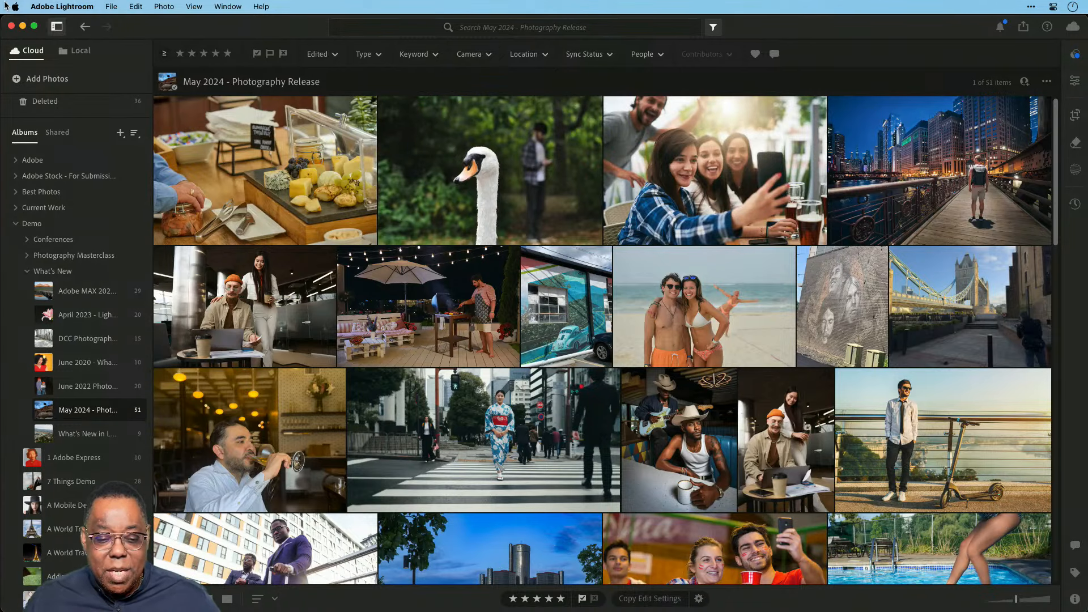
# Open the cheese platter photo, choose the Remove tool, and accept the Generative Remove early-access terms.
pyautogui.doubleClick(321, 164)
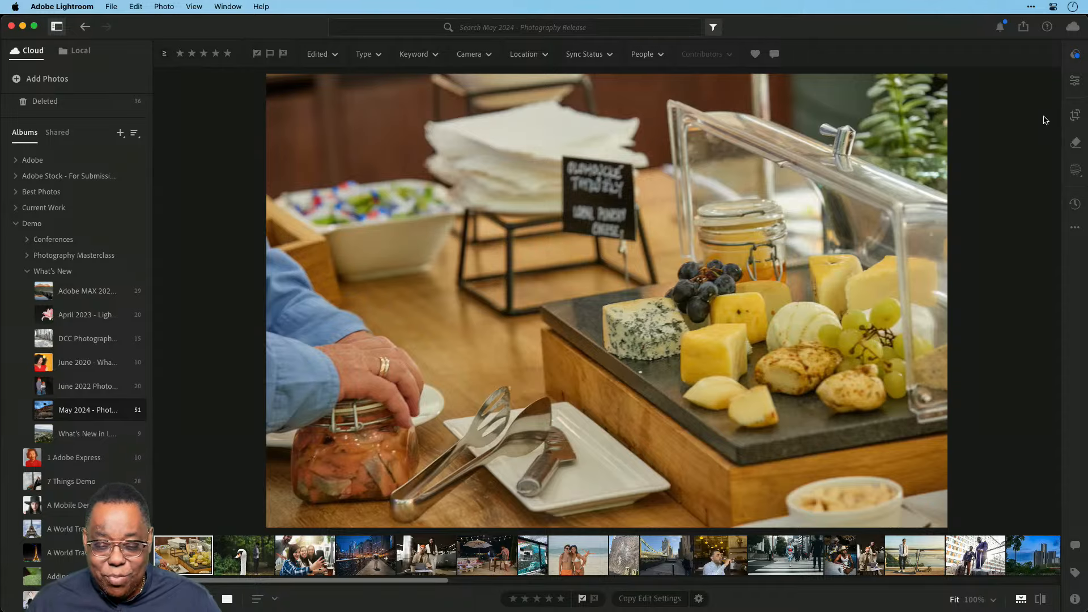
pyautogui.click(1072, 146)
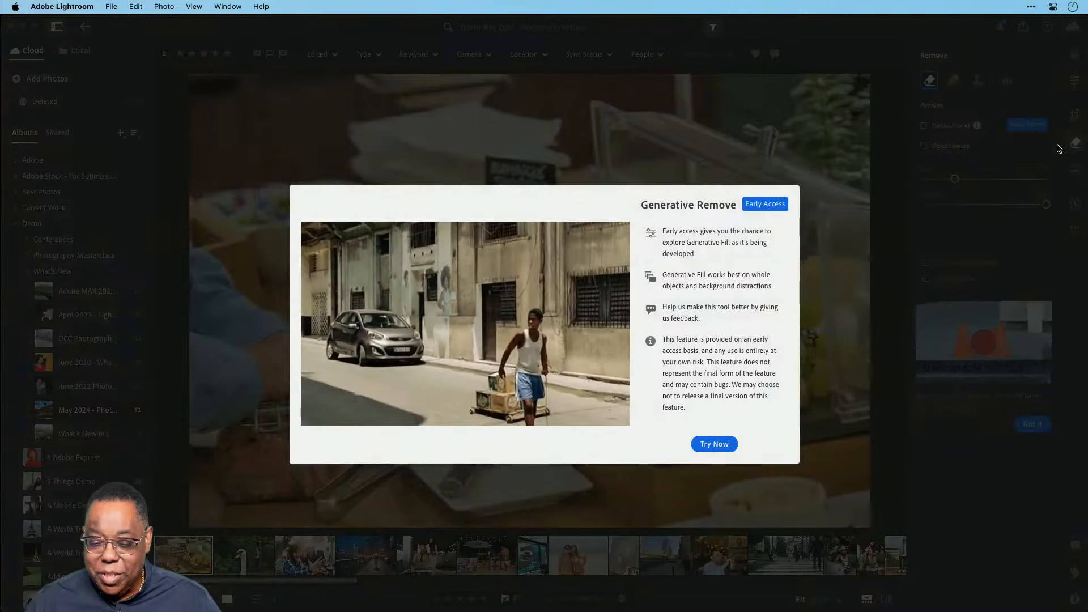
pyautogui.click(719, 449)
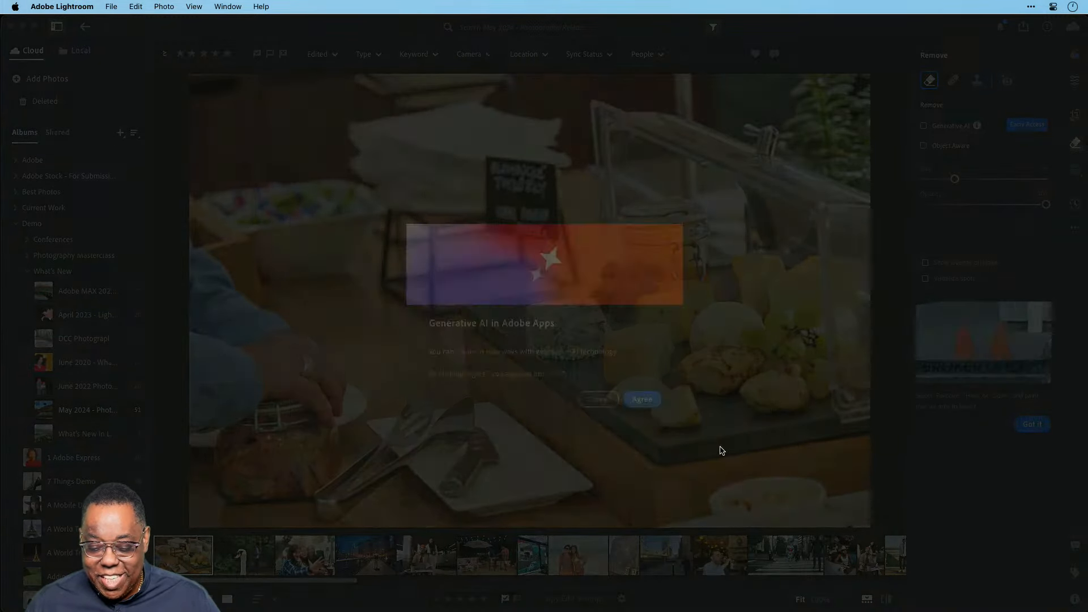
pyautogui.click(644, 400)
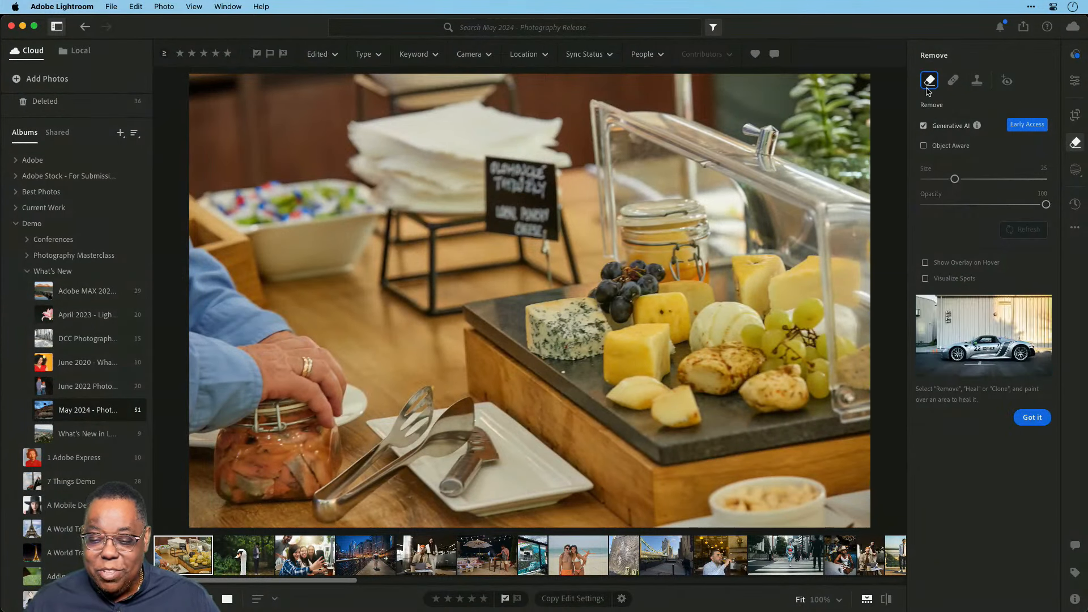
# Uncheck Generative AI in the Remove panel.
pyautogui.moveTo(927, 91)
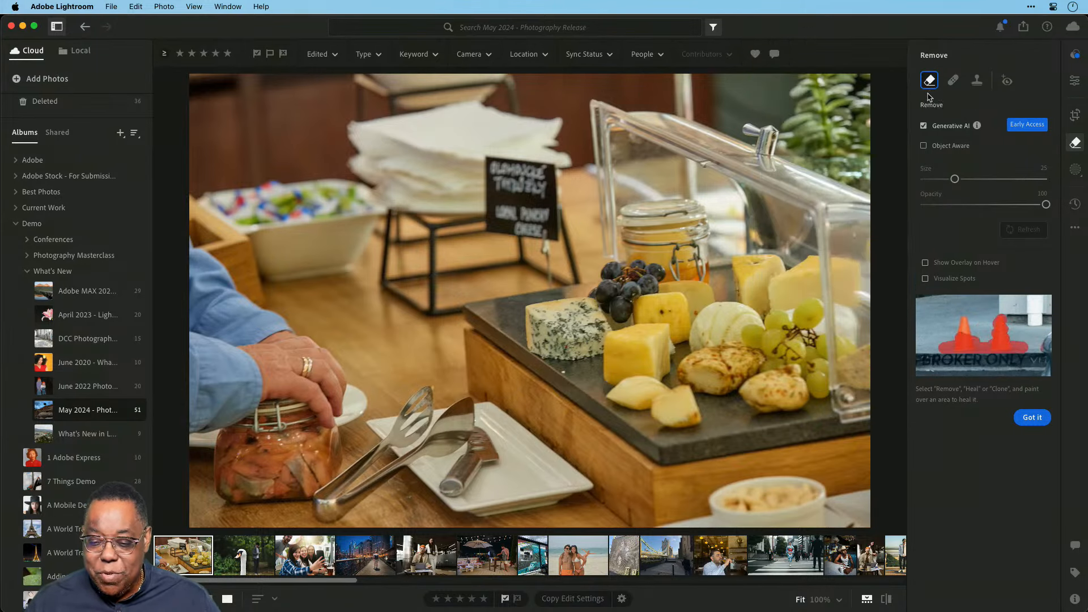
pyautogui.click(923, 126)
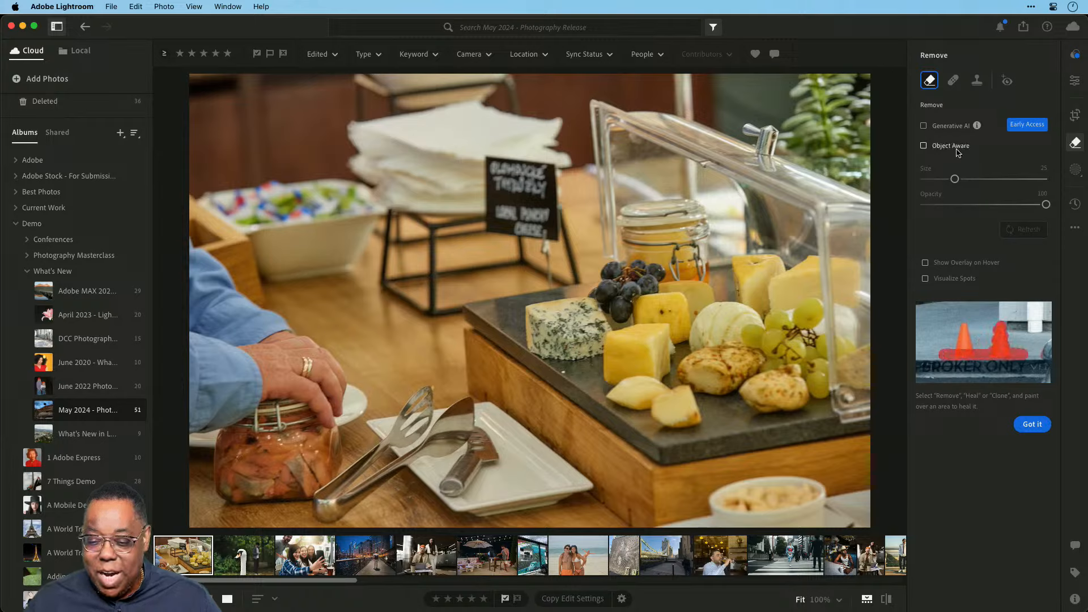
# Turn on Generative AI and Object Aware, reduce the brush to size 16, and paint over the chalkboard sign.
pyautogui.click(923, 125)
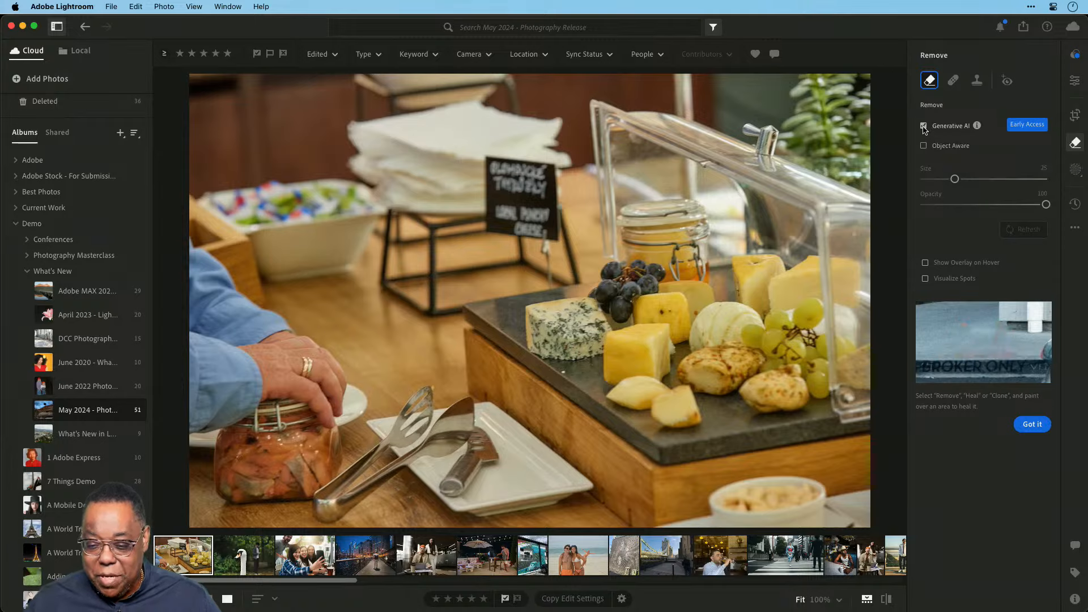
pyautogui.click(923, 146)
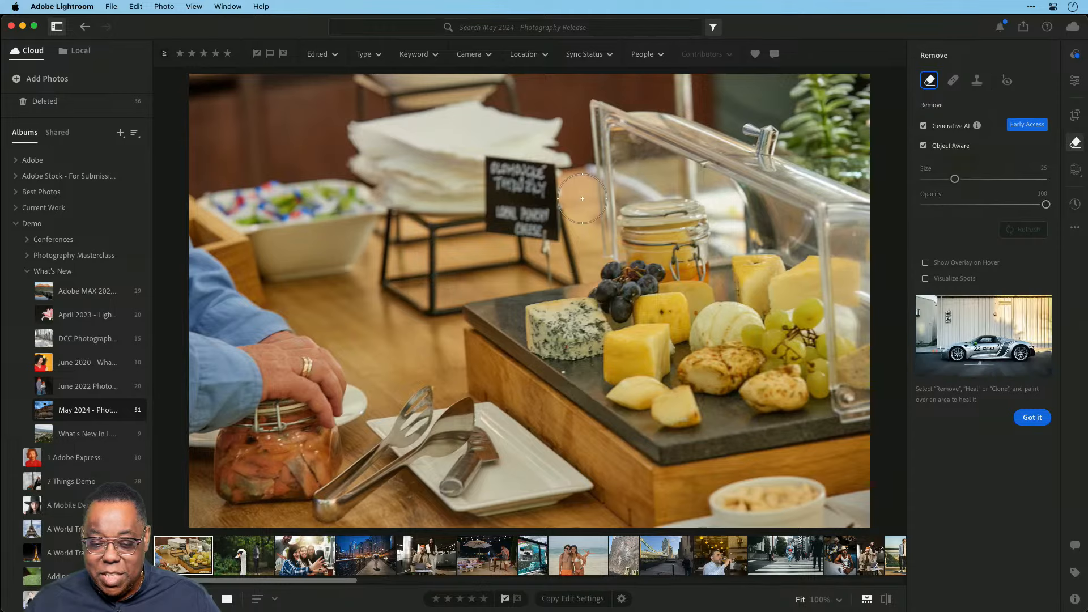
pyautogui.scroll(-5, 576, 201)
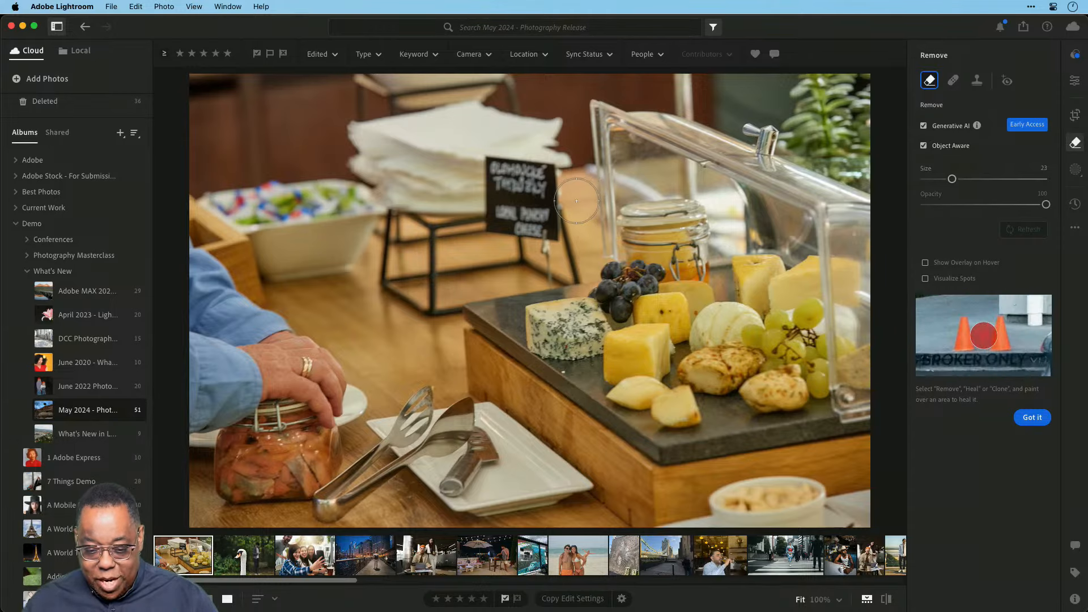
pyautogui.scroll(-4, 571, 202)
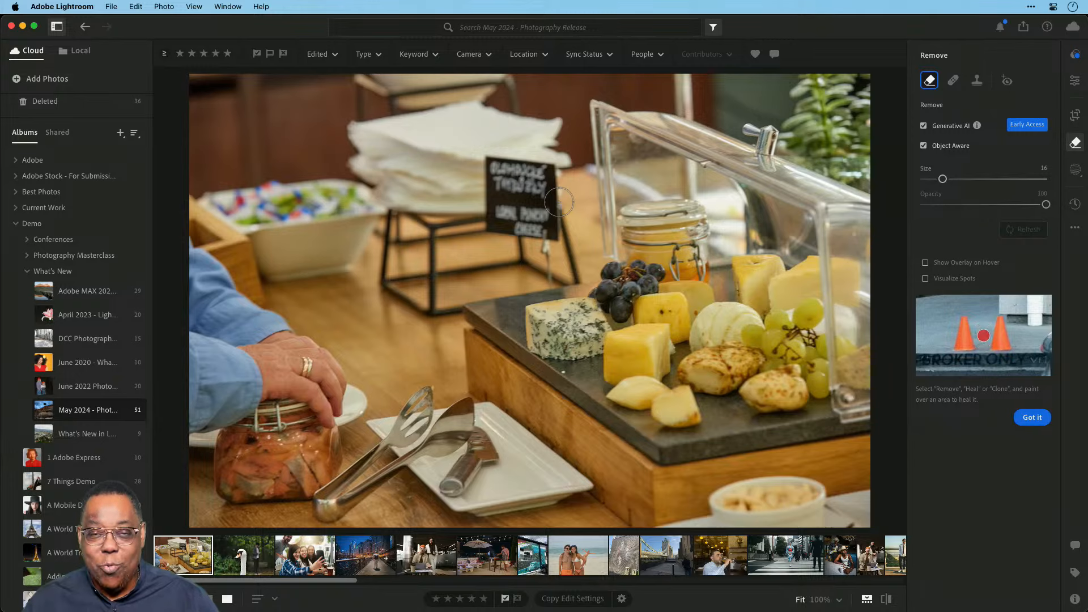
pyautogui.moveTo(558, 202); pyautogui.dragTo(549, 250)
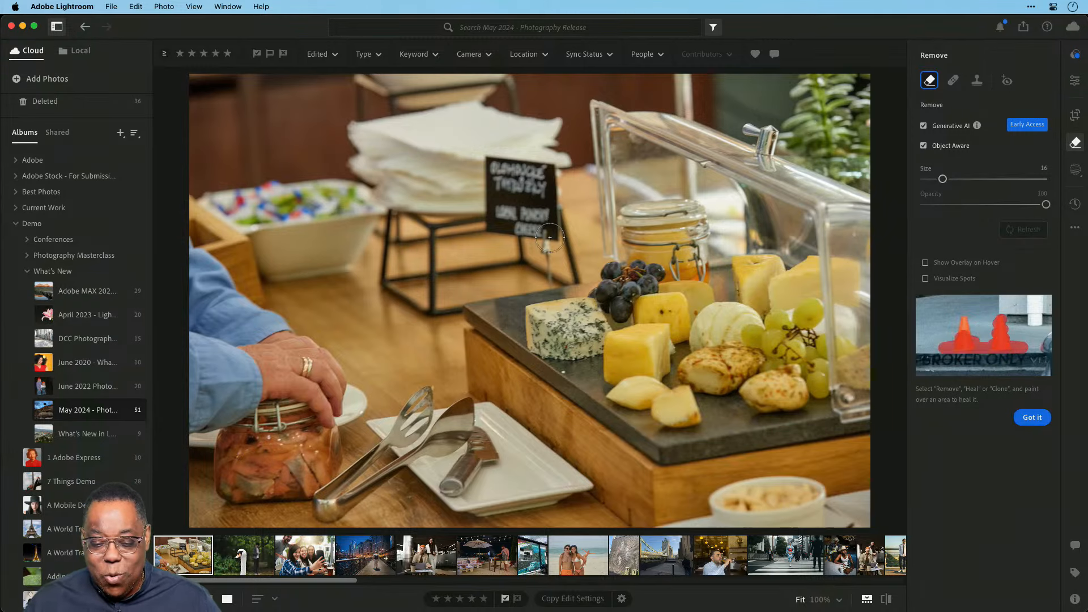
pyautogui.moveTo(550, 208)
pyautogui.mouseDown()
pyautogui.moveTo(549, 170)
pyautogui.moveTo(486, 166)
pyautogui.moveTo(488, 233)
pyautogui.moveTo(524, 235)
pyautogui.moveTo(530, 223)
pyautogui.moveTo(526, 201)
pyautogui.moveTo(499, 195)
pyautogui.moveTo(517, 209)
pyautogui.moveTo(502, 187)
pyautogui.mouseUp()
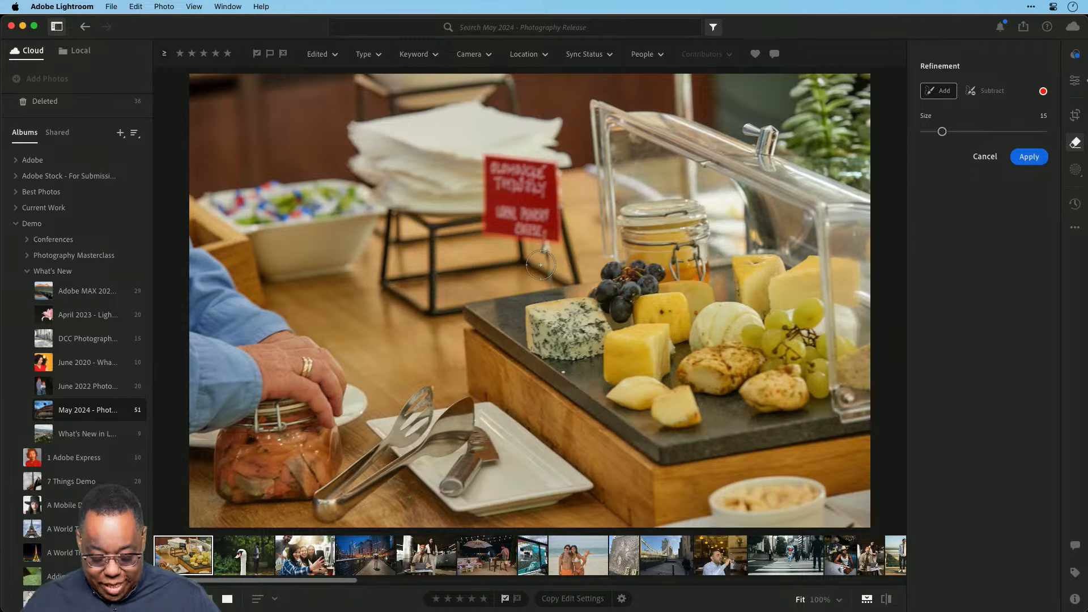
# Shrink the refinement brush to 8, add the sign's stem to the mask, and apply the removal.
pyautogui.press('[')
pyautogui.press('[')
pyautogui.press('[')
pyautogui.press('[')
pyautogui.press('[')
pyautogui.press('[')
pyautogui.press('[')
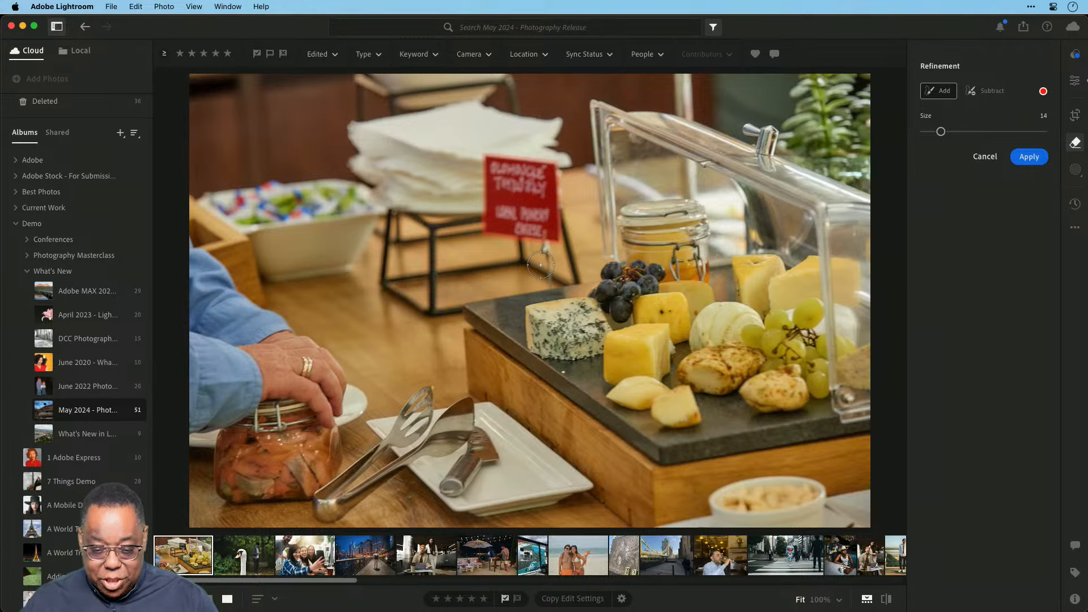
pyautogui.moveTo(546, 247); pyautogui.dragTo(547, 292)
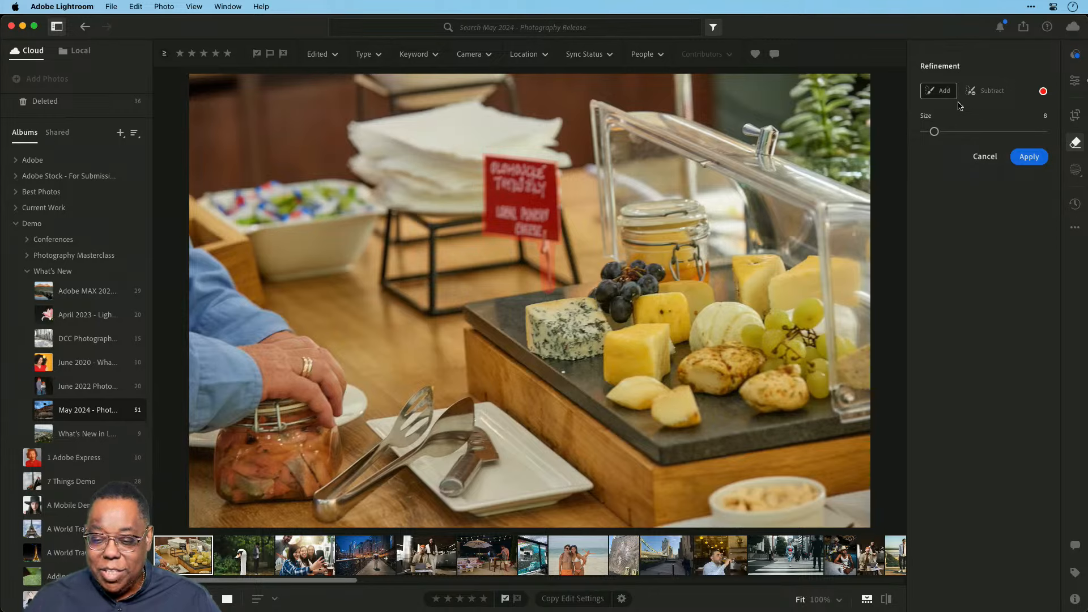
pyautogui.click(1029, 158)
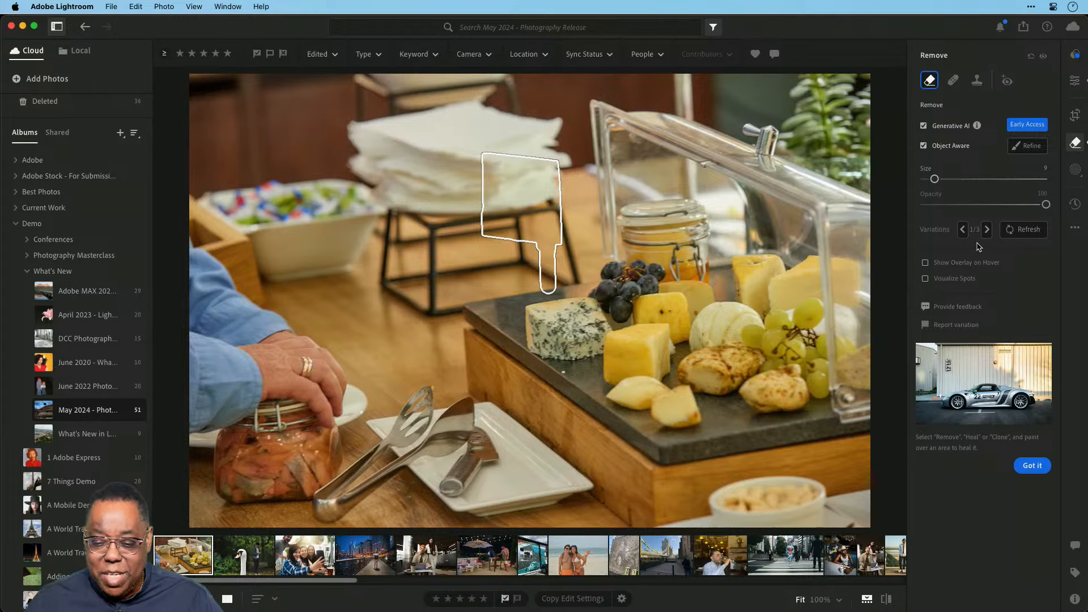
# Step through the generated fills to variation 3 of 3, then switch to Lightroom Classic.
pyautogui.click(986, 229)
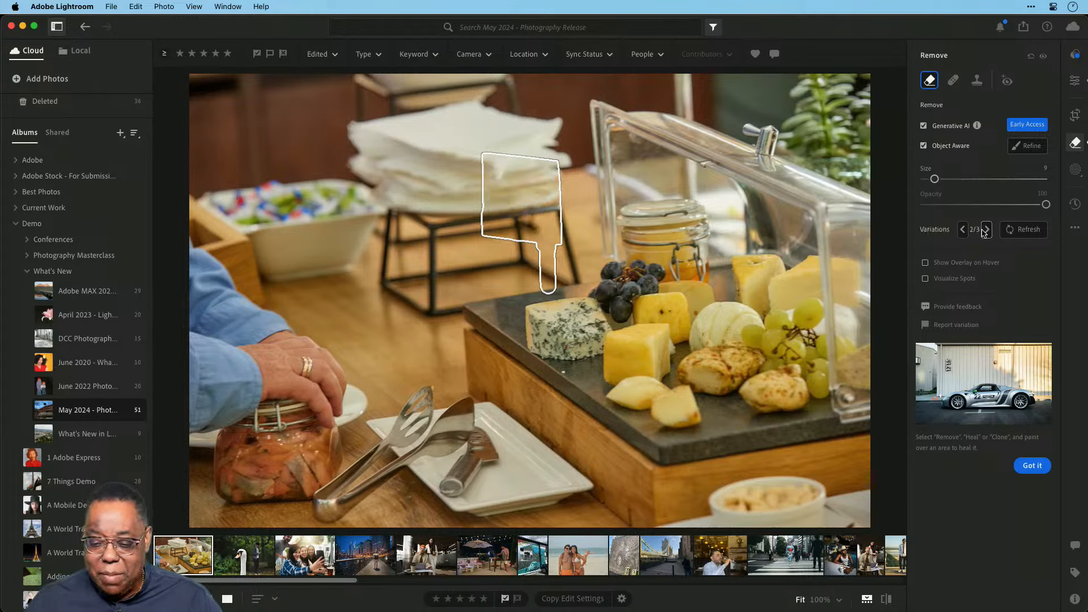
pyautogui.click(986, 229)
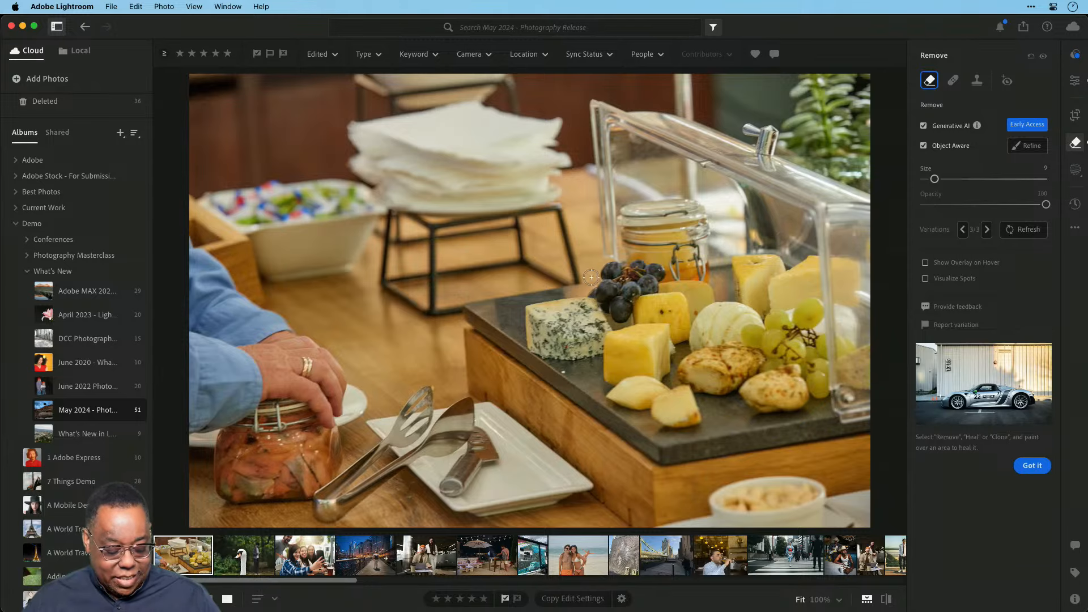
pyautogui.press('super+Tab')
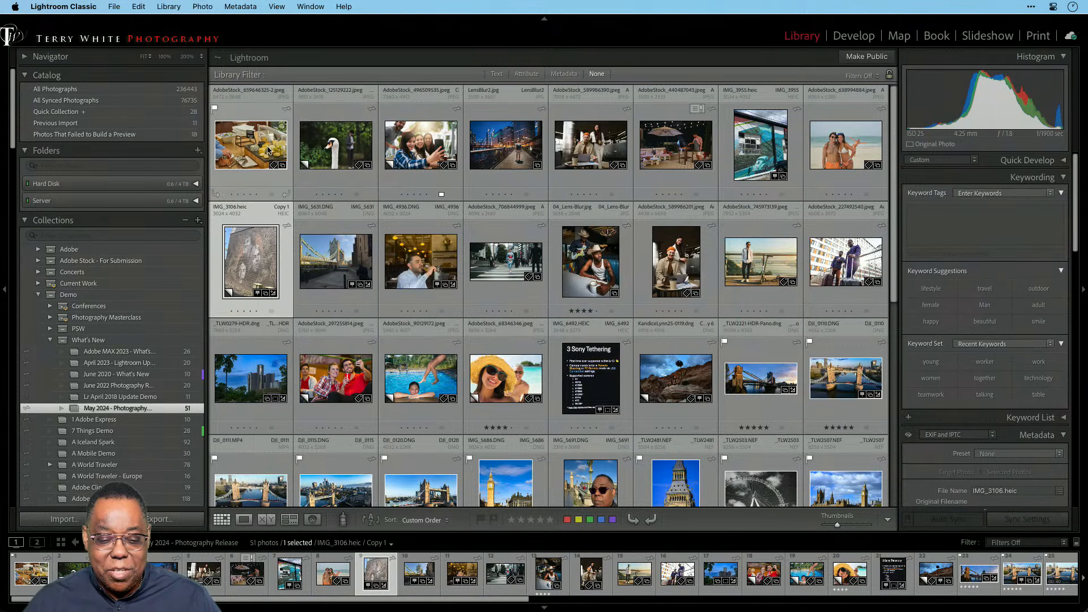
# Open the cheese buffet photo from the grid in the Develop module.
pyautogui.doubleClick(269, 150)
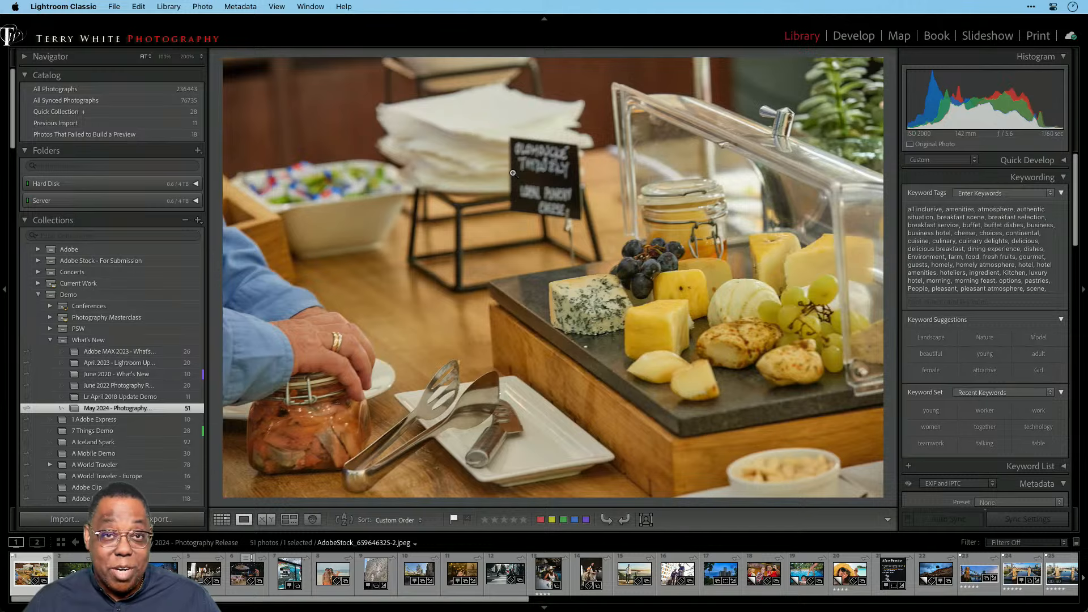
pyautogui.click(846, 41)
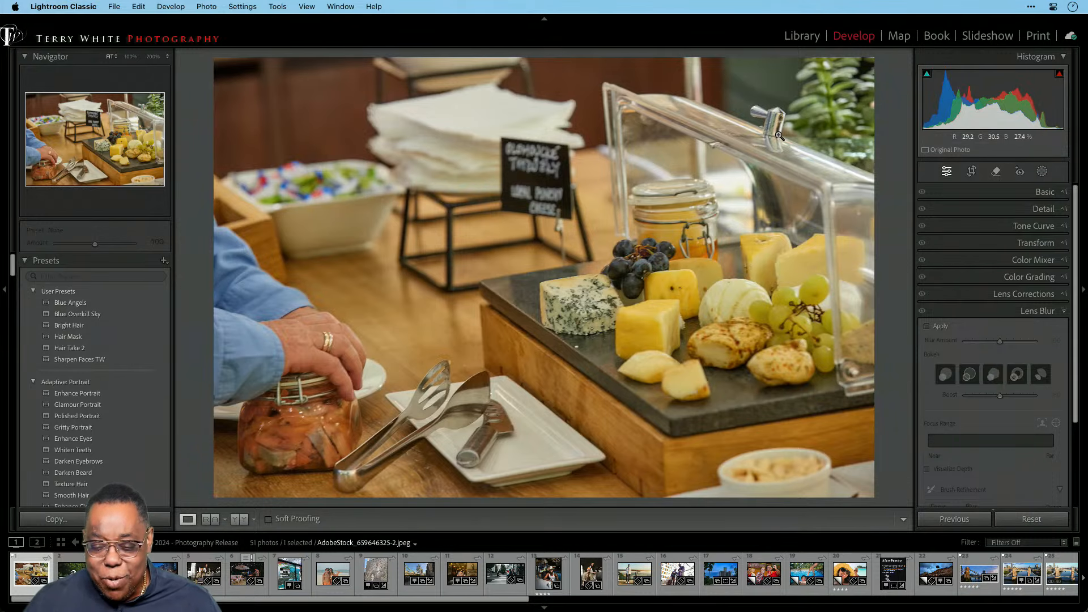
# With the Remove tool, paint over the man's sleeve and hand at the left edge.
pyautogui.click(996, 172)
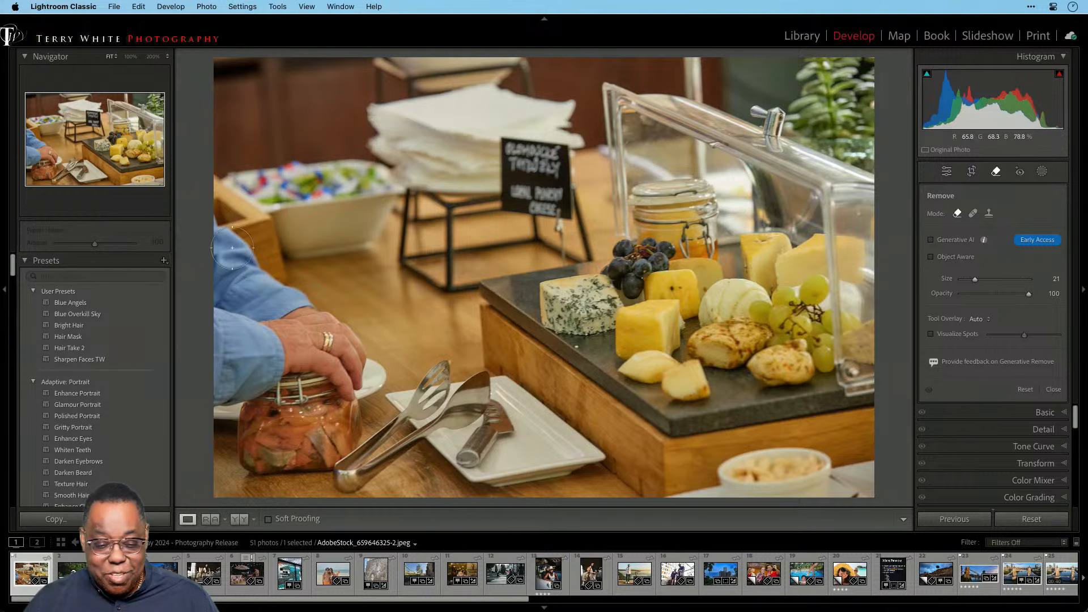
pyautogui.moveTo(213, 233)
pyautogui.mouseDown()
pyautogui.moveTo(297, 315)
pyautogui.moveTo(332, 324)
pyautogui.moveTo(375, 384)
pyautogui.moveTo(306, 505)
pyautogui.moveTo(309, 495)
pyautogui.moveTo(219, 491)
pyautogui.moveTo(239, 405)
pyautogui.moveTo(221, 354)
pyautogui.moveTo(204, 450)
pyautogui.moveTo(219, 416)
pyautogui.moveTo(218, 278)
pyautogui.moveTo(304, 357)
pyautogui.moveTo(321, 415)
pyautogui.moveTo(286, 477)
pyautogui.moveTo(255, 471)
pyautogui.moveTo(292, 392)
pyautogui.moveTo(250, 343)
pyautogui.moveTo(264, 438)
pyautogui.moveTo(295, 459)
pyautogui.moveTo(293, 472)
pyautogui.moveTo(281, 407)
pyautogui.mouseUp()
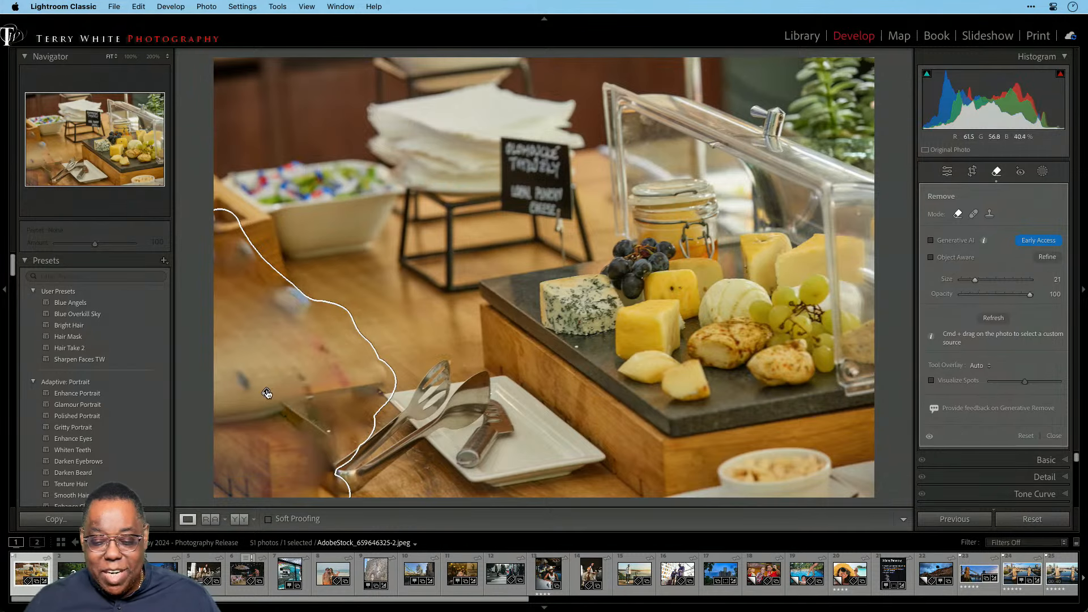
# Regenerate the arm removal with Generative AI, preview variations 2/3 and 3/3, then return to 1/3.
pyautogui.click(931, 242)
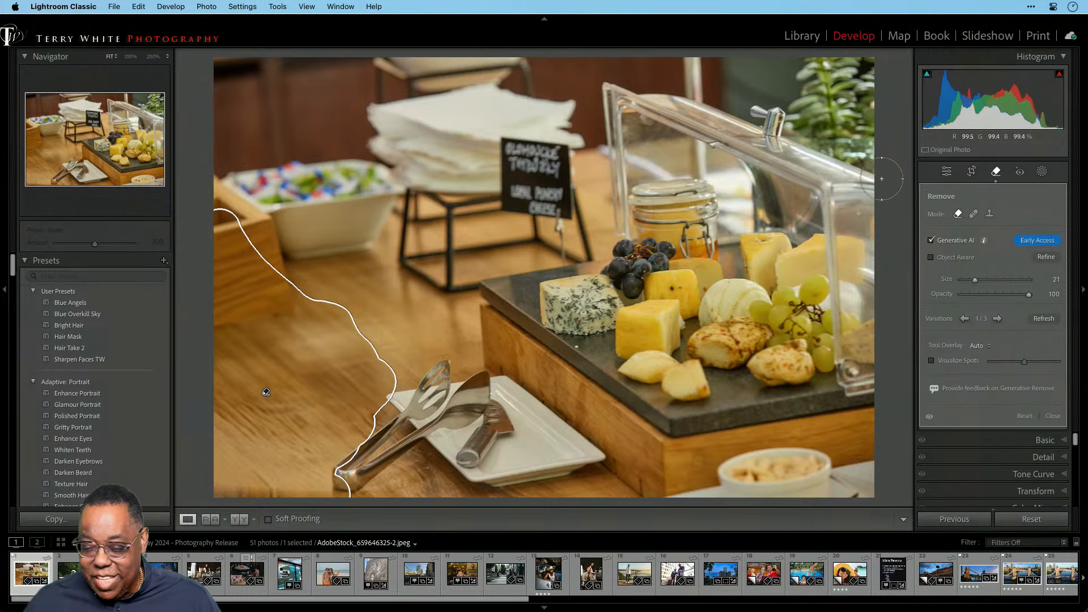
pyautogui.click(997, 319)
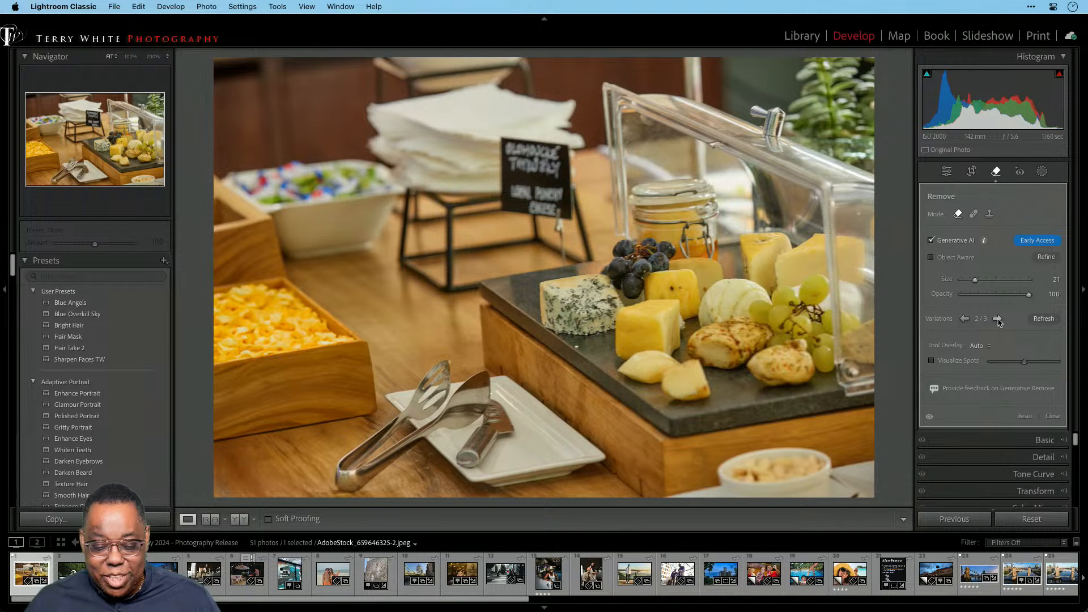
pyautogui.click(997, 319)
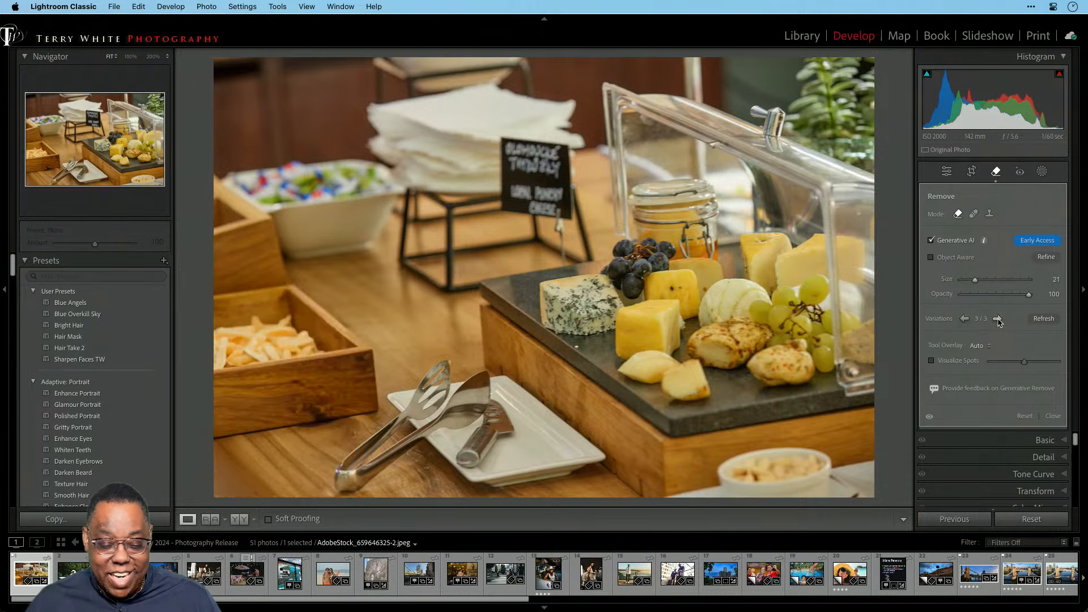
pyautogui.click(964, 319)
pyautogui.click(964, 319)
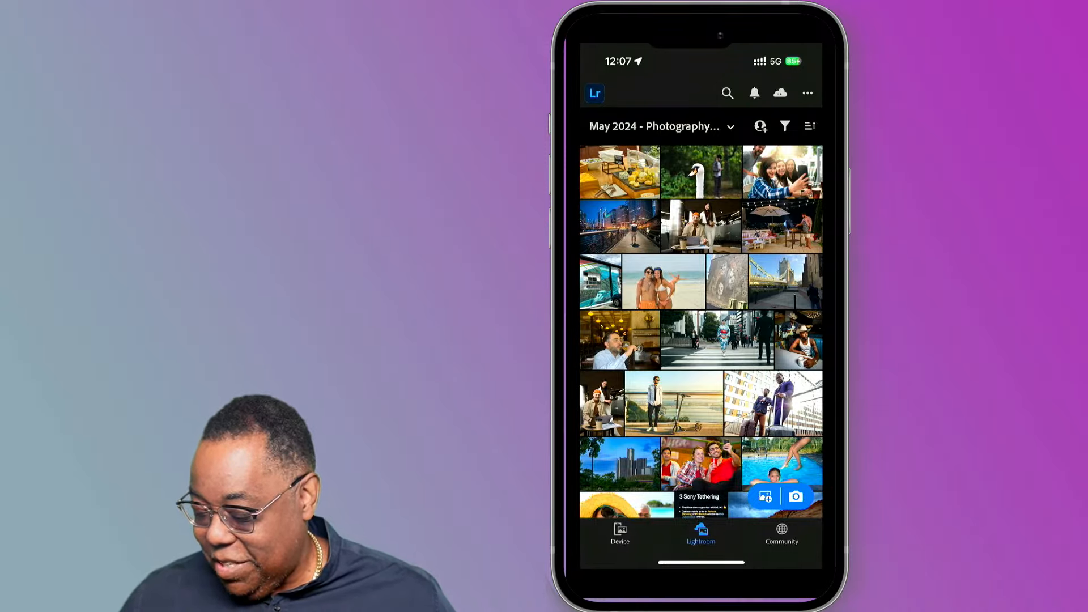
# Open the group selfie photo and select the Remove (eraser) tool.
pyautogui.click(777, 172)
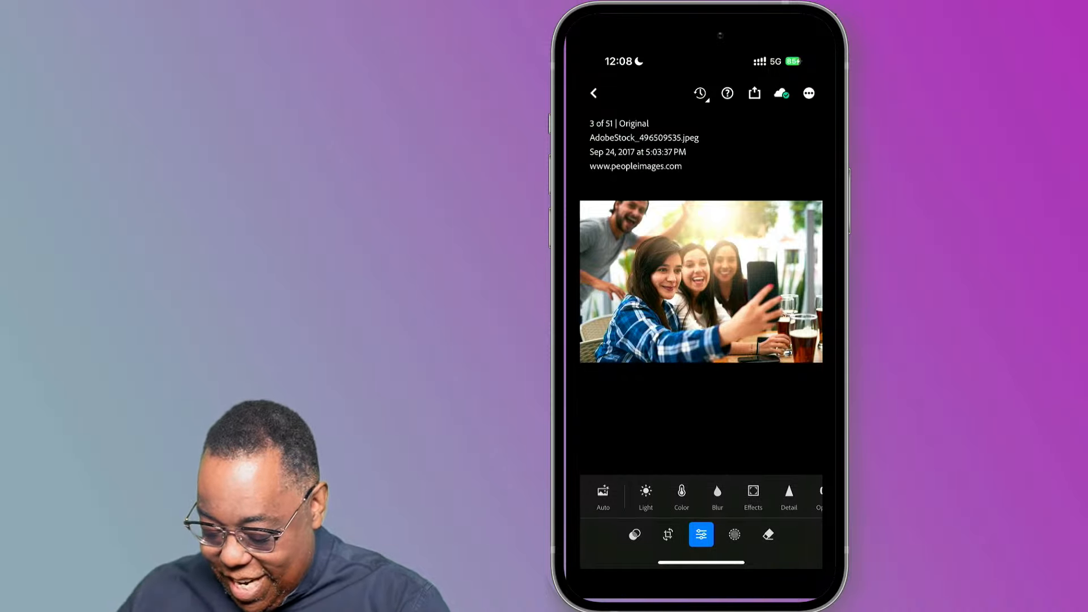
pyautogui.click(767, 534)
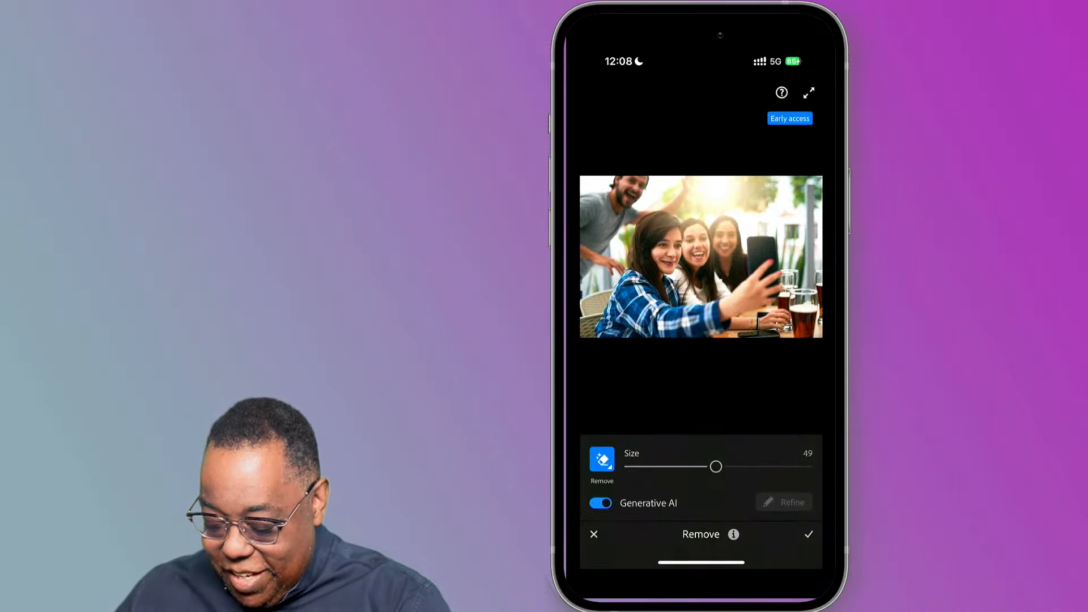
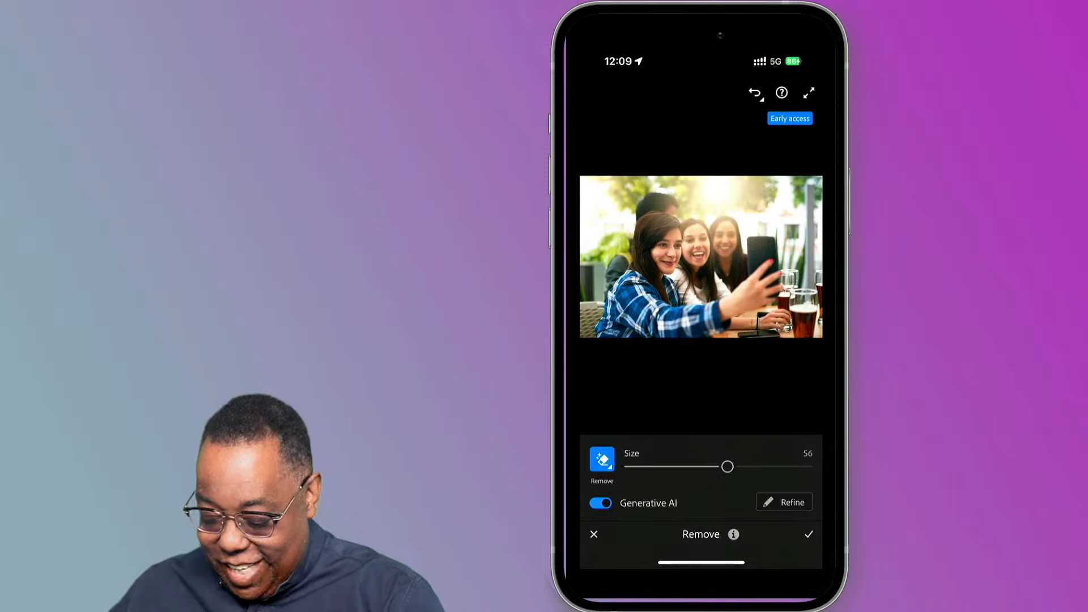
# Refine the man's removal, keep generated fill variation 2 of 3, and commit the edit.
pyautogui.click(787, 502)
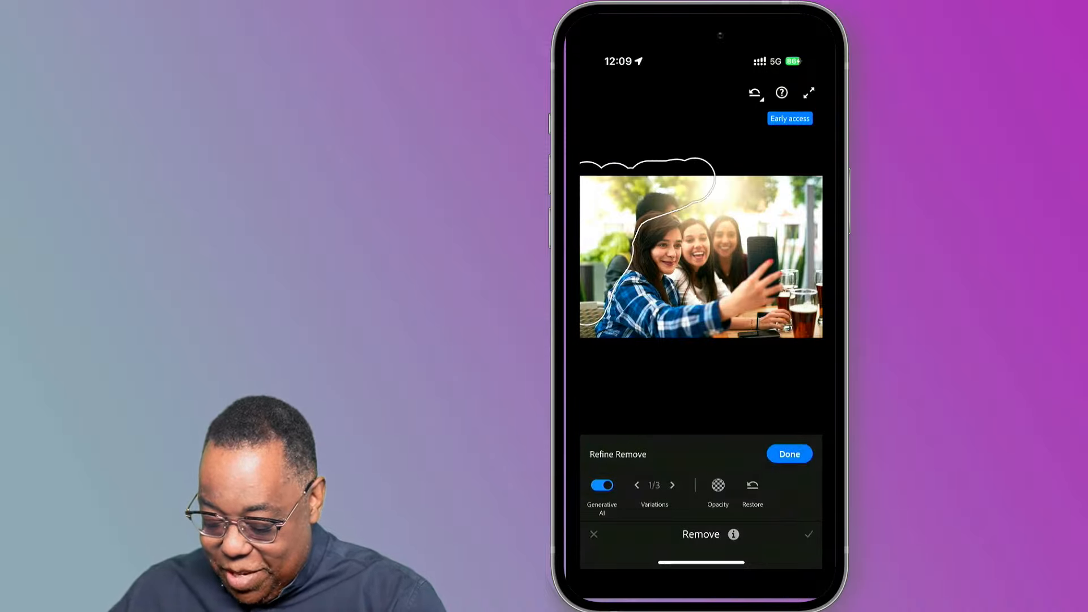
pyautogui.click(672, 485)
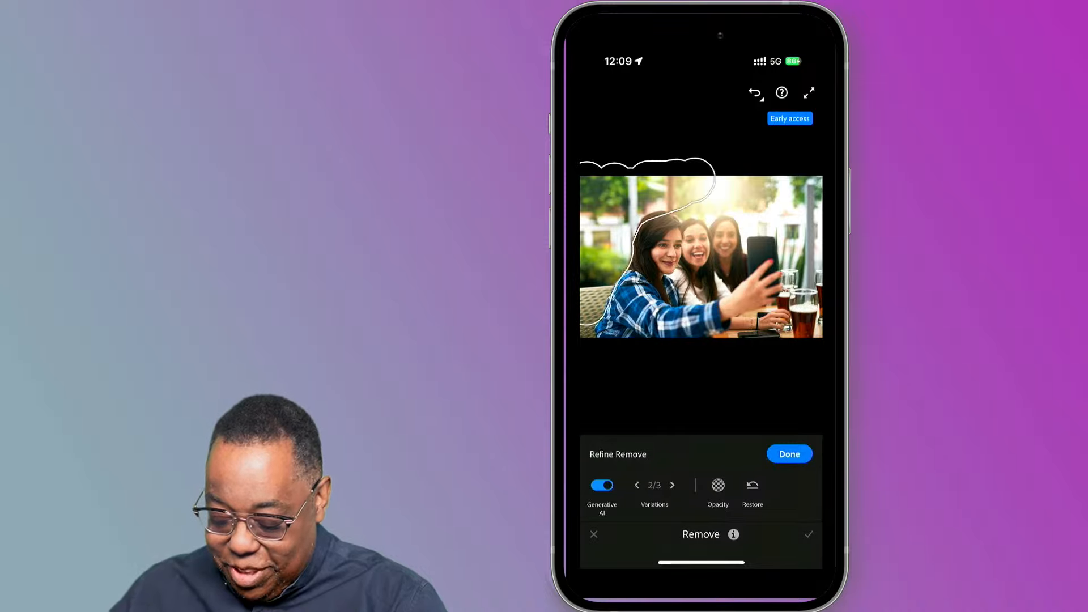
pyautogui.click(672, 484)
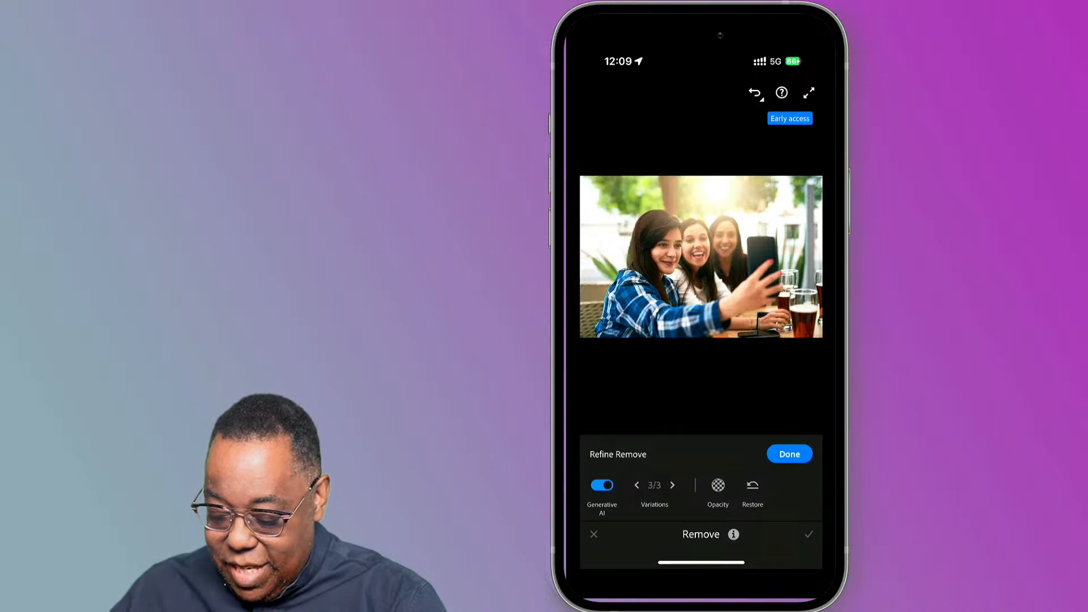
pyautogui.click(636, 485)
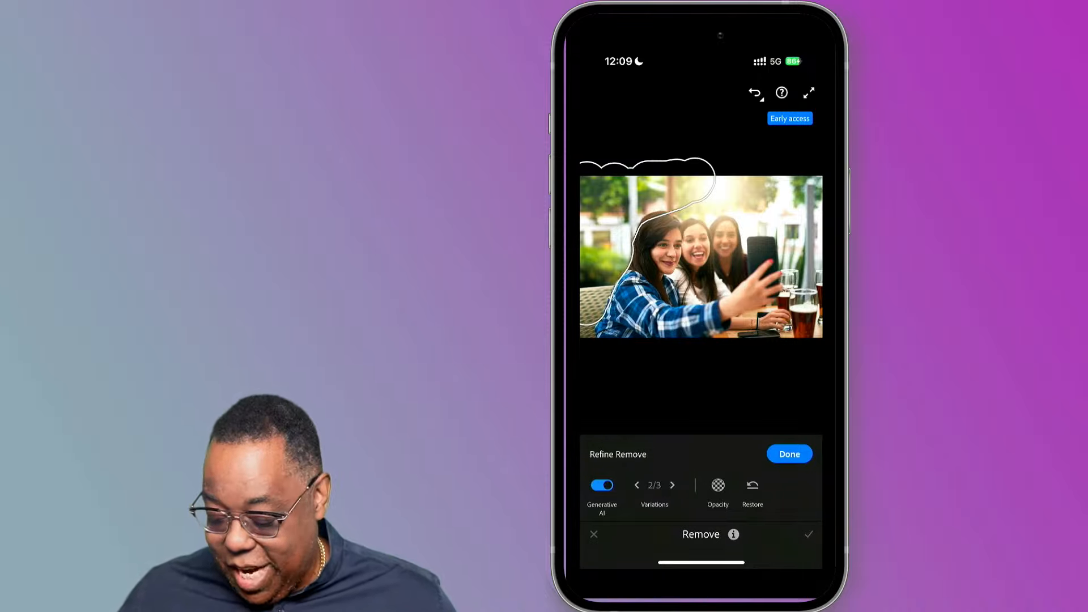
pyautogui.click(790, 454)
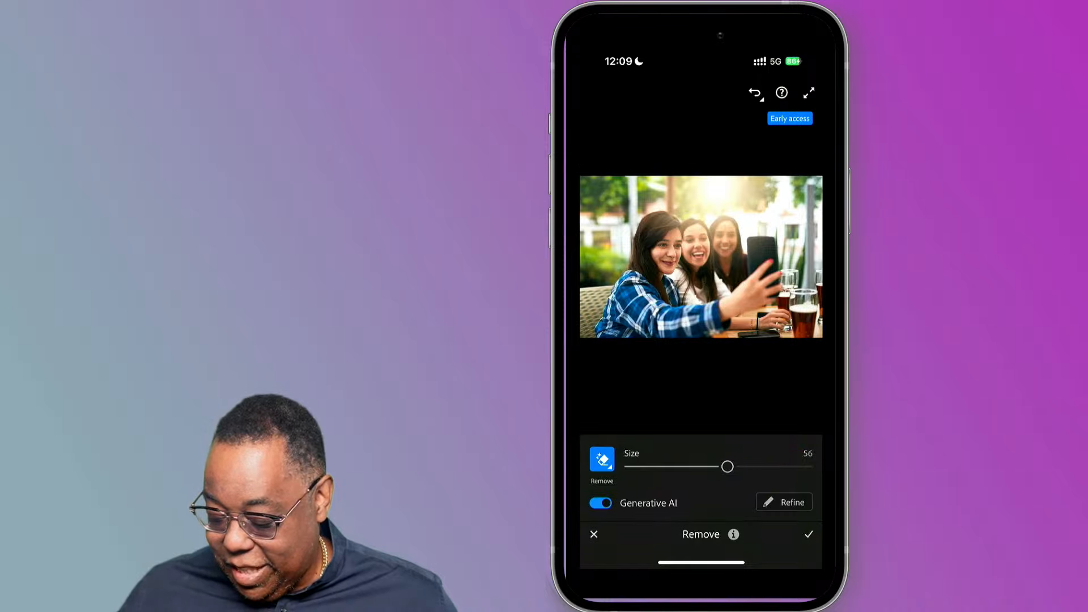
pyautogui.click(805, 541)
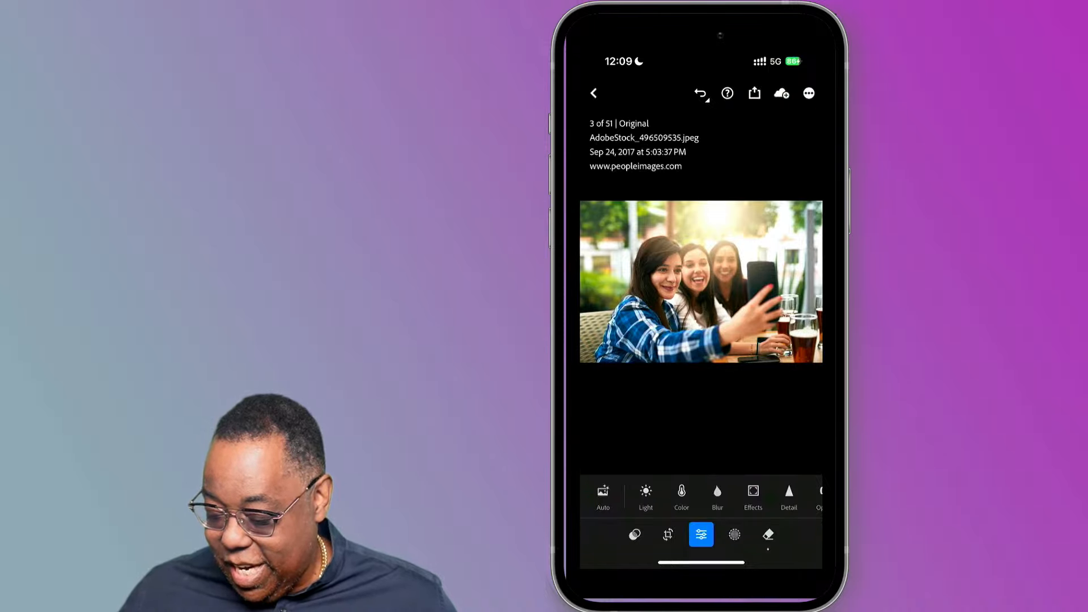
# Compare the cleaned-up selfie against its Before view.
pyautogui.click(728, 312)
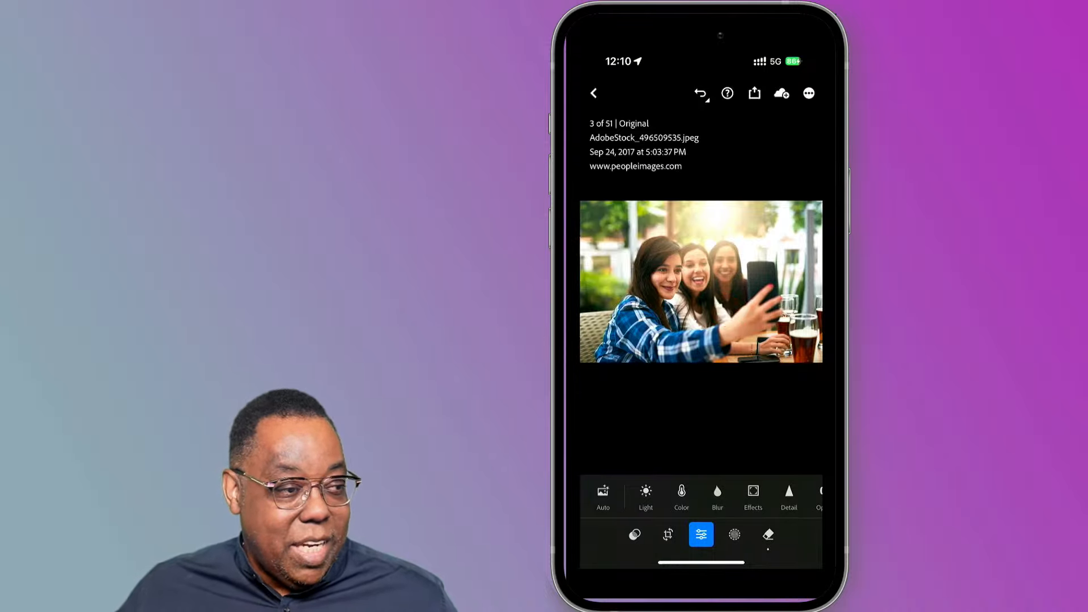
pyautogui.click(725, 300)
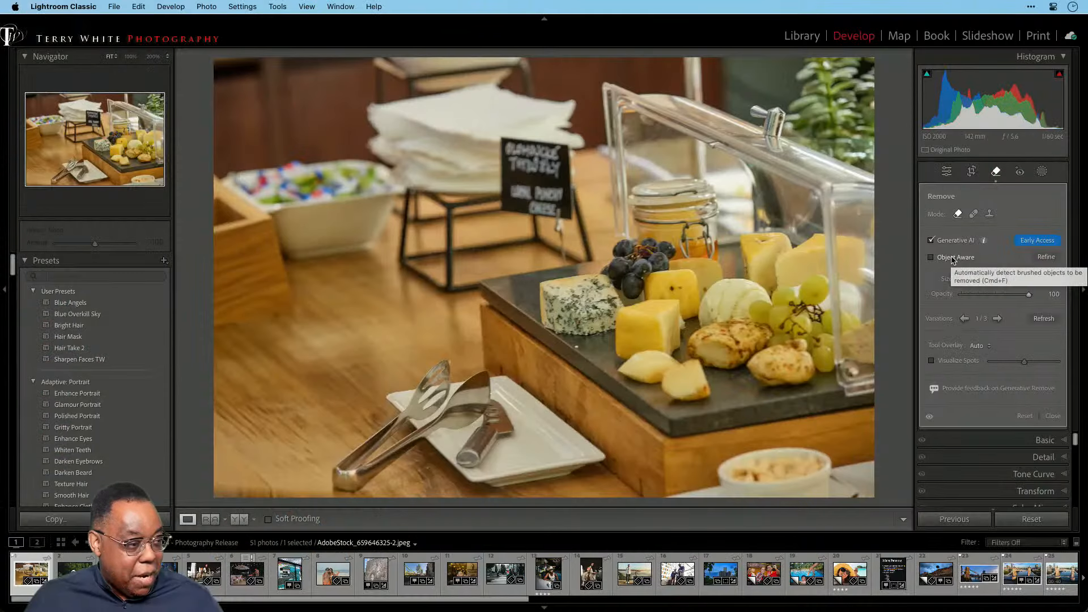
# Bring Adobe Lightroom forward and view the May 2024 - Photography Release album's 51 photos in Photo Grid.
pyautogui.click(703, 21)
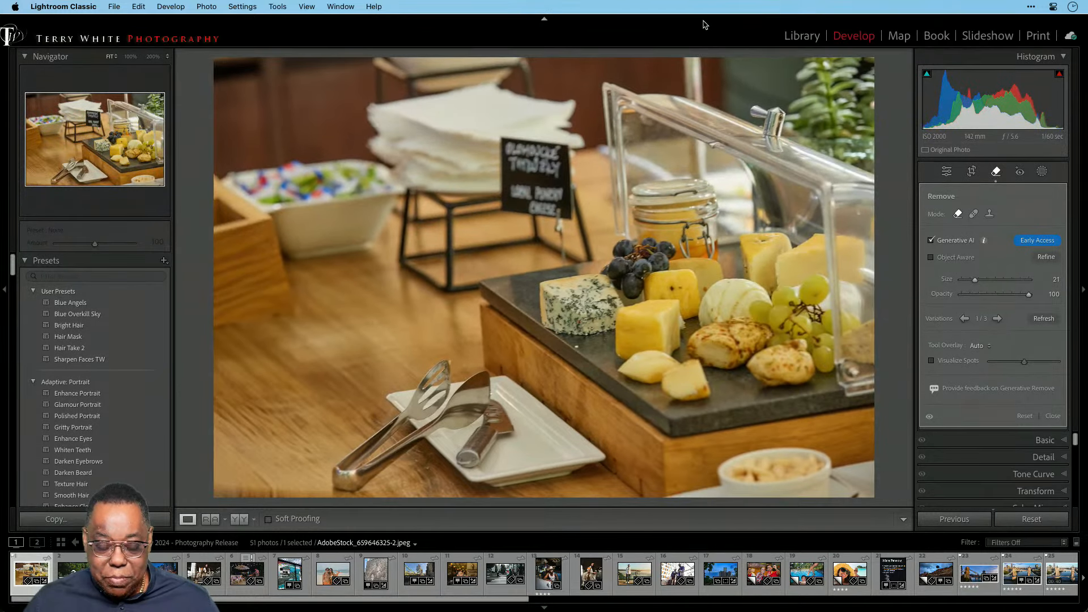
pyautogui.press('super+Tab')
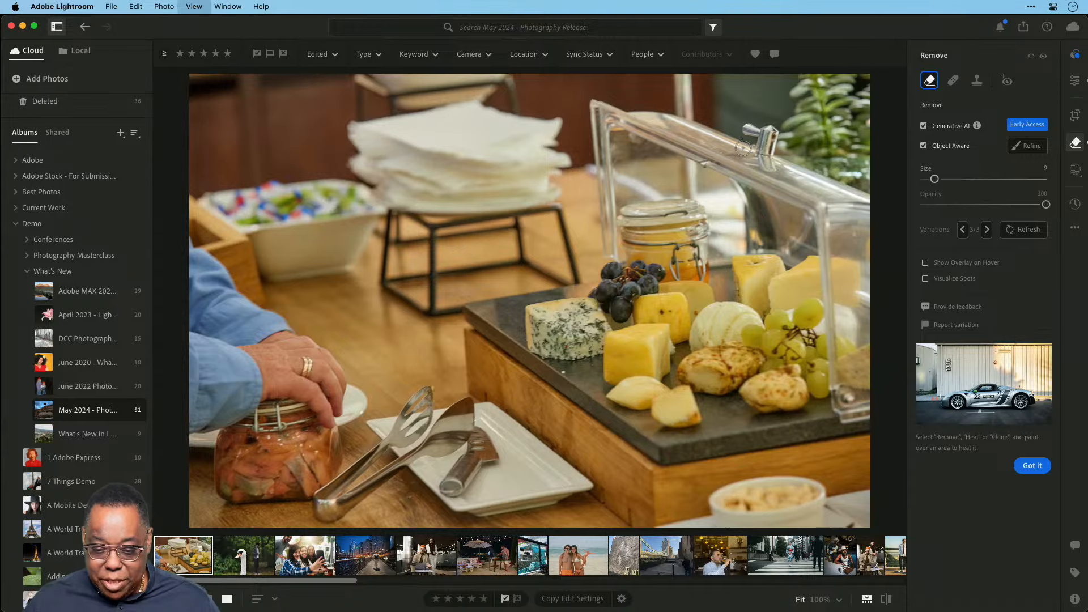
pyautogui.press('g')
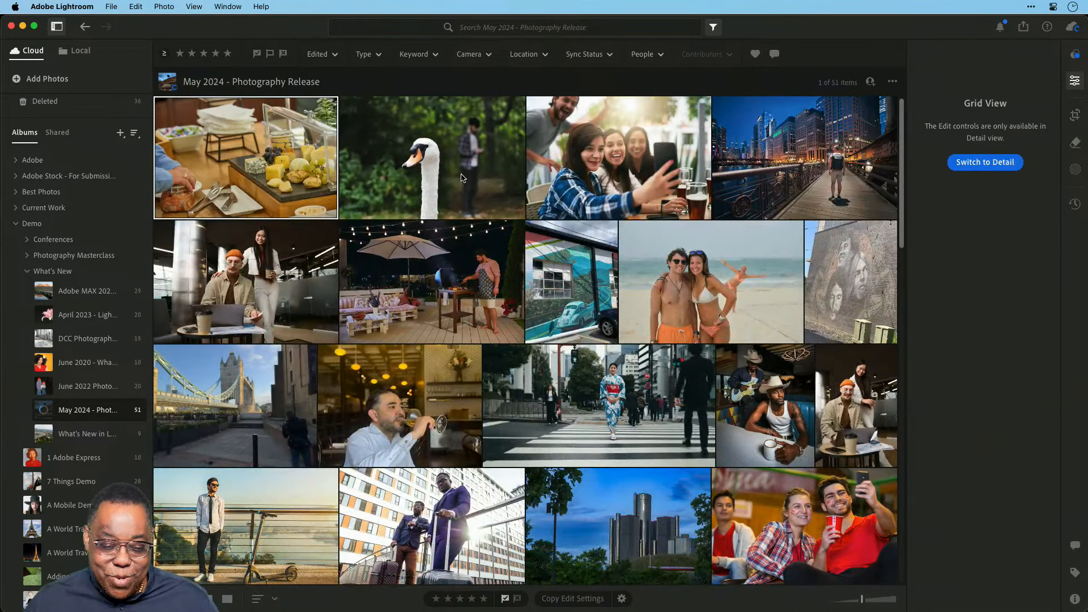
# Open the night city bridge photo, inspect the buildings at 100%, then return to Fit.
pyautogui.doubleClick(826, 172)
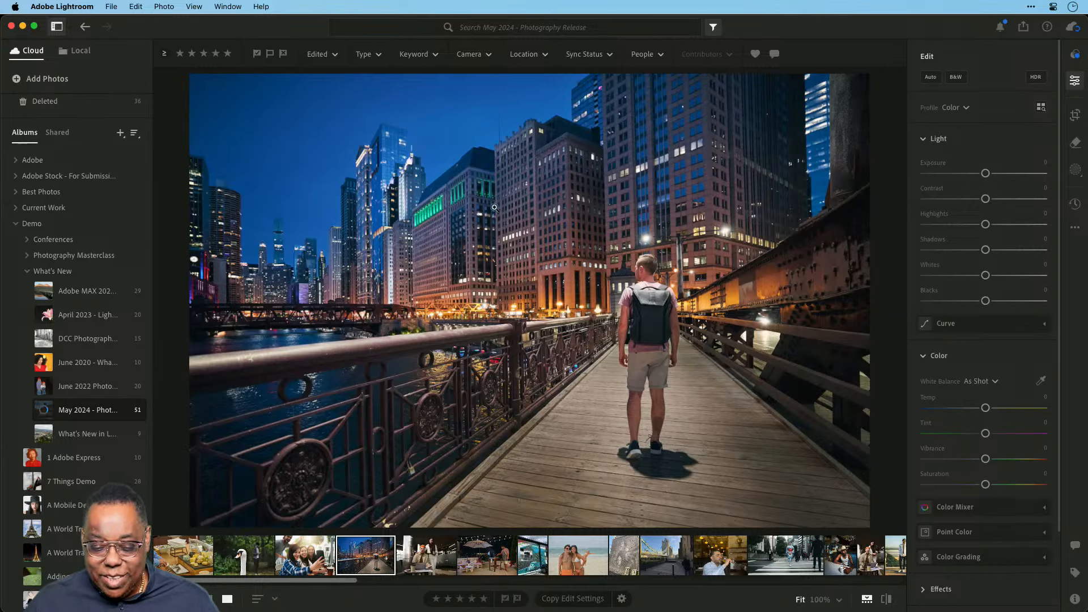
pyautogui.click(508, 237)
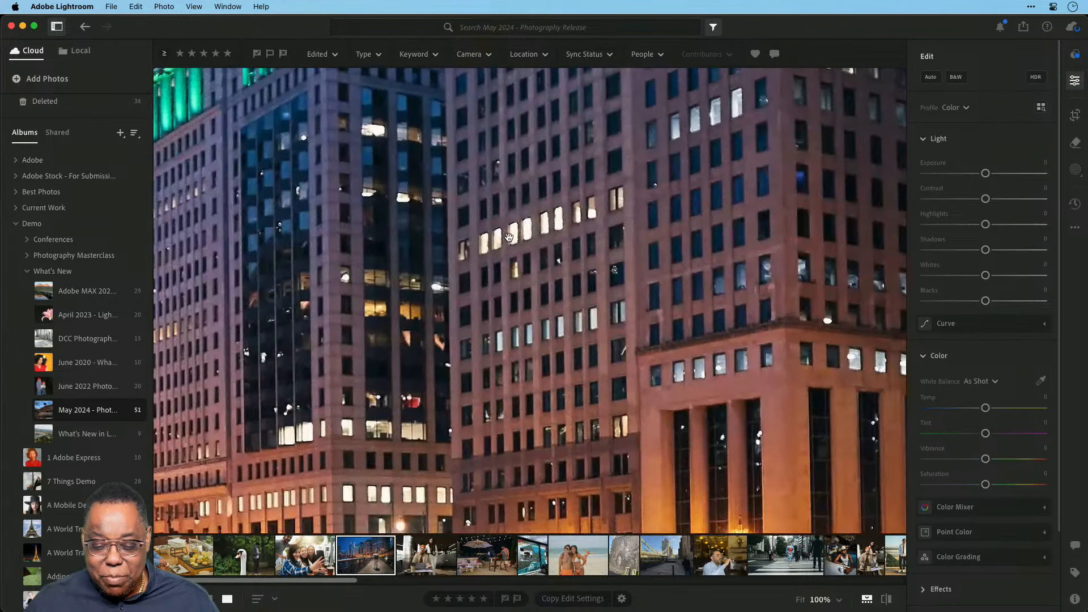
pyautogui.click(508, 237)
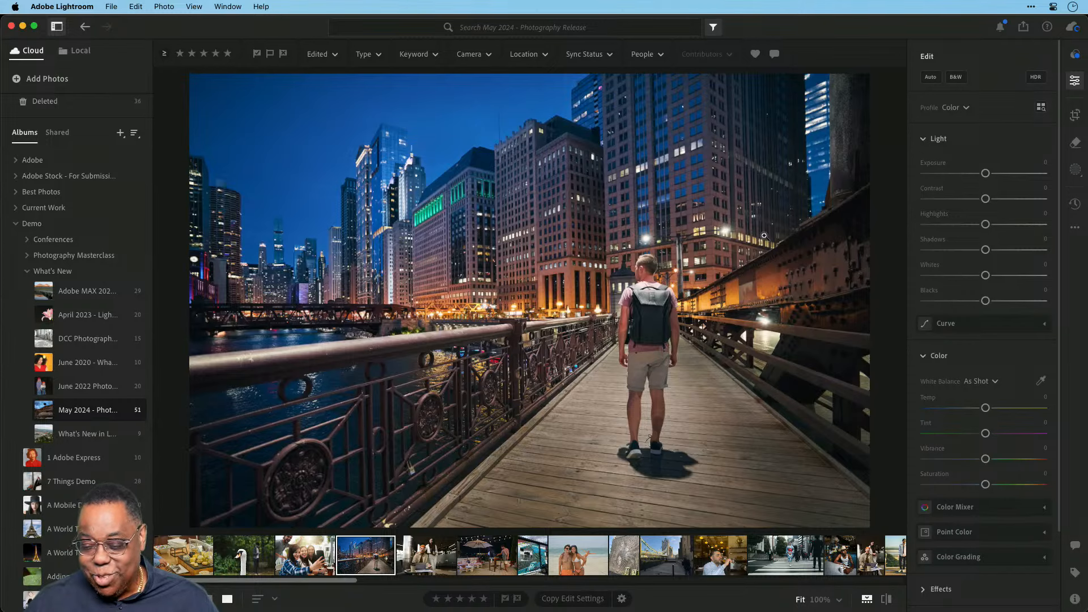
pyautogui.moveTo(944, 256)
pyautogui.scroll(-3, 945, 256)
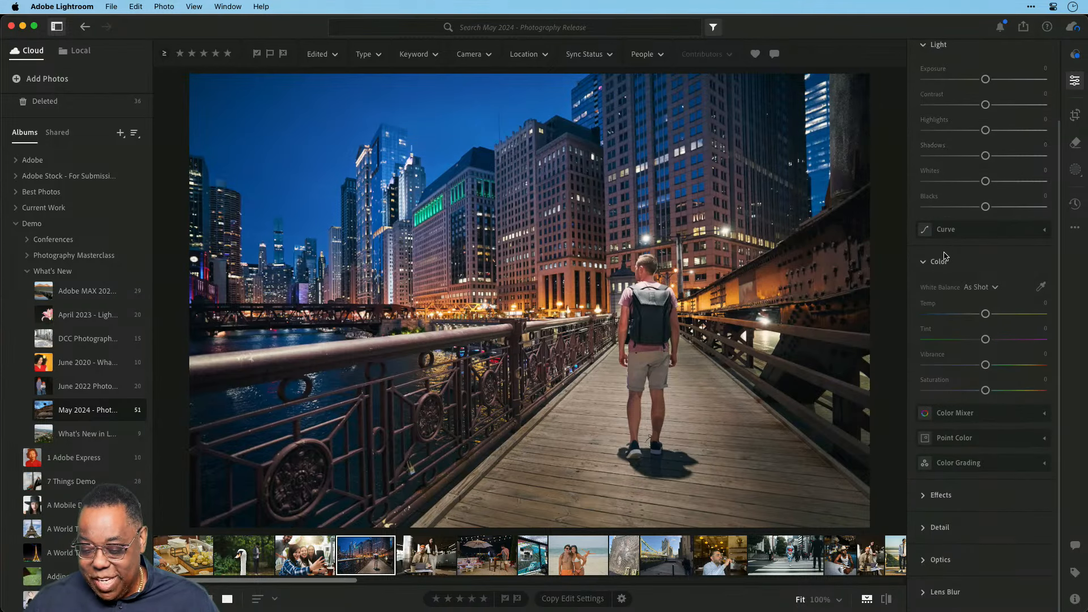
pyautogui.scroll(3, 944, 256)
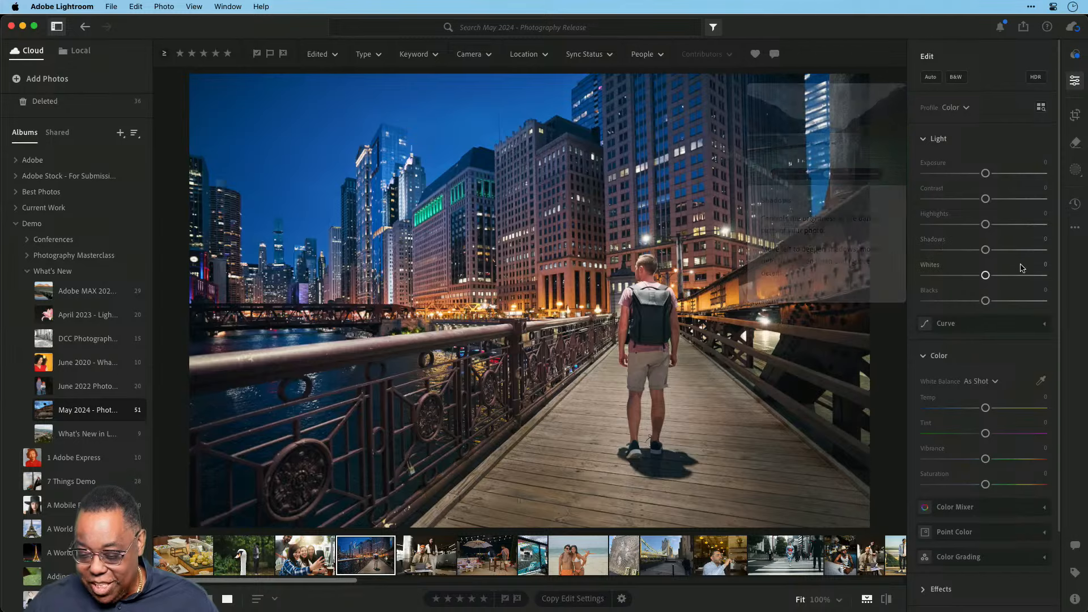
pyautogui.scroll(-3, 1022, 268)
# Expand Lens Blur, dismiss its introduction, and apply it to the bridge photo.
pyautogui.moveTo(968, 596)
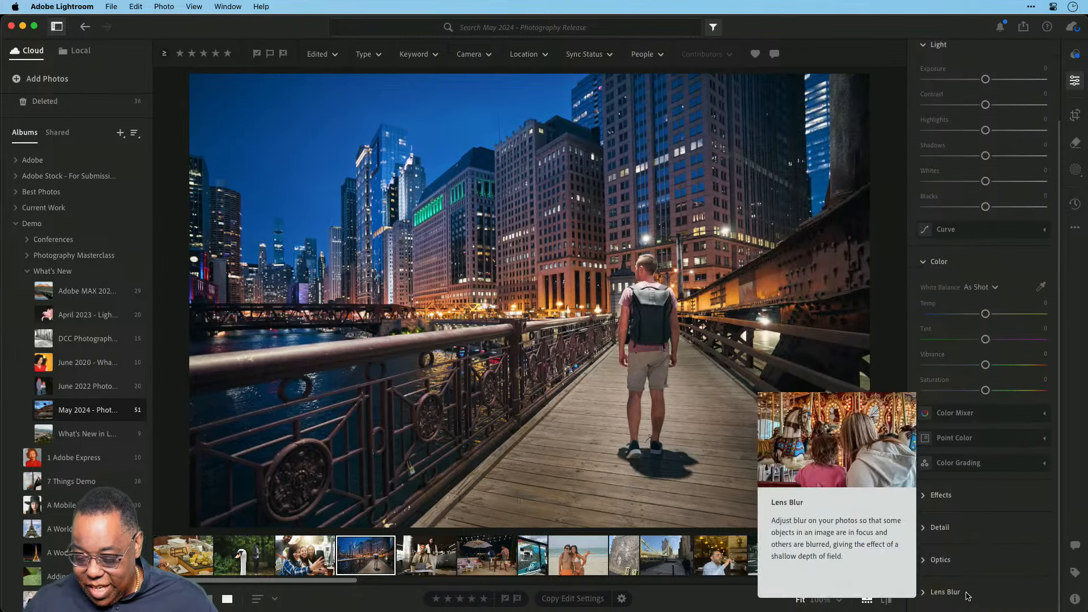
pyautogui.click(967, 593)
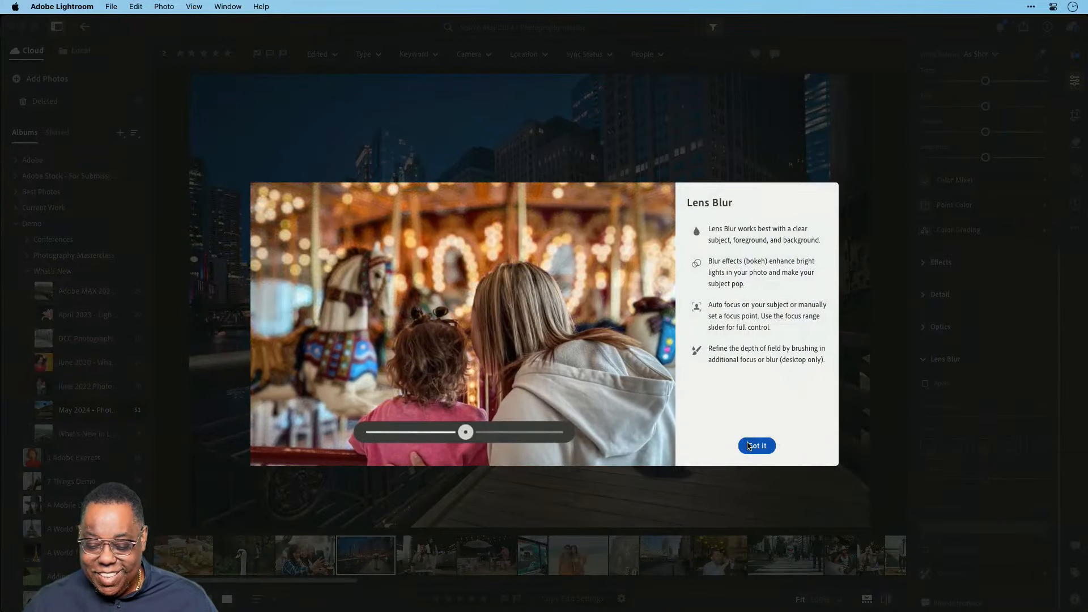
pyautogui.click(749, 446)
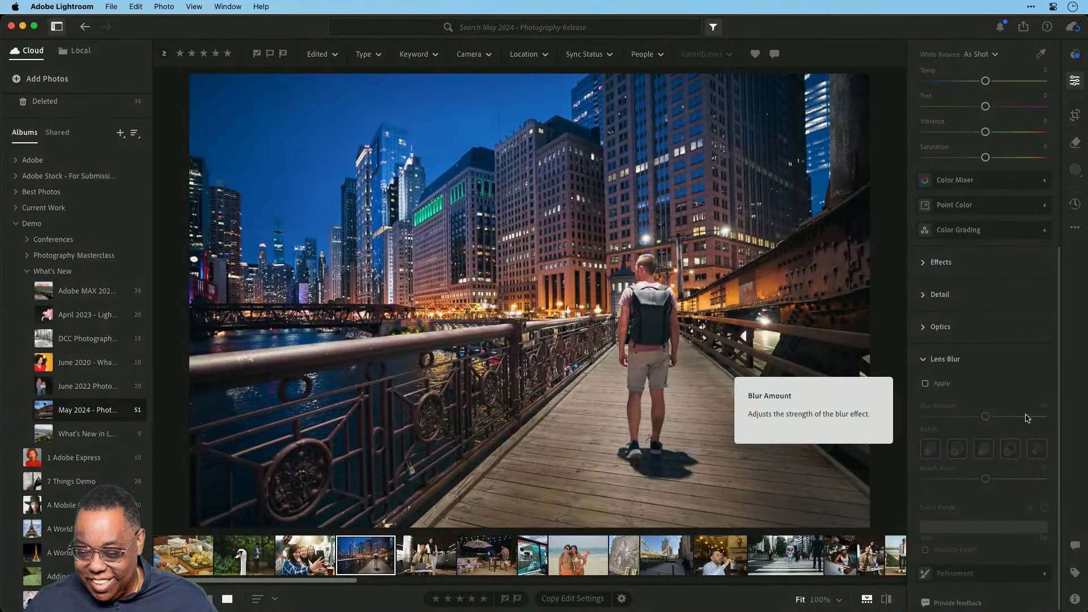
pyautogui.scroll(-1, 997, 451)
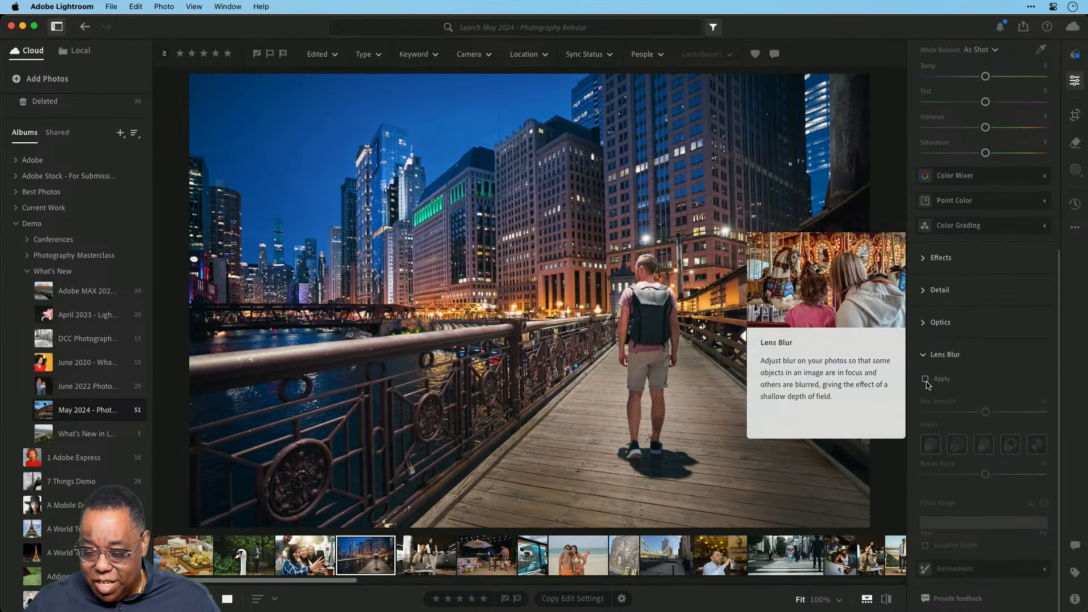
pyautogui.click(925, 379)
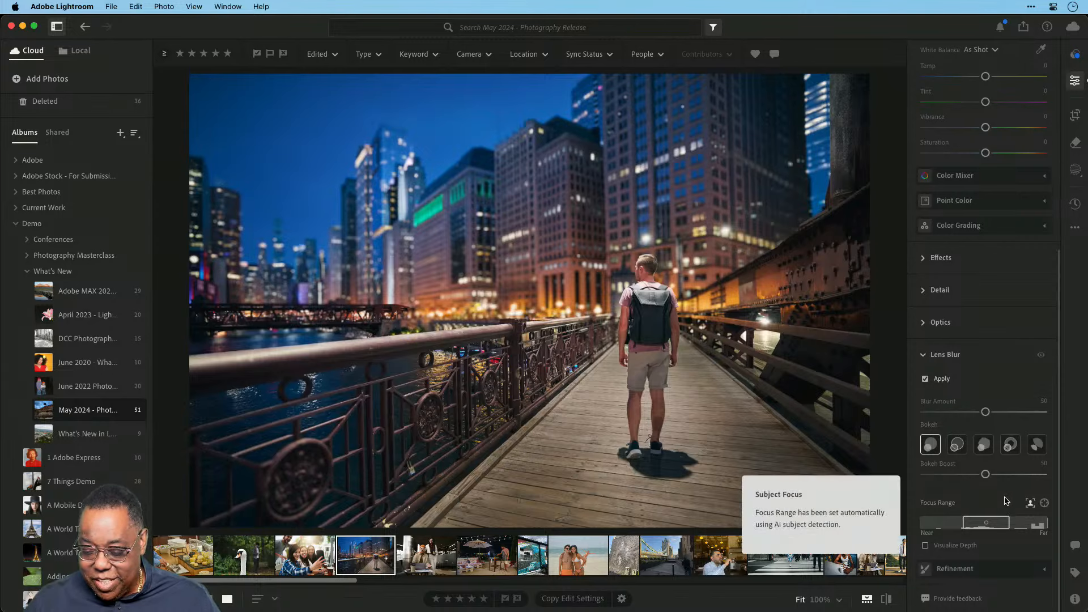
# Preview the Visualize Depth map, then raise Blur Amount to 54.
pyautogui.click(925, 546)
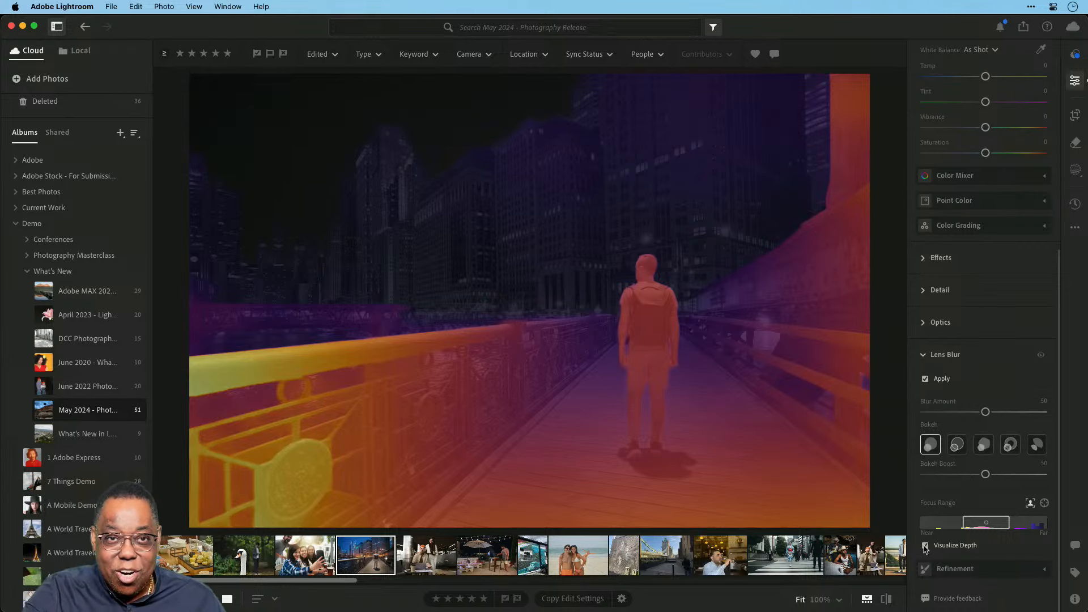
pyautogui.click(924, 545)
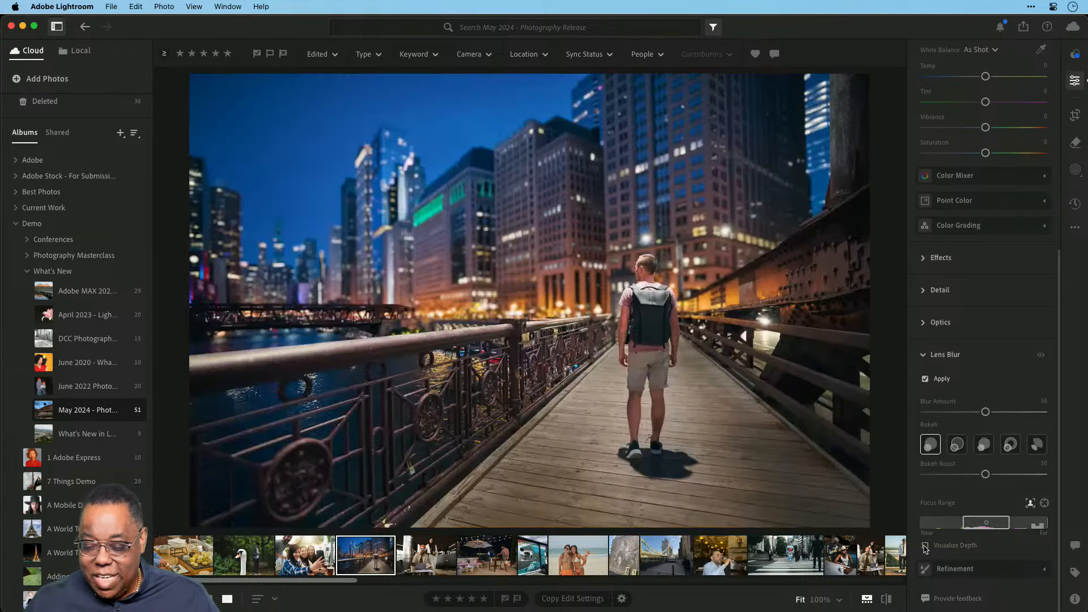
pyautogui.moveTo(986, 418); pyautogui.dragTo(991, 418)
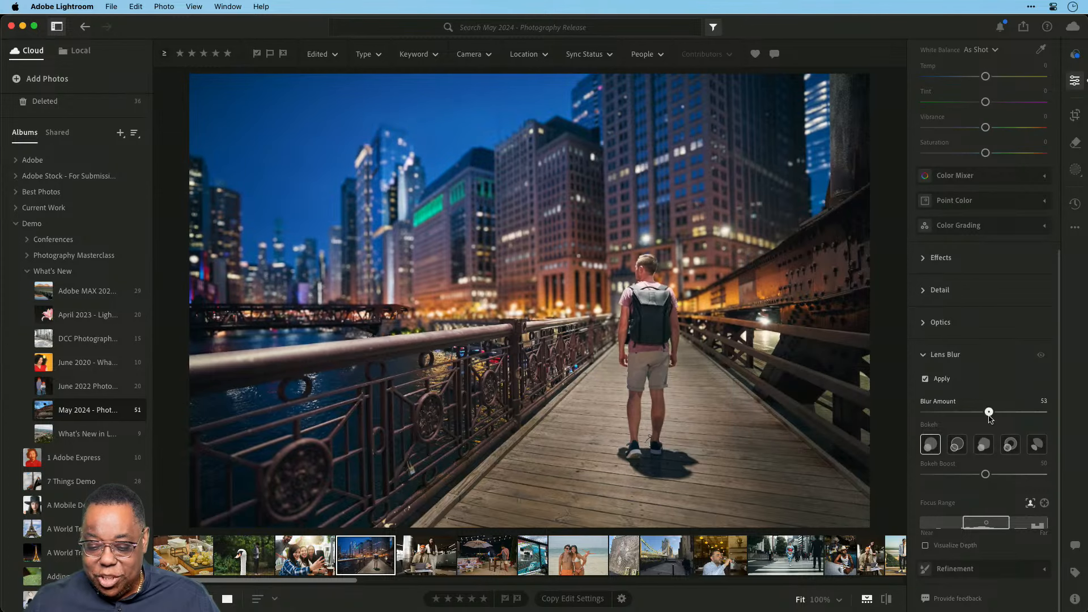
# Zoom to 100% and compare the blurred edit with the original, dismissing the Show Original tip.
pyautogui.click(613, 275)
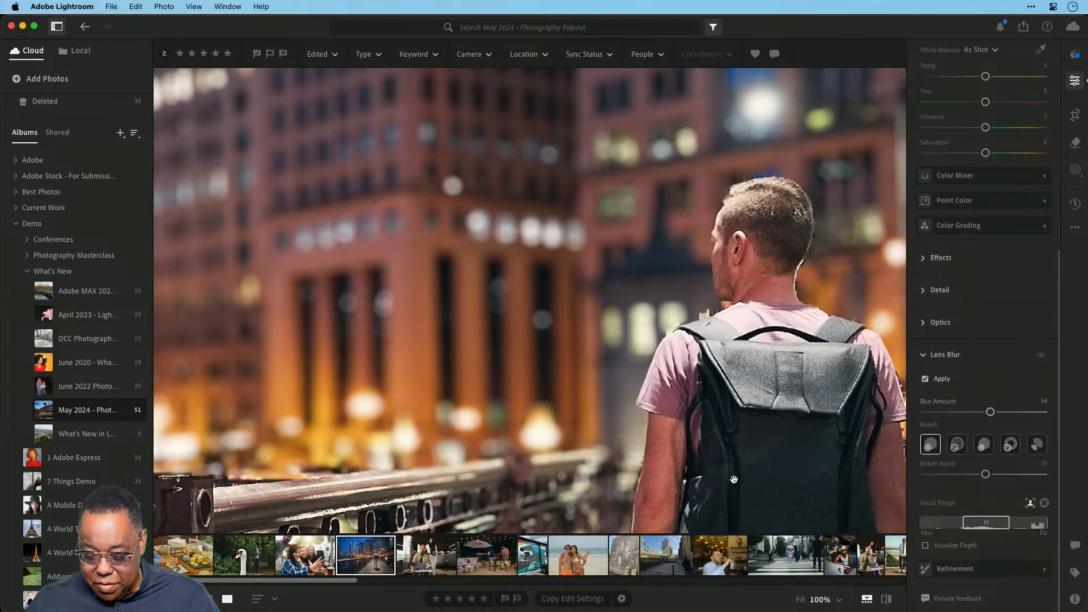
pyautogui.click(886, 602)
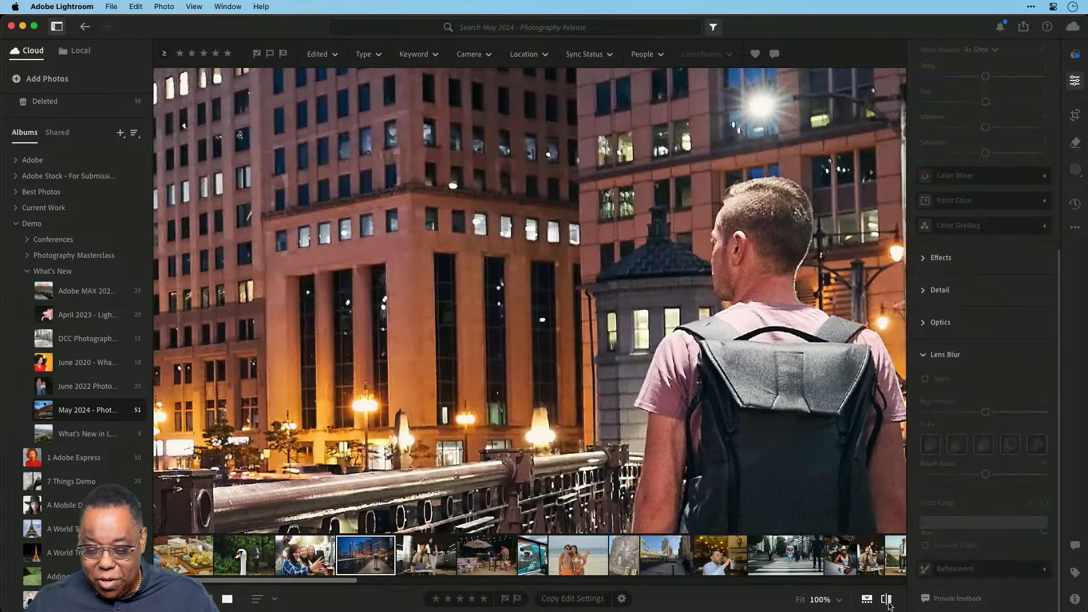
pyautogui.click(886, 601)
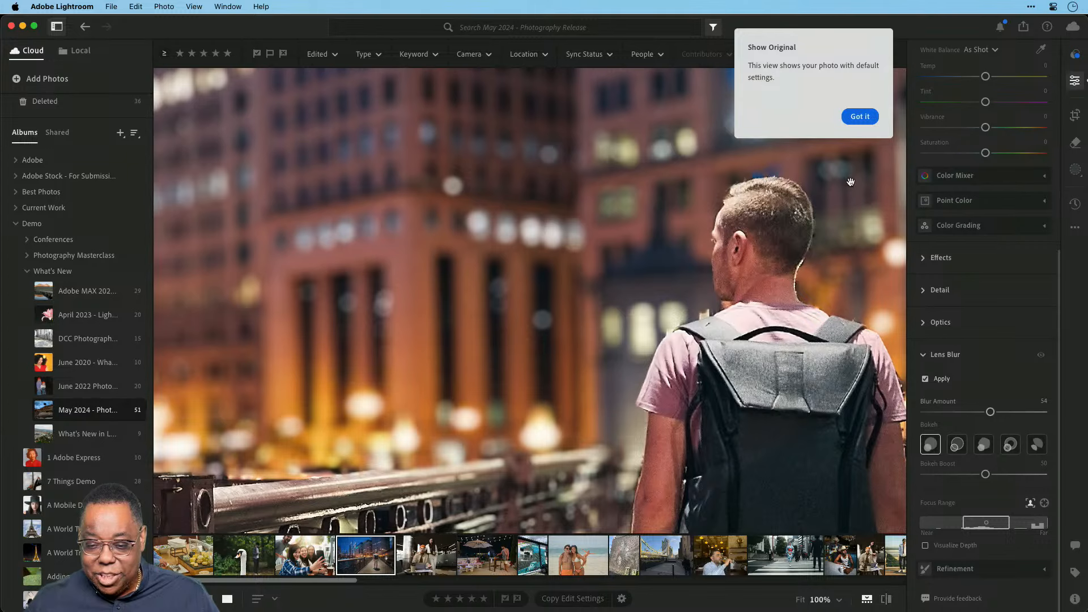
pyautogui.click(859, 116)
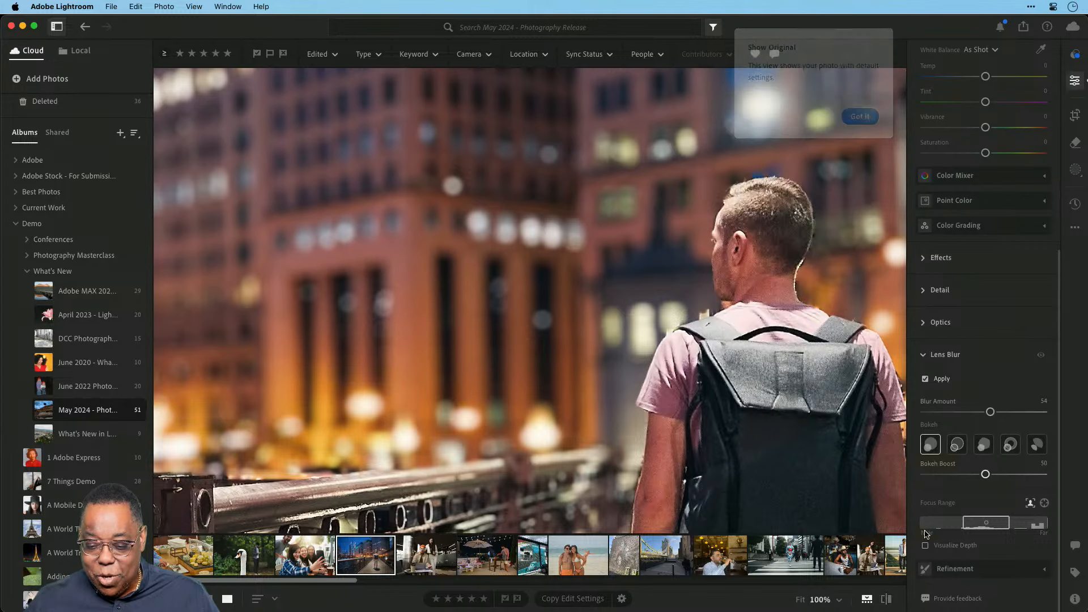
pyautogui.click(885, 602)
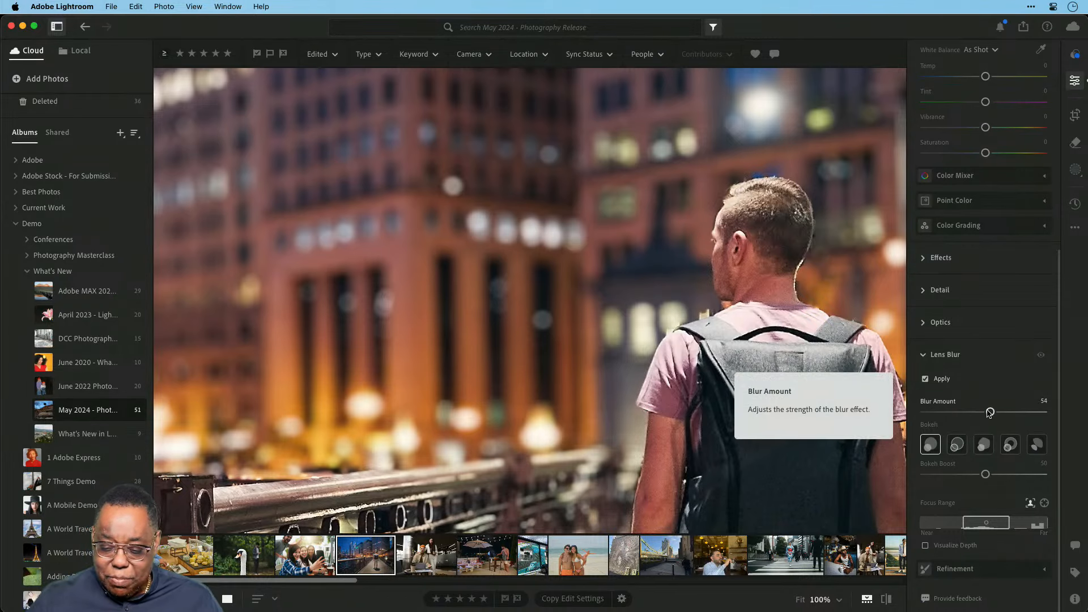
# Lower Blur Amount to 34, try each bokeh shape, and settle on the ring-outline shape.
pyautogui.moveTo(989, 412); pyautogui.dragTo(966, 412)
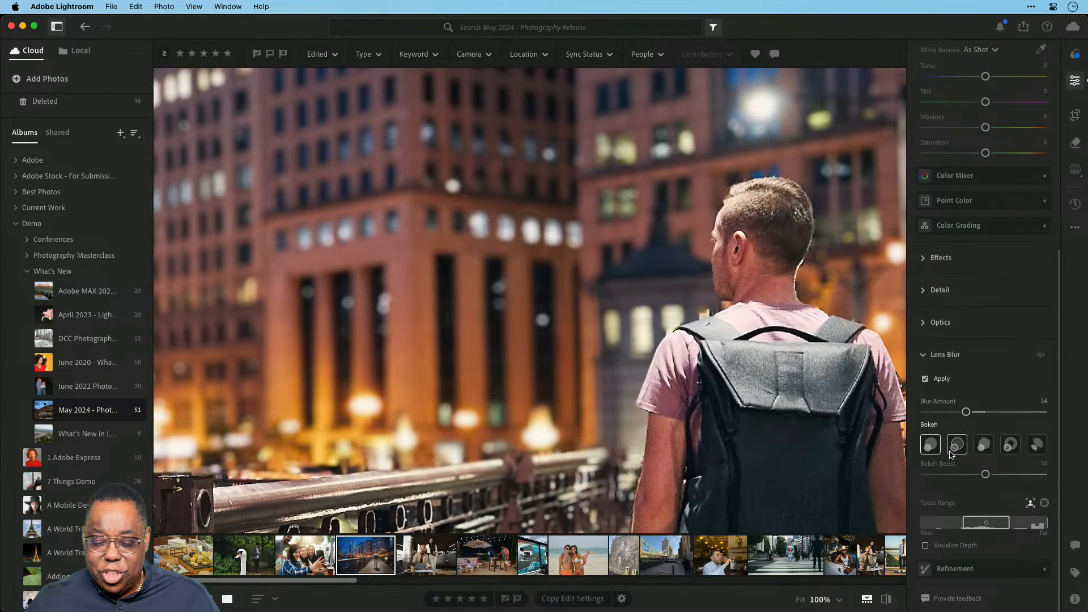
pyautogui.click(953, 450)
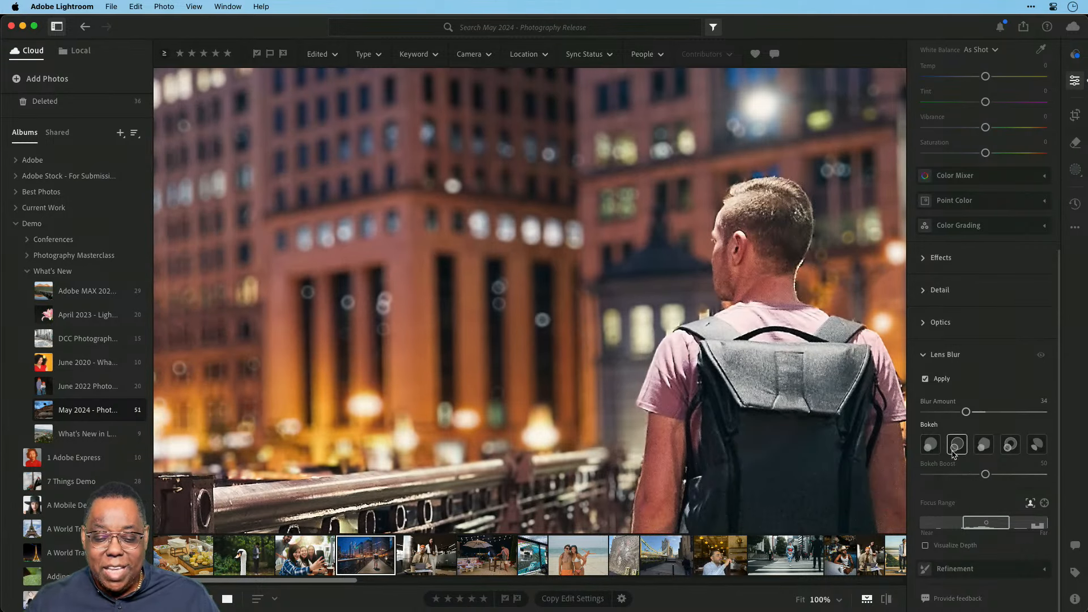
pyautogui.click(980, 451)
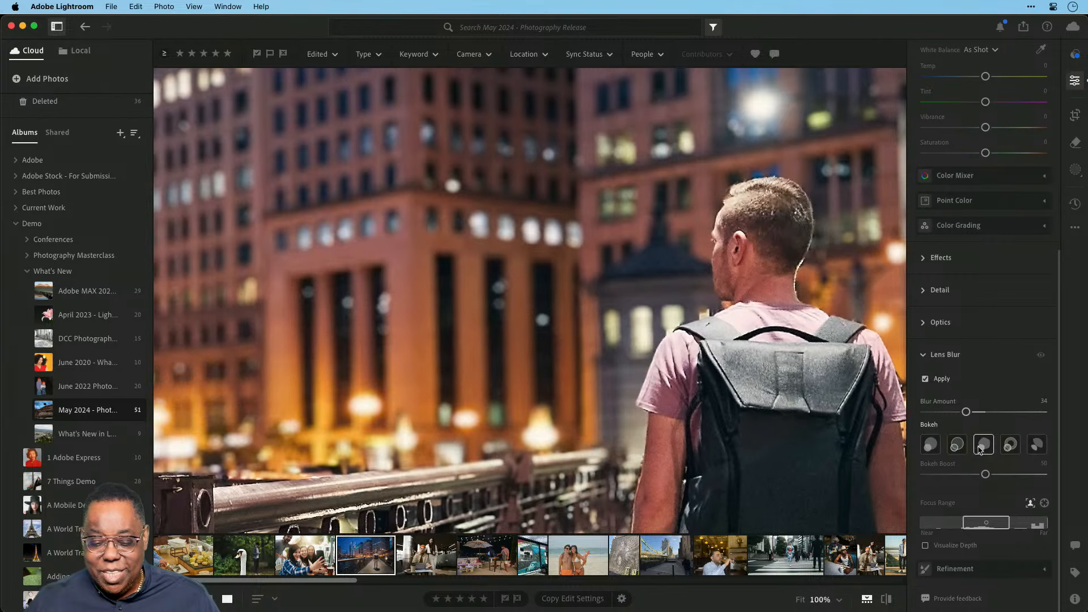
pyautogui.click(1008, 448)
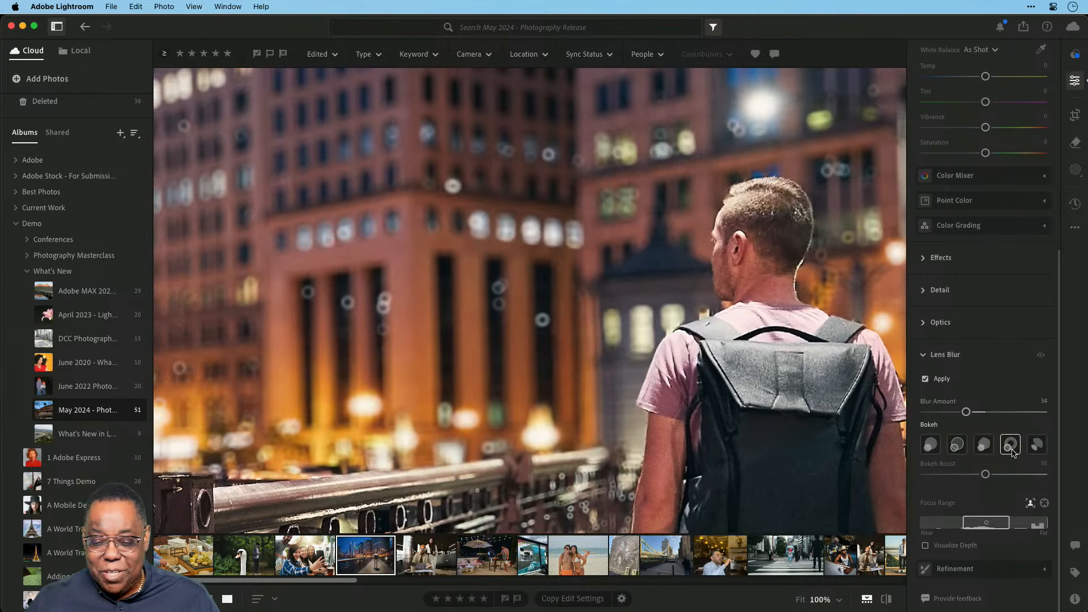
pyautogui.click(1033, 449)
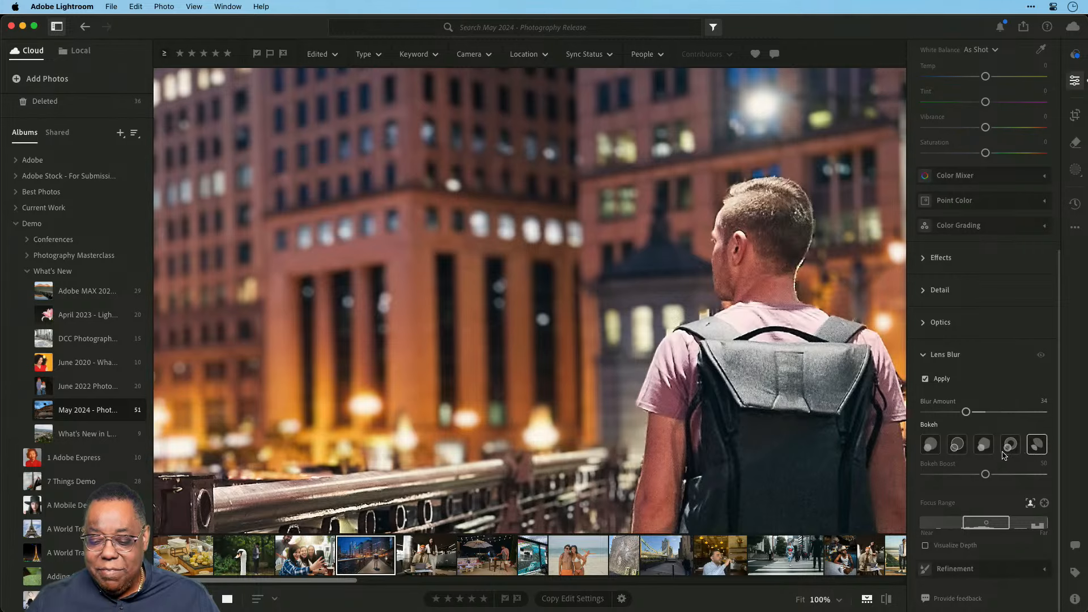
pyautogui.click(984, 451)
pyautogui.click(1001, 450)
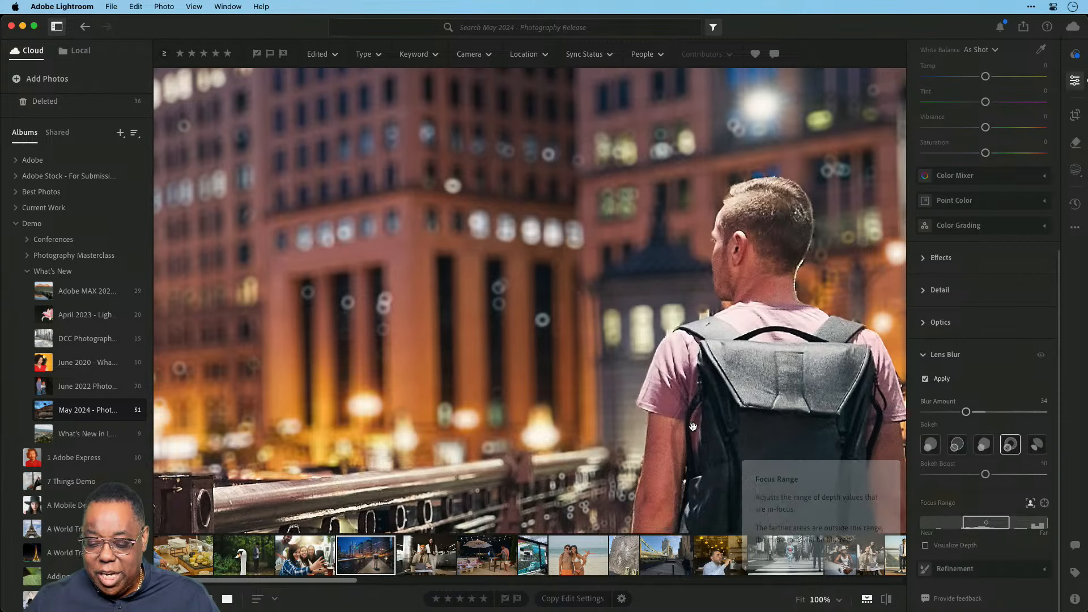
# Fit the photo, narrow the Focus Range around the man, and expand Refinement.
pyautogui.press('z')
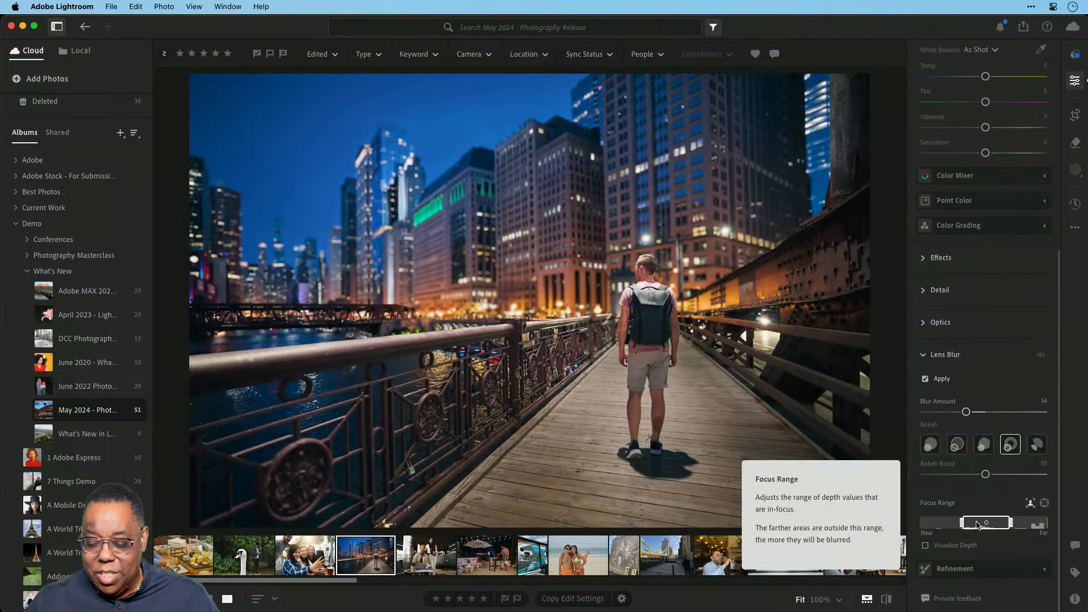
pyautogui.moveTo(977, 524); pyautogui.dragTo(1028, 523)
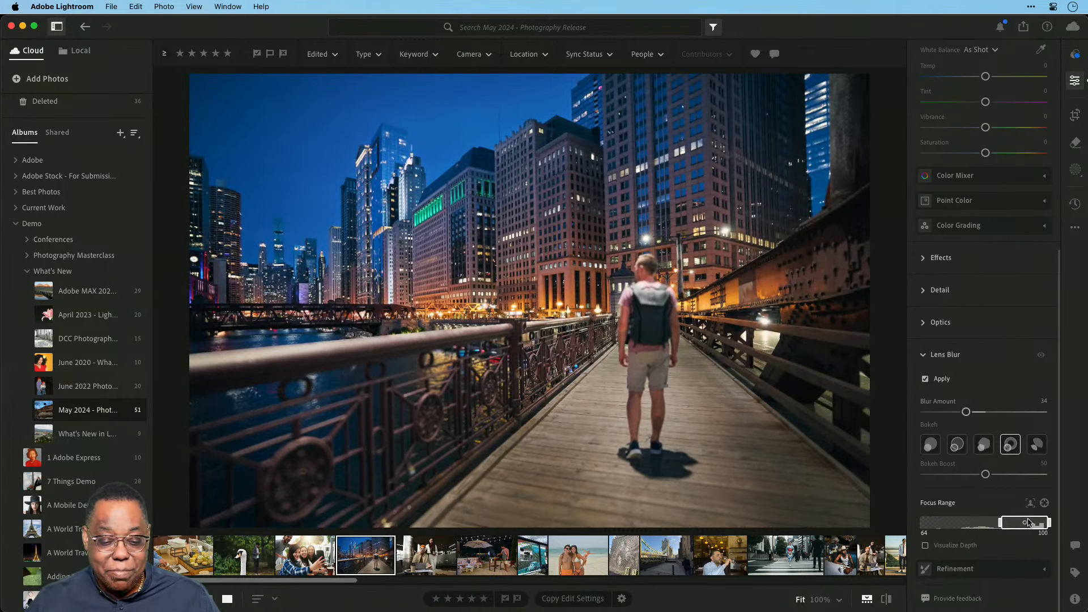
pyautogui.moveTo(1025, 523); pyautogui.dragTo(976, 525)
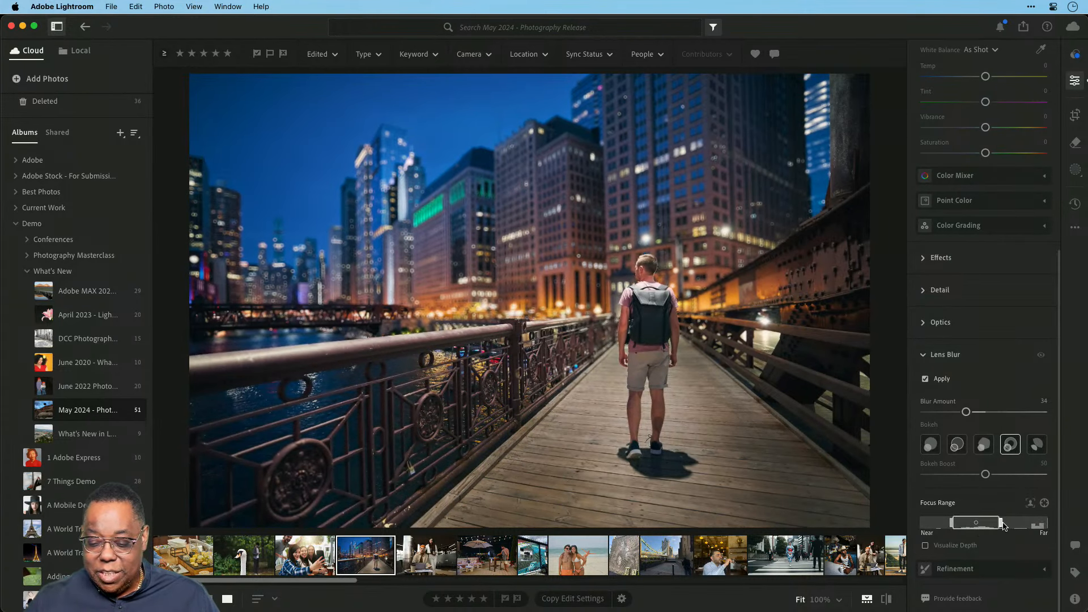
pyautogui.moveTo(1000, 525); pyautogui.dragTo(1034, 523)
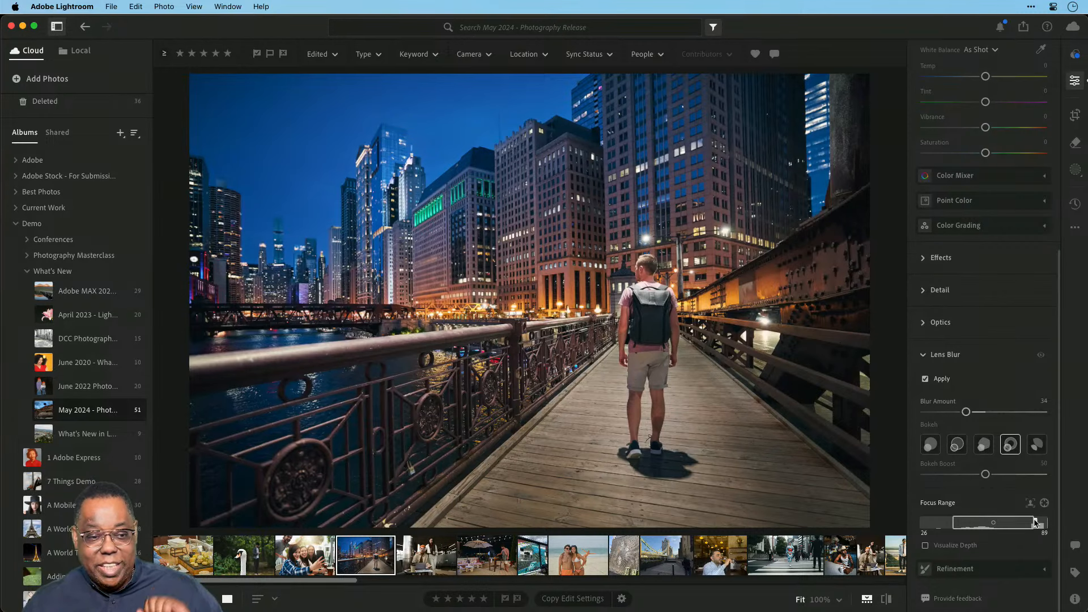
pyautogui.moveTo(1034, 522); pyautogui.dragTo(997, 526)
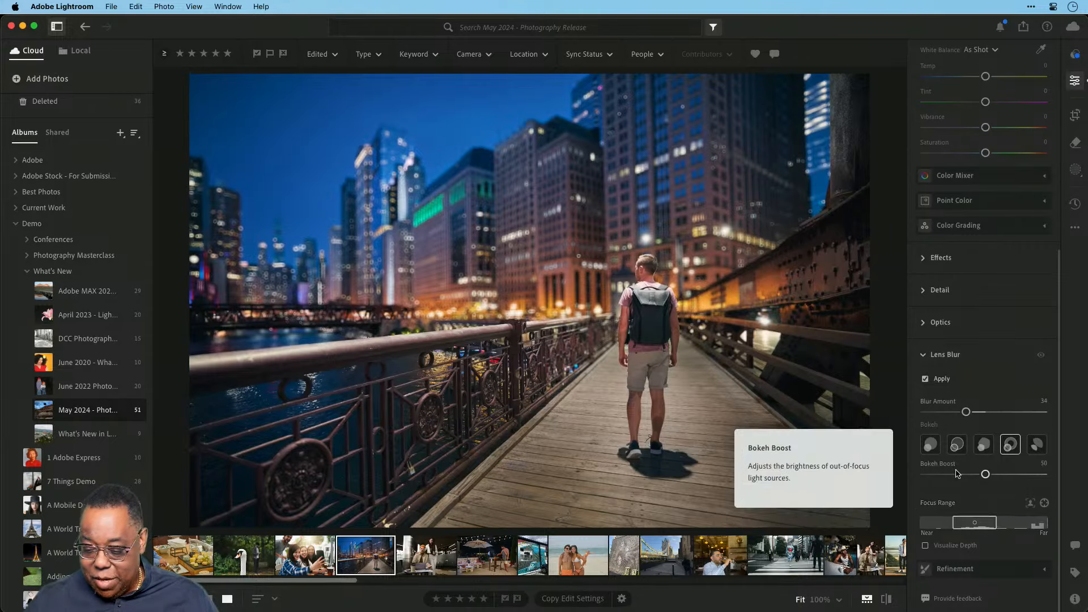
pyautogui.click(985, 569)
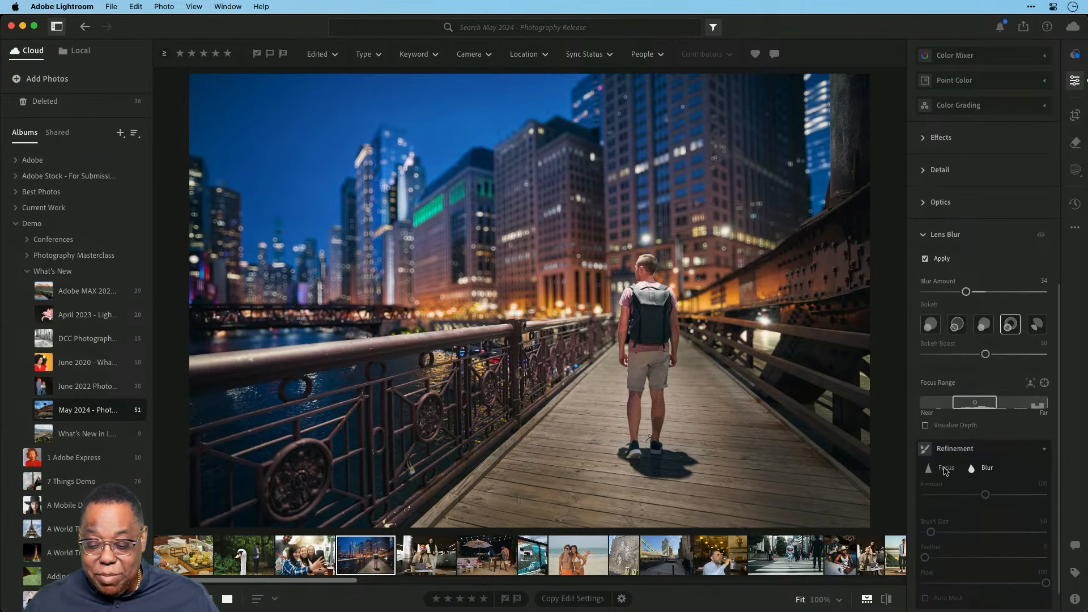
# Paint an enlarged Focus refinement stroke over the left tower, undo it, then switch to Lightroom Classic.
pyautogui.click(943, 468)
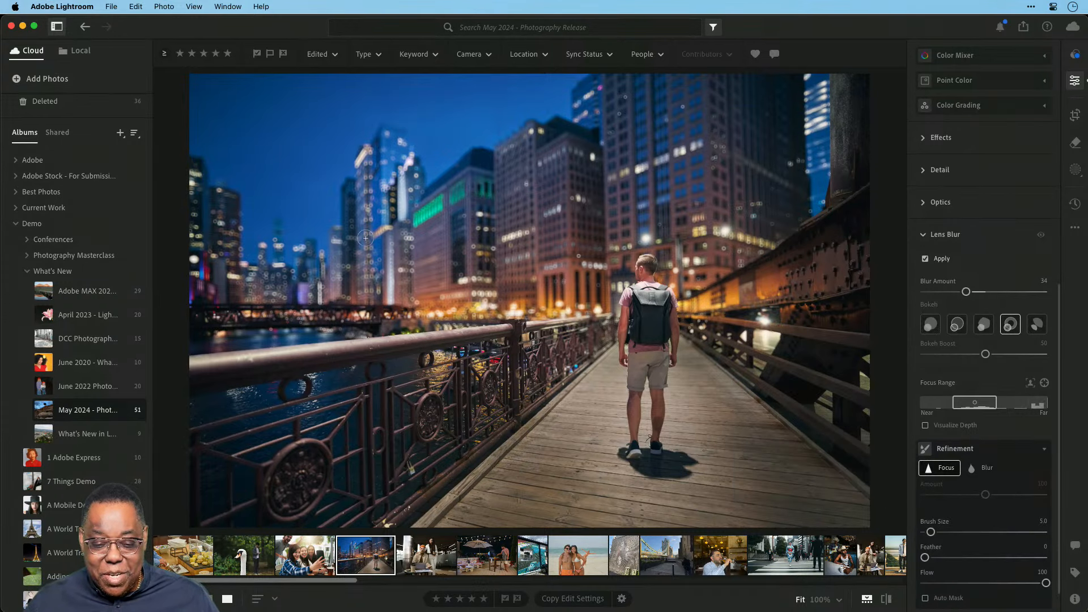
pyautogui.press(']')
pyautogui.press(']')
pyautogui.press(']')
pyautogui.press(']')
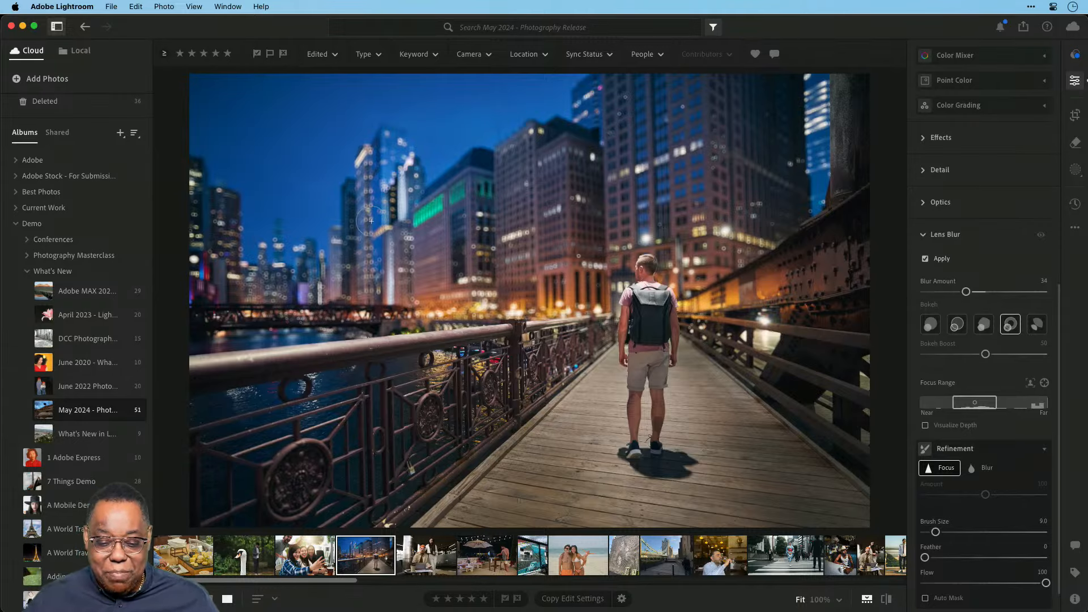
pyautogui.moveTo(371, 221)
pyautogui.mouseDown()
pyautogui.moveTo(366, 295)
pyautogui.moveTo(363, 214)
pyautogui.moveTo(394, 145)
pyautogui.moveTo(373, 161)
pyautogui.moveTo(371, 180)
pyautogui.moveTo(406, 161)
pyautogui.moveTo(415, 167)
pyautogui.moveTo(390, 227)
pyautogui.moveTo(390, 308)
pyautogui.moveTo(401, 236)
pyautogui.moveTo(385, 271)
pyautogui.moveTo(360, 281)
pyautogui.moveTo(399, 217)
pyautogui.moveTo(400, 279)
pyautogui.moveTo(390, 299)
pyautogui.moveTo(378, 296)
pyautogui.moveTo(356, 257)
pyautogui.moveTo(361, 191)
pyautogui.mouseUp()
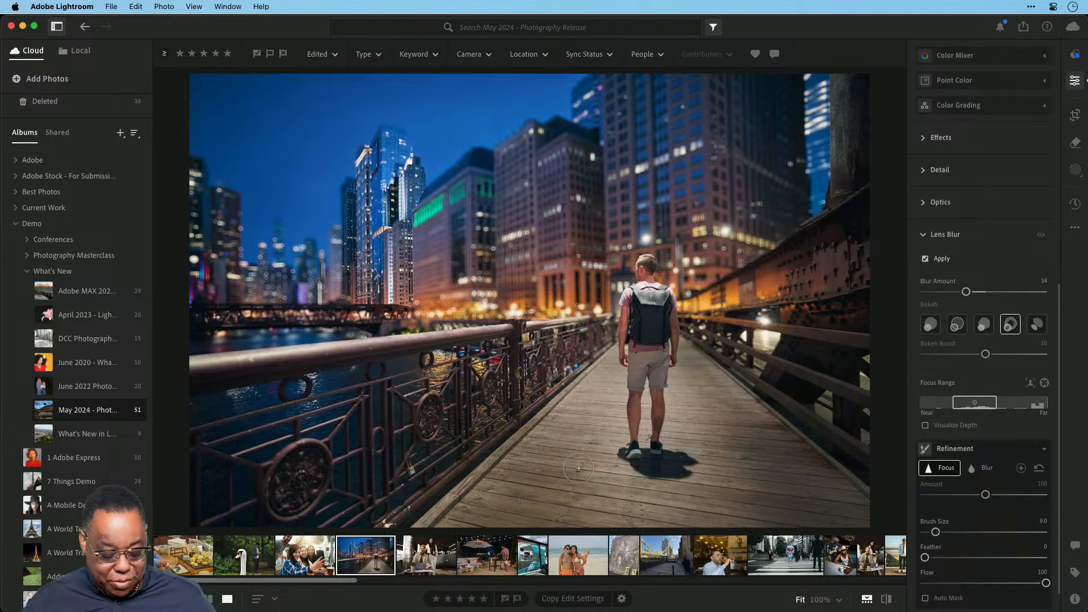
pyautogui.press('super+z')
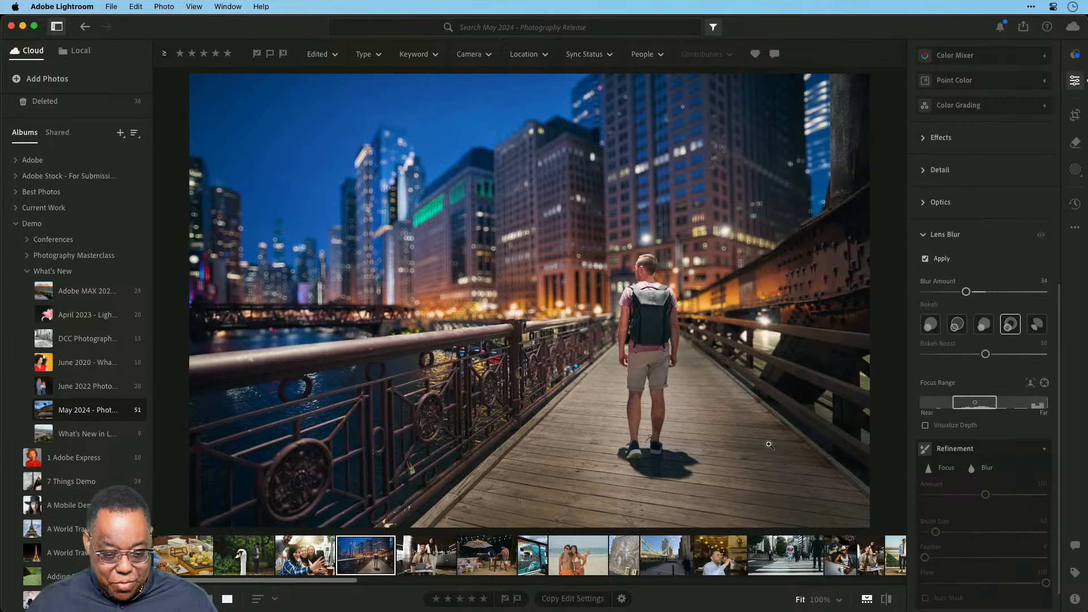
pyautogui.press('super+Tab')
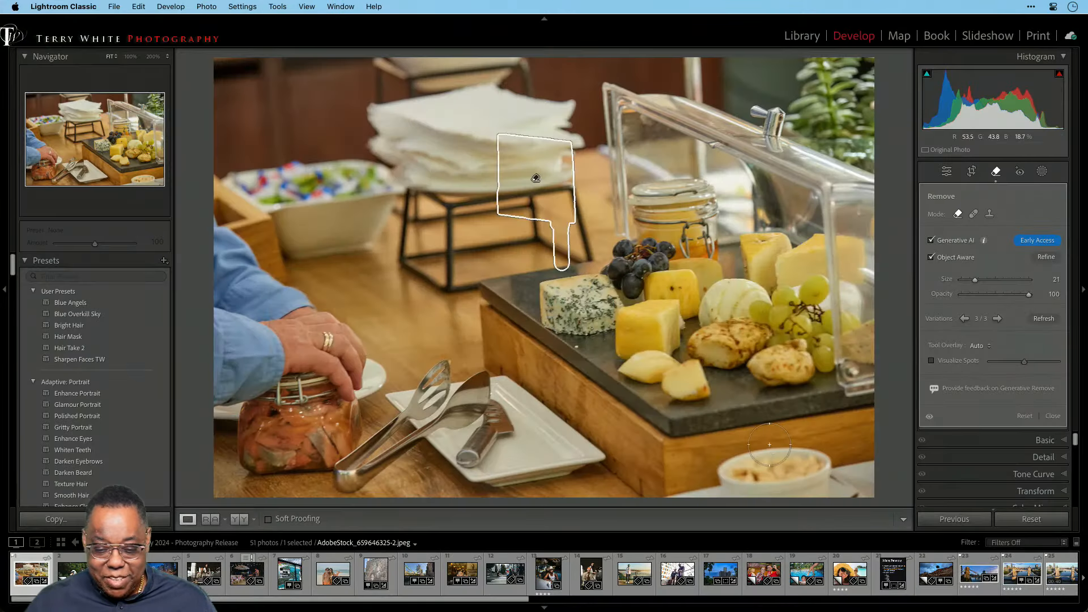
# Preview the laptop office photos from the grid and open AdobeStock_589986390.jpeg in Develop.
pyautogui.press('g')
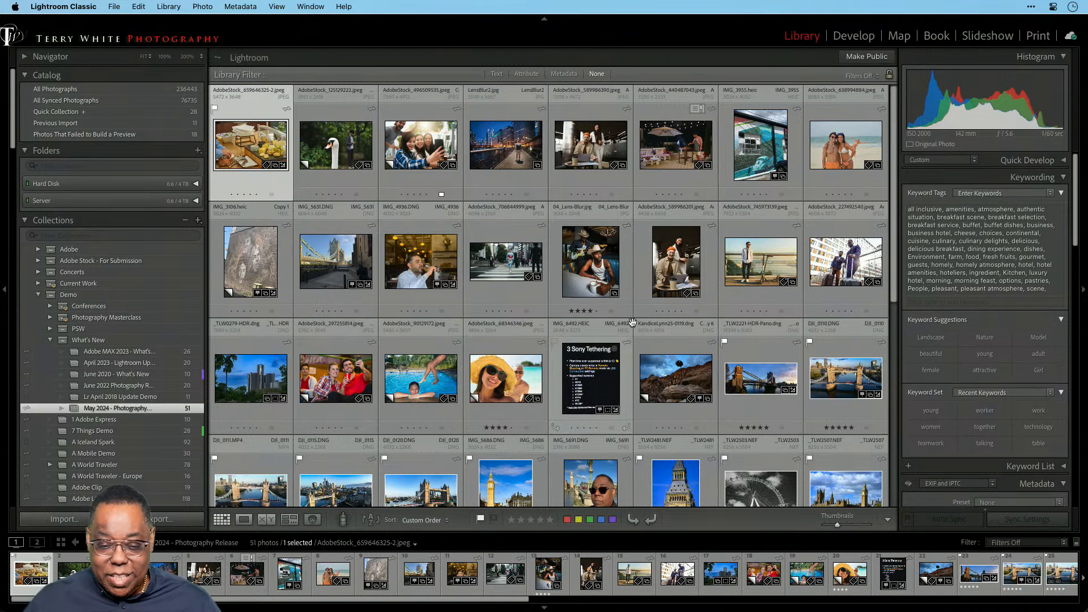
pyautogui.doubleClick(677, 272)
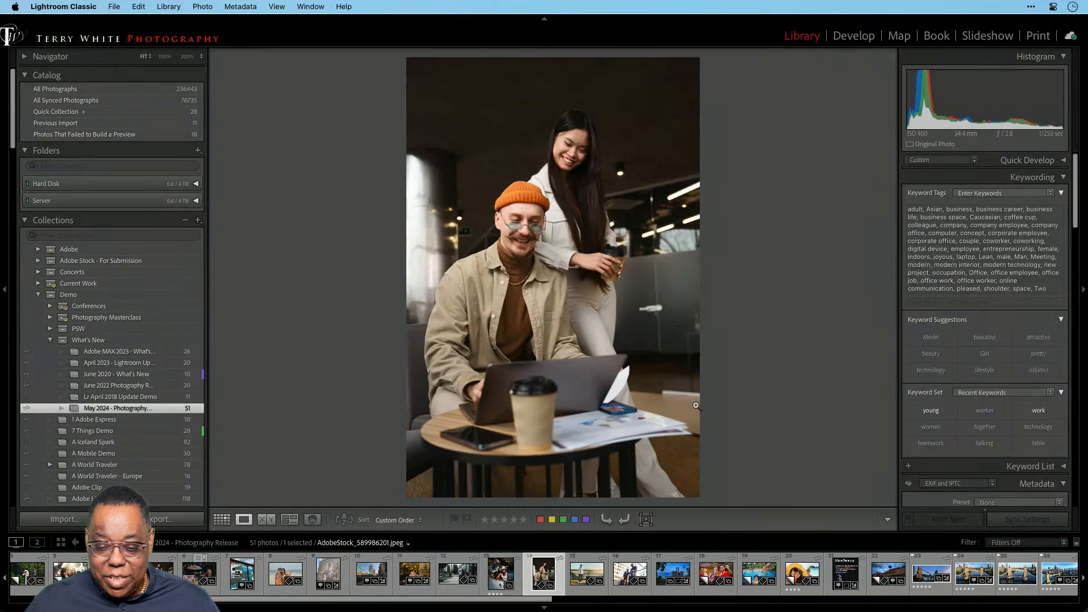
pyautogui.press('g')
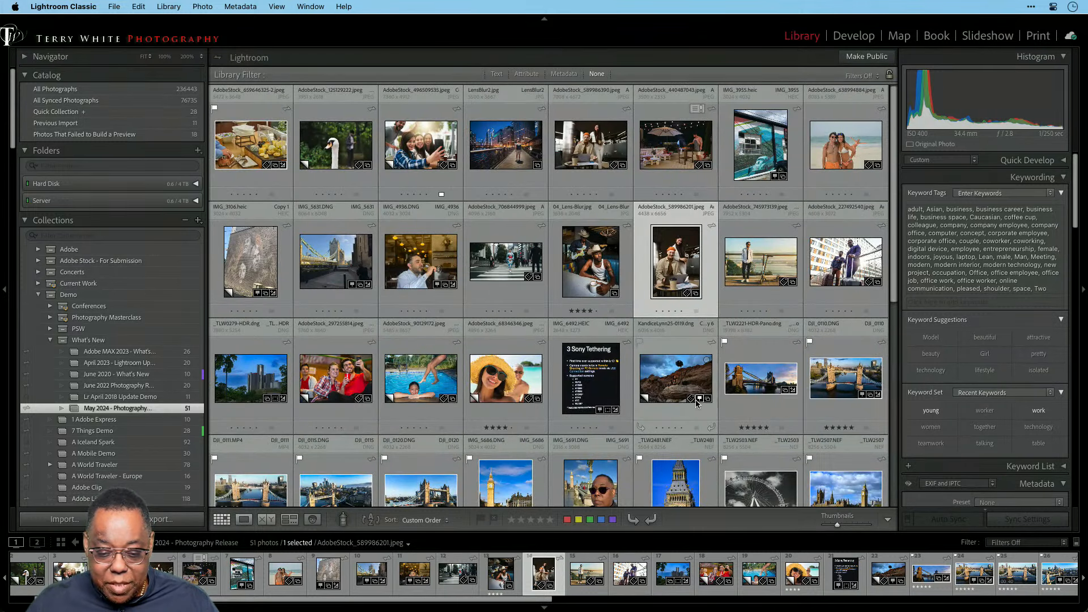
pyautogui.doubleClick(576, 154)
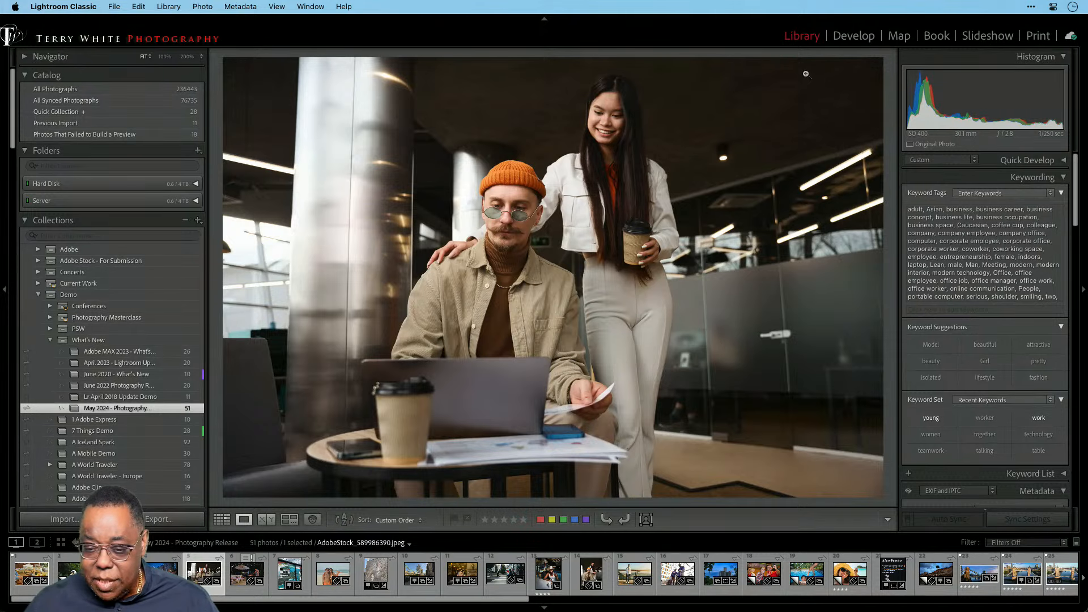
pyautogui.click(837, 38)
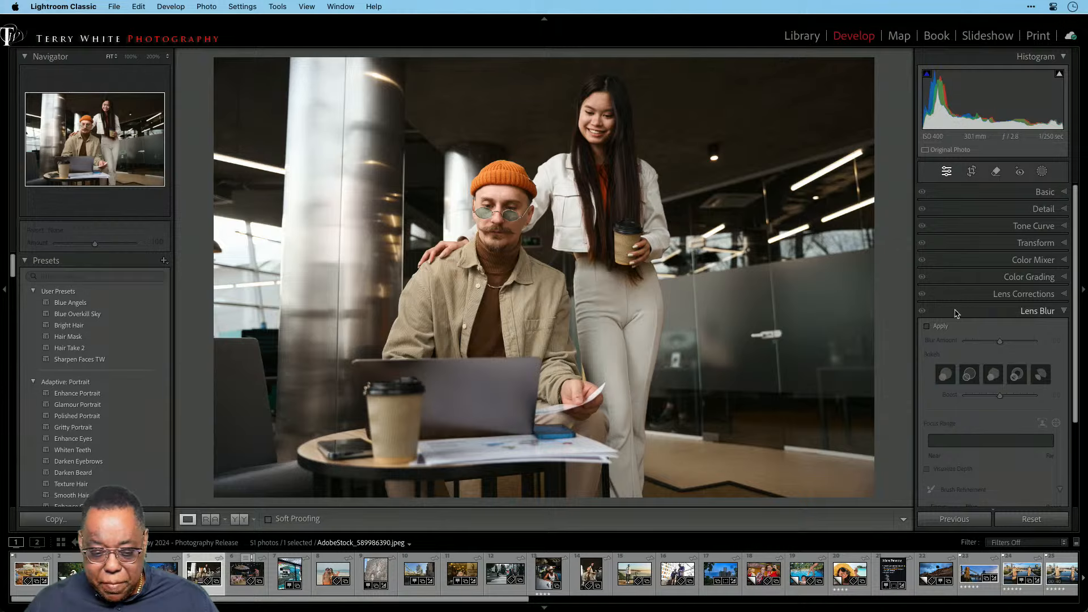
# Scroll the Presets panel and collapse Adaptive: Portrait to reveal the Adaptive: Blur Background presets.
pyautogui.scroll(-3, 138, 396)
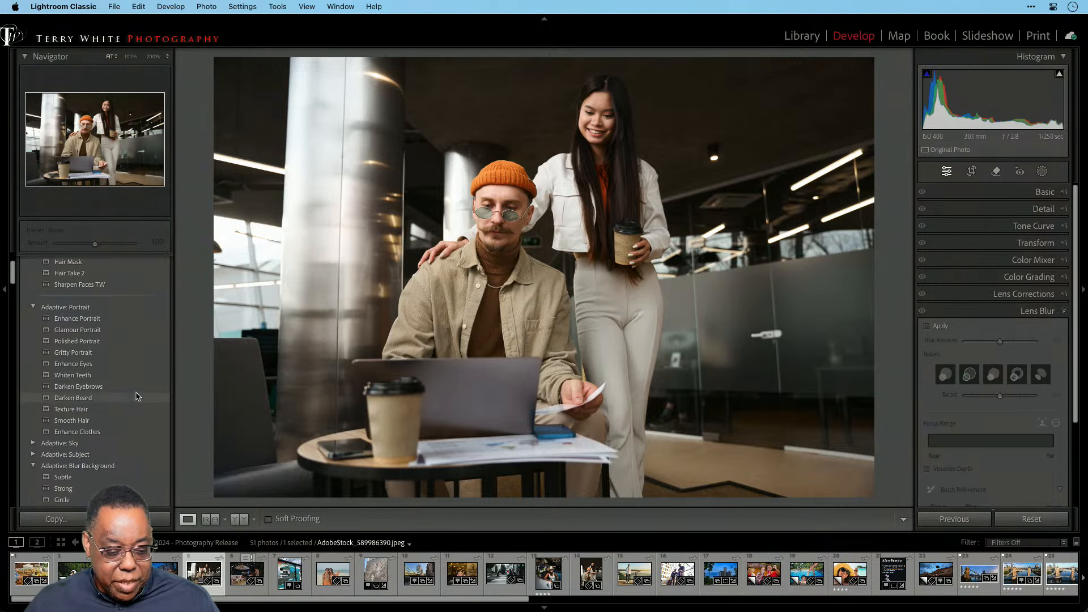
pyautogui.scroll(-1, 138, 396)
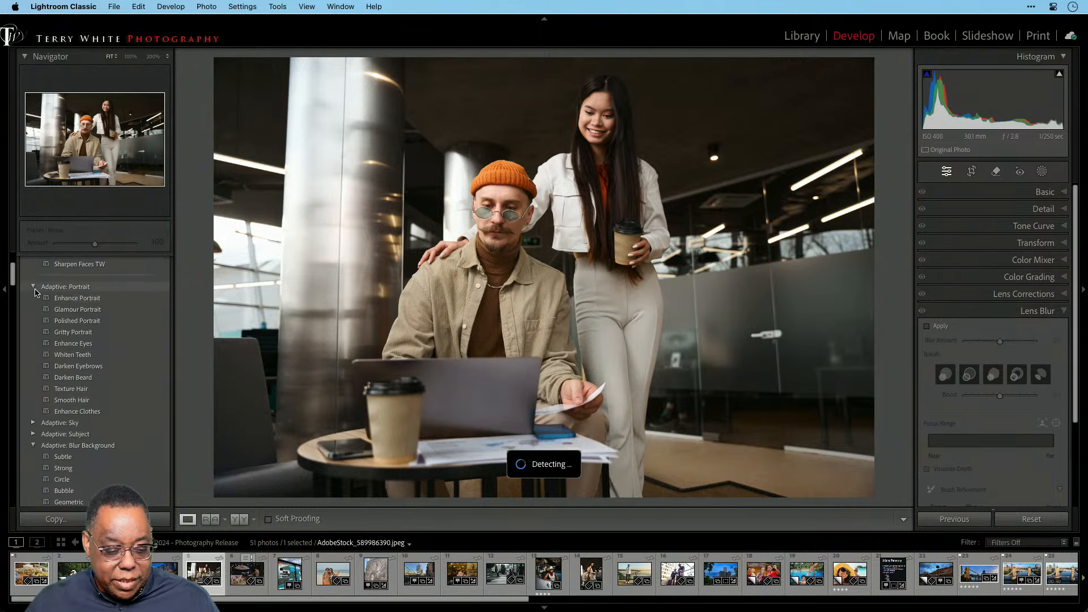
pyautogui.click(33, 288)
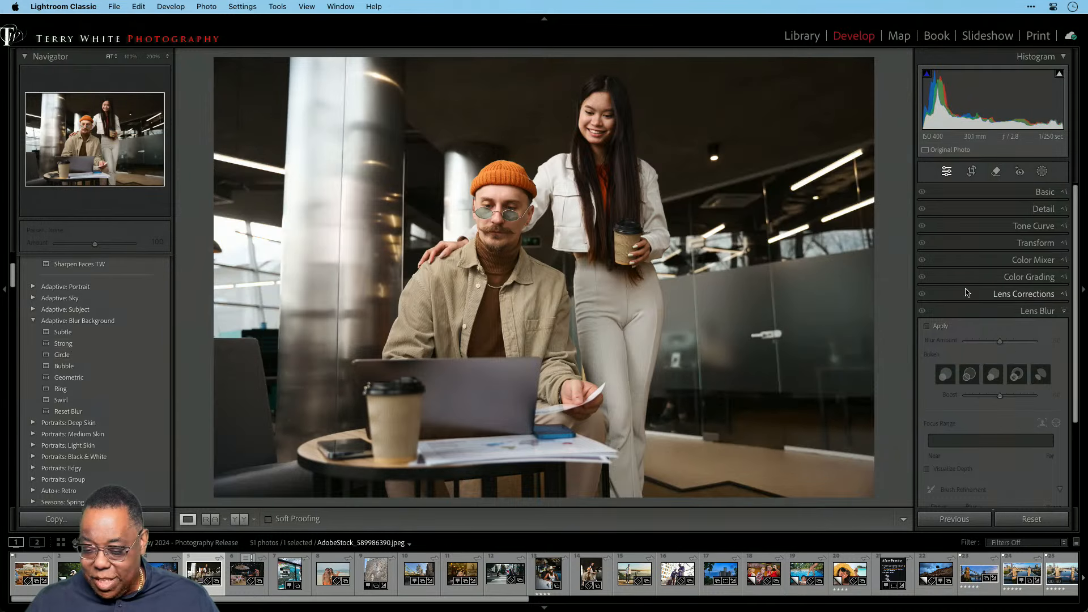
# Apply the Strong Blur Background preset (Blur Amount 90) and toggle Before/After to compare with the original.
pyautogui.click(63, 343)
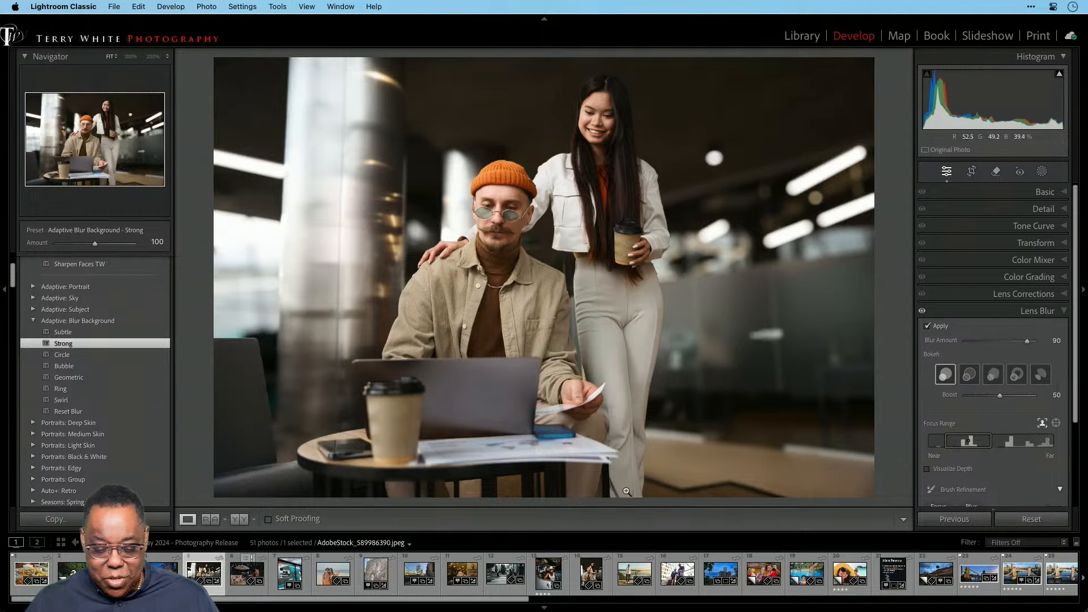
pyautogui.press('\\')
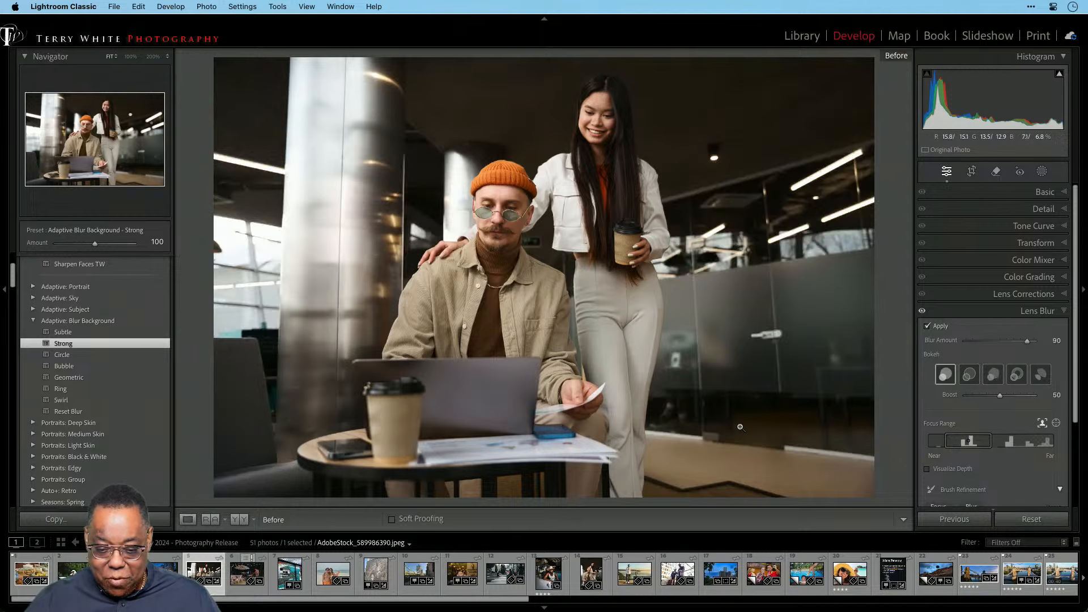
pyautogui.press('\\')
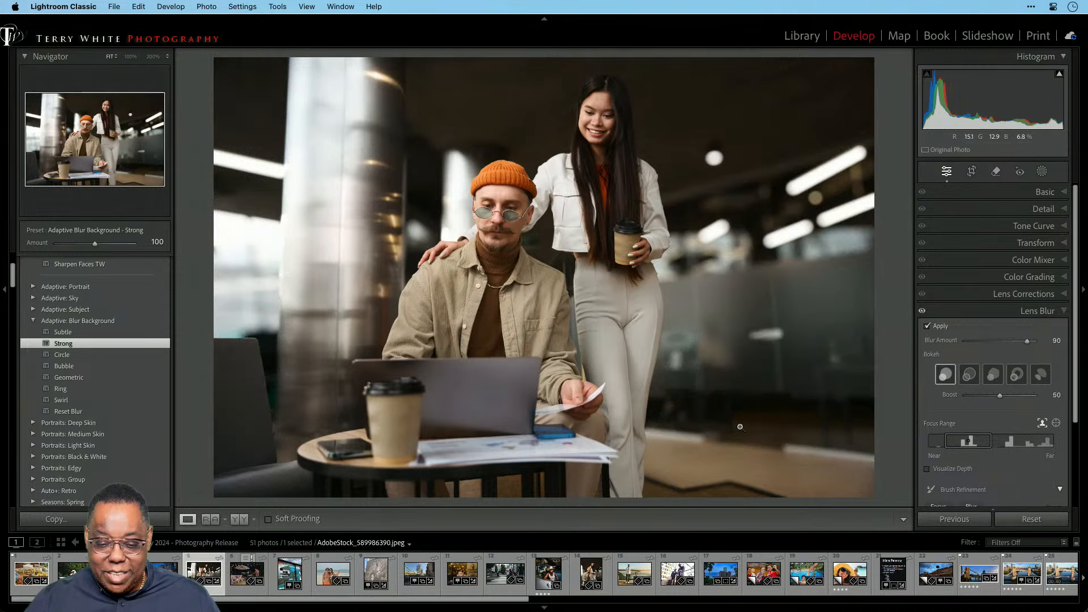
pyautogui.press('\\')
pyautogui.press('\\')
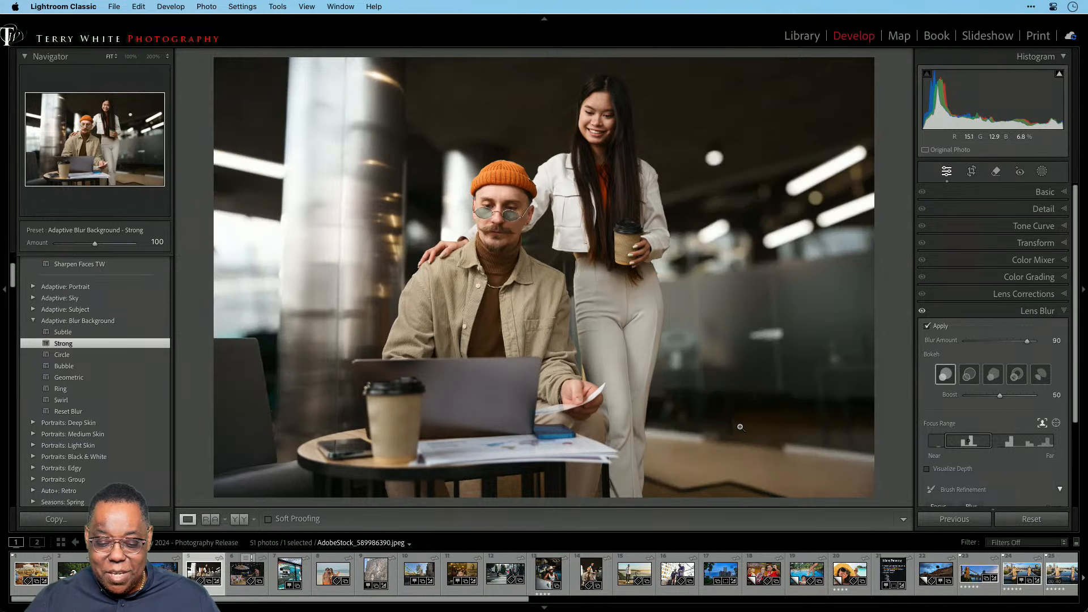
pyautogui.press('\\')
pyautogui.press('\\')
pyautogui.press('\\')
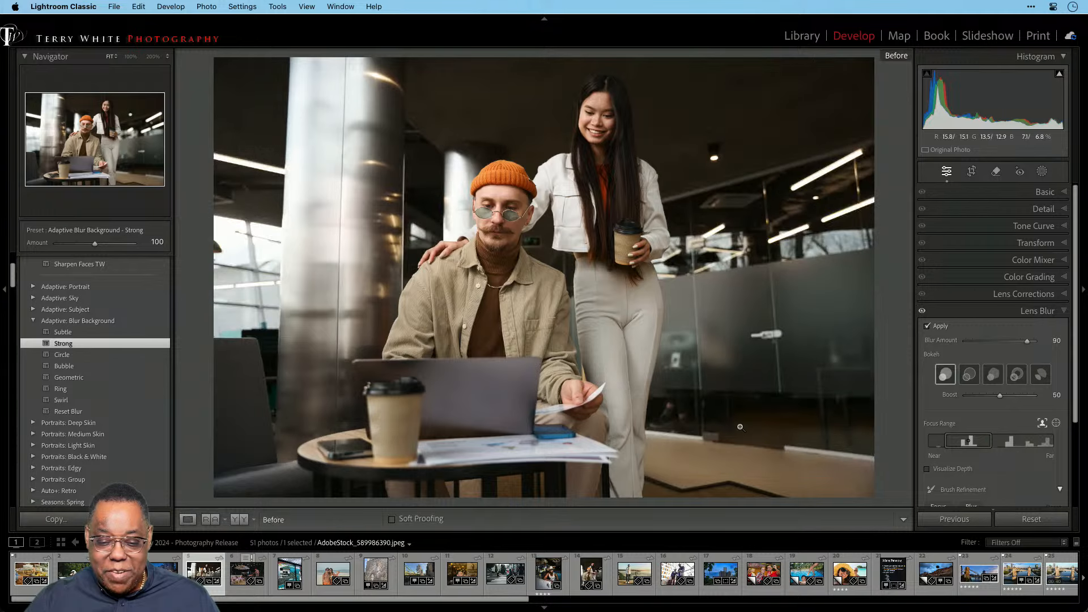
pyautogui.press('\\')
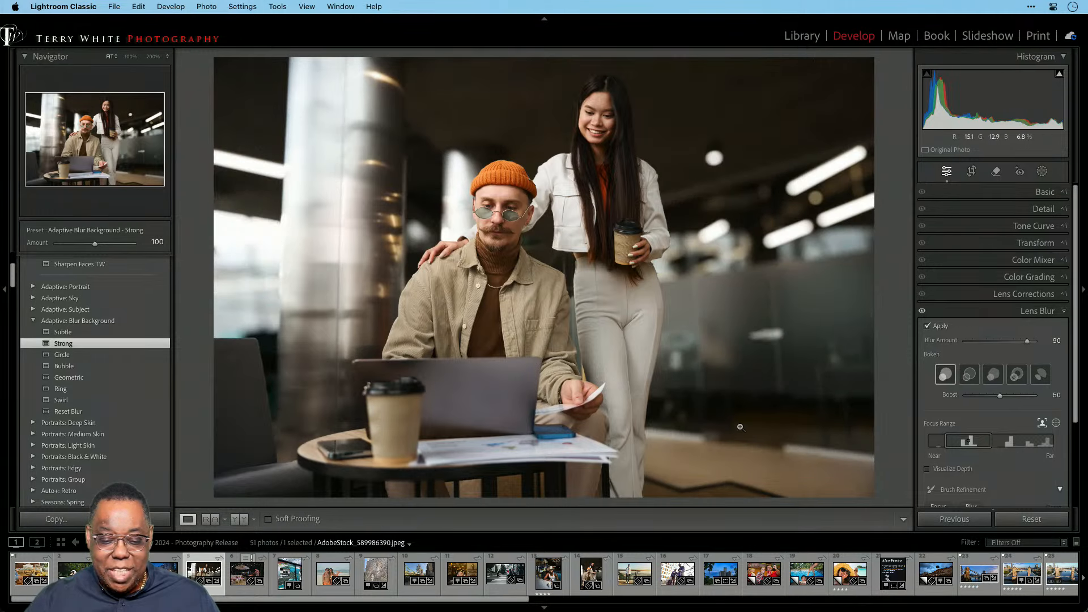
pyautogui.press('\\')
pyautogui.press('\\')
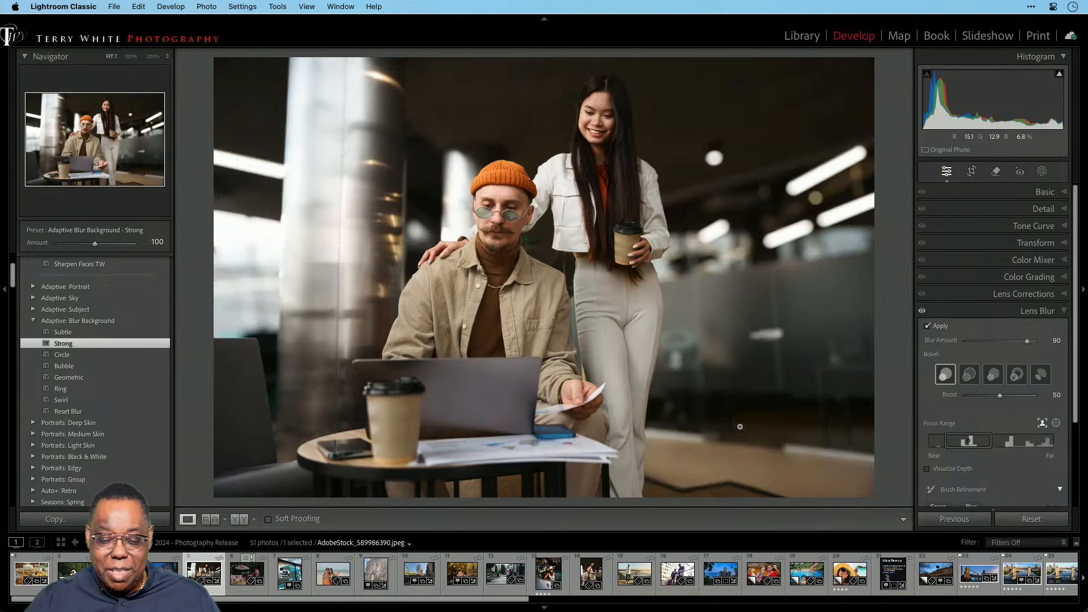
pyautogui.press('\\')
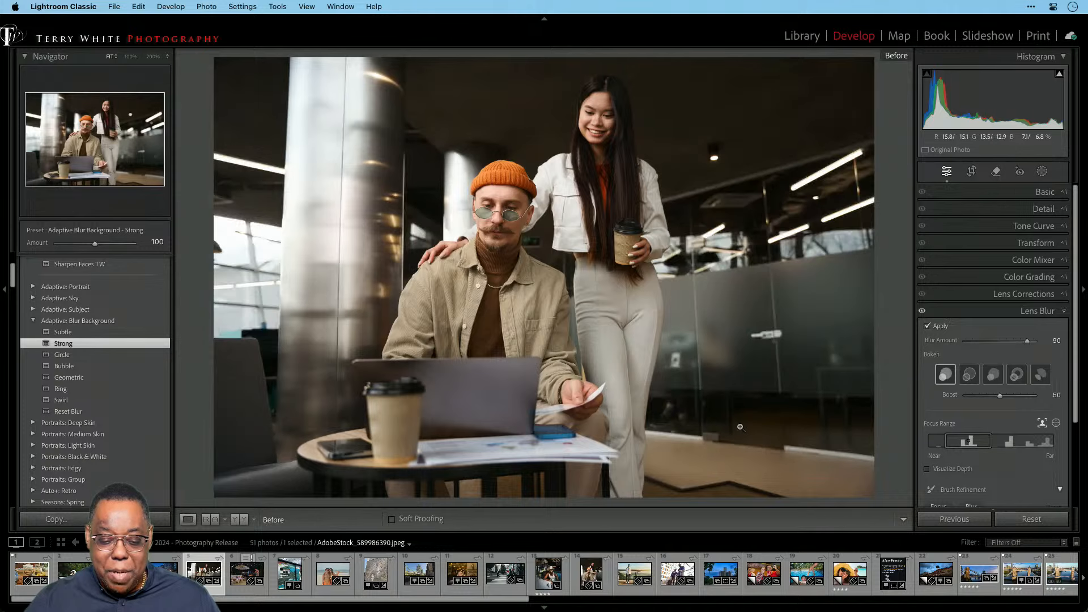
pyautogui.press('\\')
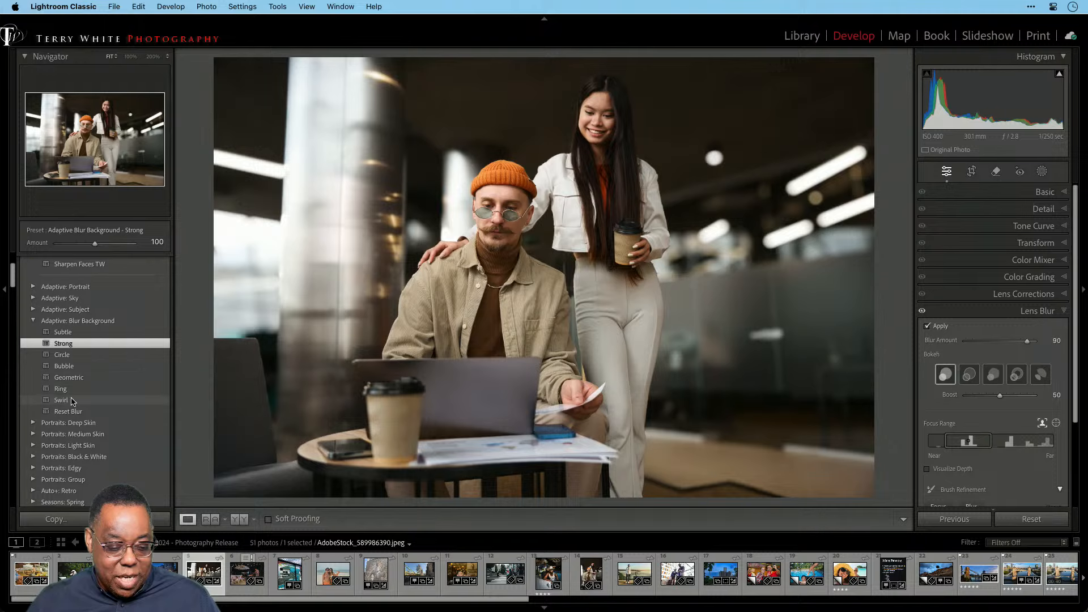
# Try the Swirl and Circle blur presets, settle on Subtle at blur amount 30, then switch to Lightroom.
pyautogui.click(67, 400)
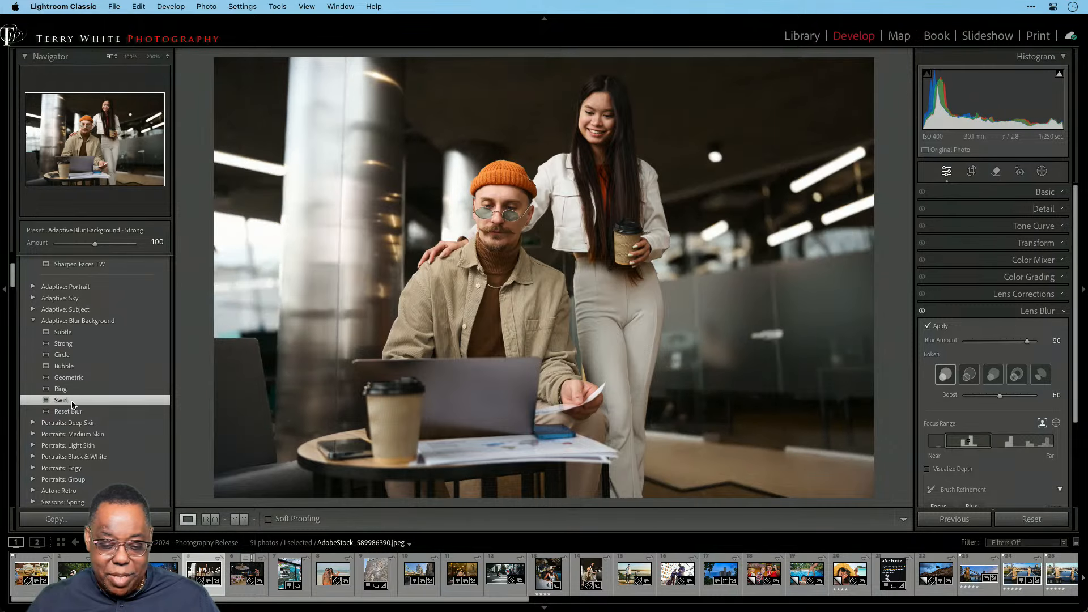
pyautogui.click(73, 357)
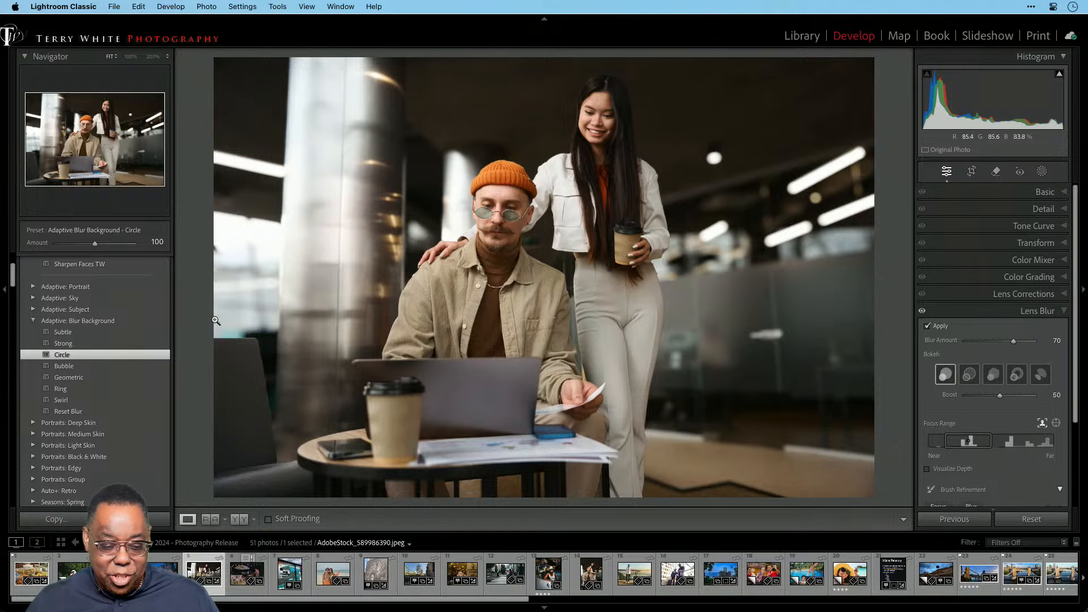
pyautogui.click(77, 333)
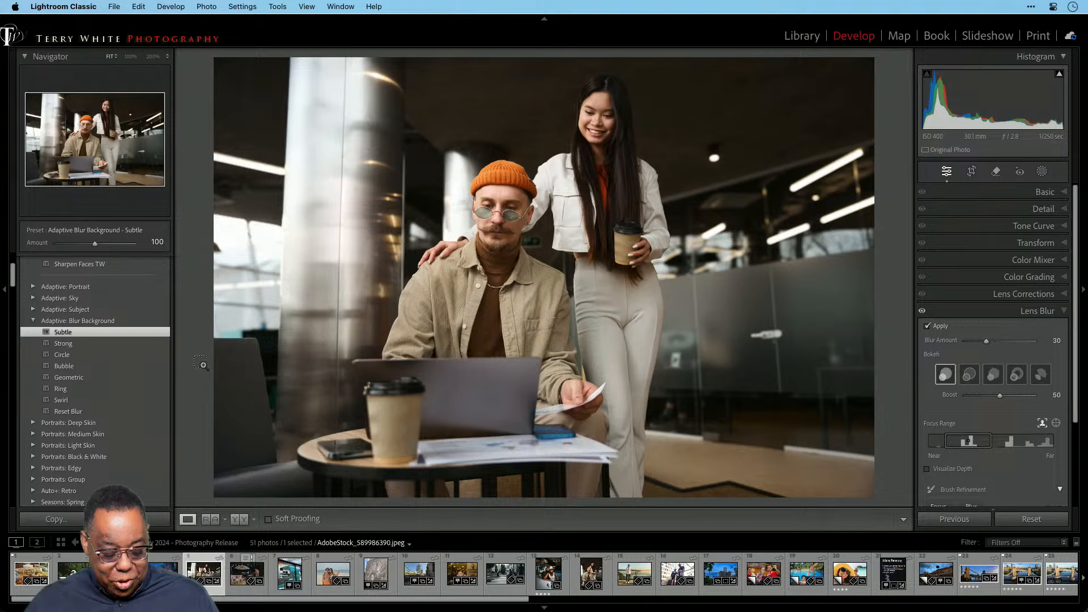
pyautogui.press('super+Tab')
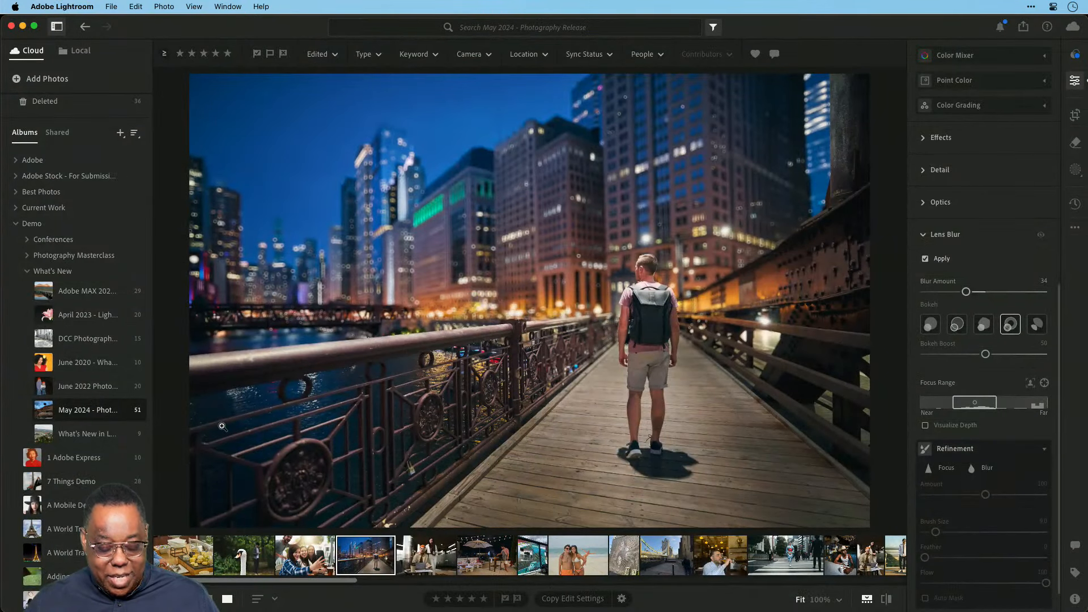
# Show the album as a grid filtered to five-star photos and select both Big Ben shots.
pyautogui.press('g')
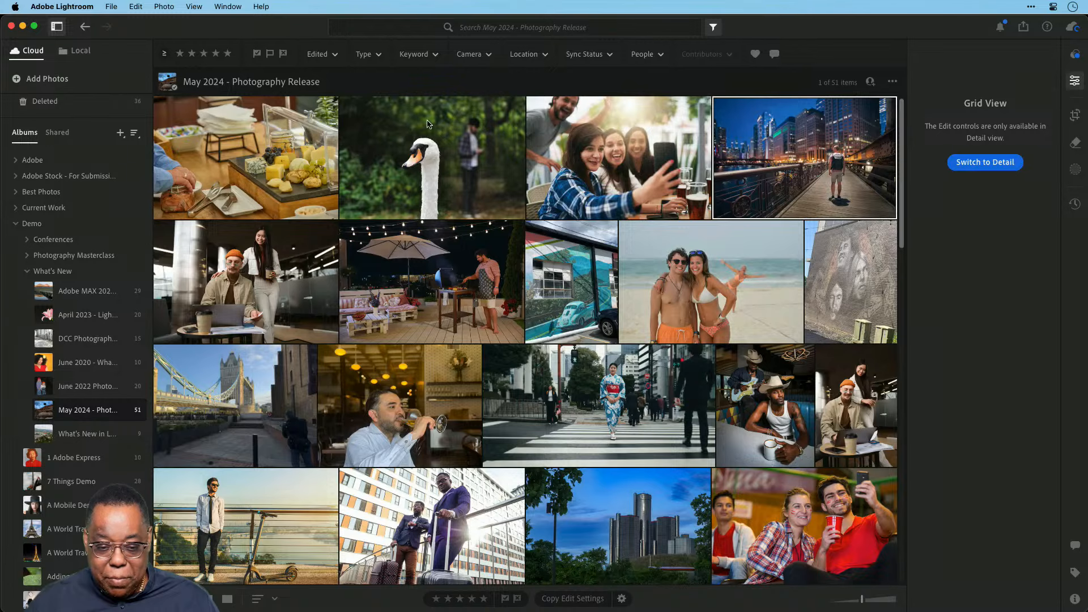
pyautogui.click(227, 53)
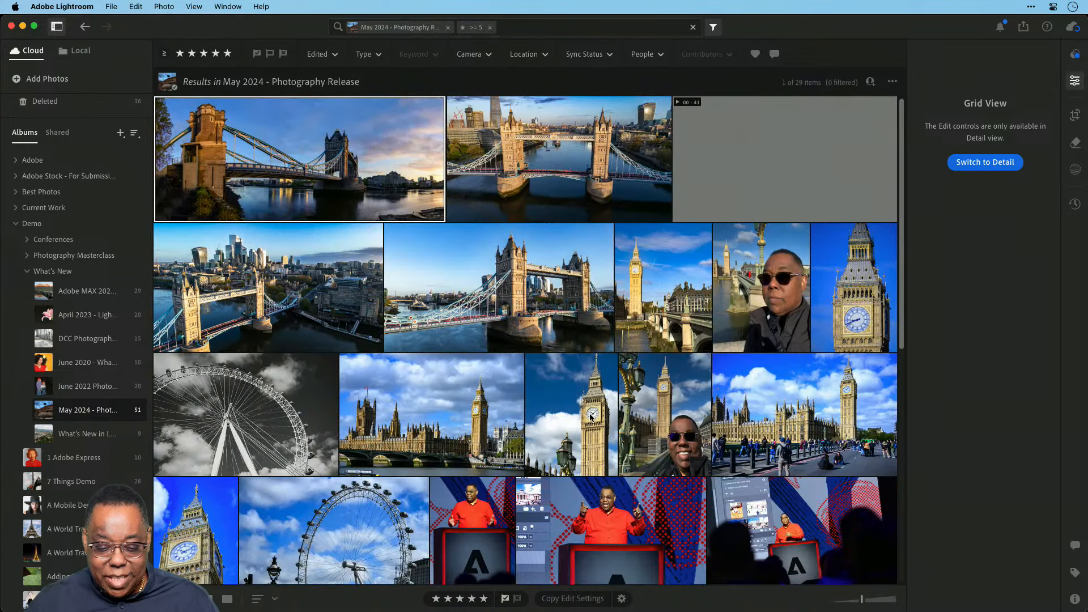
pyautogui.scroll(-3, 590, 418)
pyautogui.scroll(-1, 590, 417)
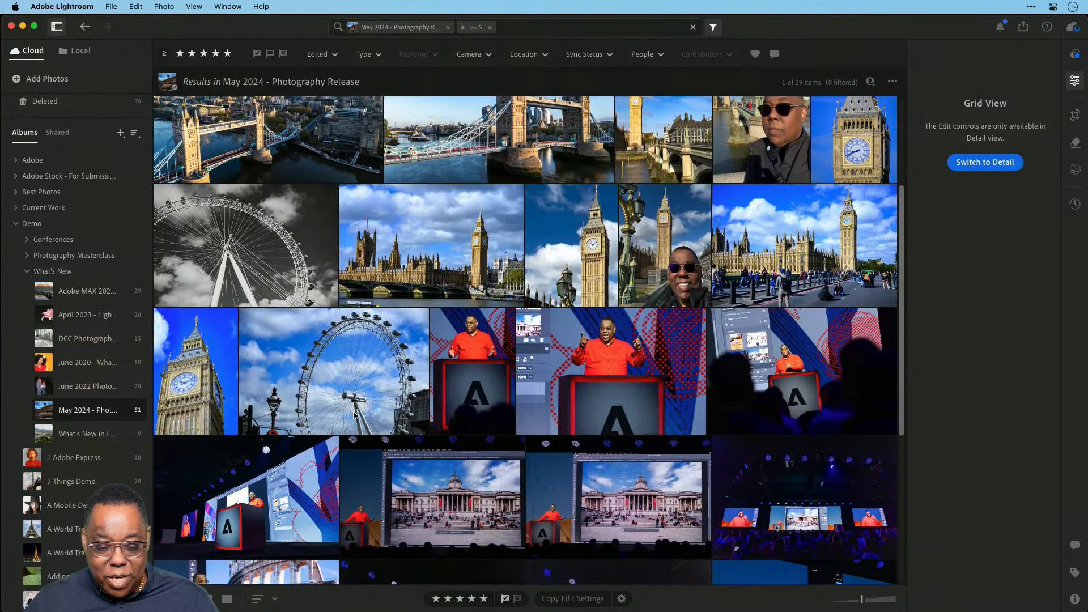
pyautogui.click(206, 379)
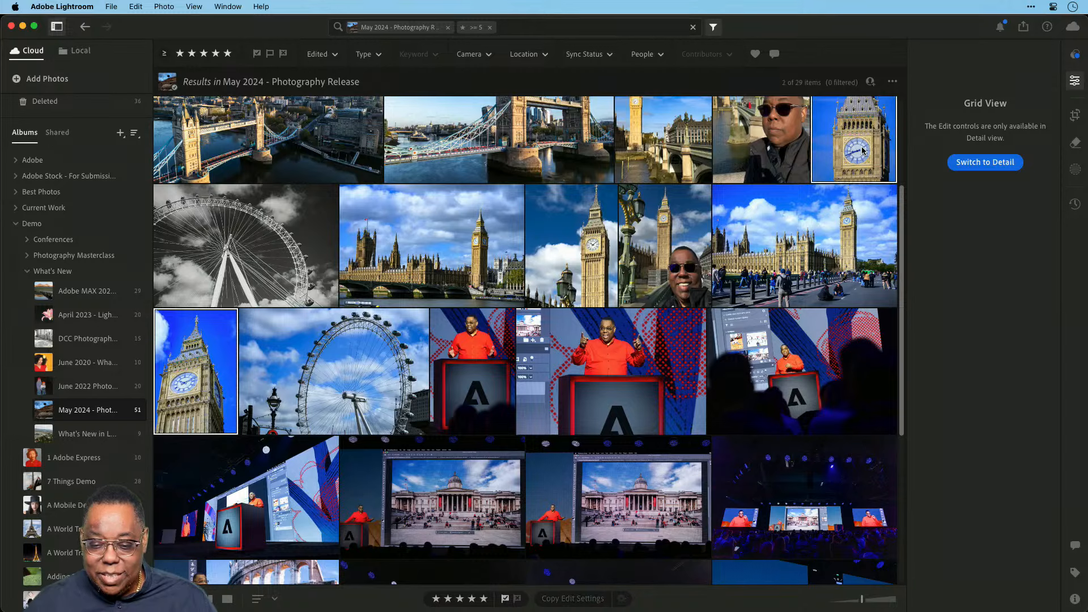
pyautogui.keyDown('super'); pyautogui.click(821, 169); pyautogui.keyUp('super')
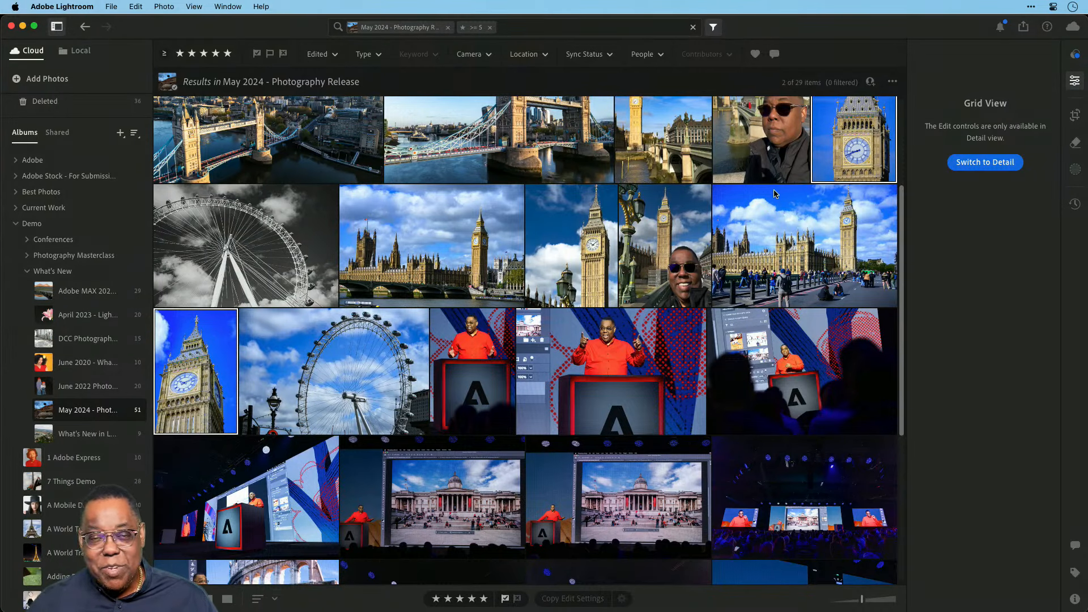
# Choose Archive 2 Photos locally for the two selected Big Ben photos.
pyautogui.rightClick(191, 380)
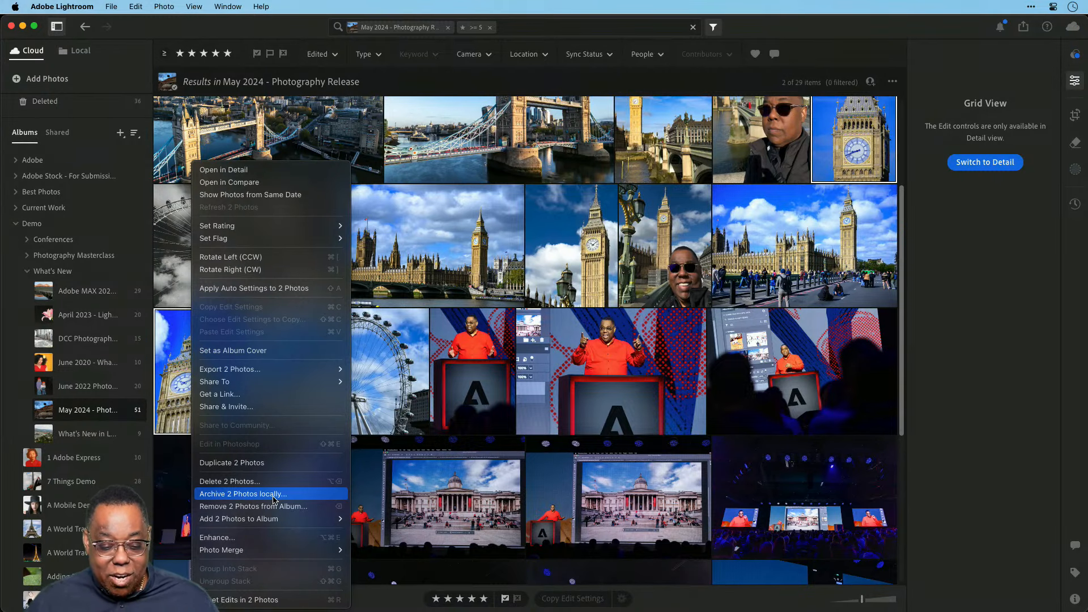
pyautogui.click(273, 497)
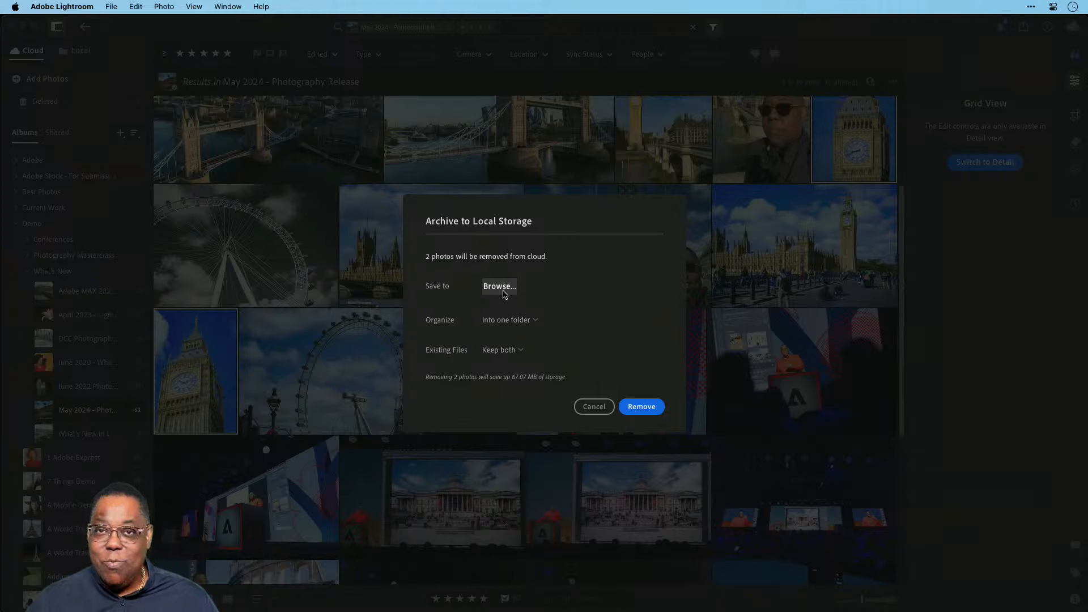
# Keep Organize at One Folder and Existing Files at Keep Both, then cancel the archive.
pyautogui.click(498, 321)
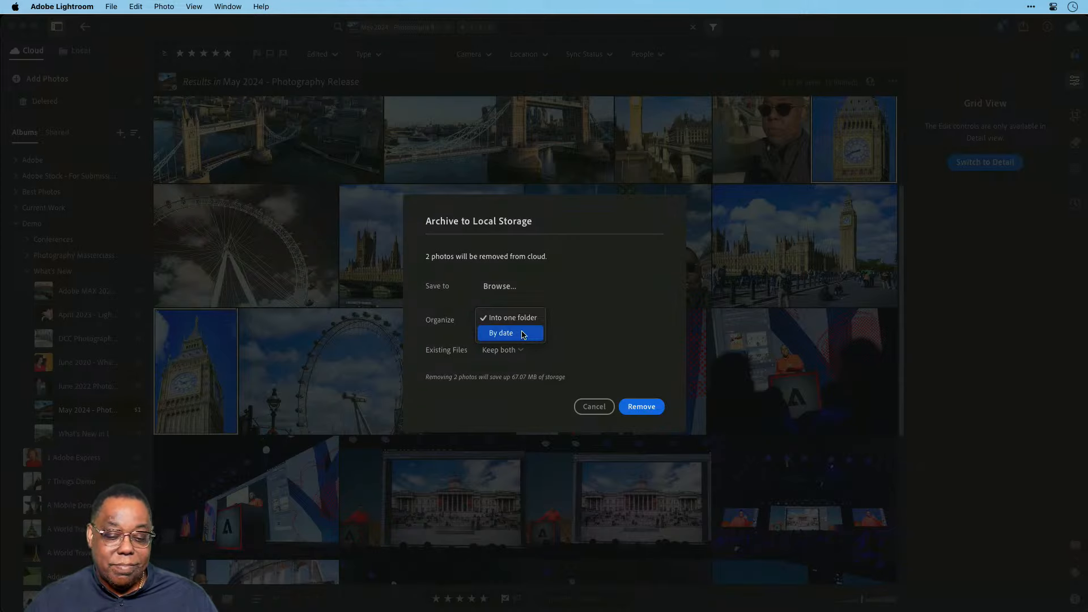
pyautogui.click(564, 323)
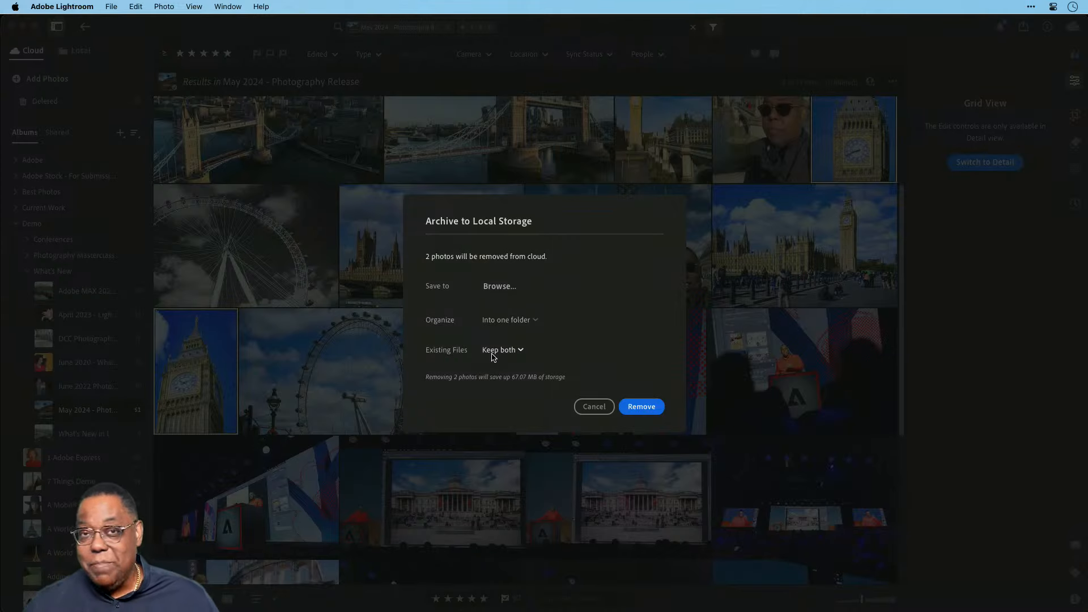
pyautogui.click(493, 352)
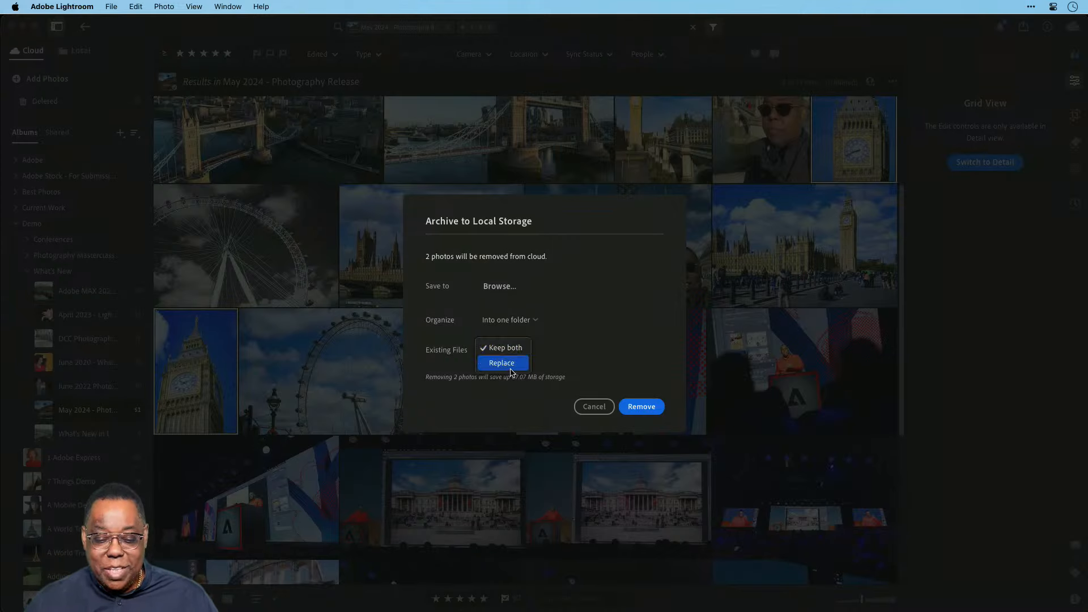
pyautogui.click(527, 348)
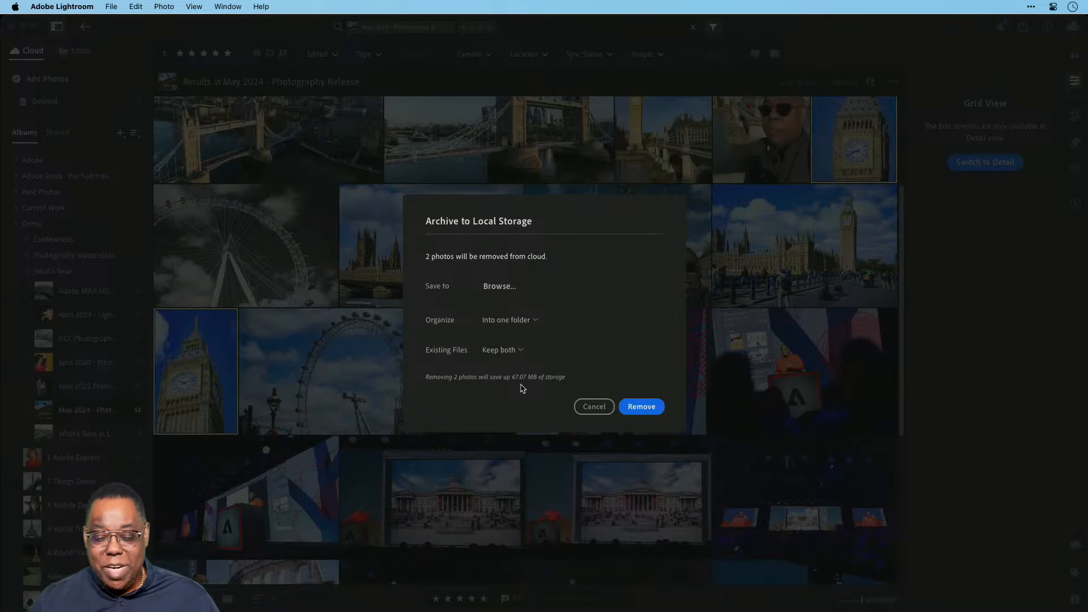
pyautogui.click(589, 407)
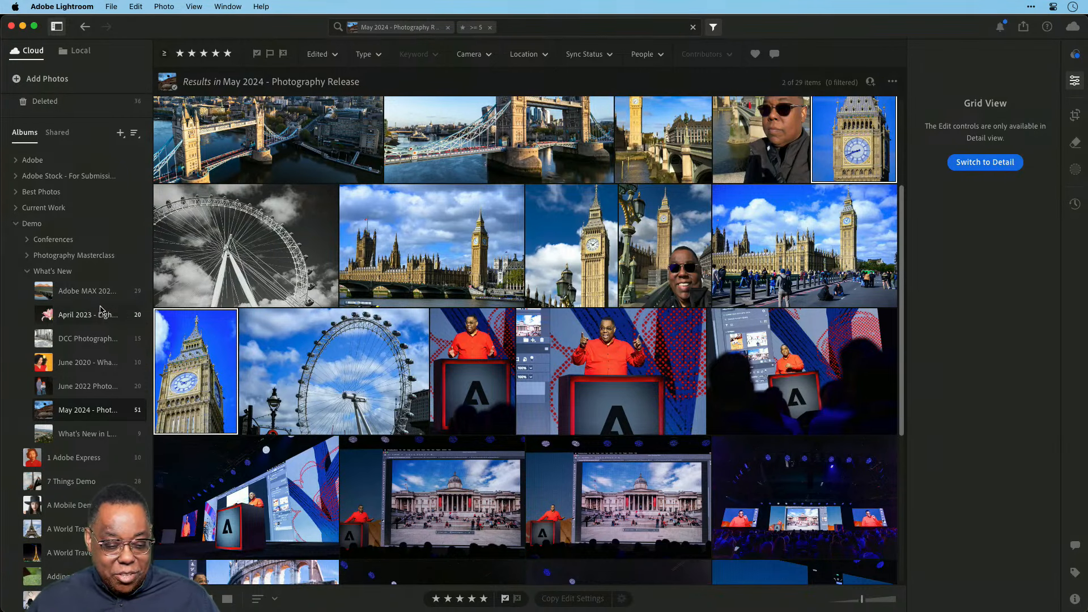
pyautogui.rightClick(90, 344)
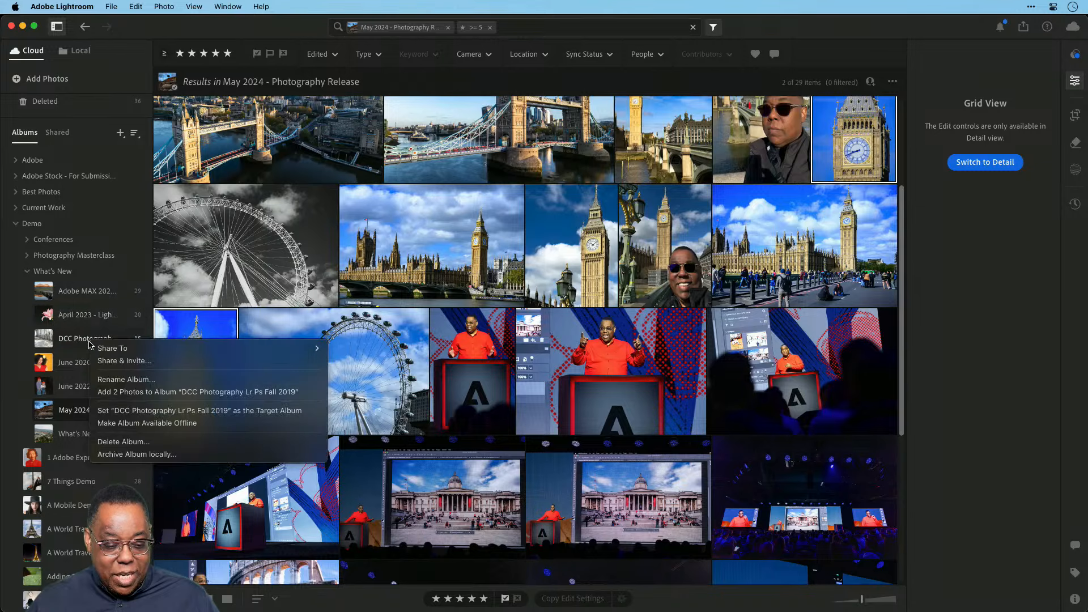
pyautogui.click(137, 454)
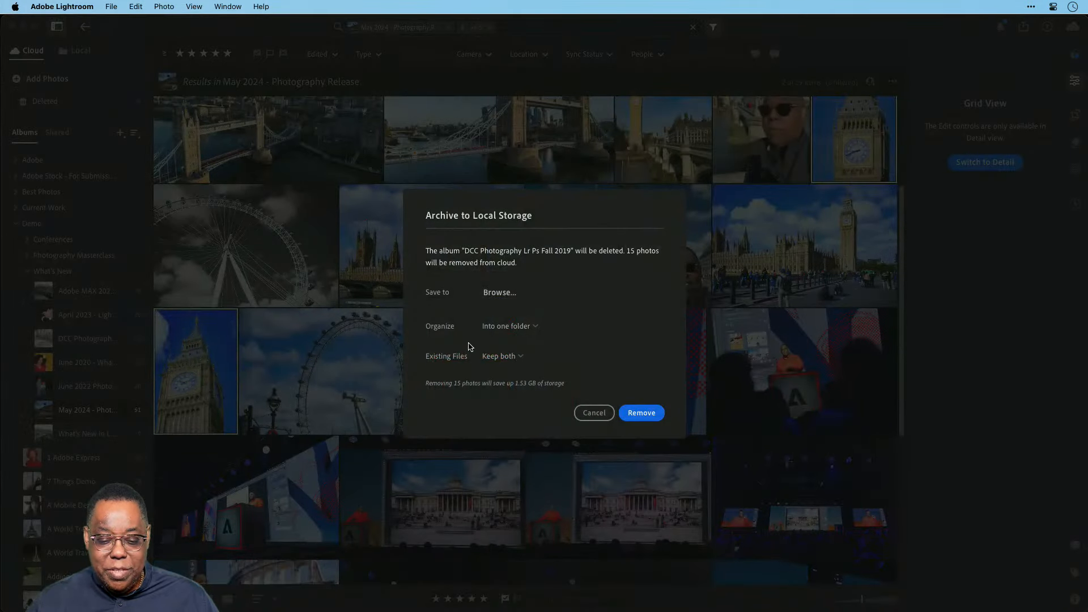
pyautogui.click(496, 328)
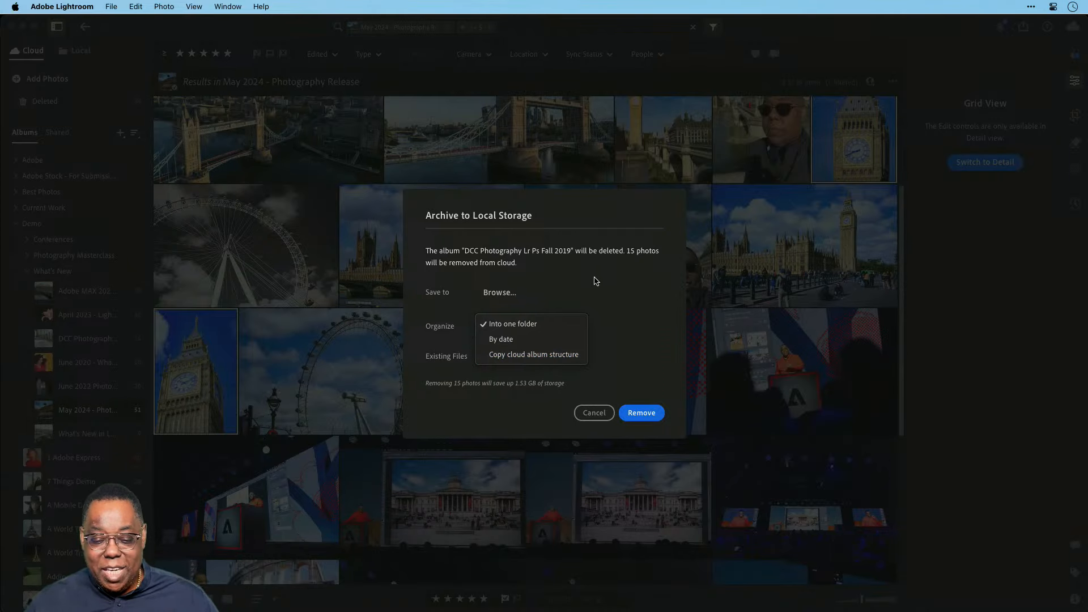
pyautogui.click(592, 286)
pyautogui.click(592, 413)
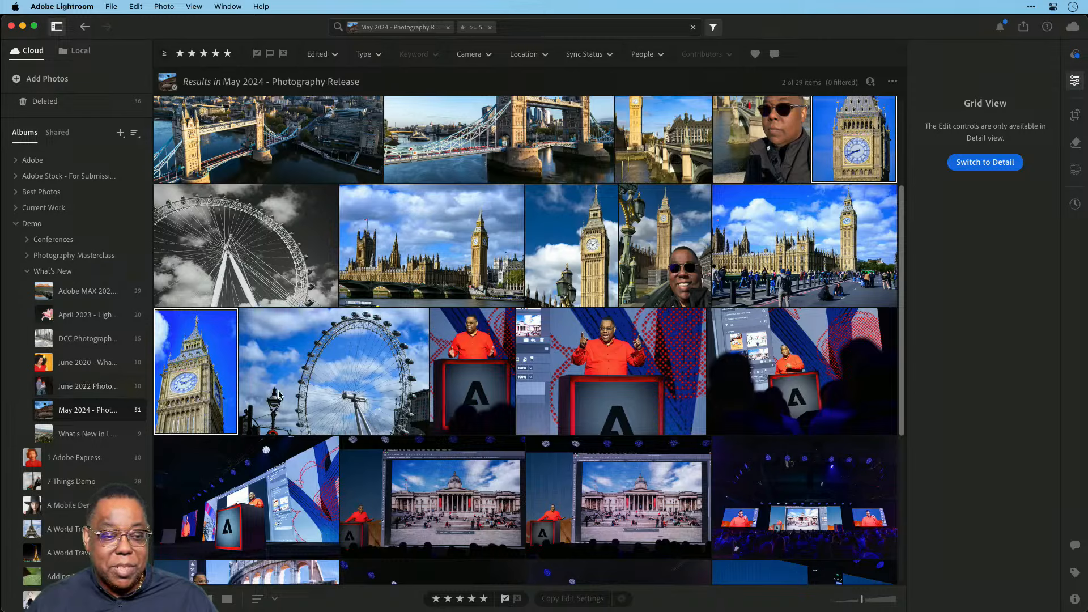
pyautogui.rightClick(56, 229)
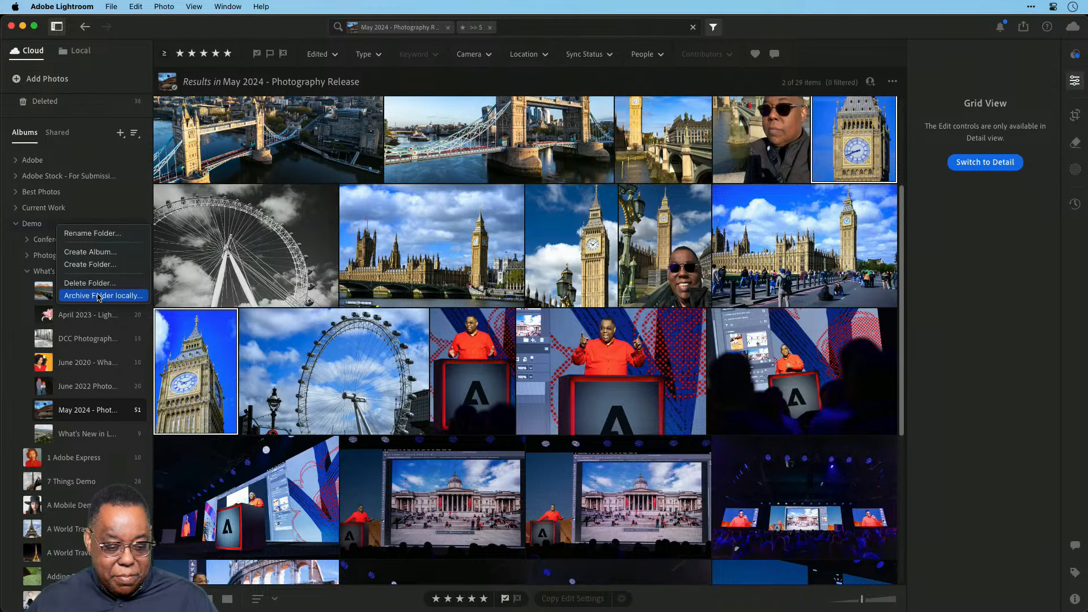
pyautogui.press('Escape')
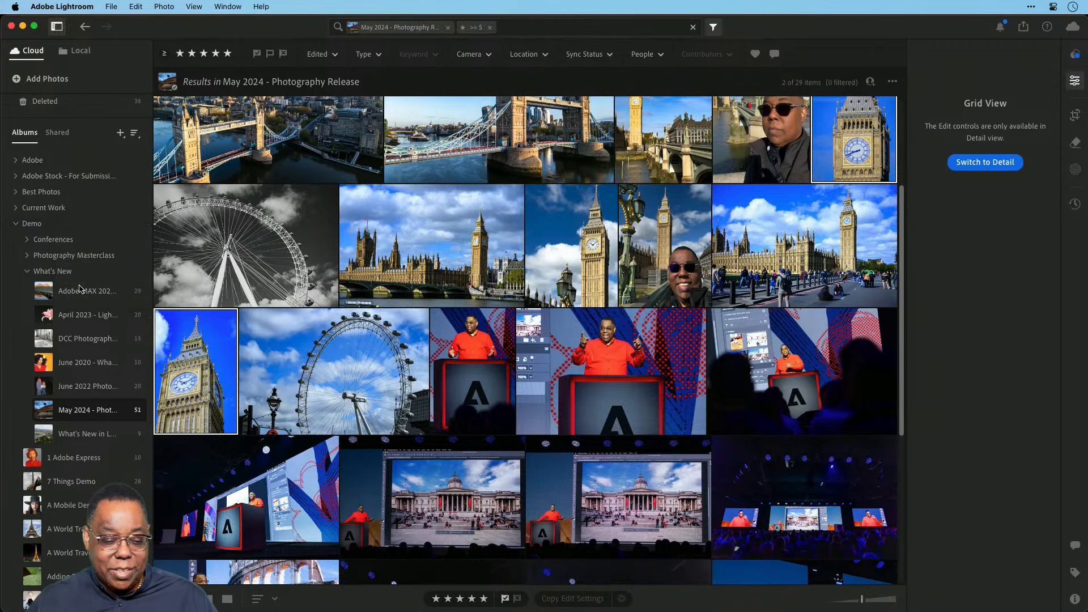
pyautogui.rightClick(51, 229)
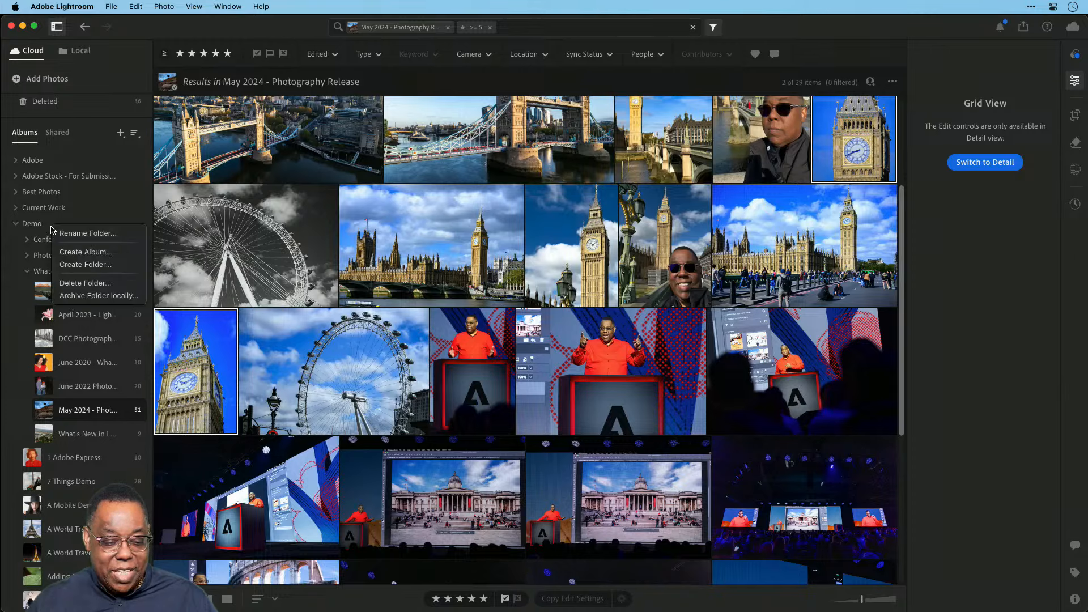
pyautogui.press('Escape')
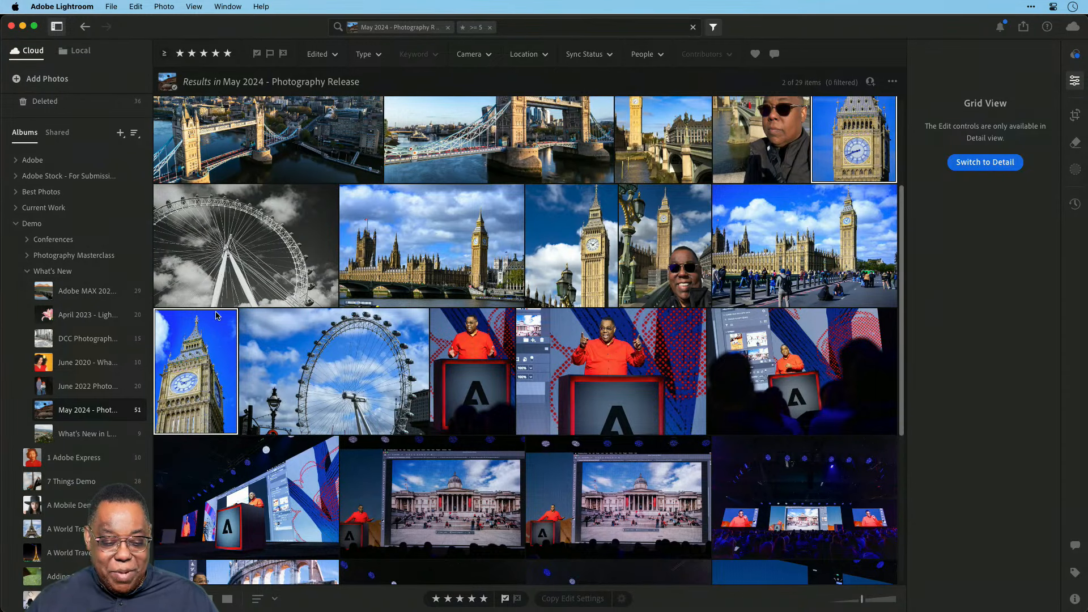
# Select the black-and-white London Eye photo and open the album's ... options menu.
pyautogui.click(227, 285)
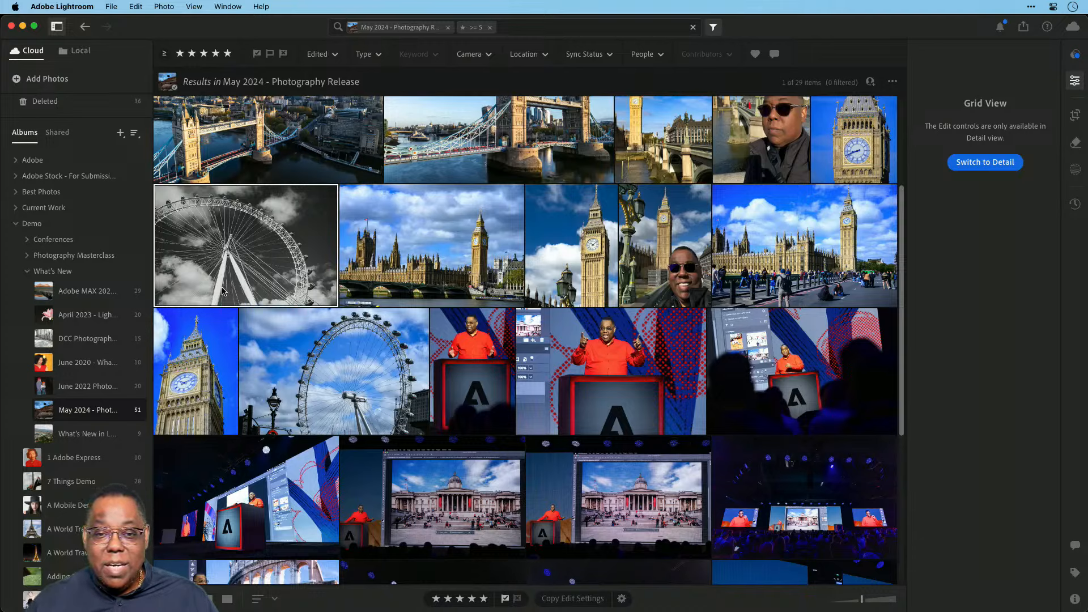
pyautogui.scroll(3, 386, 310)
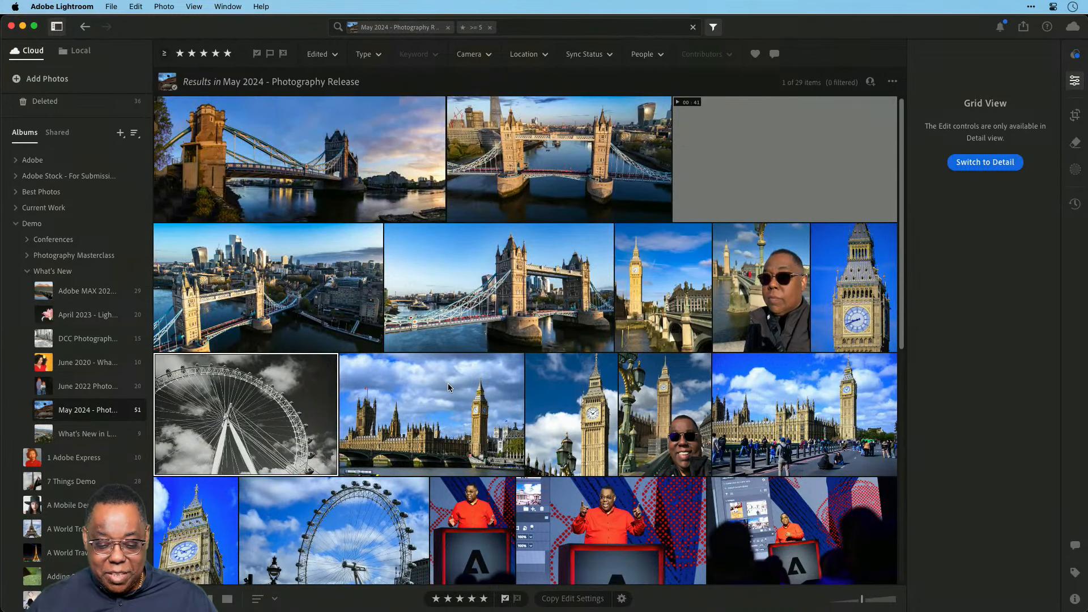
pyautogui.scroll(-2, 405, 347)
pyautogui.scroll(2, 405, 347)
pyautogui.scroll(-5, 406, 347)
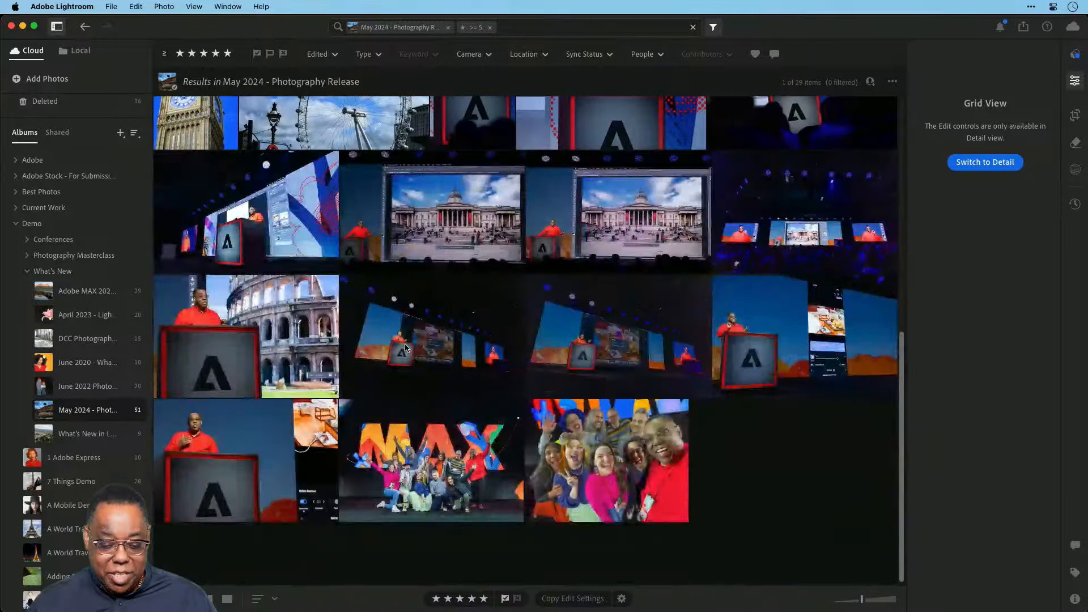
pyautogui.scroll(5, 406, 347)
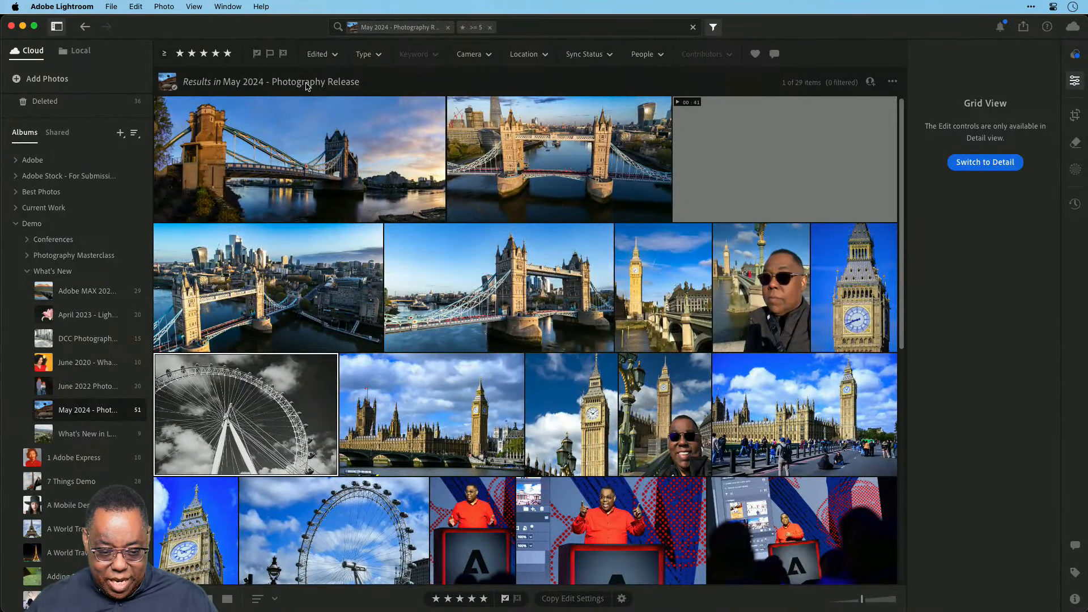
pyautogui.click(893, 81)
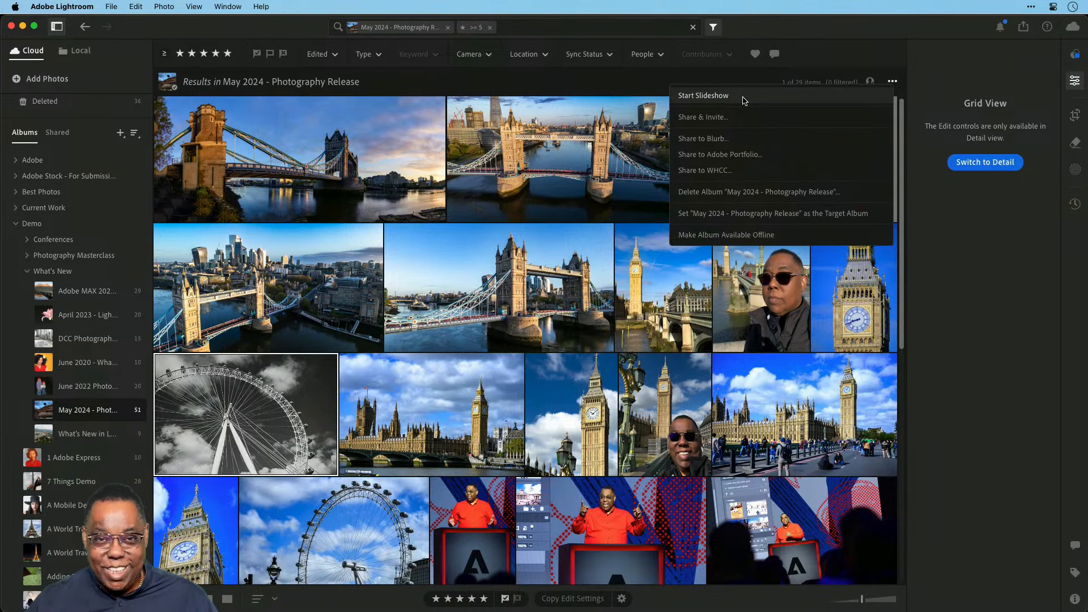
# Start the album slideshow, advance one photo, and turn off Loop.
pyautogui.click(744, 100)
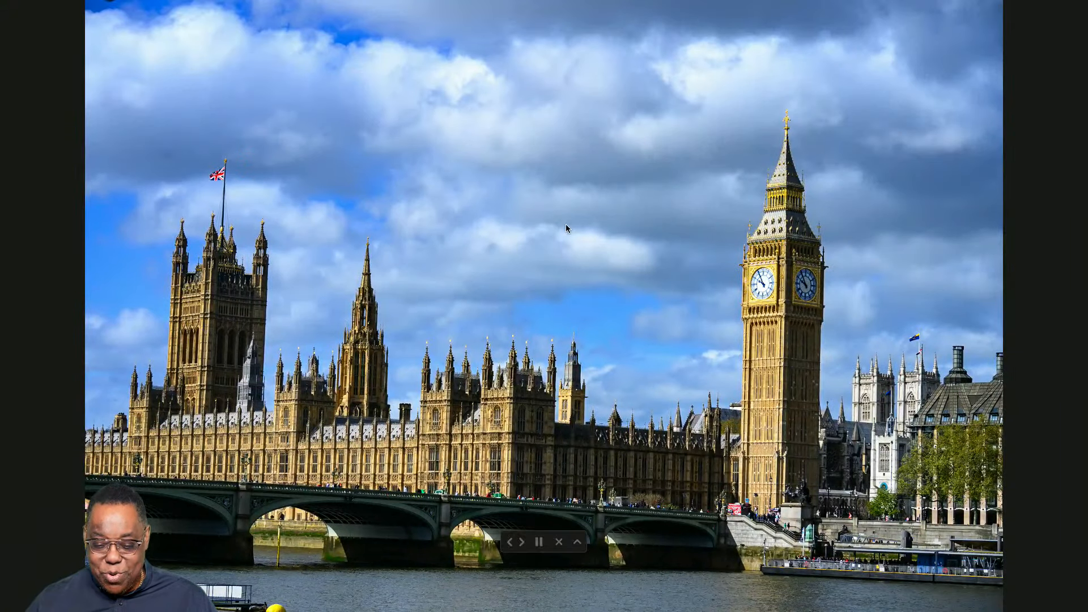
pyautogui.click(521, 543)
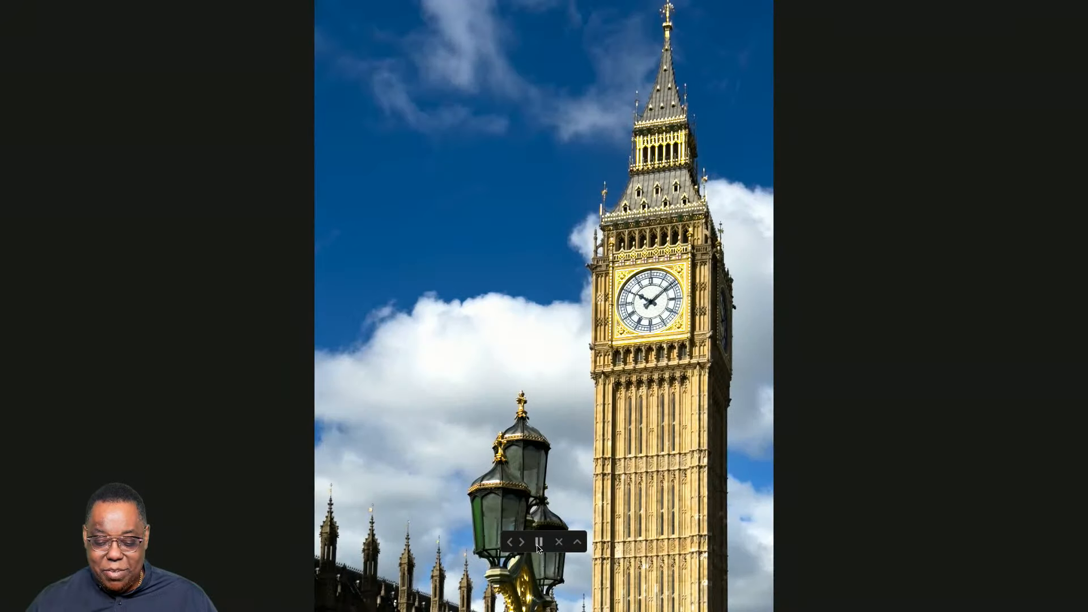
pyautogui.click(577, 543)
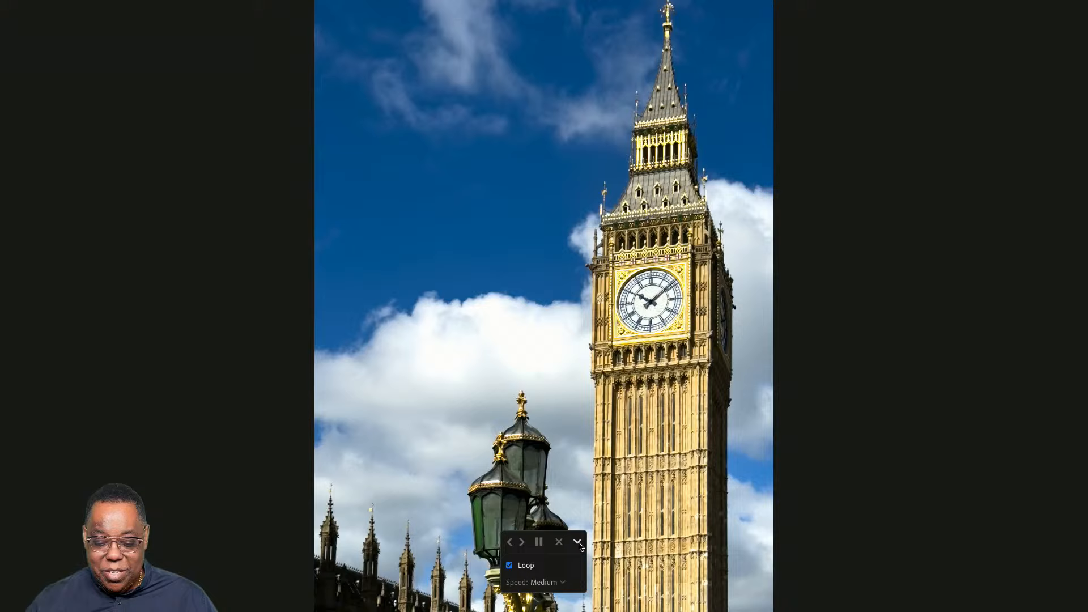
pyautogui.click(509, 565)
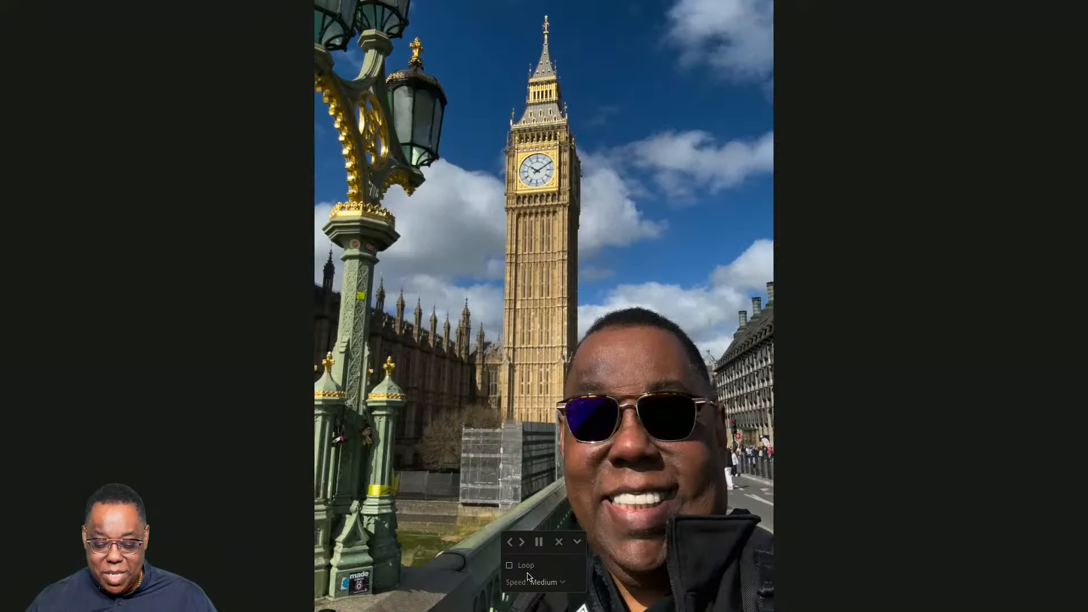
# Set the slideshow speed to Fast, then exit back to the album grid.
pyautogui.click(560, 583)
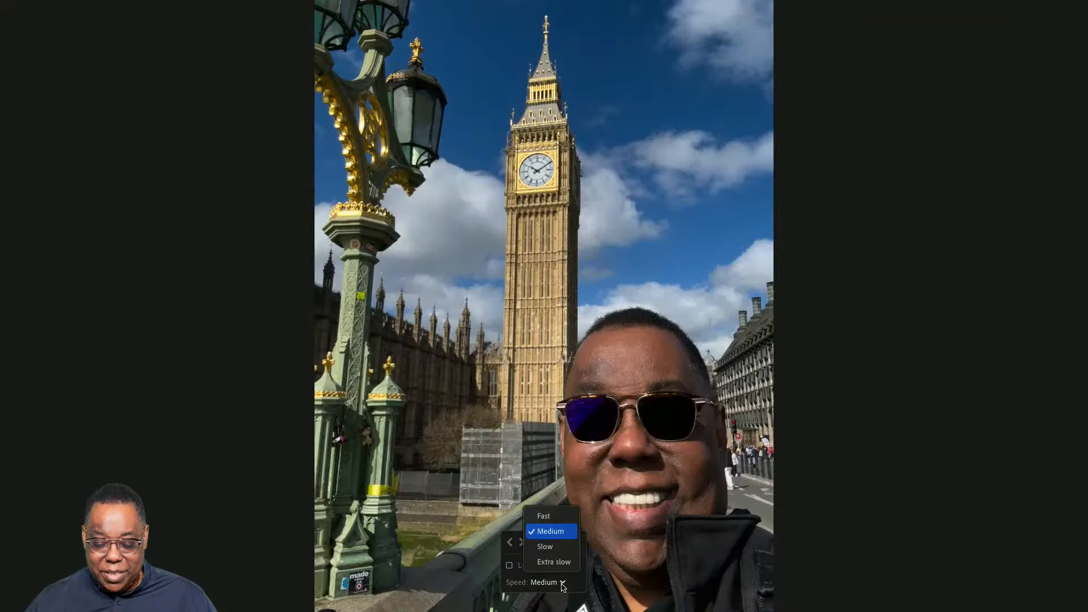
pyautogui.click(546, 516)
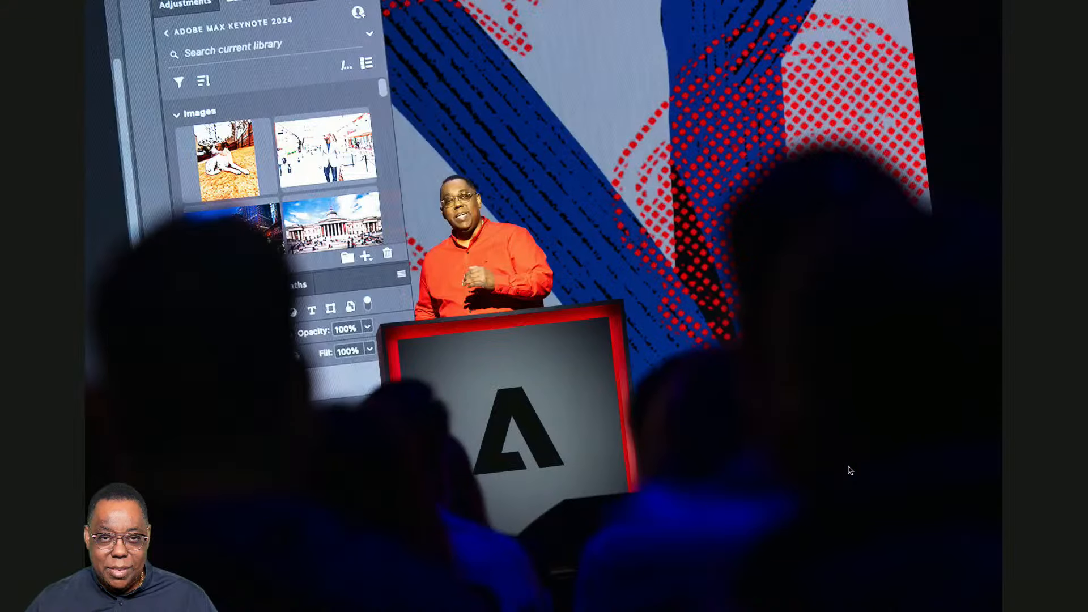
pyautogui.moveTo(596, 487)
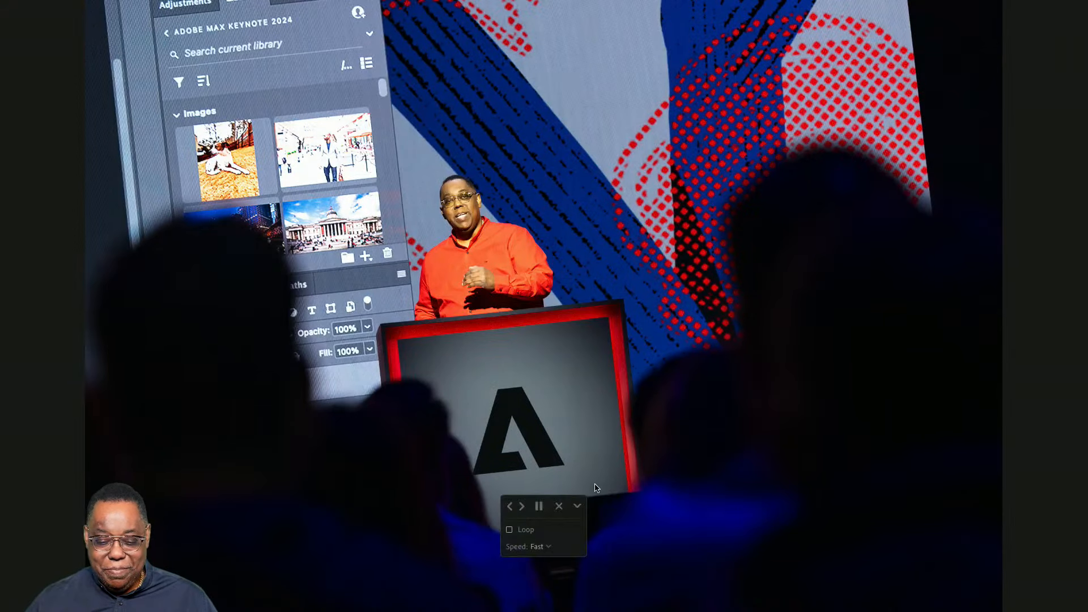
pyautogui.click(558, 506)
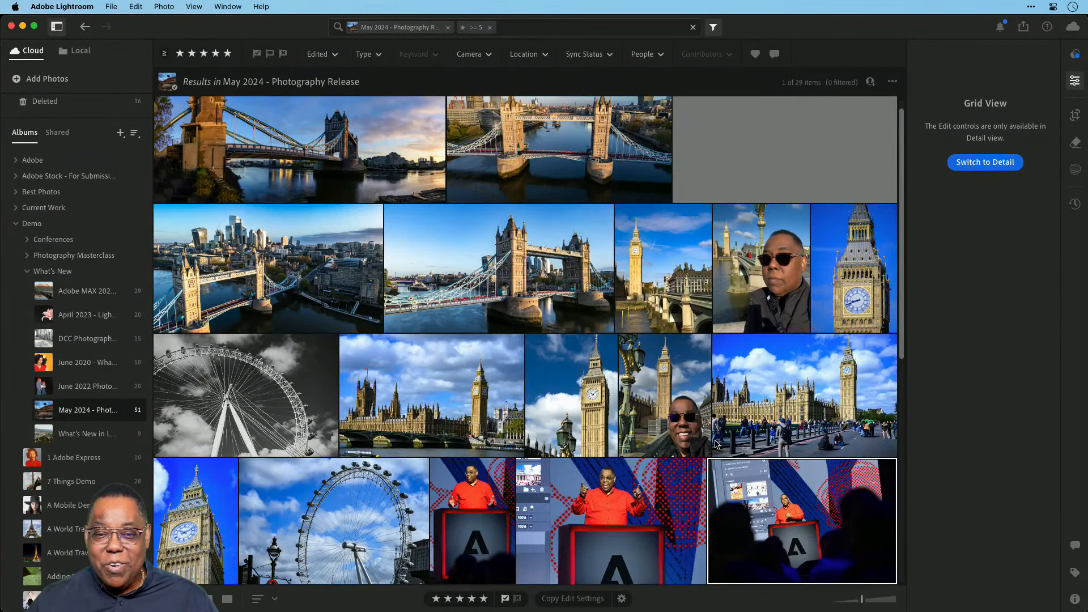
# Open the 41-second Tower Bridge drone video in Detail view and play it to 00:12.
pyautogui.doubleClick(802, 156)
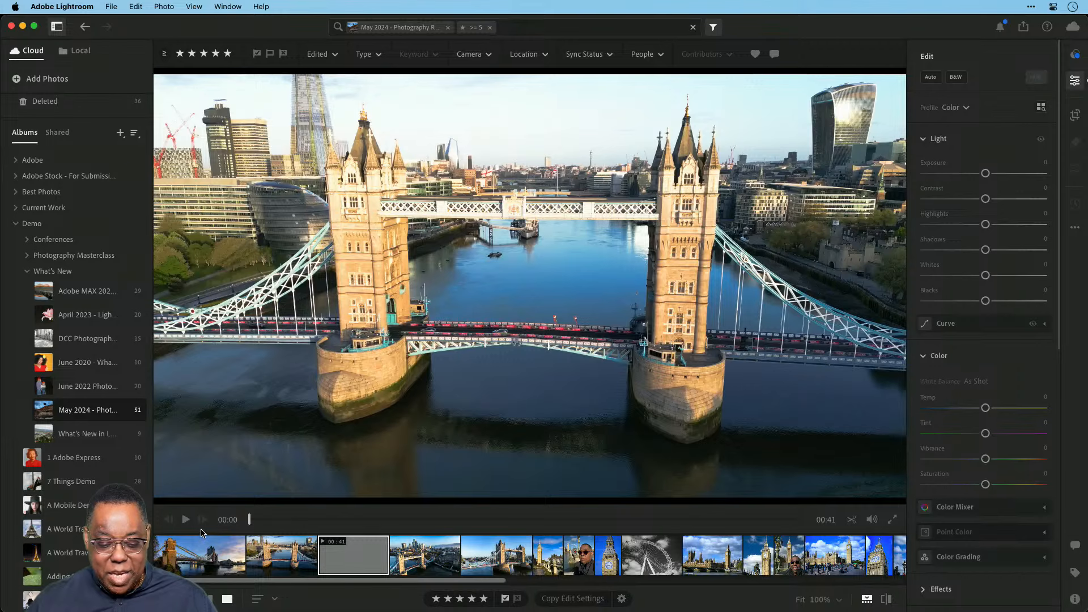
pyautogui.click(185, 519)
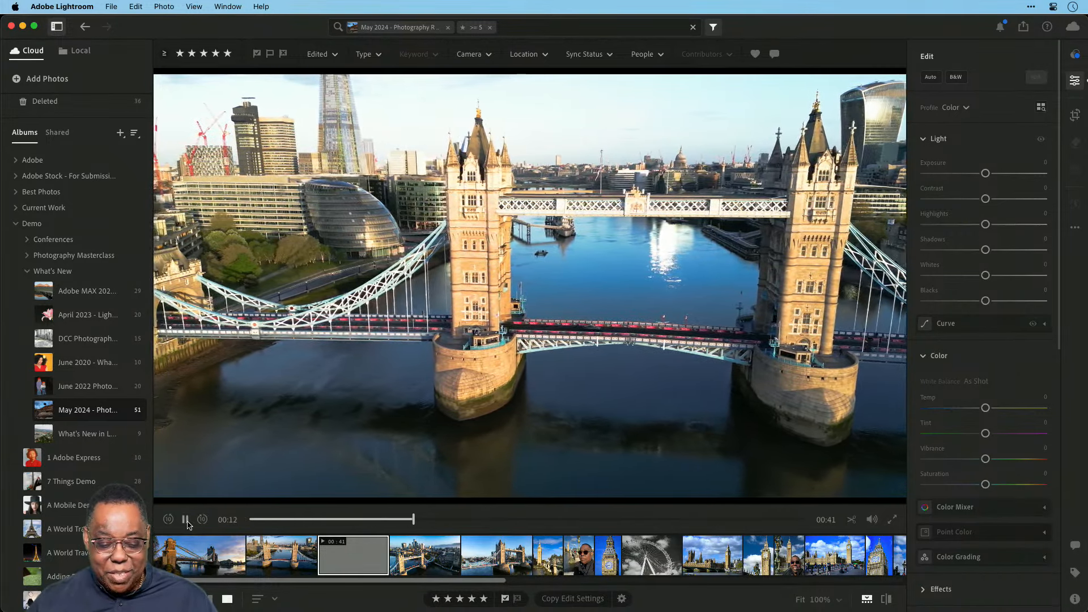
pyautogui.click(185, 519)
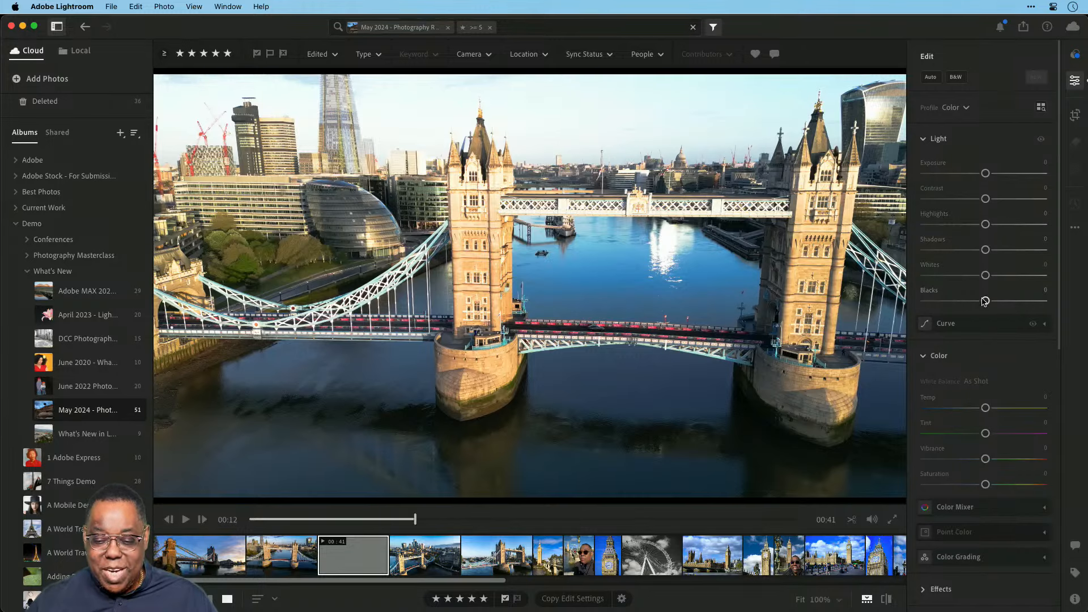
# Expand the Curve panel and reset all edits on the drone video.
pyautogui.click(1044, 324)
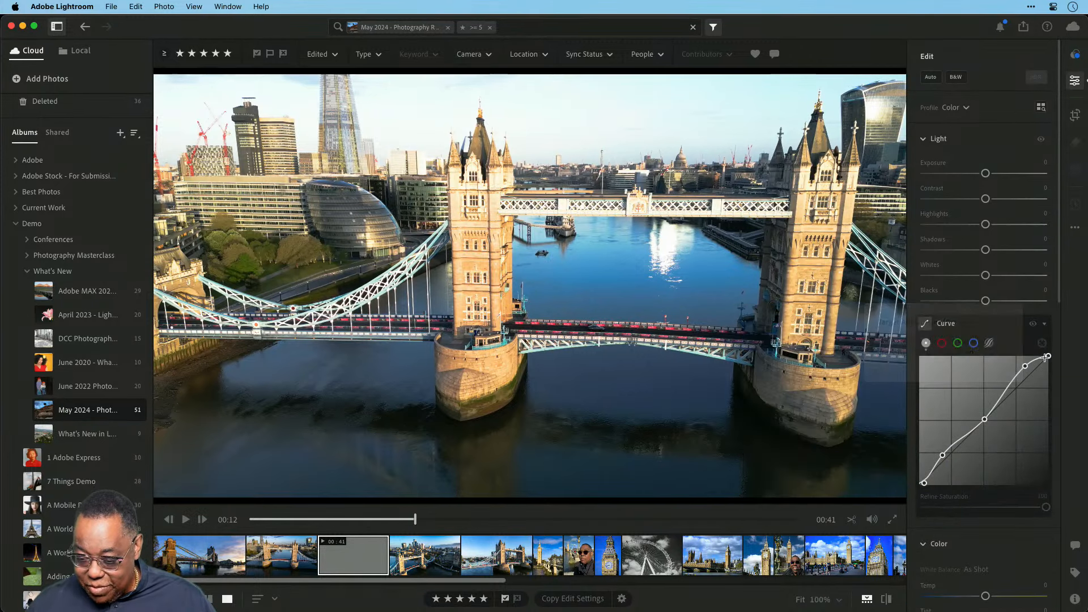
pyautogui.click(1075, 228)
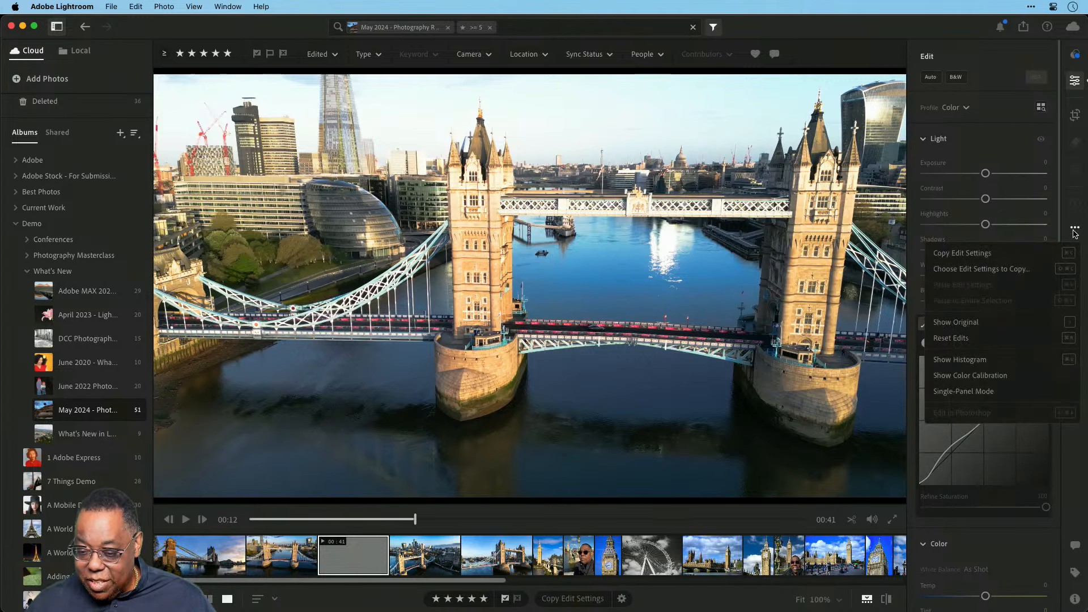
pyautogui.click(988, 340)
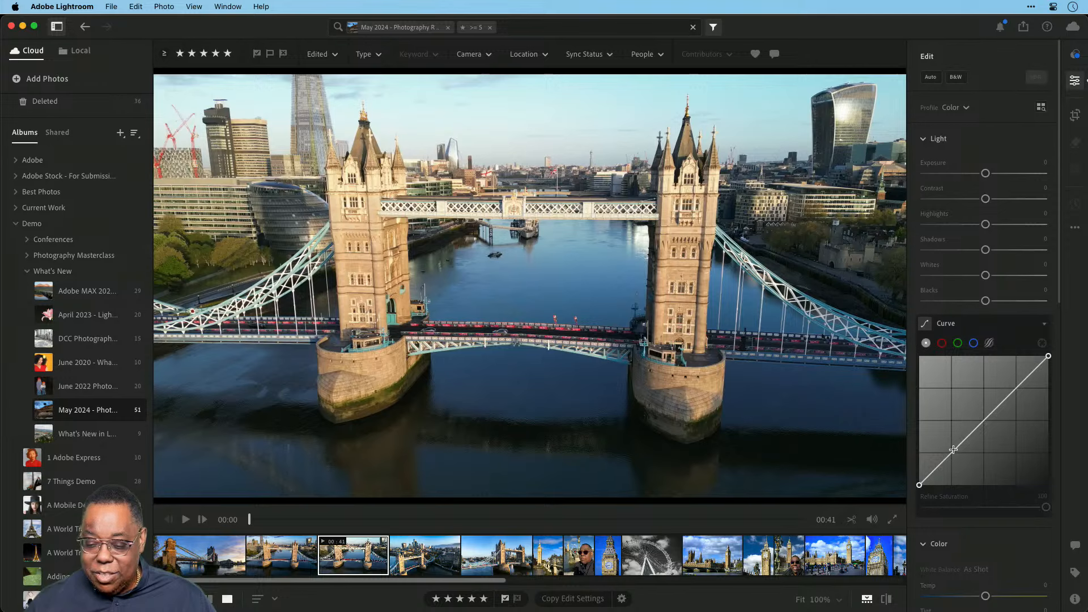
# Shape an S tone curve by lifting shadows and lowering highlights, preview the video, and return to the grid.
pyautogui.moveTo(950, 454); pyautogui.dragTo(960, 453)
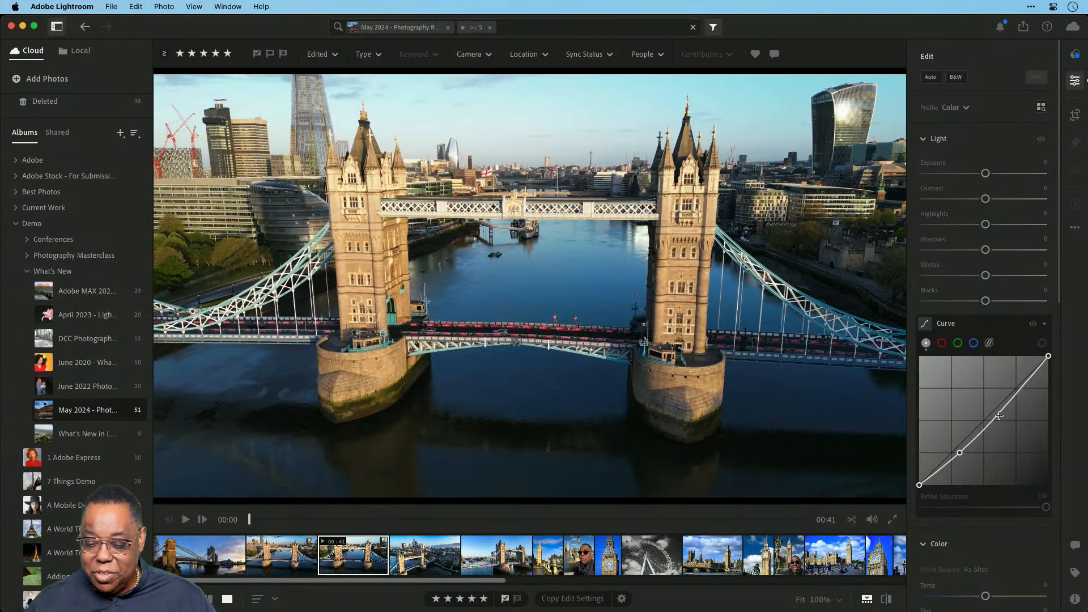
pyautogui.moveTo(1011, 396); pyautogui.dragTo(1013, 412)
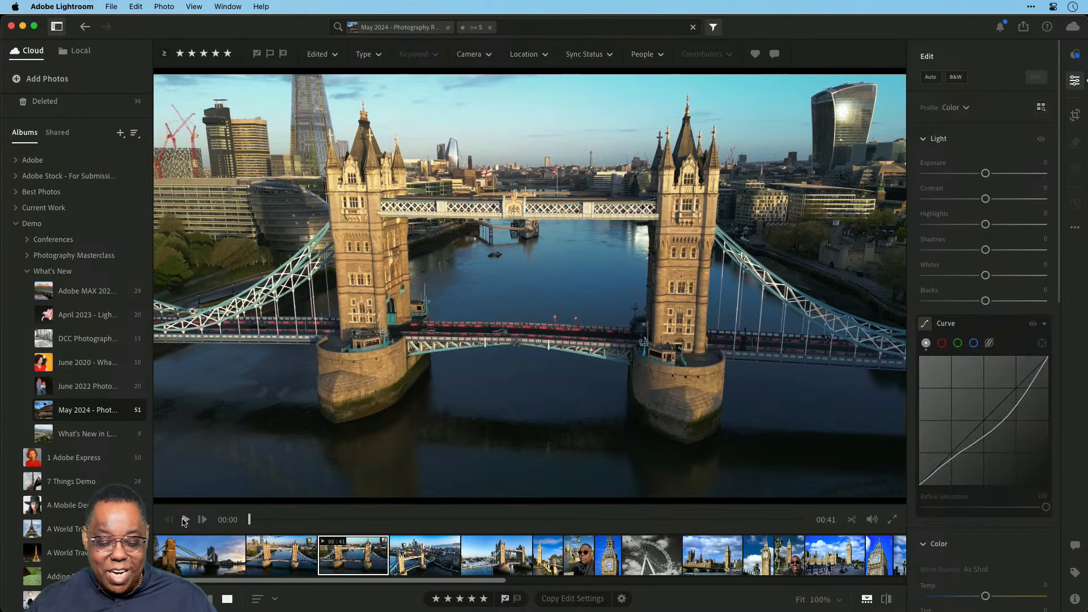
pyautogui.click(184, 520)
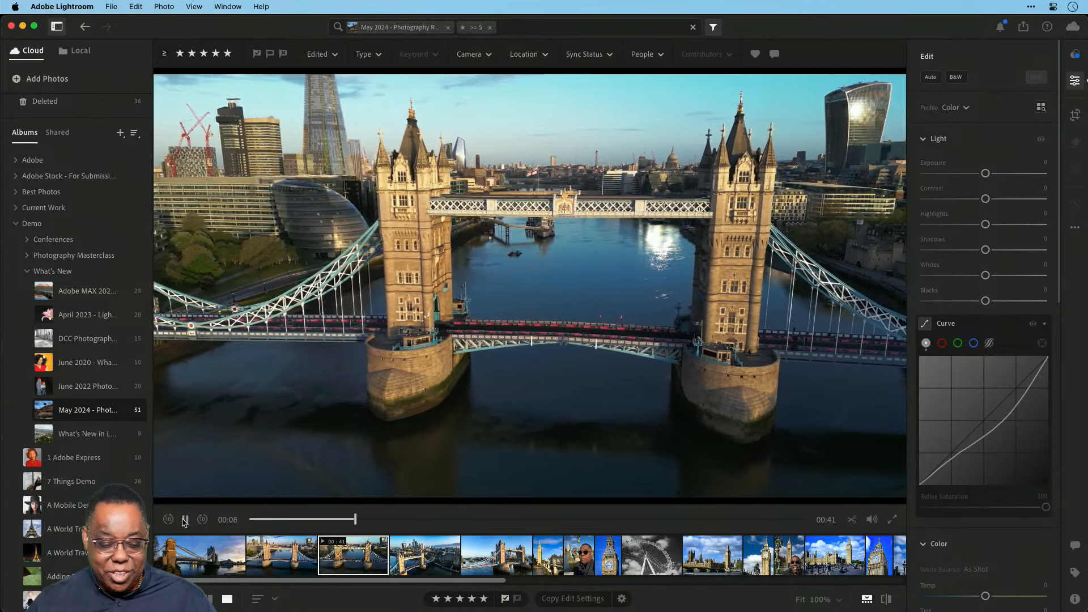
pyautogui.click(185, 519)
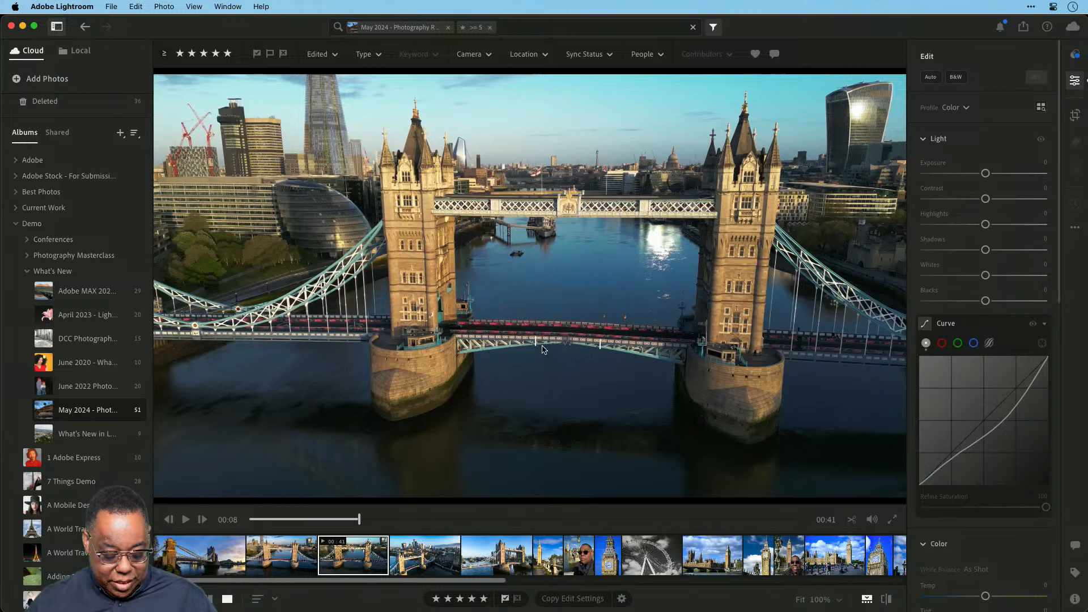
pyautogui.press('g')
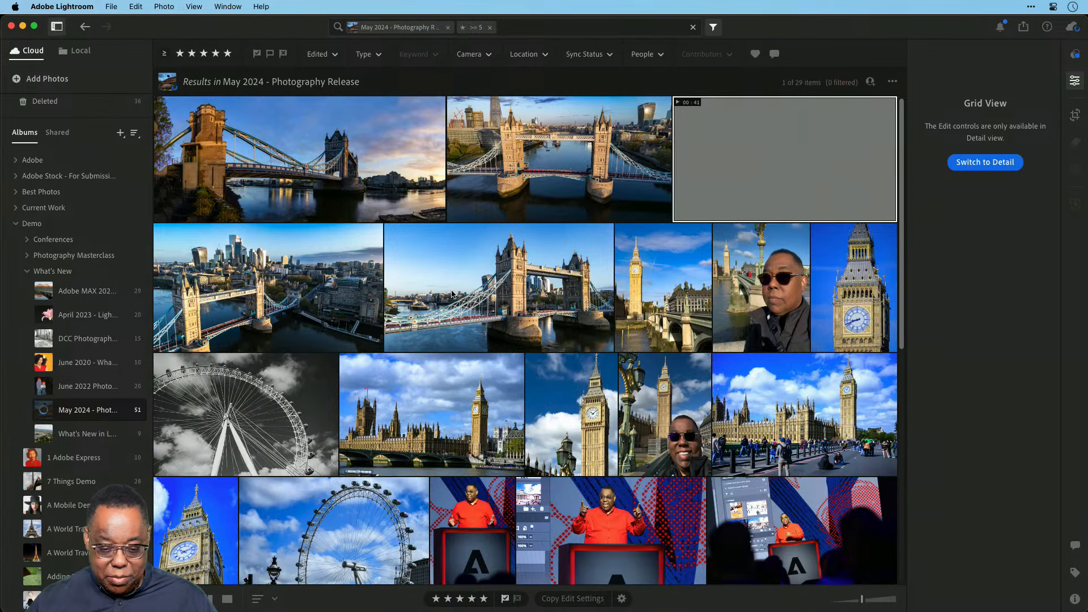
# Compare the album's square and justified photo grids, then bring up Lightroom Classic's Library grid.
pyautogui.press('g')
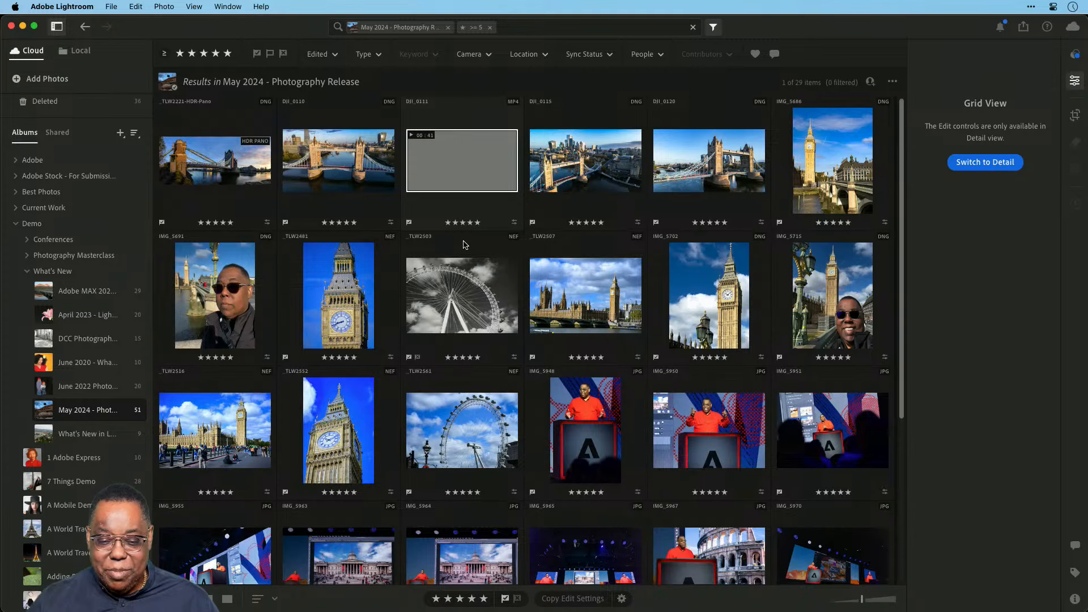
pyautogui.hotkey('shift', 'g')
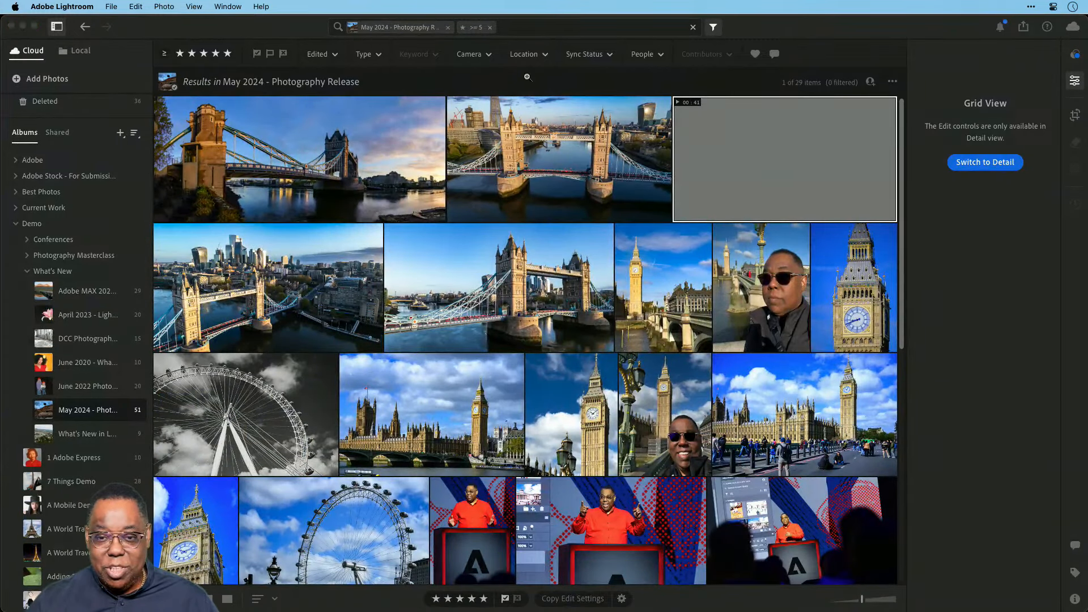
pyautogui.press('super+Tab')
pyautogui.press('g')
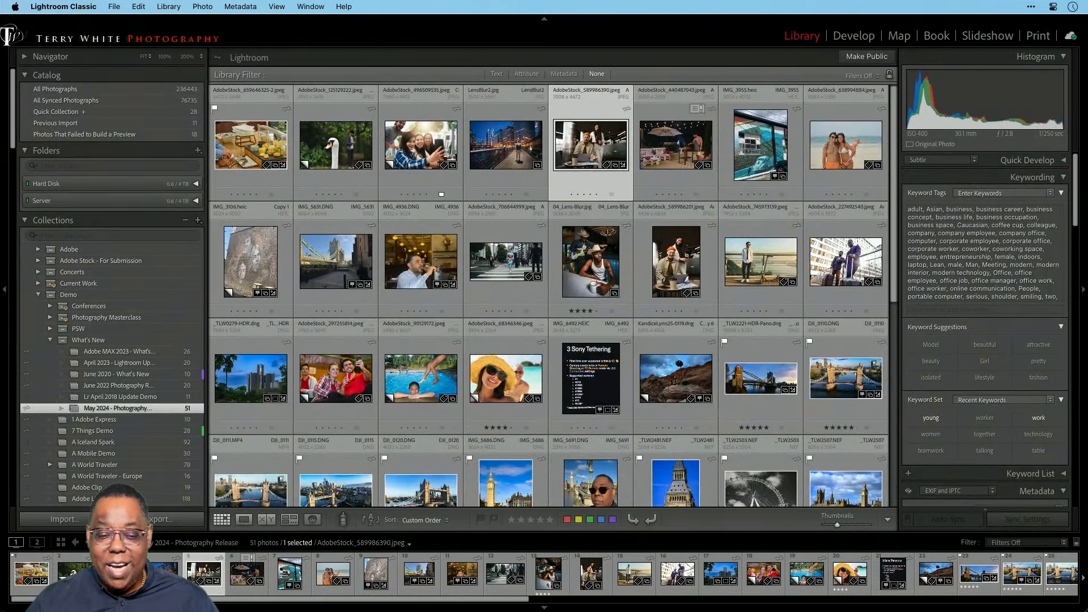
# Preview the 3 Sony Tethering photo full screen and check the cloud sync status.
pyautogui.click(582, 383)
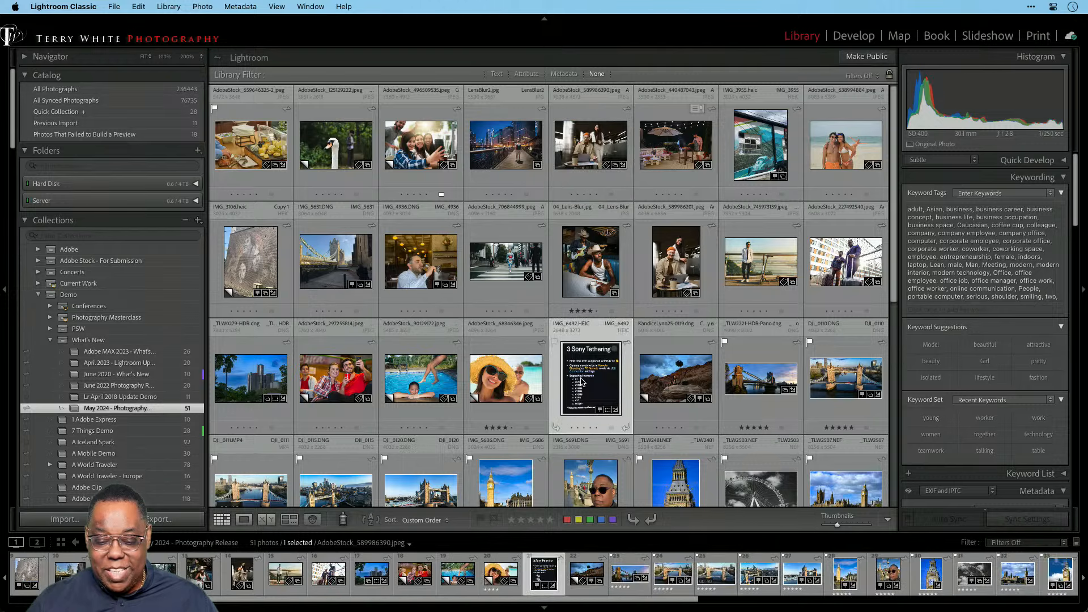
pyautogui.press('f')
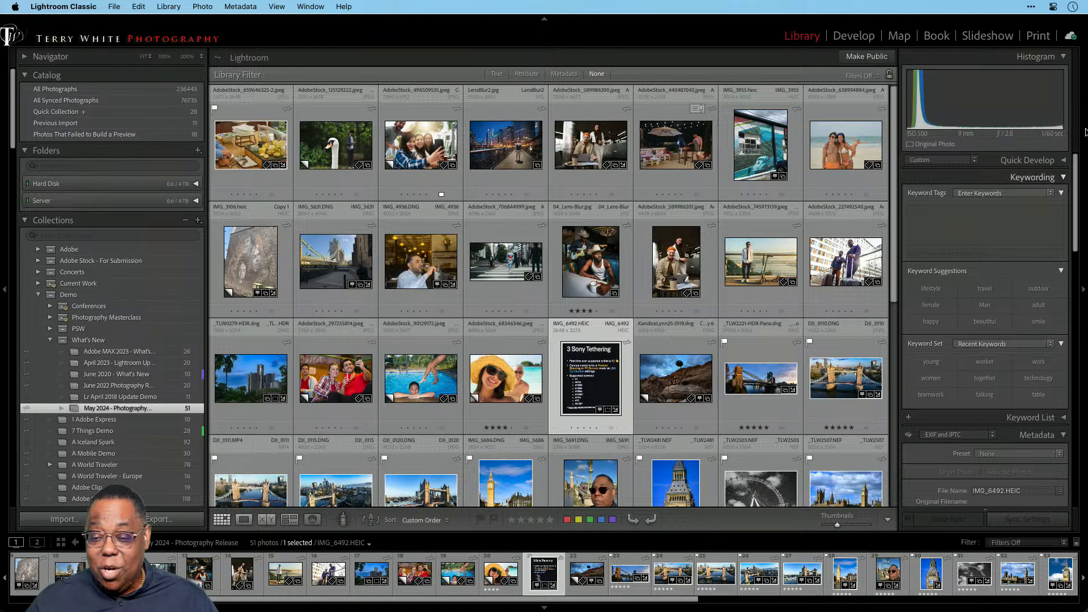
pyautogui.click(1070, 36)
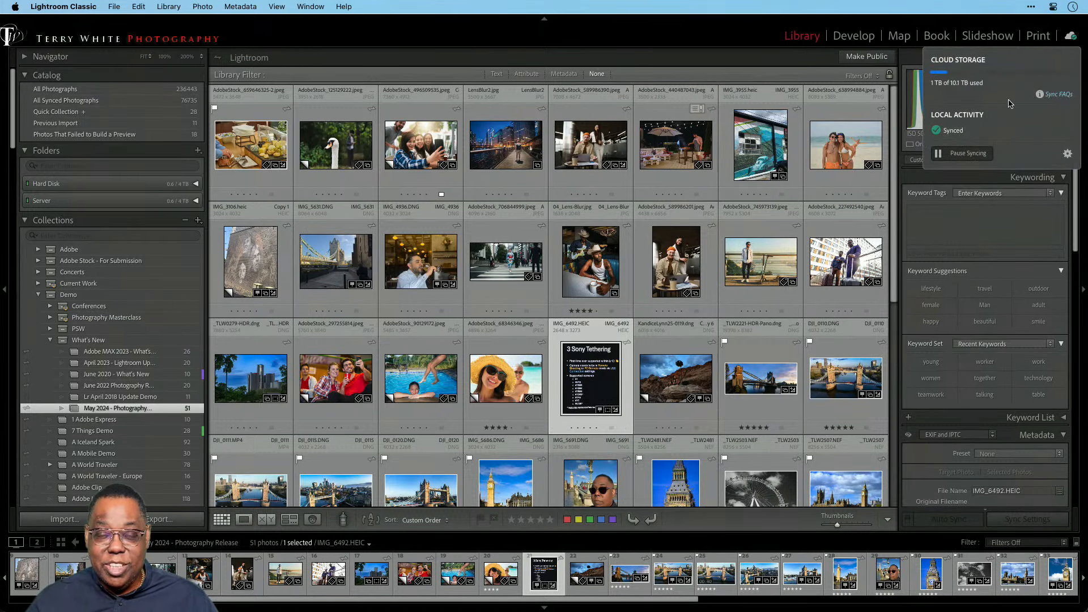
pyautogui.click(1070, 36)
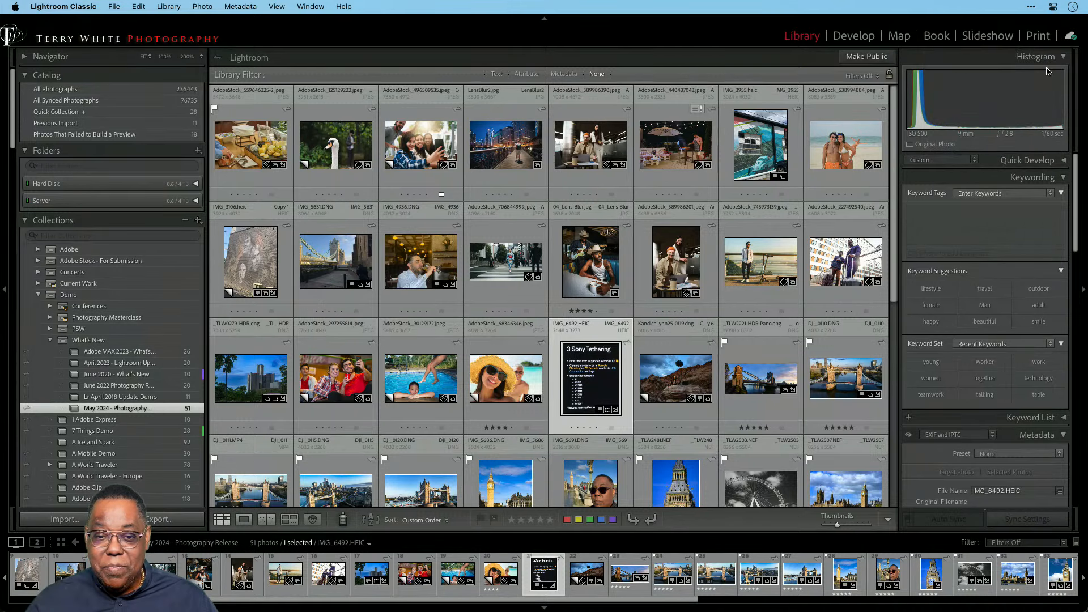
# Add a Metadata library filter with an Exported Files column, narrowing the grid to 2 photos.
pyautogui.click(559, 75)
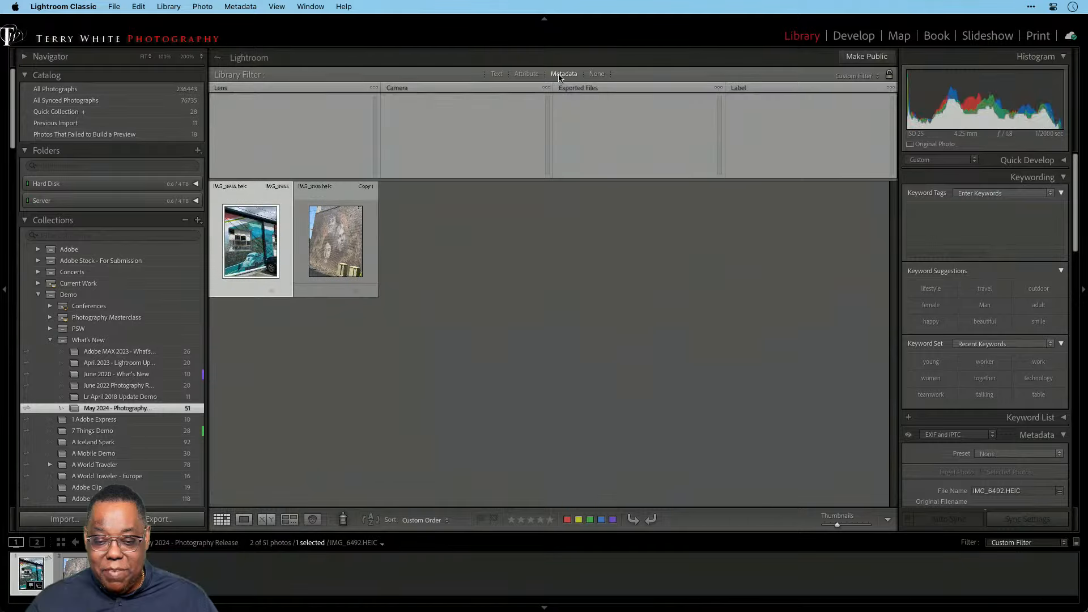
pyautogui.click(584, 90)
pyautogui.click(585, 88)
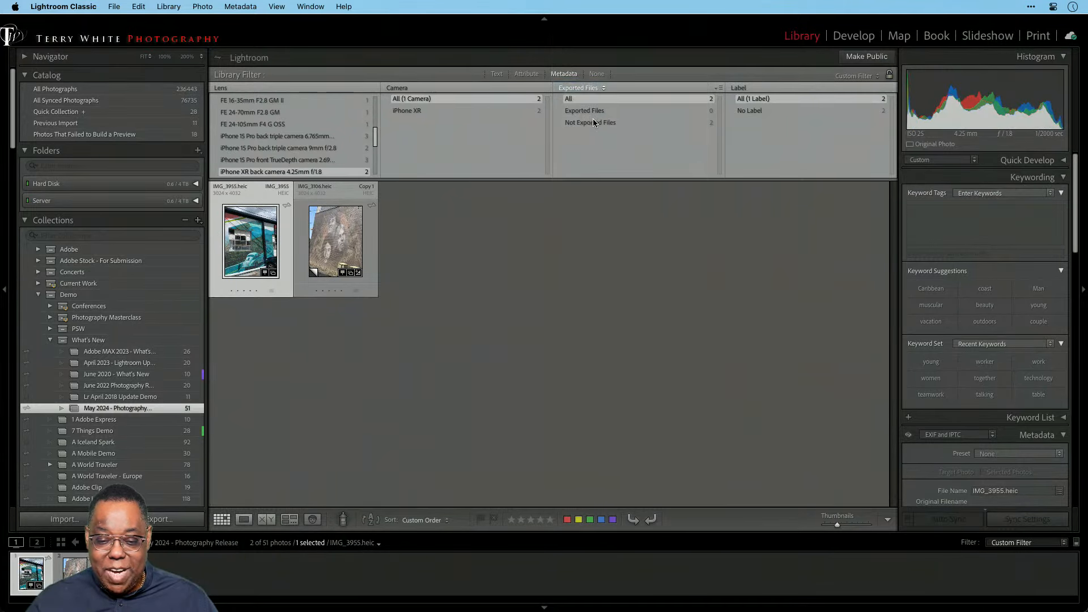
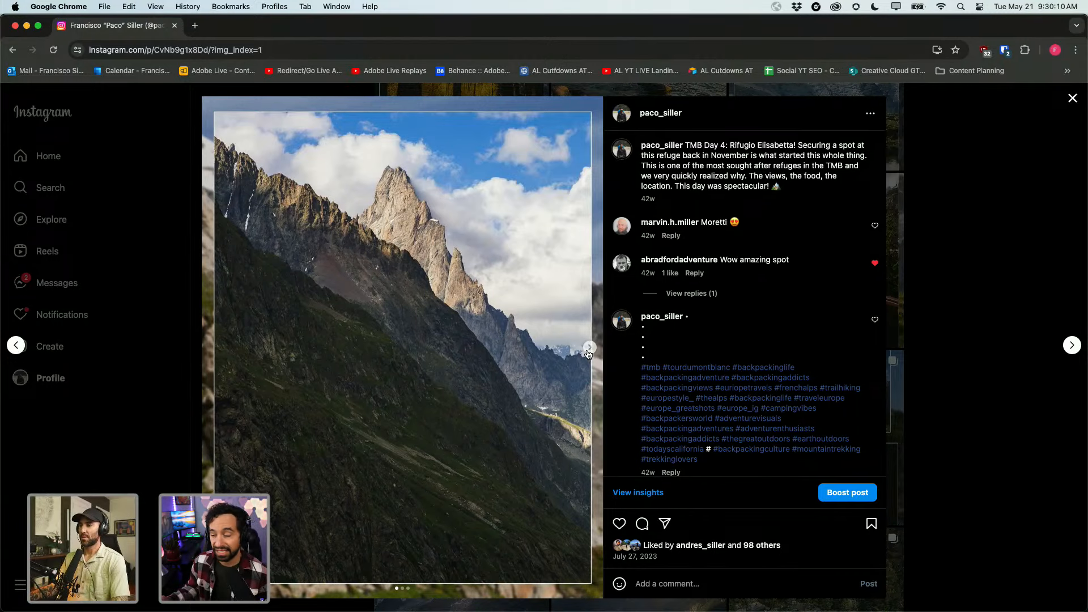
# Browse the first trek post's glacier and terrace slides, back to the ridge photo, then close it.
pyautogui.click(589, 348)
pyautogui.click(589, 348)
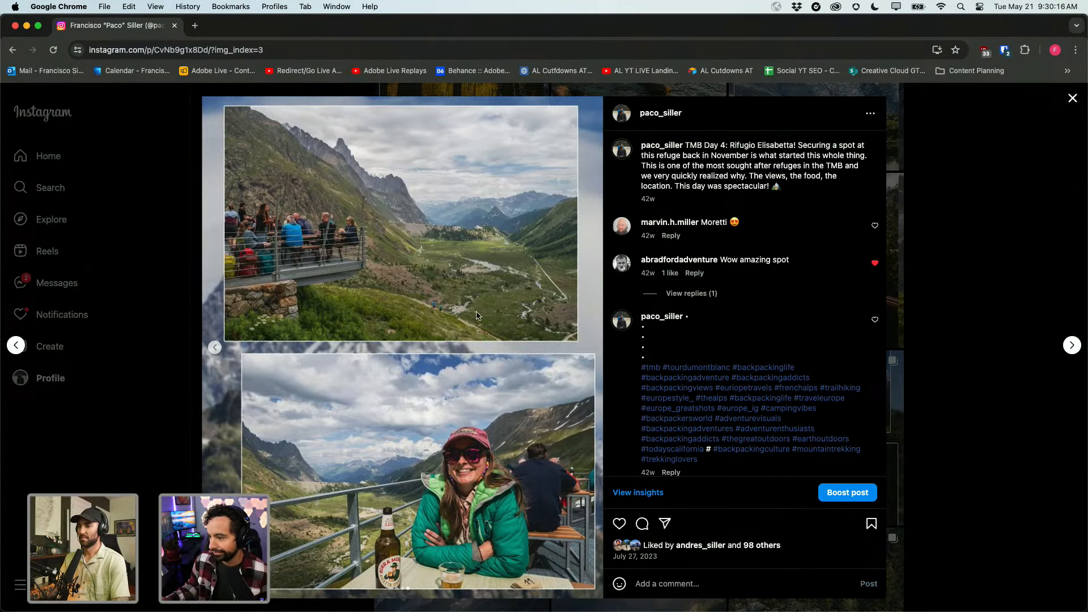
pyautogui.click(214, 350)
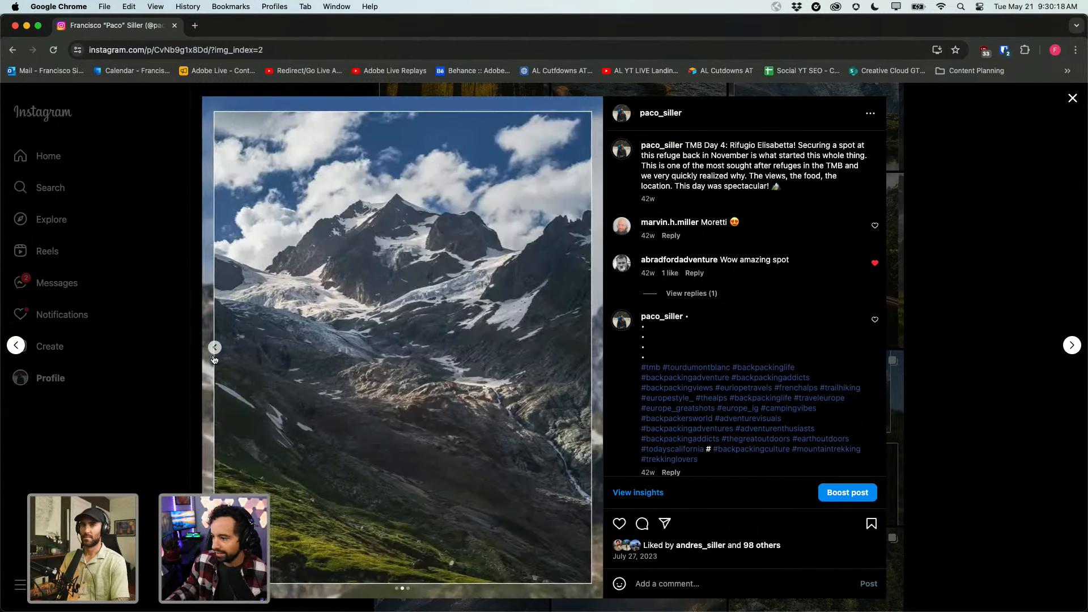
pyautogui.click(214, 350)
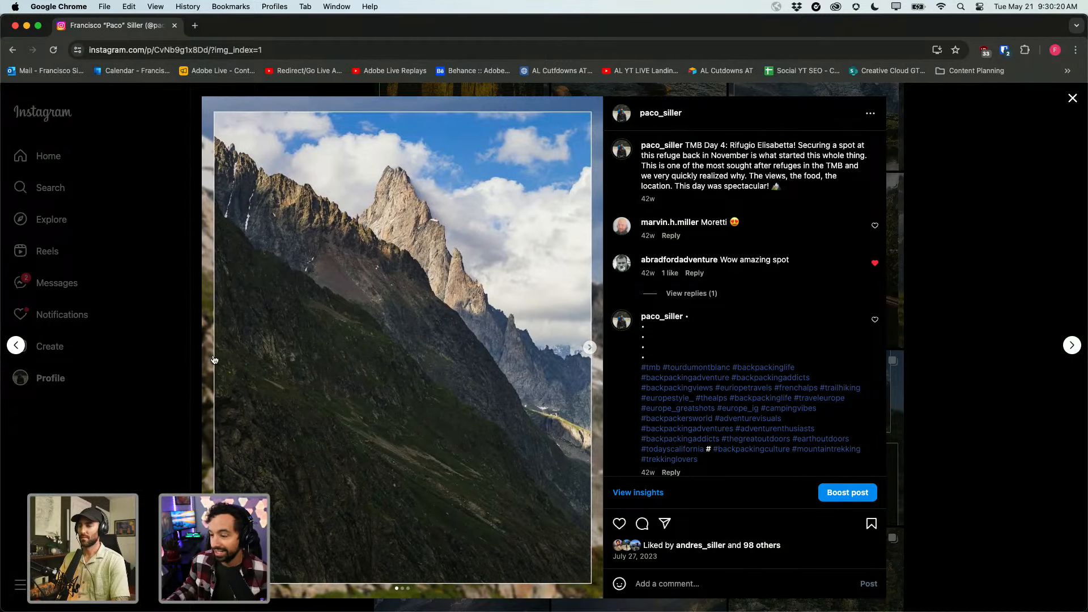
pyautogui.press('Escape')
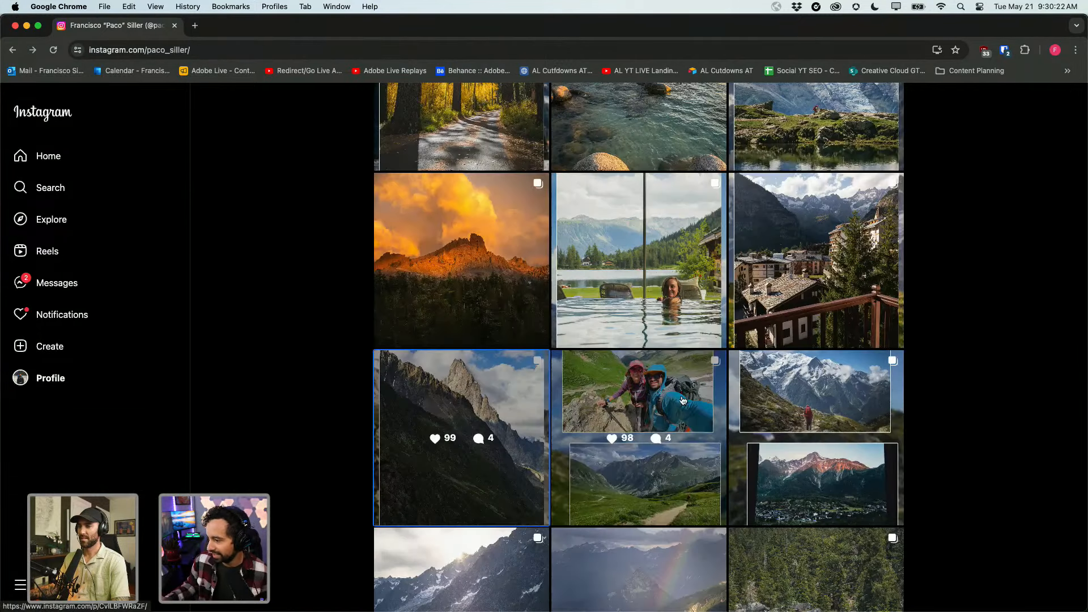
# Page through the hiking selfie post to its refuge hut slide, close it, and show all windows.
pyautogui.click(667, 418)
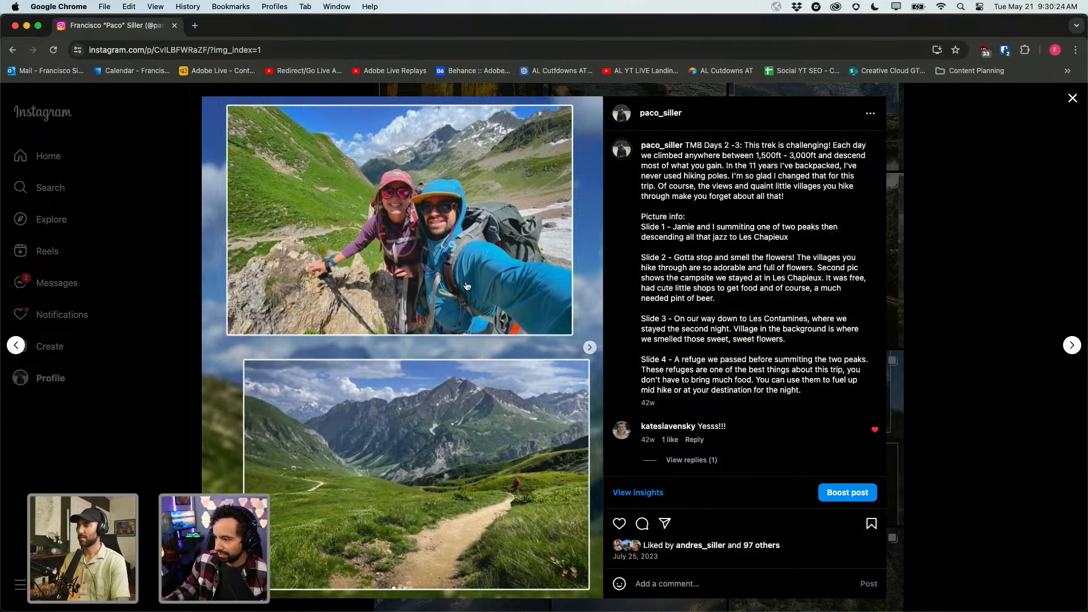
pyautogui.click(589, 346)
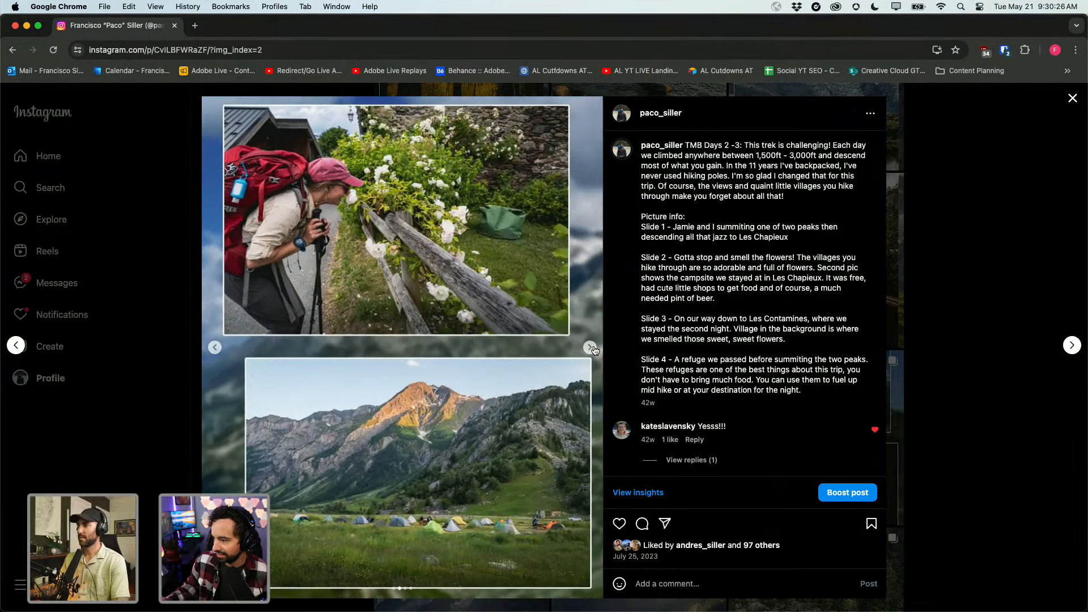
pyautogui.click(592, 349)
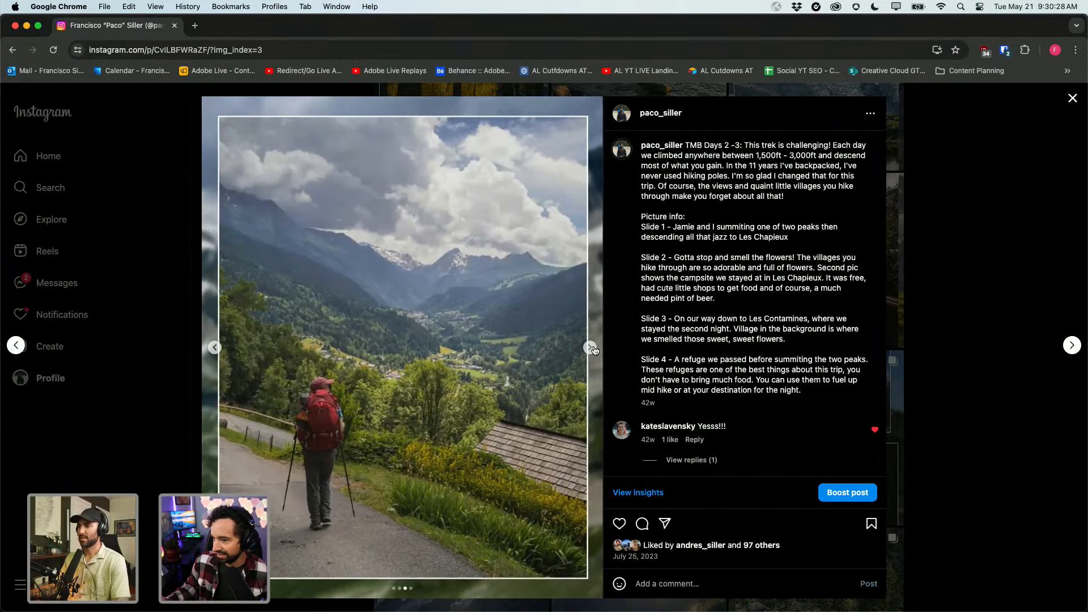
pyautogui.click(593, 349)
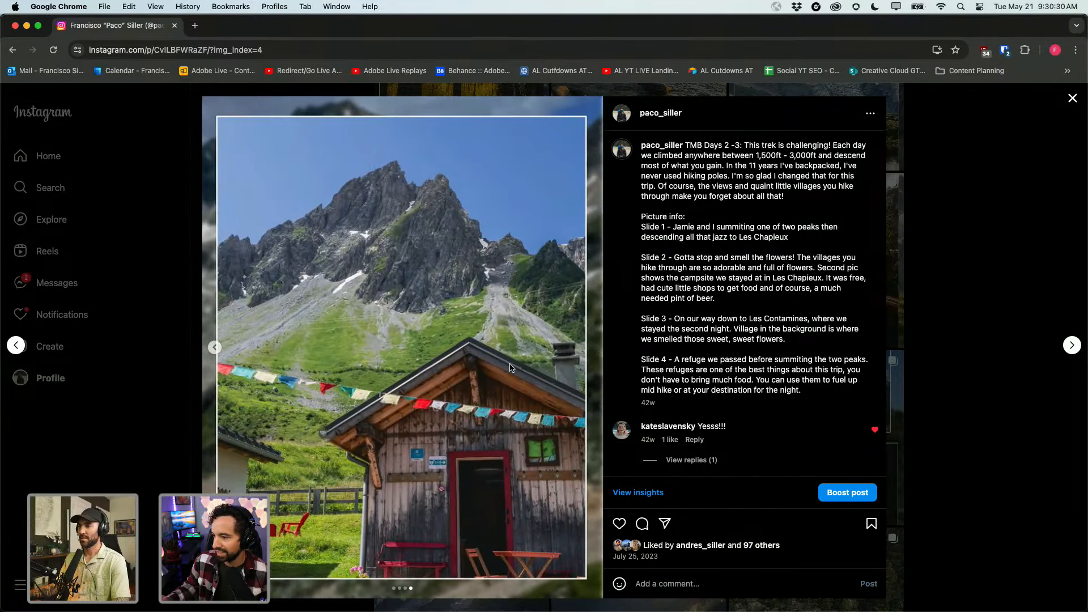
pyautogui.press('Escape')
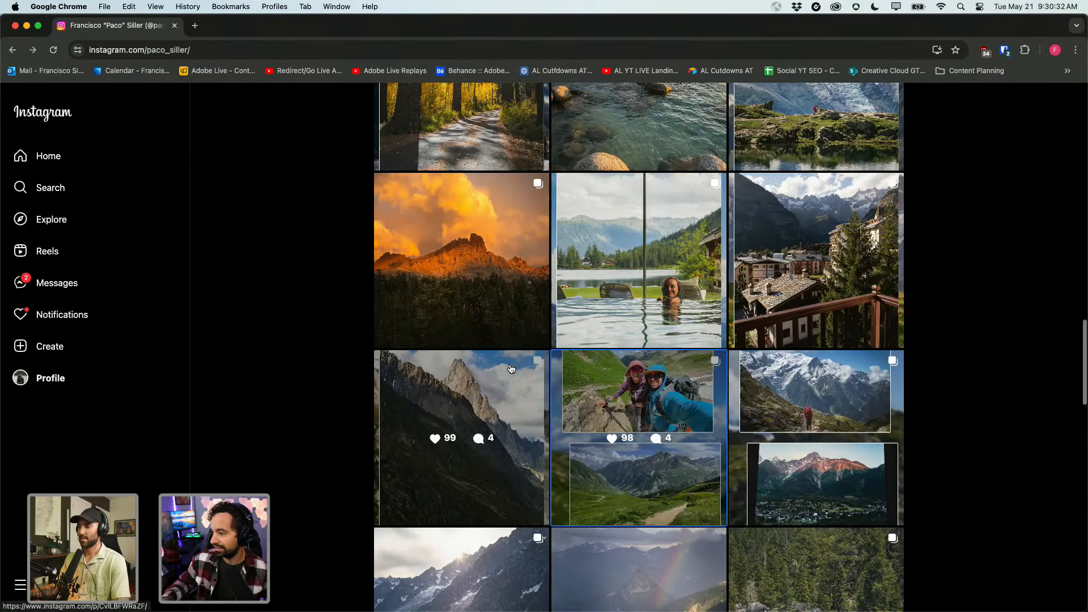
pyautogui.scroll(1, 370, 338)
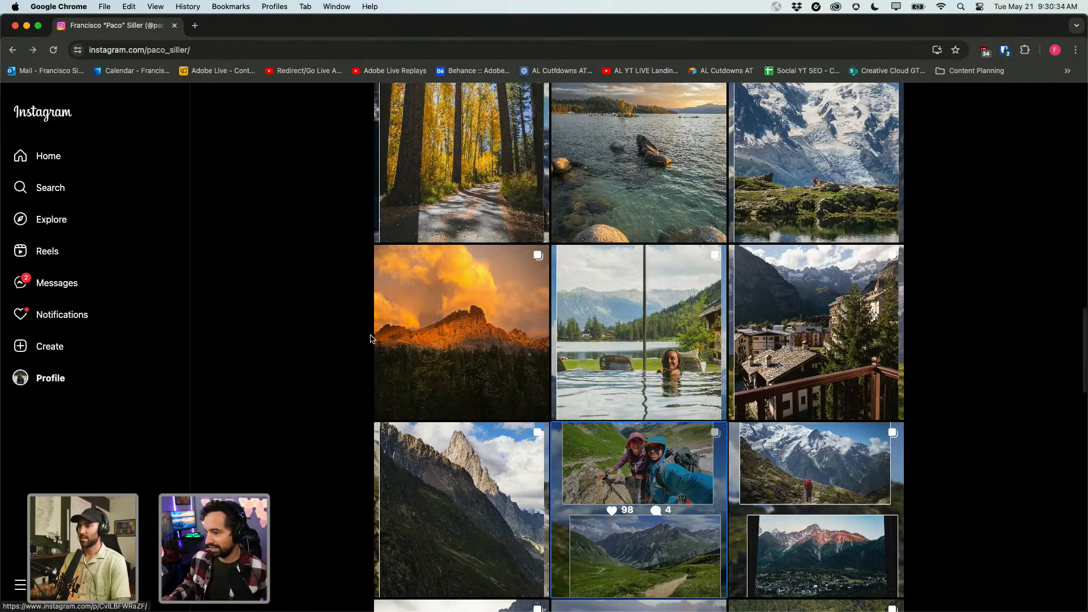
pyautogui.hotkey('ctrl', 'Up')
# Bring Lightroom's Adobe Live album to the front, scroll through its photos, then show all windows.
pyautogui.click(294, 218)
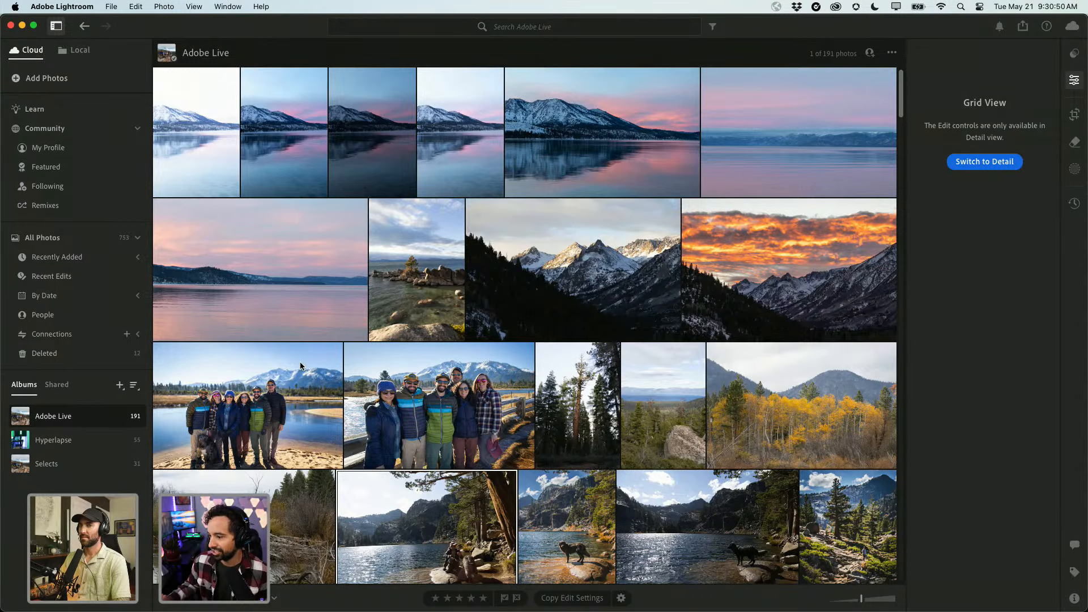
pyautogui.scroll(-5, 297, 294)
pyautogui.scroll(-1, 300, 365)
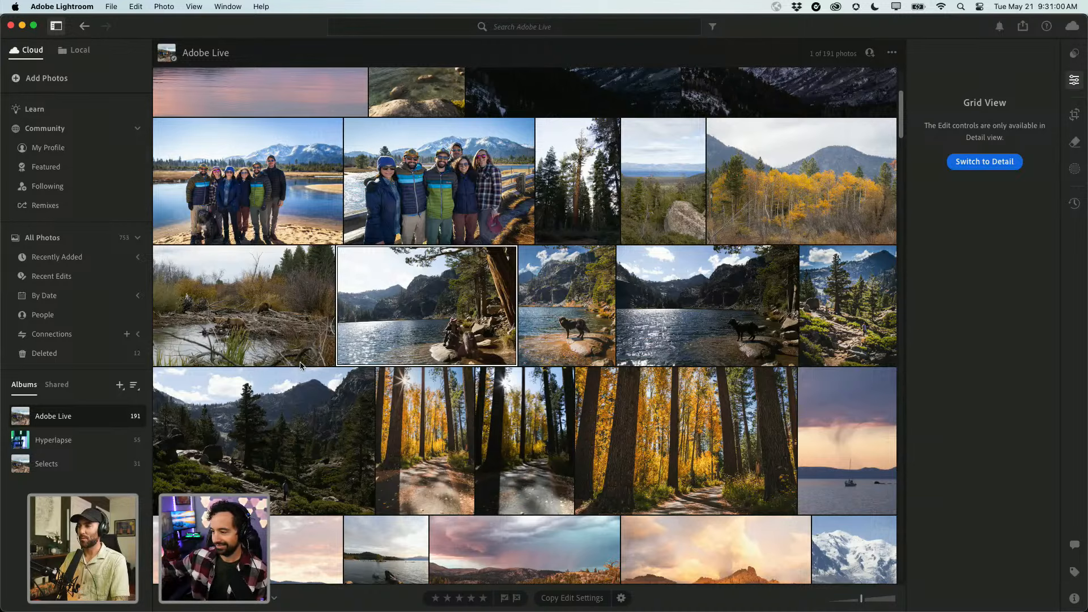
pyautogui.hotkey('ctrl', 'Up')
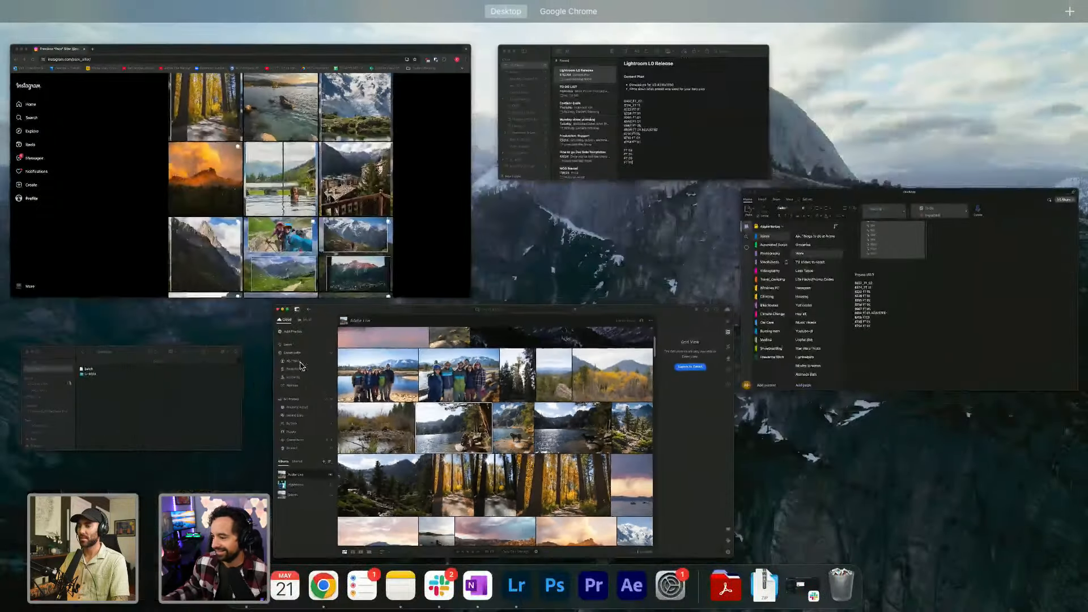
# View all four slides of Instagram's Chamonix trek post through the paragliders, then return to the window overview.
pyautogui.click(226, 221)
pyautogui.scroll(-2, 458, 412)
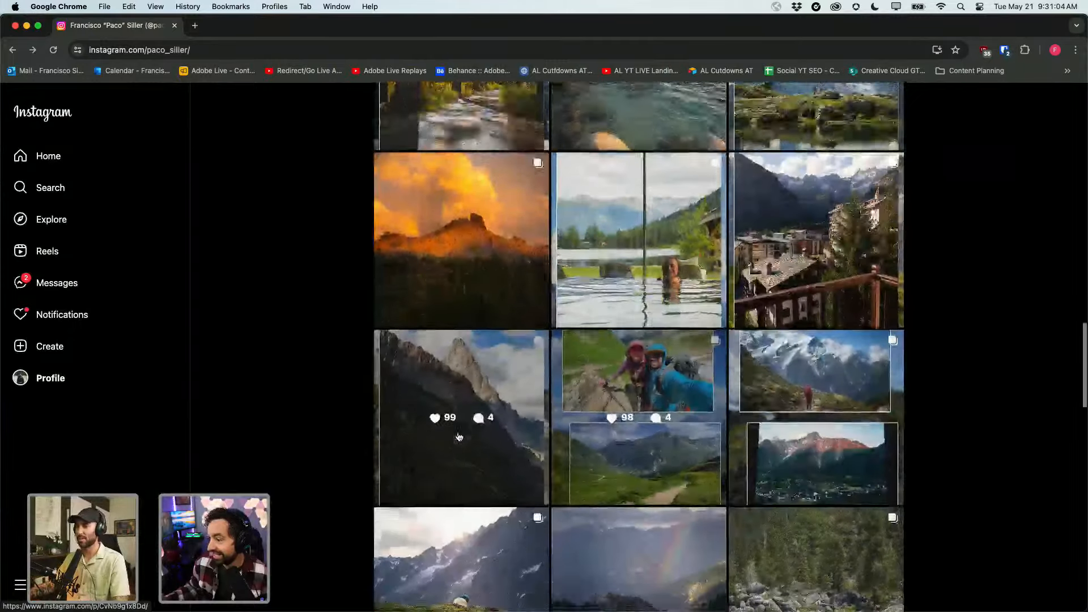
pyautogui.click(778, 395)
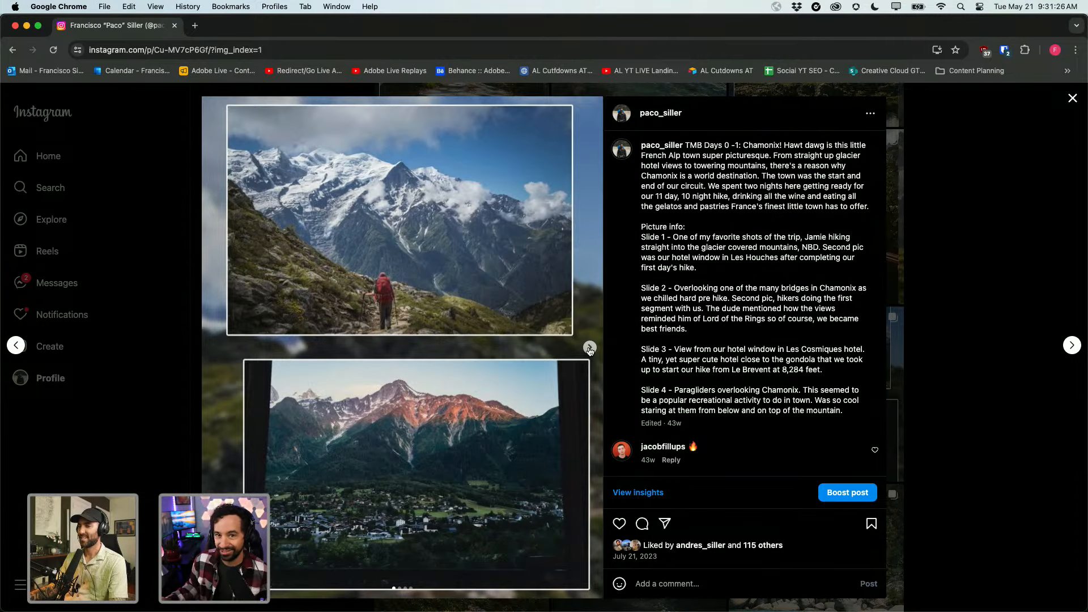
pyautogui.click(589, 348)
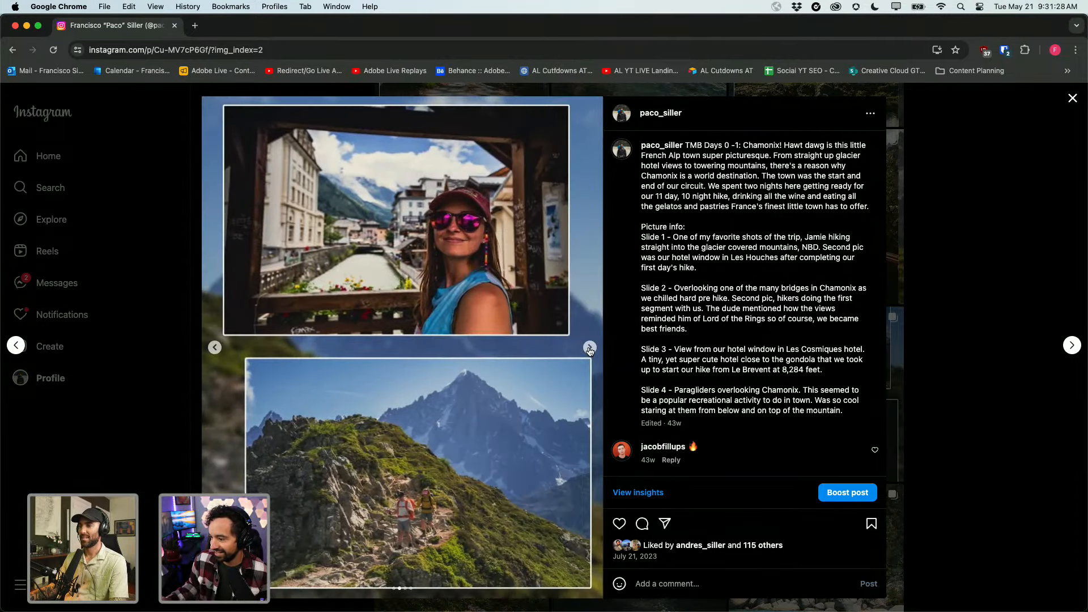
pyautogui.click(589, 348)
pyautogui.click(589, 348)
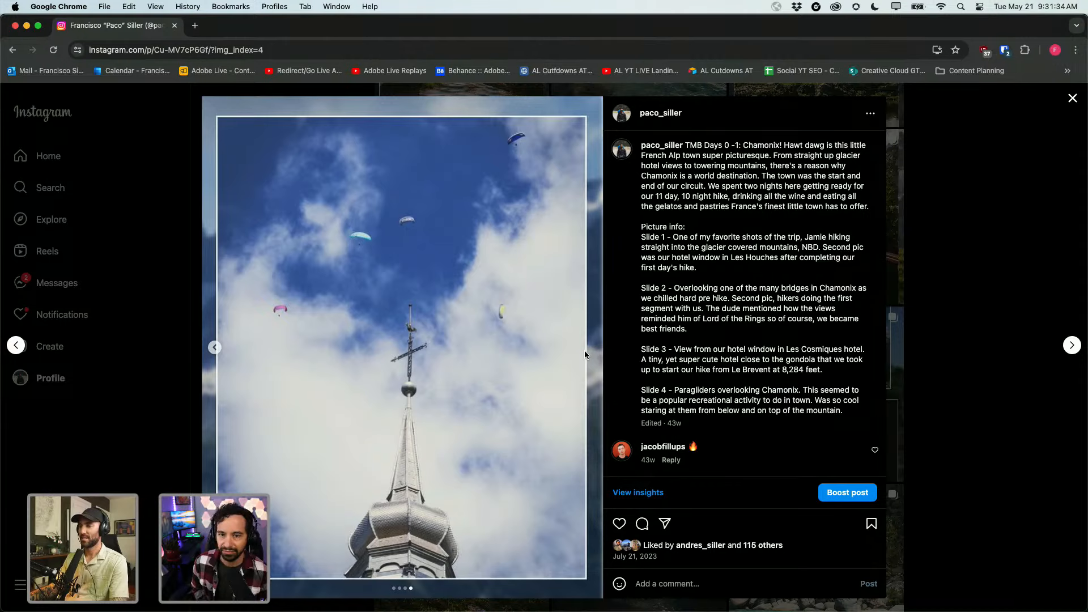
pyautogui.press('Escape')
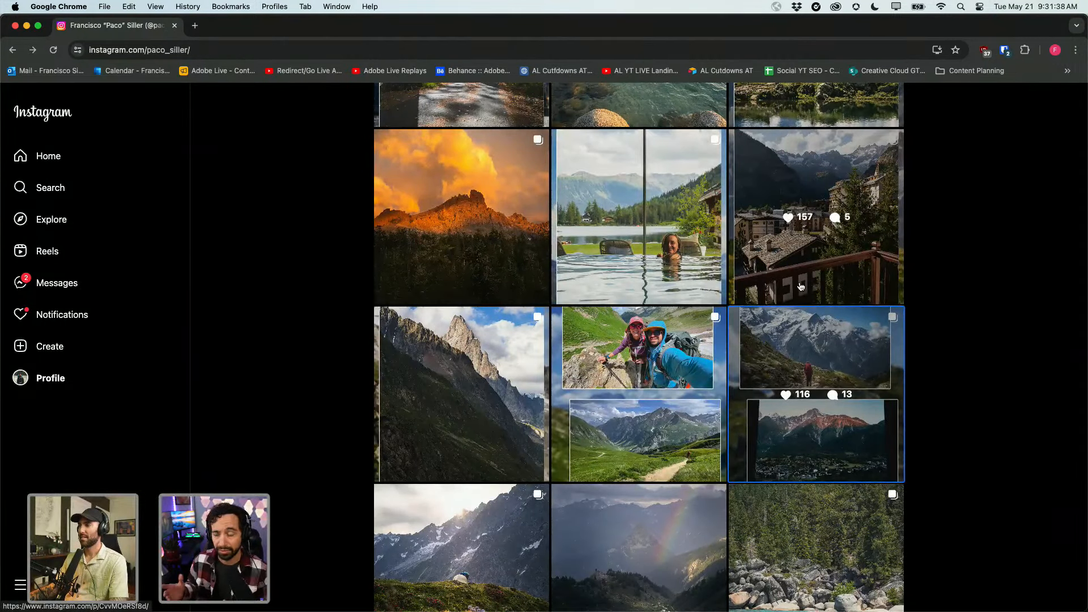
pyautogui.hotkey('ctrl', 'Up')
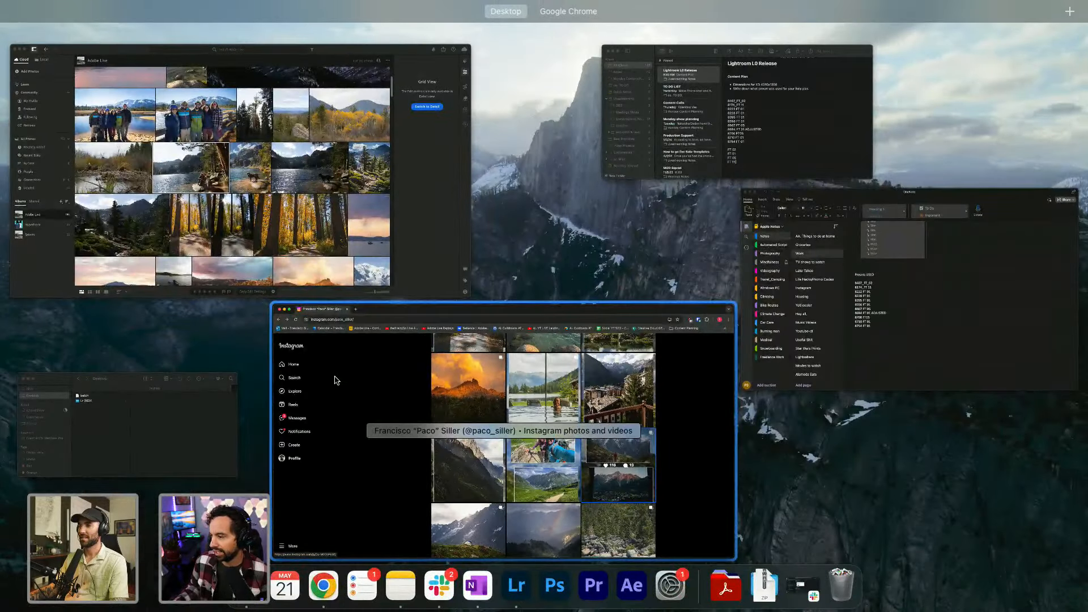
# Scroll through Lightroom's Adobe Live grid, then open the 31-photo Selects album.
pyautogui.click(245, 191)
pyautogui.scroll(-5, 458, 380)
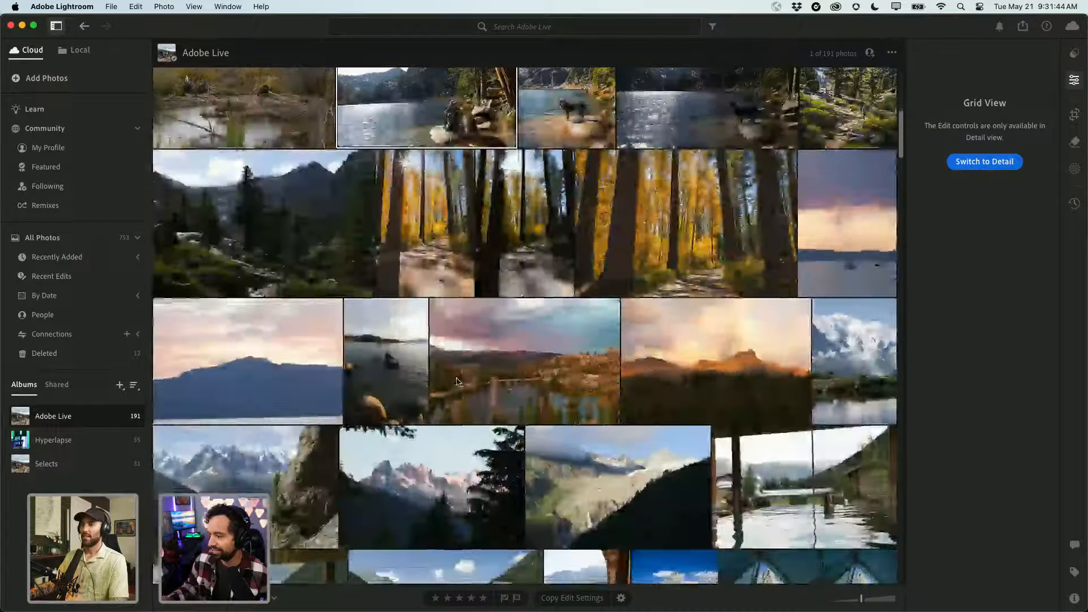
pyautogui.scroll(-3, 482, 365)
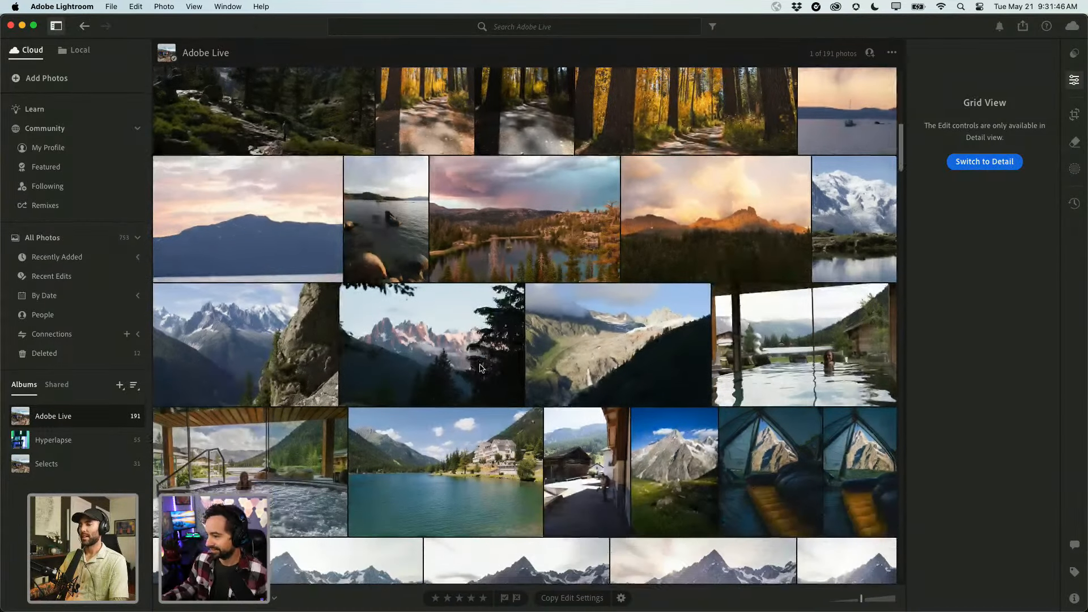
pyautogui.scroll(-2, 479, 367)
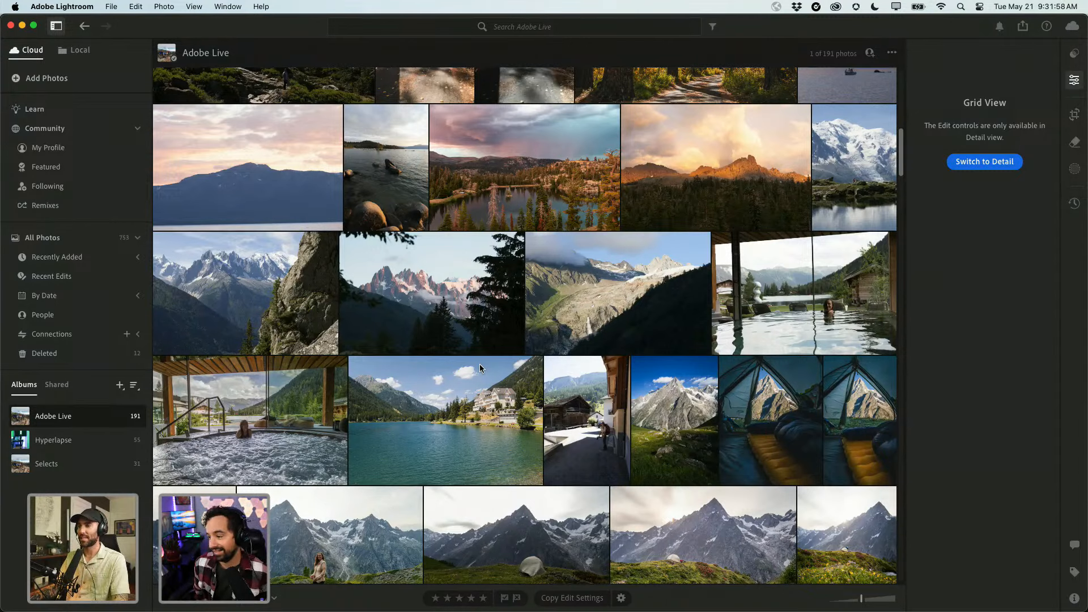
pyautogui.scroll(-3, 460, 415)
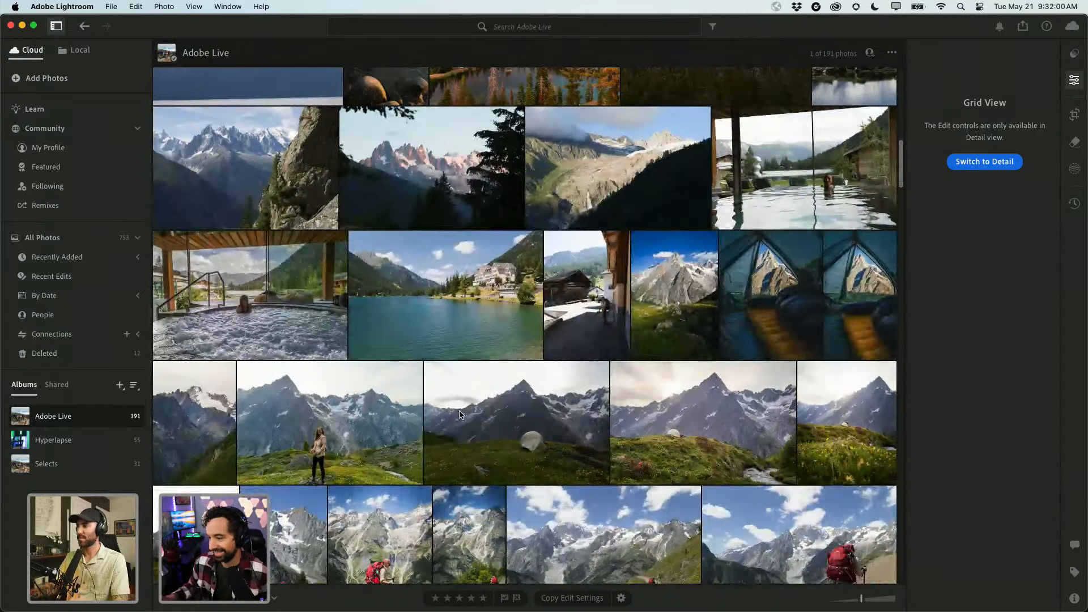
pyautogui.scroll(-5, 459, 415)
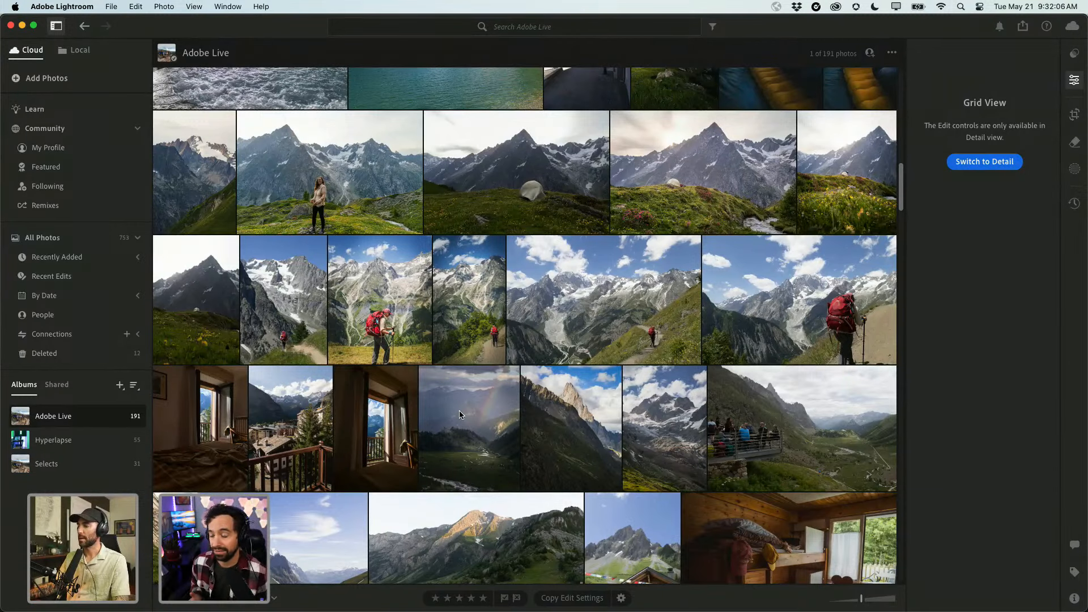
pyautogui.scroll(-1, 459, 410)
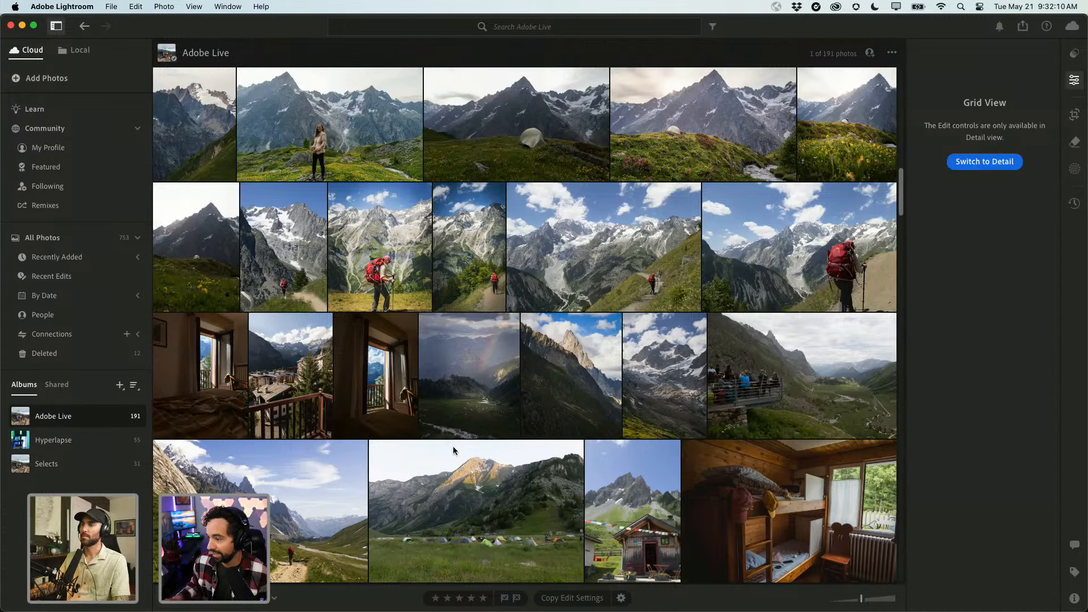
pyautogui.click(55, 466)
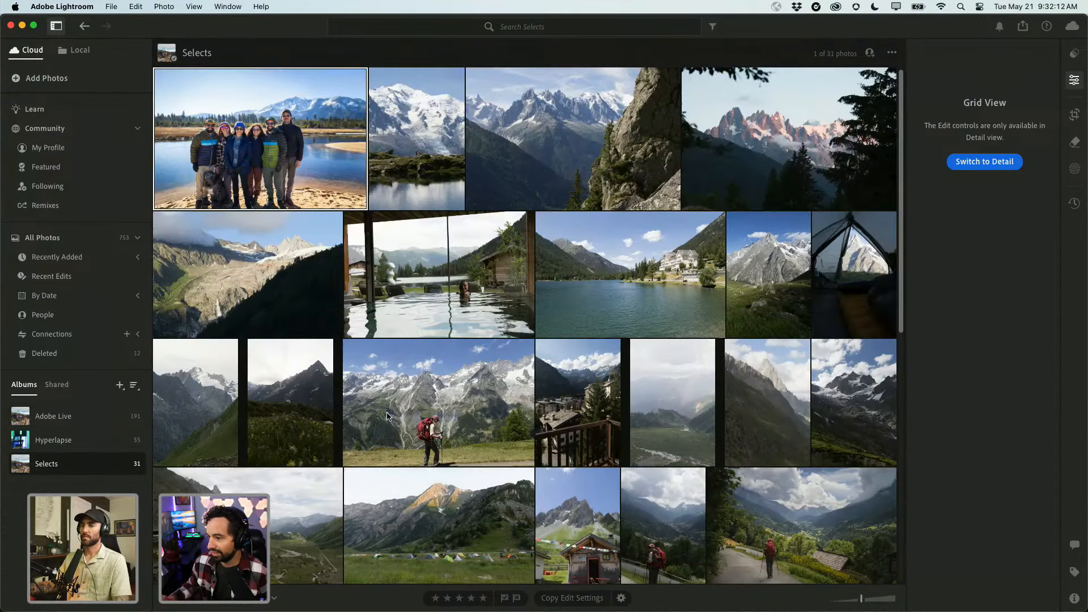
# Open the lakeside group photo from Selects and switch off its Lens Blur.
pyautogui.scroll(-2, 456, 439)
pyautogui.scroll(-10, 453, 439)
pyautogui.scroll(12, 454, 440)
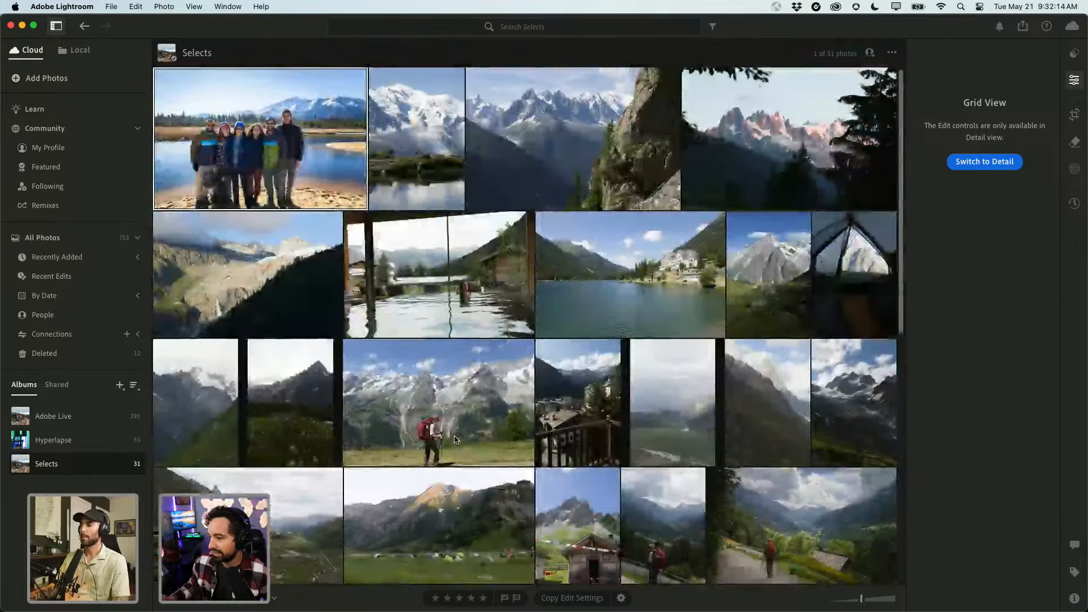
pyautogui.doubleClick(283, 152)
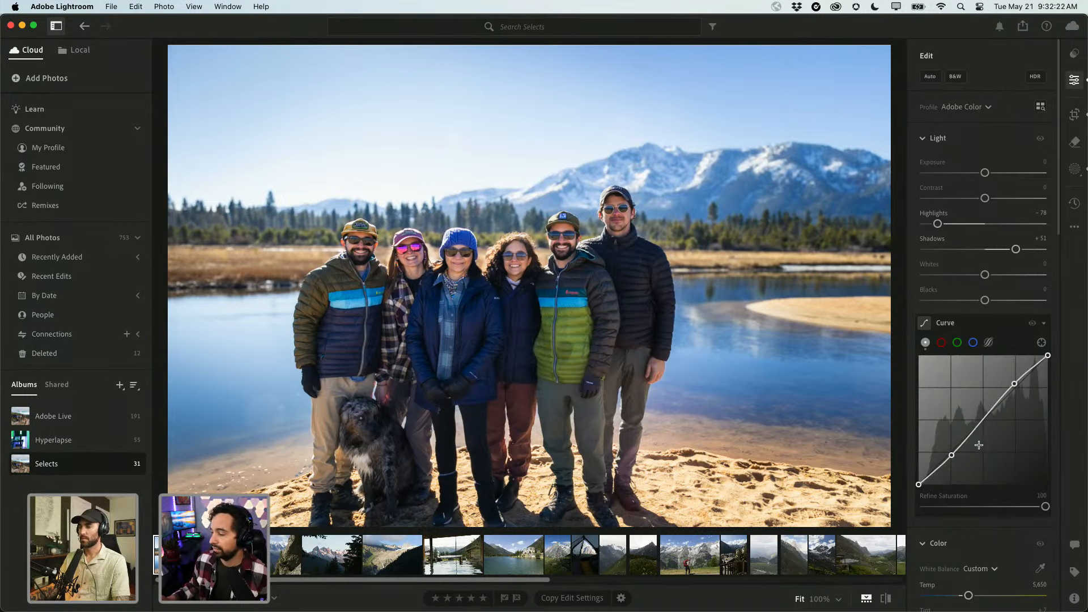
pyautogui.scroll(-15, 968, 506)
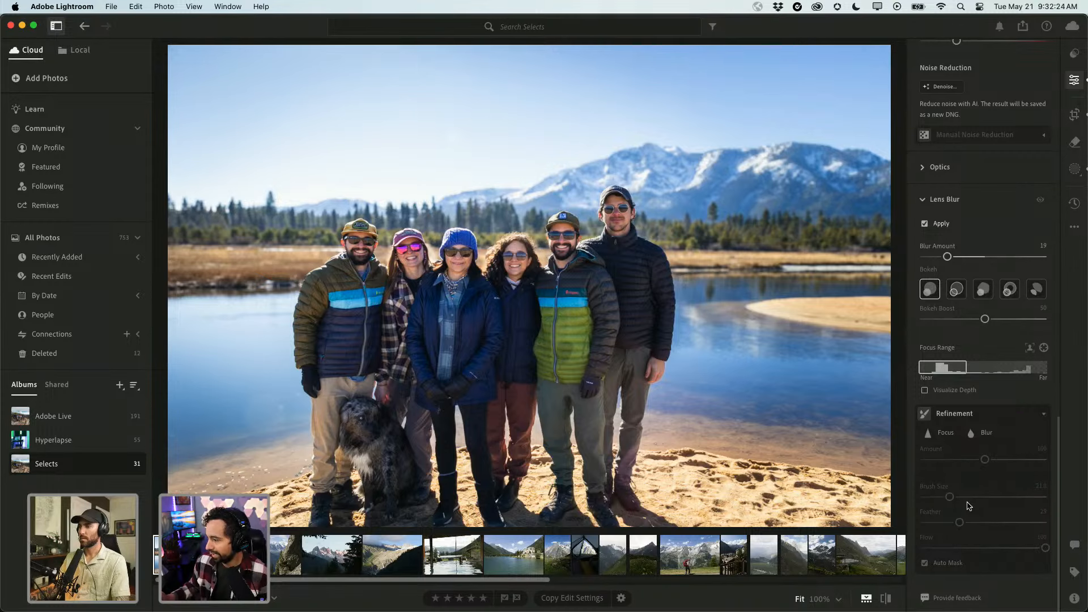
pyautogui.click(938, 220)
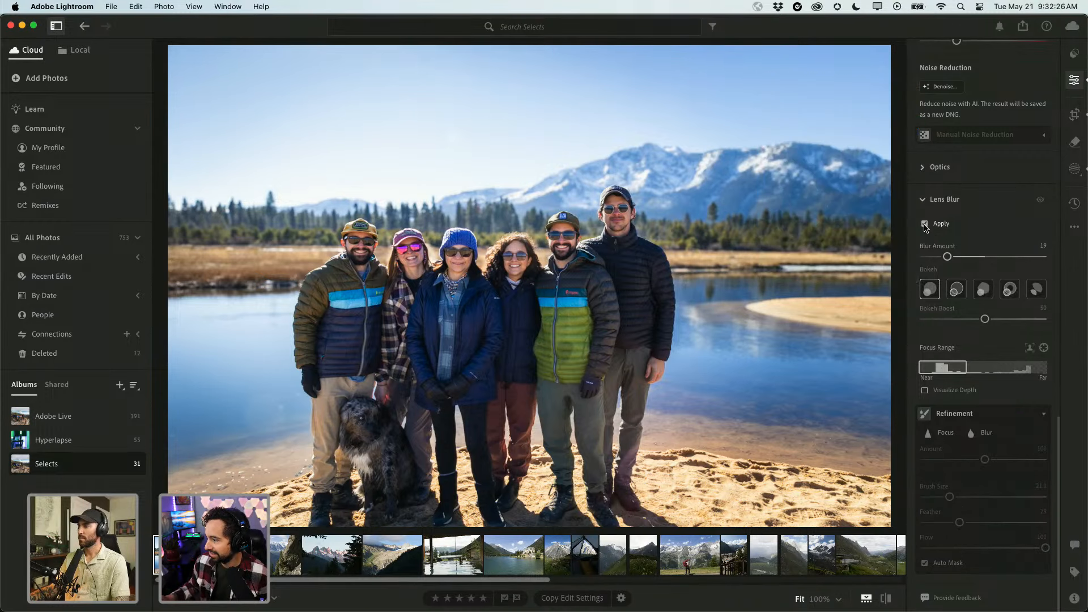
pyautogui.moveTo(942, 204)
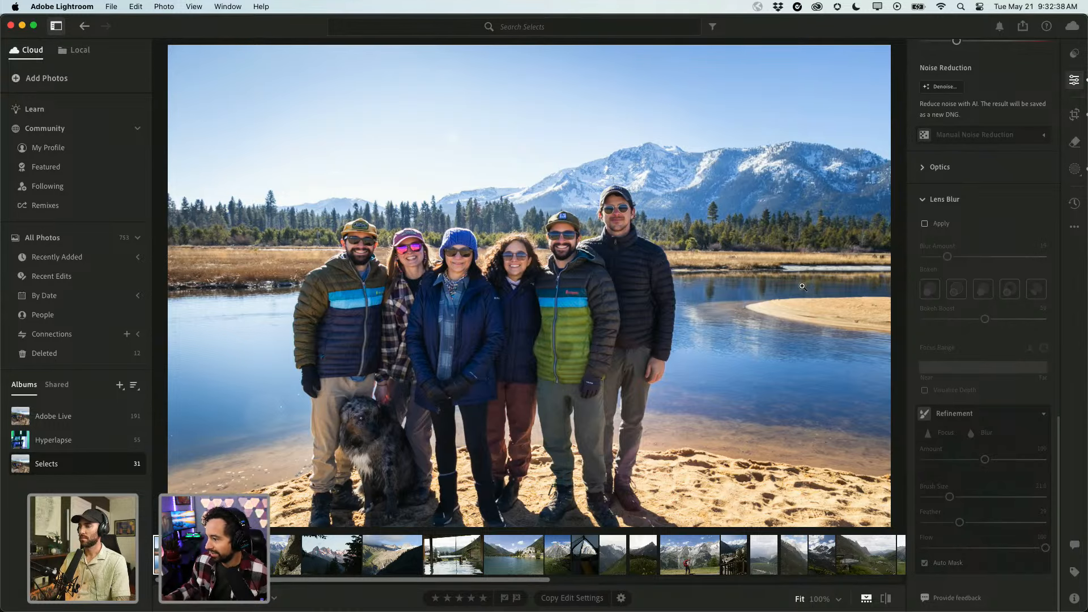
pyautogui.click(714, 163)
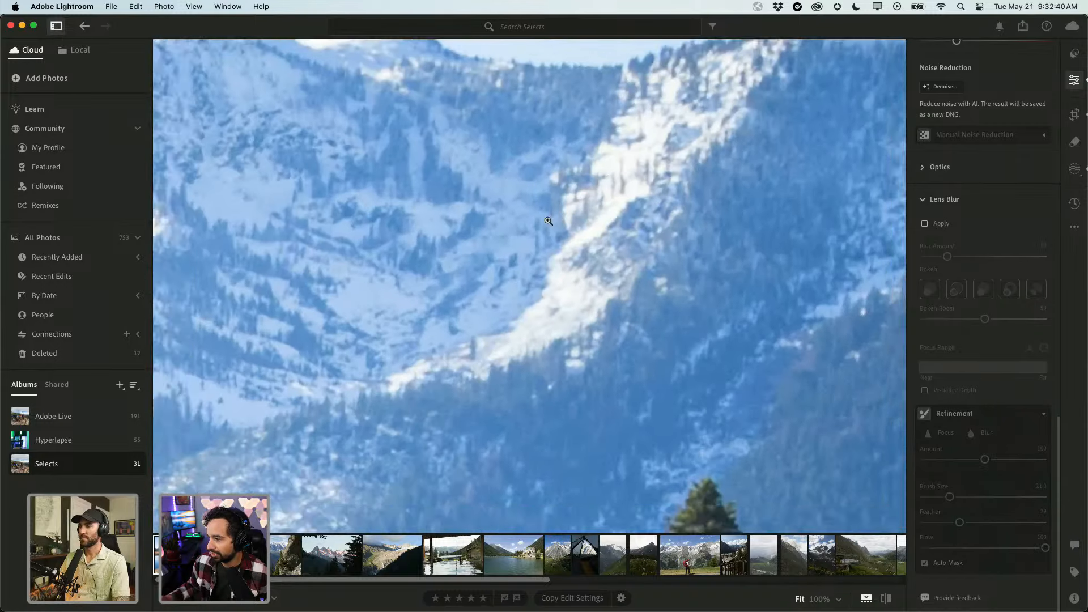
pyautogui.click(692, 165)
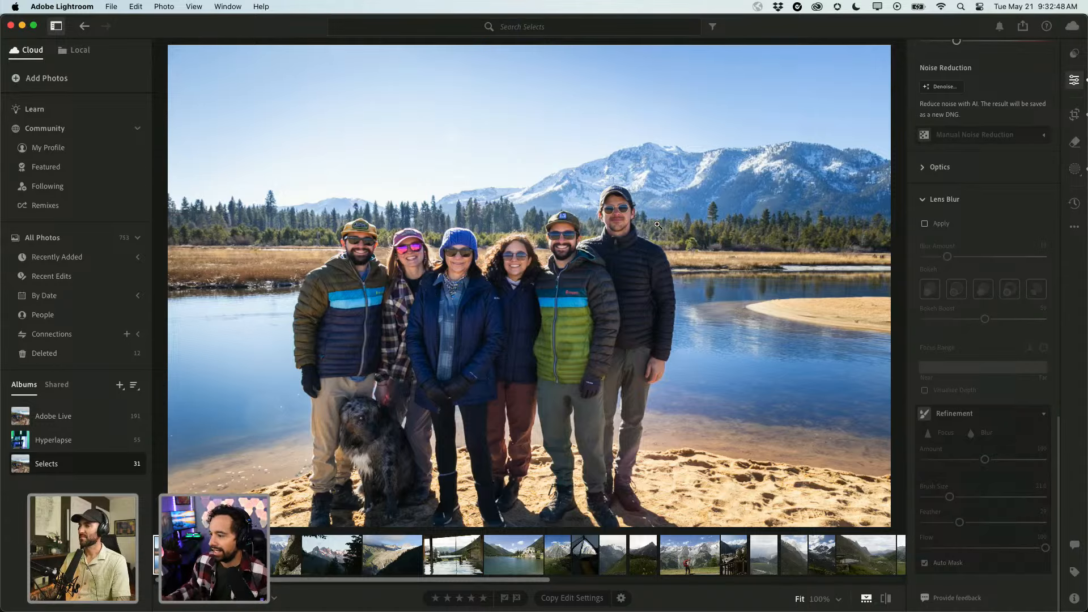
pyautogui.press('i')
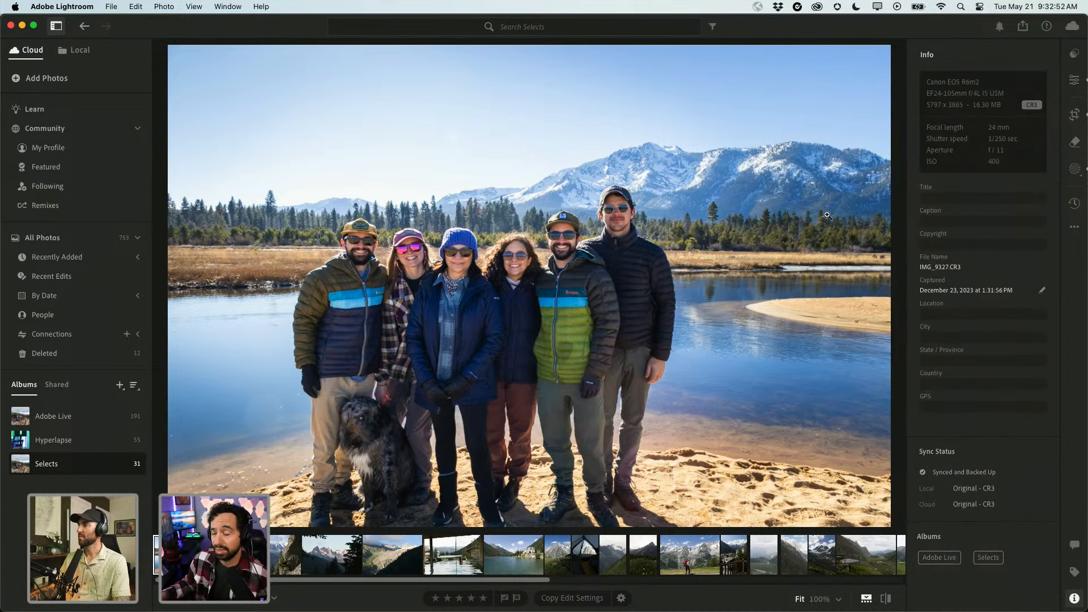
pyautogui.press('i')
pyautogui.press('i')
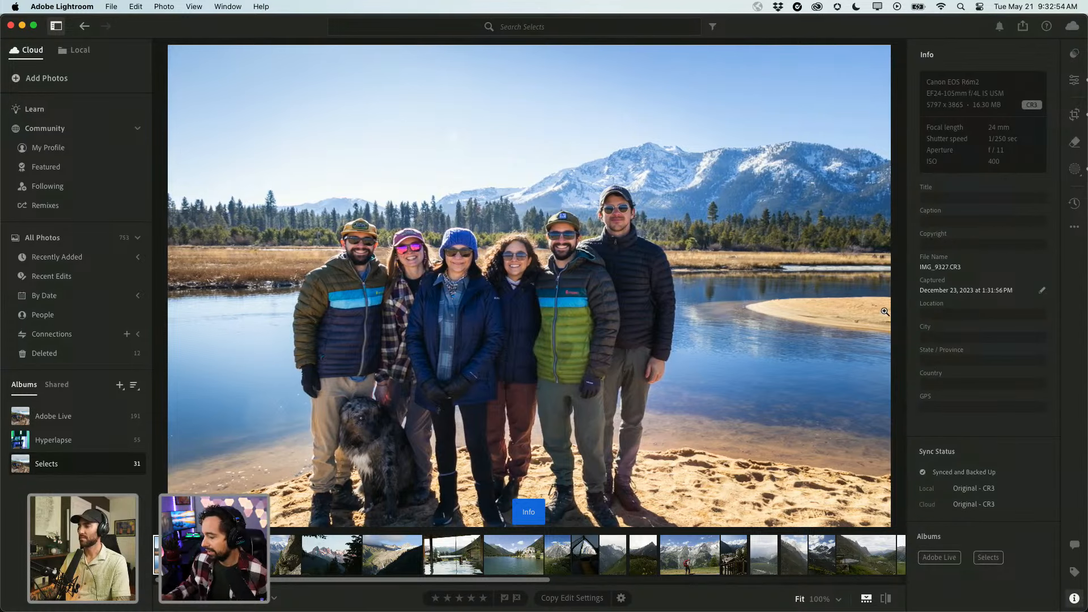
pyautogui.press('e')
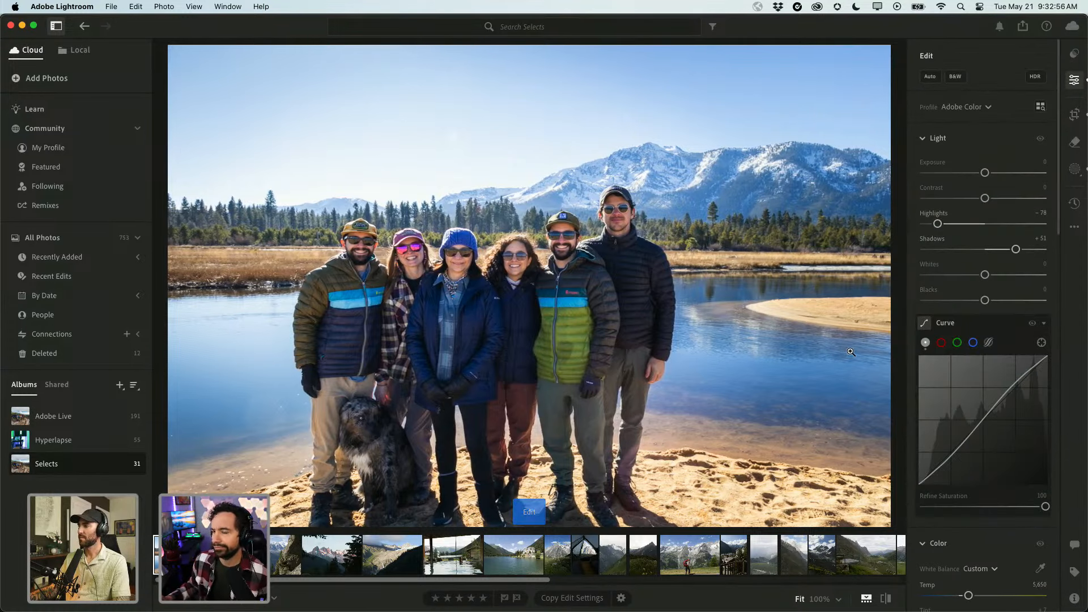
pyautogui.scroll(-10, 936, 483)
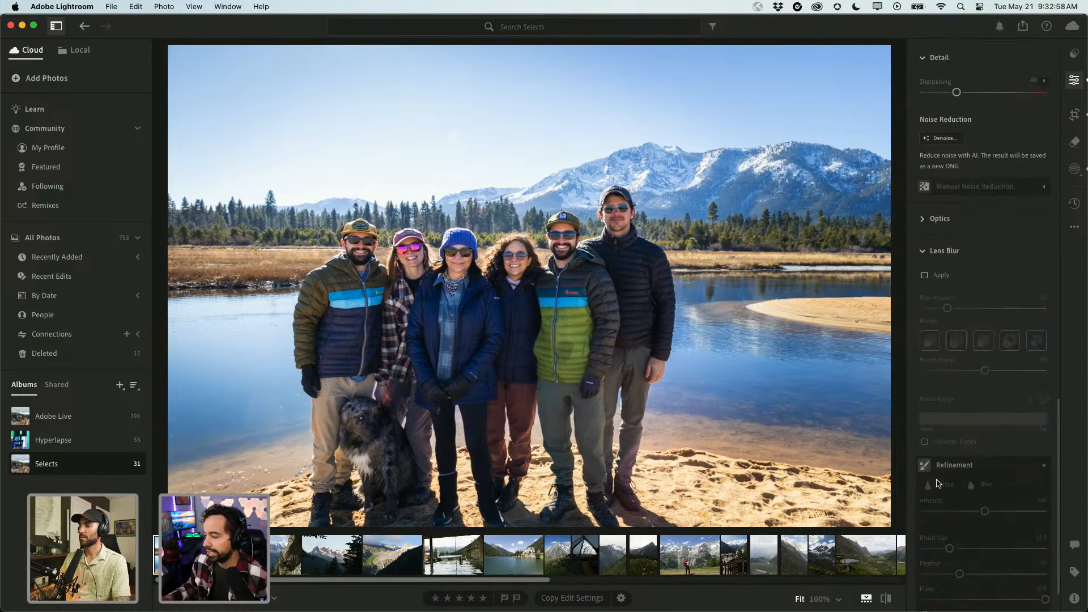
pyautogui.scroll(-2, 936, 483)
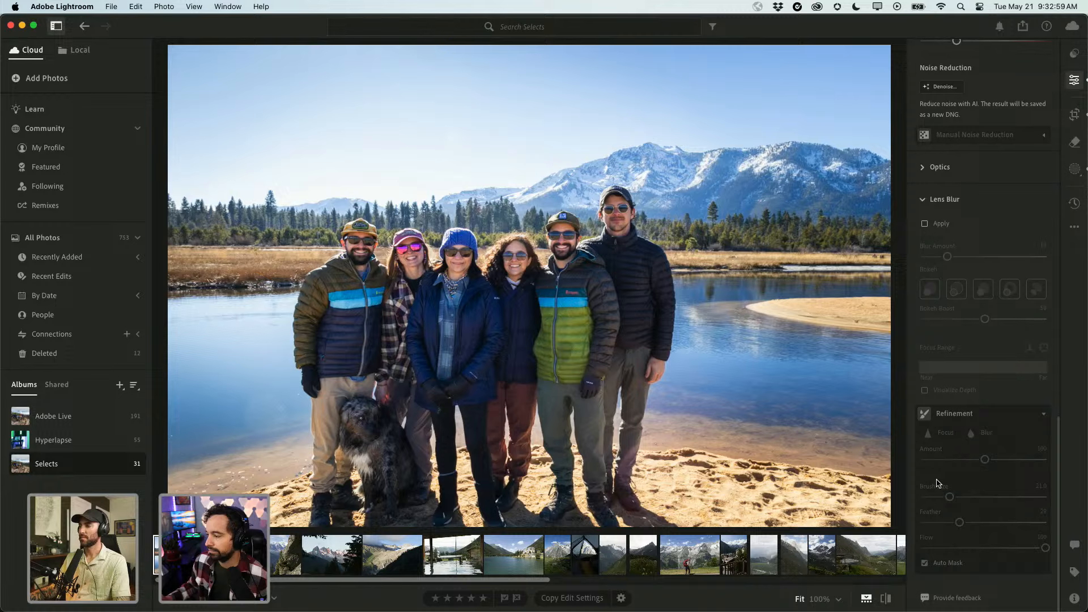
# Re-apply Lens Blur to the group photo with focus range on the nearby people, checking the depth map.
pyautogui.click(939, 222)
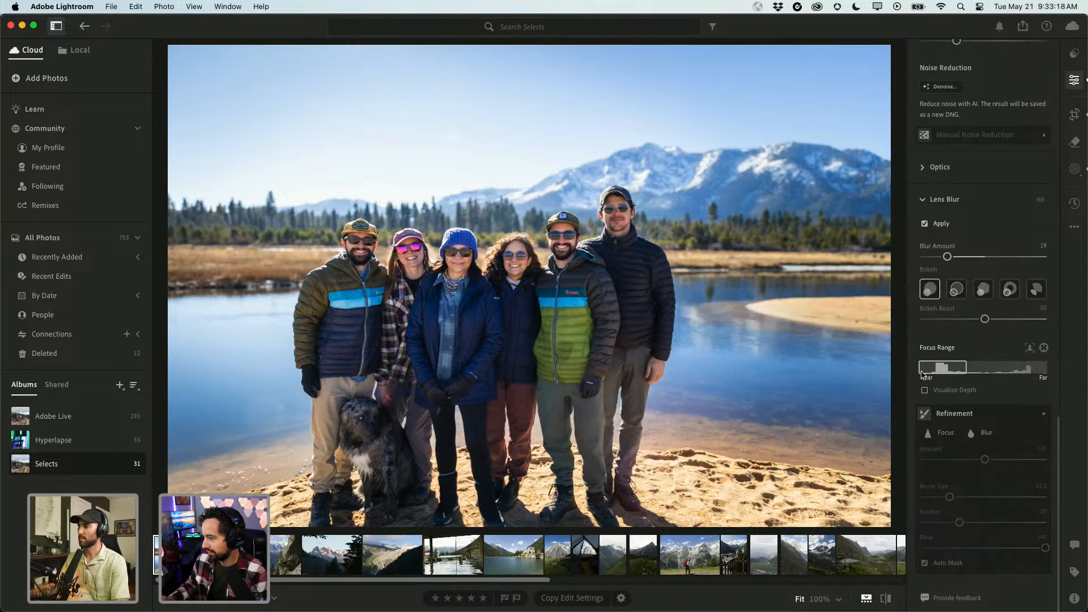
pyautogui.moveTo(922, 374); pyautogui.dragTo(1040, 363)
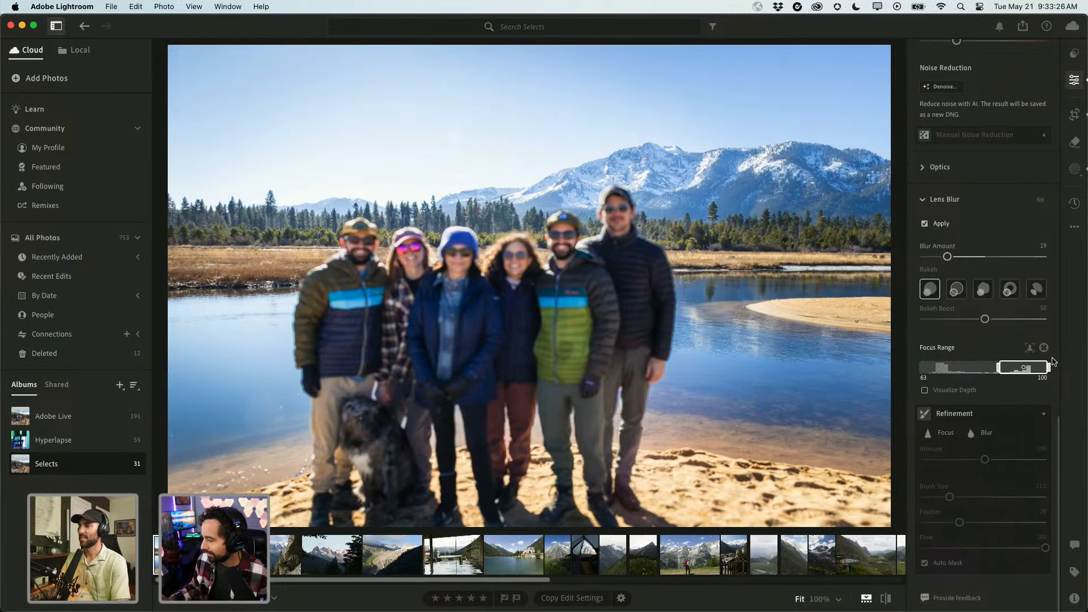
pyautogui.moveTo(1036, 367); pyautogui.dragTo(927, 370)
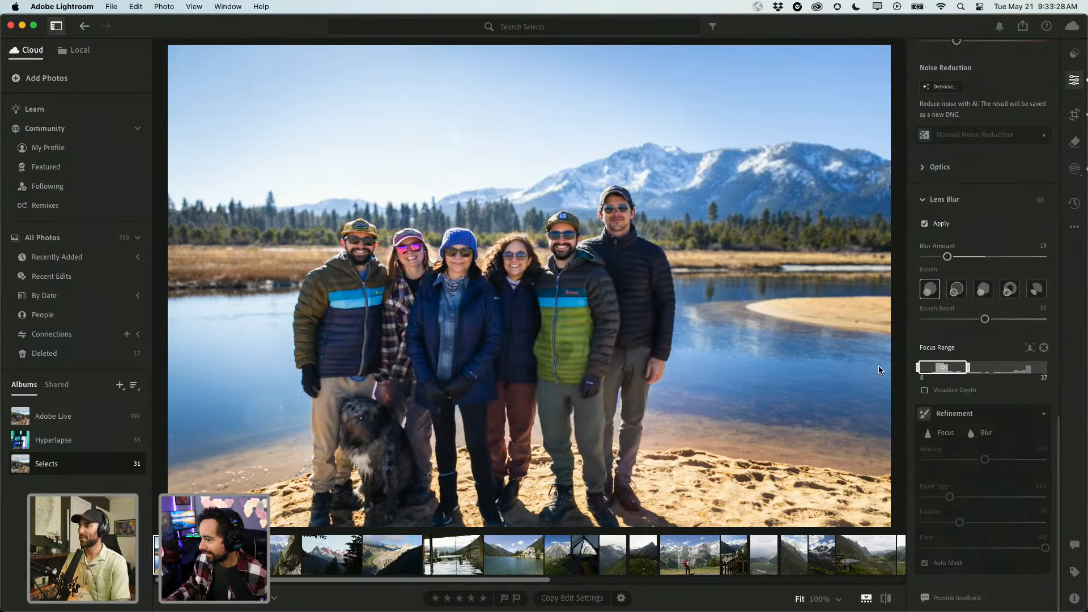
pyautogui.click(925, 390)
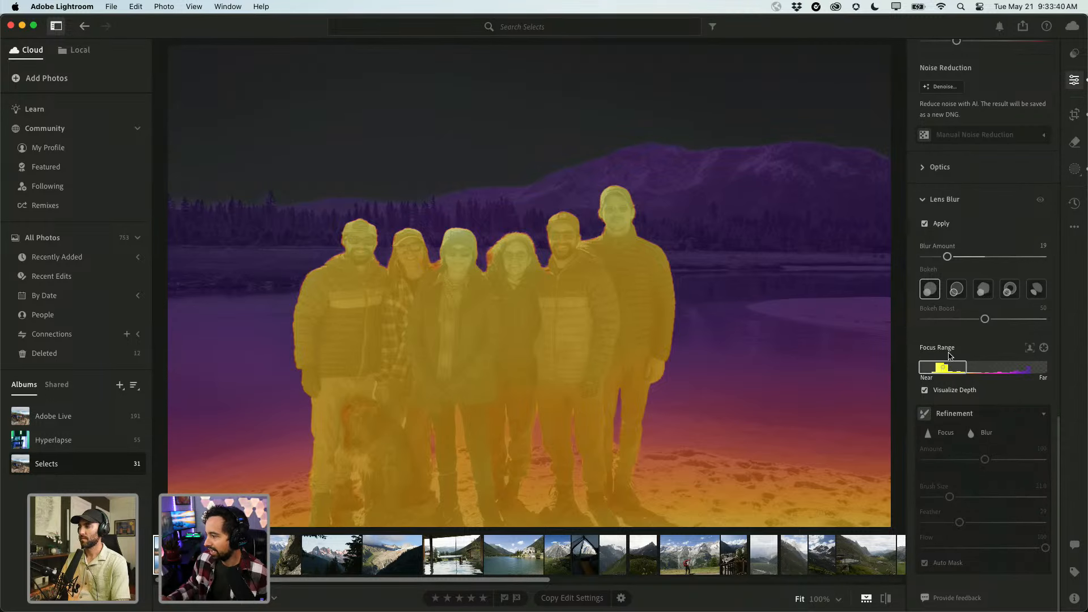
pyautogui.click(924, 390)
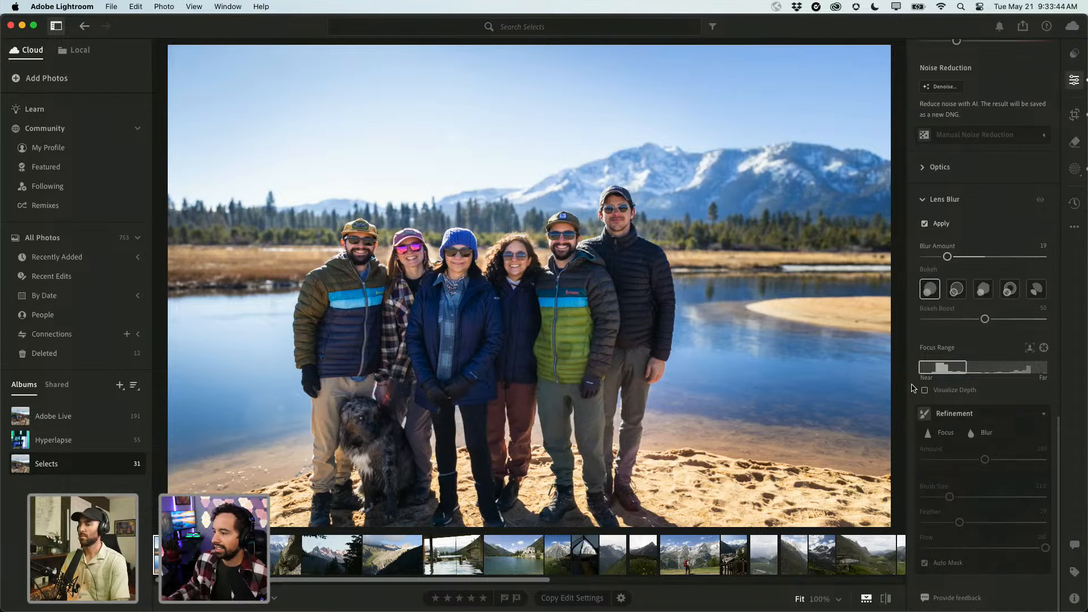
pyautogui.moveTo(918, 354)
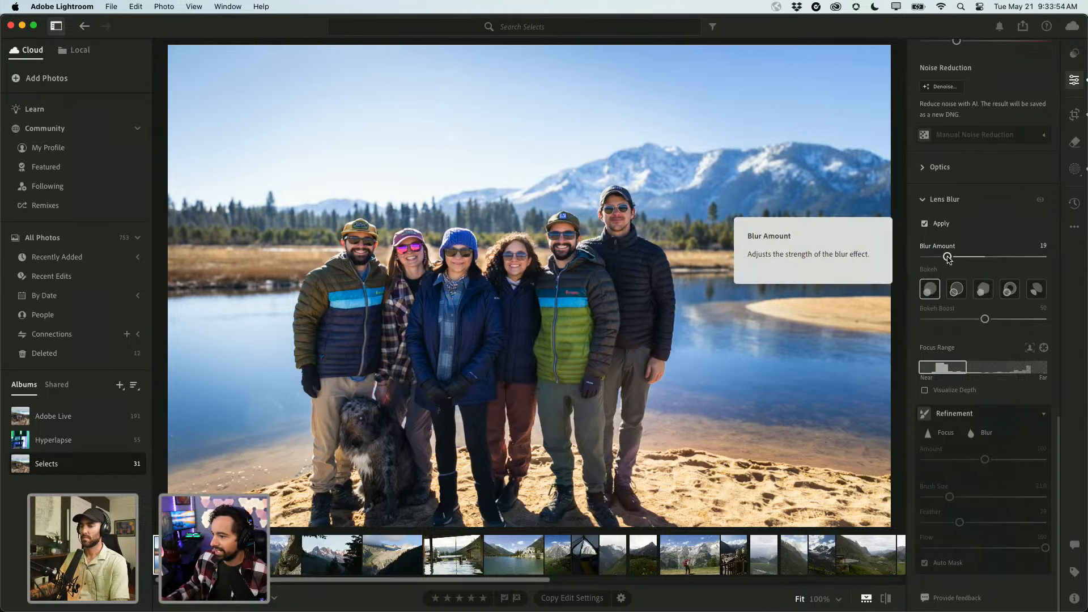
# Try stronger and weaker Lens Blur on the group photo, settling Blur Amount at 33.
pyautogui.moveTo(948, 257); pyautogui.dragTo(987, 260)
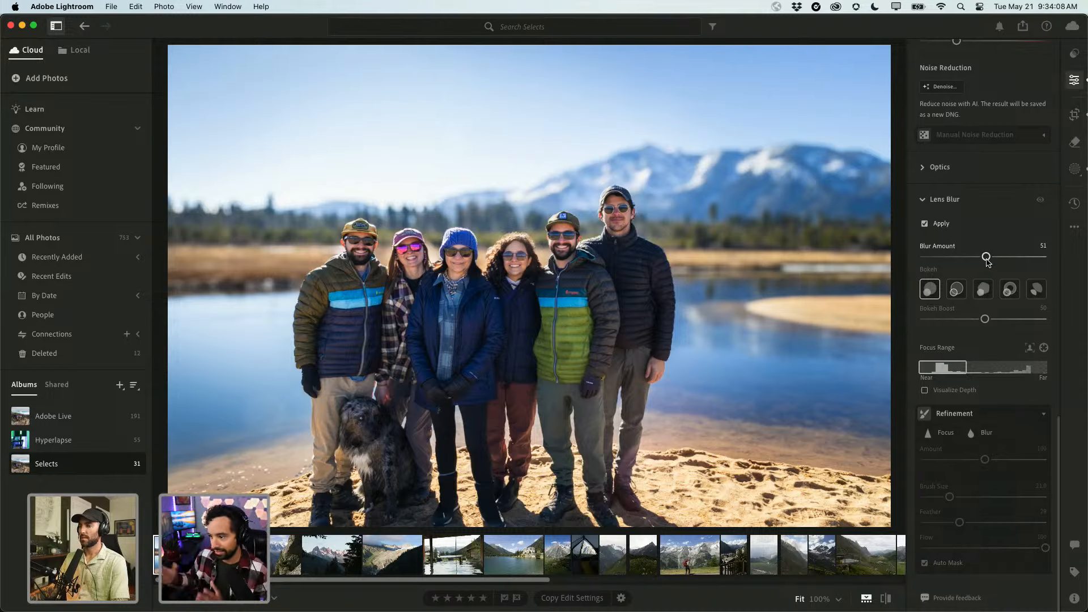
pyautogui.moveTo(985, 257); pyautogui.dragTo(954, 260)
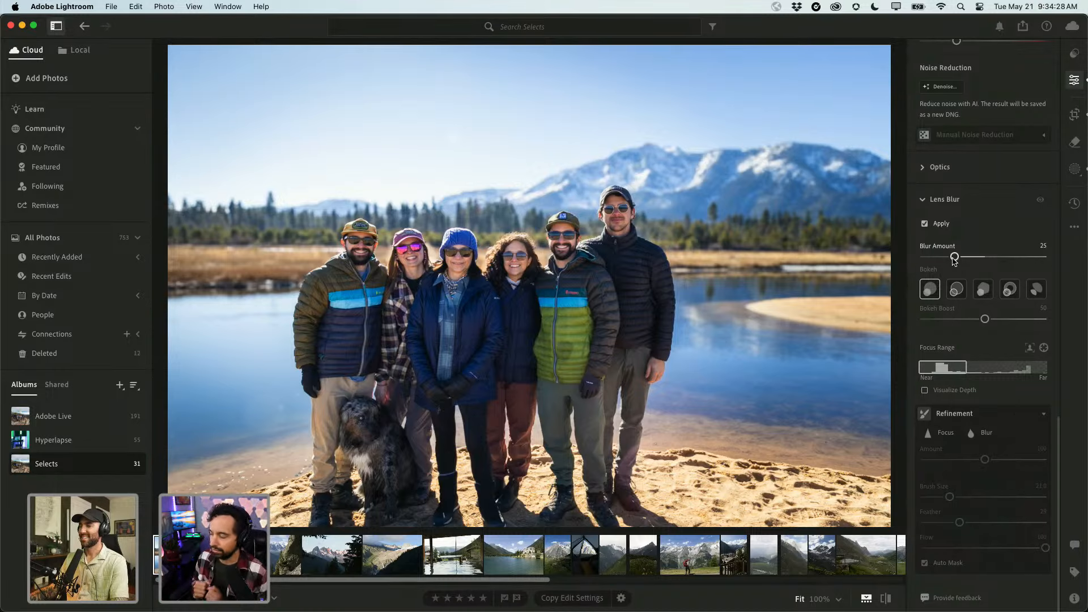
pyautogui.moveTo(955, 260)
pyautogui.mouseDown()
pyautogui.moveTo(929, 262)
pyautogui.moveTo(974, 266)
pyautogui.moveTo(964, 266)
pyautogui.mouseUp()
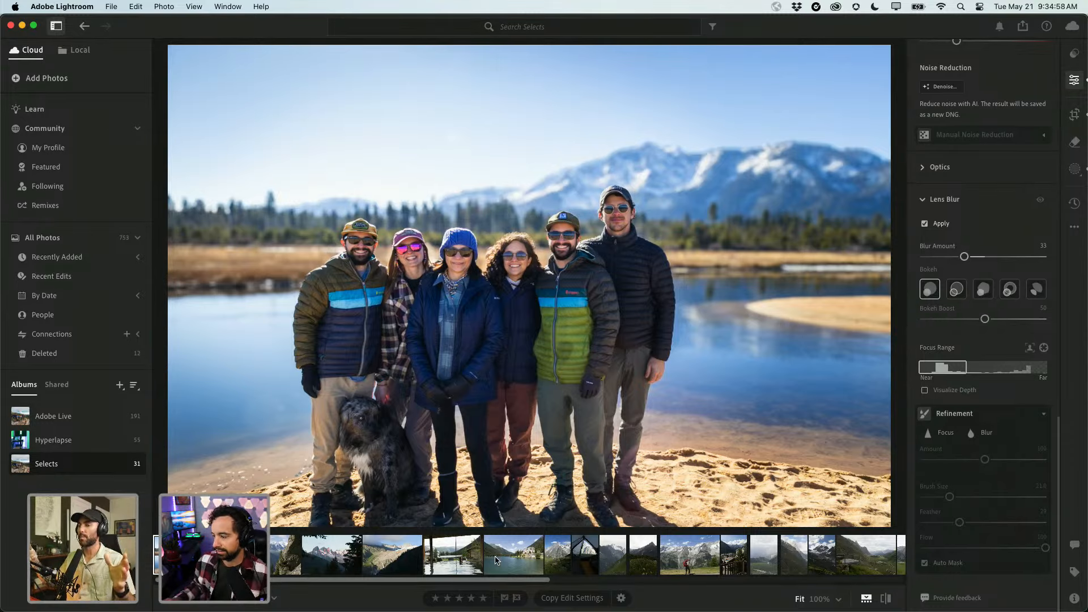
pyautogui.hscroll(3, 495, 560)
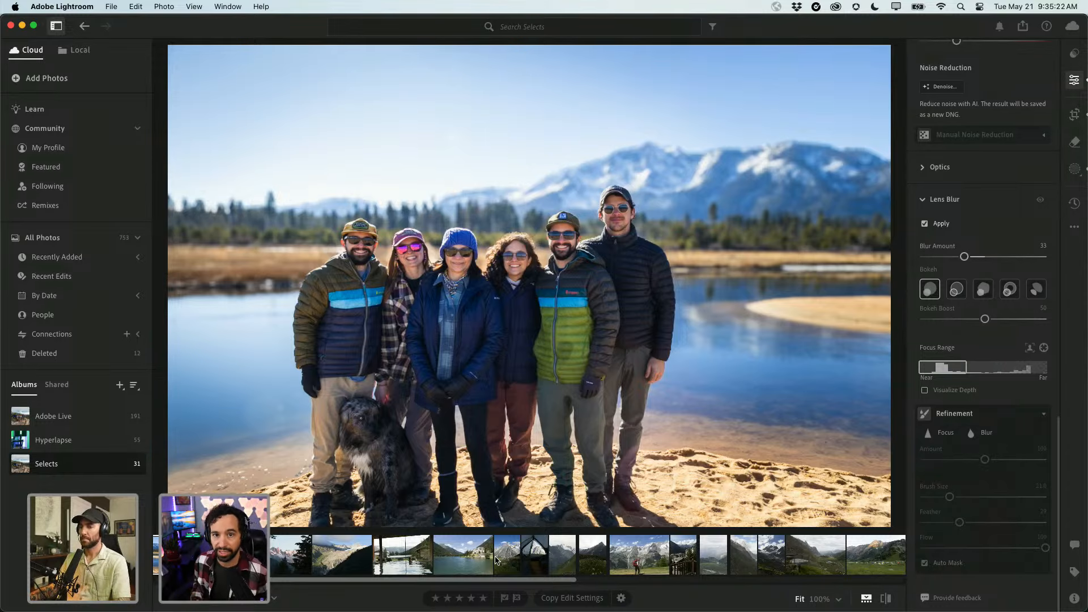
# From the Adobe Live album grid, open the lakeside portrait of the man hugging a dog.
pyautogui.press('g')
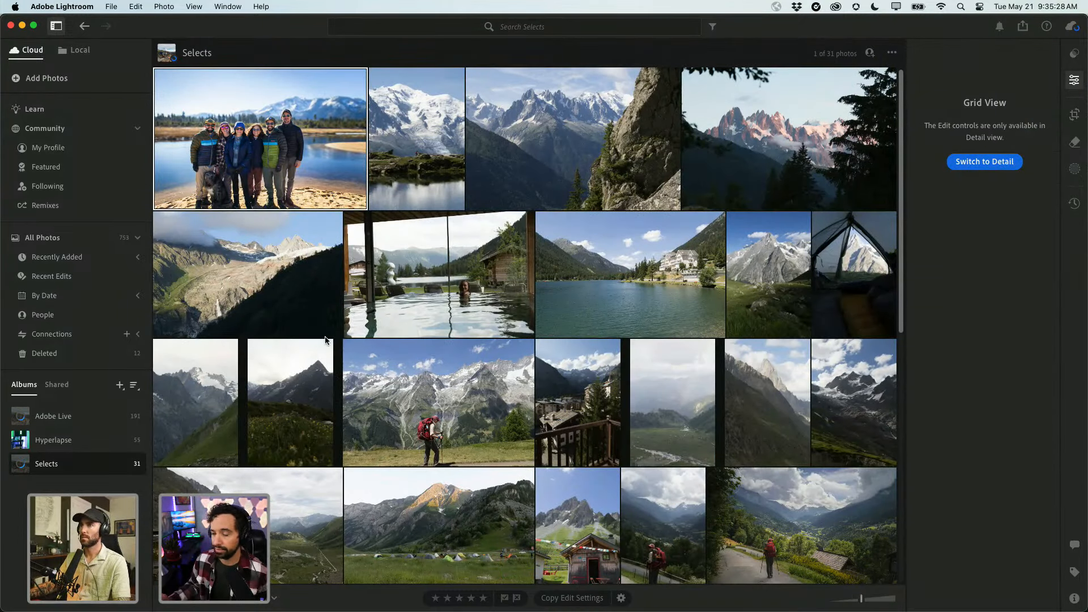
pyautogui.scroll(-15, 326, 340)
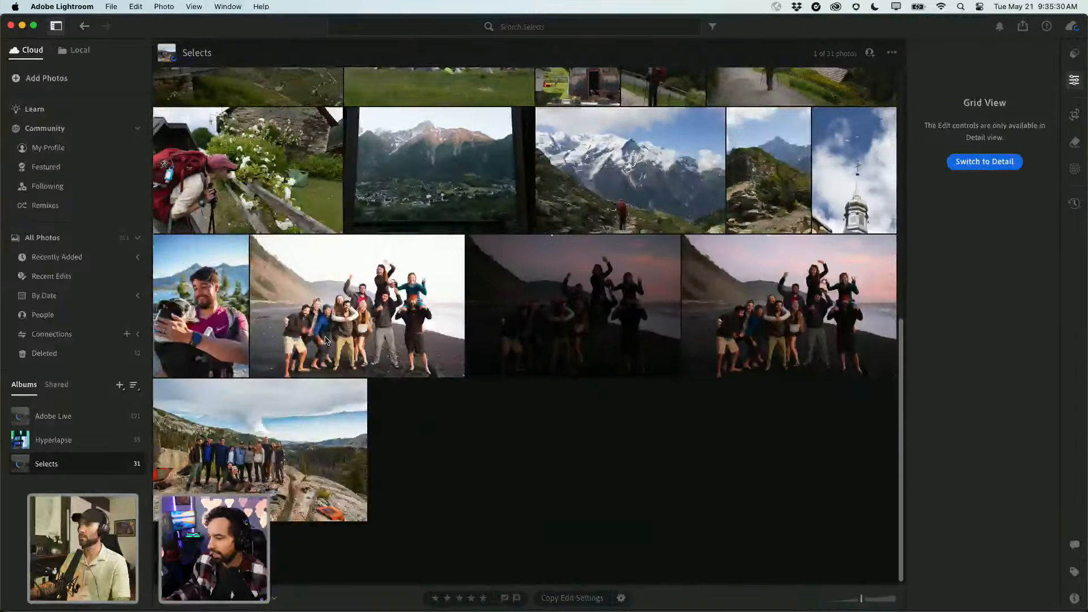
pyautogui.scroll(15, 325, 340)
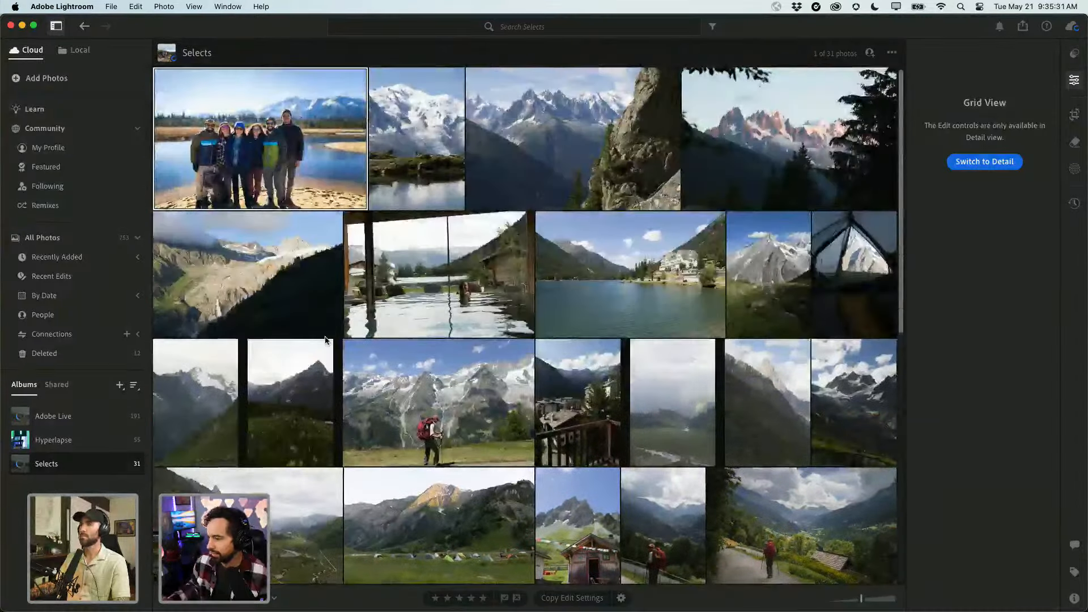
pyautogui.click(53, 416)
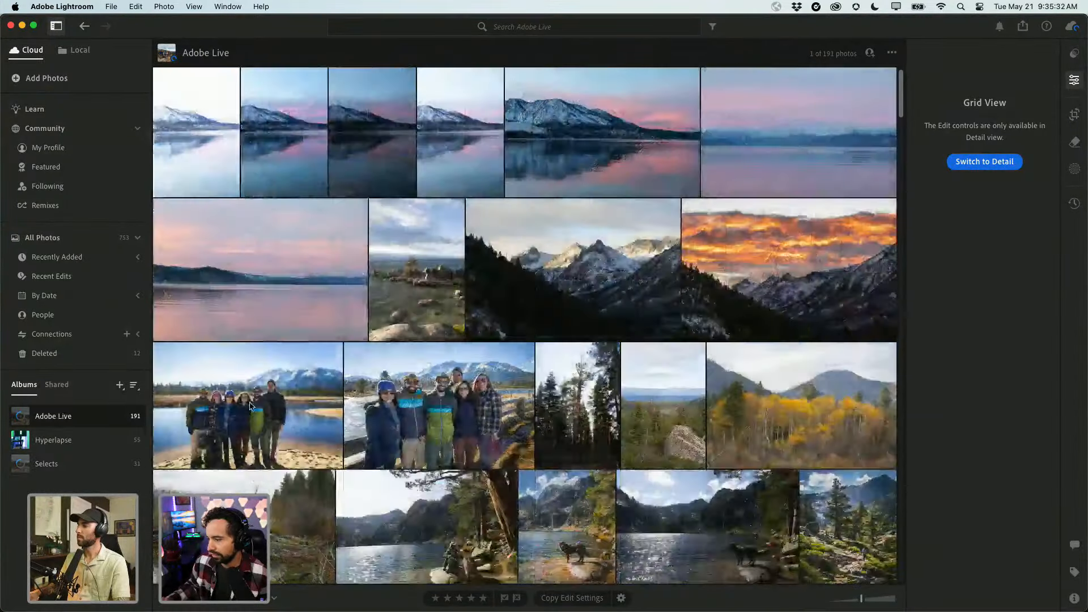
pyautogui.scroll(-5, 406, 414)
pyautogui.scroll(-15, 405, 414)
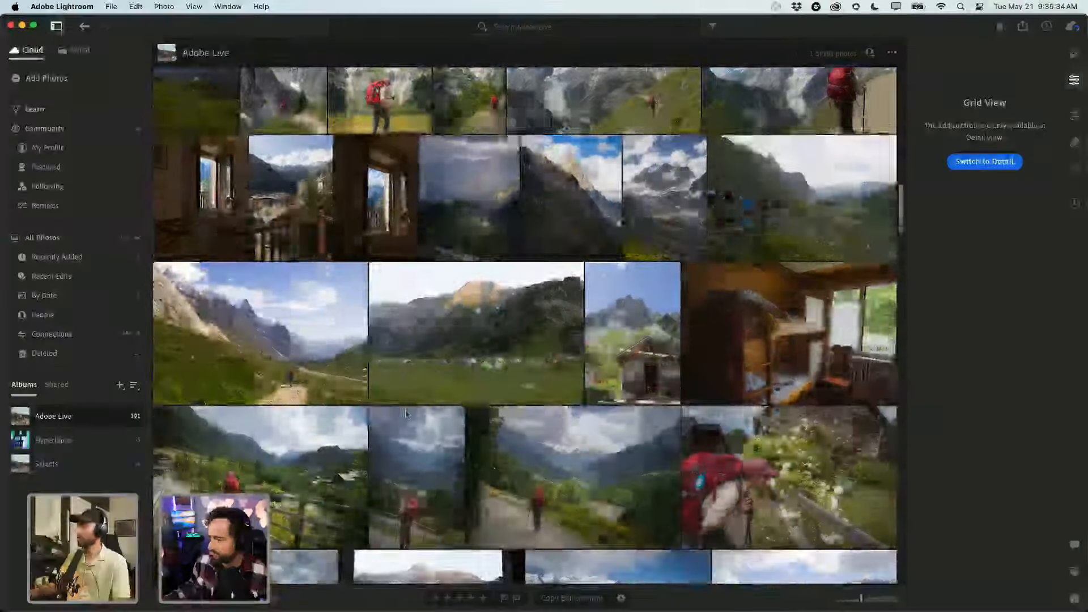
pyautogui.scroll(-15, 406, 414)
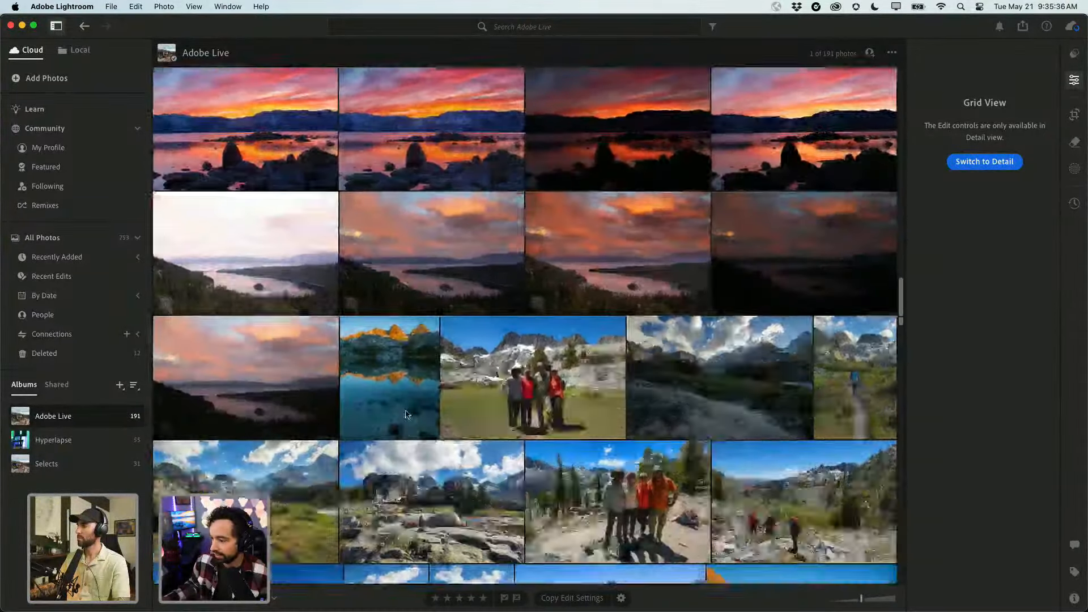
pyautogui.scroll(-15, 405, 414)
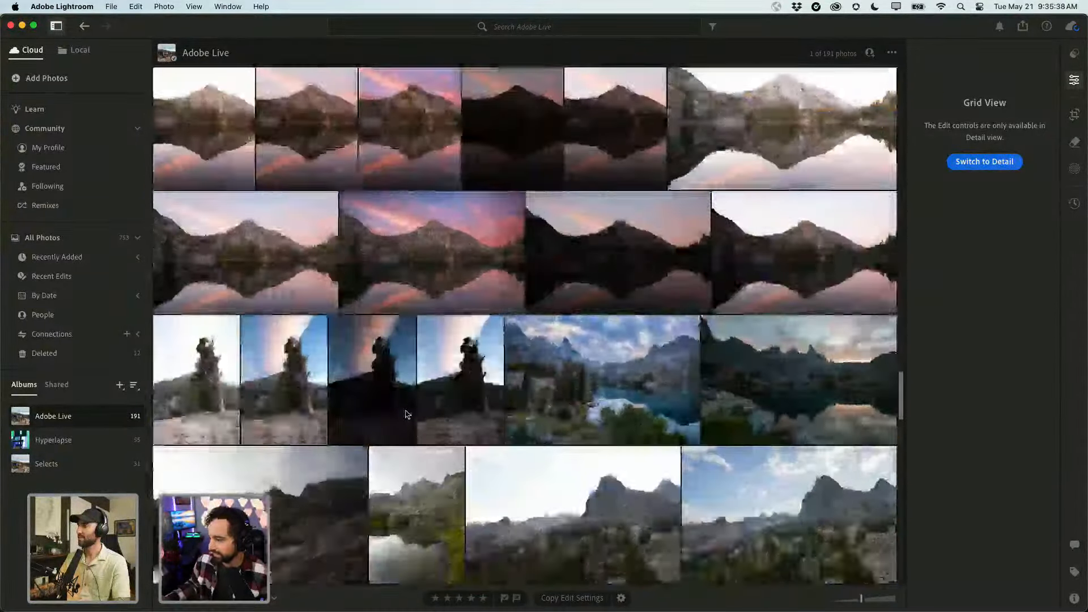
pyautogui.scroll(-5, 405, 414)
pyautogui.scroll(4, 406, 414)
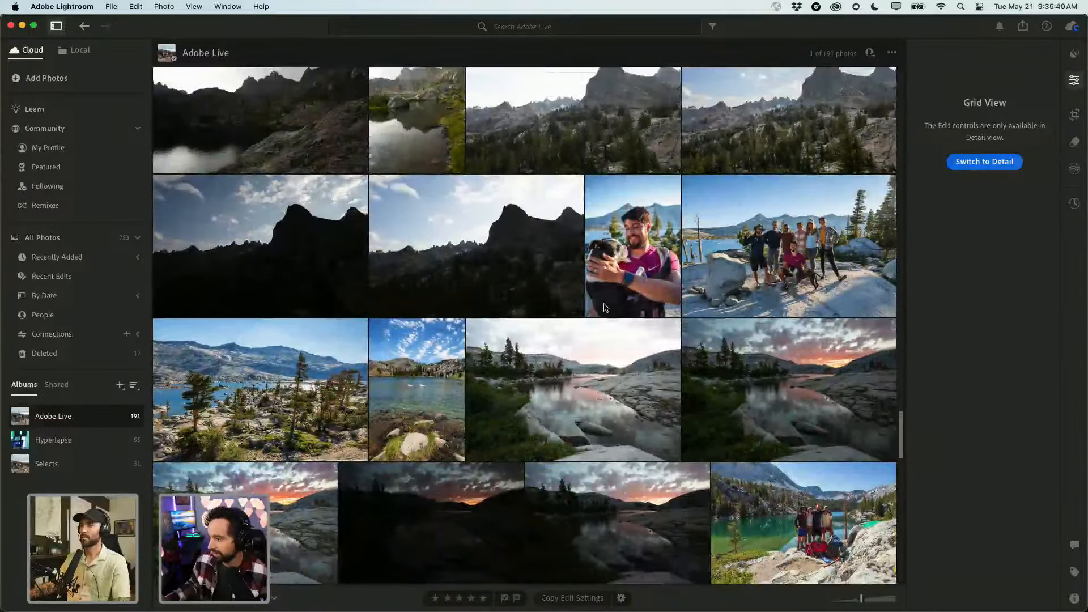
pyautogui.doubleClick(633, 255)
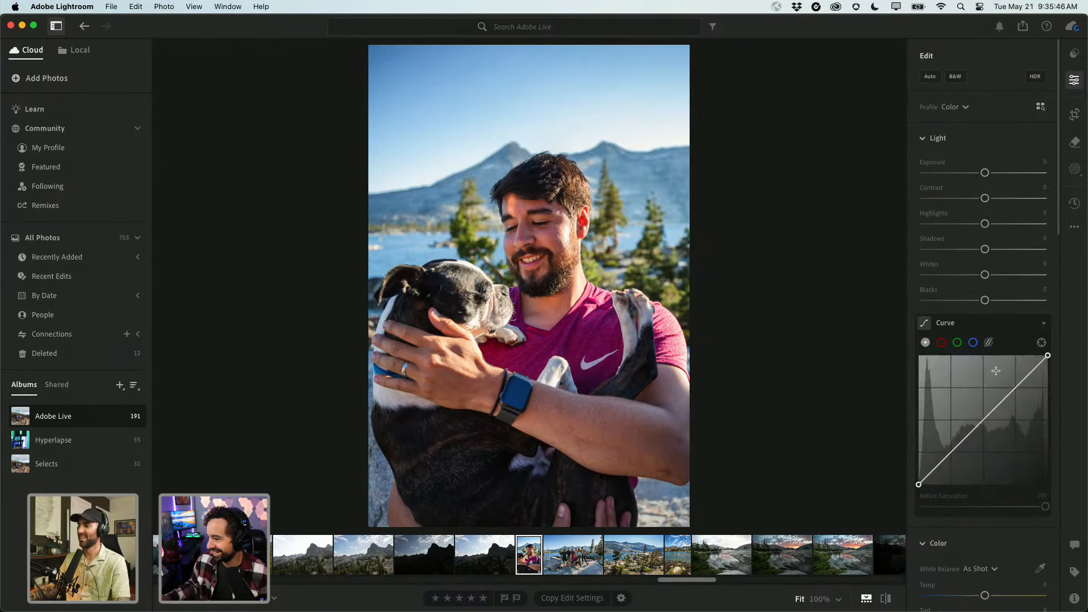
# Check the portrait's Info details, then return to Edit and scroll to Lens Blur.
pyautogui.press('i')
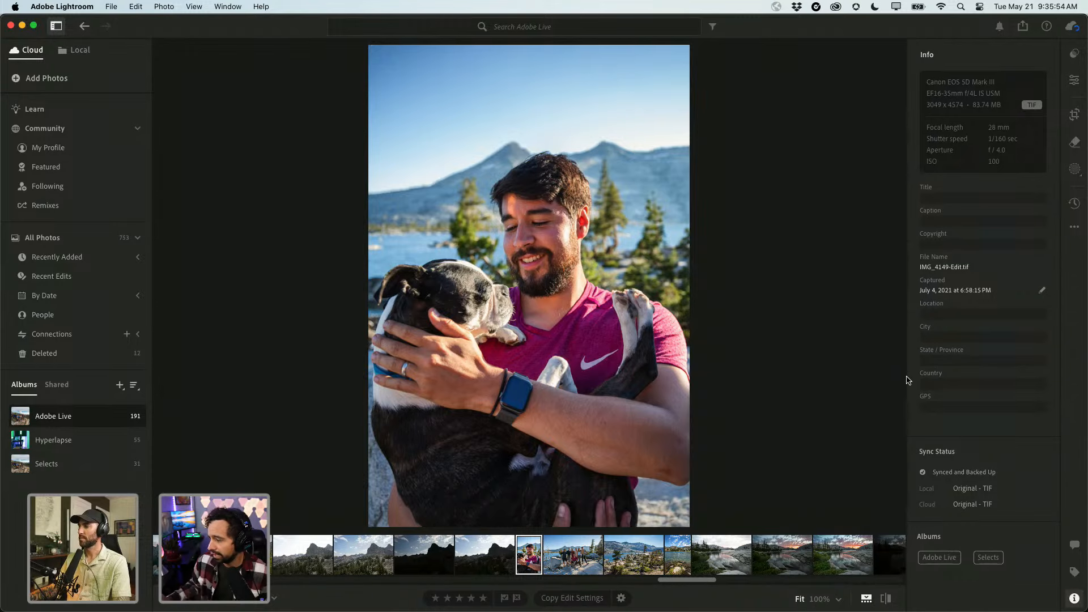
pyautogui.press('e')
pyautogui.scroll(-10, 956, 477)
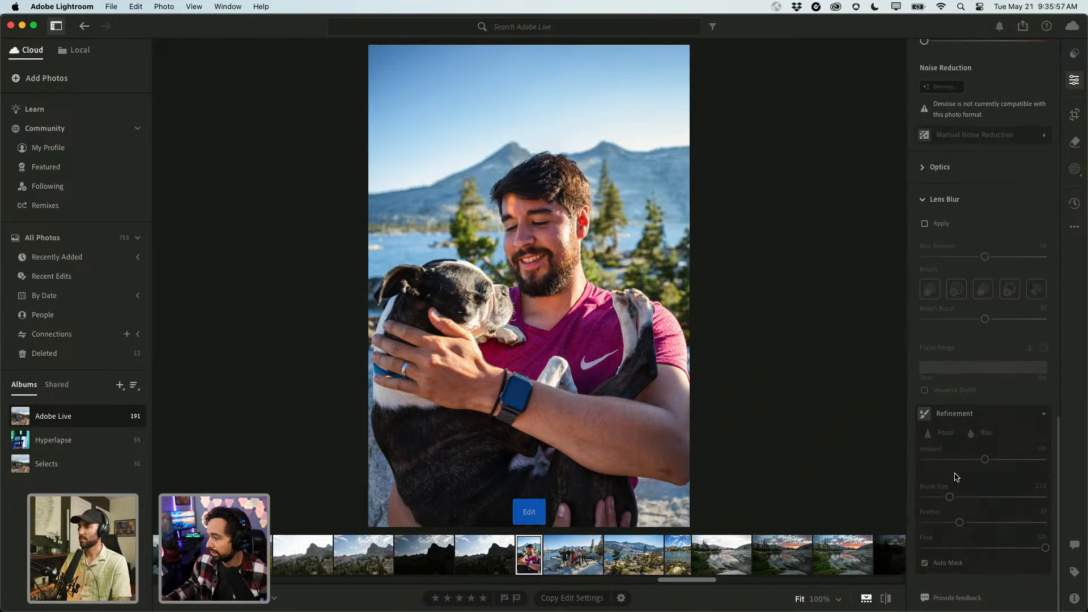
# Apply Lens Blur at Blur Amount 69 to the portrait, inspecting the hair edge at 100% zoom.
pyautogui.click(924, 225)
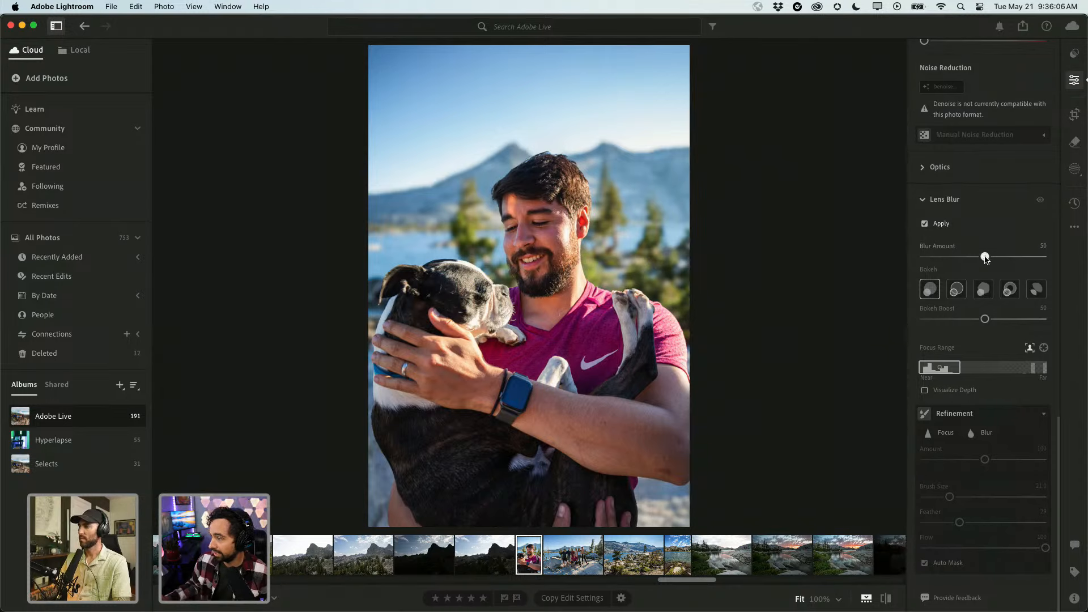
pyautogui.moveTo(984, 258); pyautogui.dragTo(1009, 261)
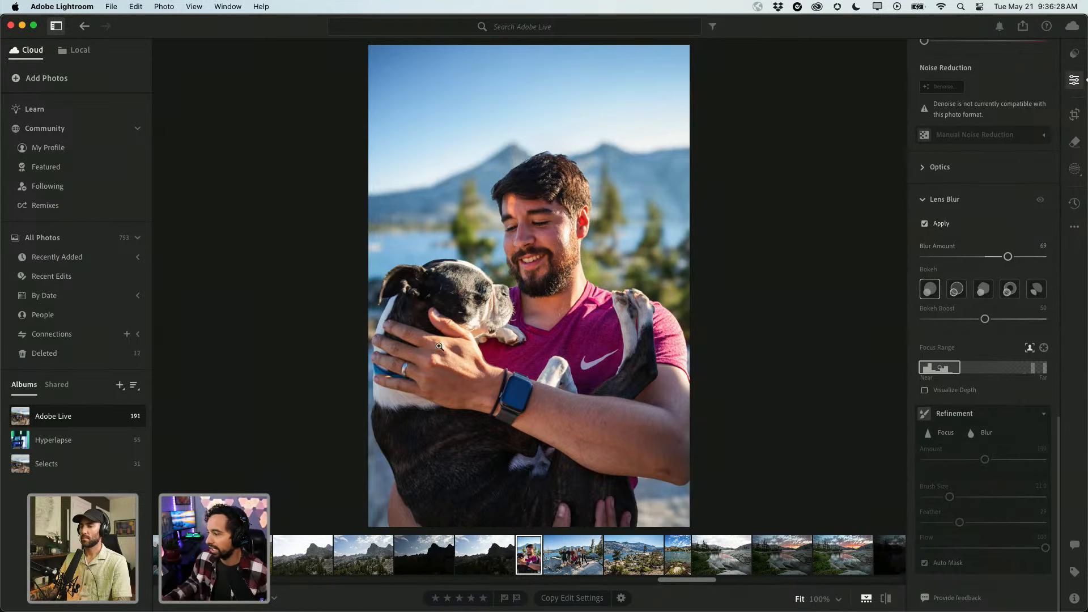
pyautogui.click(508, 366)
pyautogui.click(677, 156)
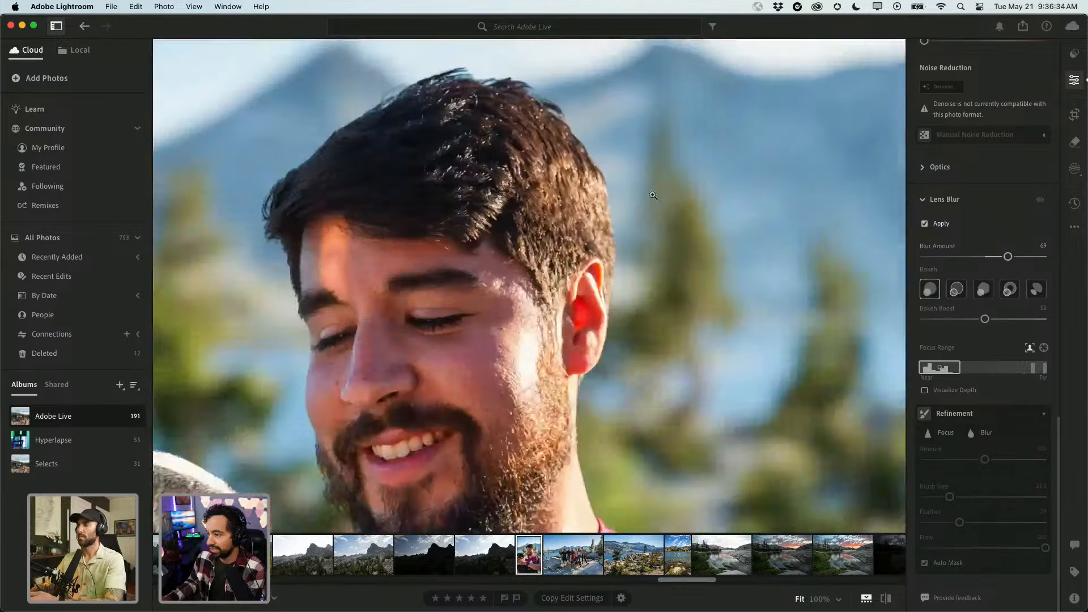
pyautogui.click(546, 189)
pyautogui.click(545, 189)
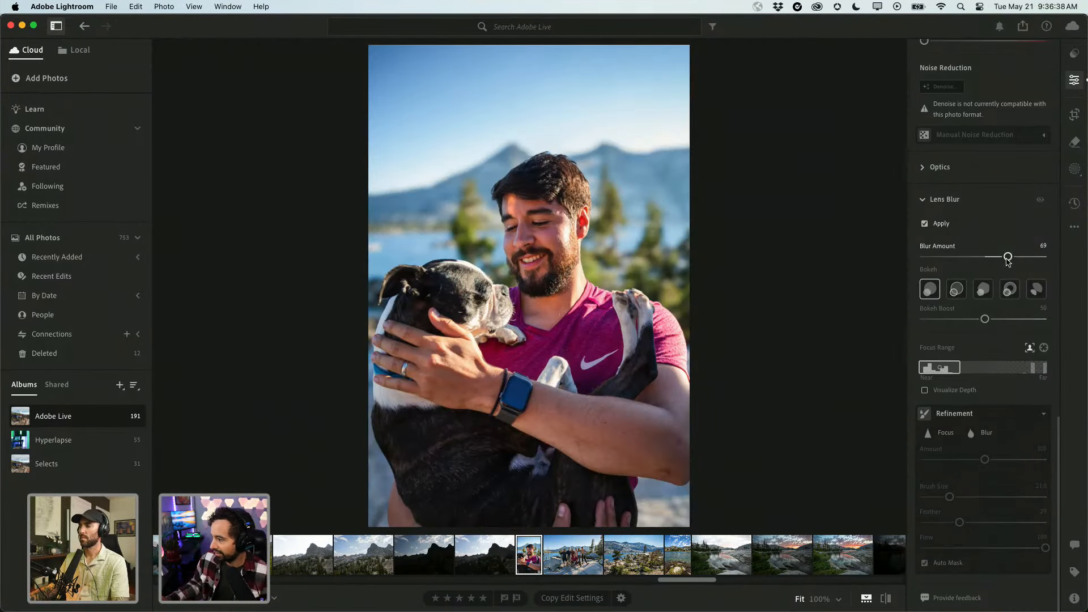
# Ease the portrait's Lens Blur amount to 44, keeping focus on the man and dog.
pyautogui.moveTo(1008, 257); pyautogui.dragTo(1001, 257)
pyautogui.moveTo(943, 369); pyautogui.dragTo(1041, 369)
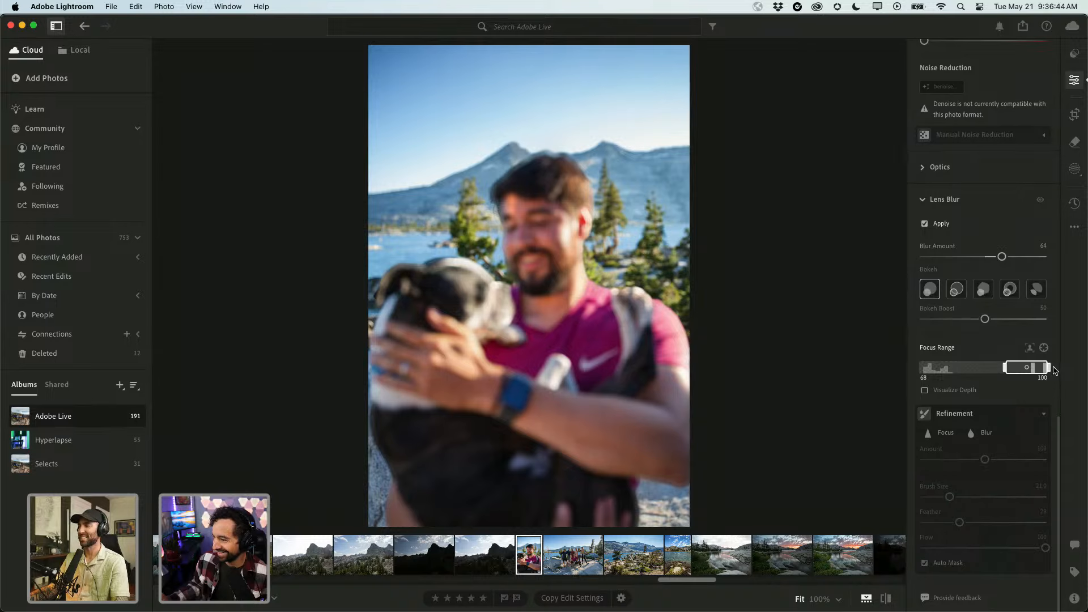
pyautogui.moveTo(1040, 368); pyautogui.dragTo(934, 372)
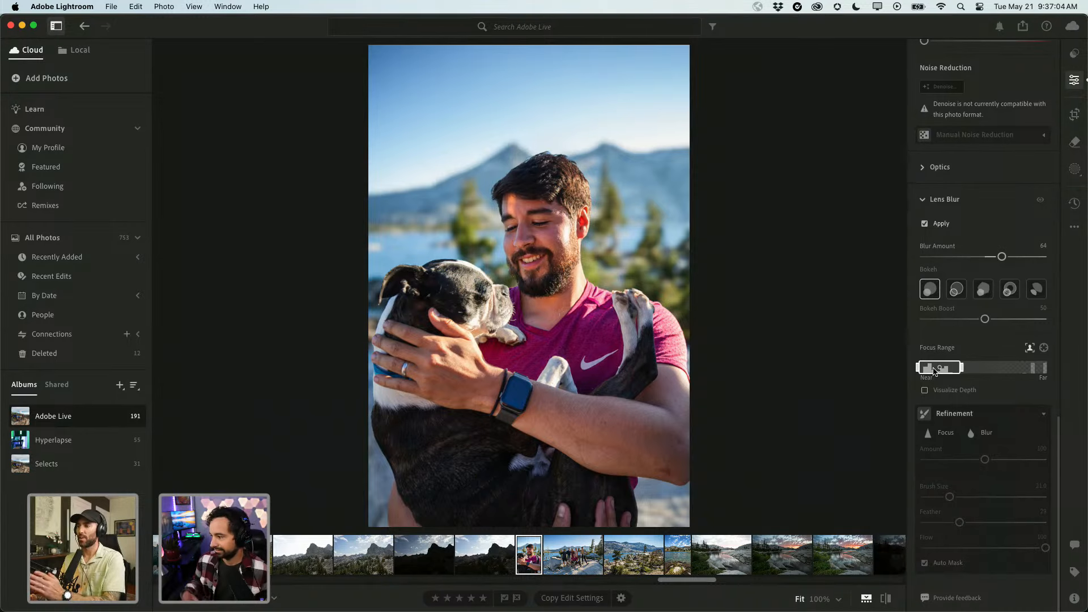
pyautogui.moveTo(1001, 256); pyautogui.dragTo(933, 265)
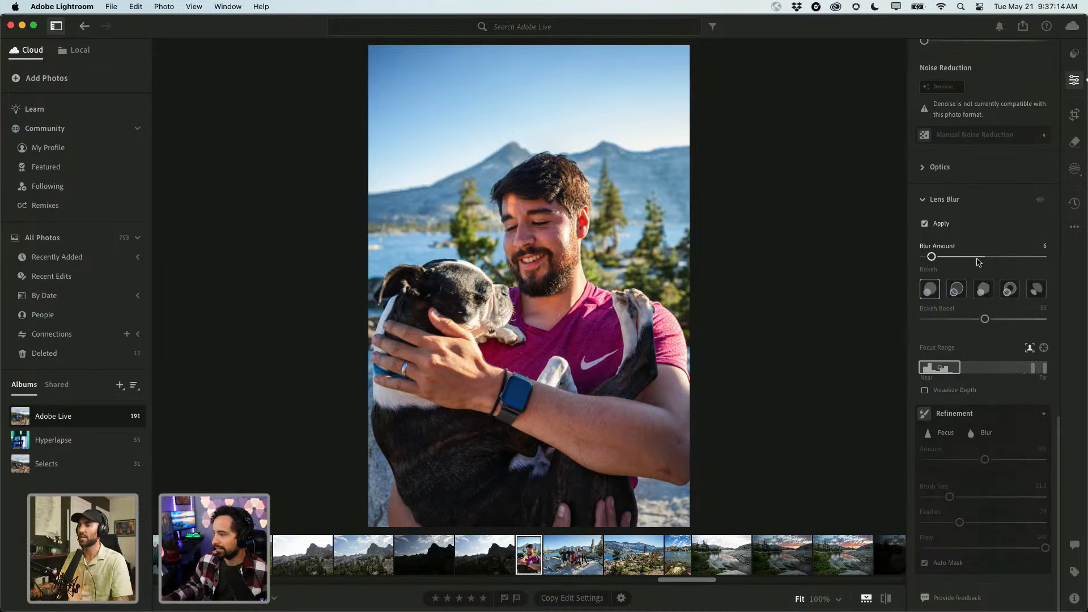
pyautogui.moveTo(932, 256); pyautogui.dragTo(978, 258)
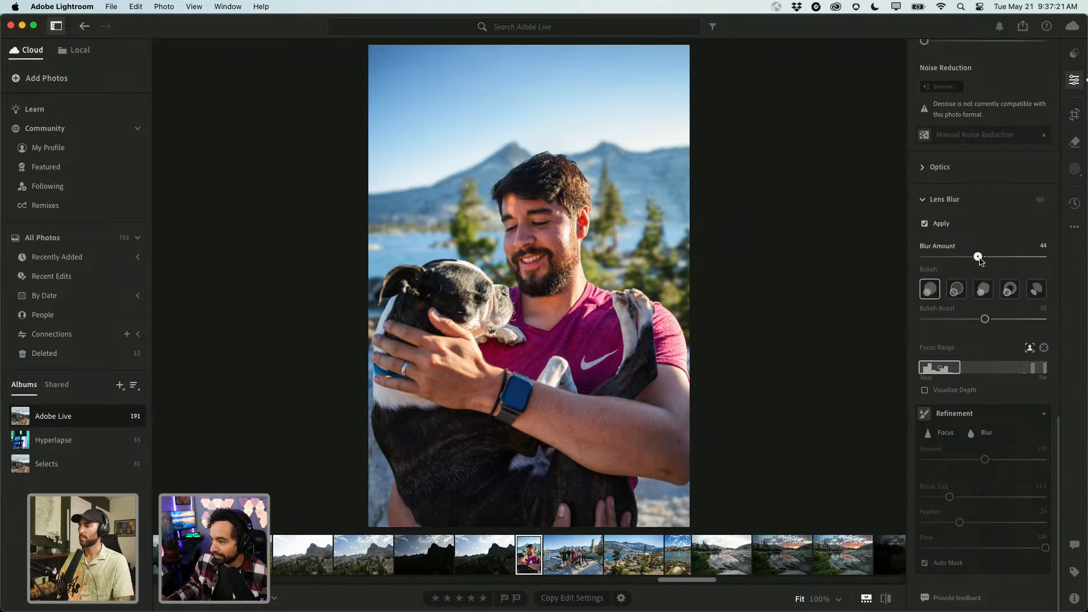
# Compare the second, third and fourth bokeh shapes on the portrait's background blur.
pyautogui.click(958, 293)
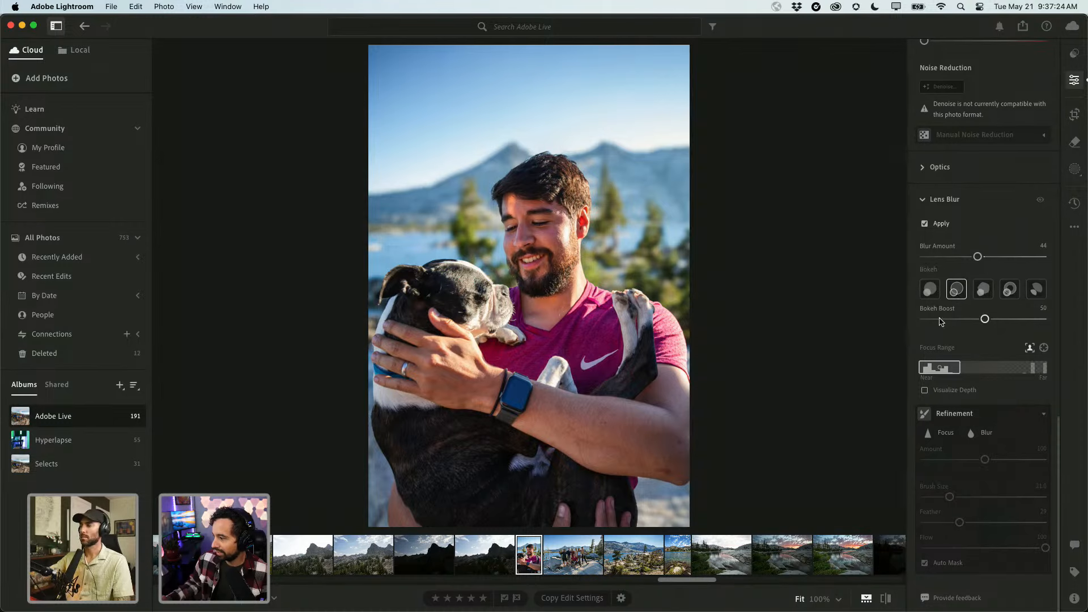
pyautogui.click(984, 291)
pyautogui.click(1009, 292)
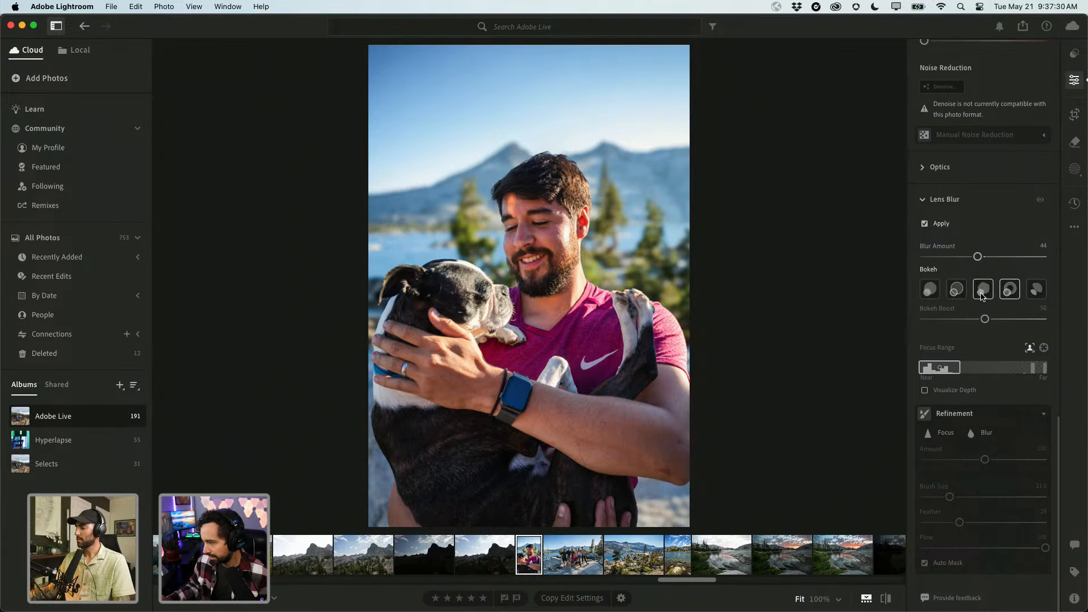
pyautogui.click(983, 292)
pyautogui.click(951, 292)
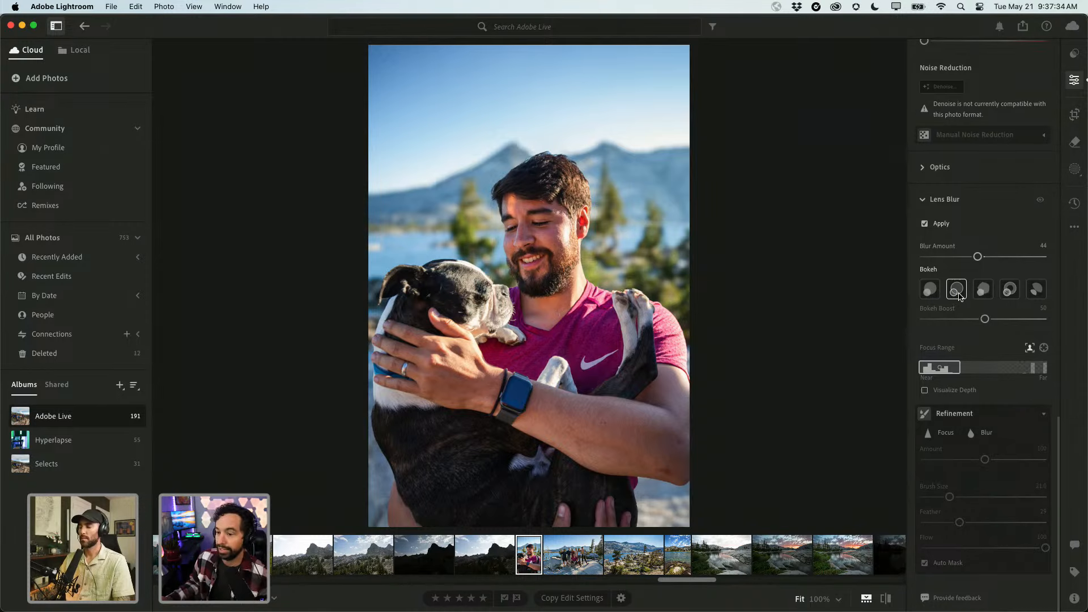
pyautogui.click(983, 290)
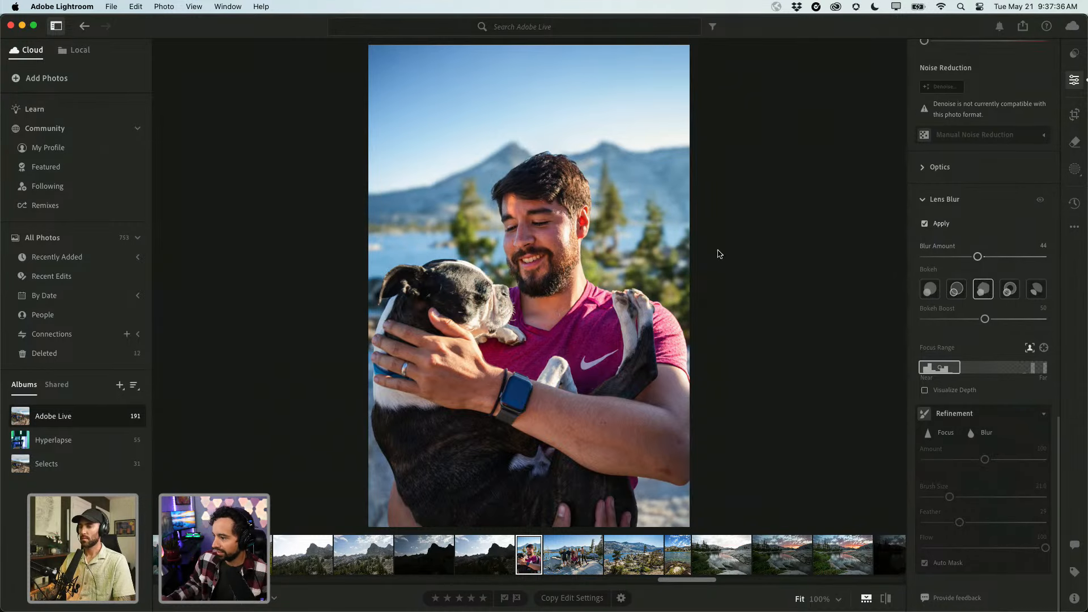
pyautogui.click(1009, 295)
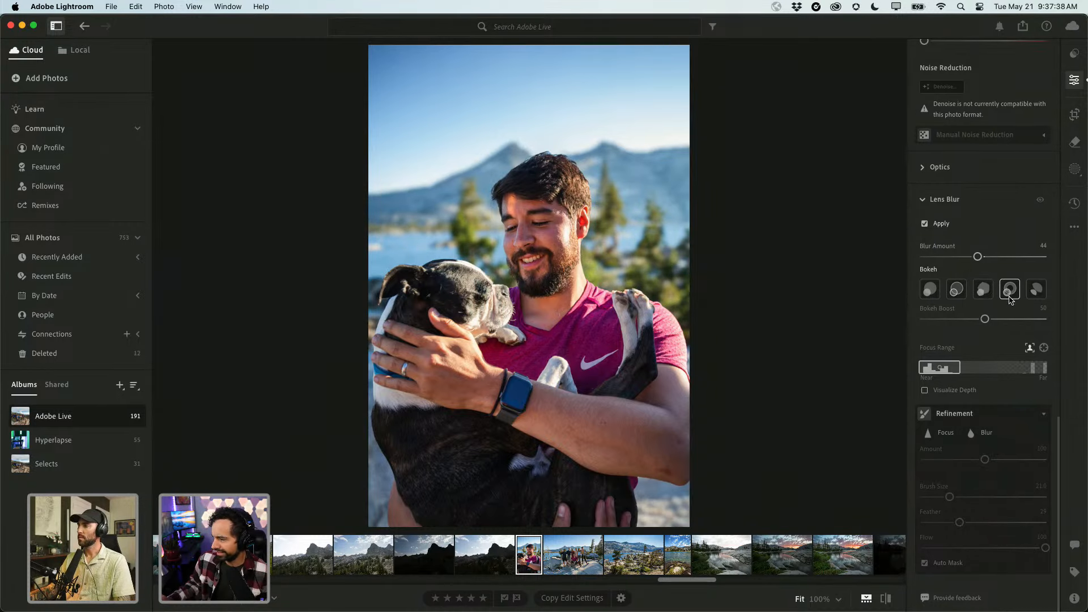
pyautogui.click(982, 290)
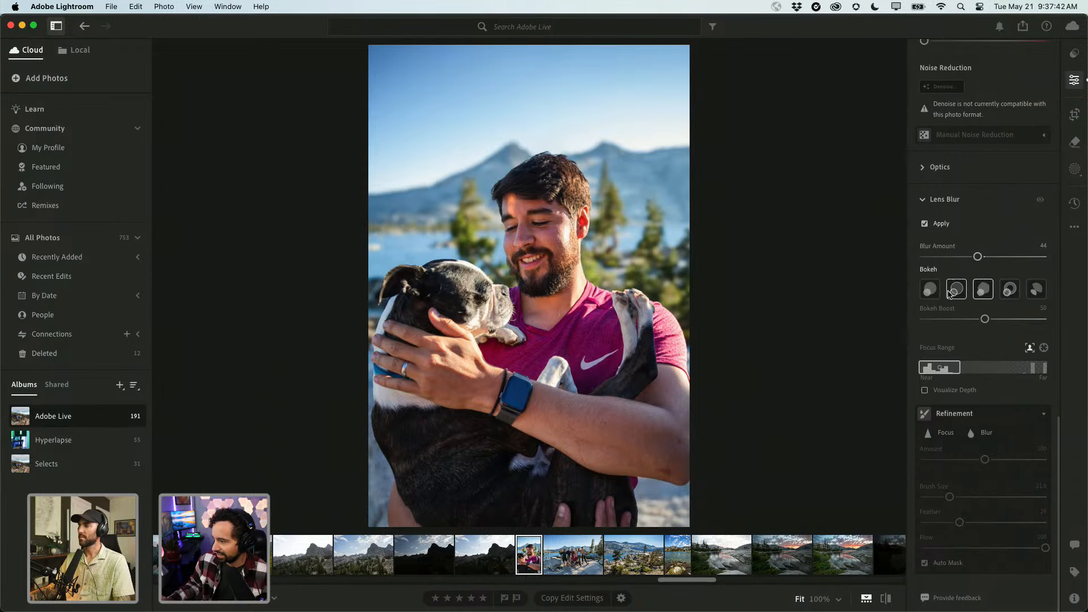
# Settle on the fourth bokeh shape and leave the portrait for the album grid.
pyautogui.click(929, 290)
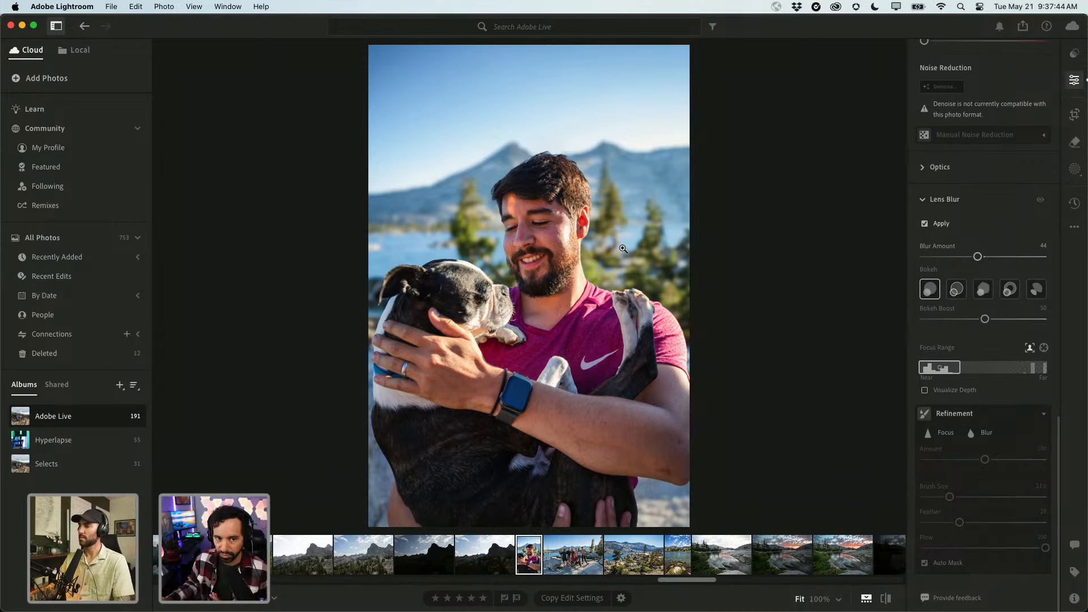
pyautogui.click(956, 289)
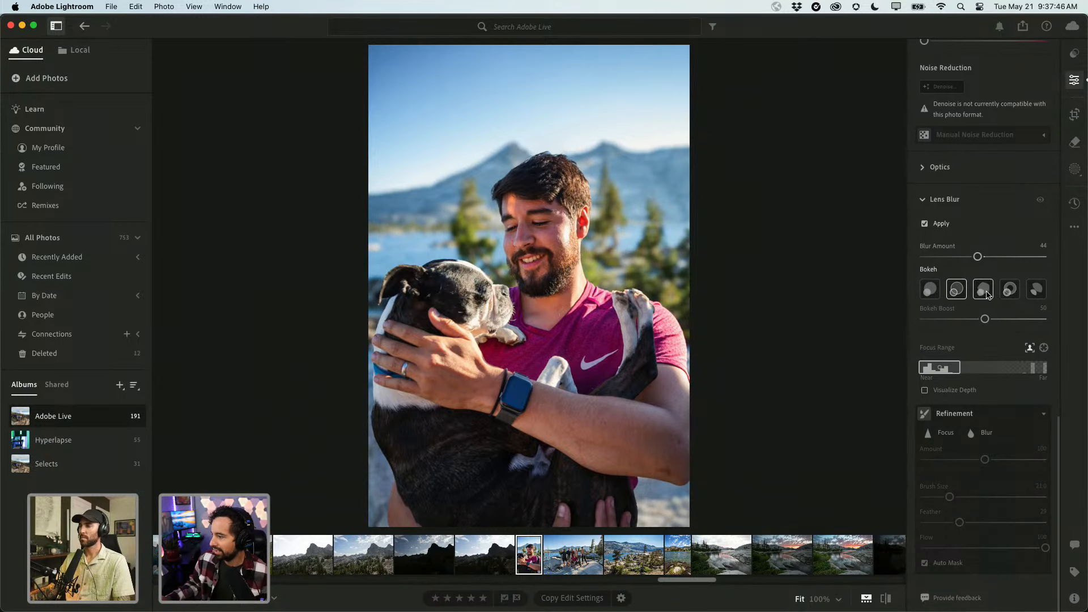
pyautogui.click(985, 290)
pyautogui.click(1009, 289)
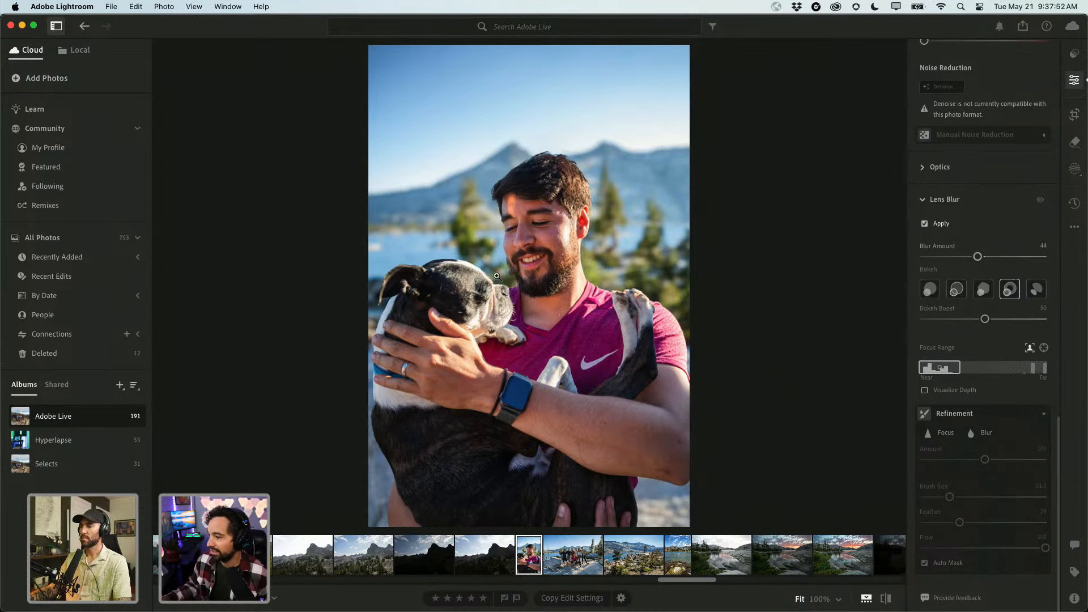
pyautogui.press('Left')
pyautogui.press('Left')
pyautogui.press('Left')
pyautogui.press('Left')
pyautogui.press('Left')
pyautogui.press('Left')
# Scroll to the end of the Adobe Live grid and open the ridge group photo in Detail view.
pyautogui.press('g')
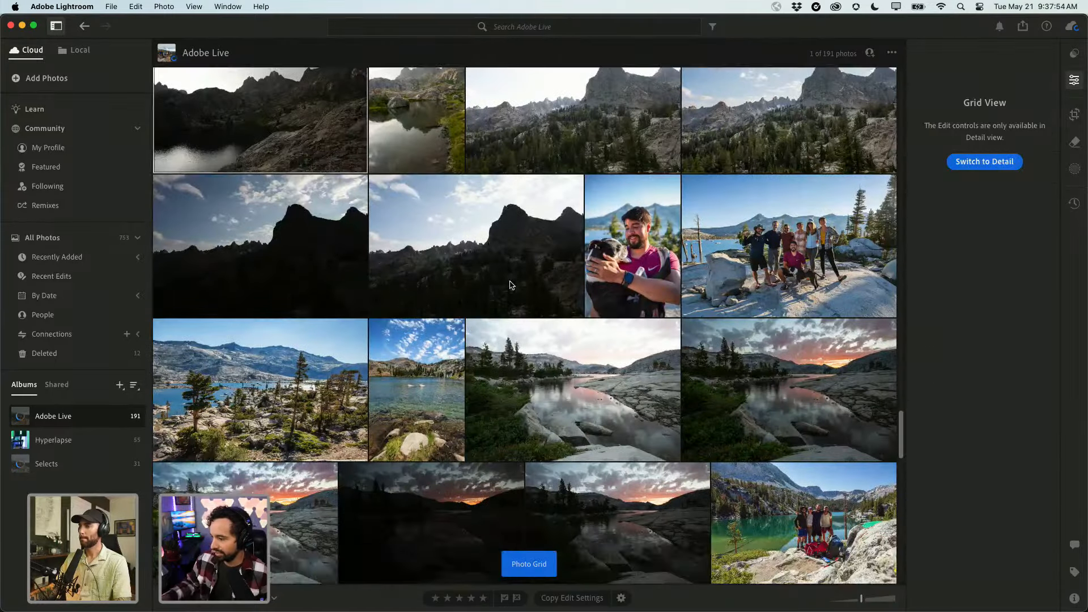
pyautogui.scroll(-15, 475, 302)
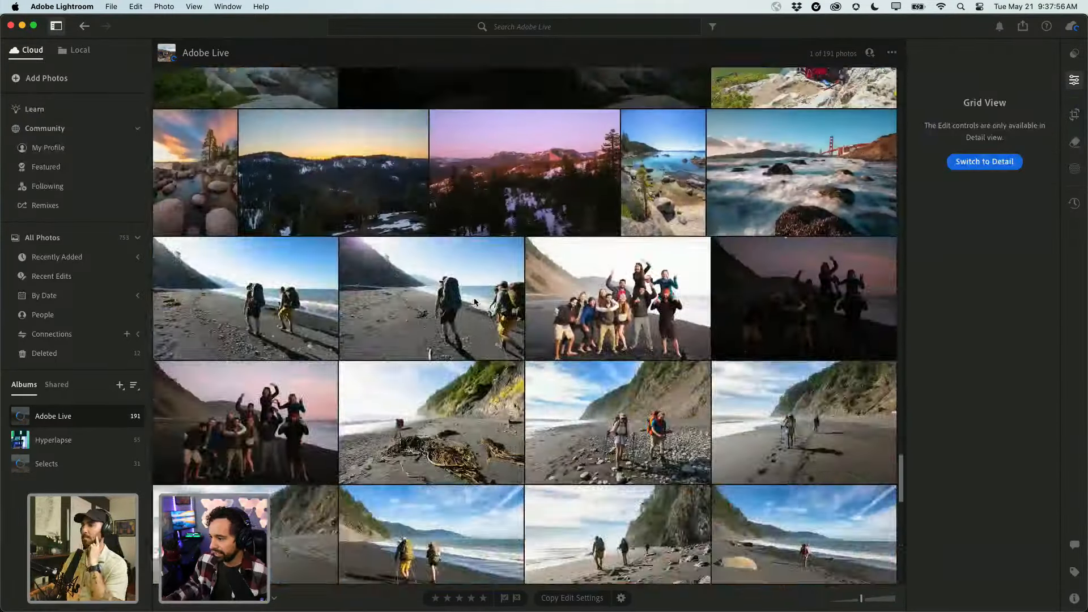
pyautogui.scroll(-2, 475, 302)
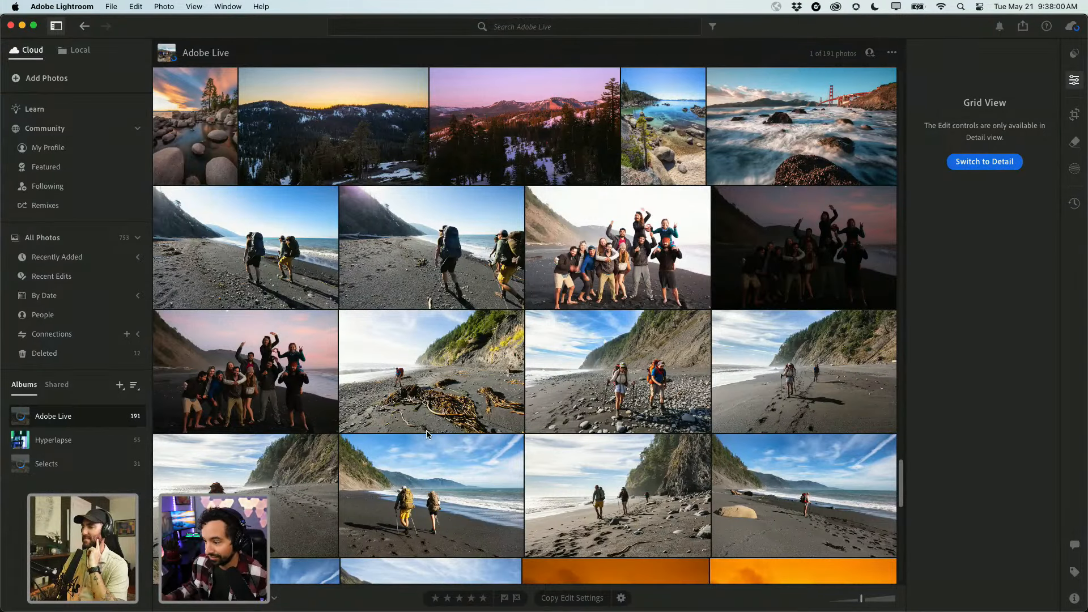
pyautogui.scroll(-3, 428, 435)
pyautogui.scroll(-5, 427, 435)
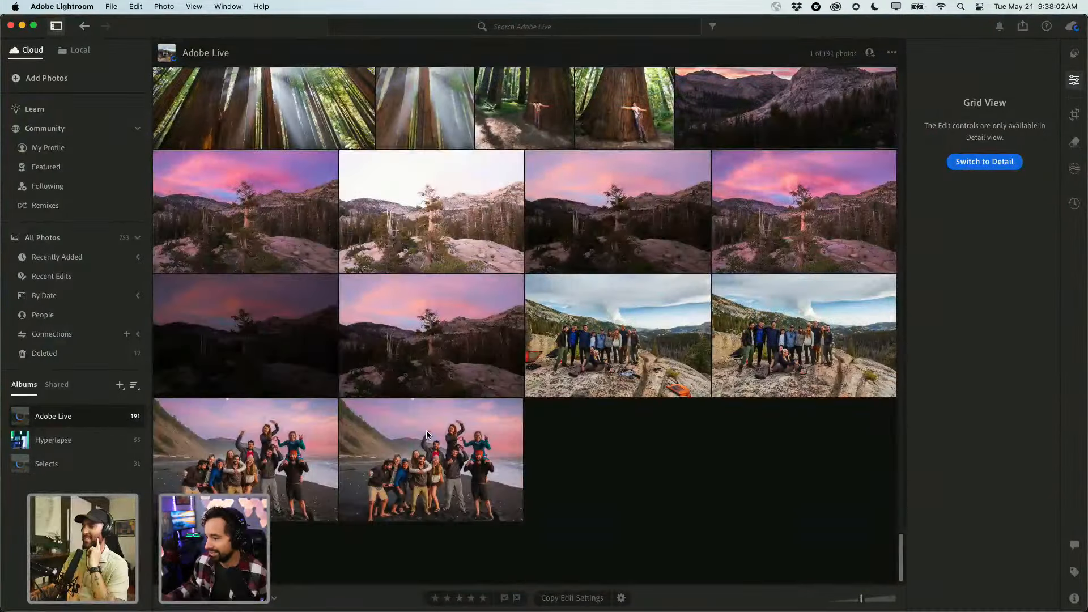
pyautogui.click(648, 356)
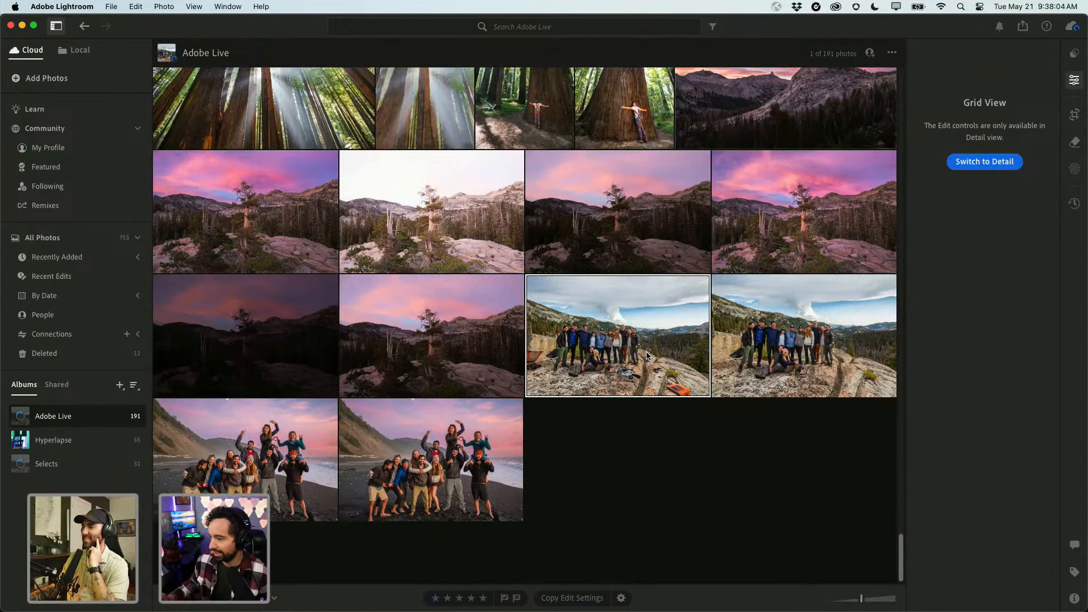
pyautogui.doubleClick(648, 356)
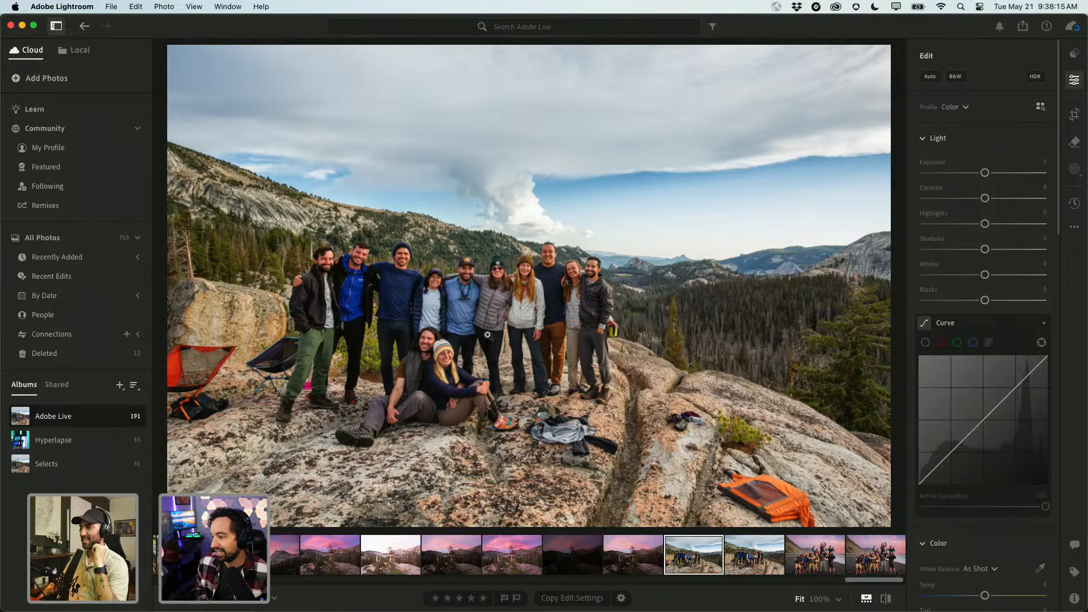
# Zoom in to inspect the orange bag on the rock at the lower right.
pyautogui.click(448, 286)
pyautogui.click(414, 281)
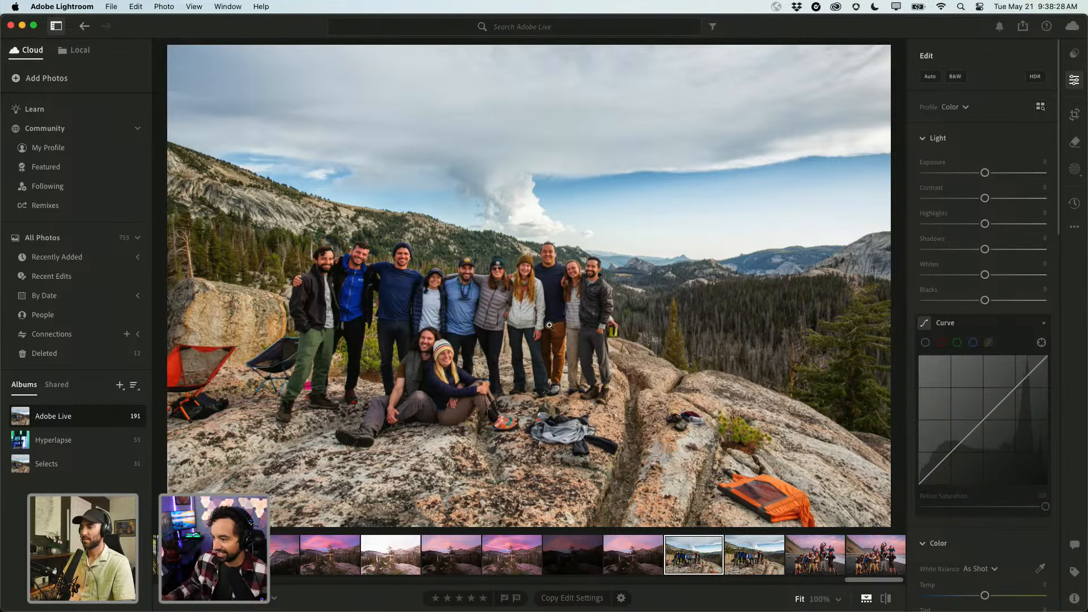
pyautogui.click(765, 492)
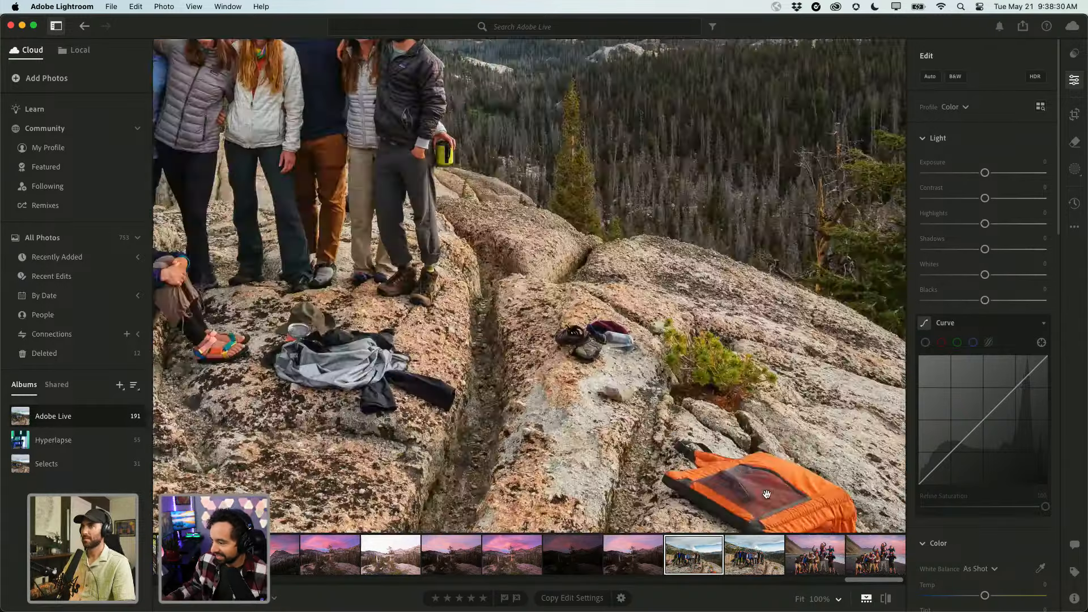
pyautogui.moveTo(726, 486); pyautogui.dragTo(639, 342)
pyautogui.click(639, 342)
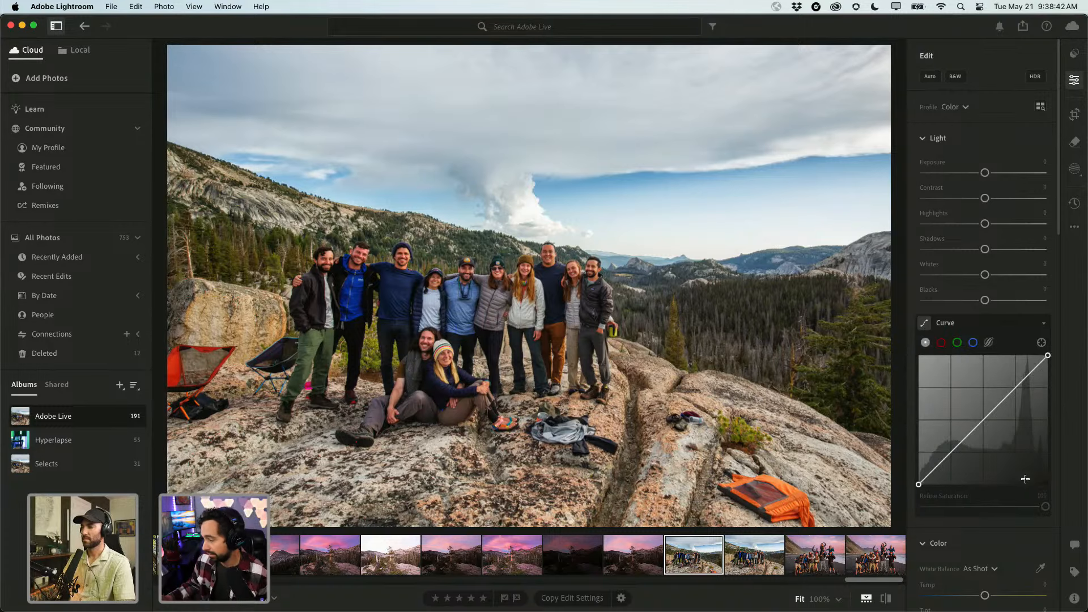
pyautogui.scroll(-10, 983, 519)
pyautogui.scroll(10, 984, 519)
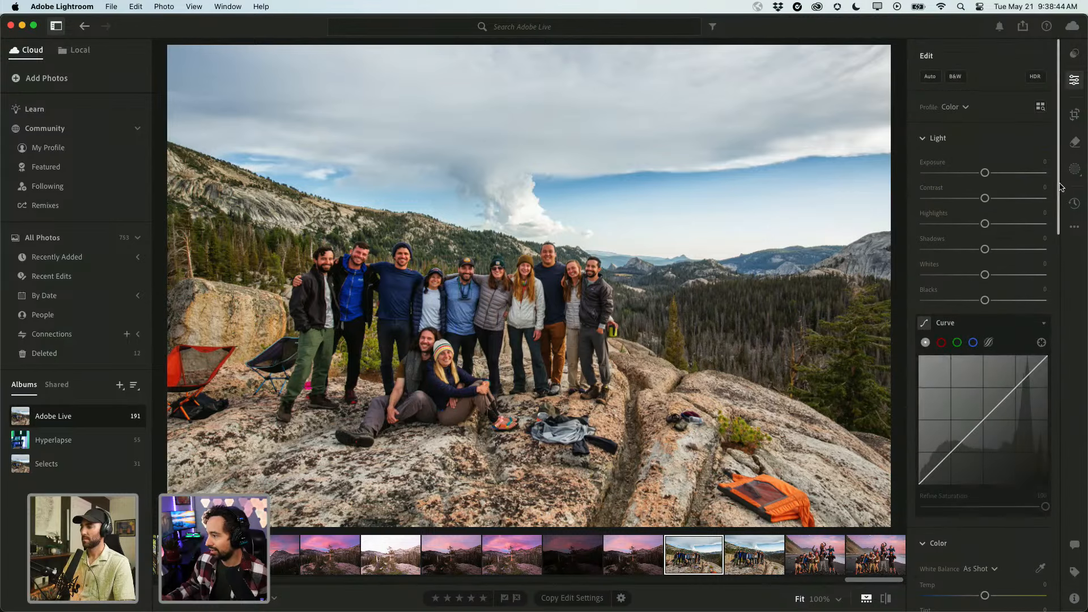
# Erase the orange bag with Generative AI Remove at brush size 24.
pyautogui.click(1074, 147)
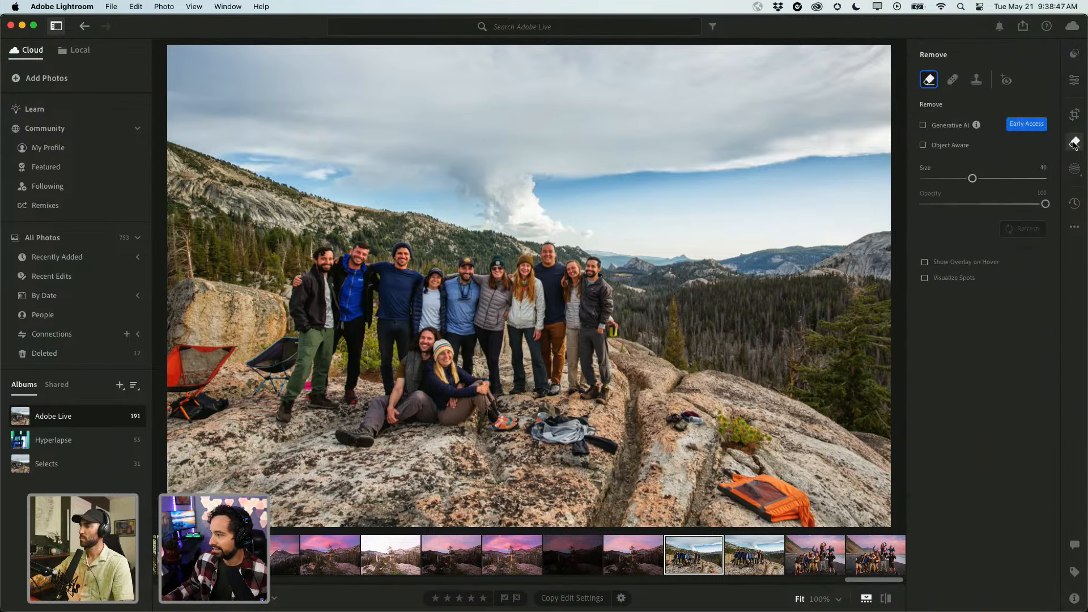
pyautogui.click(945, 129)
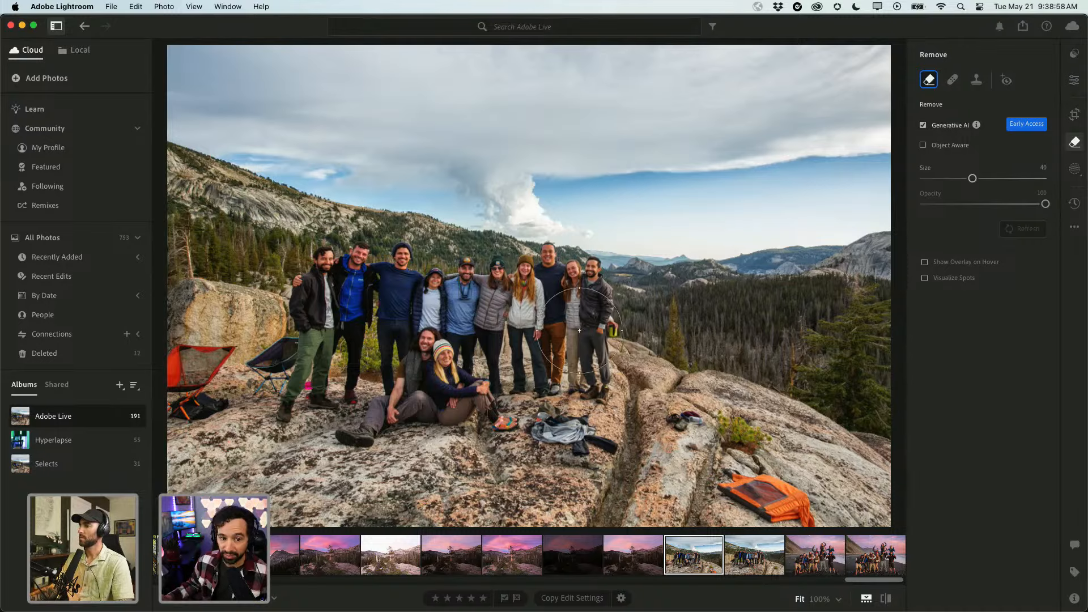
pyautogui.press('[')
pyautogui.press('[')
pyautogui.press('[')
pyautogui.press('[')
pyautogui.press('[')
pyautogui.press('[')
pyautogui.press('[')
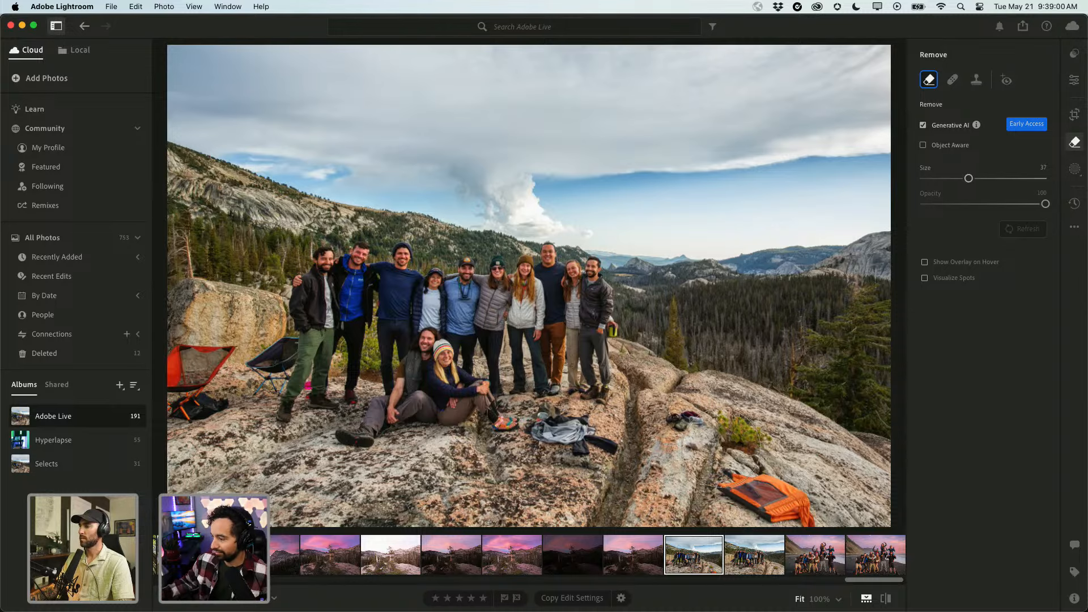
pyautogui.press('[')
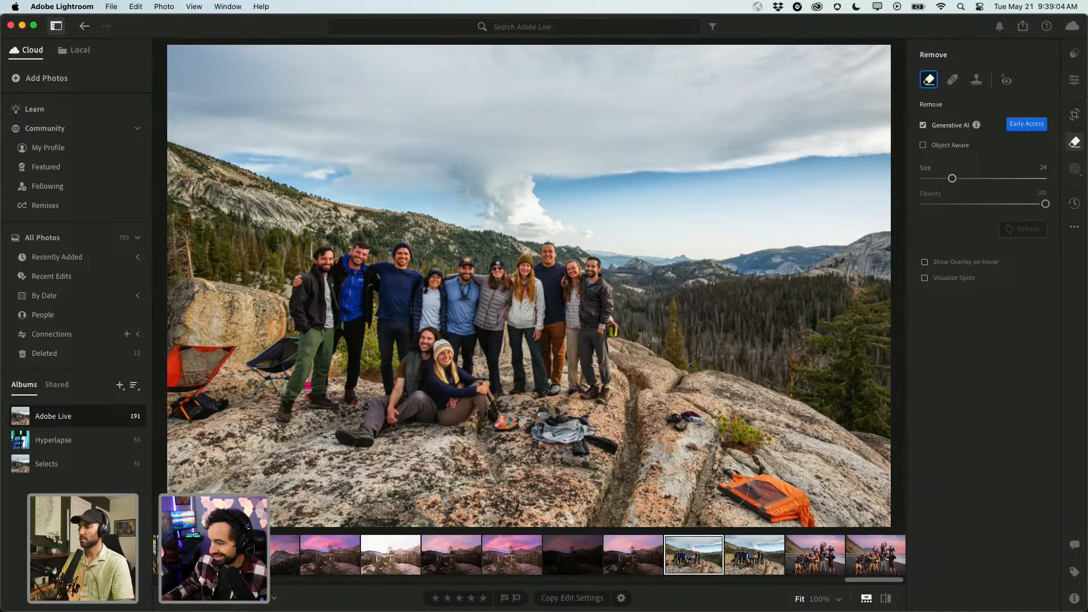
pyautogui.moveTo(723, 485)
pyautogui.mouseDown()
pyautogui.moveTo(751, 484)
pyautogui.moveTo(807, 510)
pyautogui.moveTo(767, 509)
pyautogui.mouseUp()
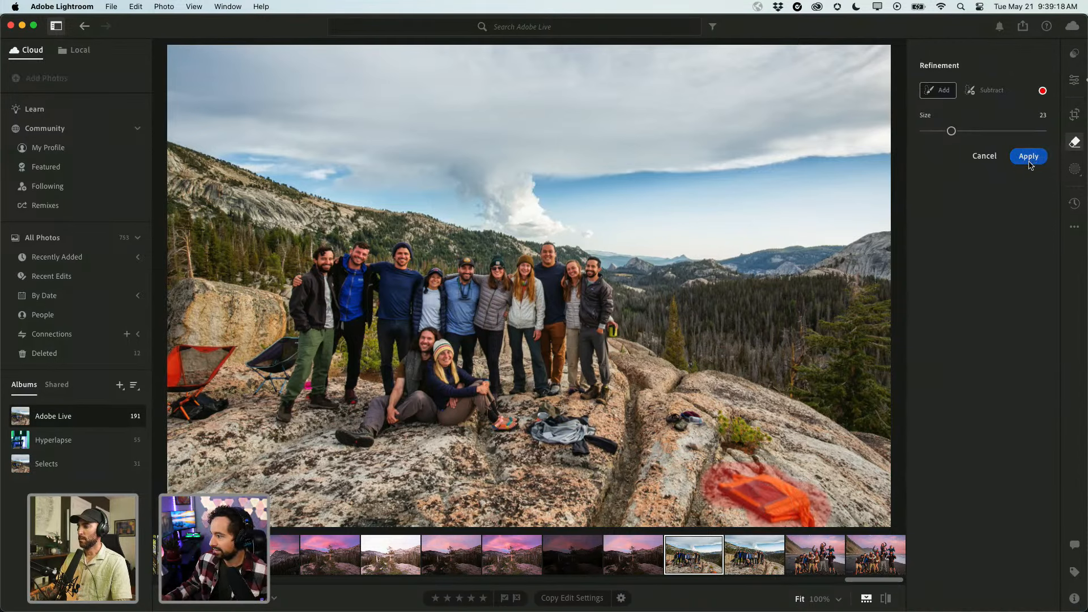
pyautogui.click(1029, 163)
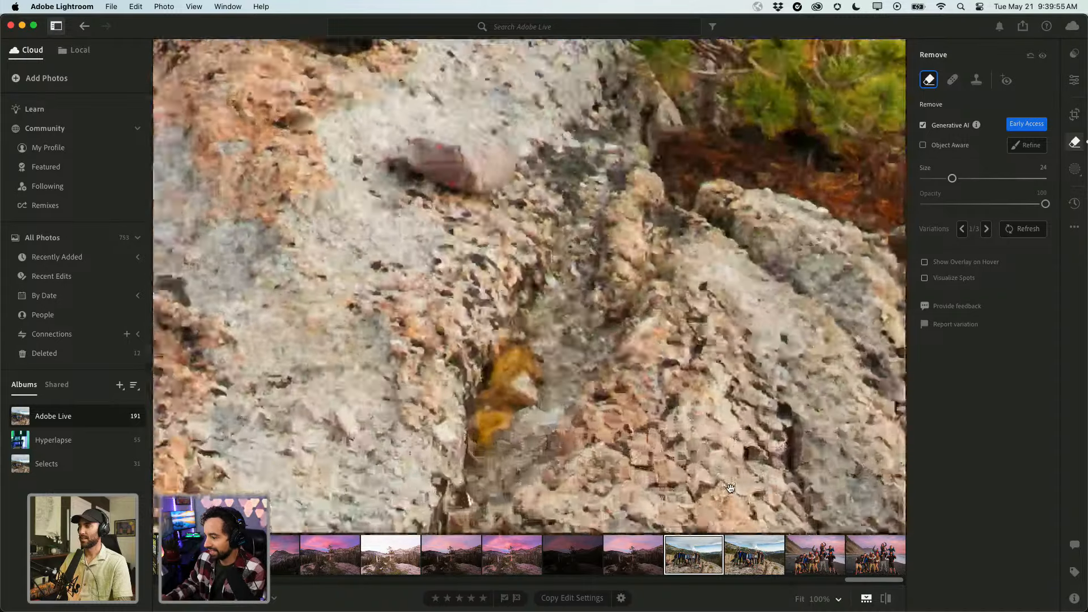
pyautogui.press('z')
pyautogui.moveTo(705, 443); pyautogui.dragTo(670, 369)
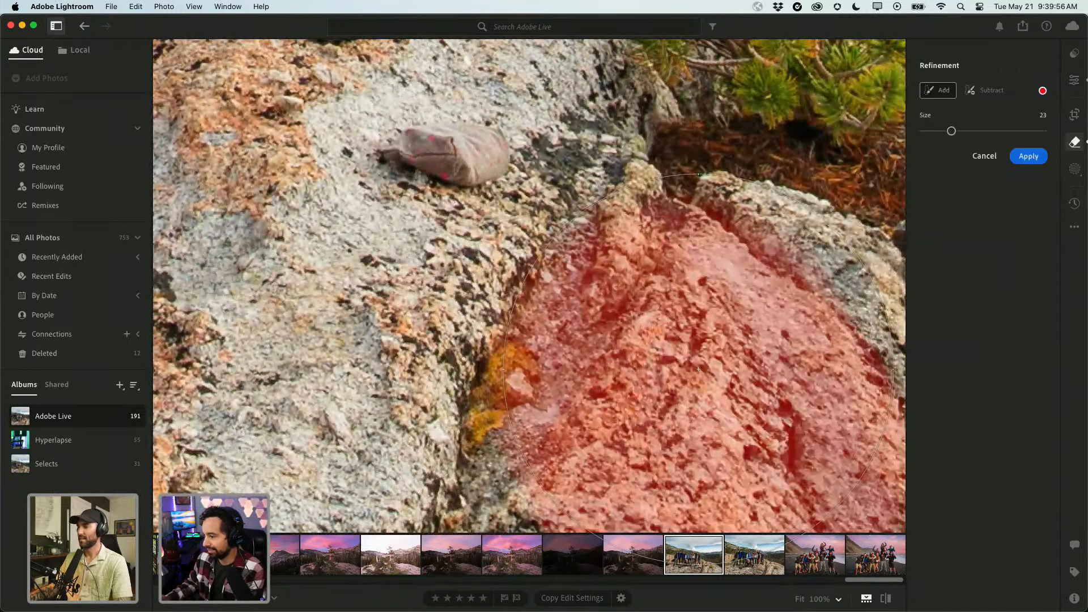
pyautogui.scroll(-5, 702, 336)
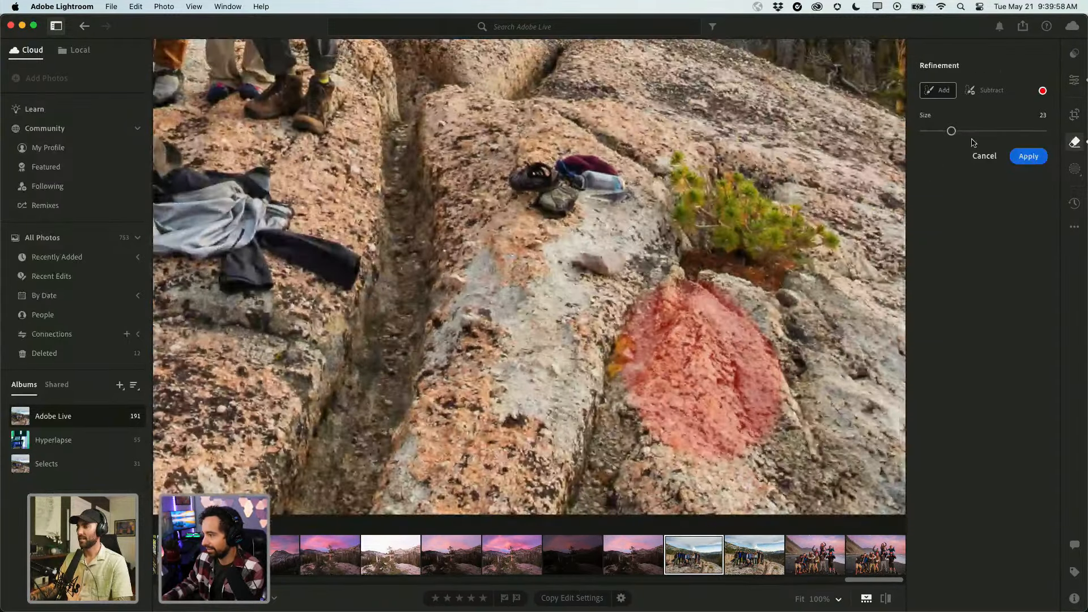
pyautogui.click(984, 156)
pyautogui.press('super+z')
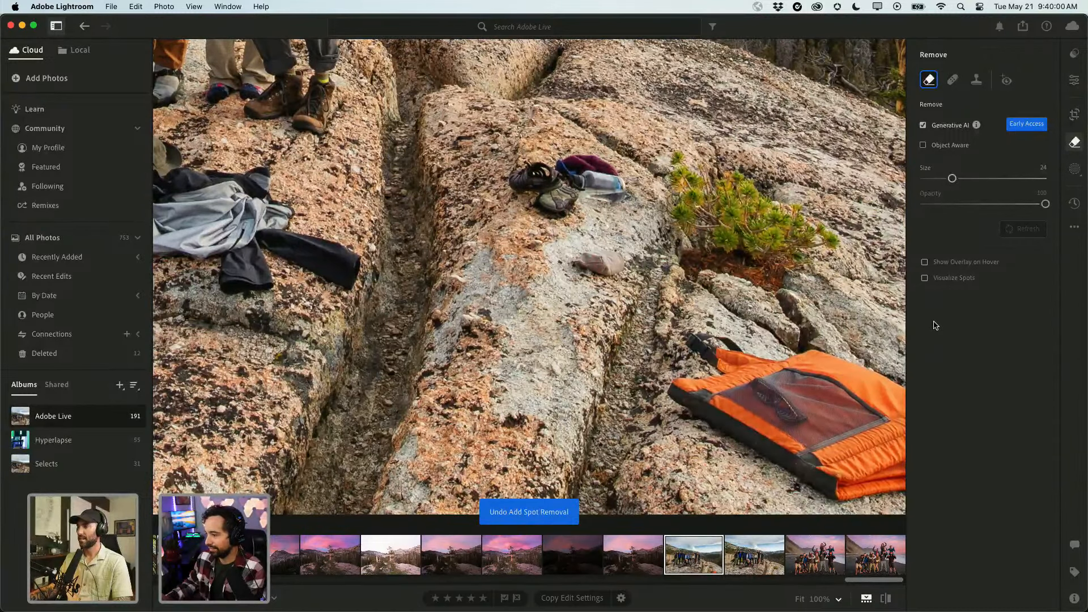
pyautogui.press('super+shift+z')
pyautogui.scroll(3, 475, 351)
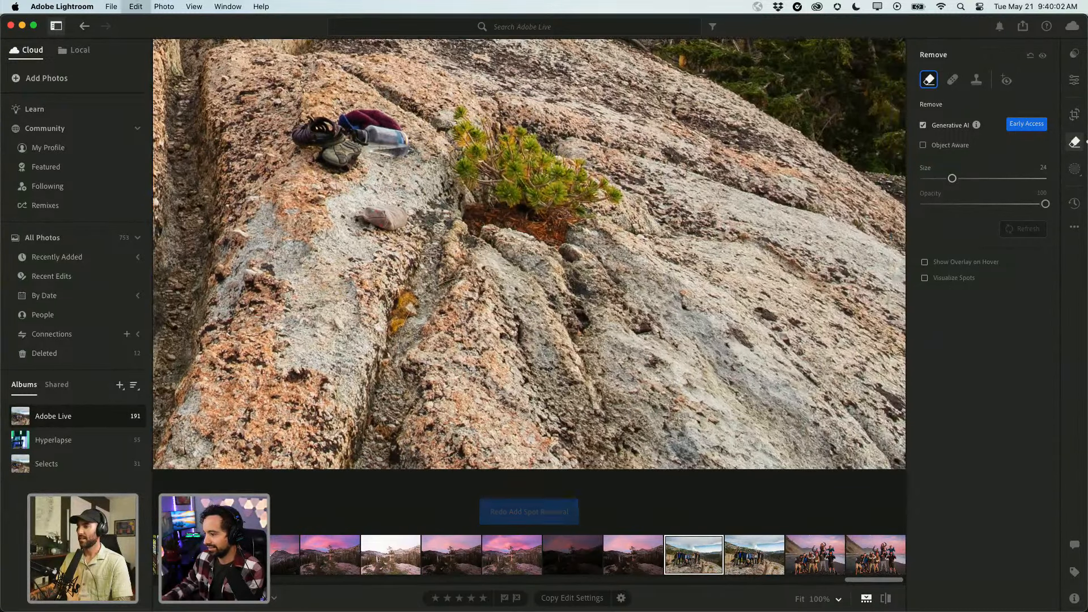
pyautogui.press('super+z')
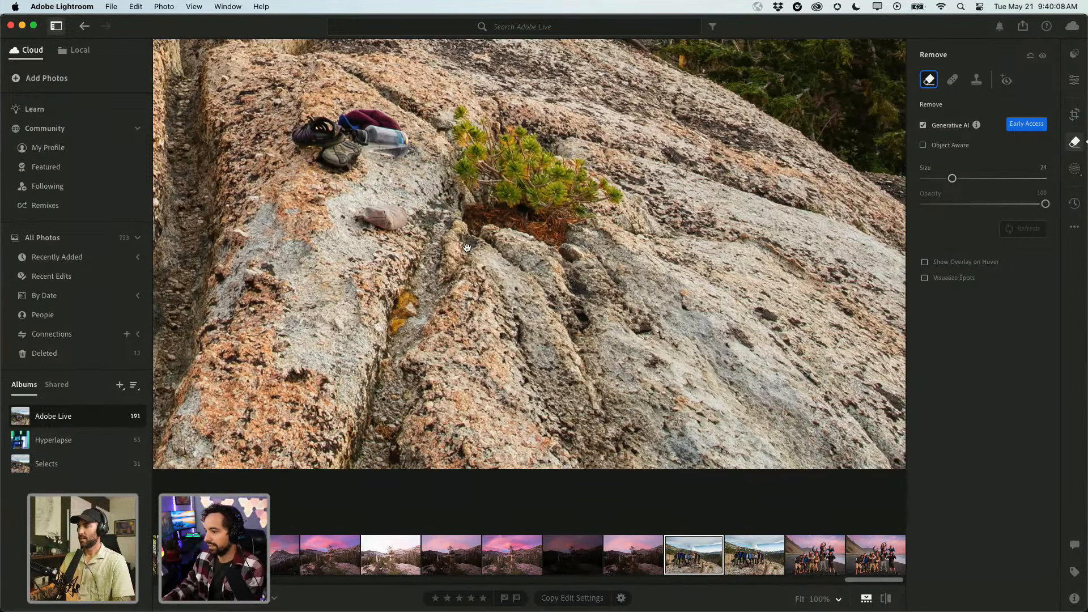
pyautogui.moveTo(467, 249); pyautogui.dragTo(794, 374)
pyautogui.moveTo(419, 344); pyautogui.dragTo(687, 354)
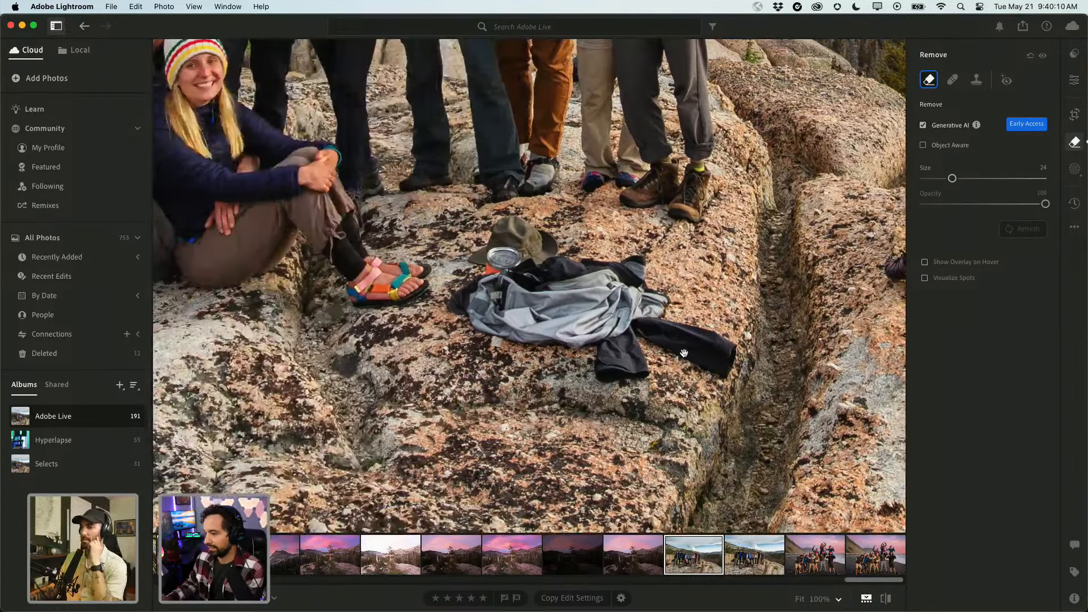
pyautogui.moveTo(490, 272)
pyautogui.mouseDown()
pyautogui.moveTo(660, 338)
pyautogui.moveTo(670, 362)
pyautogui.moveTo(558, 346)
pyautogui.mouseUp()
pyautogui.click(1033, 158)
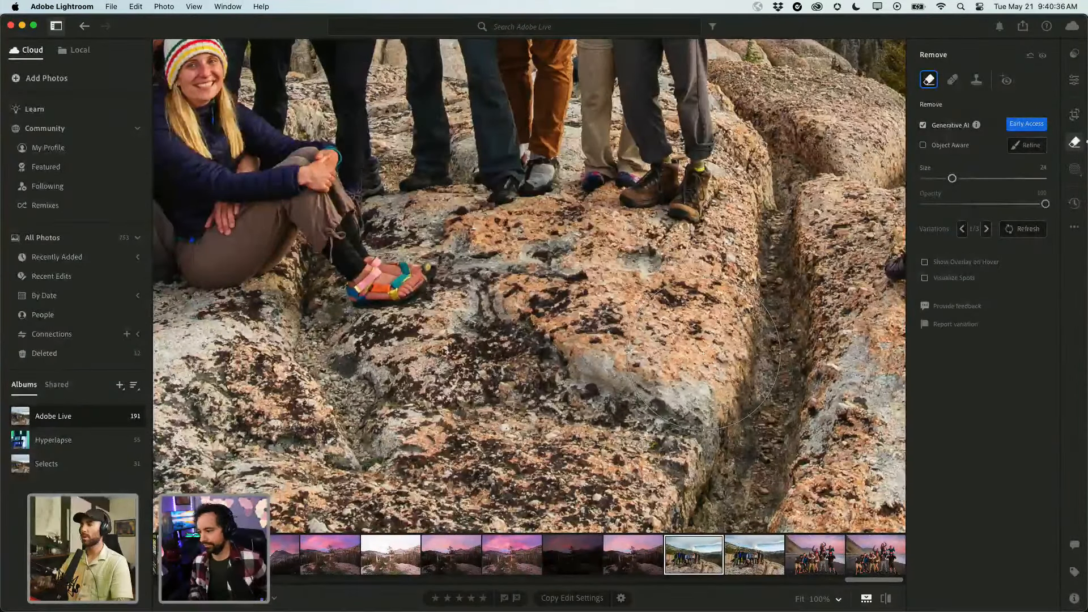
pyautogui.click(986, 229)
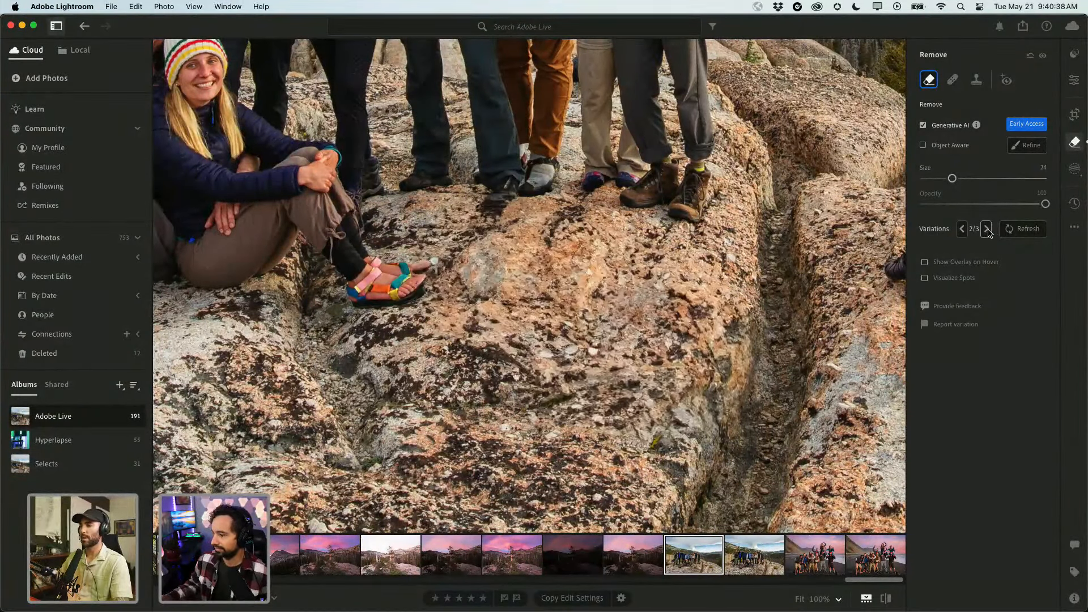
pyautogui.click(987, 230)
pyautogui.click(987, 230)
pyautogui.click(987, 230)
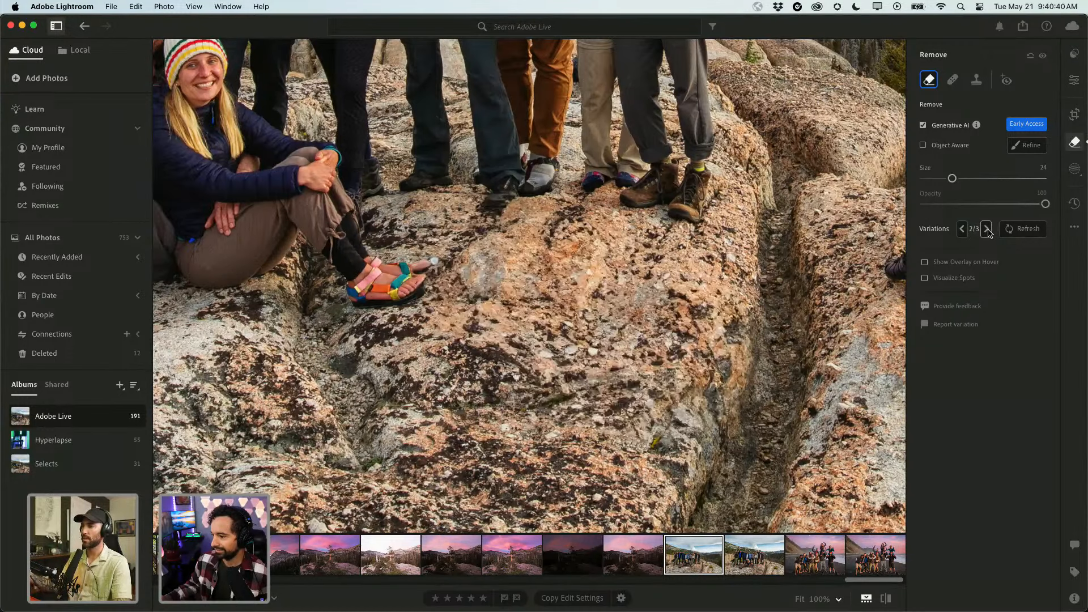
pyautogui.click(987, 230)
pyautogui.click(987, 230)
pyautogui.click(986, 230)
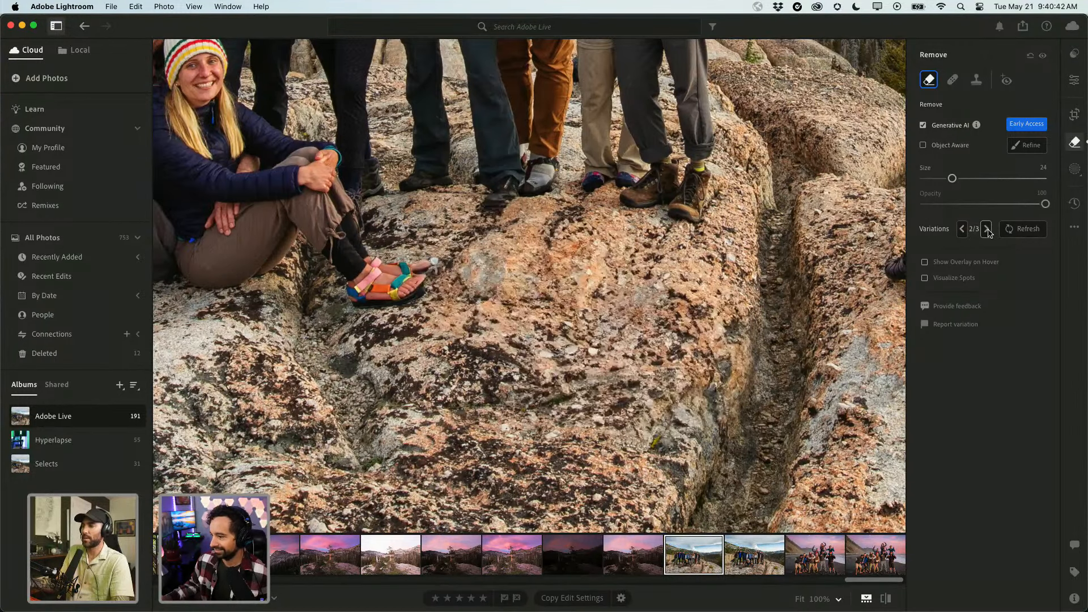
pyautogui.click(987, 230)
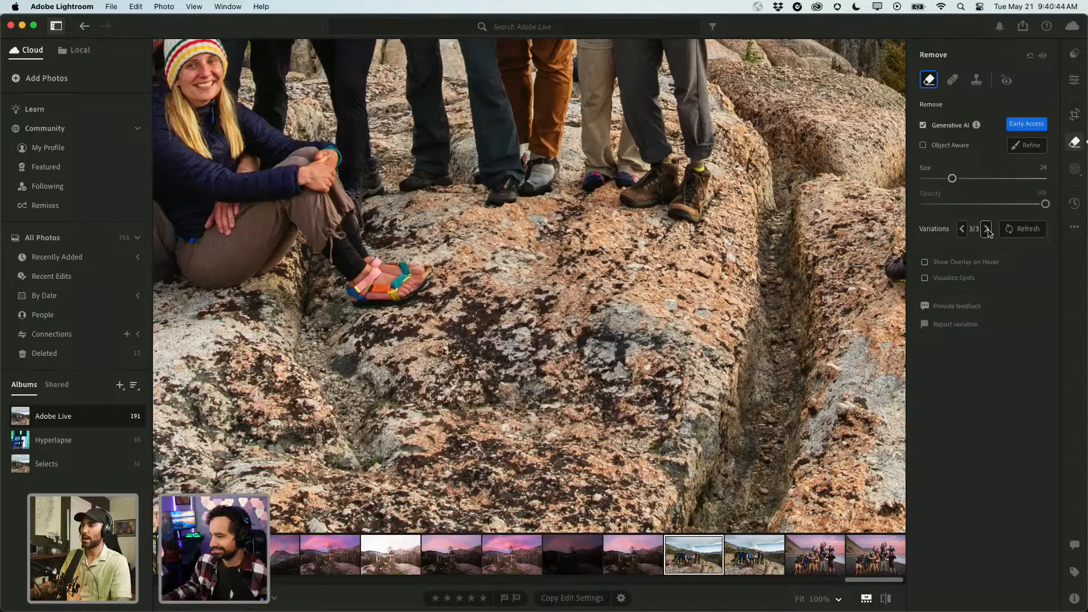
pyautogui.click(987, 230)
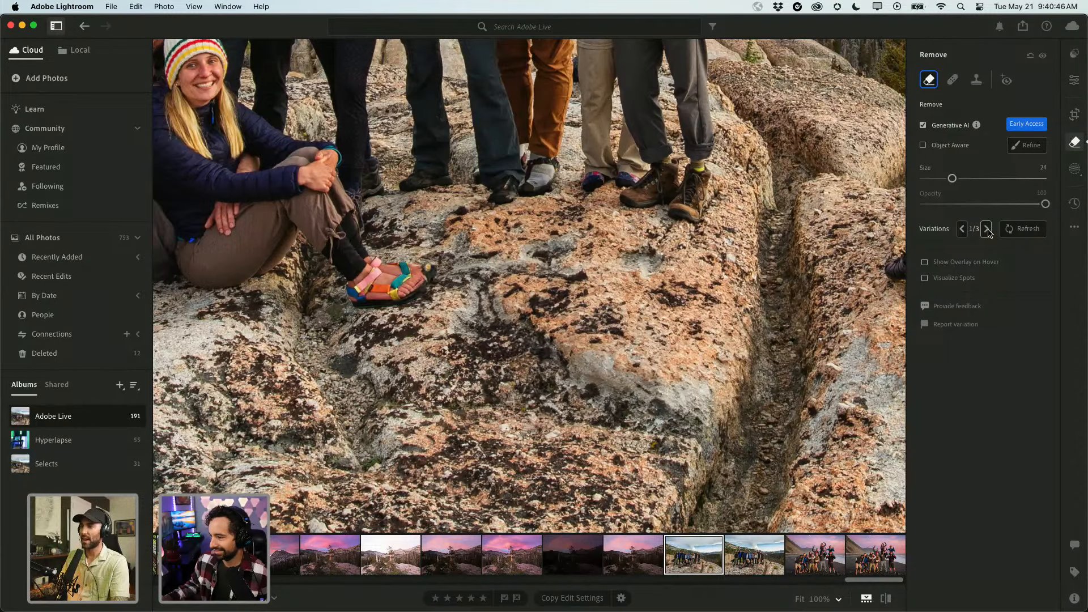
pyautogui.click(986, 230)
pyautogui.click(987, 230)
pyautogui.click(987, 230)
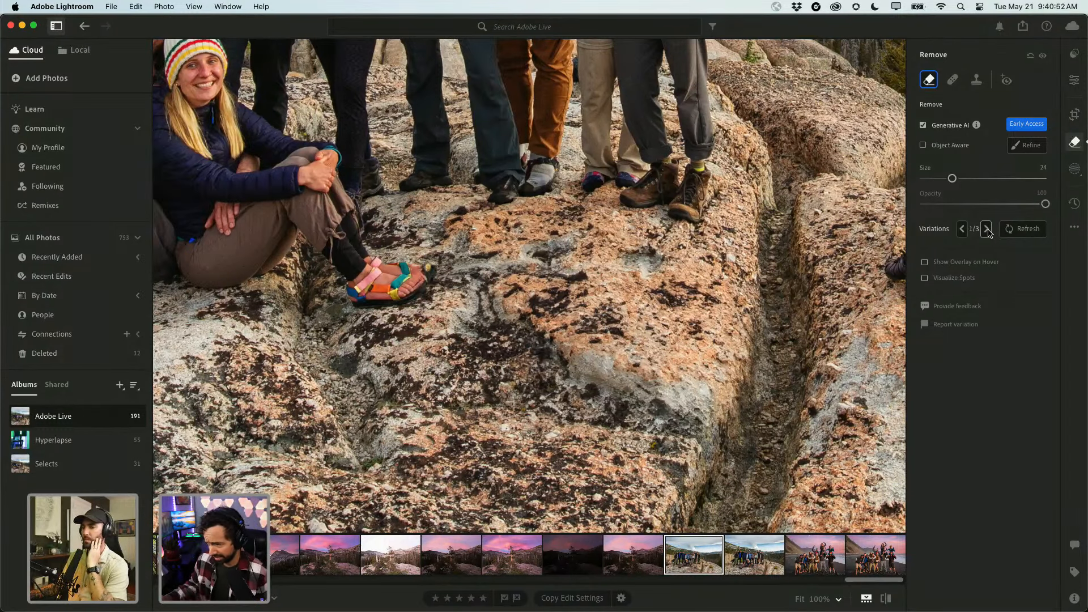
pyautogui.click(986, 230)
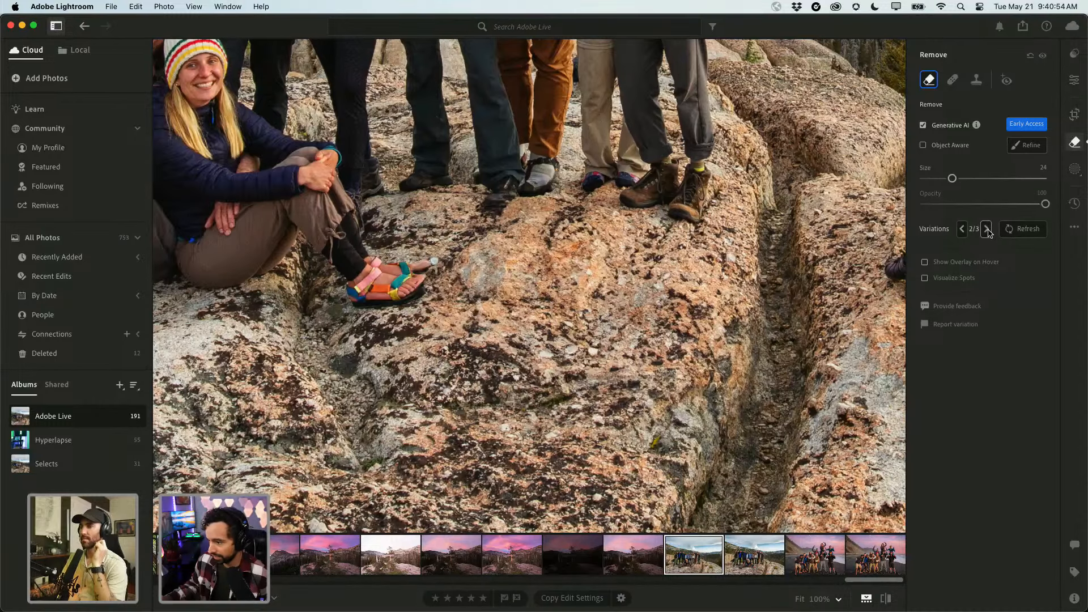
pyautogui.press('super+z')
pyautogui.press('super+z')
pyautogui.press('super+z')
pyautogui.press('super+z')
pyautogui.press('super+z')
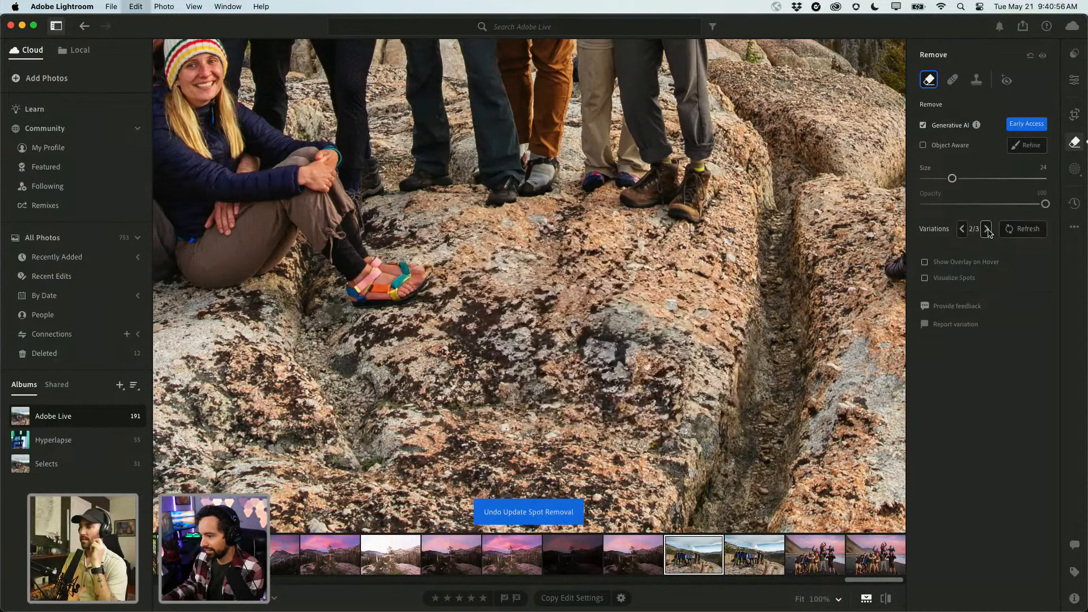
pyautogui.press('super+z')
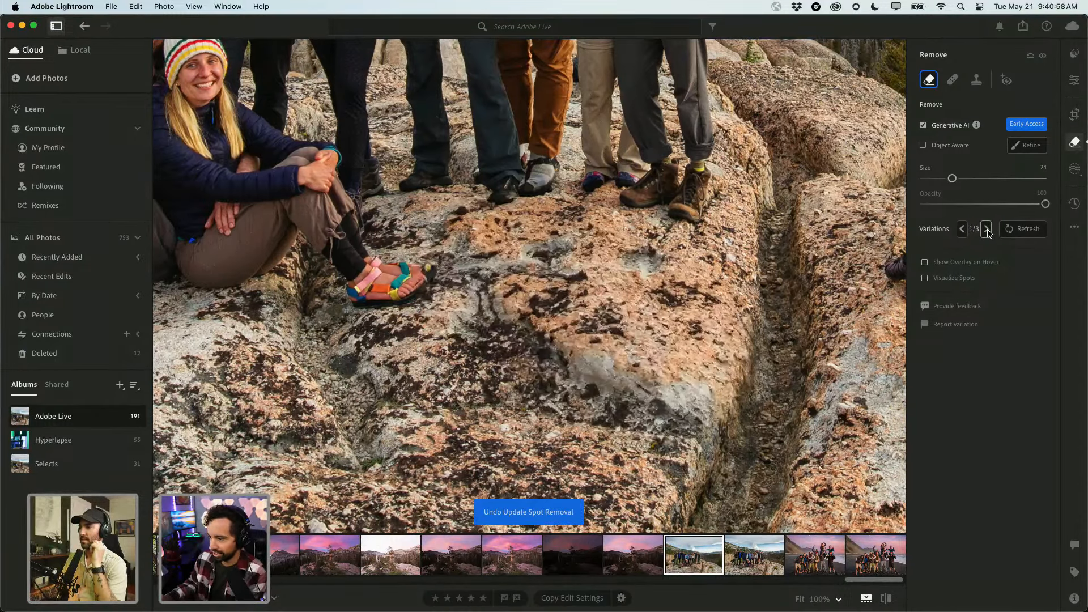
pyautogui.click(1030, 56)
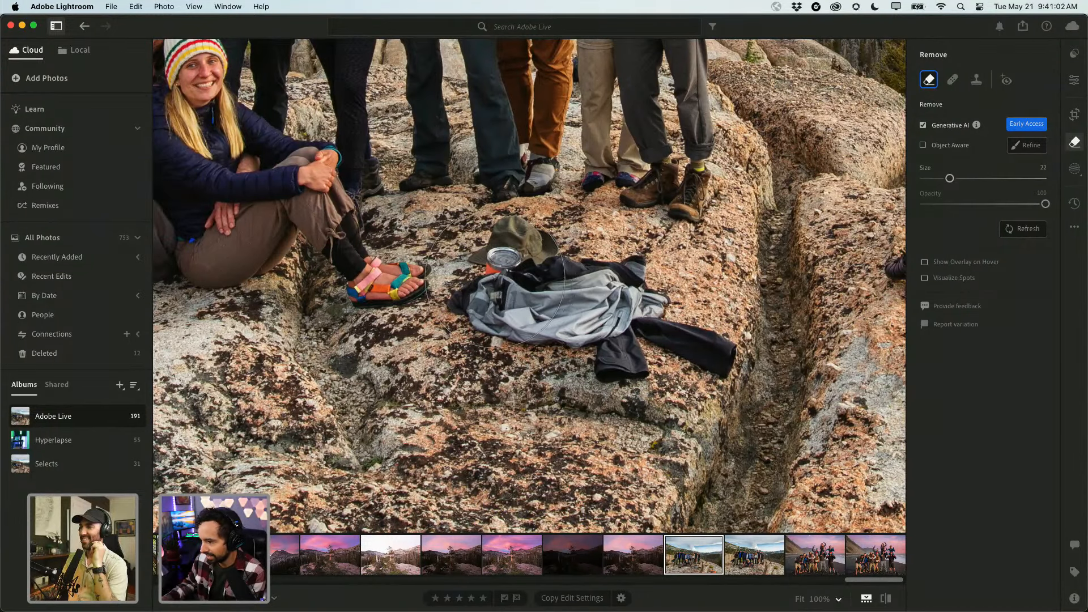
# Erase the jacket, hat and cup on the rock with Generative AI Remove.
pyautogui.scroll(-1, 512, 280)
pyautogui.moveTo(513, 280)
pyautogui.mouseDown()
pyautogui.moveTo(643, 328)
pyautogui.moveTo(610, 340)
pyautogui.moveTo(506, 311)
pyautogui.moveTo(539, 313)
pyautogui.mouseUp()
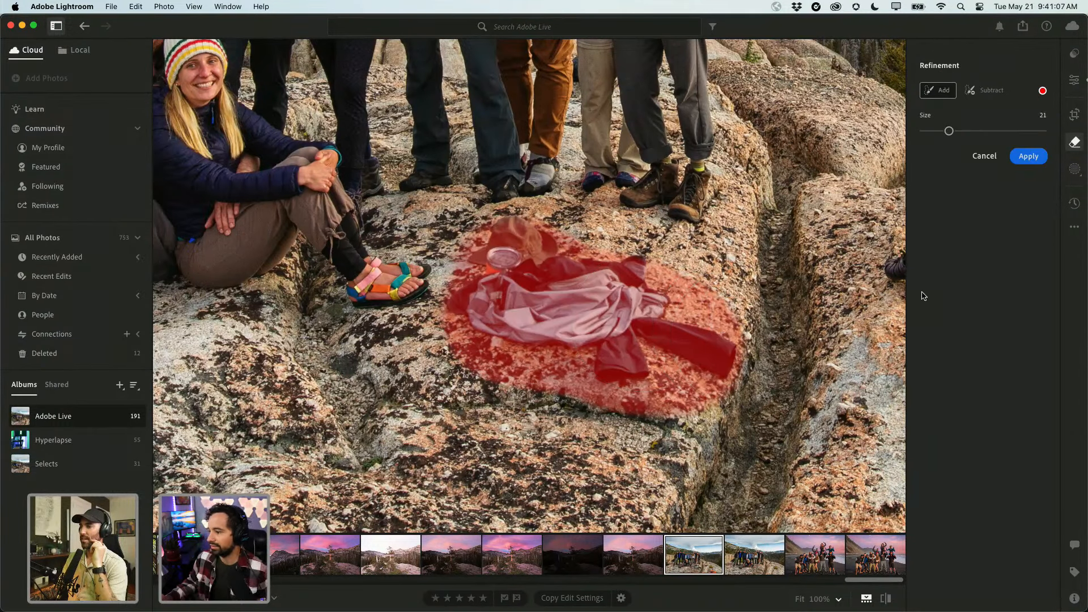
pyautogui.click(1028, 157)
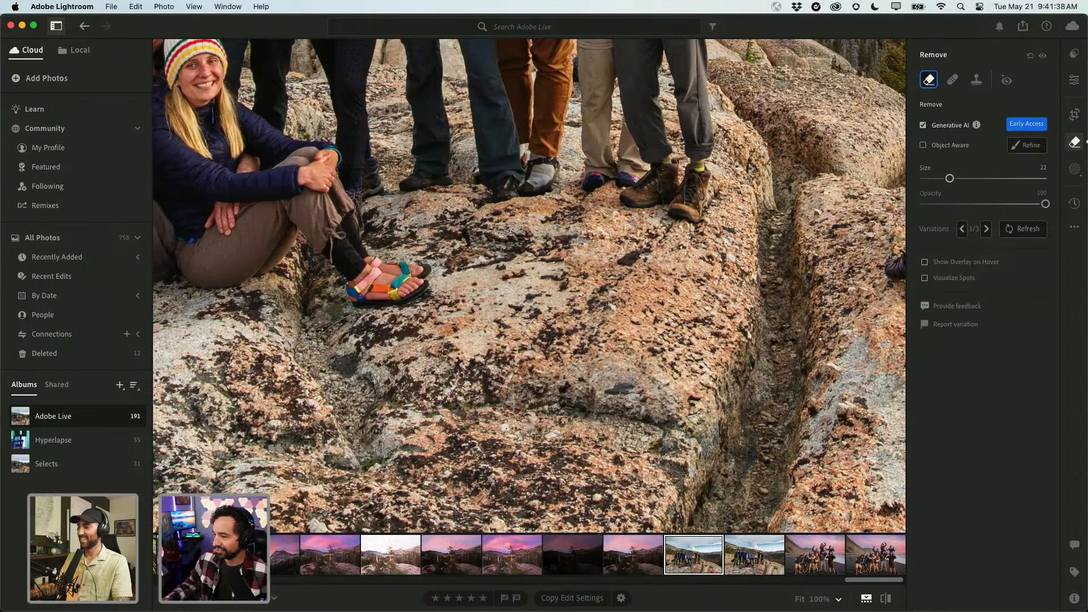
# Zoom in on the cleaned rock and compare the generated fill variations.
pyautogui.click(565, 340)
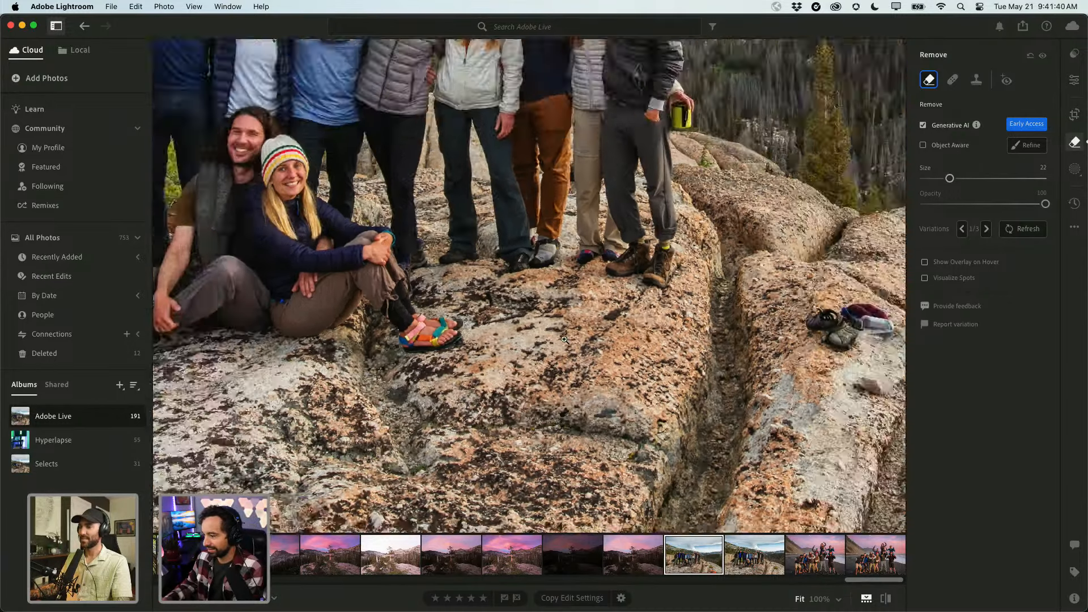
pyautogui.click(565, 339)
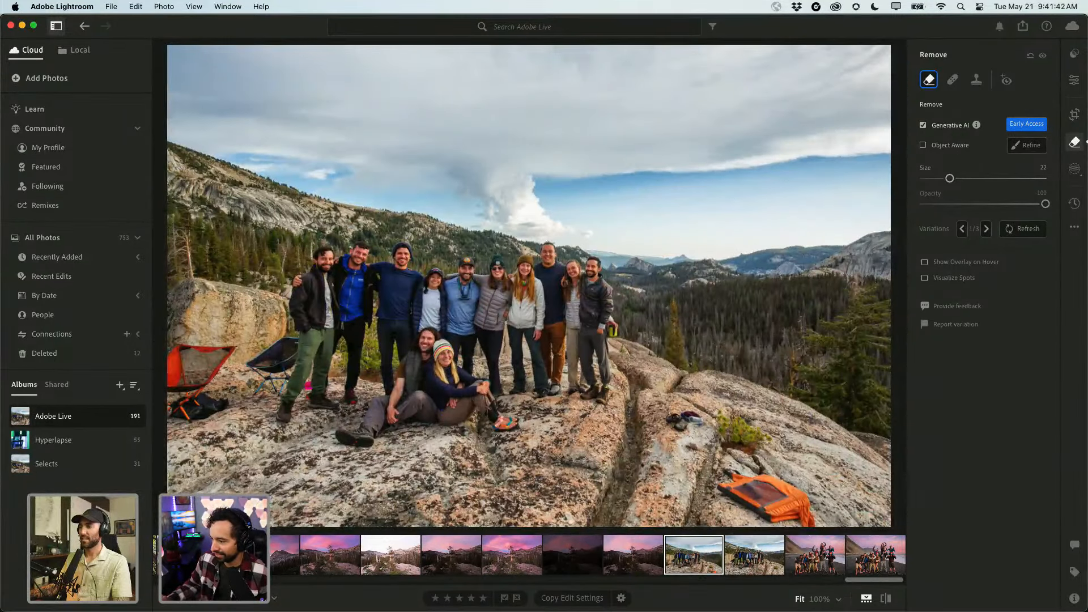
pyautogui.click(553, 438)
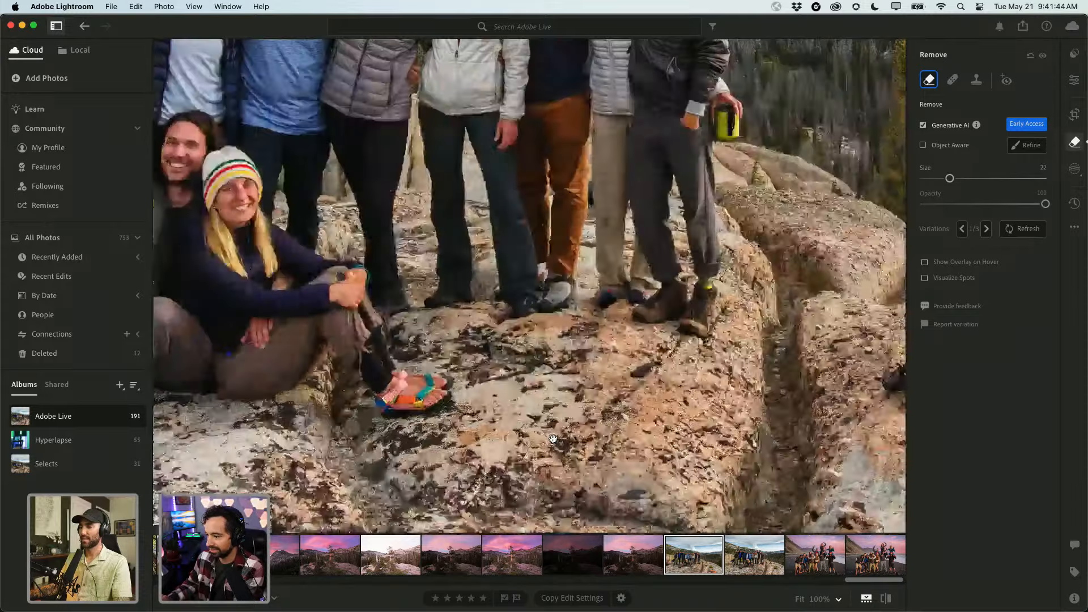
pyautogui.click(986, 230)
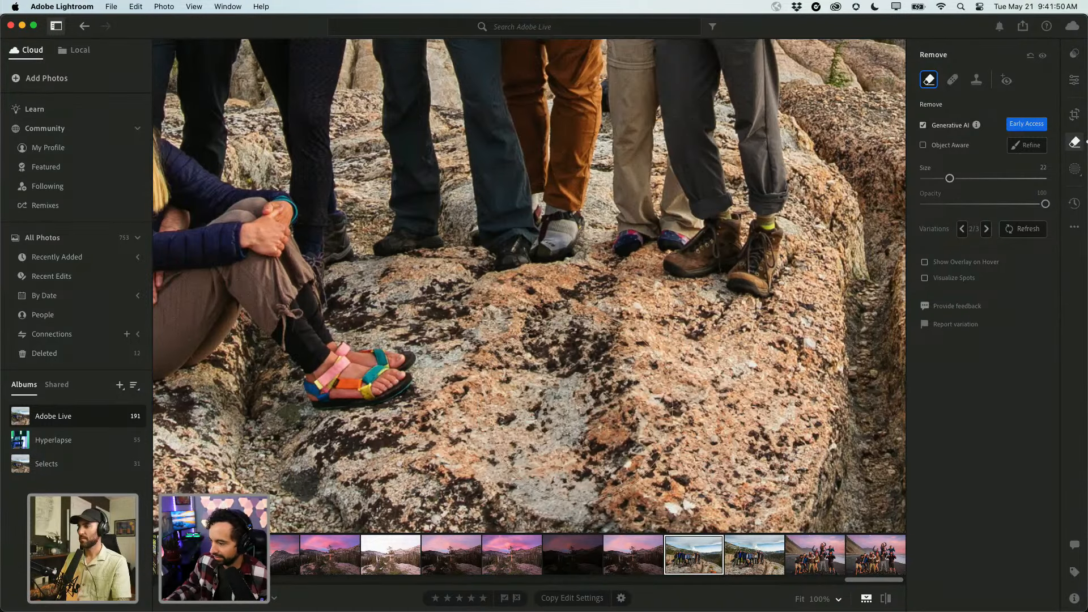
pyautogui.press('z')
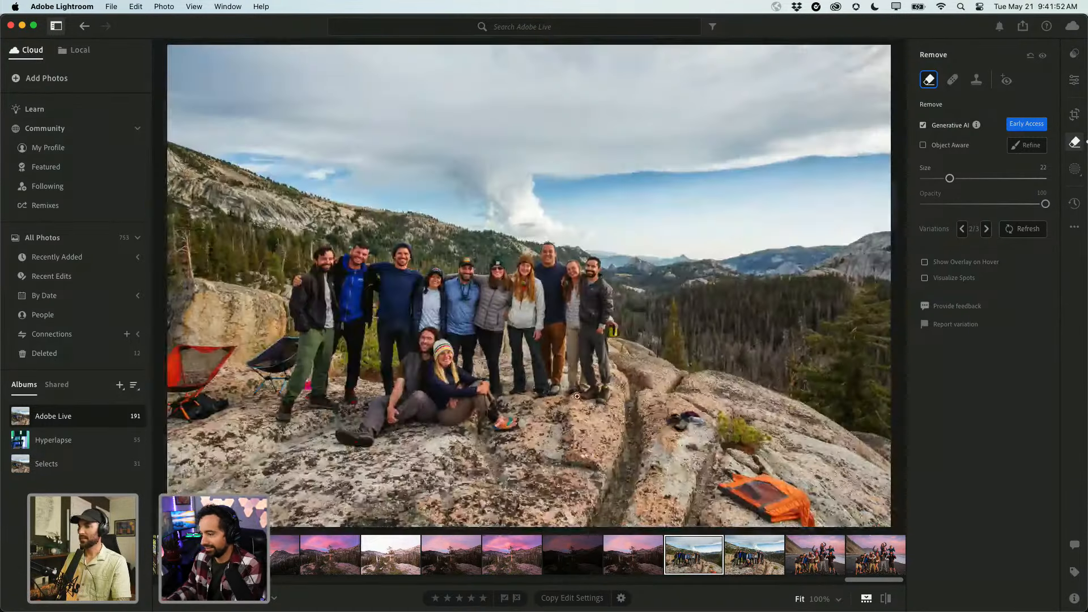
pyautogui.click(986, 229)
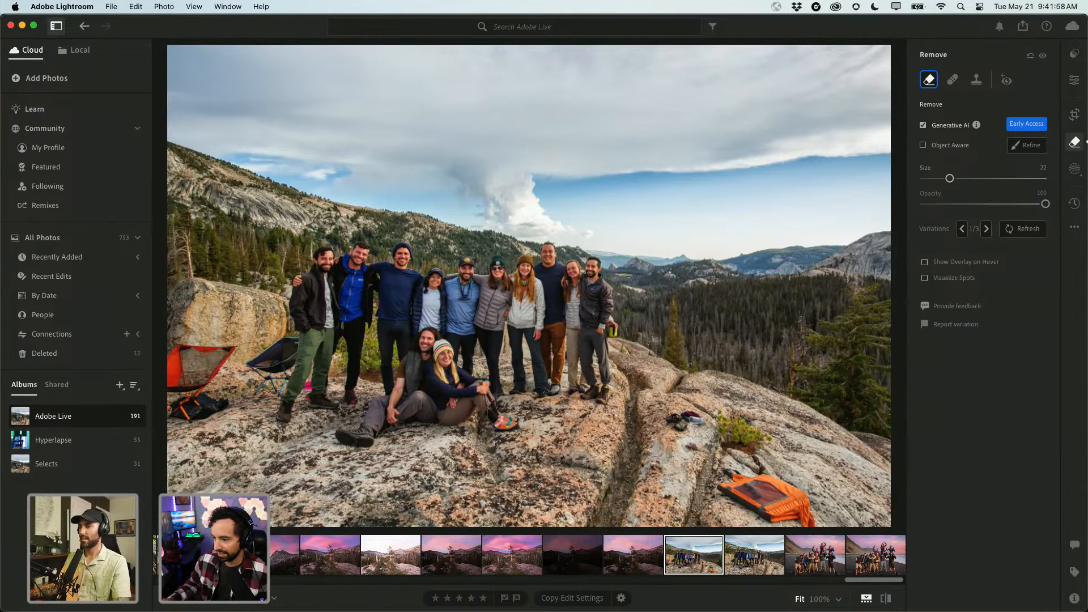
# Compare the edited group photo with its neighbouring shot, then return to the album grid.
pyautogui.click(732, 540)
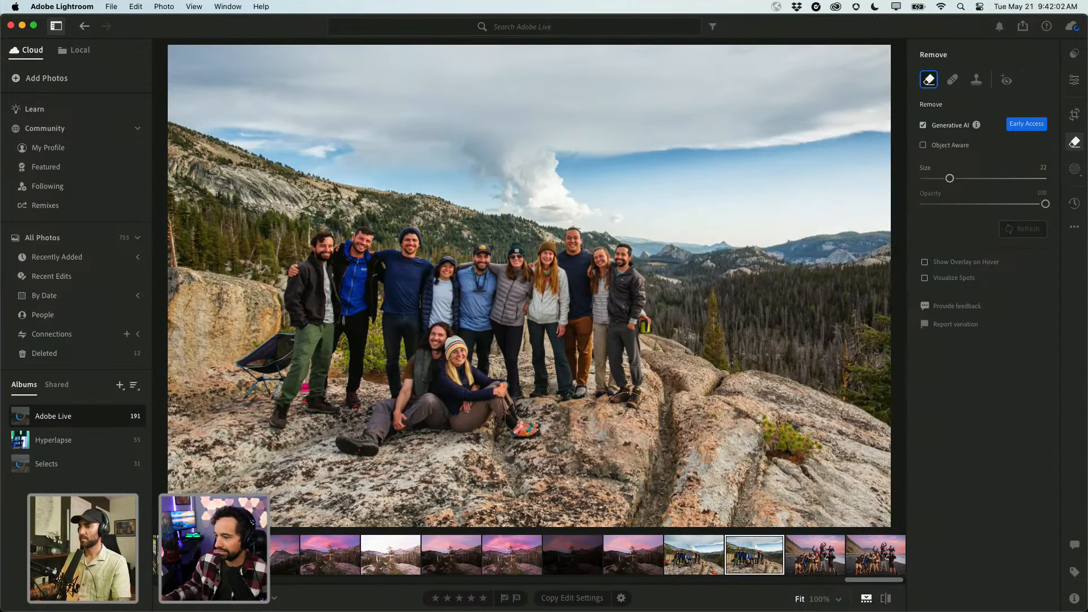
pyautogui.press('Left')
pyautogui.press('Right')
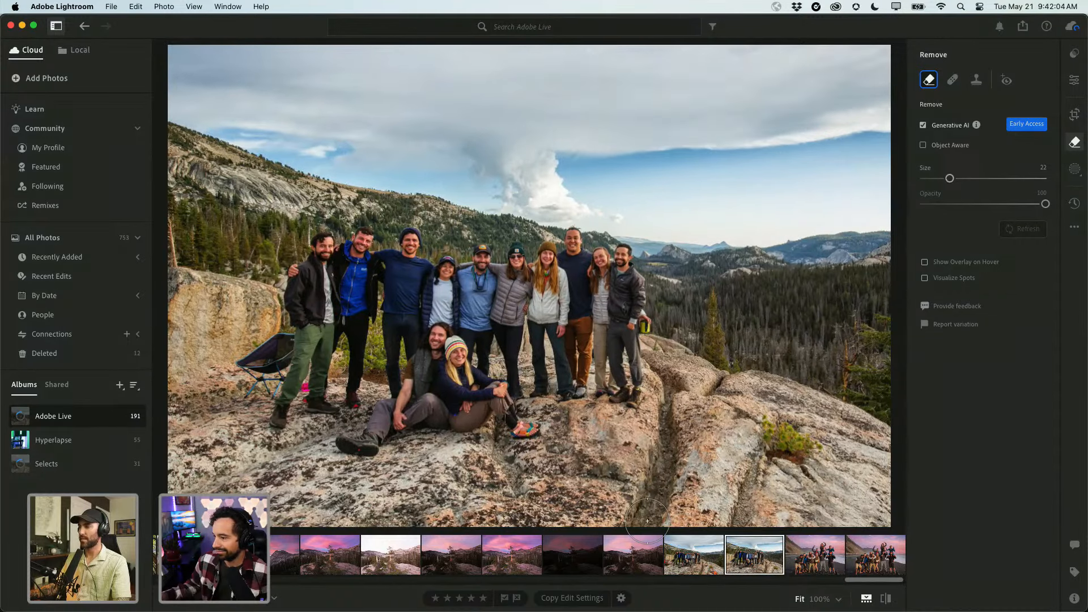
pyautogui.press('Left')
pyautogui.press('Right')
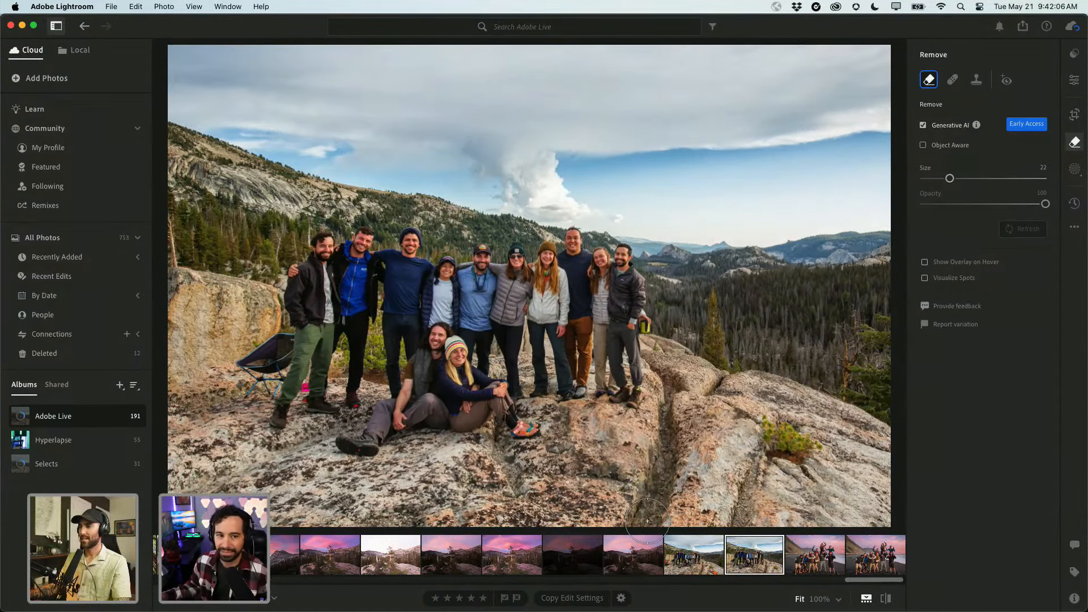
pyautogui.press('Left')
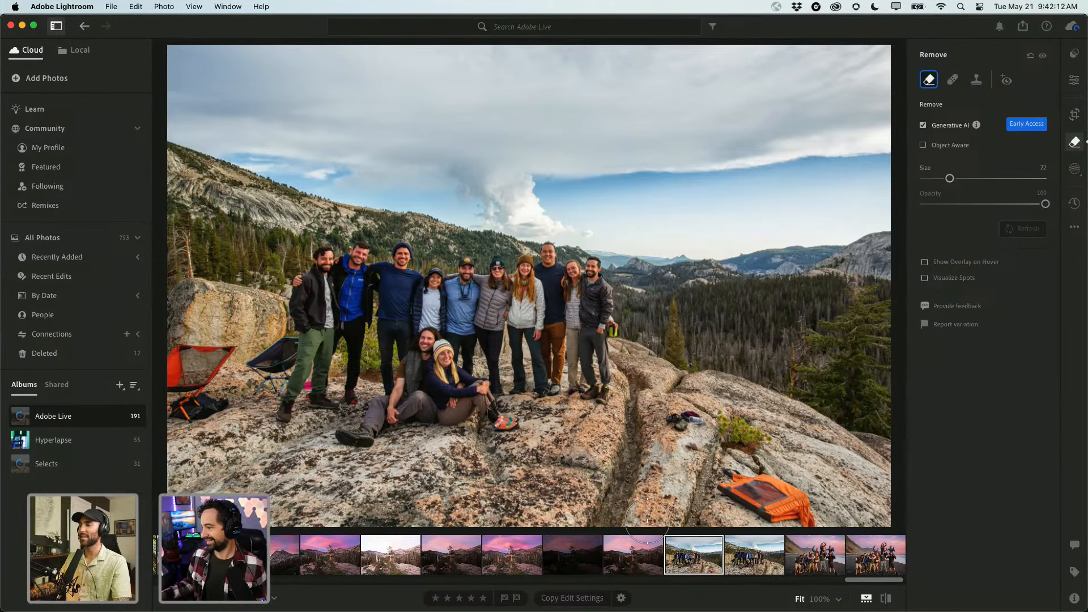
pyautogui.press('Right')
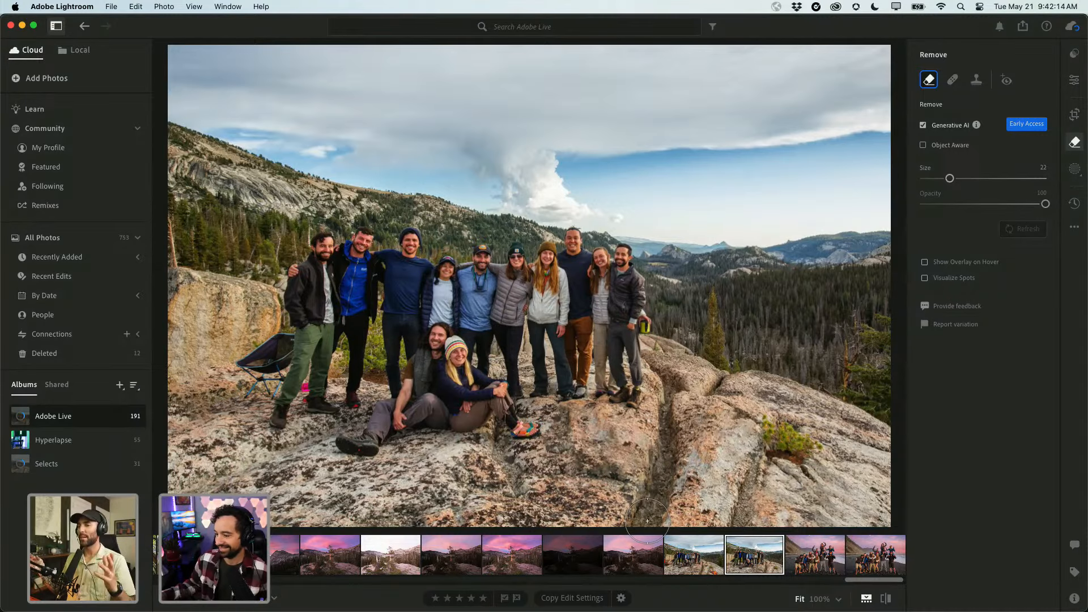
pyautogui.press('g')
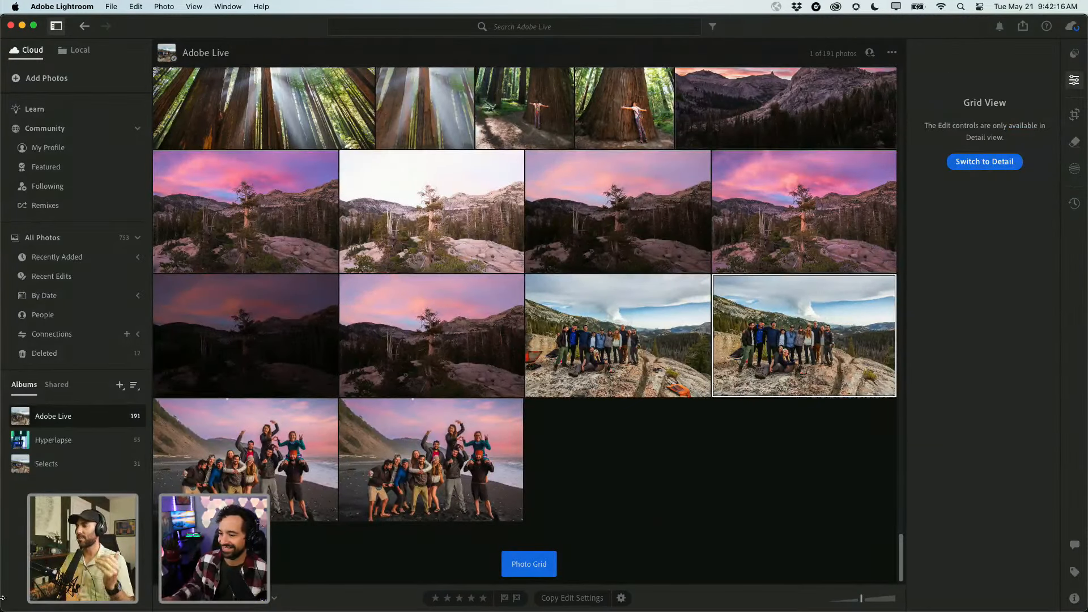
# Switch to the Selects album and scroll through its 31 photos.
pyautogui.click(58, 471)
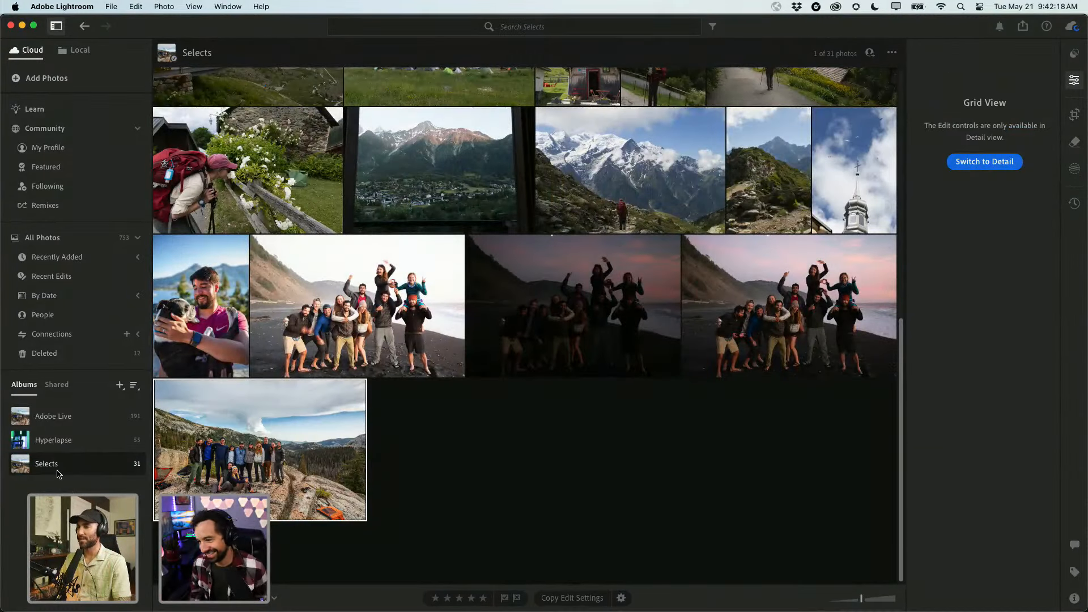
pyautogui.scroll(10, 272, 448)
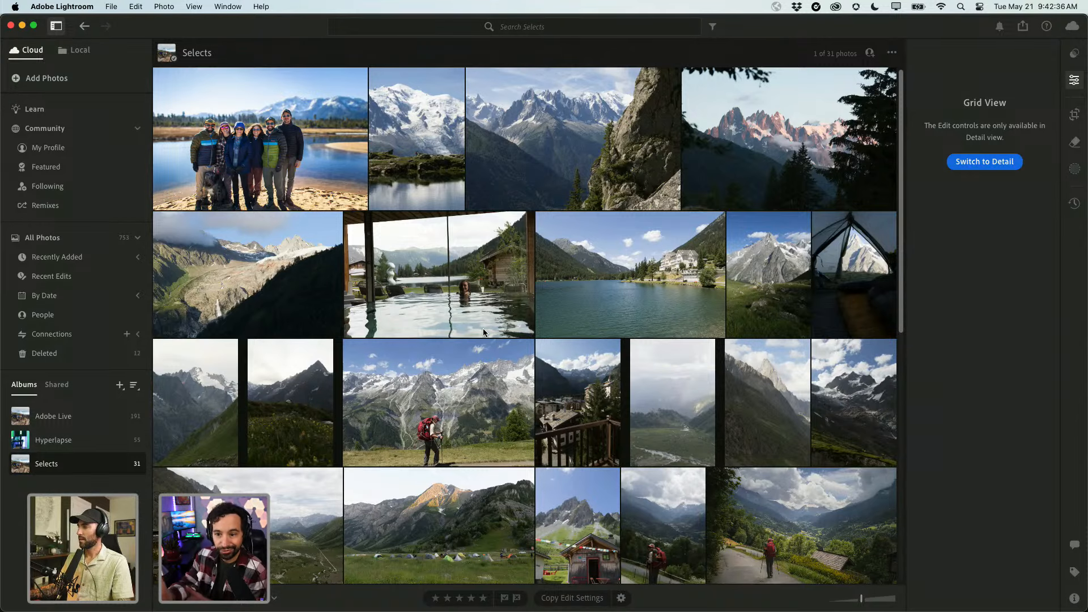
pyautogui.scroll(-5, 521, 406)
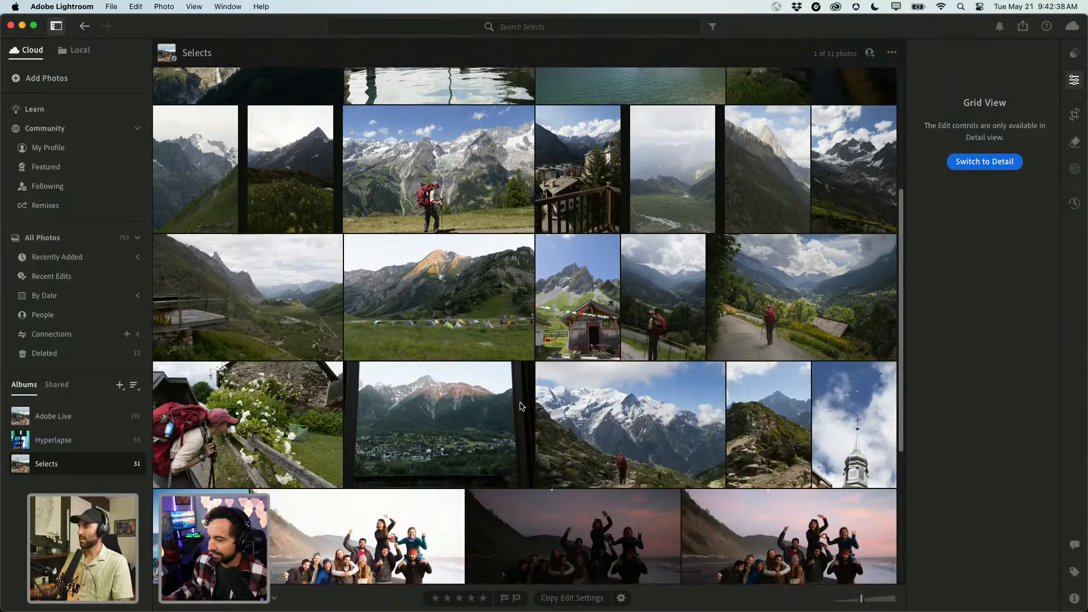
pyautogui.scroll(-4, 512, 407)
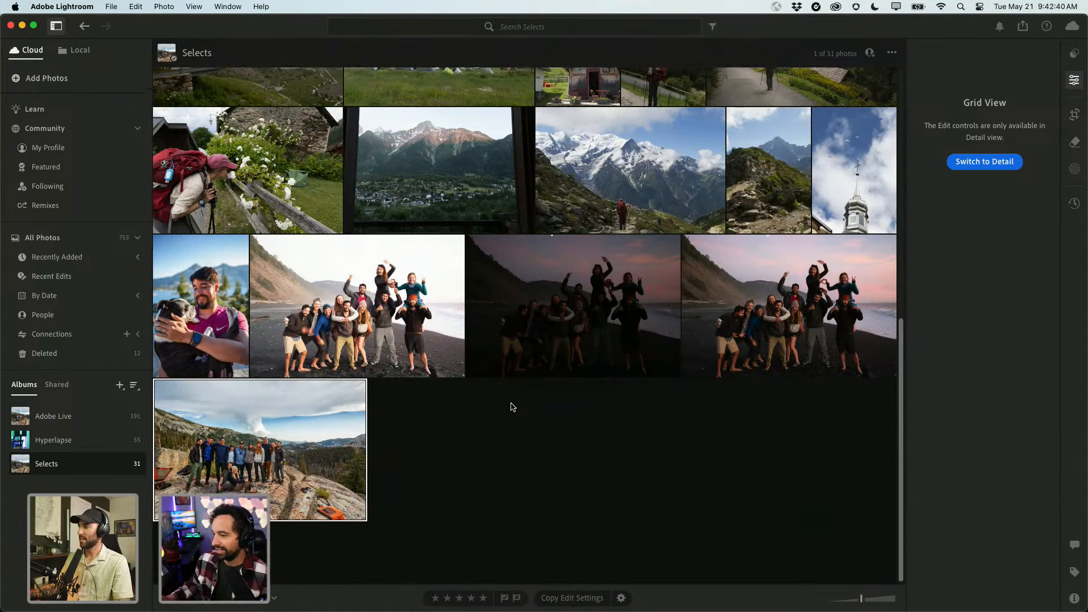
pyautogui.scroll(9, 512, 406)
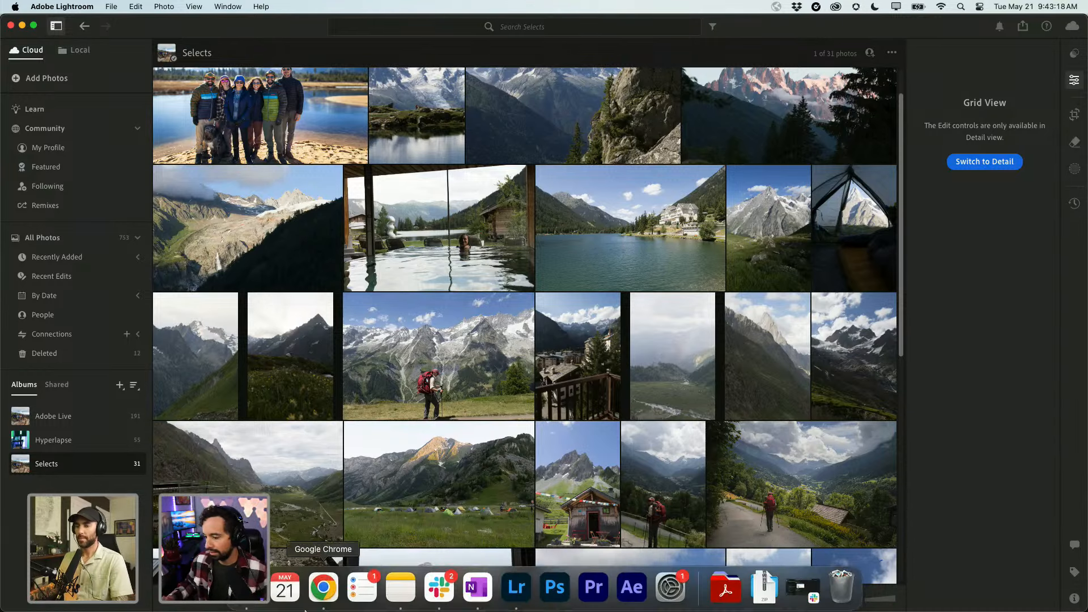
# Search 'firefly adobe' in a new Chrome tab and open the Adobe Firefly page.
pyautogui.click(322, 585)
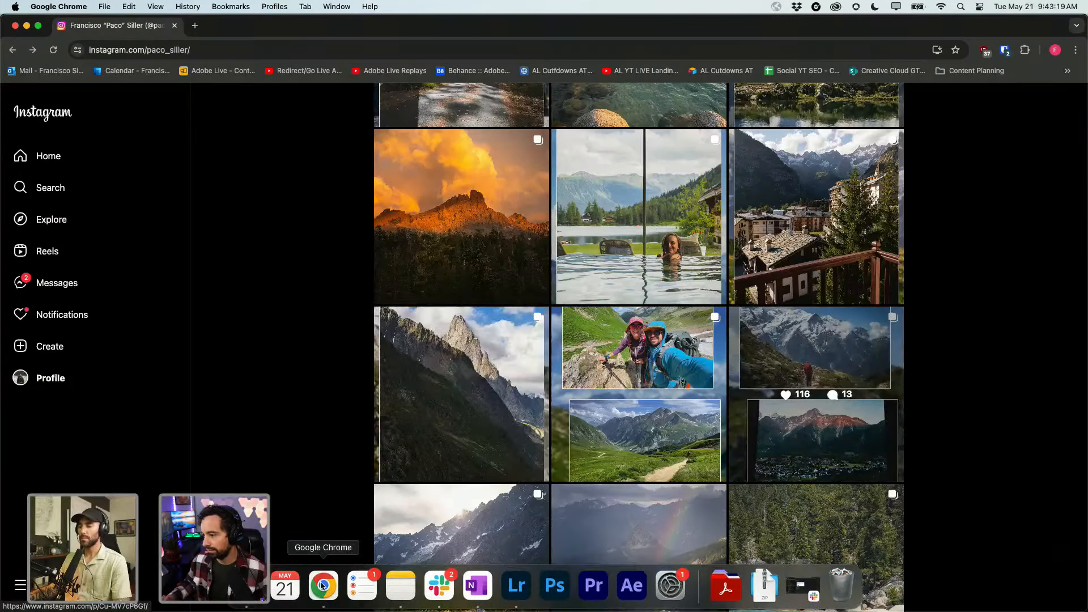
pyautogui.click(194, 25)
pyautogui.write('firefly adobe')
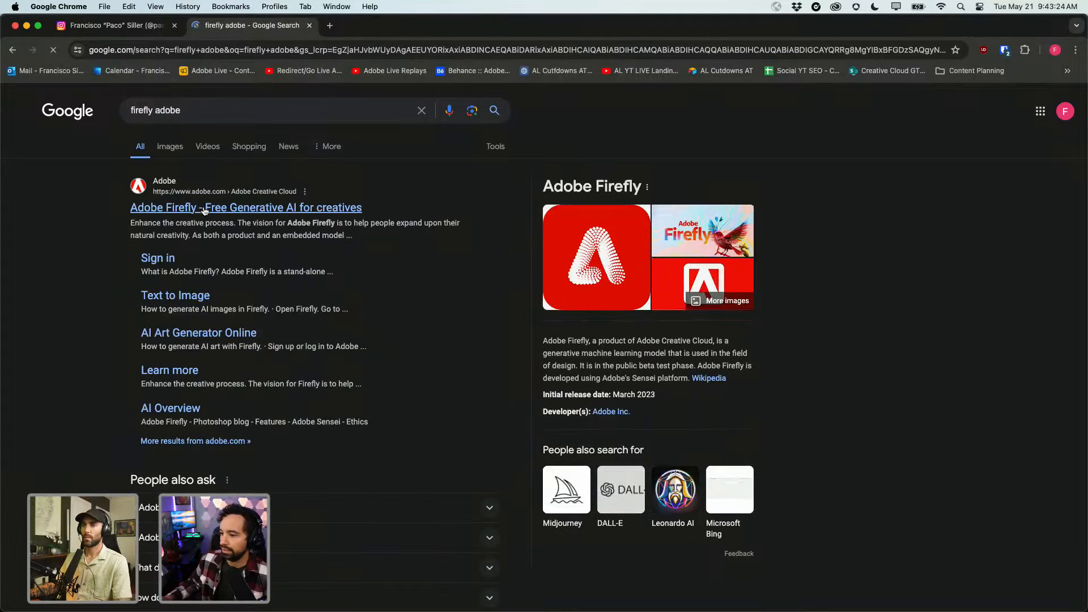
pyautogui.click(272, 211)
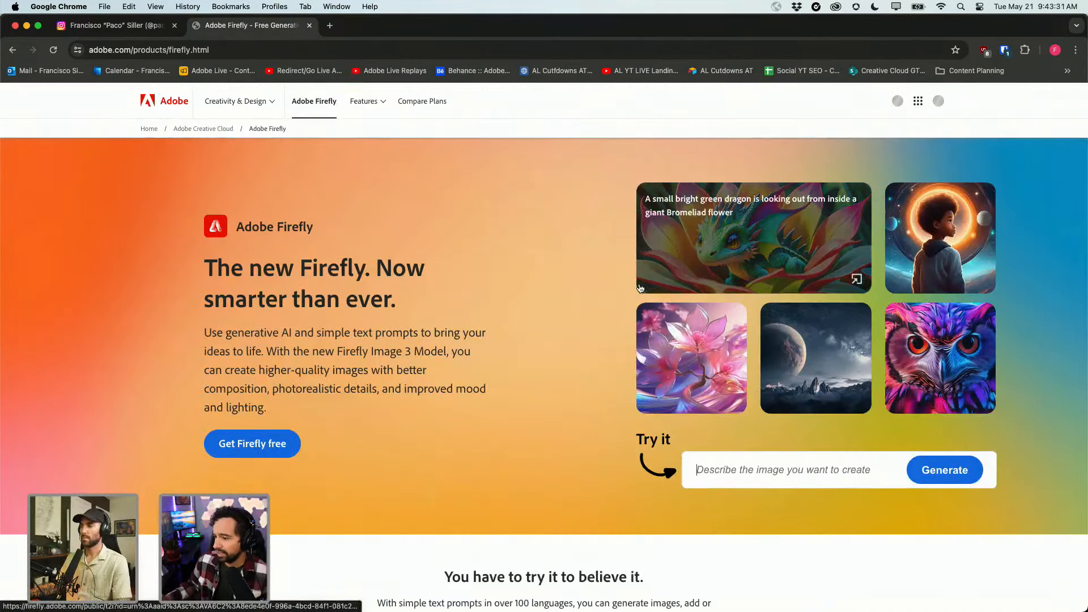
# Enter the Firefly web app, dismiss What's new, and view the remaining generative credits.
pyautogui.click(266, 443)
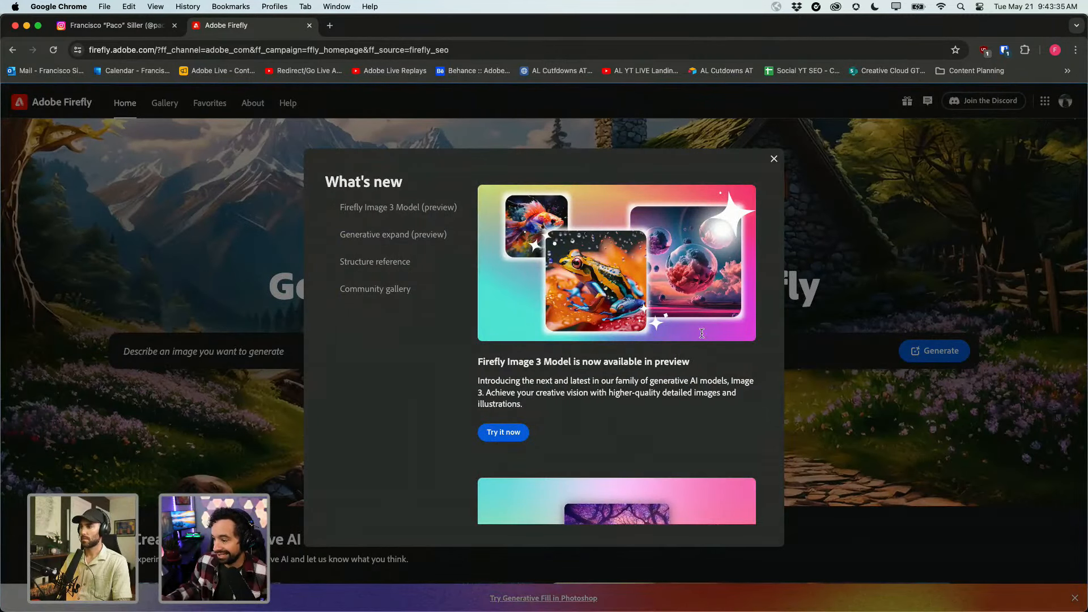
pyautogui.click(774, 159)
pyautogui.click(1066, 101)
# Type the prompt 'Beautiful cozy fantasy stone cottage i', then minimize Chrome back to Lightroom.
pyautogui.write('Beautiful cozy fant')
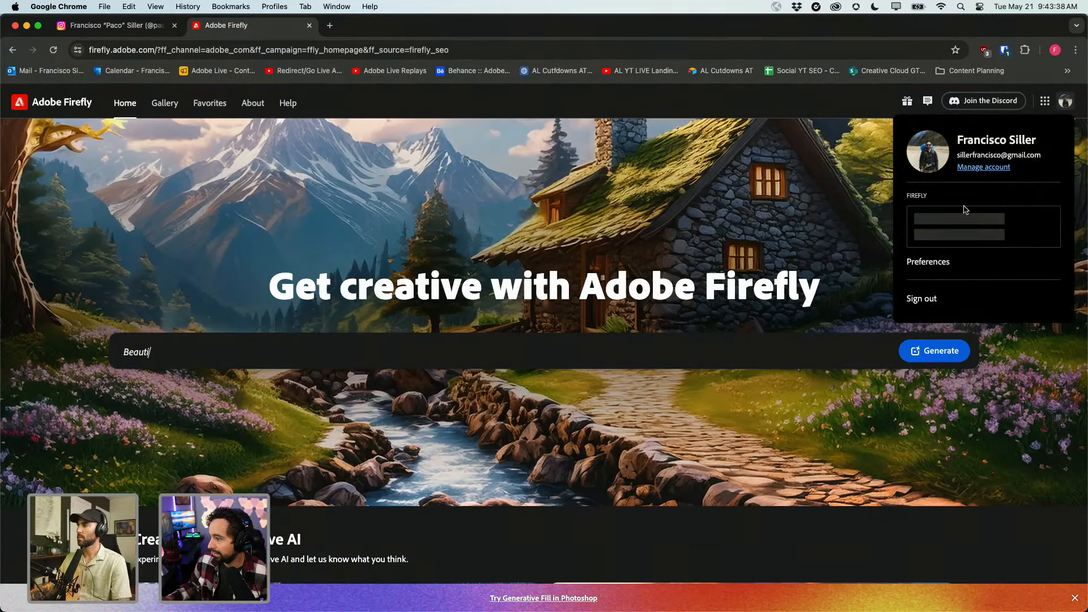
pyautogui.moveTo(953, 260)
pyautogui.write('asy stone cottage in a sprin')
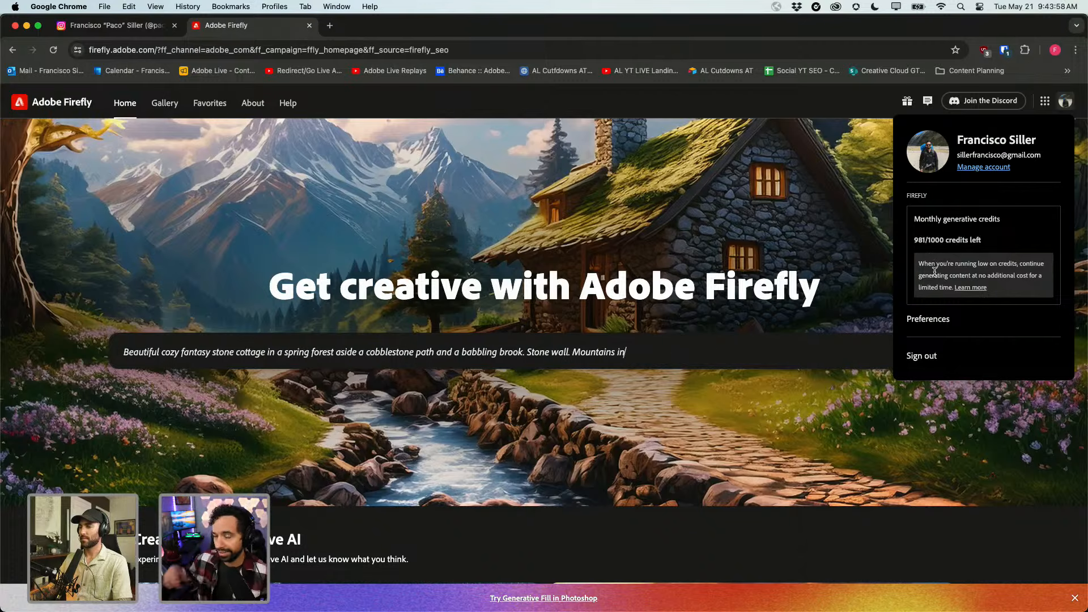
pyautogui.click(27, 28)
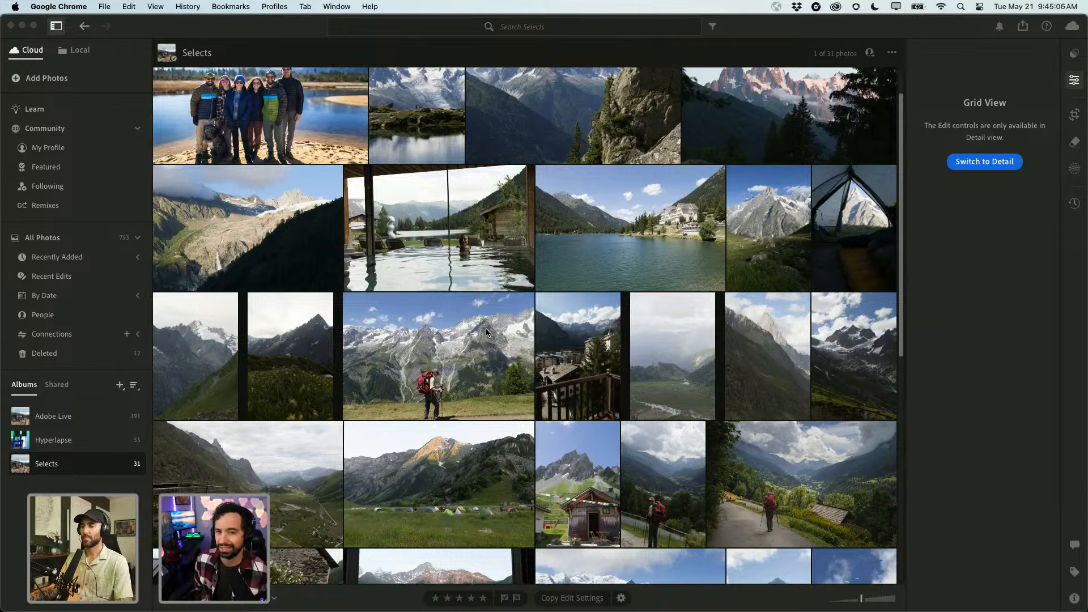
# Scroll down the Selects grid and select the rainbow valley thumbnail.
pyautogui.scroll(-1, 465, 341)
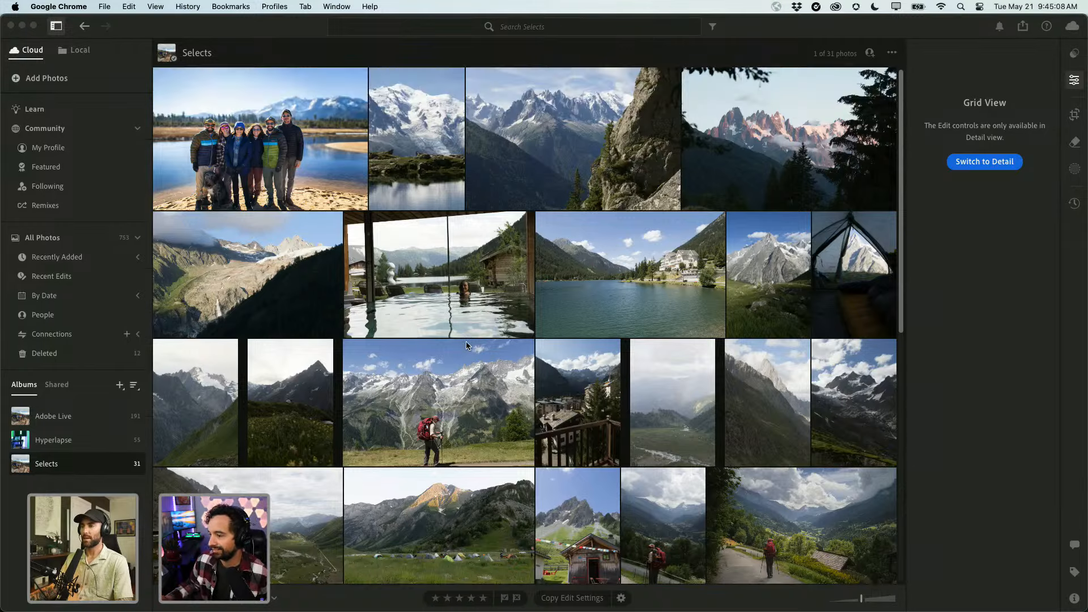
pyautogui.scroll(-1, 466, 345)
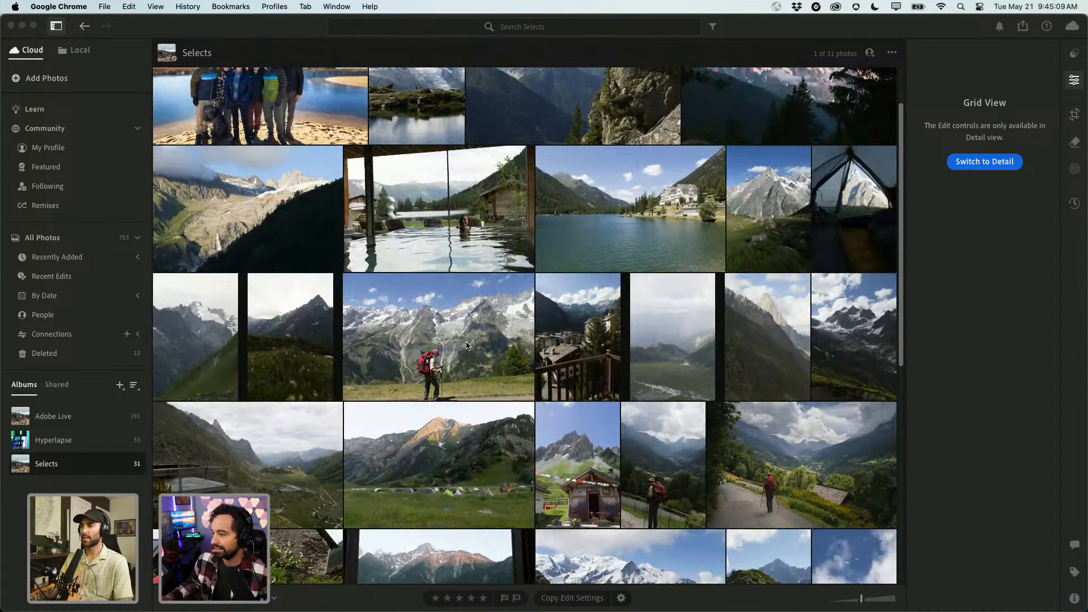
pyautogui.click(640, 338)
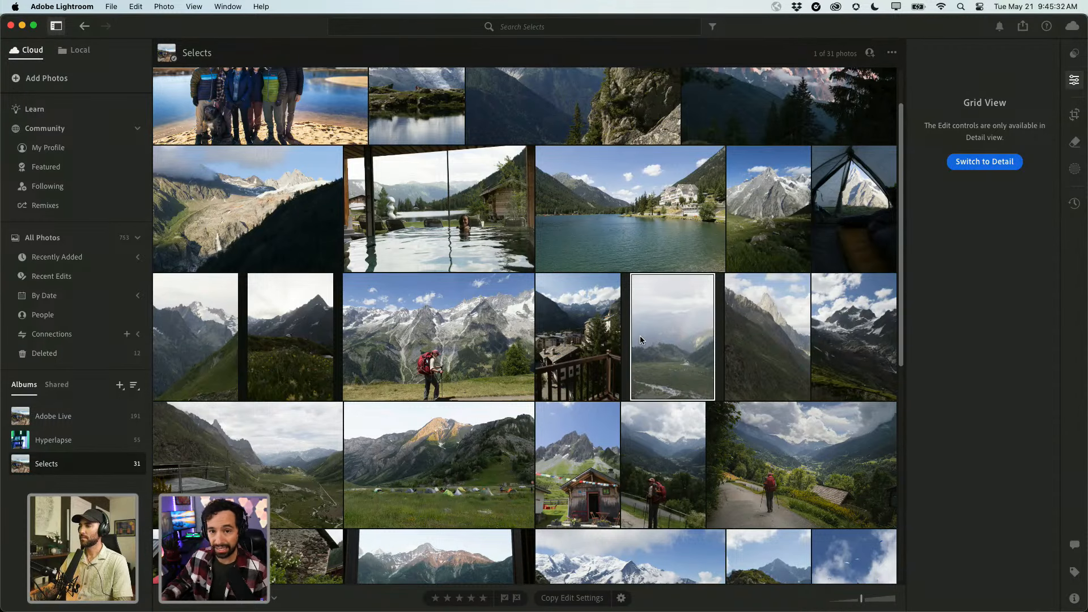
# Open the rainbow valley photo in Detail view and inspect the rainbow at 100% zoom.
pyautogui.doubleClick(640, 338)
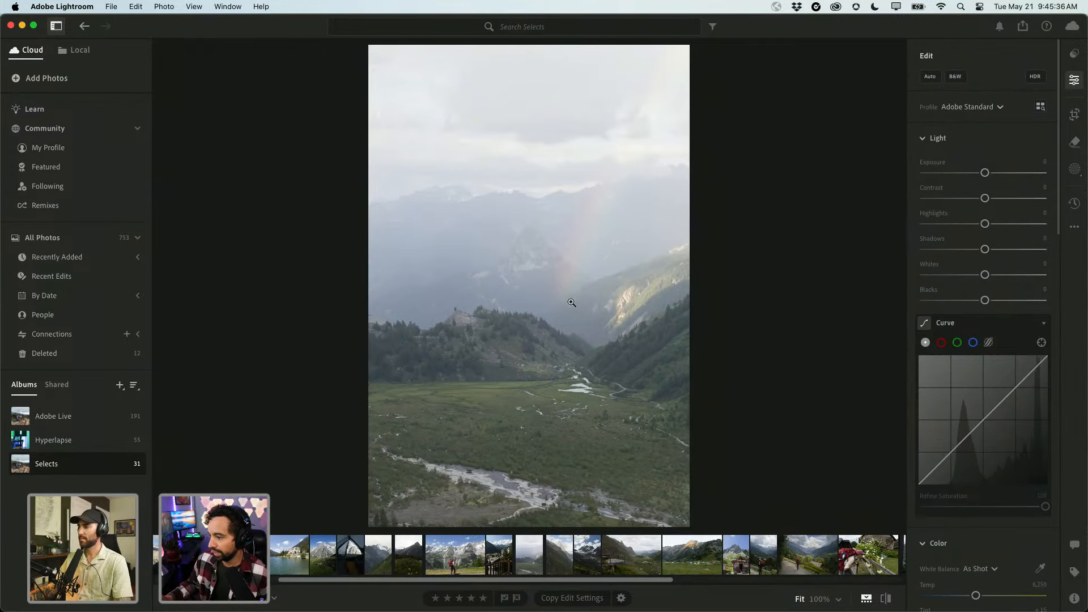
pyautogui.press('Right')
pyautogui.press('Left')
pyautogui.press('Left')
pyautogui.press('Left')
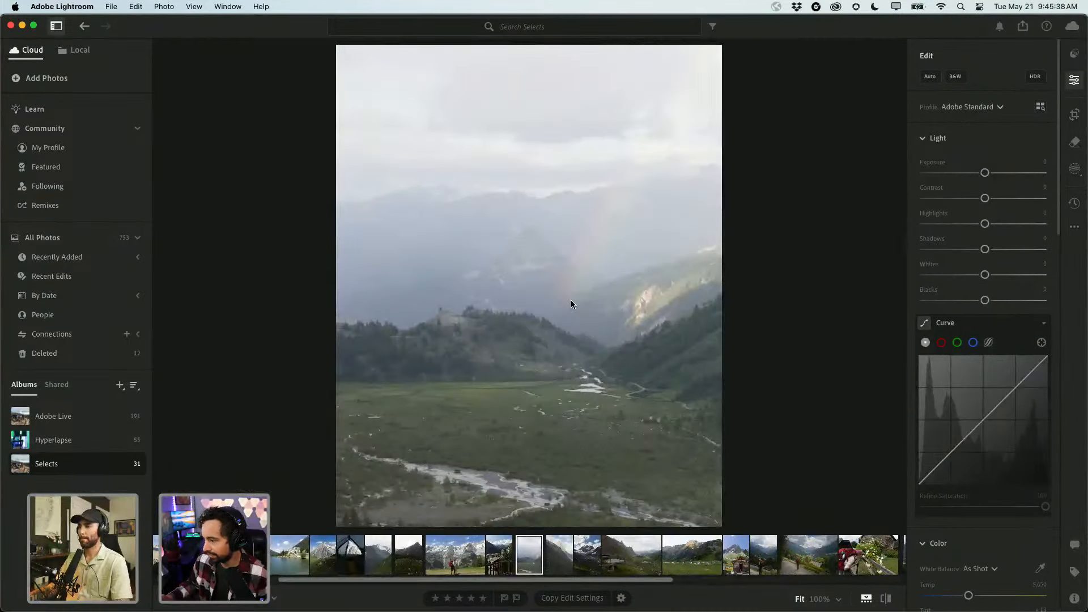
pyautogui.press('Left')
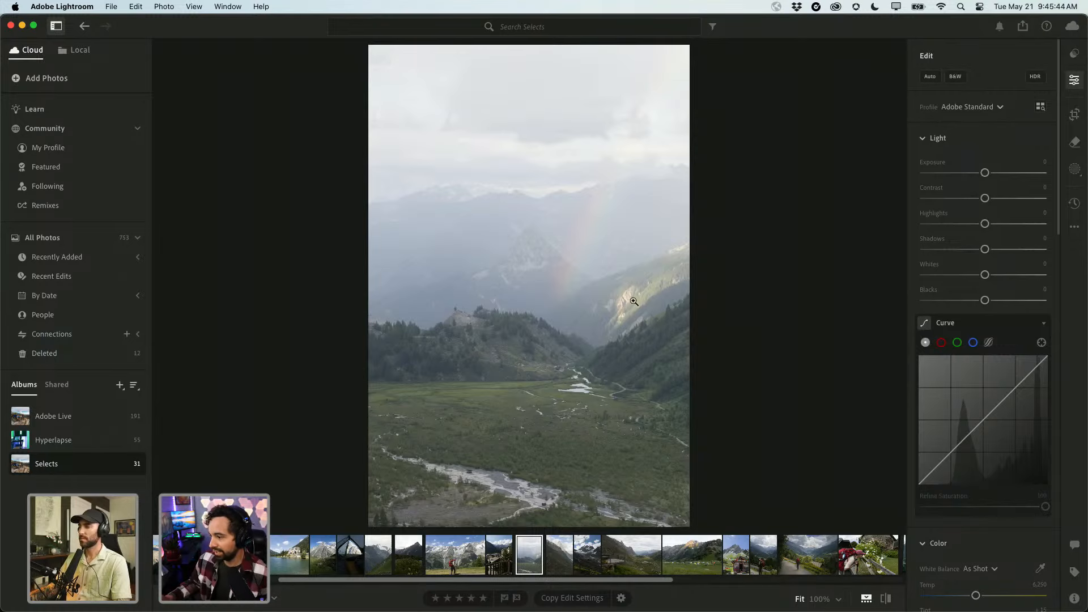
pyautogui.click(587, 252)
pyautogui.moveTo(605, 243); pyautogui.dragTo(476, 457)
pyautogui.click(515, 357)
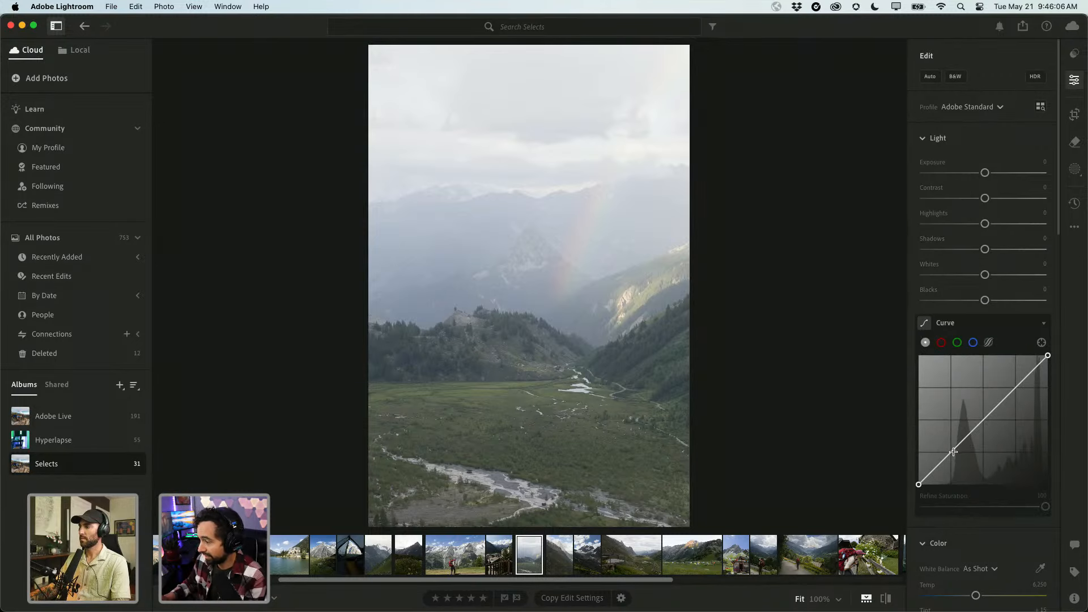
# Shape the tone curve into an S, set Highlights -97, Shadows +24, Exposure -0.55, and compare with the original.
pyautogui.moveTo(950, 452); pyautogui.dragTo(952, 462)
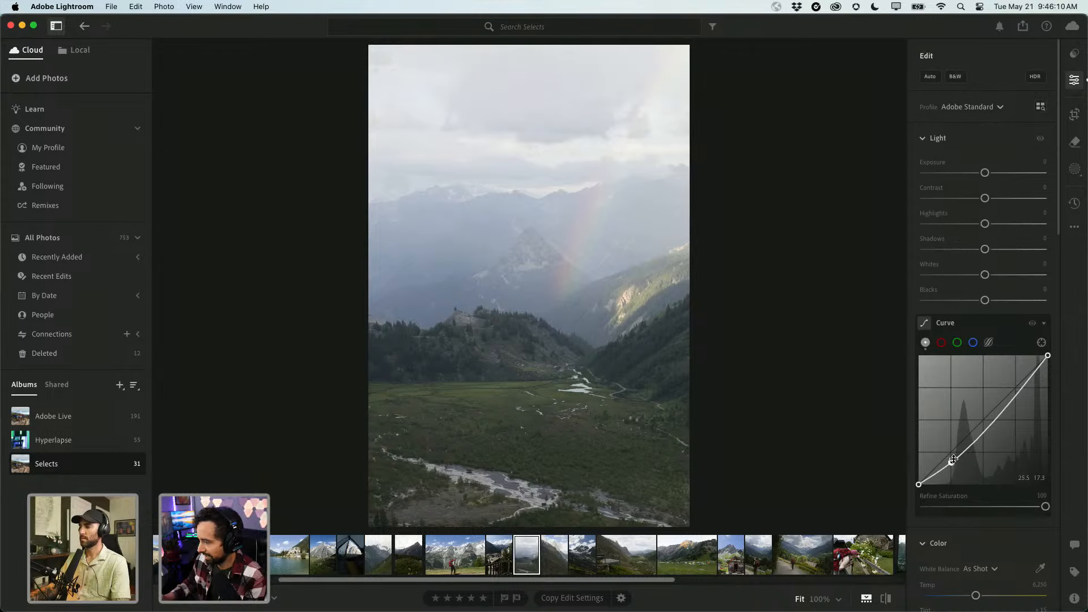
pyautogui.moveTo(1023, 383); pyautogui.dragTo(1019, 385)
pyautogui.moveTo(985, 224); pyautogui.dragTo(926, 225)
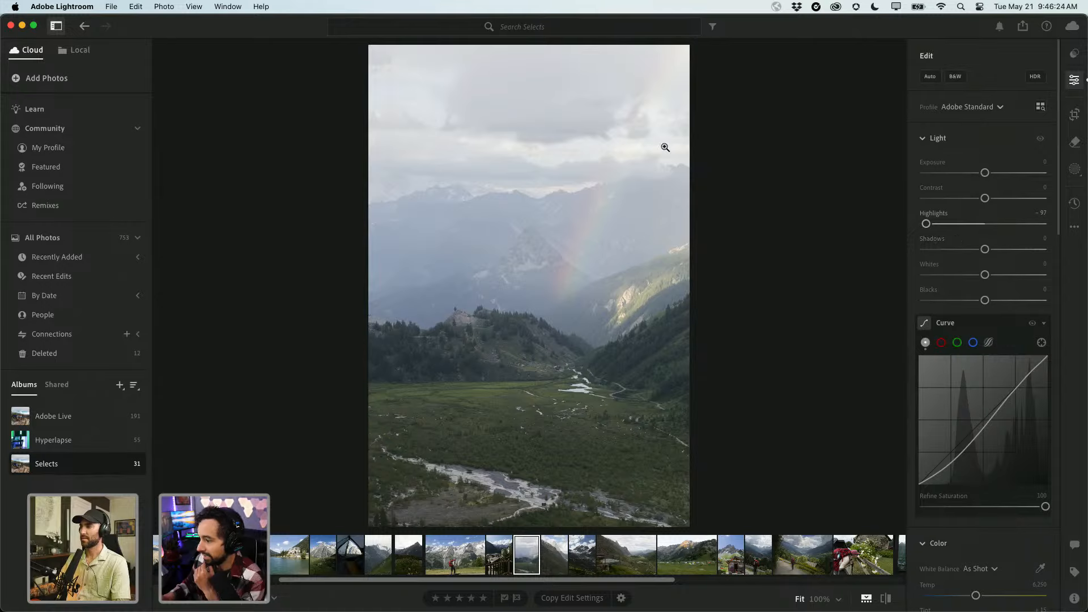
pyautogui.moveTo(984, 249); pyautogui.dragTo(999, 250)
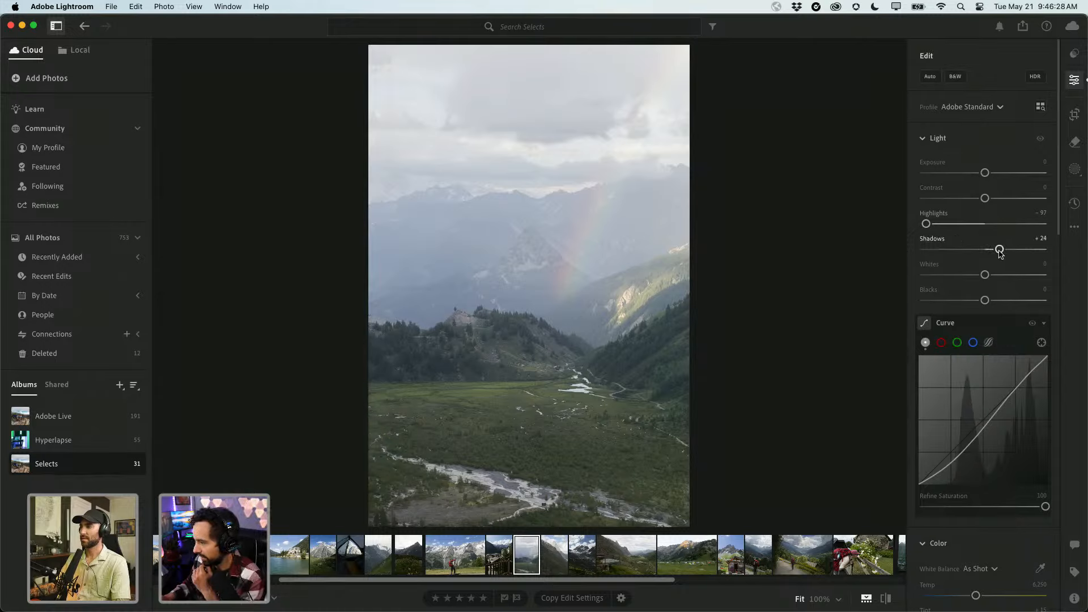
pyautogui.moveTo(986, 178); pyautogui.dragTo(980, 180)
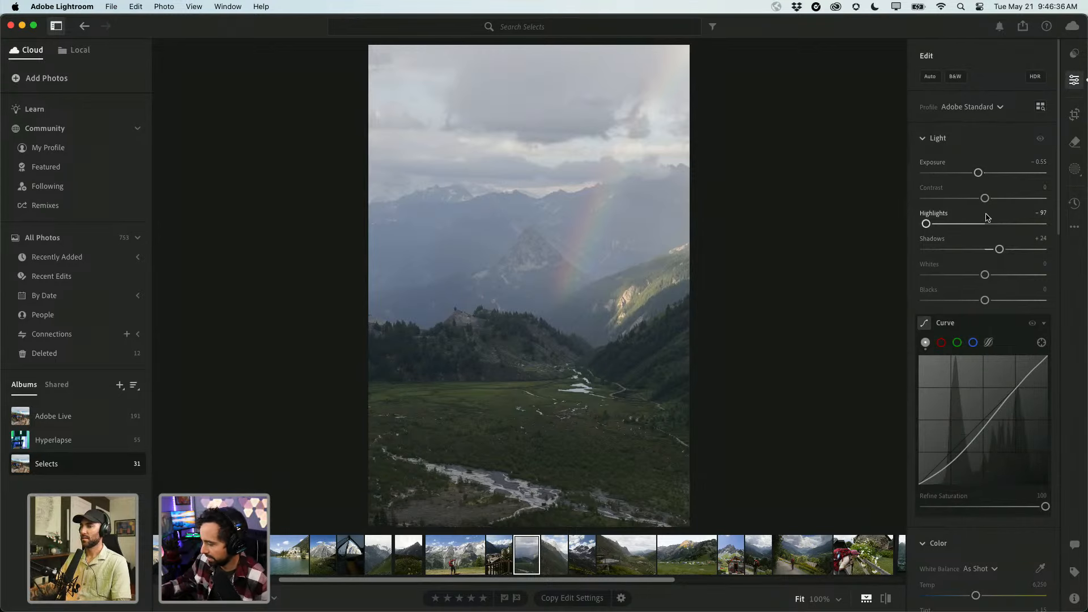
pyautogui.press('\\')
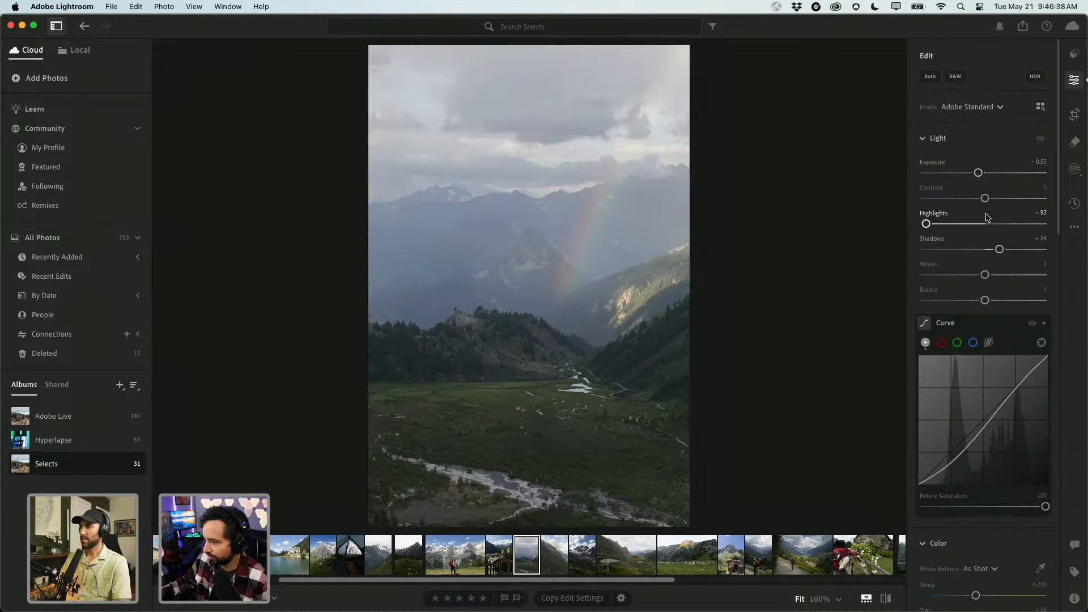
pyautogui.press('\\')
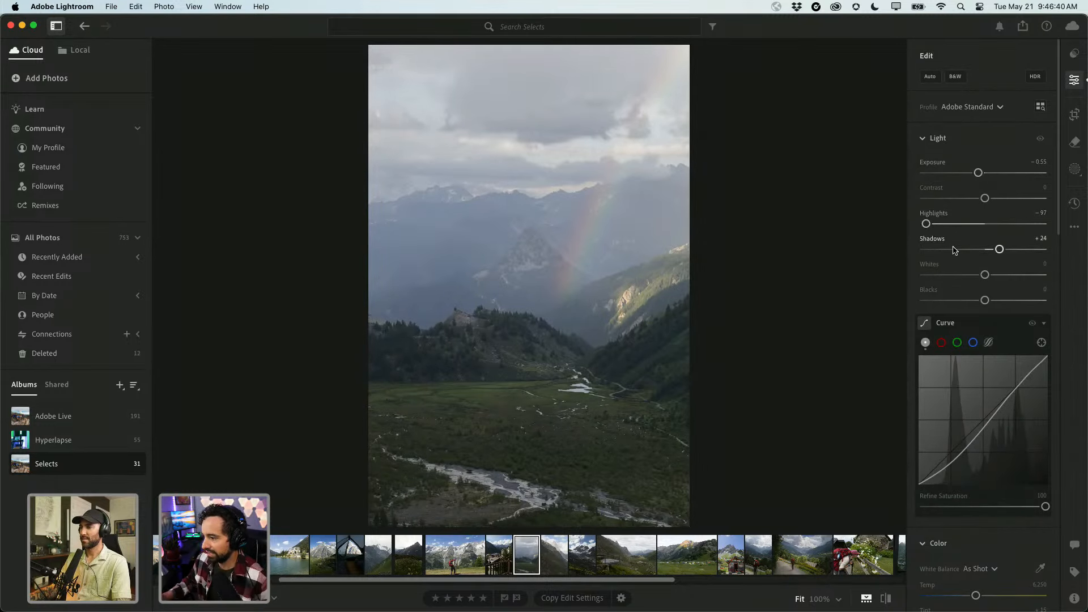
# Toggle the tone curve off and on to compare, then nudge its lower point up slightly.
pyautogui.click(1032, 324)
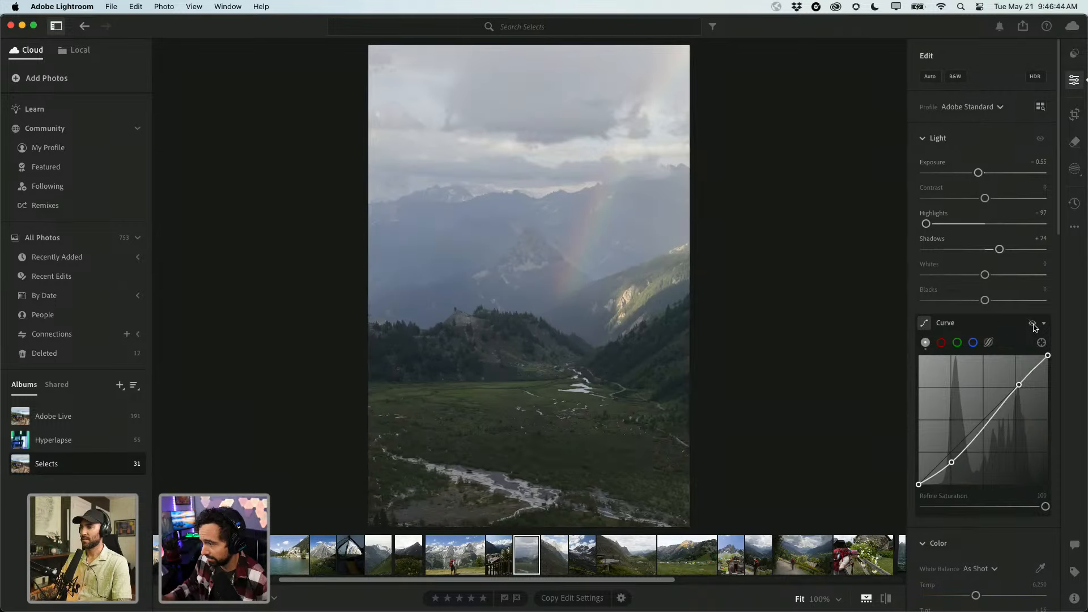
pyautogui.click(1032, 323)
pyautogui.click(1032, 324)
pyautogui.click(1032, 324)
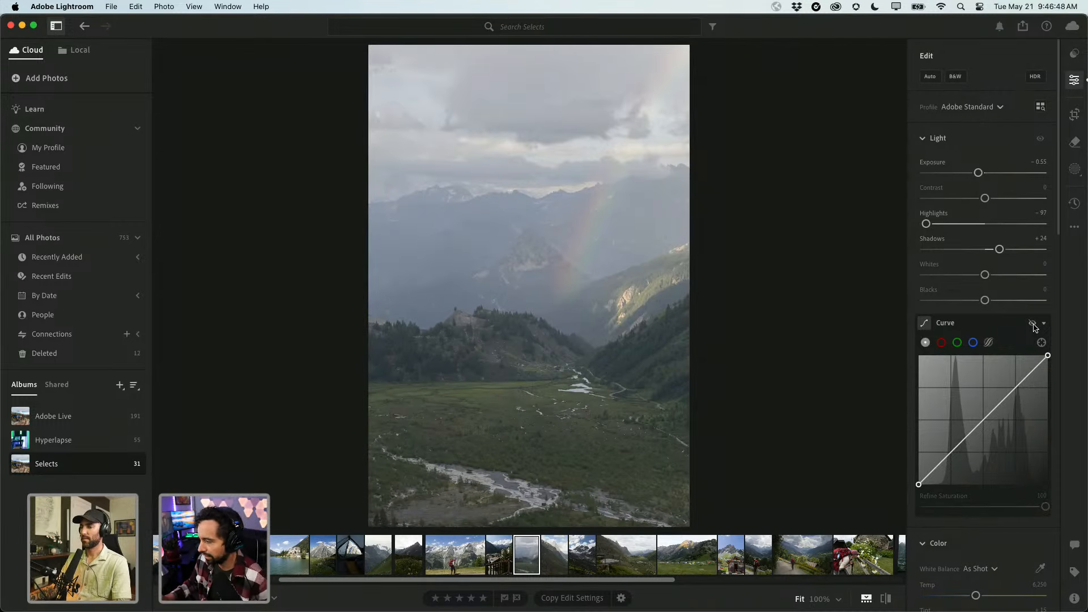
pyautogui.click(1032, 324)
pyautogui.click(1032, 324)
pyautogui.click(1032, 324)
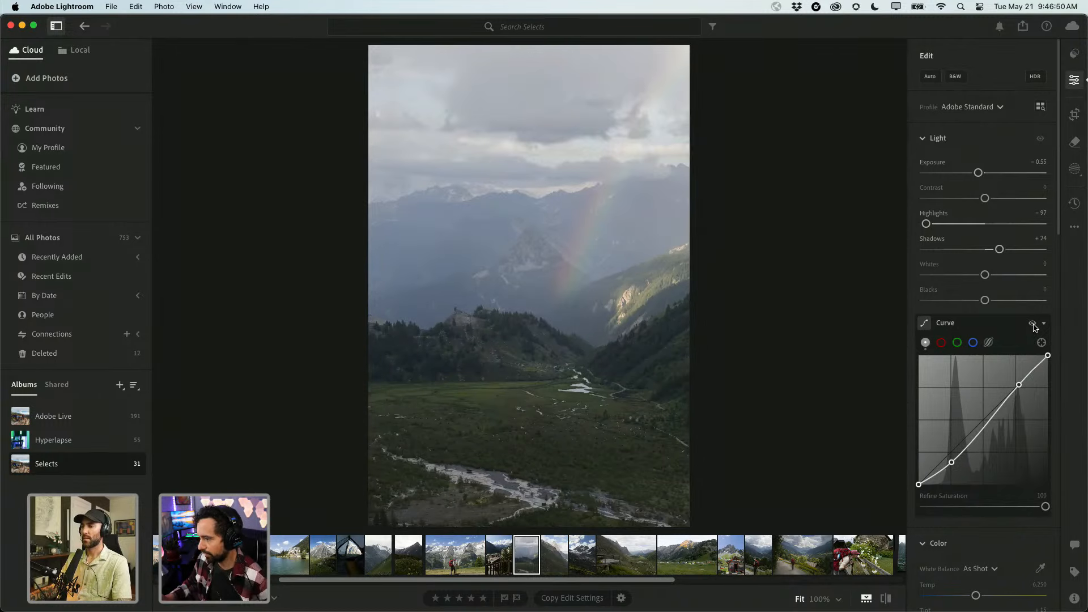
pyautogui.click(1033, 324)
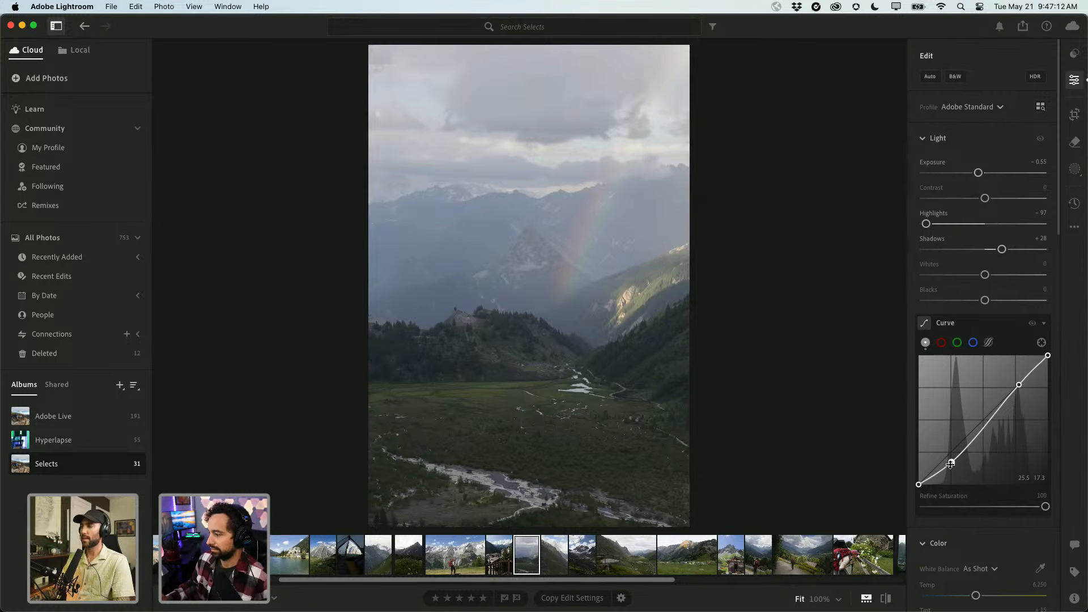
pyautogui.moveTo(951, 463); pyautogui.dragTo(953, 465)
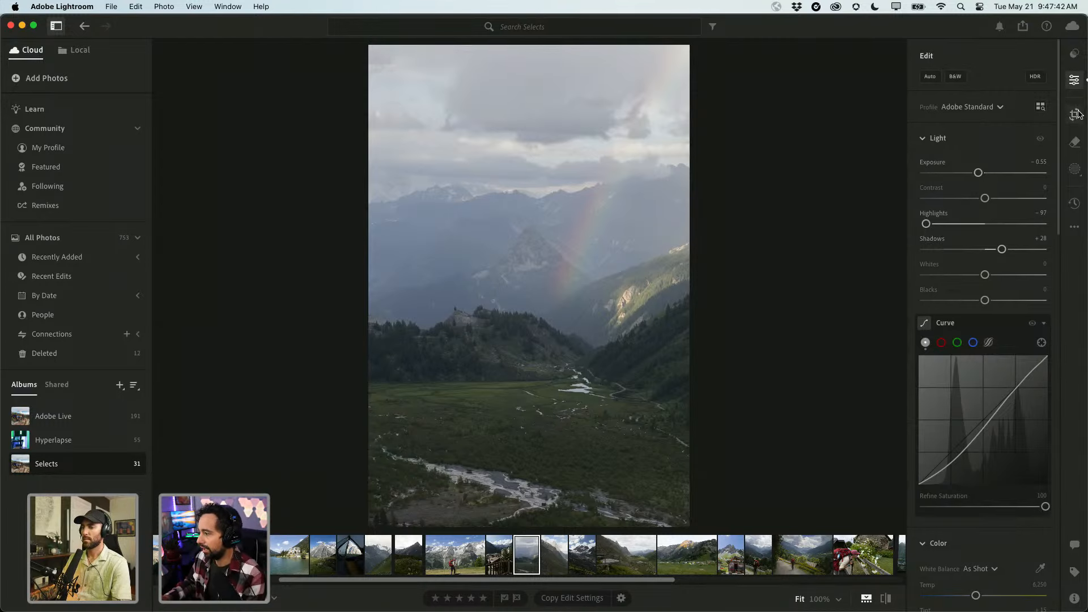
# Draw a linear gradient mask diagonally across the lower valley and flatten its angle.
pyautogui.click(1073, 170)
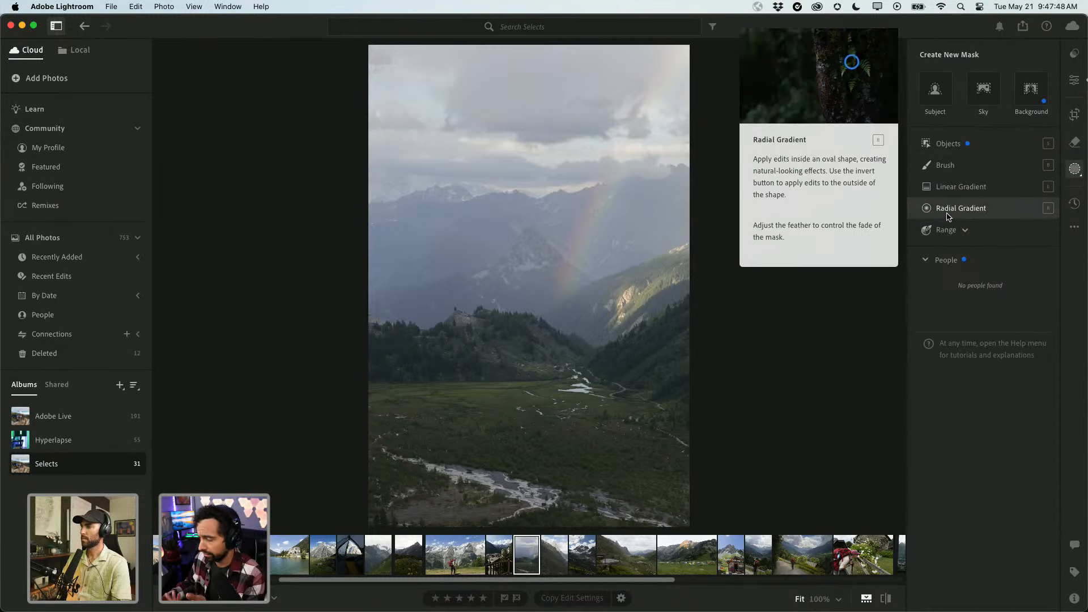
pyautogui.click(947, 186)
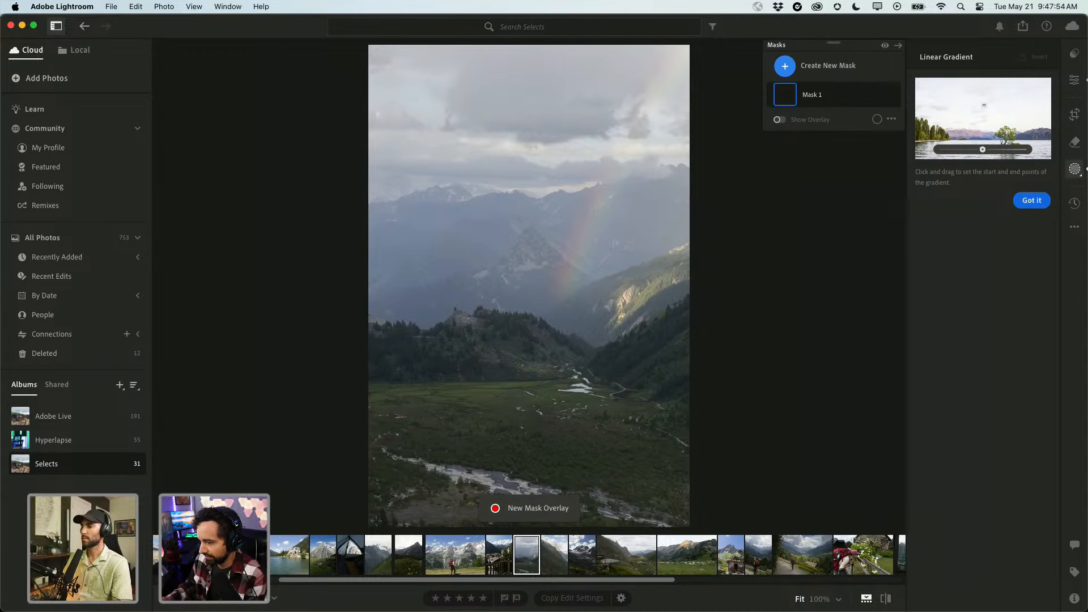
pyautogui.moveTo(376, 520); pyautogui.dragTo(503, 398)
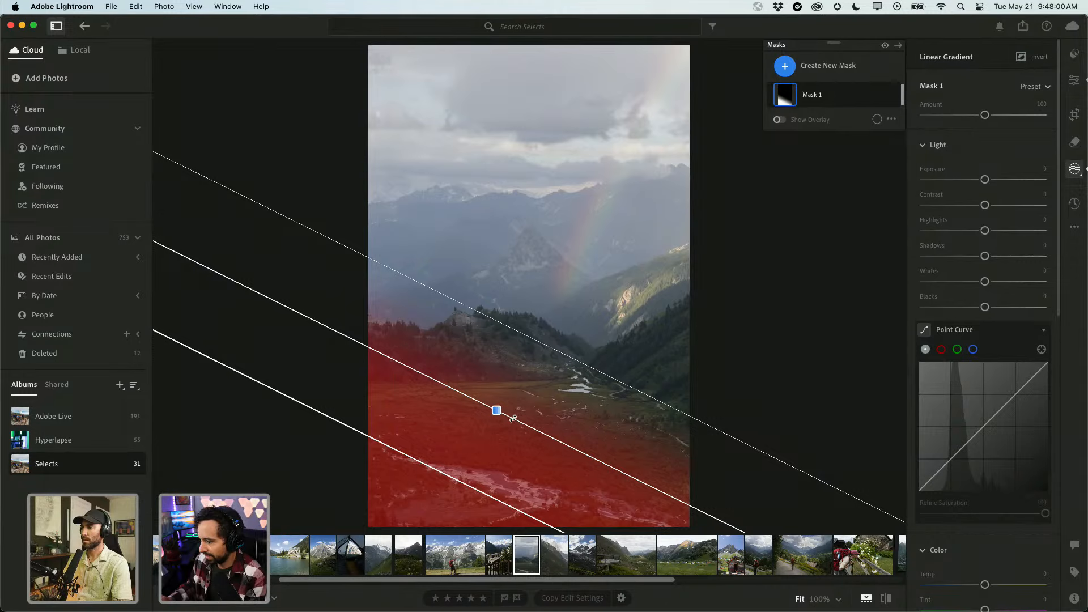
pyautogui.moveTo(513, 418); pyautogui.dragTo(540, 418)
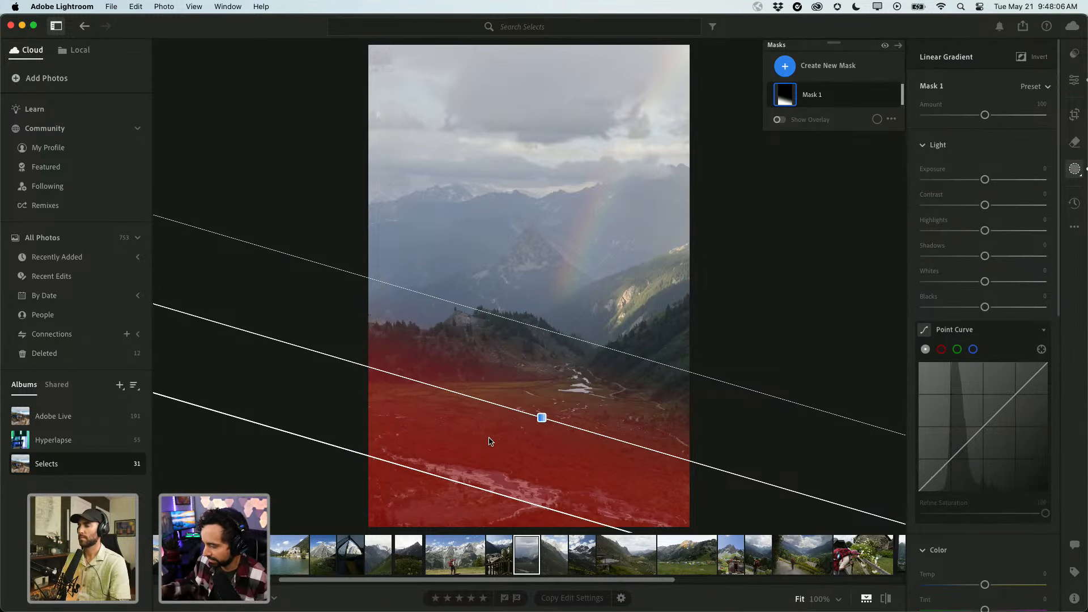
# Darken the gradient area to Exposure -0.40 and shift the gradient slightly lower.
pyautogui.press('o')
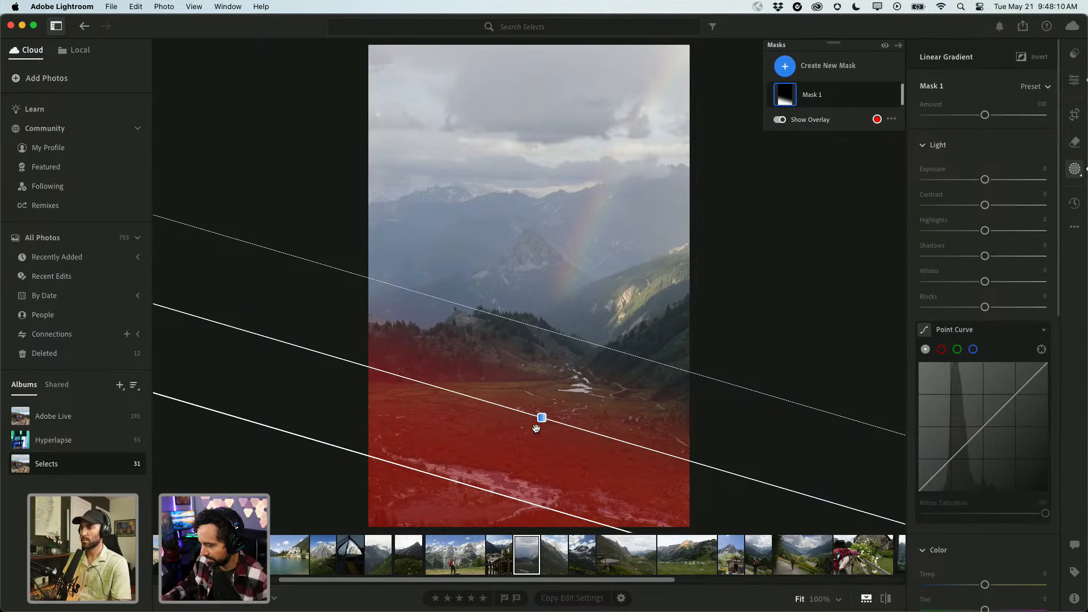
pyautogui.press('o')
pyautogui.press('o')
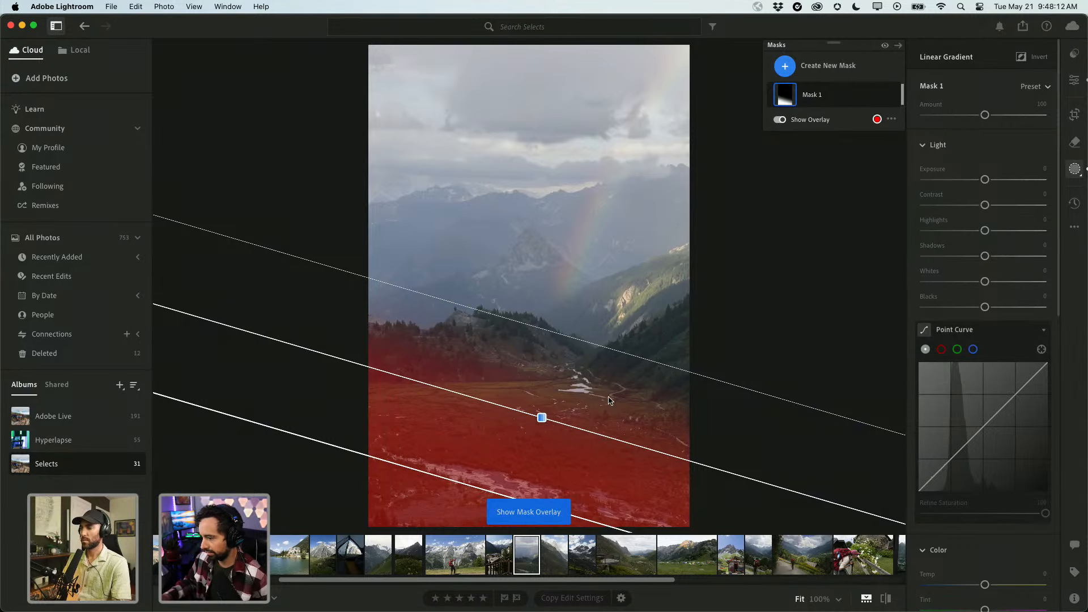
pyautogui.click(780, 119)
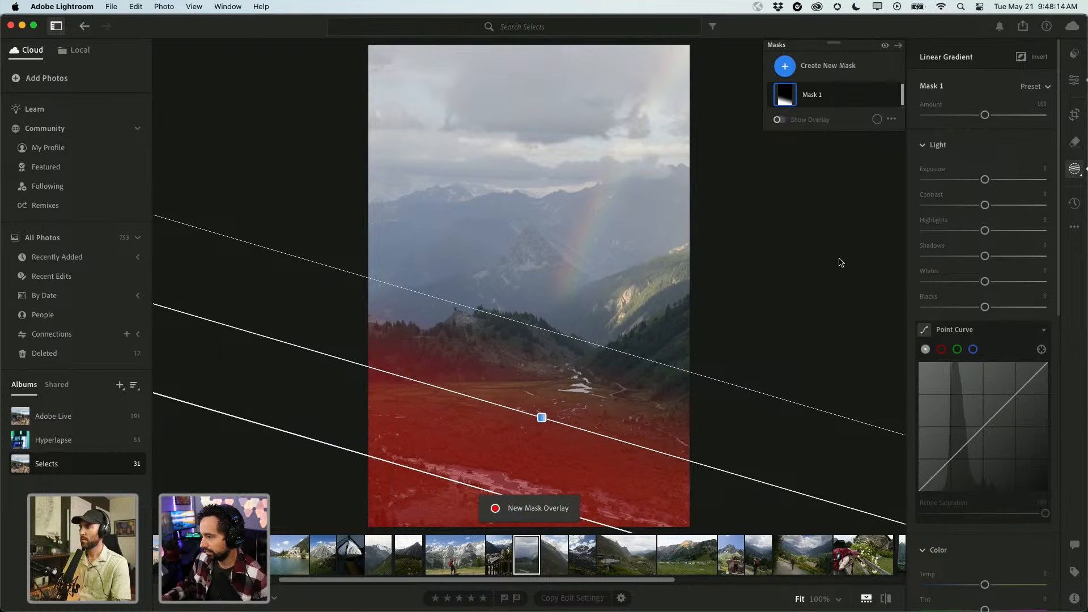
pyautogui.moveTo(984, 179)
pyautogui.mouseDown()
pyautogui.moveTo(969, 179)
pyautogui.moveTo(978, 180)
pyautogui.mouseUp()
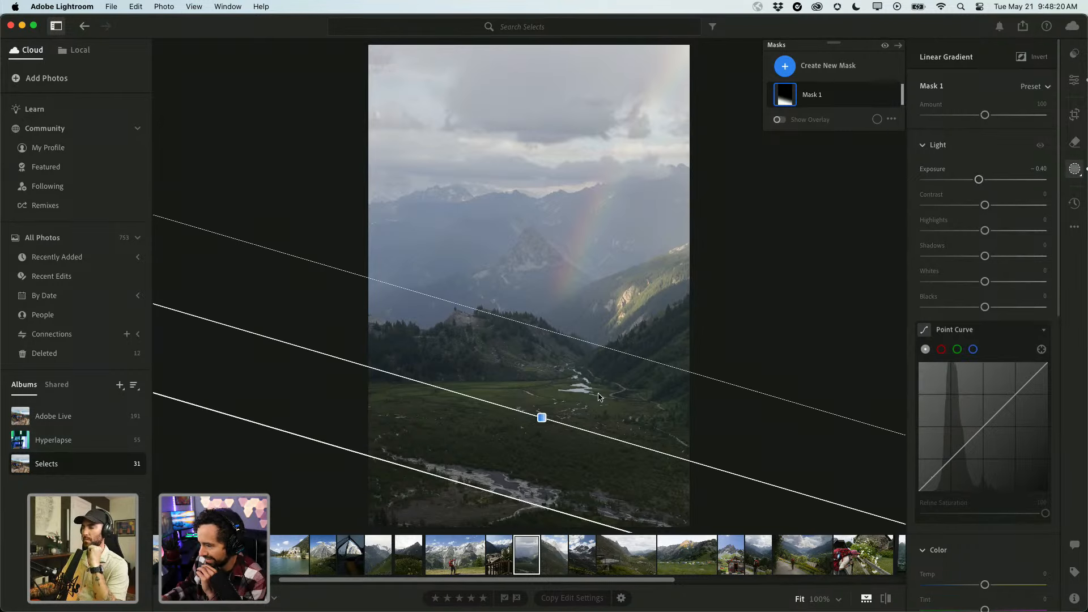
pyautogui.moveTo(539, 414); pyautogui.dragTo(537, 425)
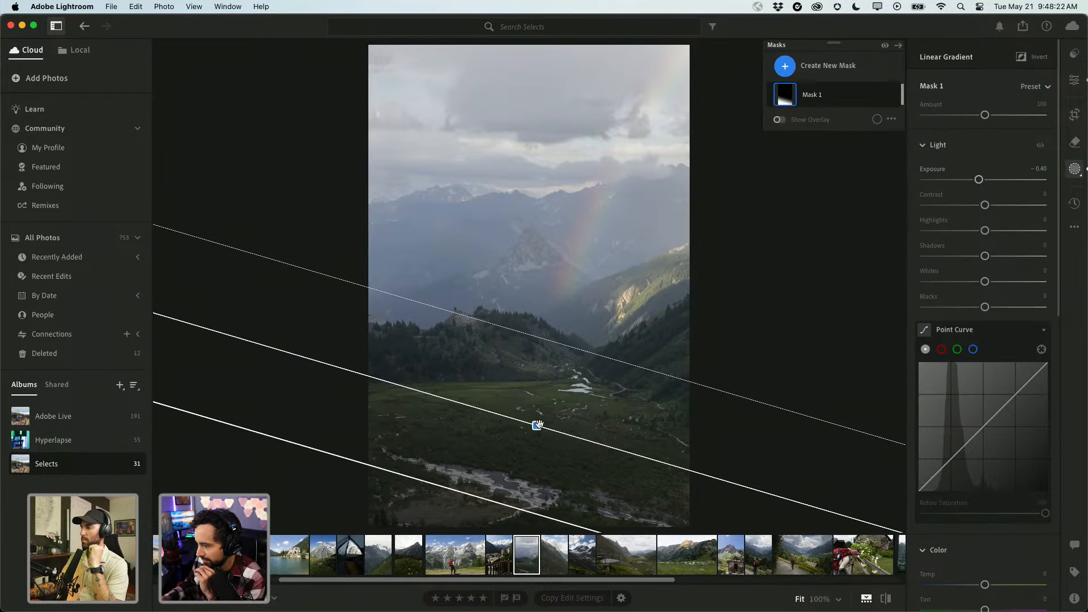
# Draw a radial gradient on the valley floor, rotating and stretching it to follow the valley.
pyautogui.click(785, 66)
pyautogui.click(829, 210)
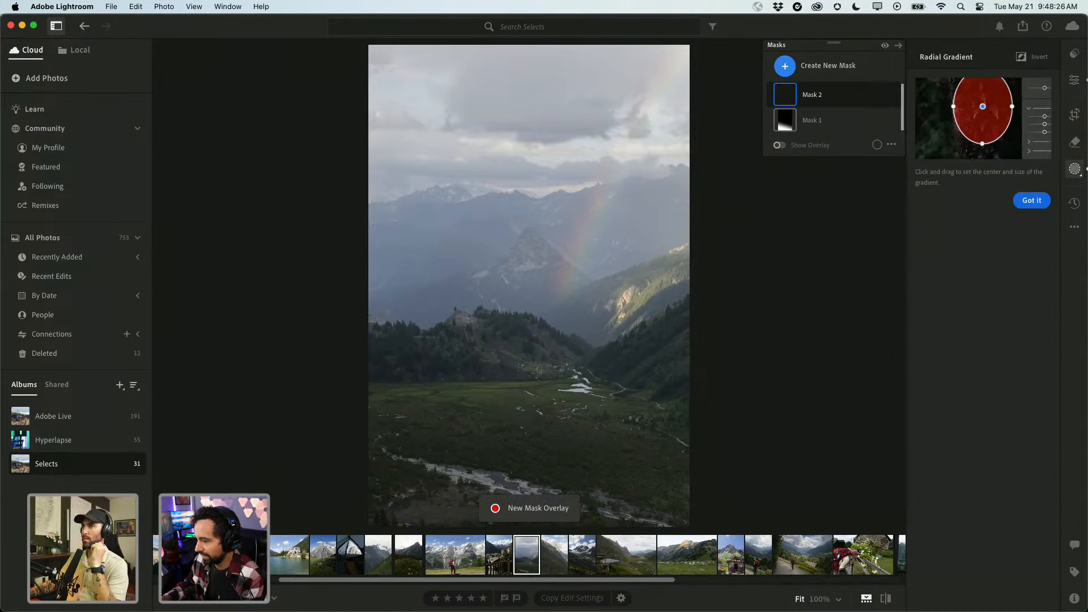
pyautogui.moveTo(536, 373)
pyautogui.mouseDown()
pyautogui.moveTo(617, 410)
pyautogui.moveTo(610, 396)
pyautogui.mouseUp()
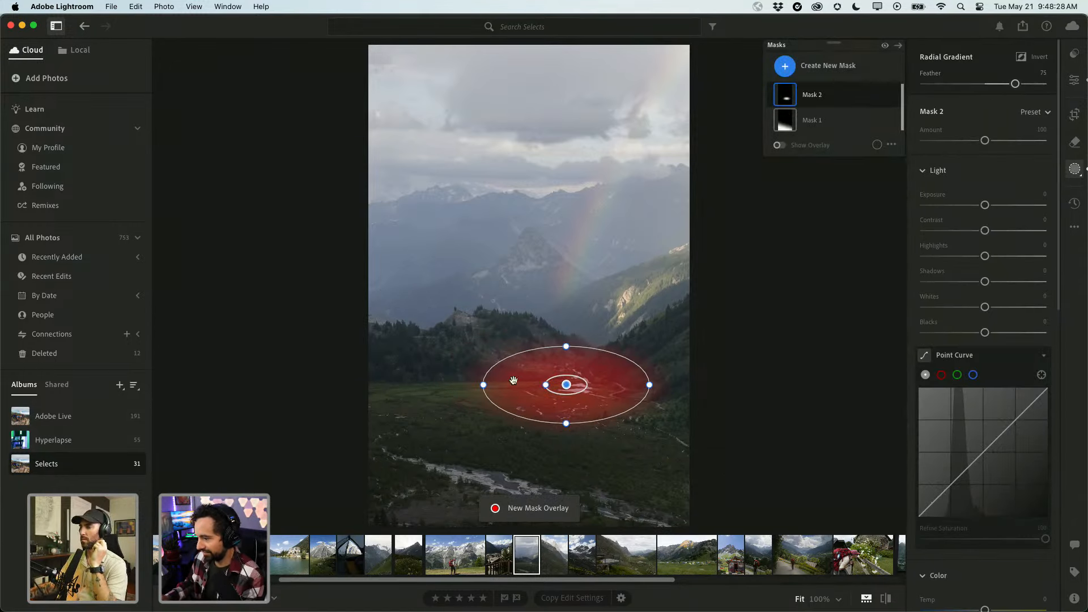
pyautogui.moveTo(479, 386); pyautogui.dragTo(479, 376)
pyautogui.moveTo(537, 381); pyautogui.dragTo(522, 383)
pyautogui.moveTo(547, 428); pyautogui.dragTo(547, 434)
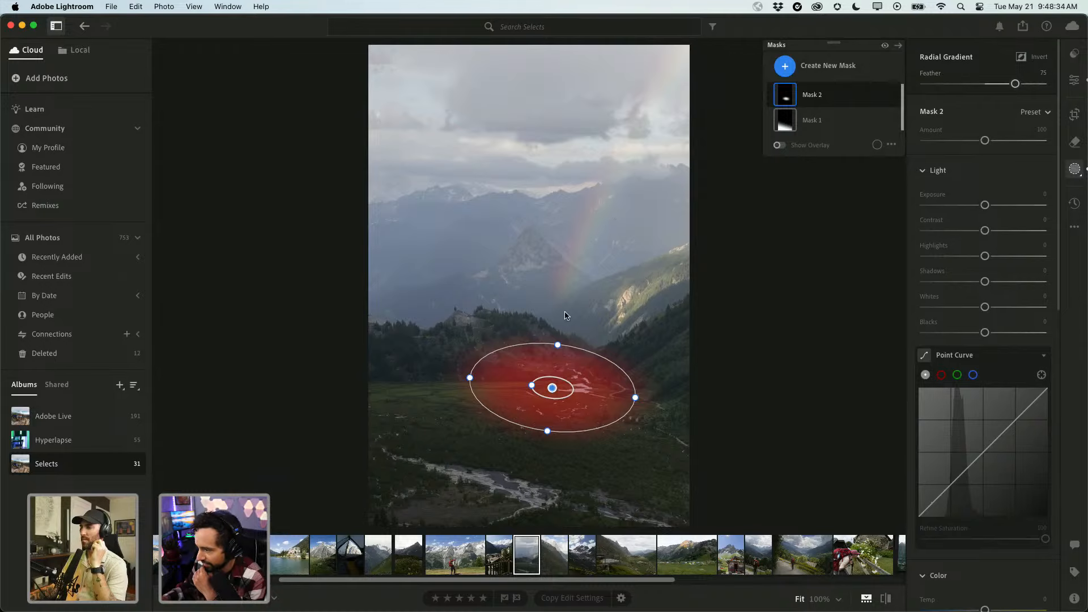
pyautogui.moveTo(634, 397); pyautogui.dragTo(650, 399)
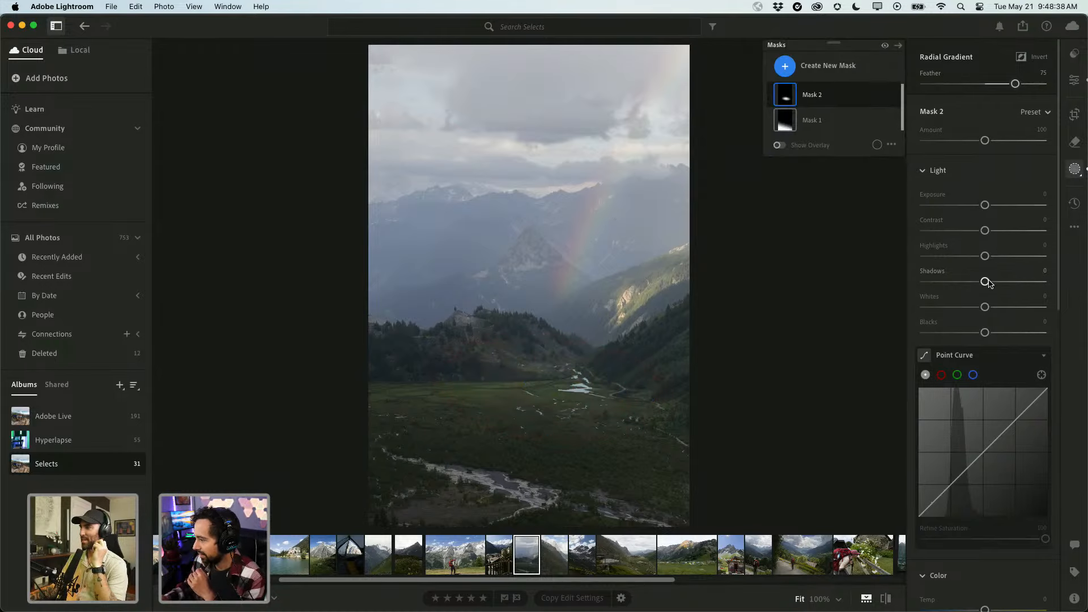
# Set the radial mask to Shadows +12, Exposure +0.16 and Temp +6.
pyautogui.moveTo(987, 281); pyautogui.dragTo(995, 283)
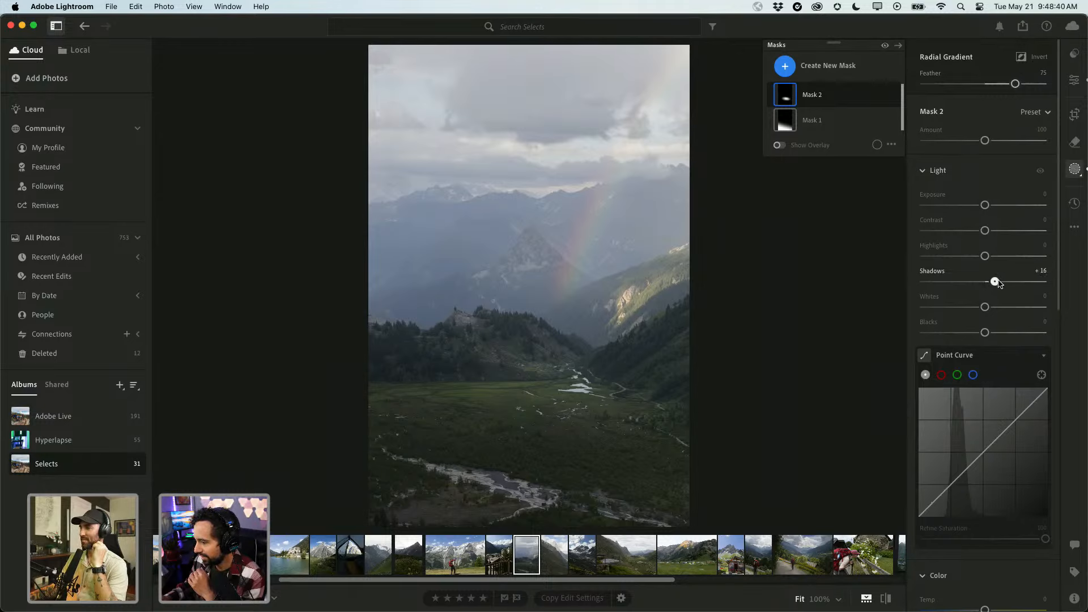
pyautogui.moveTo(984, 205); pyautogui.dragTo(991, 205)
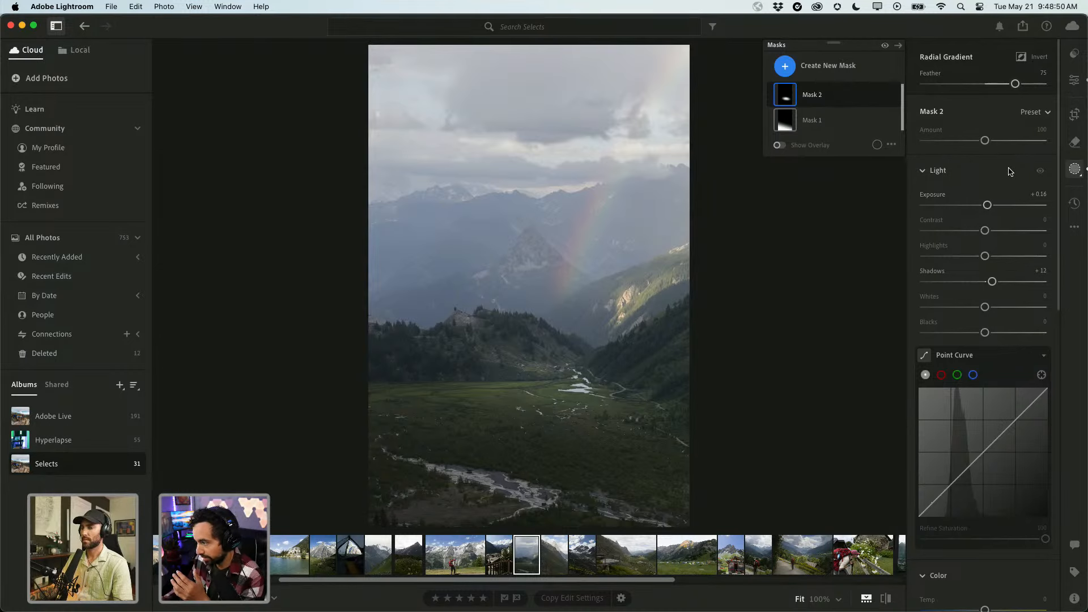
pyautogui.scroll(-4, 975, 426)
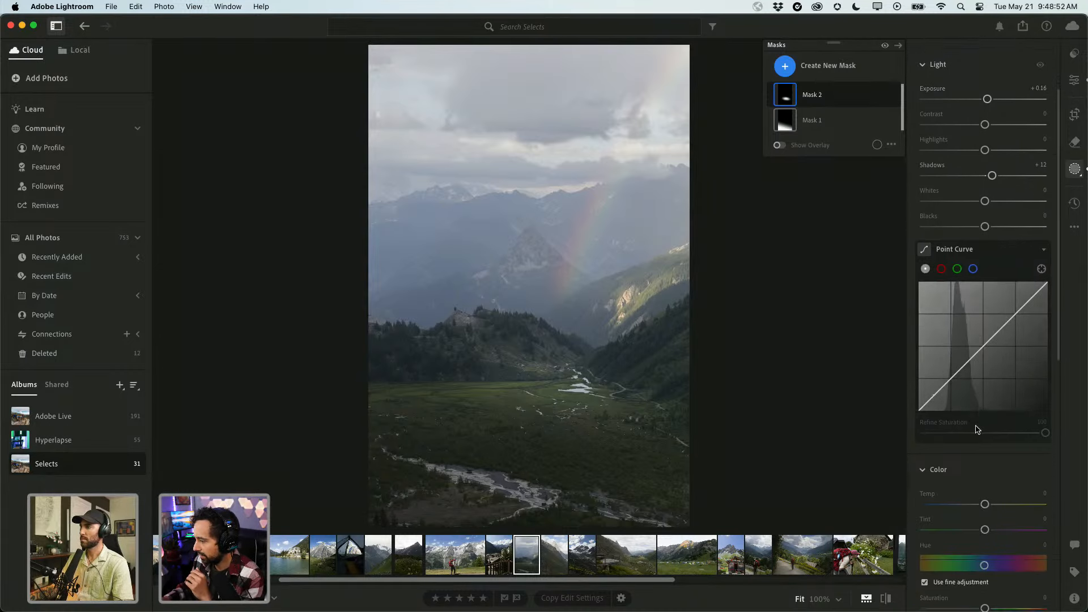
pyautogui.moveTo(987, 508); pyautogui.dragTo(990, 507)
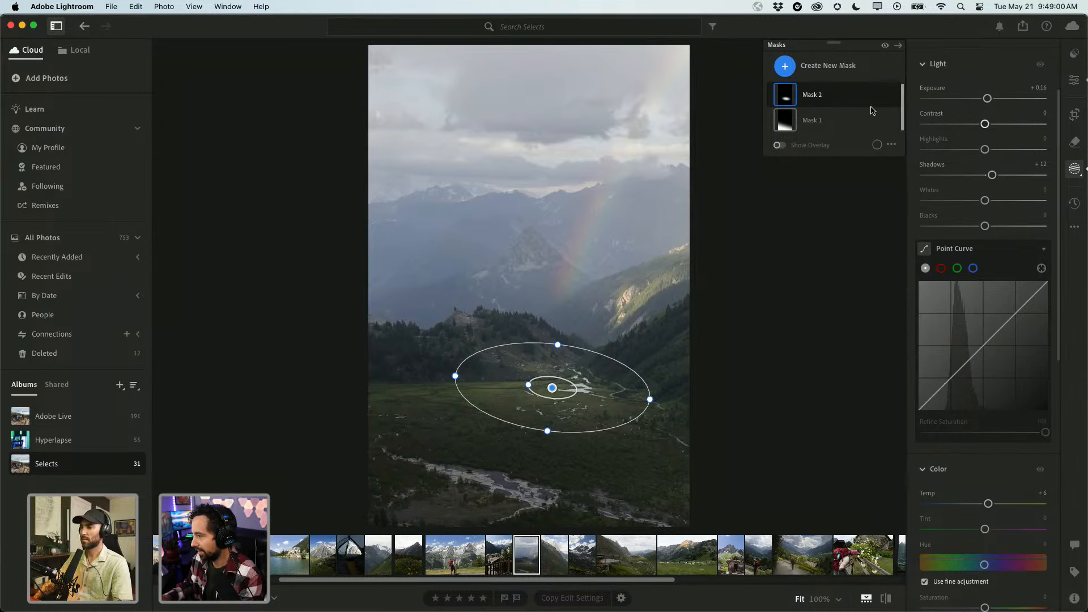
pyautogui.click(786, 66)
# Paint a new brush mask down and along the rainbow.
pyautogui.click(805, 177)
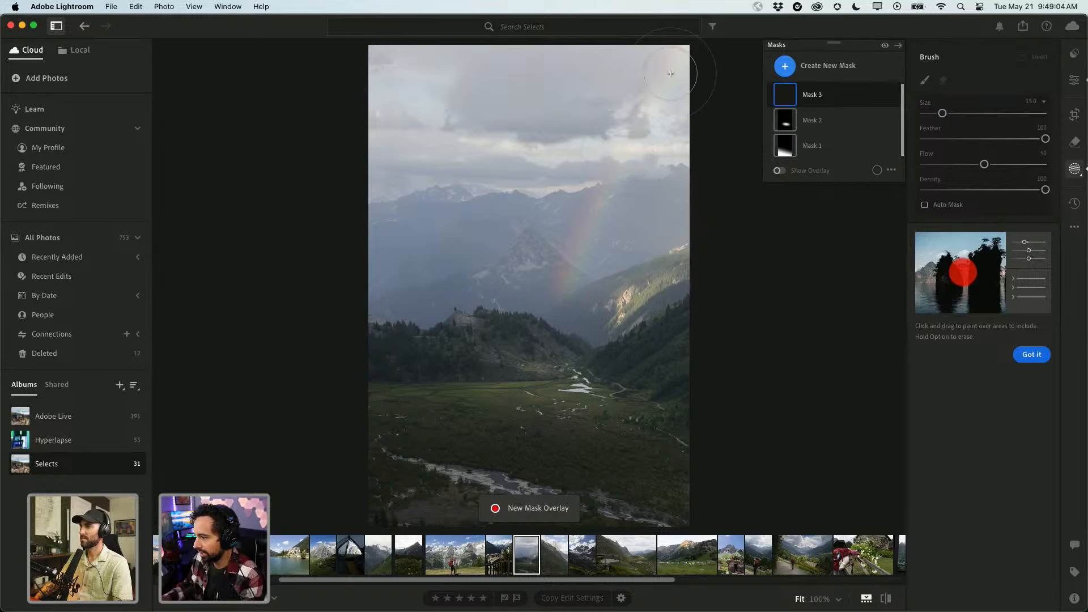
pyautogui.moveTo(677, 67)
pyautogui.mouseDown()
pyautogui.moveTo(600, 182)
pyautogui.moveTo(560, 276)
pyautogui.moveTo(556, 337)
pyautogui.mouseUp()
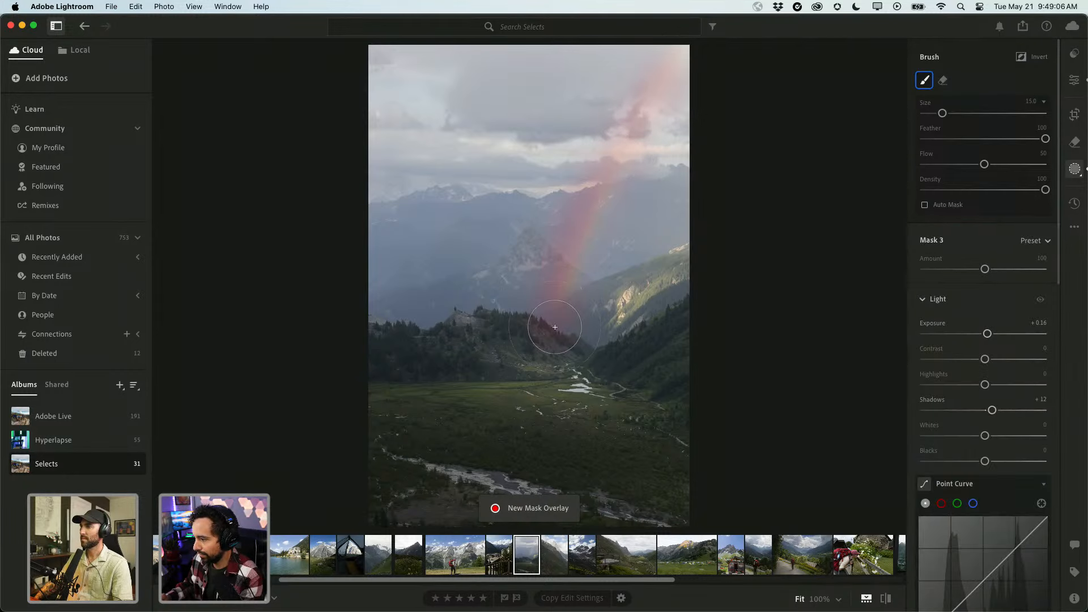
pyautogui.moveTo(653, 91); pyautogui.dragTo(600, 211)
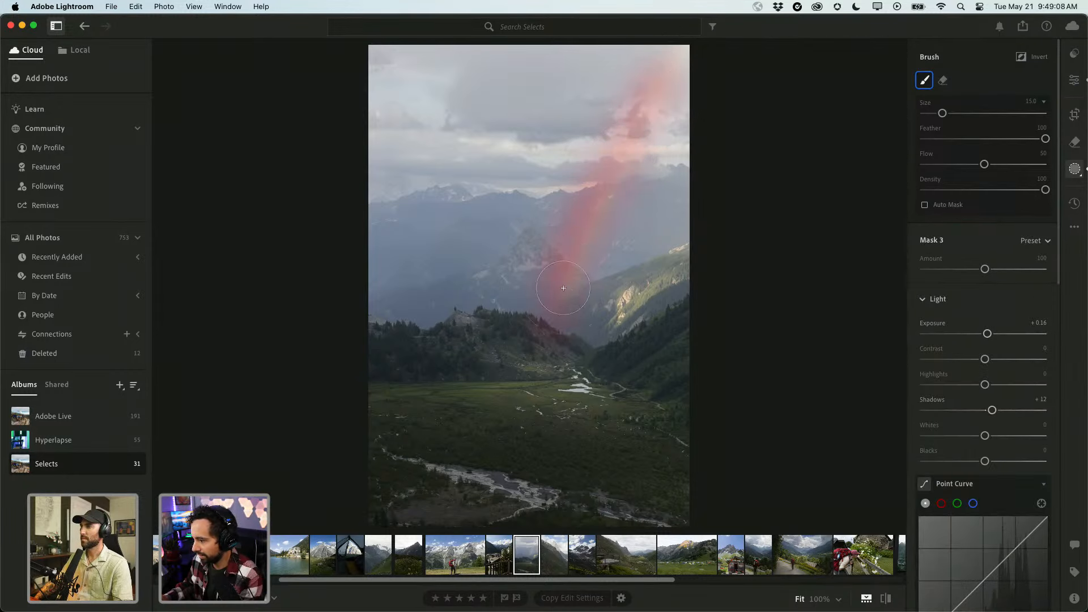
pyautogui.moveTo(563, 288); pyautogui.dragTo(558, 327)
pyautogui.moveTo(667, 98); pyautogui.dragTo(558, 317)
# Reset the rainbow mask's Exposure and Shadows, then set Saturation +10 and Exposure +0.28.
pyautogui.doubleClick(987, 333)
pyautogui.doubleClick(991, 409)
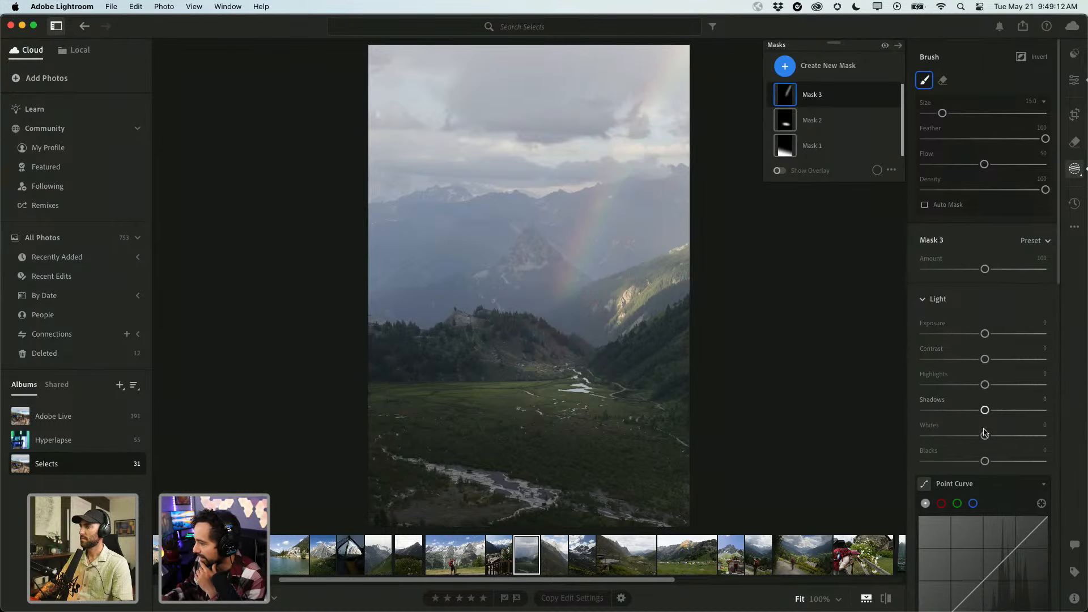
pyautogui.scroll(-10, 984, 433)
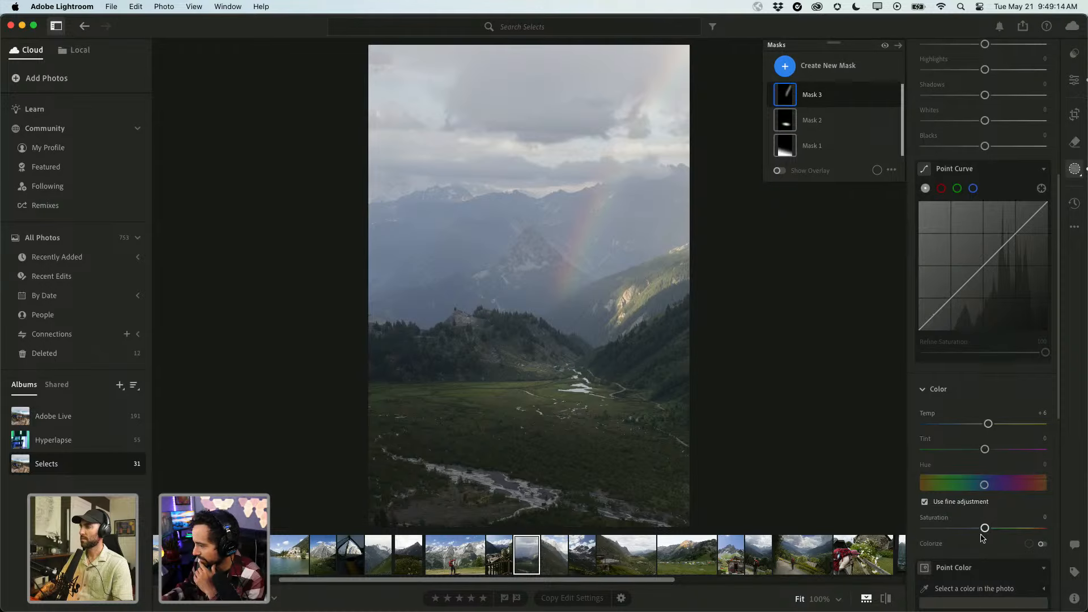
pyautogui.moveTo(986, 532); pyautogui.dragTo(992, 531)
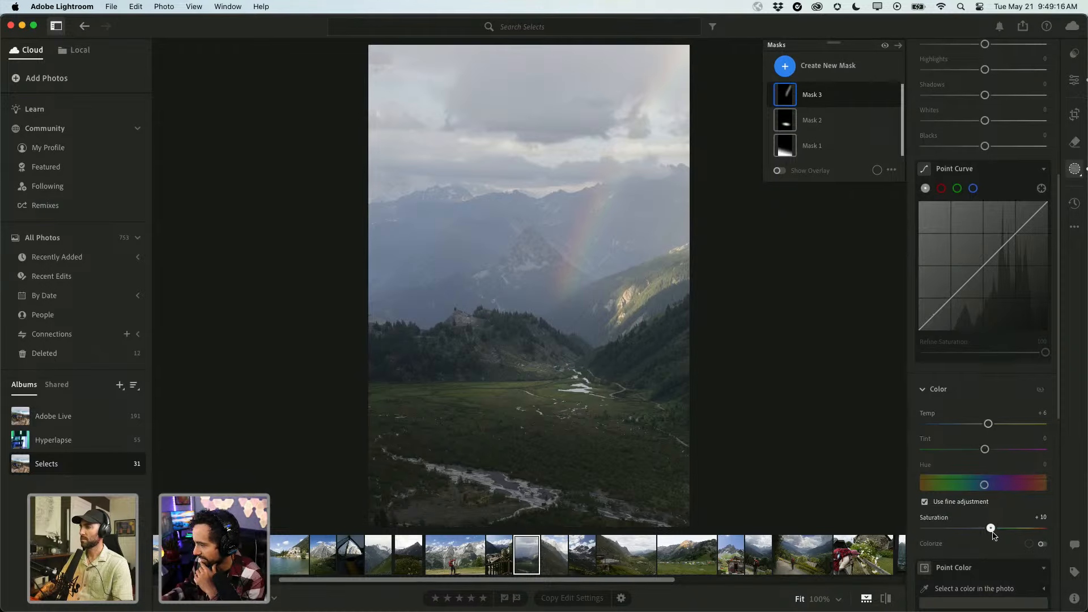
pyautogui.scroll(8, 997, 368)
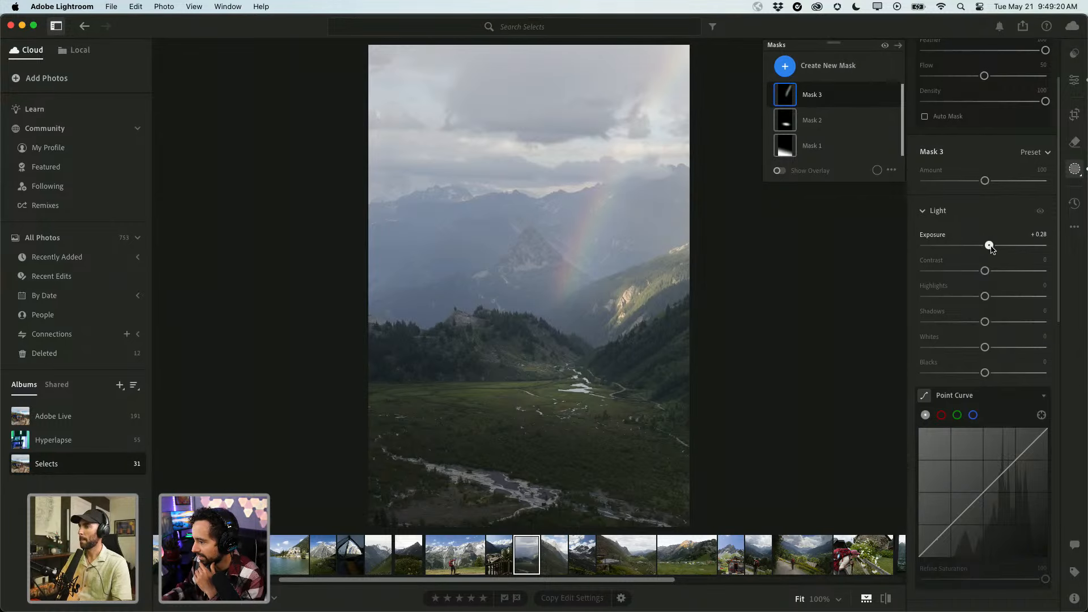
pyautogui.moveTo(986, 248); pyautogui.dragTo(991, 248)
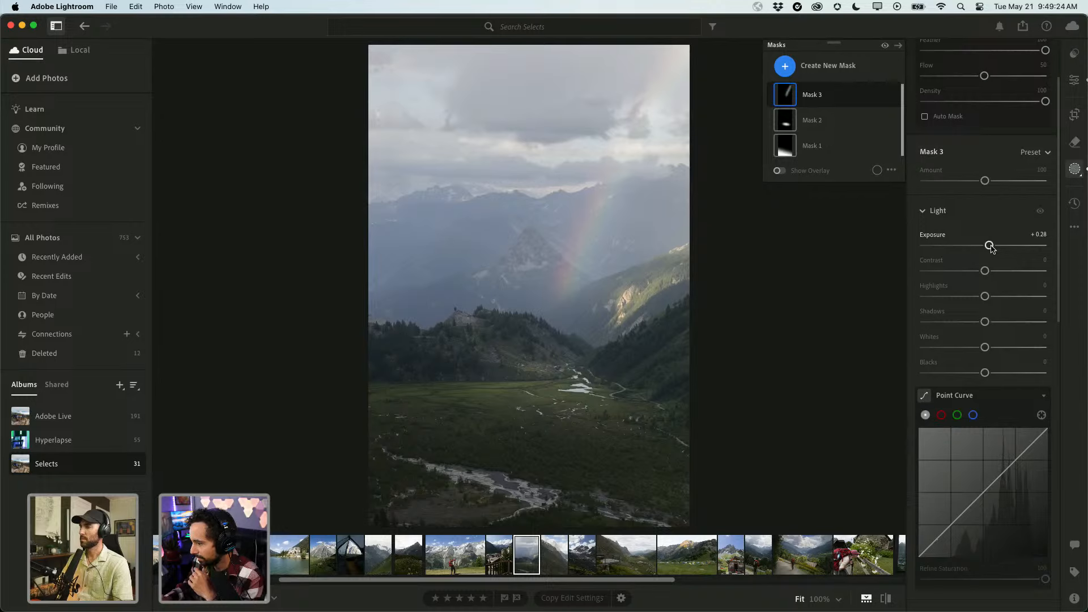
pyautogui.click(785, 65)
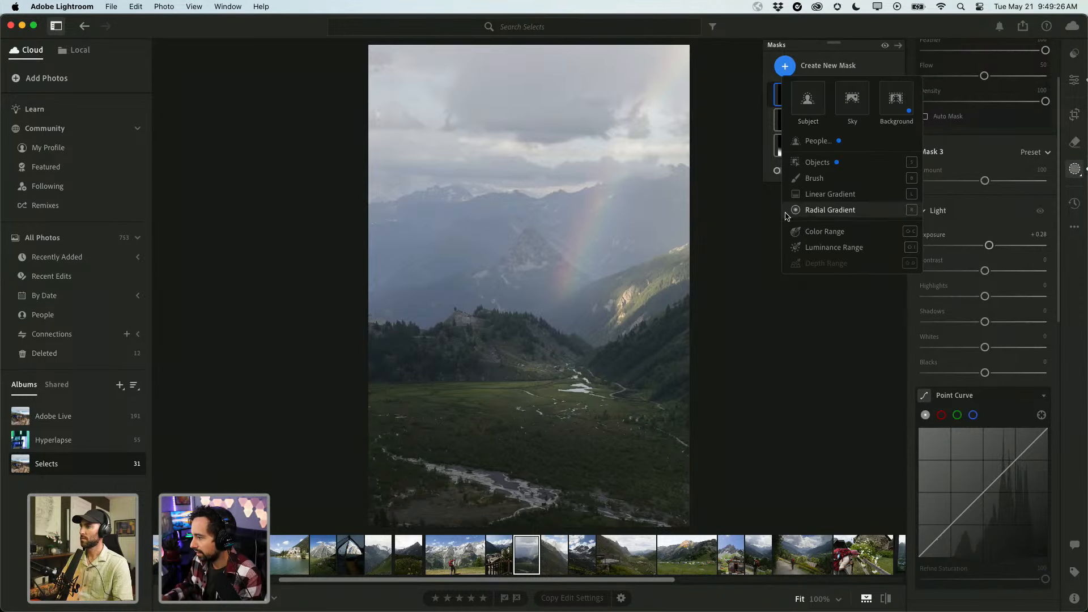
# Zoom in and paint a new brush mask over the sunlit rock face with a larger brush.
pyautogui.click(818, 179)
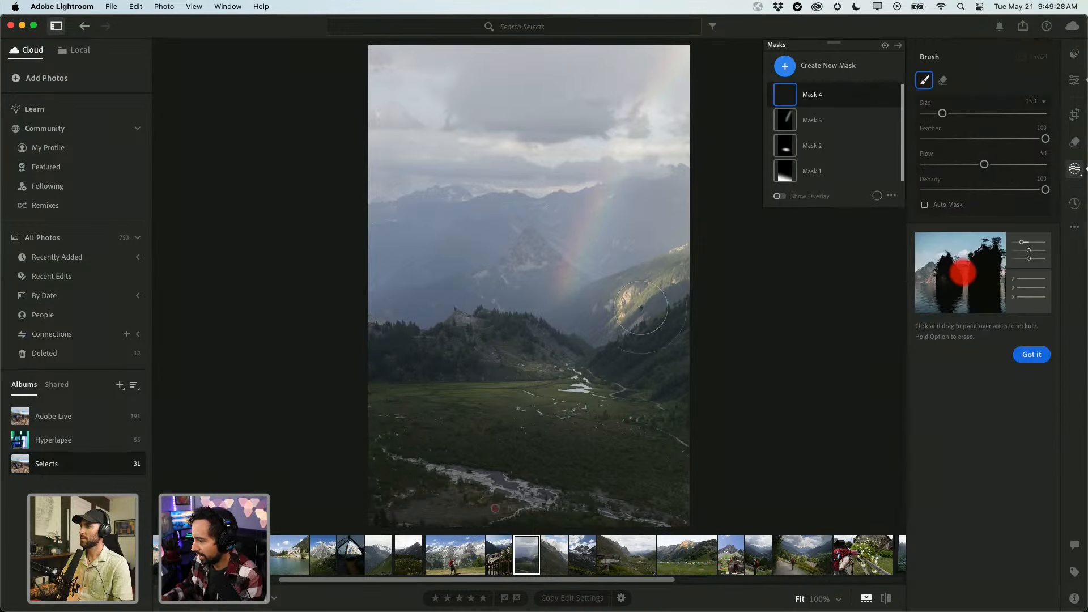
pyautogui.press('z')
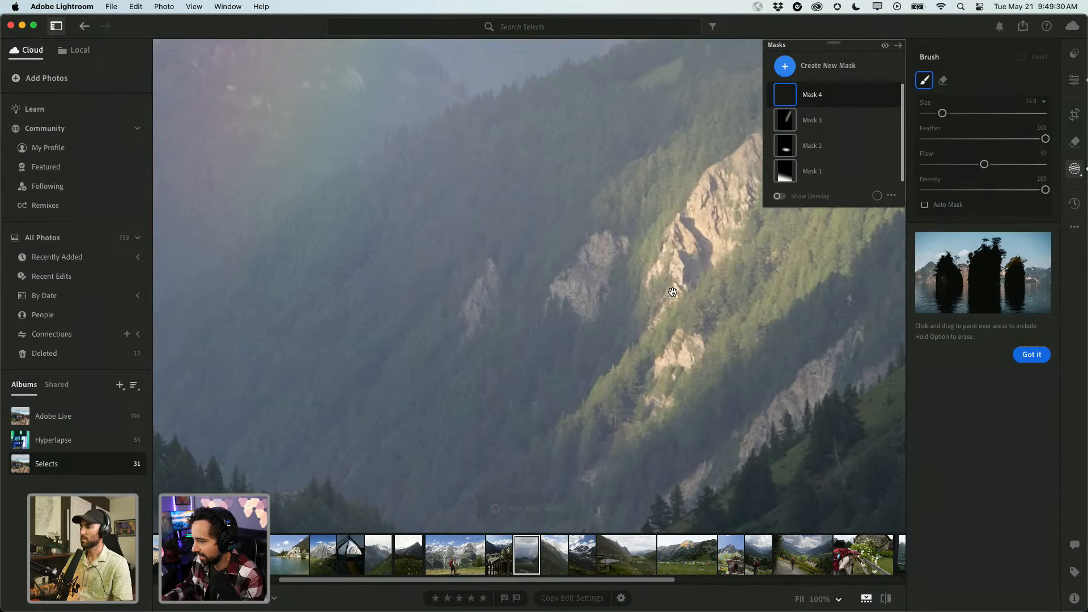
pyautogui.moveTo(673, 292); pyautogui.dragTo(491, 337)
pyautogui.moveTo(542, 251)
pyautogui.mouseDown()
pyautogui.moveTo(536, 275)
pyautogui.moveTo(579, 237)
pyautogui.moveTo(490, 350)
pyautogui.moveTo(549, 261)
pyautogui.moveTo(498, 298)
pyautogui.mouseUp()
pyautogui.press(']')
pyautogui.press(']')
pyautogui.press(']')
pyautogui.press(']')
pyautogui.press(']')
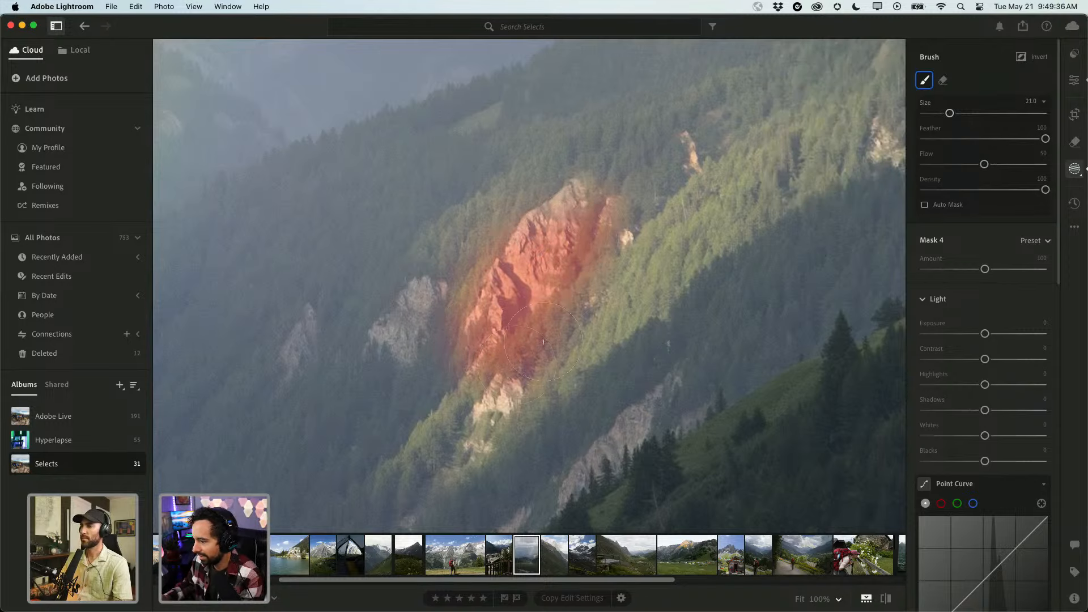
pyautogui.moveTo(543, 341)
pyautogui.mouseDown()
pyautogui.moveTo(478, 416)
pyautogui.moveTo(578, 255)
pyautogui.moveTo(570, 202)
pyautogui.moveTo(548, 232)
pyautogui.mouseUp()
# Refine the slope mask with a smaller brush at its lower and upper ends.
pyautogui.click(642, 262)
pyautogui.press('[')
pyautogui.press('[')
pyautogui.press('[')
pyautogui.press('[')
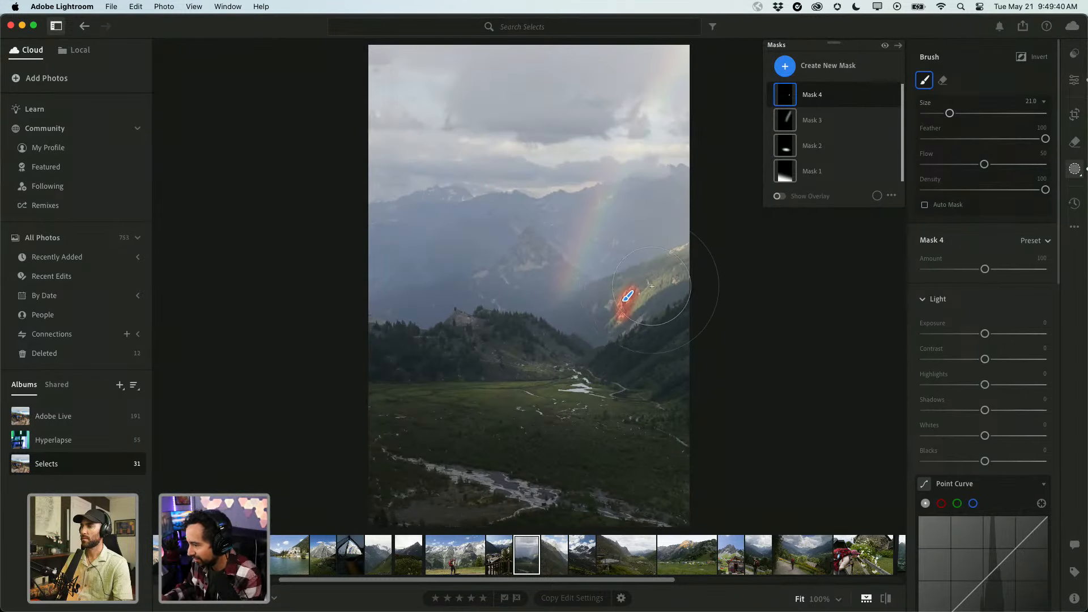
pyautogui.press('[')
pyautogui.press('[')
pyautogui.press('[')
pyautogui.press('[')
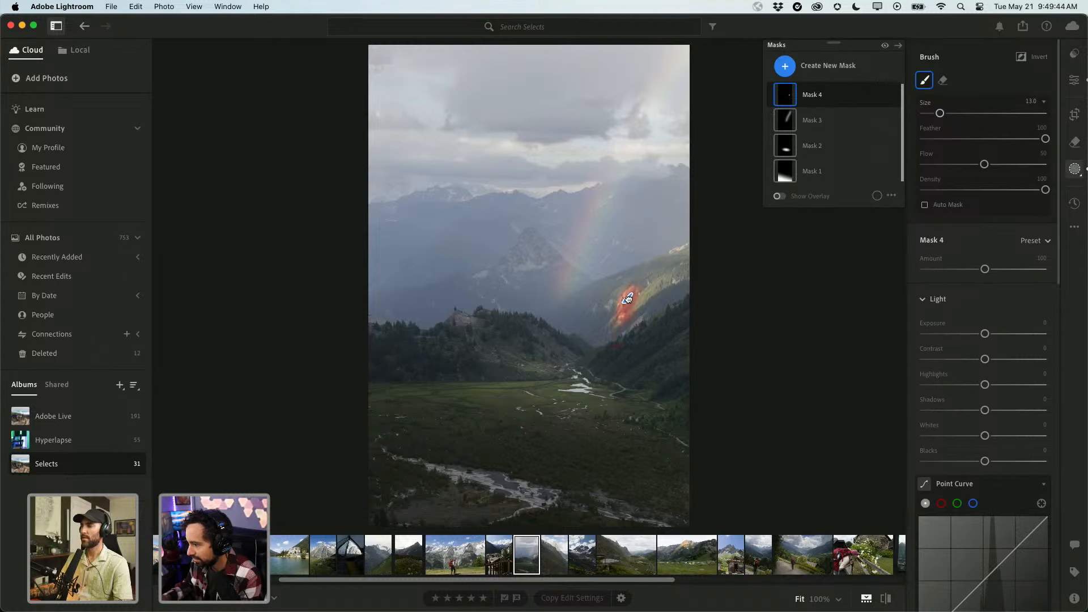
pyautogui.press('[')
pyautogui.press('[')
pyautogui.press('[')
pyautogui.press('[')
pyautogui.press('[')
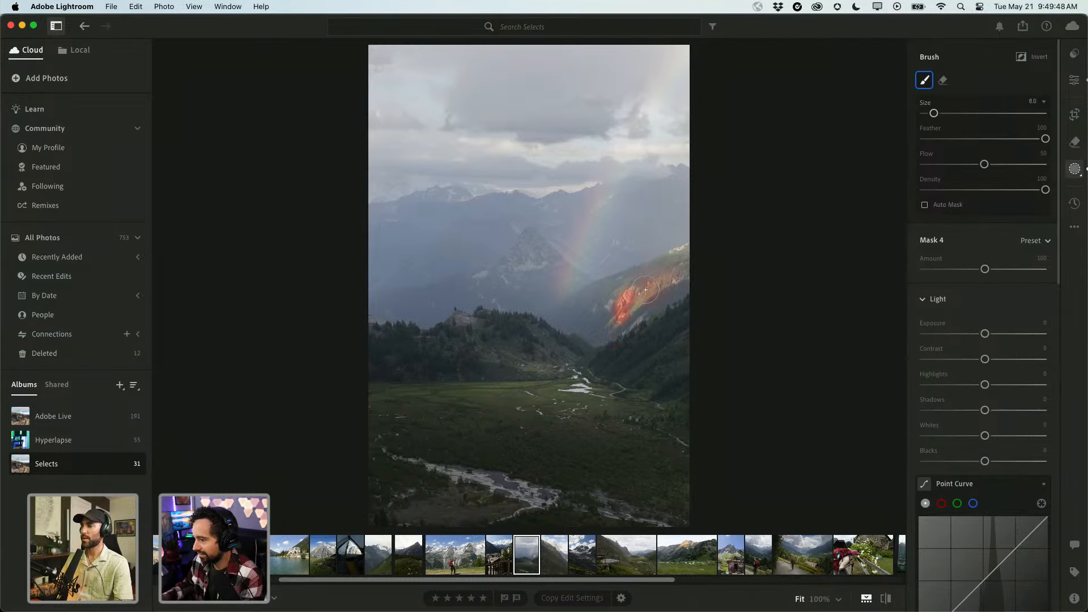
pyautogui.moveTo(645, 290)
pyautogui.mouseDown()
pyautogui.moveTo(679, 256)
pyautogui.moveTo(626, 302)
pyautogui.mouseUp()
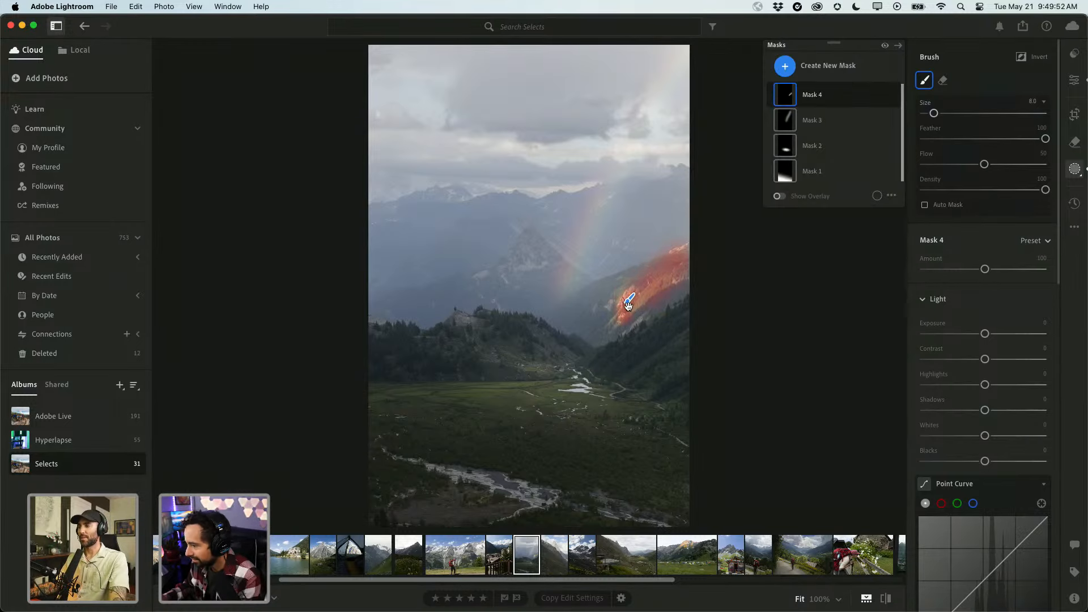
pyautogui.moveTo(619, 319); pyautogui.dragTo(619, 316)
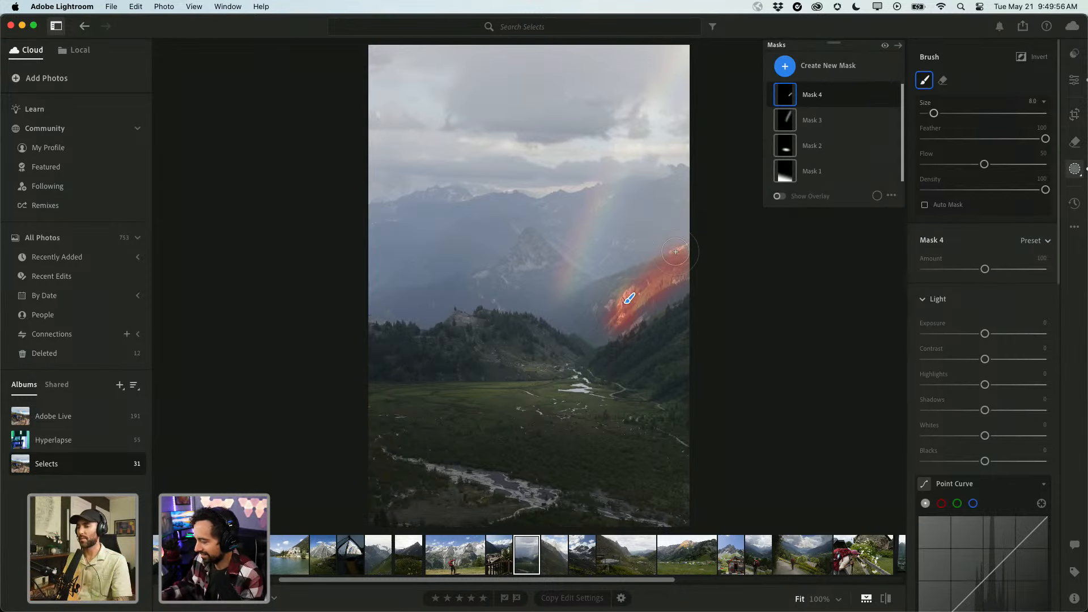
pyautogui.press('[')
pyautogui.press('[')
pyautogui.press('[')
pyautogui.moveTo(674, 252); pyautogui.dragTo(683, 276)
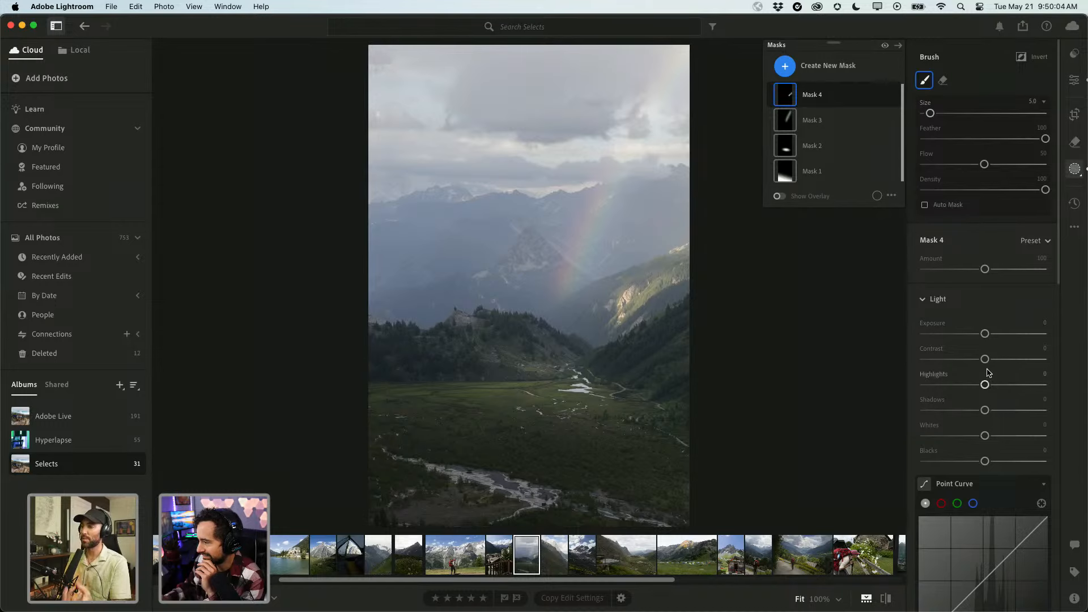
# Set the slope mask to Exposure +0.08 and Temp +6.
pyautogui.moveTo(984, 334); pyautogui.dragTo(985, 334)
pyautogui.scroll(-5, 984, 439)
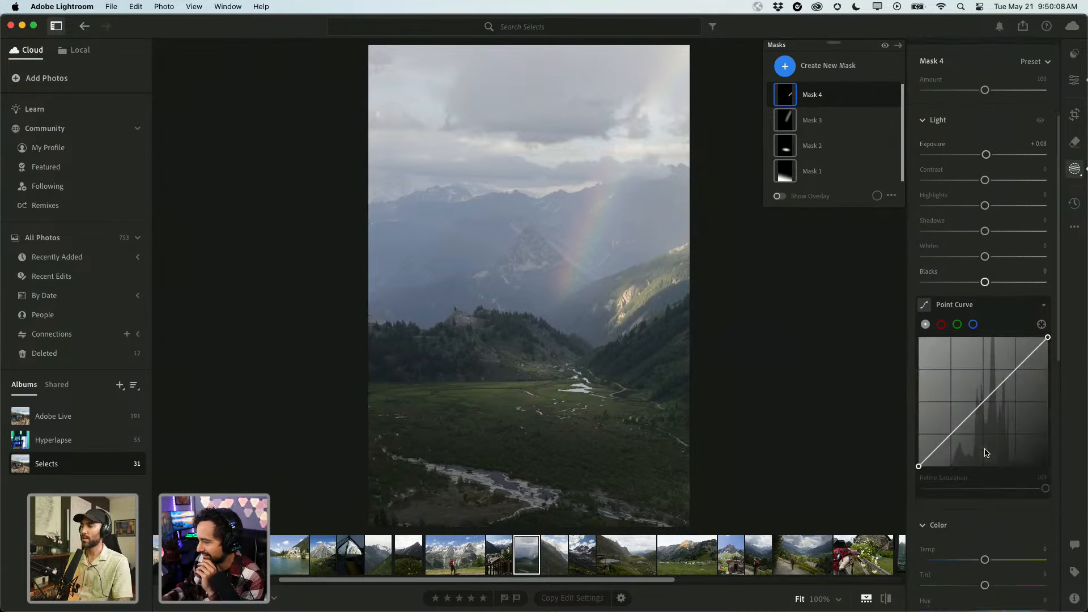
pyautogui.moveTo(987, 502); pyautogui.dragTo(989, 502)
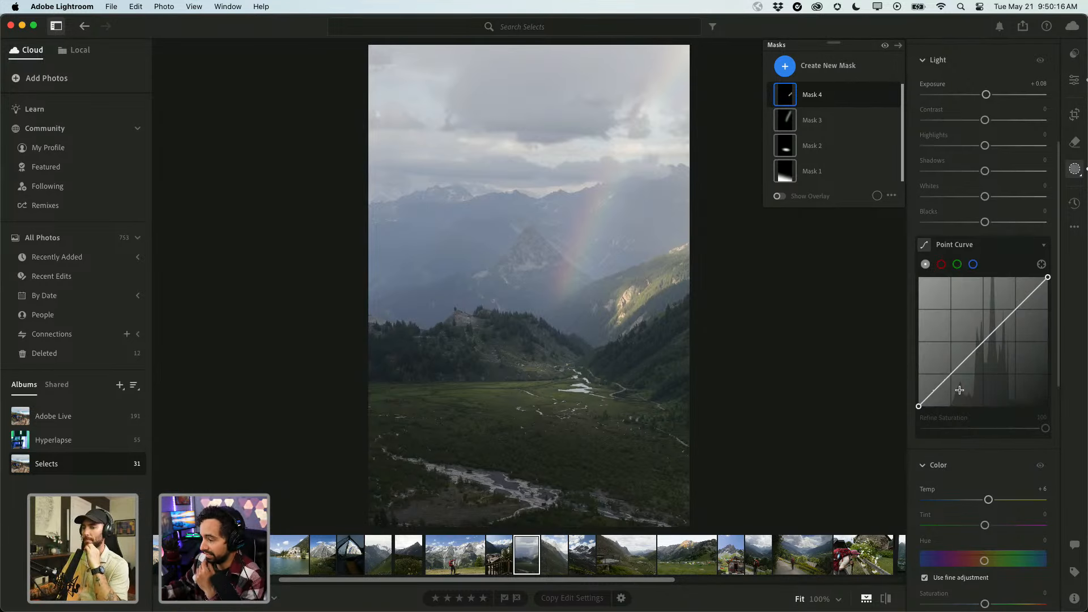
pyautogui.scroll(-3, 959, 390)
pyautogui.press('\\')
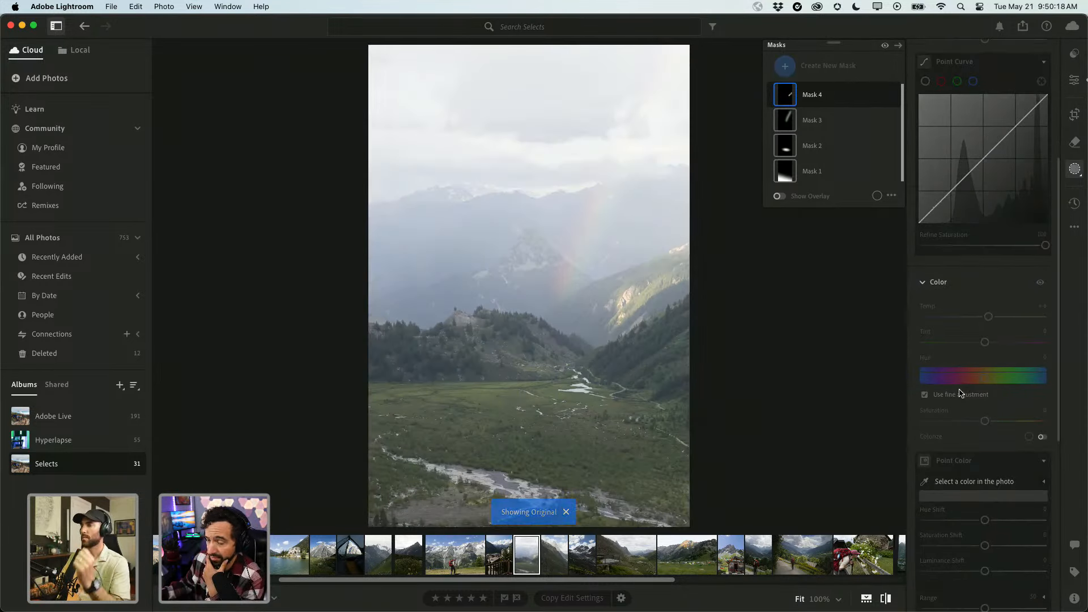
pyautogui.press('\\')
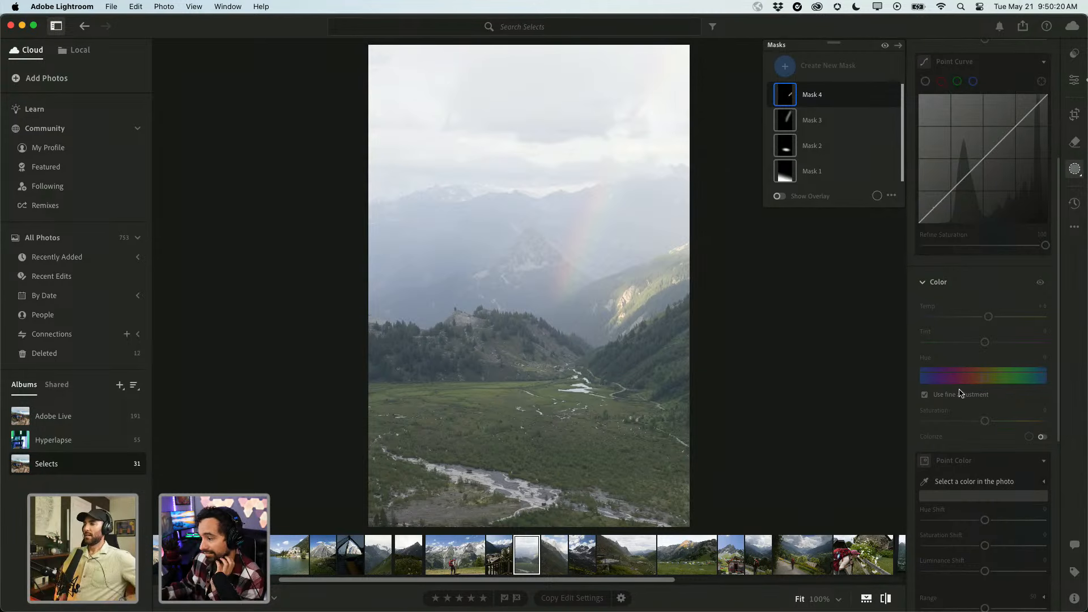
pyautogui.press('\\')
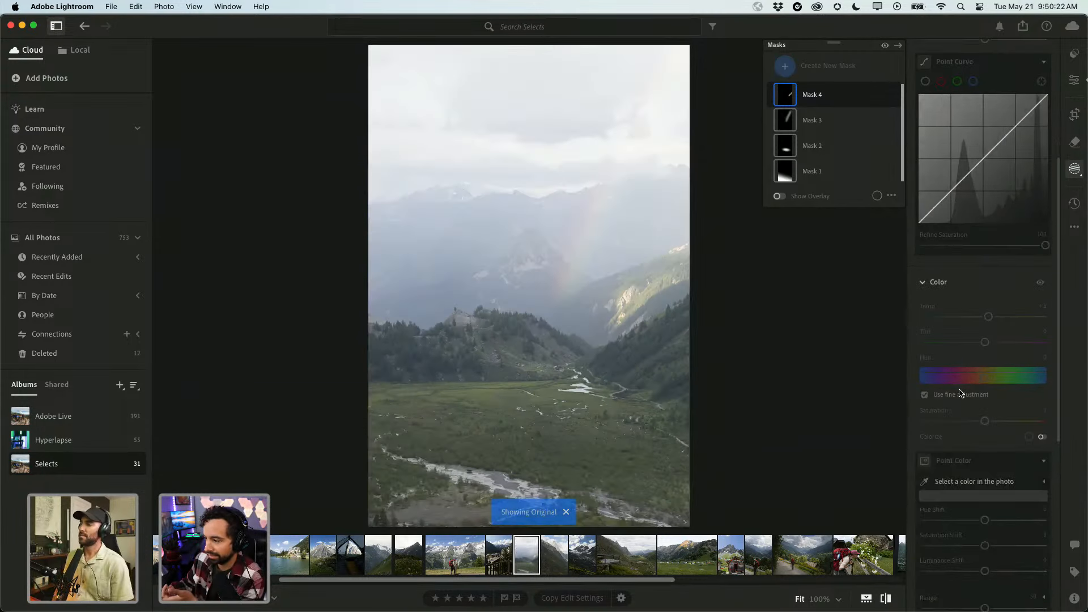
pyautogui.press('\\')
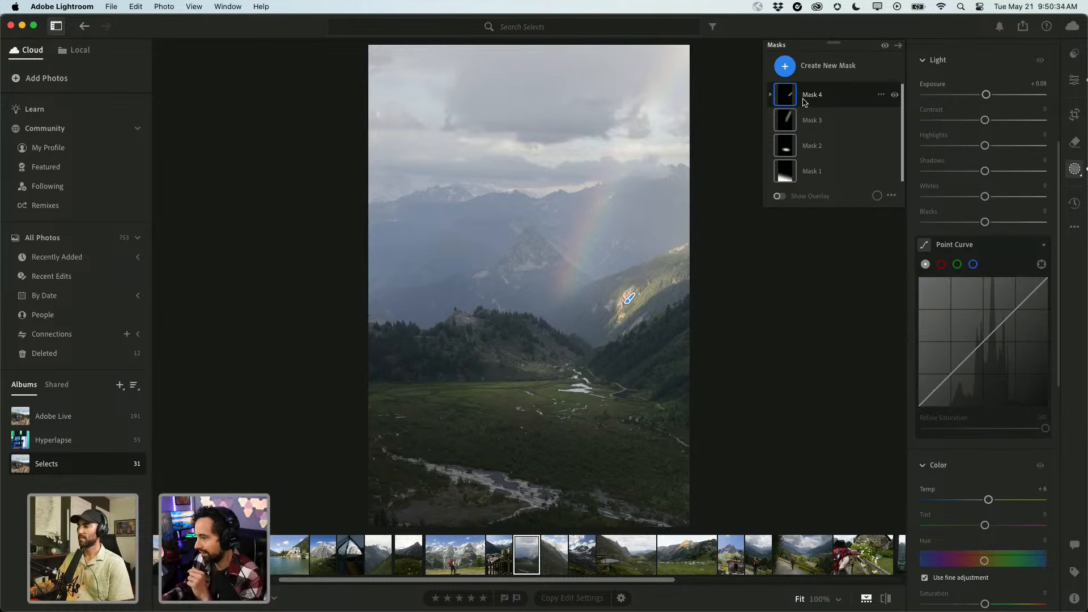
# Draw a radial gradient oval over the central peak, reshape it, and set Exposure +0.12.
pyautogui.click(784, 68)
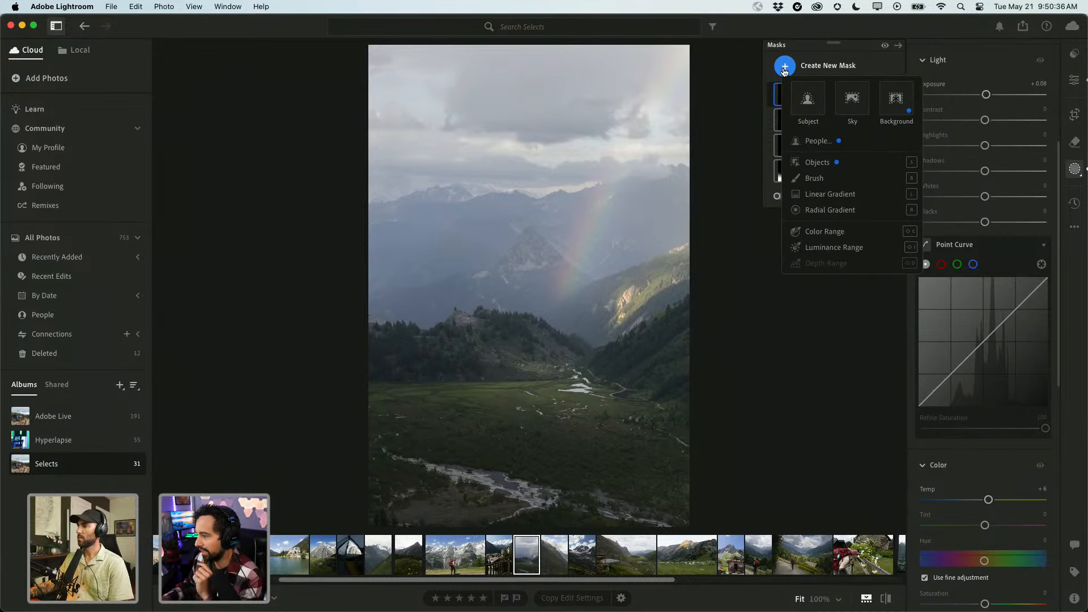
pyautogui.click(810, 210)
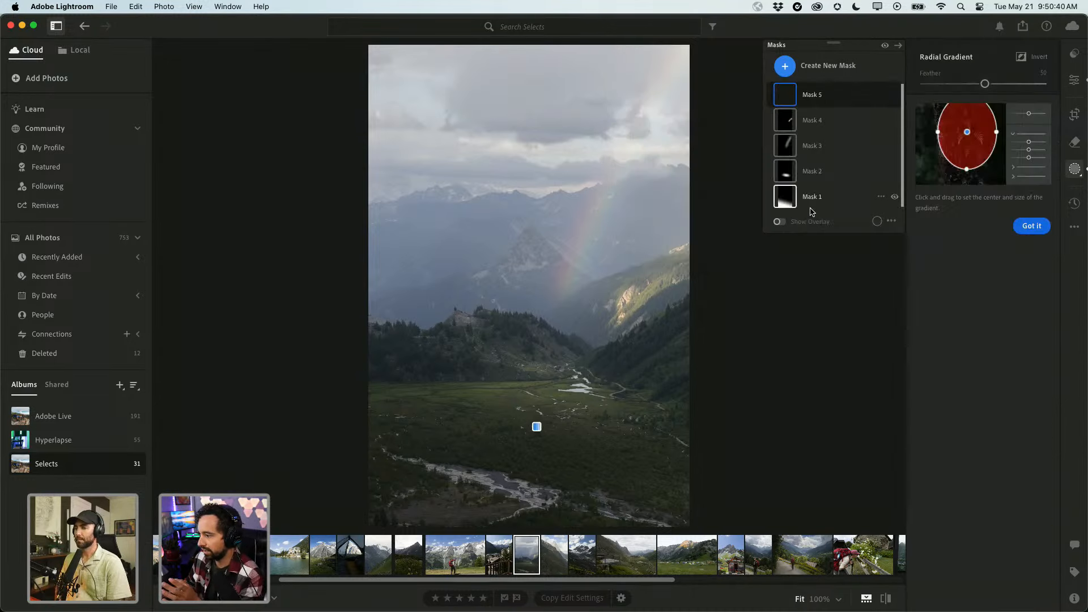
pyautogui.moveTo(386, 35); pyautogui.dragTo(659, 368)
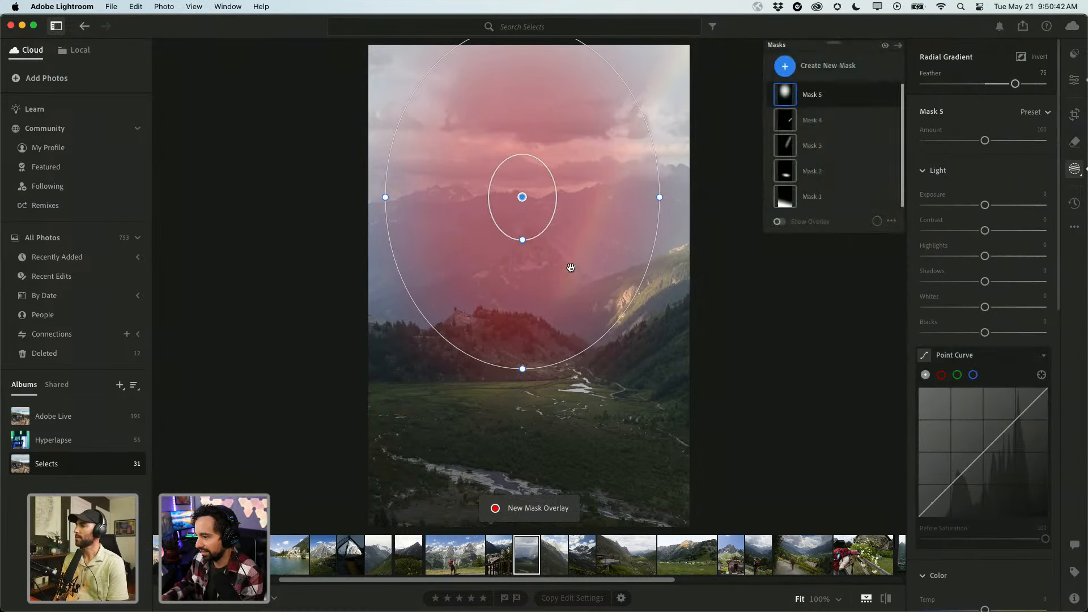
pyautogui.moveTo(522, 195)
pyautogui.mouseDown()
pyautogui.moveTo(606, 332)
pyautogui.moveTo(561, 274)
pyautogui.mouseUp()
pyautogui.moveTo(561, 103); pyautogui.dragTo(561, 157)
pyautogui.moveTo(699, 275); pyautogui.dragTo(646, 296)
pyautogui.moveTo(558, 187); pyautogui.dragTo(607, 170)
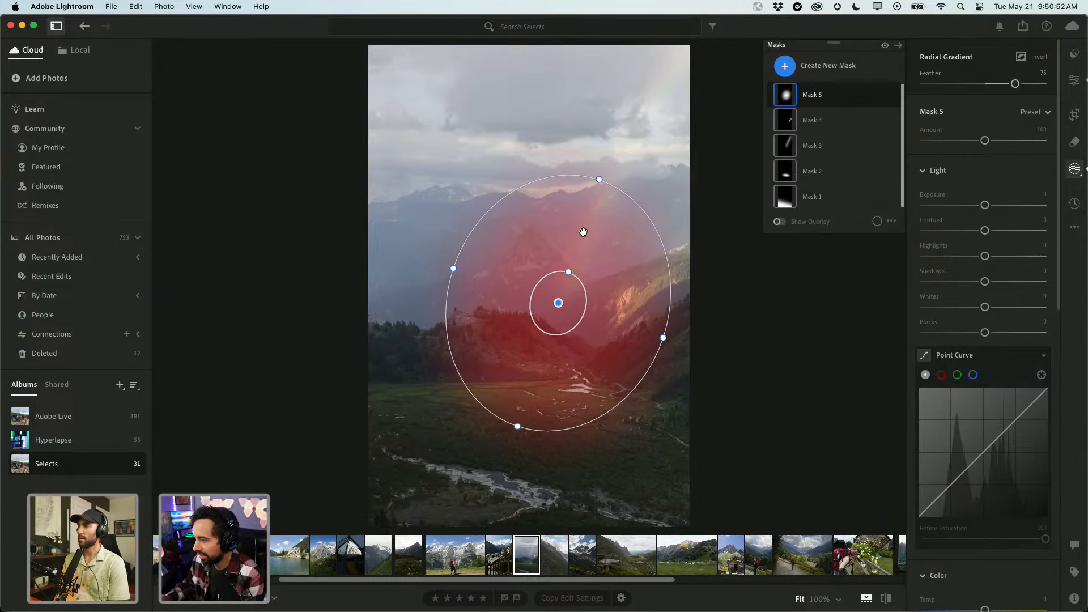
pyautogui.moveTo(984, 208); pyautogui.dragTo(986, 208)
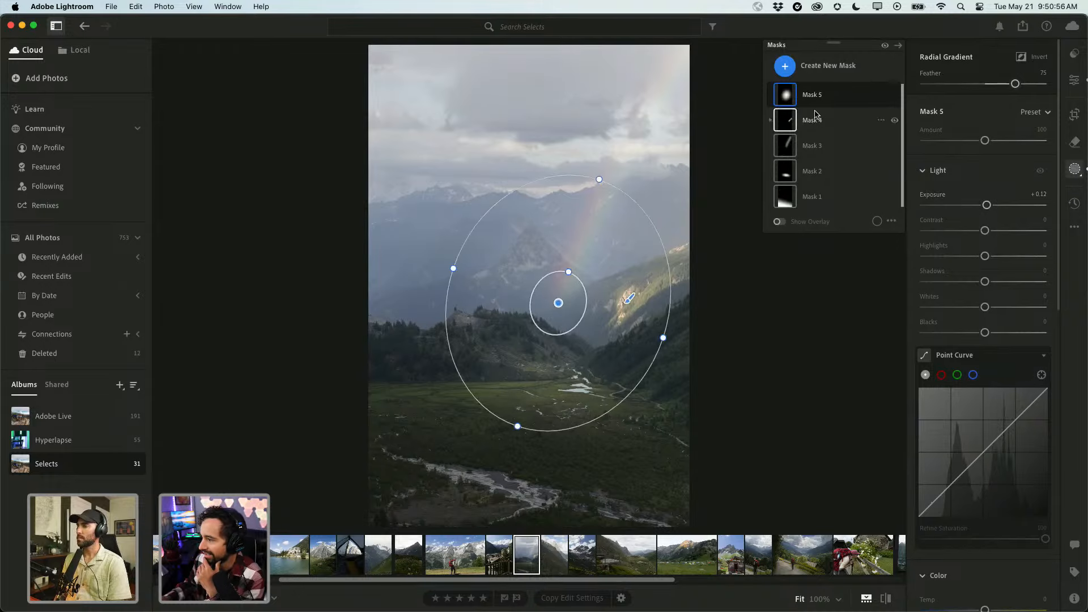
# Duplicate Mask 5 as an inverted mask and enlarge its ellipses into a large oval.
pyautogui.click(881, 94)
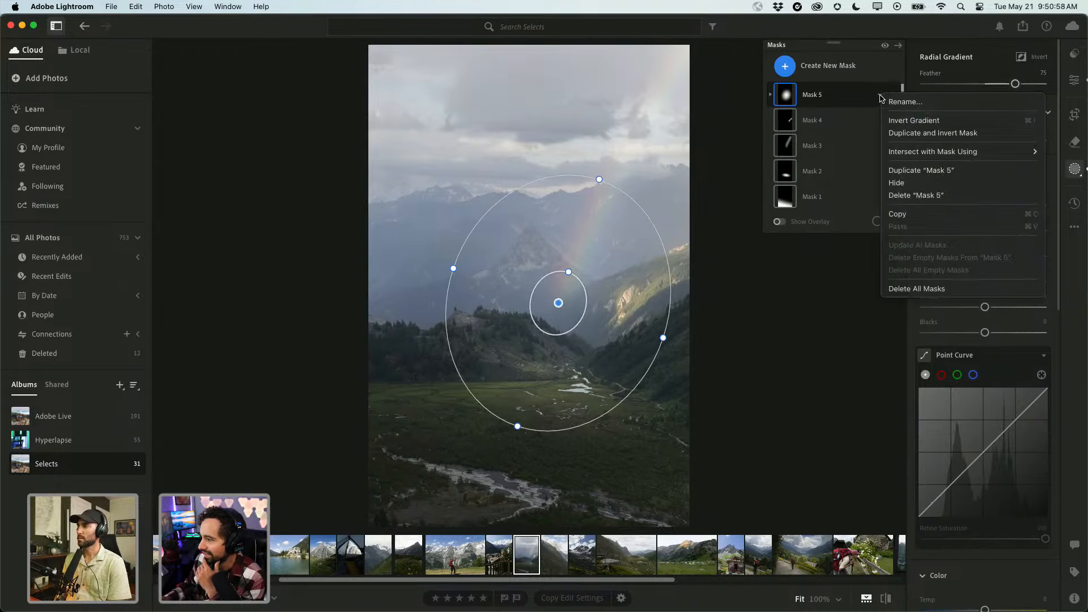
pyautogui.click(903, 133)
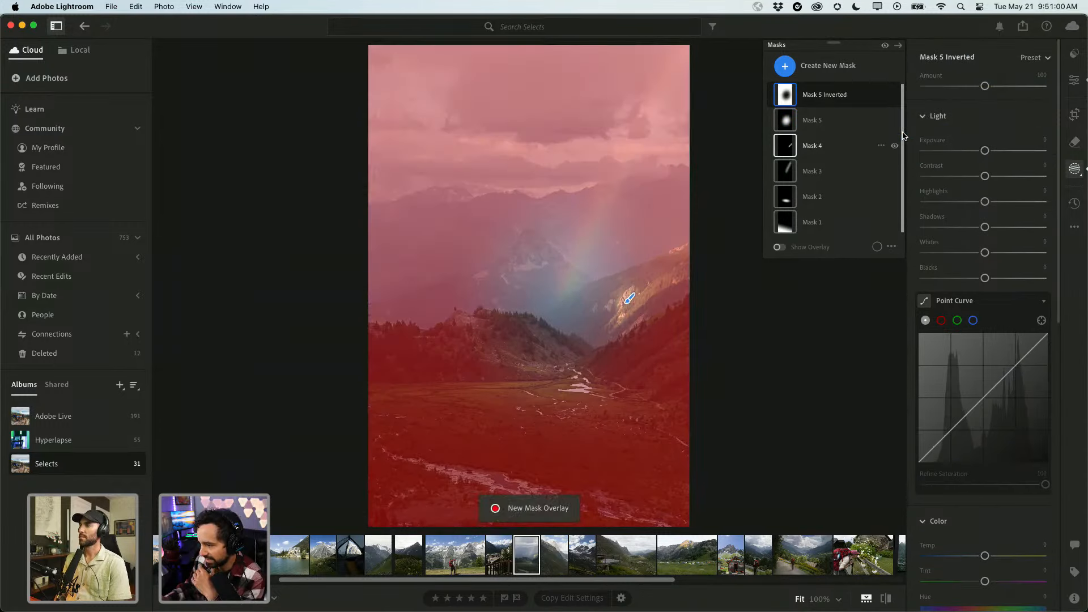
pyautogui.click(558, 303)
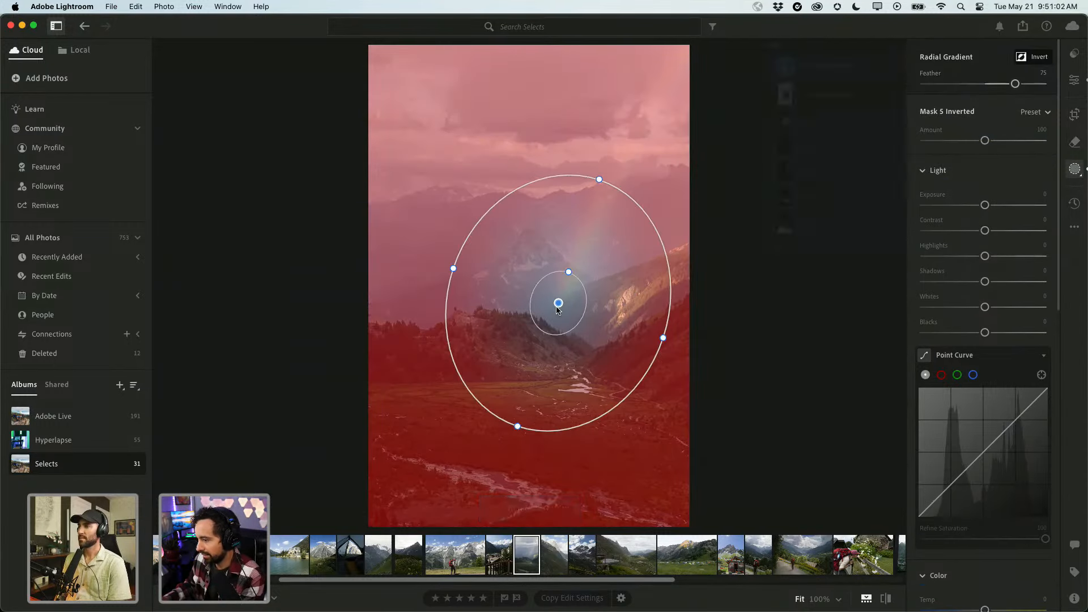
pyautogui.moveTo(519, 426); pyautogui.dragTo(495, 490)
pyautogui.moveTo(456, 269); pyautogui.dragTo(359, 236)
pyautogui.moveTo(533, 280); pyautogui.dragTo(508, 247)
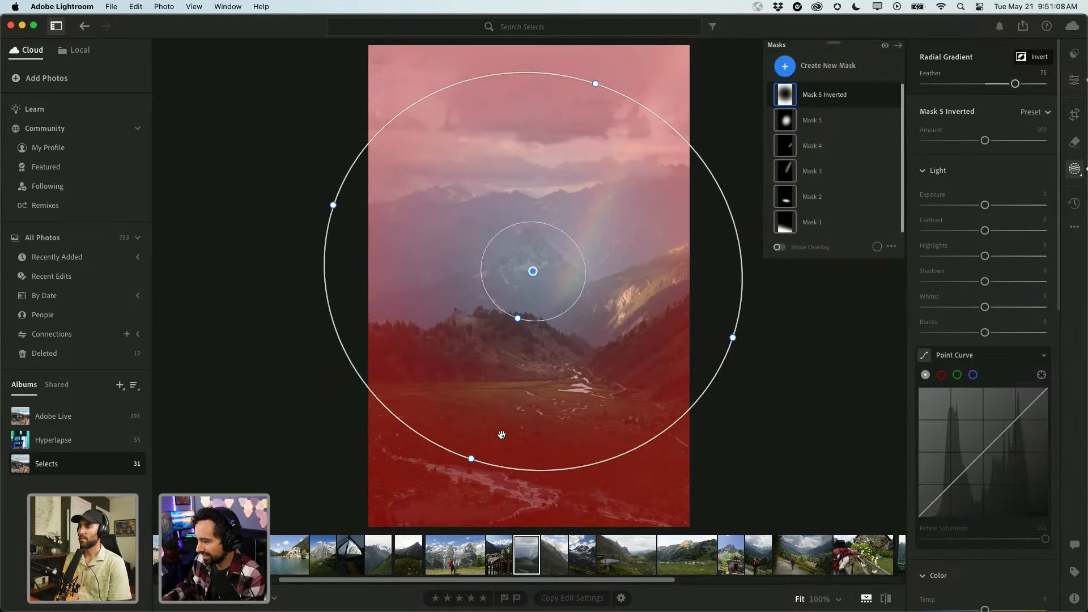
pyautogui.moveTo(471, 458); pyautogui.dragTo(455, 505)
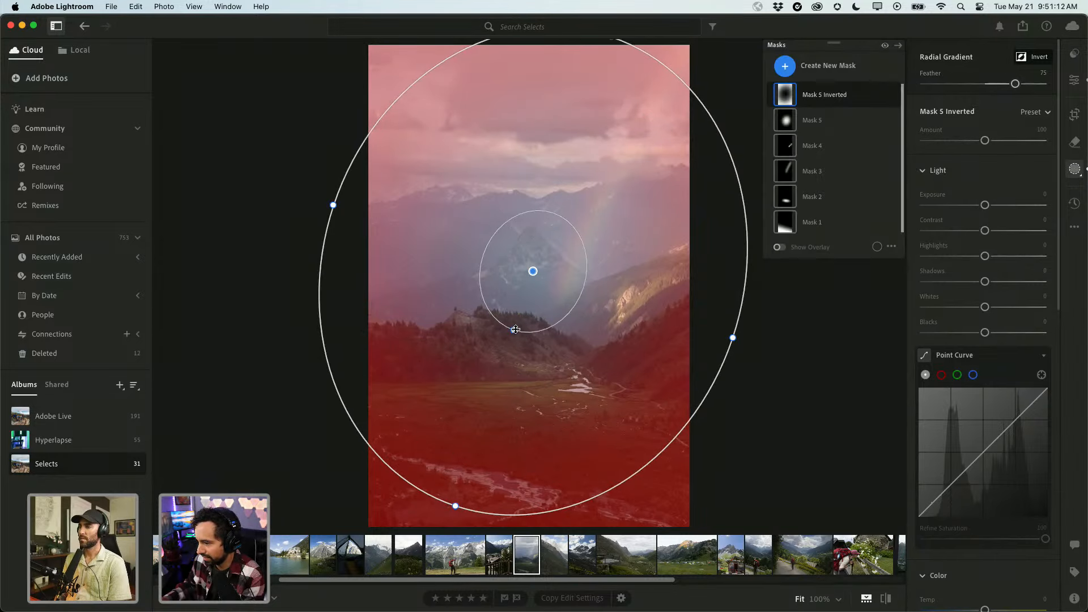
pyautogui.moveTo(513, 329); pyautogui.dragTo(501, 371)
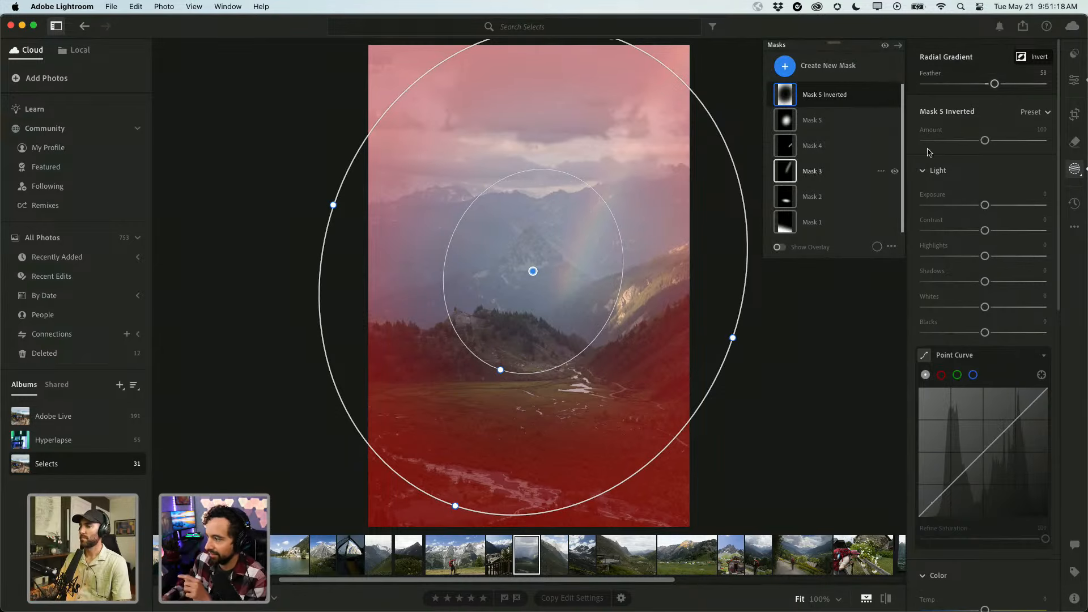
# Darken the area outside the inverted gradient to Exposure -0.20 and adjust its placement.
pyautogui.moveTo(984, 208); pyautogui.dragTo(982, 209)
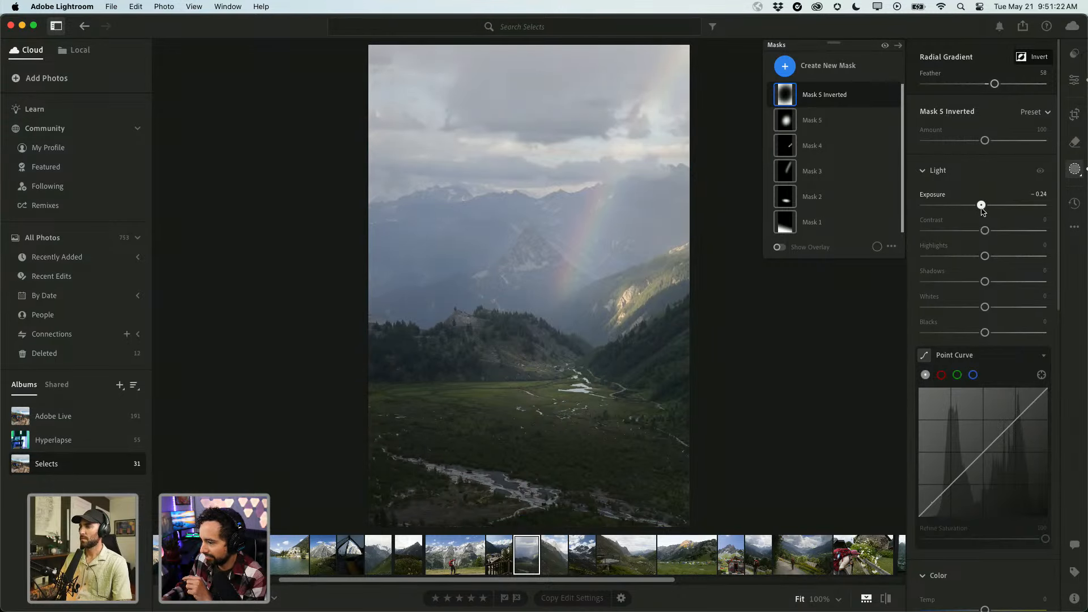
pyautogui.moveTo(981, 209); pyautogui.dragTo(981, 208)
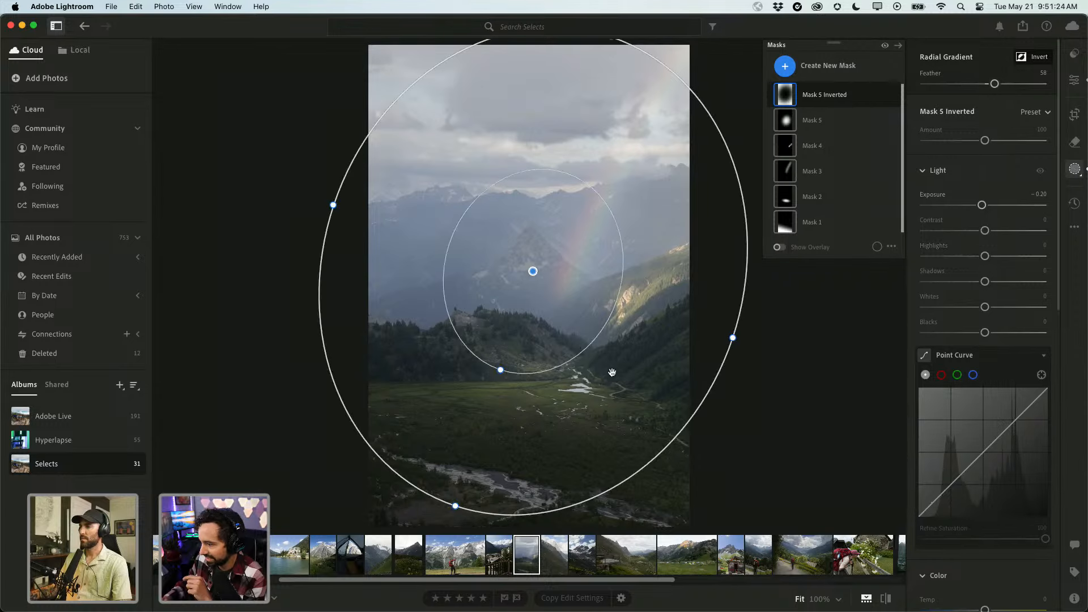
pyautogui.moveTo(545, 322); pyautogui.dragTo(573, 362)
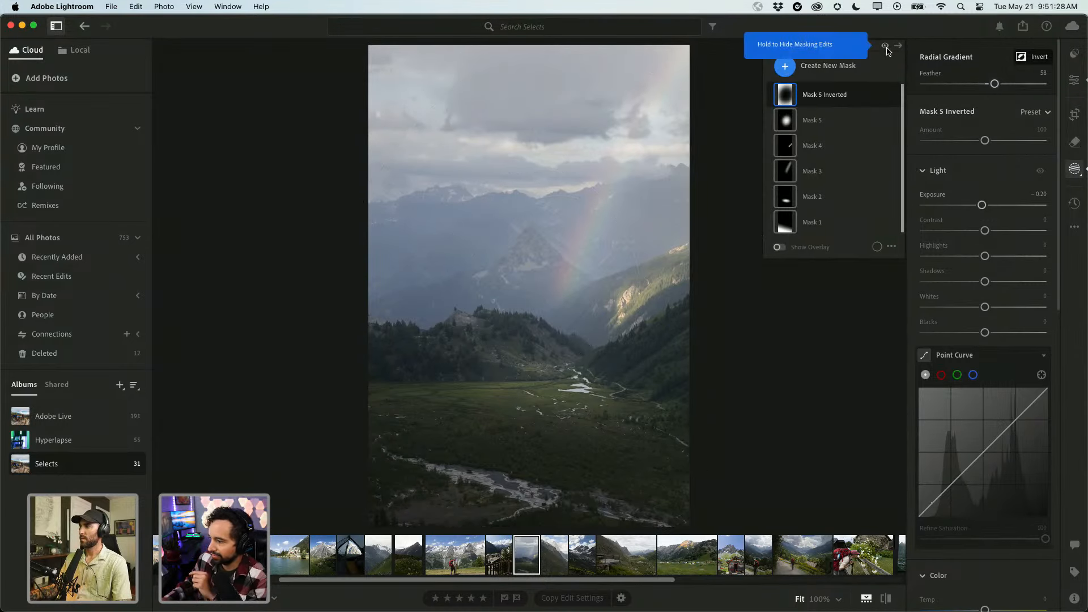
pyautogui.moveTo(885, 46); pyautogui.dragTo(885, 46)
# Add a linear gradient from the top over the sky and darken it to Exposure -0.40.
pyautogui.click(785, 67)
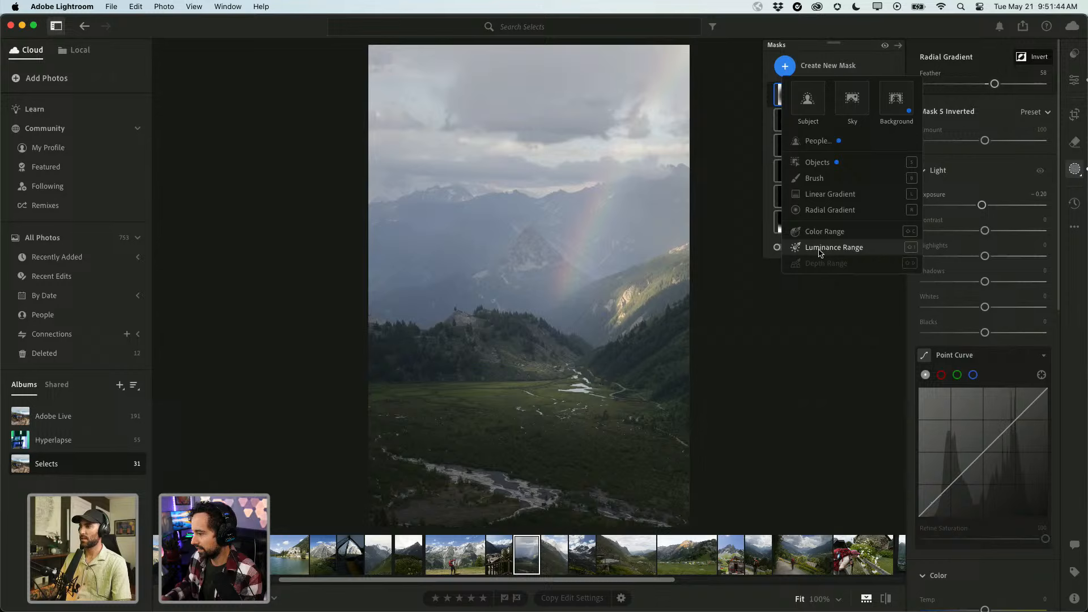
pyautogui.click(825, 194)
pyautogui.moveTo(540, 47); pyautogui.dragTo(564, 311)
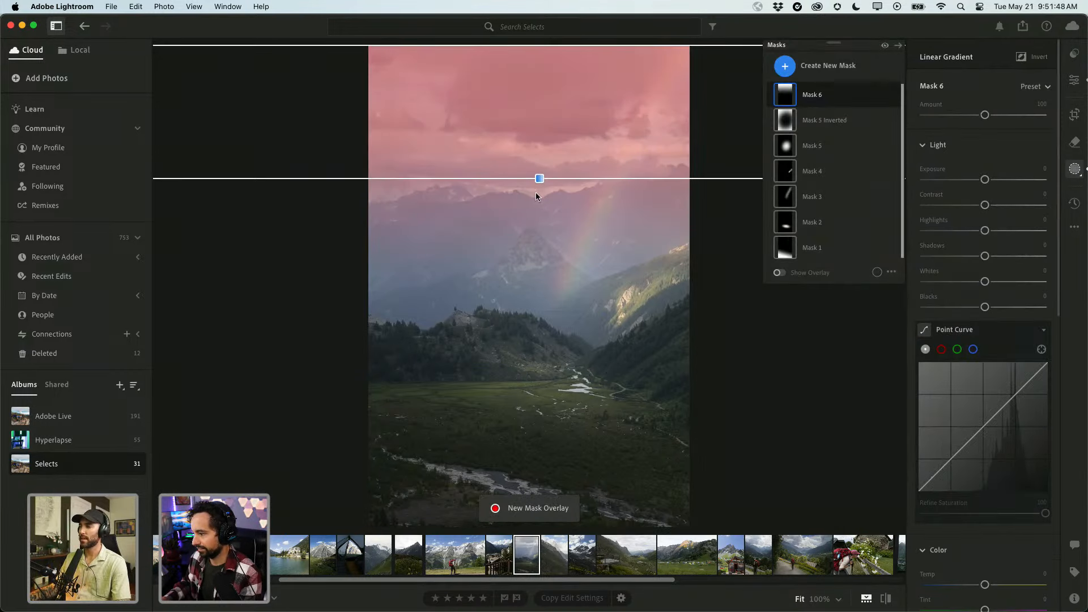
pyautogui.moveTo(539, 179); pyautogui.dragTo(537, 168)
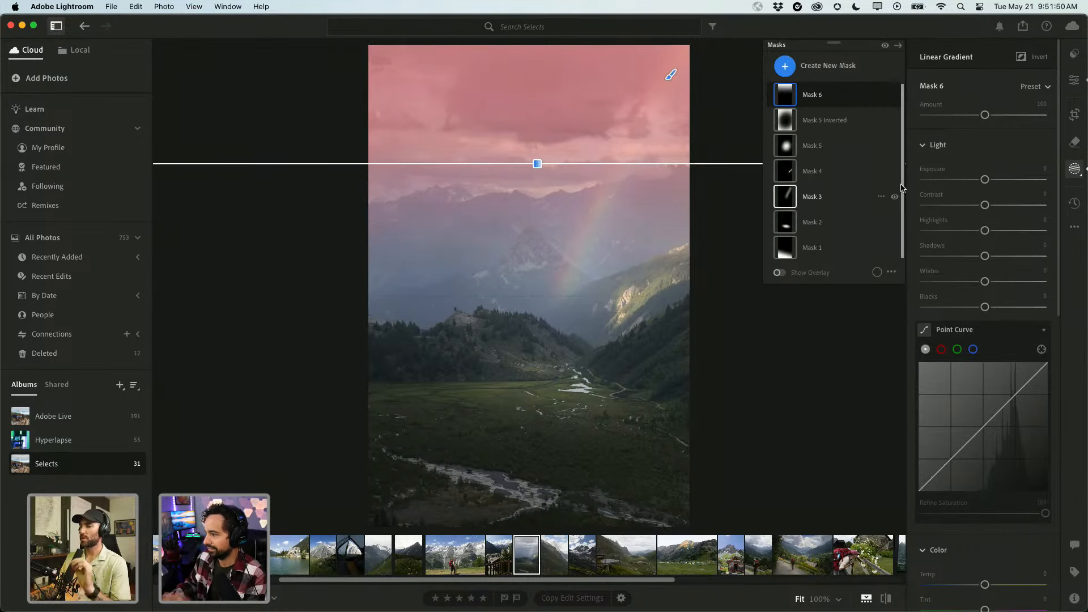
pyautogui.moveTo(984, 179)
pyautogui.mouseDown()
pyautogui.moveTo(969, 182)
pyautogui.moveTo(979, 185)
pyautogui.mouseUp()
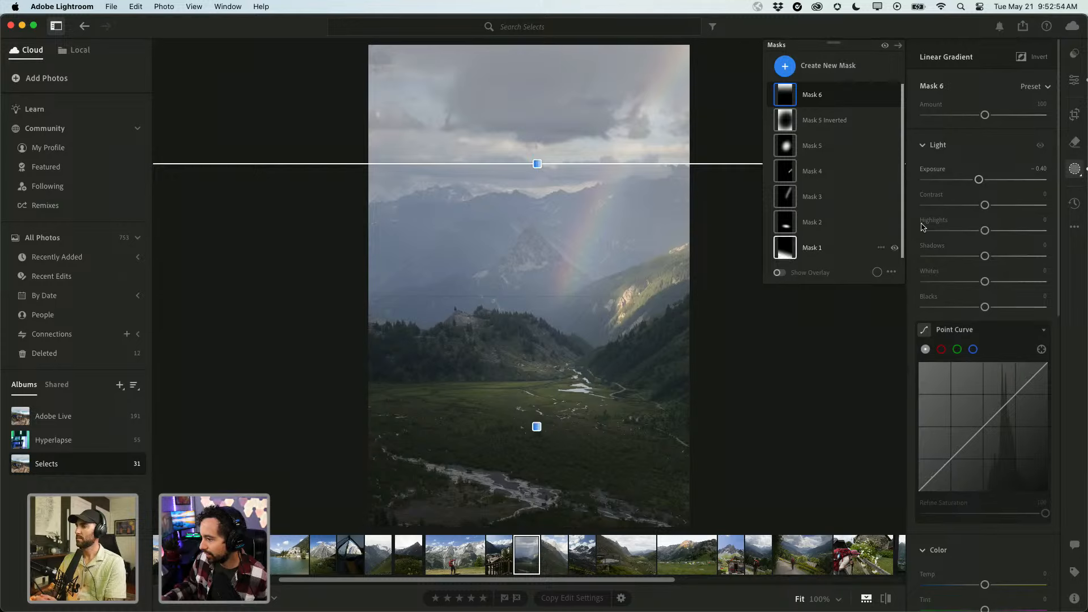
# Compare the edit with the original, then return to the main Edit settings.
pyautogui.press('\\')
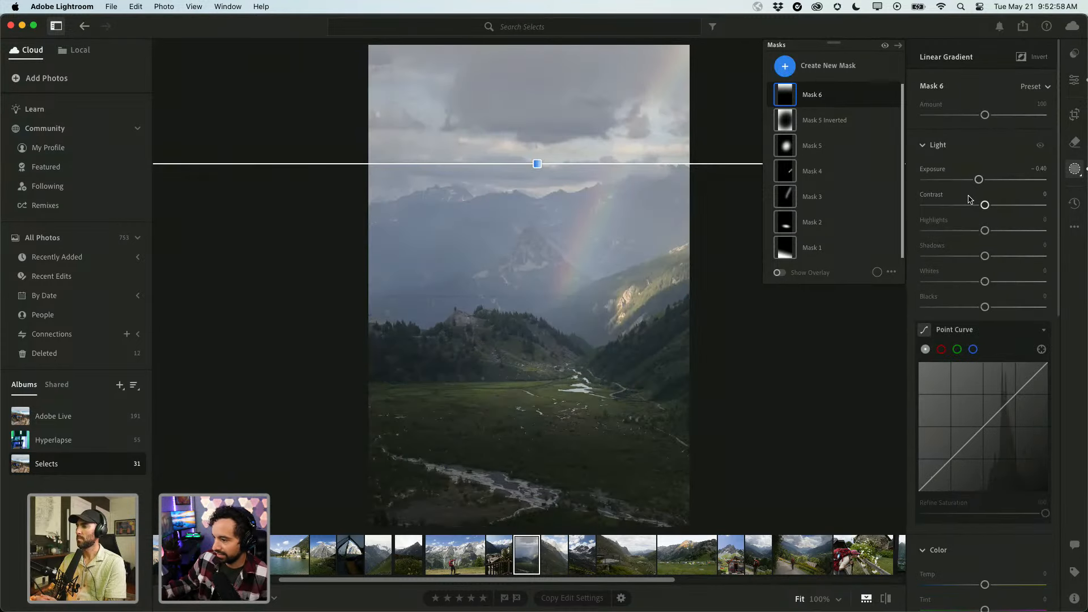
pyautogui.press('\\')
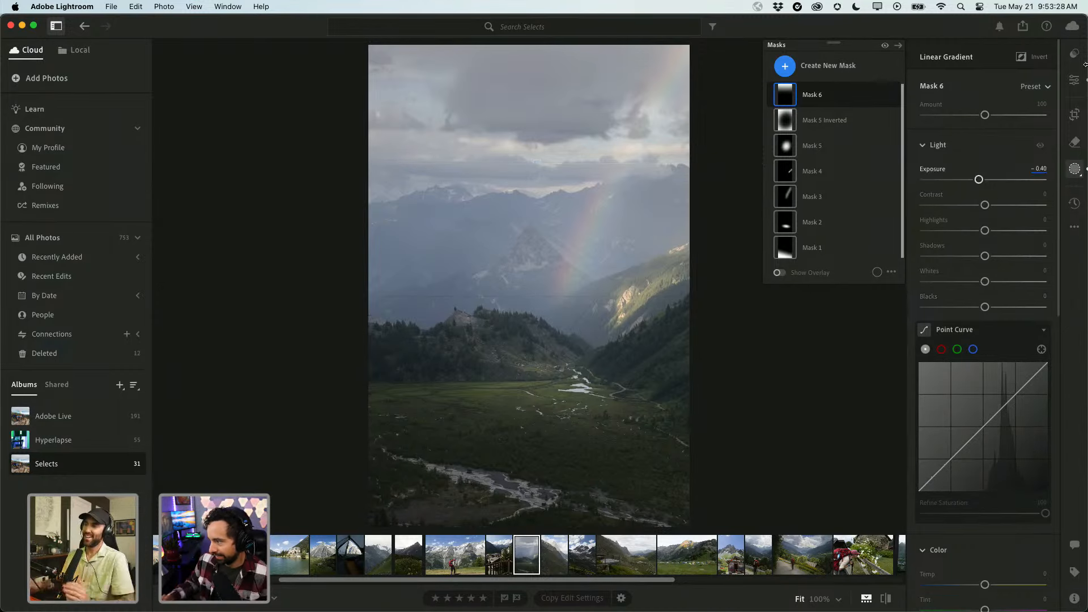
pyautogui.click(1074, 79)
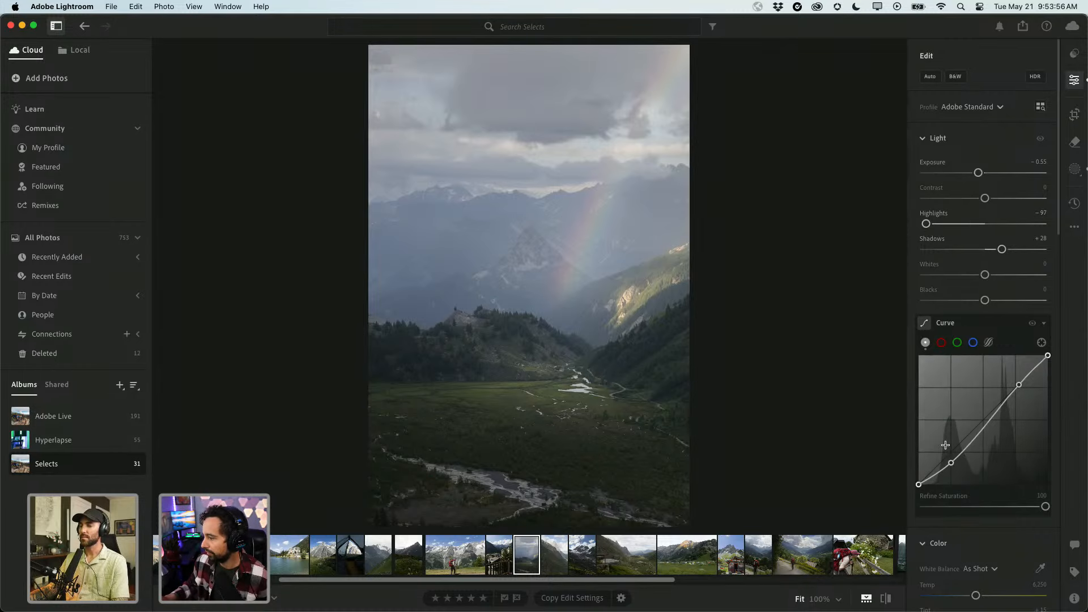
# Warm the white balance to Temp 6,843 and compare with the original.
pyautogui.scroll(-3, 945, 453)
pyautogui.scroll(-1, 946, 454)
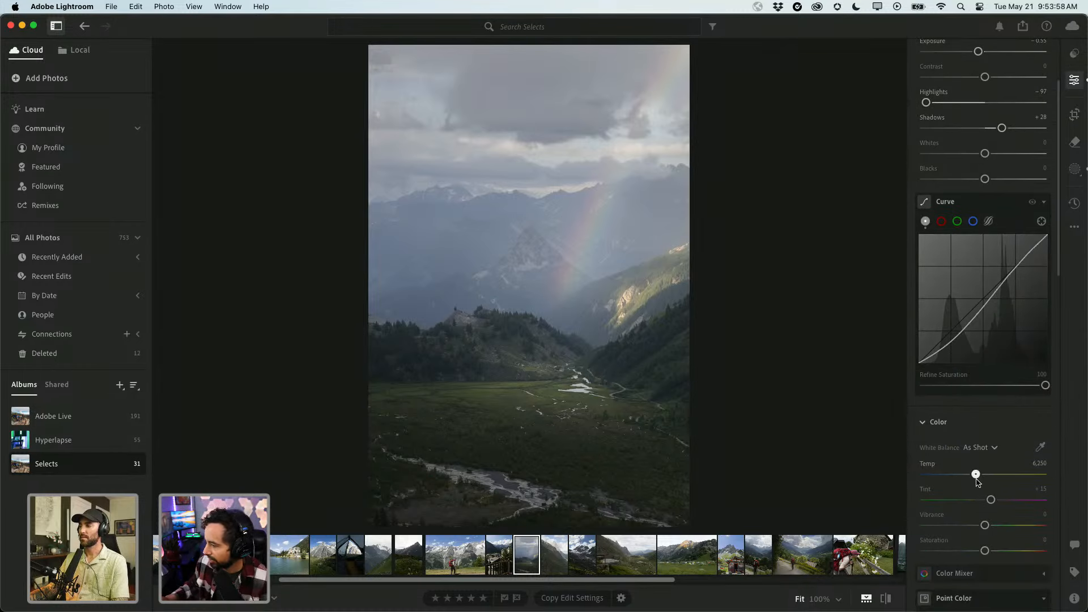
pyautogui.moveTo(976, 480); pyautogui.dragTo(994, 501)
pyautogui.press('\\')
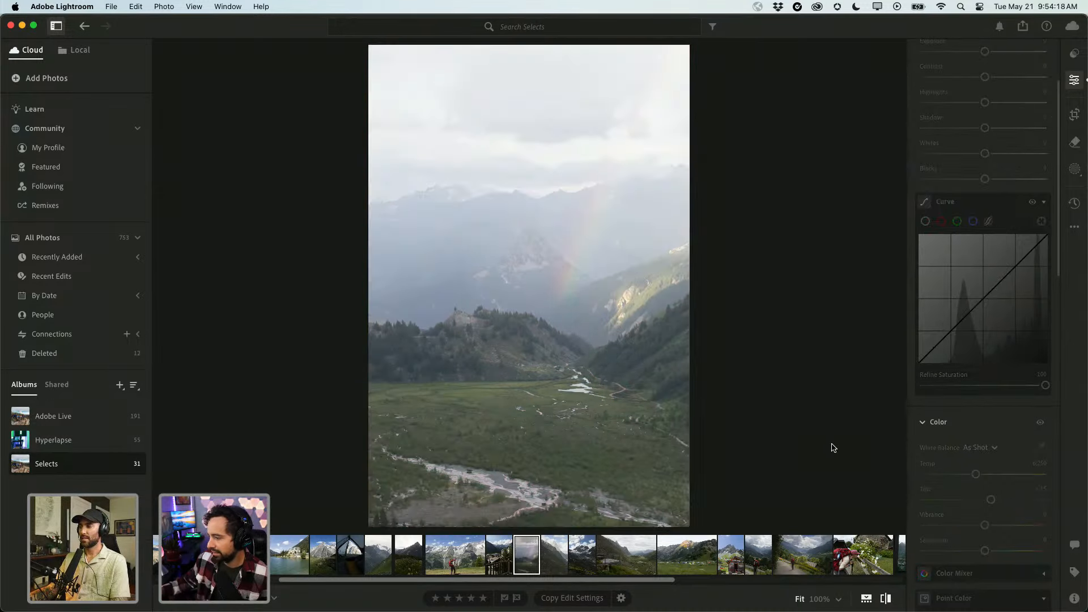
pyautogui.press('\\')
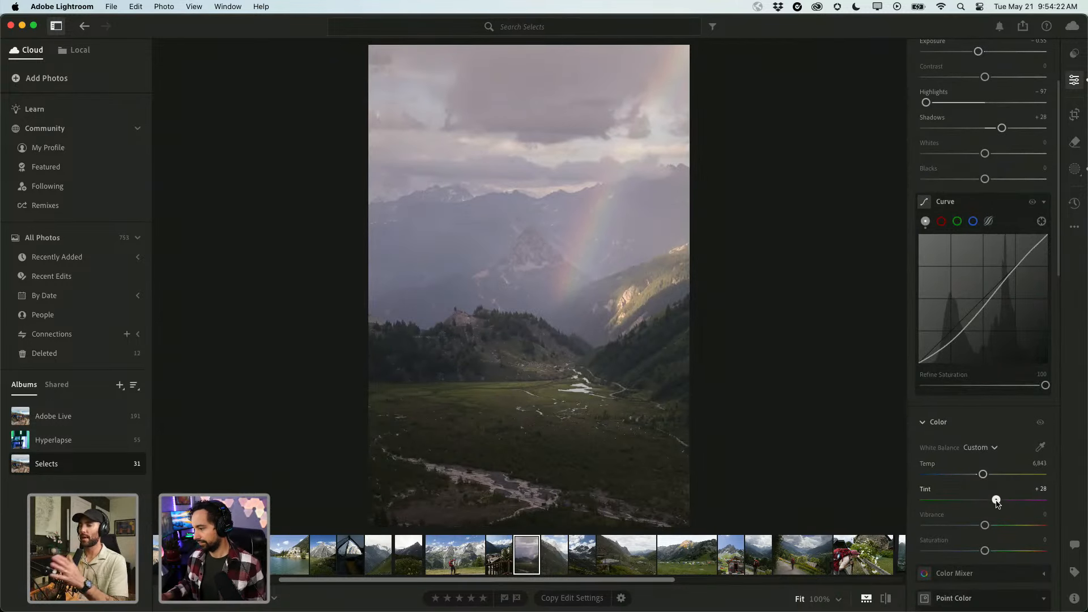
# Set Tint to +23 and Saturation to +10.
pyautogui.moveTo(997, 502); pyautogui.dragTo(993, 502)
pyautogui.scroll(-3, 940, 516)
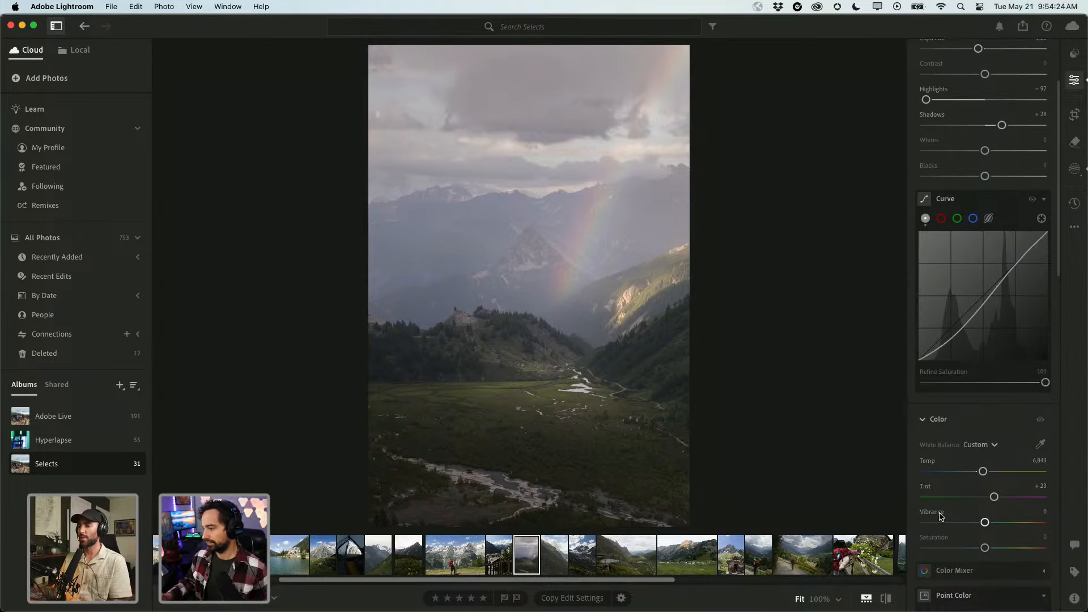
pyautogui.scroll(5, 941, 515)
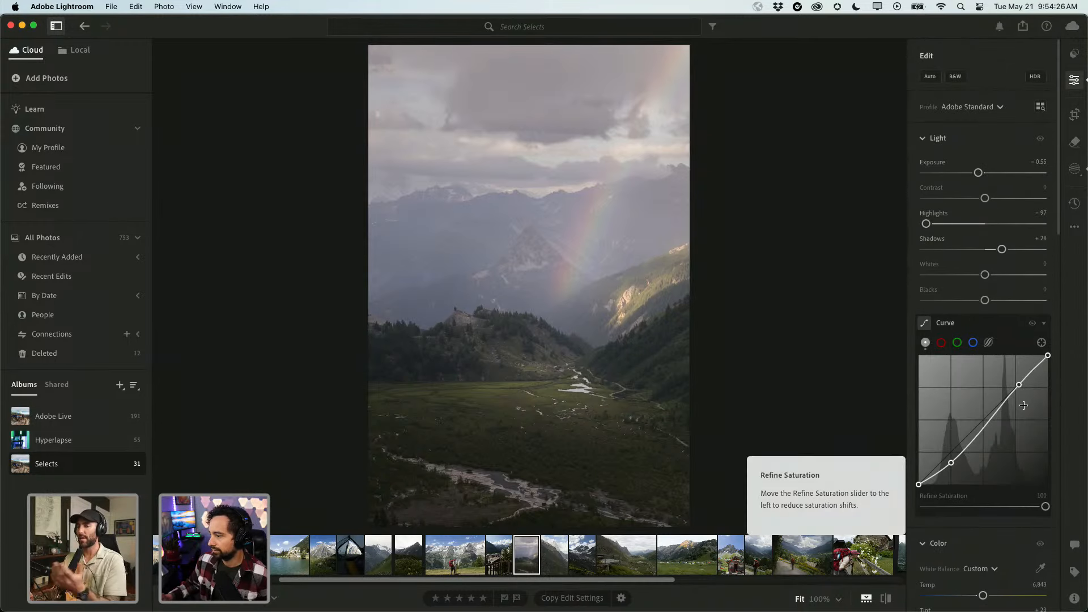
pyautogui.scroll(-4, 940, 516)
pyautogui.scroll(-2, 1024, 408)
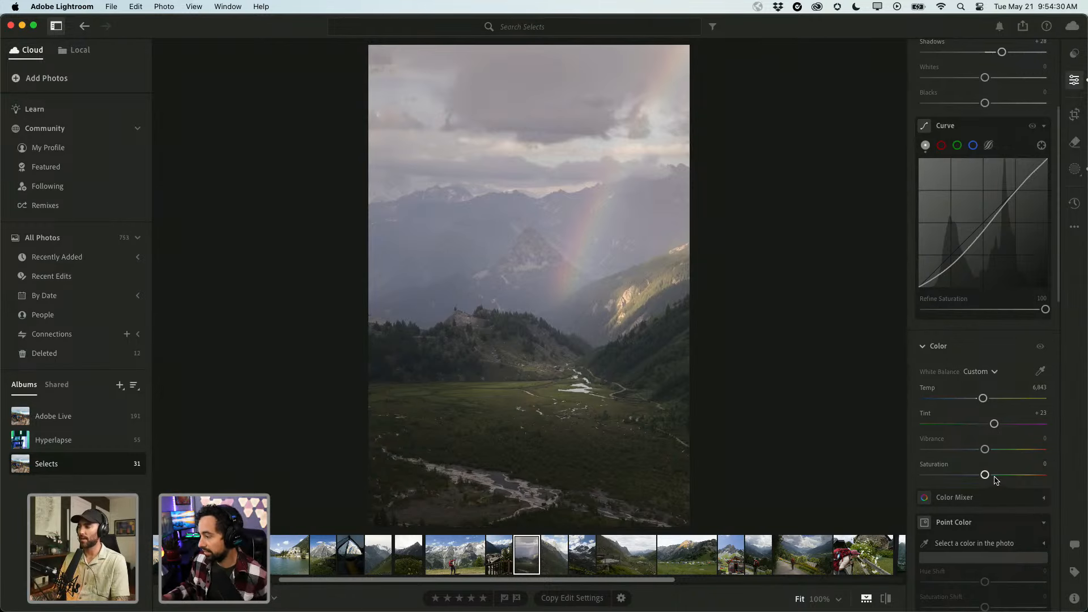
pyautogui.moveTo(987, 477)
pyautogui.mouseDown()
pyautogui.moveTo(1026, 482)
pyautogui.moveTo(993, 485)
pyautogui.mouseUp()
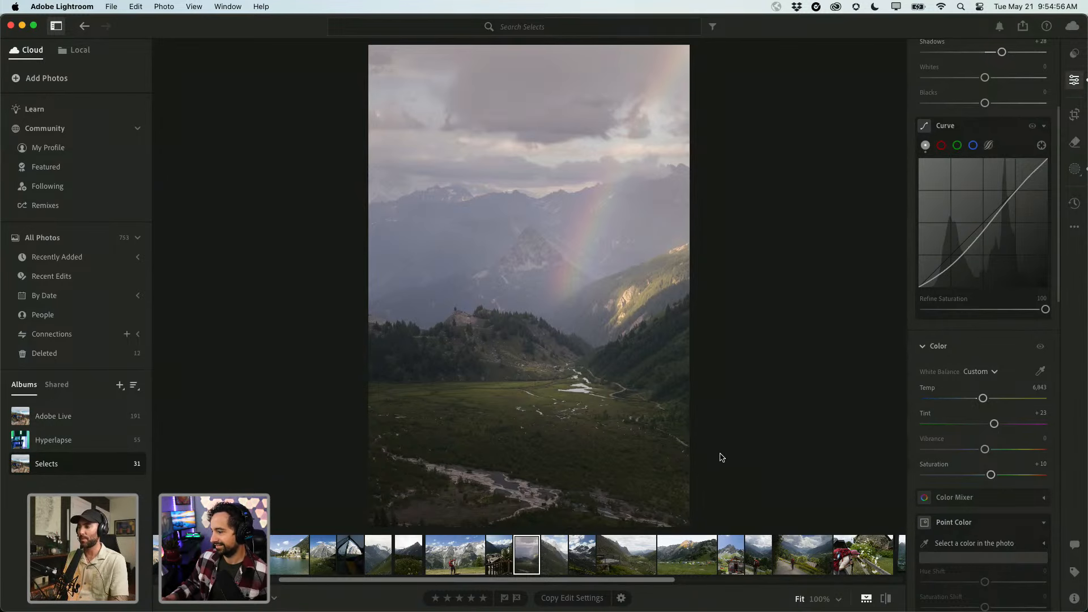
# From the Selects grid, open the vertical jagged mountain peak photo beside the rainbow shot for editing.
pyautogui.press('g')
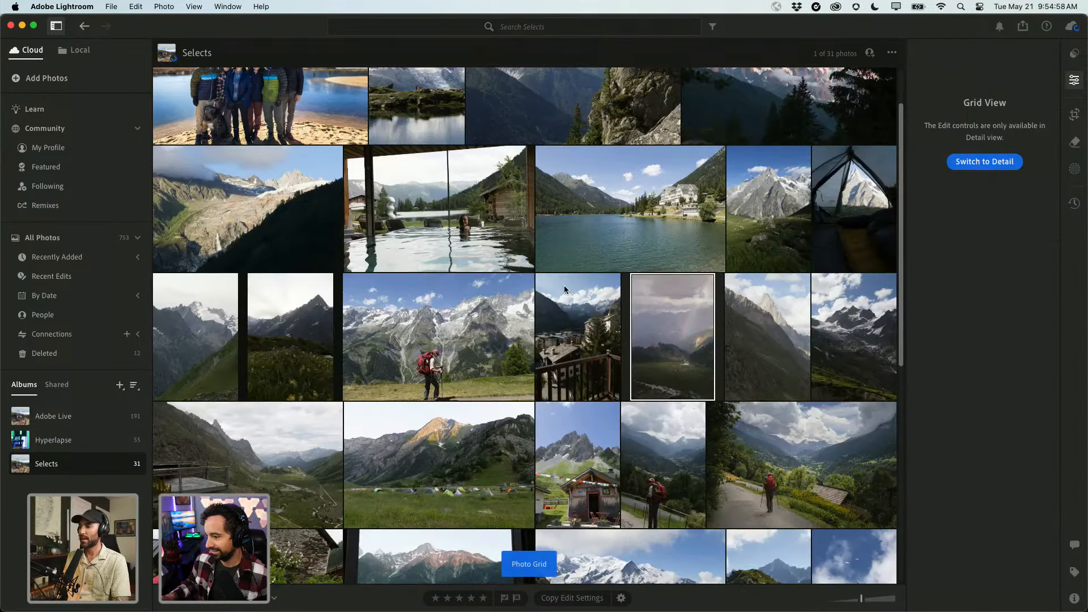
pyautogui.scroll(-1, 558, 368)
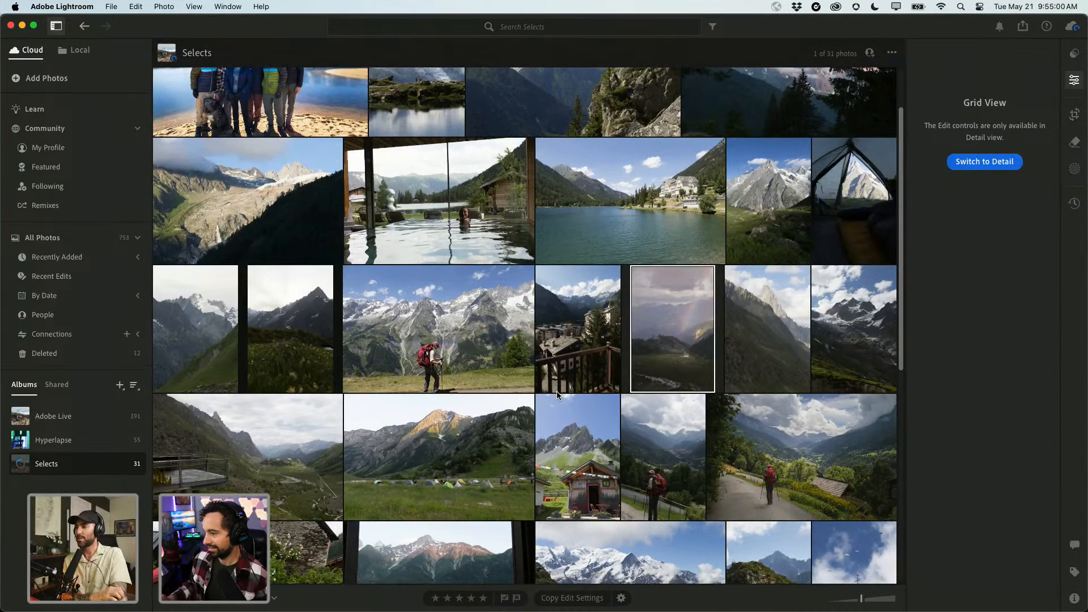
pyautogui.scroll(-3, 596, 381)
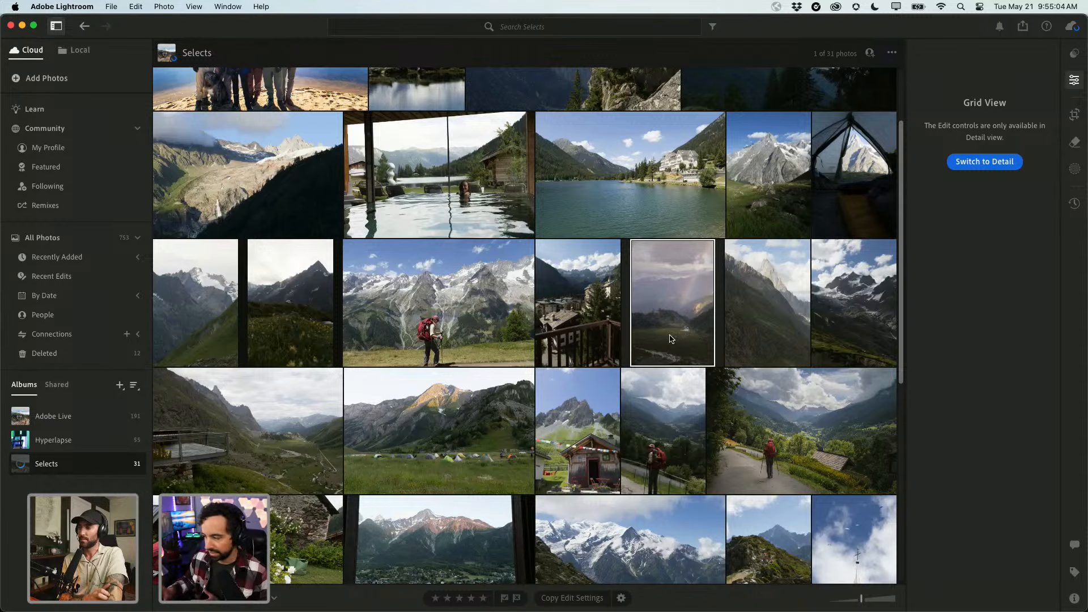
pyautogui.click(768, 285)
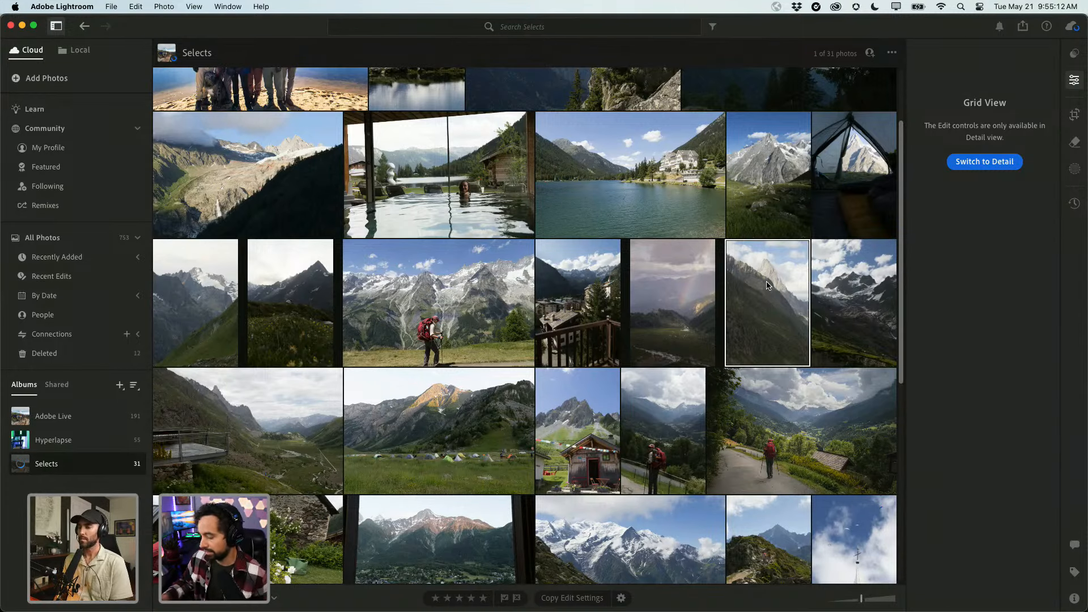
pyautogui.doubleClick(766, 285)
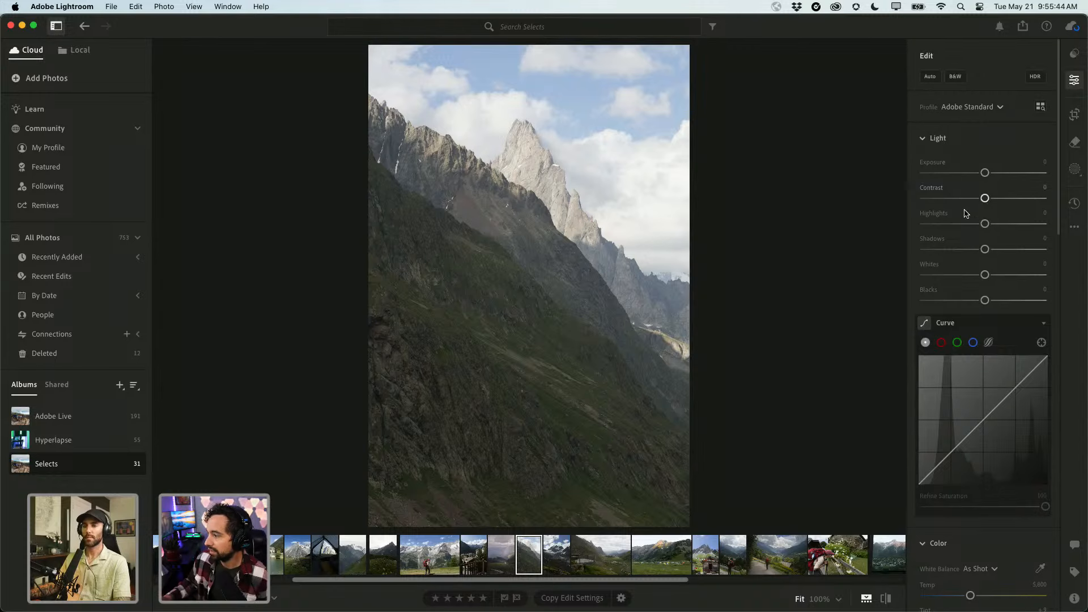
# Review which Premium preset groups, such as Style: Futuristic and Subject: Landscape, are enabled in Manage Presets.
pyautogui.click(1076, 56)
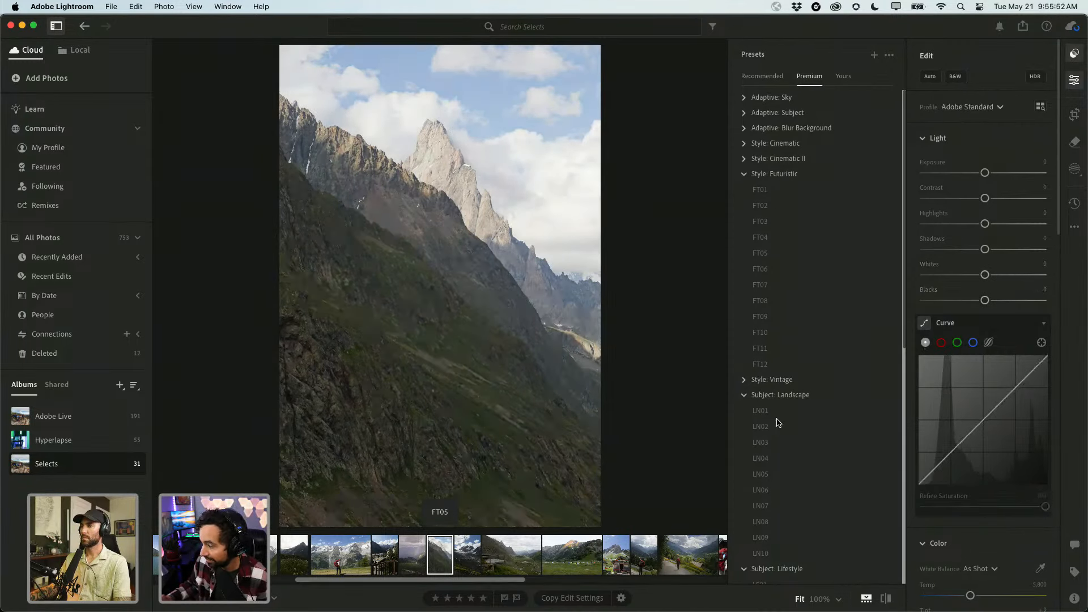
pyautogui.scroll(-8, 789, 481)
pyautogui.scroll(8, 792, 482)
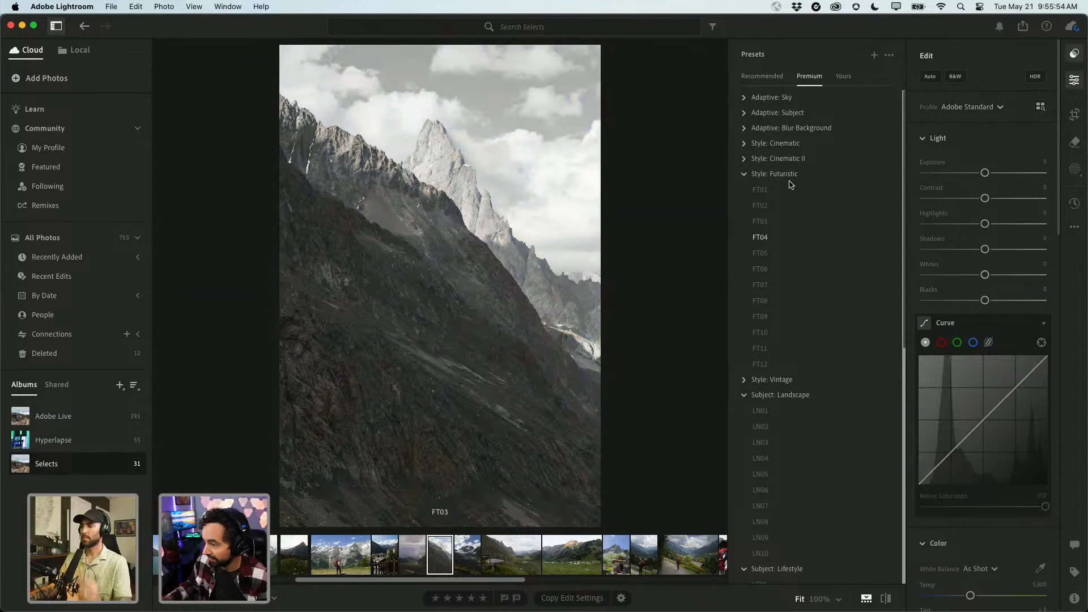
pyautogui.click(889, 55)
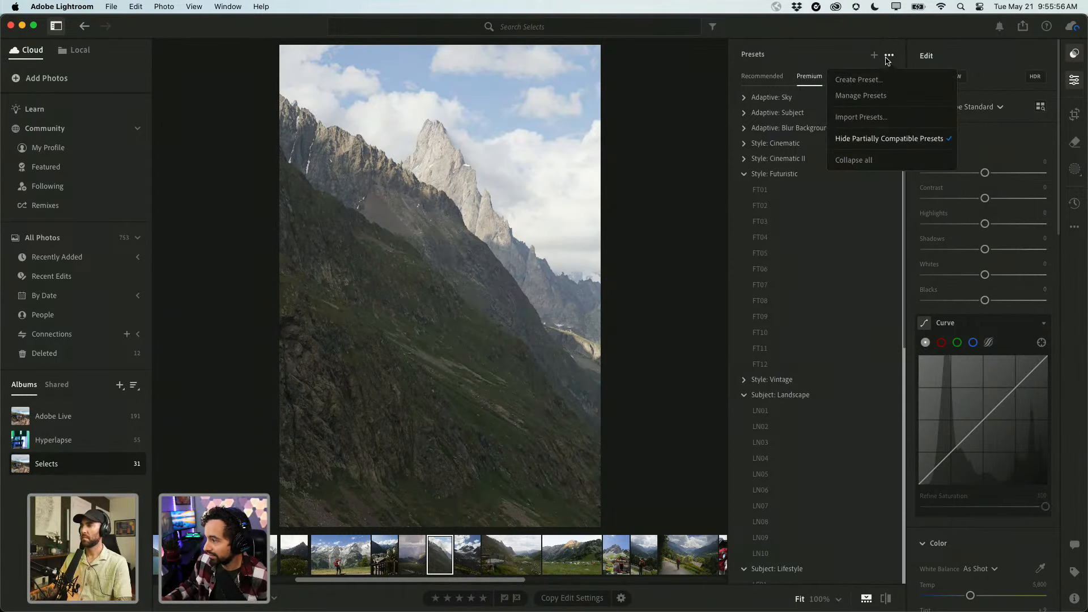
pyautogui.click(876, 94)
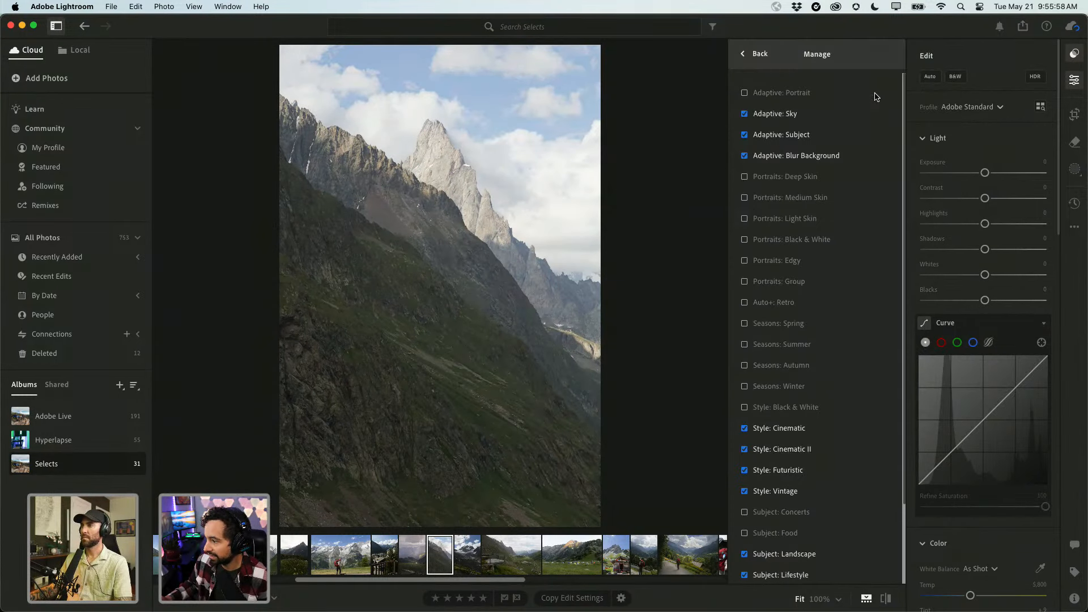
pyautogui.scroll(-3, 808, 357)
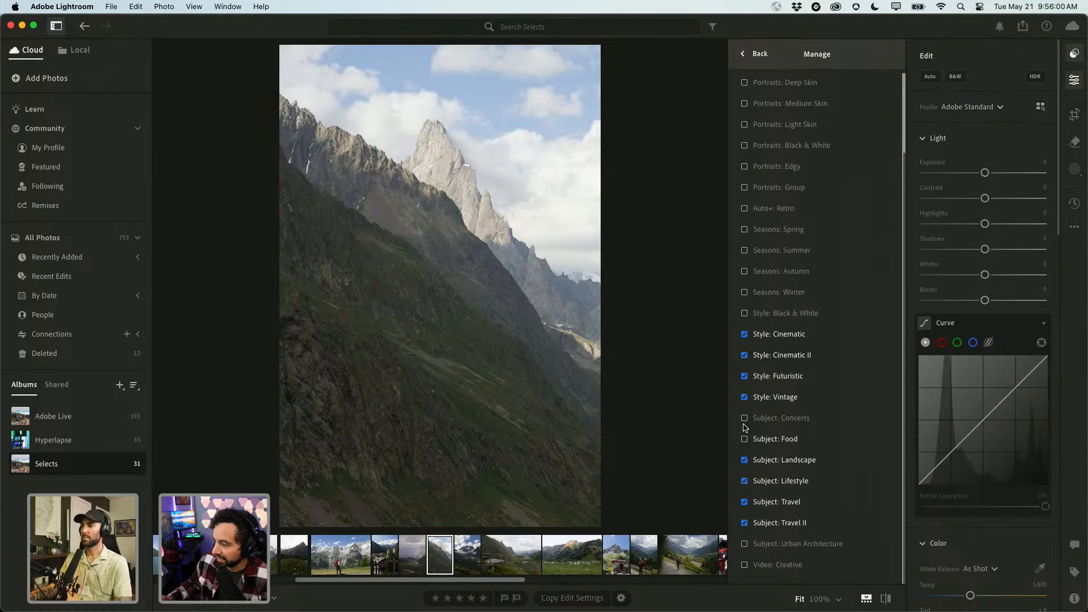
pyautogui.scroll(3, 745, 418)
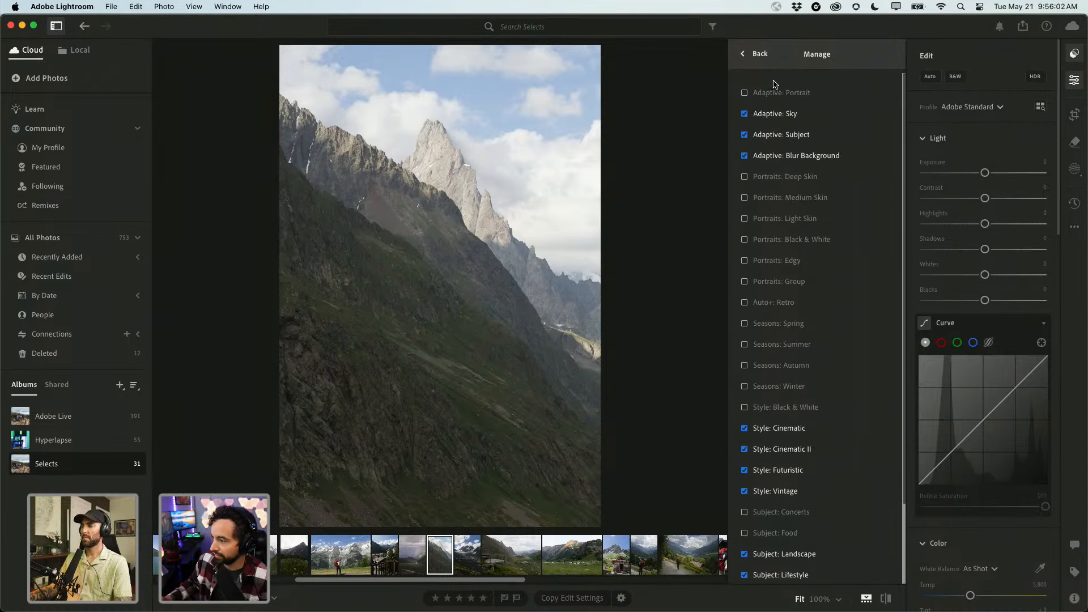
pyautogui.scroll(-3, 771, 289)
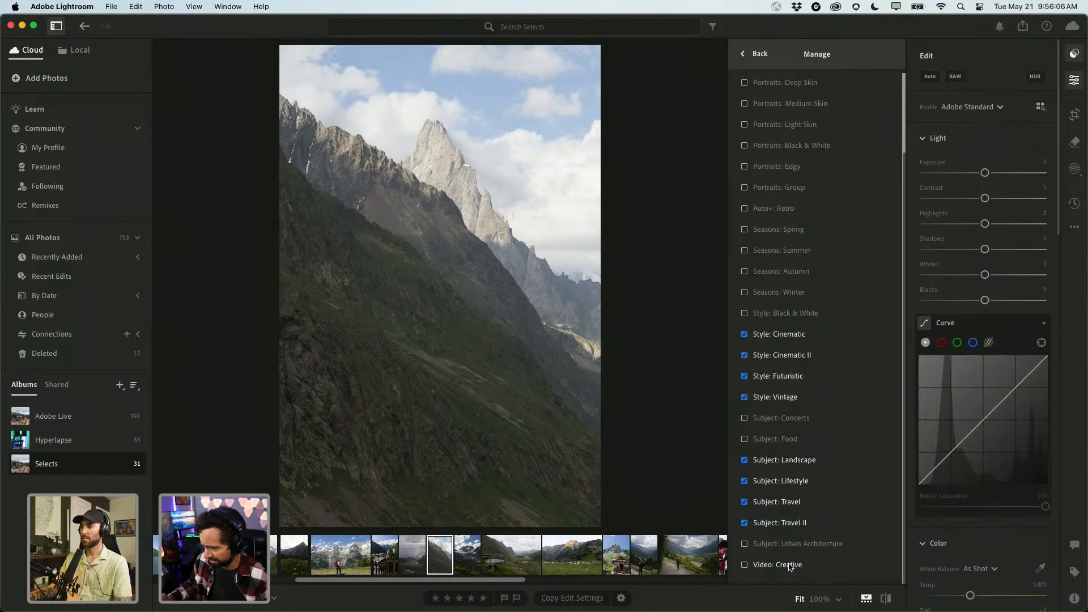
pyautogui.scroll(1, 814, 346)
pyautogui.scroll(3, 804, 306)
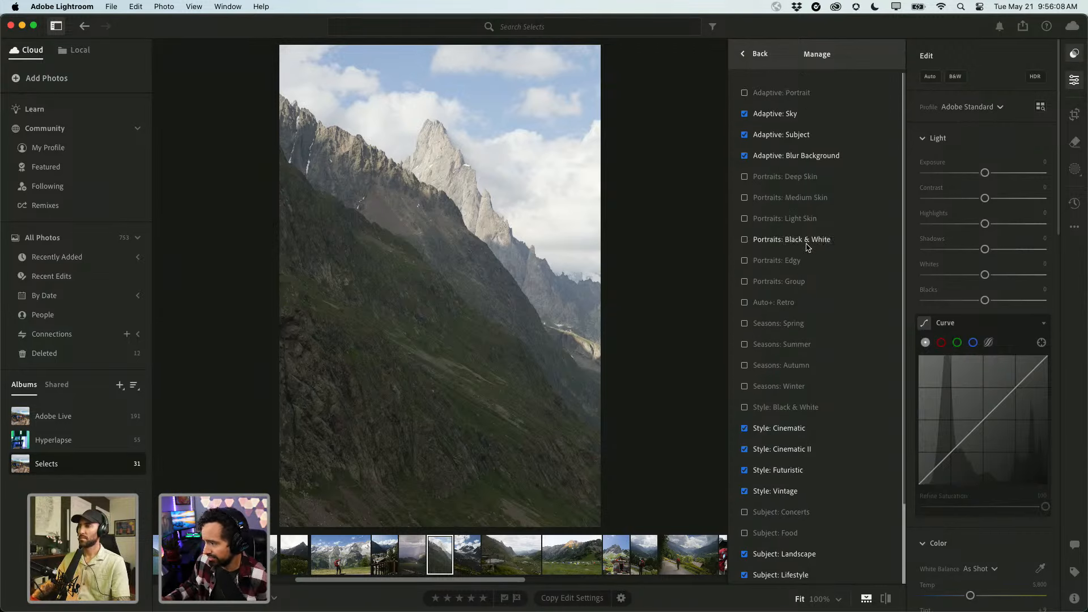
pyautogui.click(765, 54)
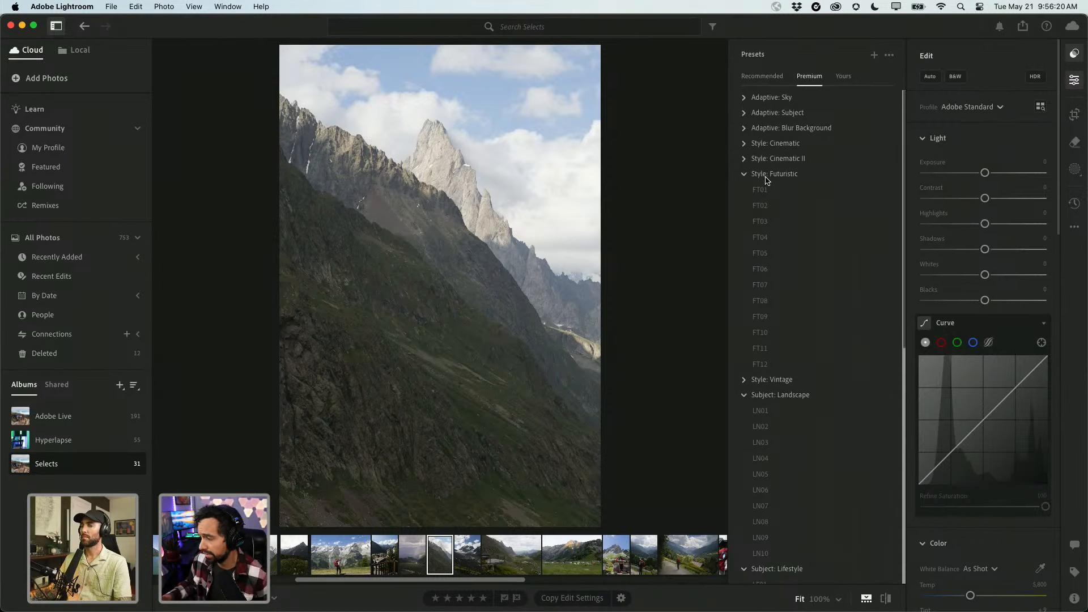
# Preview the FT01, LF07 and LF03 Premium presets on the mountain photo.
pyautogui.click(782, 190)
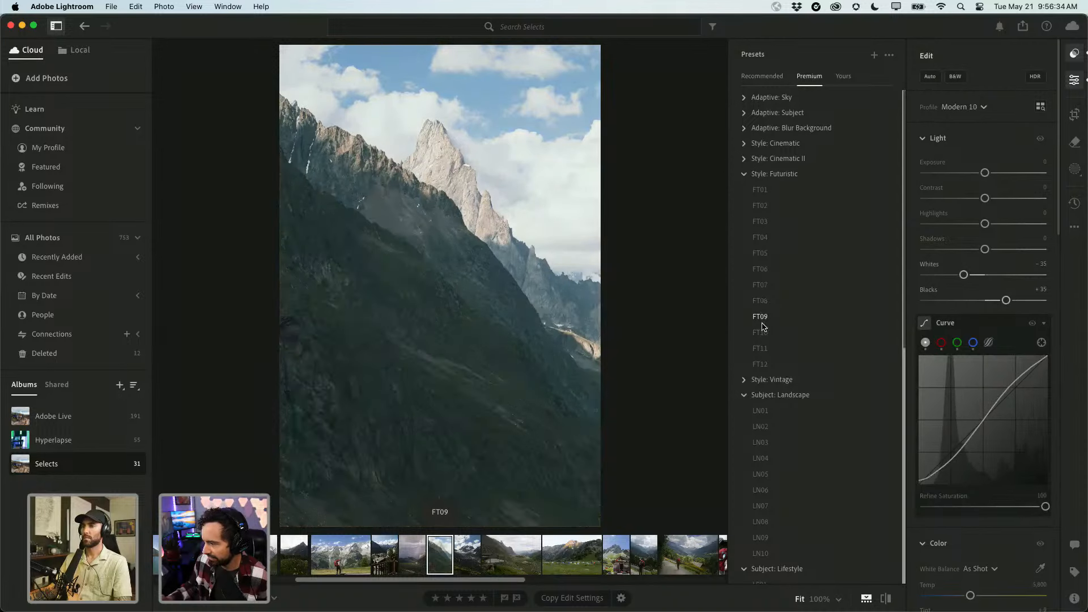
pyautogui.scroll(-3, 776, 286)
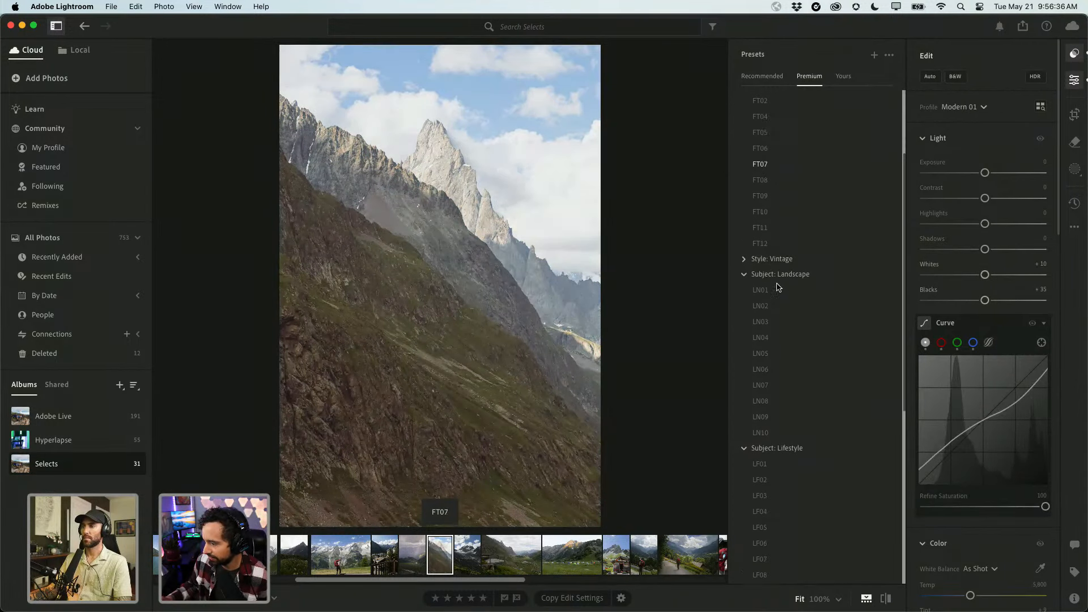
pyautogui.scroll(-1, 778, 286)
pyautogui.scroll(-3, 777, 396)
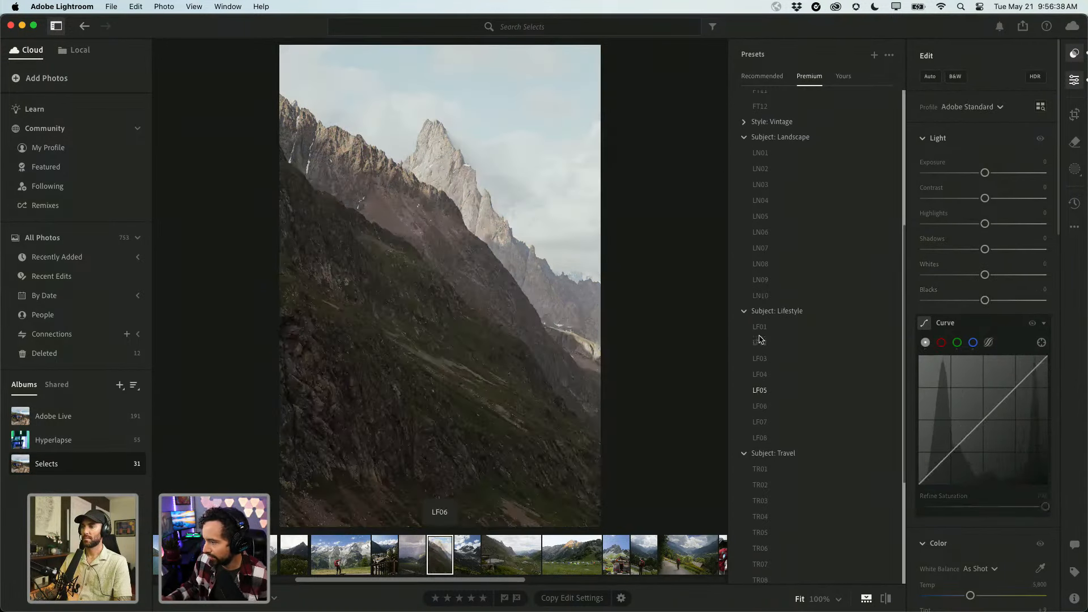
pyautogui.scroll(-1, 772, 439)
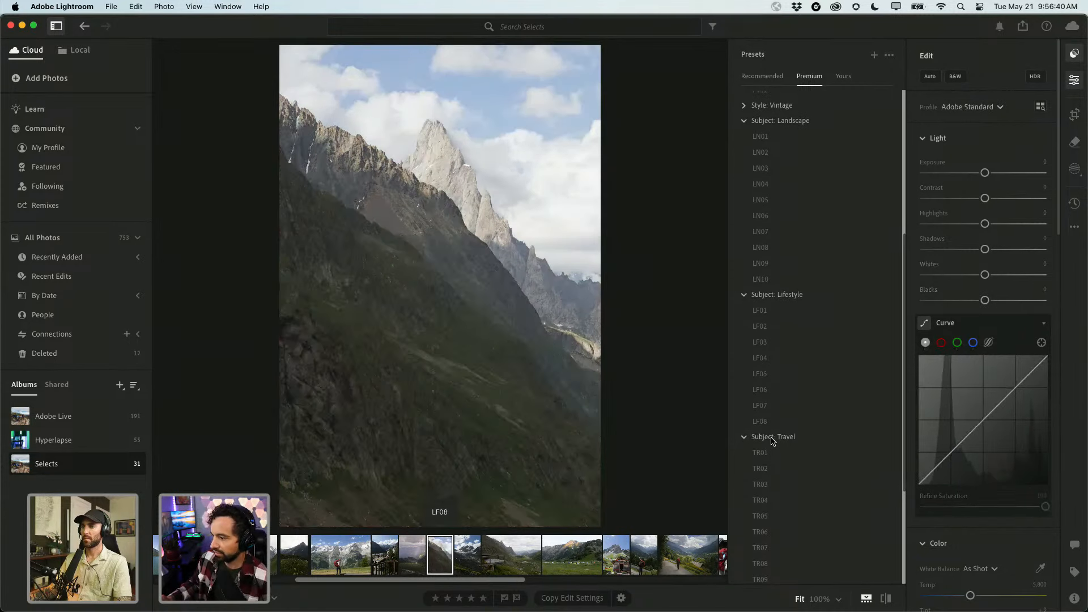
pyautogui.click(763, 406)
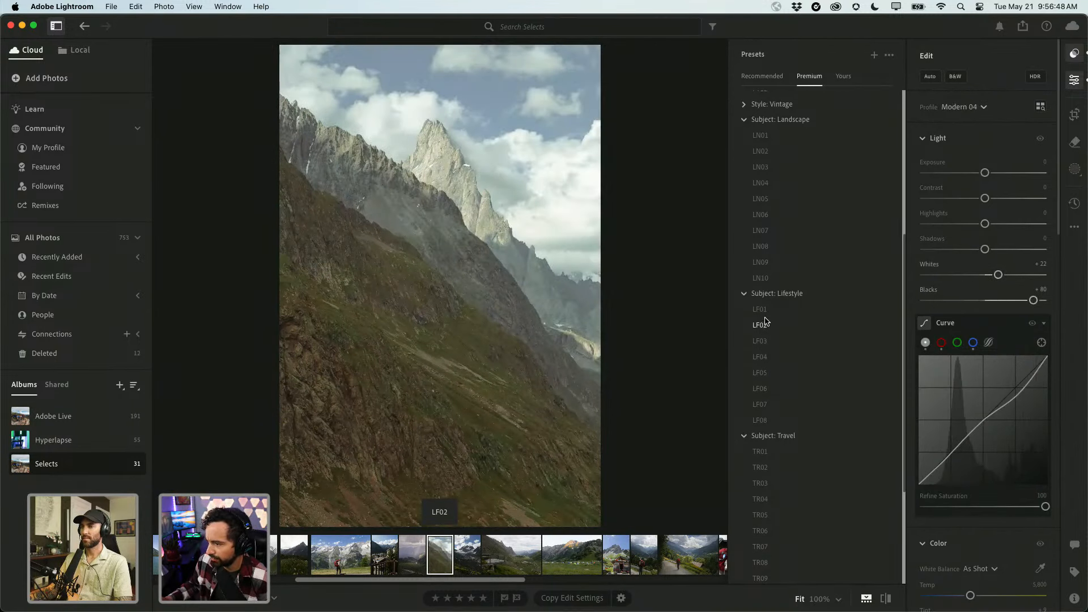
pyautogui.click(762, 340)
pyautogui.scroll(-2, 766, 345)
pyautogui.scroll(-1, 762, 374)
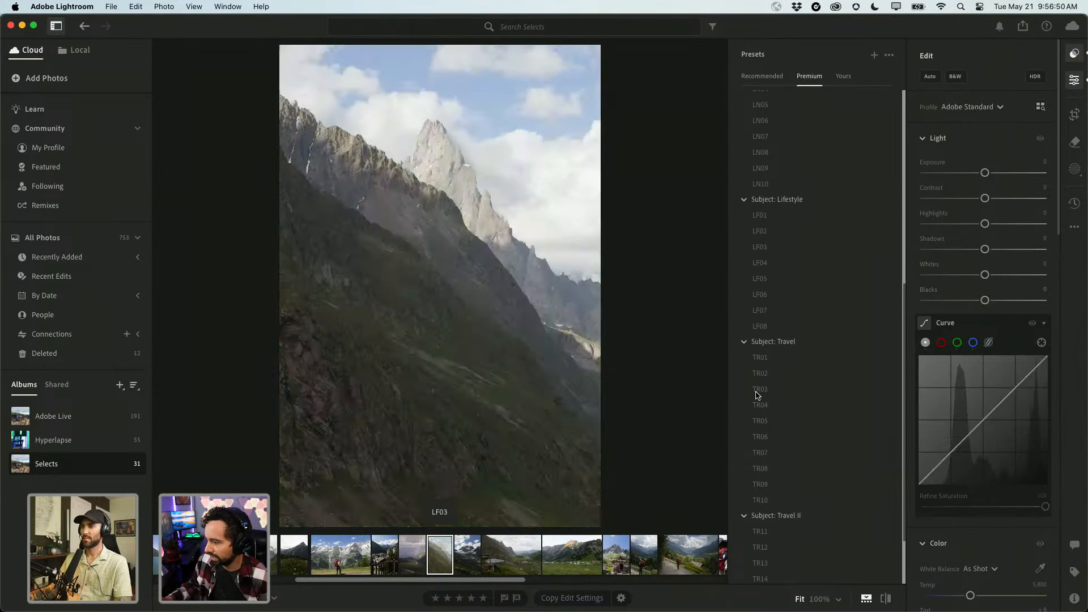
# Compare TR04 and LN06, then apply FT02 from the Style: Futuristic group.
pyautogui.click(760, 405)
pyautogui.scroll(-1, 762, 408)
pyautogui.scroll(5, 762, 410)
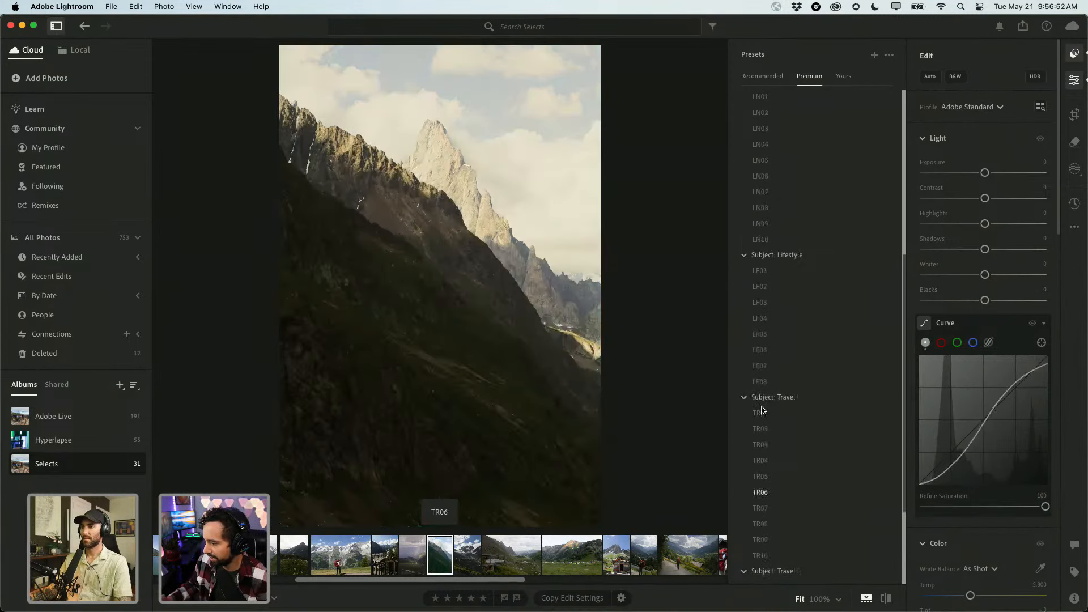
pyautogui.click(762, 408)
pyautogui.scroll(1, 762, 407)
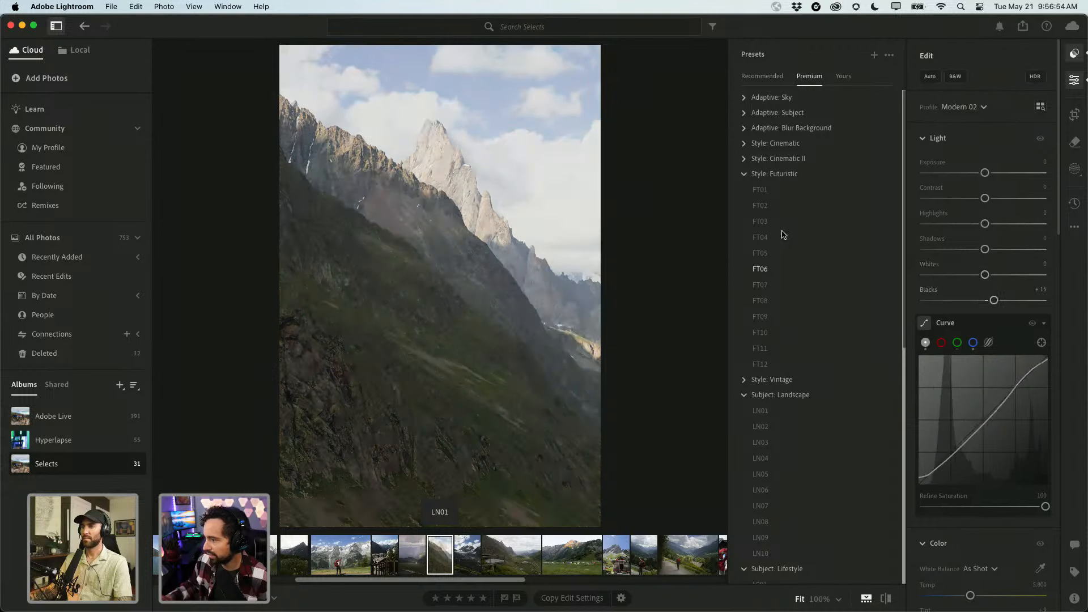
pyautogui.click(762, 205)
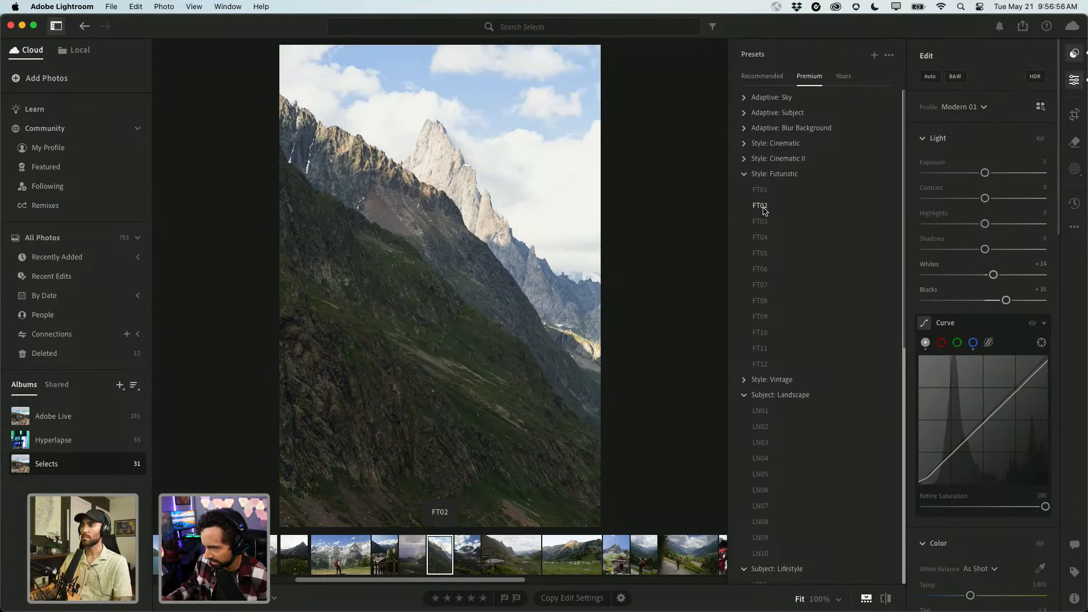
# Lower the FT02 preset Amount to 76, bringing Whites to +11 and Blacks to +27.
pyautogui.click(763, 207)
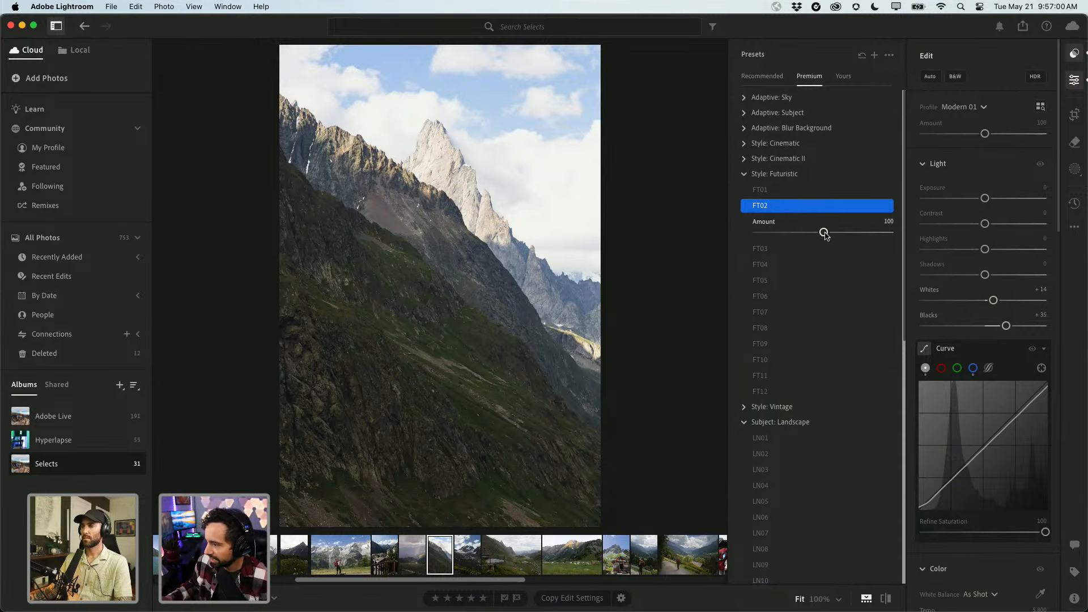
pyautogui.moveTo(824, 234); pyautogui.dragTo(802, 230)
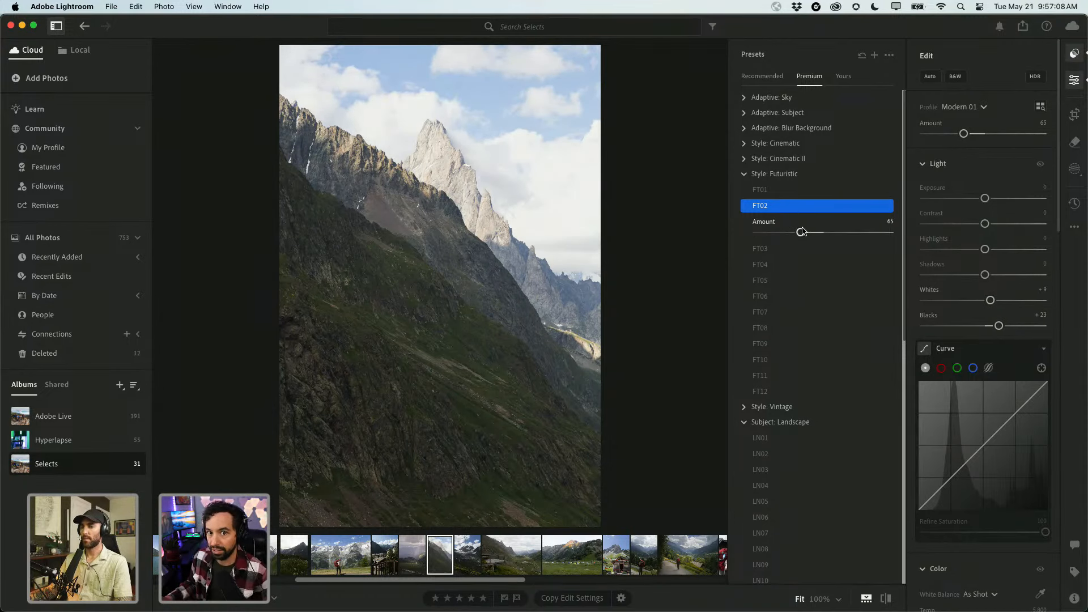
pyautogui.moveTo(802, 231); pyautogui.dragTo(809, 232)
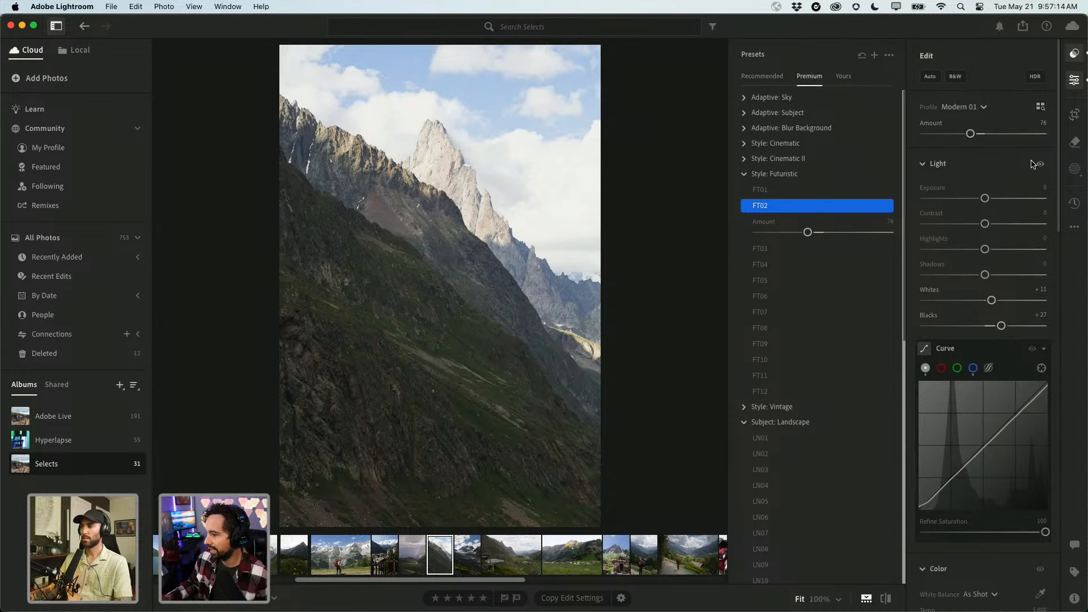
pyautogui.press('e')
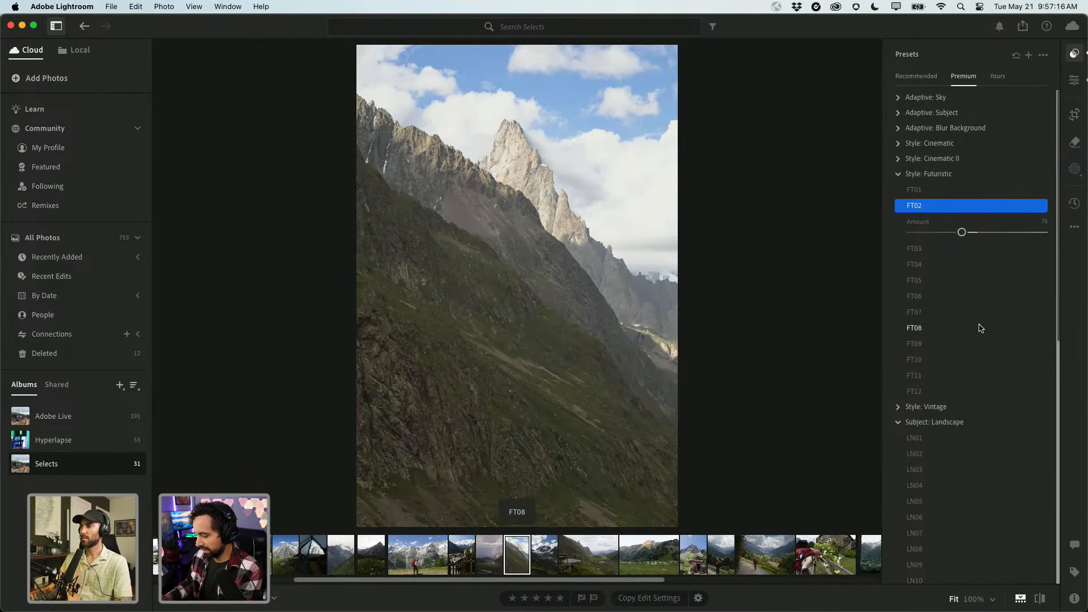
pyautogui.press('e')
pyautogui.scroll(-1, 986, 277)
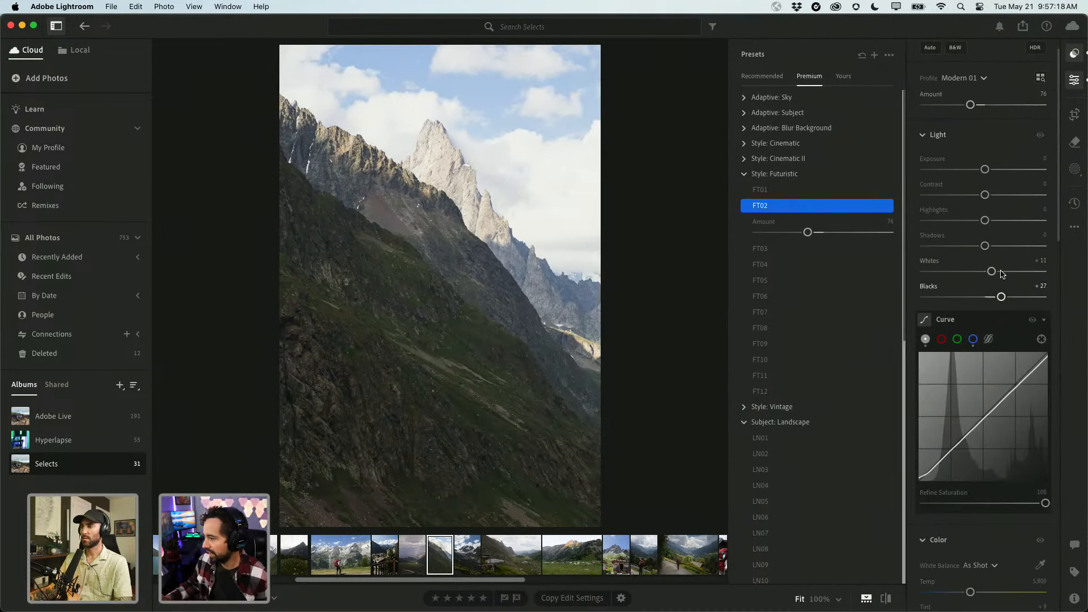
pyautogui.scroll(1, 991, 228)
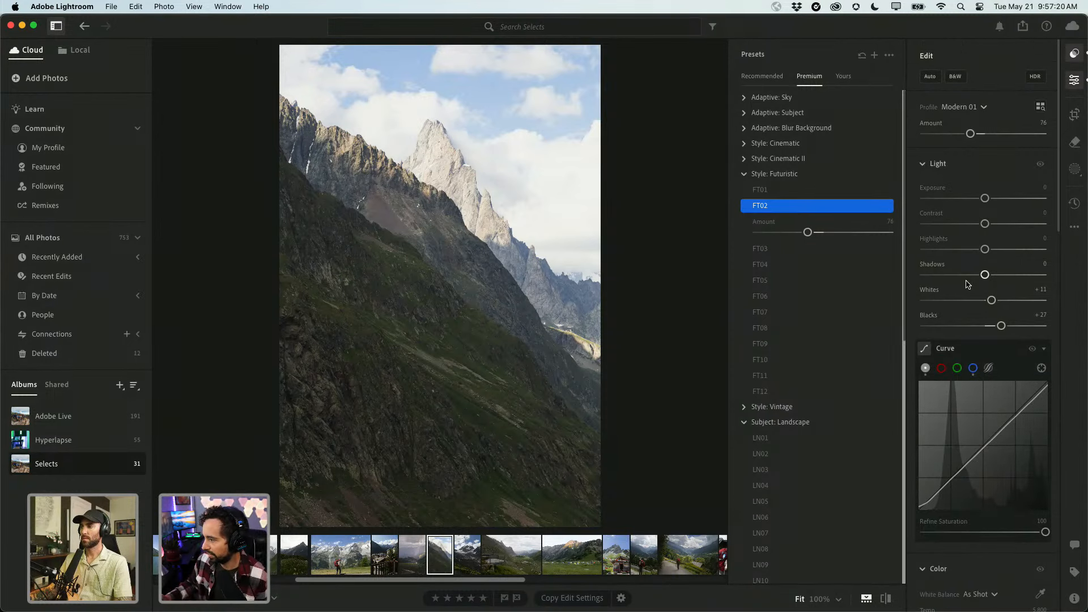
pyautogui.scroll(-1, 978, 410)
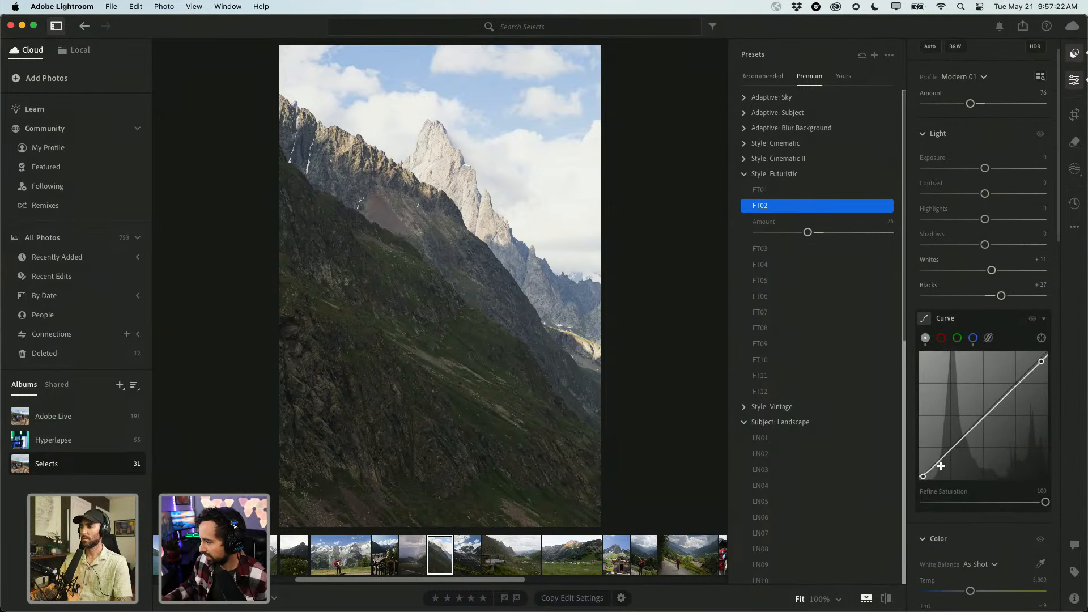
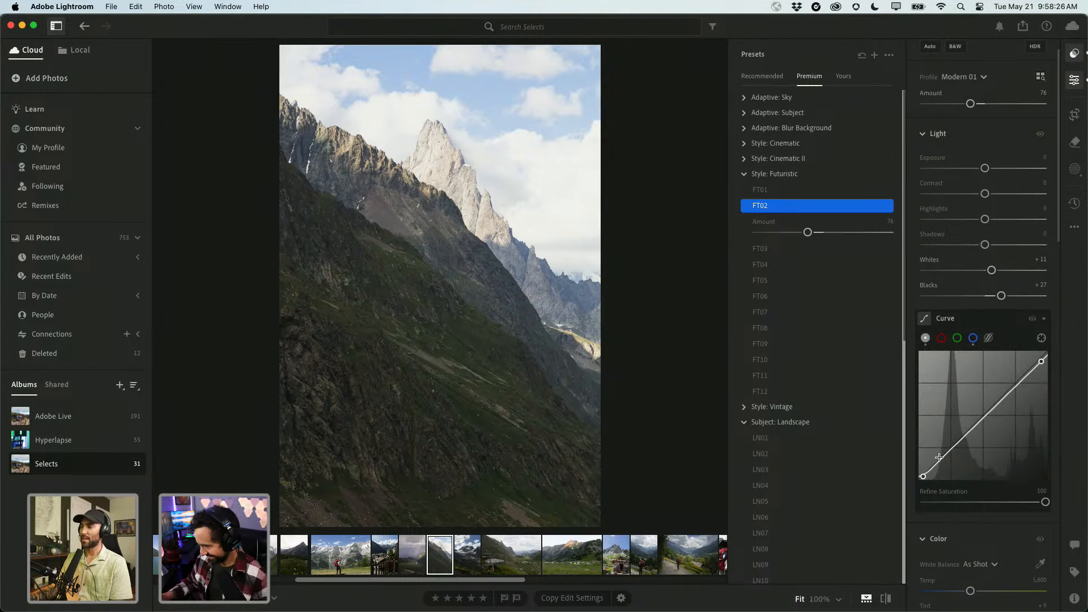
# Darken the shadows with a lowered tone-curve point, toggling the curve on and off to compare.
pyautogui.moveTo(950, 452); pyautogui.dragTo(951, 455)
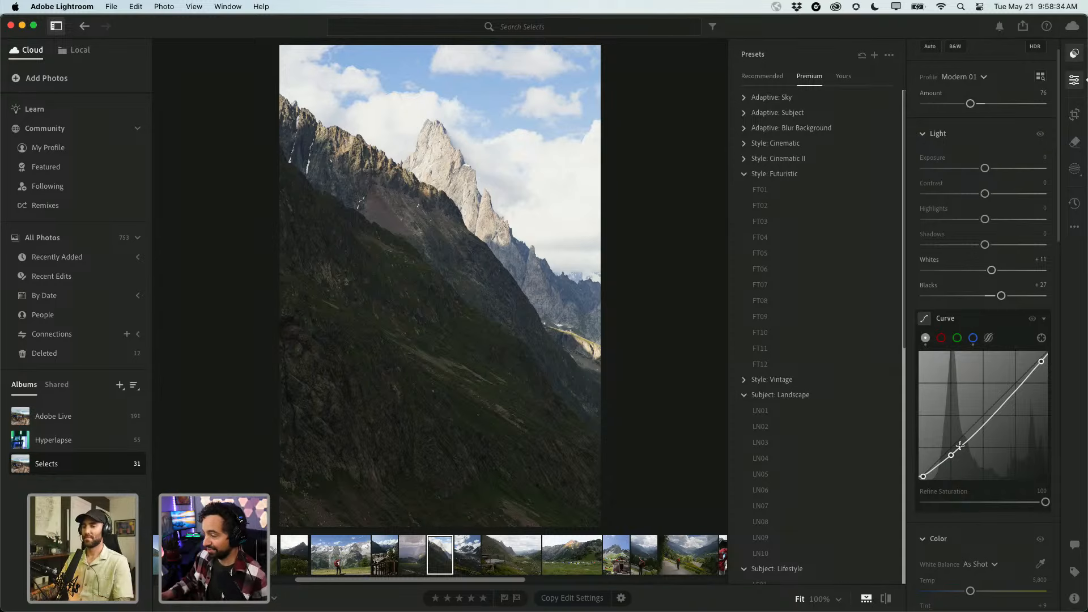
pyautogui.moveTo(950, 456); pyautogui.dragTo(948, 458)
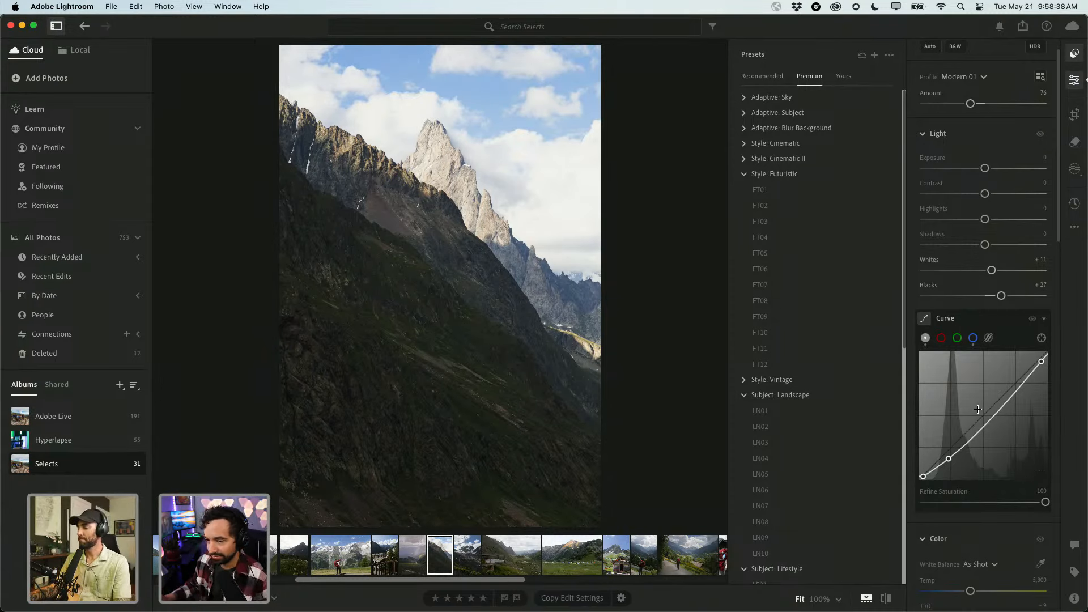
pyautogui.click(1032, 320)
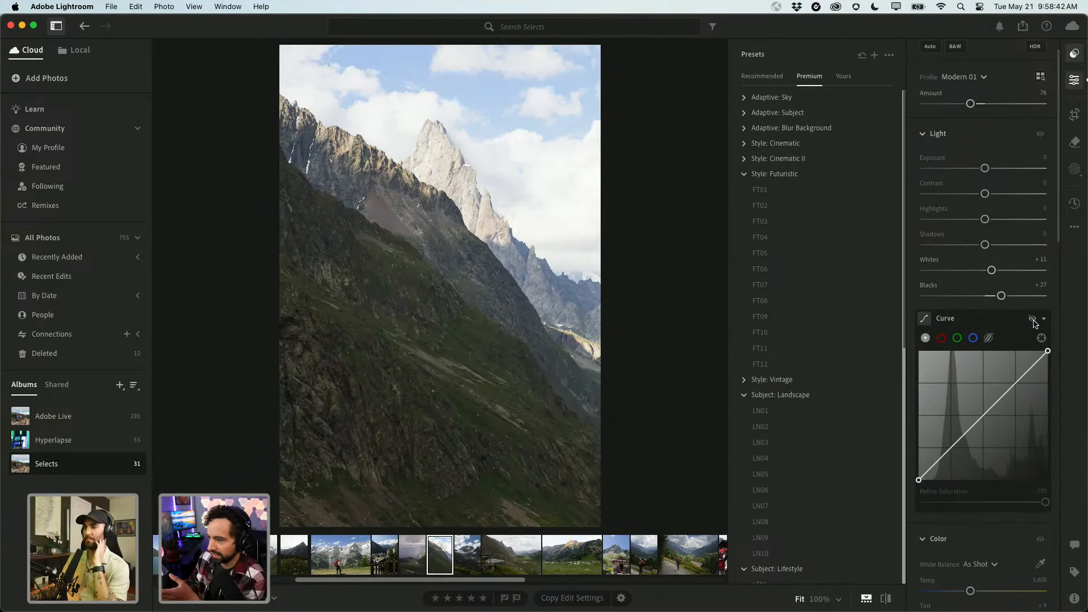
pyautogui.click(1033, 320)
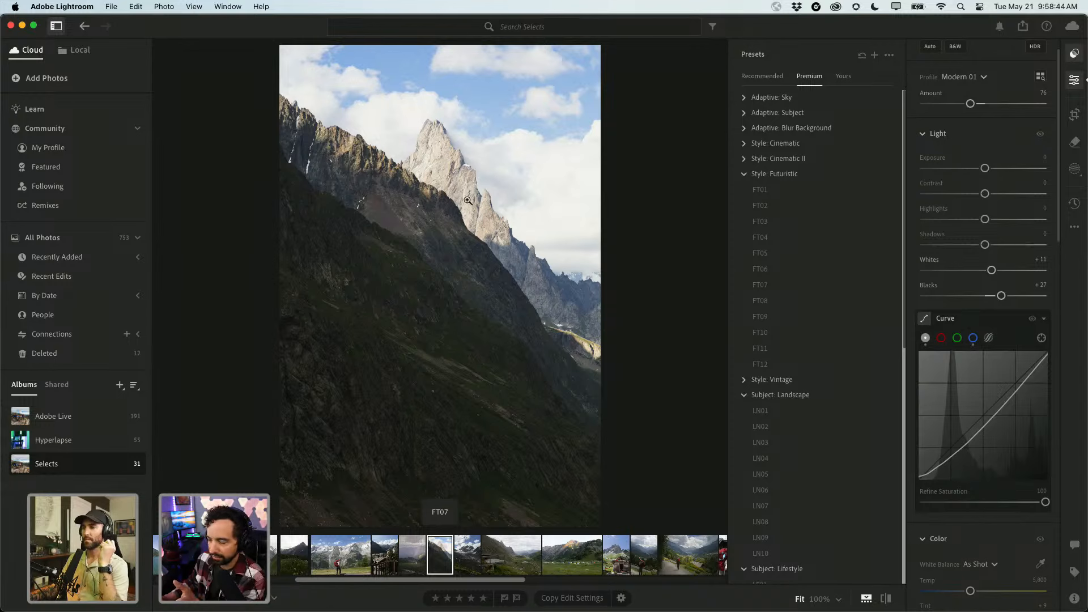
pyautogui.click(441, 171)
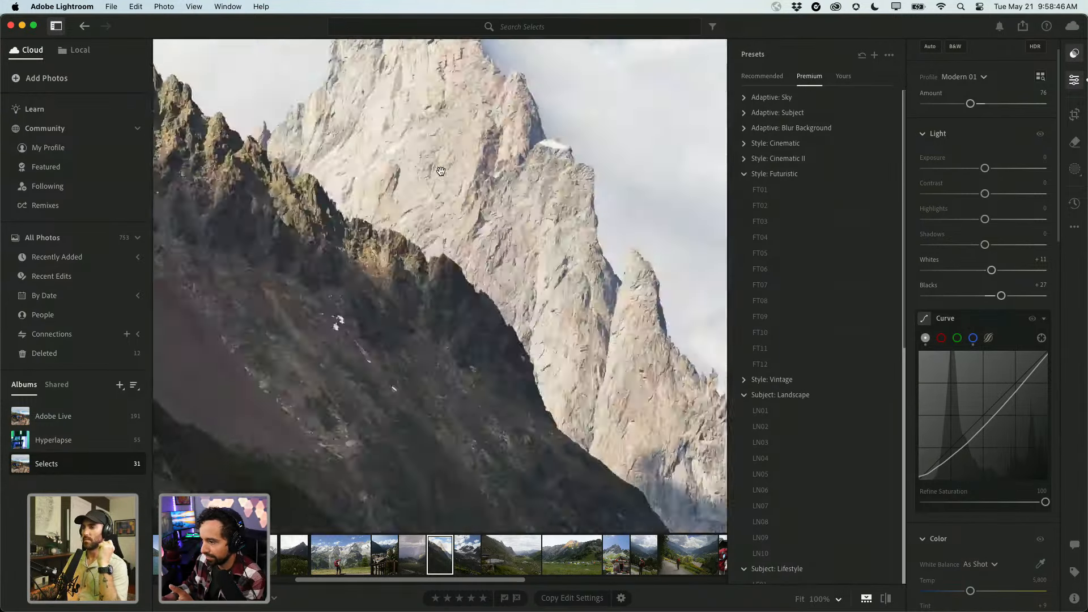
pyautogui.click(437, 169)
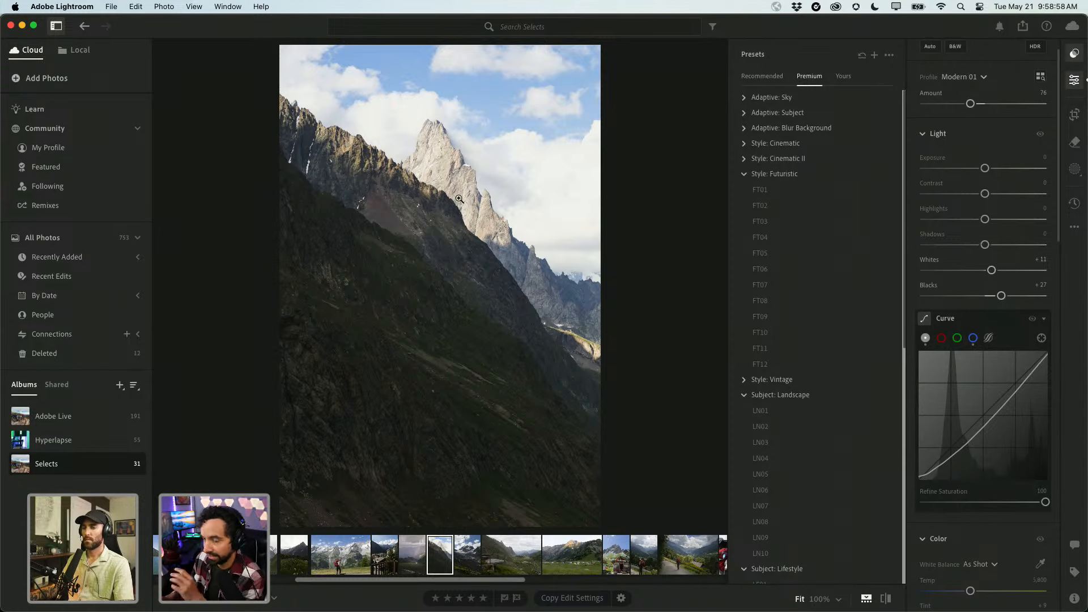
# Preview the FT09 and LN03 presets, then deepen the lower curve point and lift the brights.
pyautogui.click(736, 318)
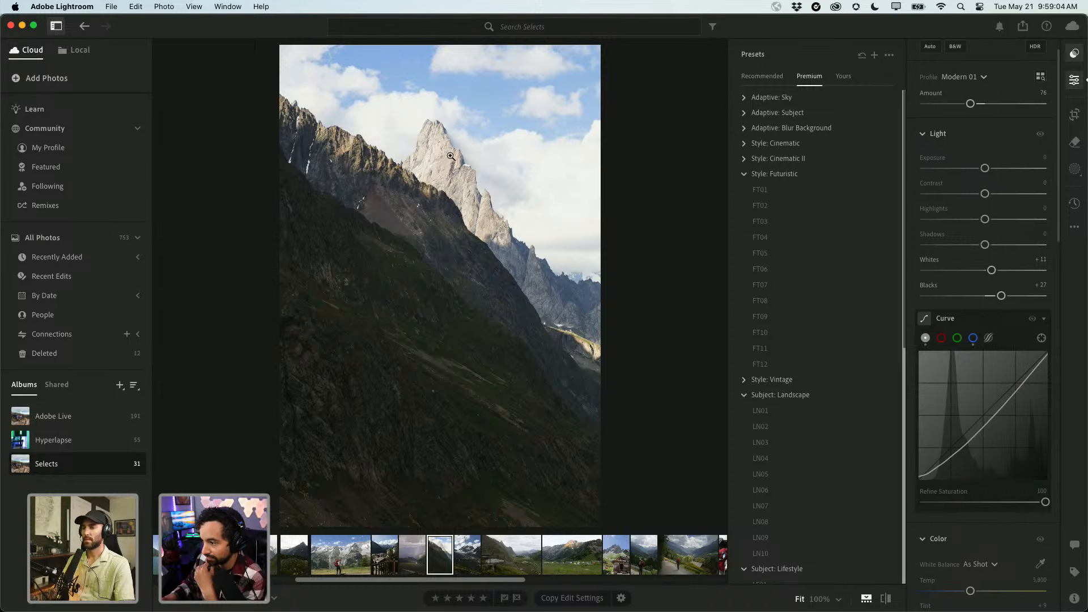
pyautogui.click(844, 440)
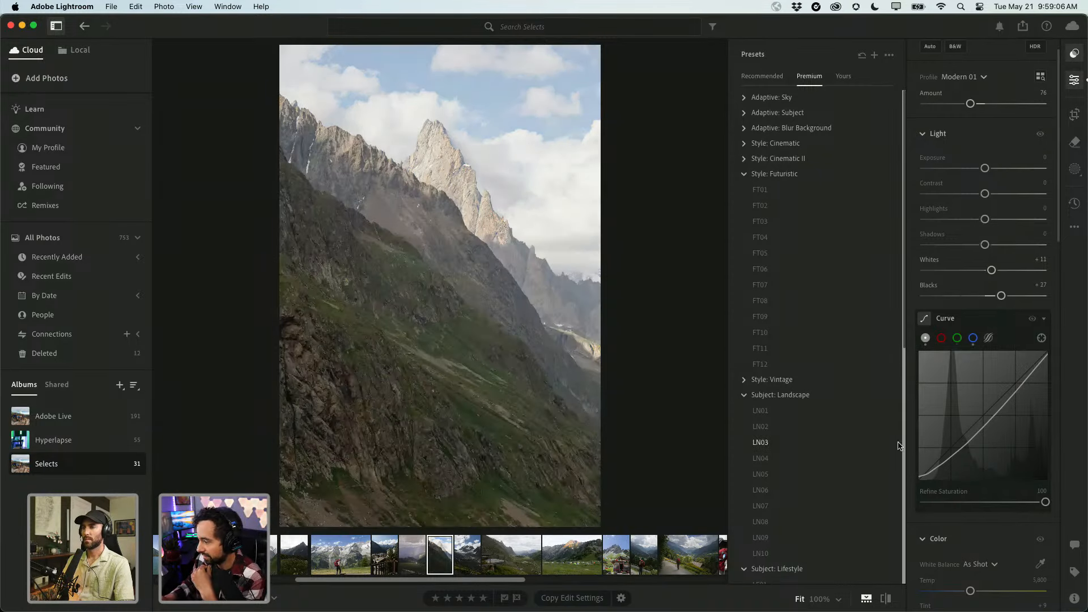
pyautogui.moveTo(950, 463); pyautogui.dragTo(947, 465)
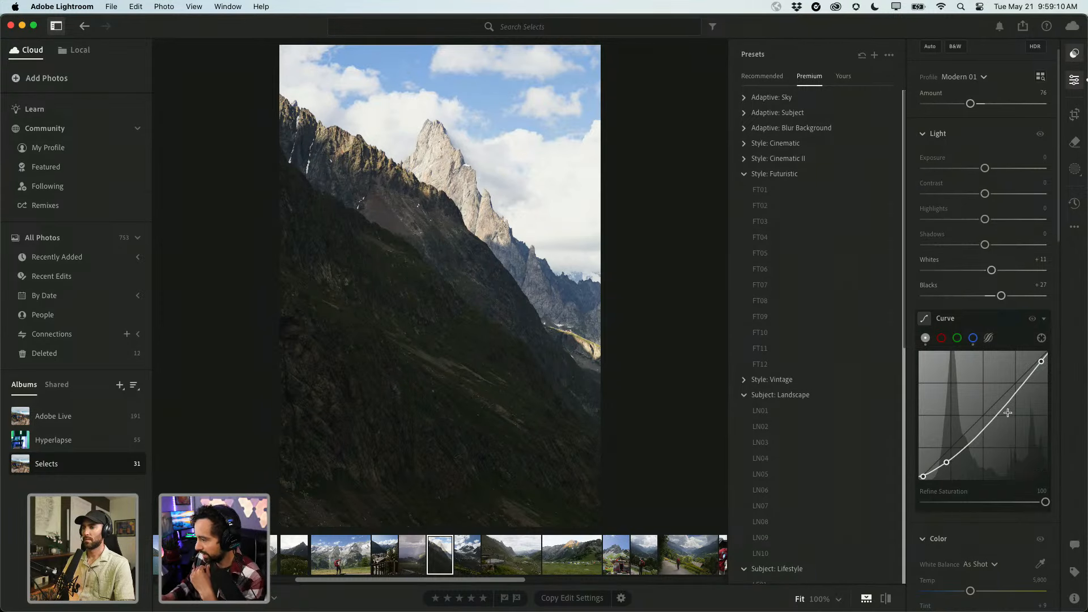
pyautogui.moveTo(1021, 387); pyautogui.dragTo(1023, 385)
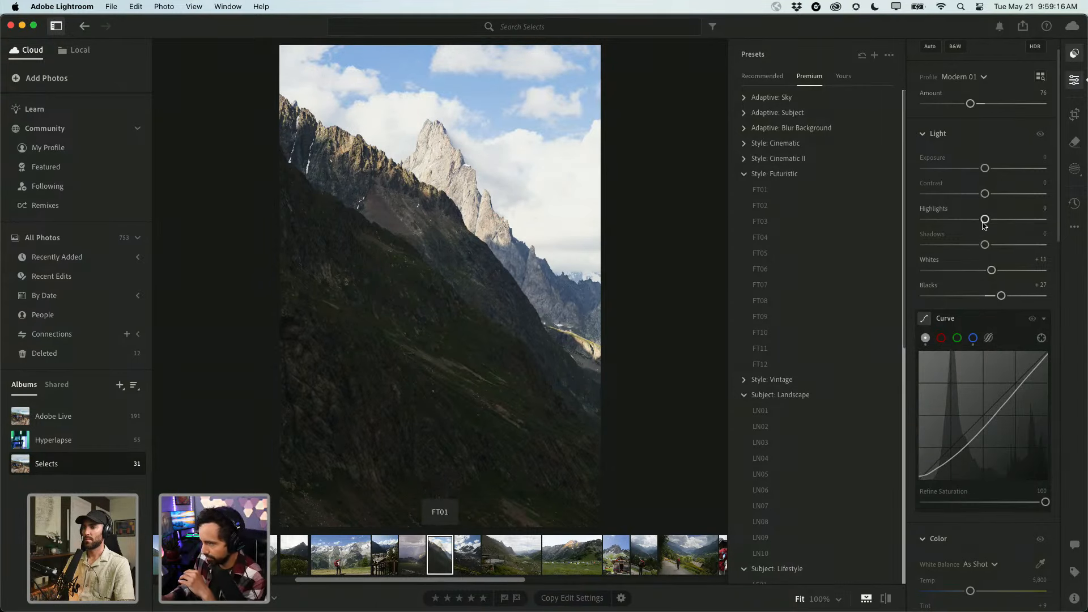
# Lower Highlights to −79, checking the peak's detail in a 100% close-up.
pyautogui.scroll(2, 985, 238)
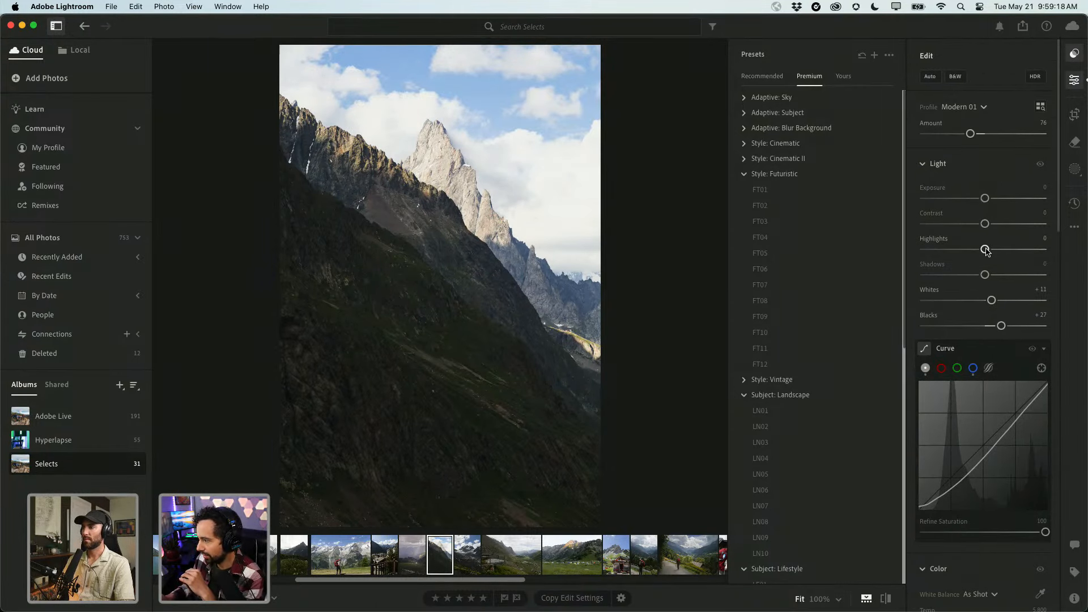
pyautogui.moveTo(986, 248); pyautogui.dragTo(944, 250)
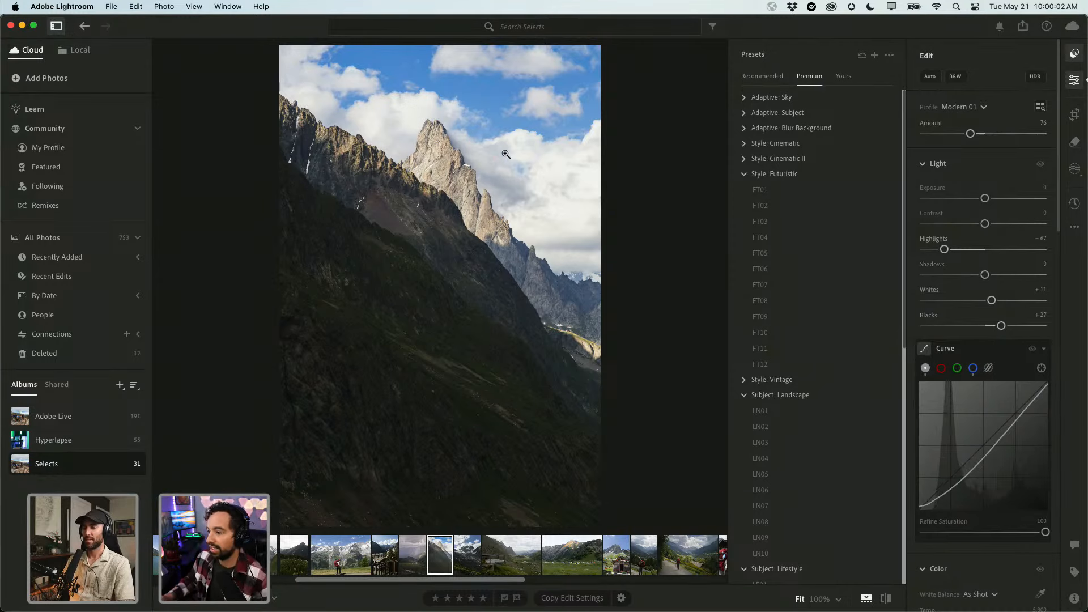
pyautogui.moveTo(438, 173); pyautogui.dragTo(448, 549)
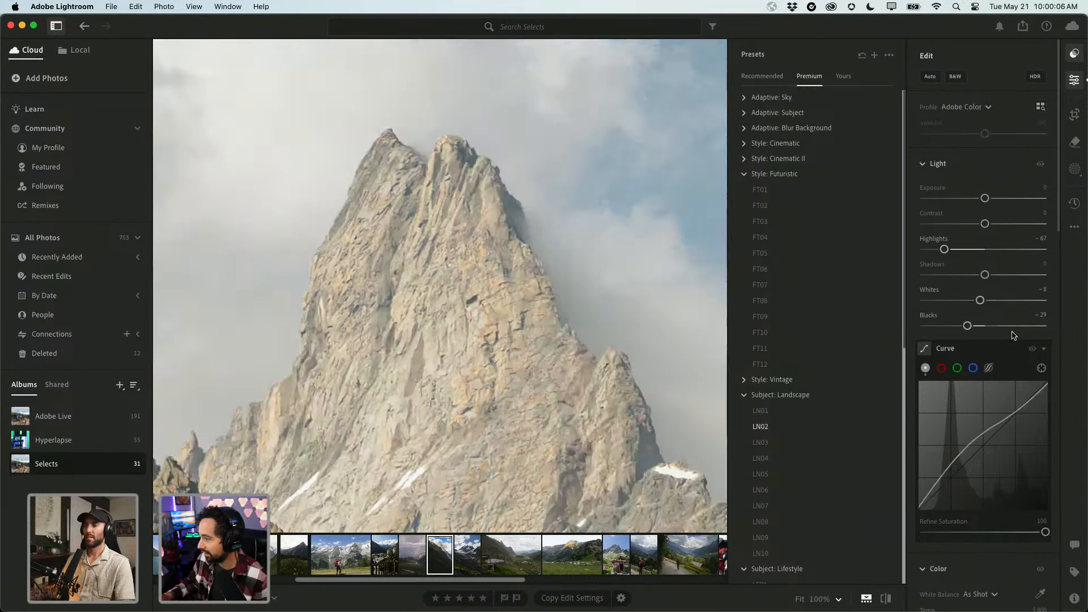
pyautogui.doubleClick(943, 249)
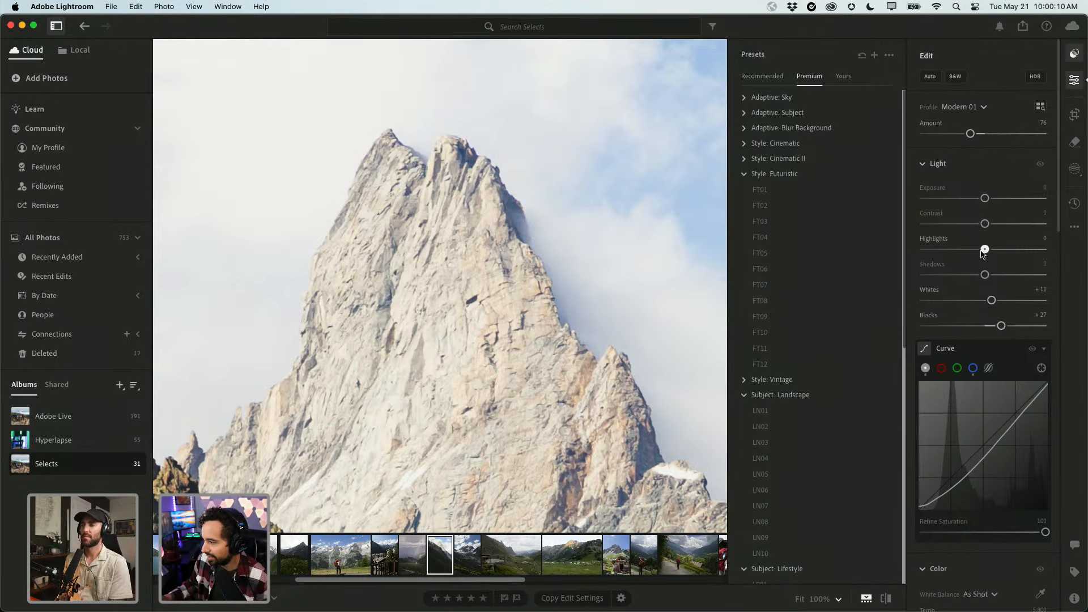
pyautogui.moveTo(984, 251); pyautogui.dragTo(936, 256)
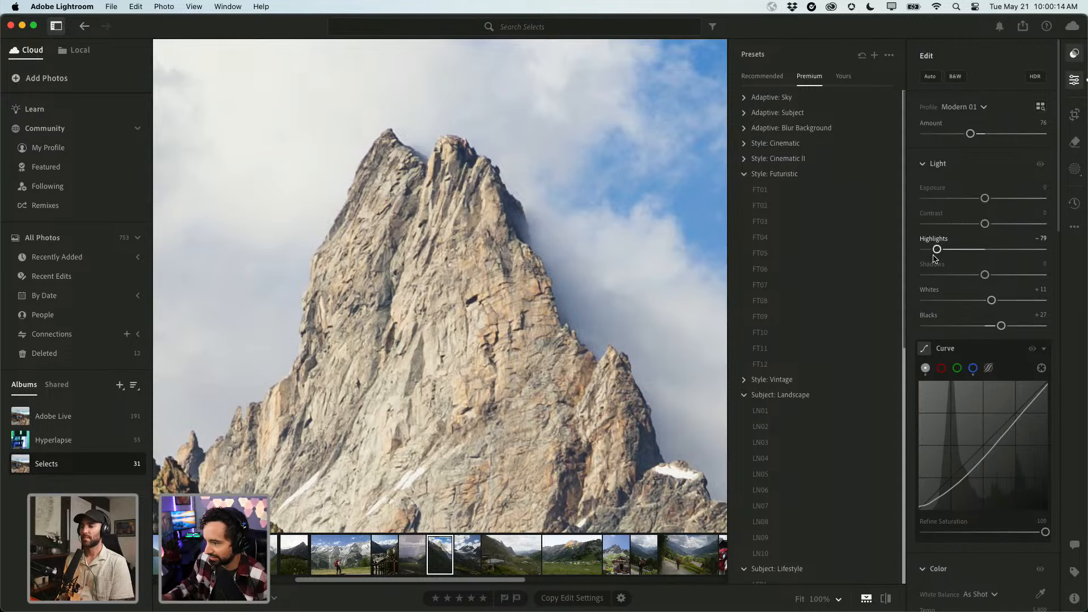
pyautogui.click(450, 320)
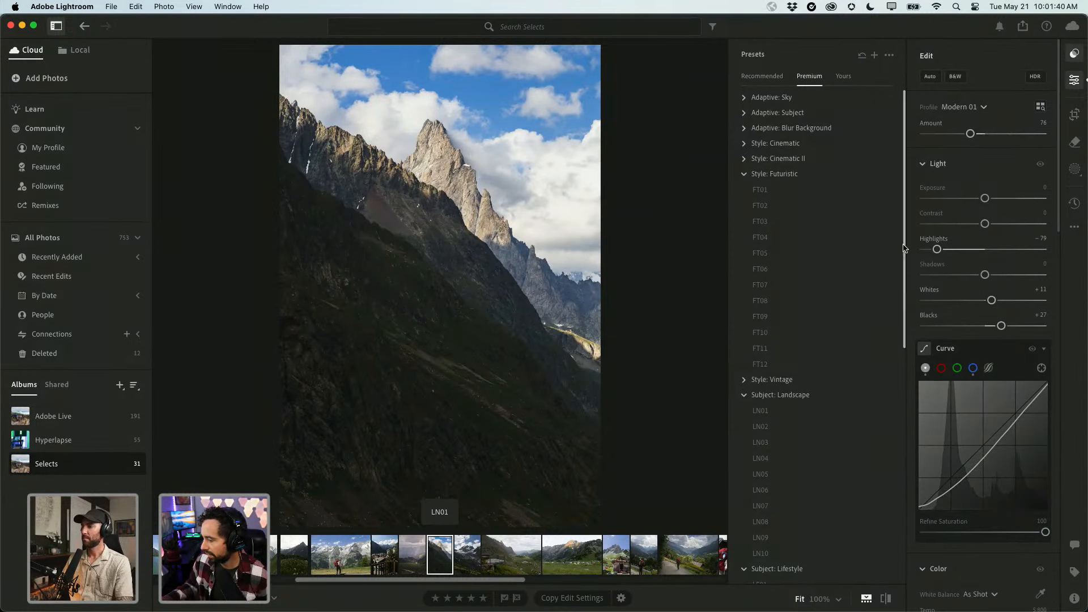
pyautogui.click(842, 242)
pyautogui.click(891, 437)
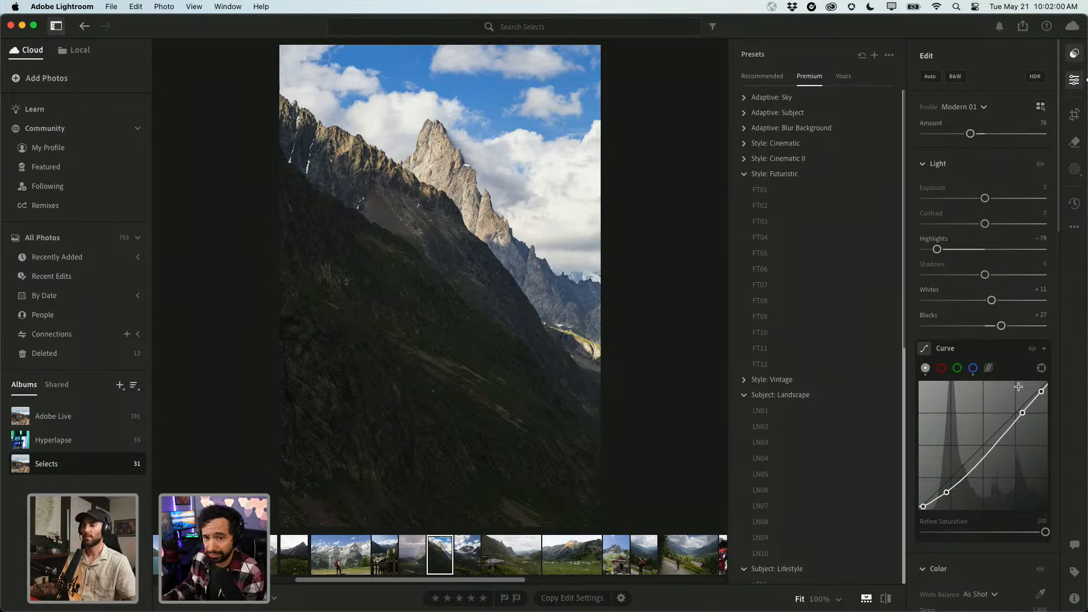
# Draw a linear gradient mask across the dark lower slopes and set its Exposure to −0.12.
pyautogui.click(1074, 169)
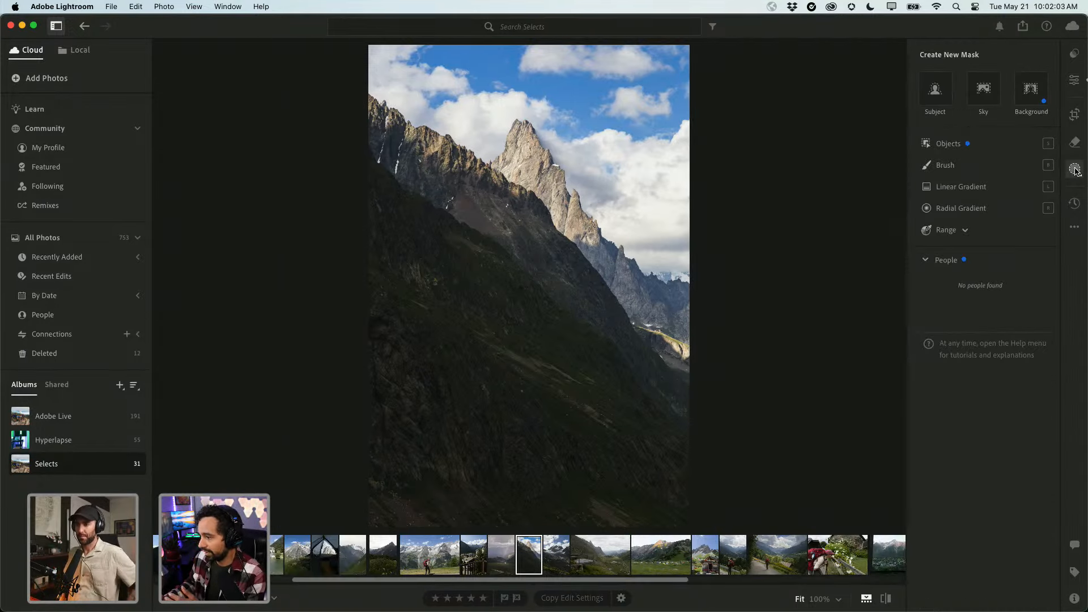
pyautogui.click(962, 187)
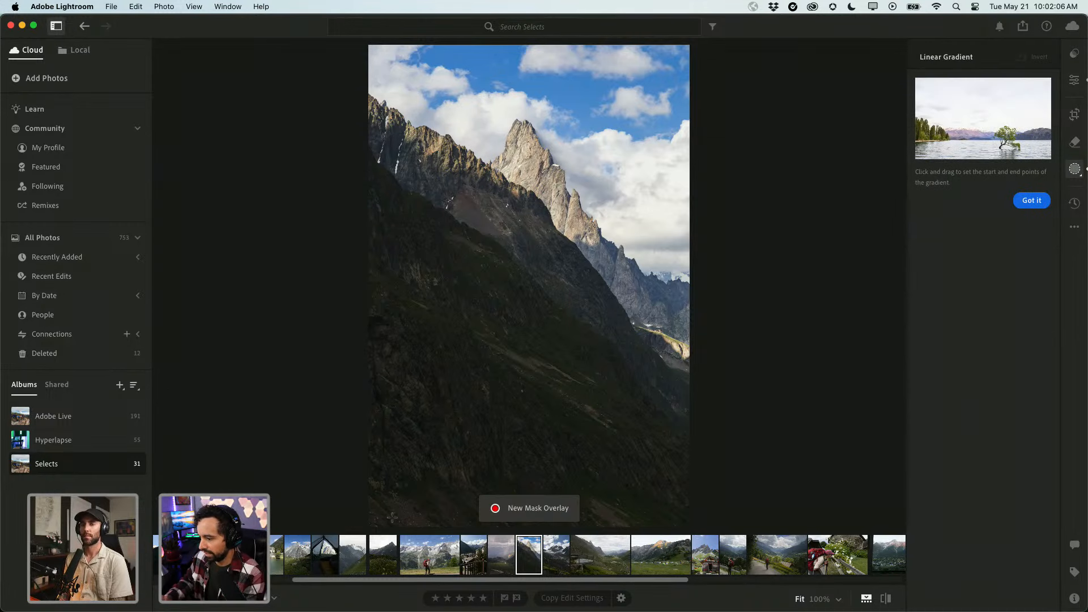
pyautogui.moveTo(392, 520); pyautogui.dragTo(585, 260)
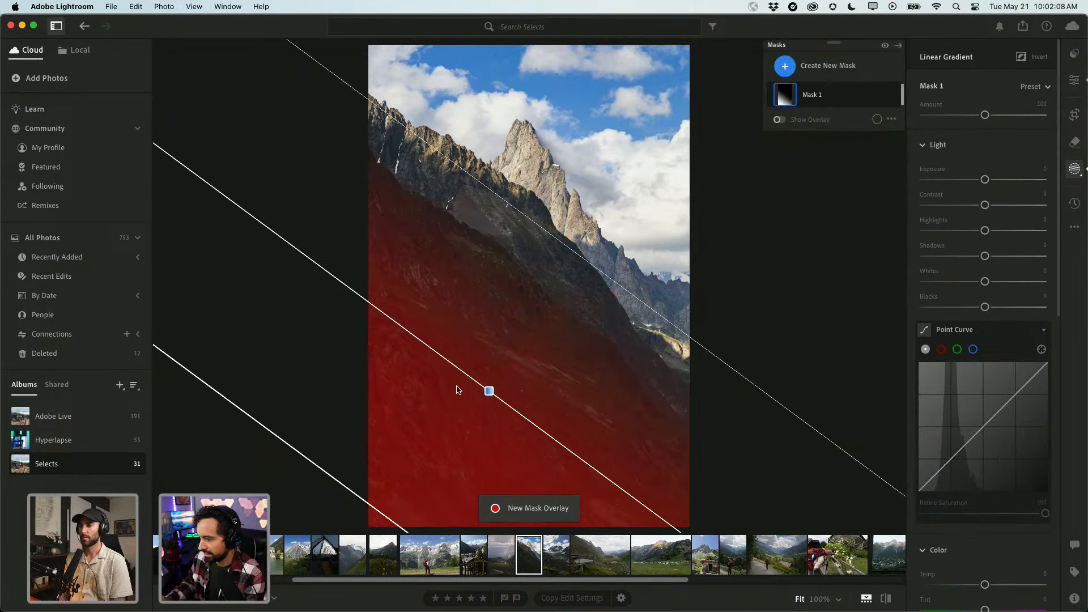
pyautogui.moveTo(489, 389); pyautogui.dragTo(483, 305)
pyautogui.press('o')
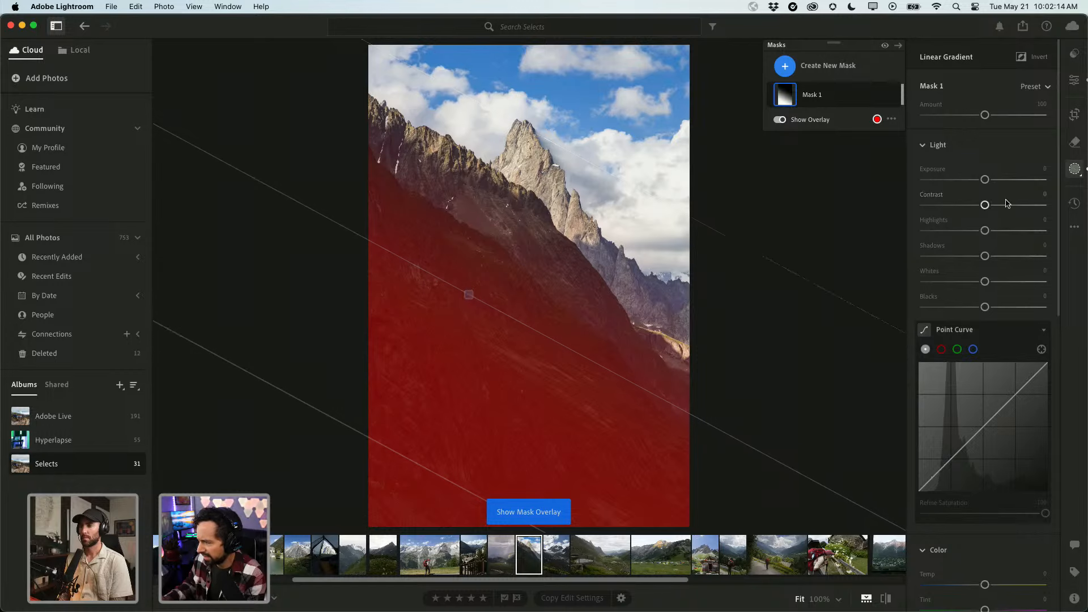
pyautogui.moveTo(984, 179); pyautogui.dragTo(981, 180)
# Add a radial gradient Mask 2 and shape it over the sunlit peak.
pyautogui.click(785, 66)
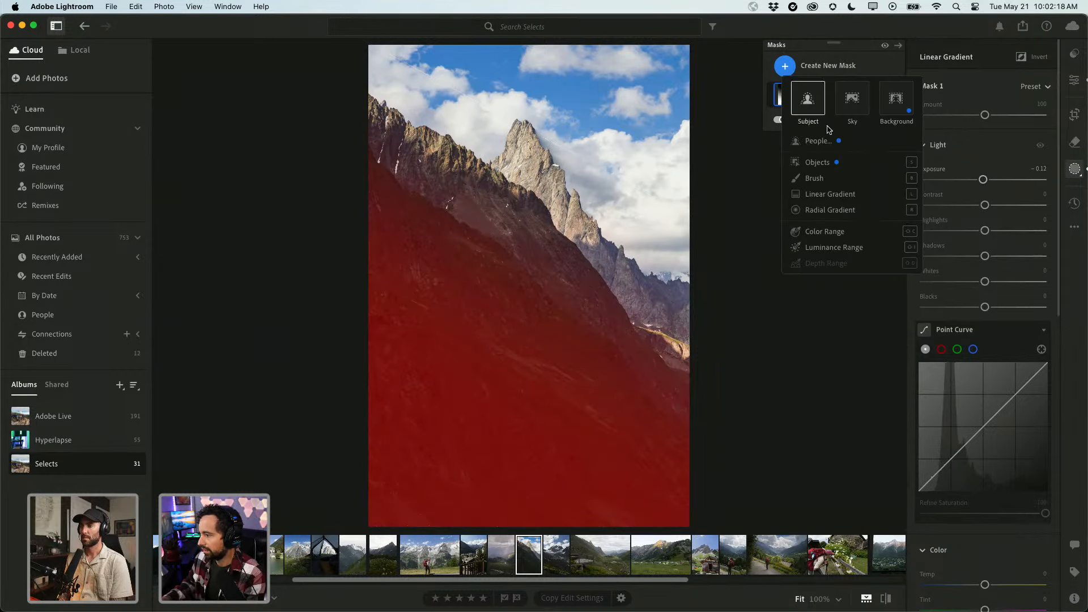
pyautogui.click(833, 210)
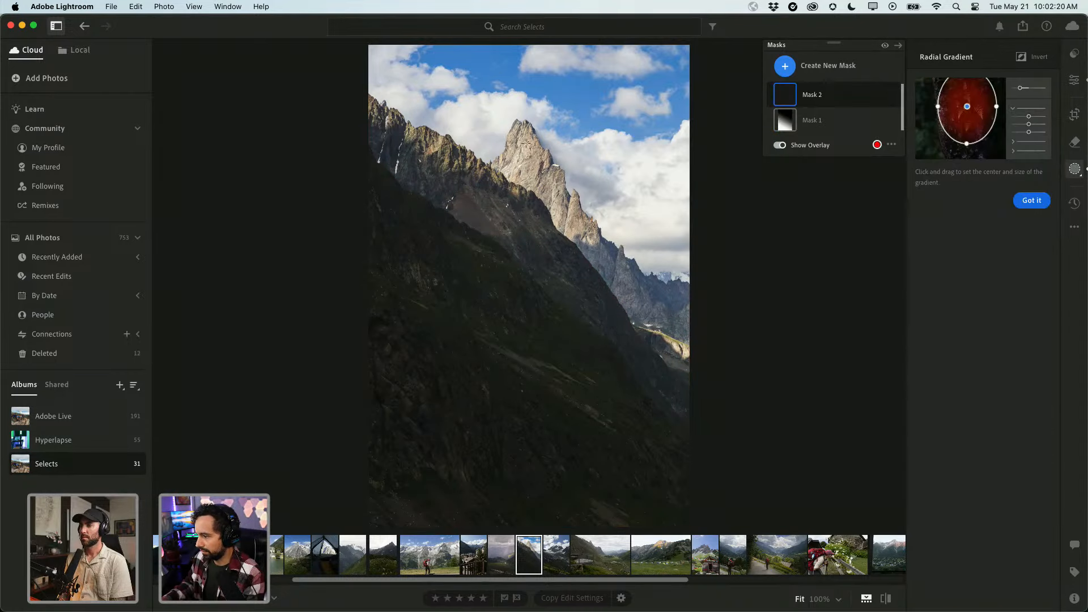
pyautogui.moveTo(521, 141); pyautogui.dragTo(667, 237)
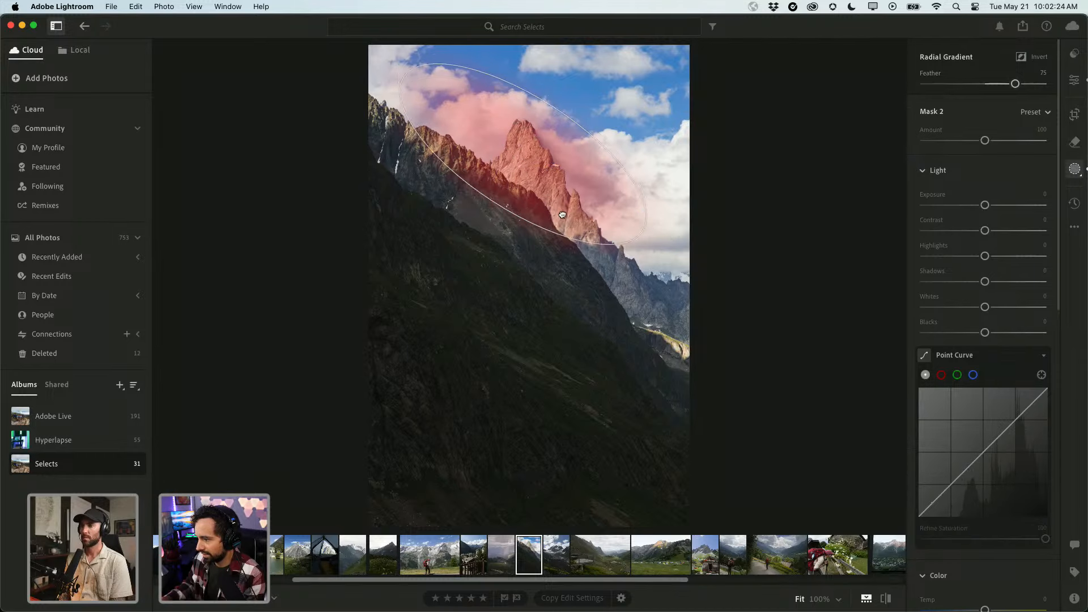
pyautogui.moveTo(560, 191); pyautogui.dragTo(567, 211)
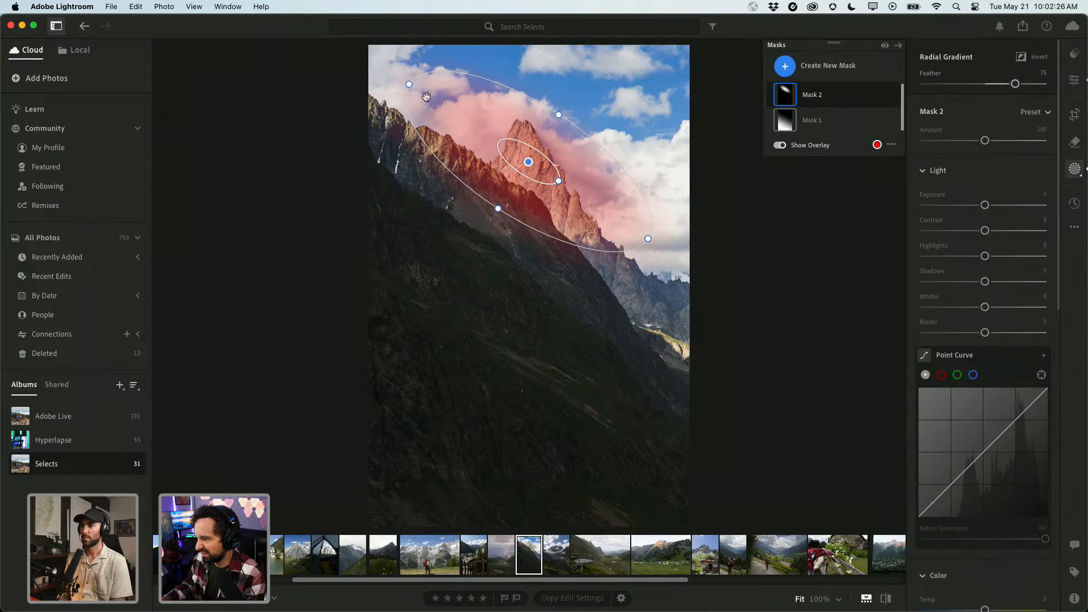
pyautogui.click(406, 86)
pyautogui.moveTo(405, 86); pyautogui.dragTo(394, 78)
pyautogui.moveTo(511, 148); pyautogui.dragTo(500, 149)
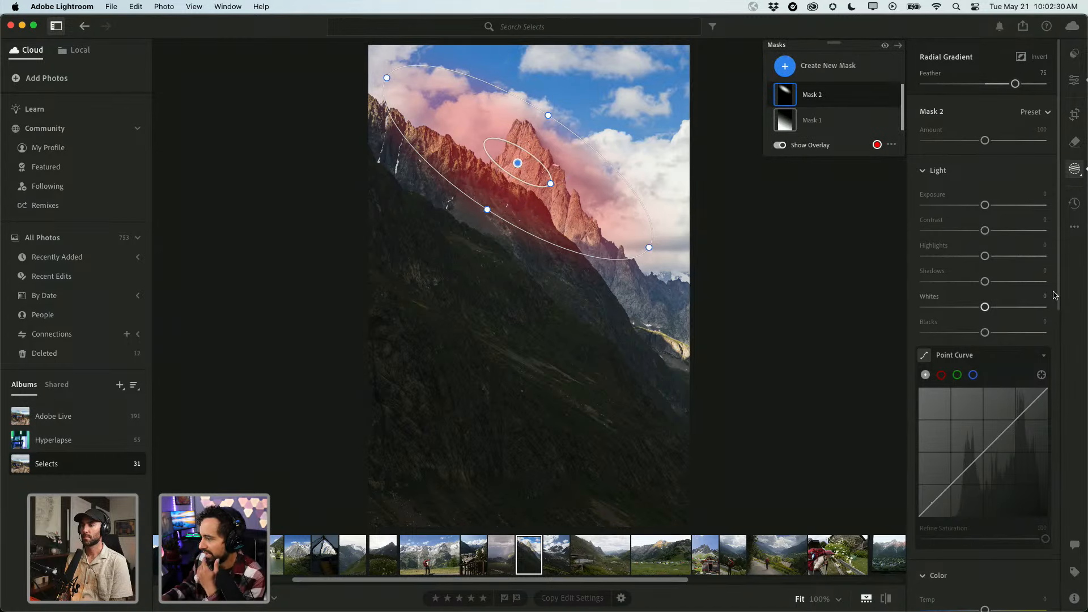
# Set the peak mask to Exposure +0.04, Temp +2 and Tint +4, comparing against the original.
pyautogui.moveTo(987, 205); pyautogui.dragTo(990, 208)
pyautogui.scroll(-5, 983, 340)
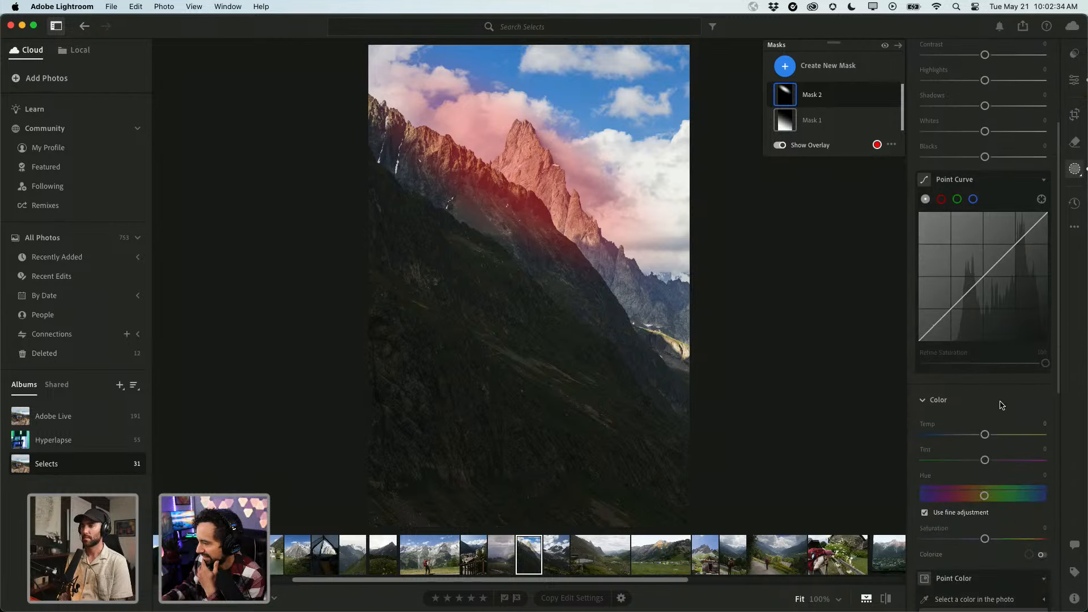
pyautogui.moveTo(984, 434)
pyautogui.mouseDown()
pyautogui.moveTo(987, 463)
pyautogui.moveTo(987, 435)
pyautogui.mouseUp()
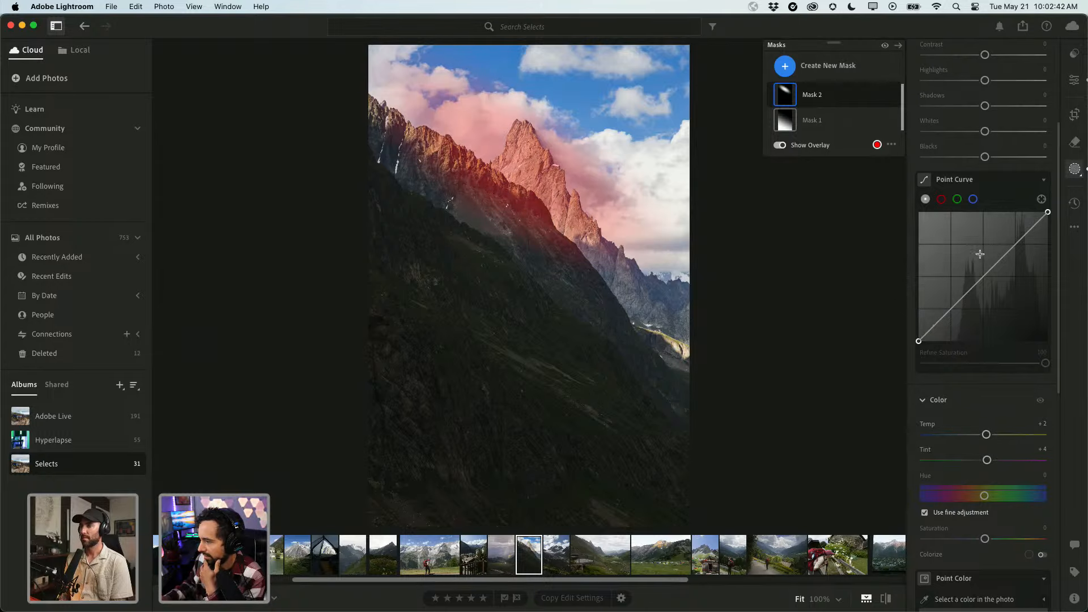
pyautogui.press('\\')
pyautogui.press('\\')
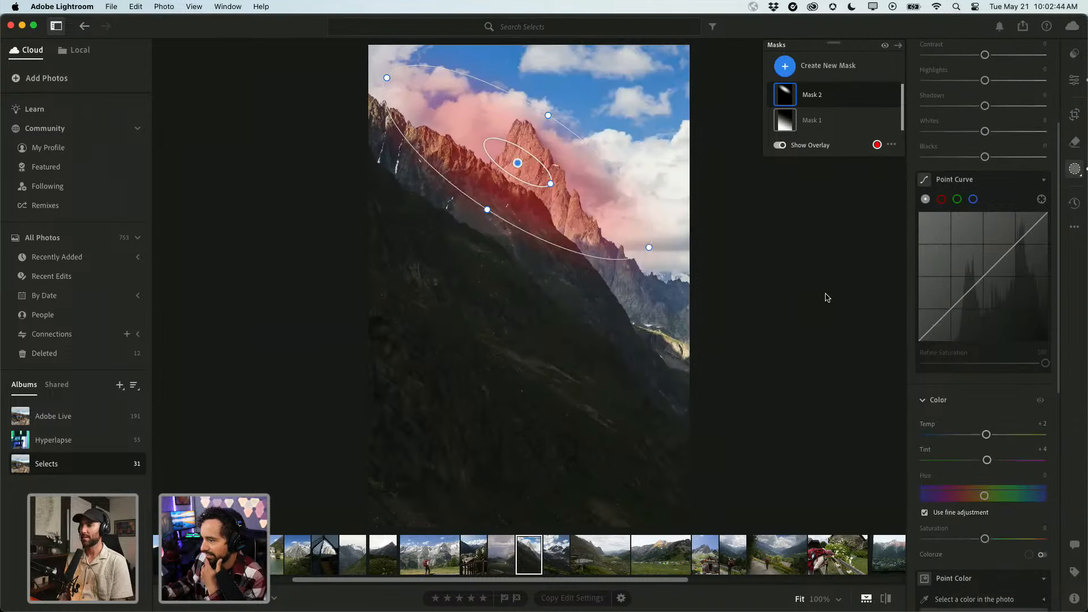
pyautogui.press('\\')
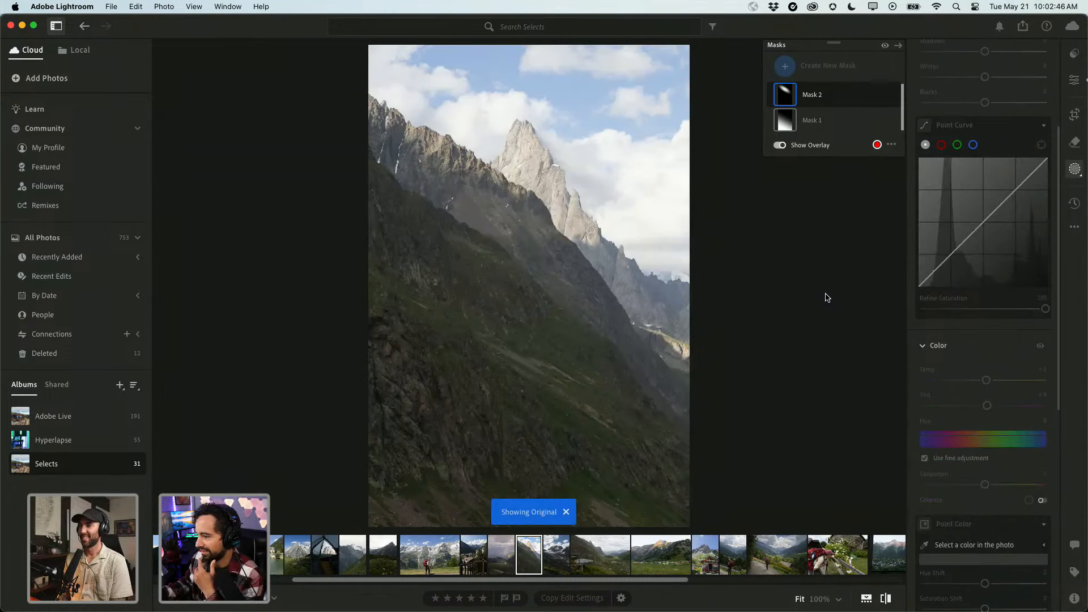
pyautogui.press('\\')
pyautogui.press('\\')
pyautogui.press('\\')
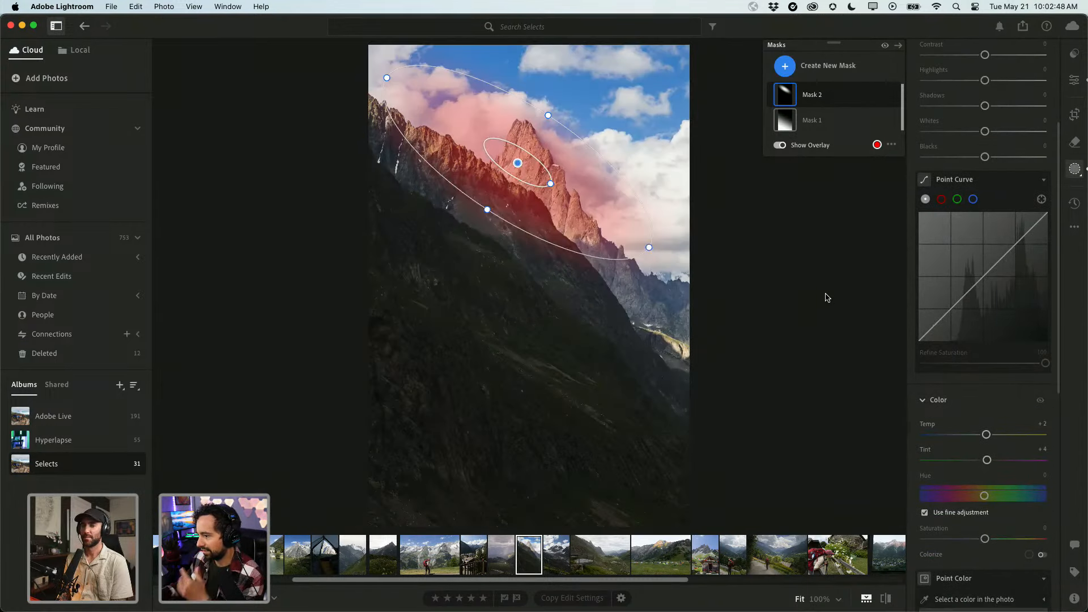
# Crop the mountain photo to a 2 x 3 portrait frame, shifting the framing toward the peak.
pyautogui.click(1075, 113)
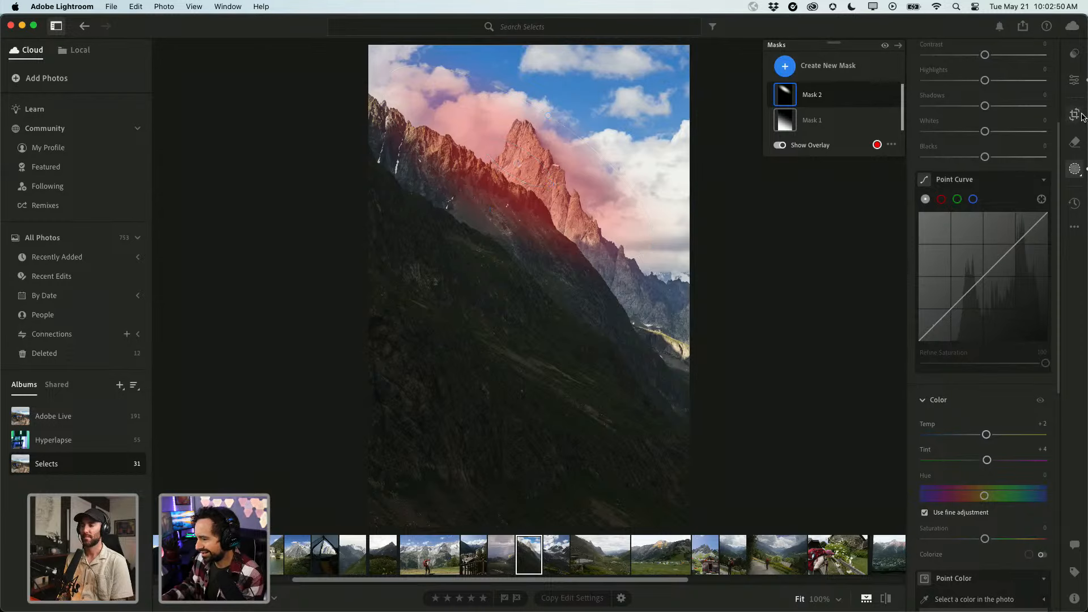
pyautogui.moveTo(531, 520); pyautogui.dragTo(531, 499)
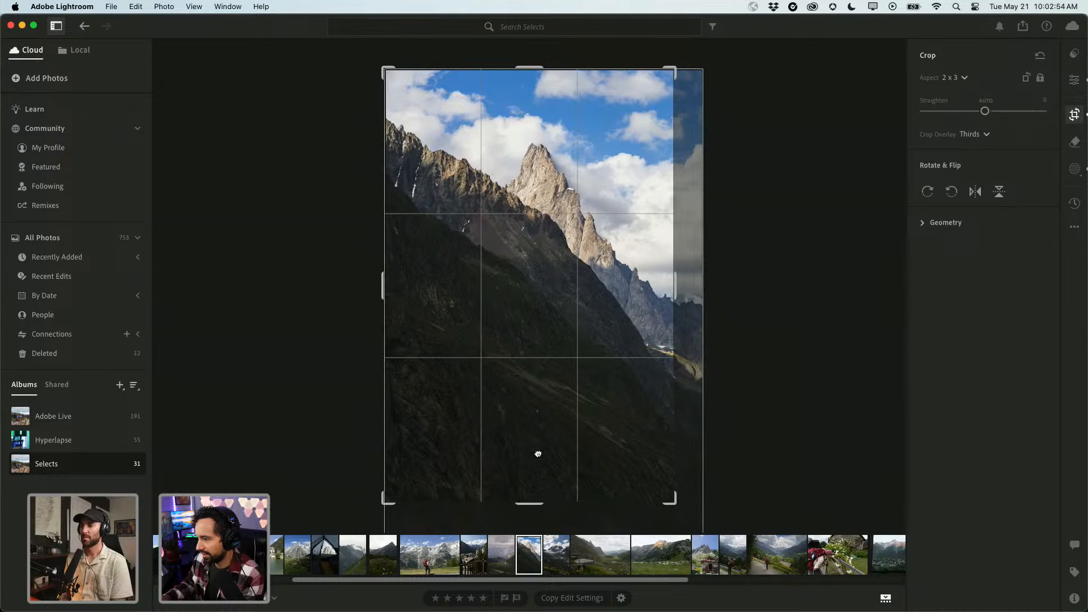
pyautogui.moveTo(674, 69); pyautogui.dragTo(671, 73)
pyautogui.moveTo(599, 143); pyautogui.dragTo(602, 183)
pyautogui.press('Return')
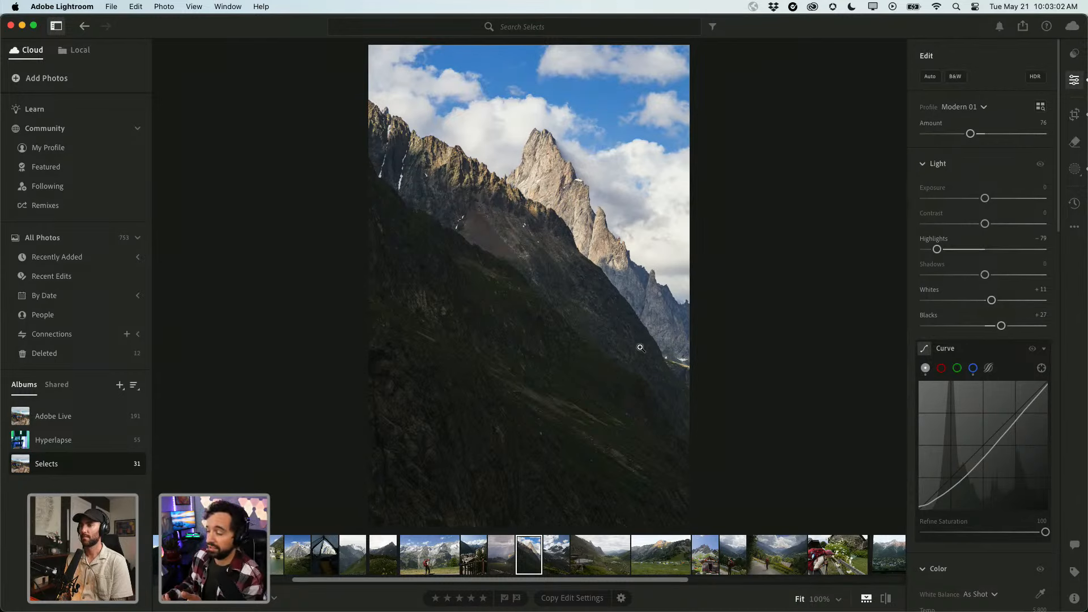
# View the wooden hut and mountain village photos full size from the Selects grid.
pyautogui.press('g')
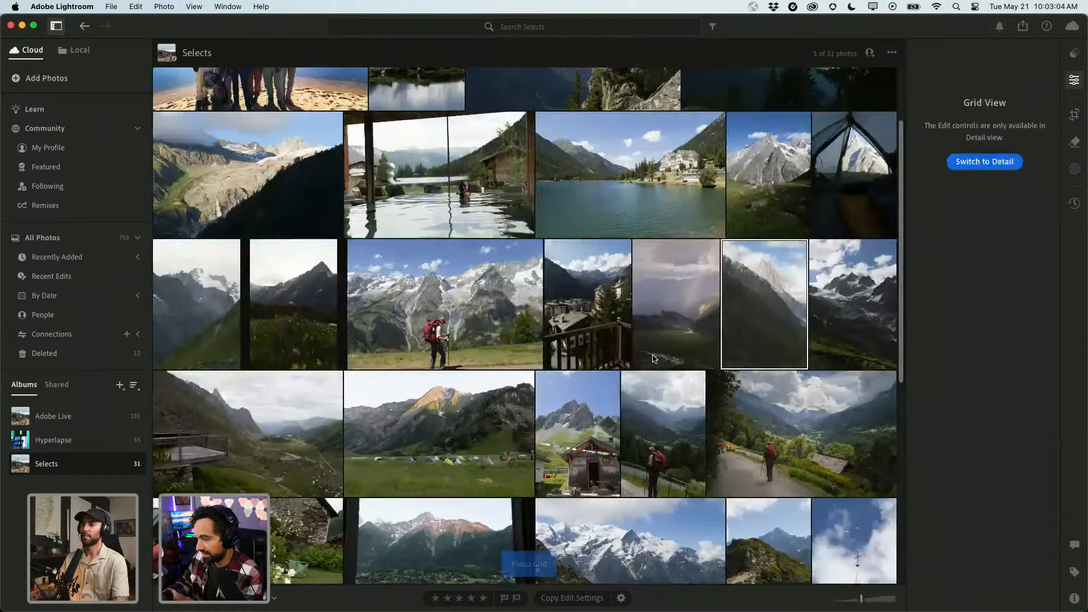
pyautogui.scroll(-5, 631, 367)
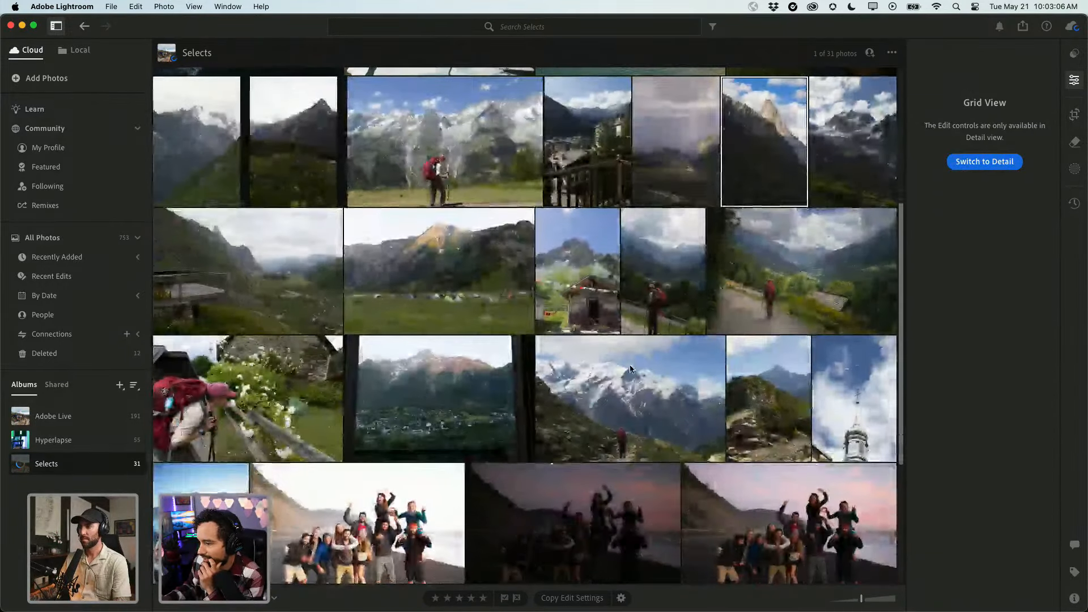
pyautogui.scroll(2, 630, 367)
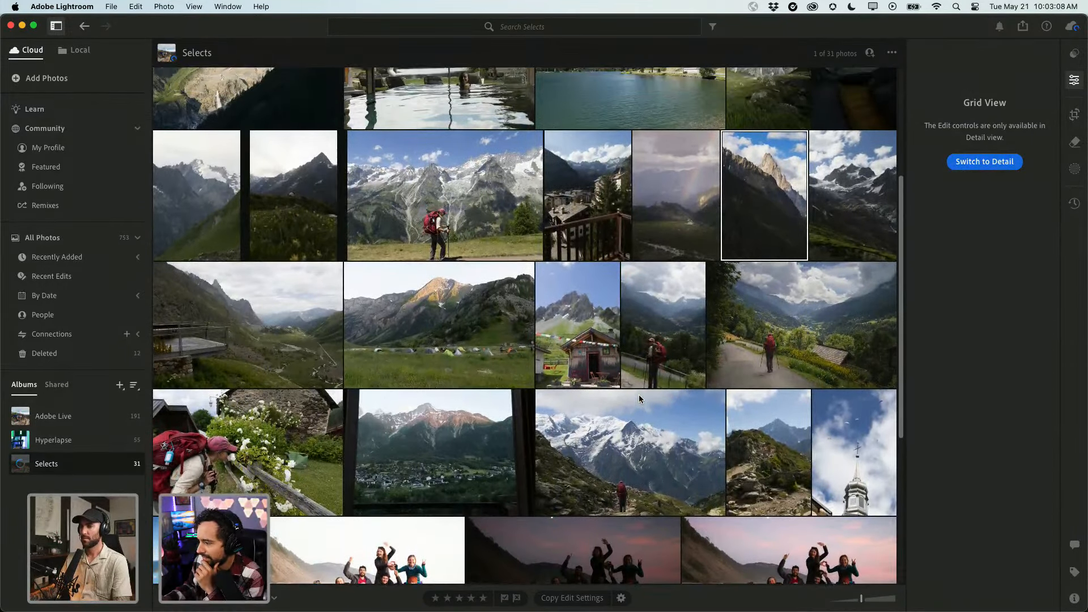
pyautogui.scroll(1, 638, 395)
pyautogui.scroll(-3, 661, 321)
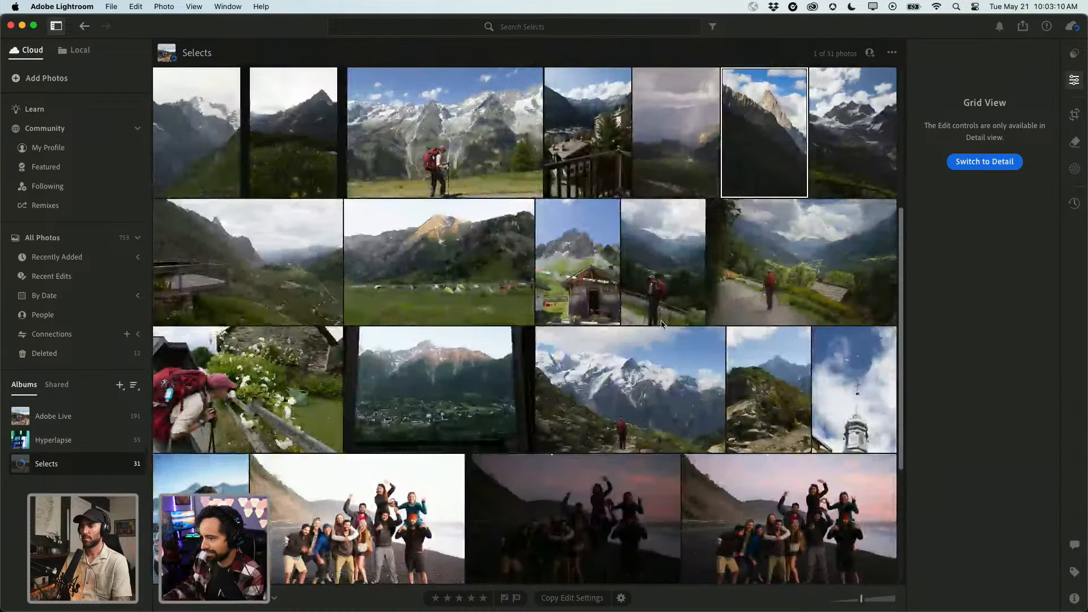
pyautogui.click(598, 273)
pyautogui.press('d')
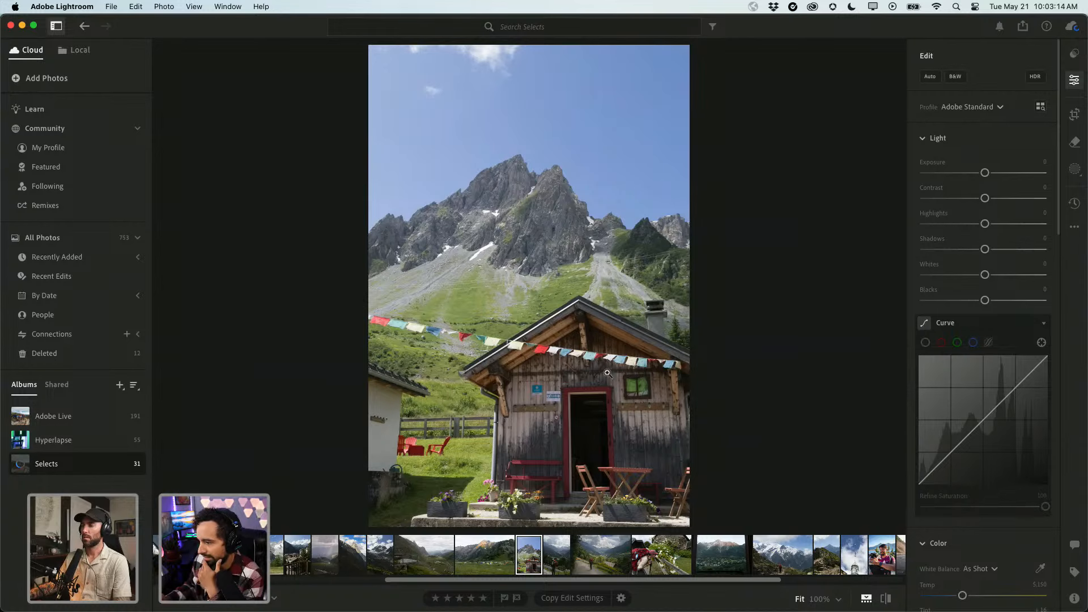
pyautogui.press('g')
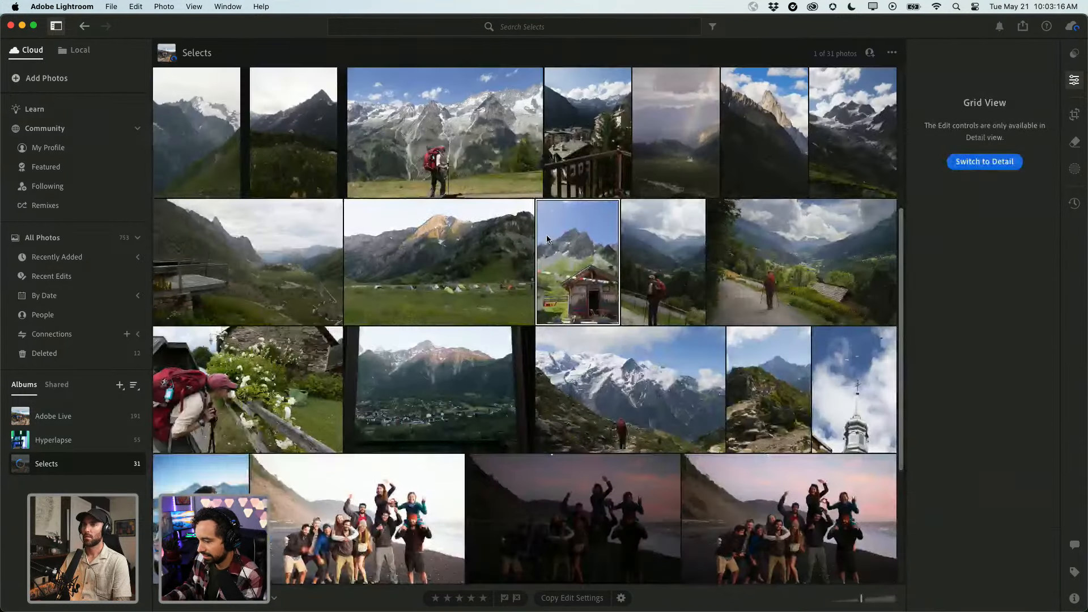
pyautogui.scroll(-1, 459, 347)
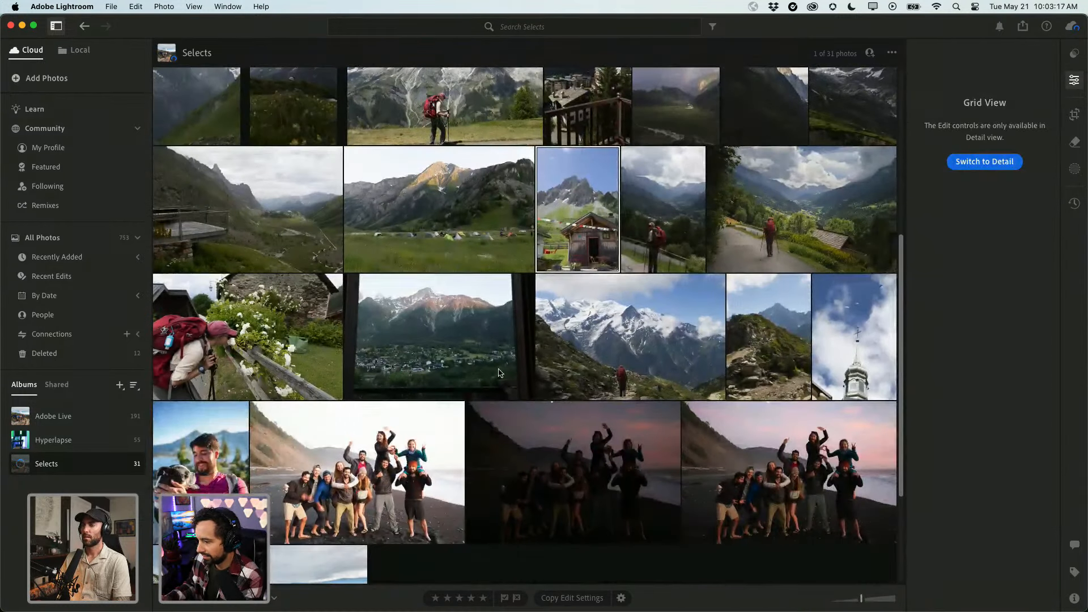
pyautogui.doubleClick(459, 347)
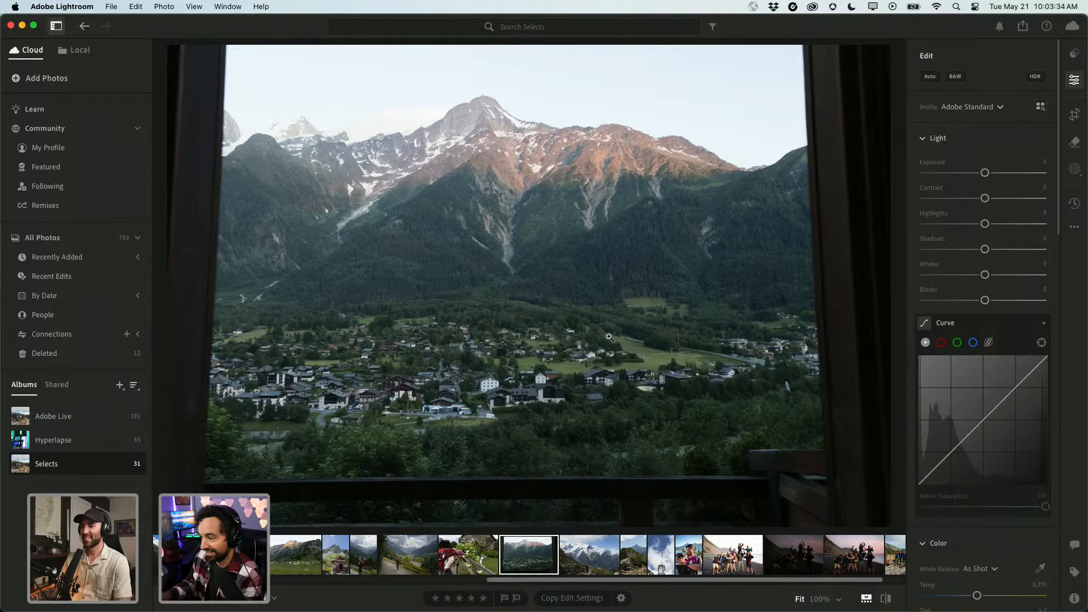
pyautogui.press('g')
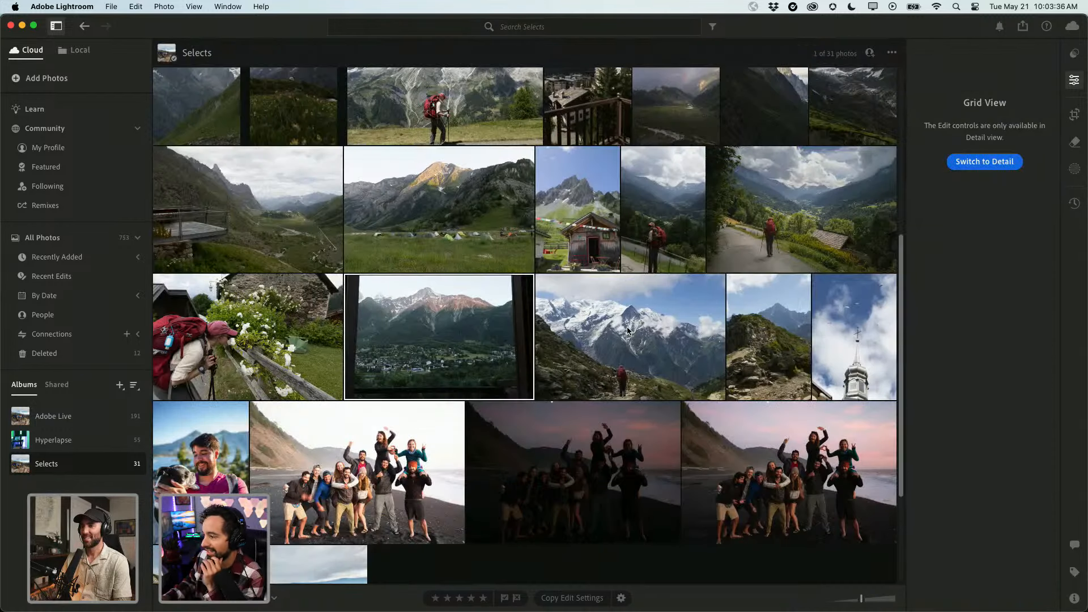
# View the snowy mountain hiker photo and the hut photo full size again.
pyautogui.doubleClick(648, 367)
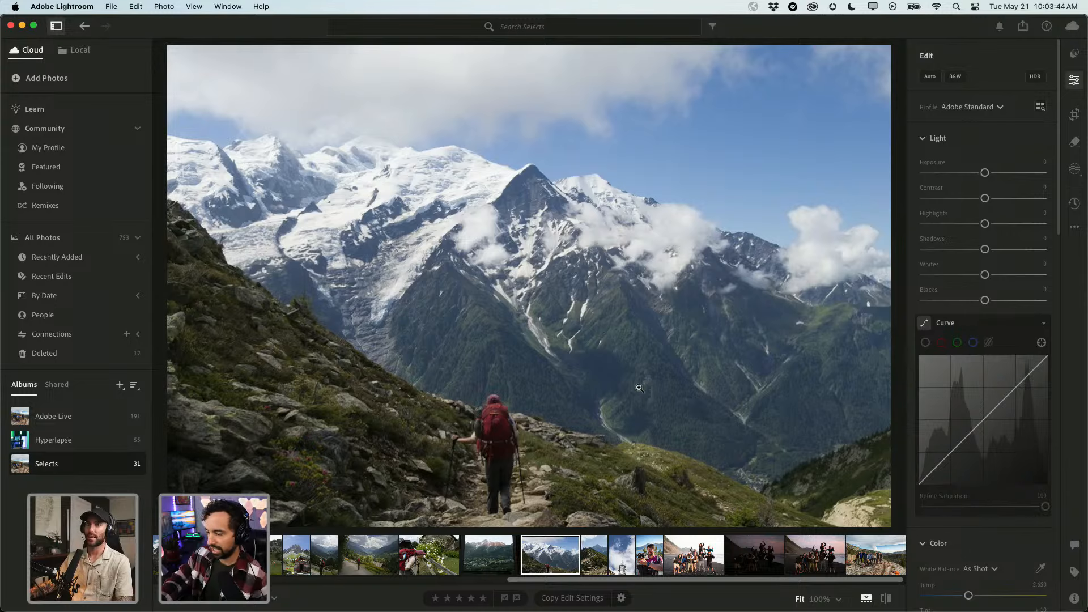
pyautogui.press('g')
pyautogui.scroll(1, 687, 327)
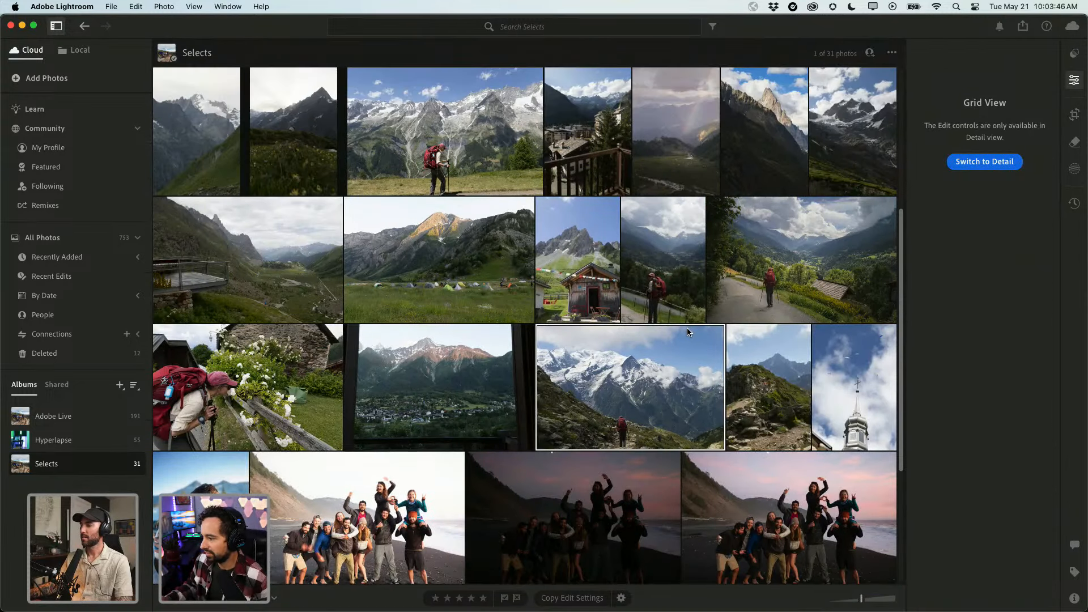
pyautogui.click(602, 269)
pyautogui.press('d')
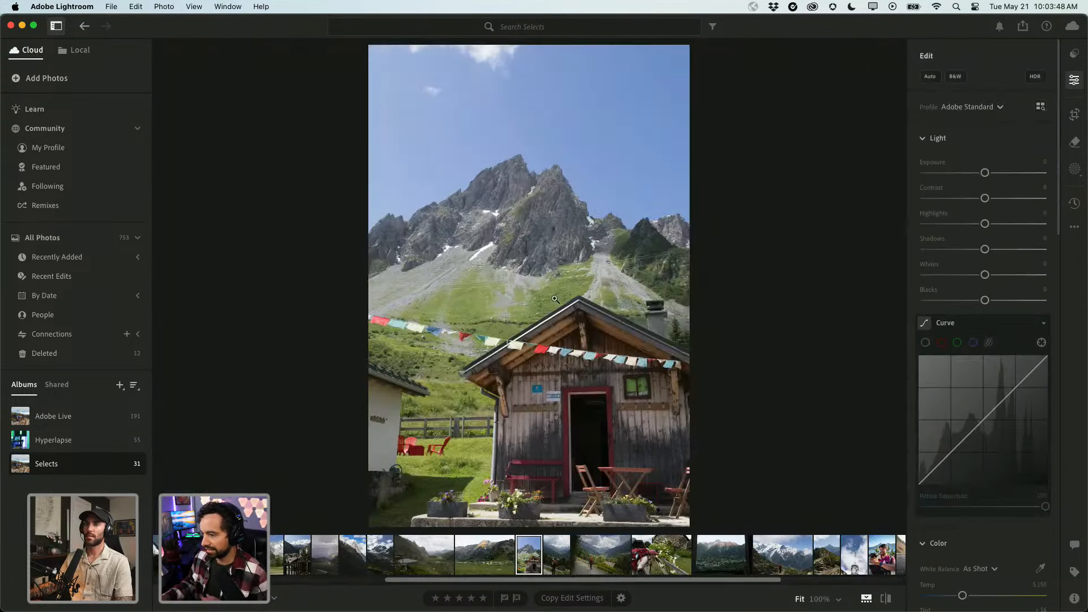
pyautogui.press('g')
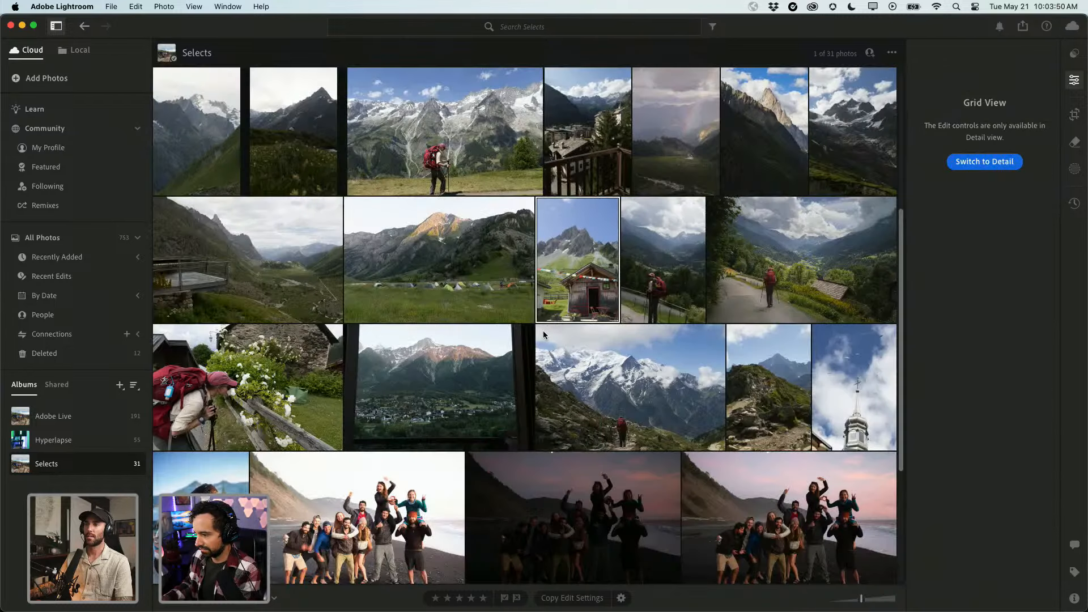
# Switch to Square Grid with file names and inspect the window-view and IMG_8149 photos.
pyautogui.click(465, 377)
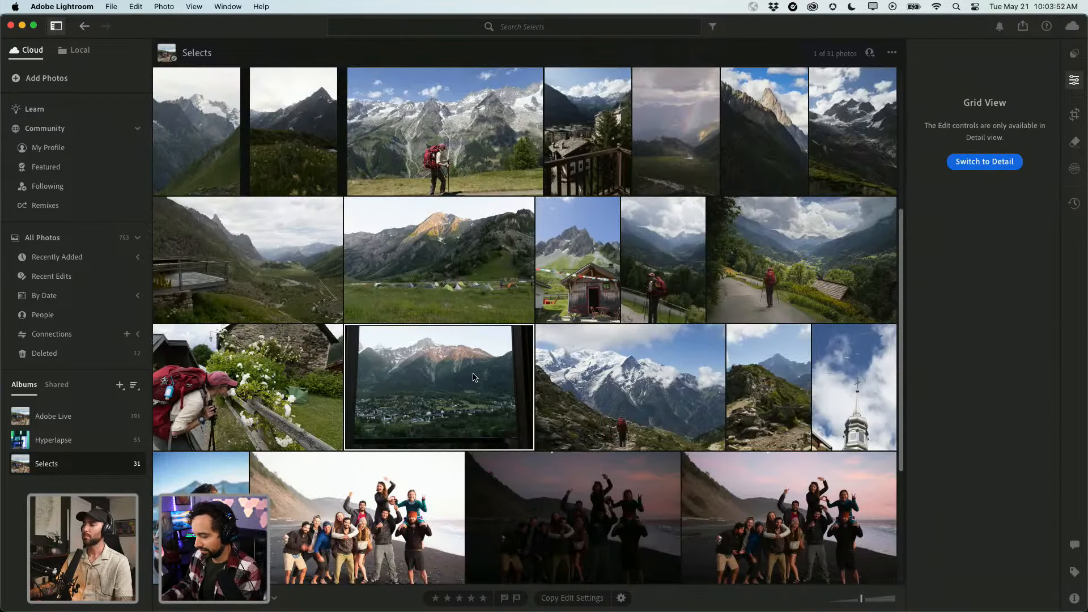
pyautogui.hotkey('shift', 'g')
pyautogui.press('d')
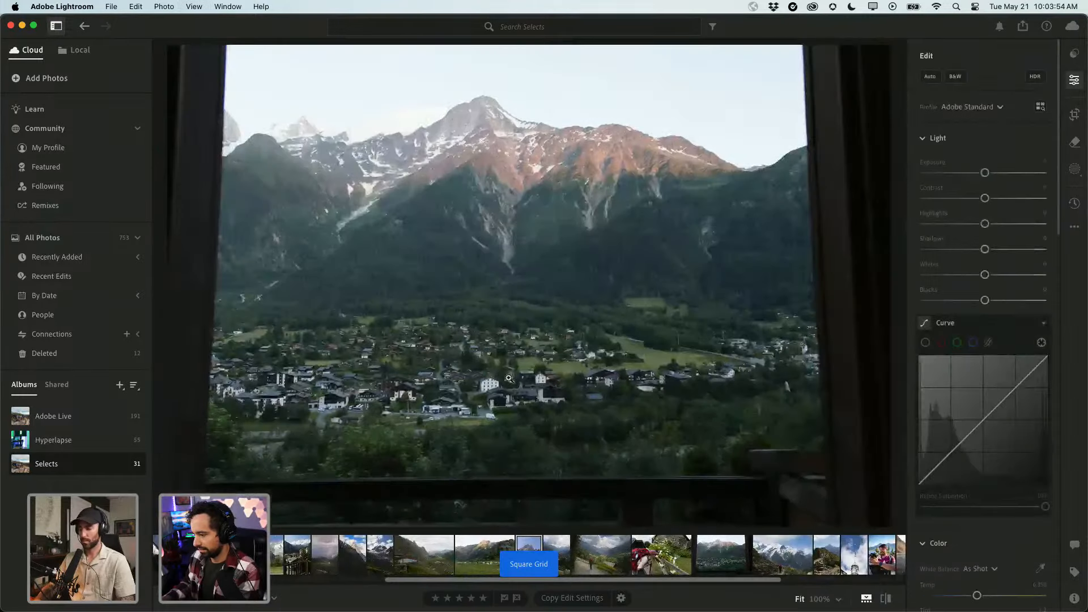
pyautogui.press('space')
pyautogui.press('space')
pyautogui.press('g')
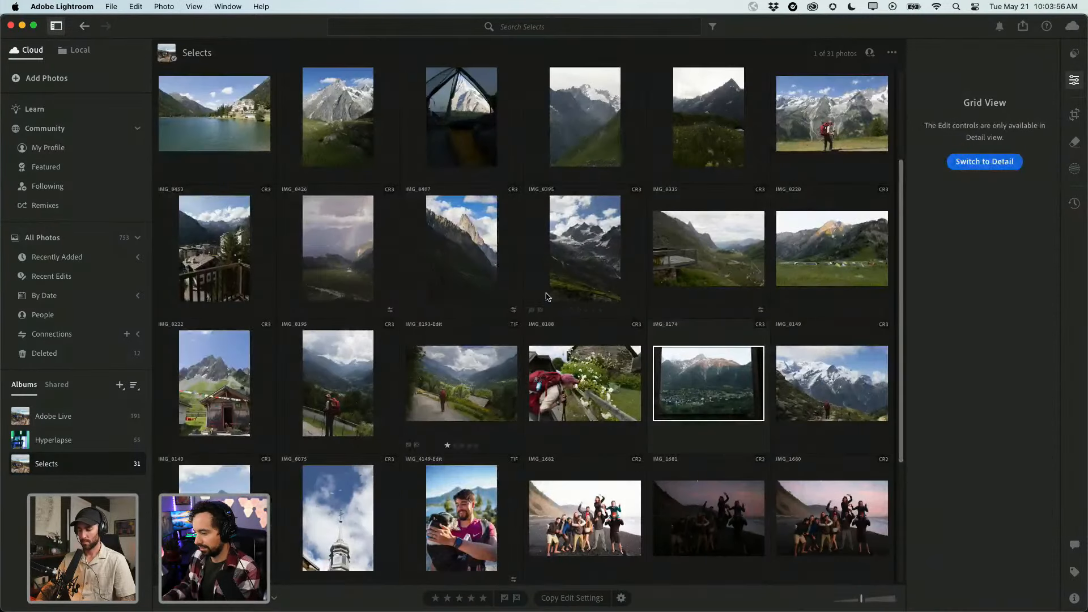
pyautogui.click(835, 383)
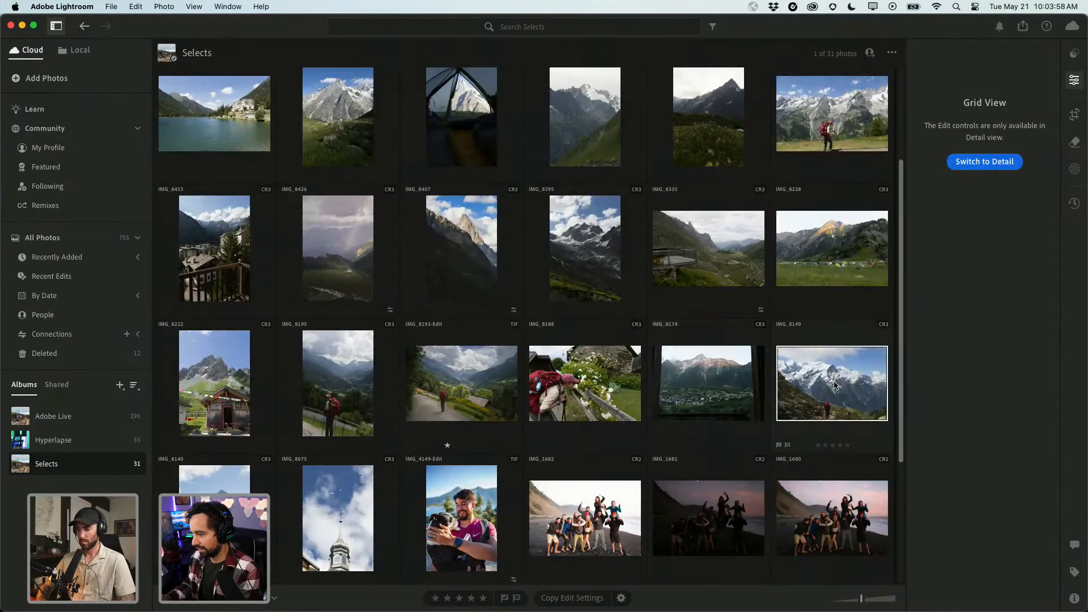
pyautogui.press('d')
pyautogui.press('g')
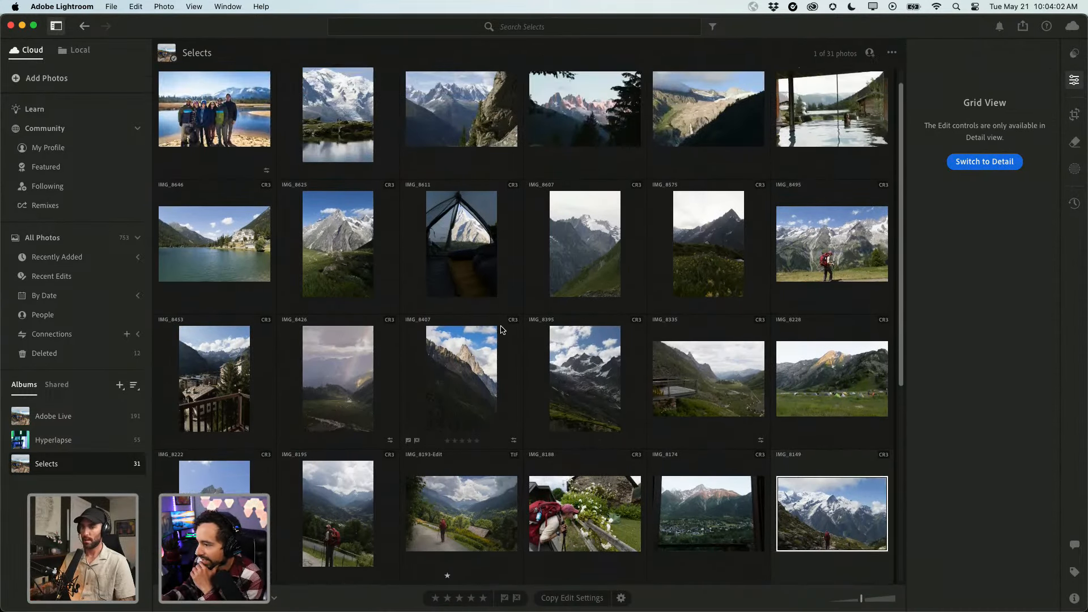
pyautogui.scroll(-5, 501, 330)
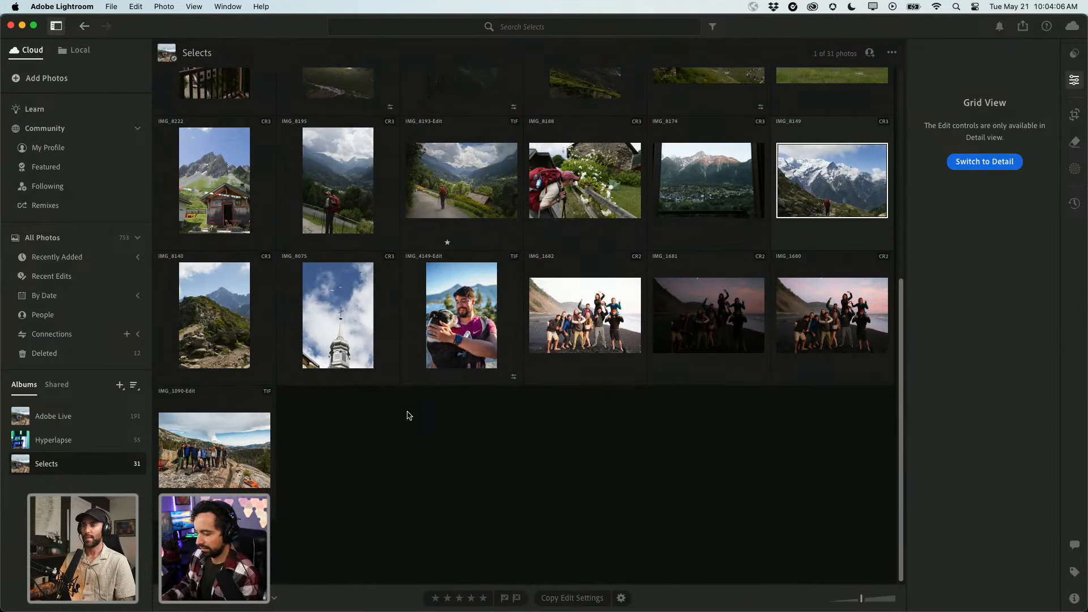
pyautogui.scroll(5, 521, 359)
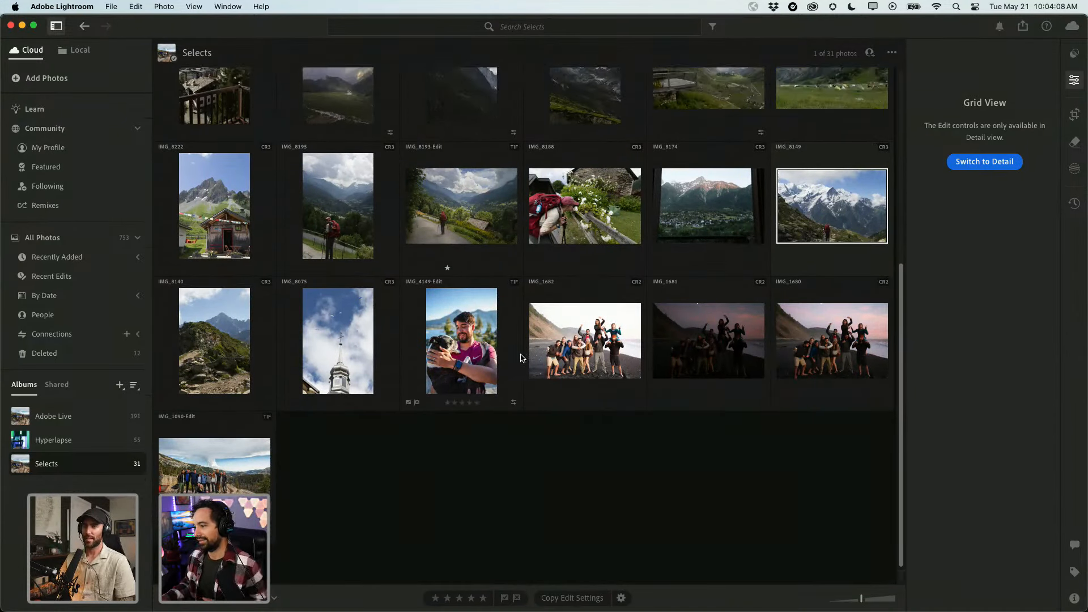
pyautogui.scroll(2, 521, 358)
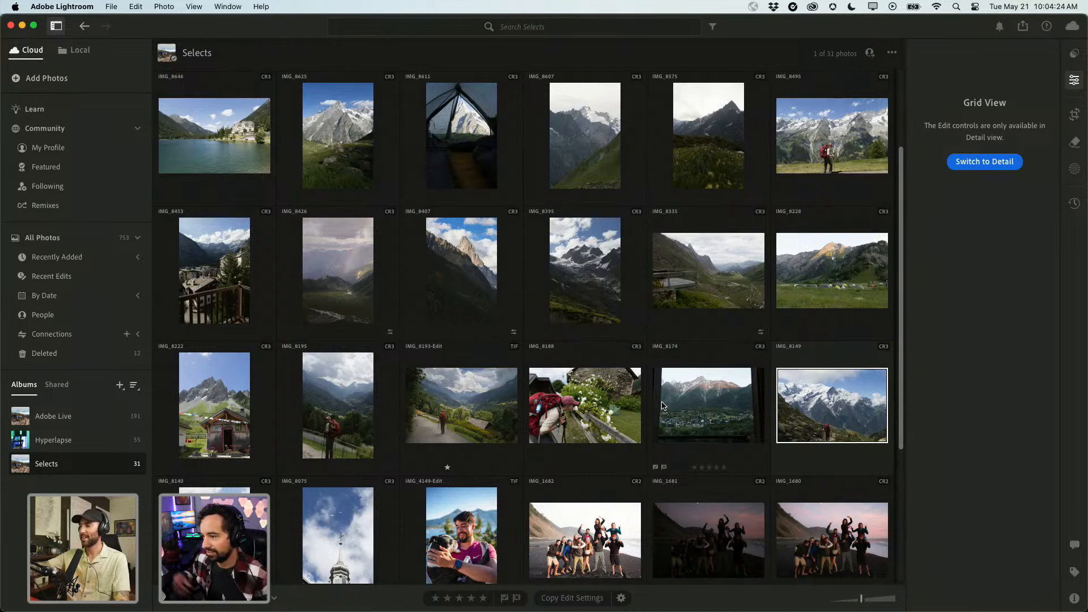
# Open IMG_8149 for editing, check it at 100% and show its camera and file info.
pyautogui.doubleClick(798, 412)
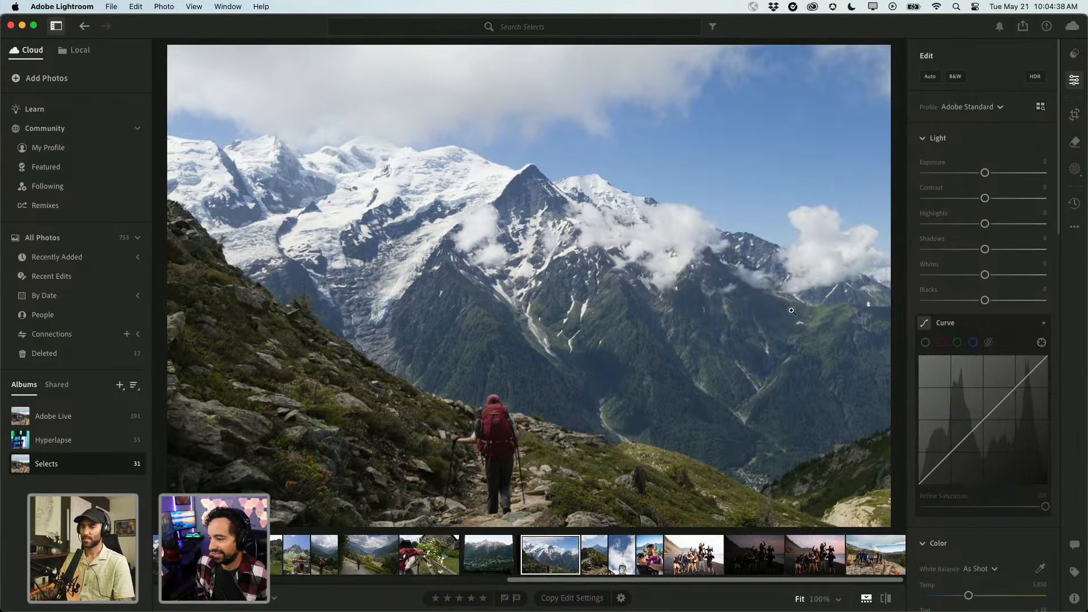
pyautogui.click(498, 432)
pyautogui.click(497, 432)
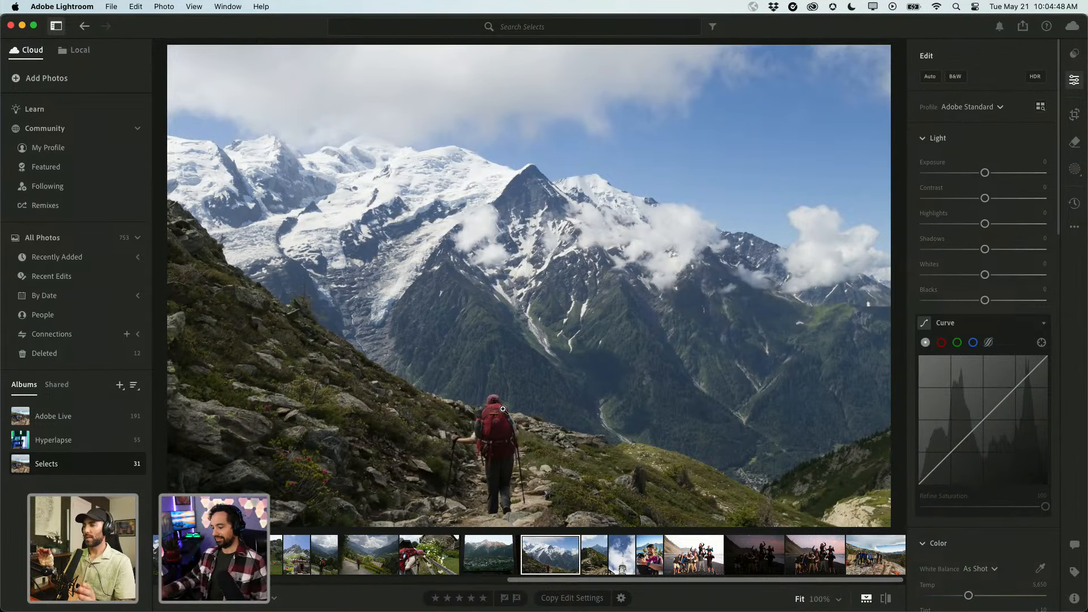
pyautogui.press('i')
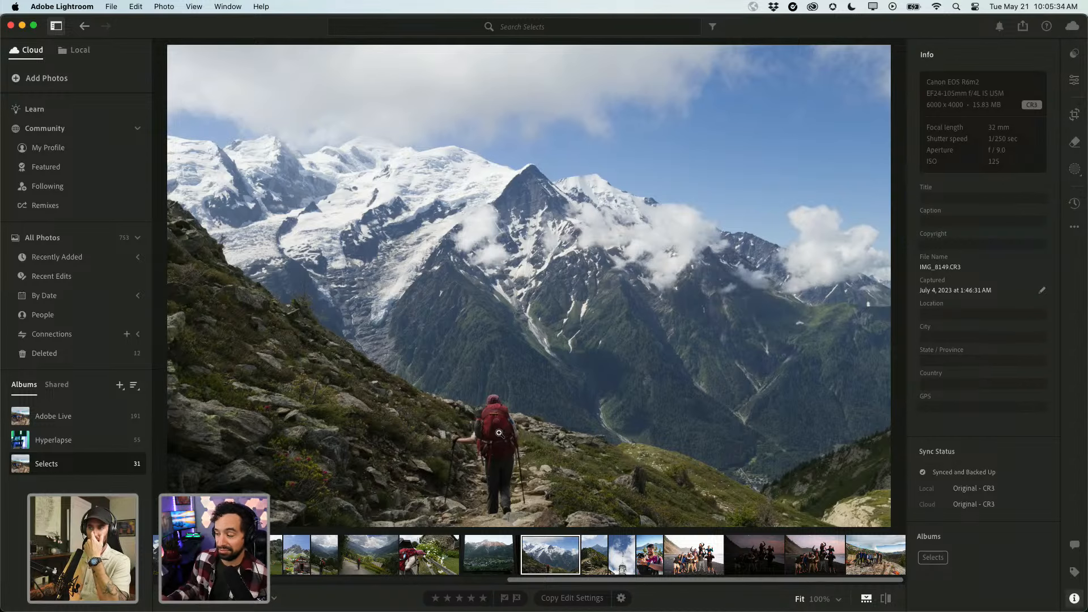
# Reopen IMG_8149 in Edit from the grid and bring up the Premium presets list.
pyautogui.press('g')
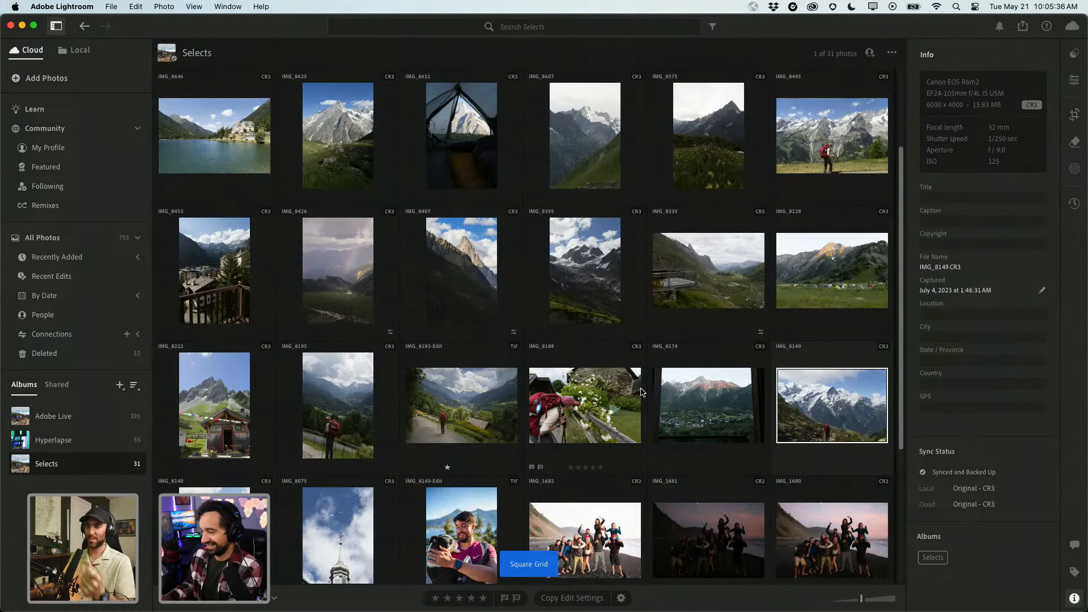
pyautogui.press('g')
pyautogui.press('e')
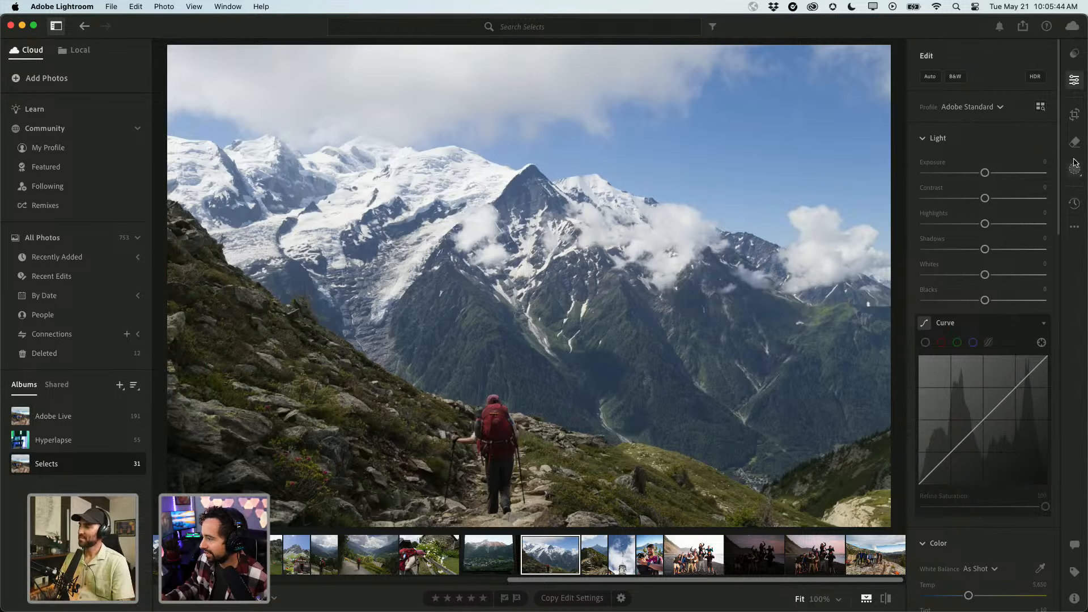
pyautogui.click(1075, 53)
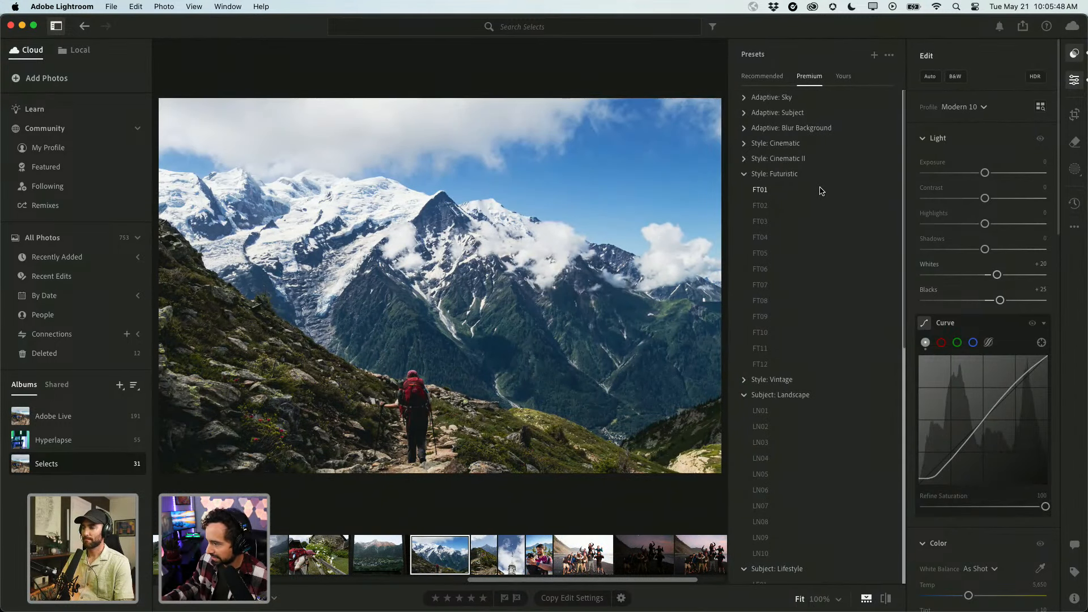
# Try FT04, then apply Futuristic FT08 and lower its Amount to 62, comparing with settings hidden.
pyautogui.click(813, 242)
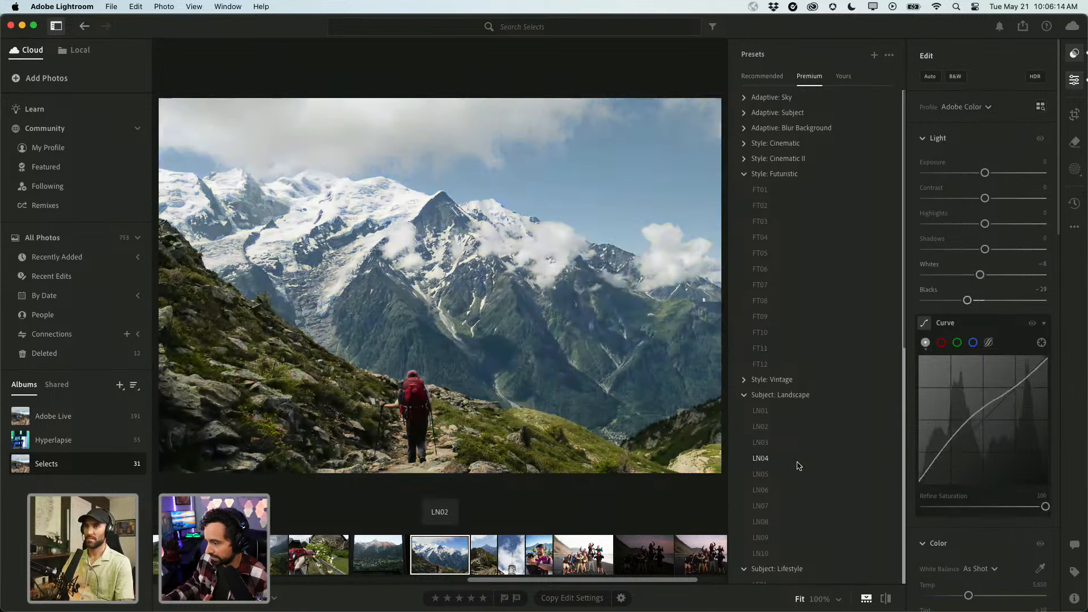
pyautogui.scroll(-3, 800, 459)
pyautogui.scroll(-2, 799, 465)
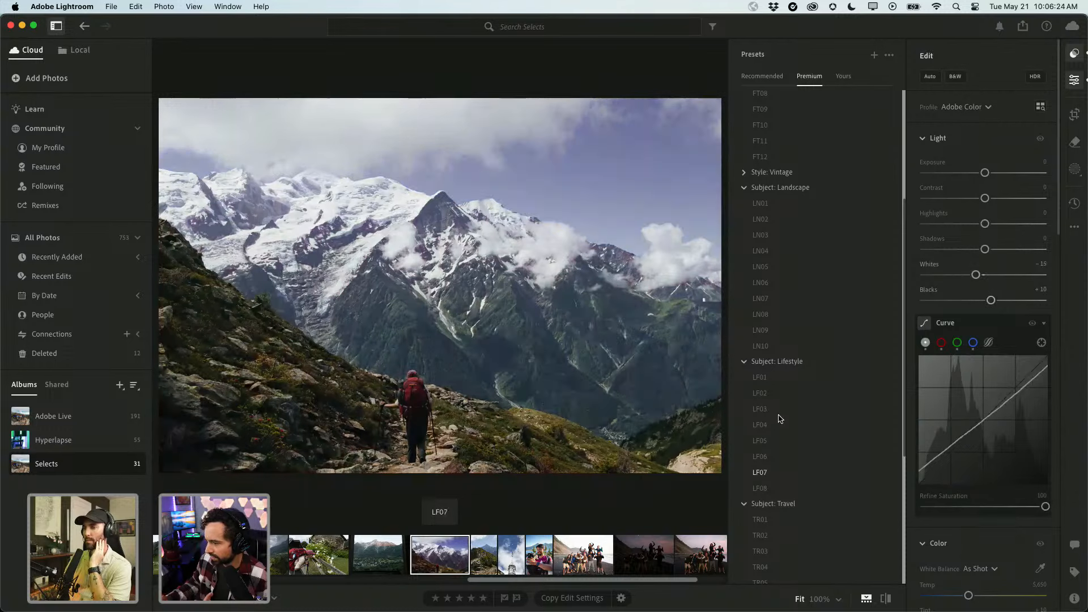
pyautogui.scroll(4, 781, 377)
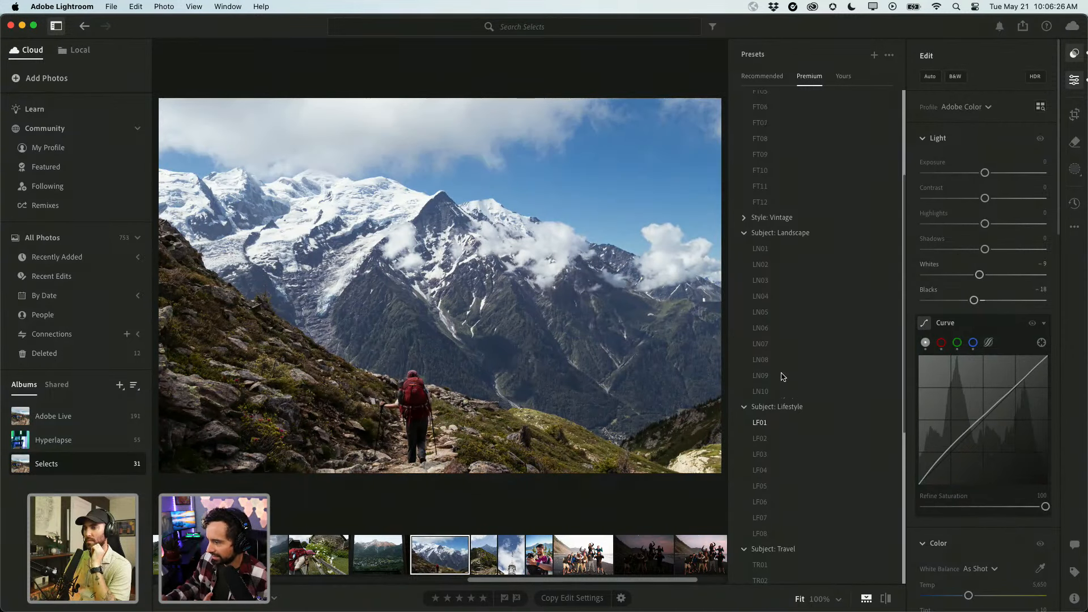
pyautogui.scroll(2, 782, 294)
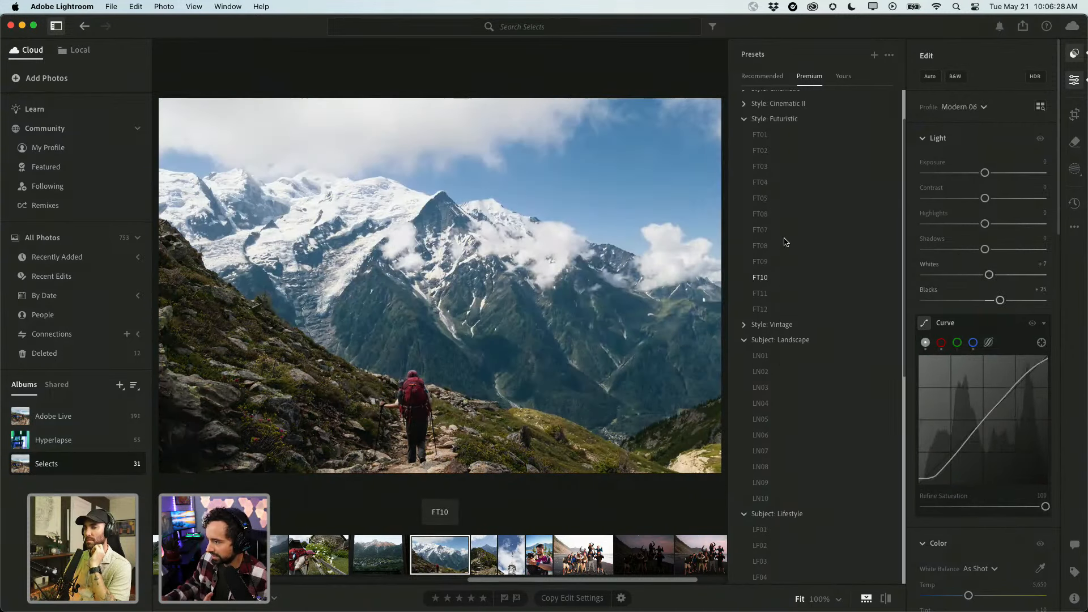
pyautogui.click(764, 265)
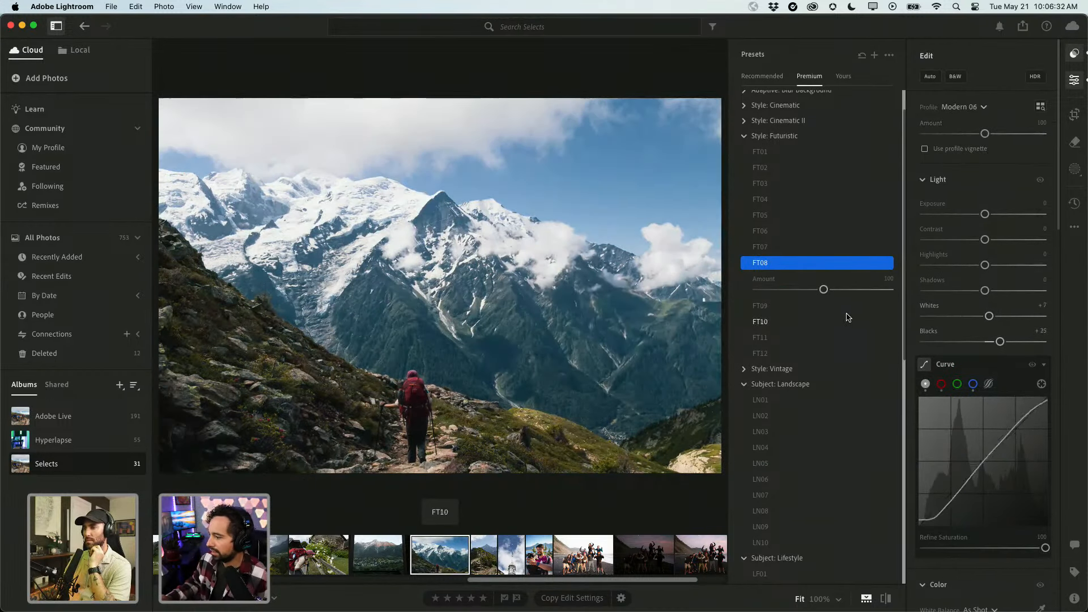
pyautogui.moveTo(823, 290); pyautogui.dragTo(797, 291)
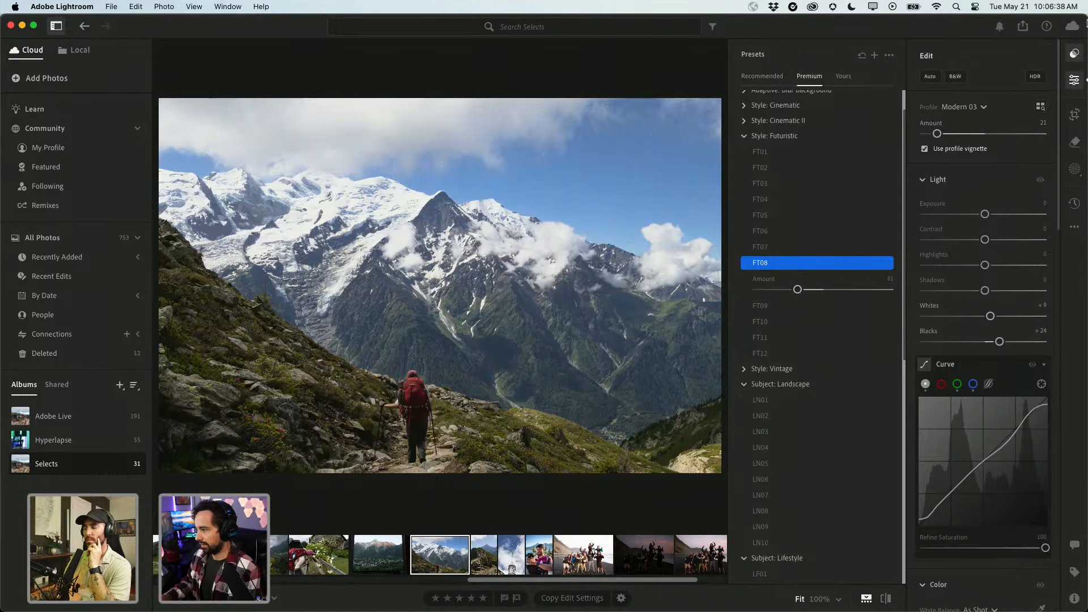
pyautogui.click(1074, 80)
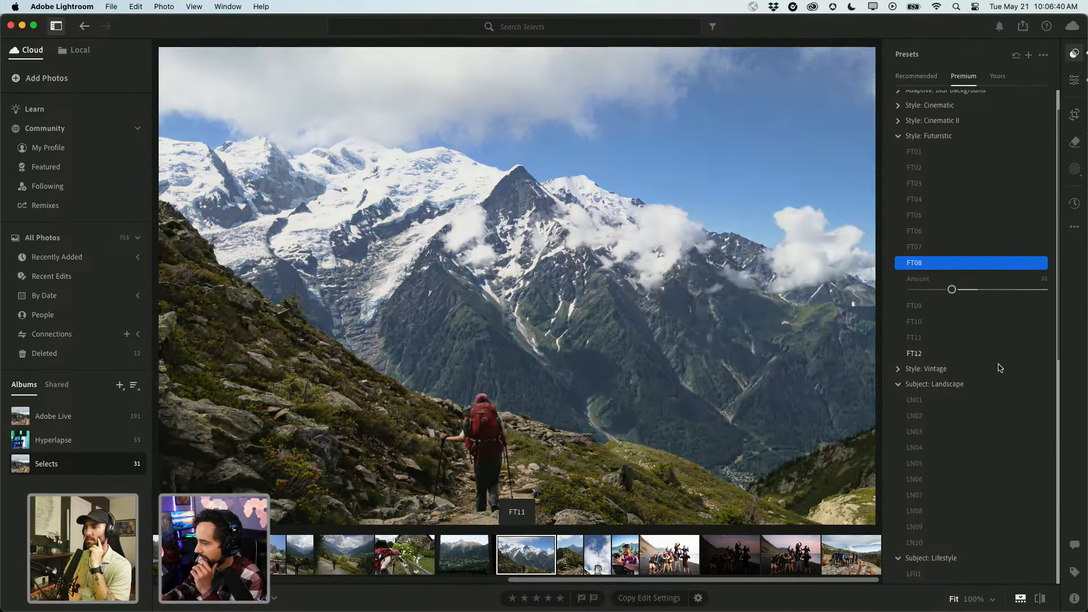
pyautogui.click(1074, 80)
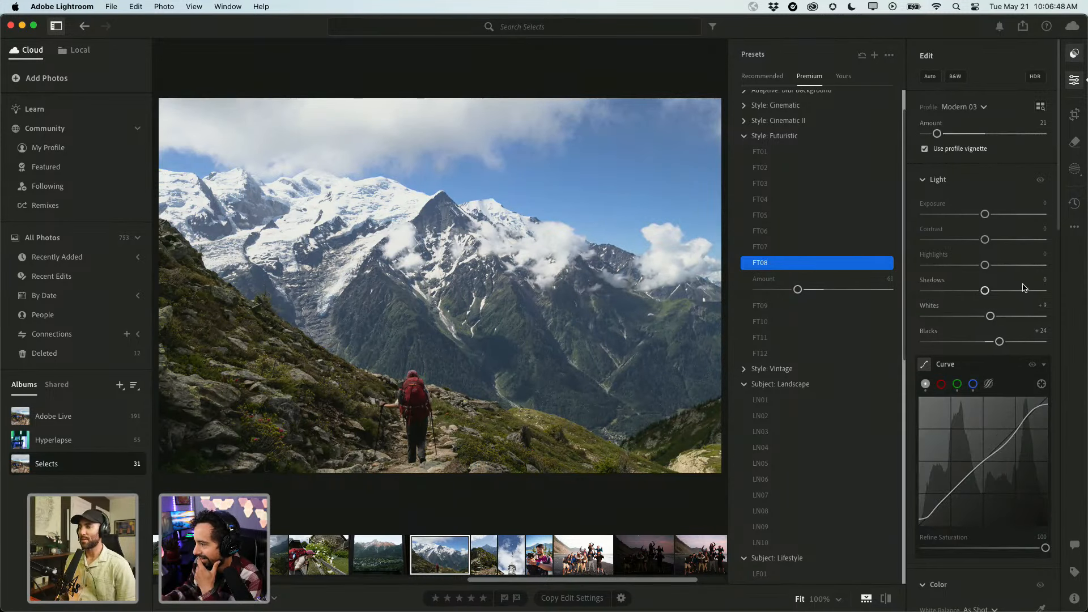
# Lower the highlights, then darken the lower tones and lift the upper tones on the tone curve.
pyautogui.moveTo(985, 268); pyautogui.dragTo(1001, 294)
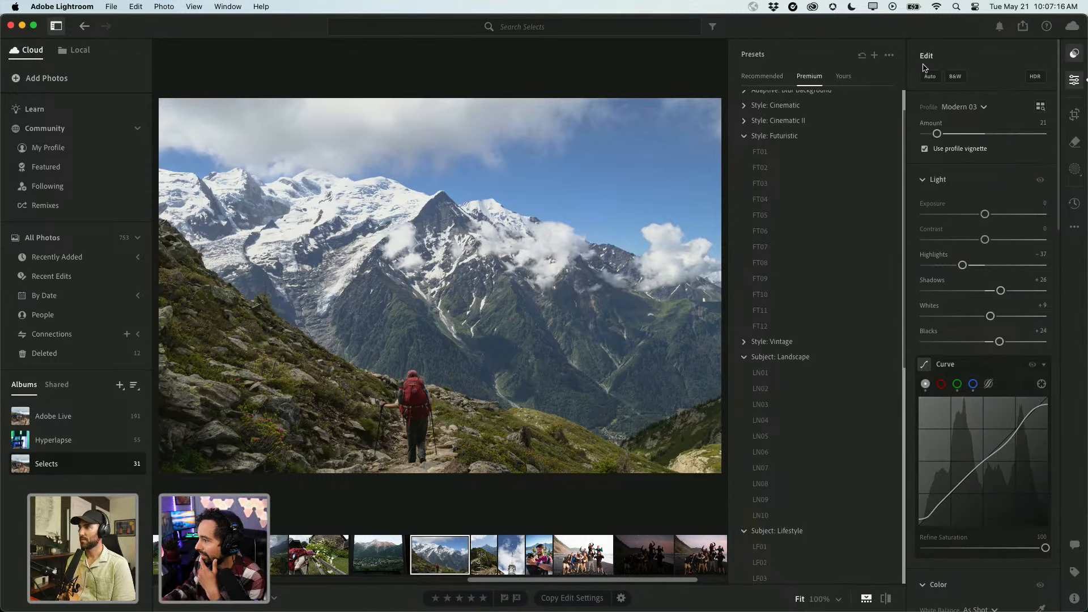
pyautogui.click(1075, 59)
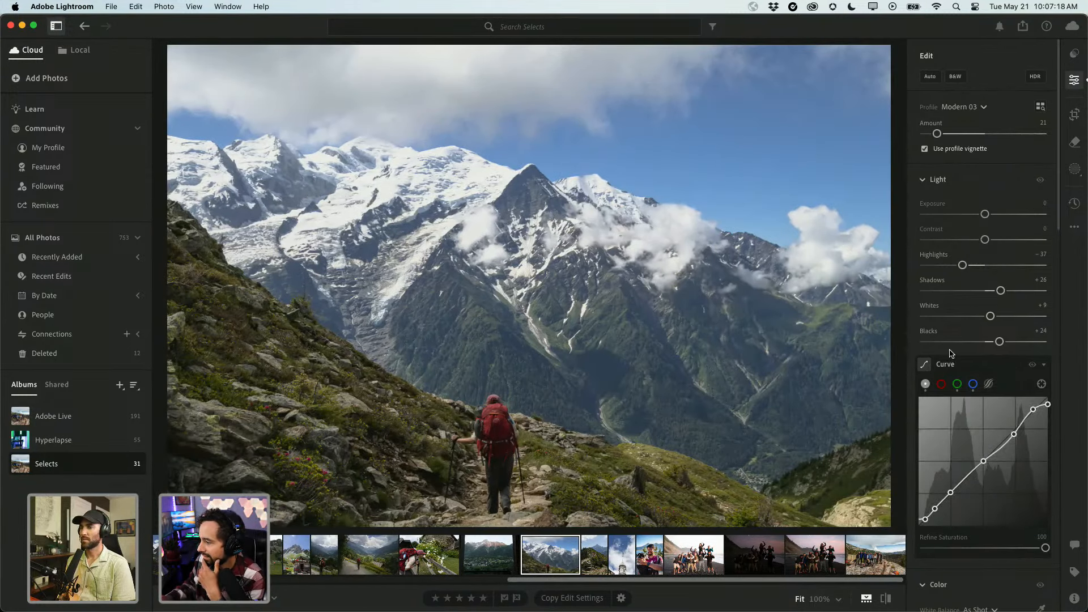
pyautogui.scroll(-2, 950, 496)
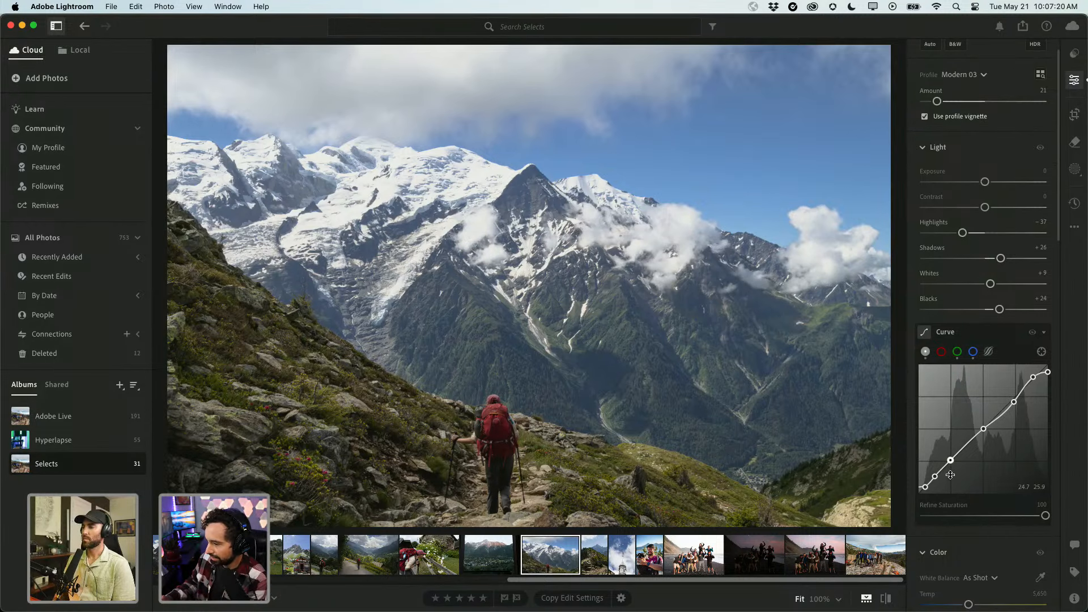
pyautogui.moveTo(950, 460); pyautogui.dragTo(949, 465)
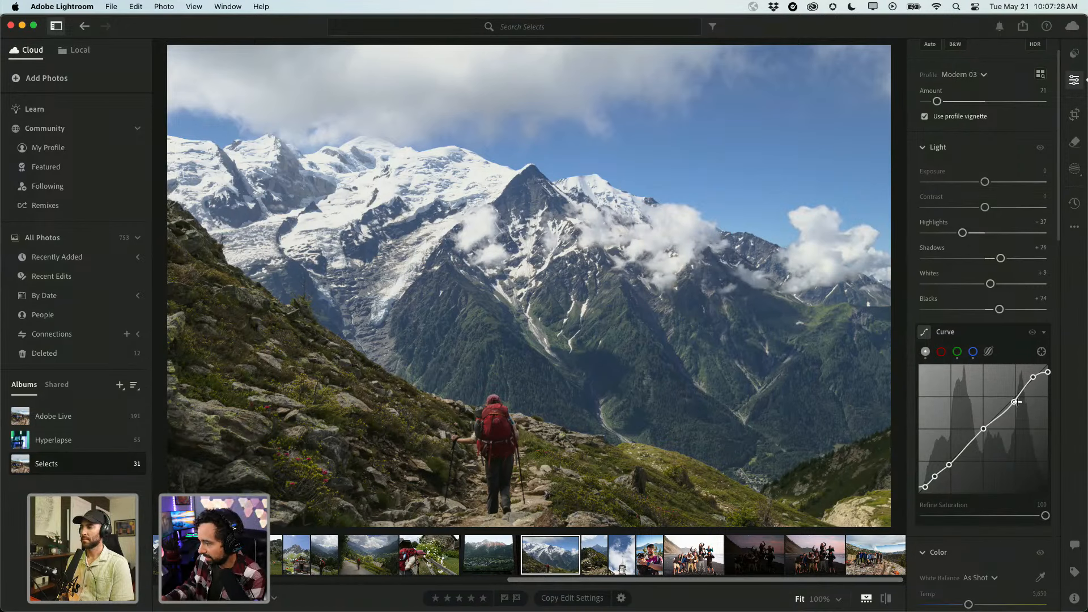
pyautogui.moveTo(1016, 404); pyautogui.dragTo(1013, 400)
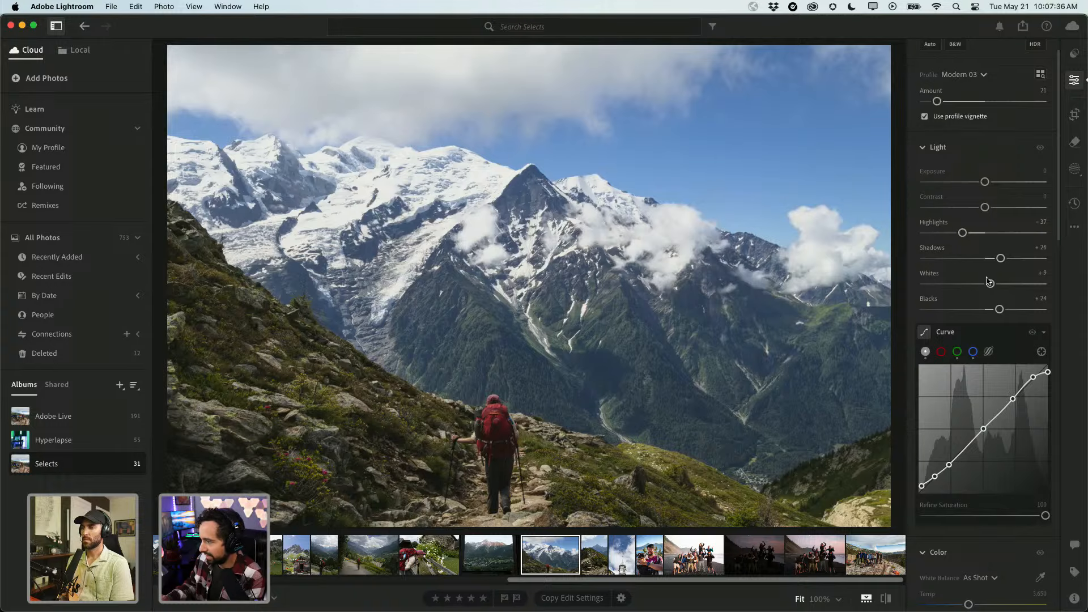
# Warm the white balance to Temp 5,823 and Tint +9, then reopen the premium presets list.
pyautogui.scroll(-10, 989, 281)
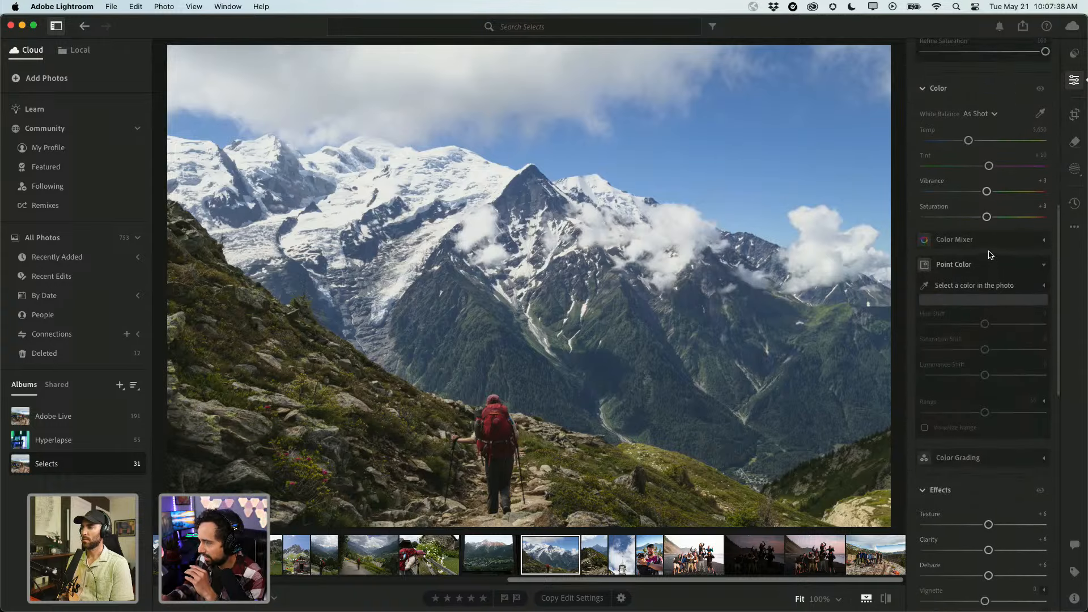
pyautogui.scroll(2, 989, 254)
pyautogui.moveTo(968, 203); pyautogui.dragTo(971, 204)
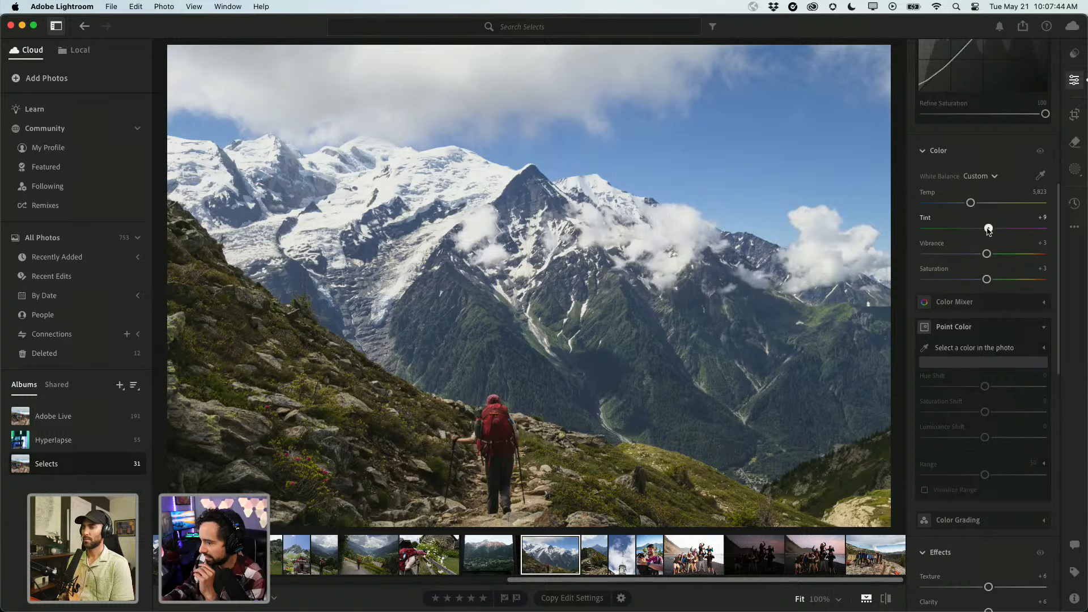
pyautogui.press('Left')
pyautogui.press('Left')
pyautogui.press('Left')
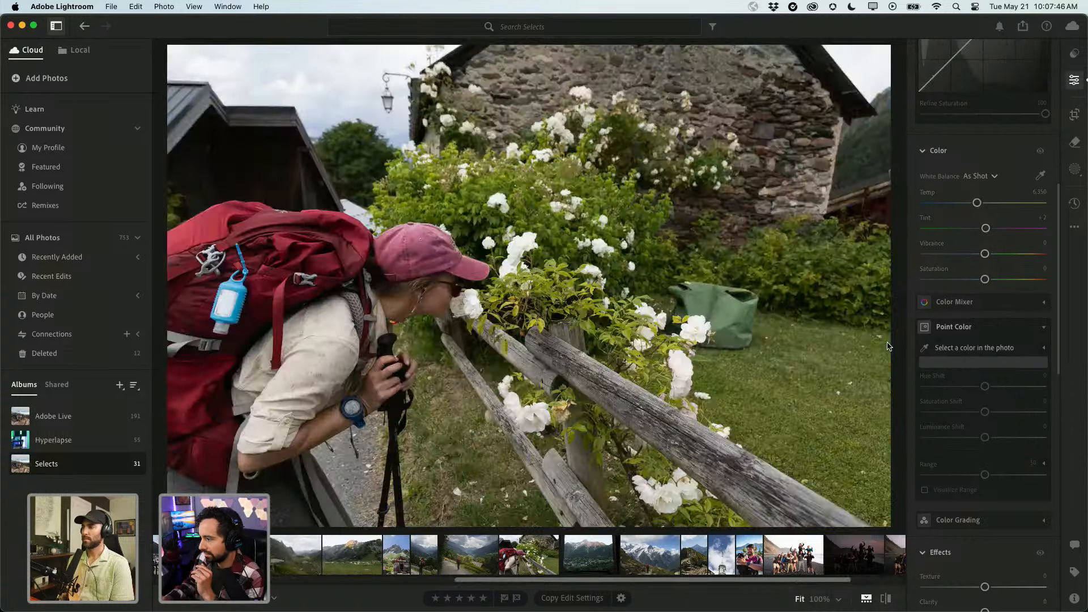
pyautogui.press('Right')
pyautogui.press('Right')
pyautogui.press('Right')
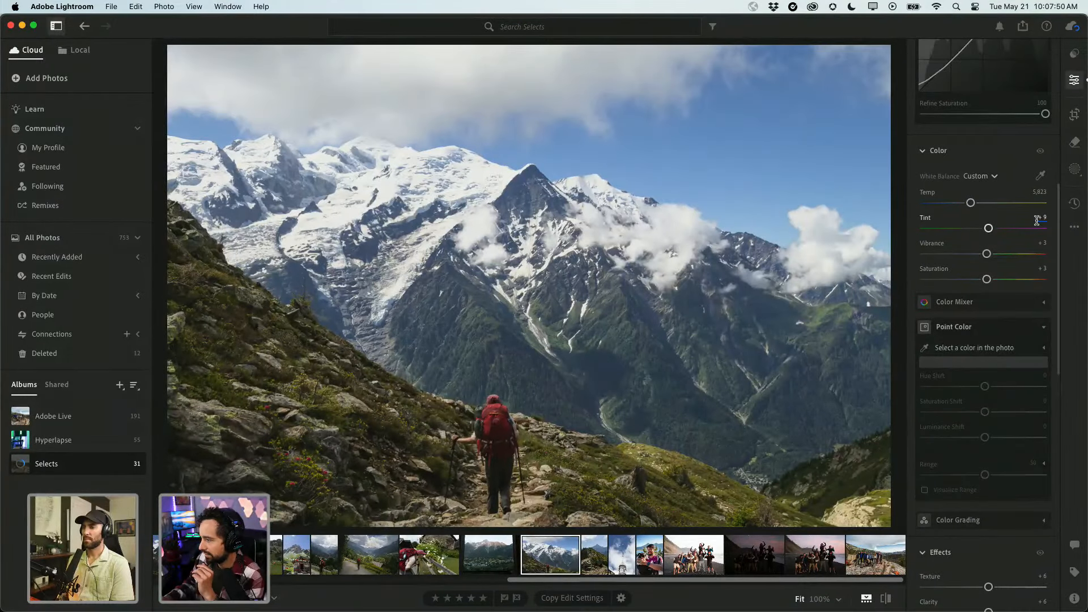
pyautogui.click(1073, 53)
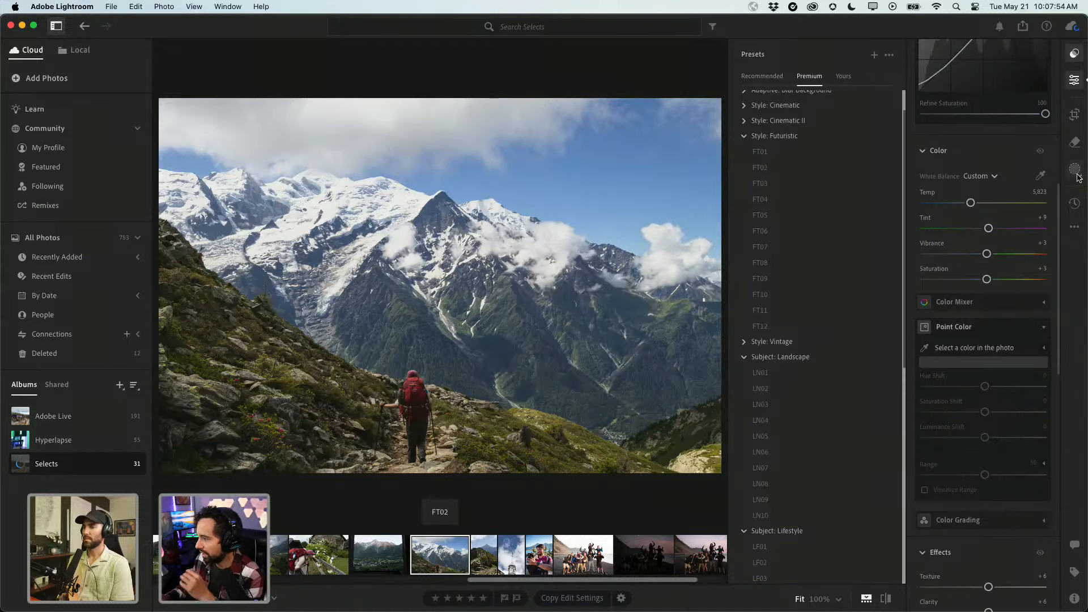
# Try a radial gradient mask reshaped around the mountain and hiker, then delete it.
pyautogui.click(1075, 175)
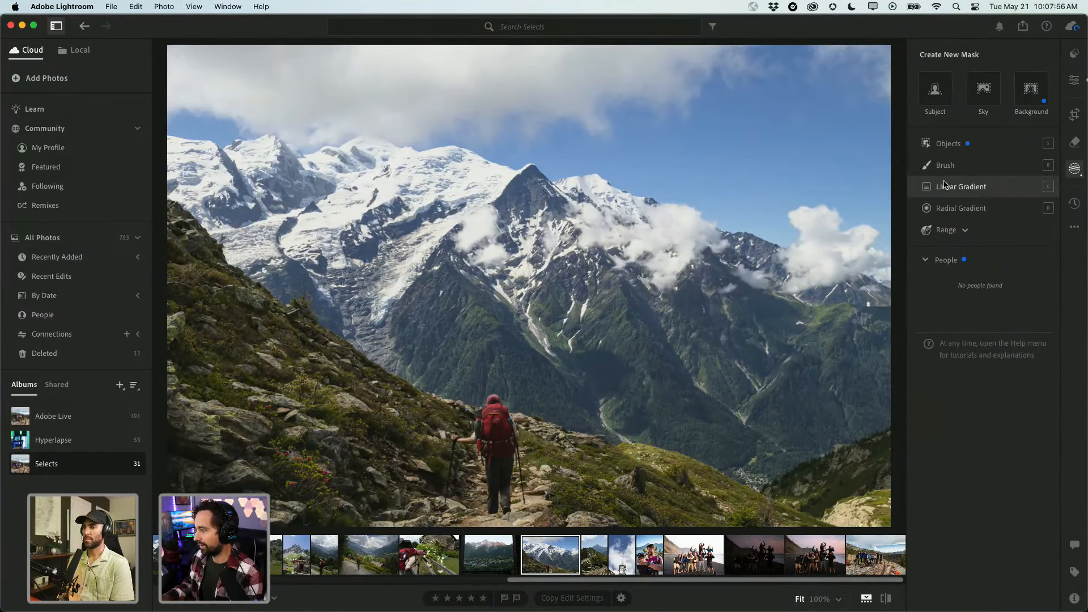
pyautogui.click(949, 209)
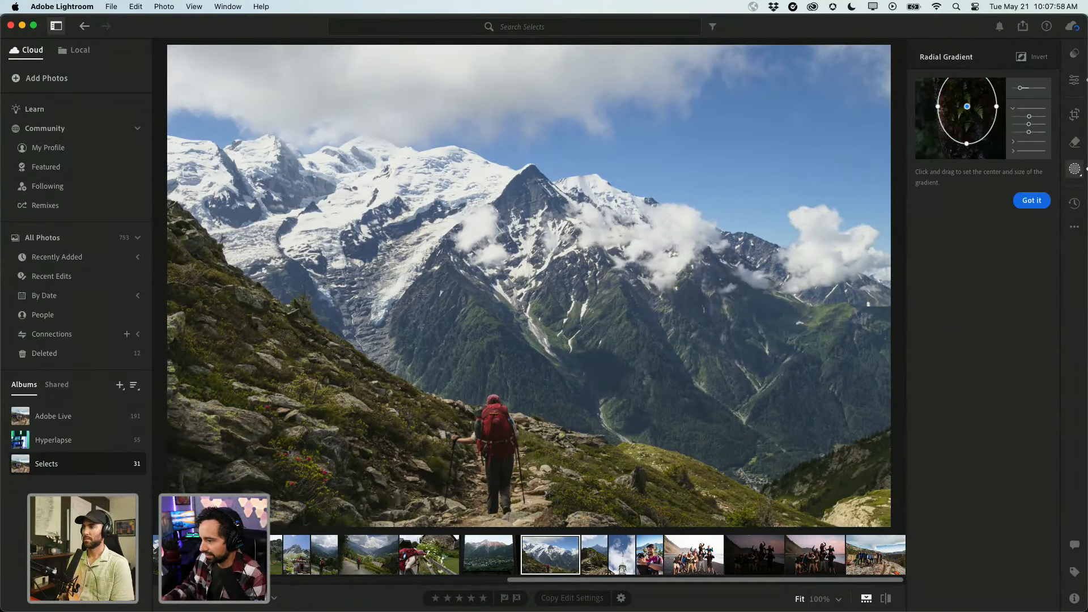
pyautogui.moveTo(419, 275); pyautogui.dragTo(393, 443)
pyautogui.moveTo(619, 467); pyautogui.dragTo(632, 509)
pyautogui.moveTo(483, 371); pyautogui.dragTo(557, 408)
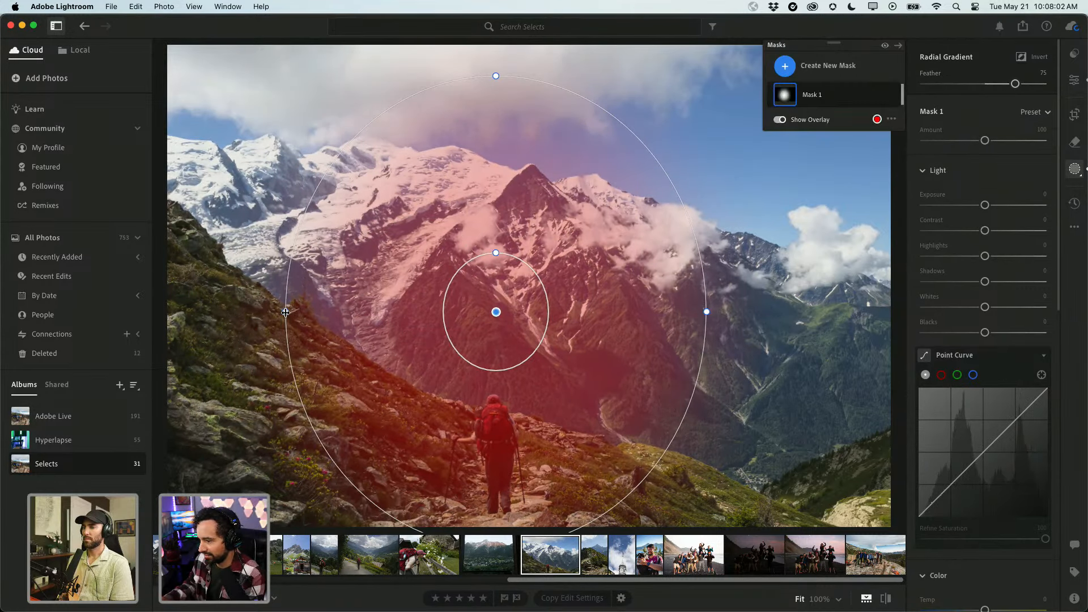
pyautogui.moveTo(285, 311); pyautogui.dragTo(250, 311)
pyautogui.moveTo(421, 303); pyautogui.dragTo(427, 322)
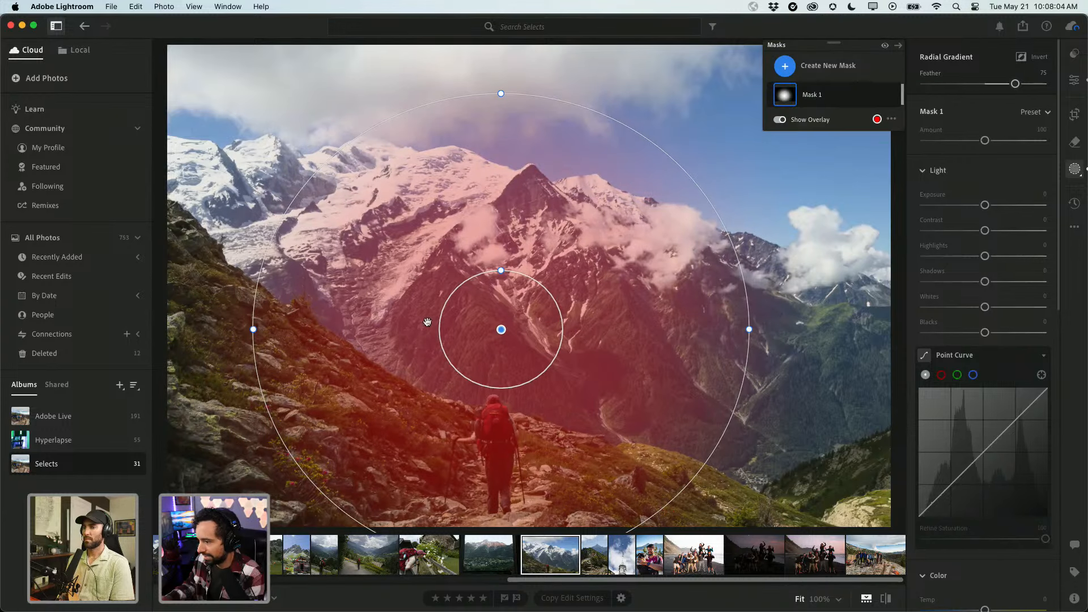
pyautogui.moveTo(502, 93); pyautogui.dragTo(503, 75)
pyautogui.moveTo(497, 123); pyautogui.dragTo(495, 136)
pyautogui.click(499, 89)
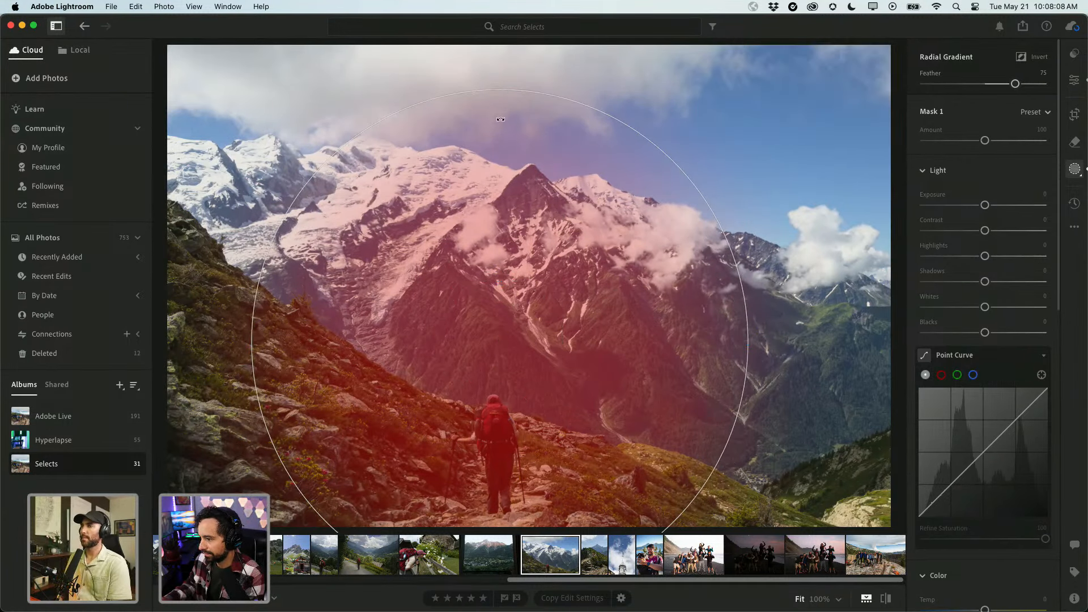
pyautogui.moveTo(498, 89); pyautogui.dragTo(498, 126)
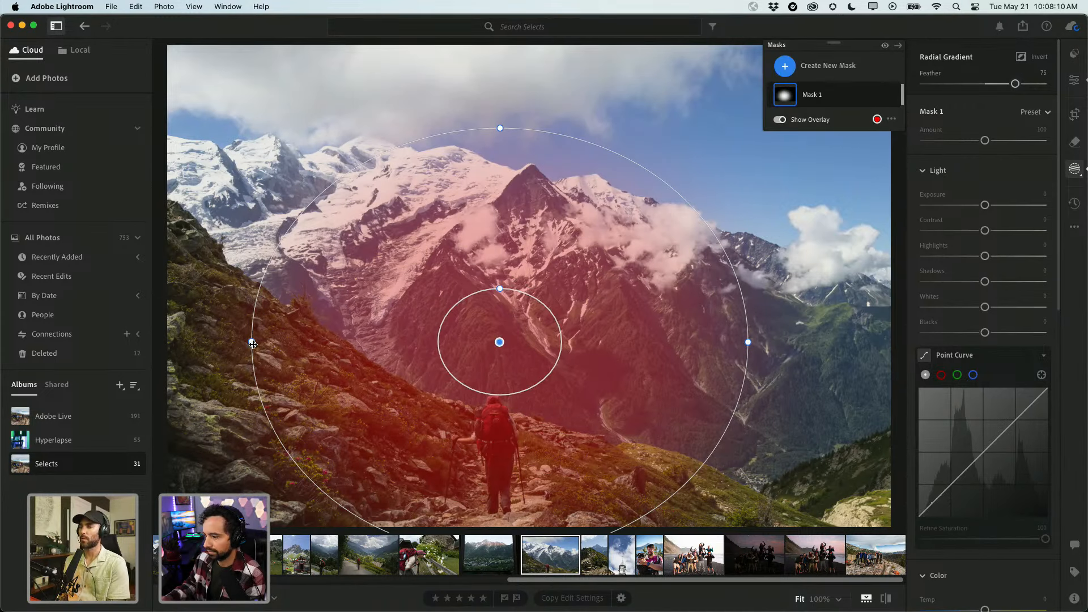
pyautogui.moveTo(253, 342); pyautogui.dragTo(274, 344)
pyautogui.moveTo(448, 306); pyautogui.dragTo(435, 338)
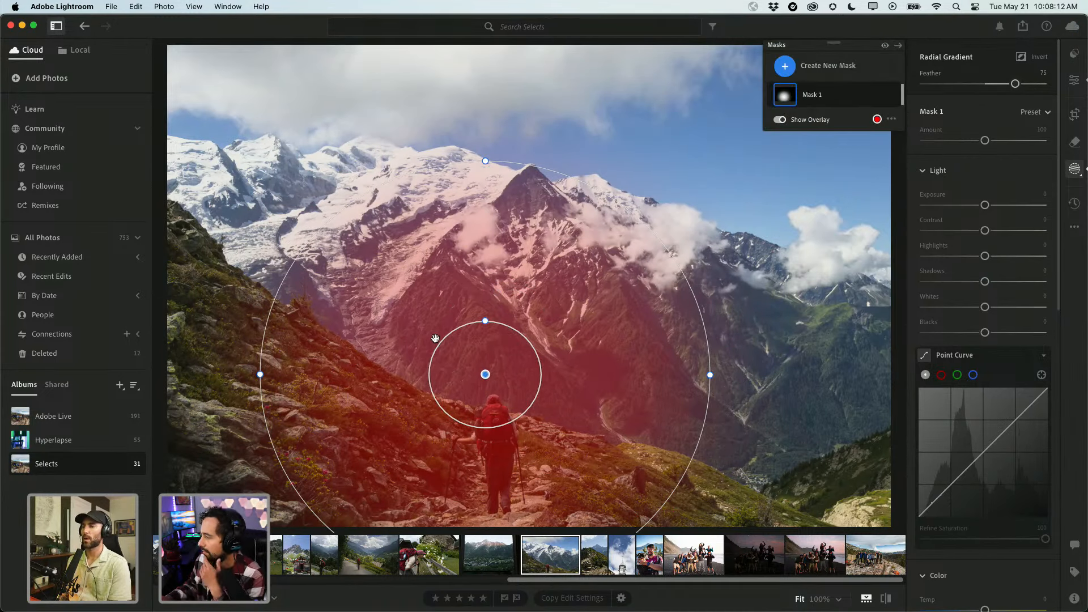
pyautogui.press('Delete')
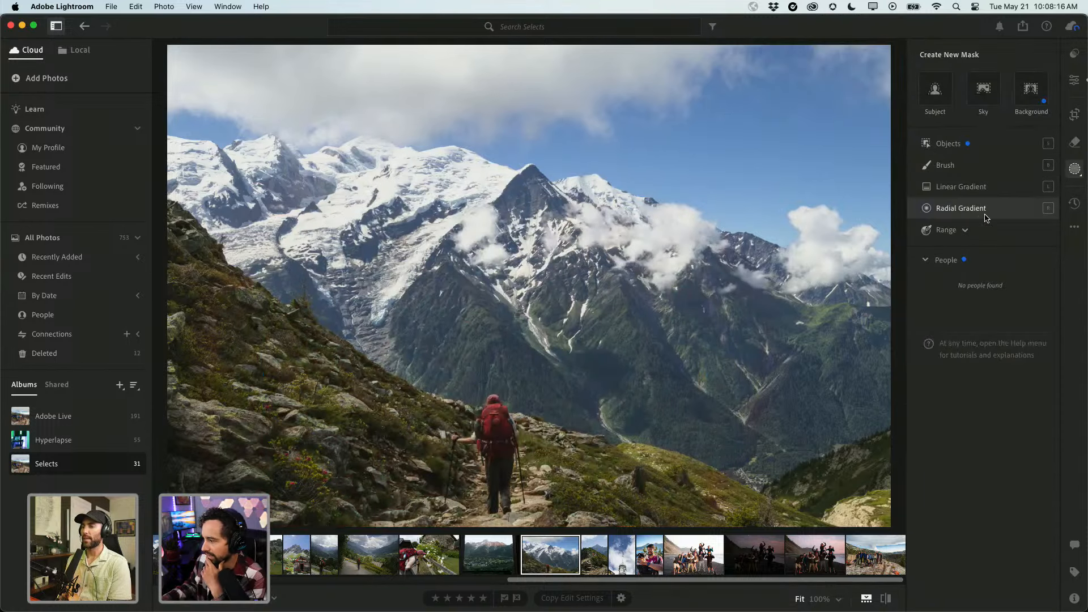
# Create a Subject mask on the hiker and lift its Shadows to +37.
pyautogui.click(967, 153)
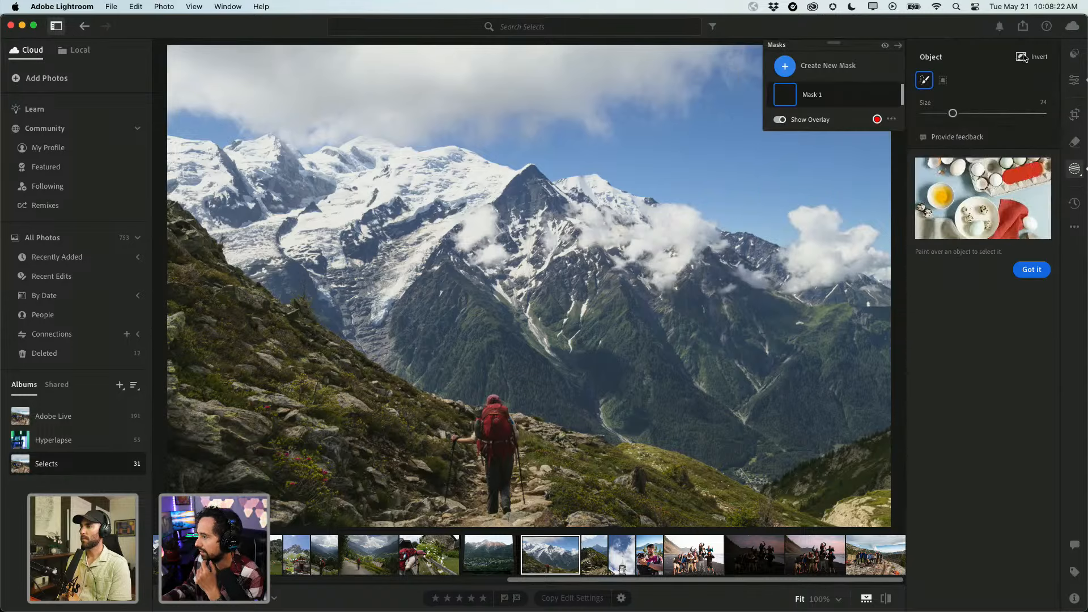
pyautogui.click(815, 66)
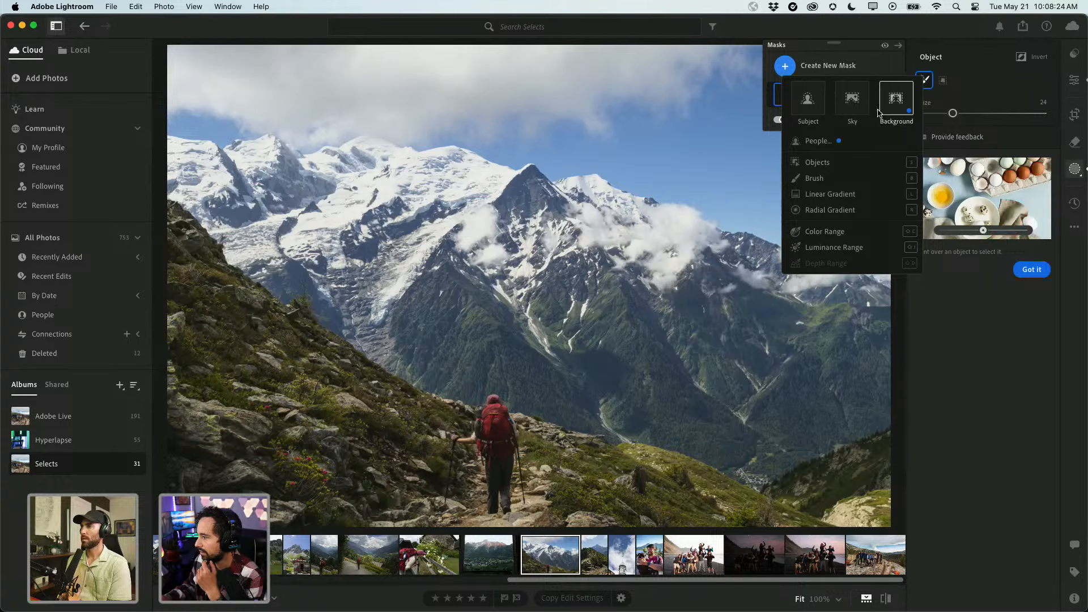
pyautogui.click(813, 105)
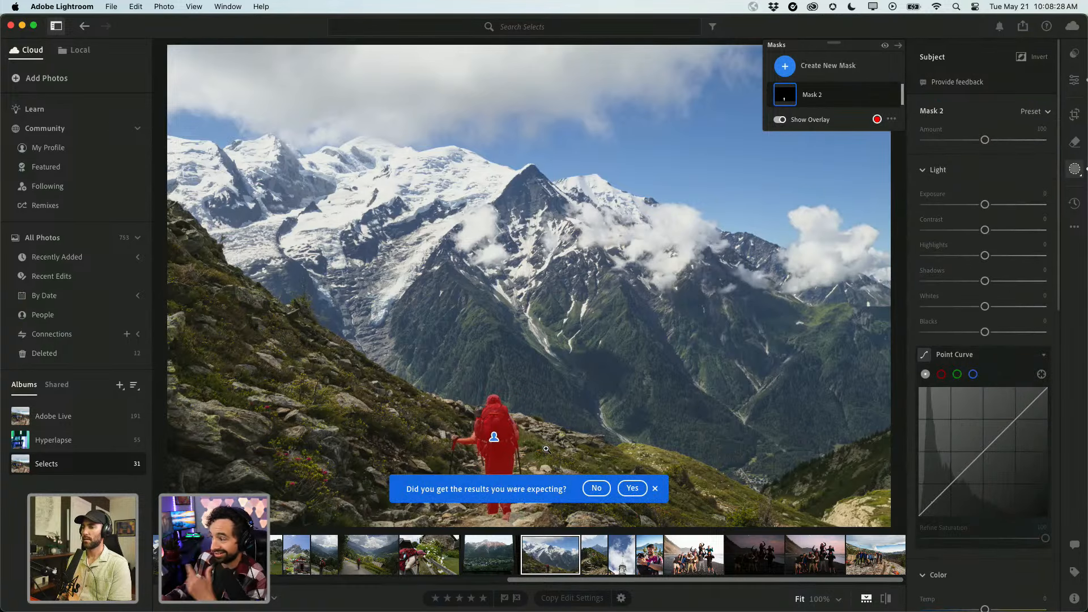
pyautogui.click(656, 488)
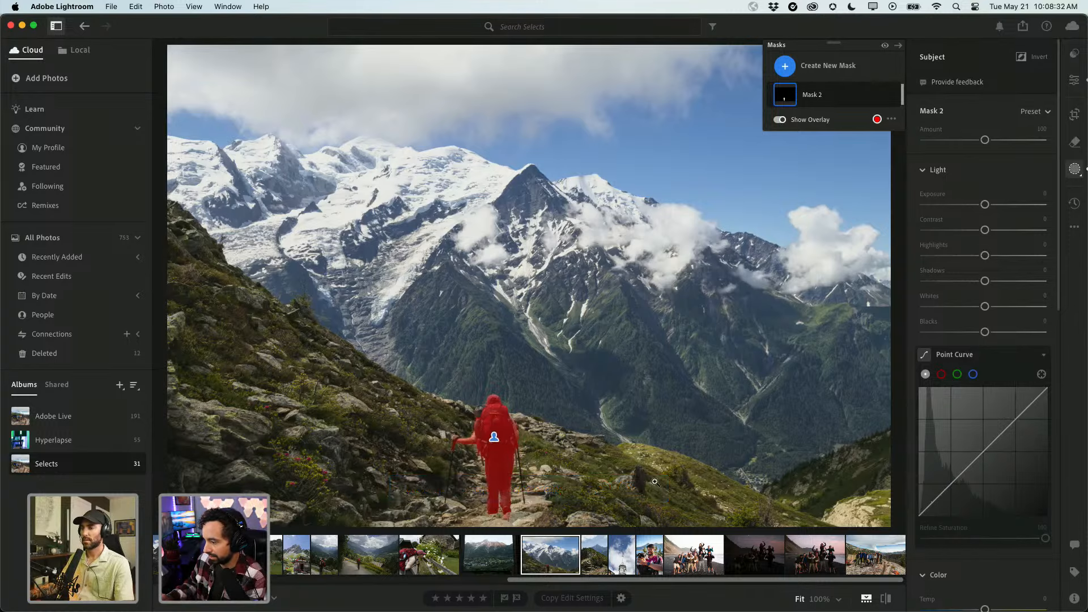
pyautogui.press('o')
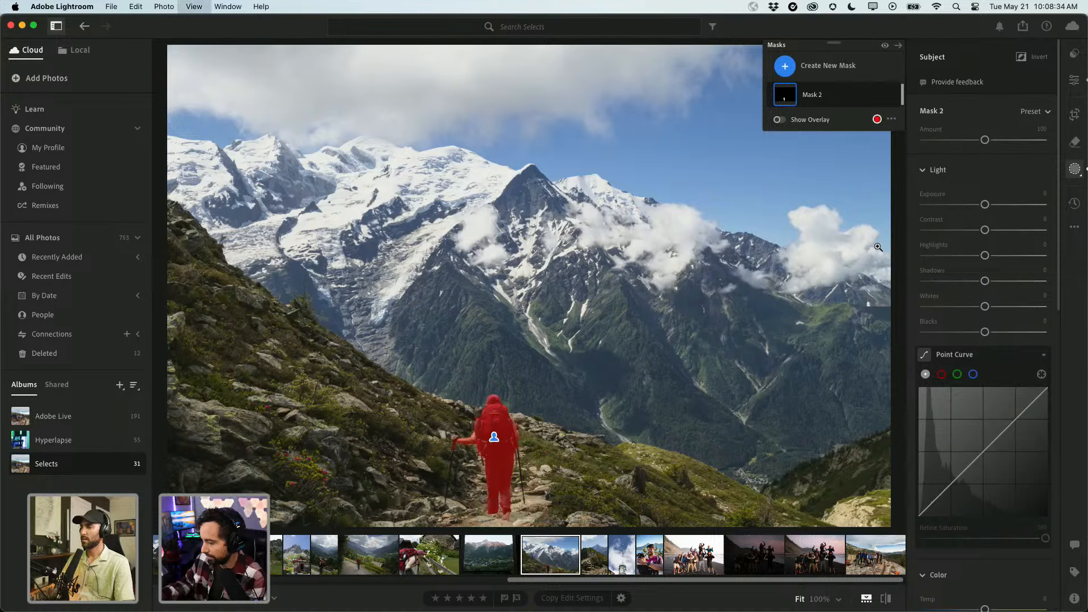
pyautogui.moveTo(984, 280); pyautogui.dragTo(998, 288)
pyautogui.press('o')
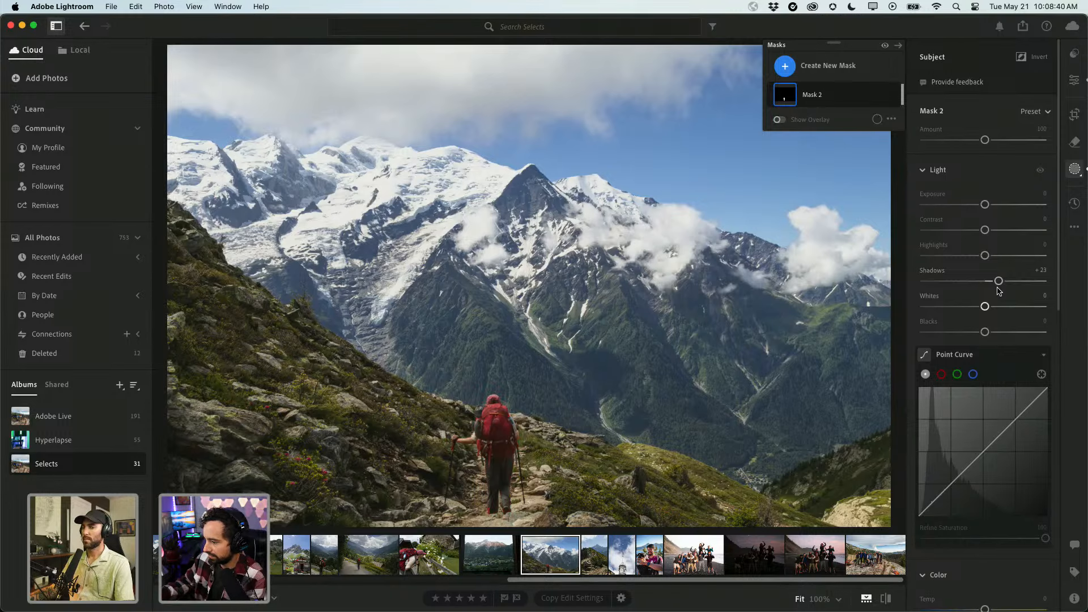
# Compare the hiker's shadow lift on and off at 100% zoom, then show new mask types.
pyautogui.press('\\')
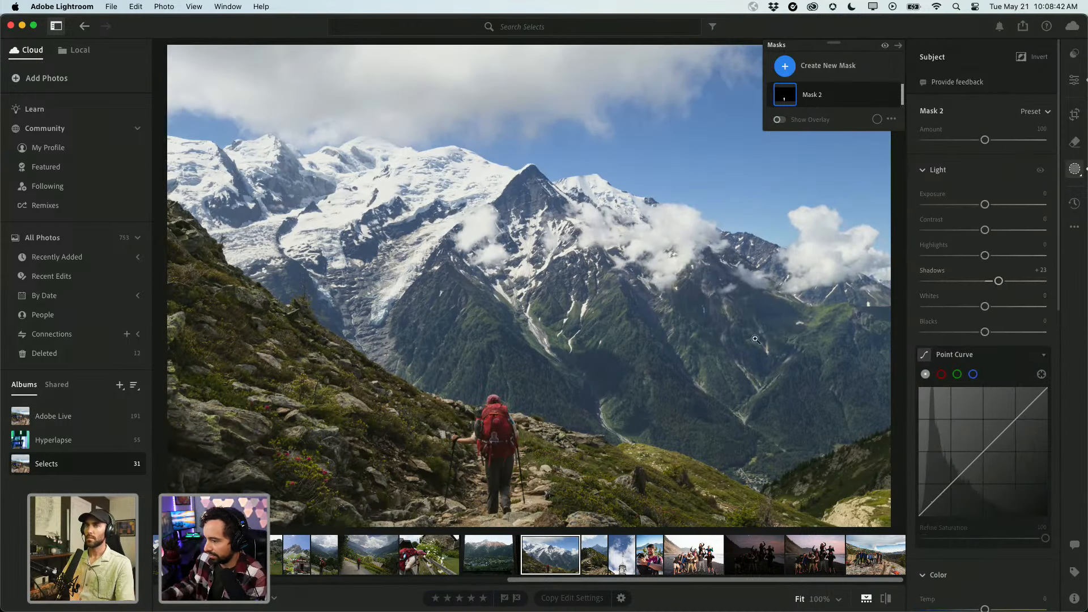
pyautogui.click(469, 482)
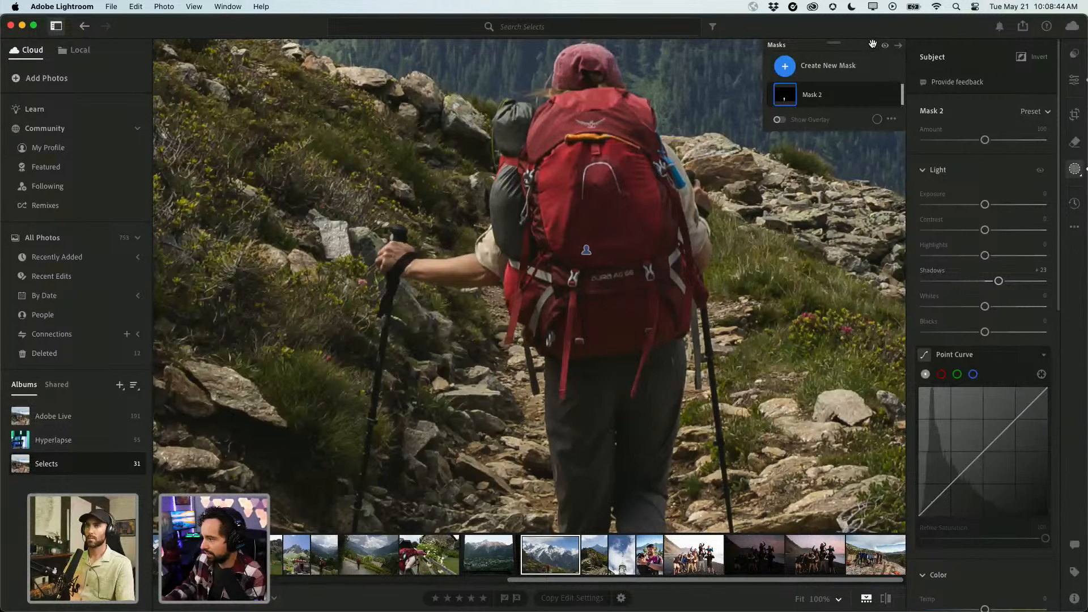
pyautogui.moveTo(661, 220); pyautogui.dragTo(593, 302)
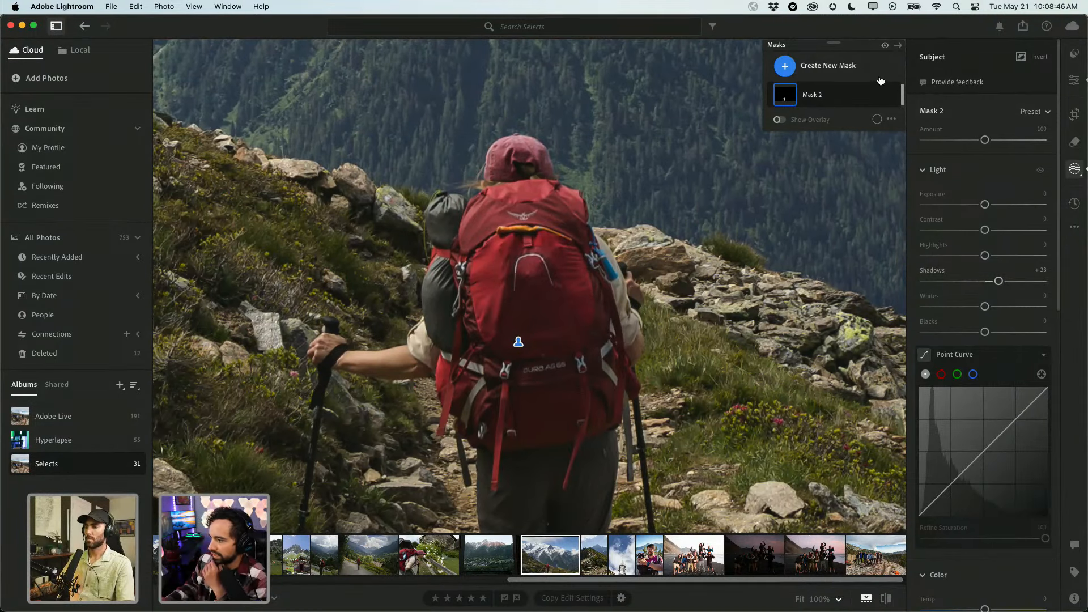
pyautogui.click(885, 46)
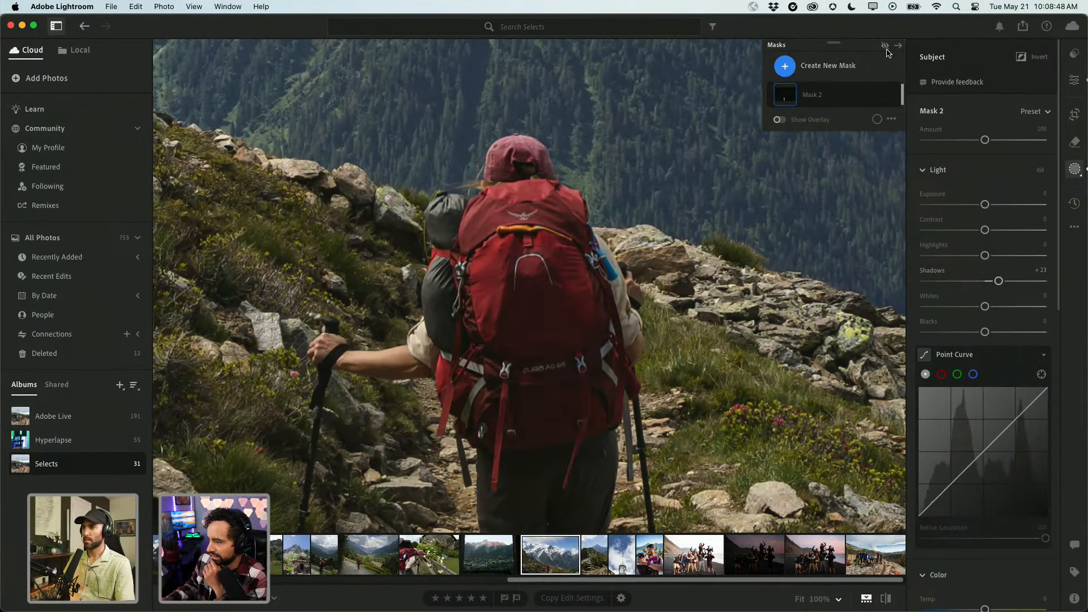
pyautogui.click(886, 50)
pyautogui.click(887, 50)
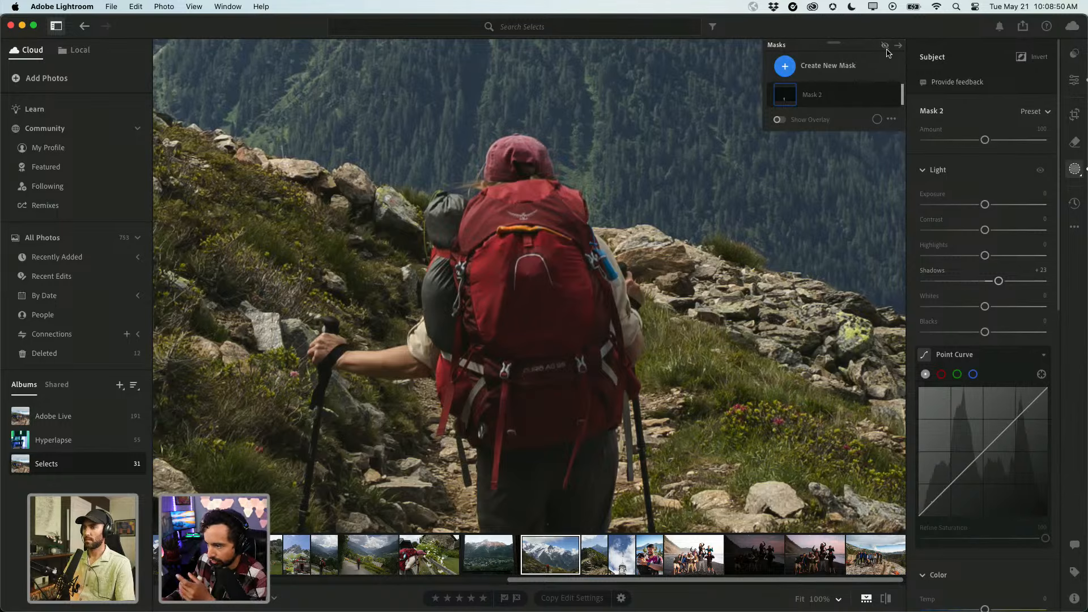
pyautogui.click(887, 50)
pyautogui.click(886, 49)
pyautogui.click(887, 50)
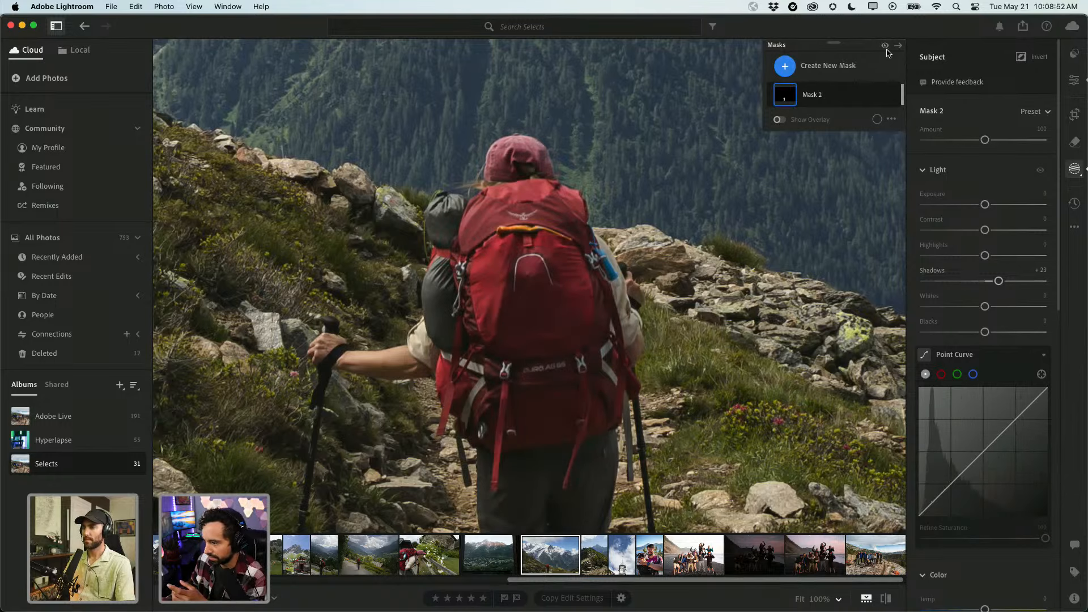
pyautogui.click(886, 50)
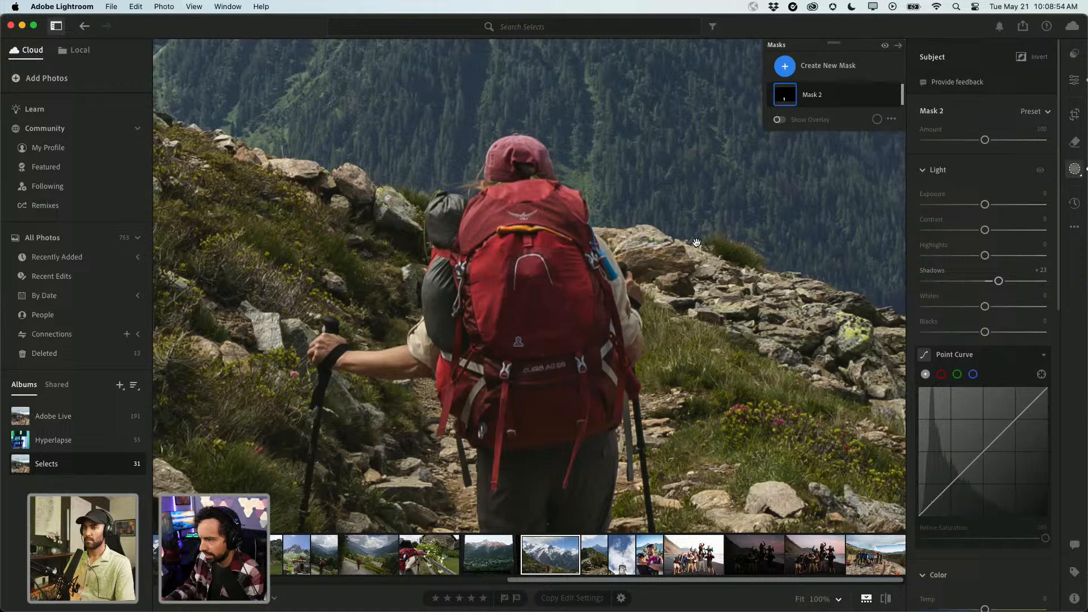
pyautogui.click(678, 275)
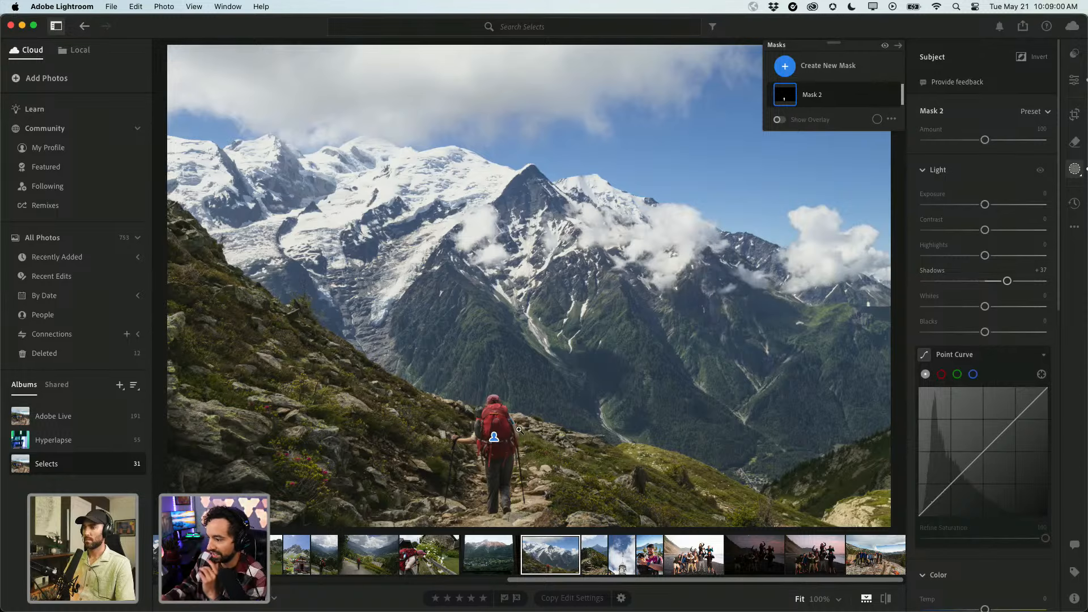
pyautogui.click(810, 66)
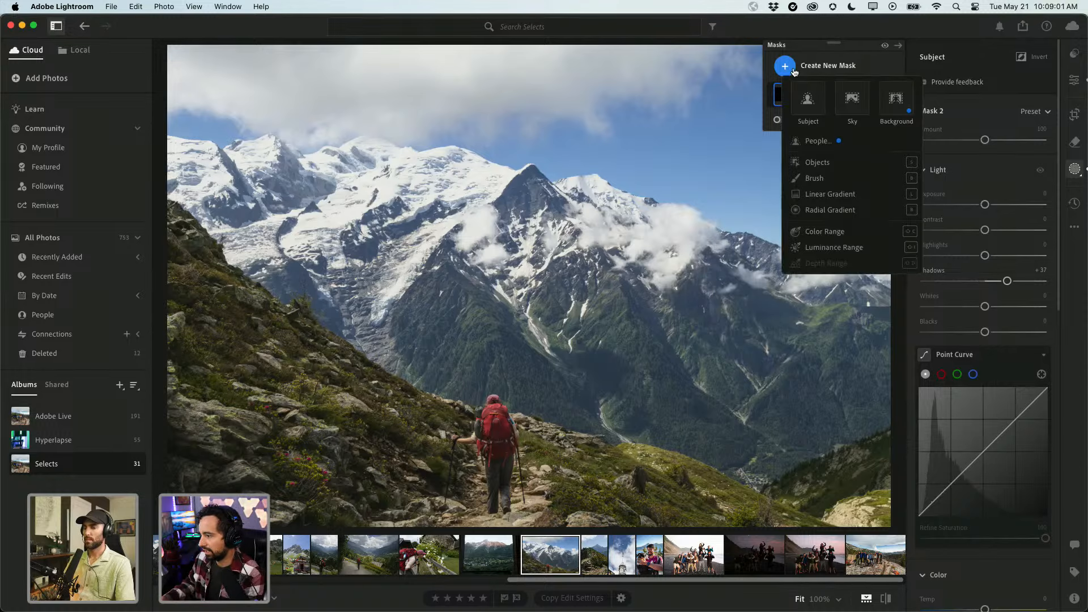
# Add a large radial gradient mask around the hiker and peak, raising its Exposure to +0.16.
pyautogui.click(807, 210)
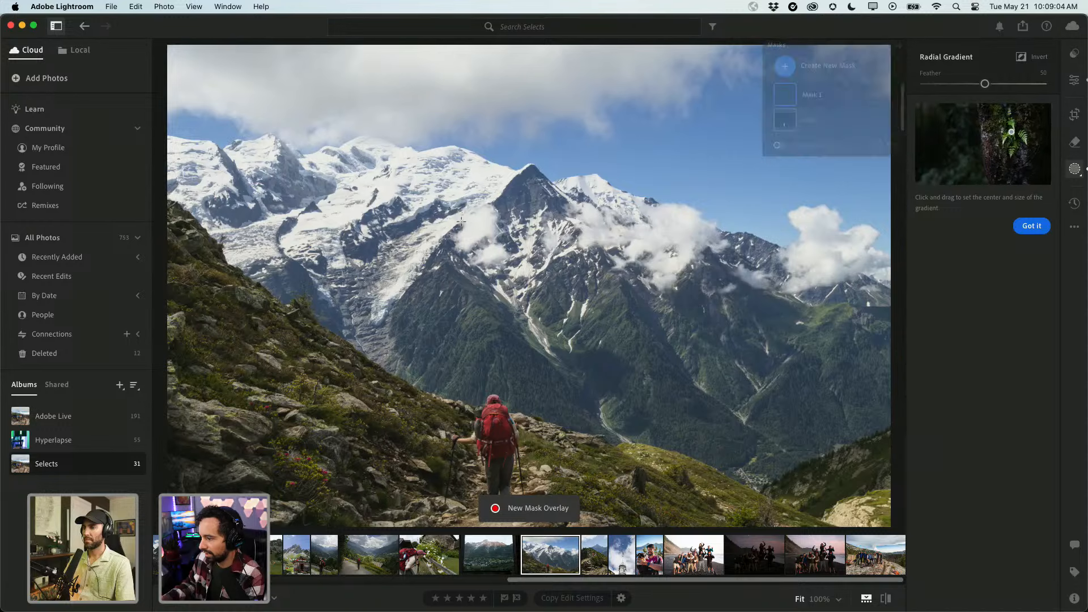
pyautogui.moveTo(461, 221); pyautogui.dragTo(505, 371)
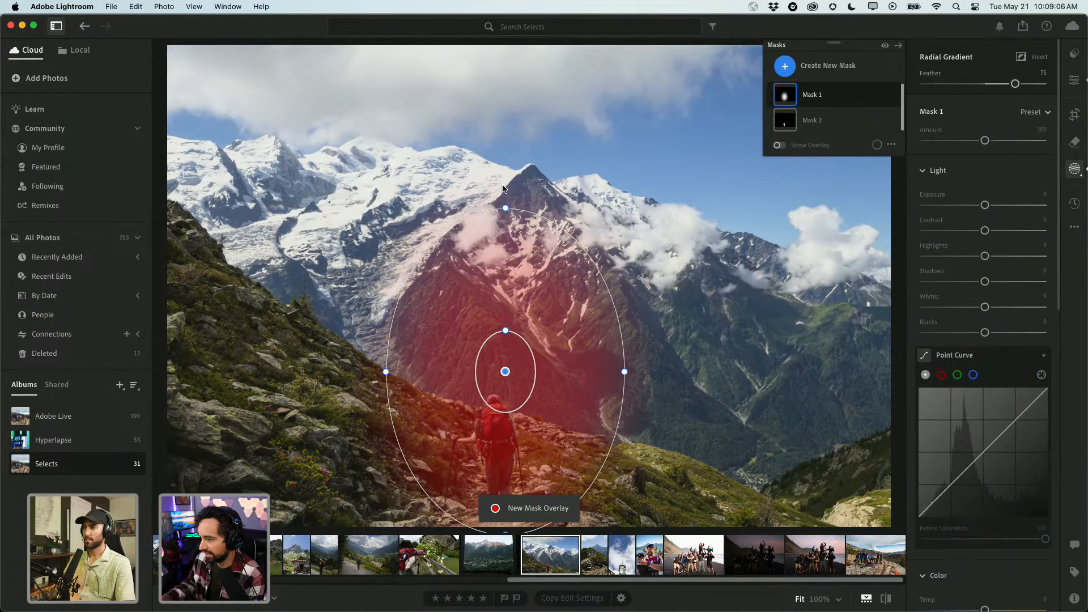
pyautogui.moveTo(506, 208); pyautogui.dragTo(518, 105)
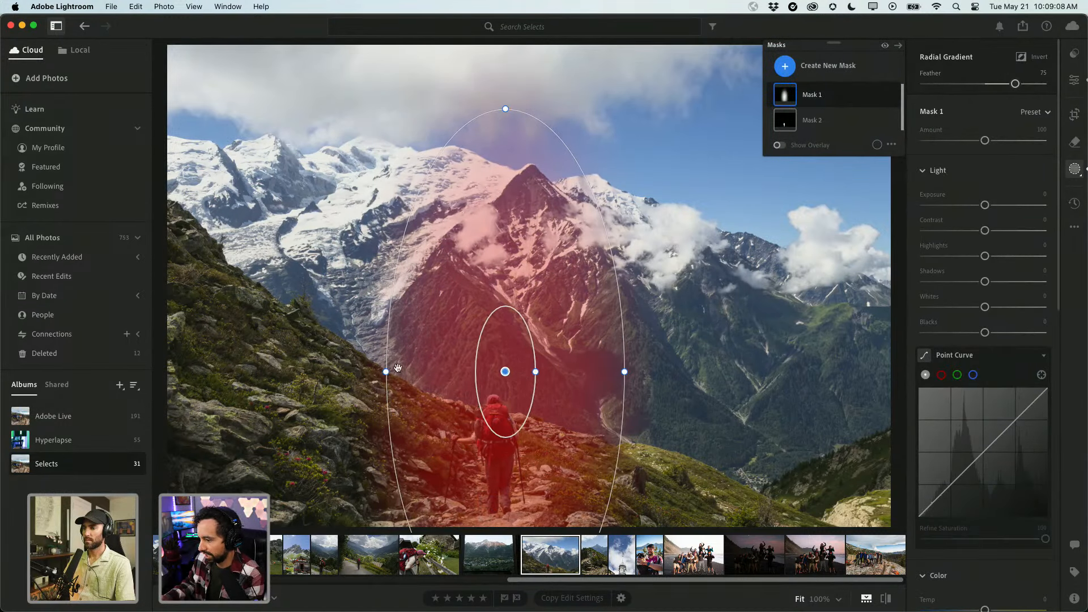
pyautogui.moveTo(386, 371); pyautogui.dragTo(315, 372)
pyautogui.moveTo(469, 371); pyautogui.dragTo(458, 388)
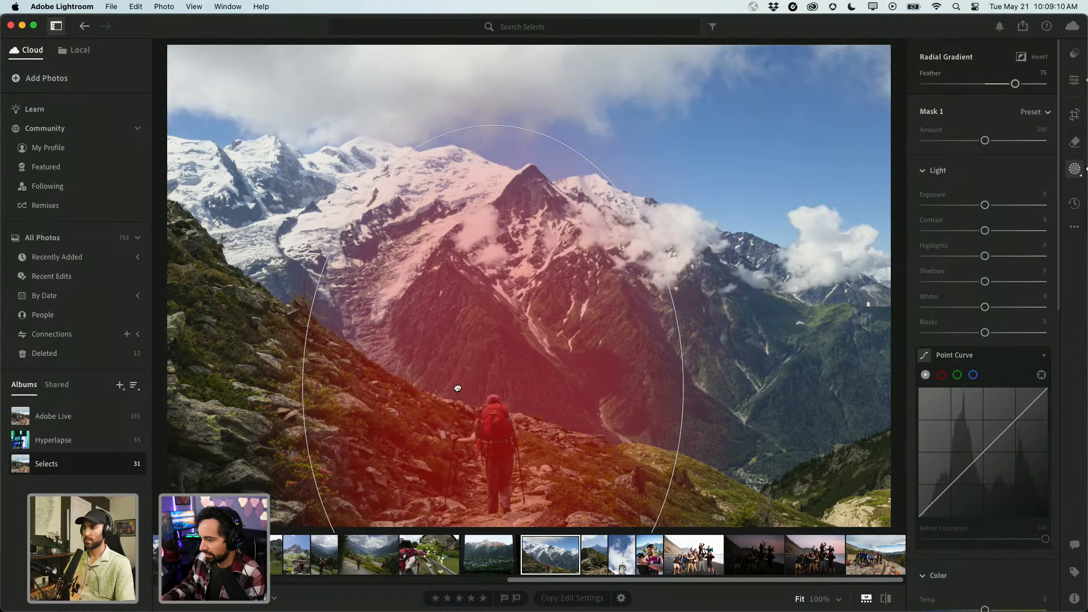
pyautogui.moveTo(984, 205); pyautogui.dragTo(985, 206)
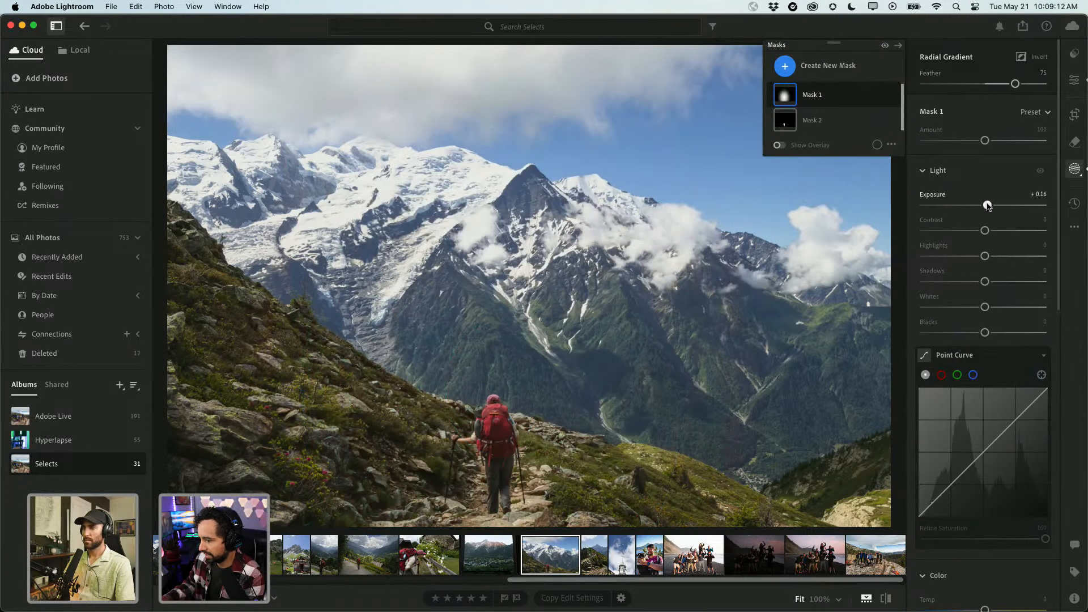
pyautogui.click(878, 94)
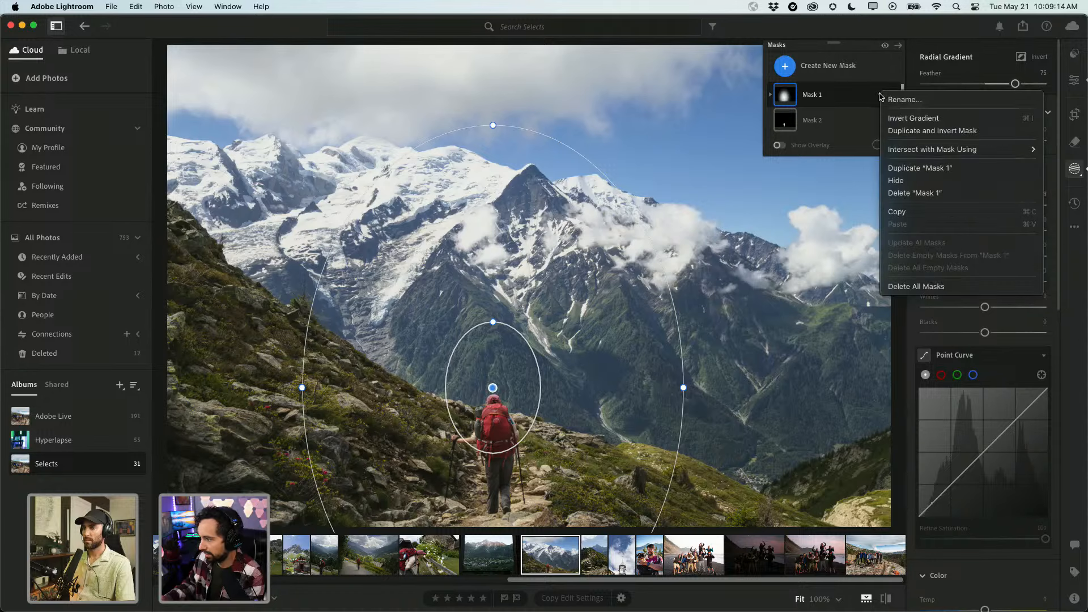
# Duplicate and invert Mask 1, enlarging the inverted gradient wider and taller.
pyautogui.click(931, 130)
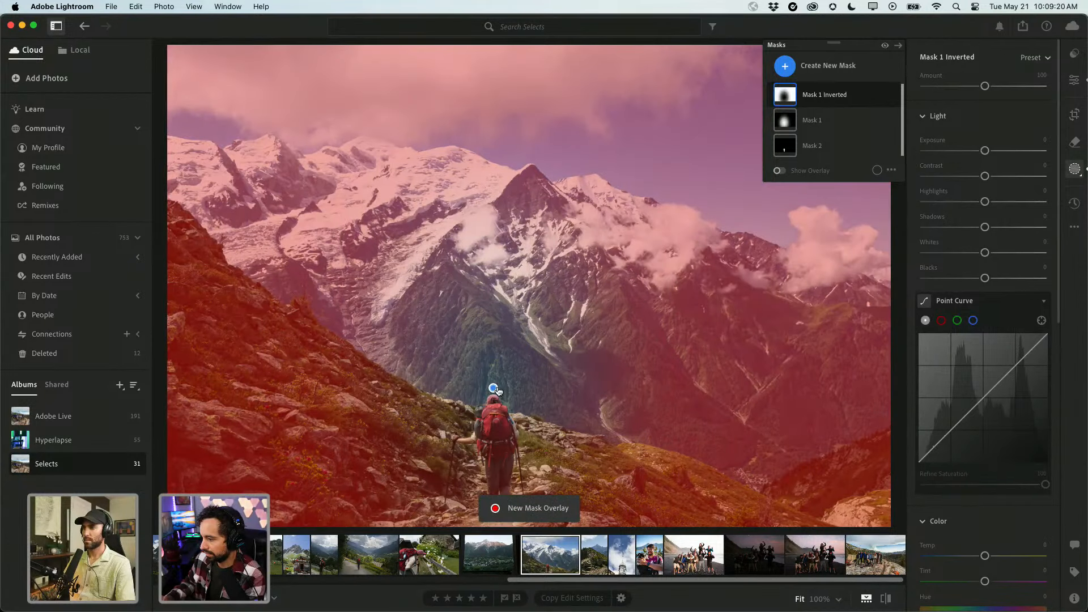
pyautogui.click(493, 389)
pyautogui.moveTo(309, 387); pyautogui.dragTo(162, 388)
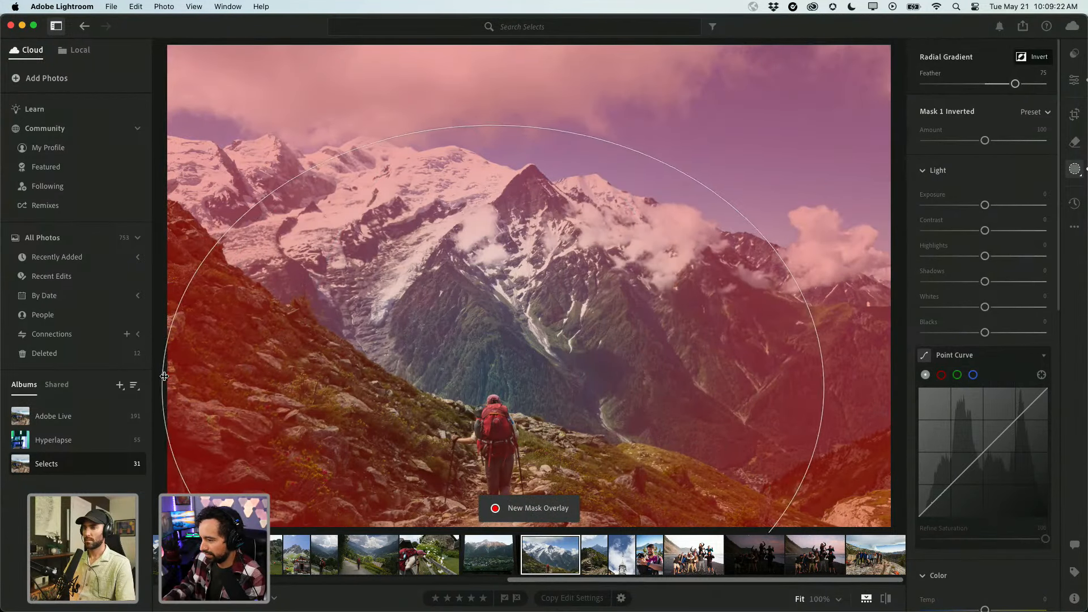
pyautogui.moveTo(495, 124); pyautogui.dragTo(494, 38)
pyautogui.moveTo(490, 277); pyautogui.dragTo(492, 255)
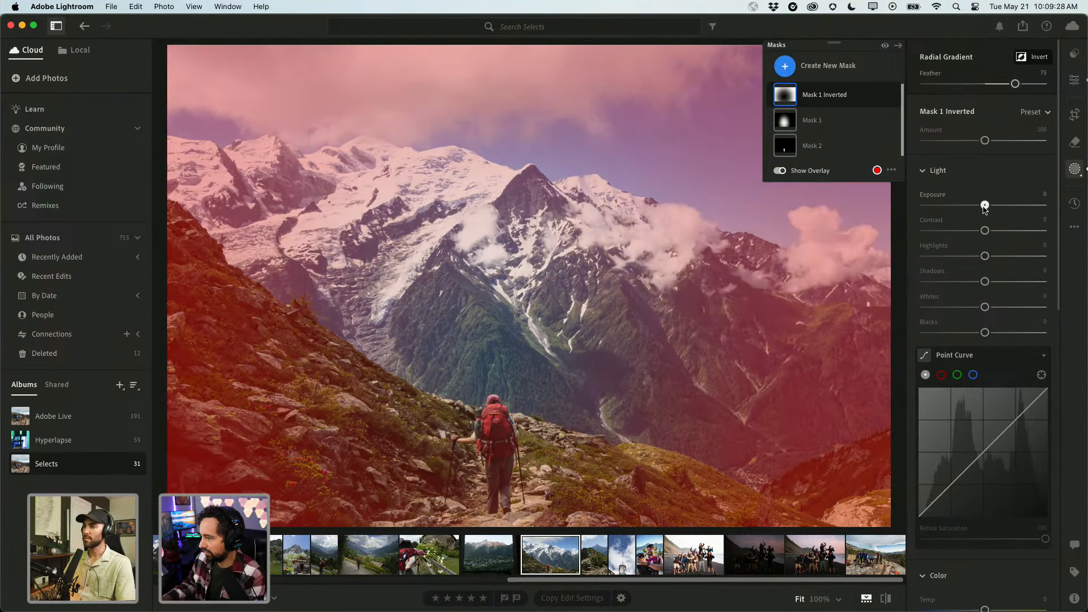
# Darken the area outside the gradient to Exposure −0.64 and hide the mask overlay.
pyautogui.moveTo(984, 205); pyautogui.dragTo(974, 208)
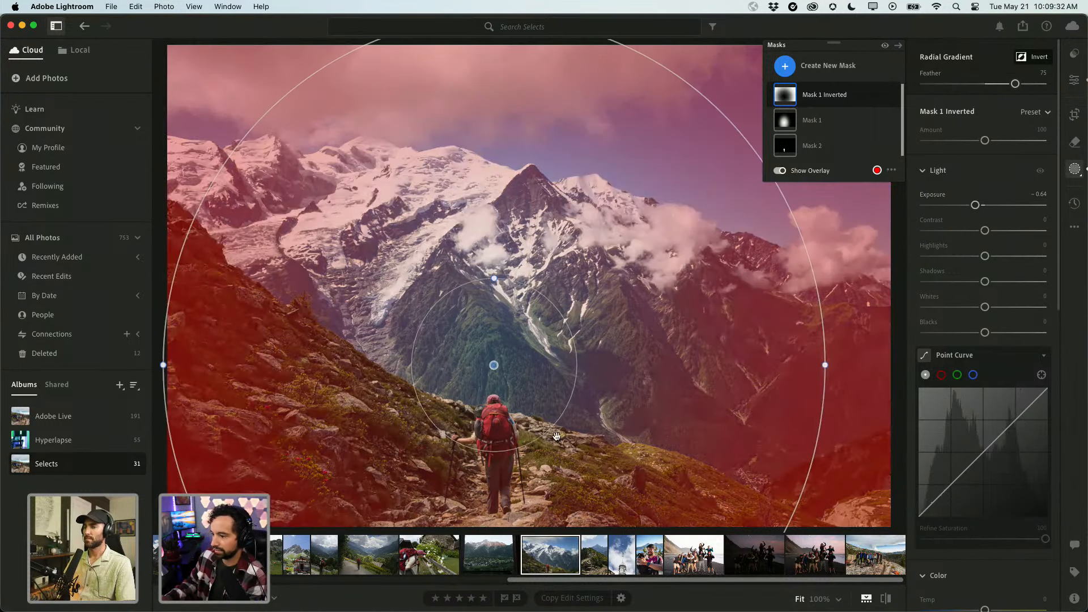
pyautogui.press('o')
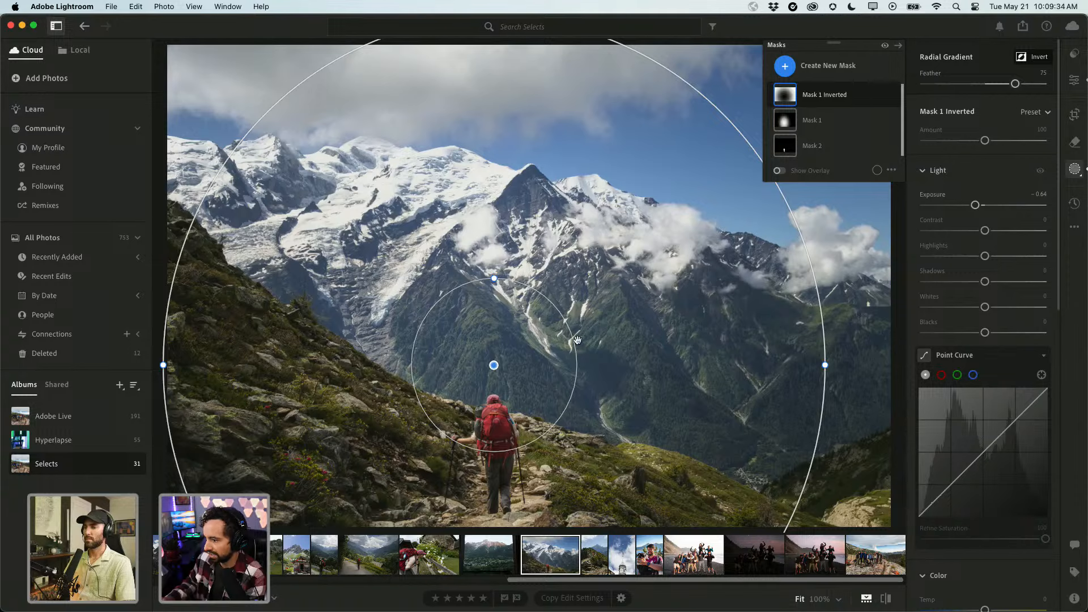
pyautogui.click(1074, 115)
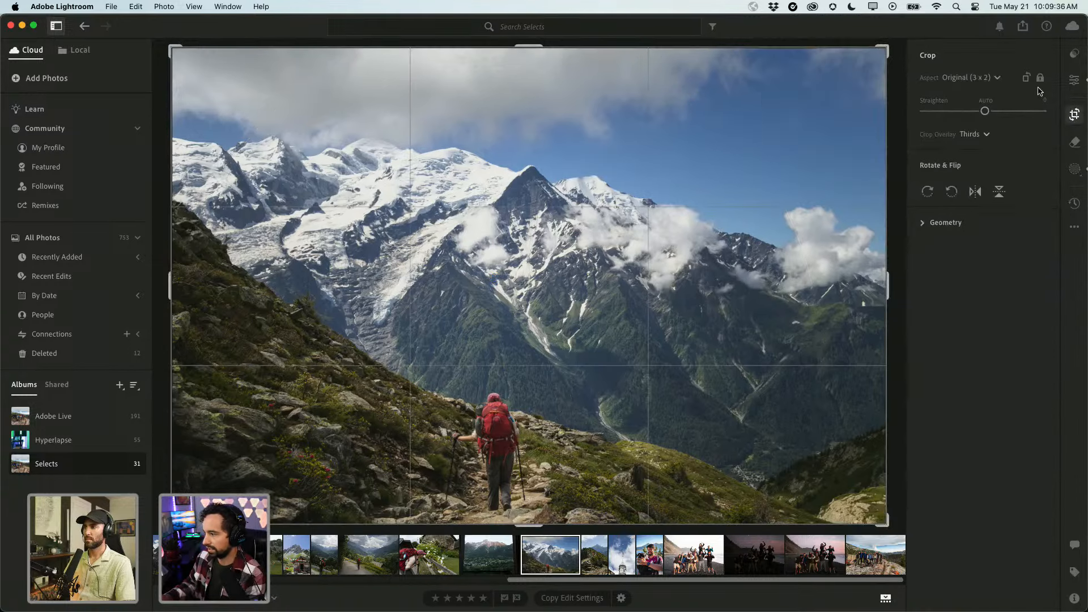
# Free the crop's aspect ratio and narrow it around the hiker and peak.
pyautogui.click(958, 77)
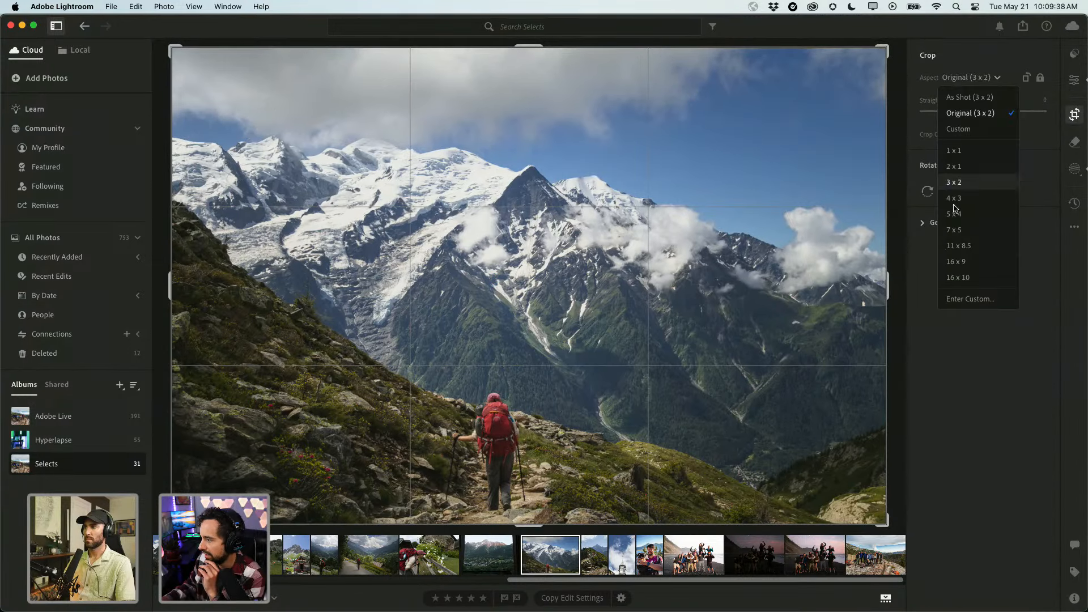
pyautogui.click(1041, 234)
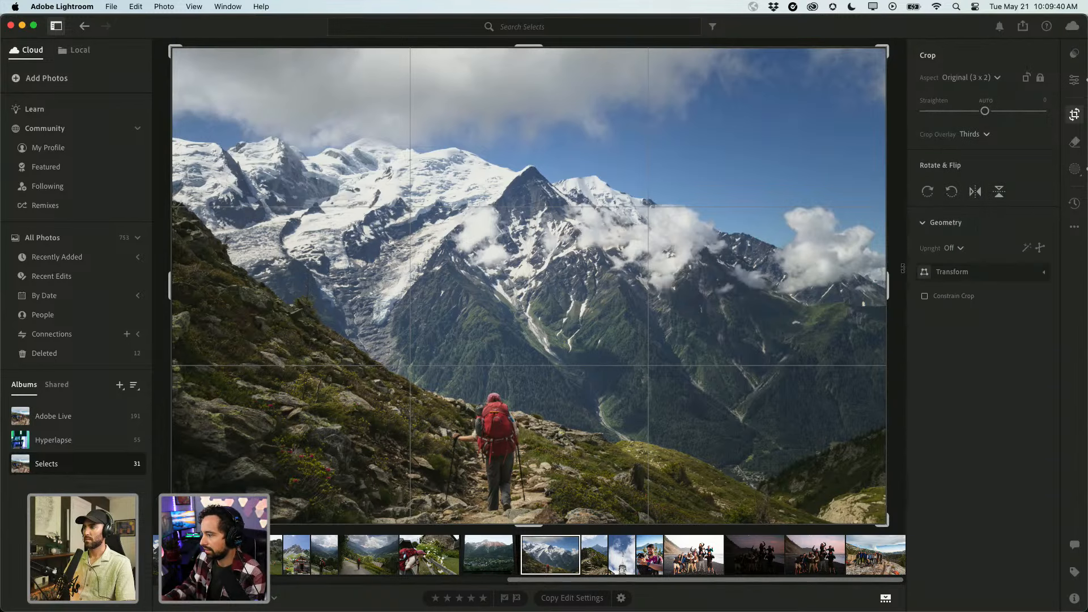
pyautogui.click(1039, 79)
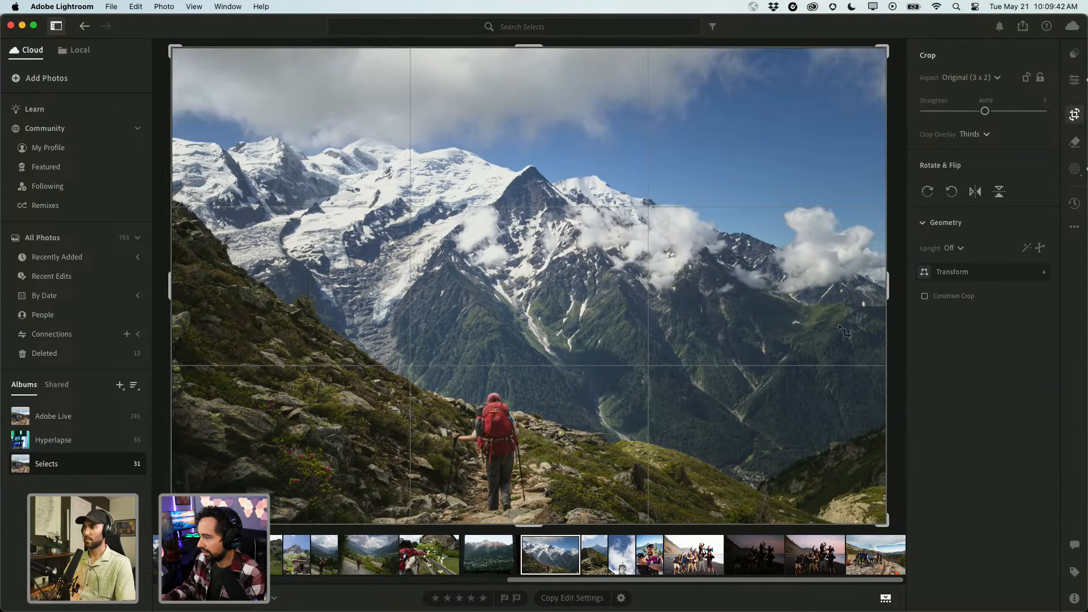
pyautogui.moveTo(887, 290); pyautogui.dragTo(670, 290)
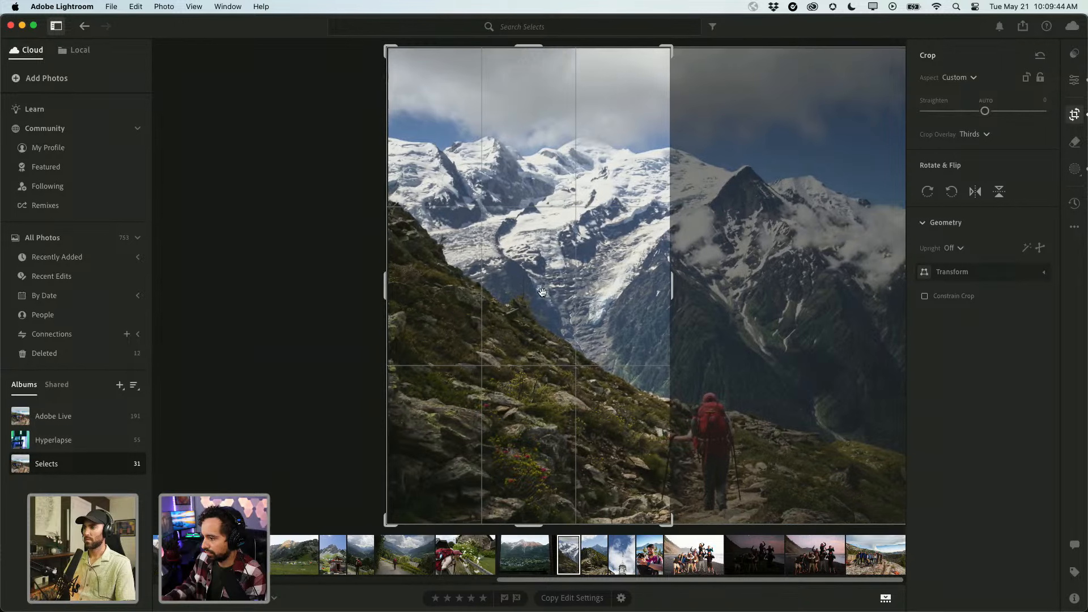
pyautogui.moveTo(579, 278); pyautogui.dragTo(412, 279)
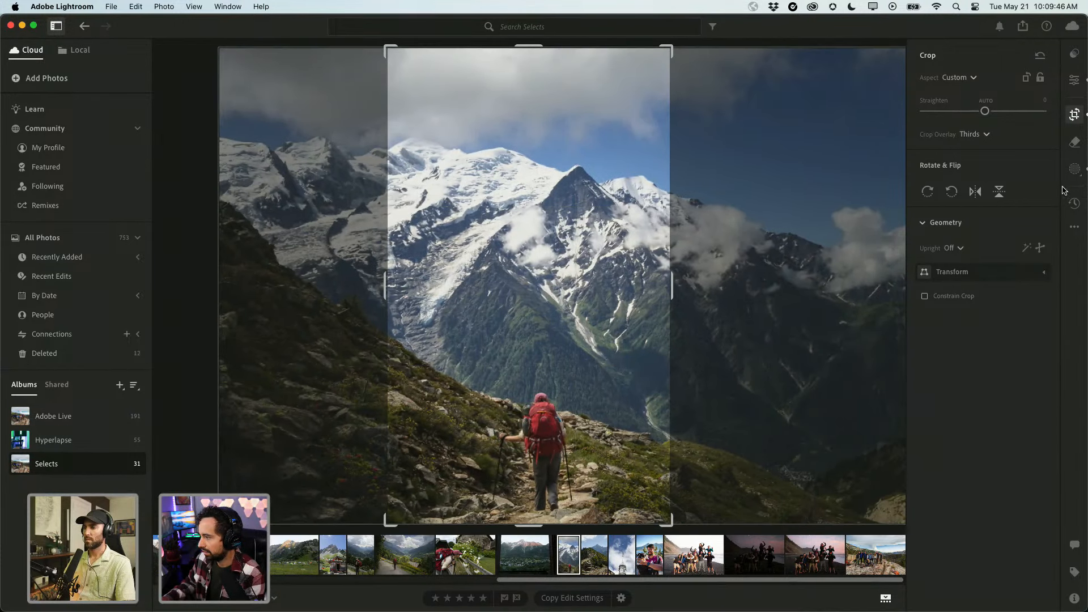
# Set the crop to 4 x 3 at full photo height, frame the peak and hiker, and apply it.
pyautogui.click(962, 79)
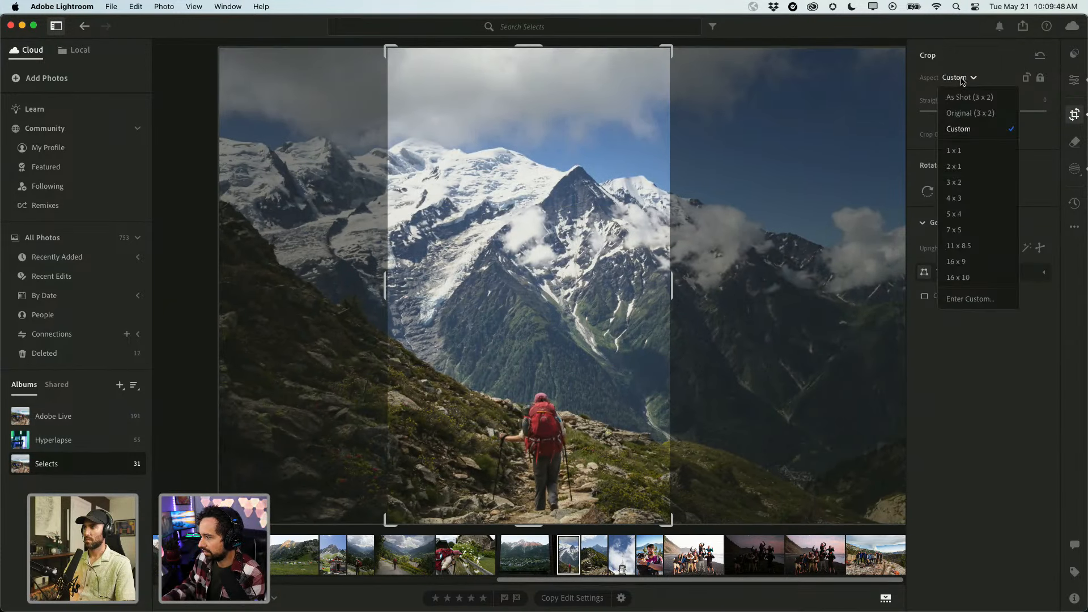
pyautogui.click(961, 199)
pyautogui.moveTo(532, 93); pyautogui.dragTo(532, 12)
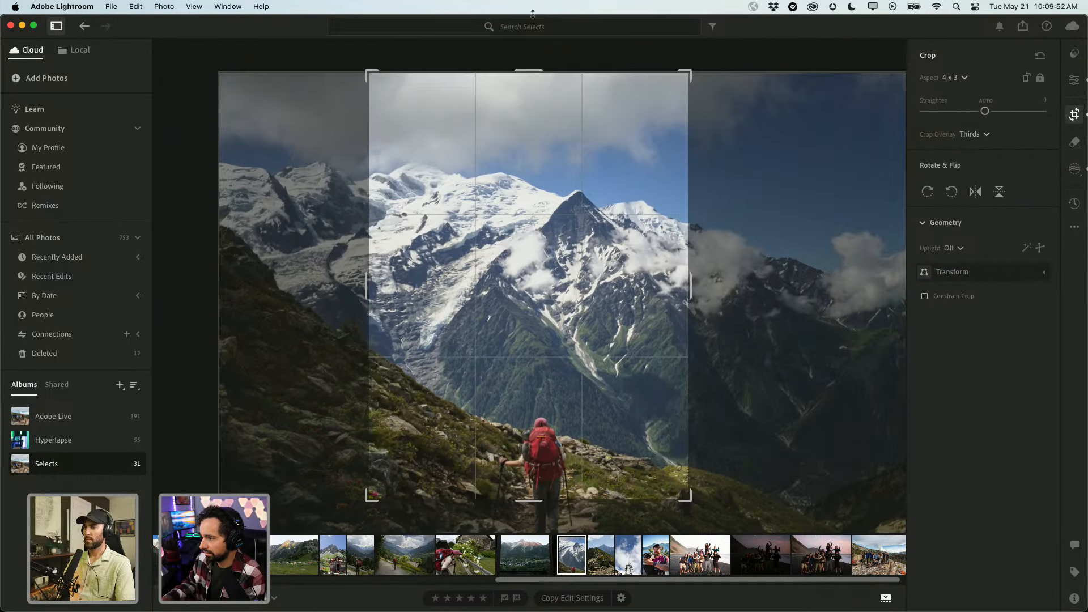
pyautogui.moveTo(532, 499); pyautogui.dragTo(536, 526)
pyautogui.moveTo(568, 438); pyautogui.dragTo(552, 438)
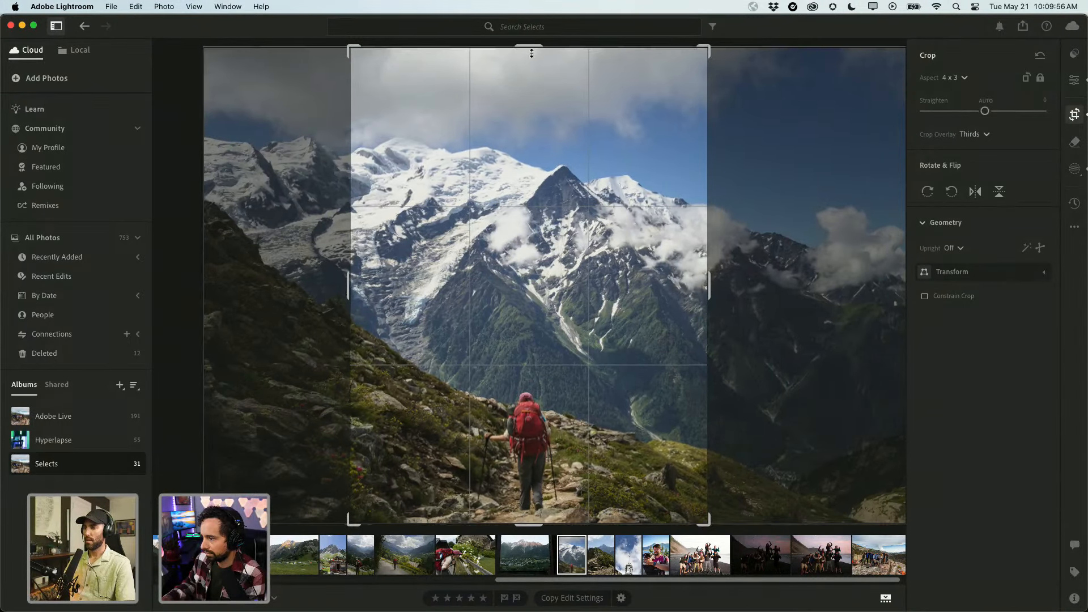
pyautogui.moveTo(531, 53); pyautogui.dragTo(531, 58)
pyautogui.press('Return')
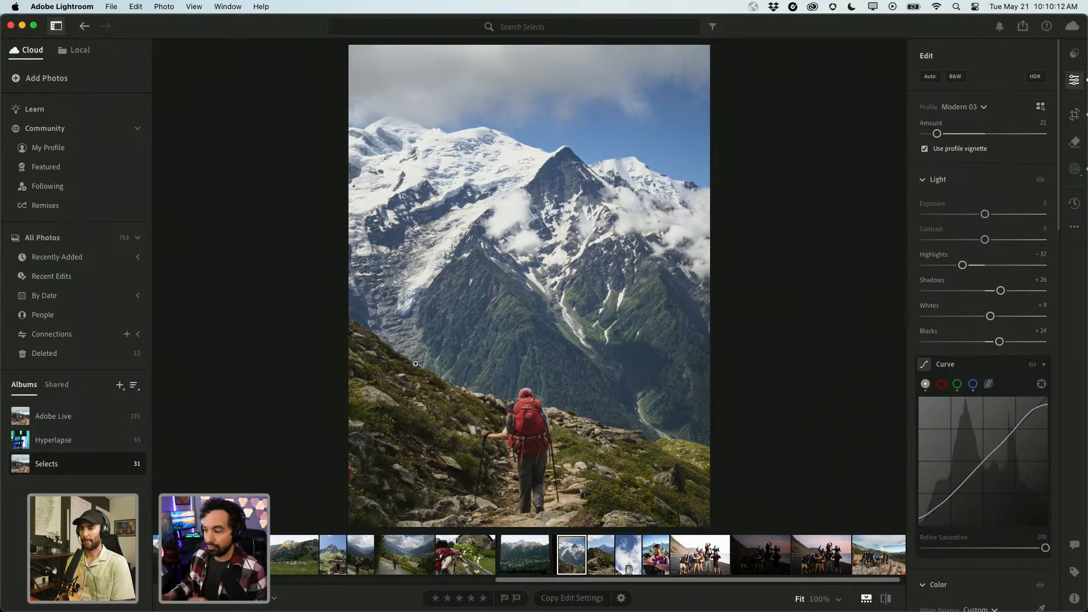
pyautogui.hotkey('ctrl', 'Right')
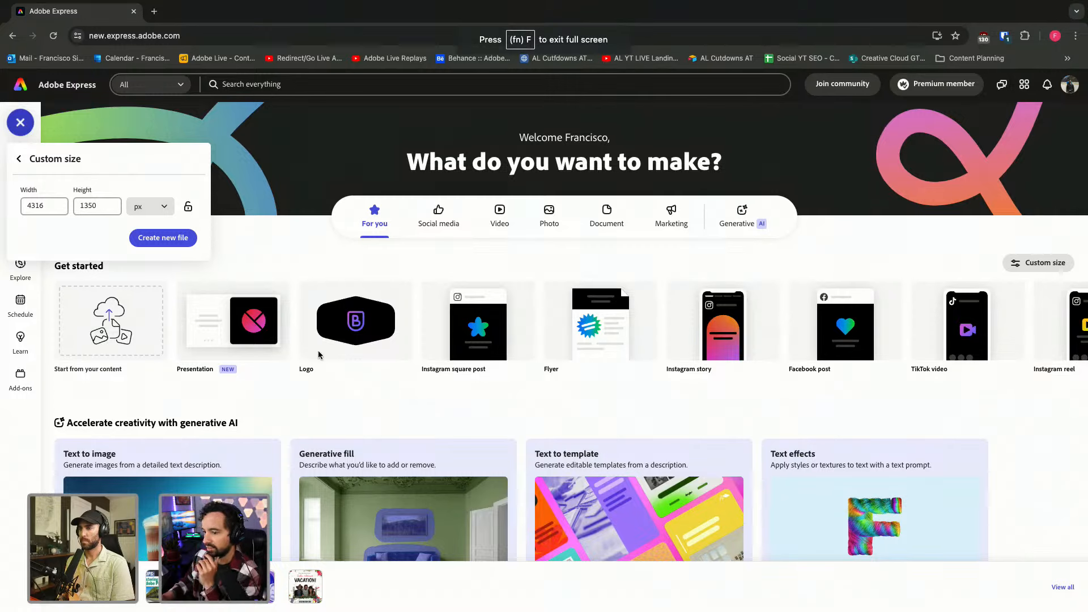
# Create a blank 4316 × 1350 px Adobe Express design and open the Media panel.
pyautogui.click(44, 208)
pyautogui.press('BackSpace')
pyautogui.write('6')
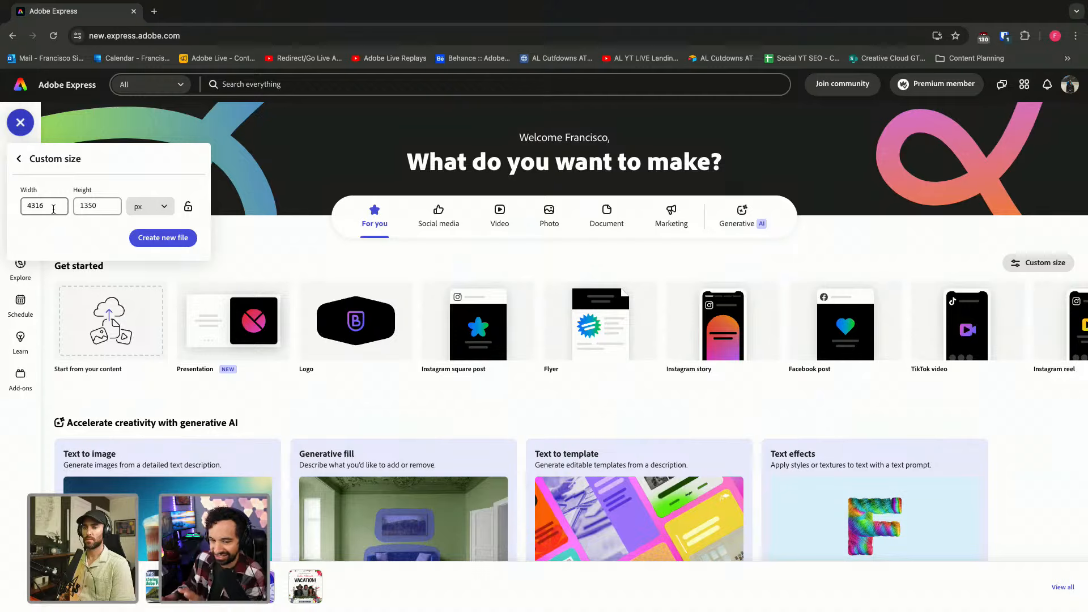
pyautogui.press('Tab')
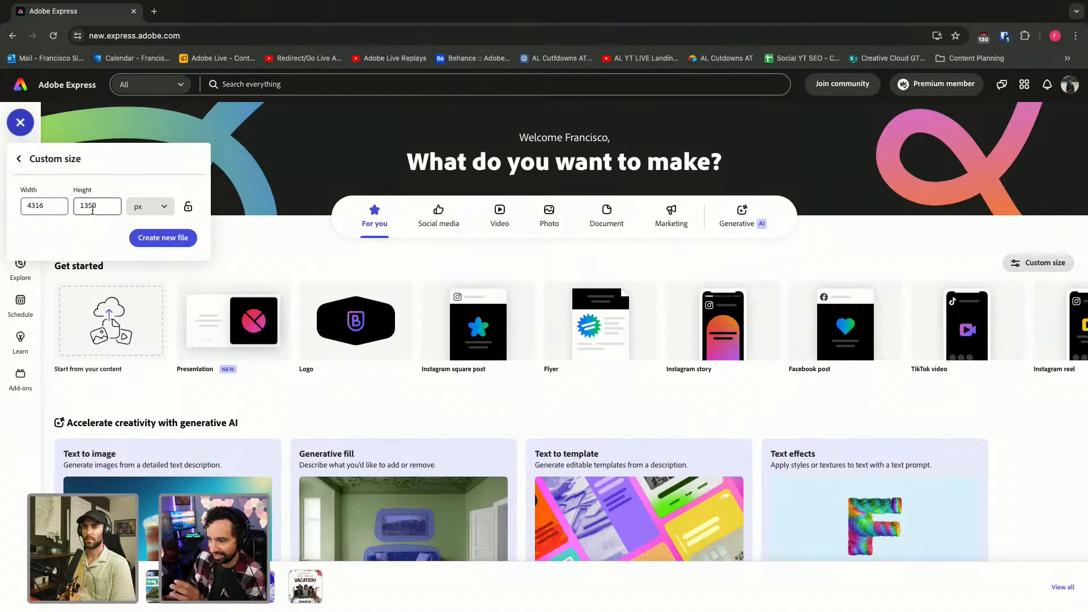
pyautogui.click(163, 238)
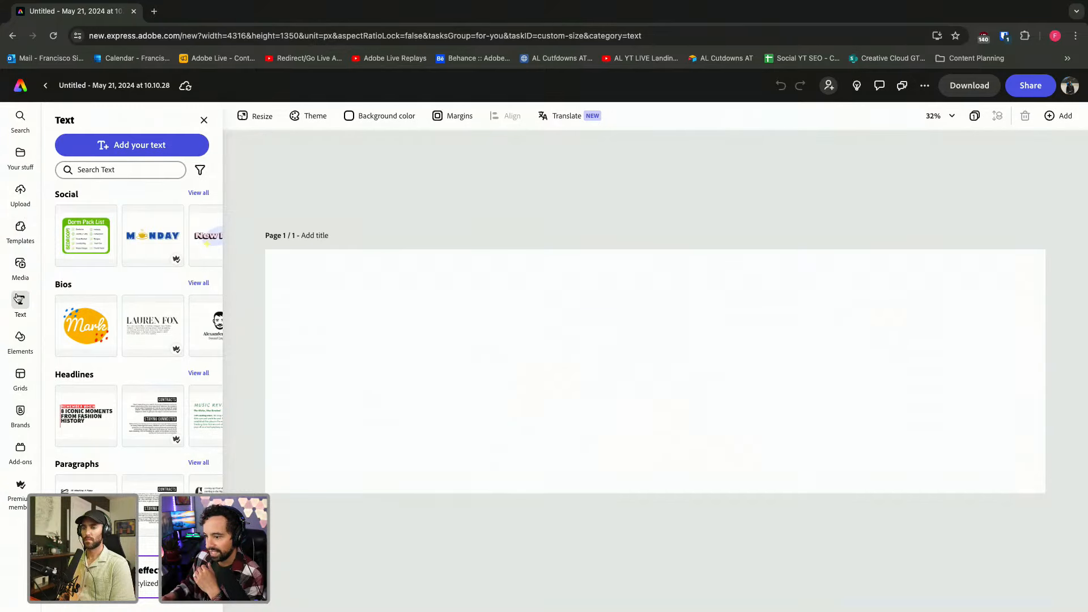
pyautogui.click(21, 264)
pyautogui.hotkey('ctrl', 'Left')
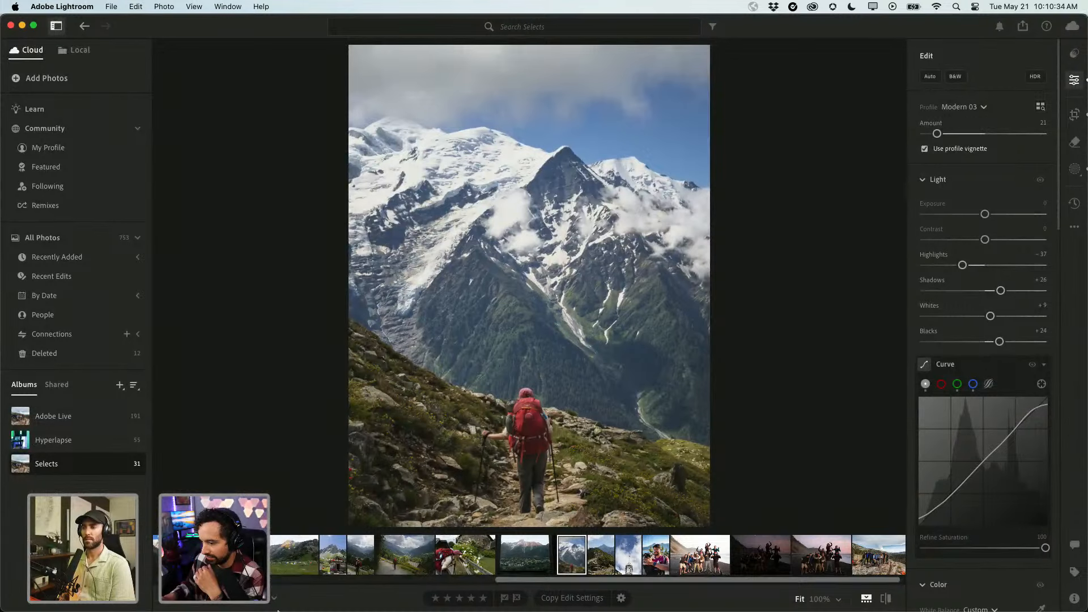
# In Finder, open Lr 2024 > aa. Exports and Quick Look IMG_8149.jpg.
pyautogui.moveTo(194, 611)
pyautogui.click(222, 589)
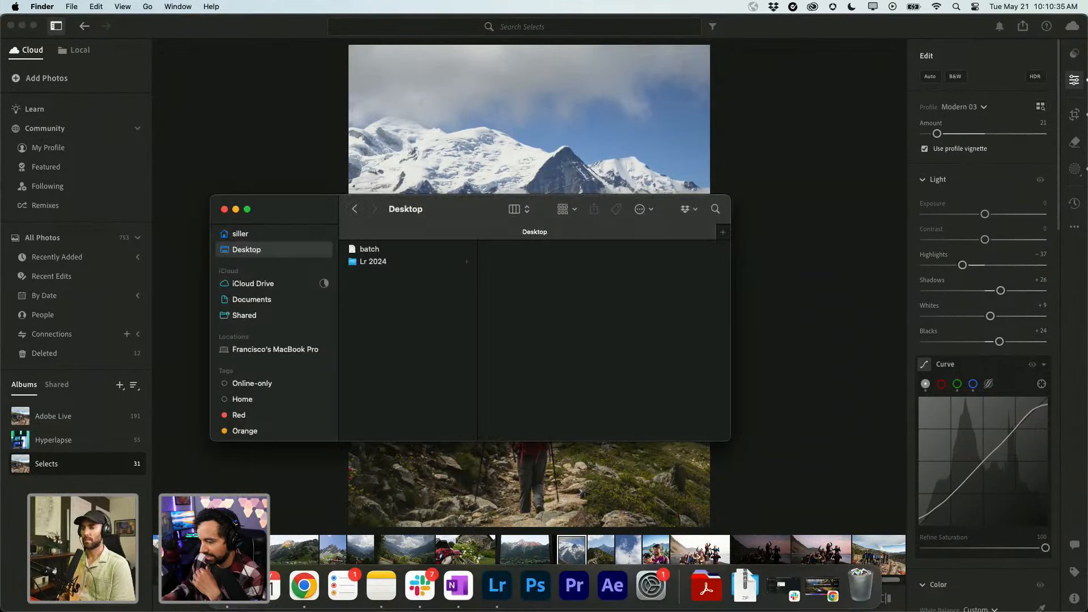
pyautogui.click(379, 262)
pyautogui.click(530, 250)
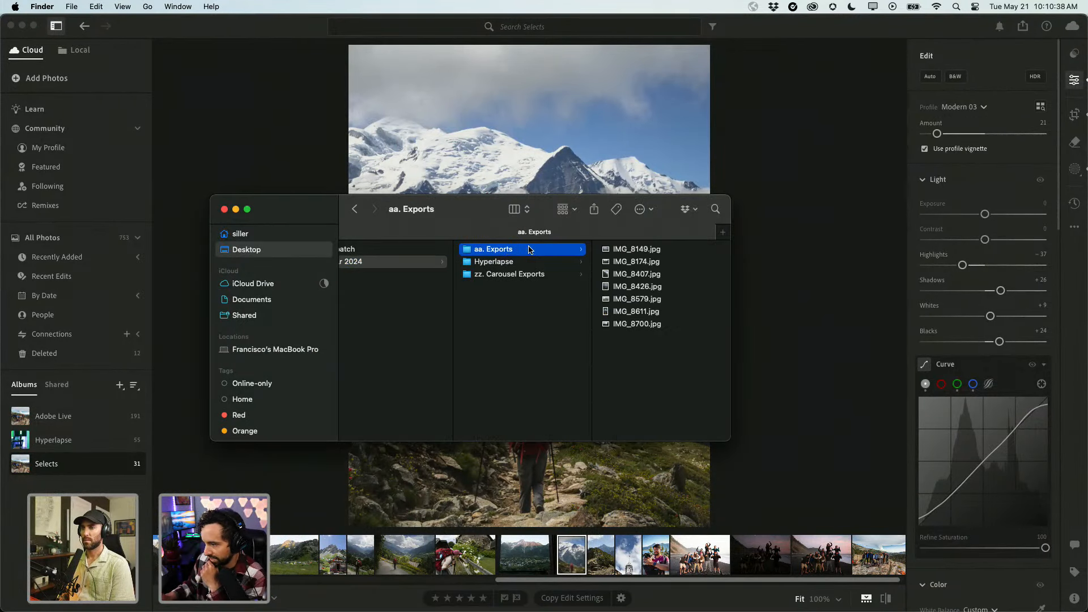
pyautogui.click(529, 250)
pyautogui.press('space')
# Browse the exported photos through IMG_8700.jpg and back to IMG_8149.jpg, then close the preview.
pyautogui.press('Down')
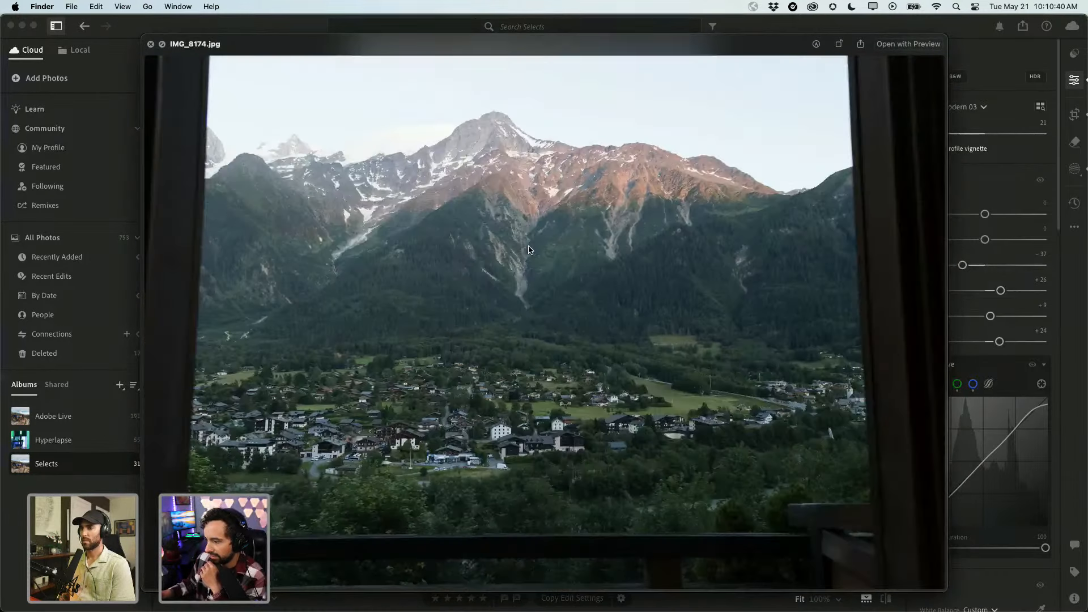
pyautogui.press('Down')
pyautogui.press('Down')
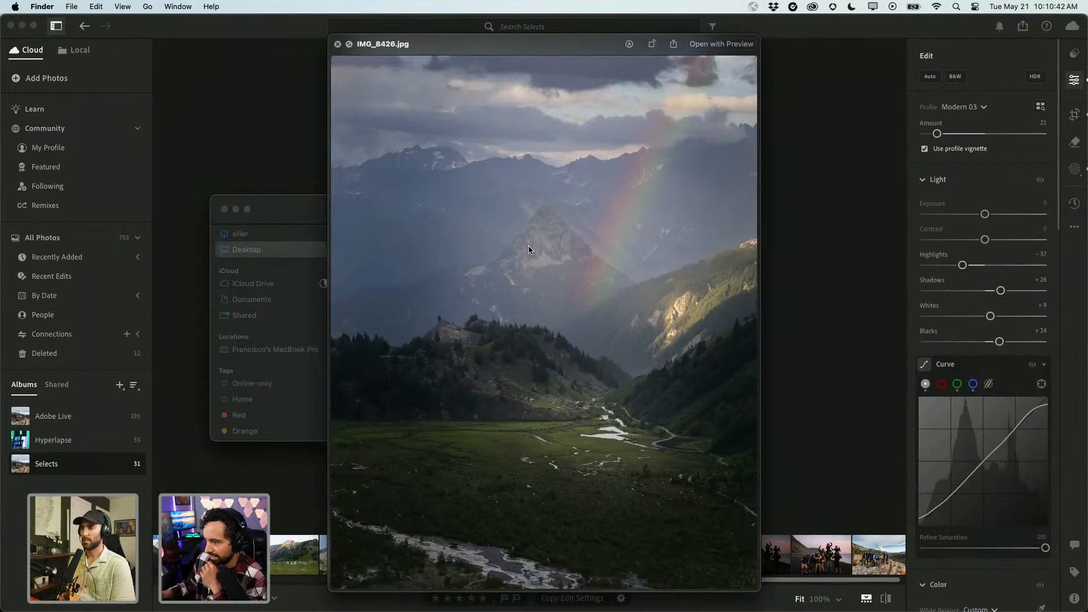
pyautogui.press('Down')
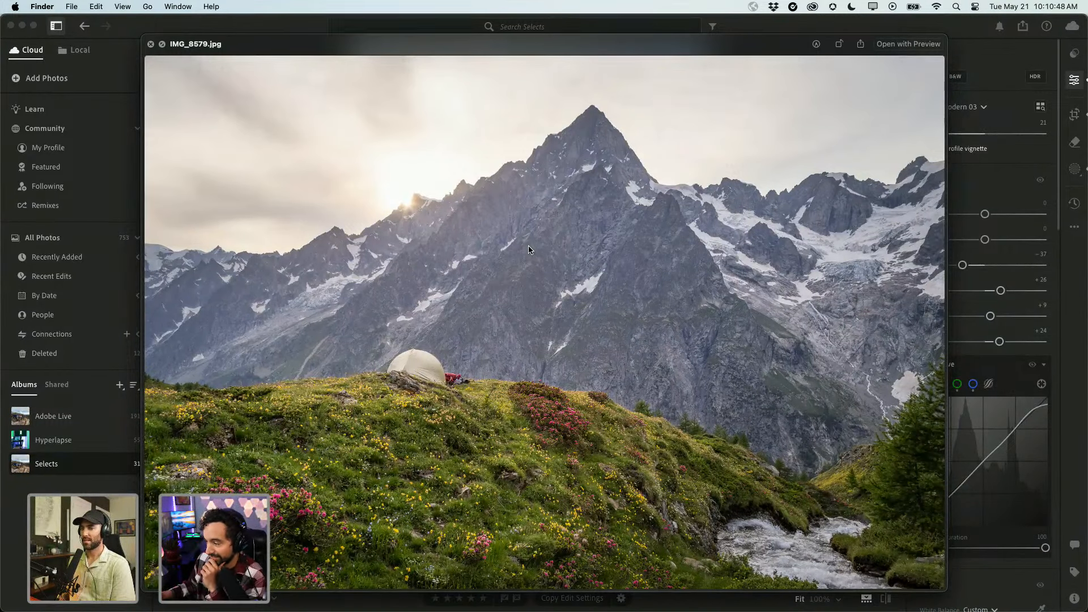
pyautogui.press('Down')
pyautogui.press('Up')
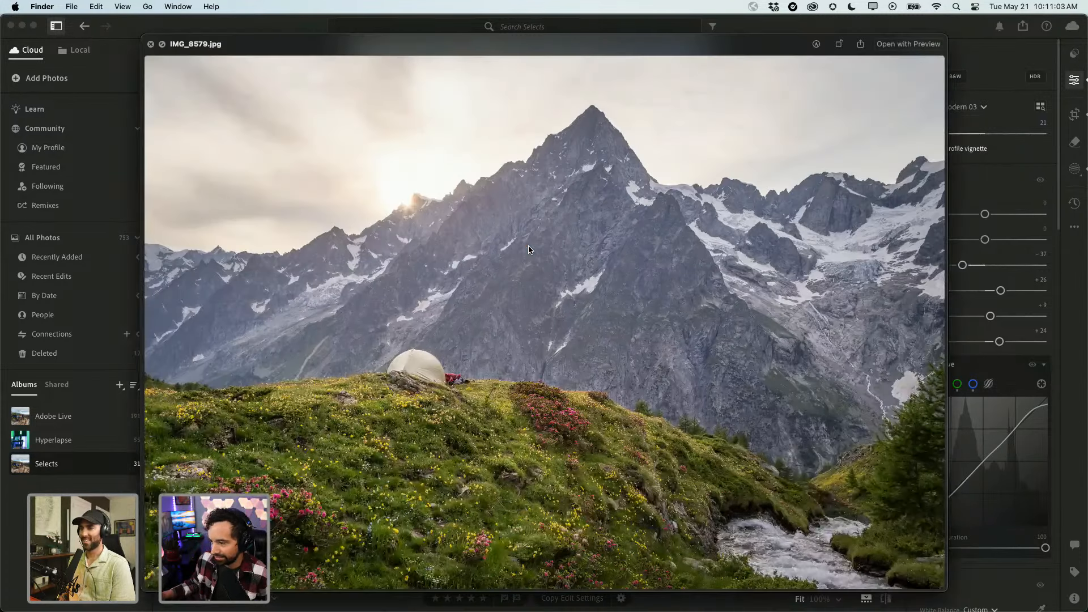
pyautogui.press('Down')
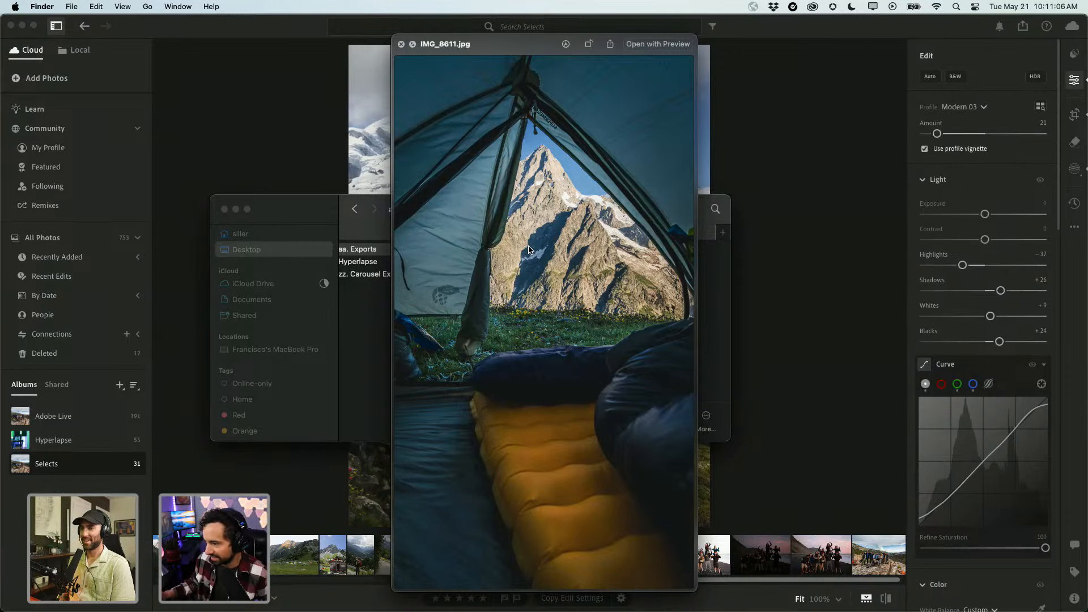
pyautogui.press('Down')
pyautogui.press('Up')
pyautogui.press('Up')
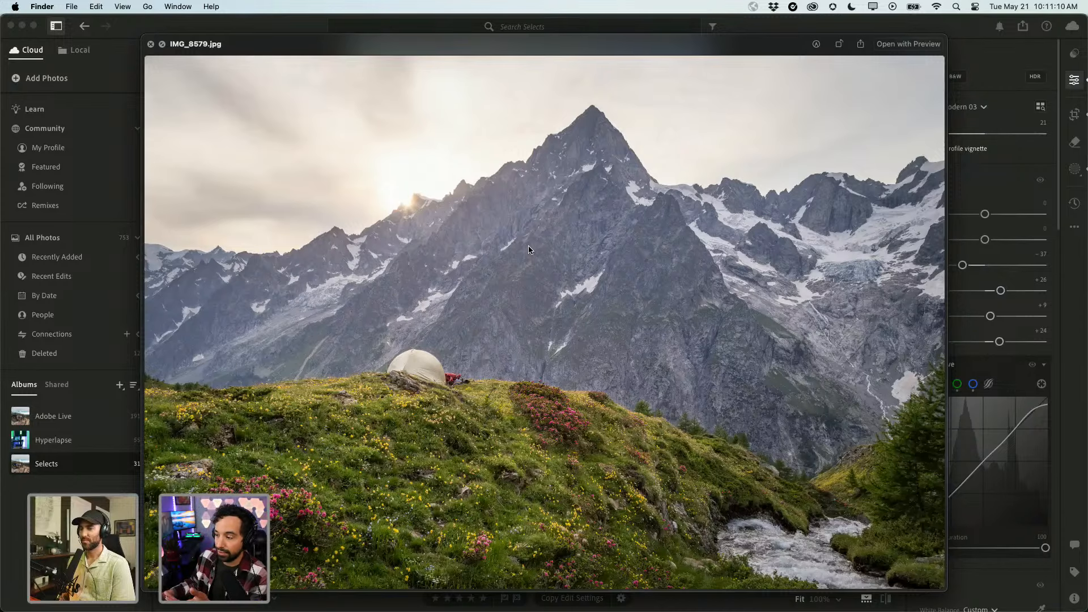
pyautogui.press('Up')
pyautogui.press('Up')
pyautogui.press('Up')
pyautogui.press('Up')
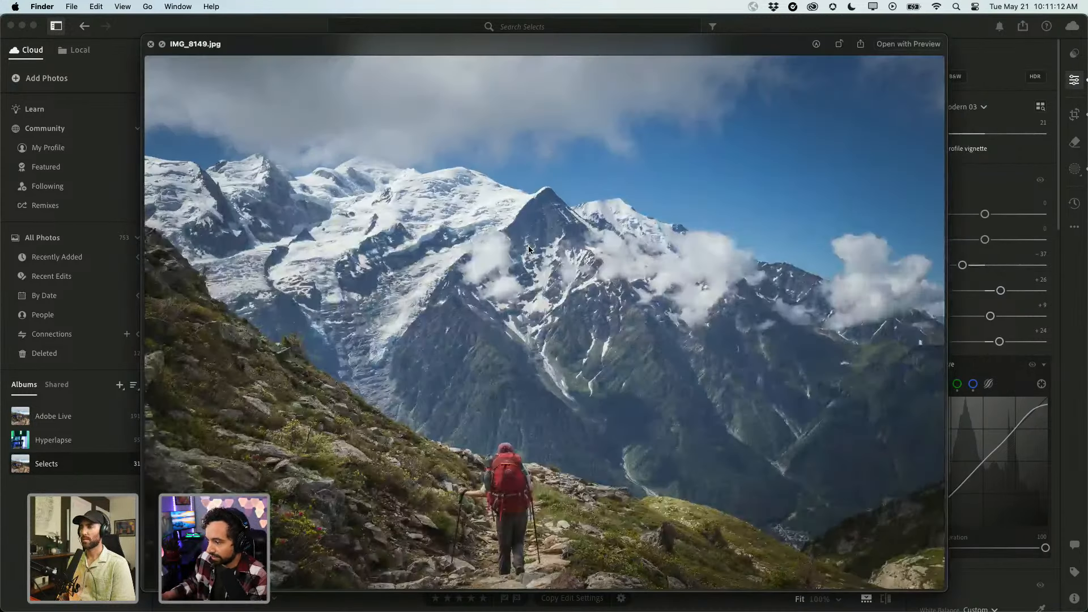
pyautogui.press('space')
pyautogui.hotkey('ctrl', 'Right')
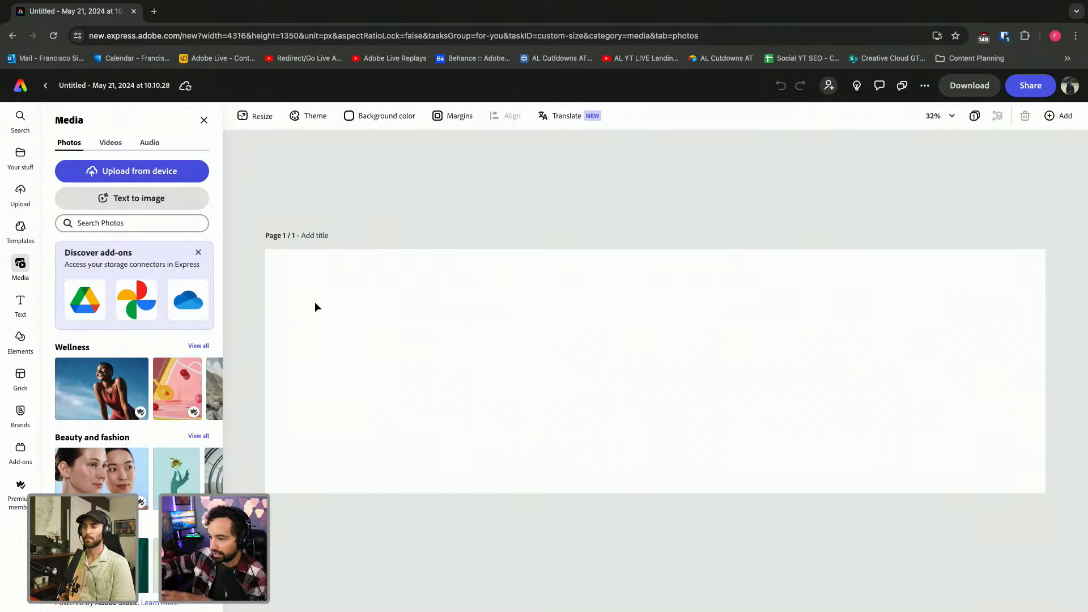
# Upload IMG_8579.jpg from the computer into the design.
pyautogui.click(140, 177)
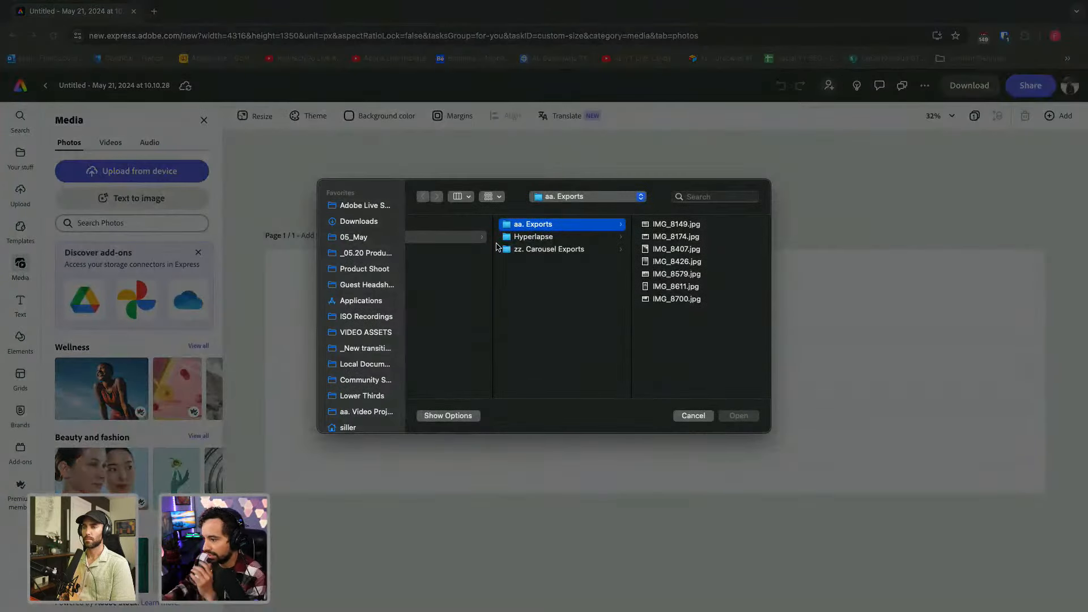
pyautogui.click(655, 226)
pyautogui.press('Down')
pyautogui.press('Down')
pyautogui.press('Down')
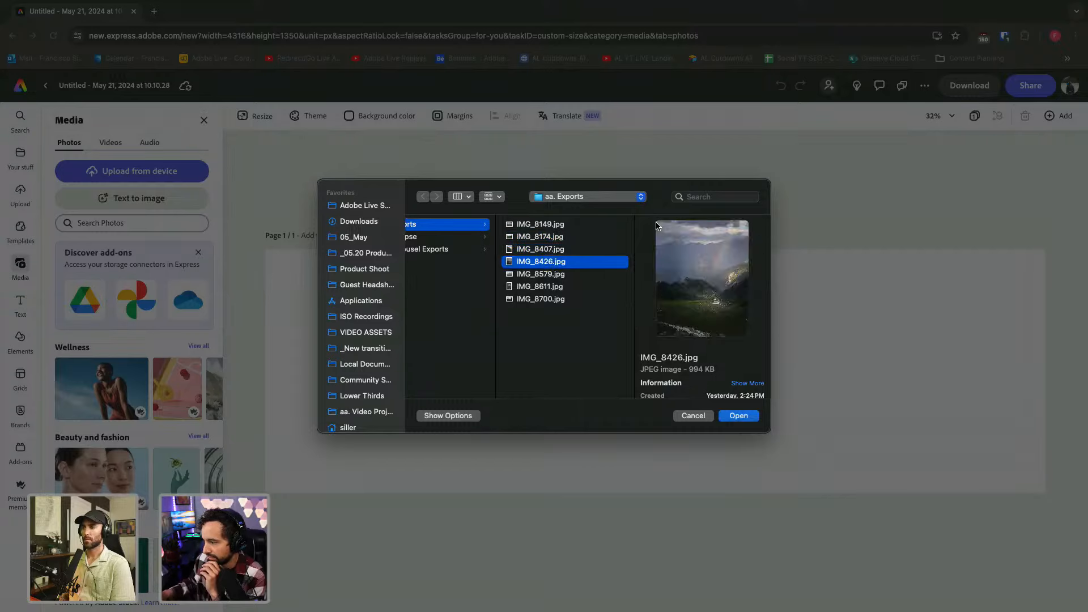
pyautogui.press('Down')
pyautogui.press('Down')
pyautogui.press('Down')
pyautogui.press('Up')
pyautogui.press('Up')
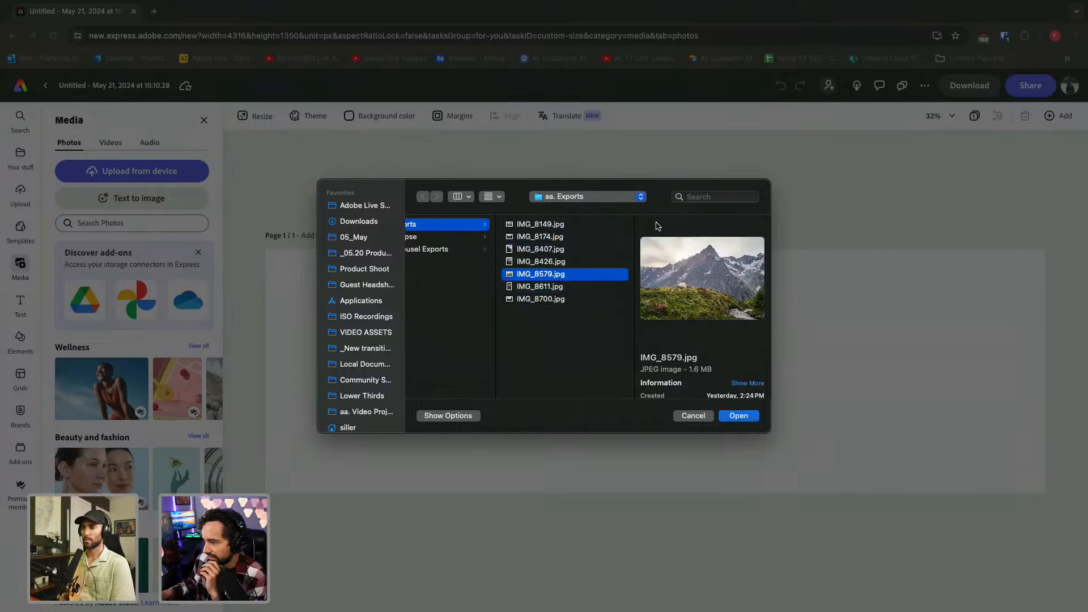
pyautogui.press('Up')
pyautogui.press('Up')
pyautogui.press('Up')
pyautogui.press('Up')
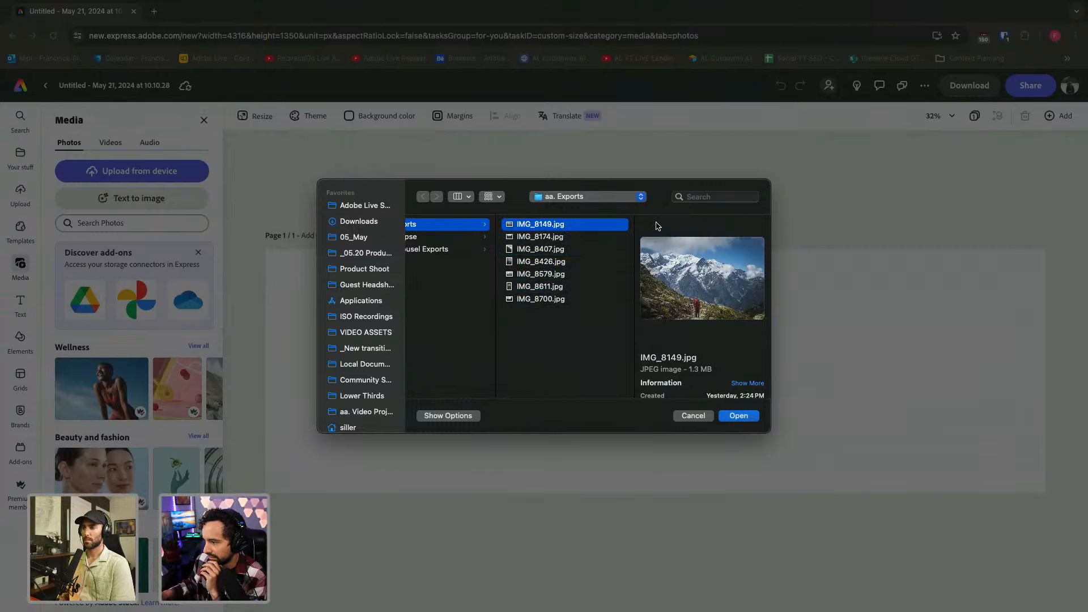
pyautogui.press('Down')
pyautogui.press('Down')
pyautogui.press('Down')
pyautogui.press('Down')
pyautogui.press('Down')
pyautogui.press('Down')
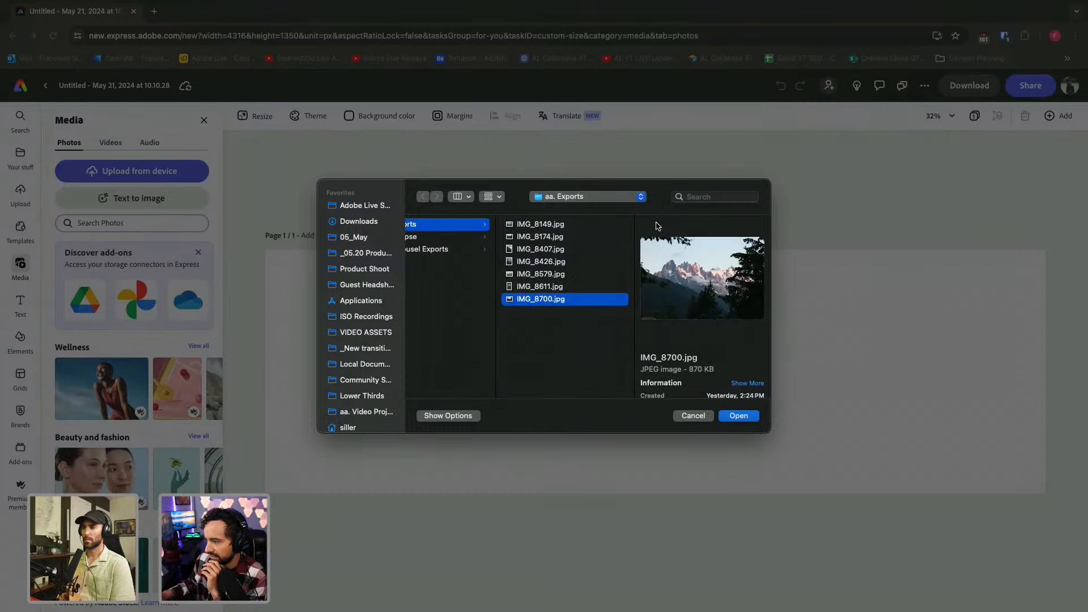
pyautogui.press('Up')
pyautogui.press('Up')
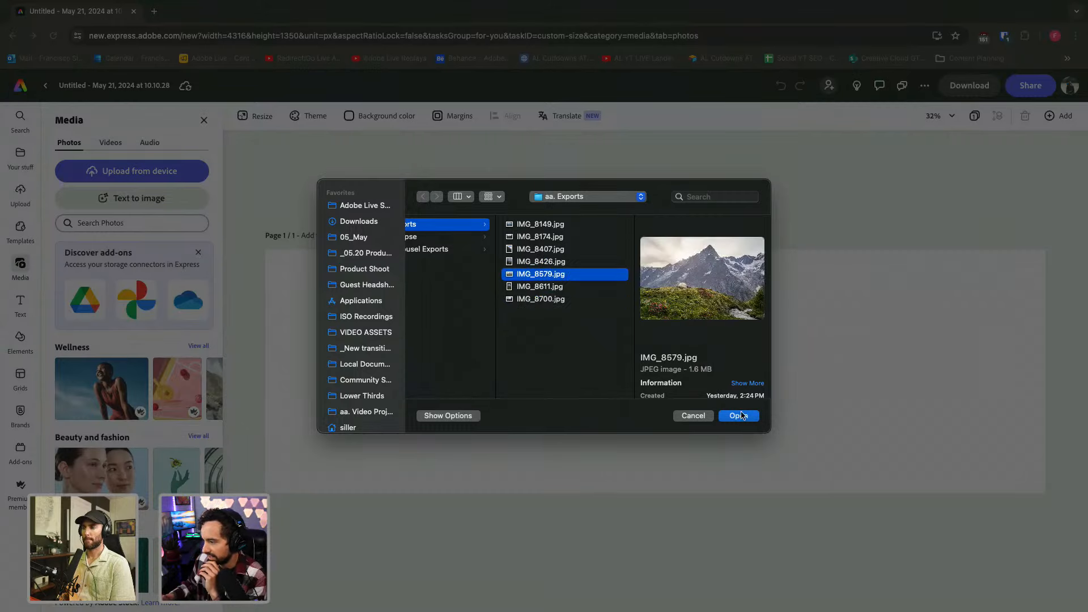
pyautogui.click(738, 416)
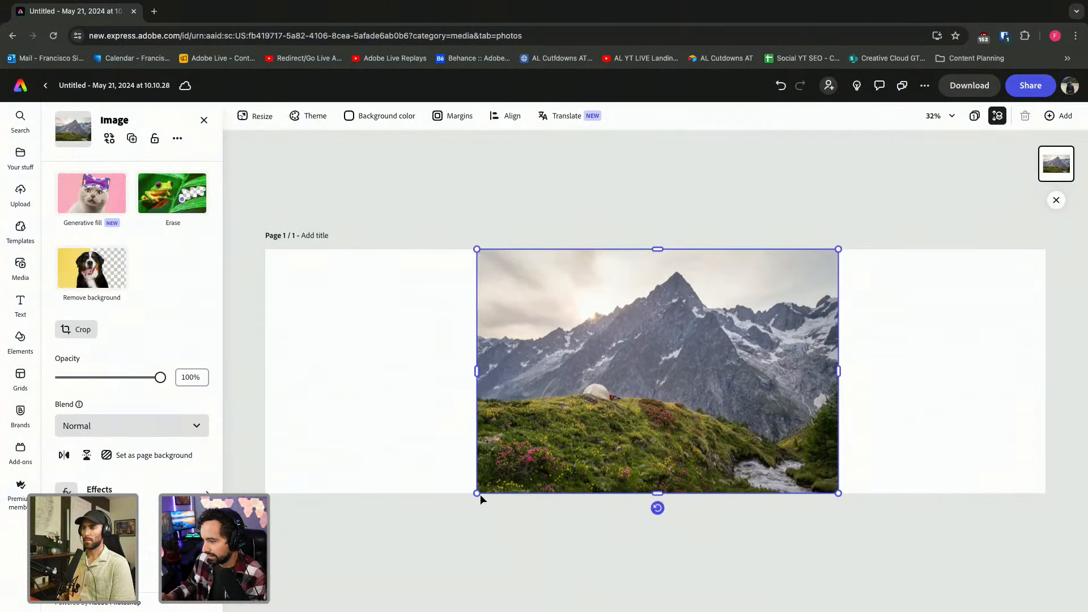
# Enlarge the mountain photo across the page width and shift it to show the sky and peak.
pyautogui.moveTo(480, 497); pyautogui.dragTo(265, 611)
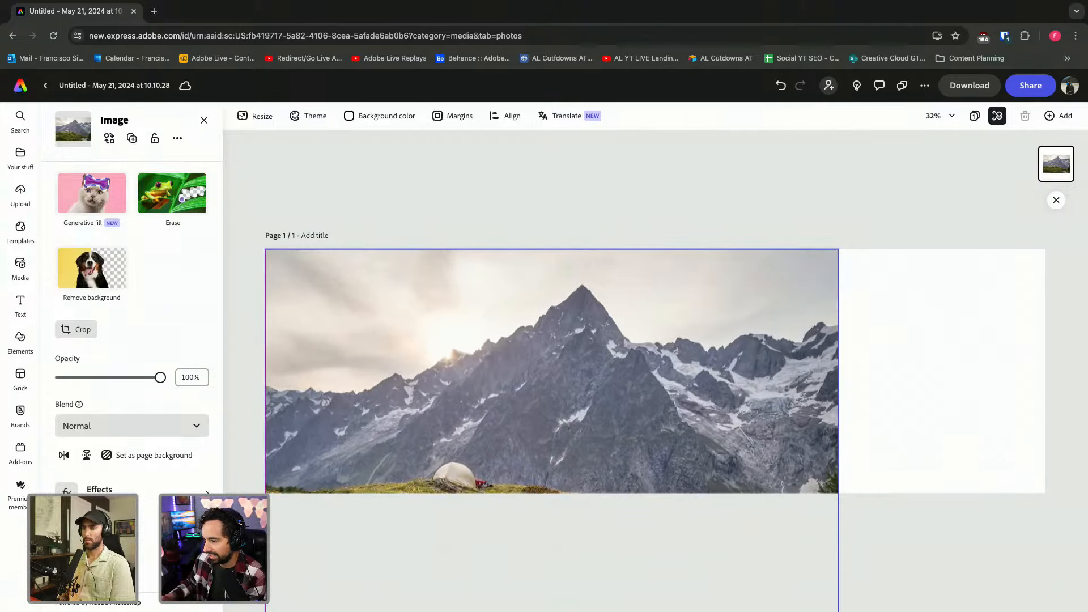
pyautogui.moveTo(838, 248); pyautogui.dragTo(1084, 170)
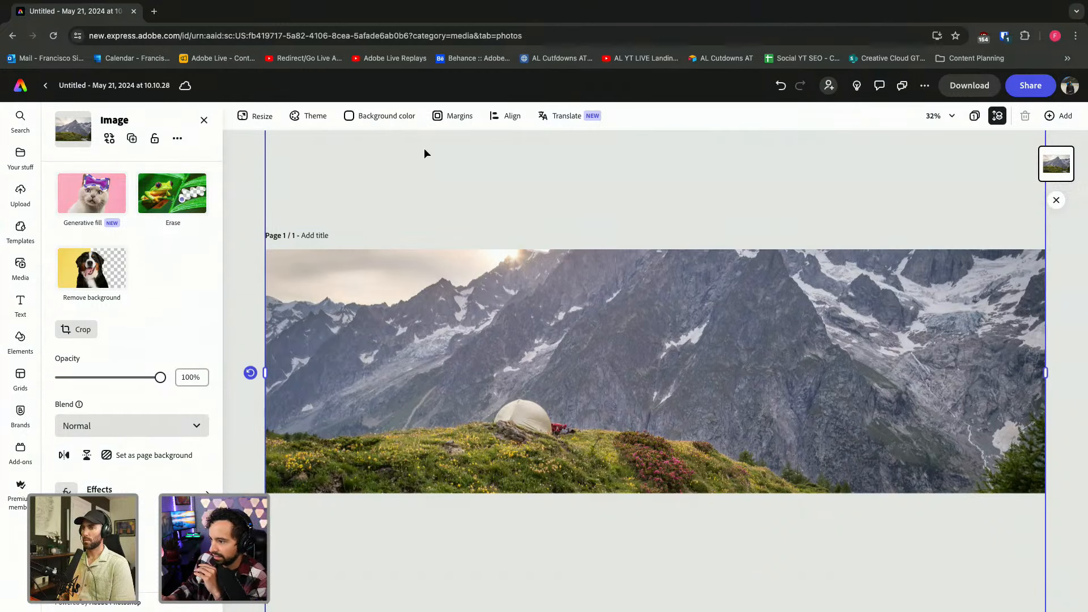
pyautogui.doubleClick(498, 147)
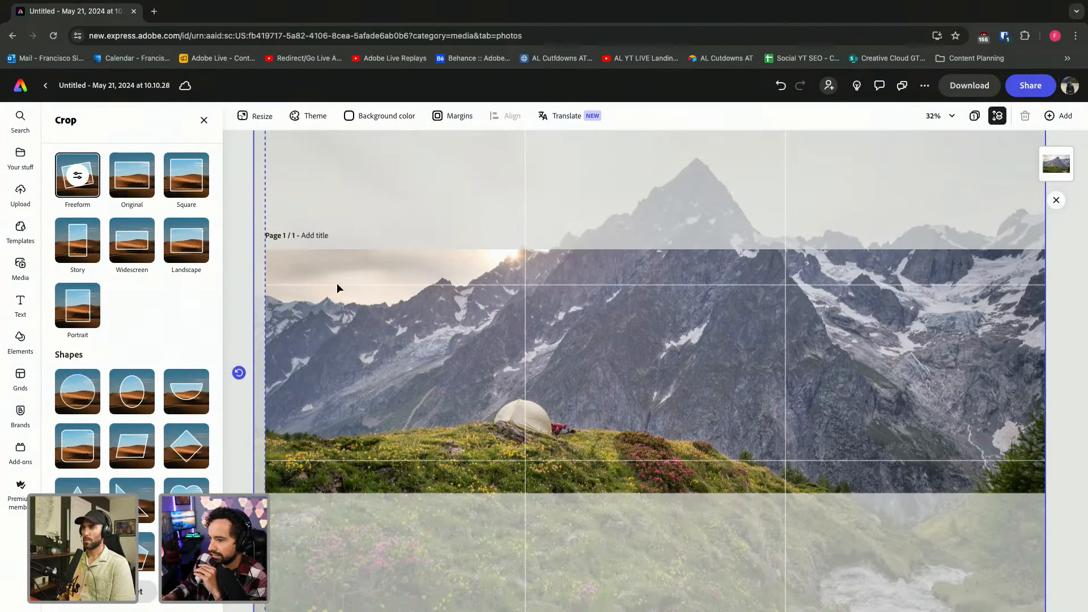
pyautogui.click(205, 121)
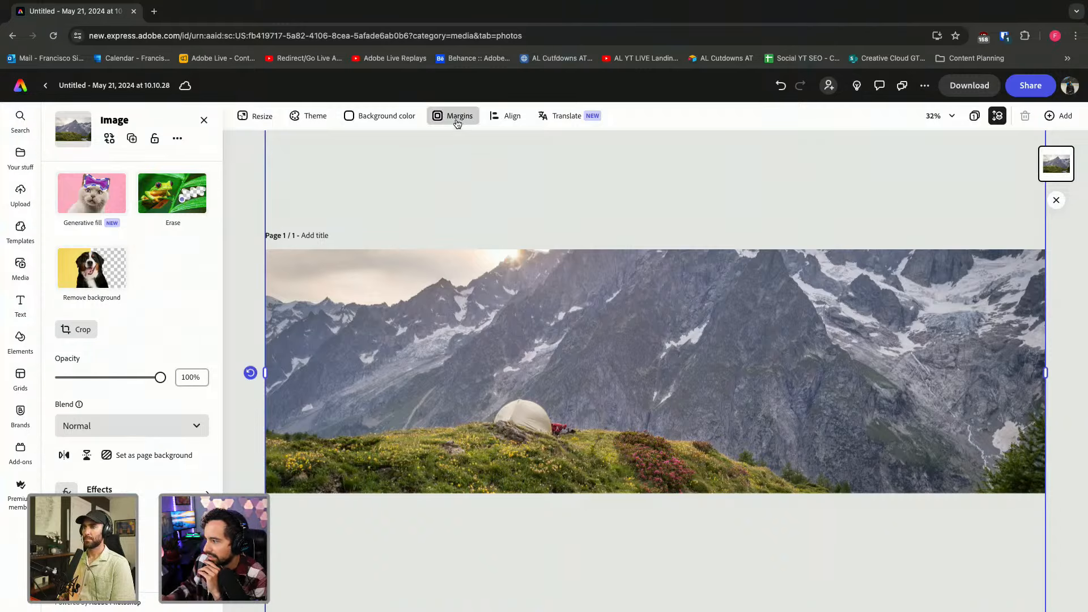
pyautogui.moveTo(376, 344); pyautogui.dragTo(380, 437)
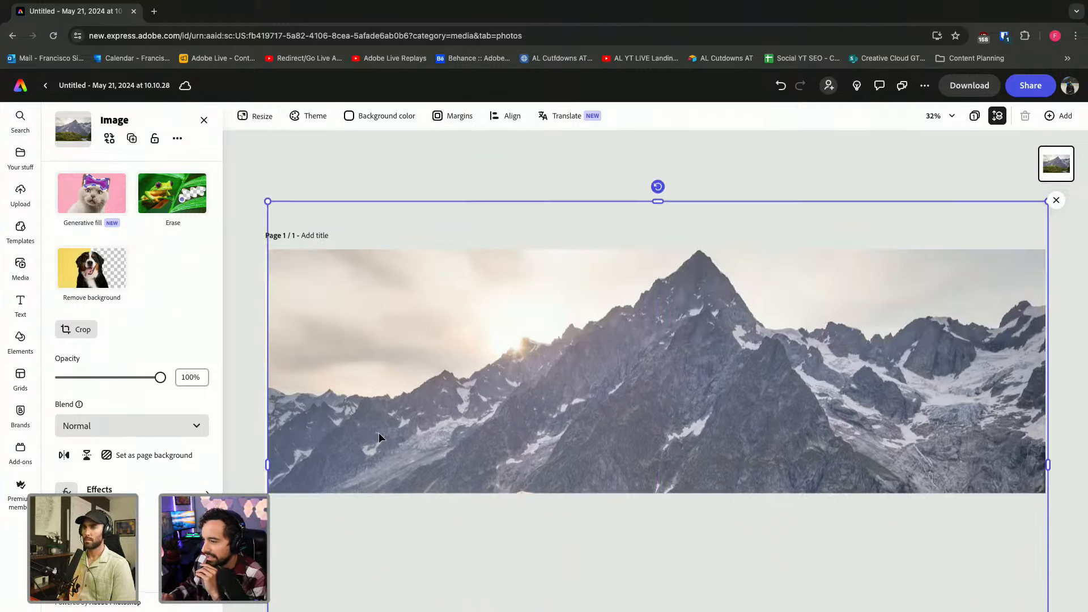
pyautogui.doubleClick(362, 407)
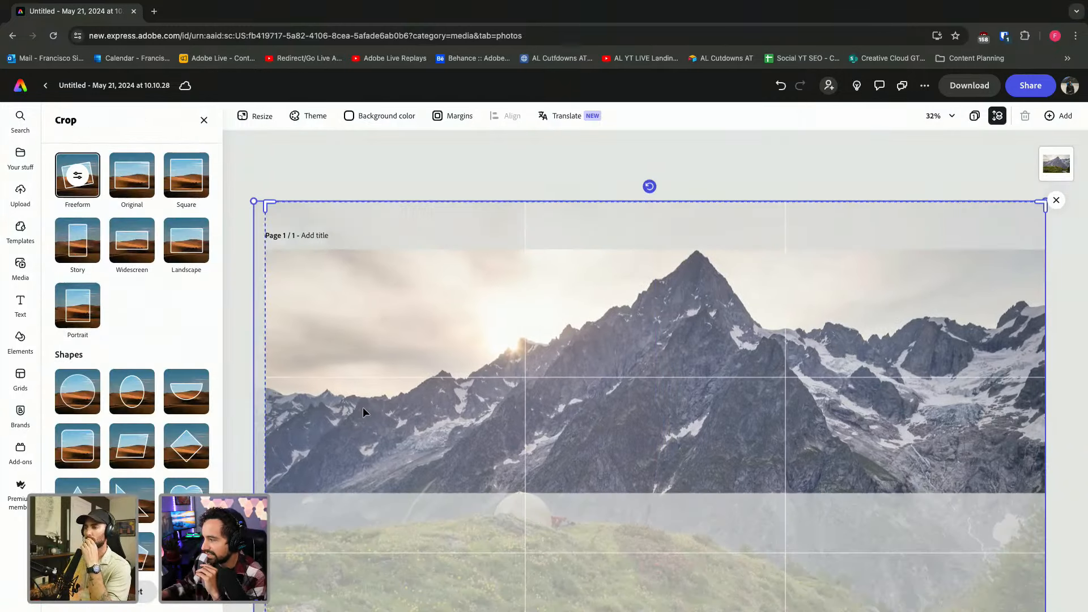
pyautogui.click(376, 136)
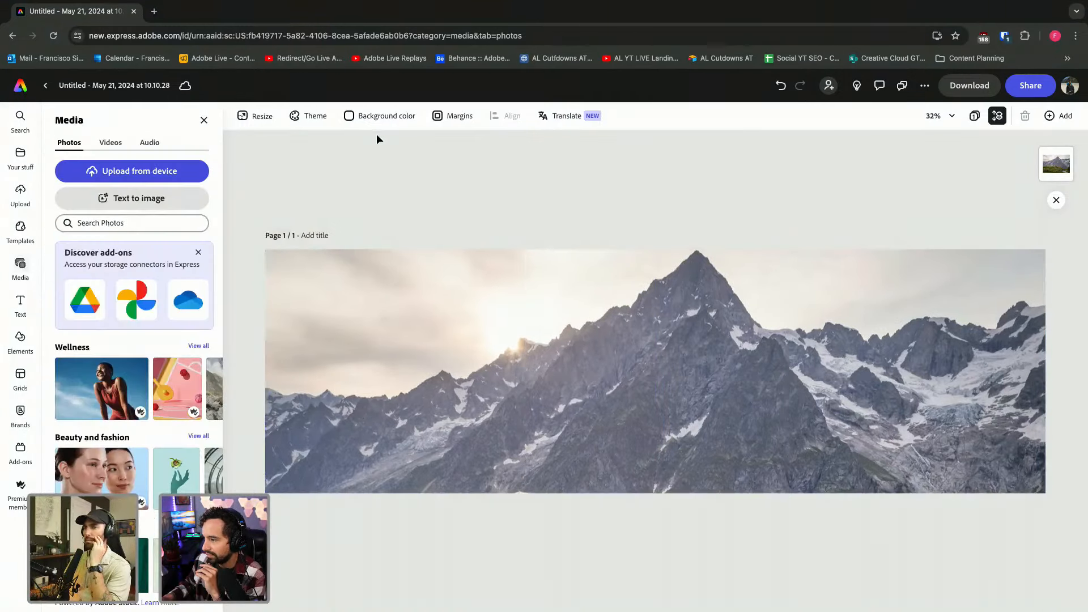
pyautogui.click(391, 302)
# Lock and then unlock the mountain photo, glancing at the page background colours, and reselect it.
pyautogui.rightClick(470, 286)
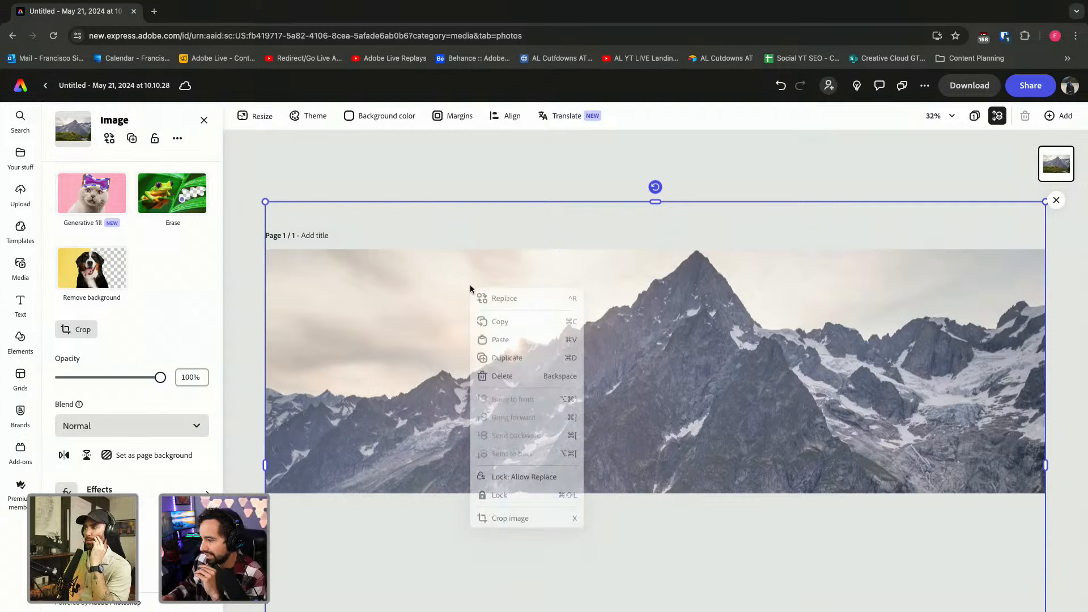
pyautogui.click(499, 498)
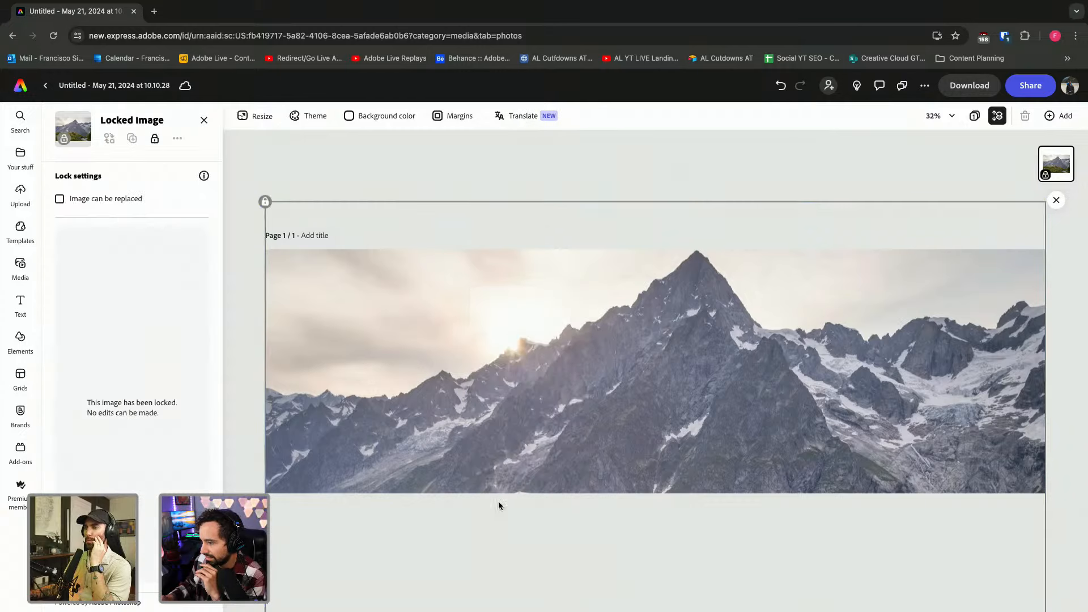
pyautogui.rightClick(393, 356)
pyautogui.click(428, 372)
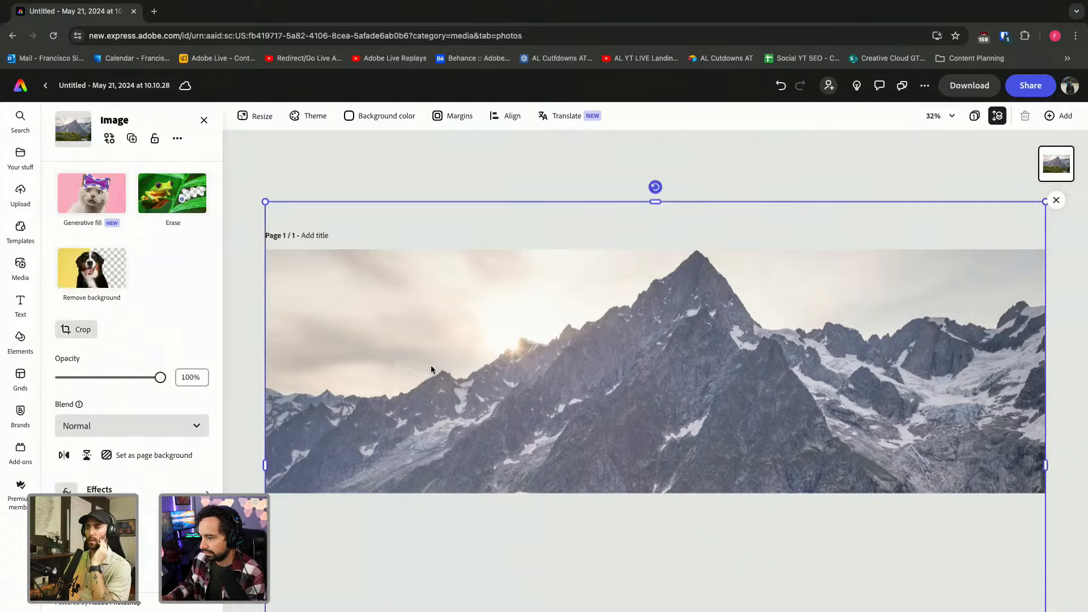
pyautogui.click(366, 120)
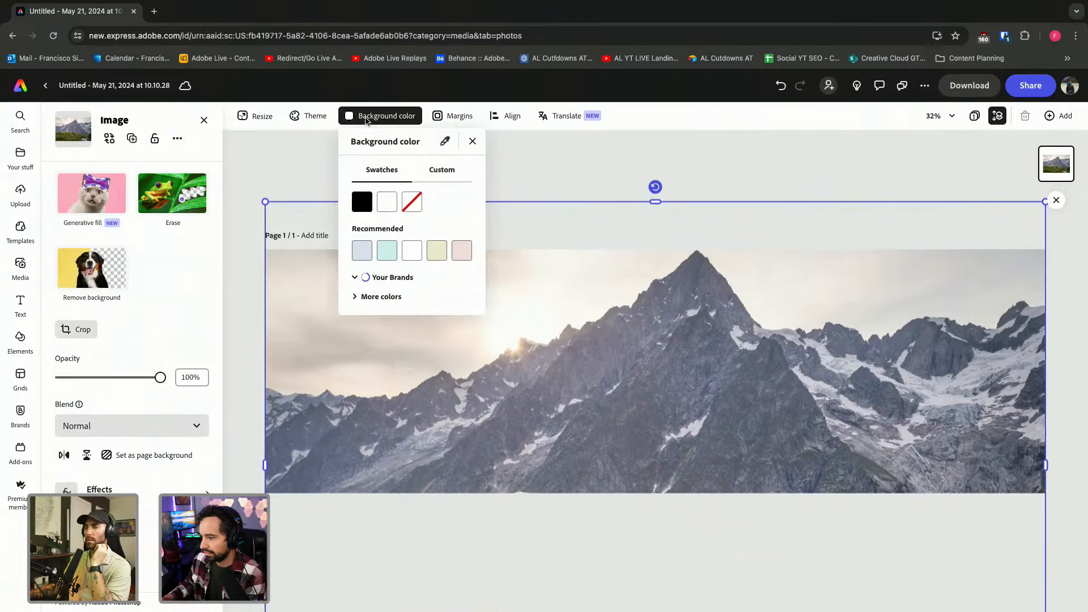
pyautogui.click(365, 121)
pyautogui.click(325, 162)
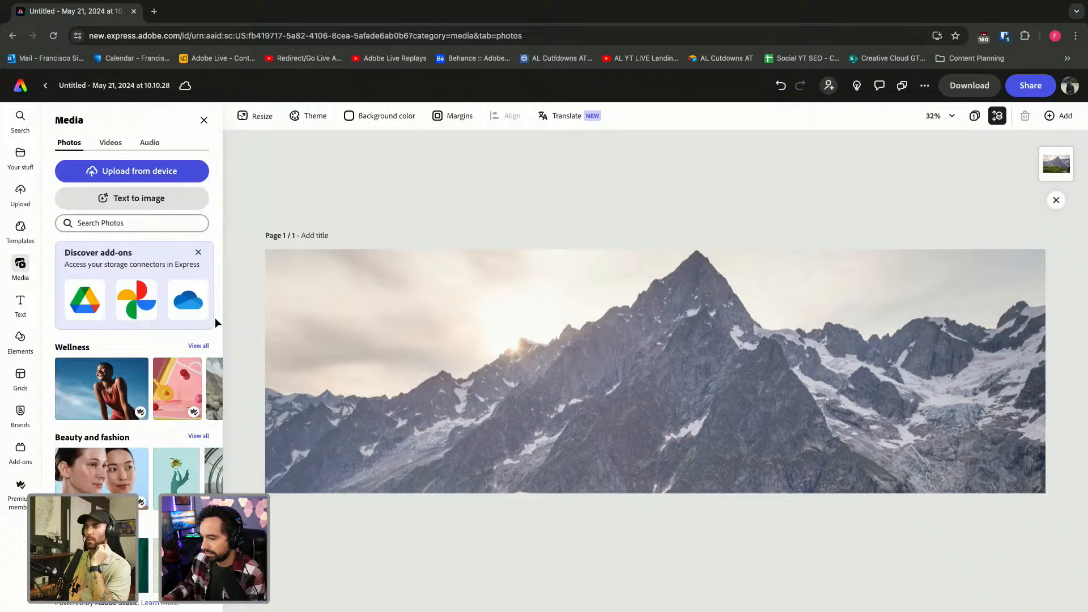
pyautogui.click(403, 310)
# Lower the photo's Brightness to −61 and reframe it to show the tent and hillside.
pyautogui.click(157, 515)
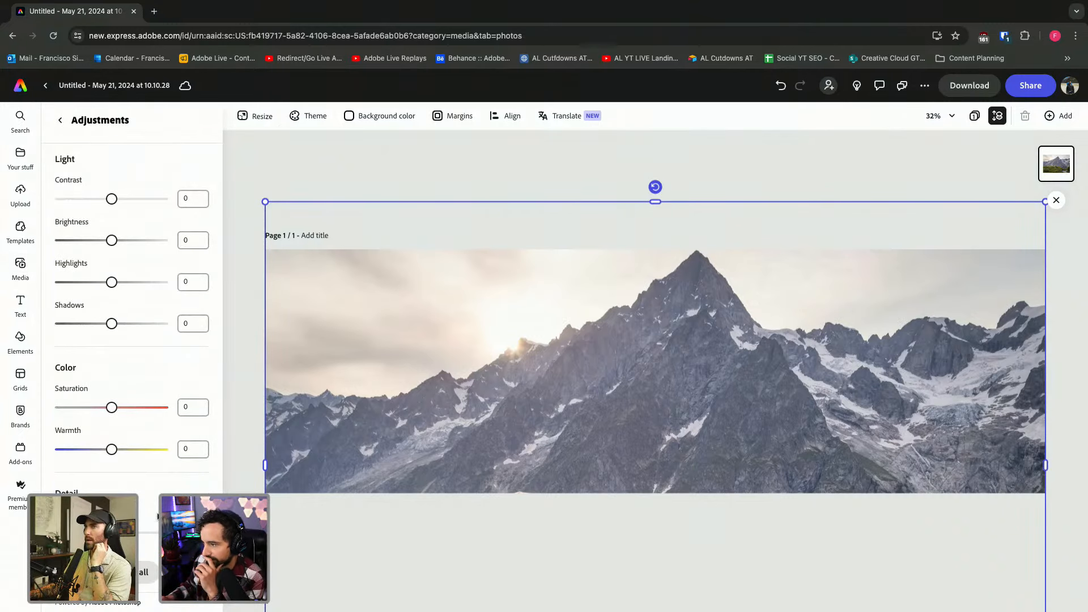
pyautogui.scroll(-1, 156, 500)
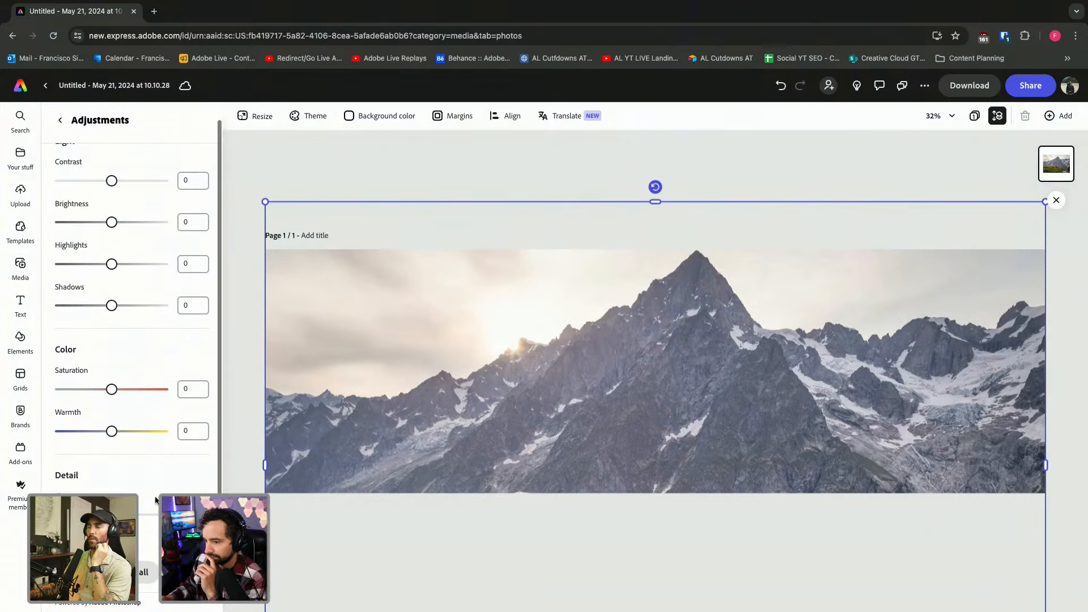
pyautogui.scroll(1, 155, 500)
pyautogui.scroll(-2, 155, 500)
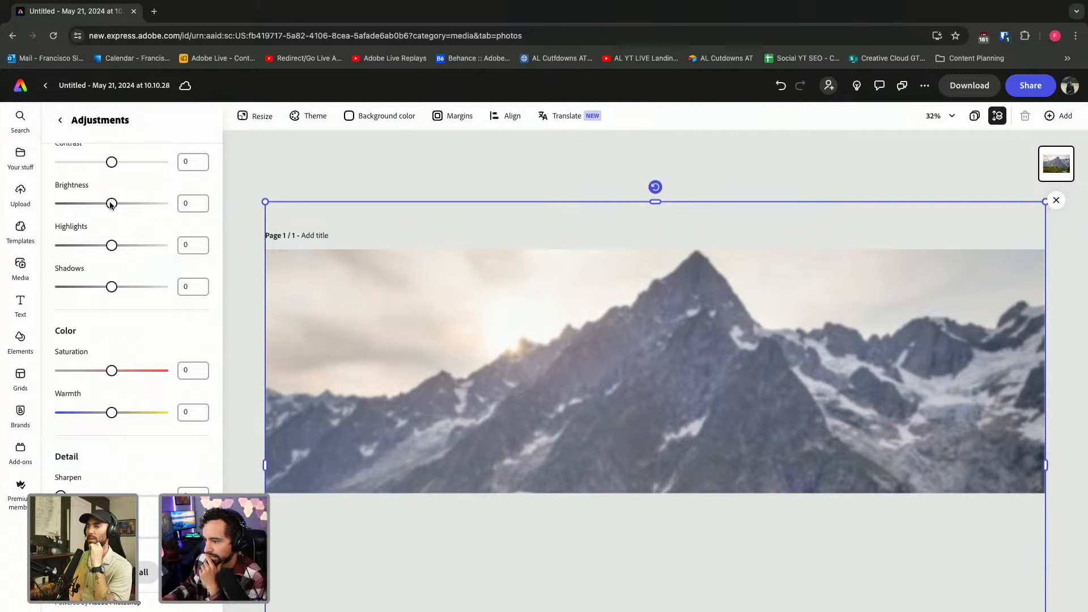
pyautogui.moveTo(112, 204); pyautogui.dragTo(78, 207)
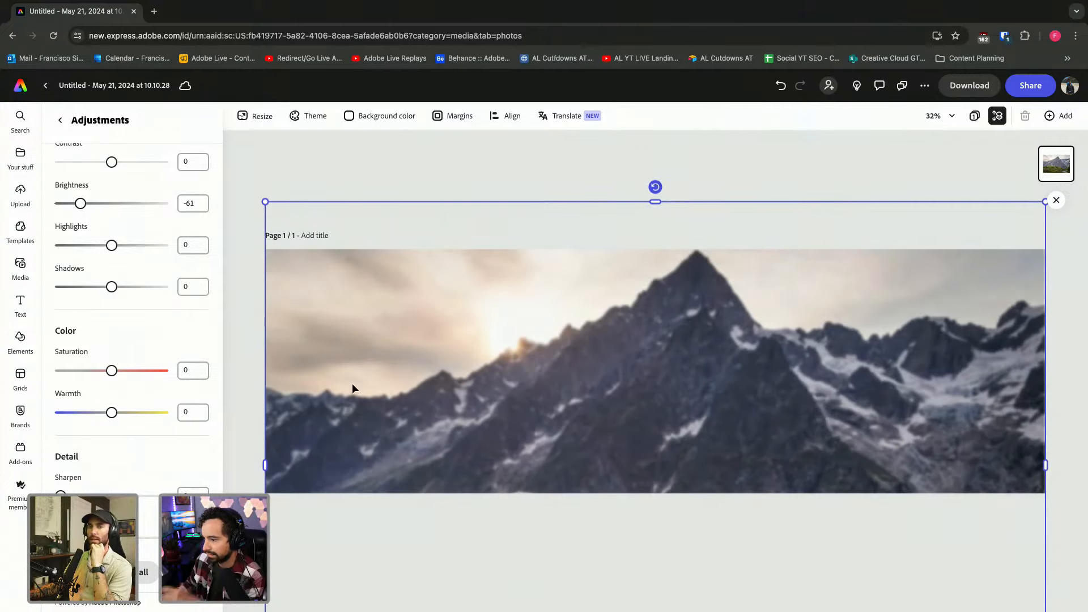
pyautogui.moveTo(351, 389); pyautogui.dragTo(354, 244)
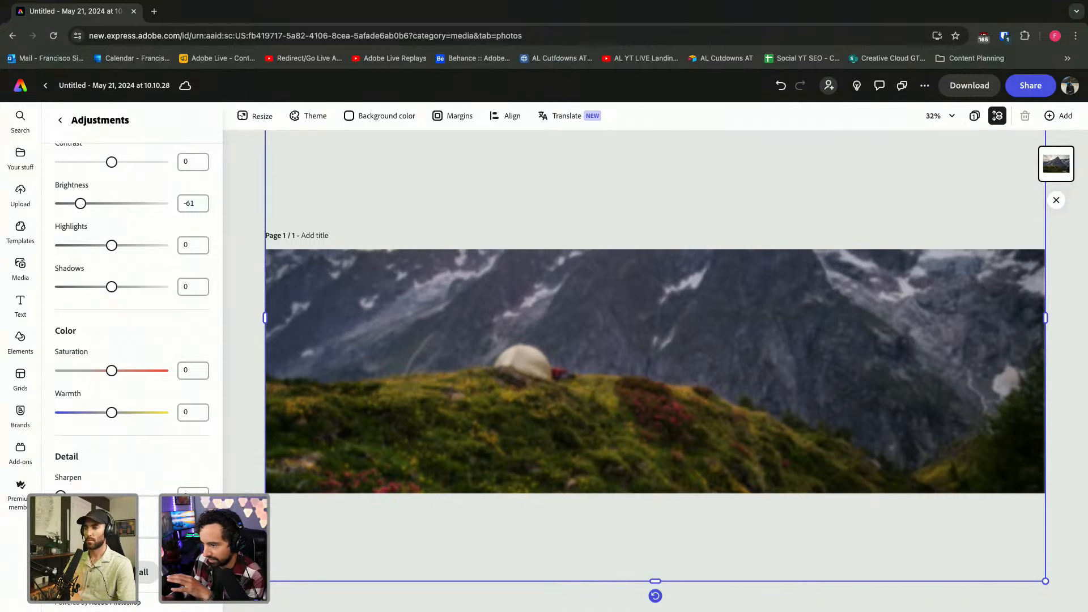
pyautogui.moveTo(307, 396)
pyautogui.mouseDown()
pyautogui.moveTo(318, 417)
pyautogui.moveTo(317, 408)
pyautogui.mouseUp()
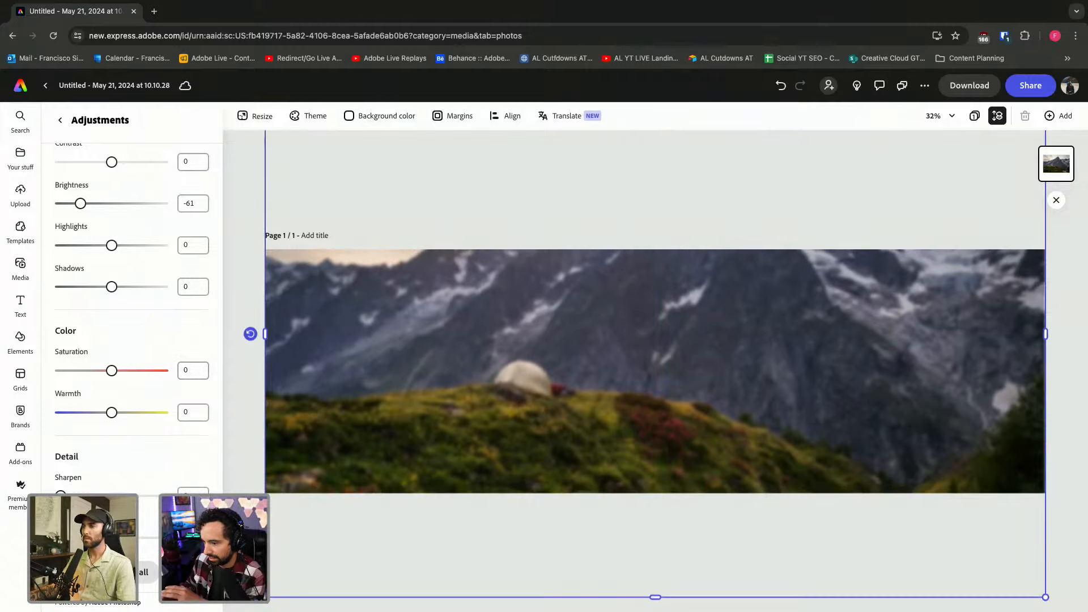
# Lock the darkened background photo and upload IMG_8407.jpg onto the page.
pyautogui.rightClick(384, 329)
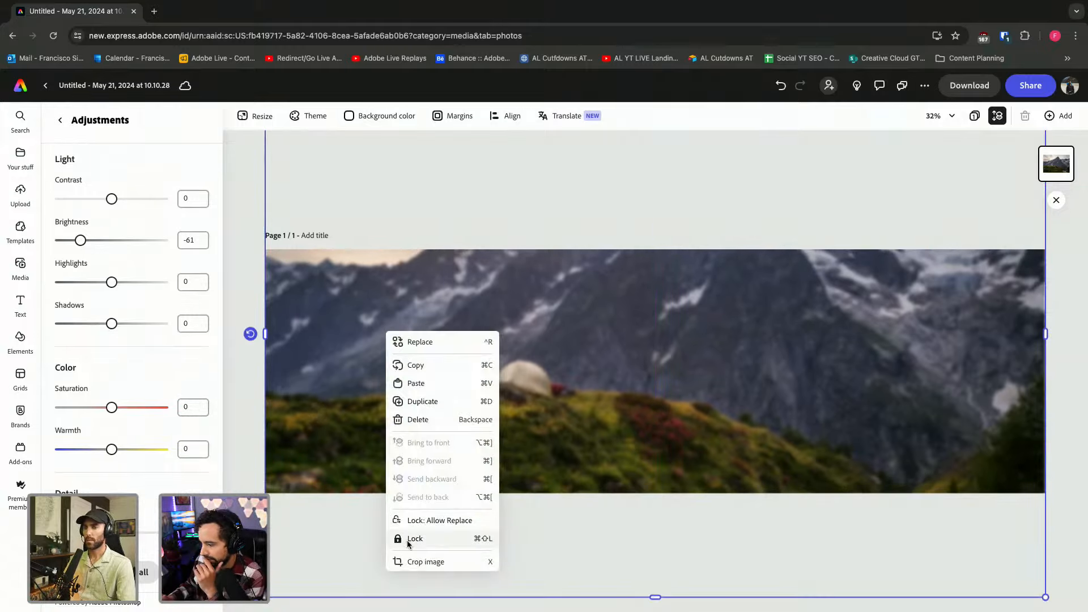
pyautogui.click(408, 537)
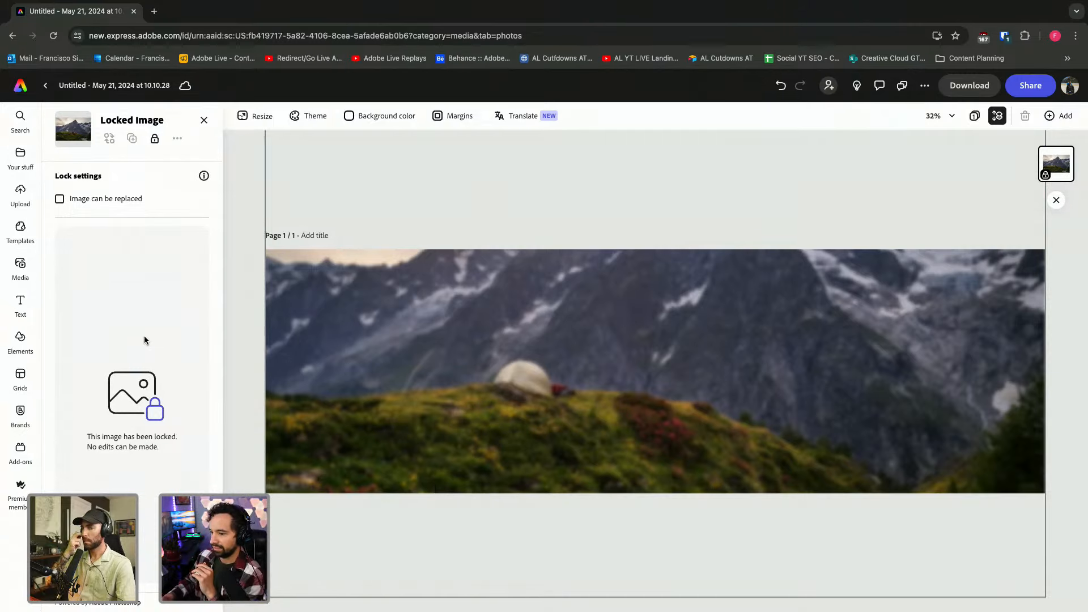
pyautogui.click(21, 264)
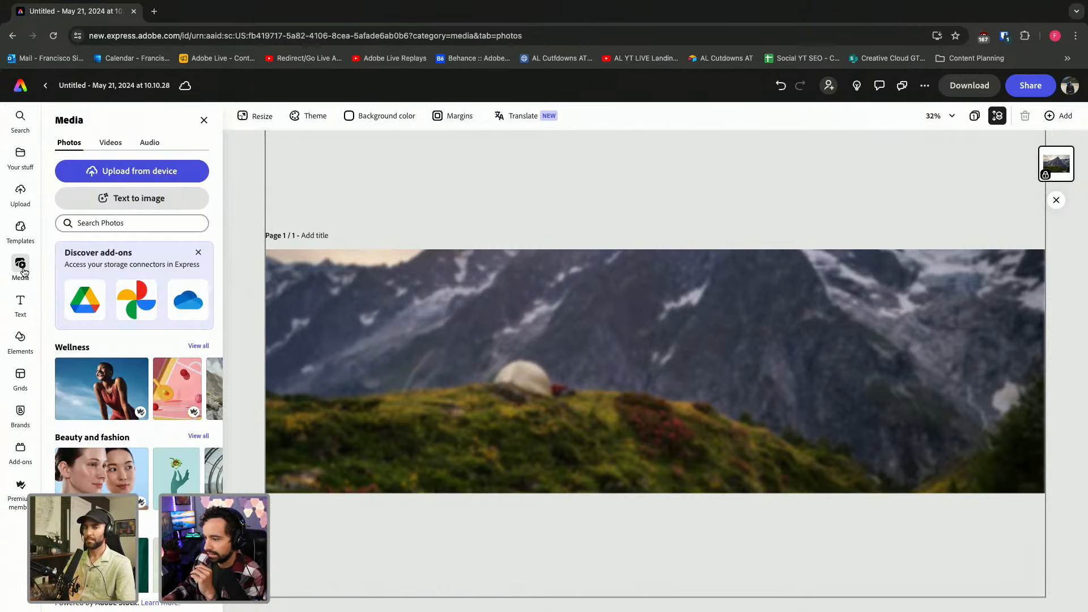
pyautogui.click(160, 172)
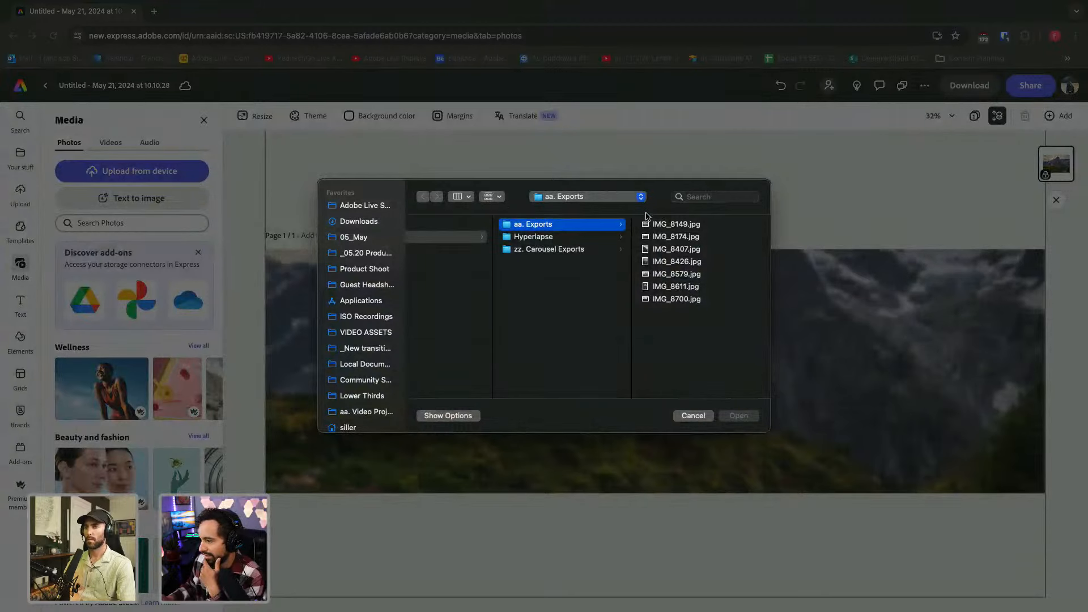
pyautogui.press('Down')
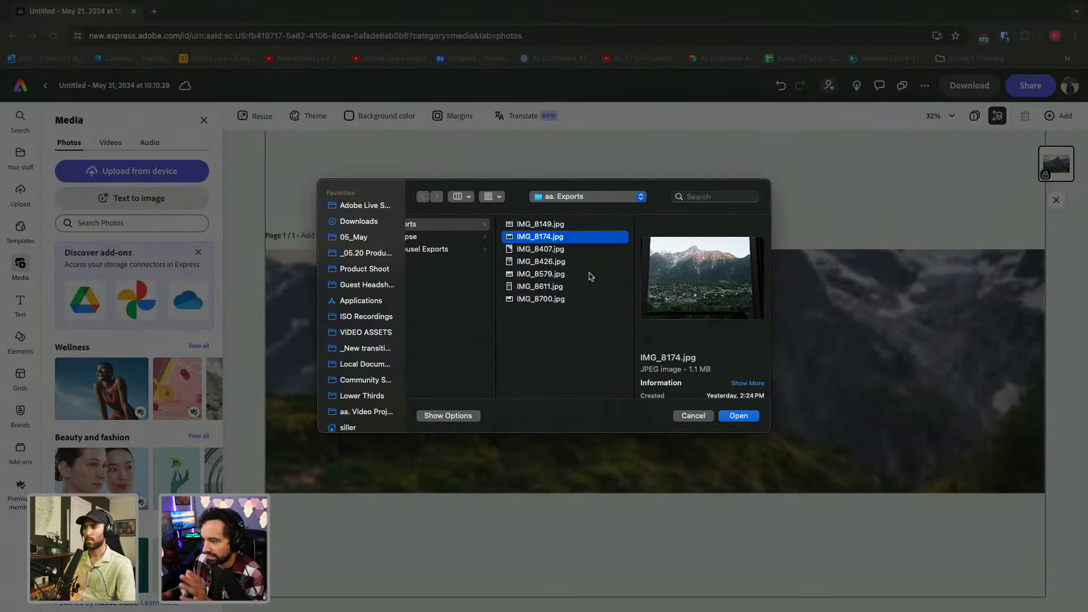
pyautogui.press('Down')
pyautogui.press('Down')
pyautogui.press('Down')
pyautogui.press('Down')
pyautogui.press('Down')
pyautogui.press('Up')
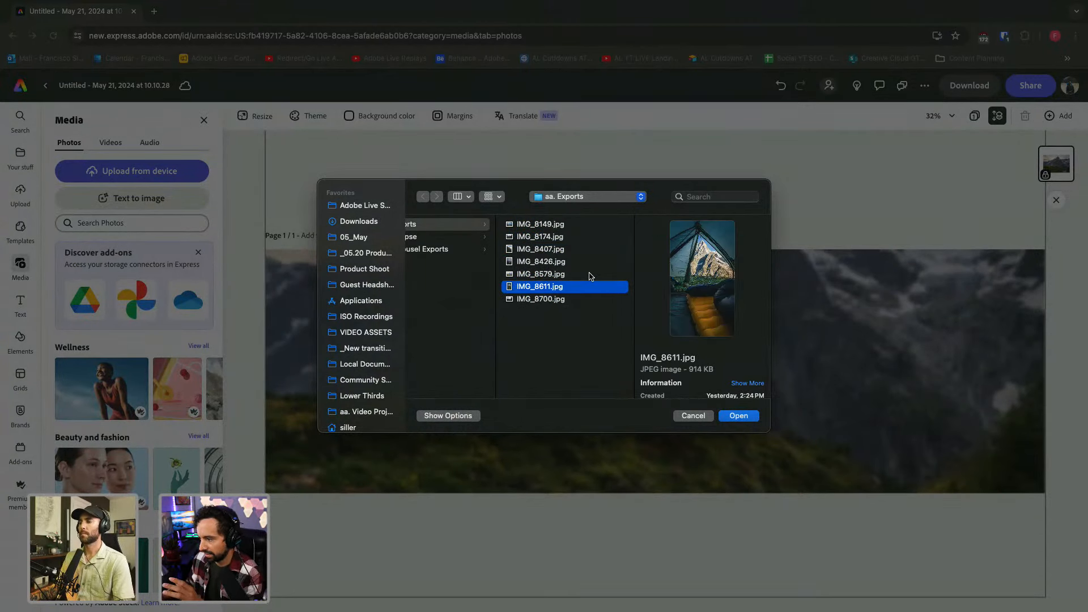
pyautogui.press('Up')
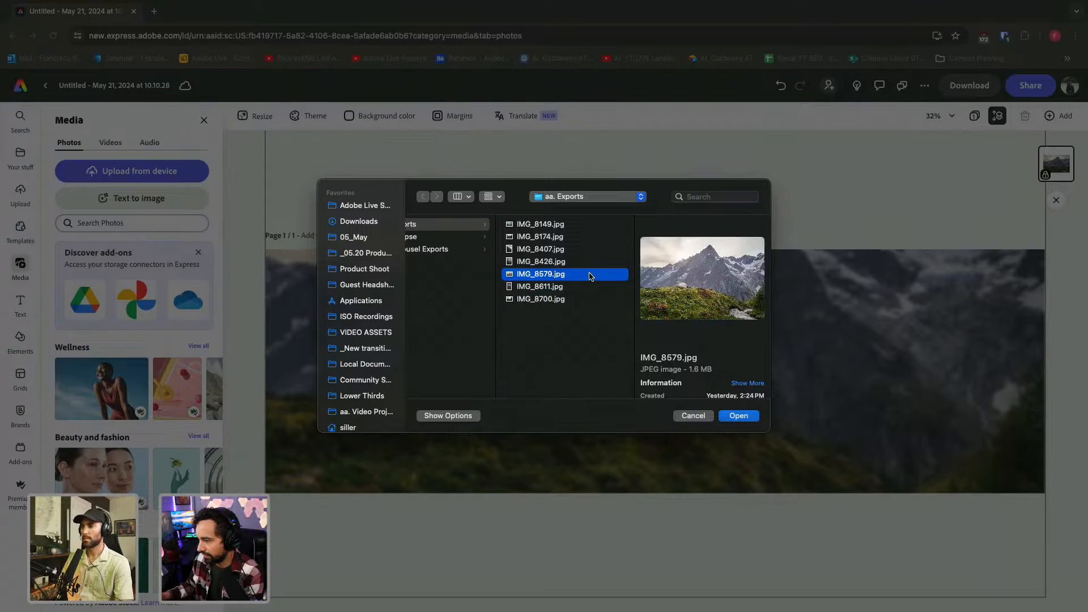
pyautogui.press('Up')
pyautogui.press('Up')
pyautogui.press('Up')
pyautogui.press('Down')
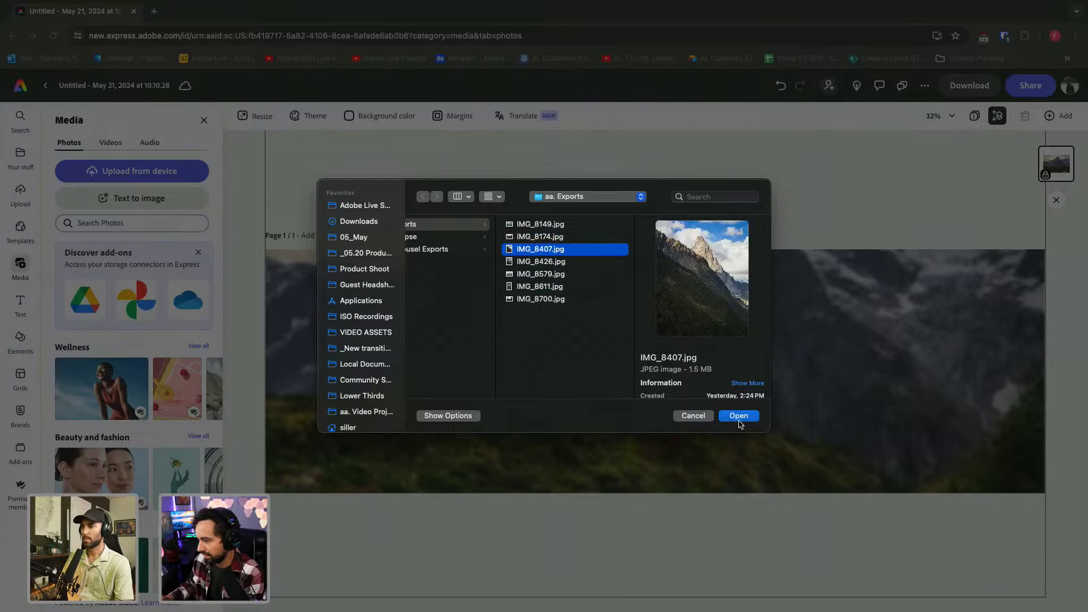
pyautogui.click(738, 415)
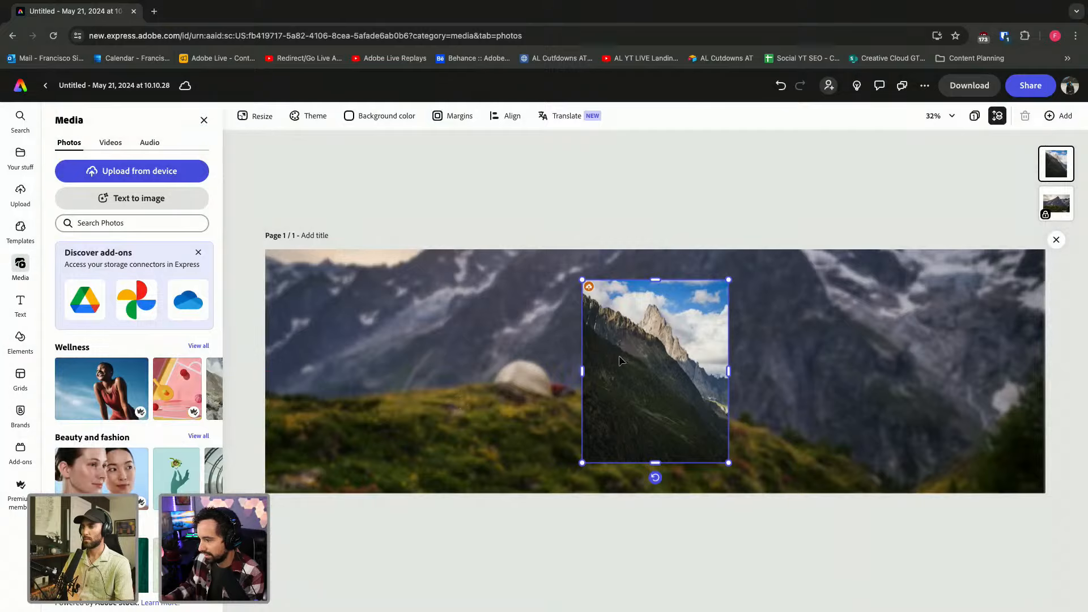
# Move the IMG_8407.jpg peak photo to the page's left side and enlarge it.
pyautogui.moveTo(616, 354); pyautogui.dragTo(345, 337)
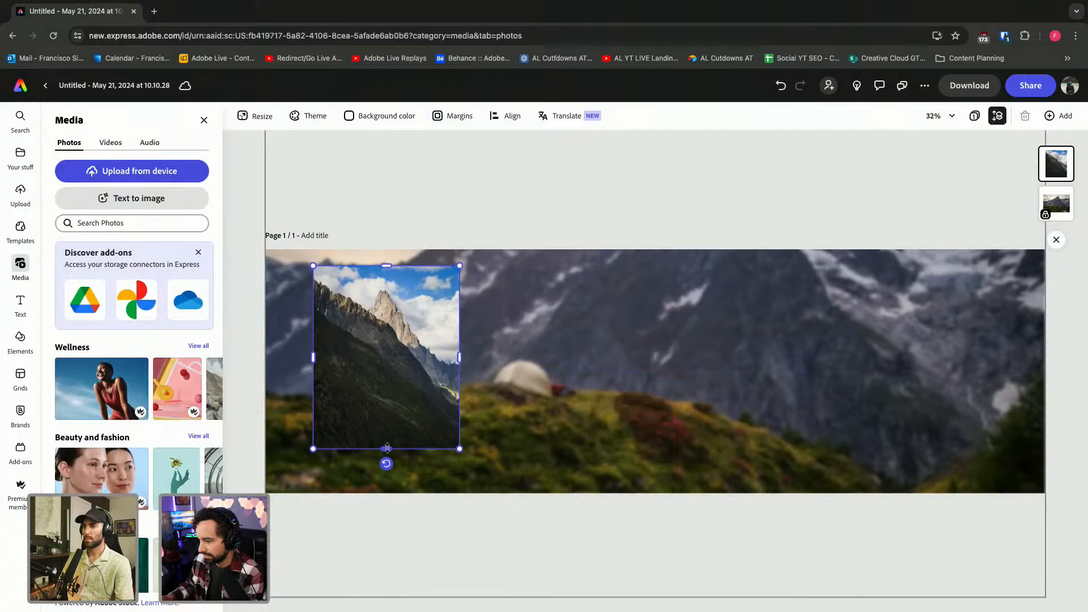
pyautogui.moveTo(321, 449); pyautogui.dragTo(299, 476)
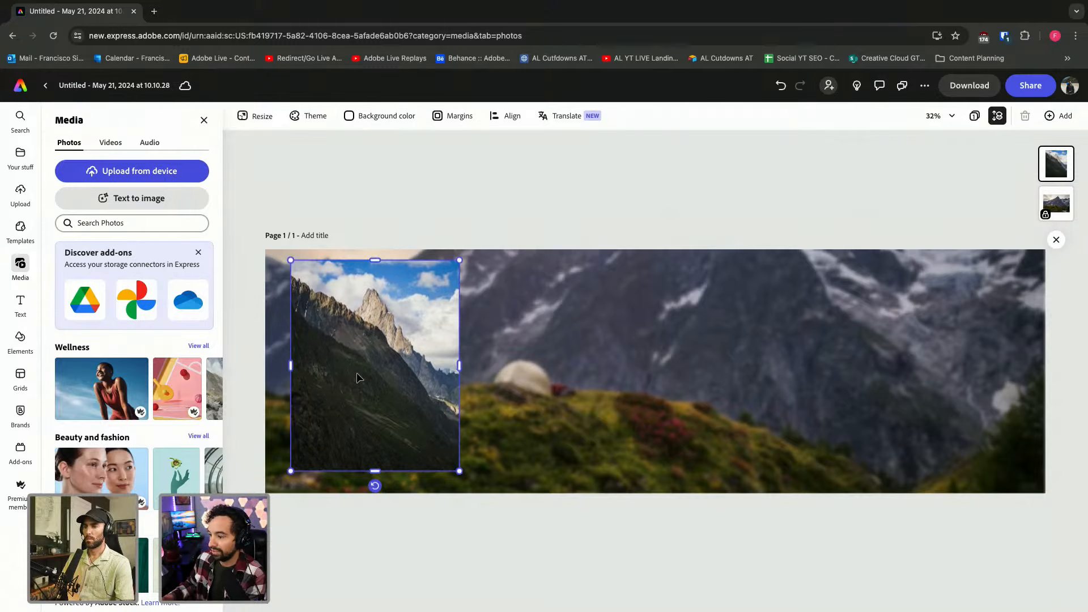
pyautogui.scroll(5, 357, 377)
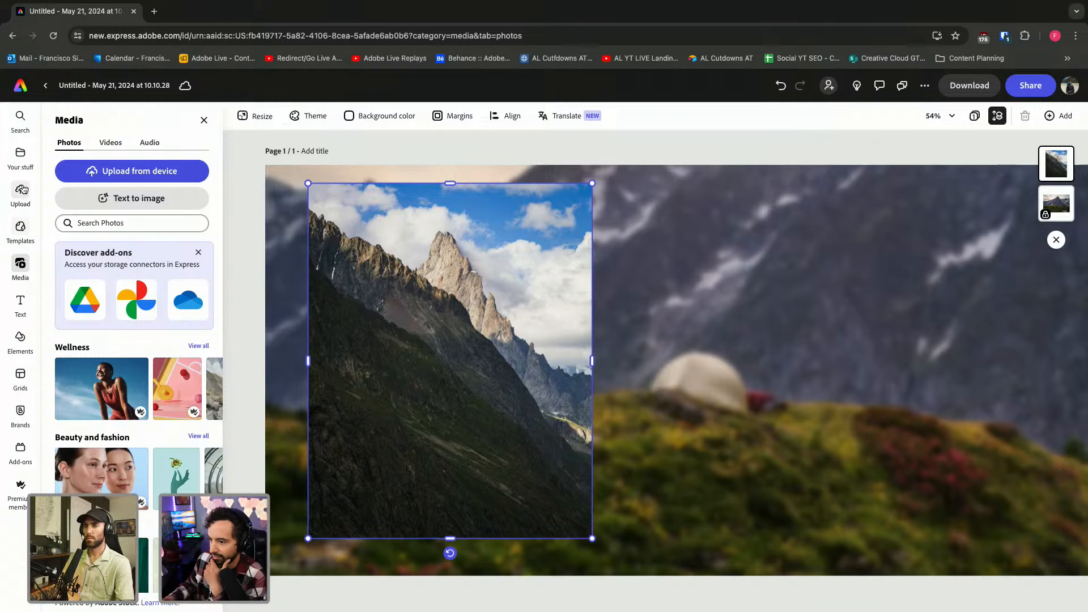
# Browse the Elements library's Backgrounds and add a plain black rectangle.
pyautogui.click(21, 339)
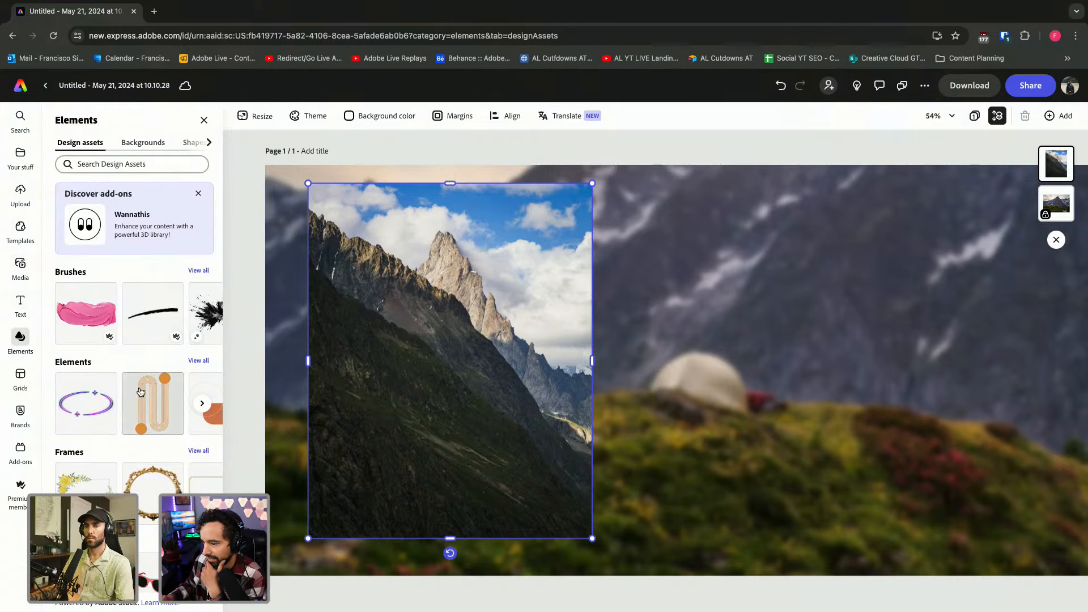
pyautogui.scroll(-4, 127, 481)
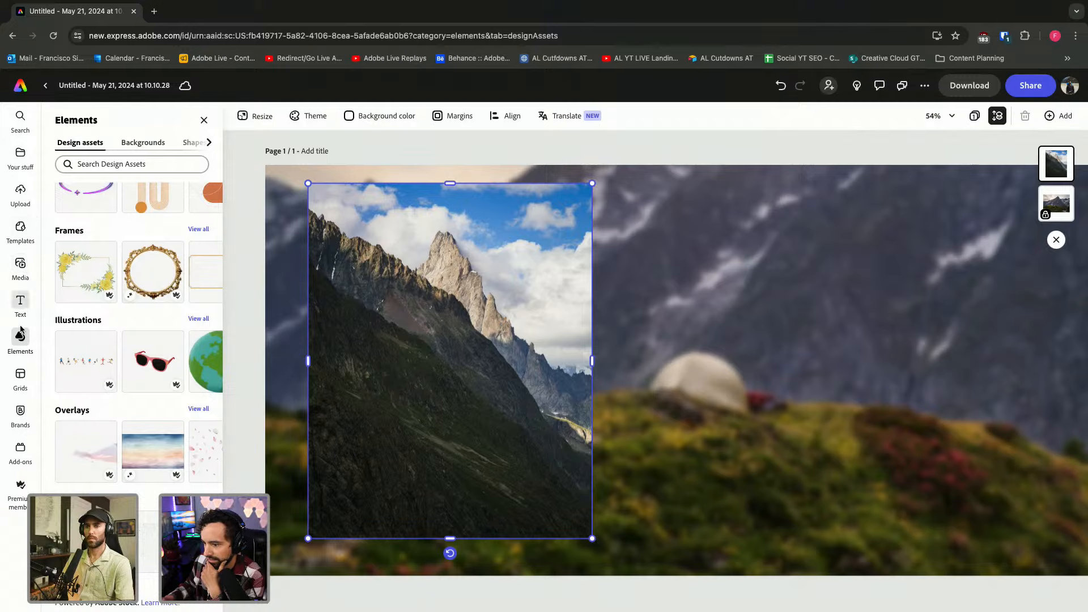
pyautogui.scroll(4, 127, 334)
pyautogui.scroll(-4, 127, 335)
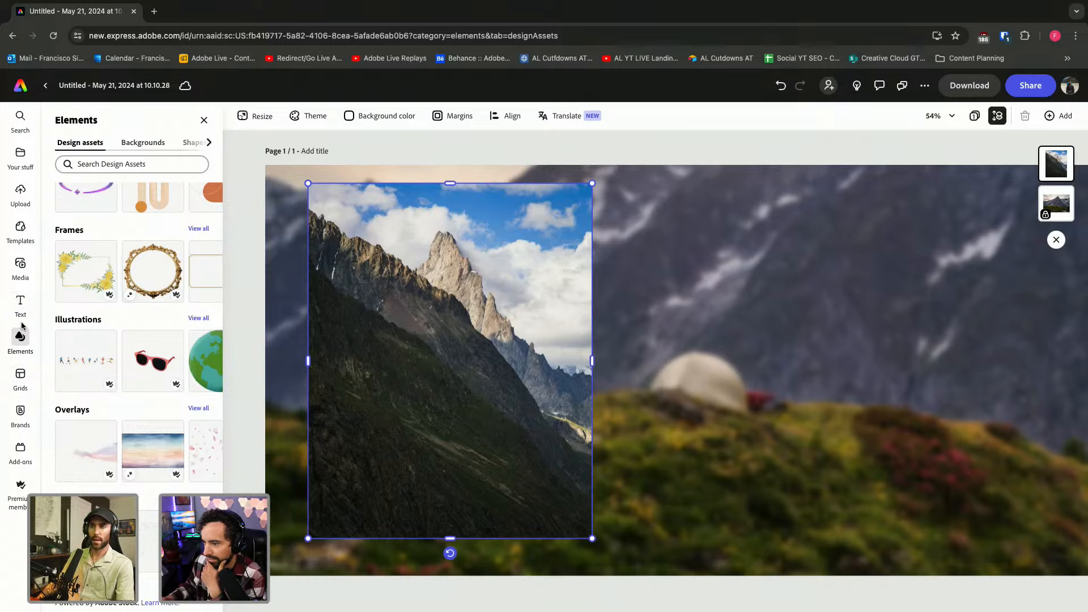
pyautogui.click(139, 143)
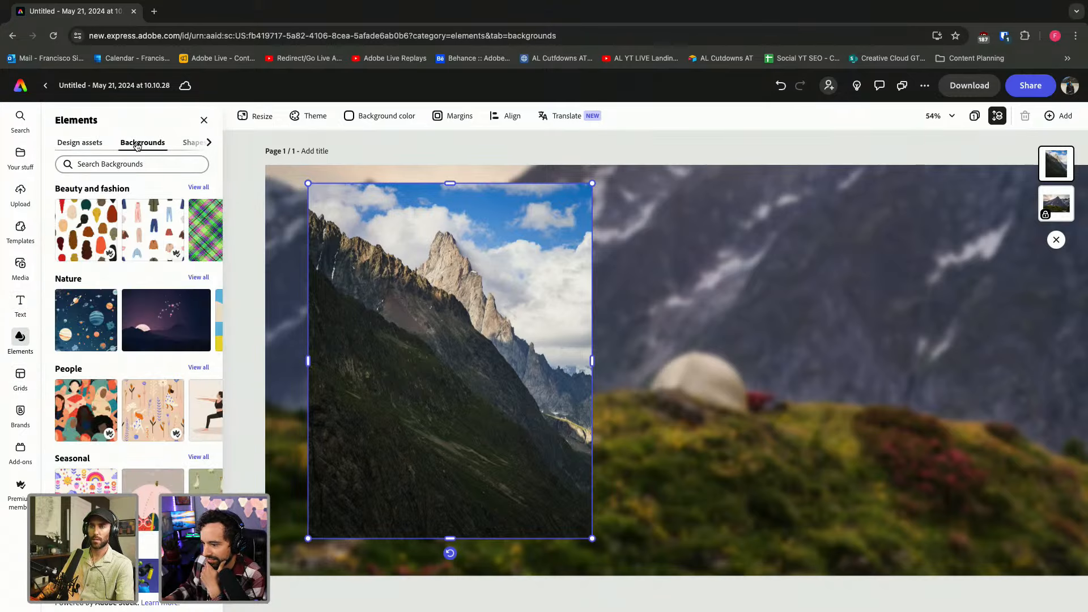
pyautogui.click(193, 143)
# Add a black rectangle slightly larger than the peak photo and send it behind the photo.
pyautogui.click(153, 320)
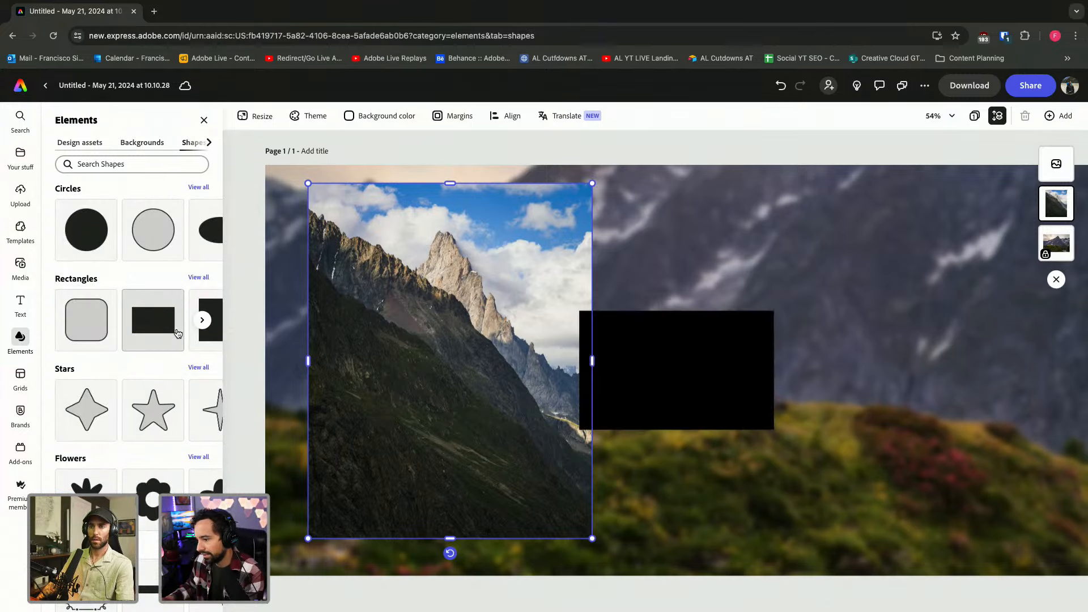
pyautogui.moveTo(736, 354); pyautogui.dragTo(501, 226)
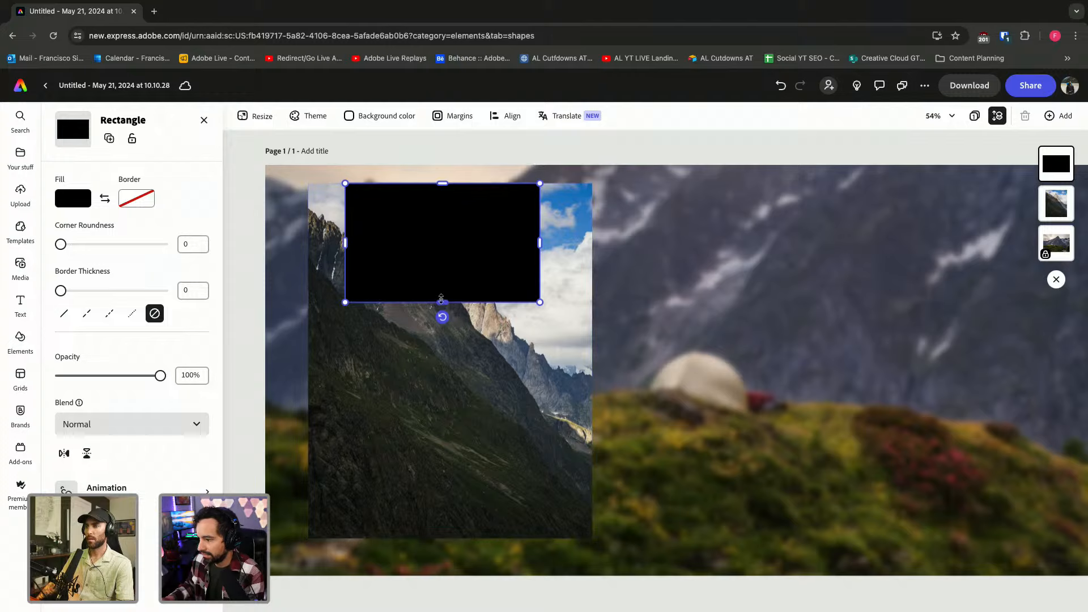
pyautogui.moveTo(441, 304); pyautogui.dragTo(431, 538)
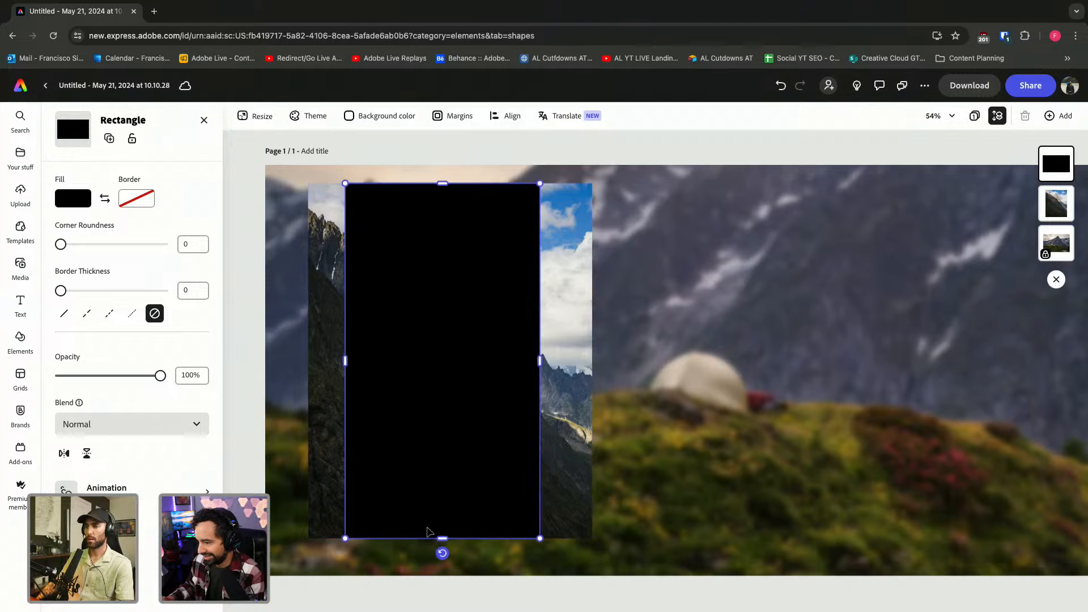
pyautogui.moveTo(344, 365); pyautogui.dragTo(307, 361)
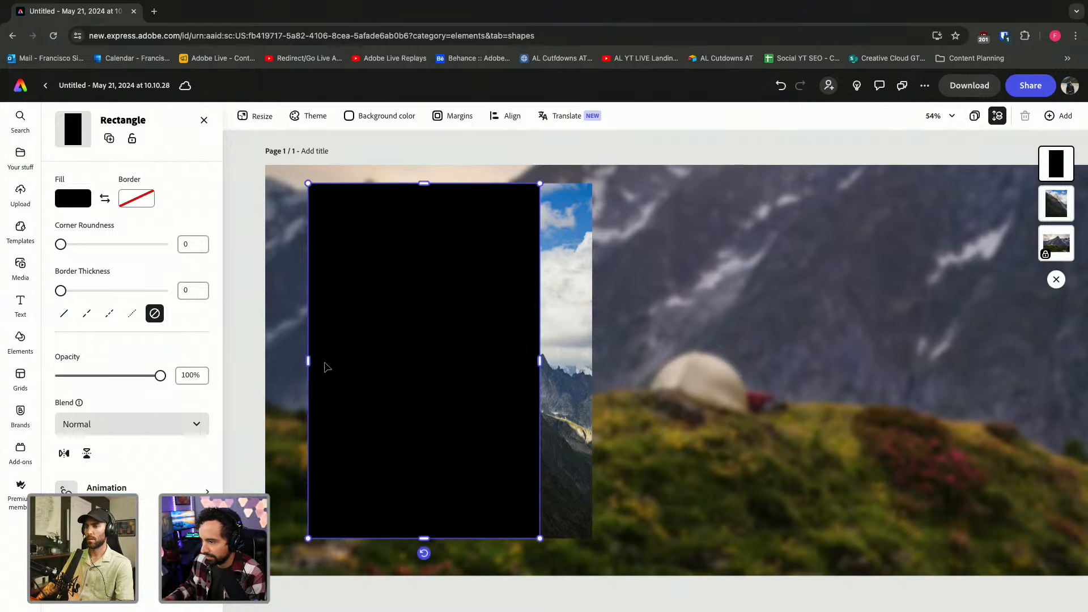
pyautogui.moveTo(539, 360); pyautogui.dragTo(592, 360)
pyautogui.moveTo(1052, 169); pyautogui.dragTo(1053, 211)
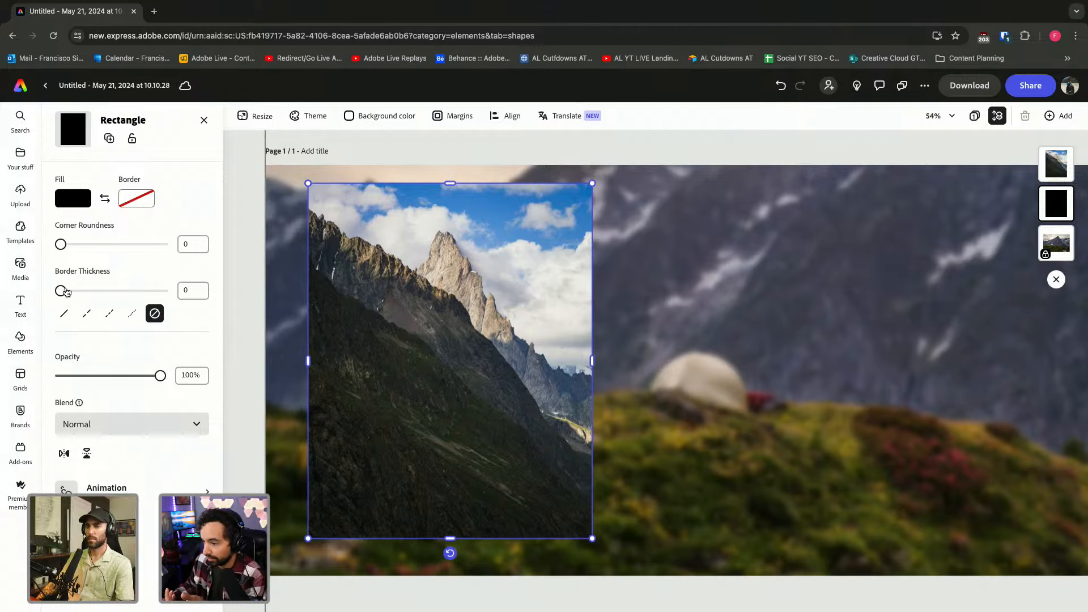
# Give the rectangle a white border of thickness 25, then select the photo and frame together.
pyautogui.moveTo(61, 291); pyautogui.dragTo(61, 292)
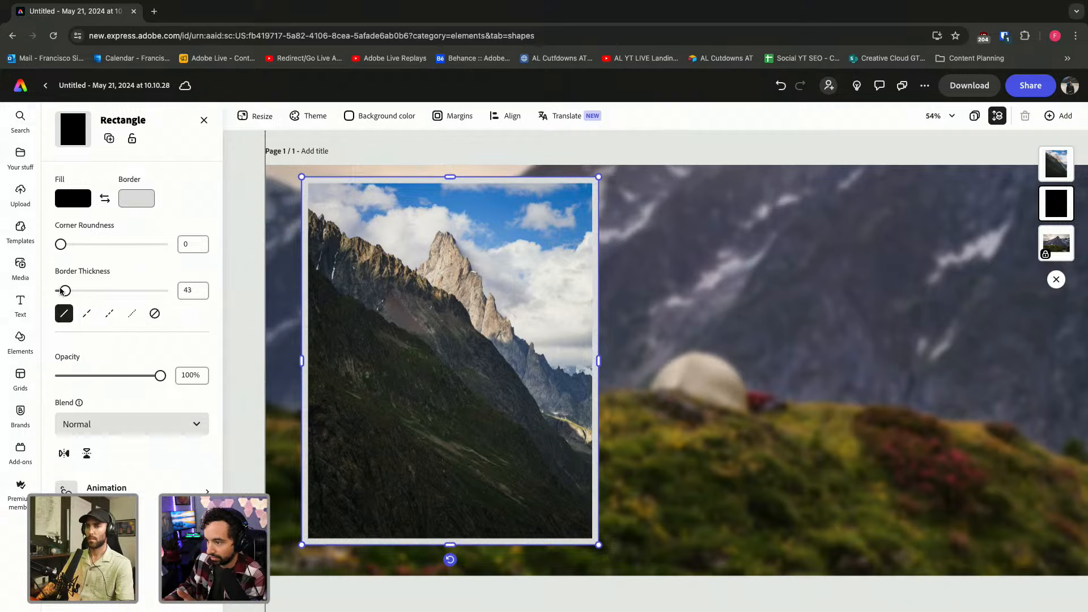
pyautogui.moveTo(61, 291); pyautogui.dragTo(59, 291)
pyautogui.click(136, 198)
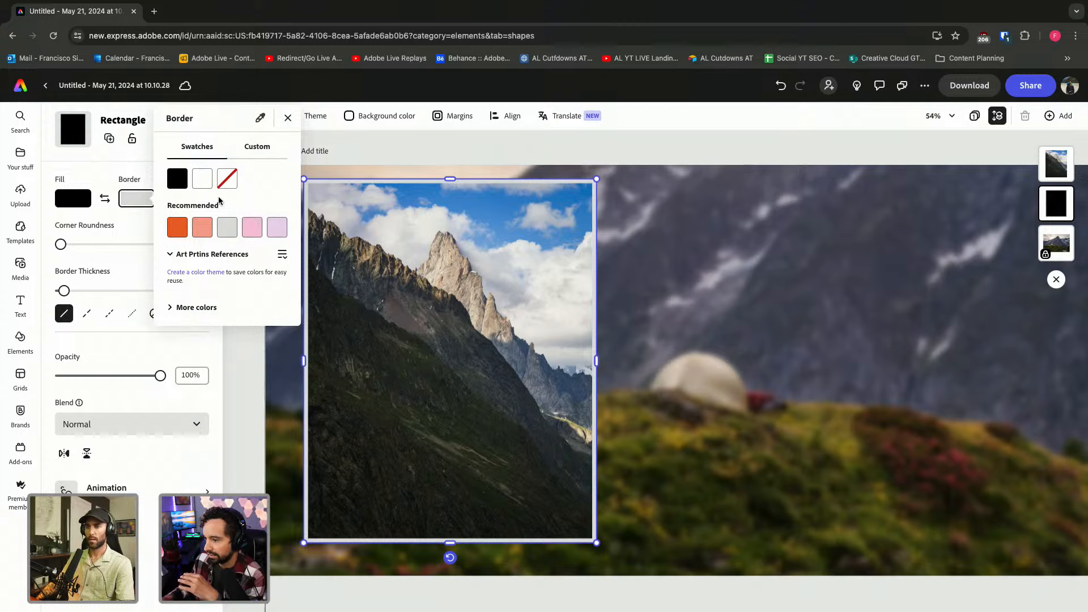
pyautogui.click(202, 179)
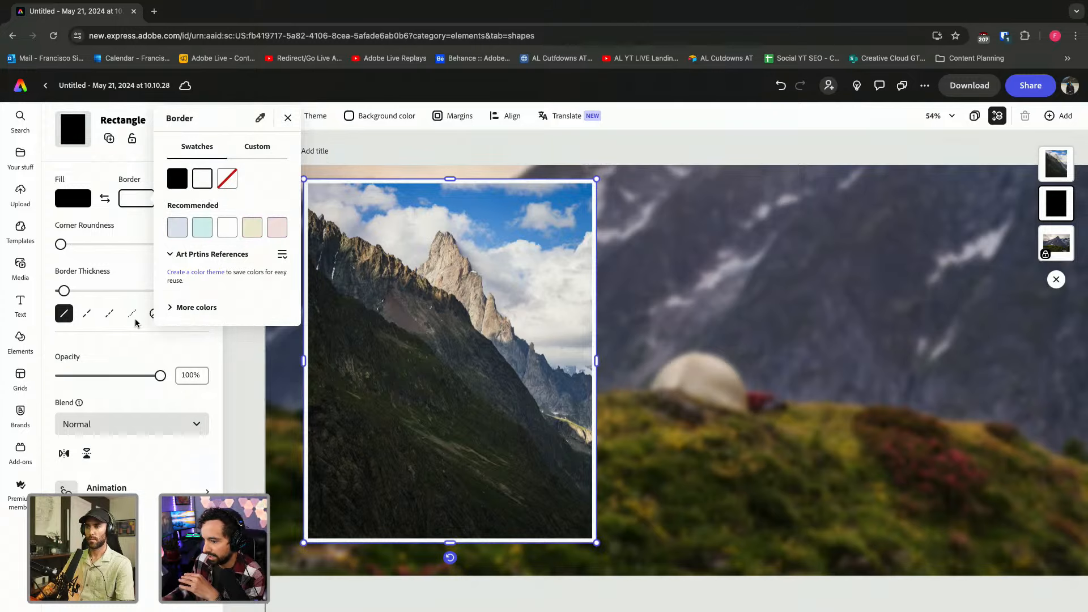
pyautogui.click(113, 301)
pyautogui.moveTo(63, 291); pyautogui.dragTo(59, 293)
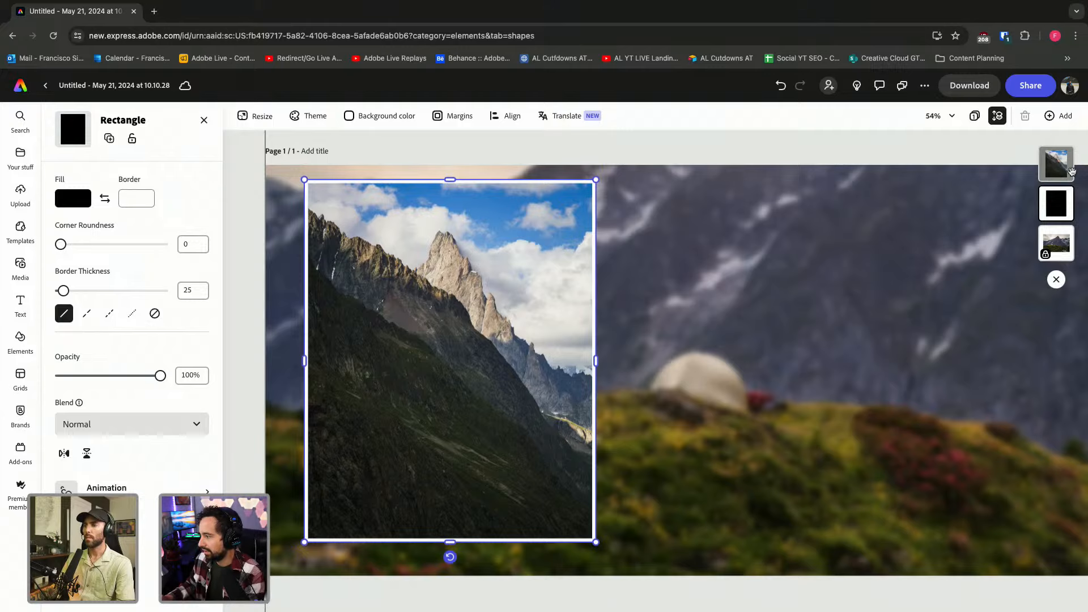
pyautogui.click(1061, 165)
pyautogui.moveTo(655, 239); pyautogui.dragTo(474, 356)
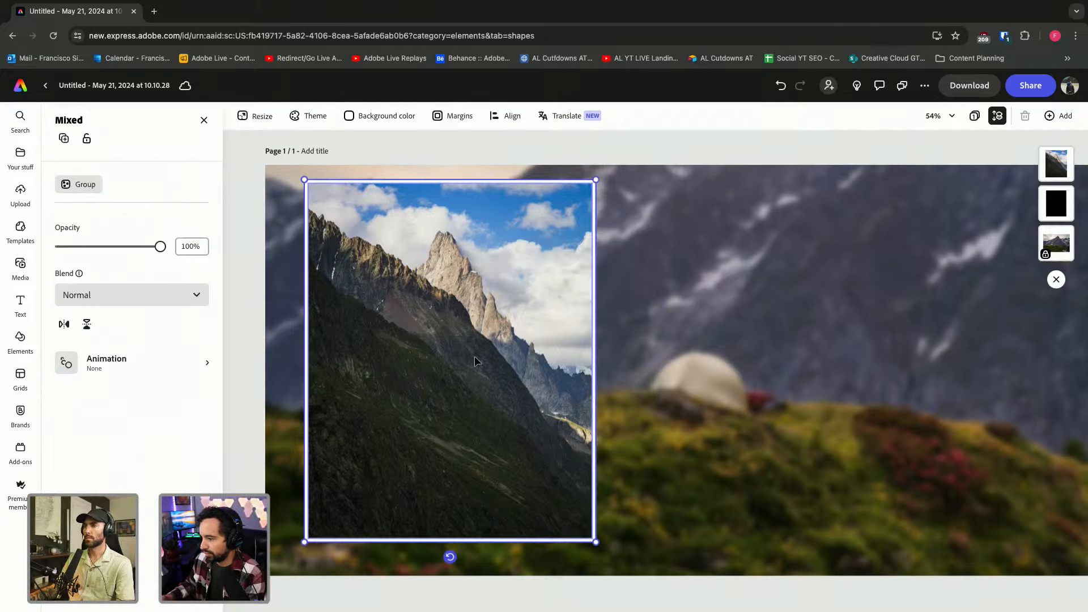
# Group the photo with its white frame, enlarge it slightly and centre it at the banner's left.
pyautogui.hotkey('ctrl', 'g')
pyautogui.moveTo(471, 307); pyautogui.dragTo(471, 311)
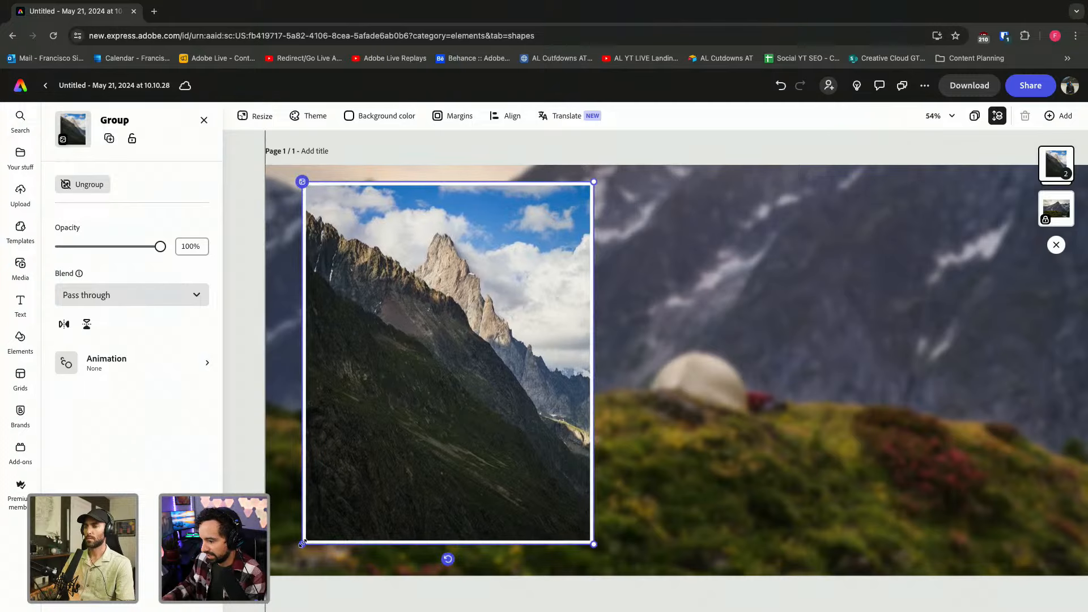
pyautogui.moveTo(302, 543); pyautogui.dragTo(293, 554)
pyautogui.scroll(-5, 520, 483)
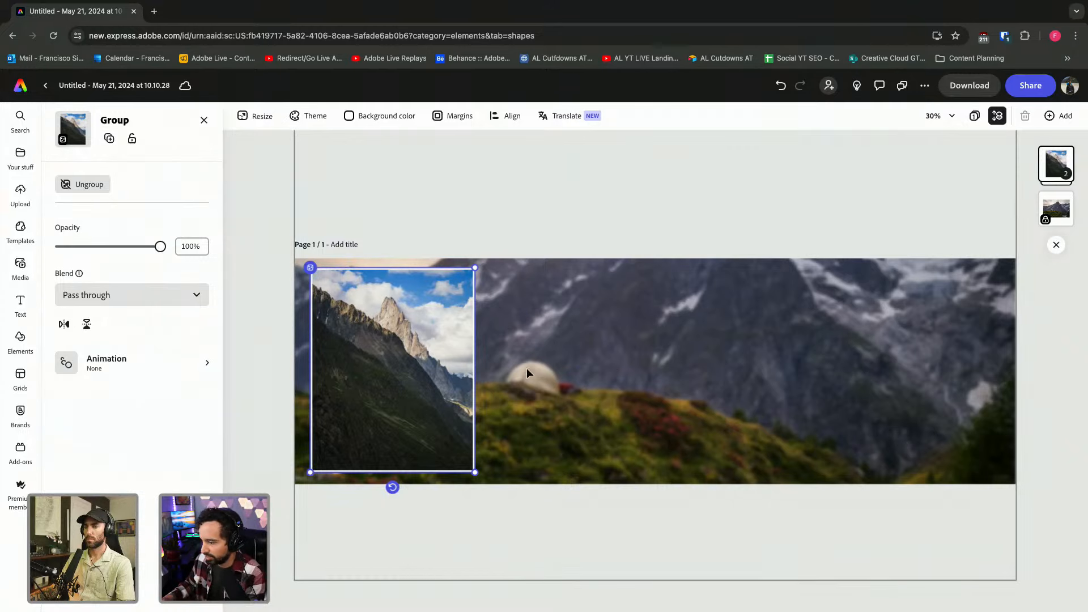
pyautogui.moveTo(368, 376); pyautogui.dragTo(364, 378)
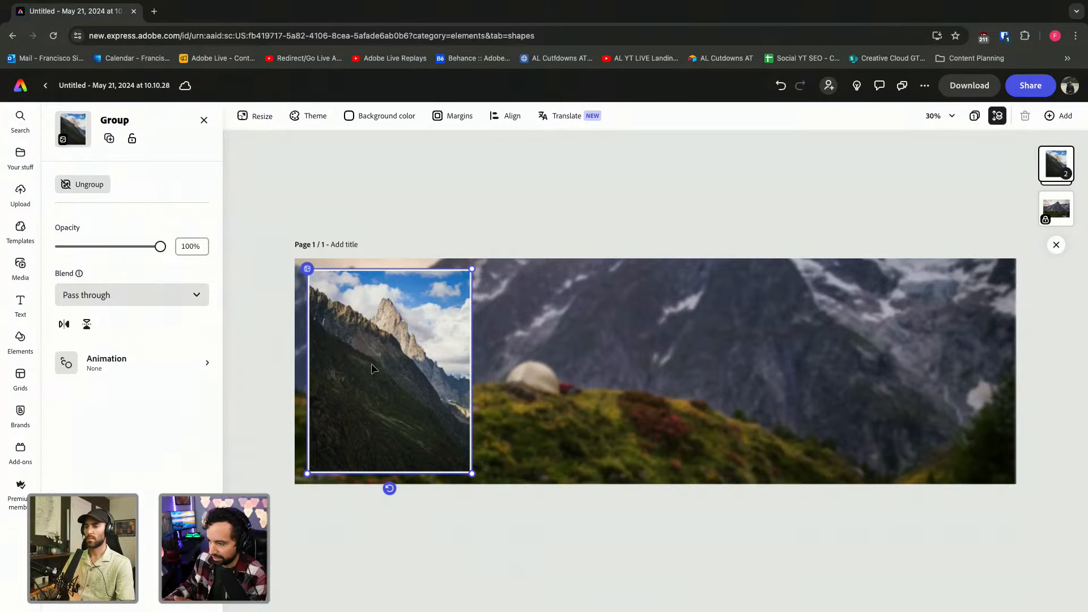
# Duplicate the framed photo group and place the copy at the banner's right side.
pyautogui.doubleClick(409, 334)
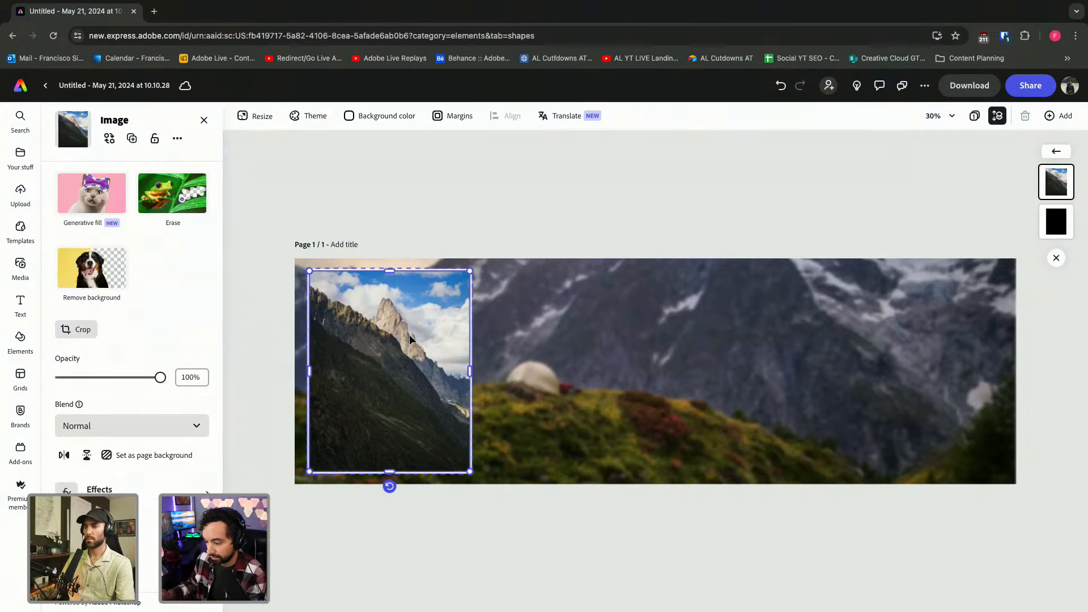
pyautogui.press('super+d')
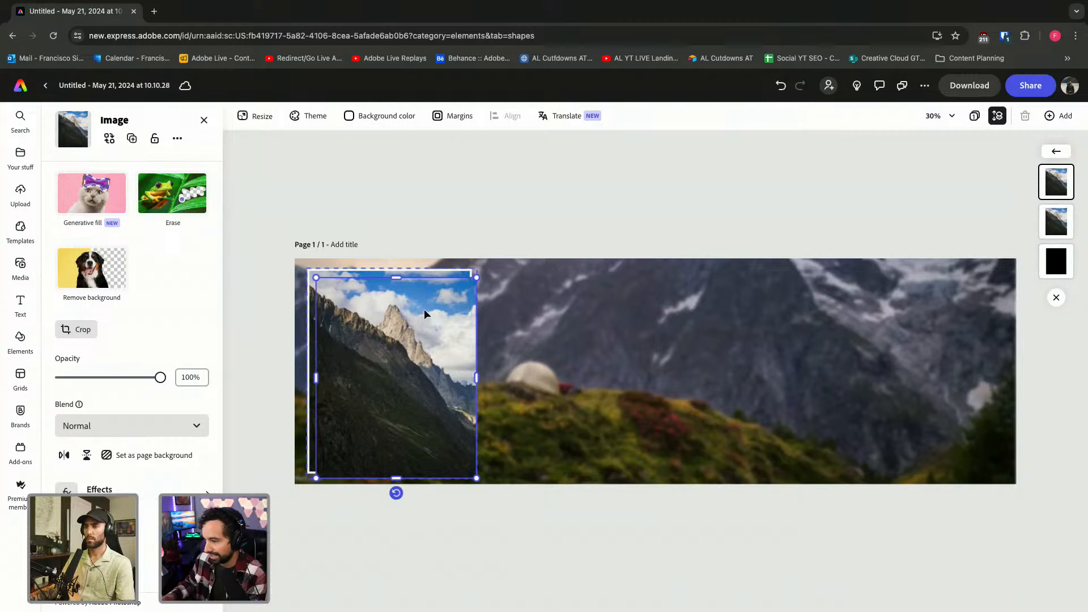
pyautogui.moveTo(395, 327); pyautogui.dragTo(907, 335)
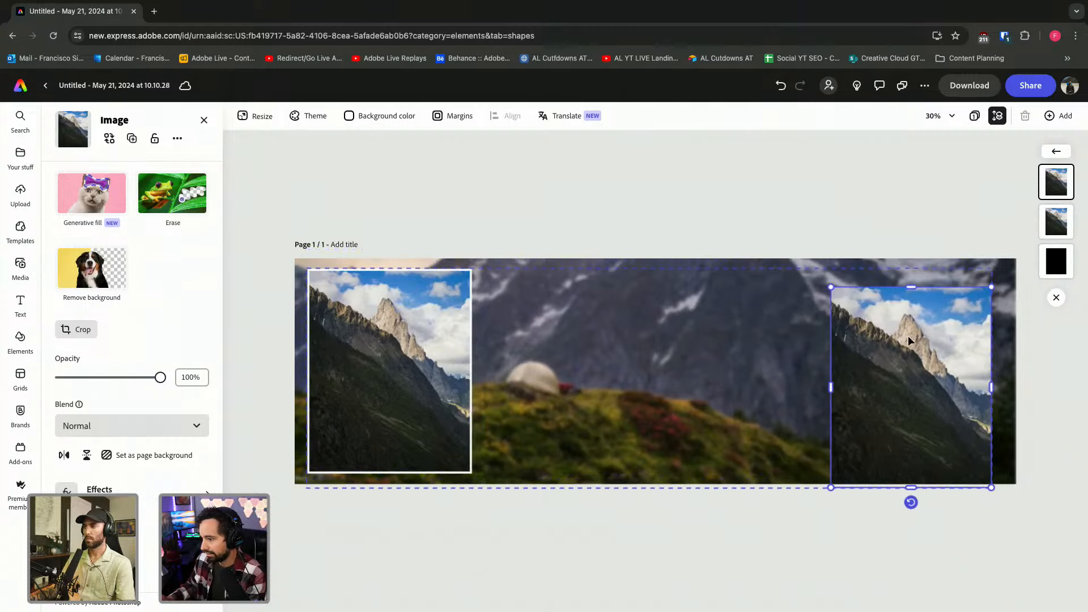
pyautogui.press('super+z')
pyautogui.press('super+z')
pyautogui.click(628, 172)
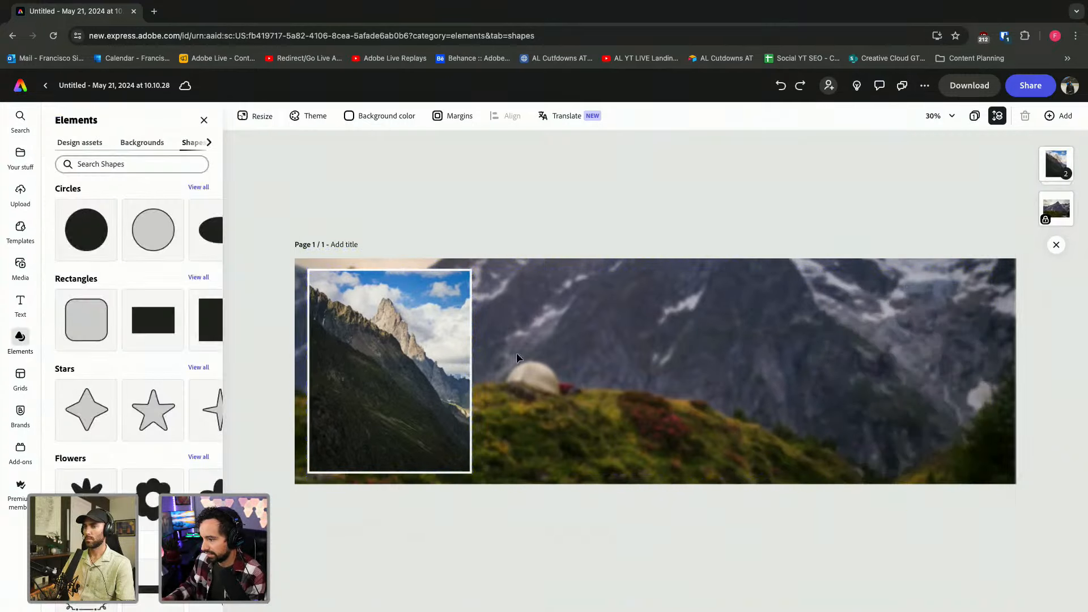
pyautogui.click(393, 365)
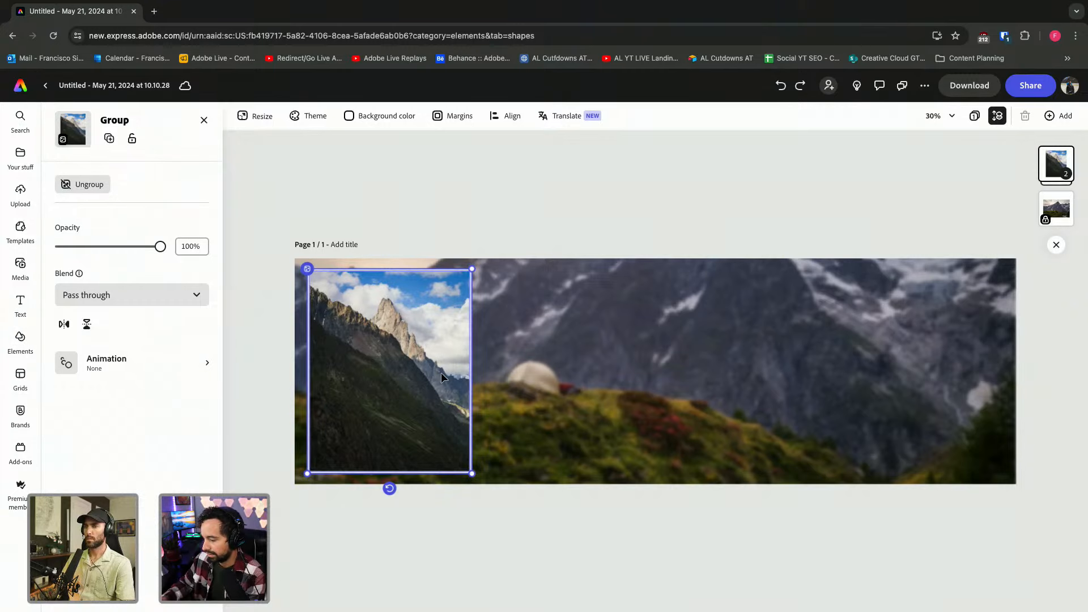
pyautogui.press('super+d')
pyautogui.moveTo(440, 372); pyautogui.dragTo(935, 350)
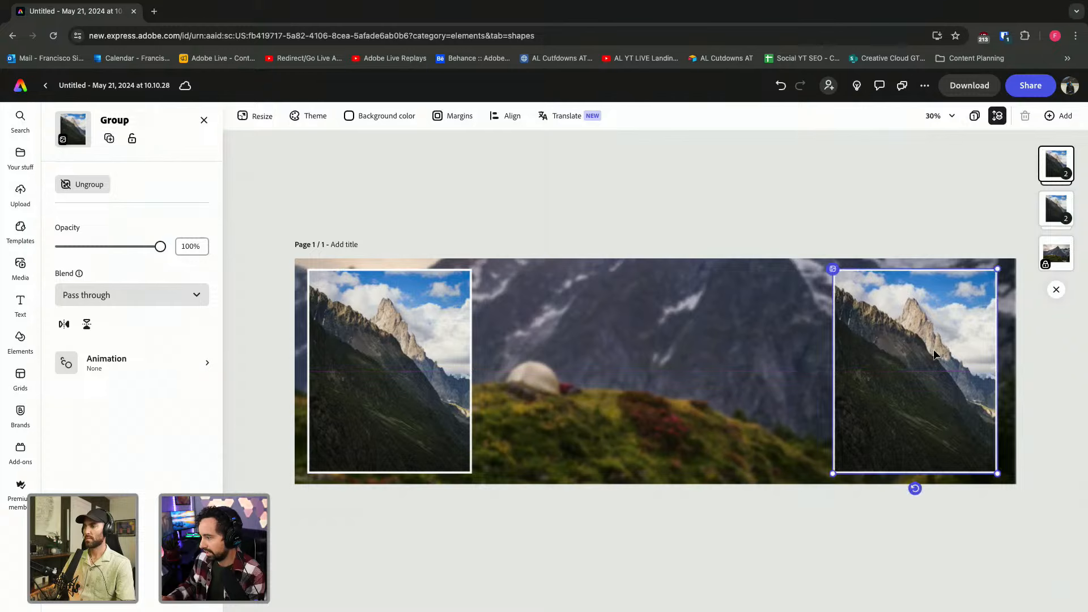
pyautogui.doubleClick(933, 348)
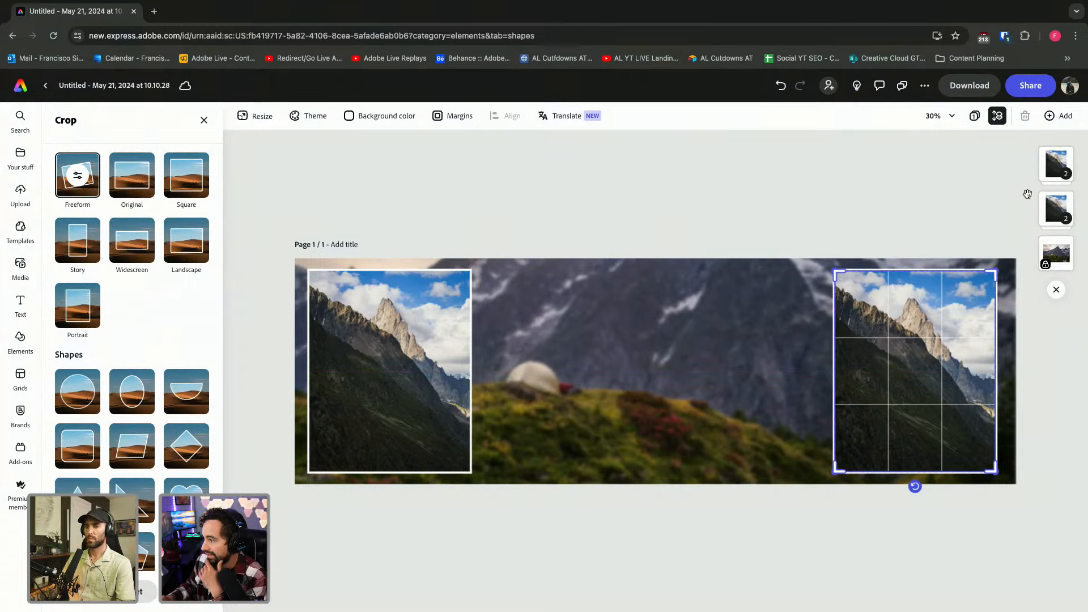
pyautogui.click(1062, 197)
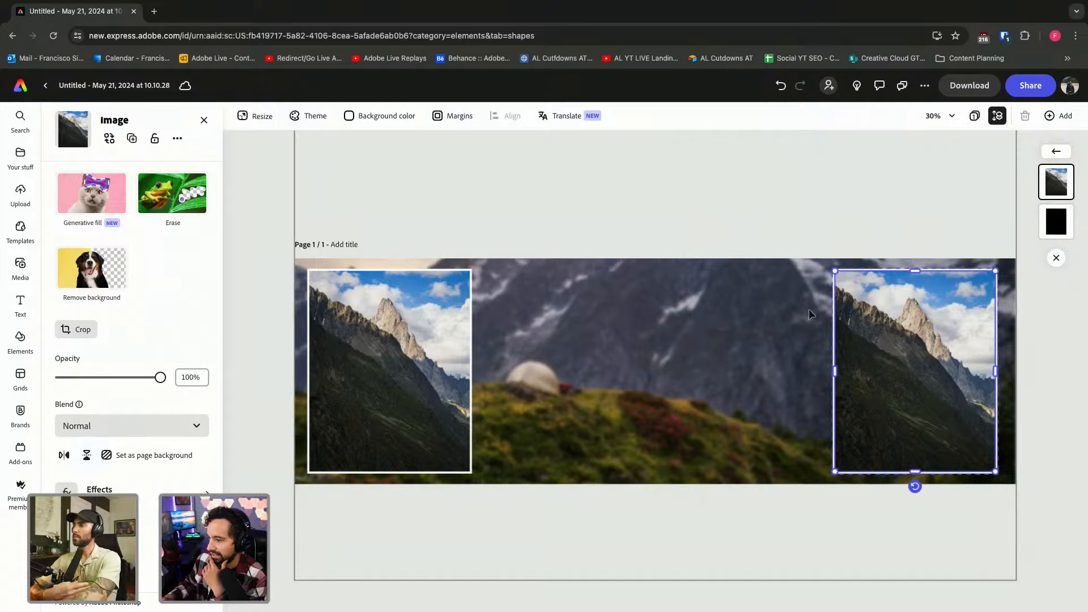
# Swap the right-hand photo for the uploaded tent-view IMG_8611.jpg and nudge the group right.
pyautogui.doubleClick(866, 335)
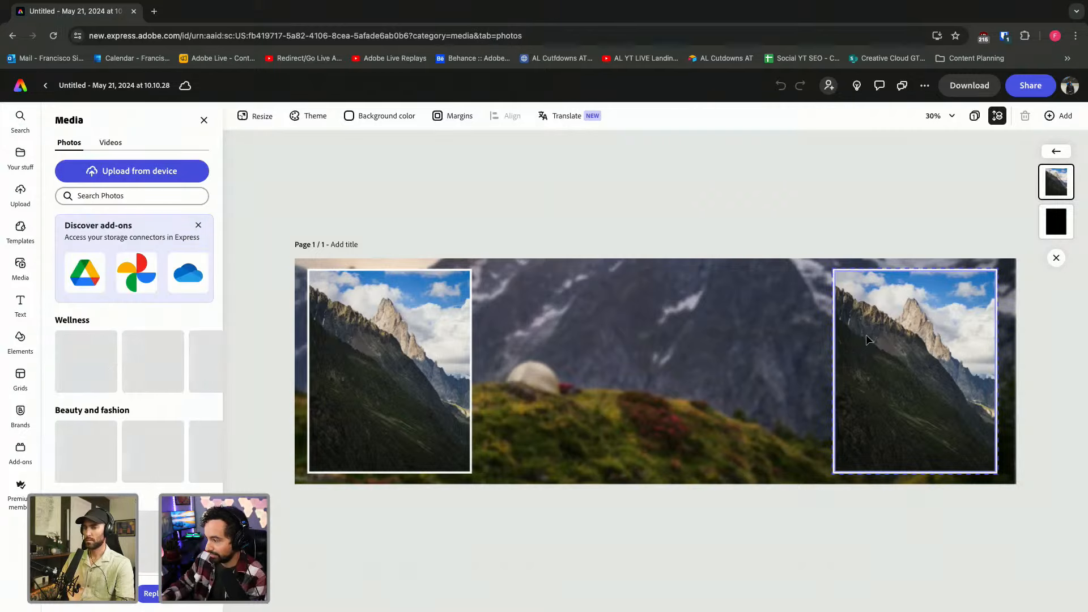
pyautogui.click(159, 177)
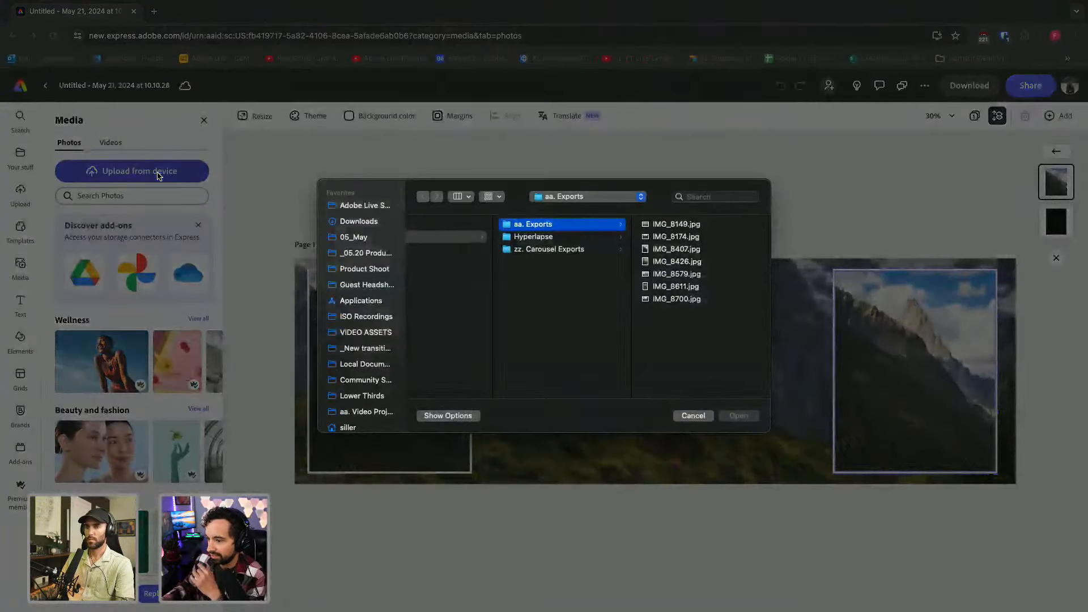
pyautogui.click(691, 227)
pyautogui.press('Down')
pyautogui.press('Down')
pyautogui.press('Down')
pyautogui.press('Down')
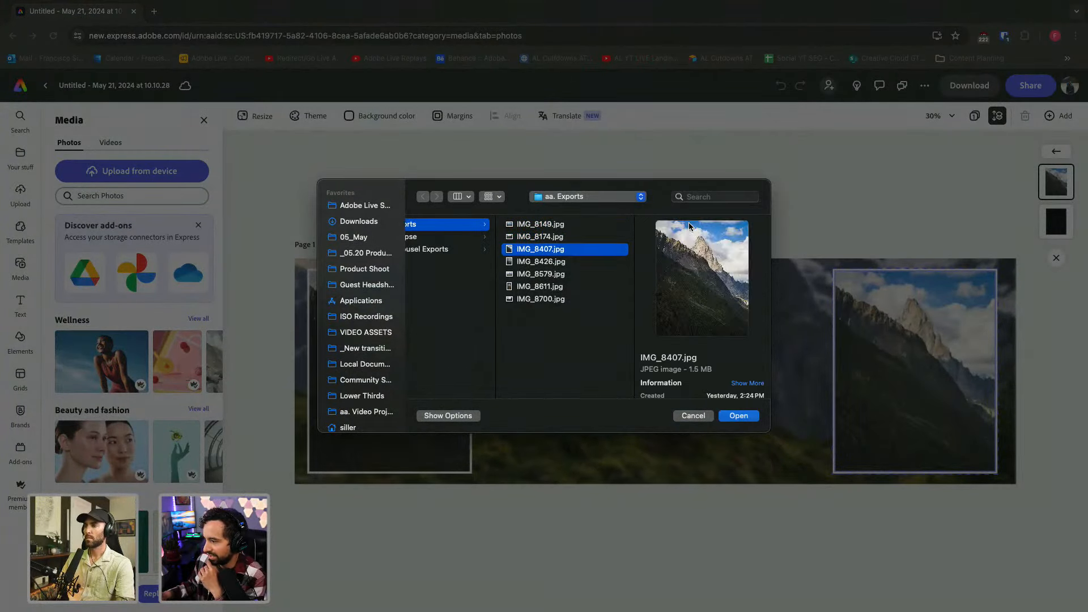
pyautogui.press('Up')
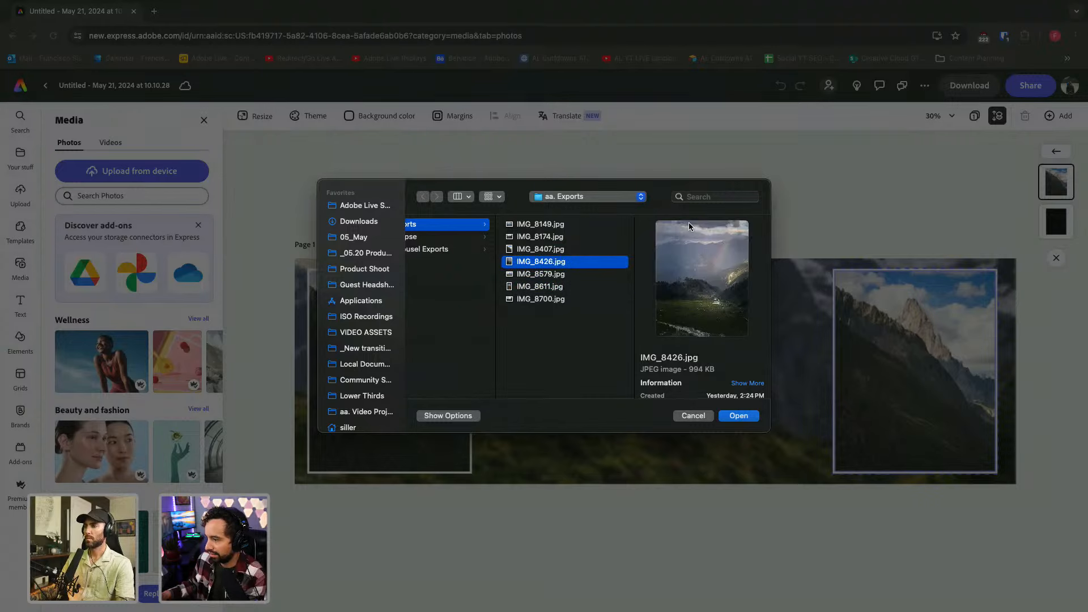
pyautogui.press('Down')
pyautogui.press('Down')
pyautogui.click(738, 416)
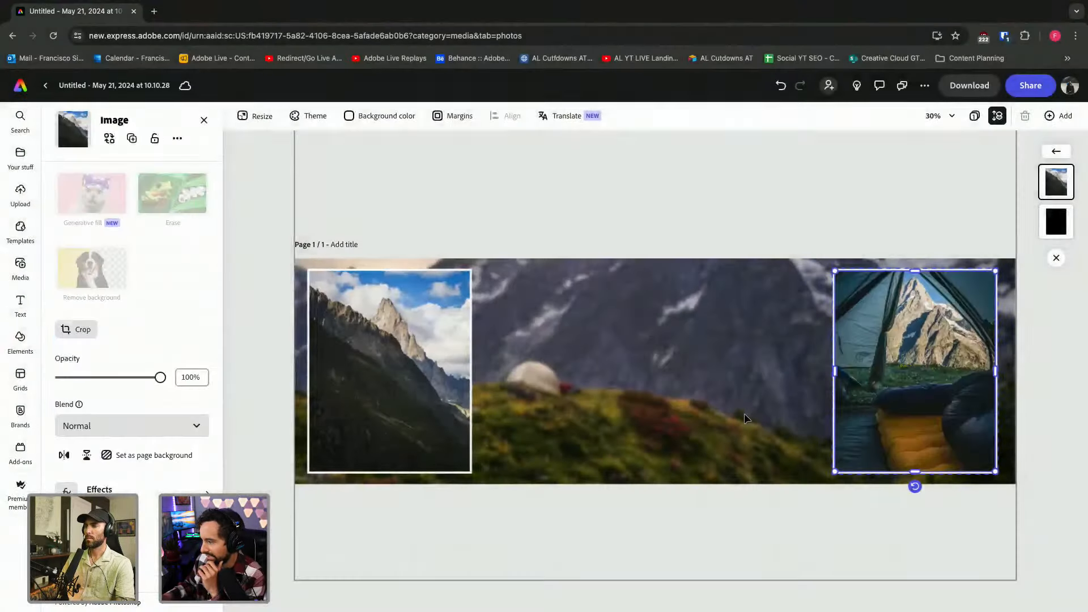
pyautogui.click(786, 179)
pyautogui.scroll(3, 875, 370)
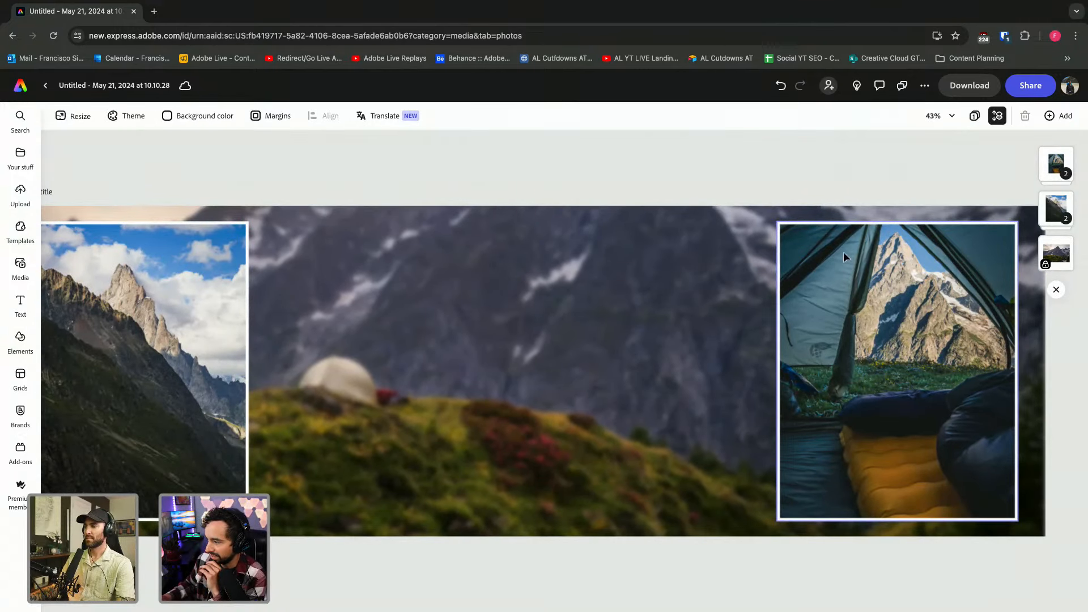
pyautogui.moveTo(850, 308); pyautogui.dragTo(904, 332)
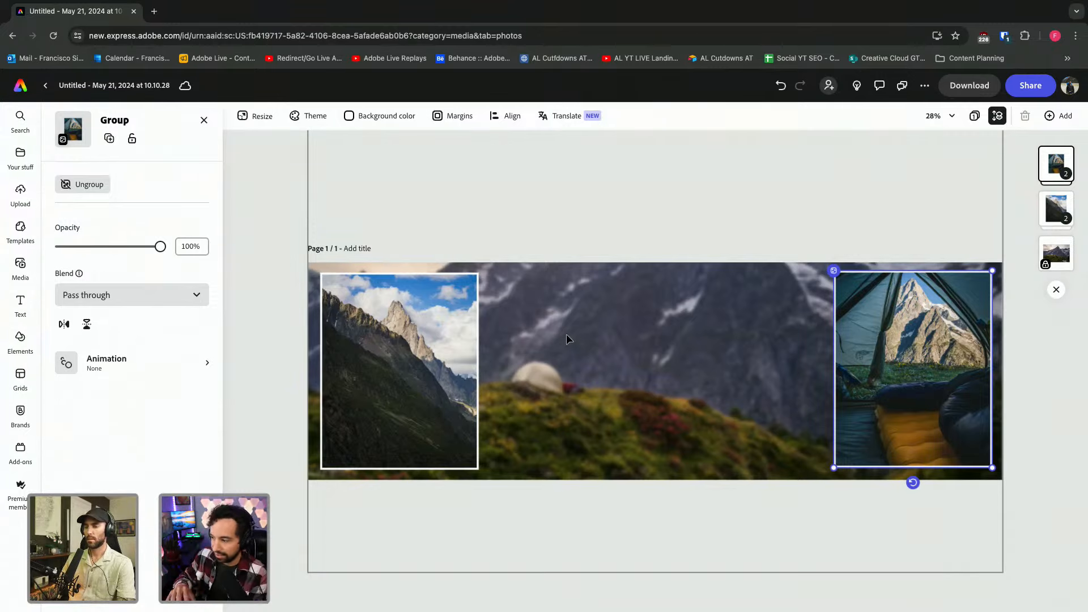
# Upload the hiker-on-the-trail photo IMG_8149.jpg from the computer into the design.
pyautogui.click(419, 205)
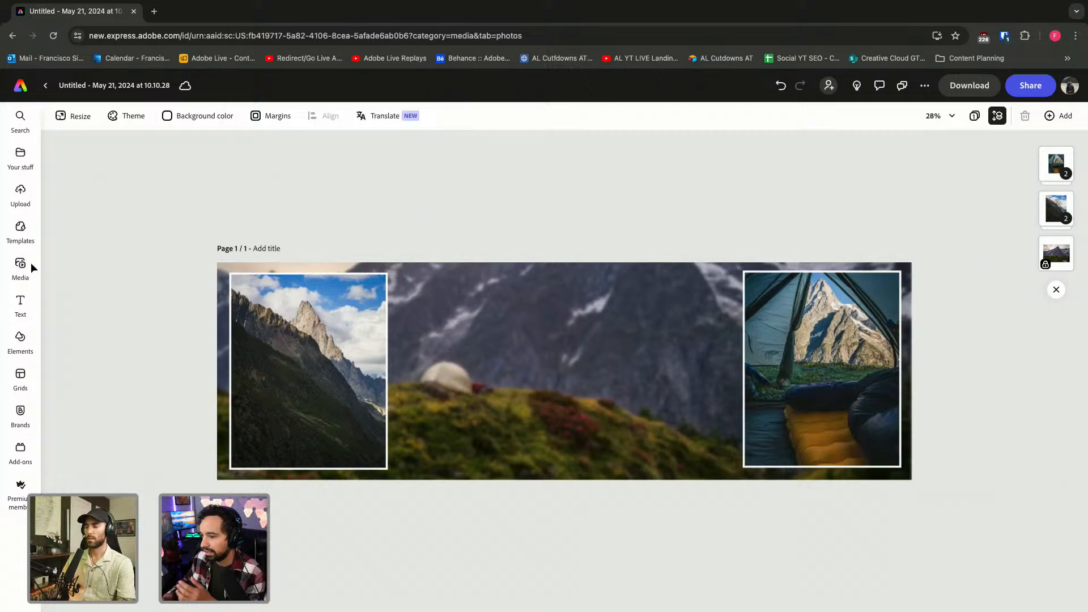
pyautogui.click(532, 375)
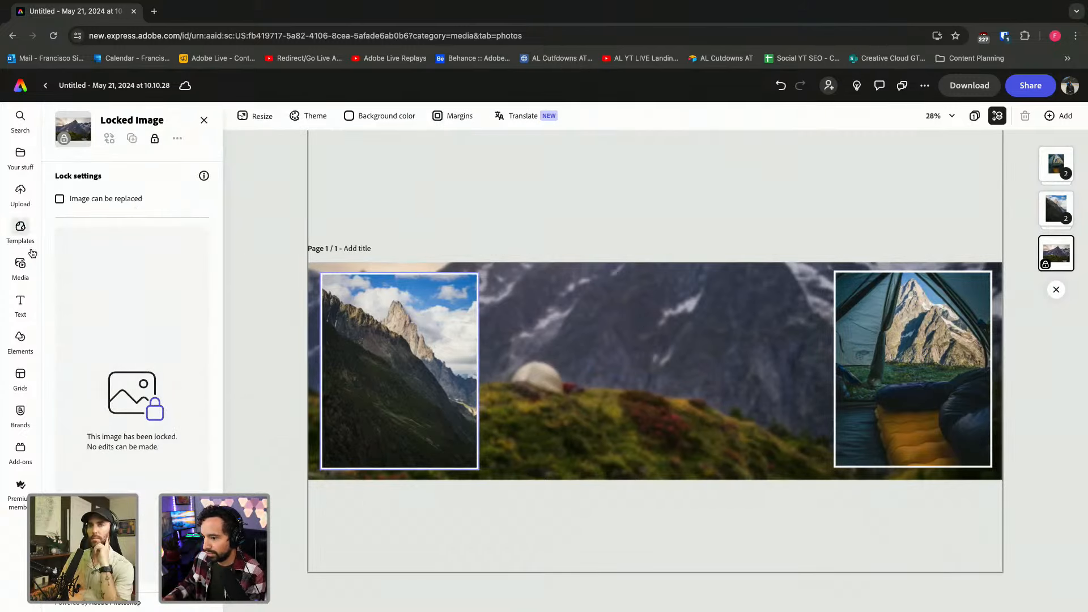
pyautogui.click(20, 265)
pyautogui.click(153, 174)
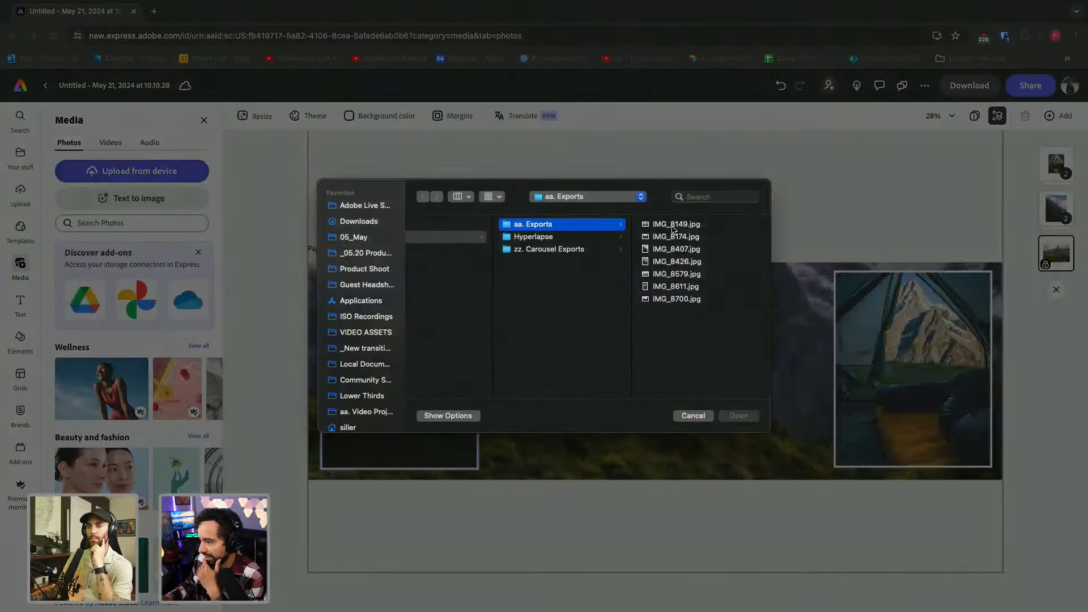
pyautogui.press('Down')
pyautogui.press('Down')
pyautogui.press('Down')
pyautogui.press('Down')
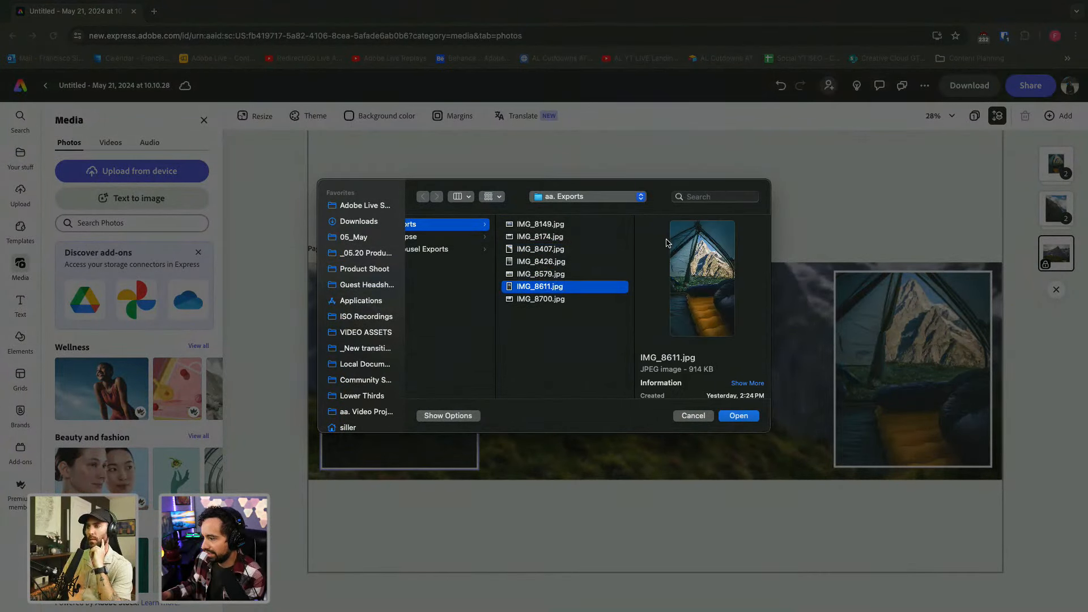
pyautogui.press('Up')
pyautogui.press('Up')
pyautogui.press('Up')
pyautogui.press('Up')
pyautogui.press('Up')
pyautogui.press('Up')
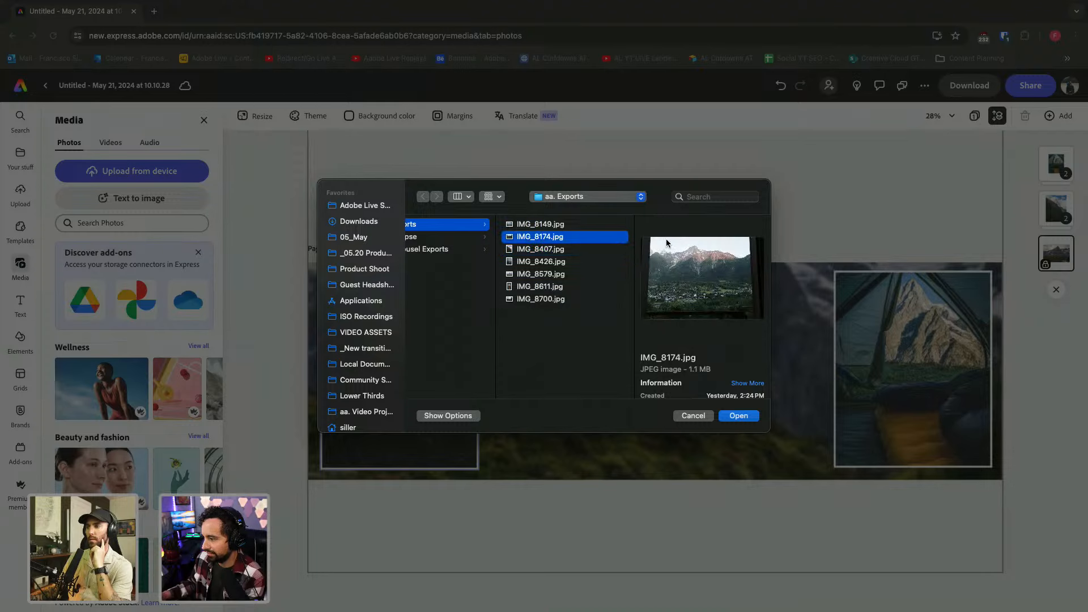
pyautogui.click(751, 416)
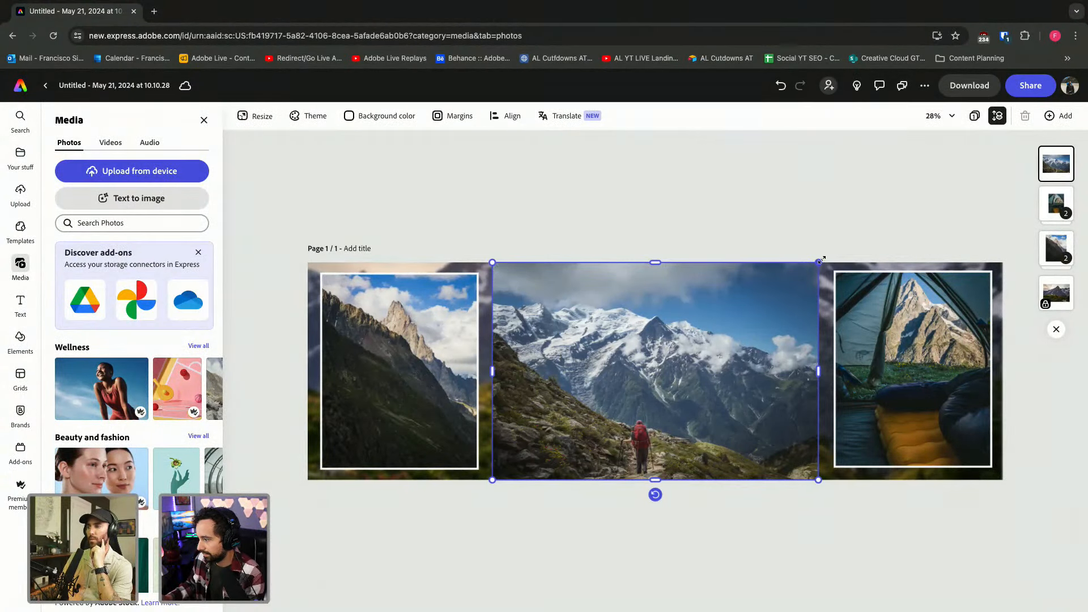
# Shrink the hiker photo proportionally and position it in the centre between the framed pictures.
pyautogui.press('ctrl+super+space')
pyautogui.moveTo(819, 263); pyautogui.dragTo(755, 321)
pyautogui.click(712, 202)
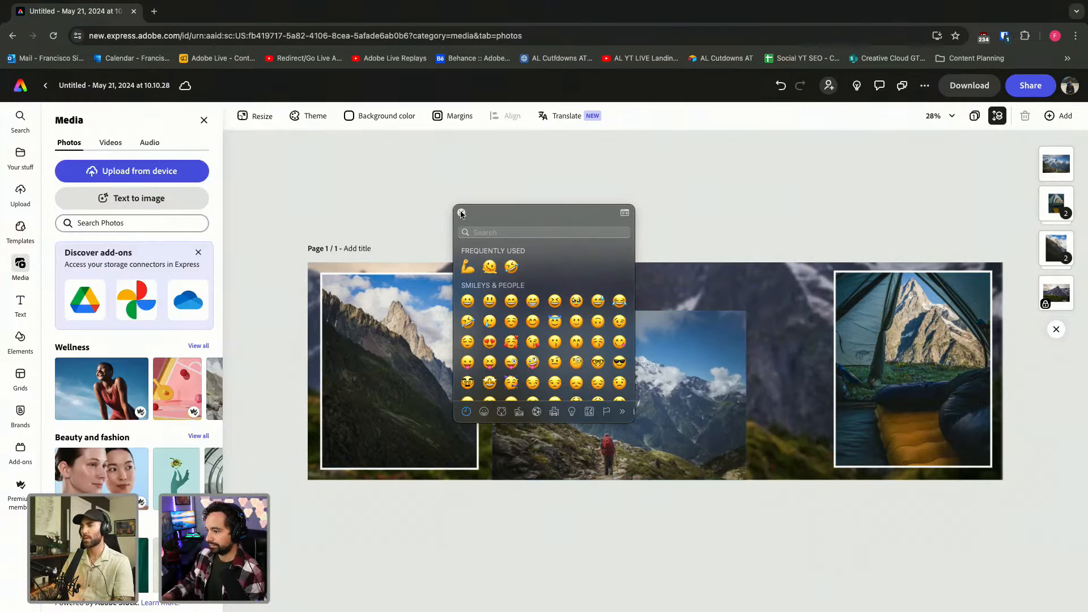
pyautogui.click(462, 211)
pyautogui.click(610, 424)
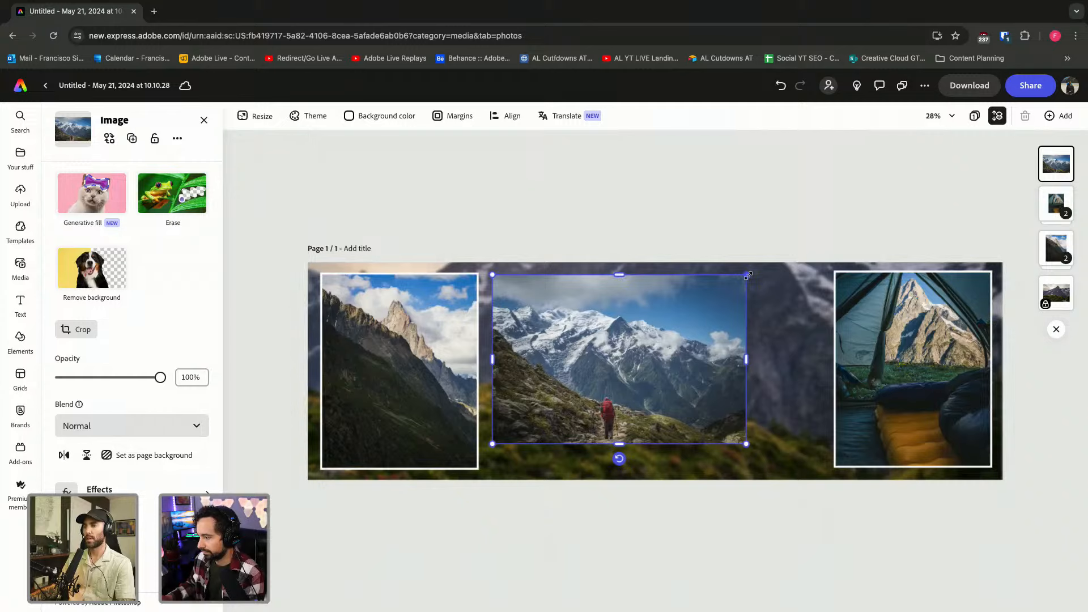
pyautogui.moveTo(746, 274); pyautogui.dragTo(657, 340)
pyautogui.moveTo(614, 369); pyautogui.dragTo(634, 357)
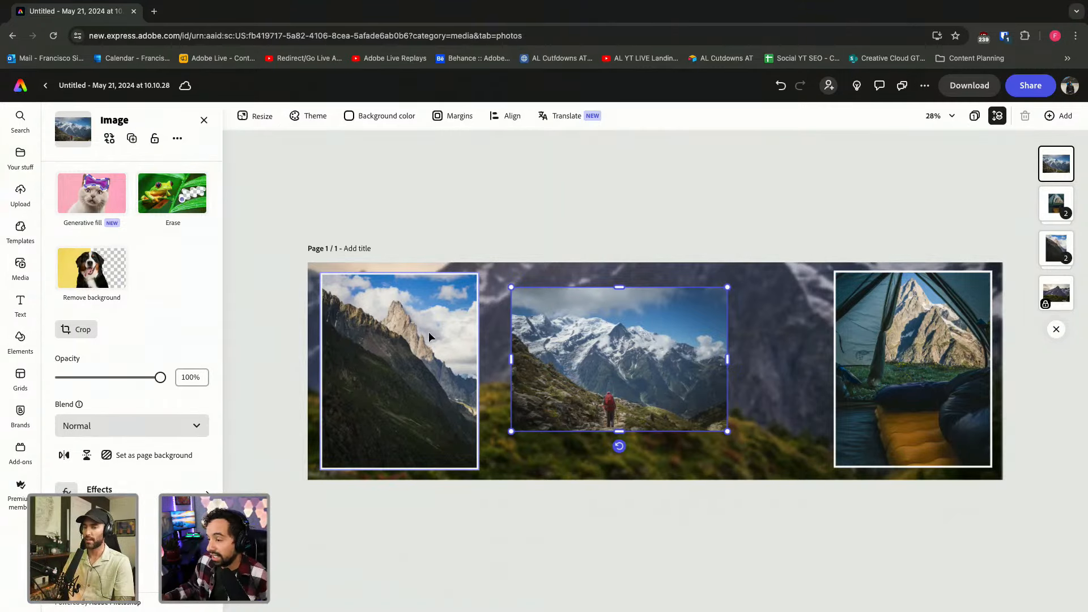
# In a new tab, search Google for 'INSTAGRAM ASPECT' and show image results.
pyautogui.click(154, 12)
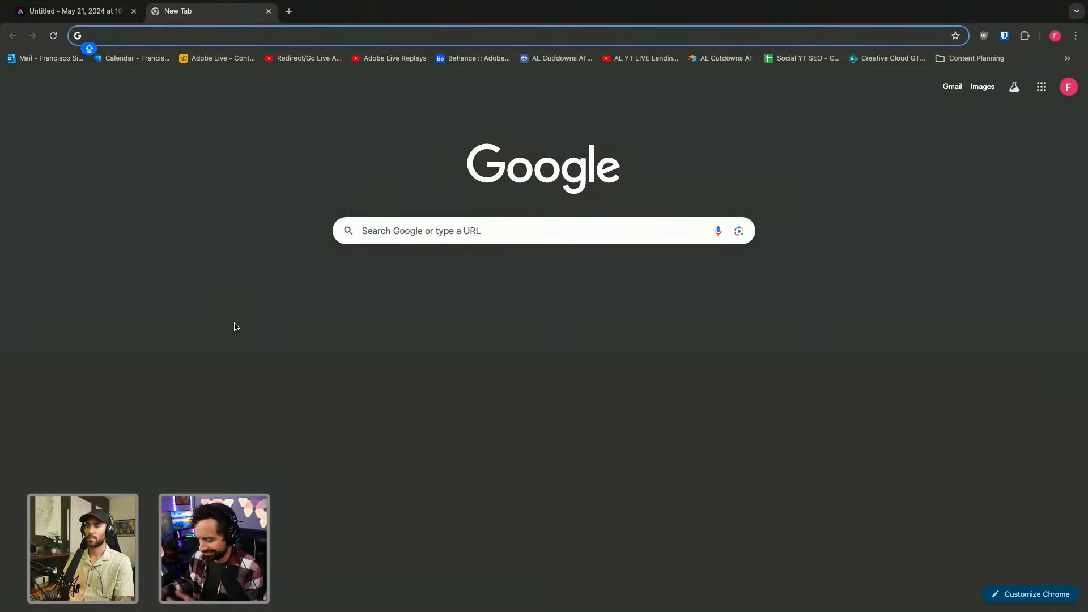
pyautogui.click(429, 229)
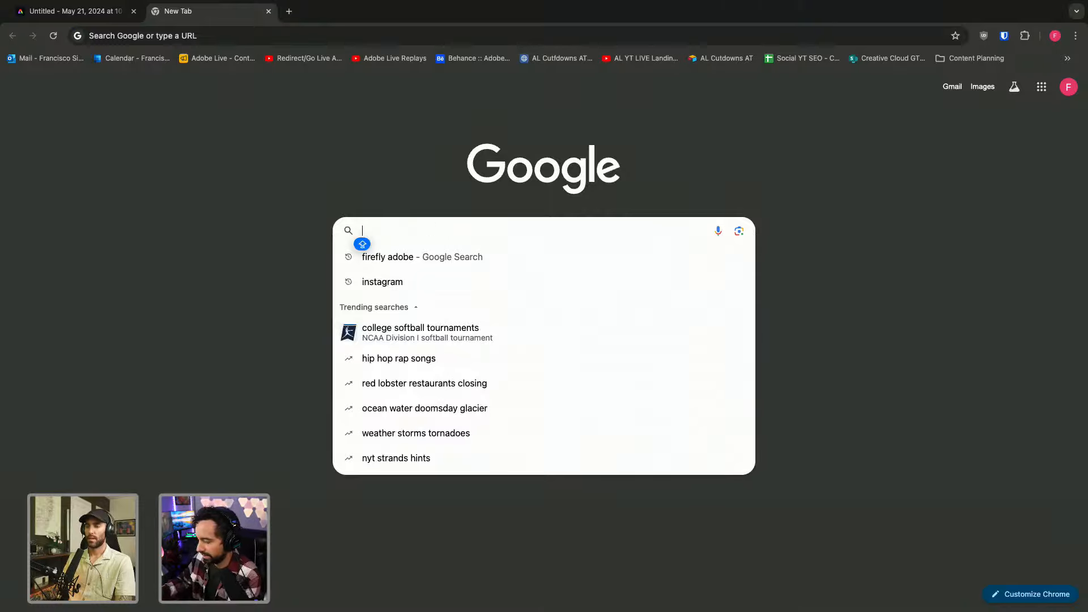
pyautogui.write('INSTAGRAM ASPECT')
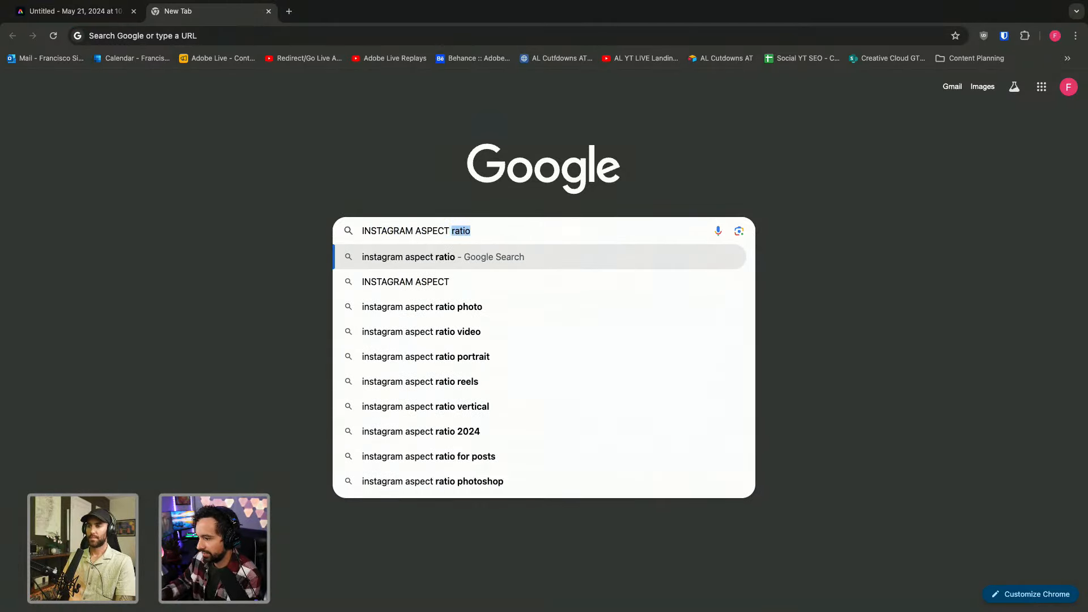
pyautogui.press('Return')
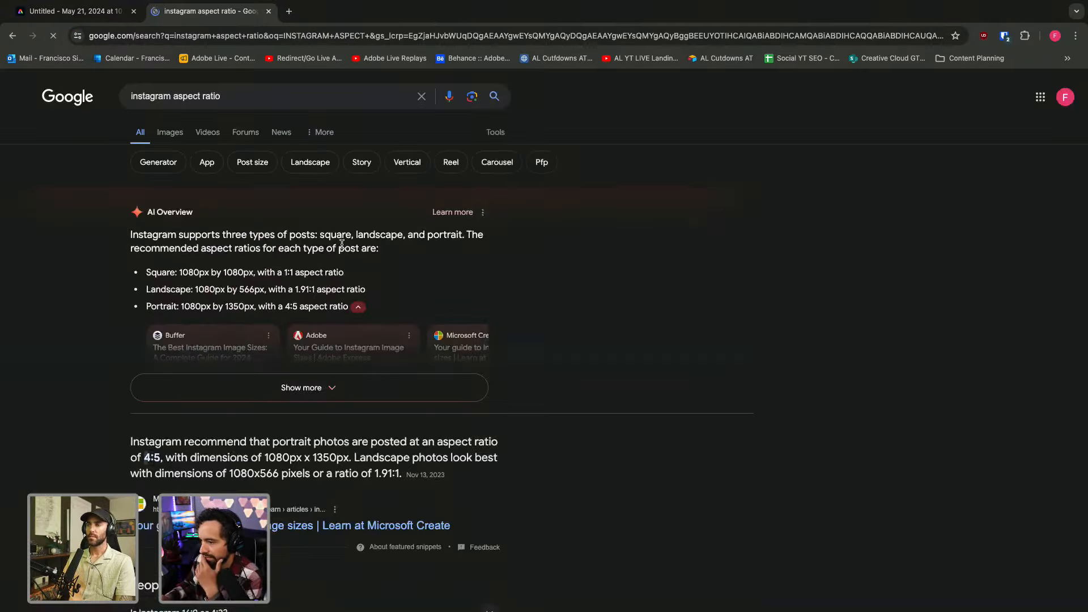
pyautogui.click(170, 134)
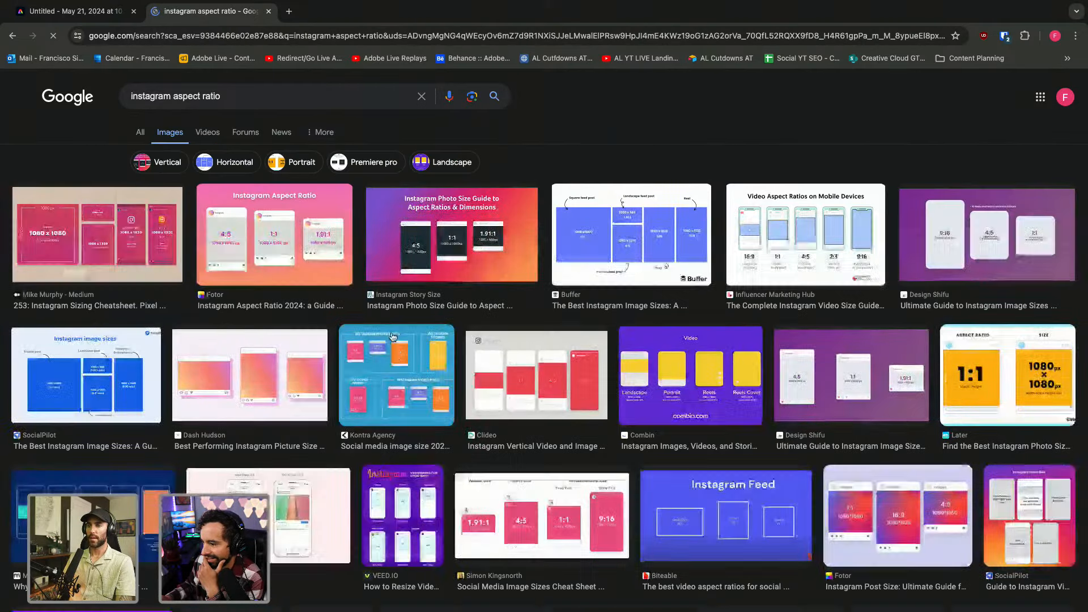
# Compare the 4:5, 1:1 and 1.91:1 Instagram size charts, then return to the Adobe Express design.
pyautogui.click(279, 247)
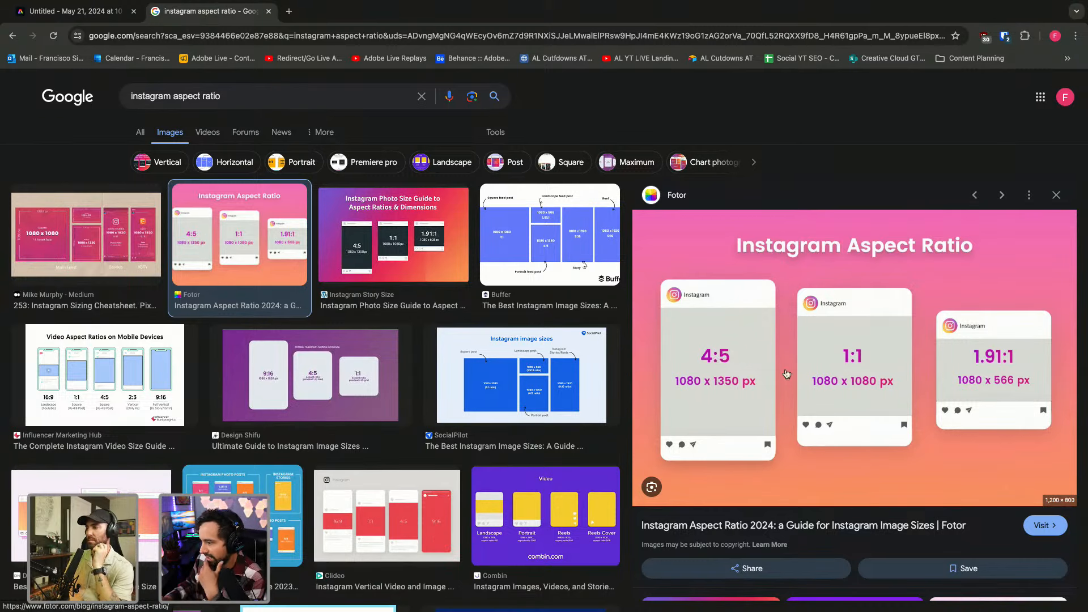
pyautogui.click(442, 248)
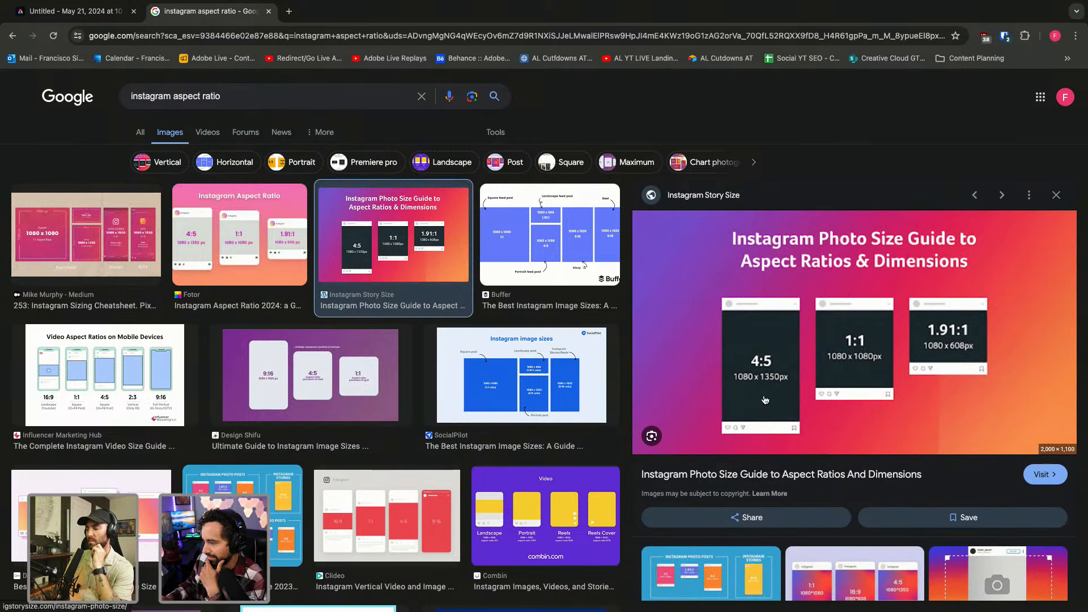
pyautogui.click(106, 371)
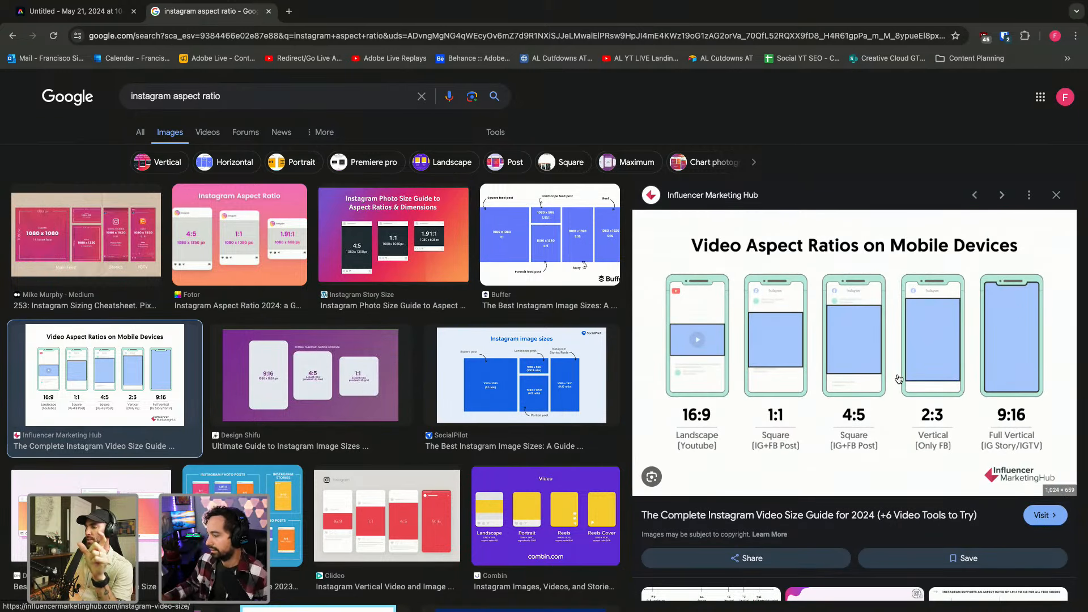
pyautogui.hotkey('ctrl', 'Left')
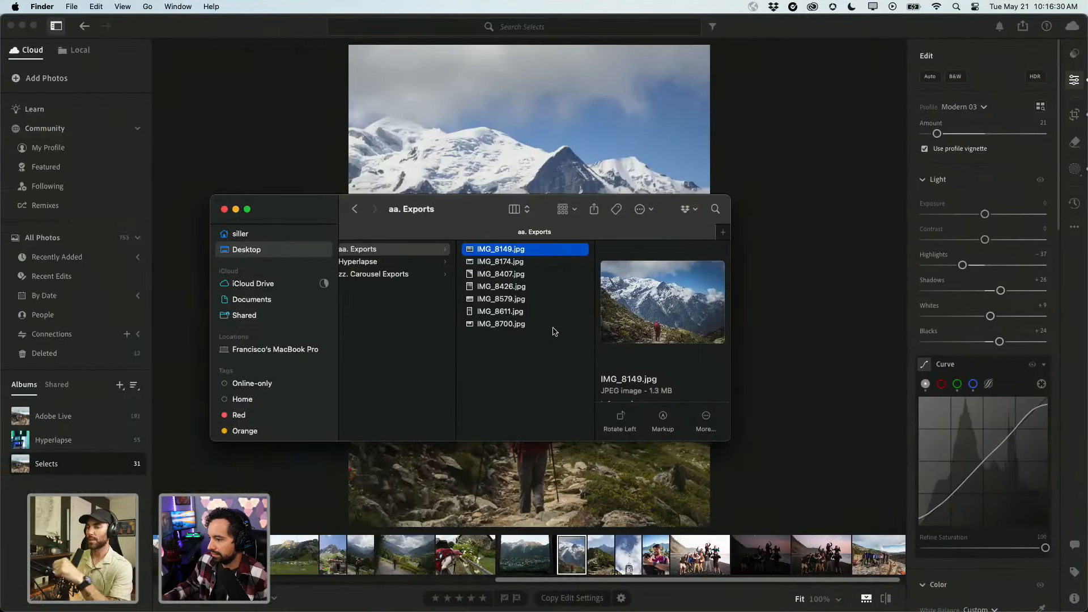
pyautogui.click(224, 210)
pyautogui.hotkey('ctrl', 'Right')
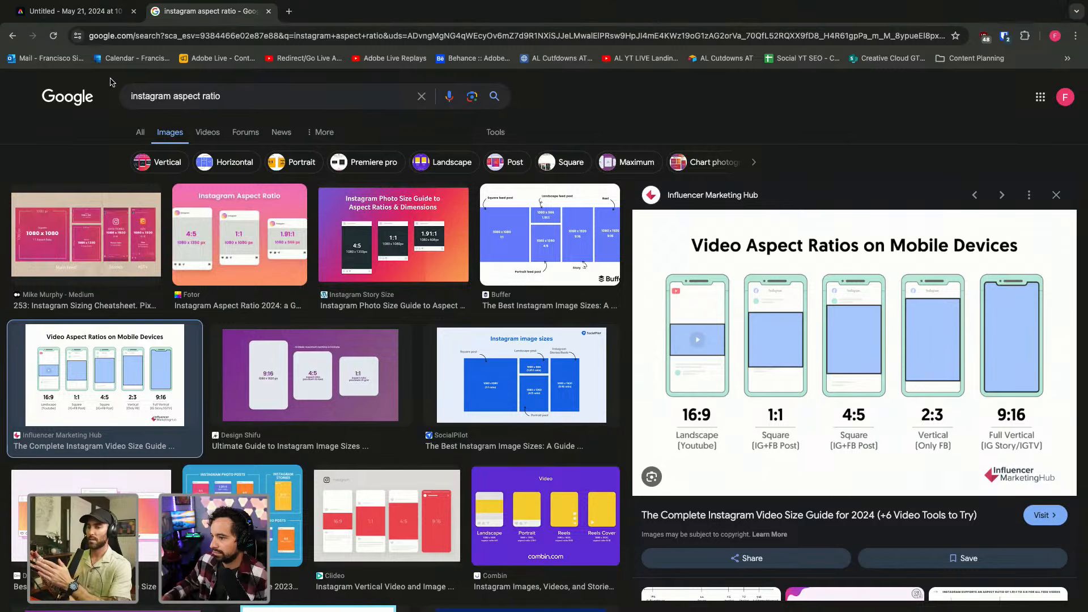
pyautogui.click(119, 11)
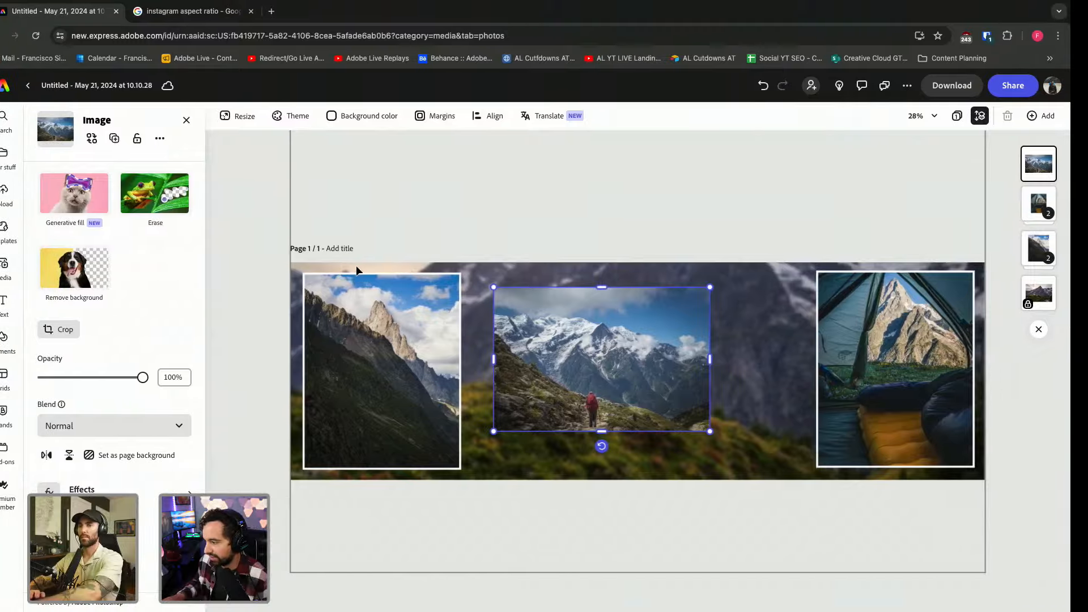
# Add a black rectangle from Shapes to the page, undoing an accidental photo move.
pyautogui.hotkey('ctrl', 'Left')
pyautogui.hotkey('ctrl', 'Right')
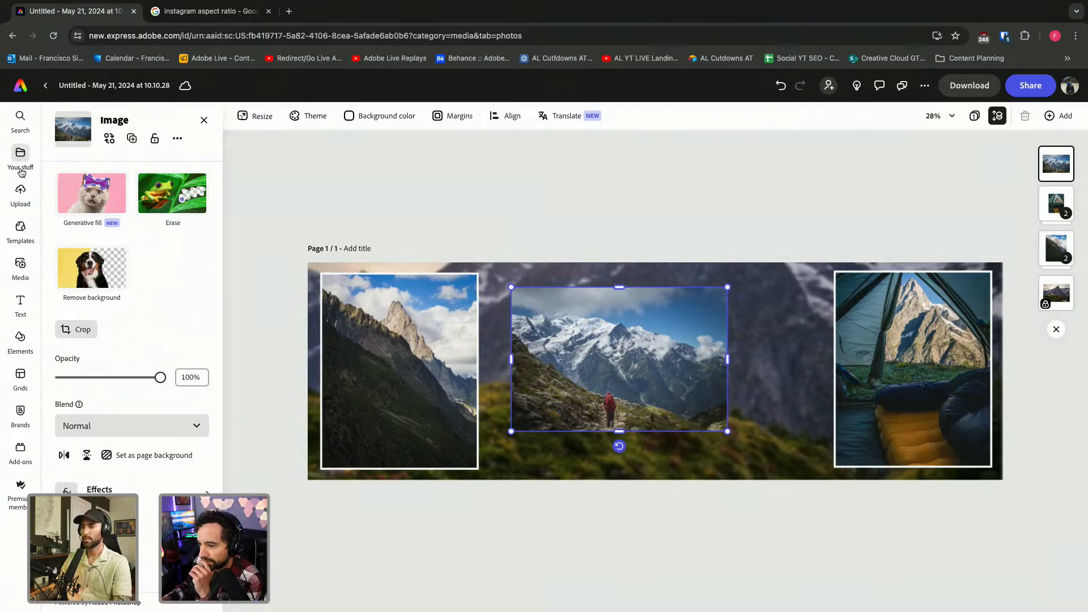
pyautogui.click(20, 338)
pyautogui.click(149, 322)
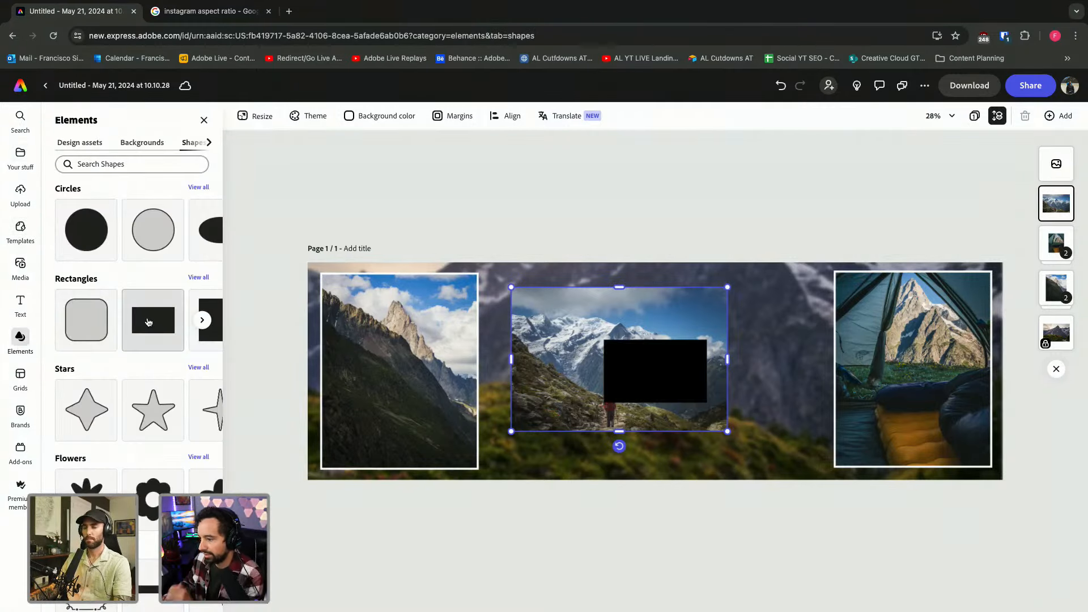
pyautogui.moveTo(644, 365)
pyautogui.mouseDown()
pyautogui.moveTo(540, 321)
pyautogui.moveTo(624, 343)
pyautogui.moveTo(624, 373)
pyautogui.moveTo(651, 379)
pyautogui.moveTo(617, 379)
pyautogui.moveTo(643, 384)
pyautogui.mouseUp()
pyautogui.click(631, 354)
pyautogui.hotkey('ctrl', 'z')
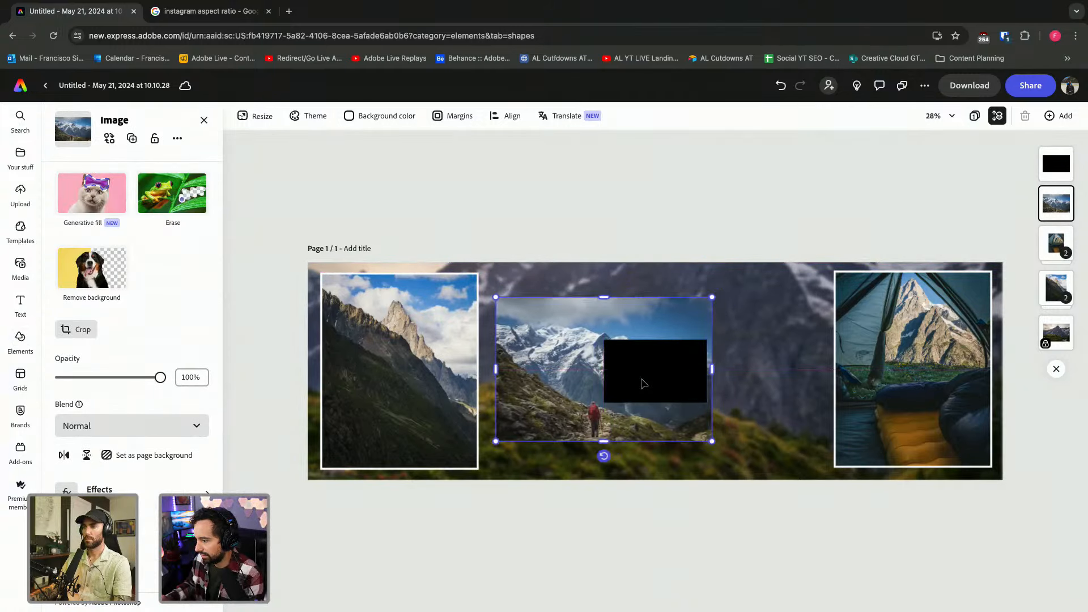
pyautogui.click(683, 366)
# Stretch the rectangle over the hiker photo, send it behind, and set border thickness 62.
pyautogui.scroll(5, 656, 406)
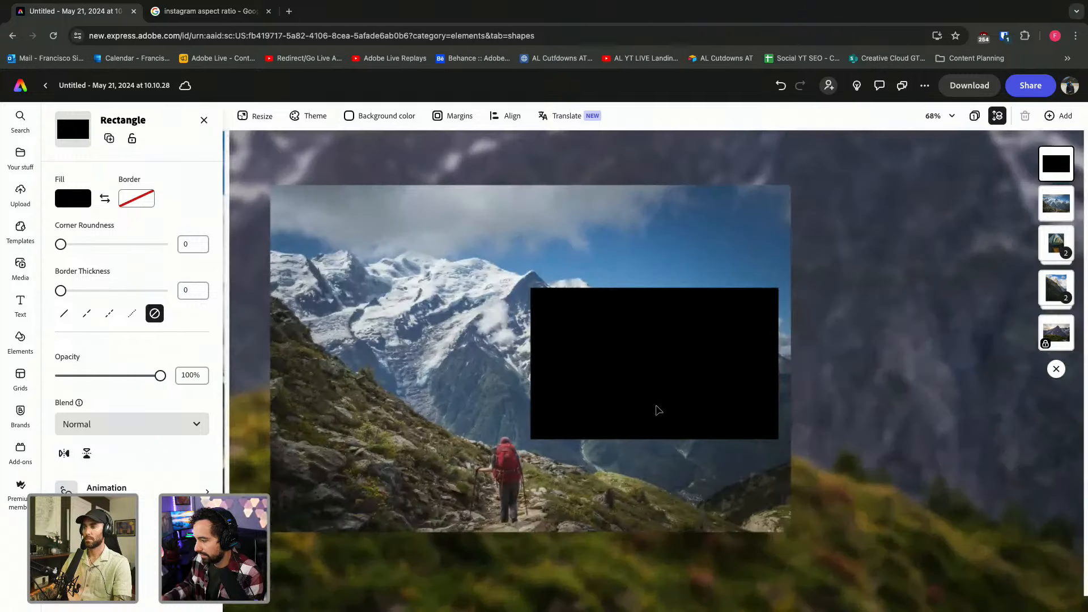
pyautogui.moveTo(682, 381); pyautogui.dragTo(686, 473)
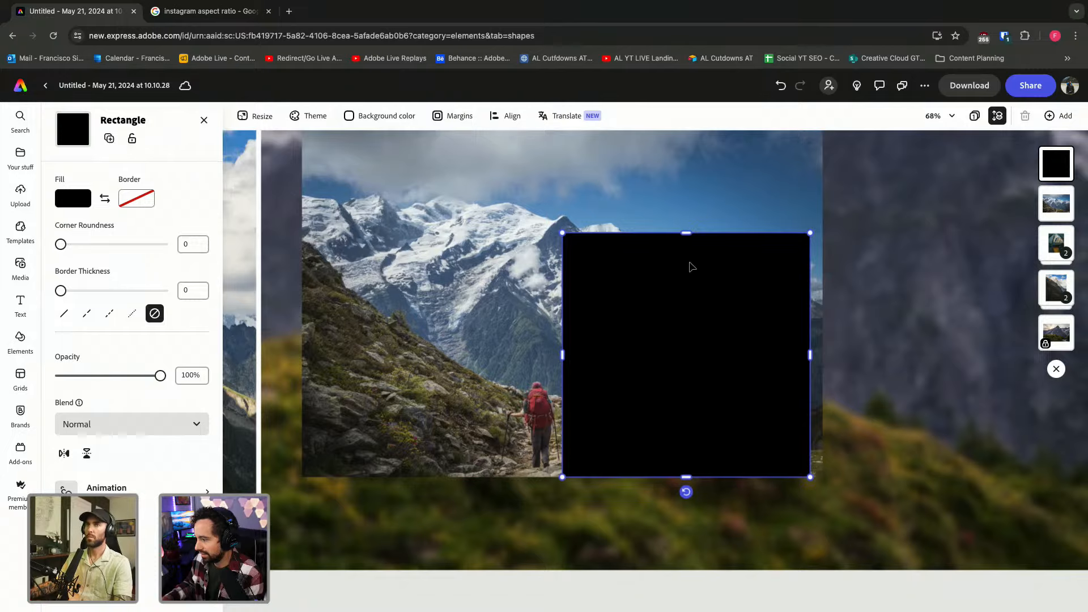
pyautogui.scroll(2, 685, 272)
pyautogui.moveTo(683, 282); pyautogui.dragTo(683, 180)
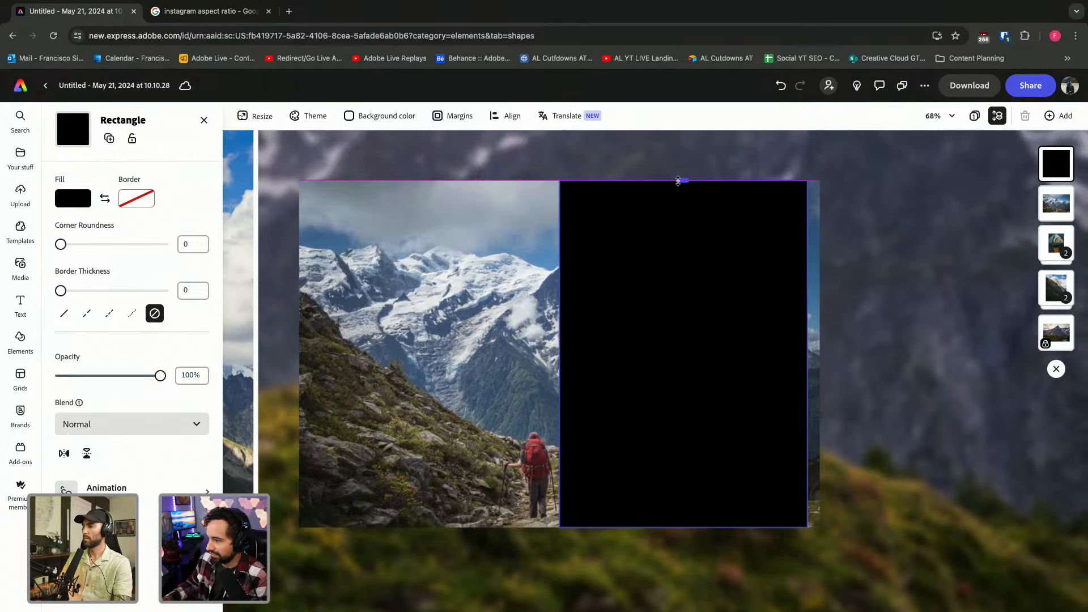
pyautogui.moveTo(559, 347); pyautogui.dragTo(299, 354)
pyautogui.moveTo(807, 354); pyautogui.dragTo(819, 354)
pyautogui.moveTo(1056, 164); pyautogui.dragTo(1058, 199)
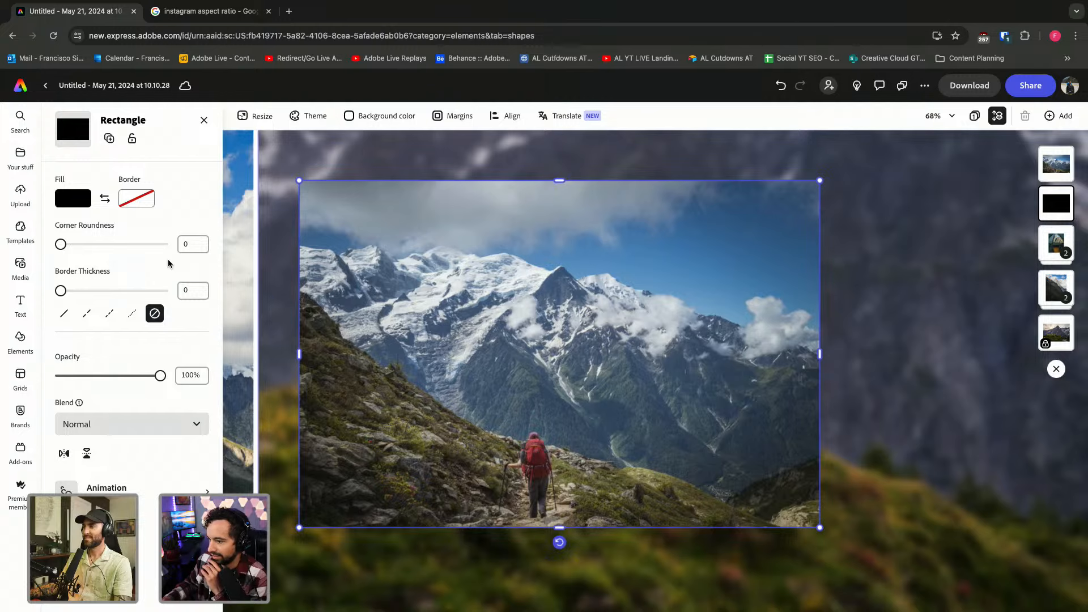
pyautogui.moveTo(63, 291); pyautogui.dragTo(67, 291)
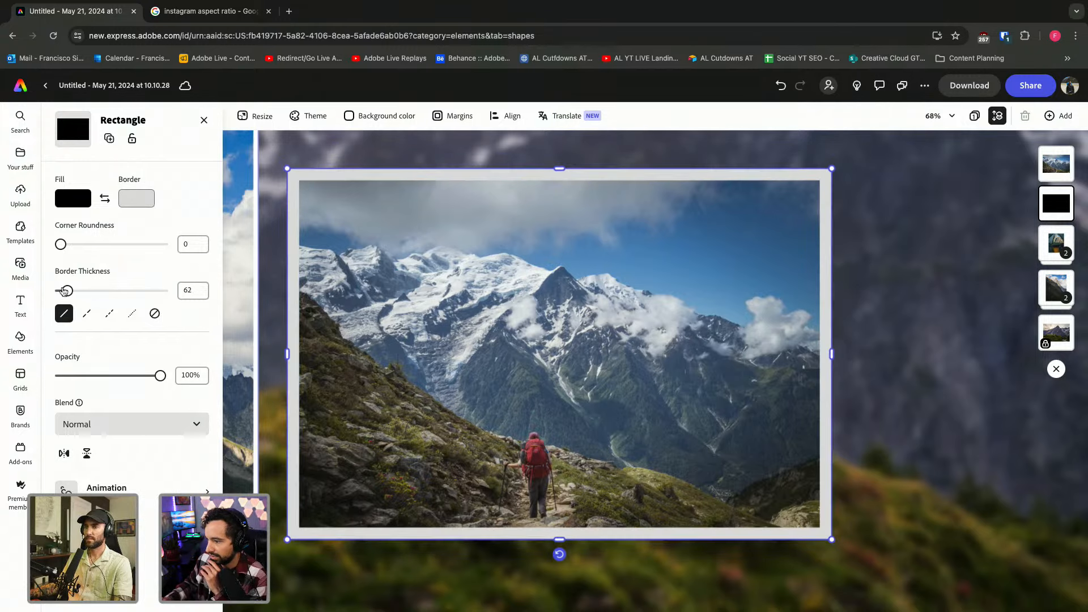
# Matching the left photo's frame, give the hiker photo's rectangle a white border of thickness 24.
pyautogui.click(244, 299)
pyautogui.doubleClick(243, 299)
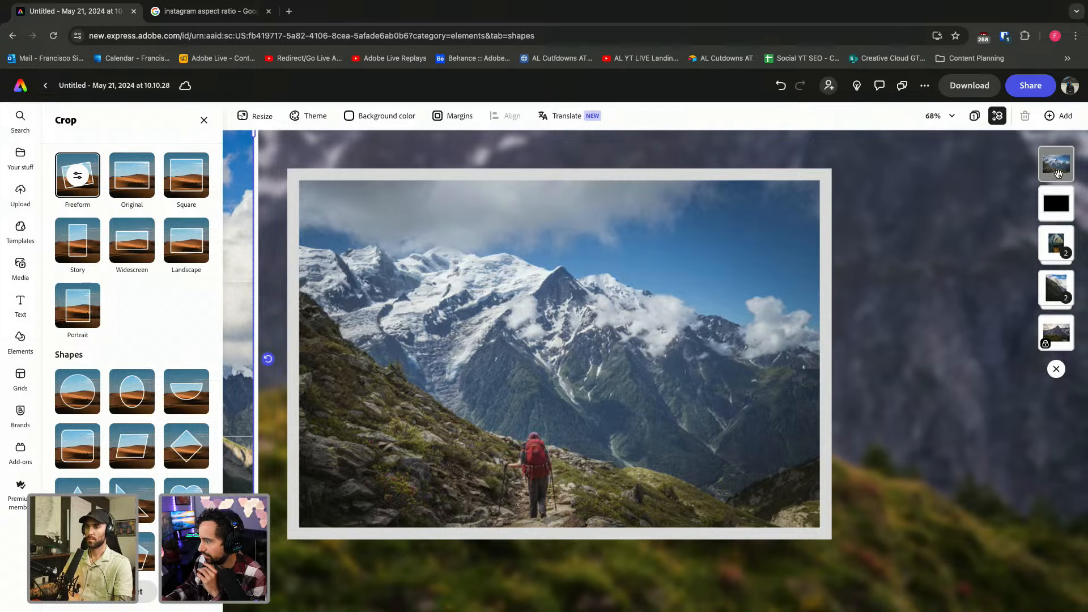
pyautogui.click(1057, 171)
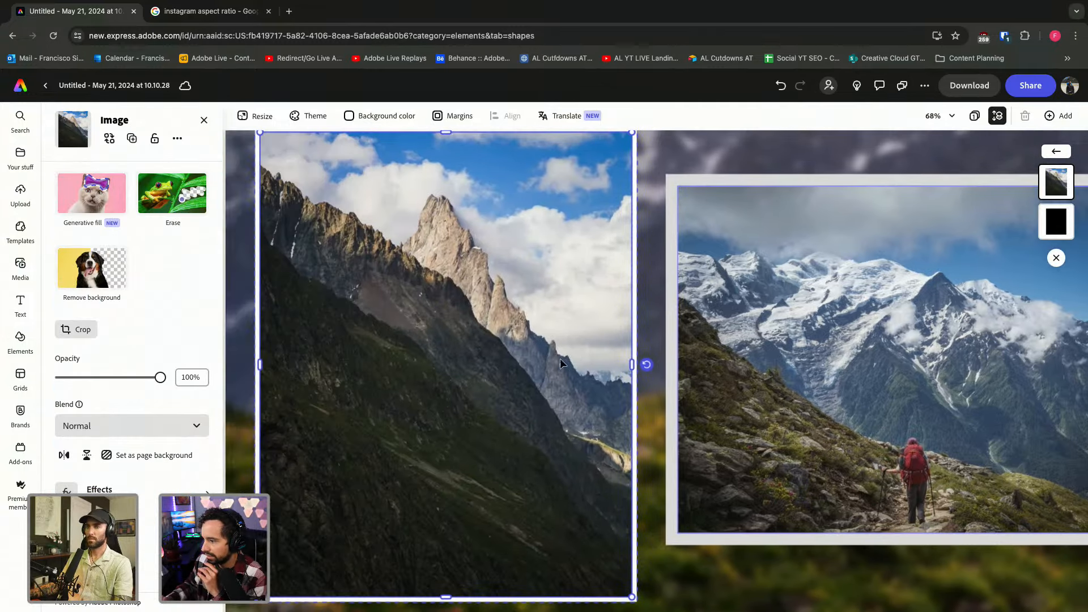
pyautogui.click(1055, 221)
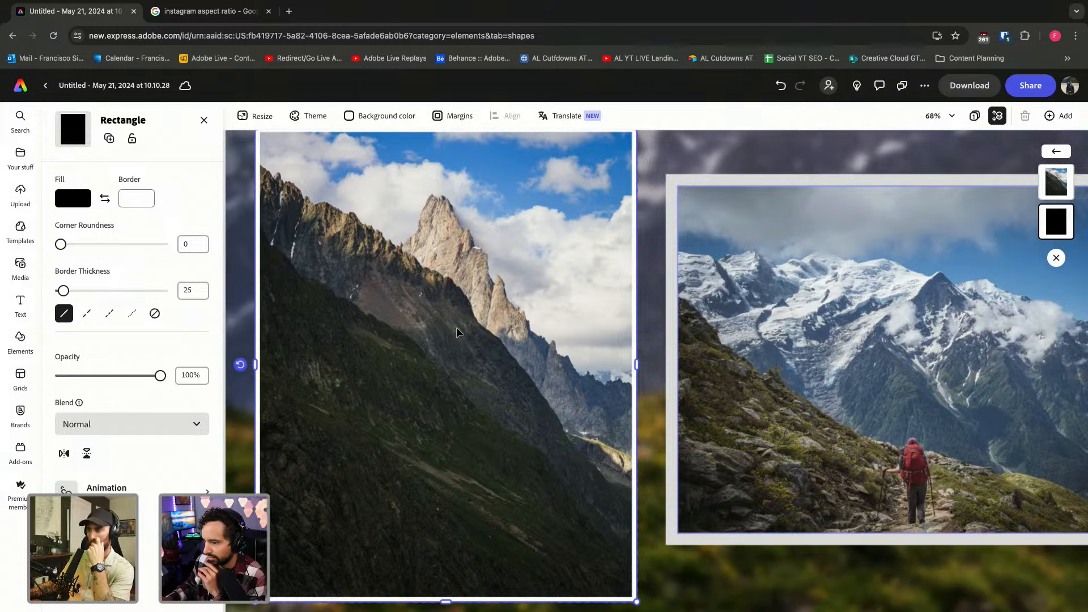
pyautogui.click(672, 314)
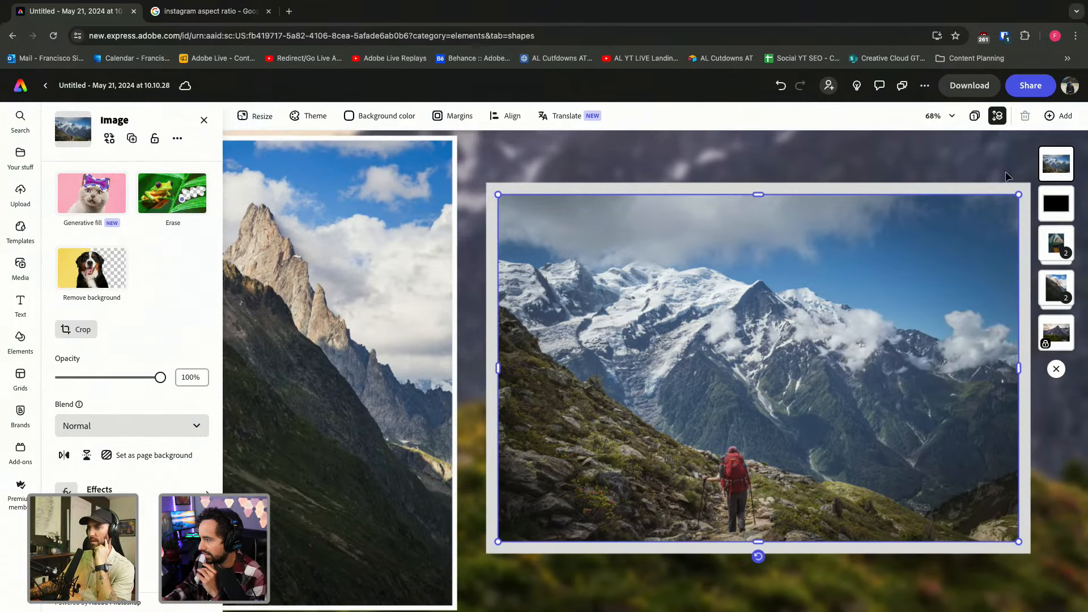
pyautogui.click(1062, 206)
pyautogui.doubleClick(205, 292)
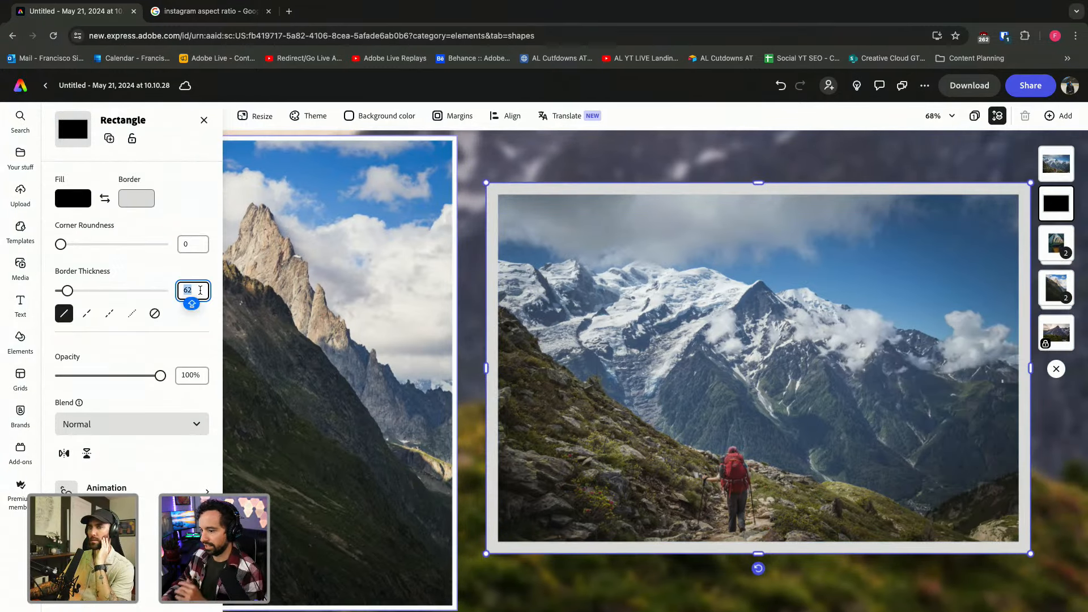
pyautogui.write('24')
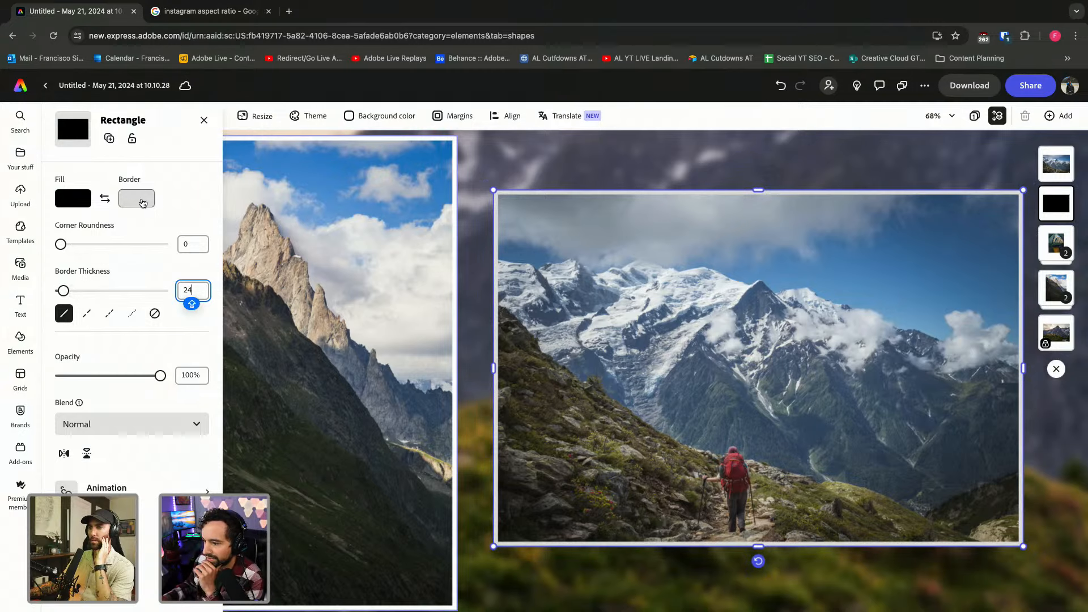
pyautogui.click(139, 200)
pyautogui.click(213, 181)
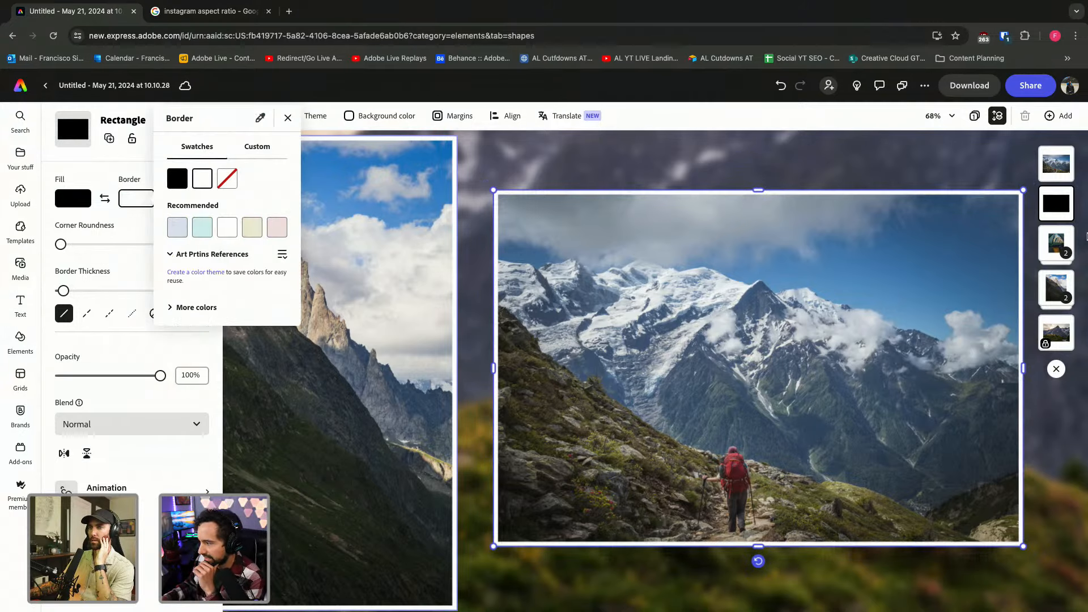
pyautogui.click(912, 159)
# Group the white frame with the hiker photo, then shrink and align the group.
pyautogui.moveTo(912, 158); pyautogui.dragTo(767, 376)
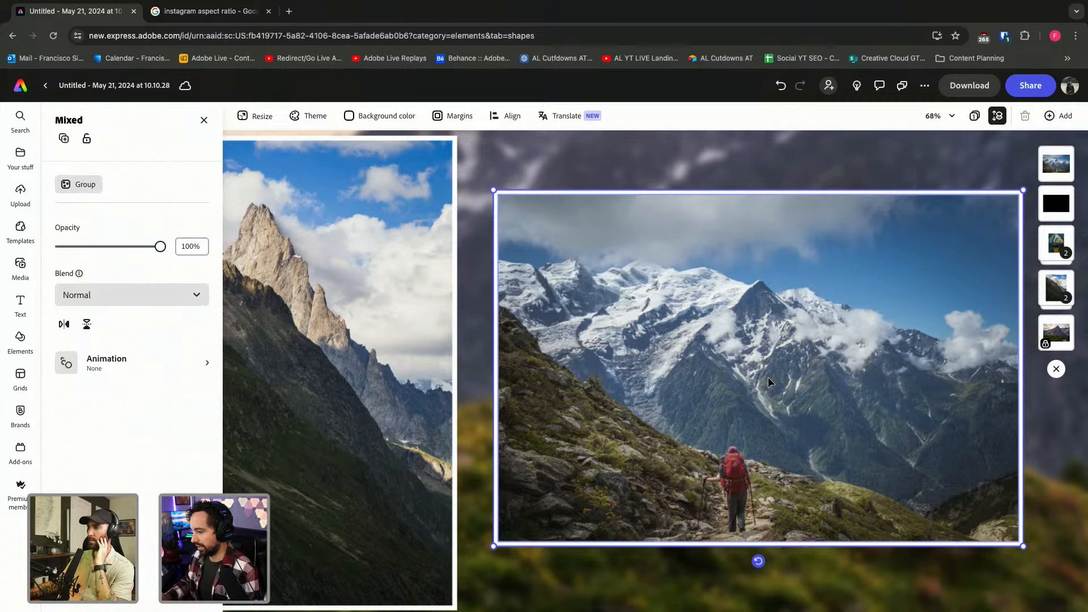
pyautogui.hotkey('ctrl', 'g')
pyautogui.scroll(-5, 505, 512)
pyautogui.hscroll(2, 505, 512)
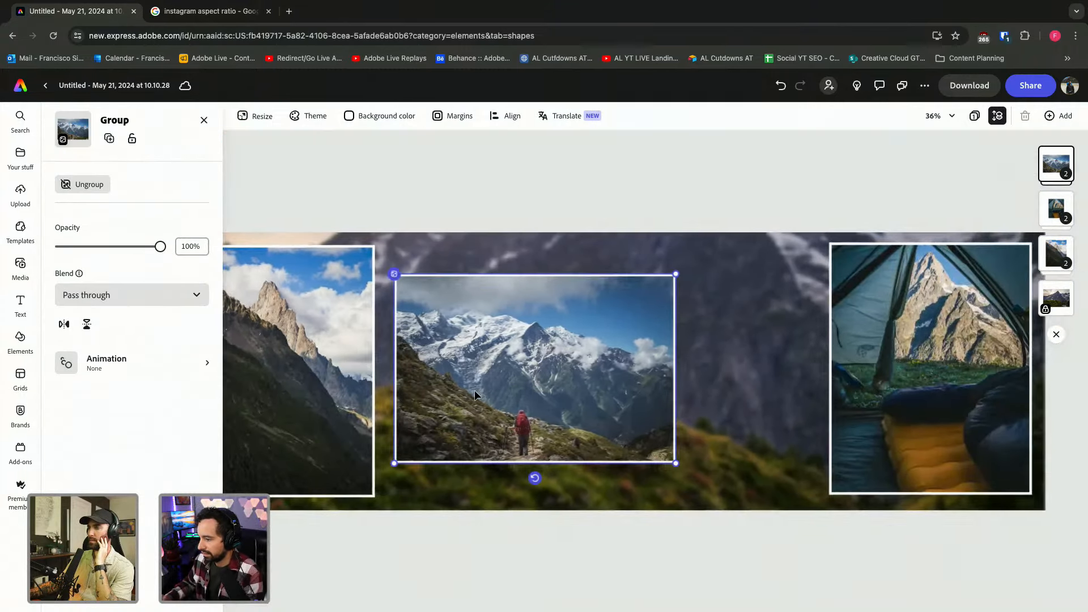
pyautogui.moveTo(474, 384); pyautogui.dragTo(481, 364)
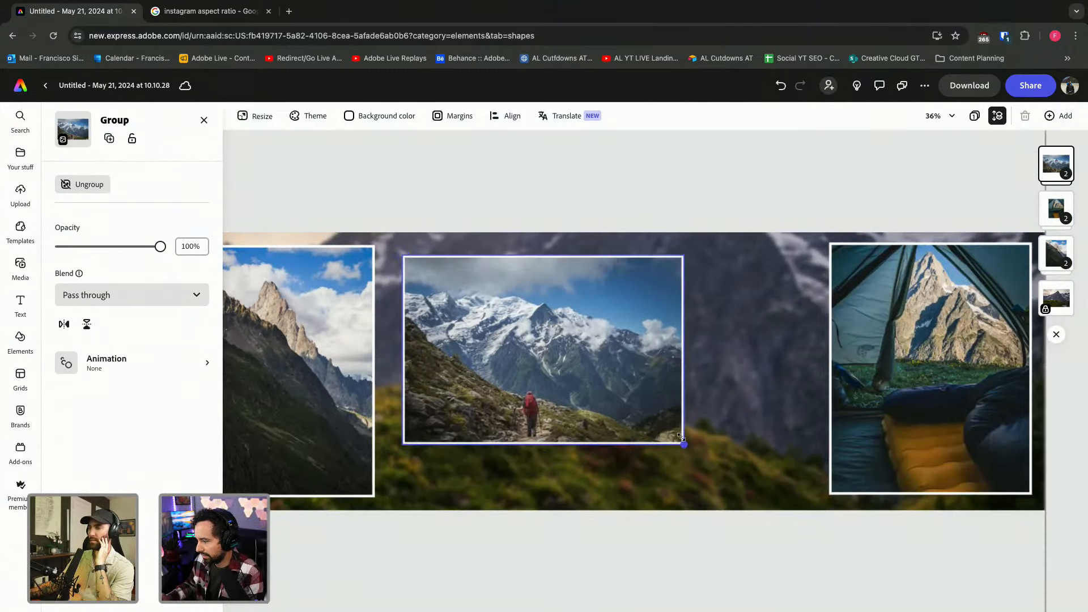
pyautogui.moveTo(680, 437); pyautogui.dragTo(592, 365)
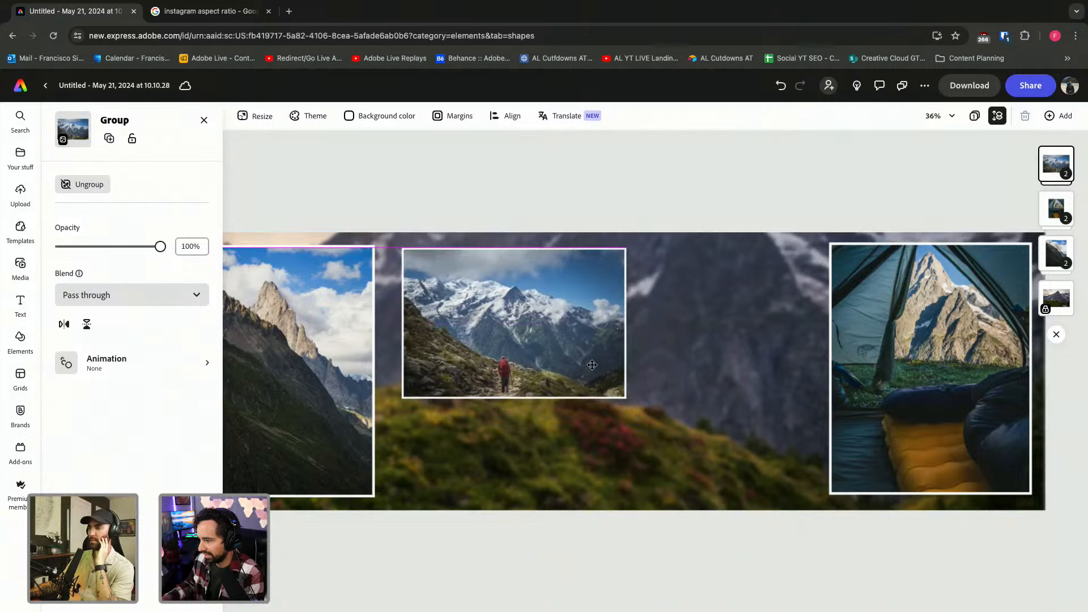
# Try duplicating the hiker photo alone and moving the group, undoing each attempt.
pyautogui.doubleClick(572, 353)
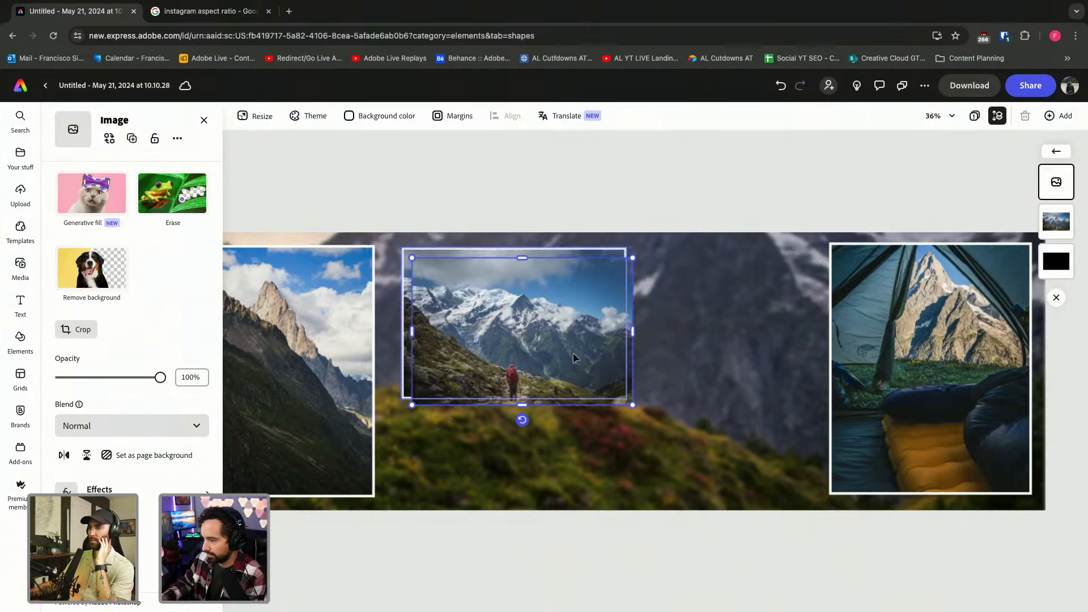
pyautogui.moveTo(558, 329); pyautogui.dragTo(817, 413)
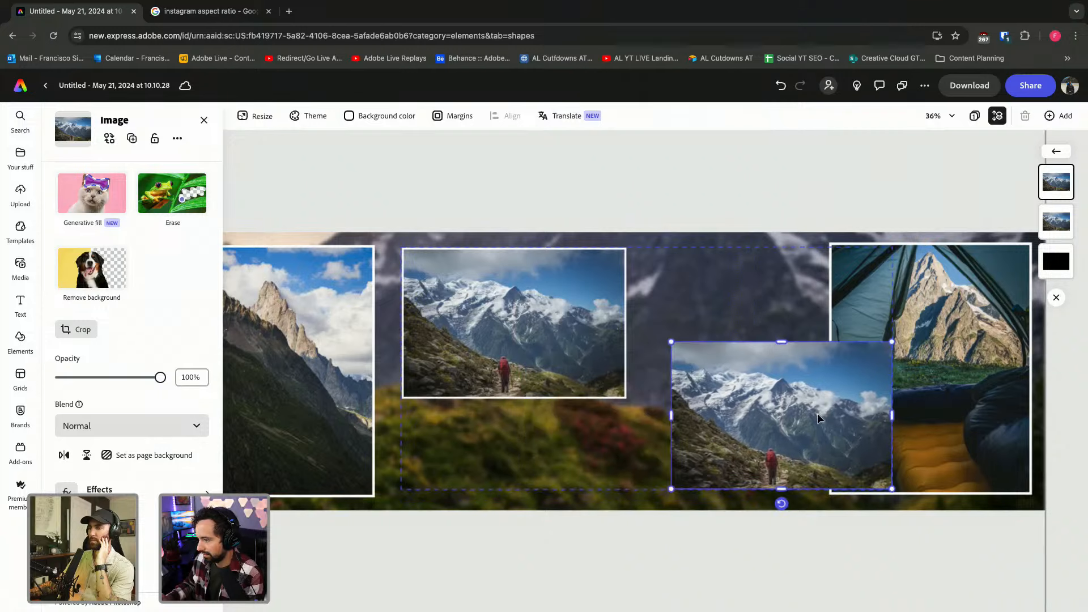
pyautogui.hotkey('ctrl', 'z')
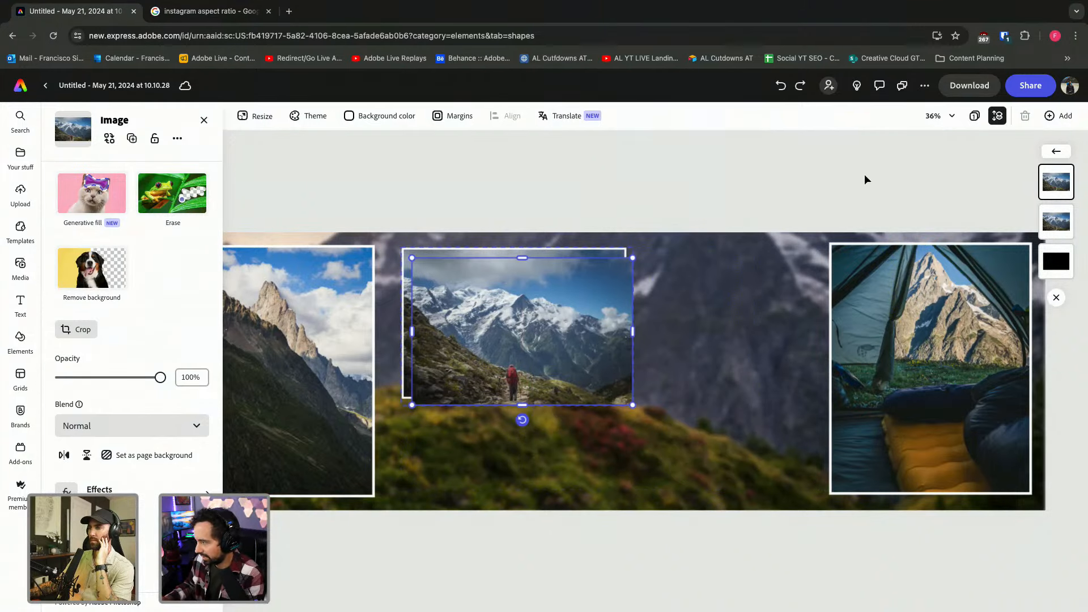
pyautogui.hotkey('ctrl', 'z')
pyautogui.click(777, 185)
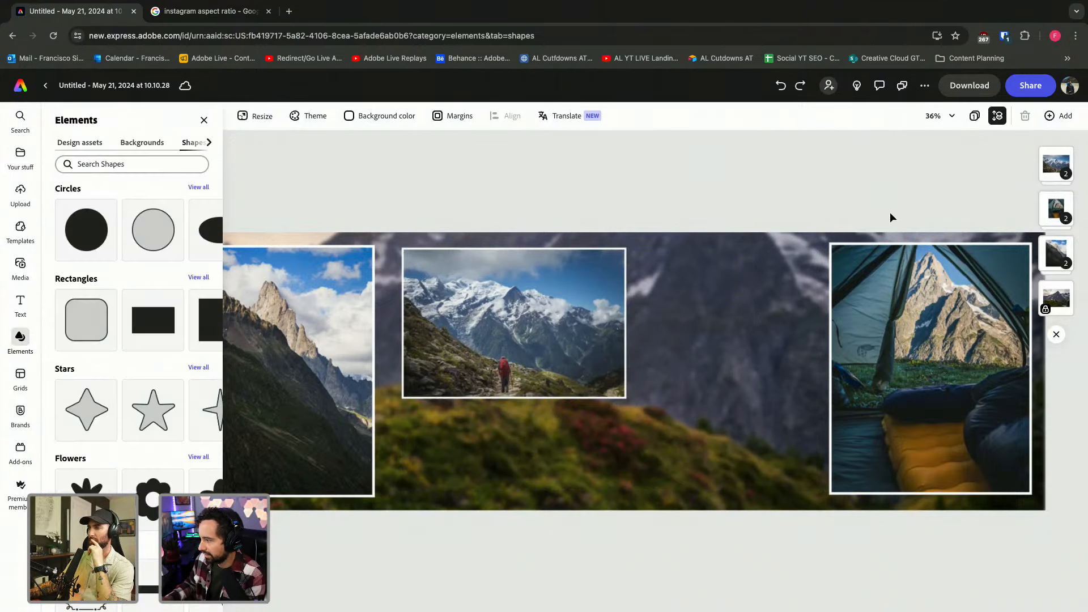
pyautogui.click(473, 327)
pyautogui.moveTo(448, 310); pyautogui.dragTo(720, 409)
pyautogui.hotkey('ctrl', 'z')
pyautogui.doubleClick(494, 316)
pyautogui.hotkey('ctrl', 'd')
pyautogui.hotkey('ctrl', 'z')
pyautogui.hotkey('ctrl', 'z')
# Duplicate the framed hiker group and place the copy overlapping the original's lower right.
pyautogui.click(696, 206)
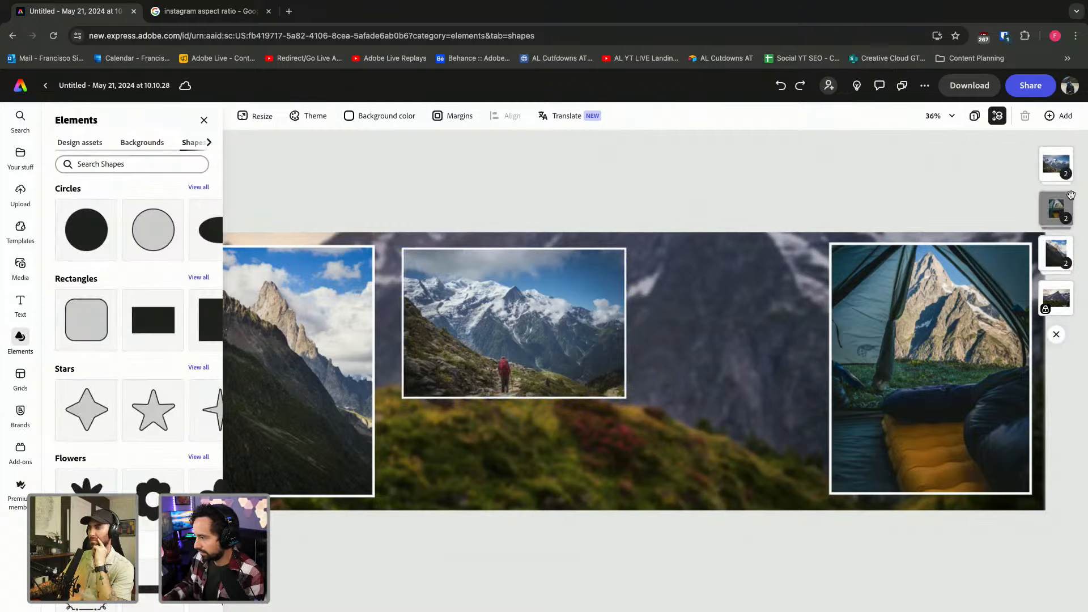
pyautogui.click(1054, 173)
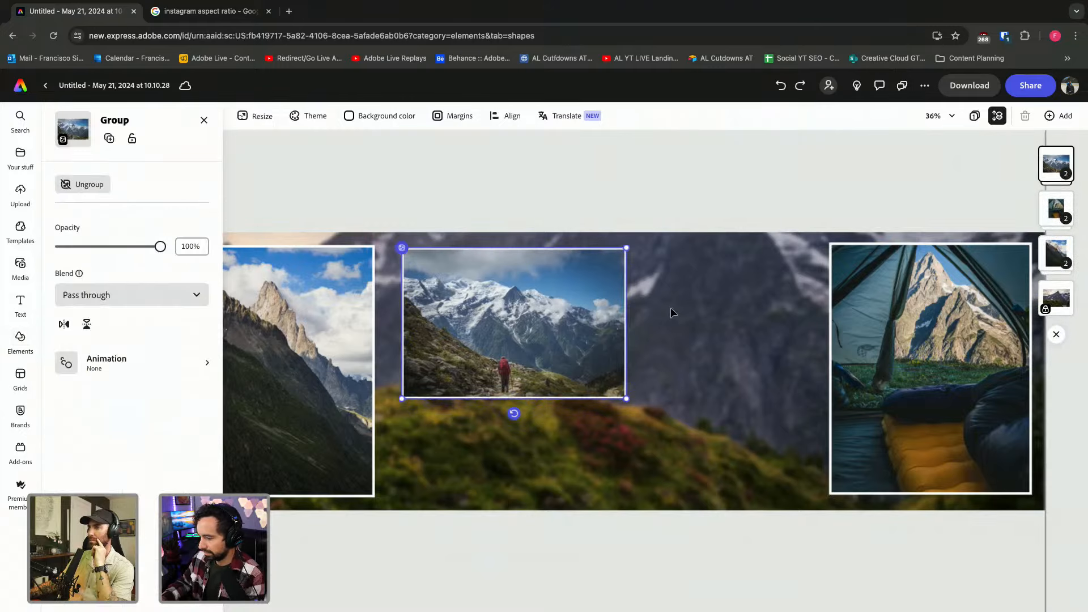
pyautogui.hotkey('ctrl', 'd')
pyautogui.moveTo(545, 303); pyautogui.dragTo(702, 376)
pyautogui.doubleClick(702, 376)
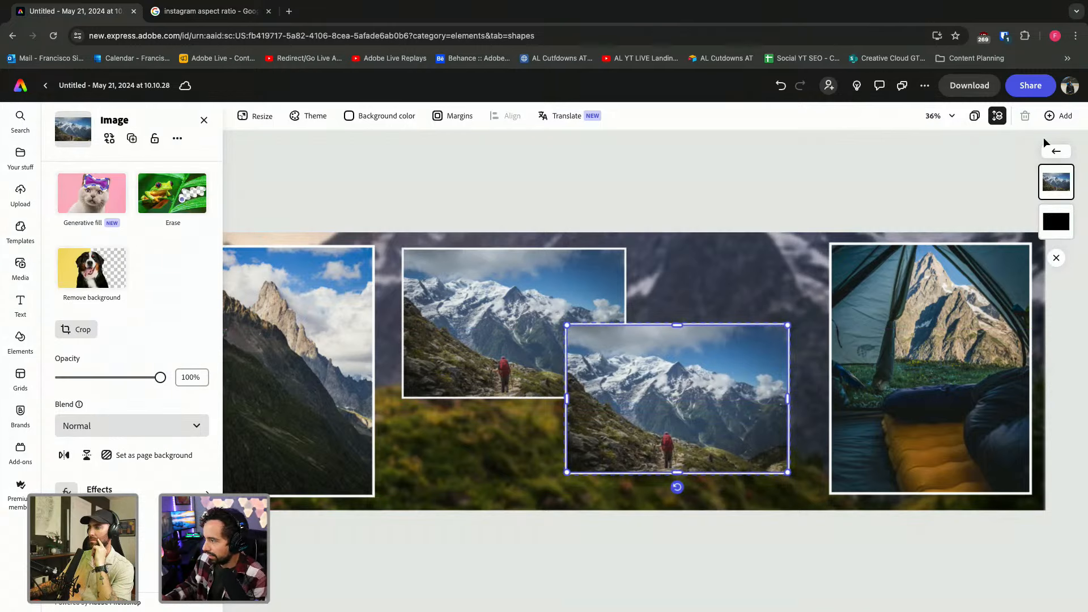
# Upload IMG_8700.jpg from the computer into the copied frame, replacing the duplicate hiker shot.
pyautogui.click(19, 266)
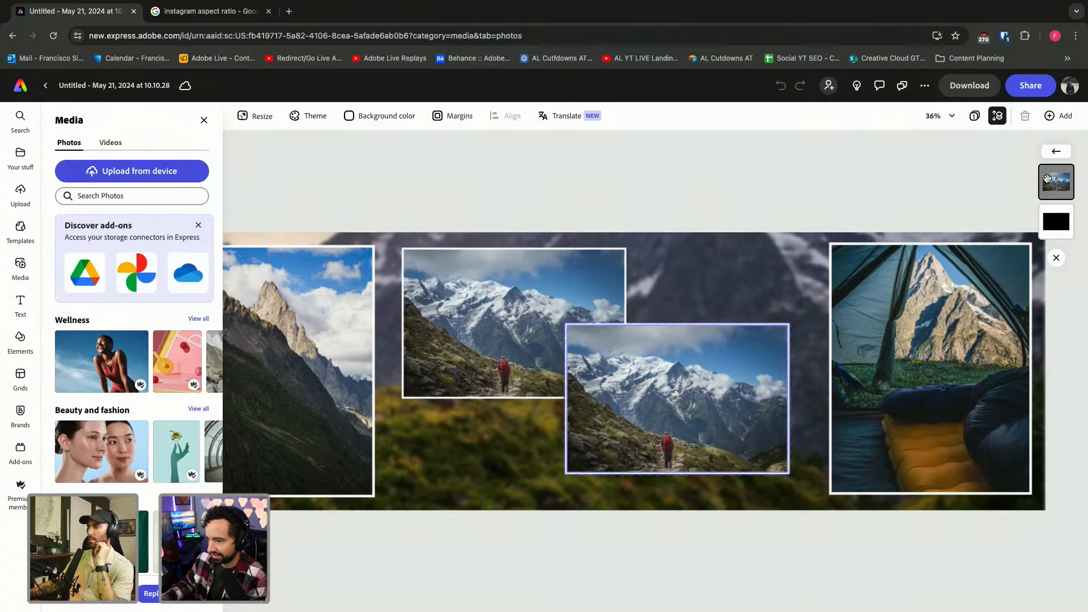
pyautogui.click(193, 172)
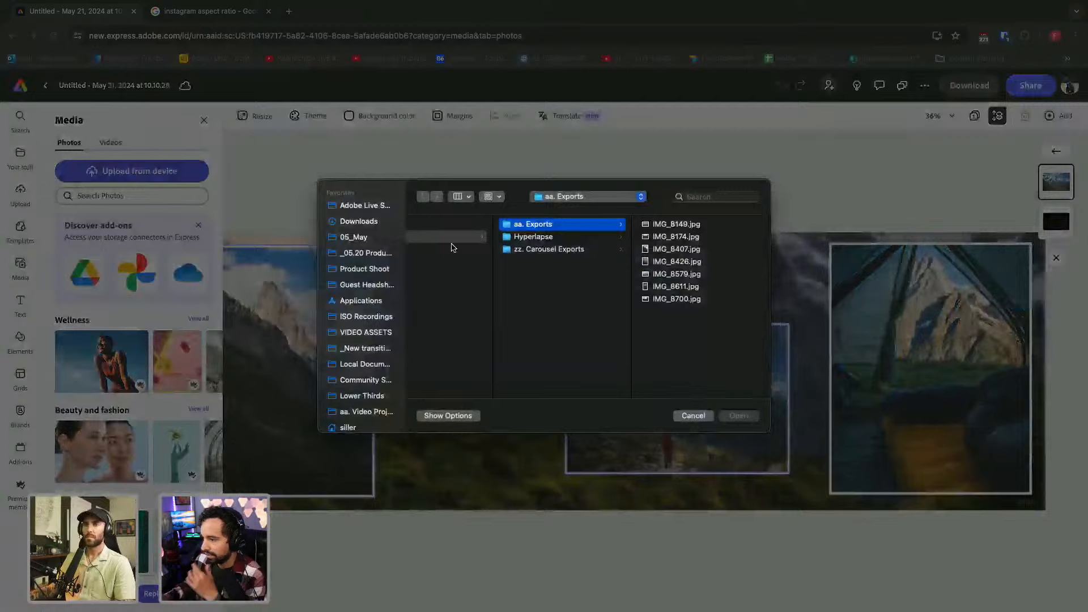
pyautogui.click(683, 260)
pyautogui.press('Down')
pyautogui.press('Down')
pyautogui.press('Down')
pyautogui.press('Up')
pyautogui.press('Up')
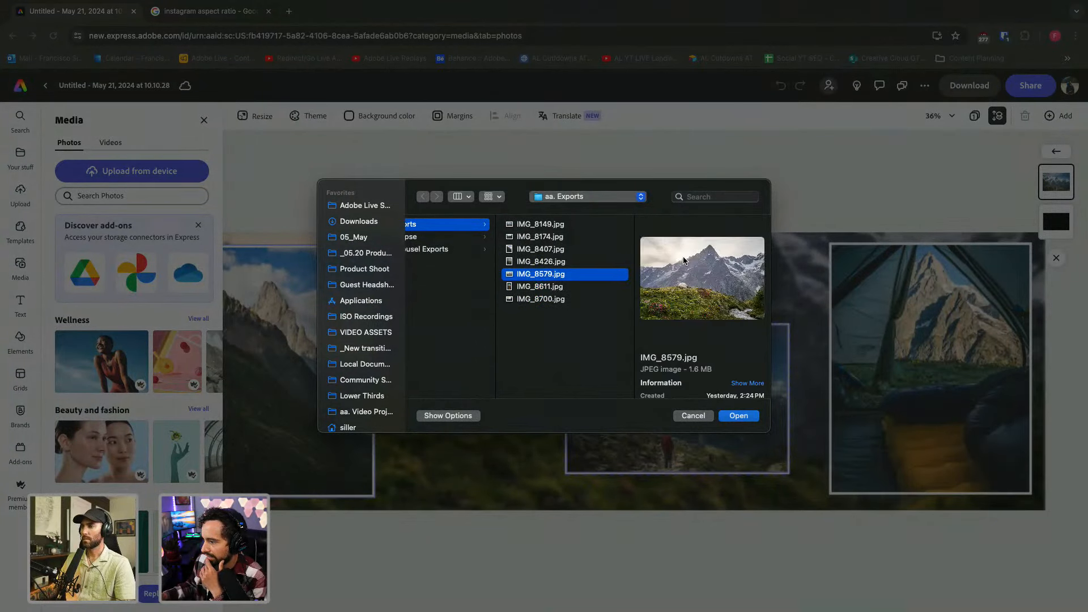
pyautogui.press('Down')
pyautogui.press('Down')
pyautogui.click(740, 415)
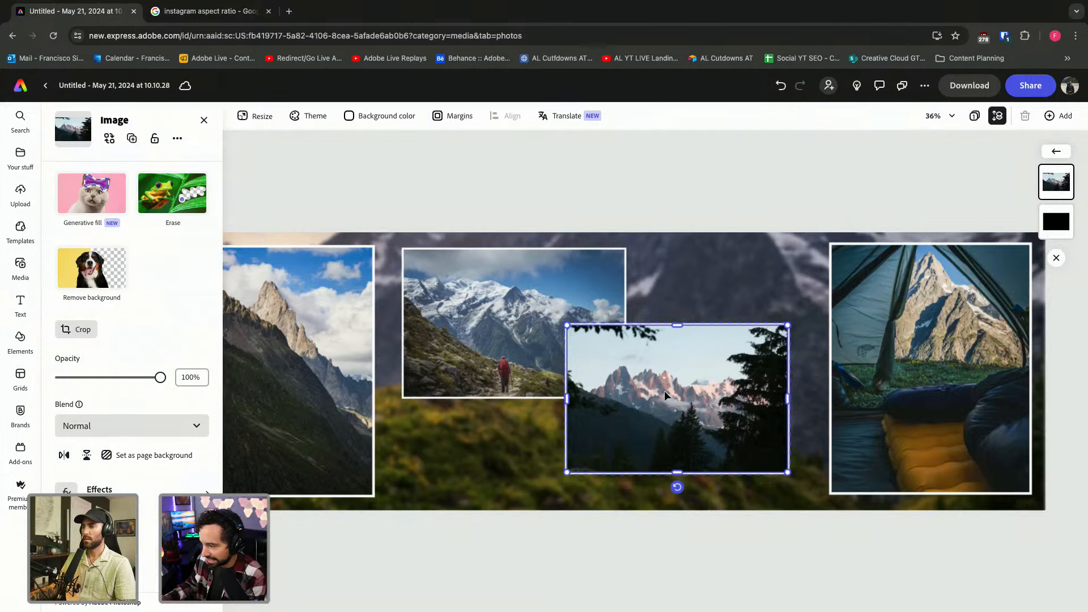
pyautogui.click(724, 172)
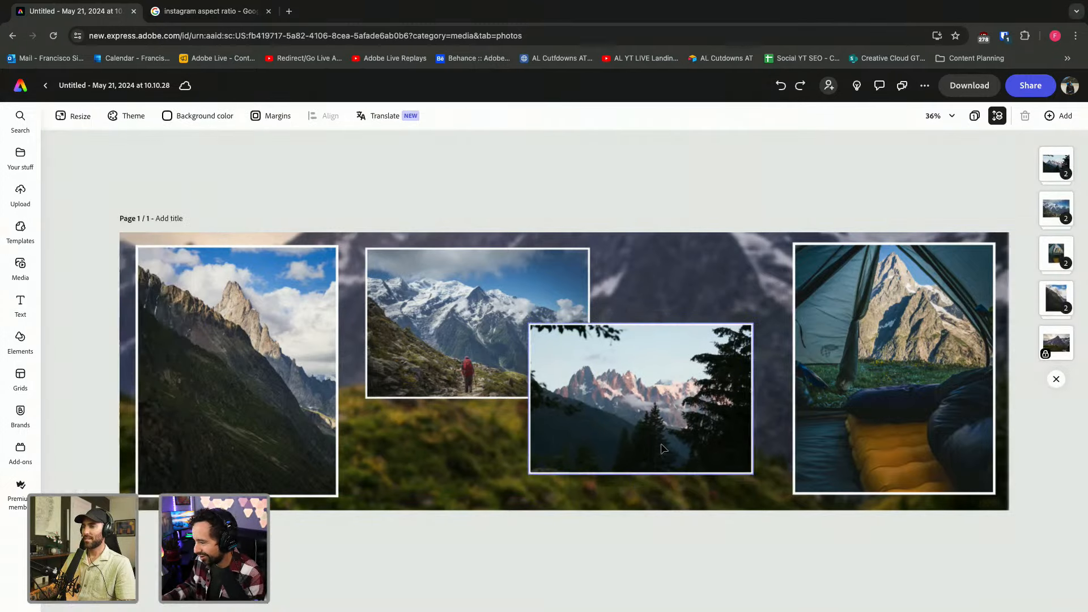
pyautogui.scroll(10, 663, 449)
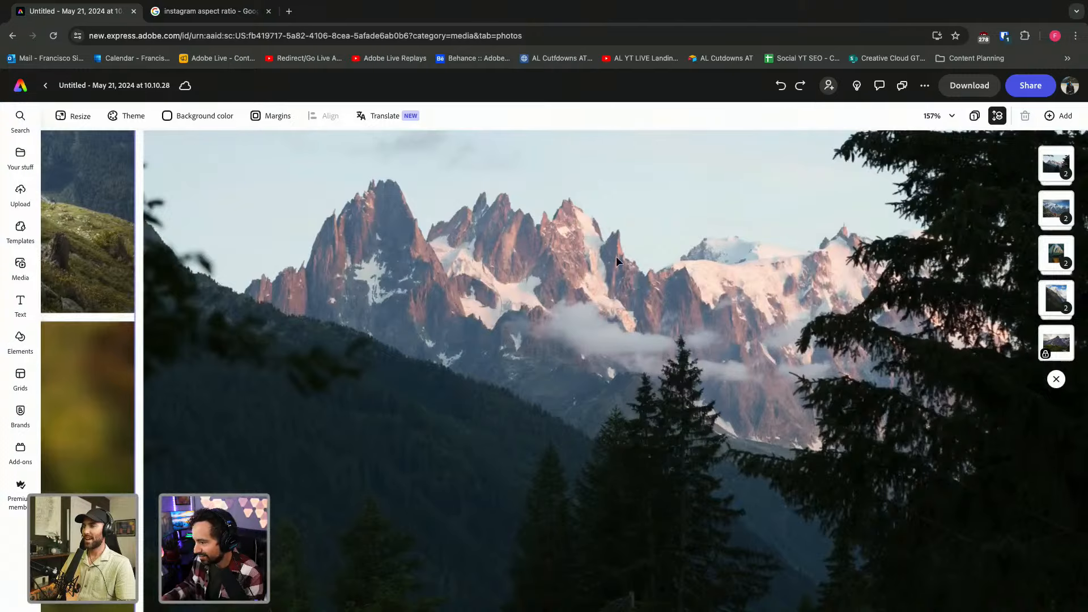
# Undo an accidental hiker photo move and shift the pine-tree photo down and right.
pyautogui.scroll(-5, 616, 261)
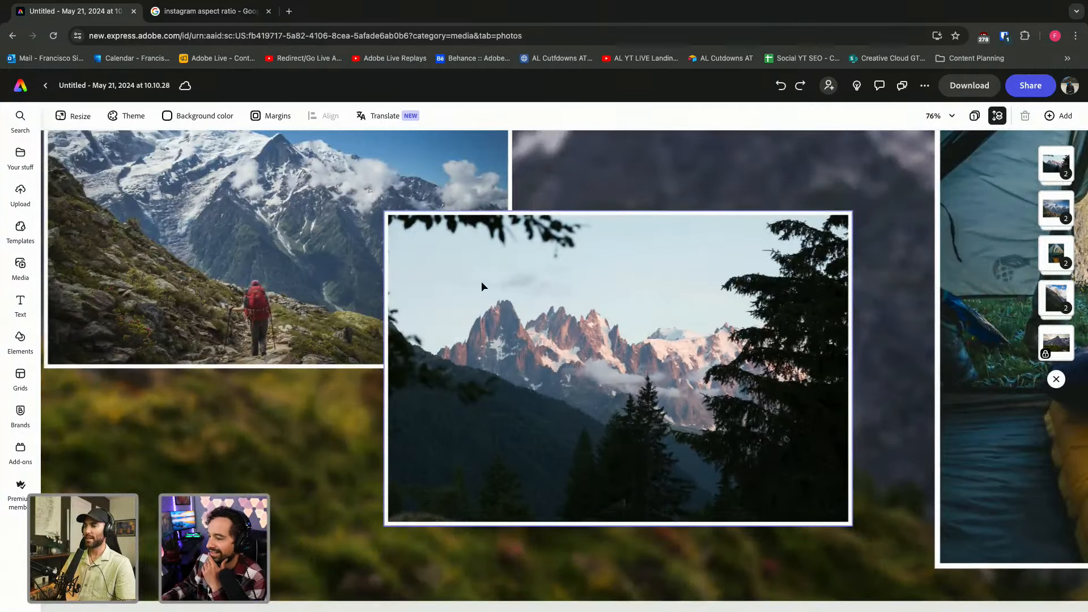
pyautogui.scroll(-3, 484, 284)
pyautogui.hscroll(-1, 486, 284)
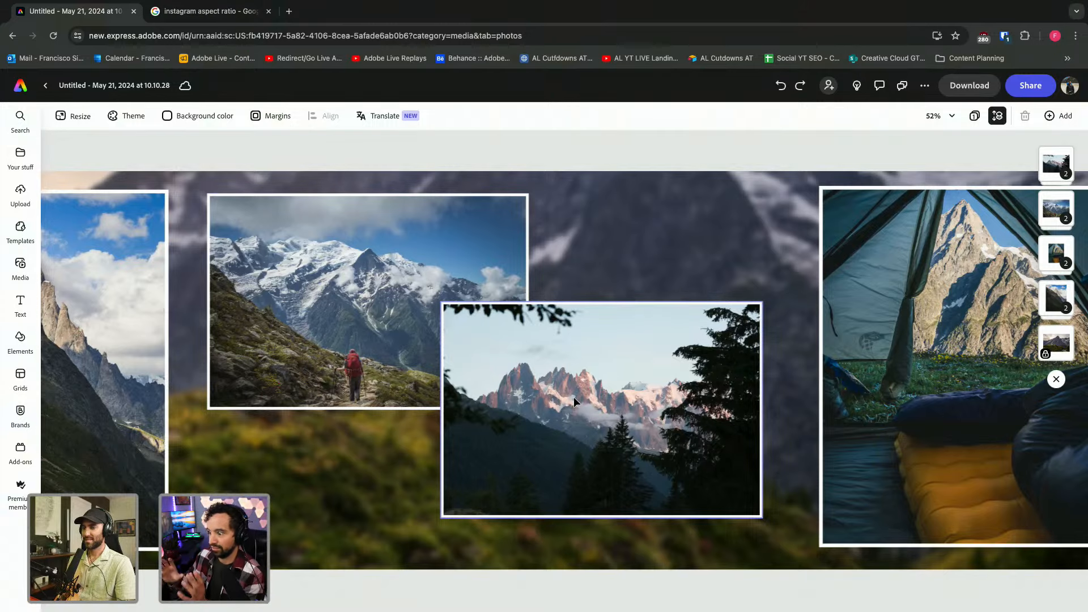
pyautogui.click(306, 254)
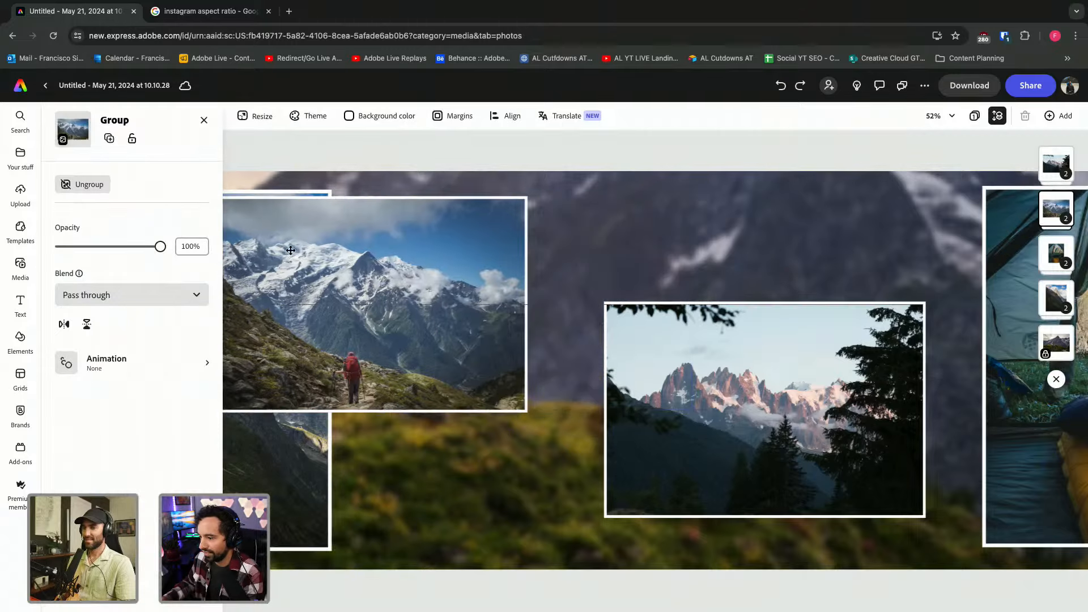
pyautogui.press('super+z')
pyautogui.hscroll(2, 781, 347)
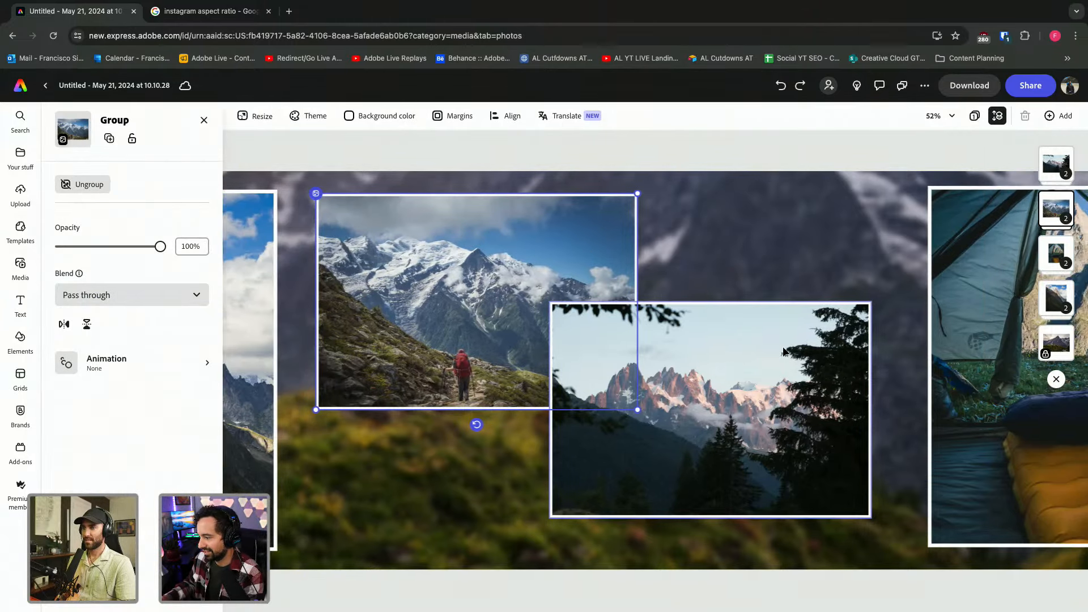
pyautogui.click(659, 364)
pyautogui.moveTo(660, 368); pyautogui.dragTo(701, 400)
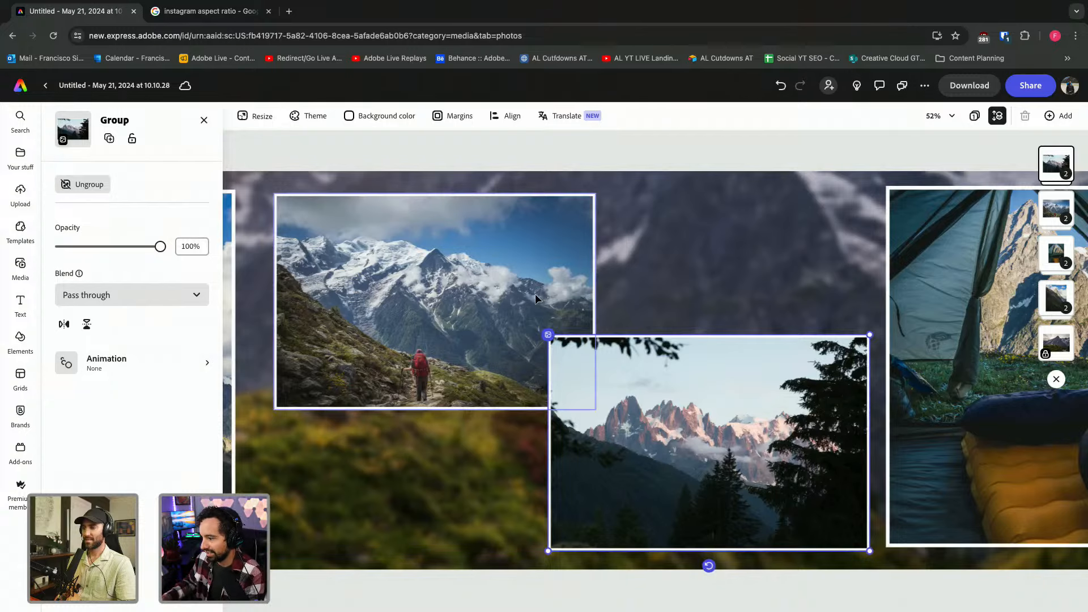
# Nudge the hiker and pine-tree photos until they snap neatly into overlapping alignment.
pyautogui.scroll(-2, 535, 293)
pyautogui.click(498, 287)
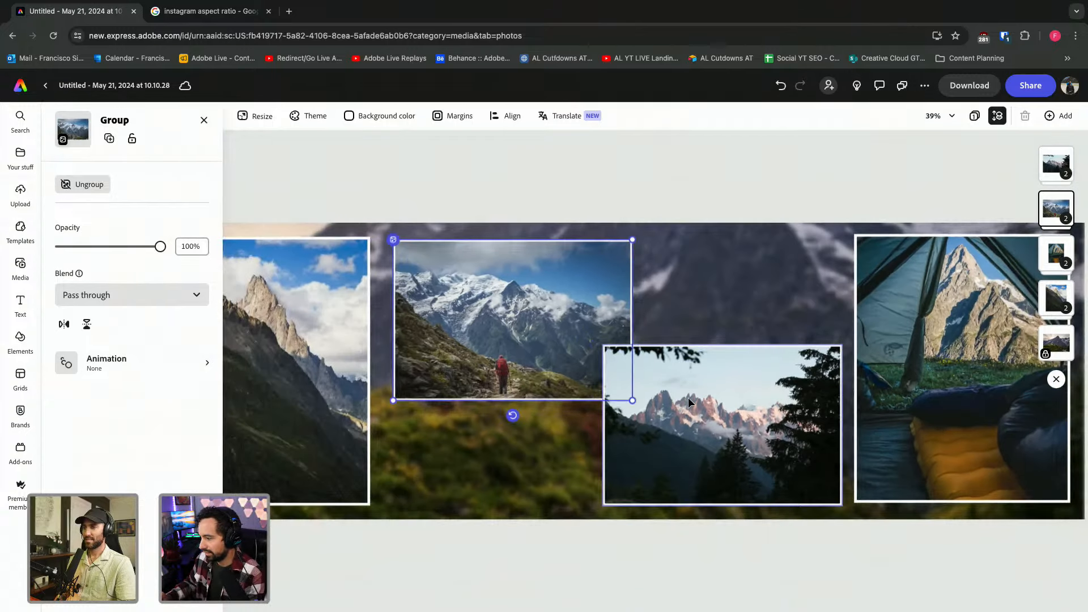
pyautogui.moveTo(688, 396); pyautogui.dragTo(646, 410)
pyautogui.click(601, 334)
pyautogui.moveTo(506, 334); pyautogui.dragTo(504, 334)
pyautogui.moveTo(686, 446); pyautogui.dragTo(691, 447)
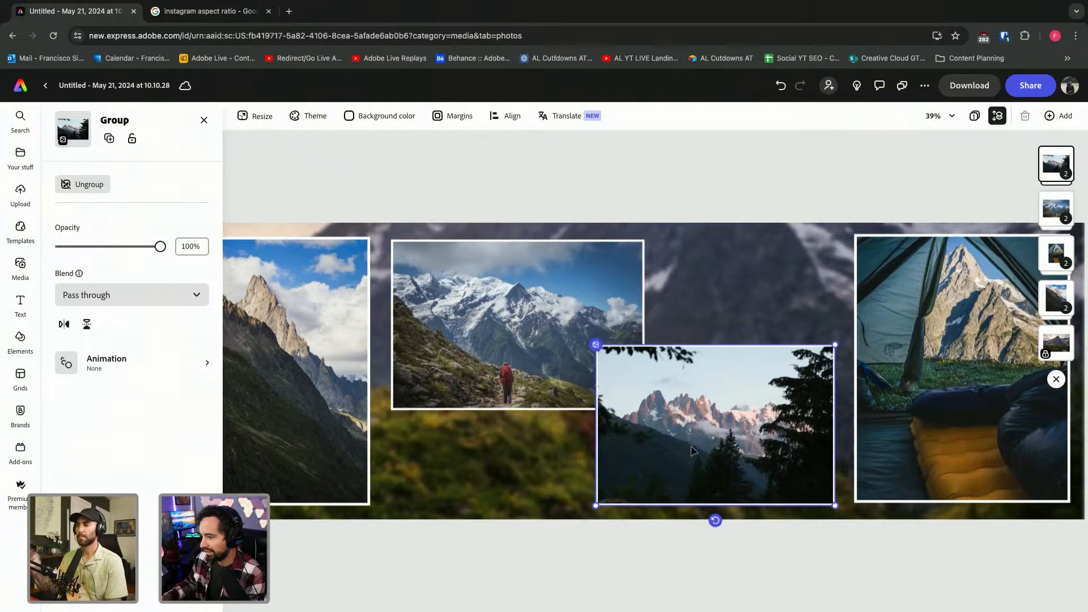
pyautogui.scroll(-4, 691, 447)
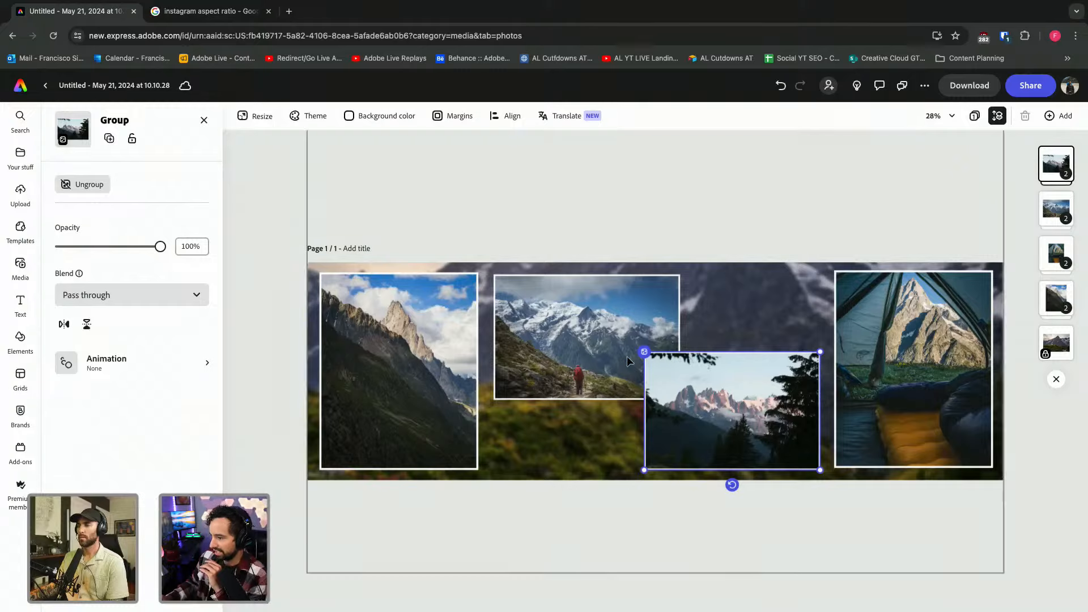
# Export the finished collage as a PNG image, saved as Untitled.png.
pyautogui.click(965, 86)
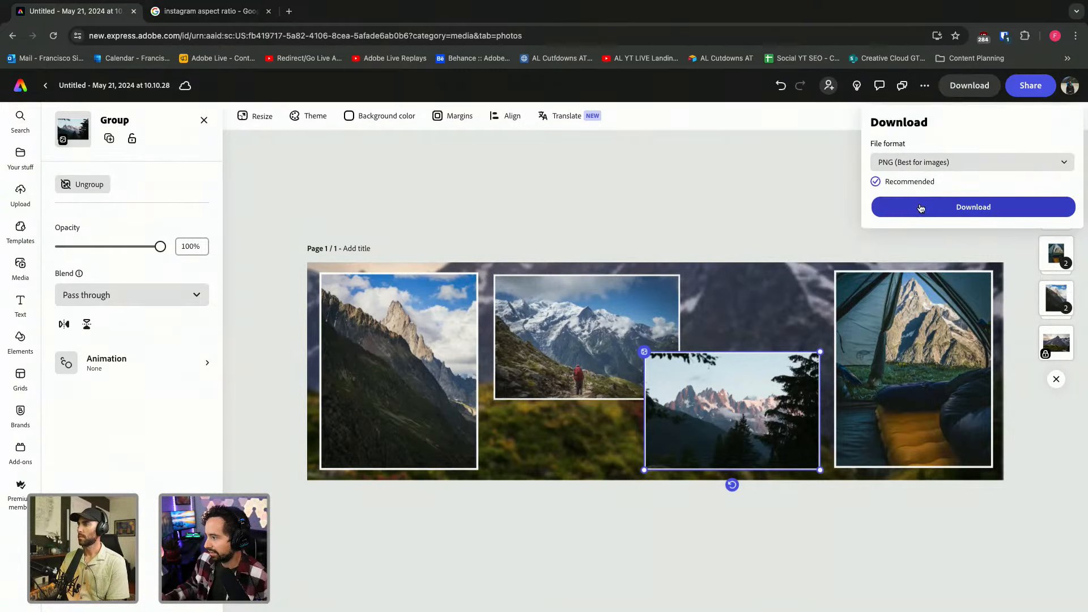
pyautogui.click(920, 208)
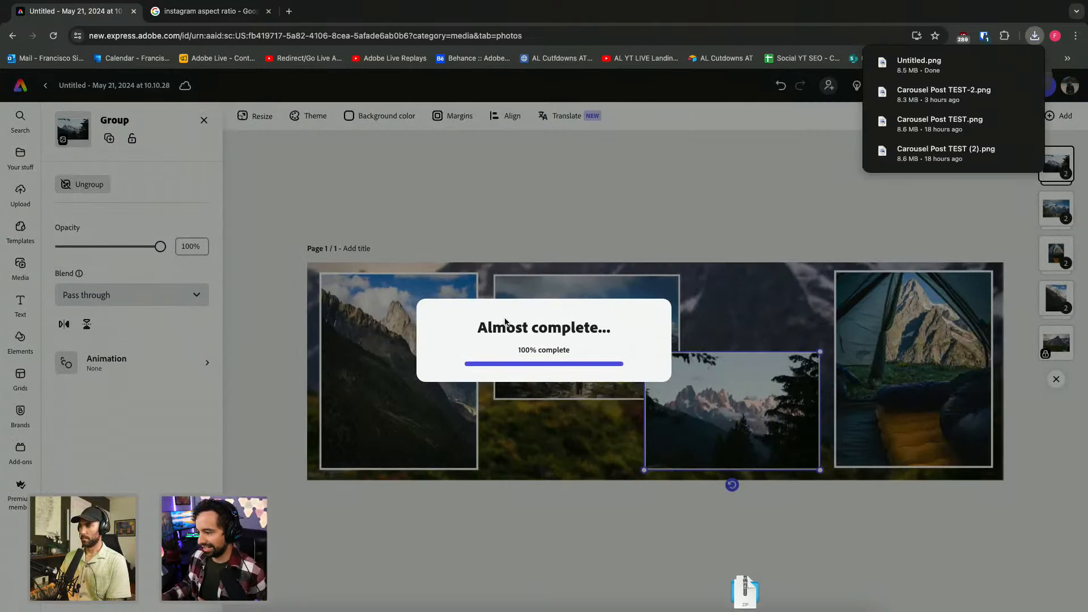
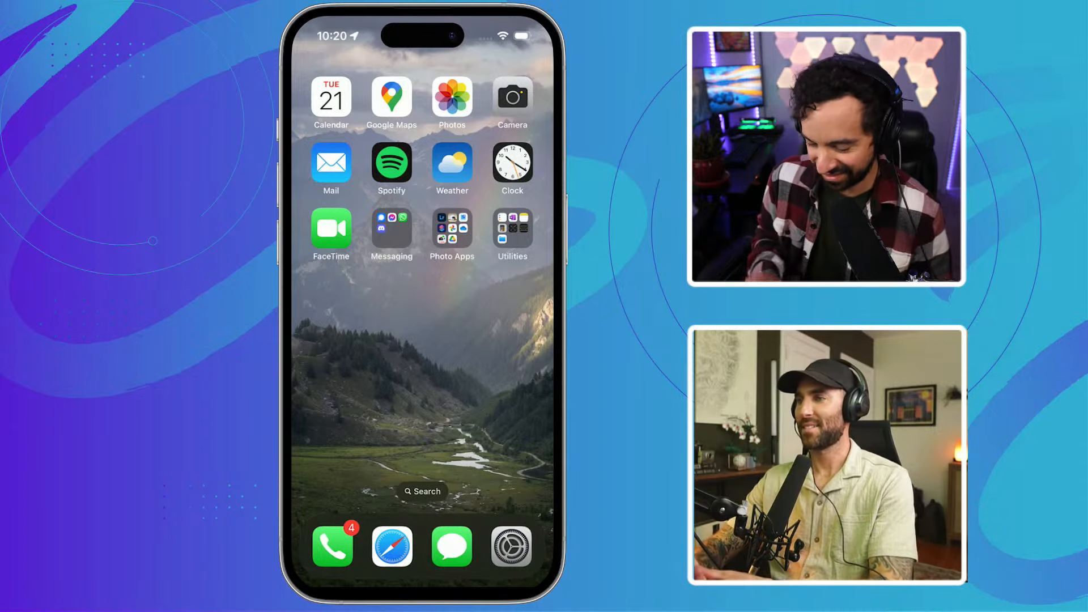
# Leave Photos and launch Shortcuts from the home screen's Photo Apps folder.
pyautogui.click(452, 97)
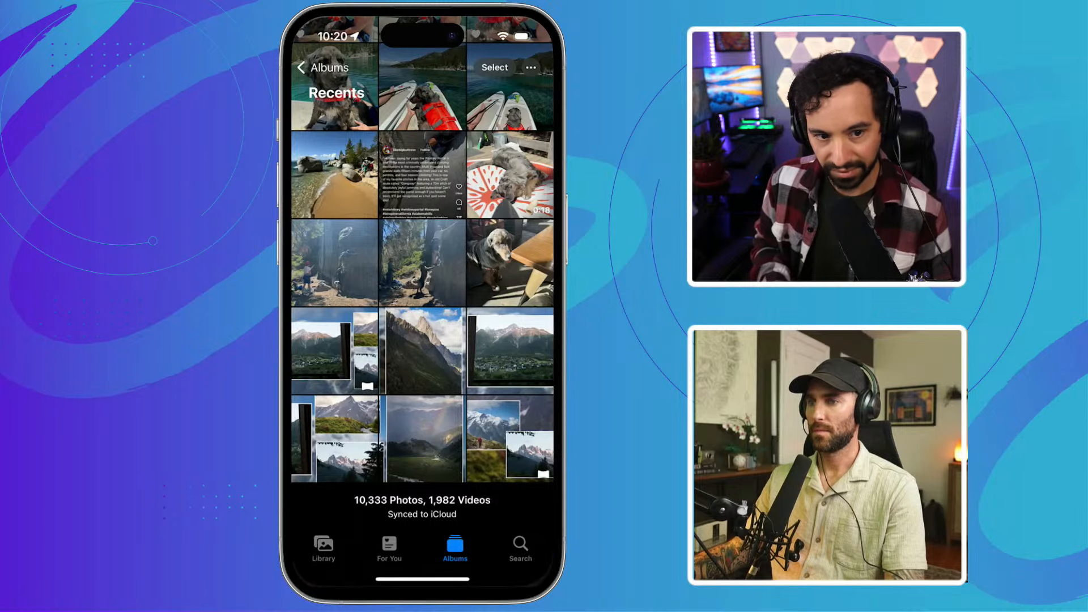
pyautogui.moveTo(423, 581); pyautogui.dragTo(425, 368)
pyautogui.moveTo(498, 368); pyautogui.dragTo(340, 369)
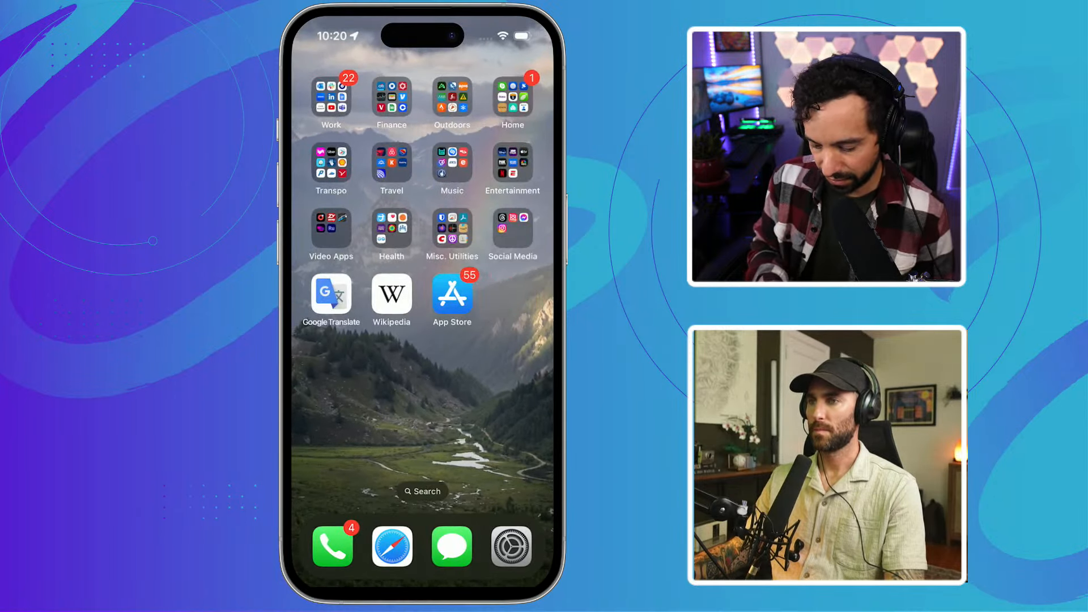
pyautogui.moveTo(340, 368); pyautogui.dragTo(499, 368)
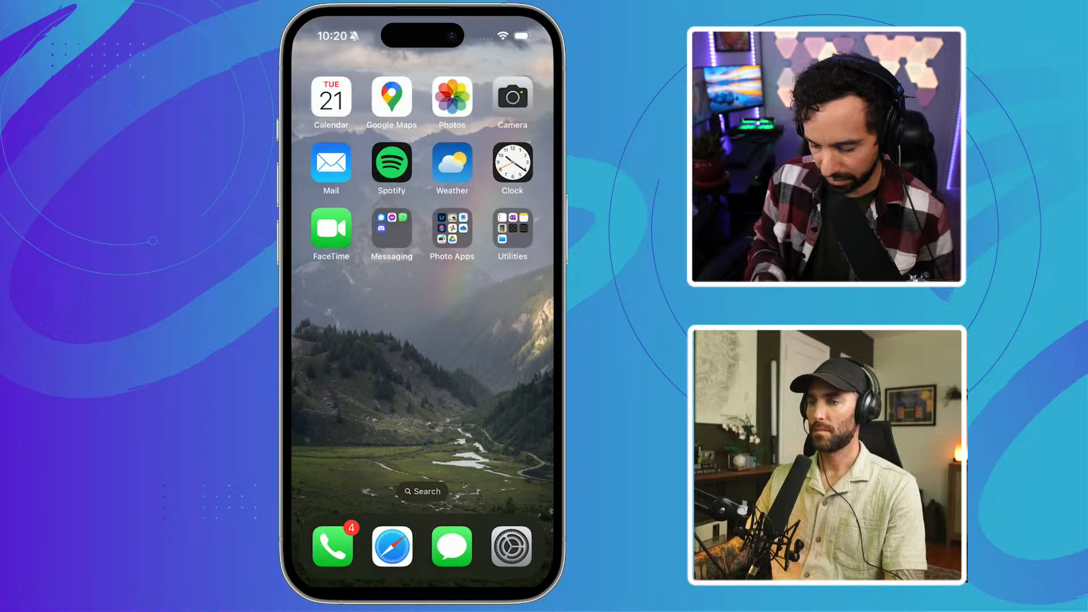
pyautogui.click(452, 228)
pyautogui.click(361, 294)
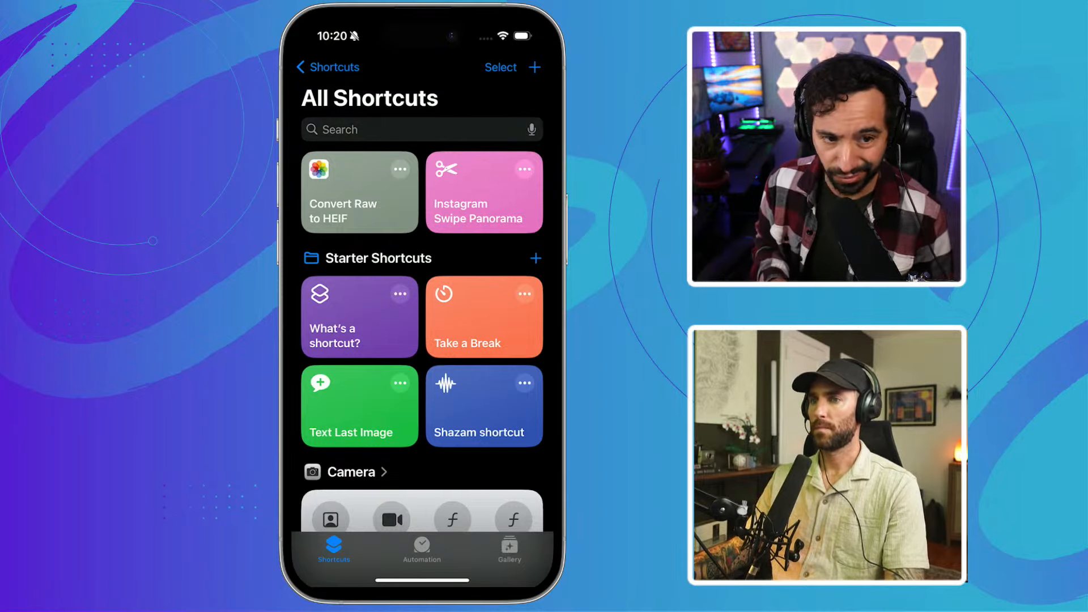
# Run Instagram Swipe Panorama on the chosen photo with a slice count of Four.
pyautogui.click(484, 193)
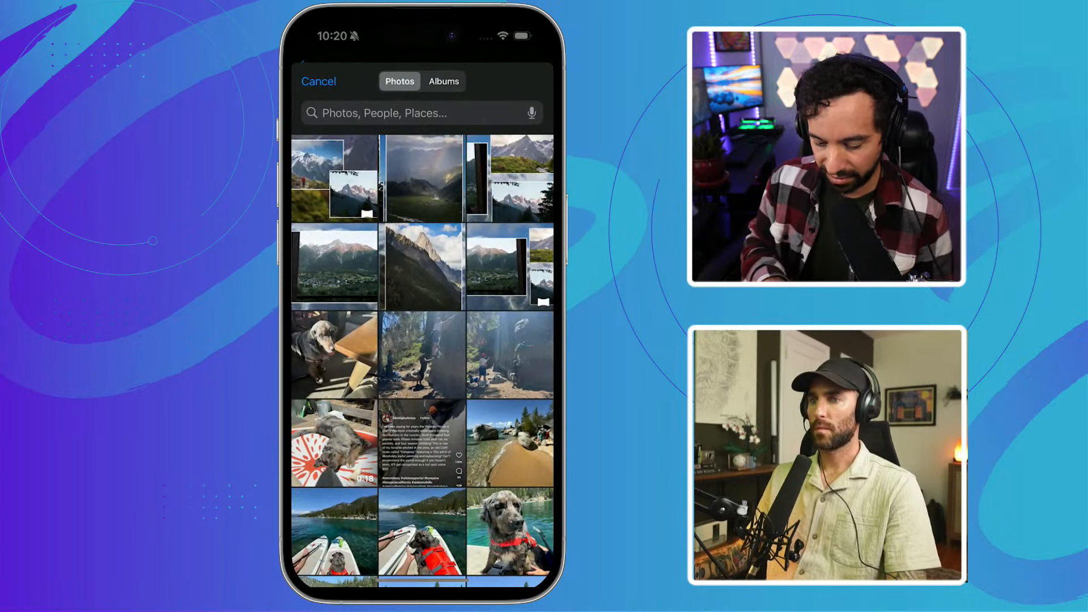
pyautogui.click(334, 178)
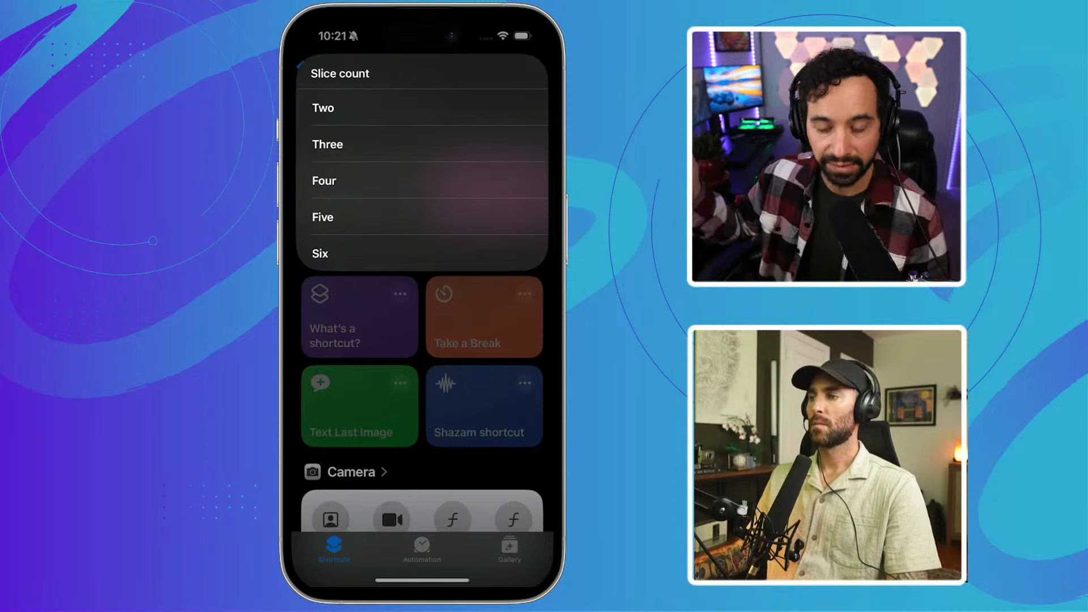
pyautogui.click(323, 180)
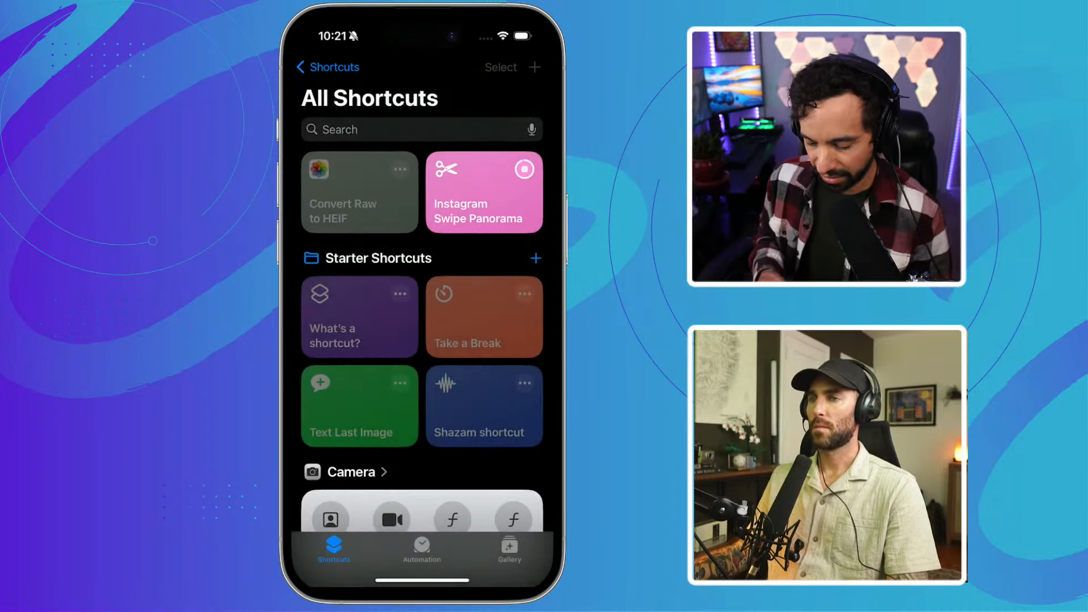
pyautogui.moveTo(422, 580); pyautogui.dragTo(422, 362)
# Check the new slices in Photos' Recents album and view the original panorama.
pyautogui.click(452, 98)
pyautogui.scroll(-2, 422, 318)
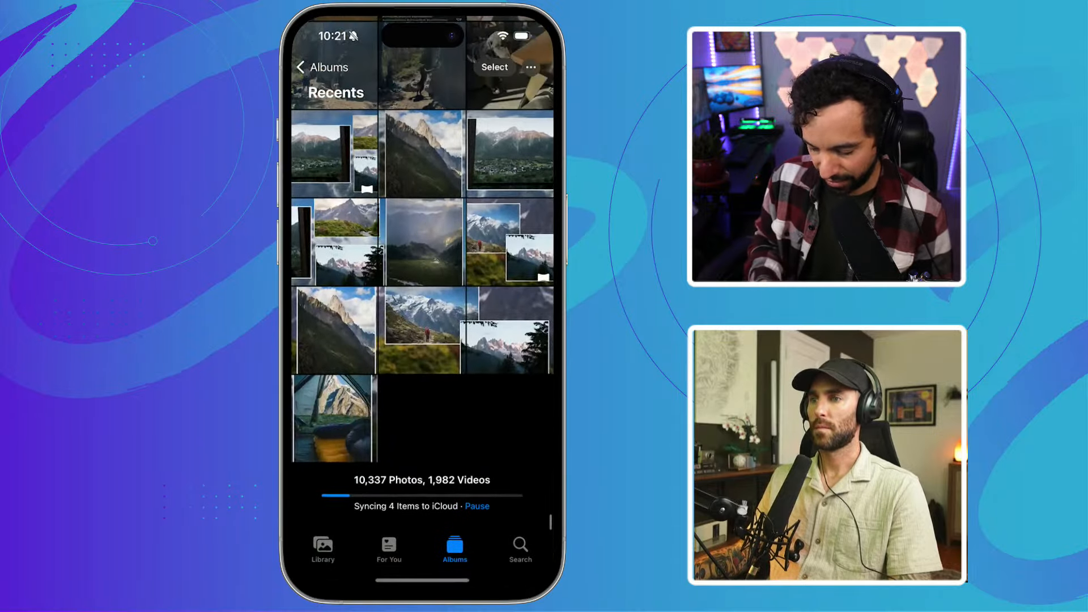
pyautogui.click(510, 251)
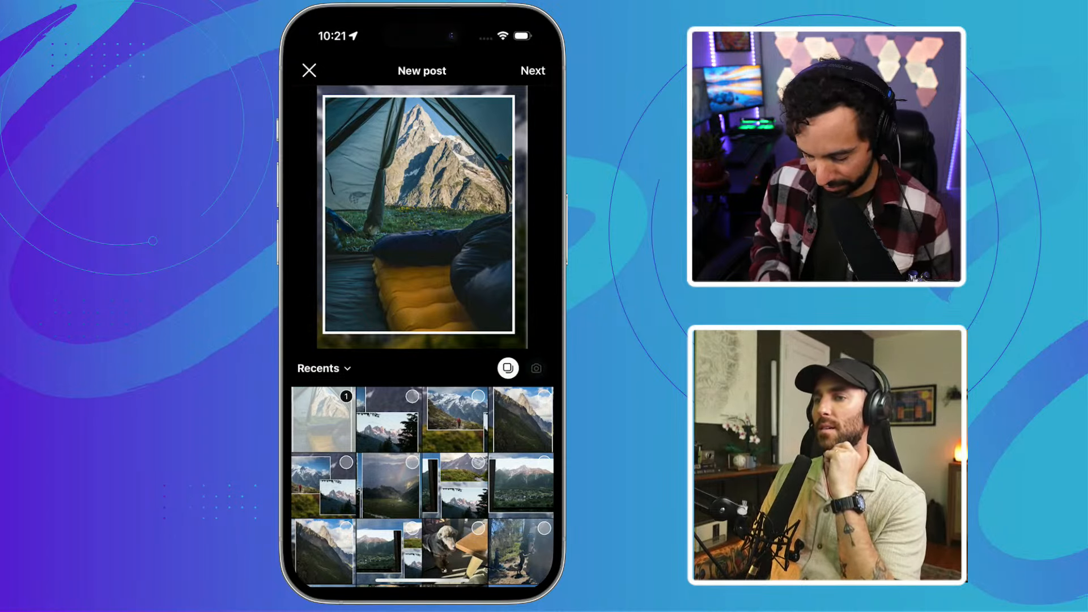
# Select the four panorama slices in order as photos 1 to 4 of the post.
pyautogui.click(323, 419)
pyautogui.click(522, 419)
pyautogui.click(455, 420)
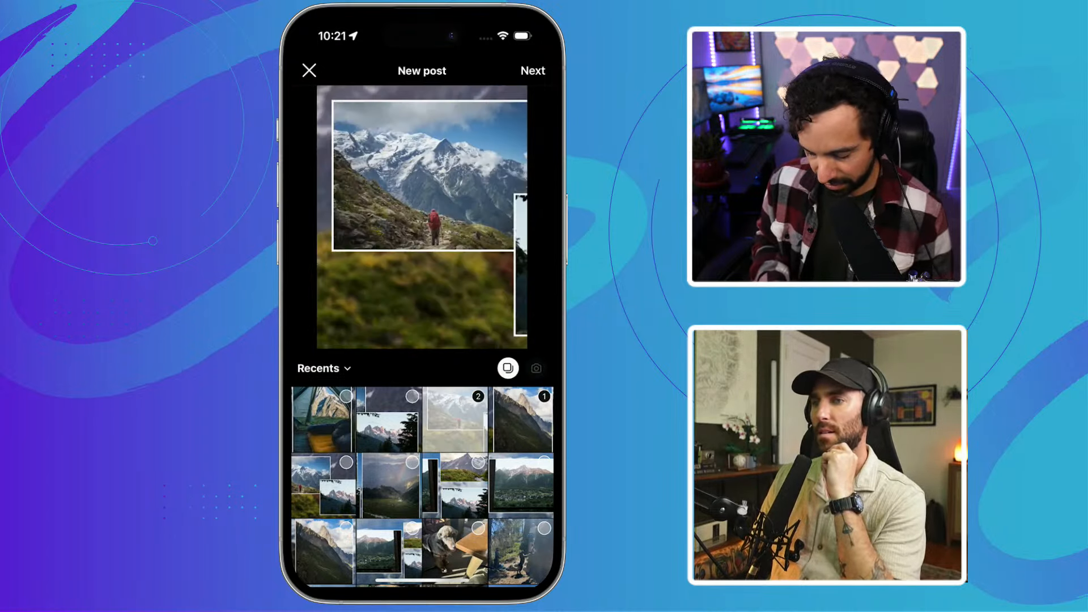
pyautogui.click(389, 419)
pyautogui.click(323, 420)
# Move past filters to the caption screen and swipe the carousel preview through to the tent slice.
pyautogui.click(532, 71)
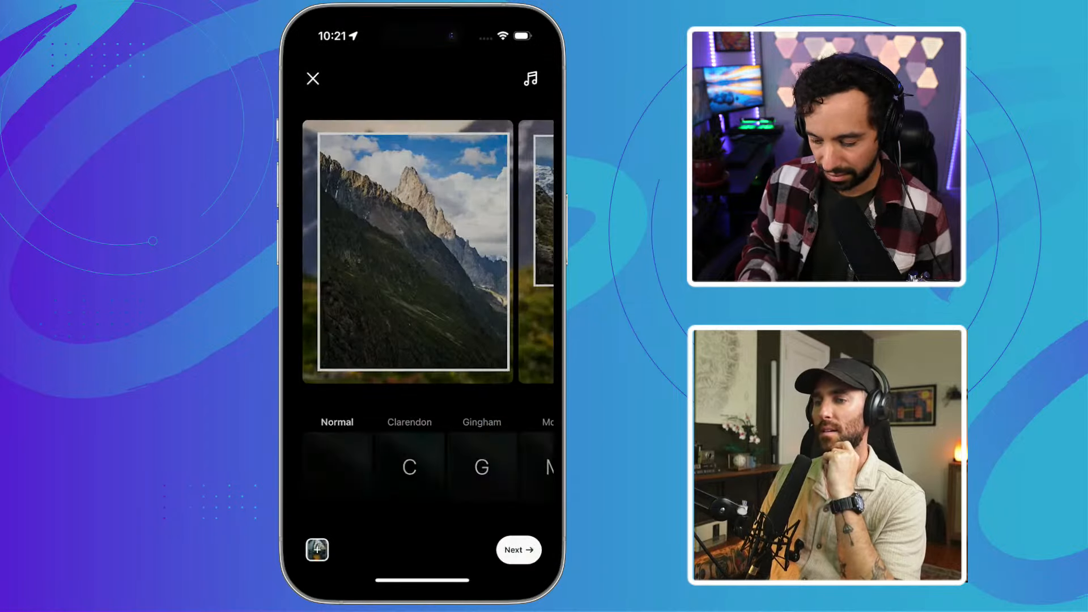
pyautogui.click(518, 549)
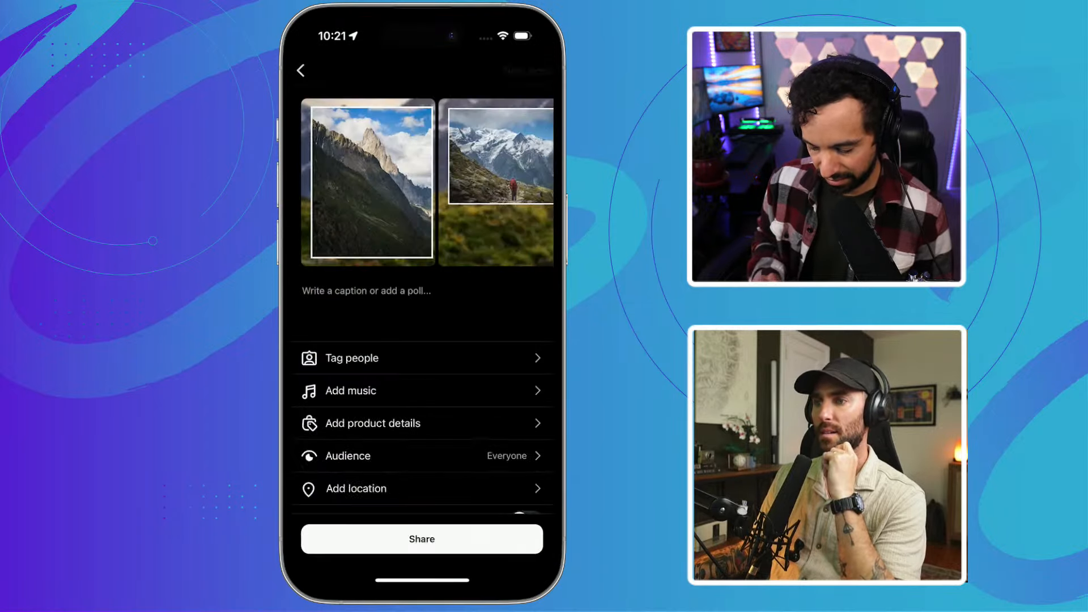
pyautogui.click(369, 182)
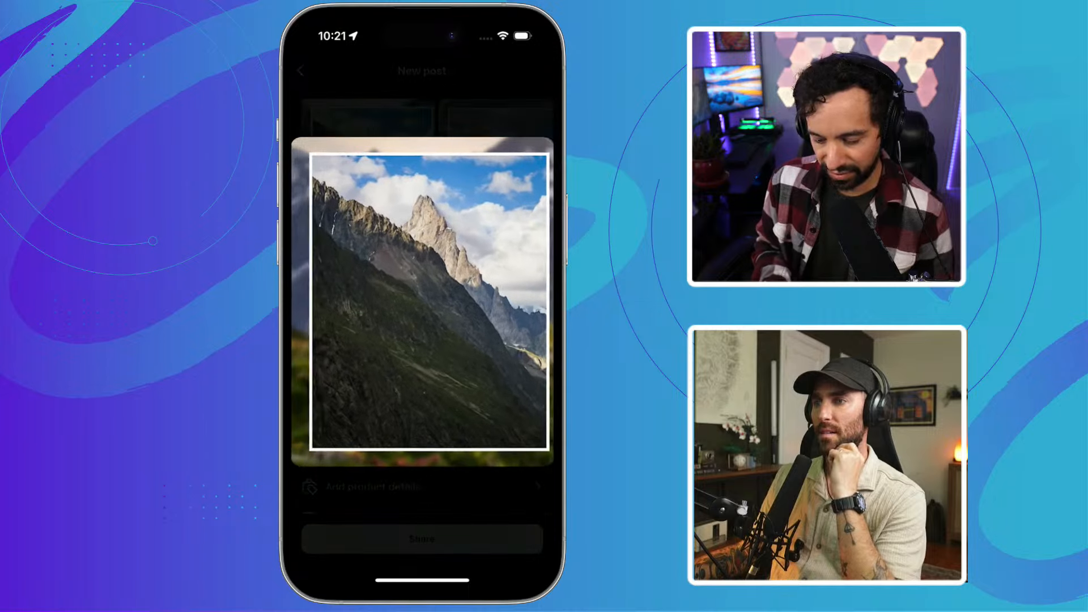
pyautogui.moveTo(510, 306); pyautogui.dragTo(340, 306)
pyautogui.moveTo(470, 306); pyautogui.dragTo(423, 306)
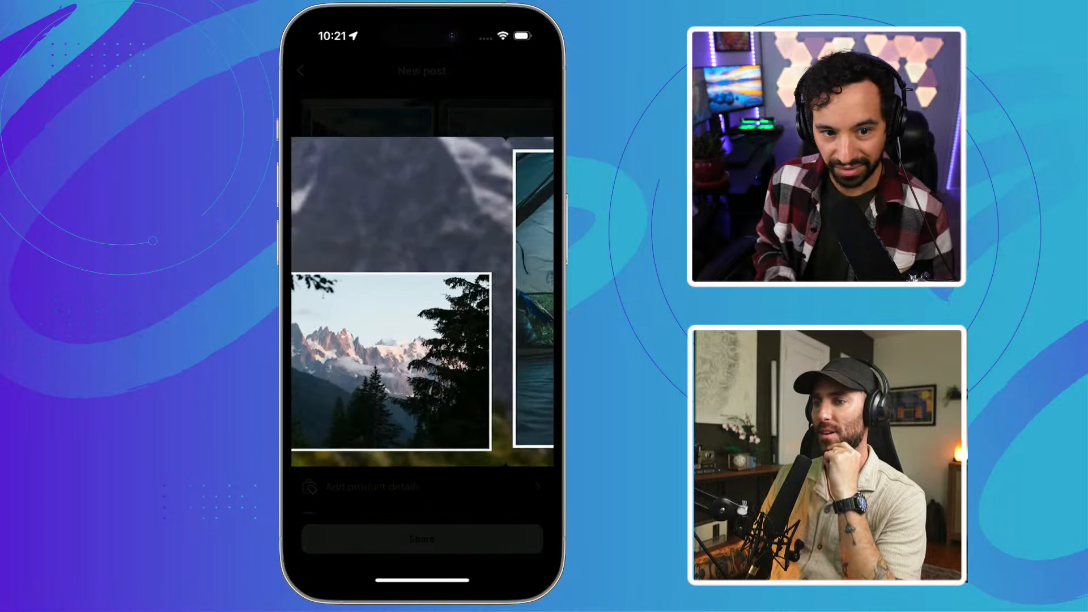
pyautogui.moveTo(498, 306); pyautogui.dragTo(340, 306)
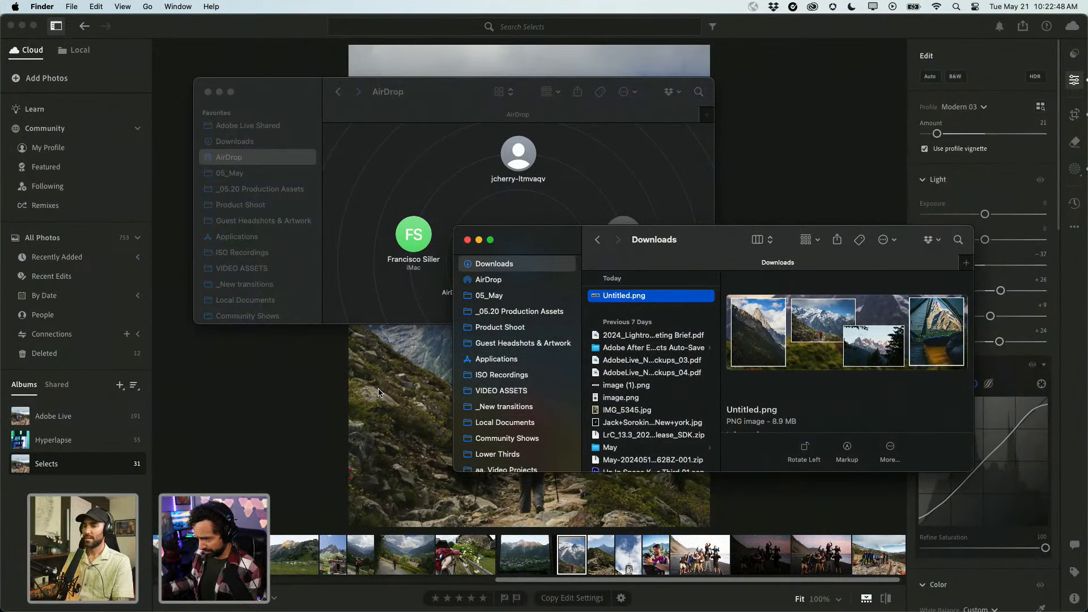
# Open the Selects grid and flip between the bright and pink-sky beach group photos.
pyautogui.click(258, 462)
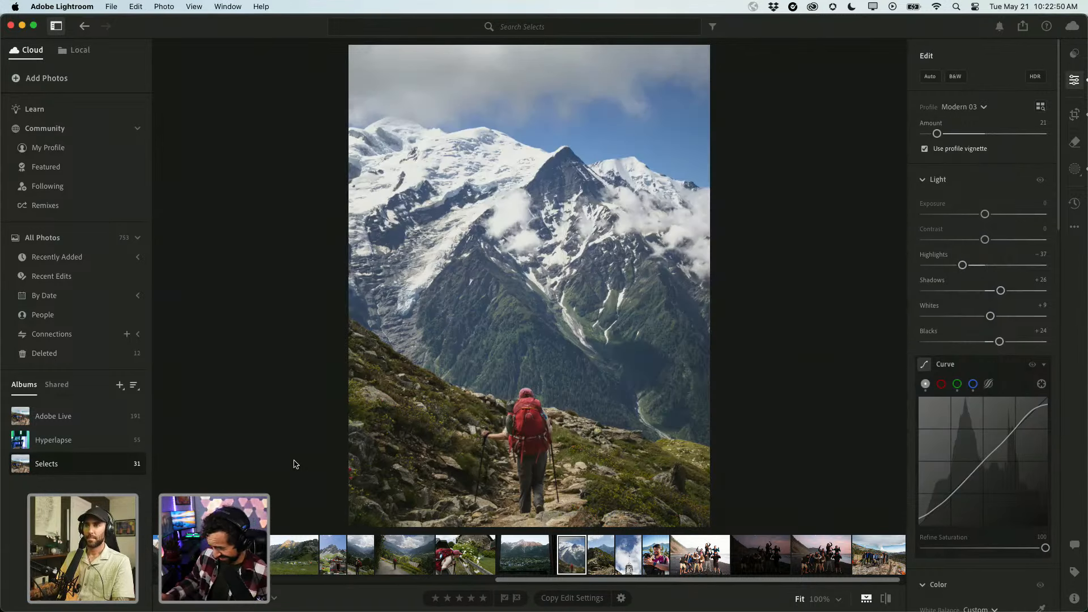
pyautogui.press('g')
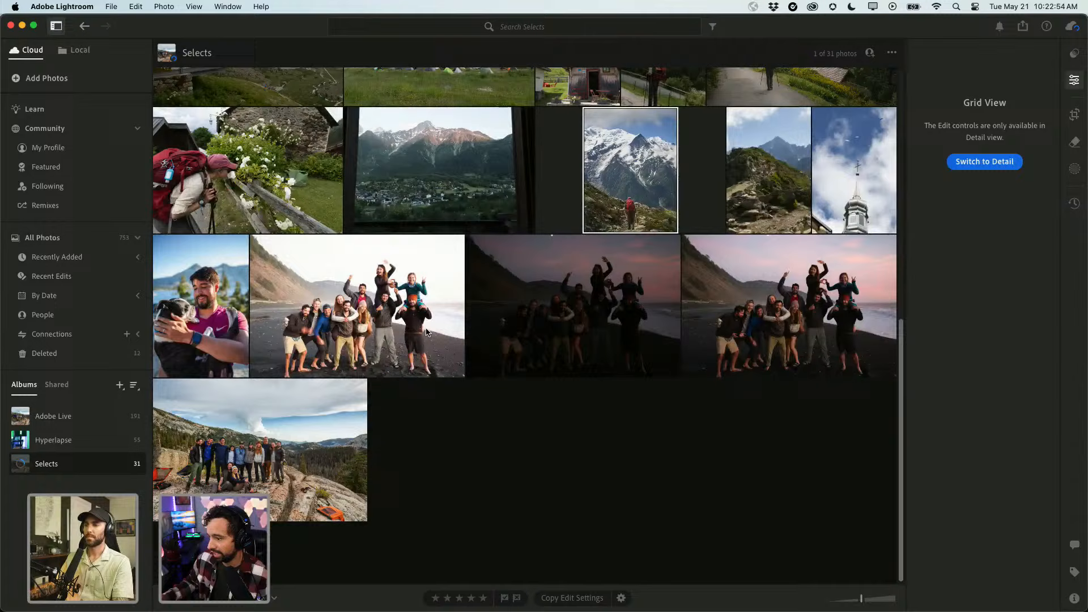
pyautogui.click(420, 328)
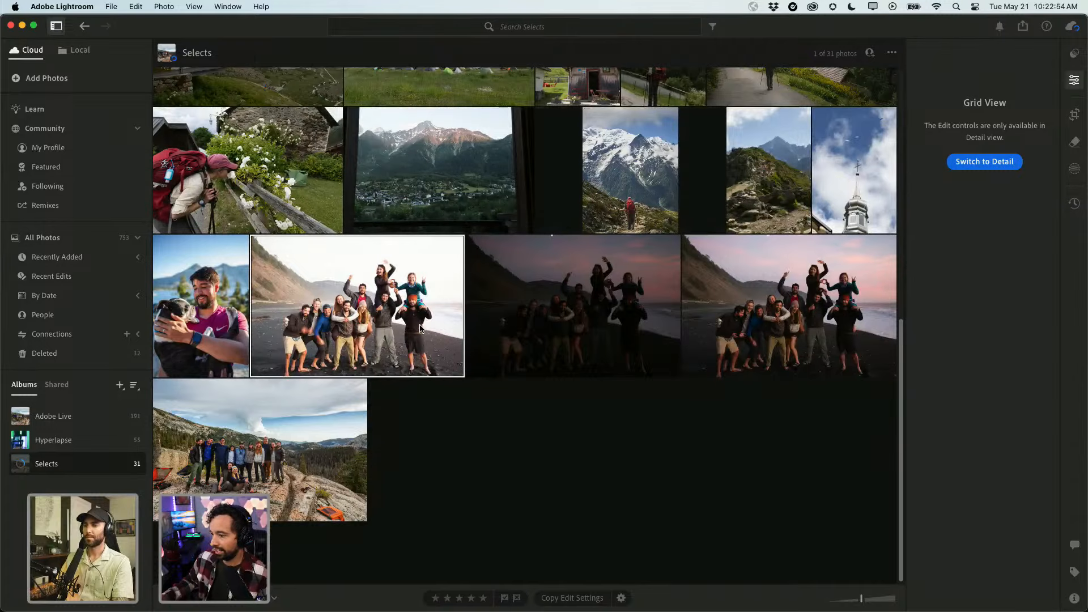
pyautogui.doubleClick(419, 329)
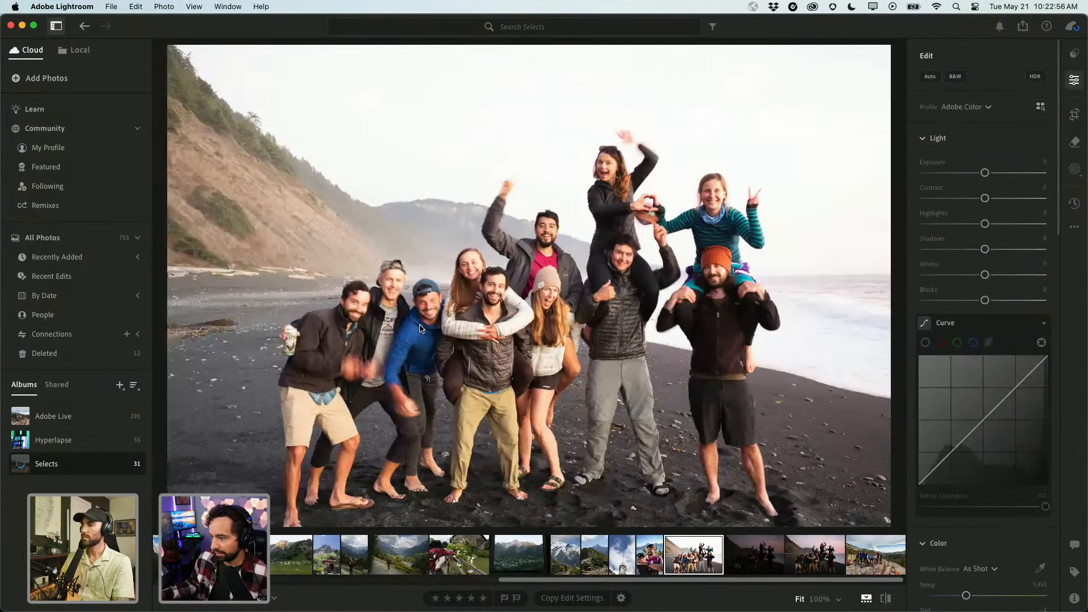
pyautogui.press('Right')
pyautogui.press('Right')
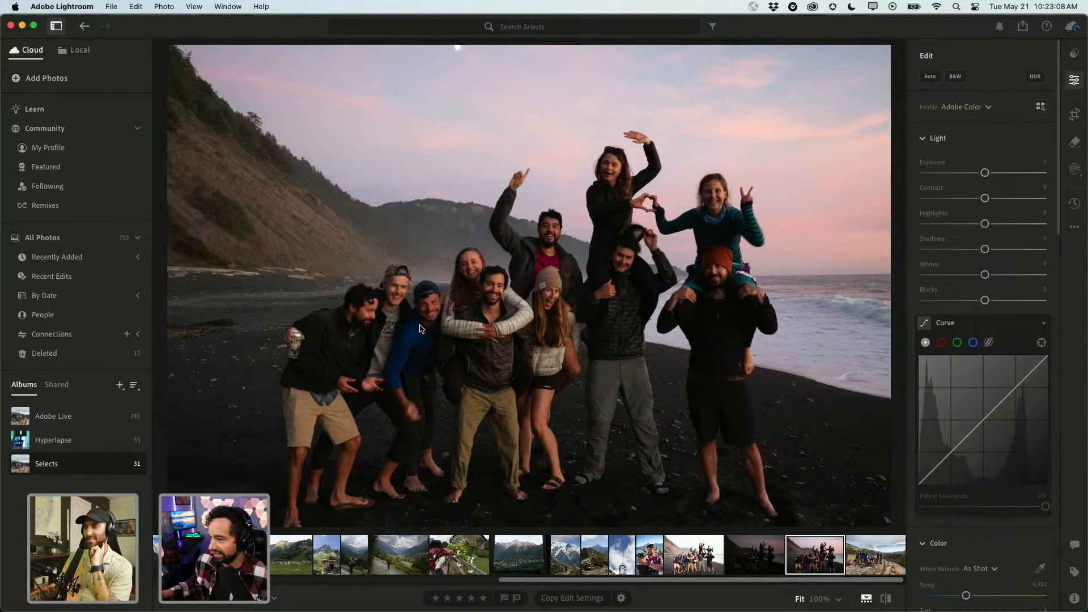
pyautogui.press('Left')
pyautogui.press('Left')
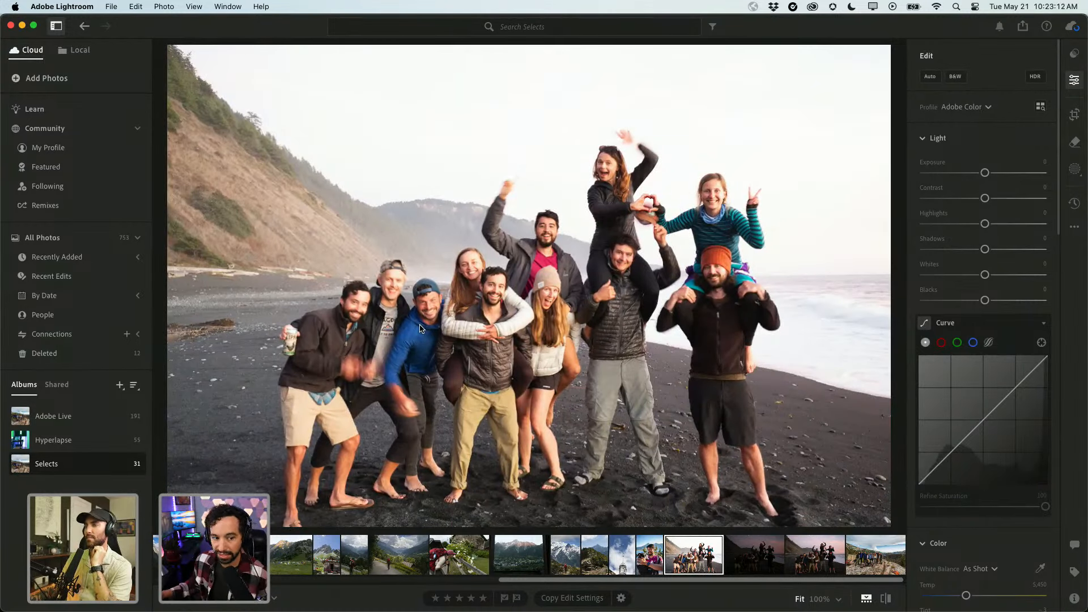
pyautogui.press('Right')
pyautogui.press('Right')
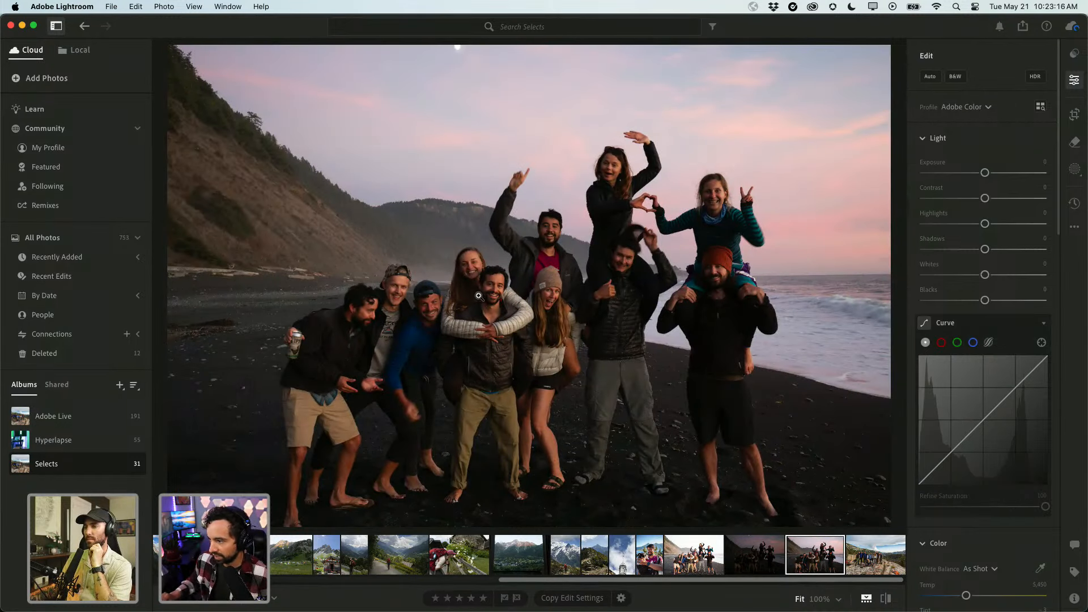
pyautogui.press('Left')
pyautogui.press('Left')
pyautogui.press('Right')
pyautogui.press('Right')
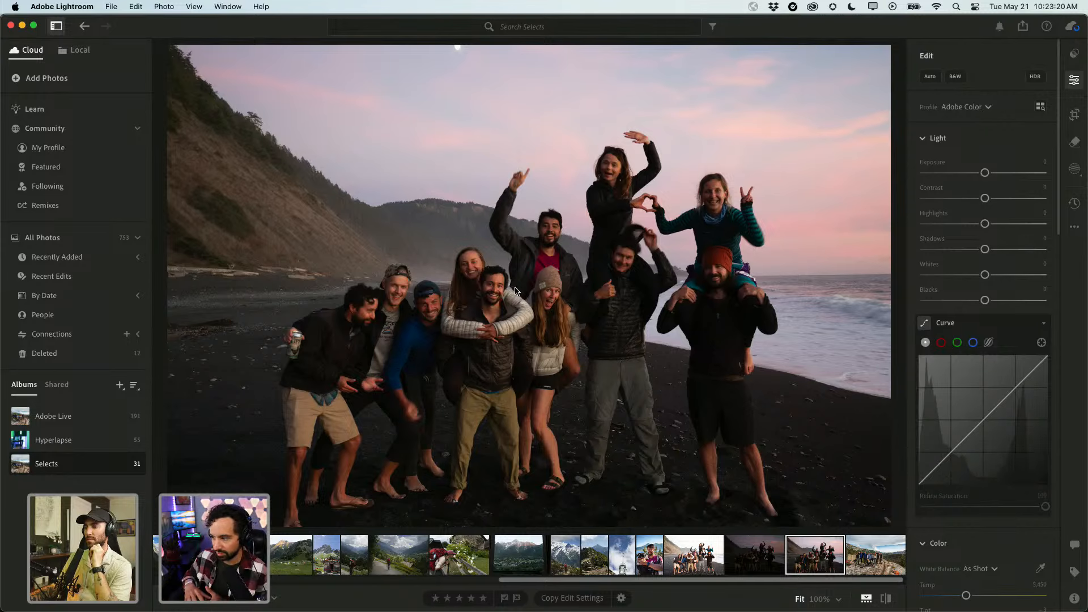
pyautogui.press('Left')
pyautogui.press('Left')
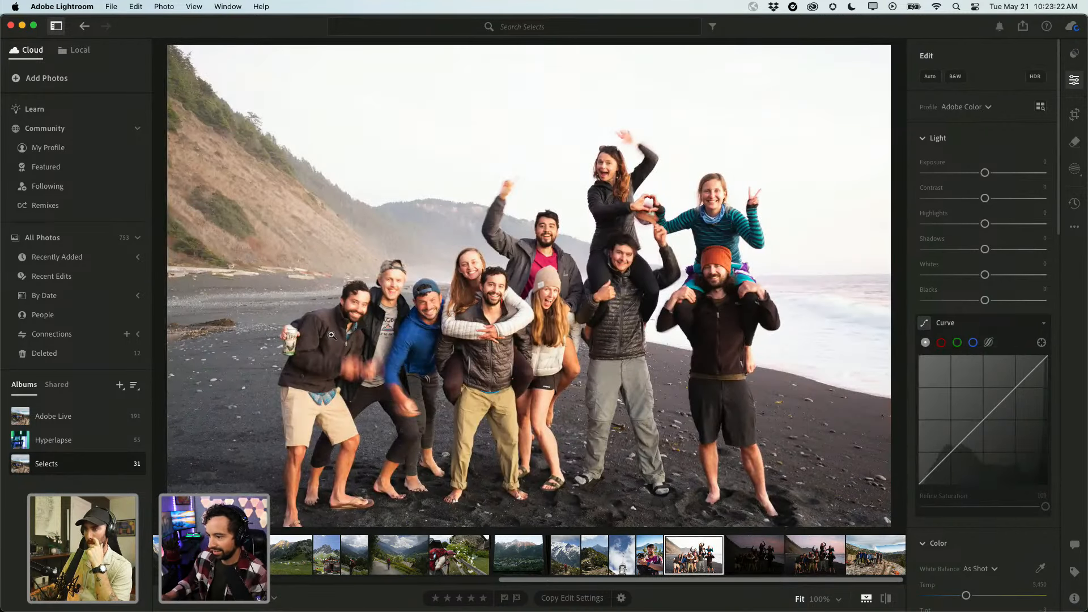
# Inspect the faces at 100%, return to Fit, and settle on the pink-sky sunset group photo.
pyautogui.click(339, 348)
pyautogui.moveTo(404, 301); pyautogui.dragTo(332, 378)
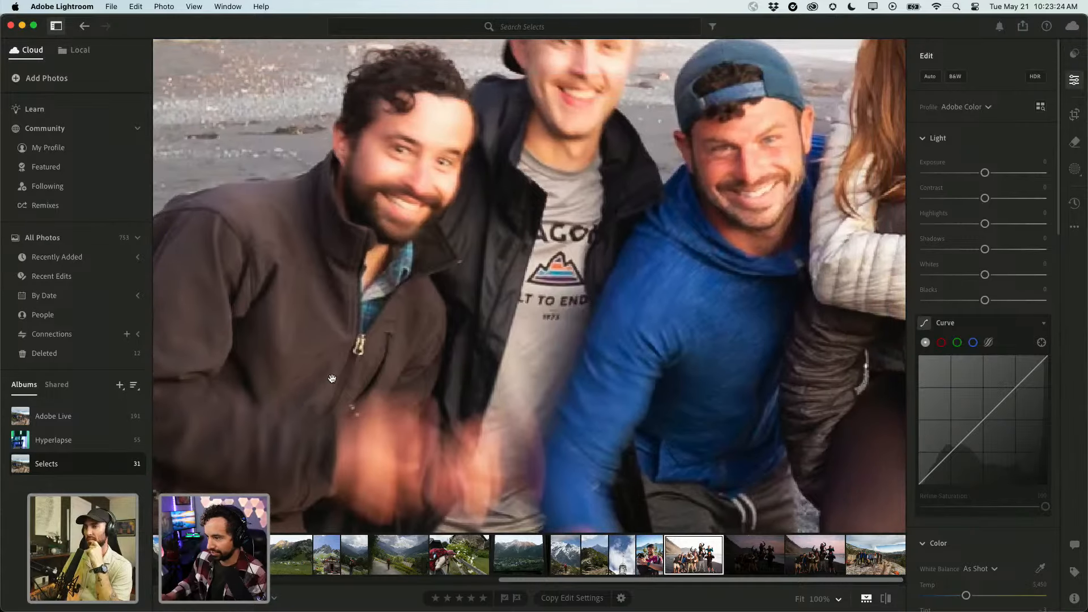
pyautogui.click(370, 426)
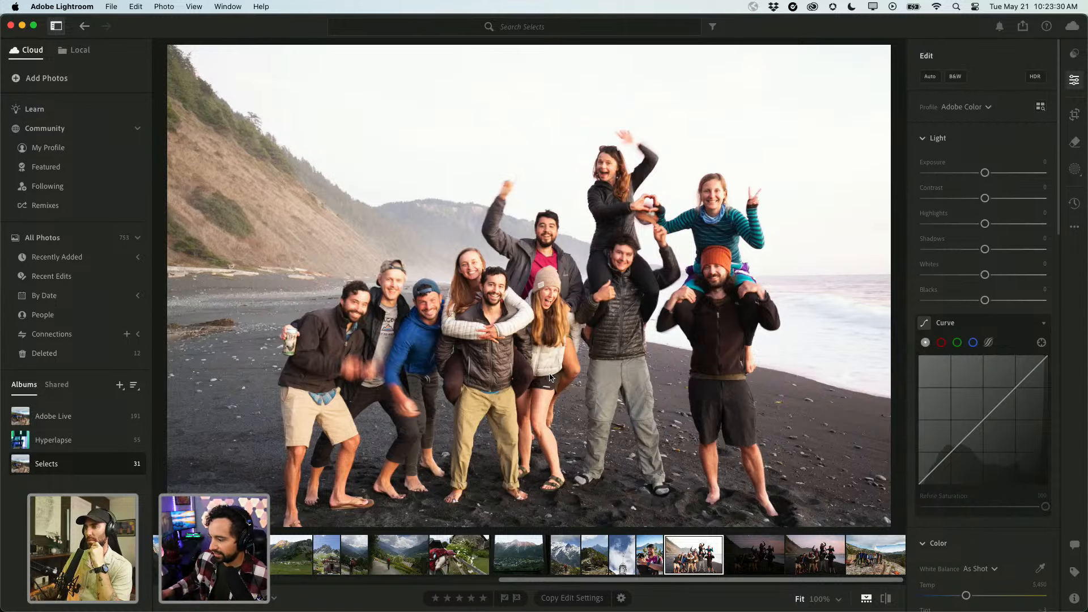
pyautogui.press('Right')
pyautogui.press('Right')
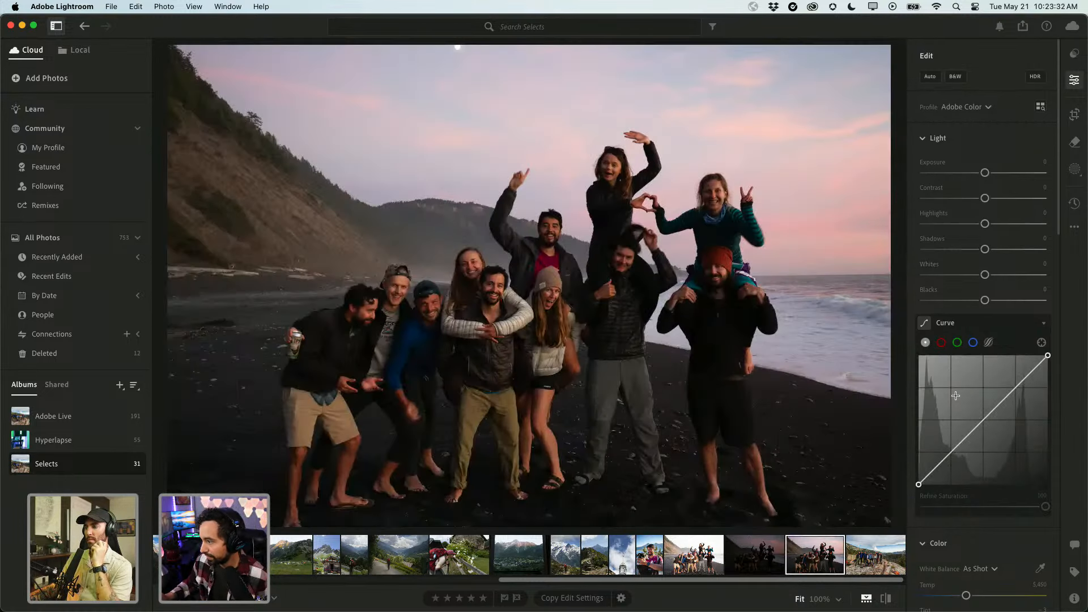
# After checking the photo's info, set Shadows to +51 and Highlights to -66.
pyautogui.scroll(-15, 956, 471)
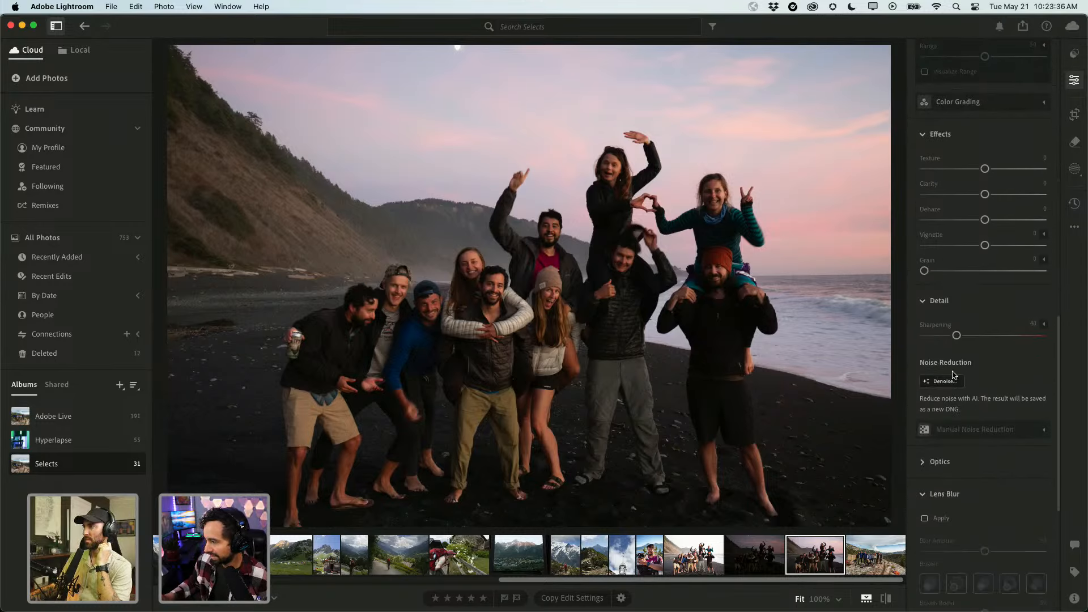
pyautogui.scroll(15, 958, 385)
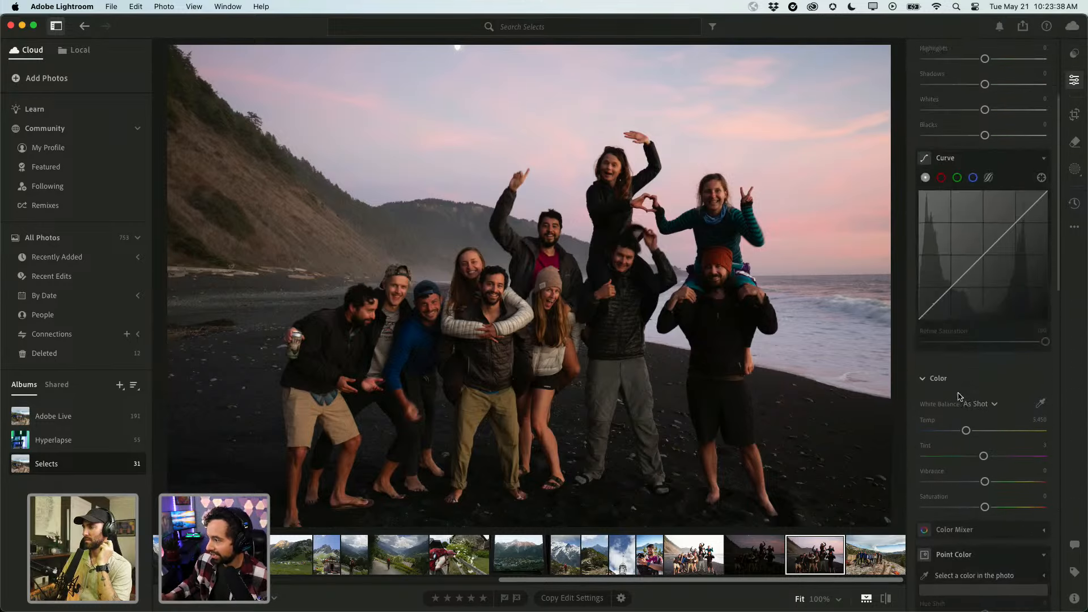
pyautogui.press('i')
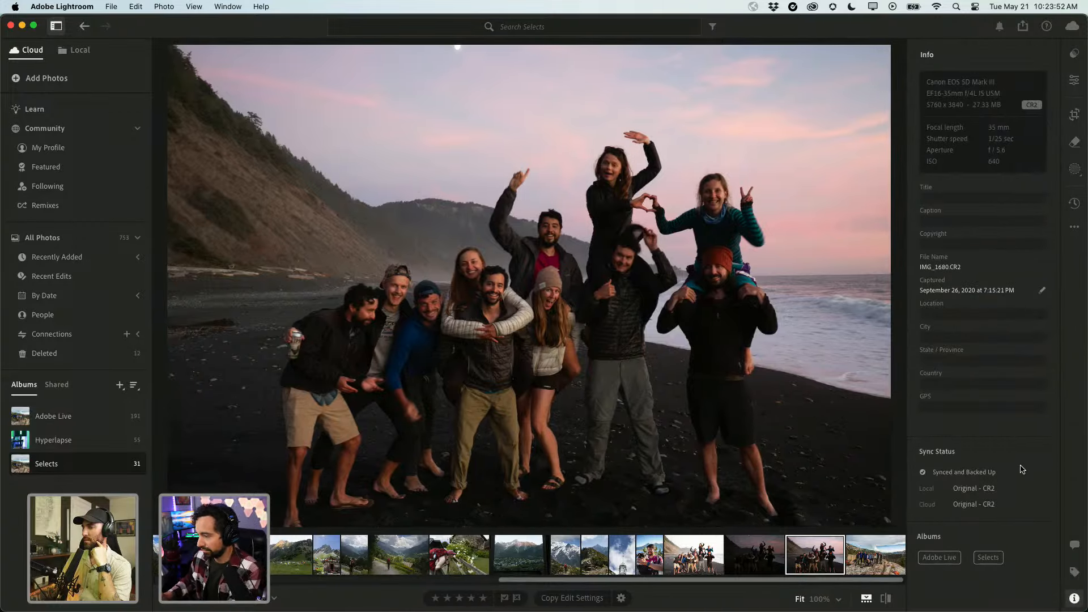
pyautogui.press('e')
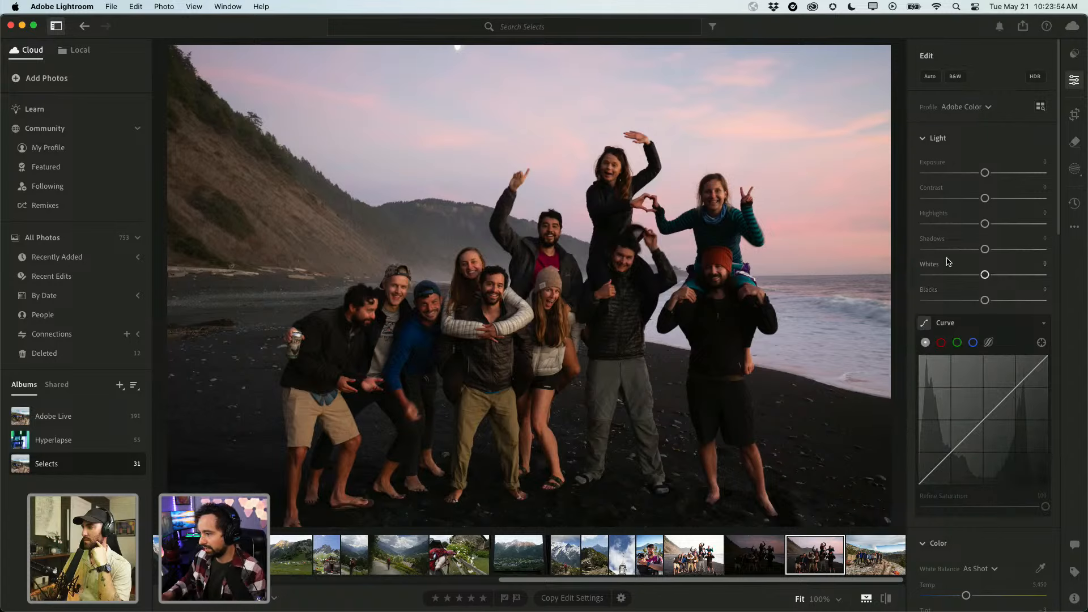
pyautogui.moveTo(985, 249); pyautogui.dragTo(1005, 250)
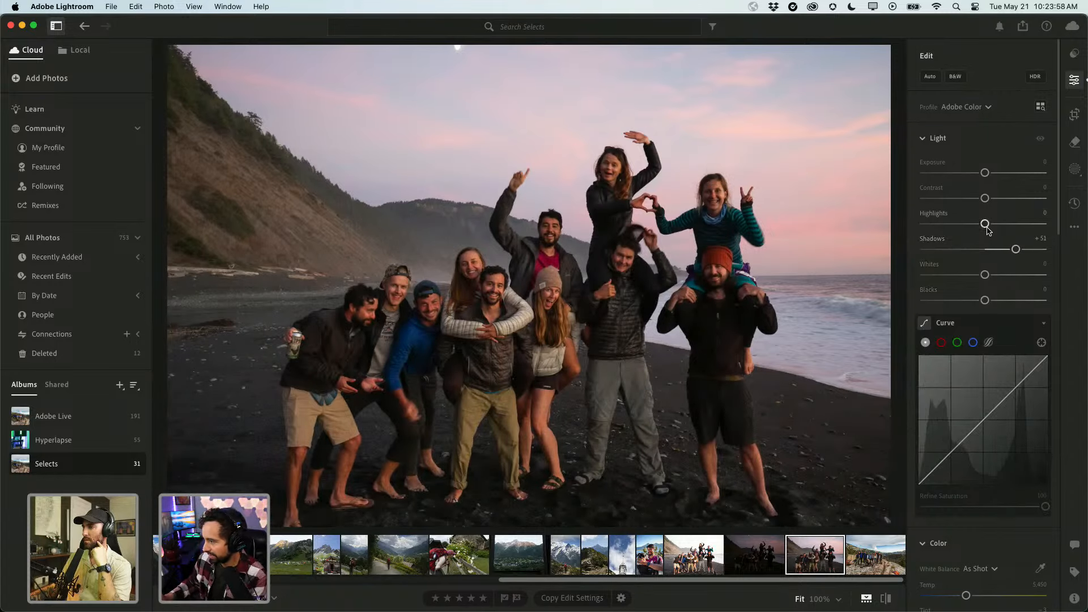
pyautogui.moveTo(984, 223); pyautogui.dragTo(947, 230)
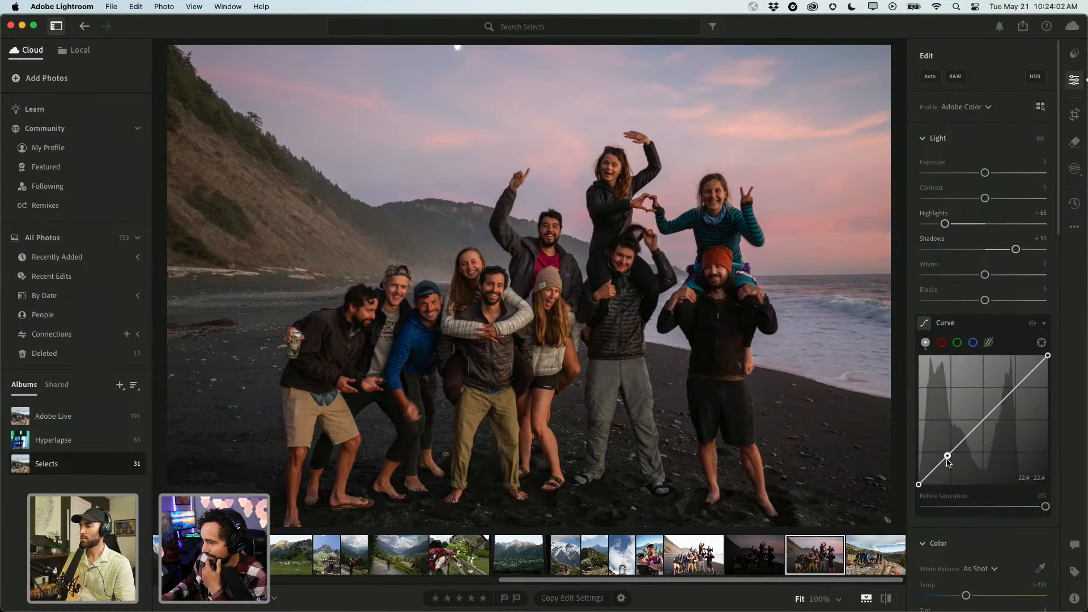
# Shape an S-curve by lowering the lower curve point and raising the upper one.
pyautogui.moveTo(945, 457); pyautogui.dragTo(945, 460)
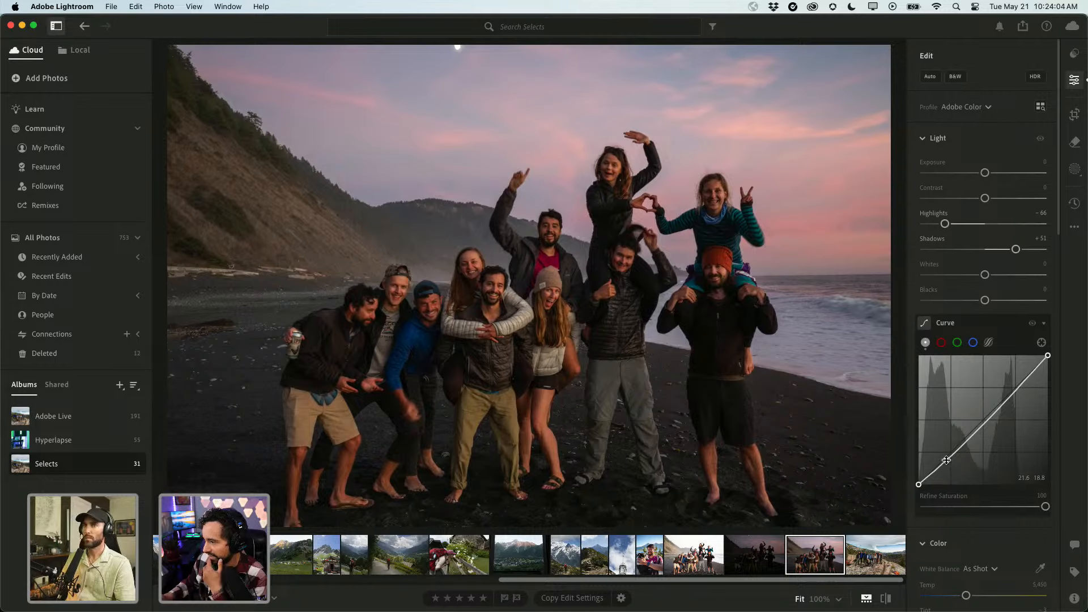
pyautogui.moveTo(1030, 375); pyautogui.dragTo(1029, 370)
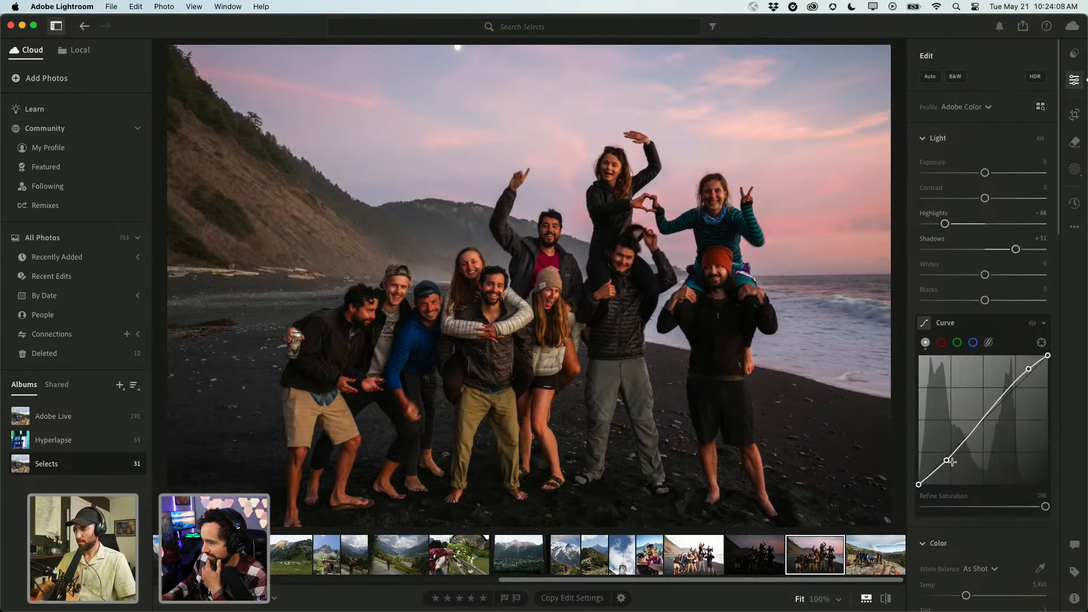
pyautogui.moveTo(946, 461); pyautogui.dragTo(947, 466)
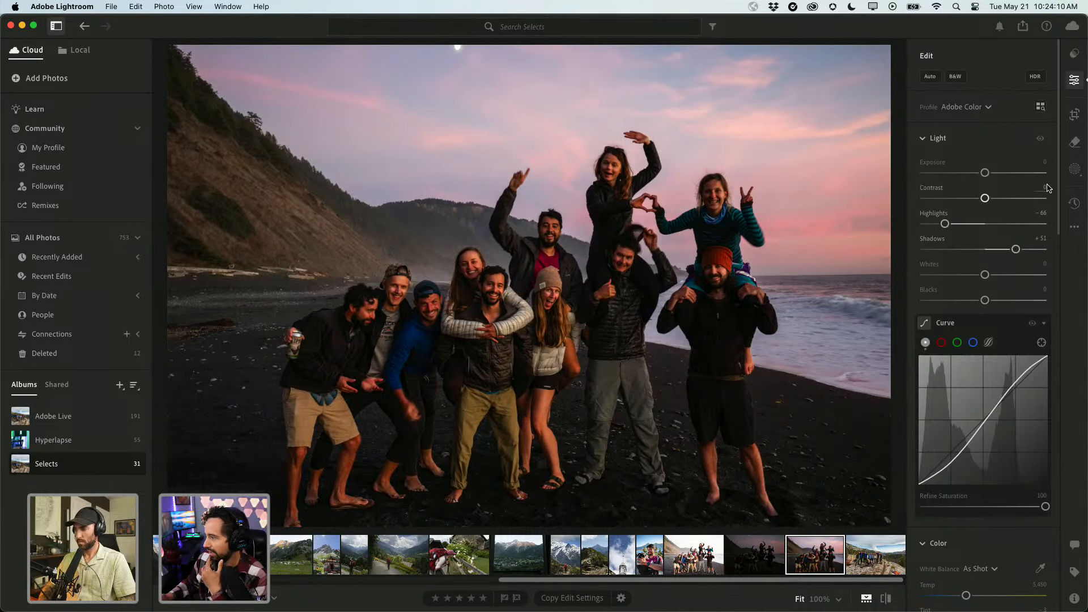
pyautogui.click(1074, 169)
# Create a Sky mask that slightly darkens the sky and boosts its saturation a little.
pyautogui.click(990, 101)
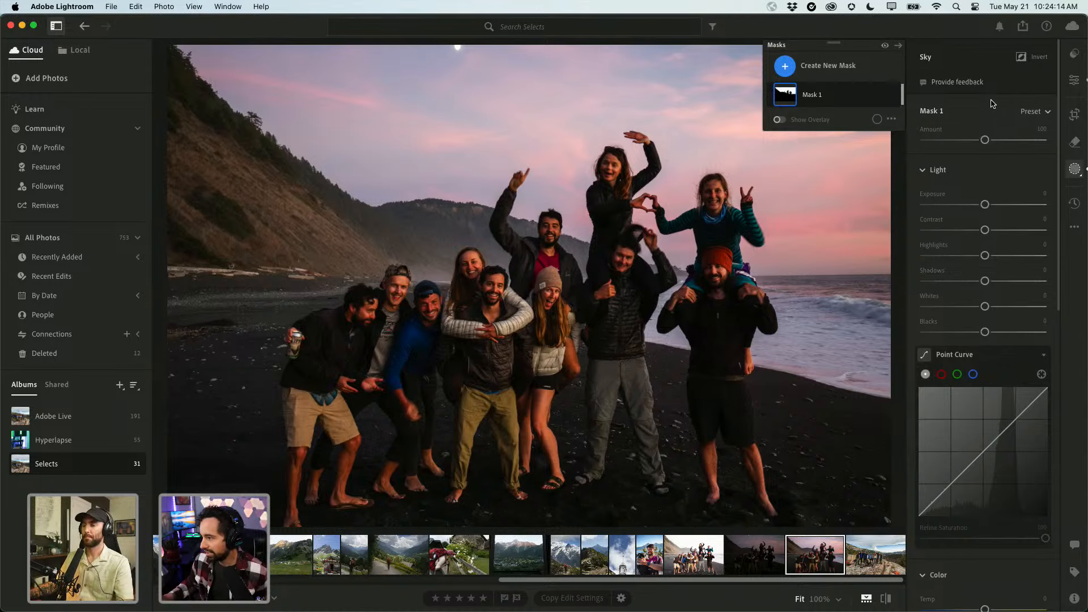
pyautogui.moveTo(799, 103)
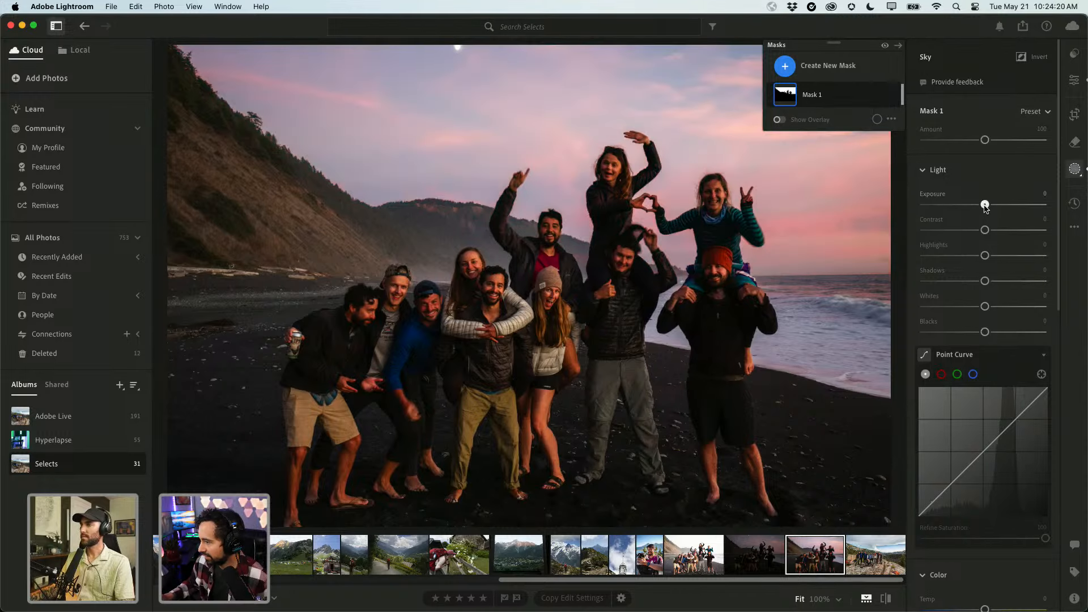
pyautogui.moveTo(984, 208); pyautogui.dragTo(982, 209)
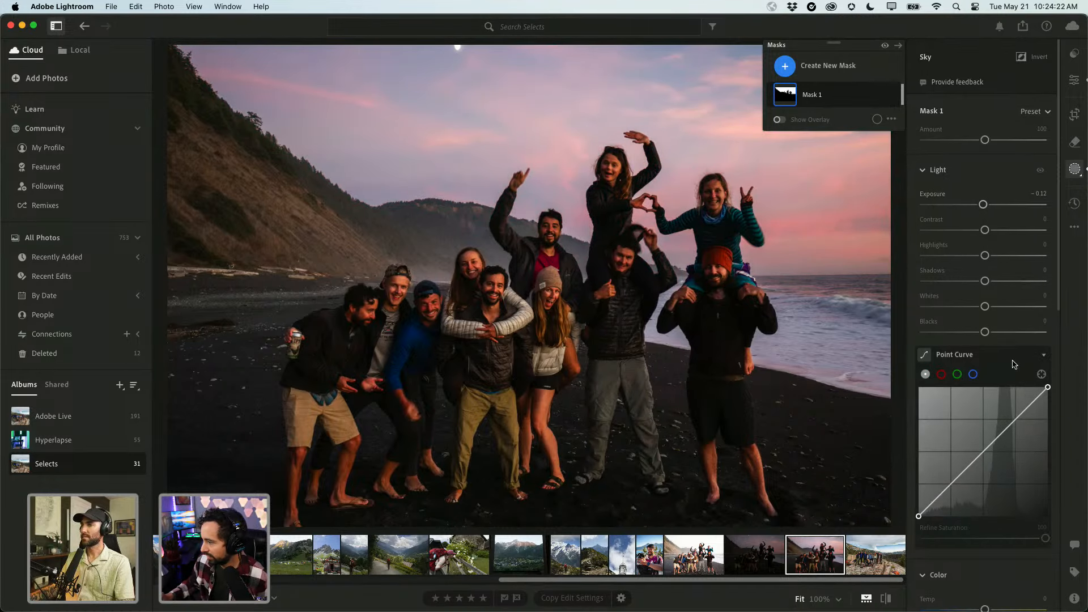
pyautogui.scroll(-5, 1001, 371)
pyautogui.scroll(-2, 1002, 372)
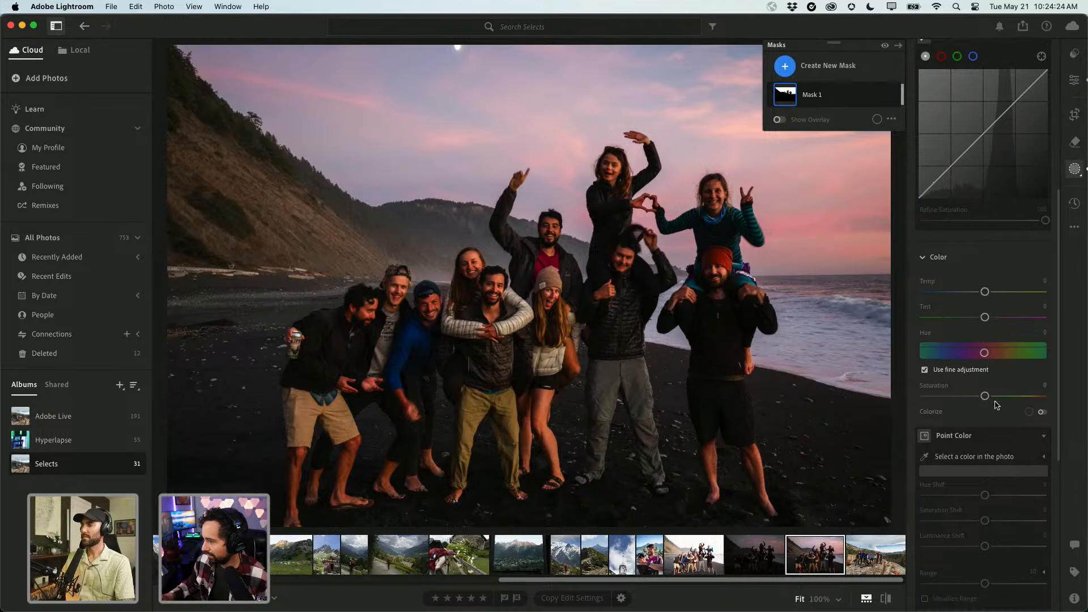
pyautogui.moveTo(986, 399); pyautogui.dragTo(991, 398)
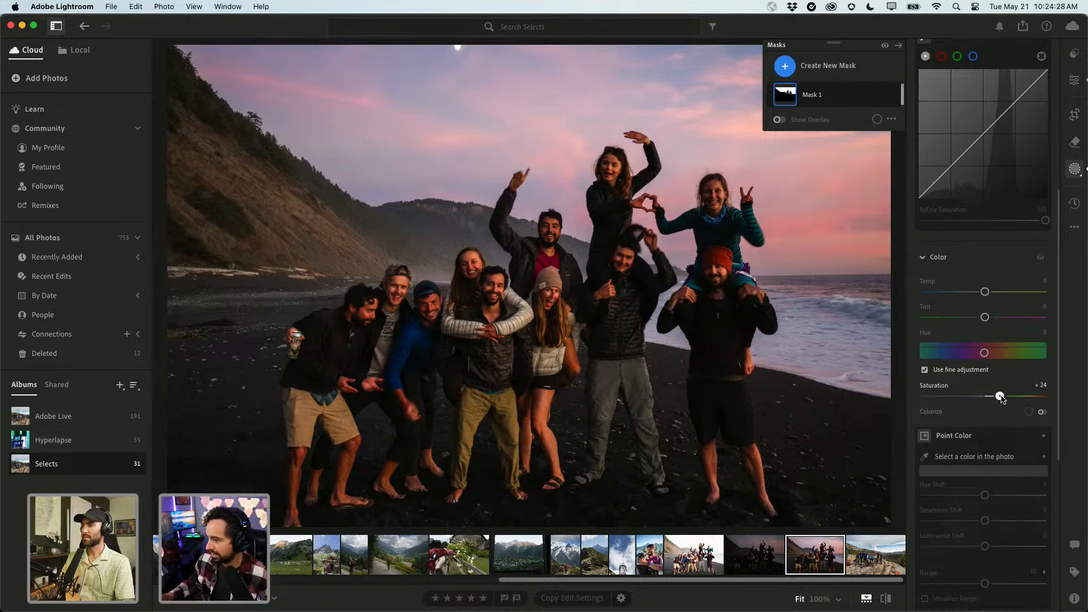
pyautogui.scroll(12, 998, 312)
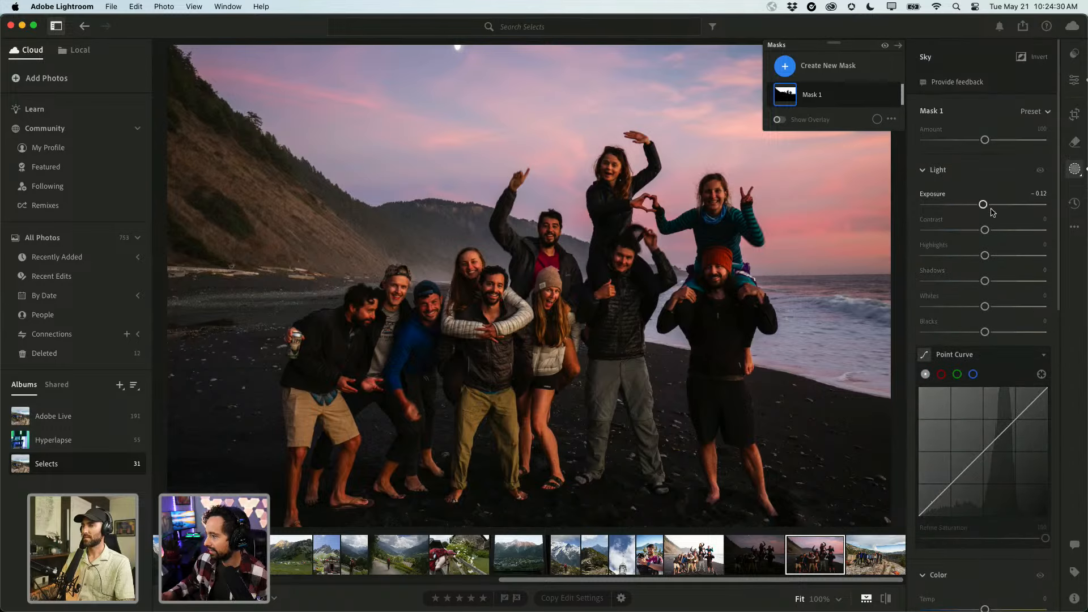
# Add an inverted copy of the sky mask with Shadows raised to +59, then exit Masking.
pyautogui.click(880, 96)
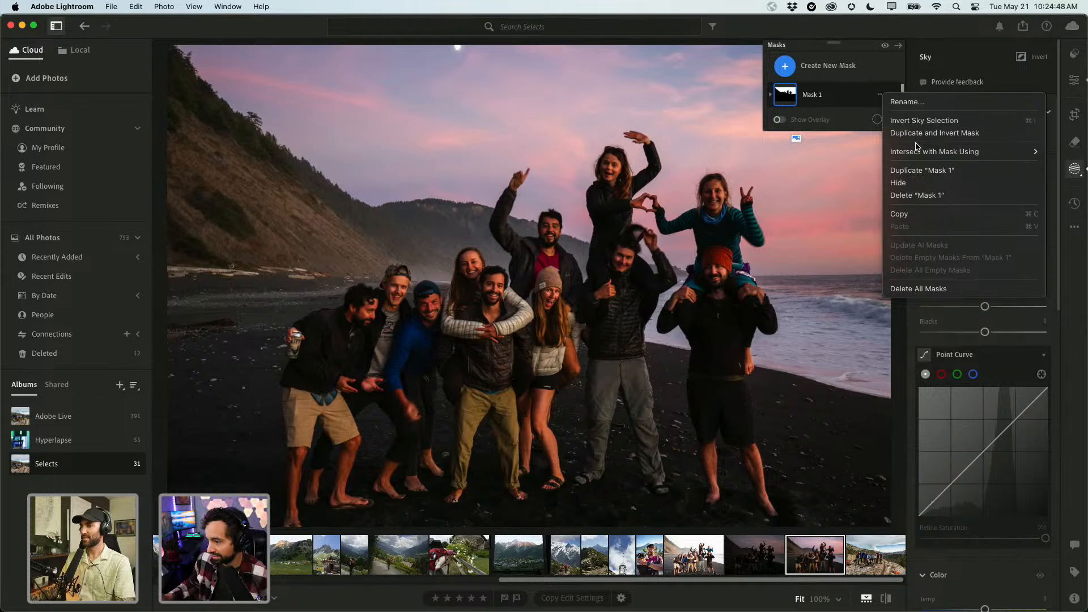
pyautogui.click(924, 133)
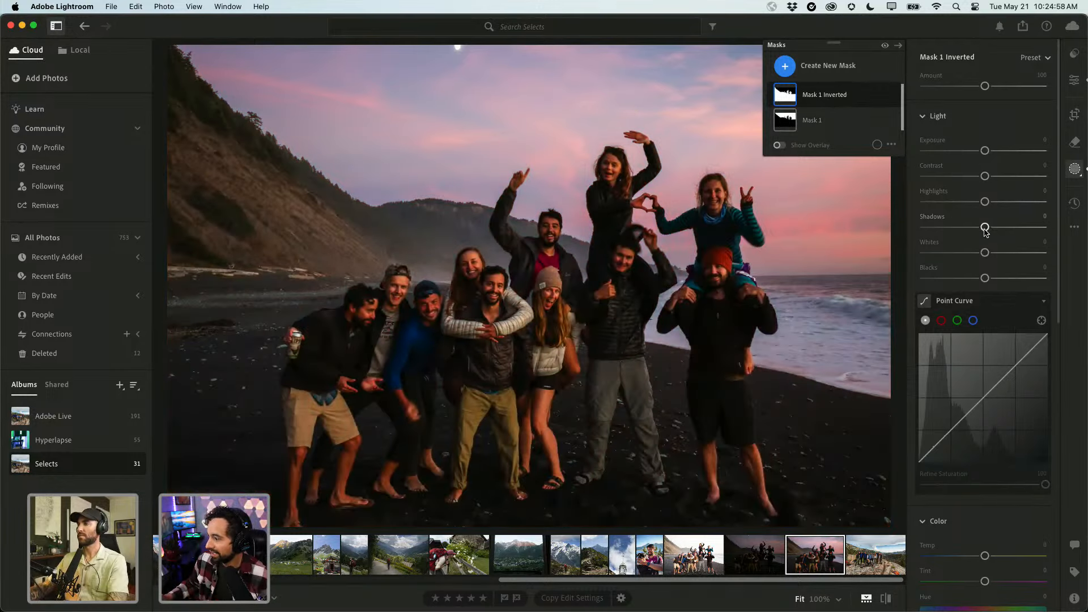
pyautogui.moveTo(985, 227); pyautogui.dragTo(1015, 229)
pyautogui.press('e')
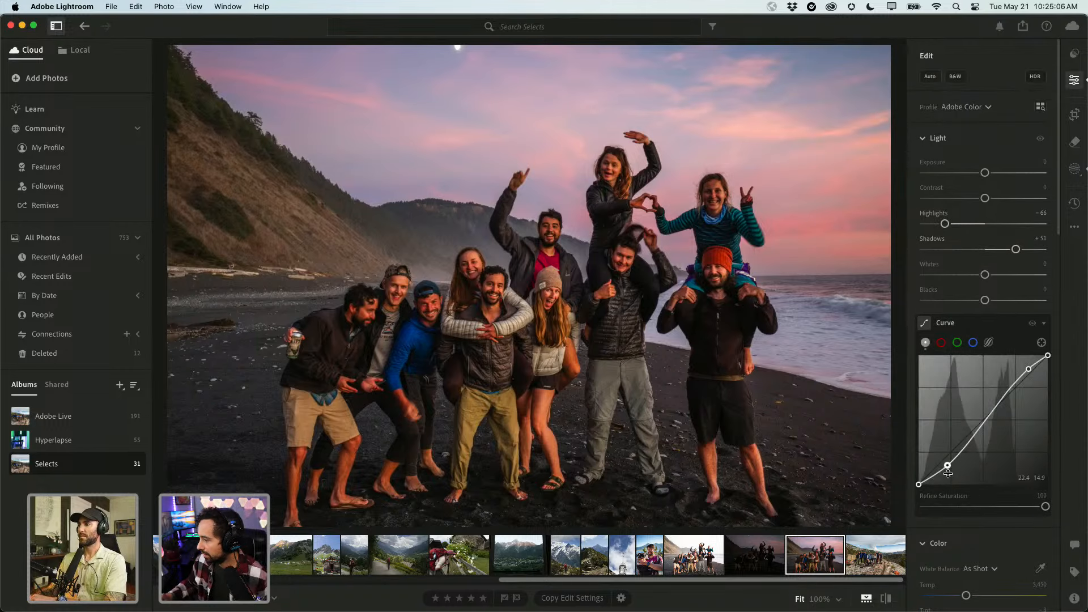
# Raise the curve's shadow point, then inspect the men's and beanie woman's faces at 100%.
pyautogui.moveTo(947, 473); pyautogui.dragTo(944, 466)
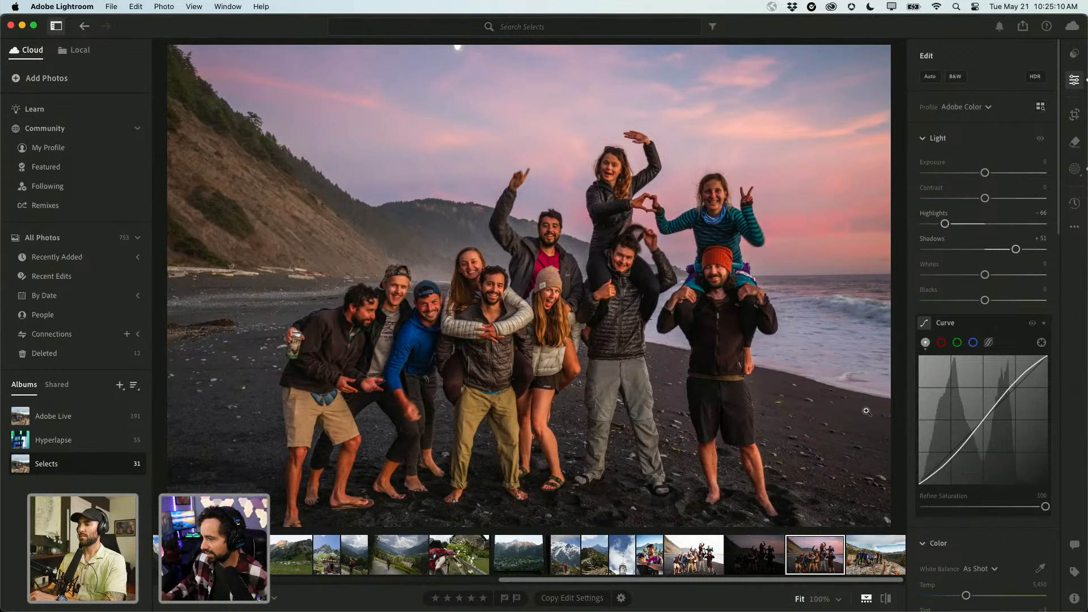
pyautogui.click(730, 336)
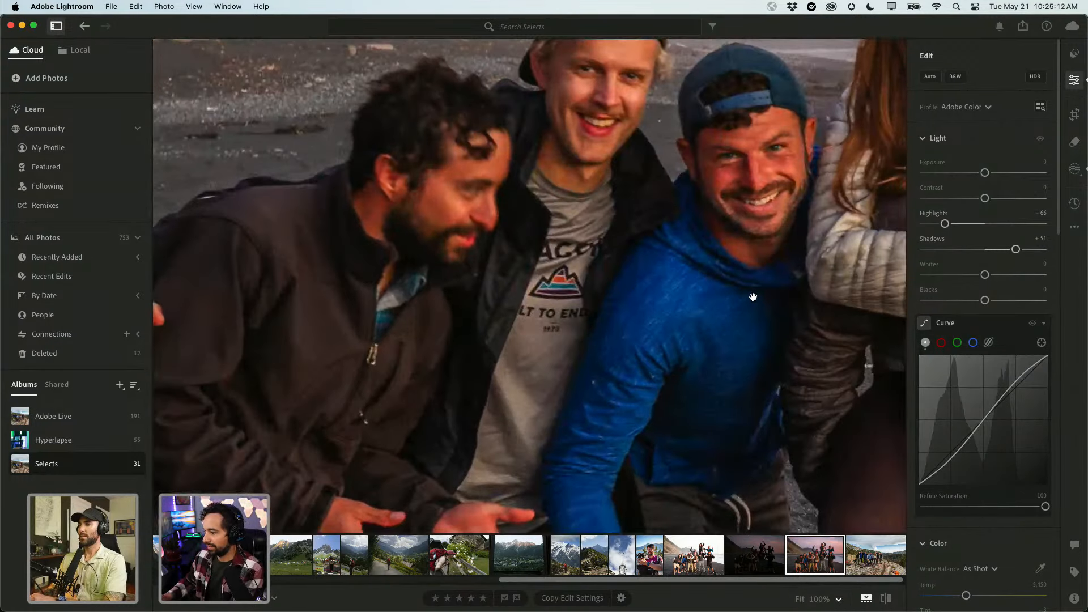
pyautogui.click(728, 336)
pyautogui.click(707, 297)
pyautogui.moveTo(648, 304); pyautogui.dragTo(141, 325)
pyautogui.moveTo(688, 305); pyautogui.dragTo(185, 290)
pyautogui.moveTo(524, 263); pyautogui.dragTo(473, 452)
pyautogui.moveTo(416, 358); pyautogui.dragTo(705, 200)
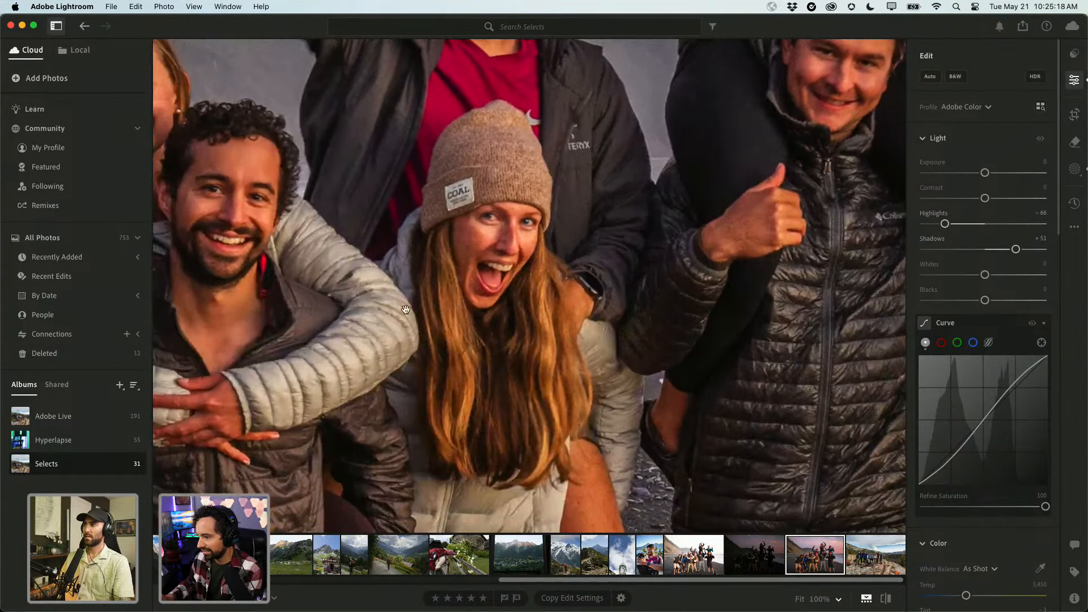
pyautogui.moveTo(355, 319); pyautogui.dragTo(581, 283)
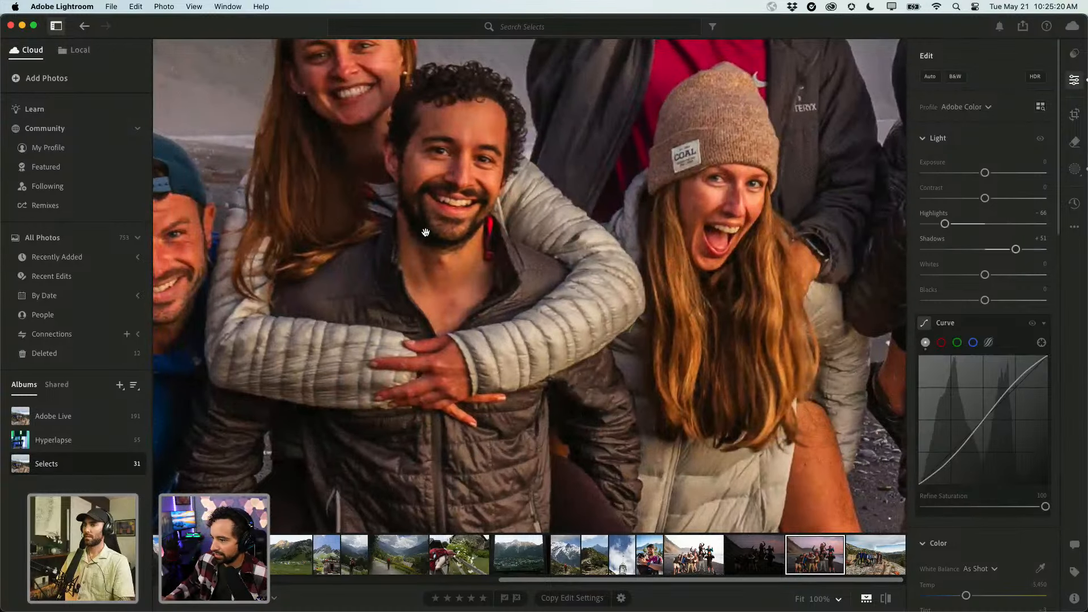
pyautogui.moveTo(426, 232); pyautogui.dragTo(431, 353)
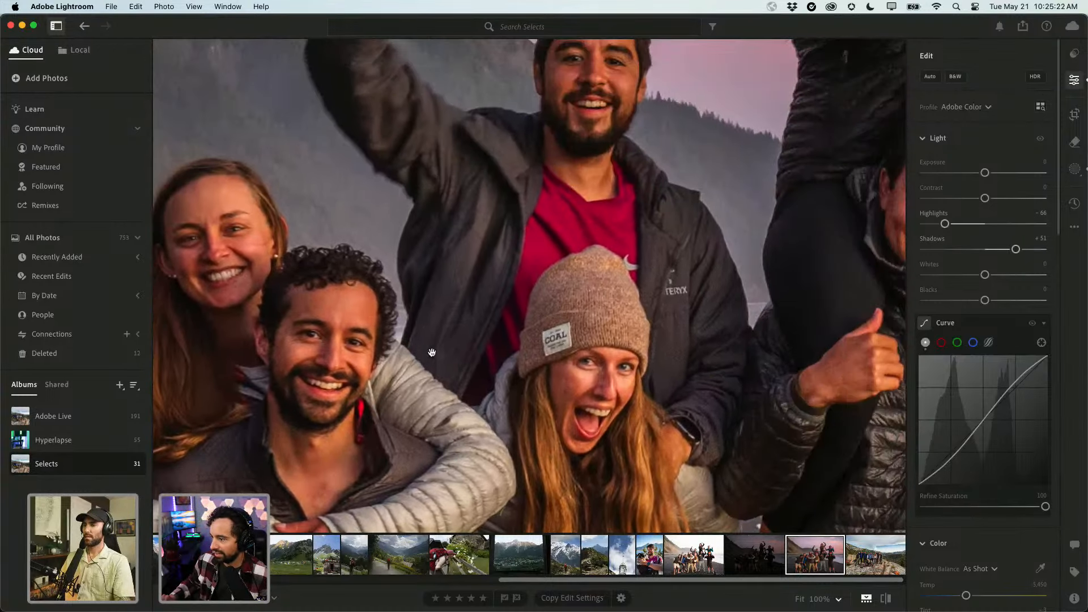
pyautogui.click(431, 353)
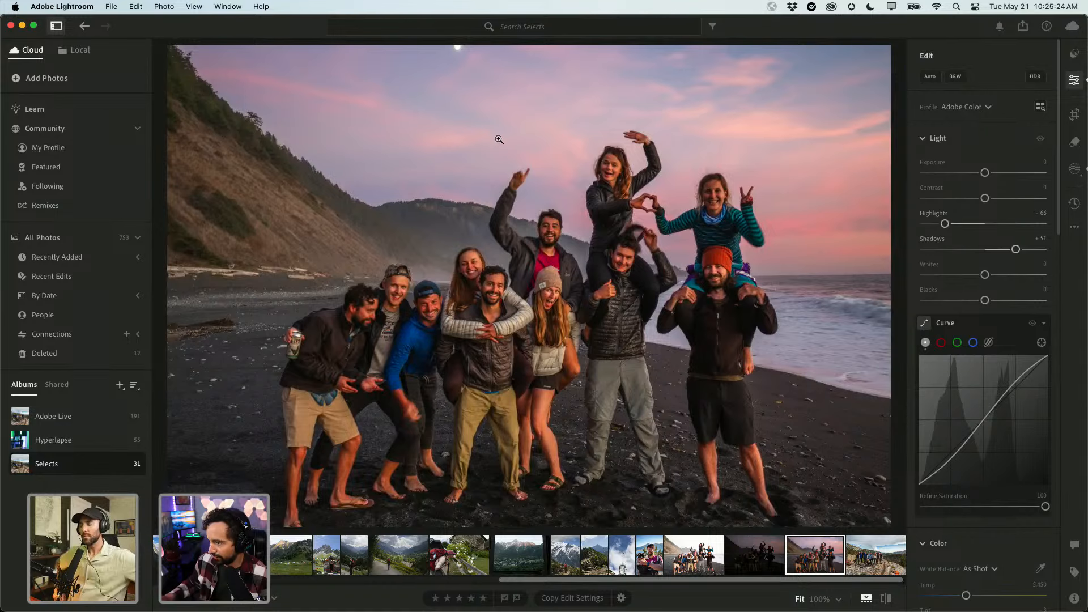
# Check the curly-haired man up close, return to Fit, and scroll down to Detail's Noise Reduction.
pyautogui.click(505, 301)
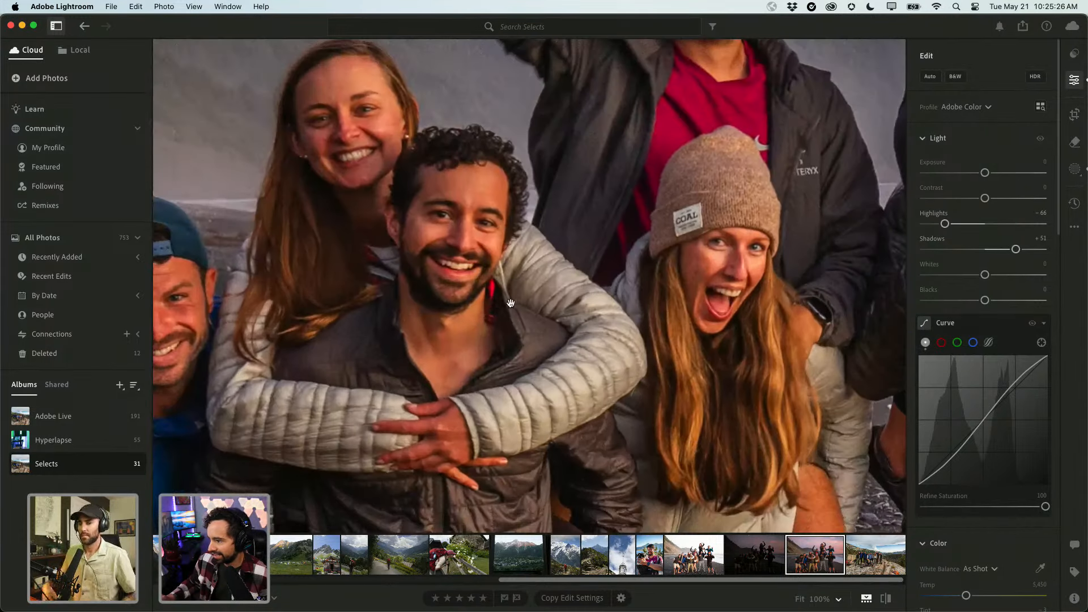
pyautogui.moveTo(512, 303); pyautogui.dragTo(590, 277)
pyautogui.moveTo(670, 336); pyautogui.dragTo(581, 227)
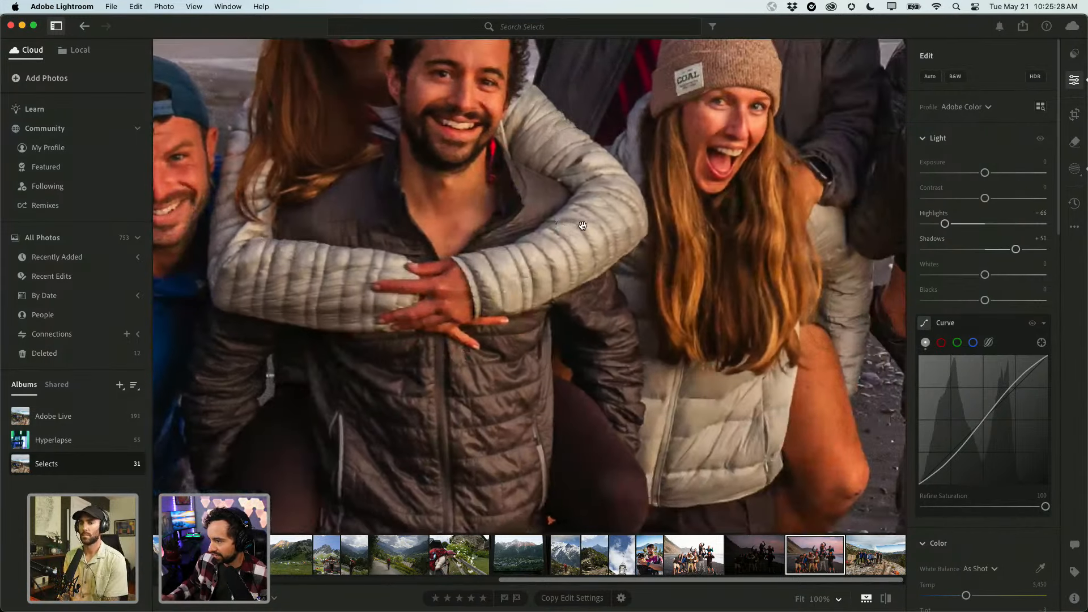
pyautogui.click(582, 226)
pyautogui.scroll(-15, 957, 378)
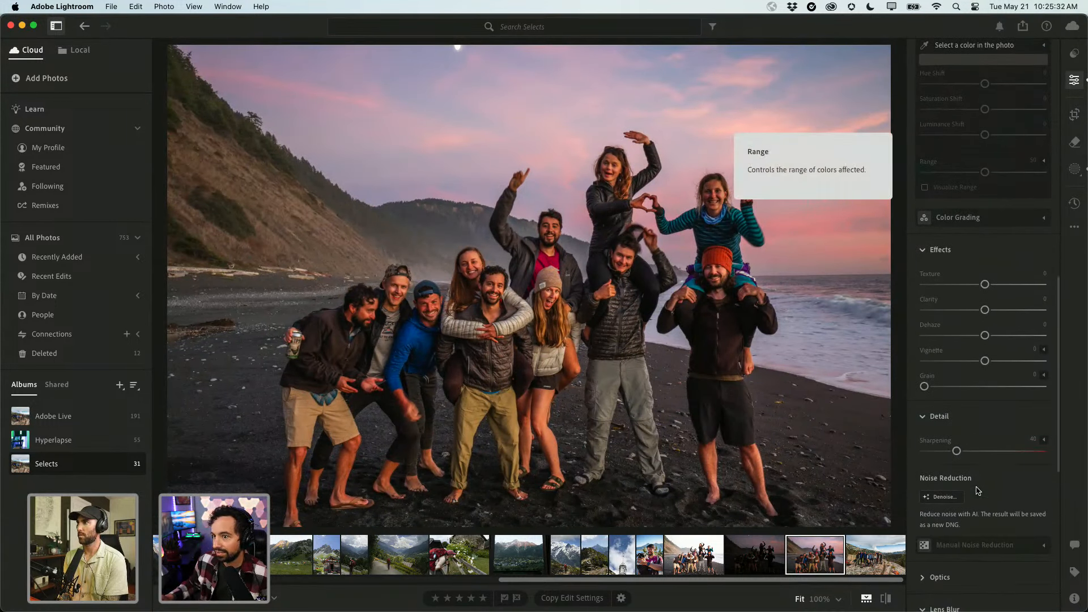
# Run AI Denoise at amount 36 with Create stack, producing an enhanced DNG.
pyautogui.click(942, 497)
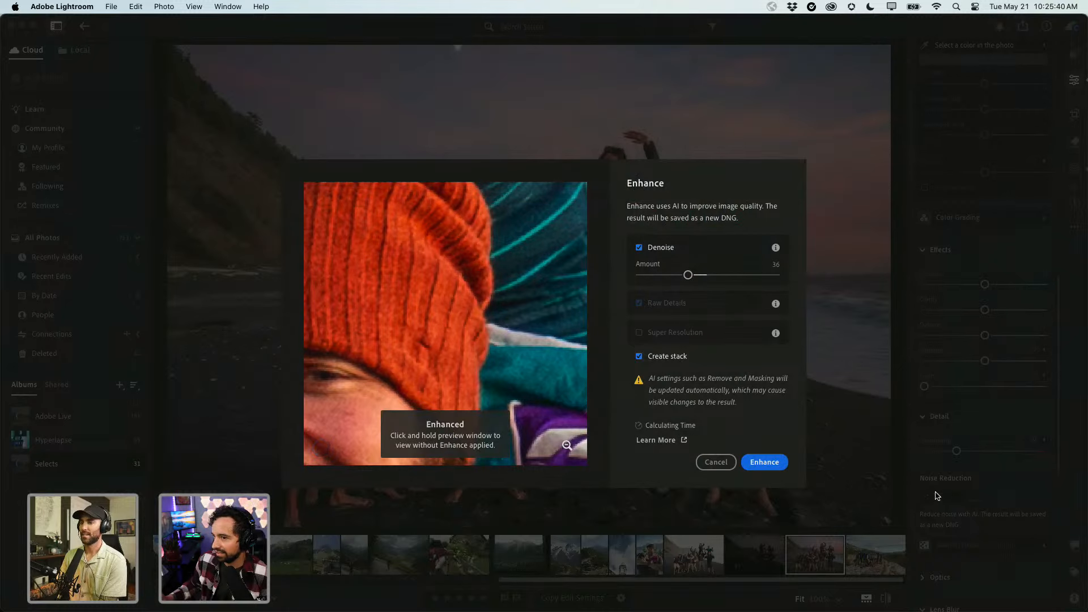
pyautogui.click(764, 462)
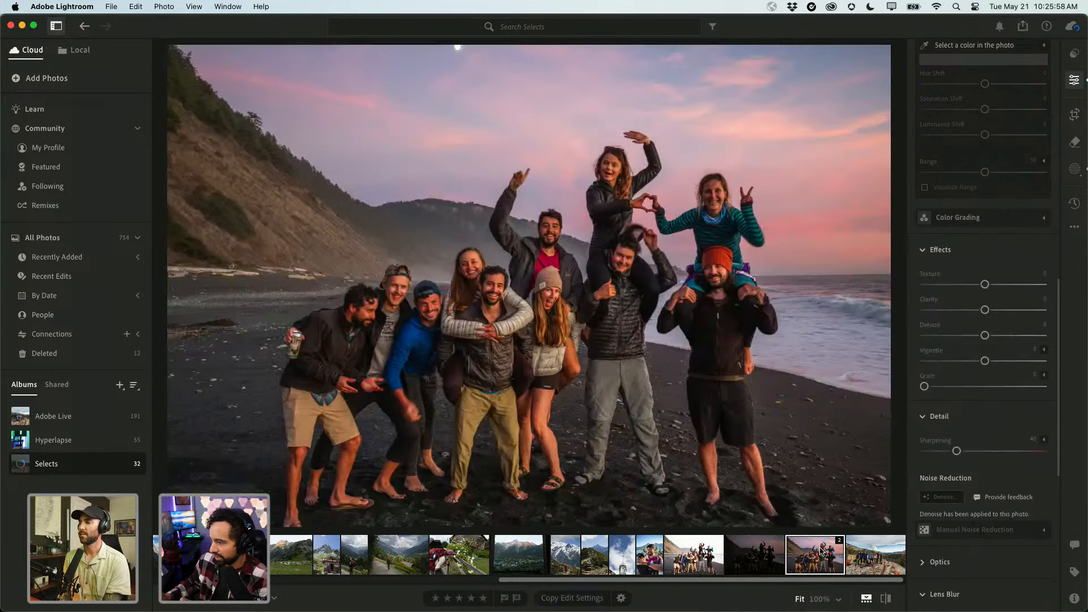
# Inspect the denoised photo at 100% across the people on the right and left.
pyautogui.click(701, 330)
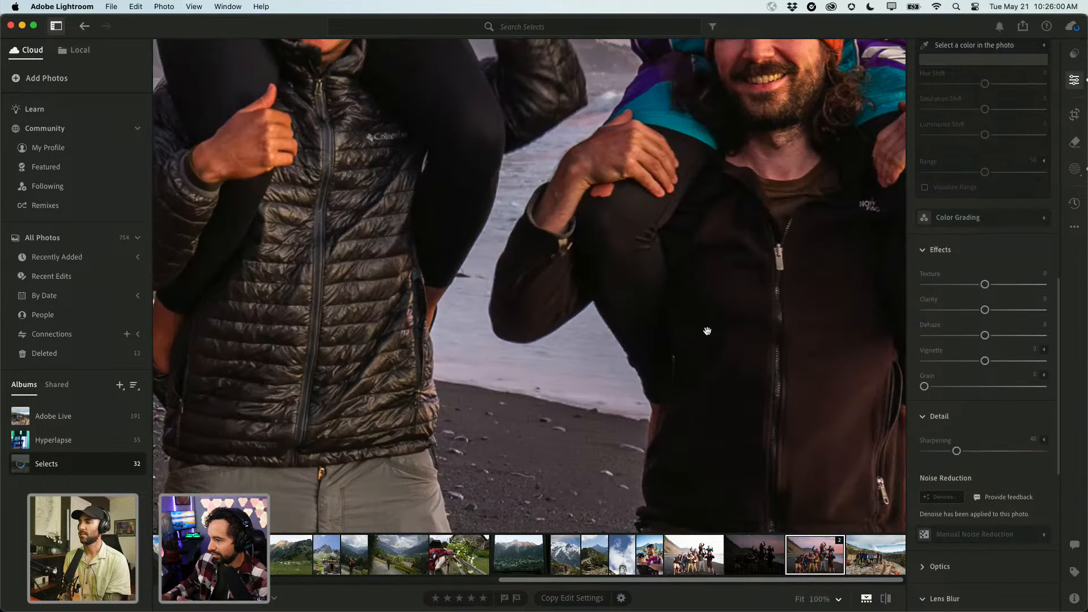
pyautogui.moveTo(704, 328); pyautogui.dragTo(464, 311)
pyautogui.moveTo(465, 243); pyautogui.dragTo(615, 259)
pyautogui.moveTo(290, 268); pyautogui.dragTo(627, 382)
pyautogui.moveTo(475, 271); pyautogui.dragTo(640, 249)
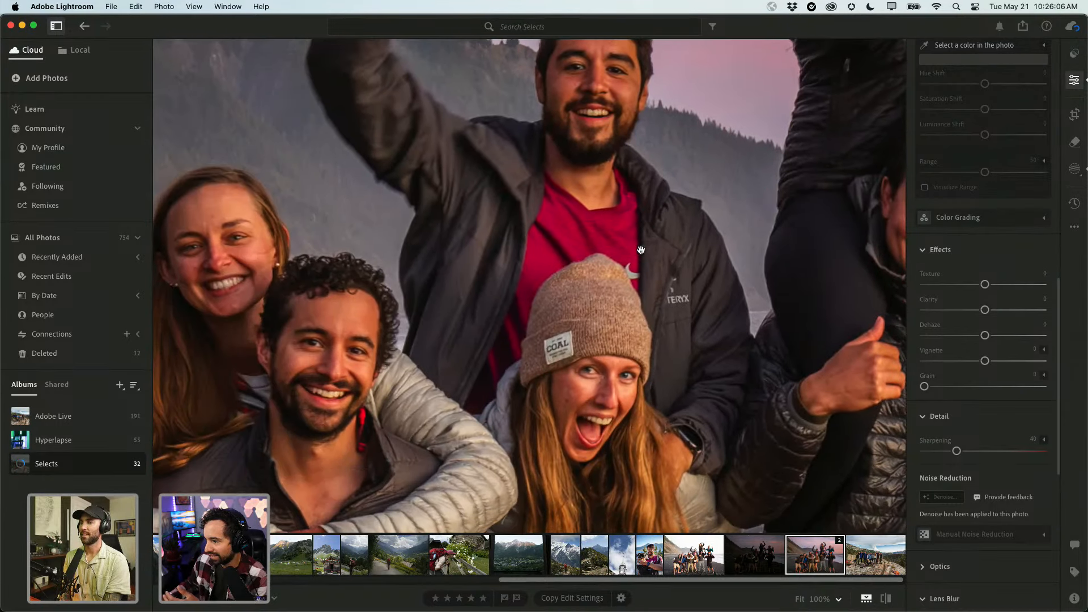
pyautogui.moveTo(446, 328); pyautogui.dragTo(603, 242)
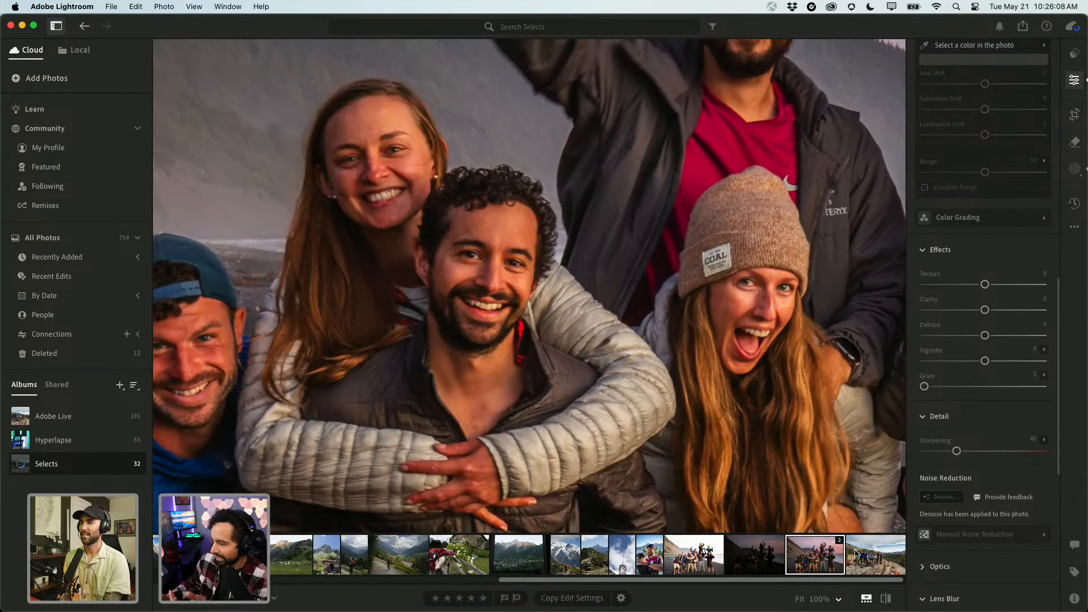
# Open the photo's stack, pan across the group, return to Fit, and compare with the original.
pyautogui.click(829, 557)
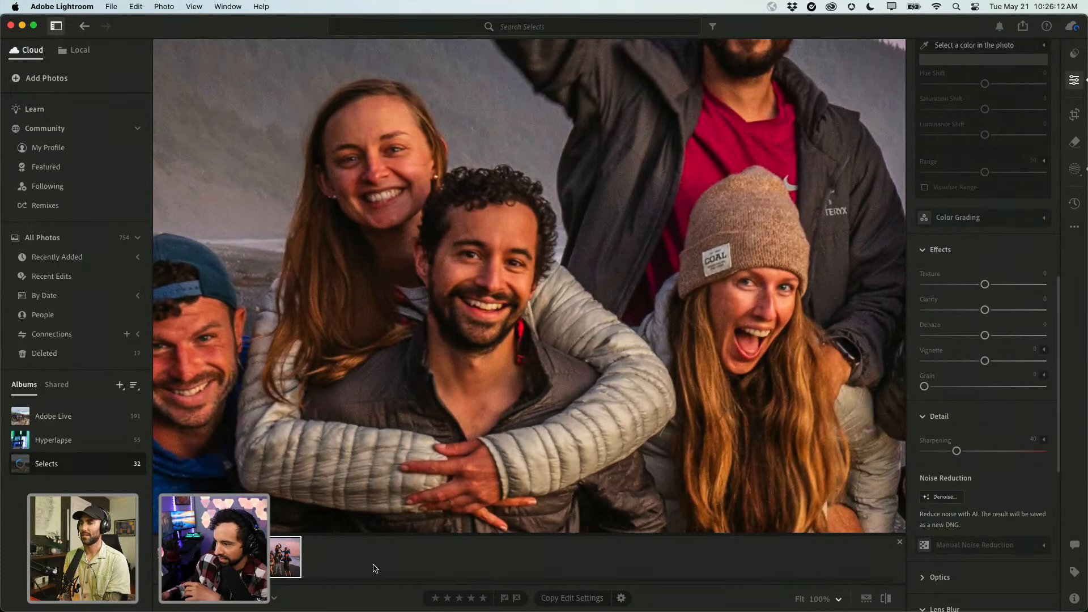
pyautogui.moveTo(631, 425); pyautogui.dragTo(245, 398)
pyautogui.moveTo(426, 371); pyautogui.dragTo(298, 453)
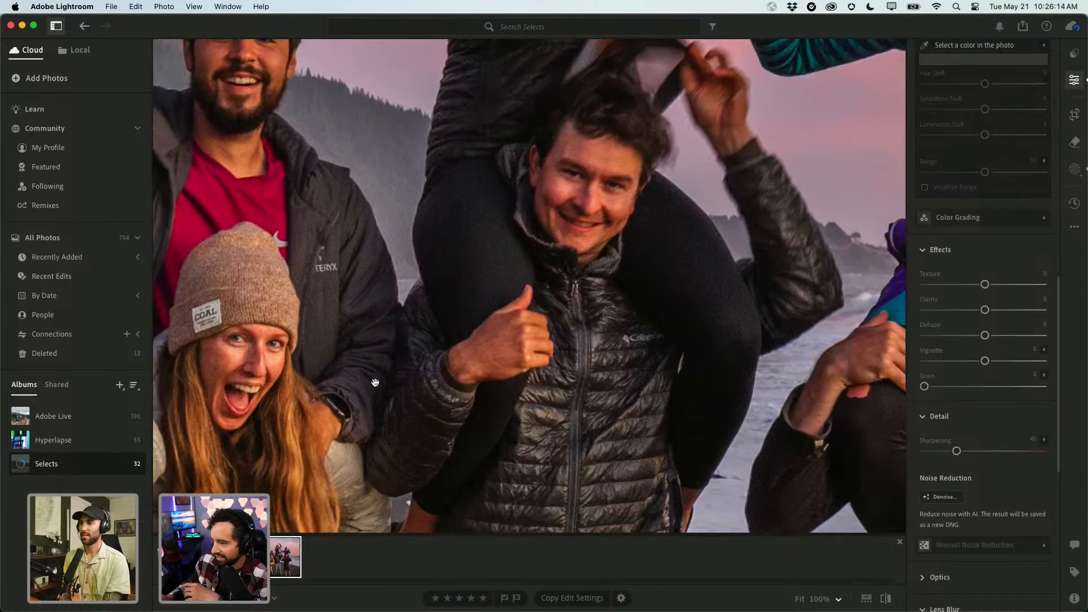
pyautogui.moveTo(375, 382); pyautogui.dragTo(882, 352)
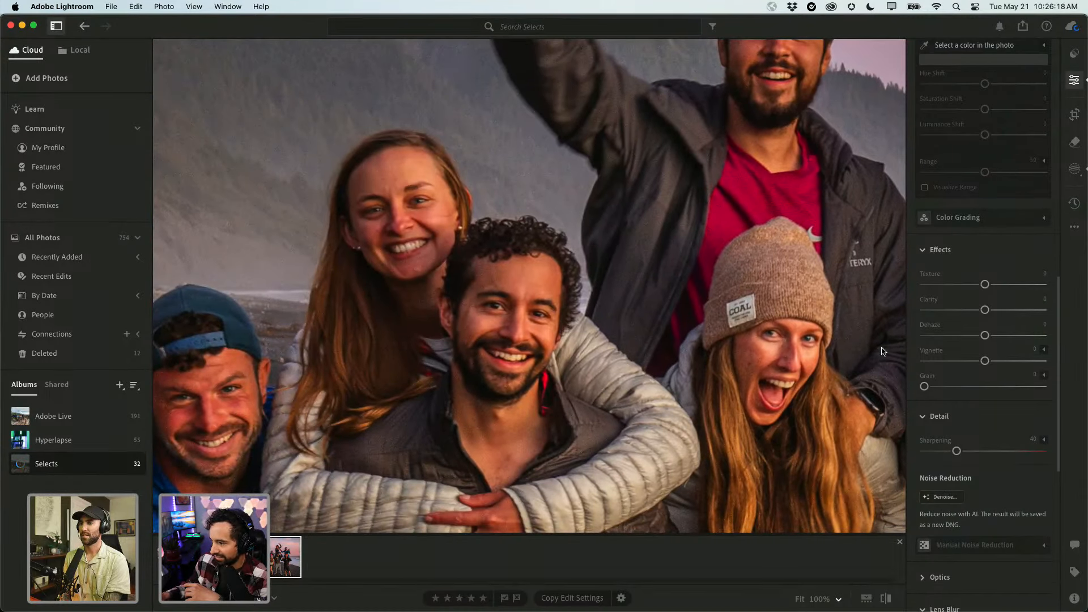
pyautogui.click(632, 279)
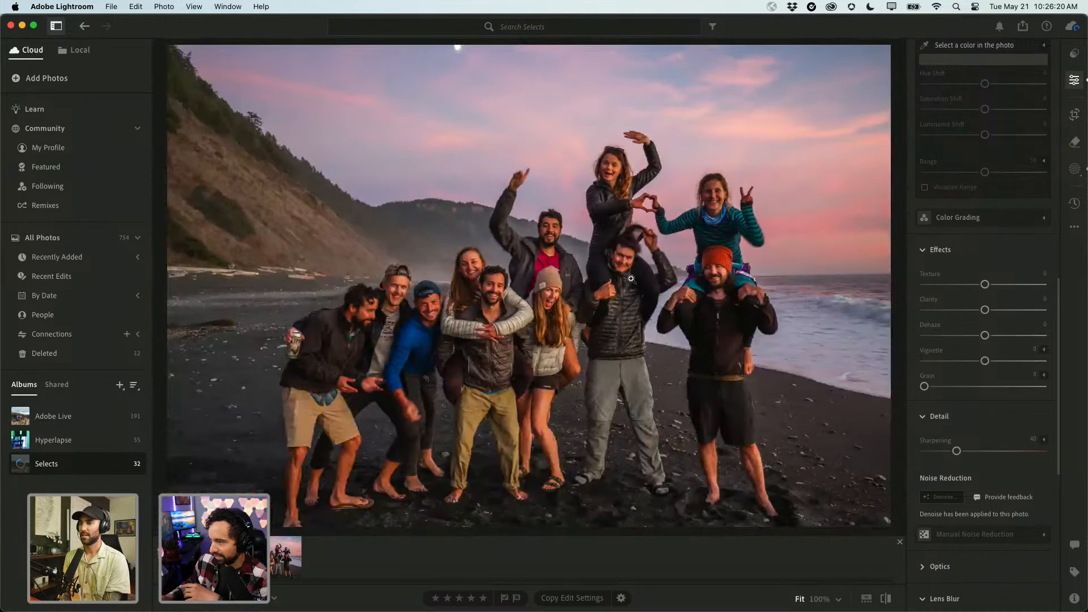
pyautogui.press('\\')
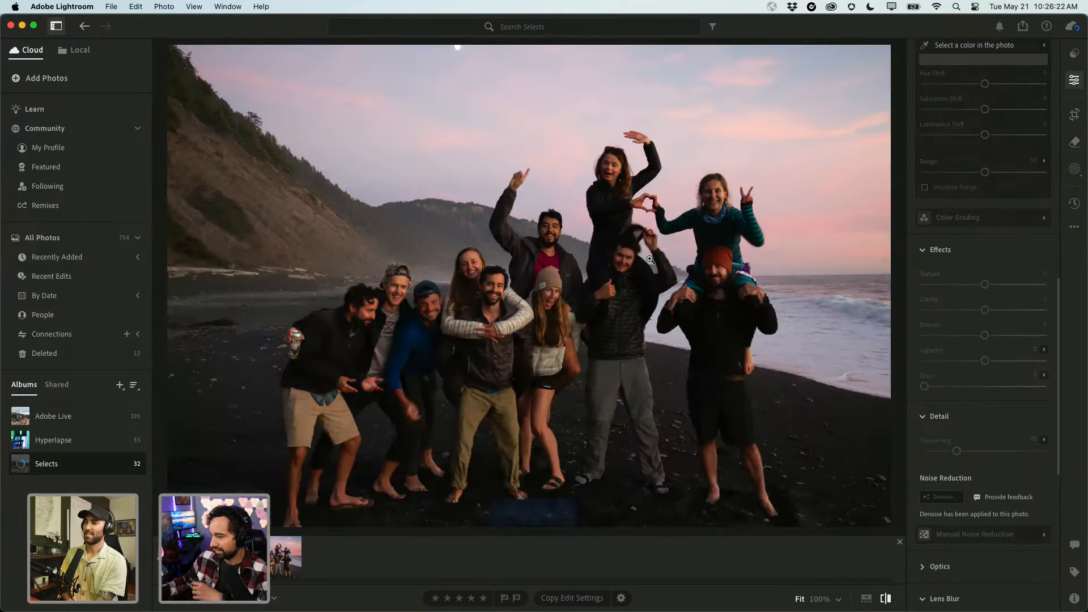
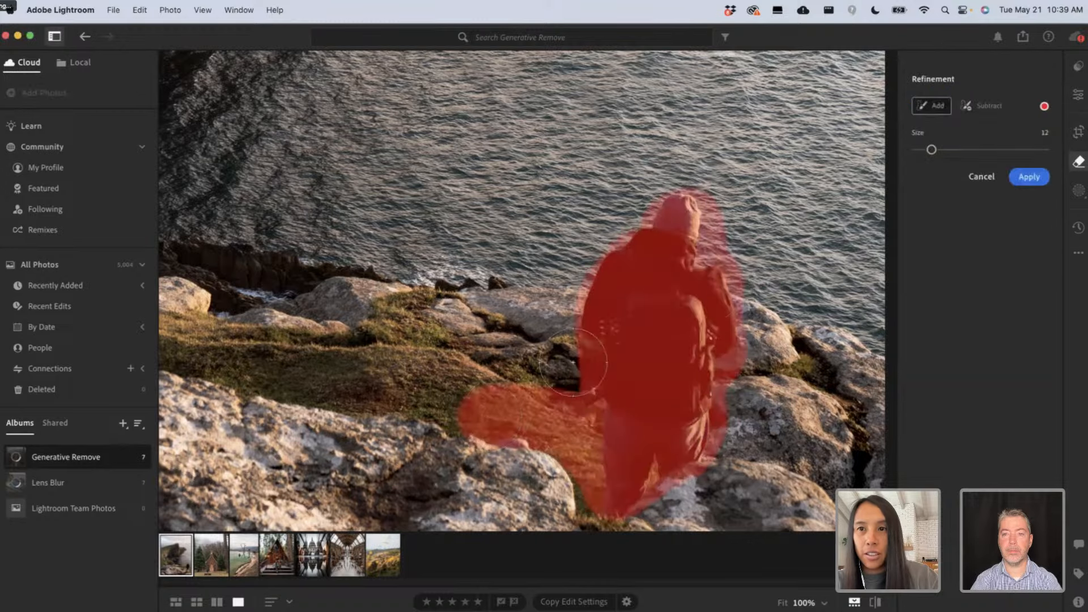
# Subtract the stray left lobe from the mask and apply Generative Remove to erase the hiker.
pyautogui.click(984, 106)
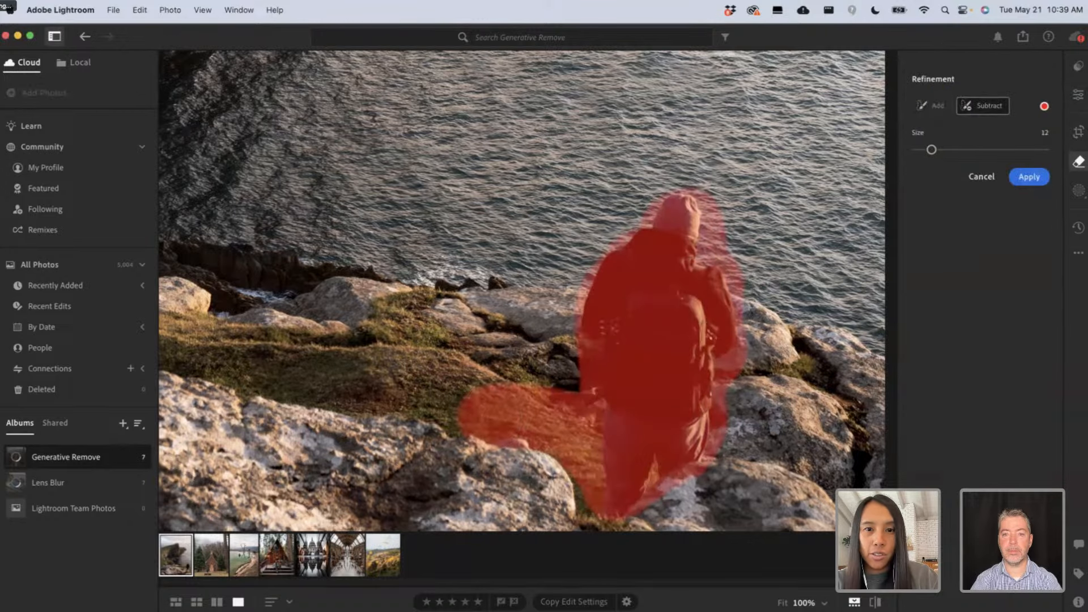
pyautogui.moveTo(470, 418)
pyautogui.mouseDown()
pyautogui.moveTo(507, 401)
pyautogui.moveTo(519, 448)
pyautogui.moveTo(518, 420)
pyautogui.moveTo(537, 405)
pyautogui.moveTo(544, 463)
pyautogui.moveTo(531, 395)
pyautogui.moveTo(558, 491)
pyautogui.mouseUp()
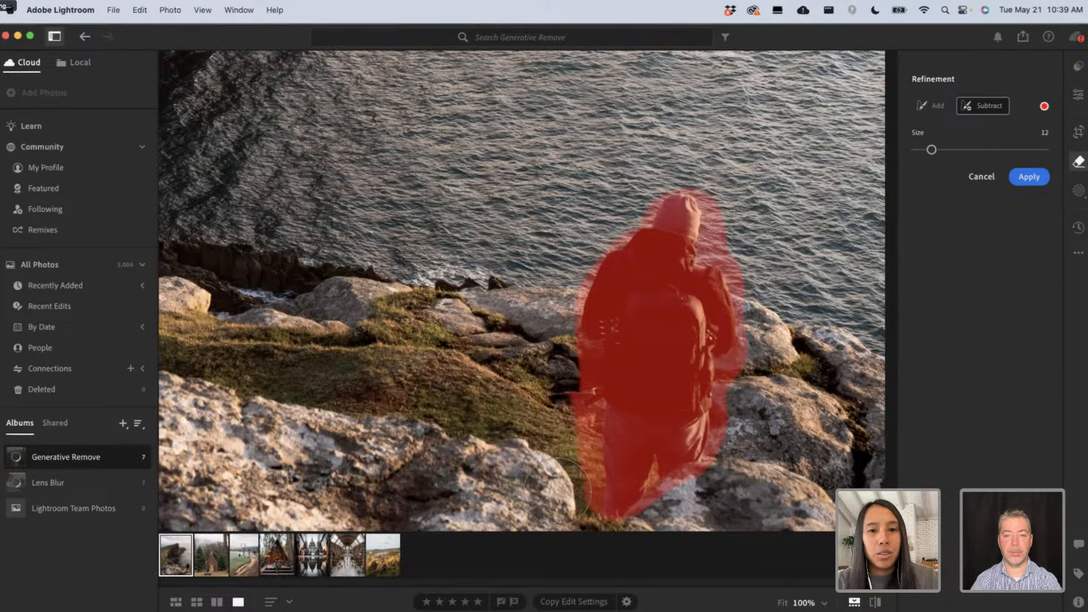
pyautogui.click(1029, 178)
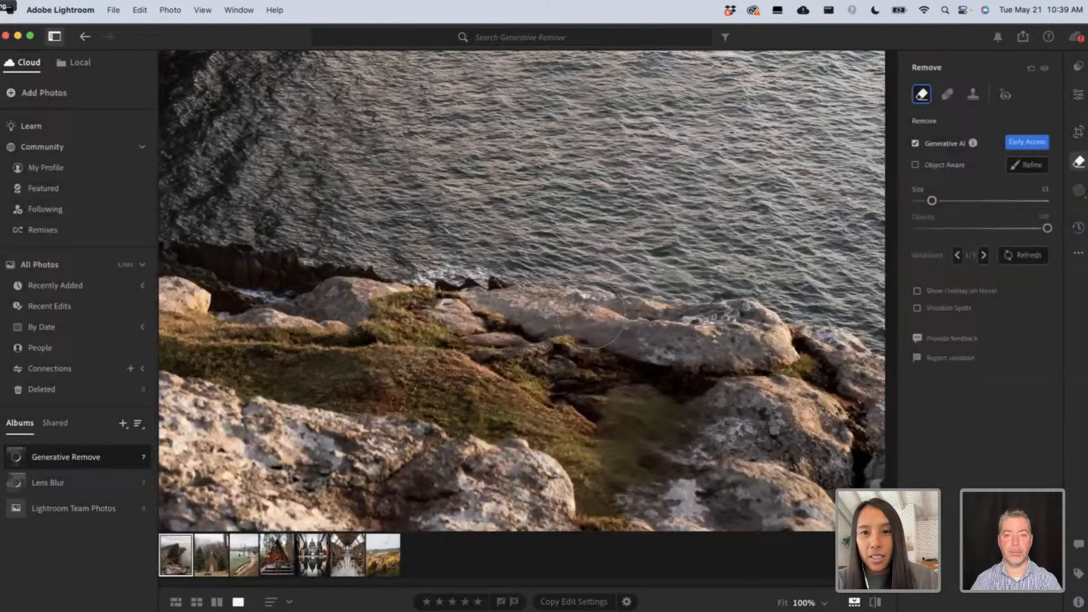
# Choose fill variation 3/3 for the rocks, then compare the fitted photo before and after.
pyautogui.click(984, 255)
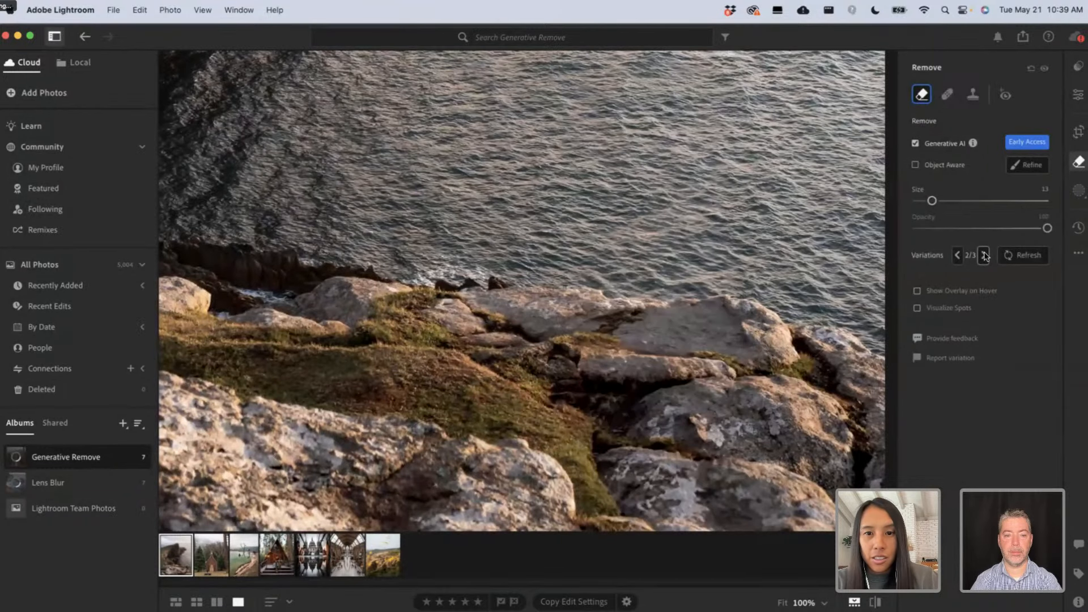
pyautogui.click(984, 256)
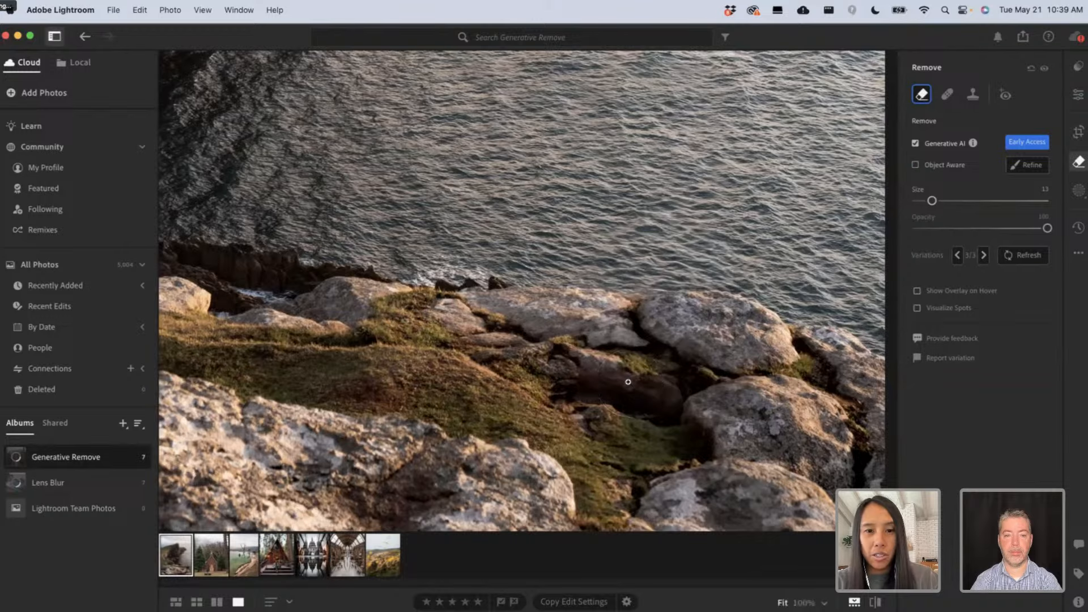
pyautogui.press('z')
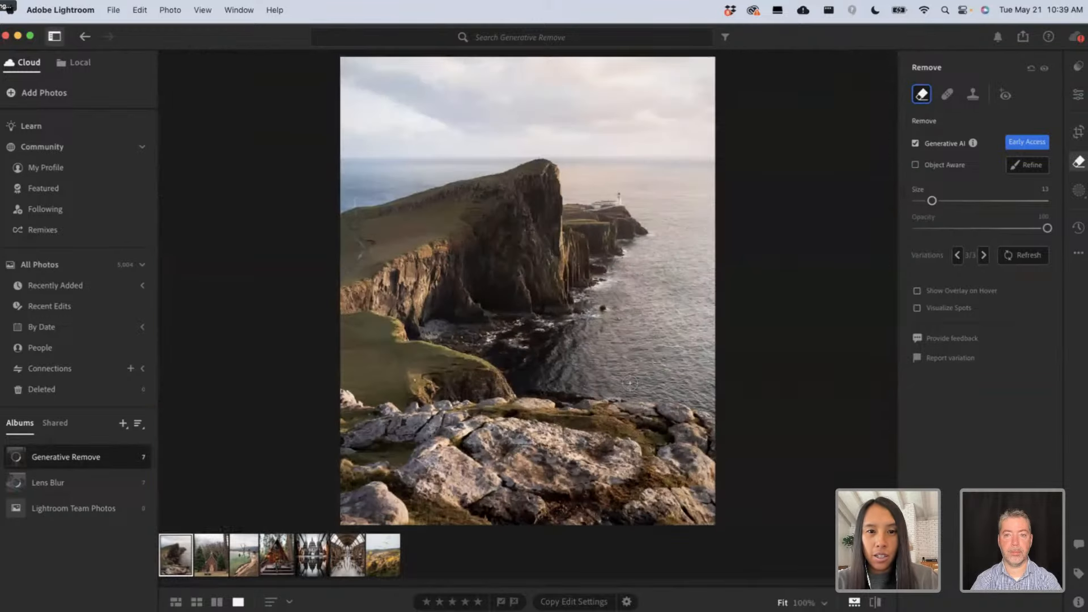
pyautogui.press('\\')
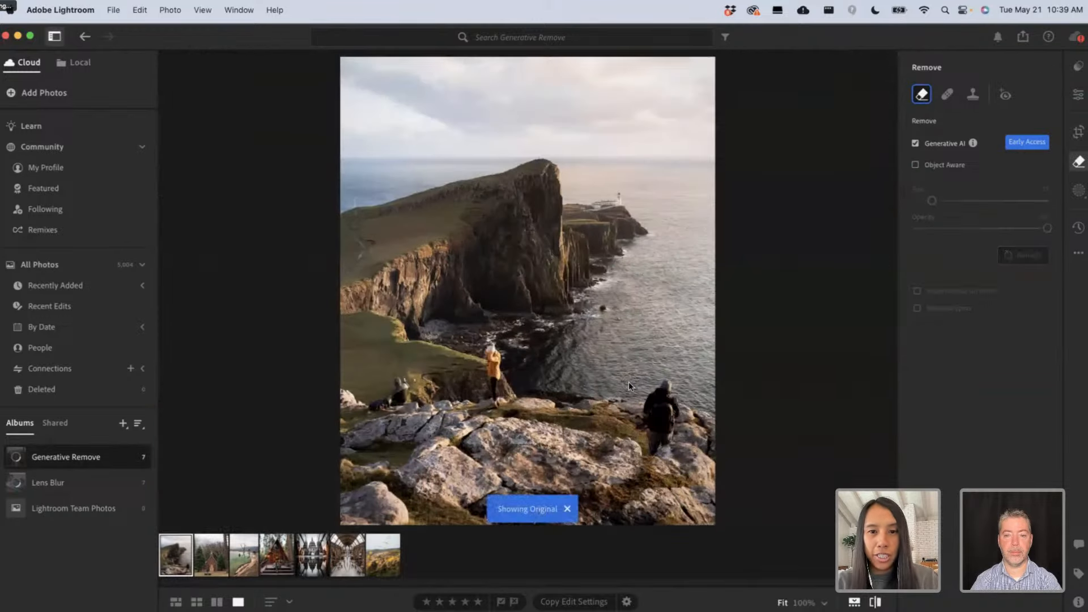
pyautogui.press('\\')
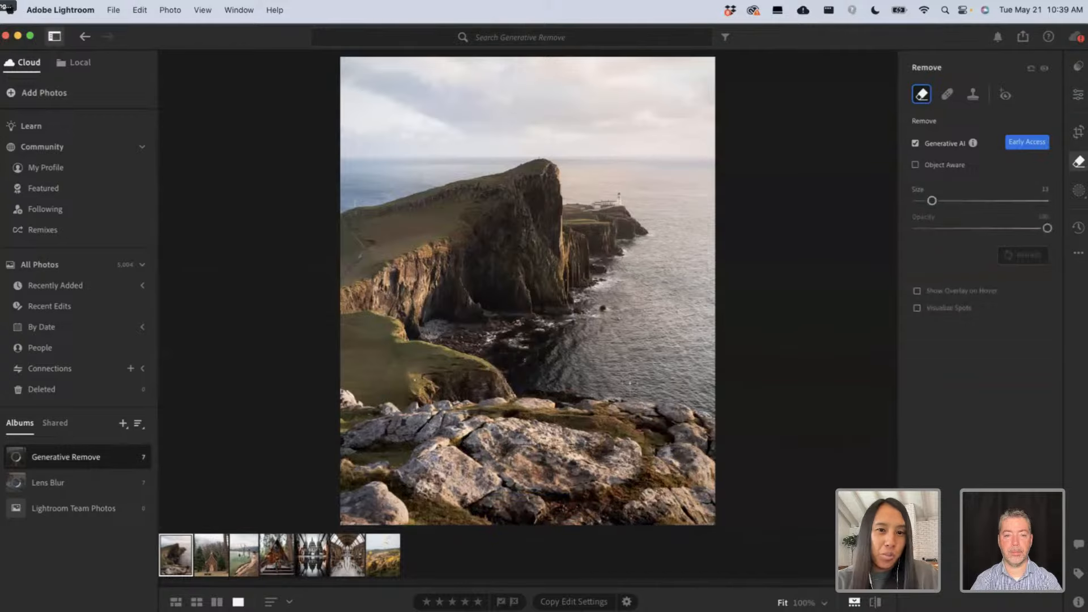
pyautogui.press('\\')
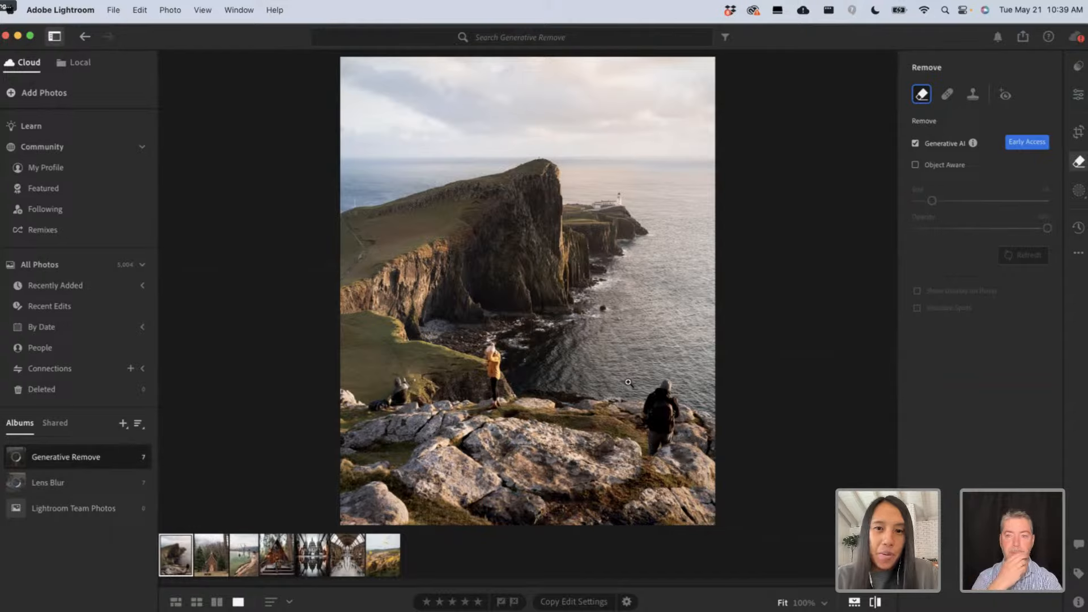
pyautogui.press('\\')
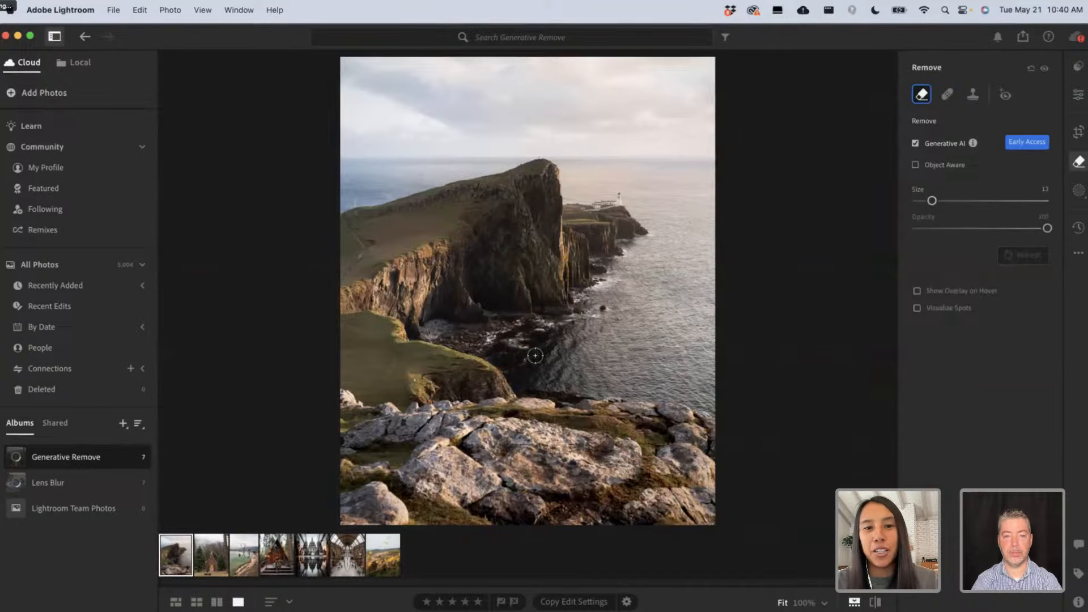
# Zoom to 100% on the fence post and switch Remove to Object Aware at brush size 5.
pyautogui.click(351, 203)
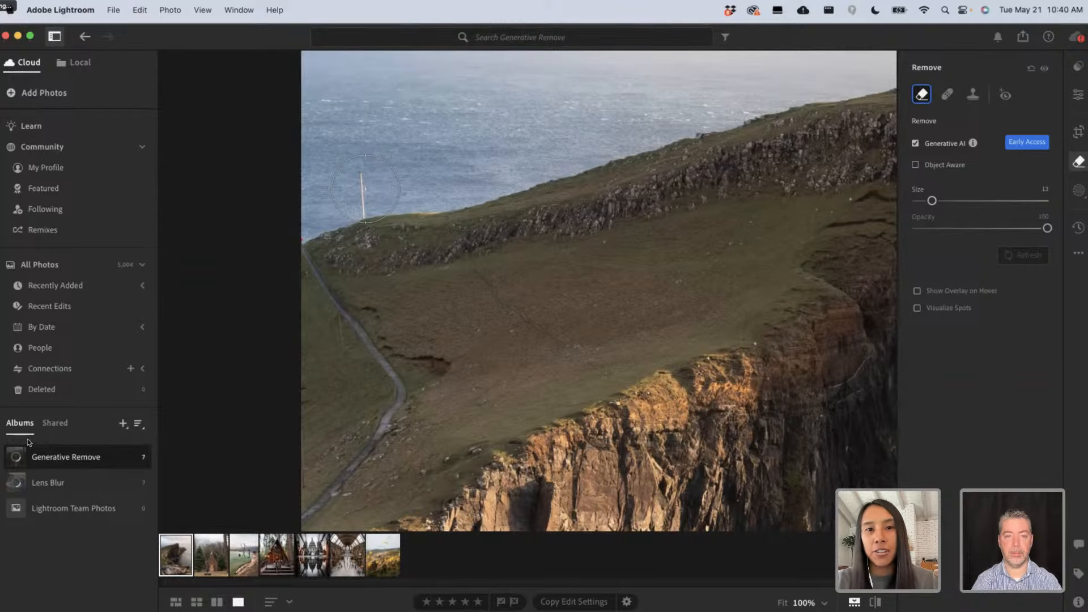
pyautogui.click(915, 143)
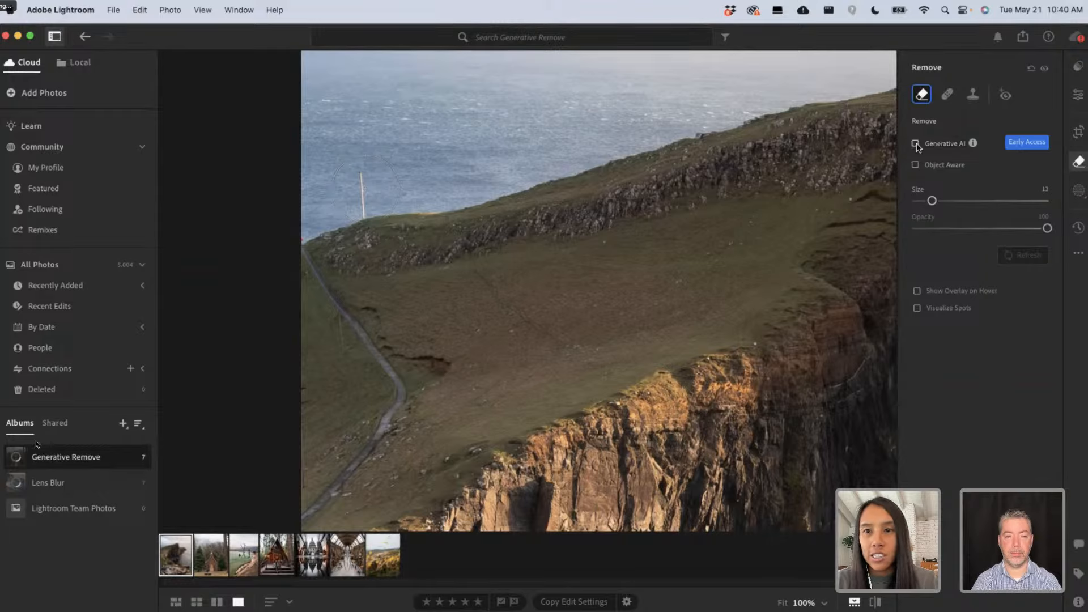
pyautogui.click(915, 165)
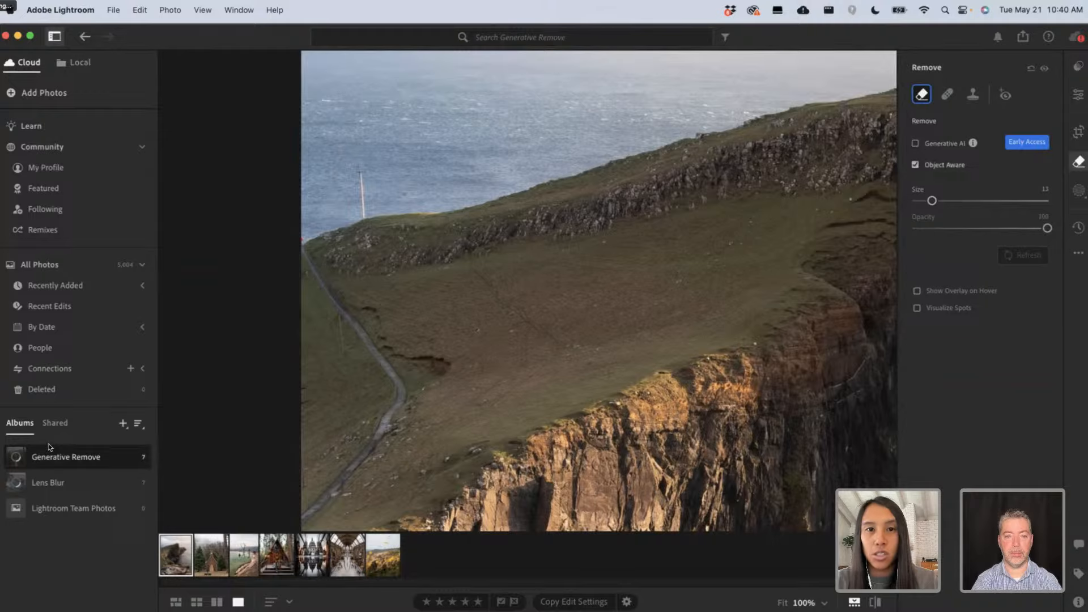
pyautogui.press('[')
pyautogui.press('[')
pyautogui.press('[')
pyautogui.press('[')
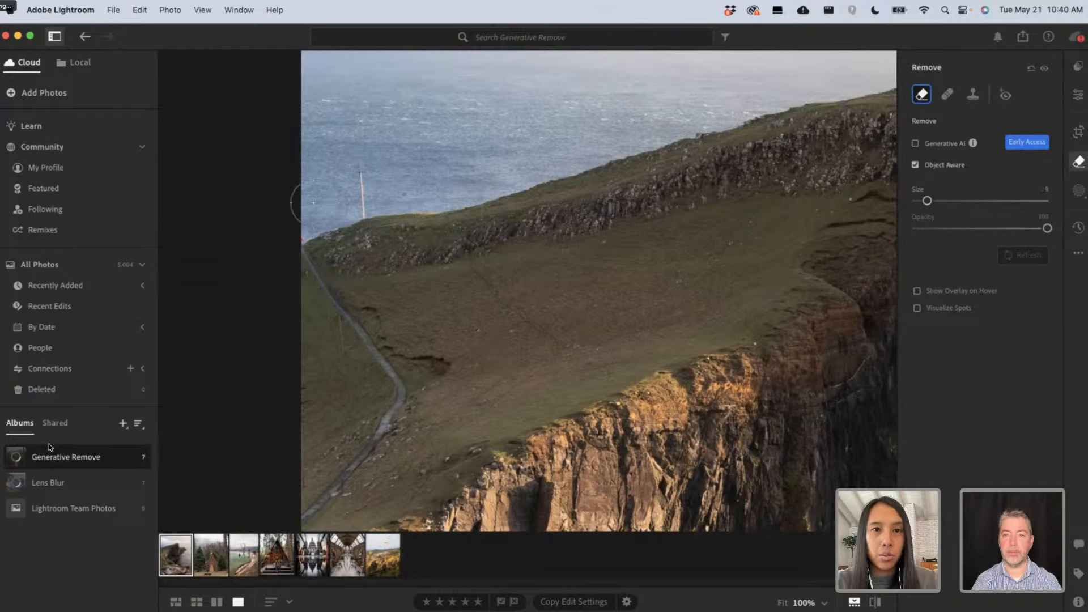
pyautogui.press('[')
pyautogui.press('[')
pyautogui.press('[')
pyautogui.press('[')
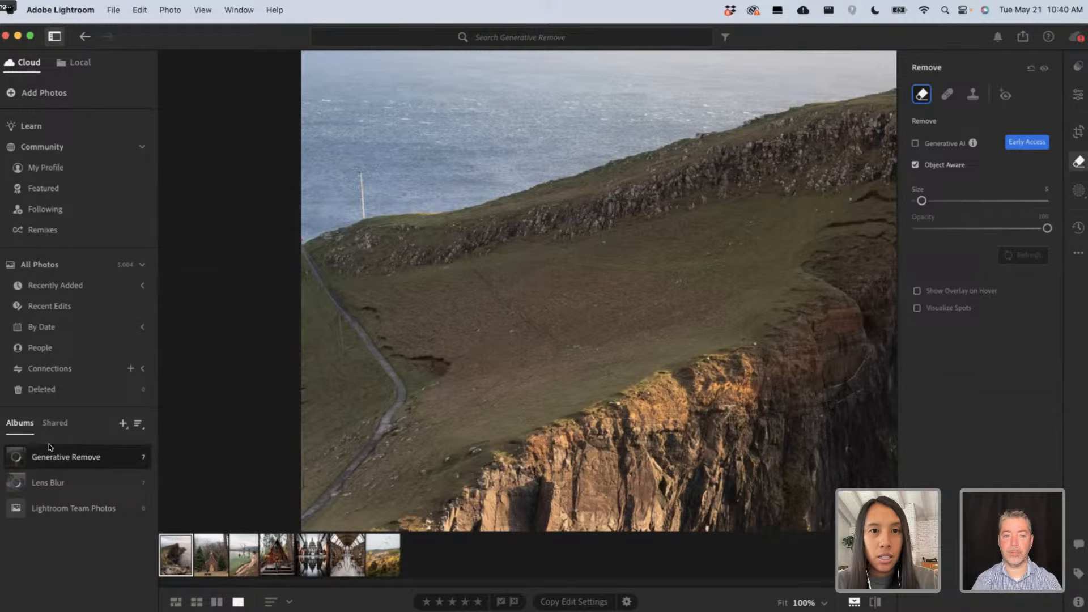
# Paint over the white fence post, apply the removal, and fit the photo.
pyautogui.moveTo(360, 166); pyautogui.dragTo(363, 222)
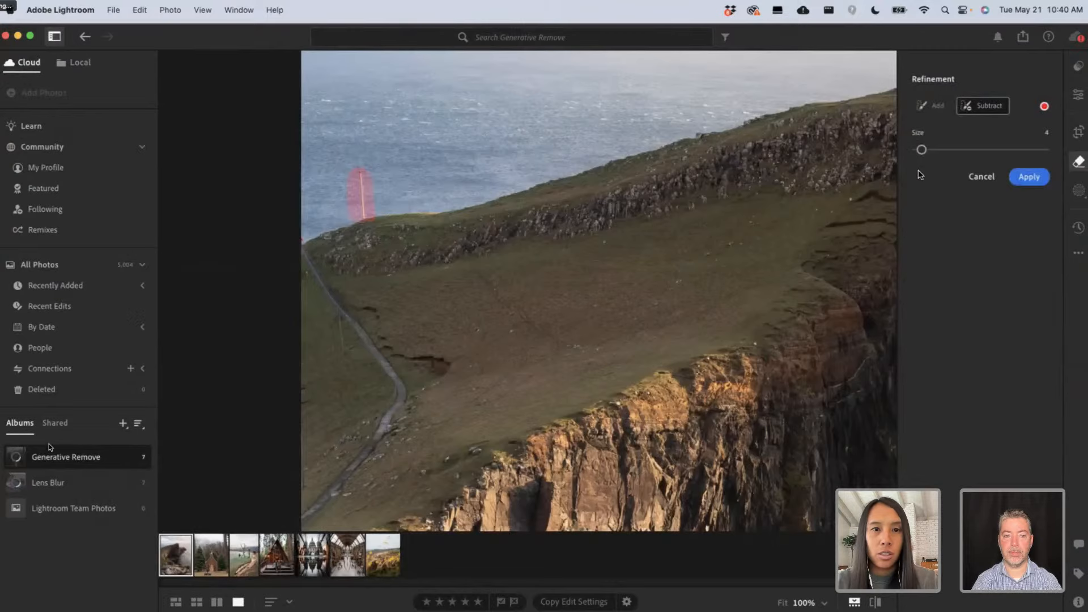
pyautogui.click(1029, 177)
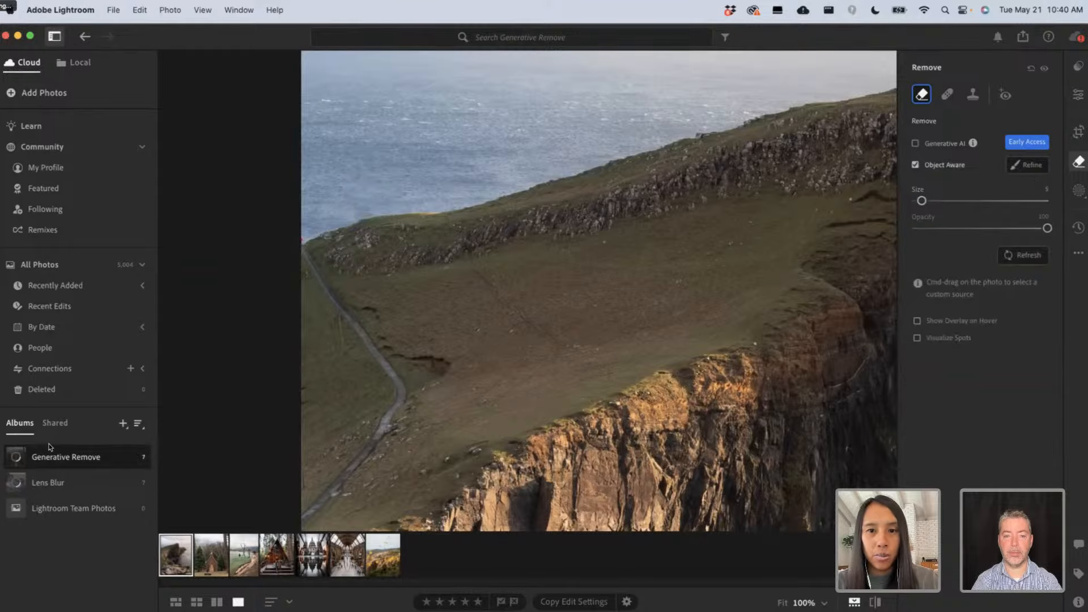
pyautogui.press('z')
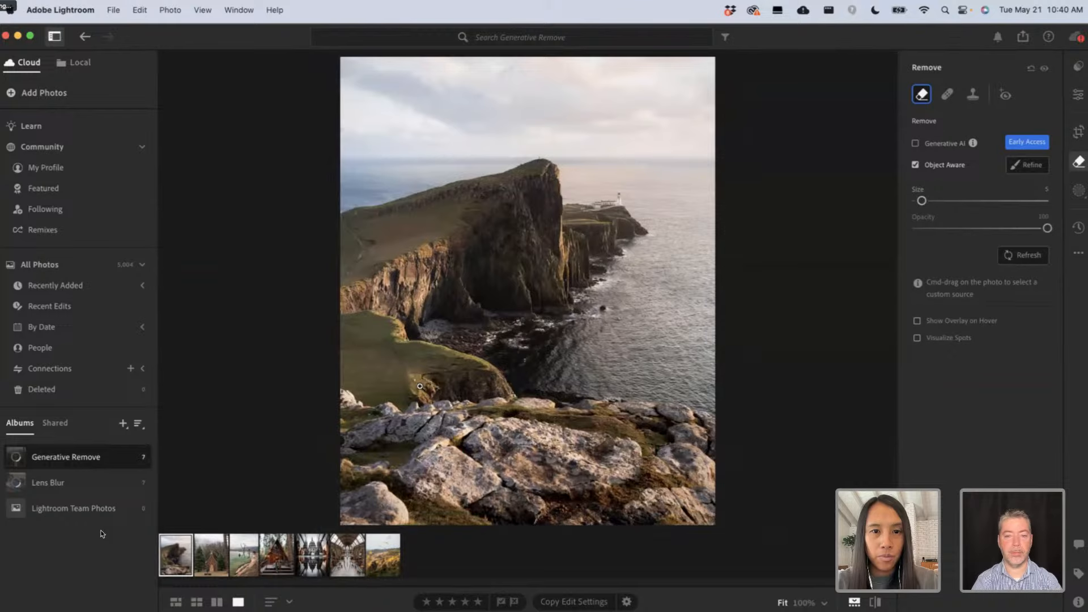
# Zoom onto the grassy slope and remove the sheep, then fit the photo.
pyautogui.press('z')
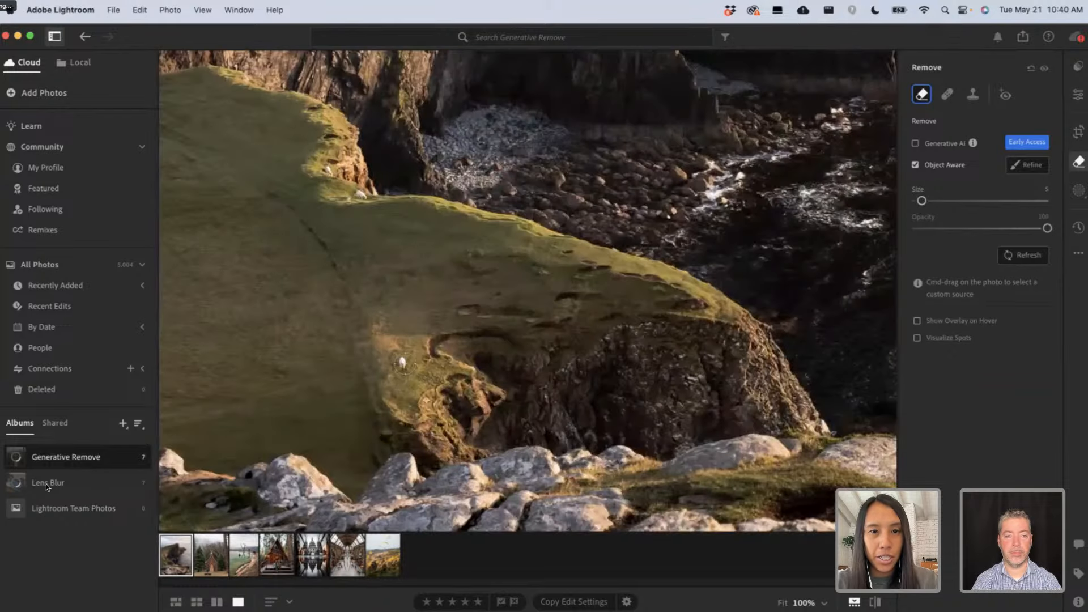
pyautogui.click(403, 363)
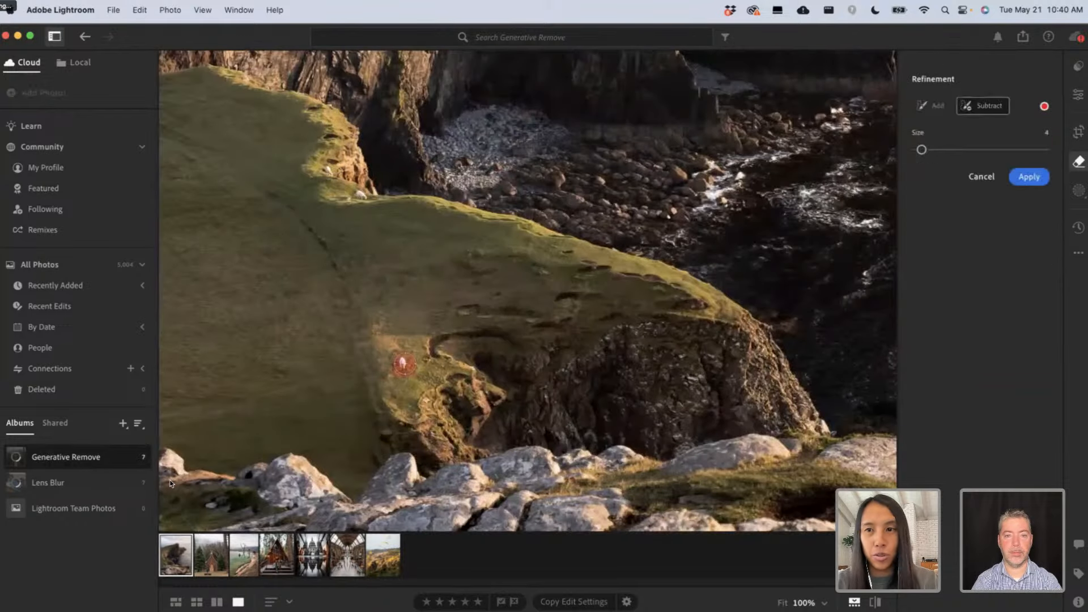
pyautogui.click(1014, 177)
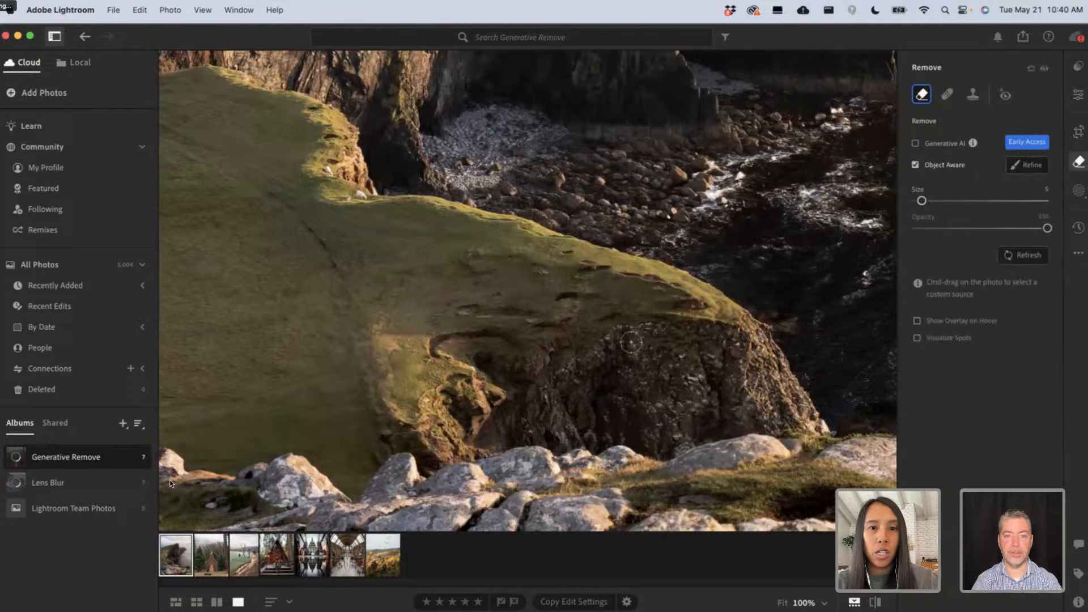
pyautogui.press('z')
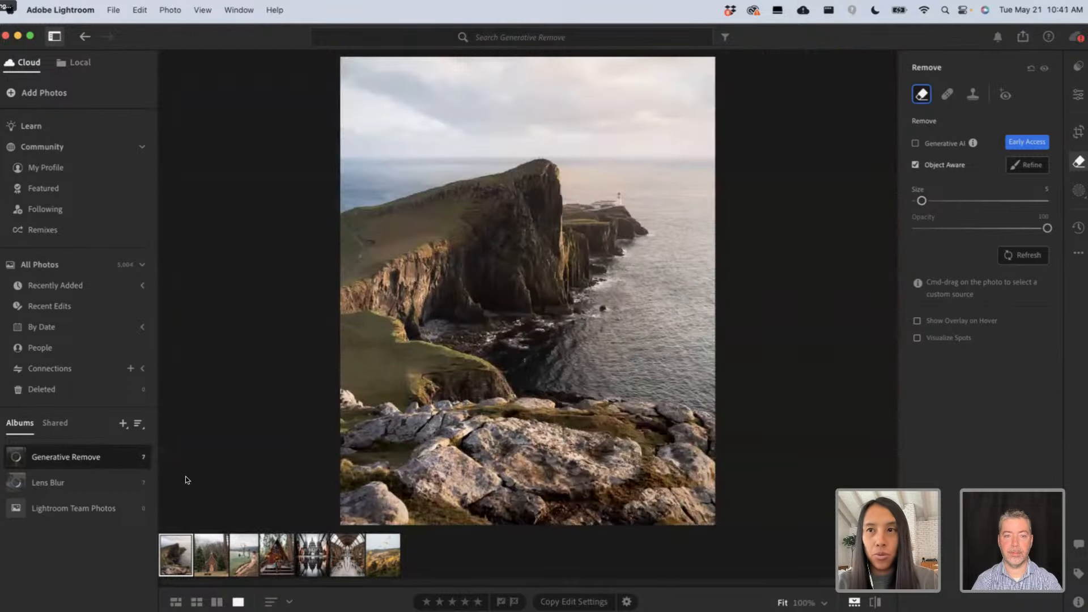
# Compare the edited photo against the original, then open the church photo from the filmstrip.
pyautogui.press('\\')
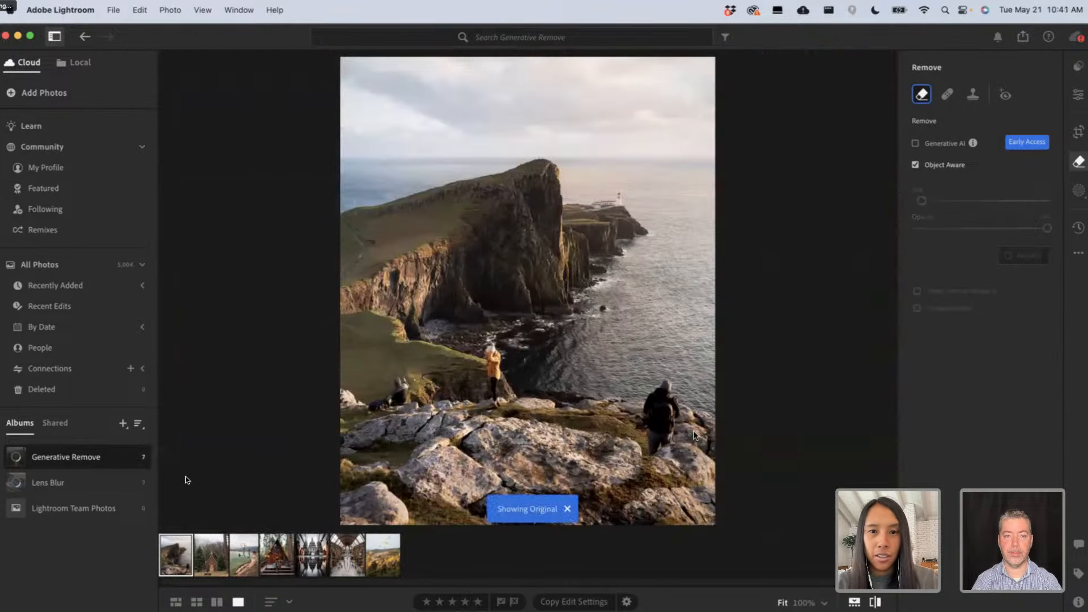
pyautogui.press('\\')
pyautogui.press('\\')
pyautogui.press('\\')
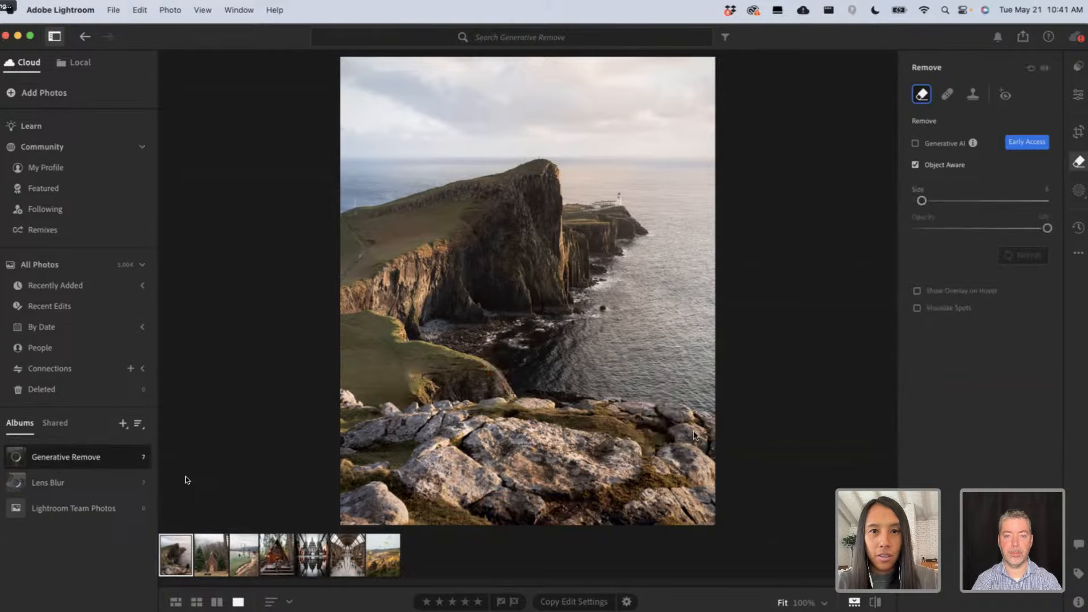
pyautogui.press('\\')
pyautogui.press('\\')
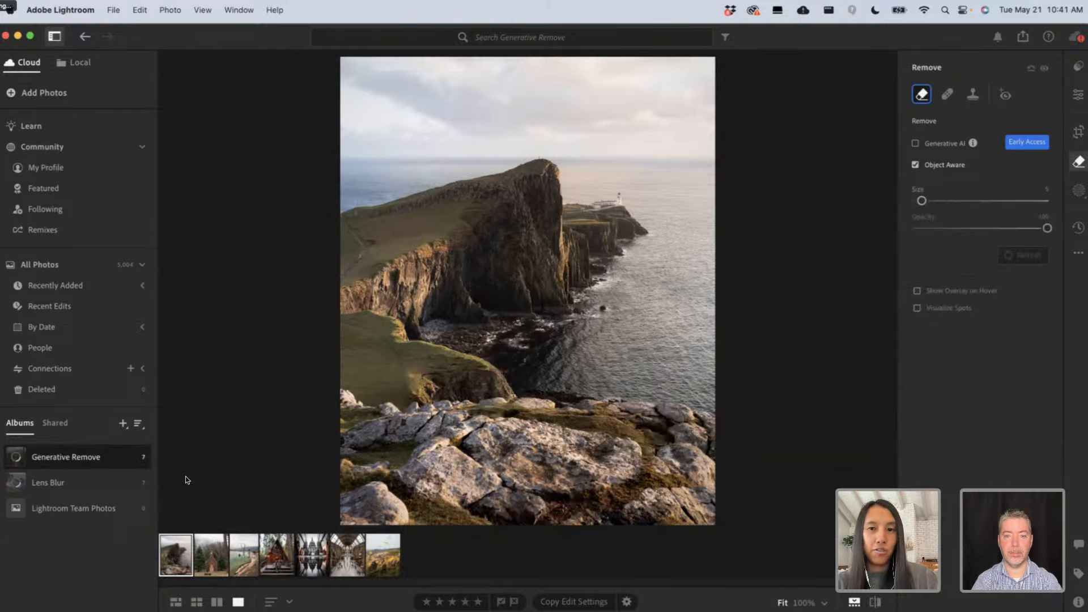
pyautogui.press('\\')
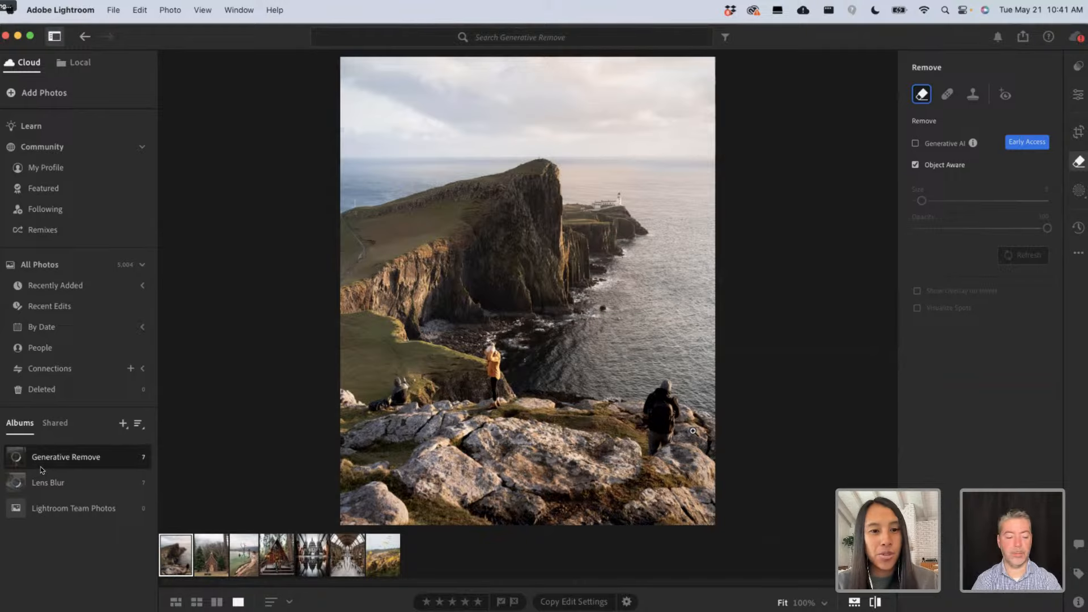
pyautogui.press('\\')
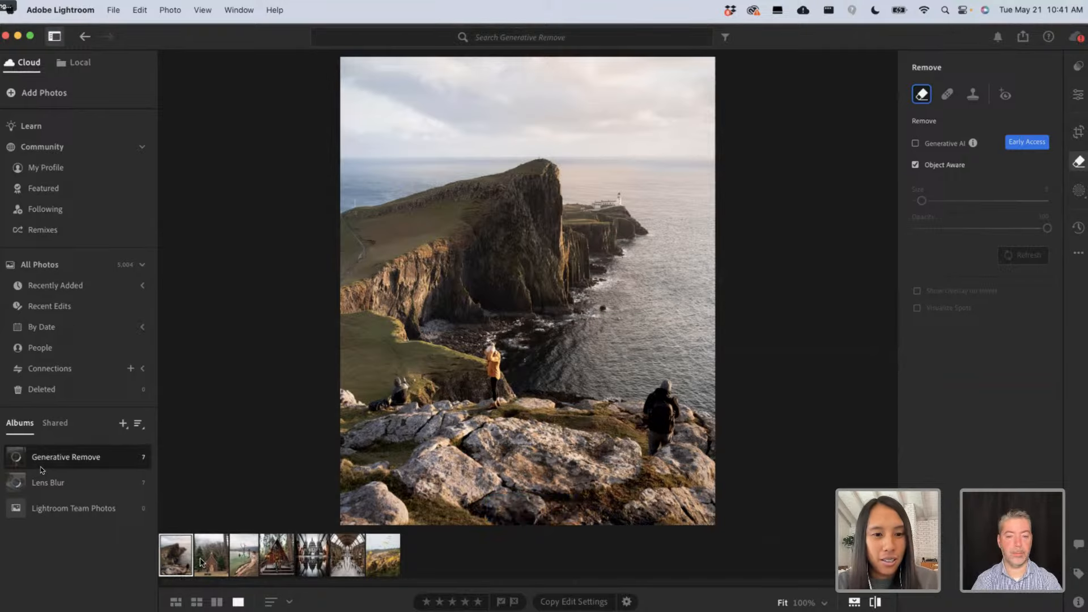
pyautogui.click(204, 561)
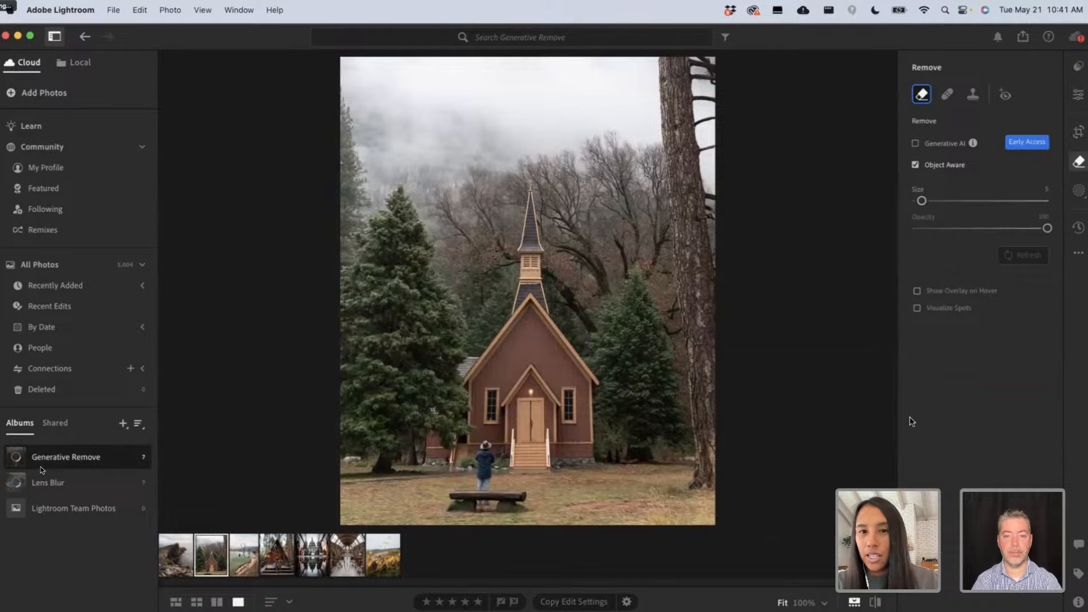
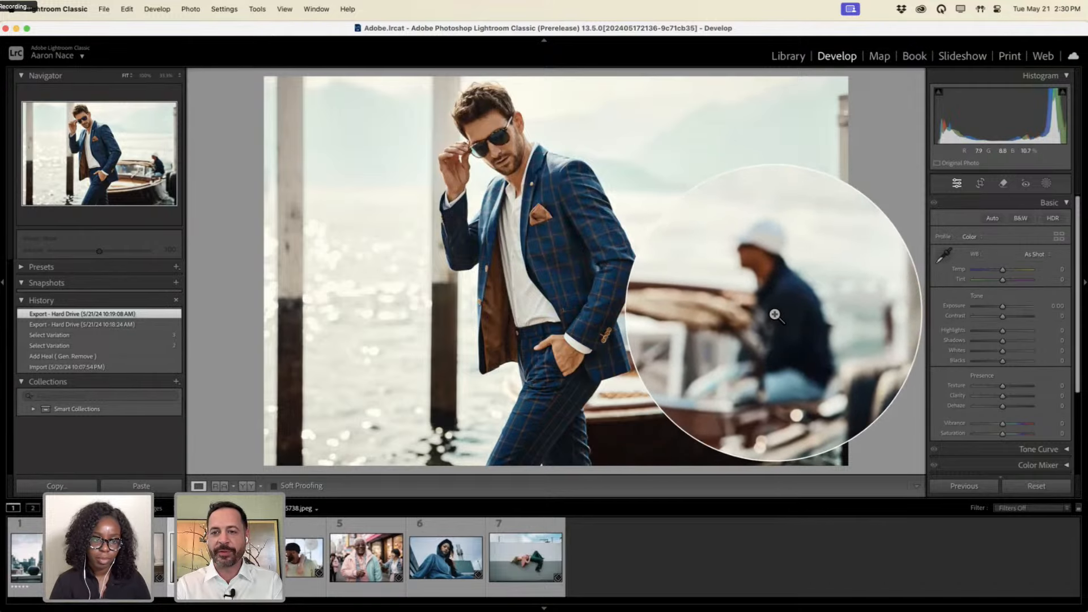
# With Generative AI Remove, paint a stroke over the passenger seated on the boat.
pyautogui.click(1003, 183)
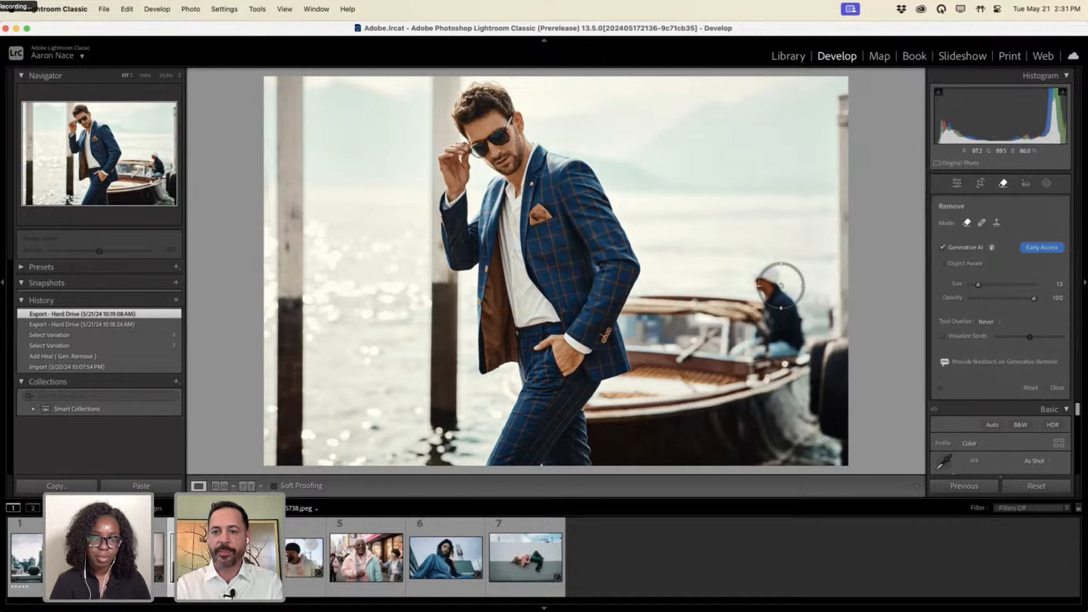
pyautogui.moveTo(749, 299)
pyautogui.mouseDown()
pyautogui.moveTo(732, 355)
pyautogui.moveTo(741, 346)
pyautogui.moveTo(794, 352)
pyautogui.moveTo(800, 316)
pyautogui.moveTo(788, 304)
pyautogui.moveTo(774, 333)
pyautogui.moveTo(786, 336)
pyautogui.moveTo(781, 287)
pyautogui.mouseUp()
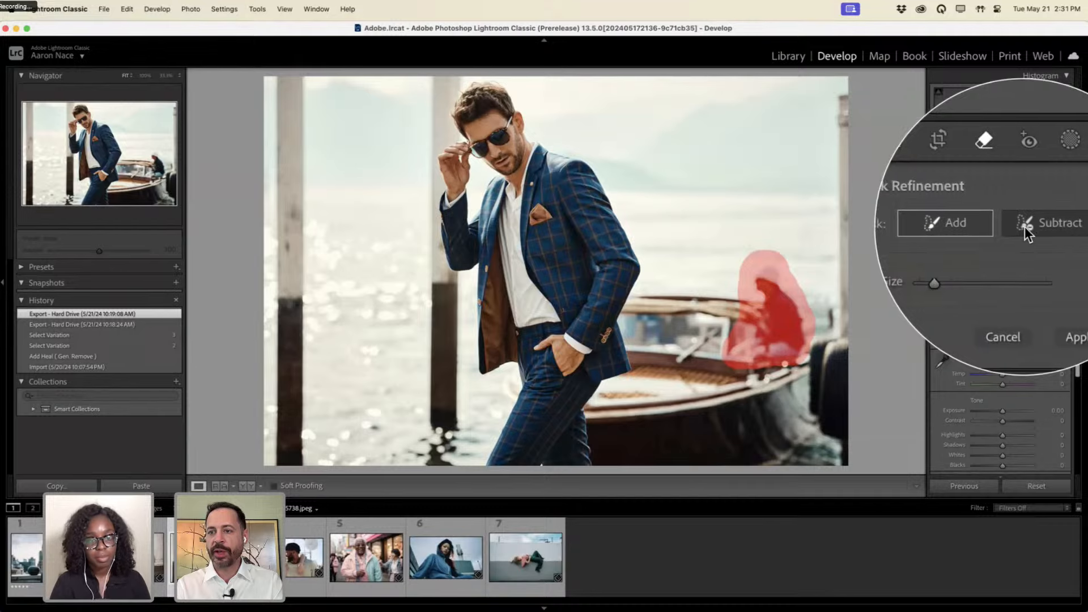
# Subtract the excess upper-left and top edges from the passenger's removal mask.
pyautogui.click(1024, 226)
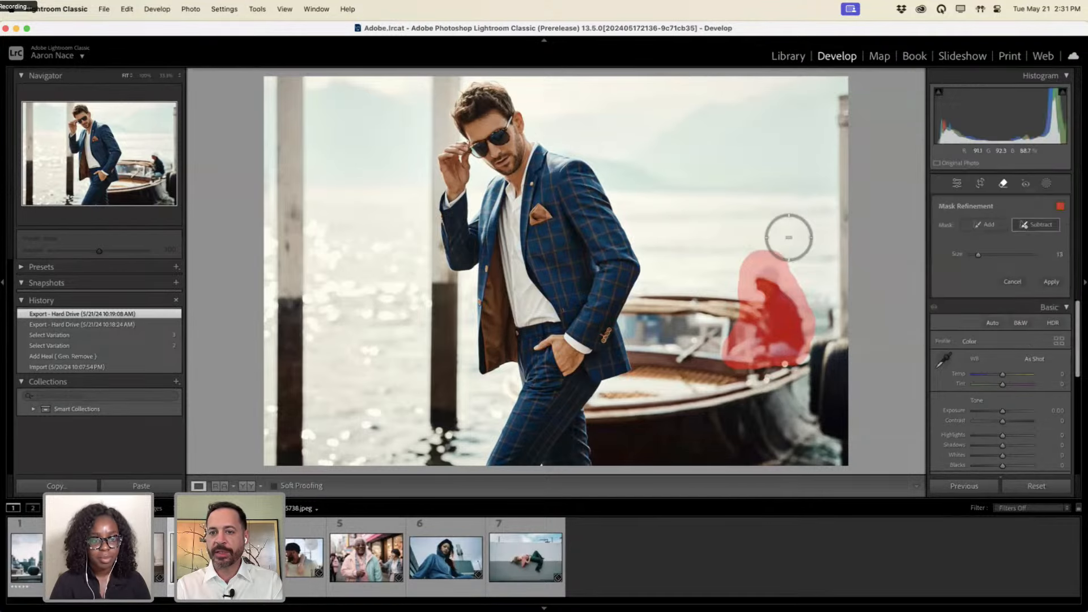
pyautogui.moveTo(737, 255)
pyautogui.mouseDown()
pyautogui.moveTo(727, 321)
pyautogui.moveTo(709, 336)
pyautogui.mouseUp()
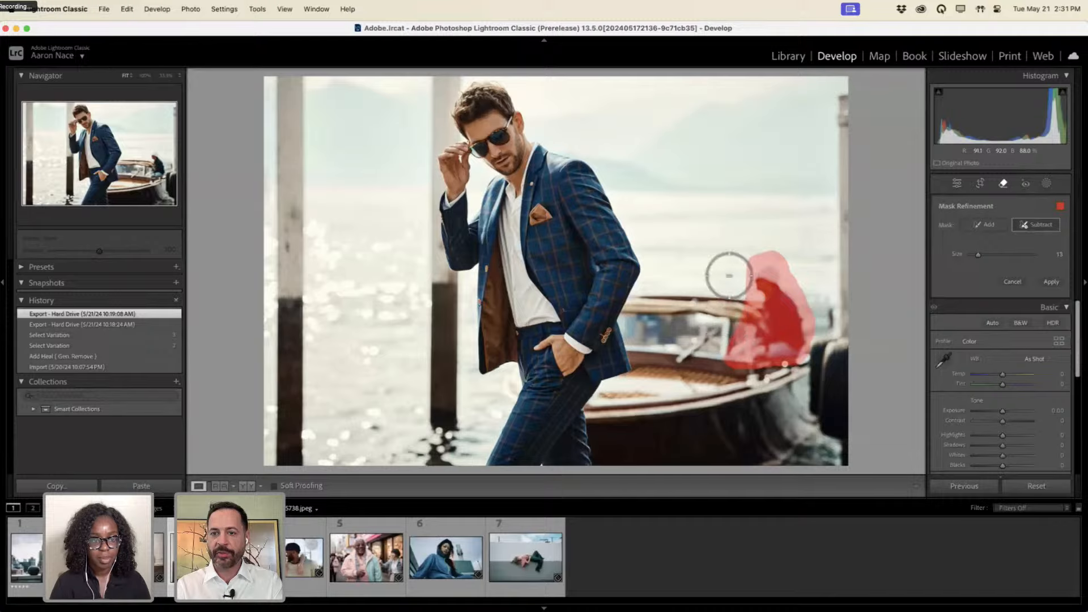
pyautogui.moveTo(748, 250)
pyautogui.mouseDown()
pyautogui.moveTo(772, 244)
pyautogui.moveTo(799, 265)
pyautogui.mouseUp()
# Apply the trimmed mask to start generating the passenger removal.
pyautogui.press('alt+super+8')
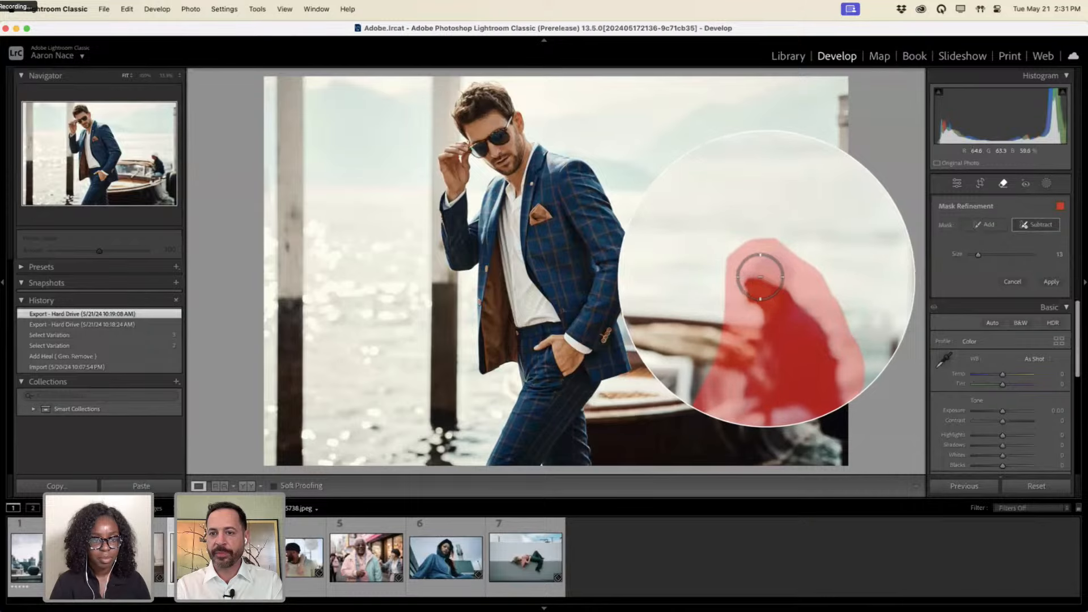
pyautogui.press('alt+super+8')
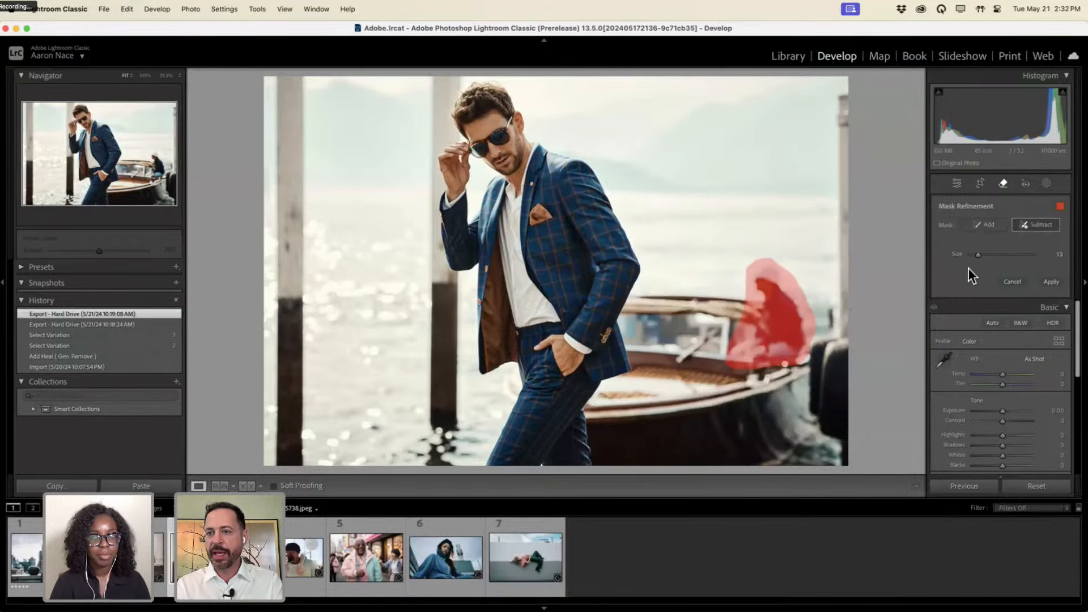
pyautogui.press('alt+super+8')
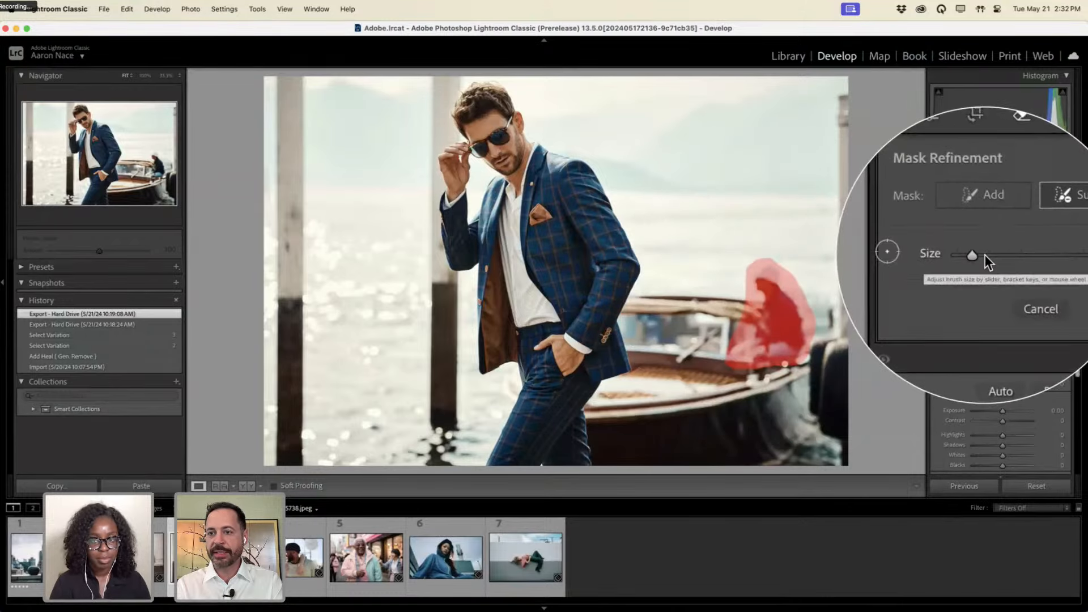
pyautogui.press('alt+super+8')
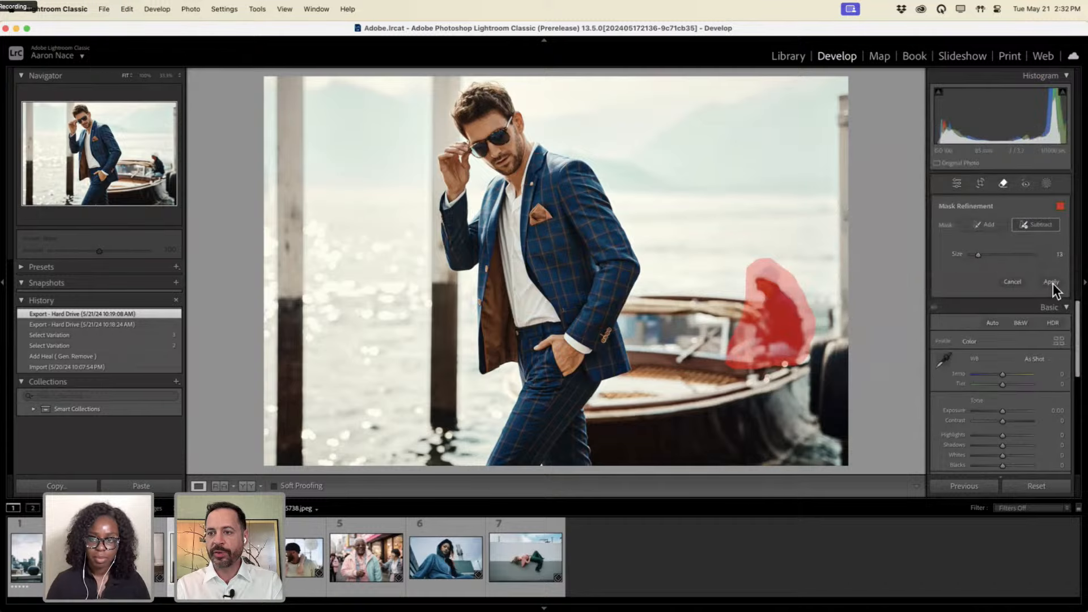
pyautogui.press('alt+super+8')
pyautogui.click(1052, 285)
pyautogui.press('alt+super+8')
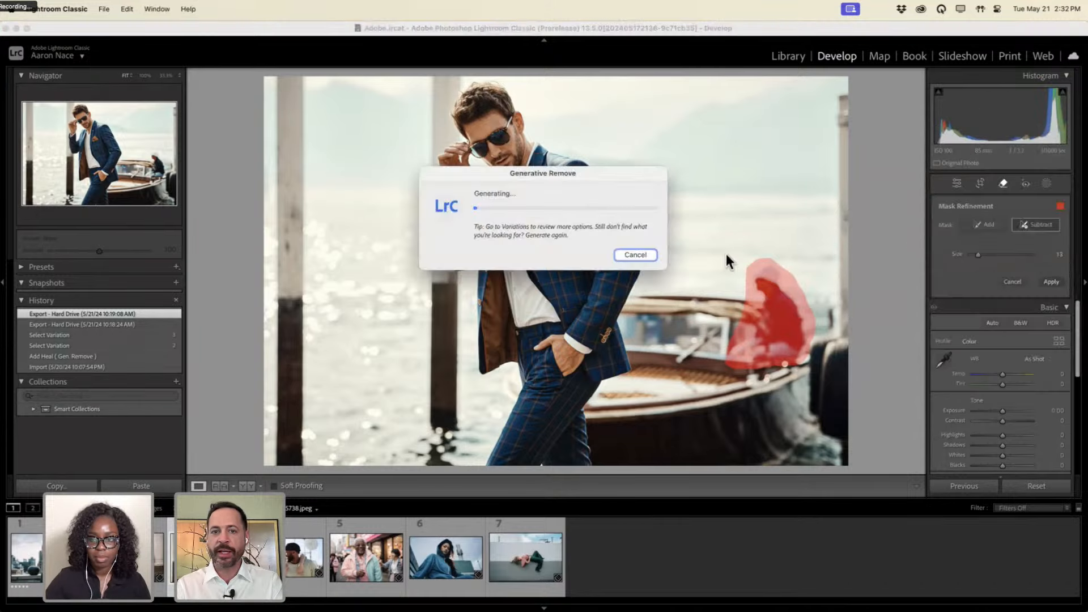
pyautogui.press('alt+super+8')
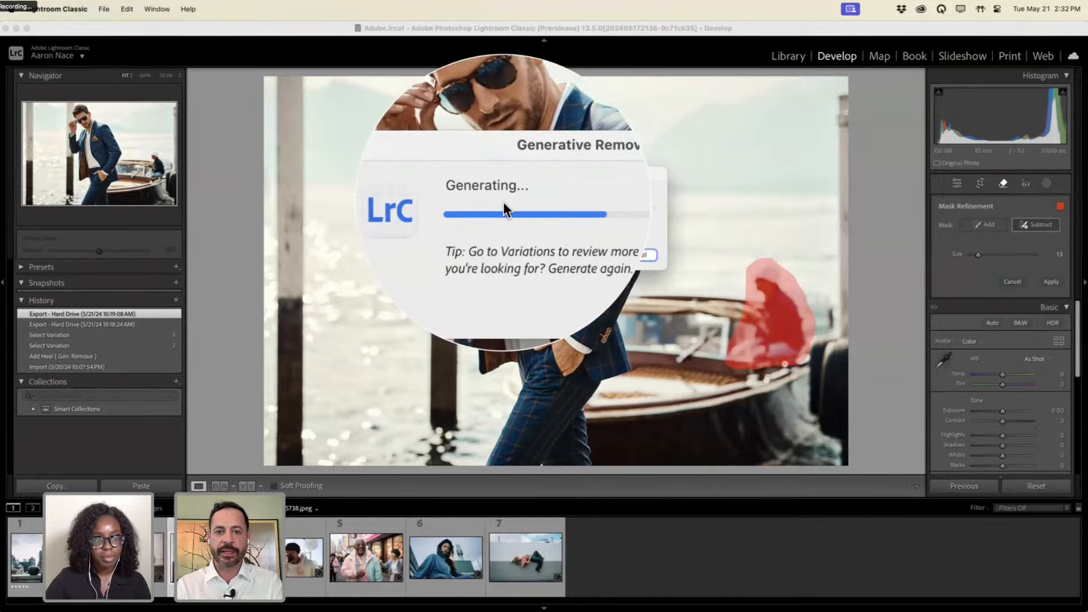
# Let Generative Remove finish and review the empty boat with three generated variations.
pyautogui.press('alt+super+8')
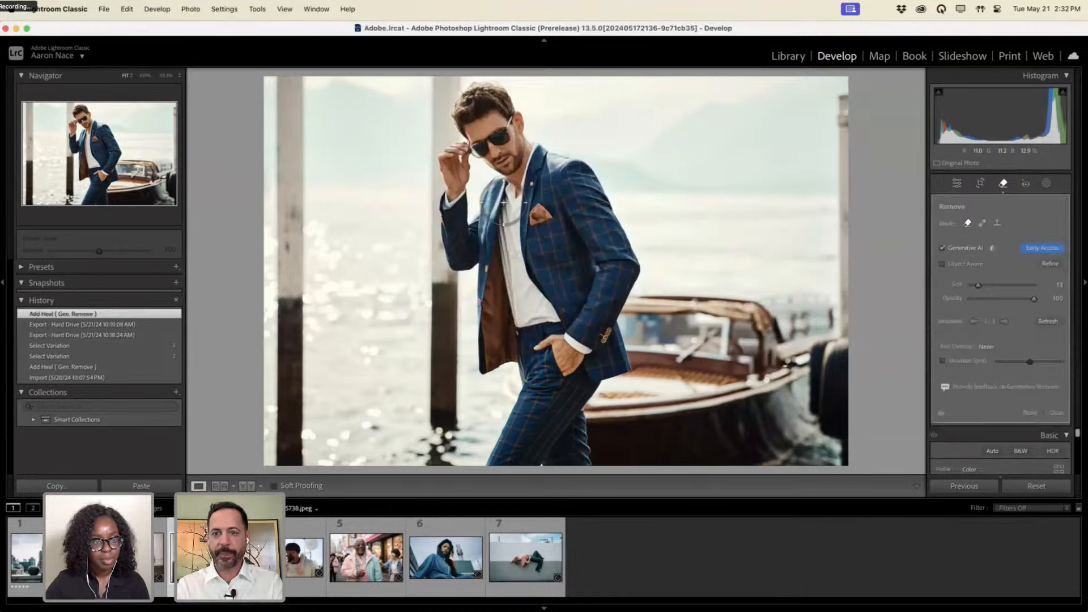
pyautogui.press('alt+super+8')
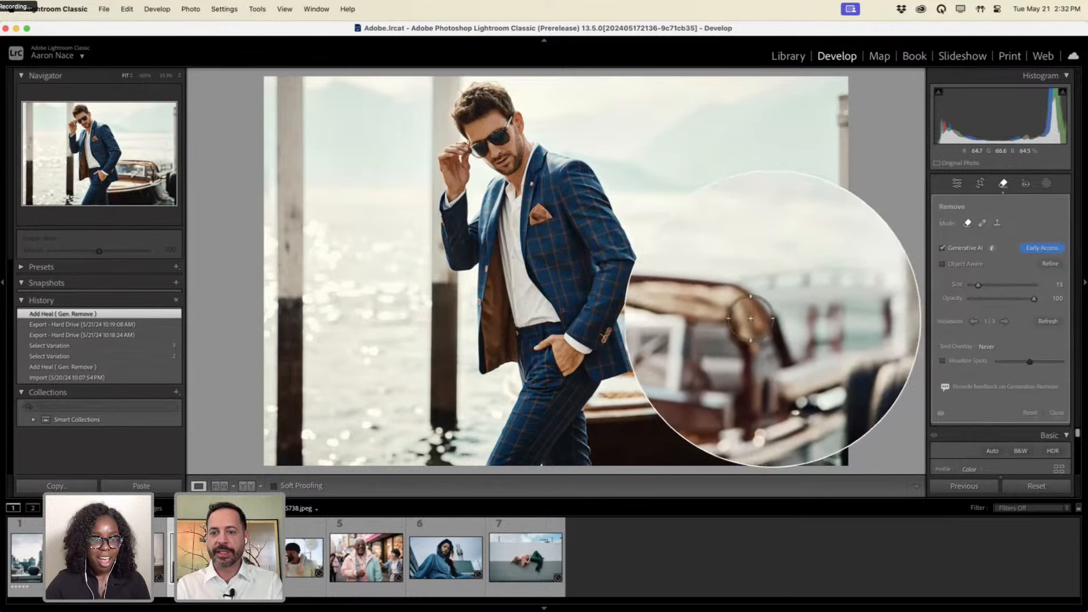
pyautogui.press('alt+super+8')
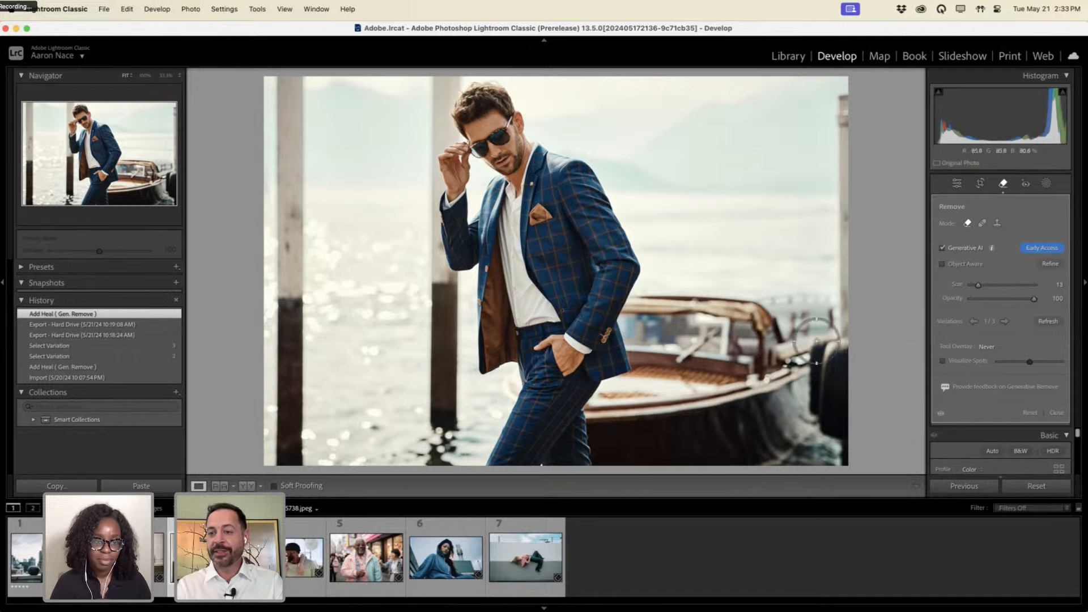
# Cycle through variations 1/3 to 3/3 twice to compare the boat fills.
pyautogui.click(1003, 322)
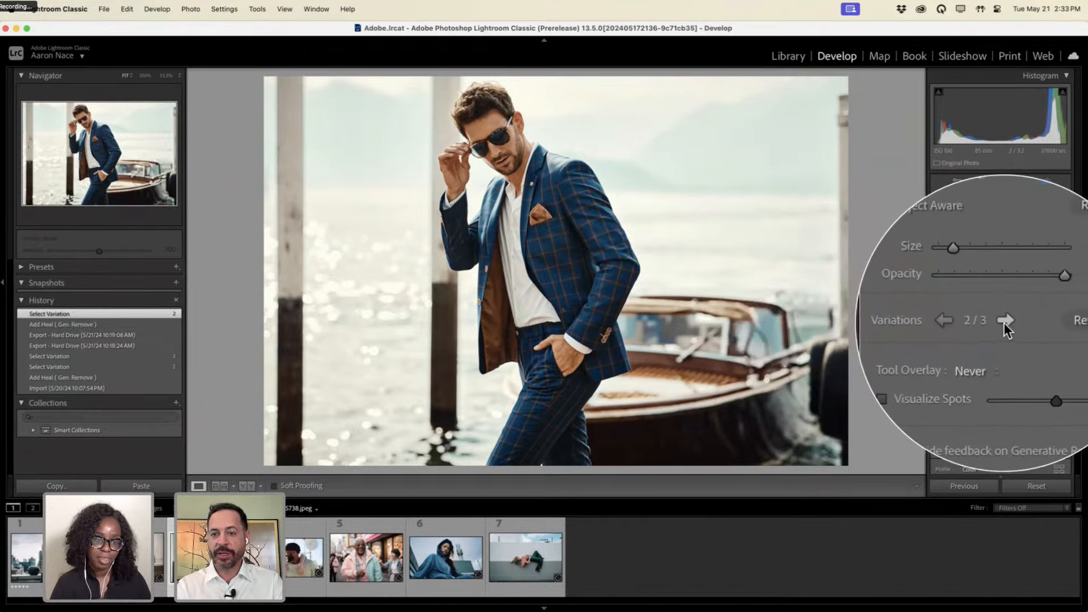
pyautogui.click(1004, 322)
pyautogui.click(1004, 321)
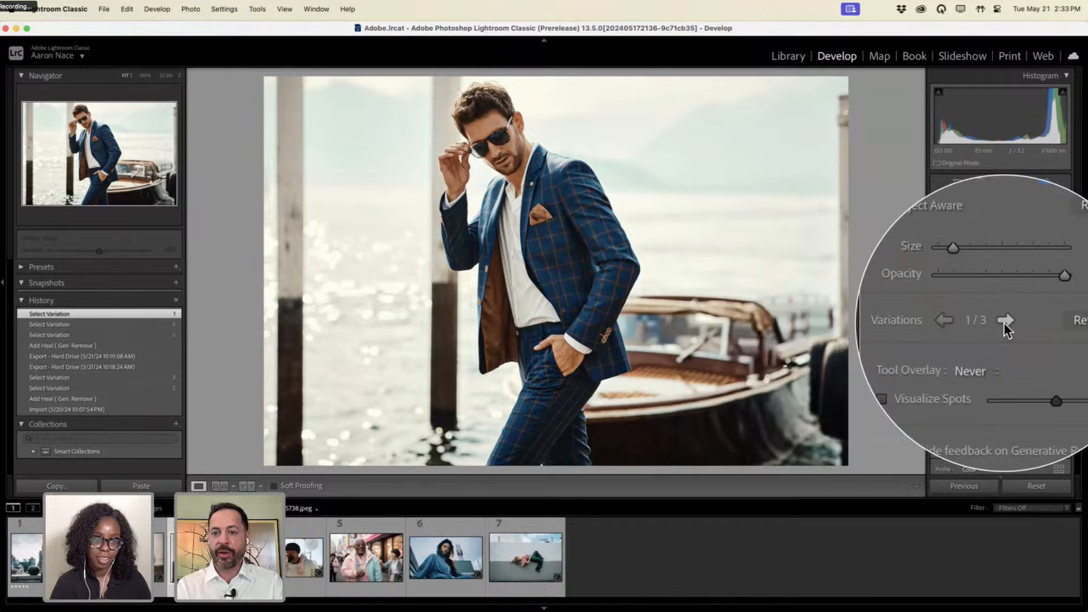
pyautogui.click(1003, 322)
pyautogui.click(1003, 322)
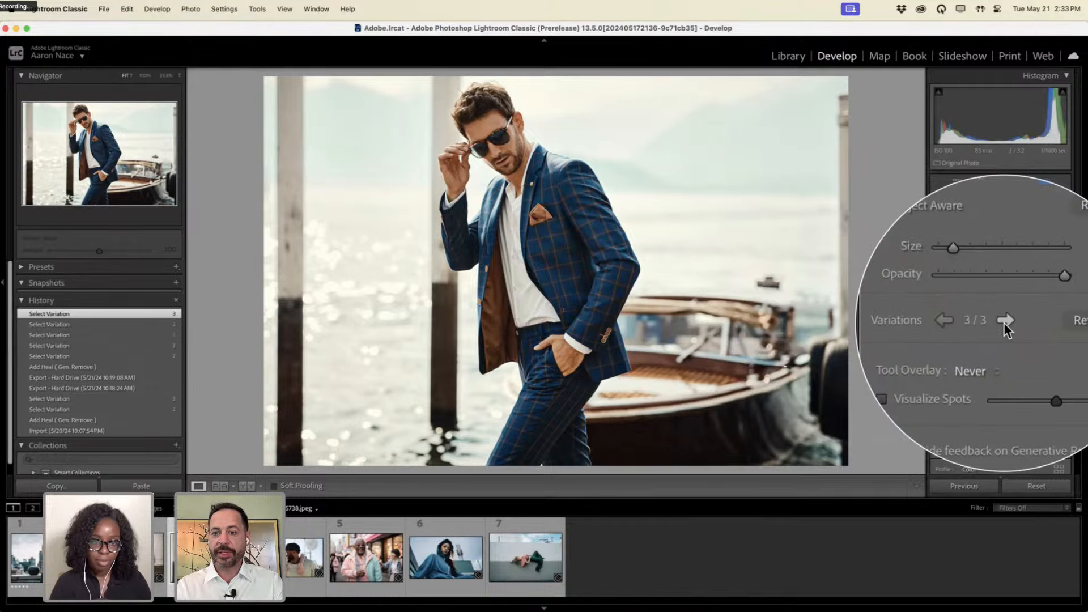
pyautogui.click(1004, 322)
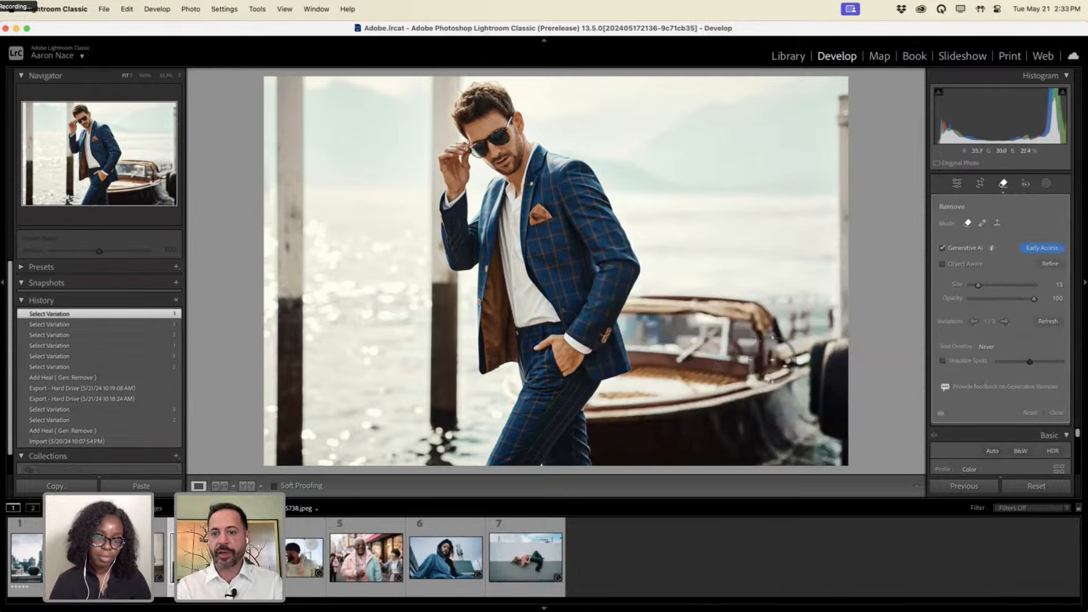
# Refresh to regenerate new fills, then cycle through them back to variation 1/3.
pyautogui.click(1045, 320)
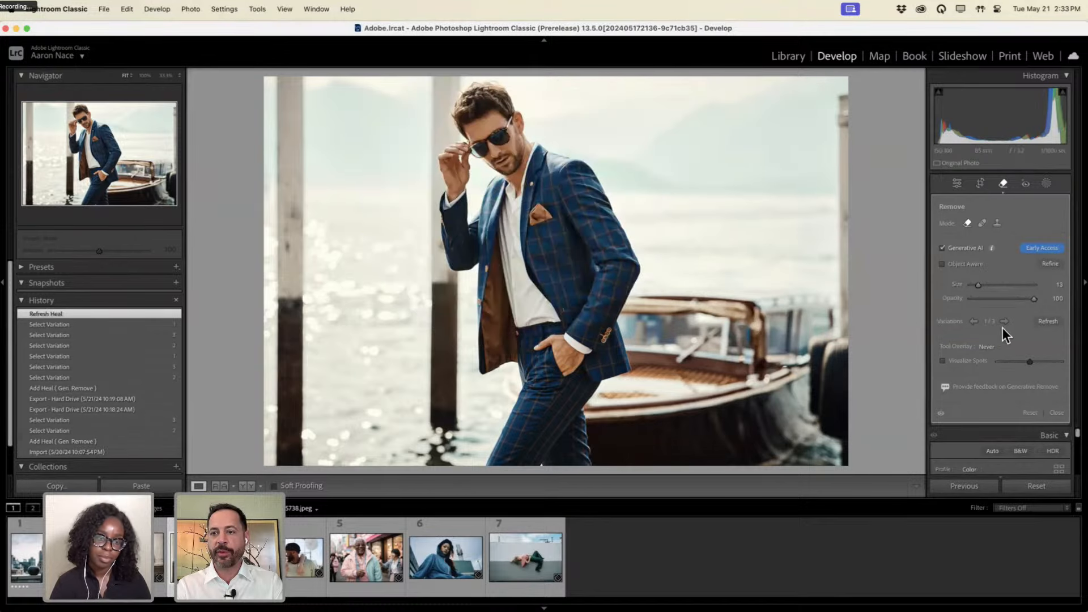
pyautogui.click(1004, 322)
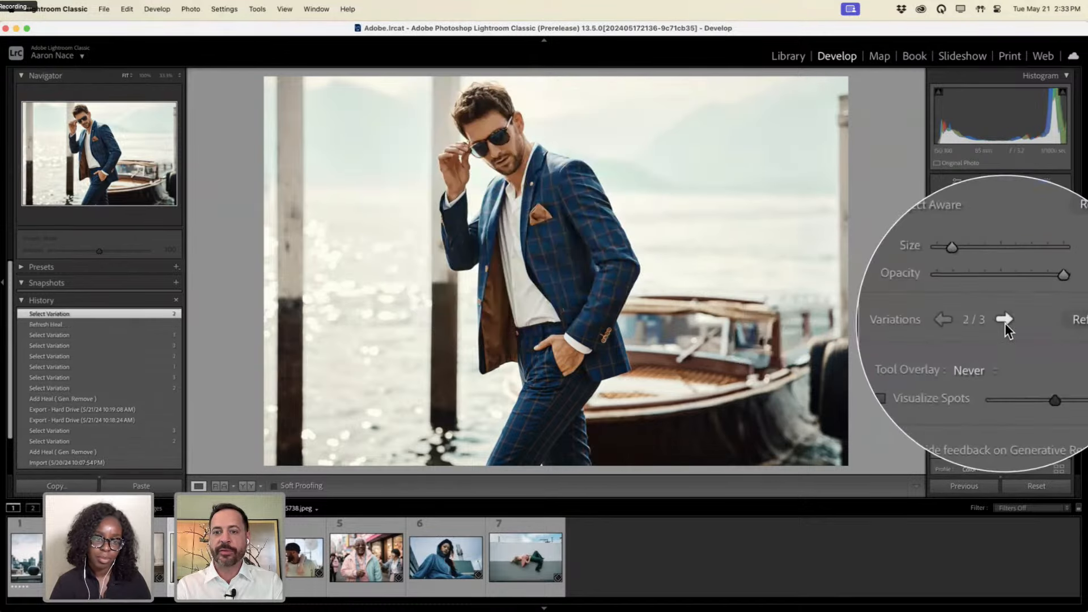
pyautogui.click(1004, 322)
pyautogui.click(1005, 322)
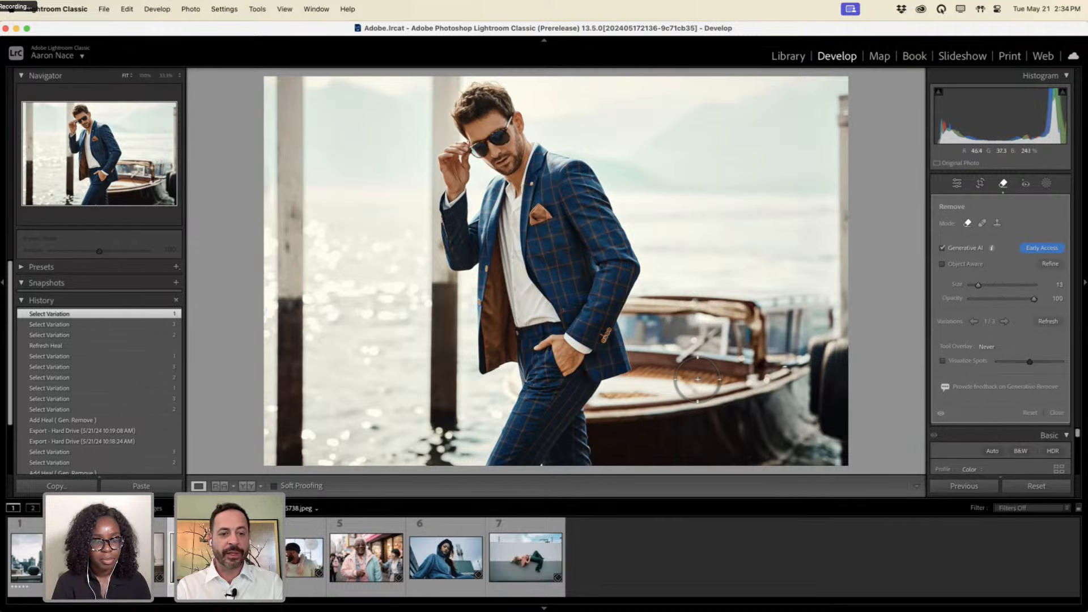
# Open the laughing couple photo and mask the satellite dish and its top beam.
pyautogui.click(287, 558)
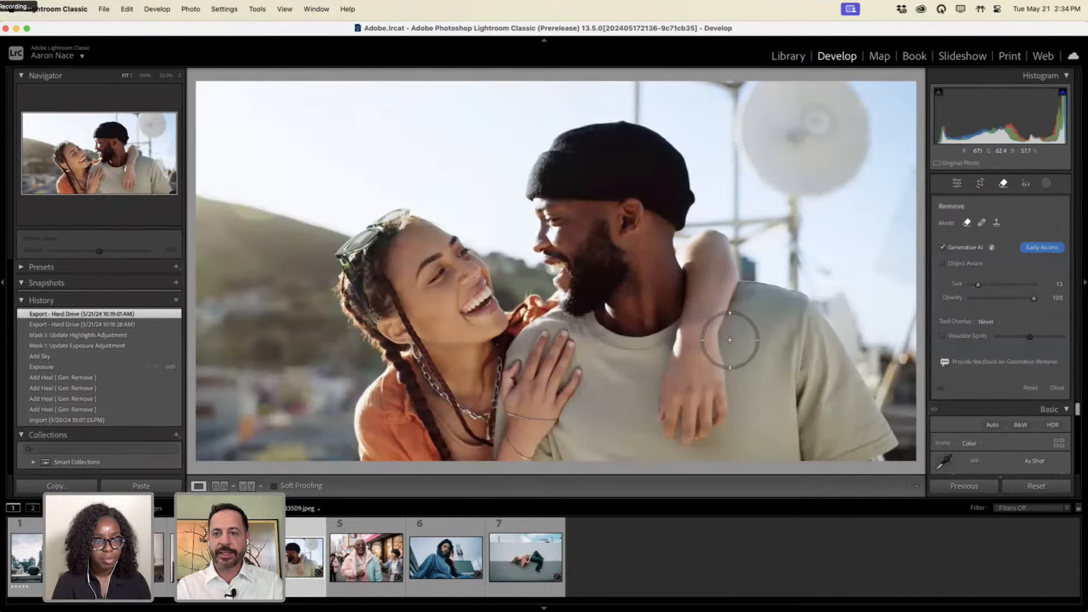
pyautogui.hotkey('ctrl', 'alt')
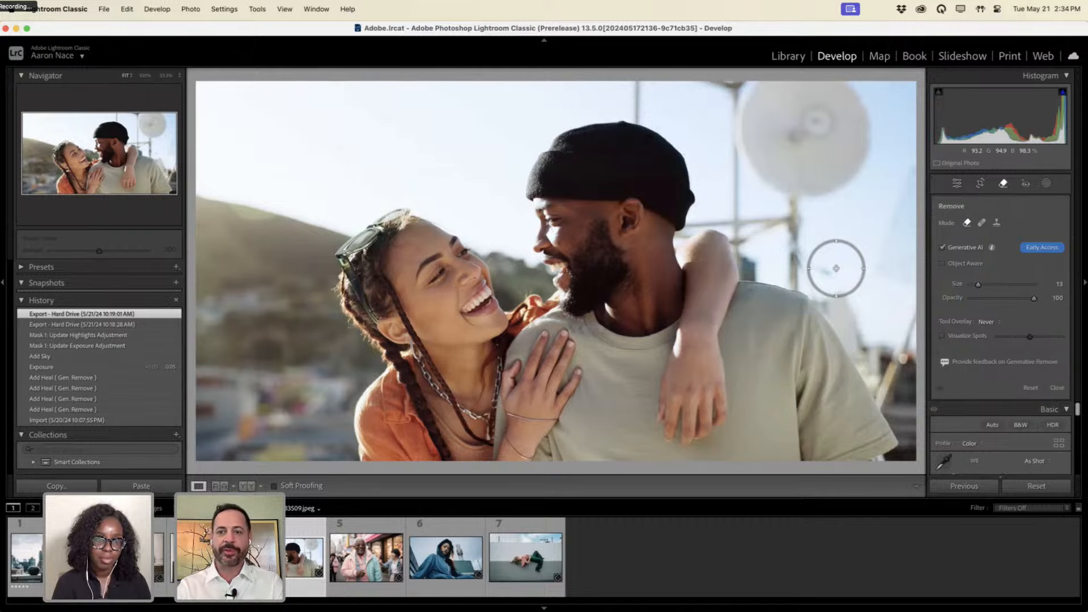
pyautogui.moveTo(835, 268)
pyautogui.mouseDown()
pyautogui.moveTo(801, 264)
pyautogui.moveTo(792, 213)
pyautogui.moveTo(795, 199)
pyautogui.moveTo(830, 196)
pyautogui.moveTo(851, 163)
pyautogui.moveTo(843, 92)
pyautogui.mouseUp()
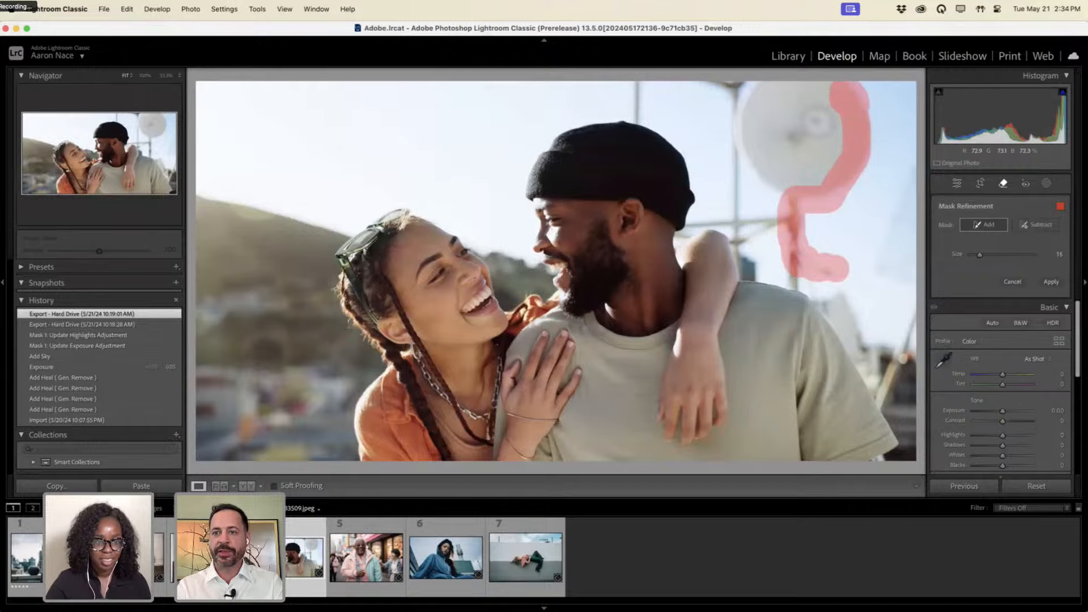
pyautogui.moveTo(867, 141)
pyautogui.mouseDown()
pyautogui.moveTo(821, 179)
pyautogui.moveTo(782, 187)
pyautogui.moveTo(747, 141)
pyautogui.moveTo(745, 88)
pyautogui.moveTo(822, 102)
pyautogui.moveTo(802, 158)
pyautogui.moveTo(784, 105)
pyautogui.moveTo(779, 165)
pyautogui.mouseUp()
pyautogui.moveTo(722, 84)
pyautogui.mouseDown()
pyautogui.moveTo(735, 88)
pyautogui.moveTo(697, 89)
pyautogui.mouseUp()
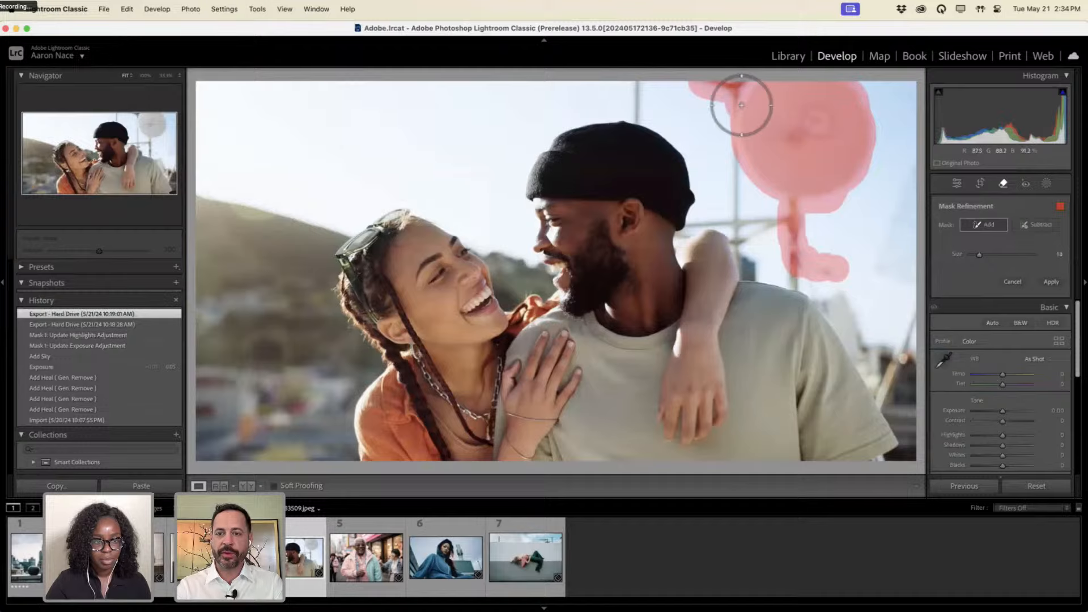
pyautogui.scroll(-7, 740, 105)
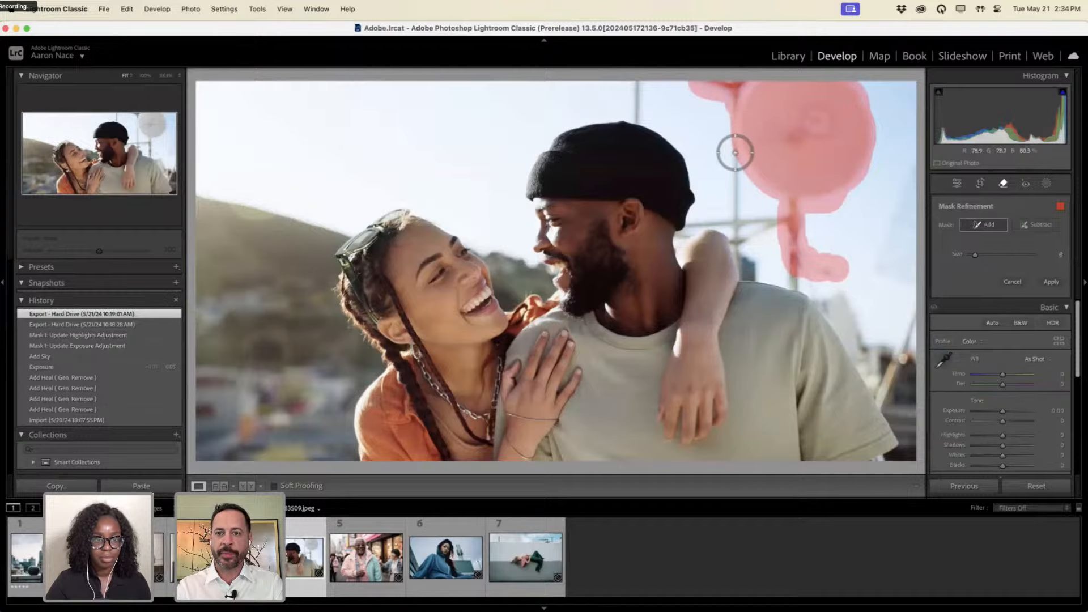
# Extend the mask over the poles below the dish, above the beanie and at the right edge.
pyautogui.moveTo(733, 145)
pyautogui.mouseDown()
pyautogui.moveTo(738, 250)
pyautogui.moveTo(784, 222)
pyautogui.moveTo(732, 215)
pyautogui.mouseUp()
pyautogui.moveTo(635, 125); pyautogui.dragTo(633, 87)
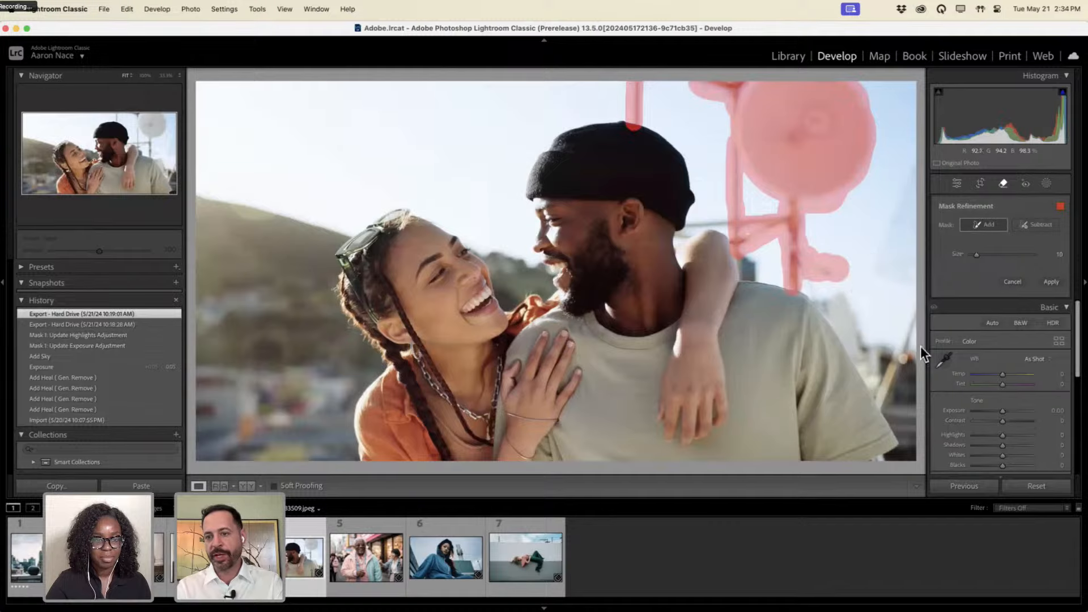
pyautogui.press(']')
pyautogui.moveTo(910, 321); pyautogui.dragTo(901, 352)
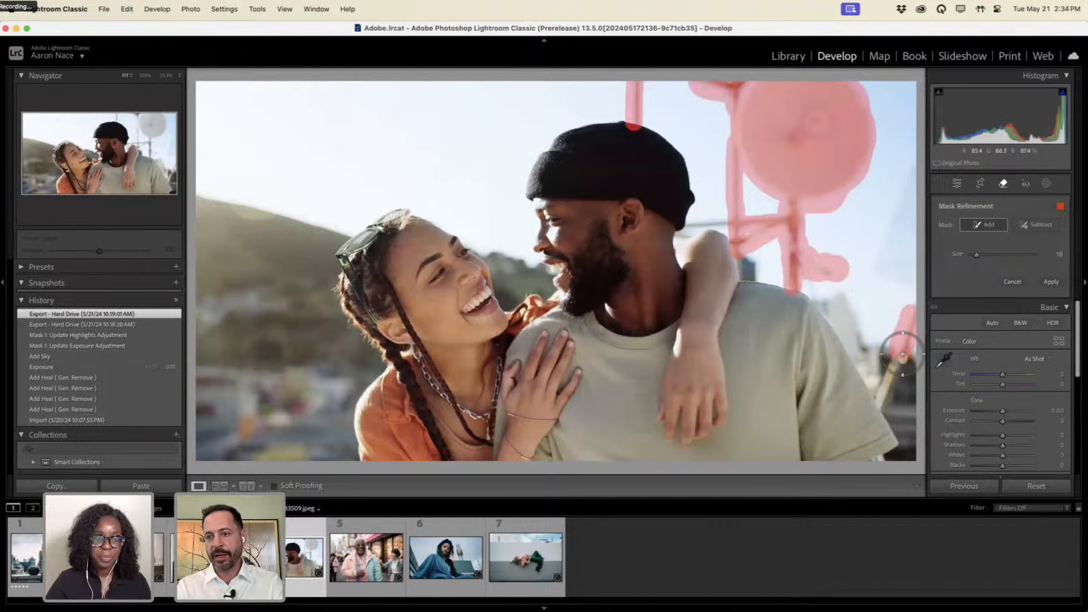
pyautogui.moveTo(903, 286)
pyautogui.mouseDown()
pyautogui.moveTo(878, 246)
pyautogui.moveTo(908, 169)
pyautogui.moveTo(901, 255)
pyautogui.moveTo(917, 260)
pyautogui.mouseUp()
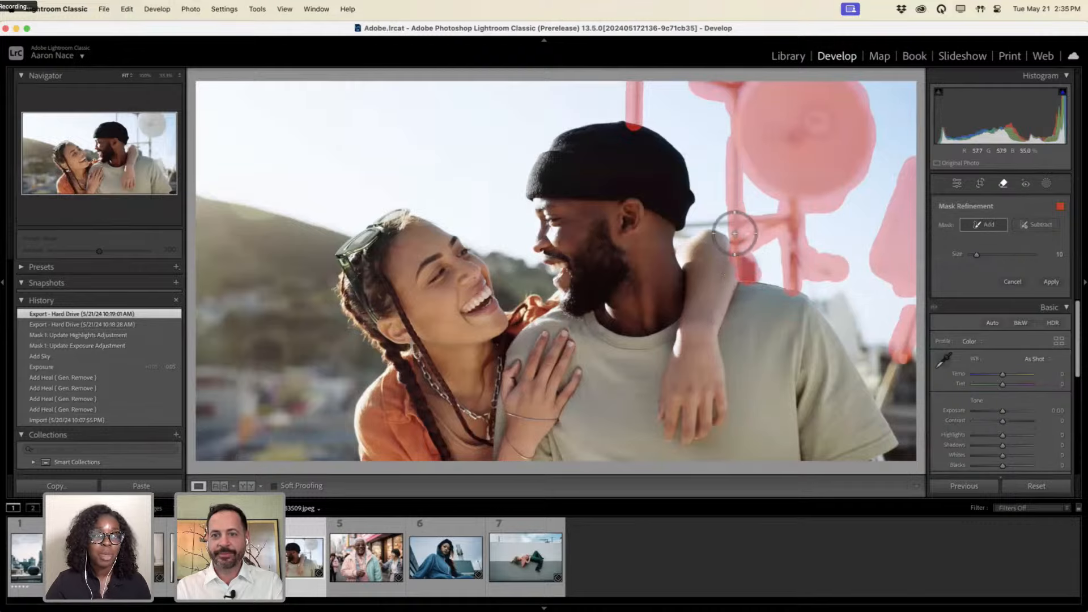
# With a smaller brush, add the pole's thin horizontal crossbar to the mask.
pyautogui.press('[')
pyautogui.press('[')
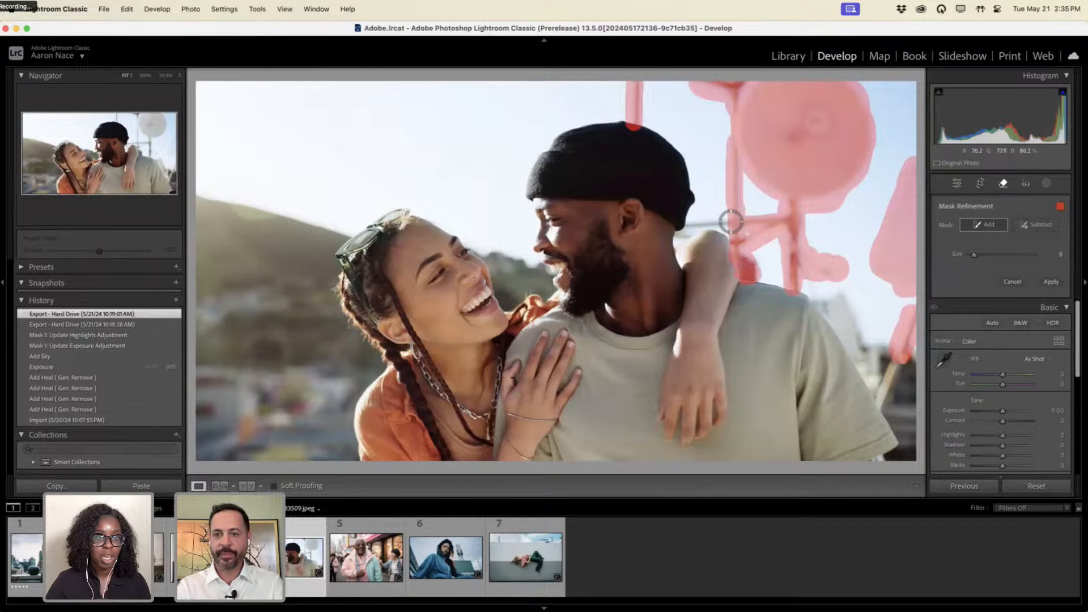
pyautogui.moveTo(731, 222); pyautogui.dragTo(700, 224)
pyautogui.press('[')
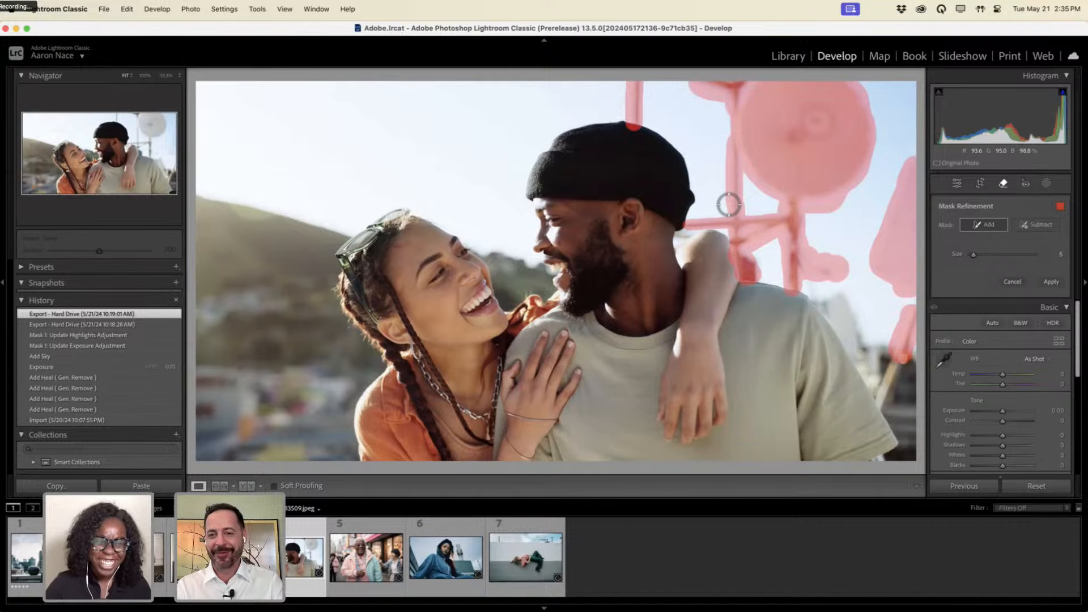
pyautogui.press('ctrl')
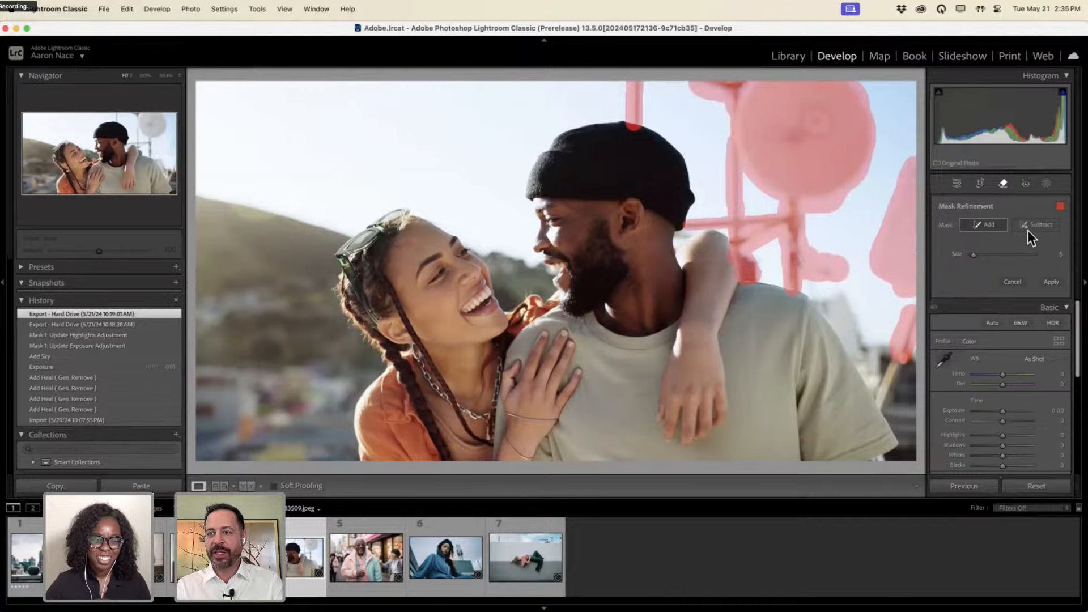
pyautogui.press('ctrl')
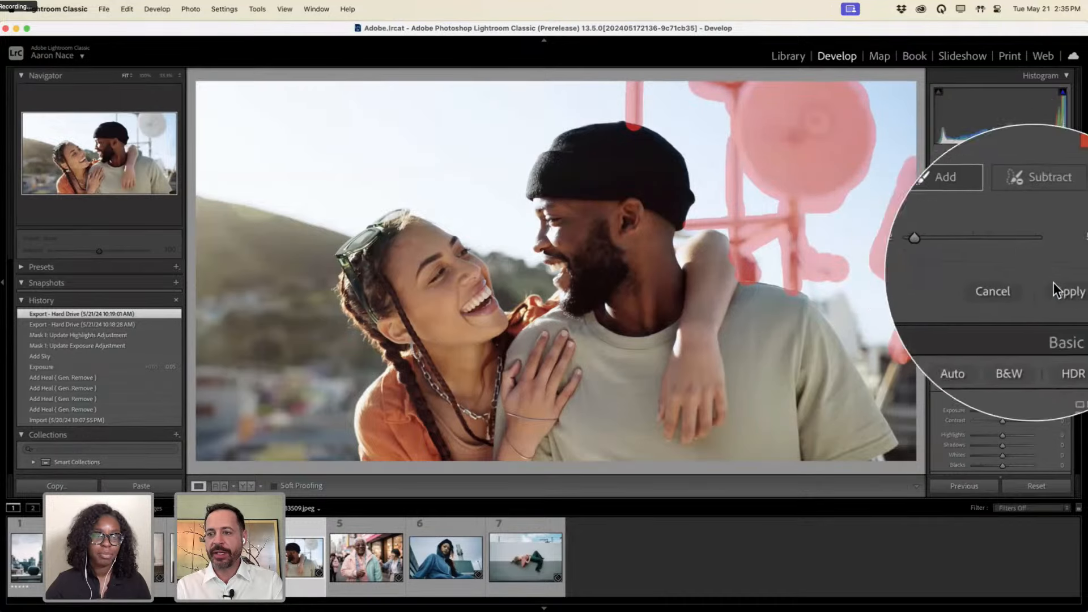
# Apply Generative Remove to the dish and poles, then toggle history steps to compare before and after.
pyautogui.click(1050, 282)
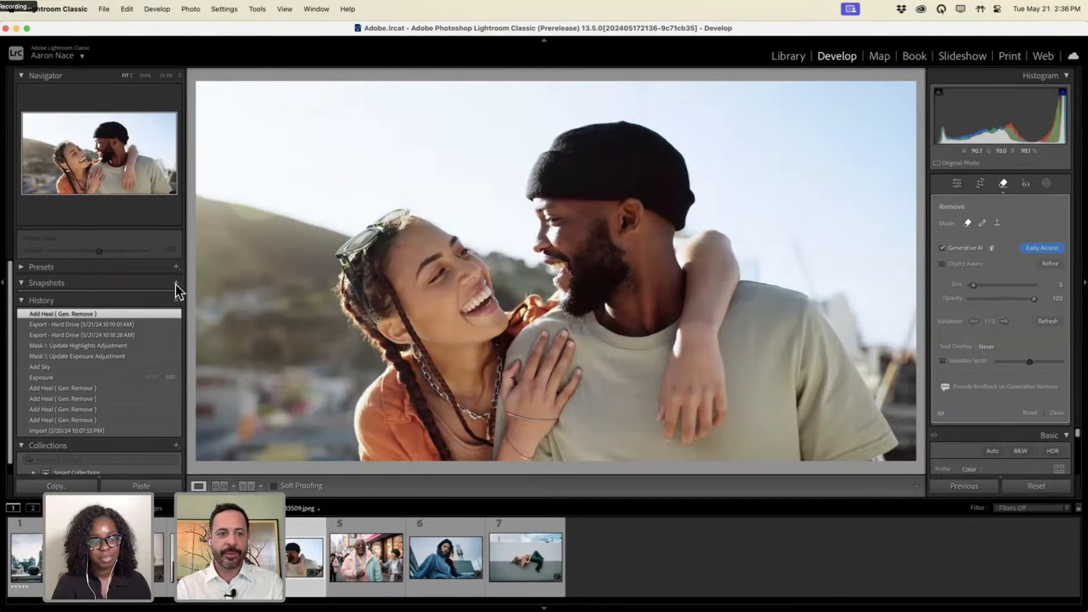
pyautogui.click(118, 324)
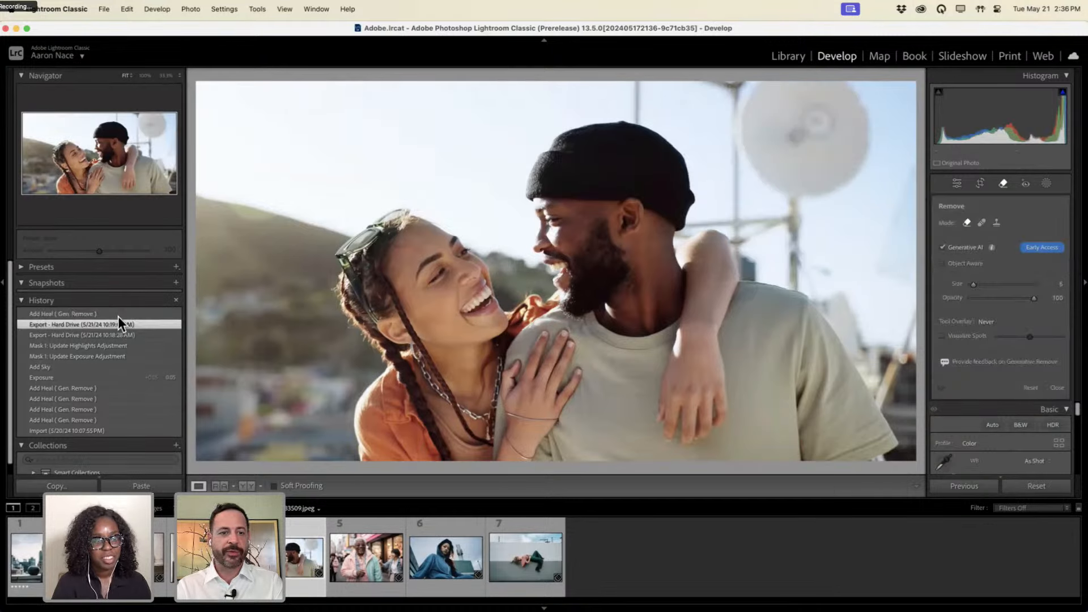
pyautogui.click(117, 313)
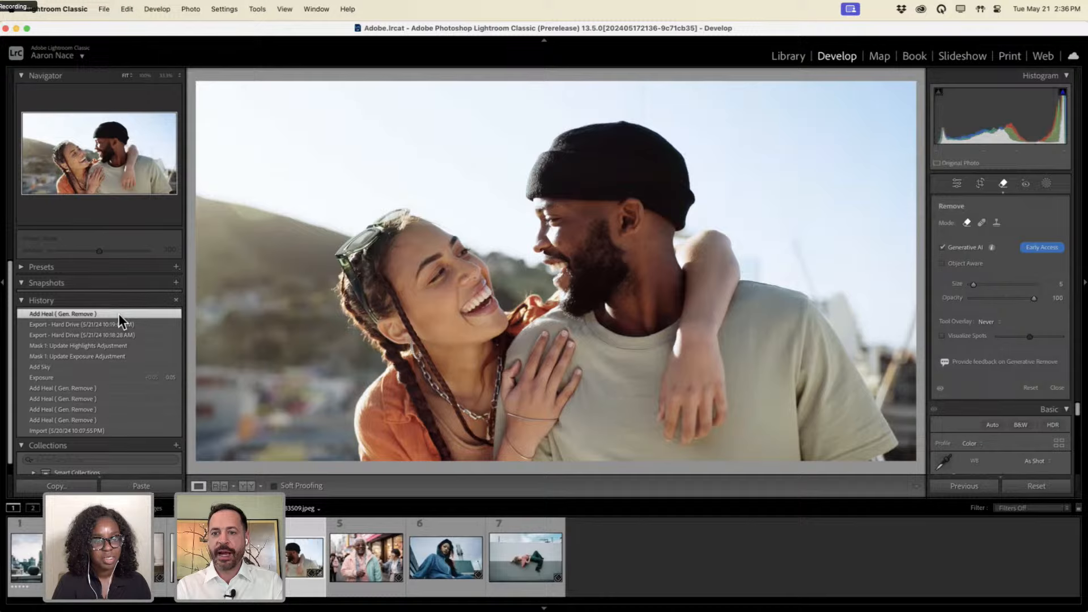
pyautogui.click(118, 327)
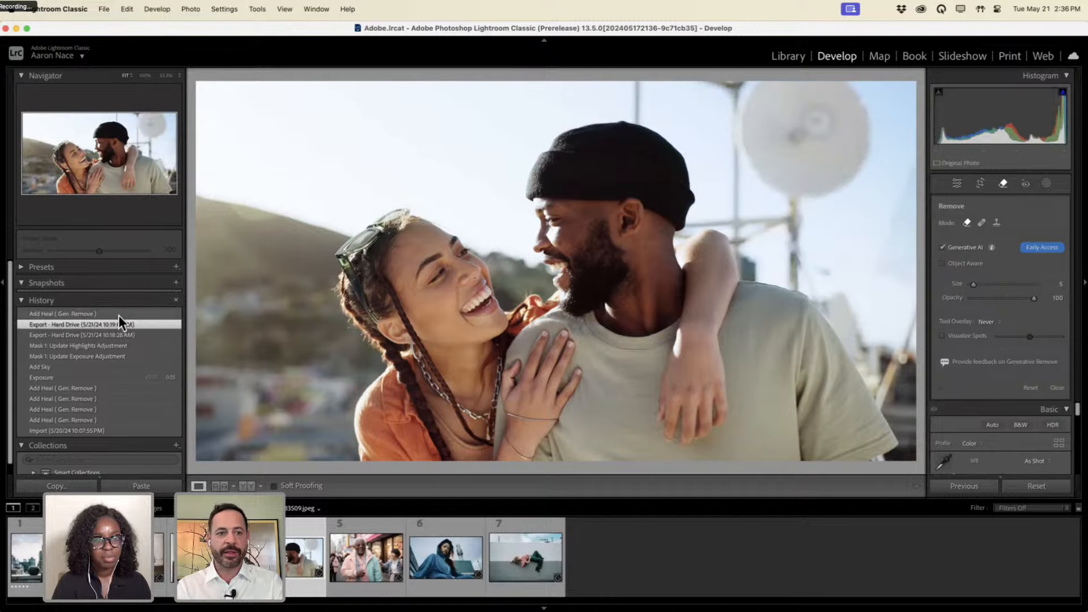
pyautogui.click(118, 315)
pyautogui.click(117, 314)
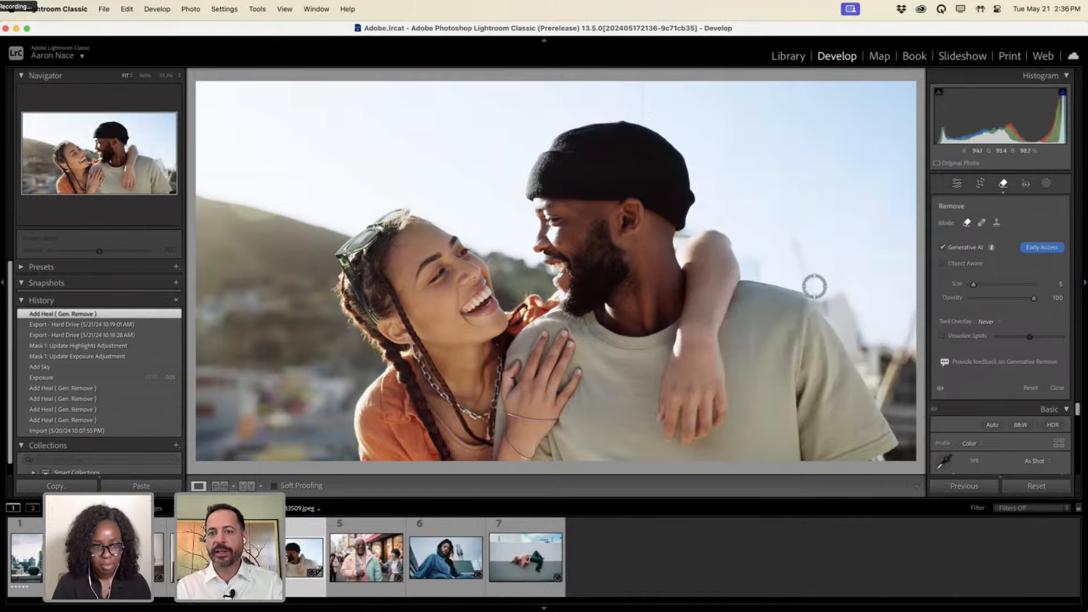
# Enlarge the brush to 7 and mask leftover pole pieces beside the shoulder and above the beanie.
pyautogui.press(']')
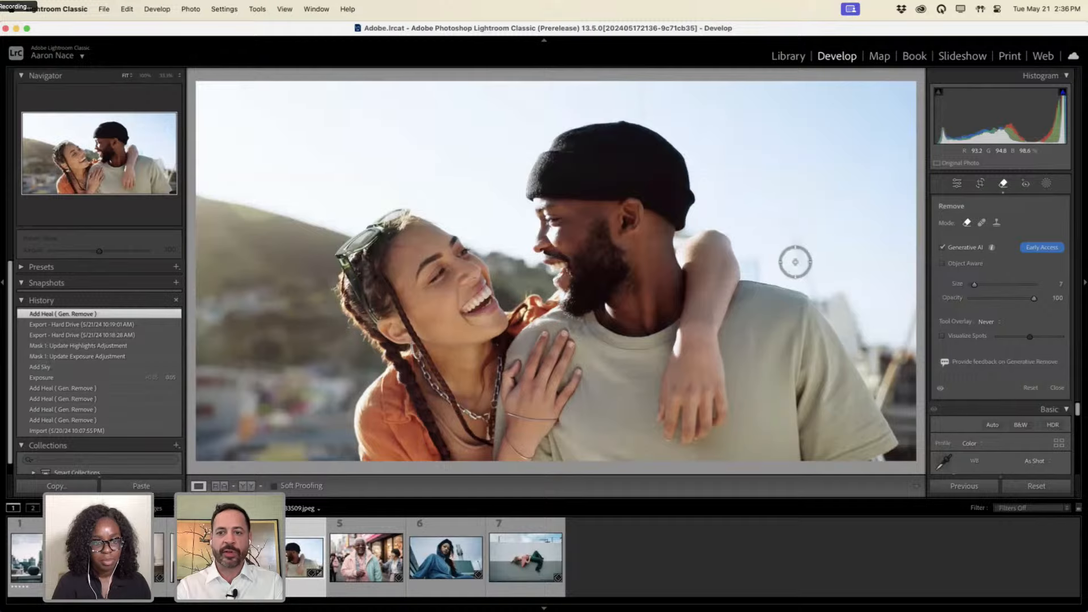
pyautogui.press(']')
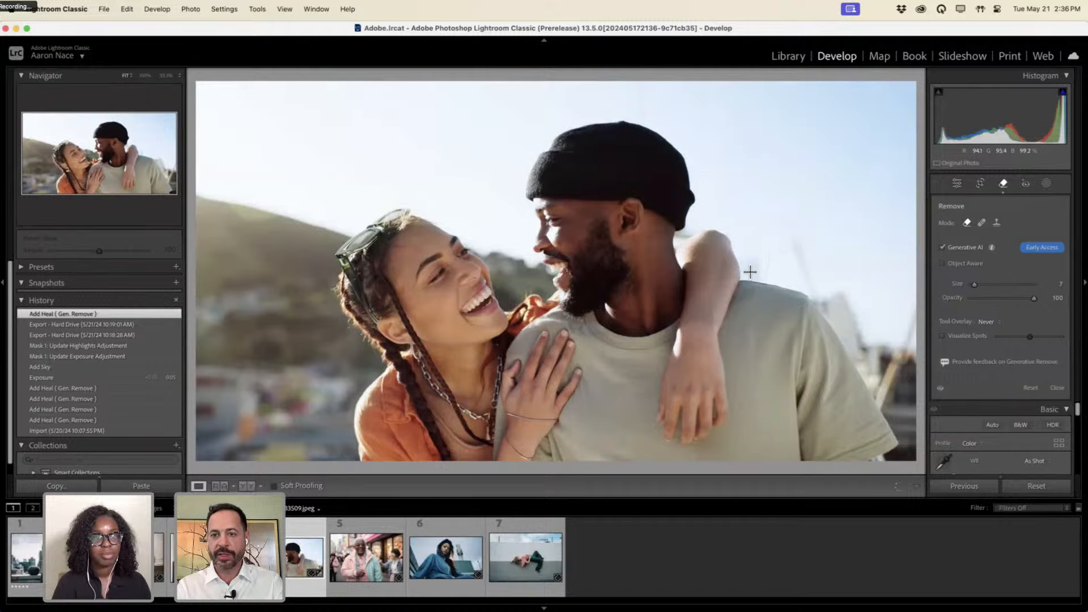
pyautogui.moveTo(752, 268)
pyautogui.mouseDown()
pyautogui.moveTo(756, 258)
pyautogui.moveTo(806, 267)
pyautogui.moveTo(855, 353)
pyautogui.moveTo(867, 345)
pyautogui.moveTo(849, 304)
pyautogui.moveTo(833, 289)
pyautogui.moveTo(862, 343)
pyautogui.mouseUp()
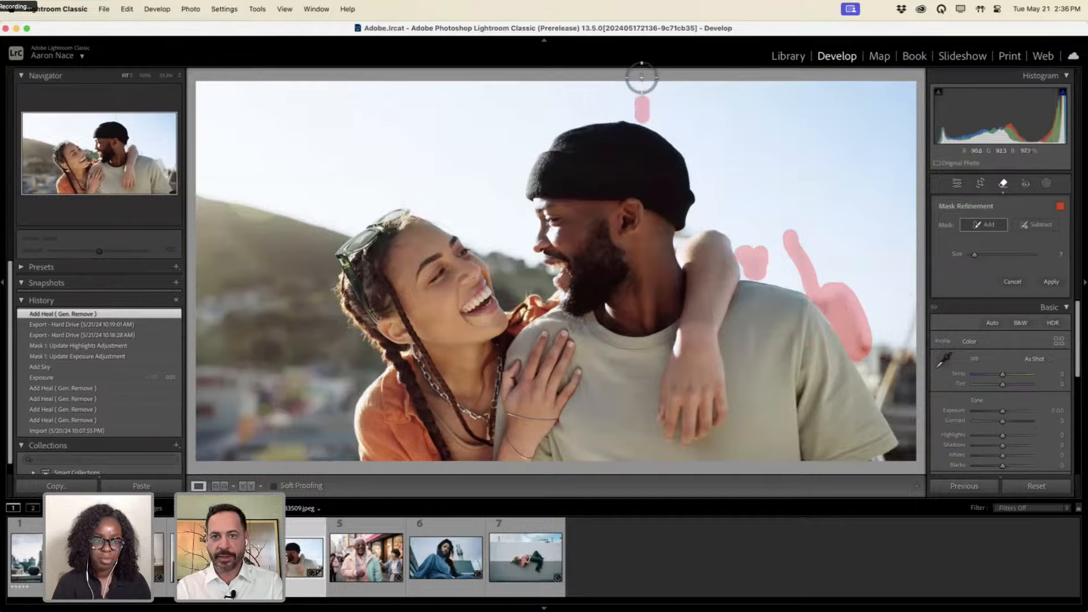
pyautogui.moveTo(640, 77); pyautogui.dragTo(642, 117)
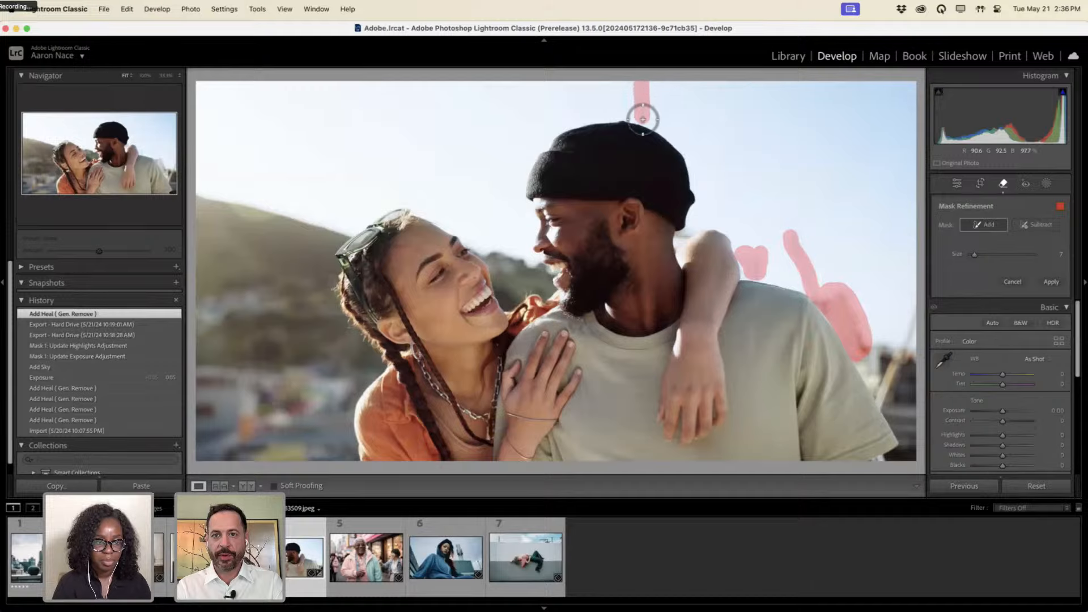
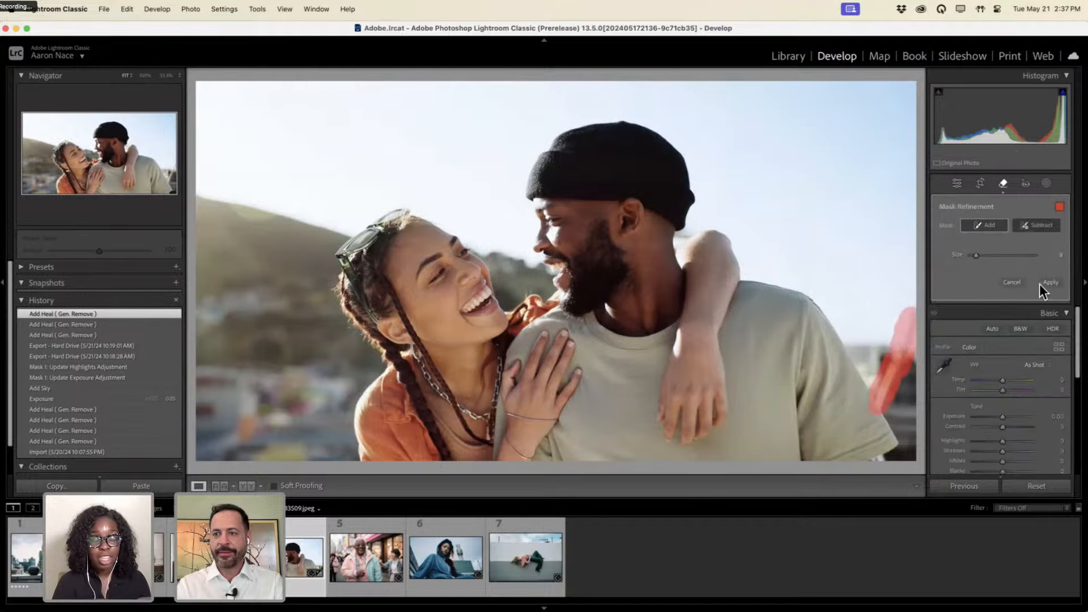
# Apply Generative Remove to the marked leftover clutter behind the man's shoulder.
pyautogui.click(1044, 283)
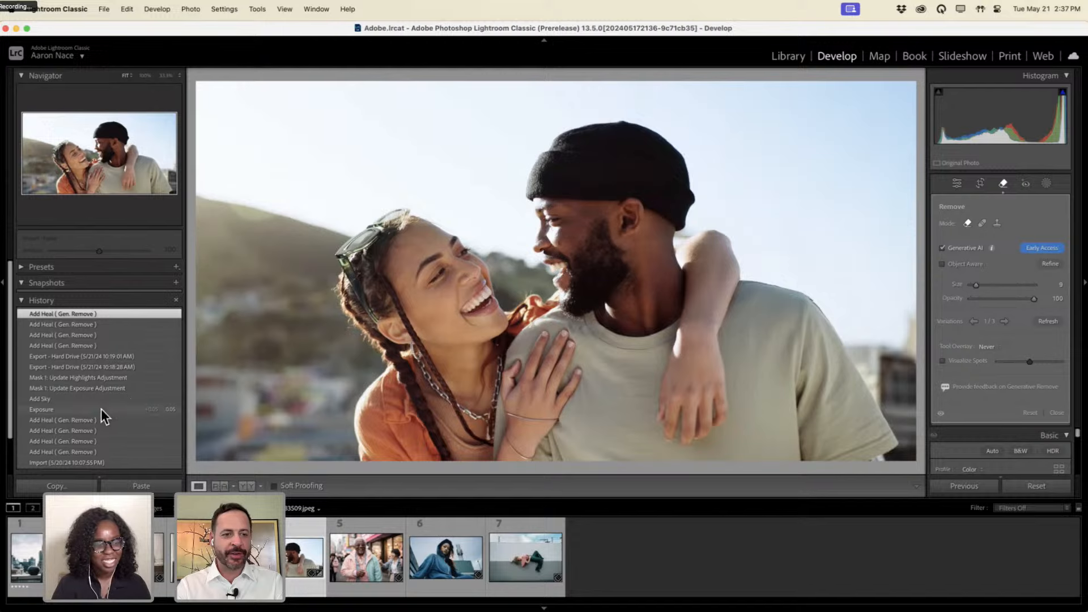
# Compare with the original Import state in History, return to the latest Add Heal step, and close Remove.
pyautogui.scroll(-2, 113, 419)
pyautogui.click(124, 442)
pyautogui.scroll(1, 124, 439)
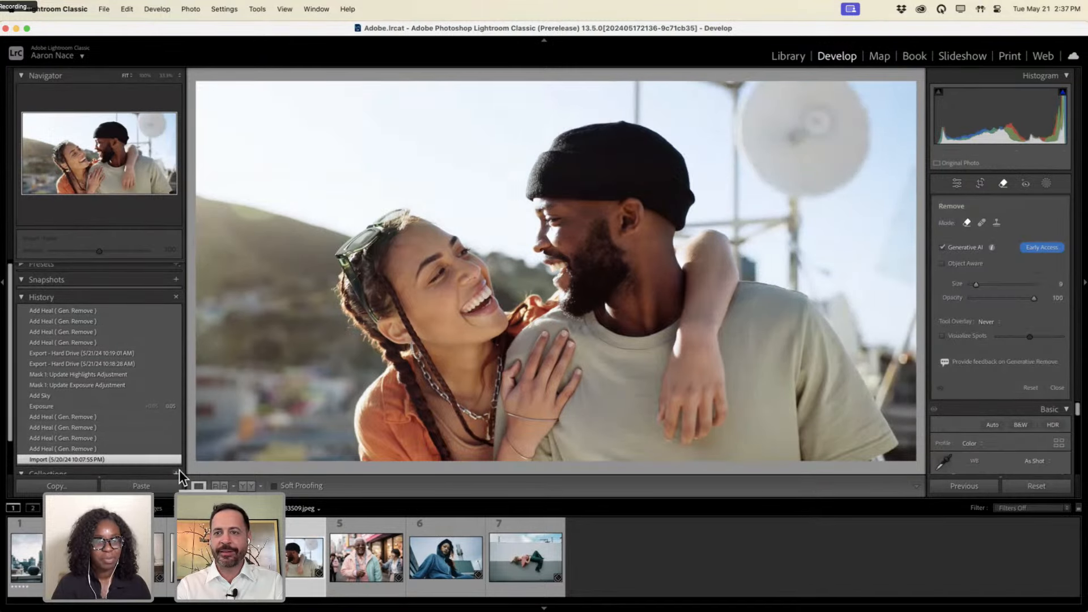
pyautogui.click(120, 309)
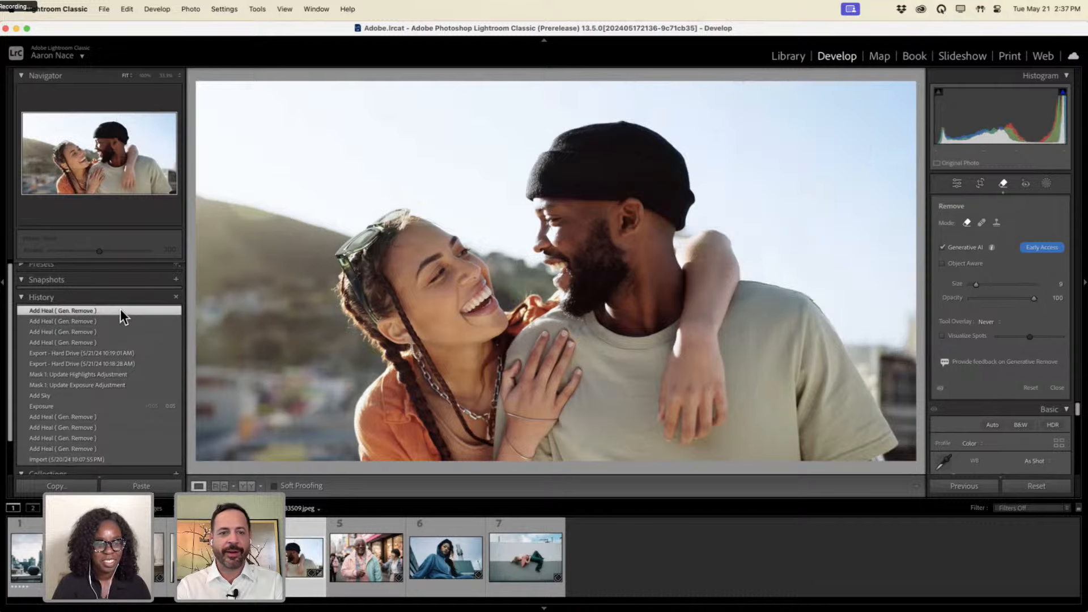
pyautogui.click(1003, 184)
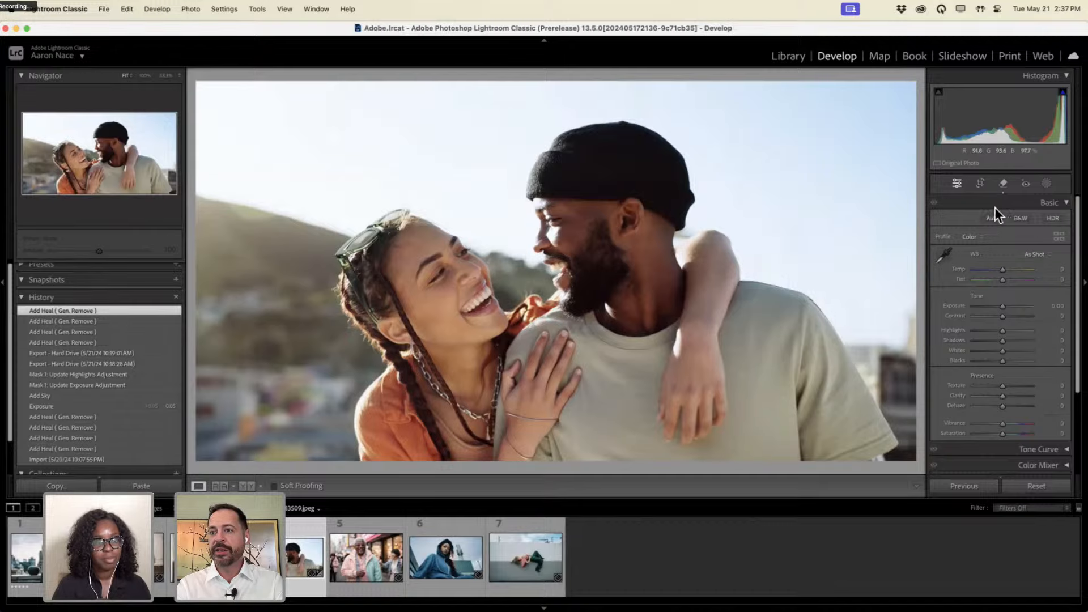
# Add a Sky mask with Highlights -100, Saturation 29 and Temp -6.
pyautogui.click(1046, 185)
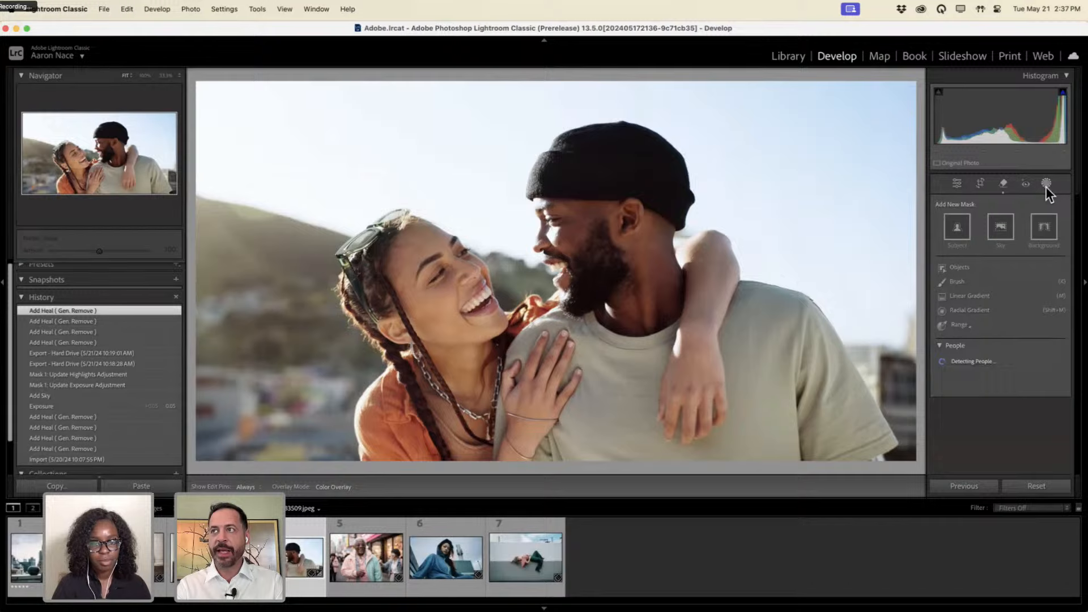
pyautogui.click(1000, 230)
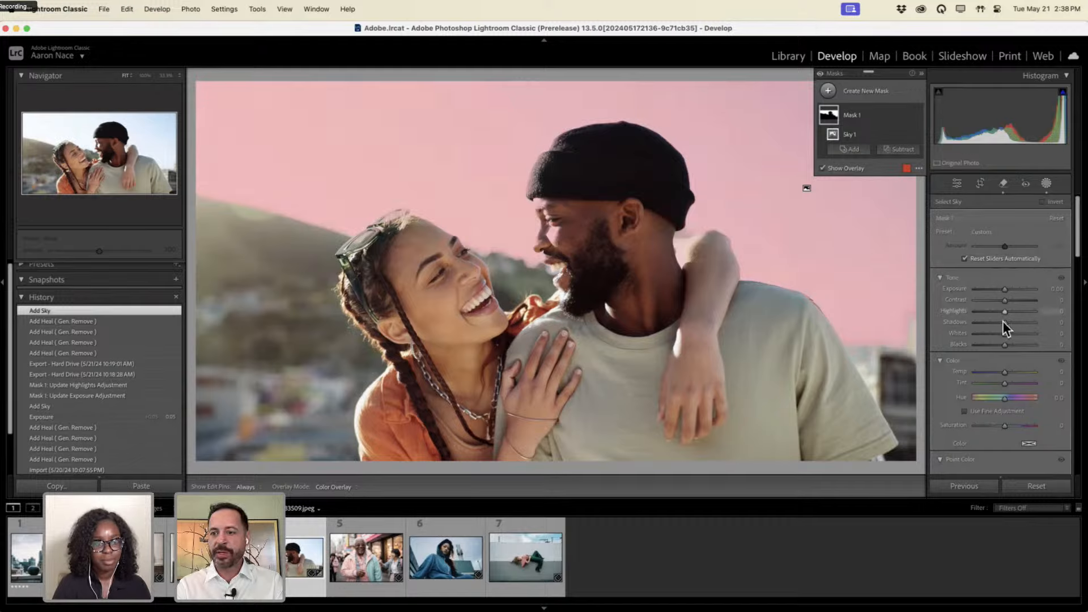
pyautogui.moveTo(1002, 314); pyautogui.dragTo(956, 308)
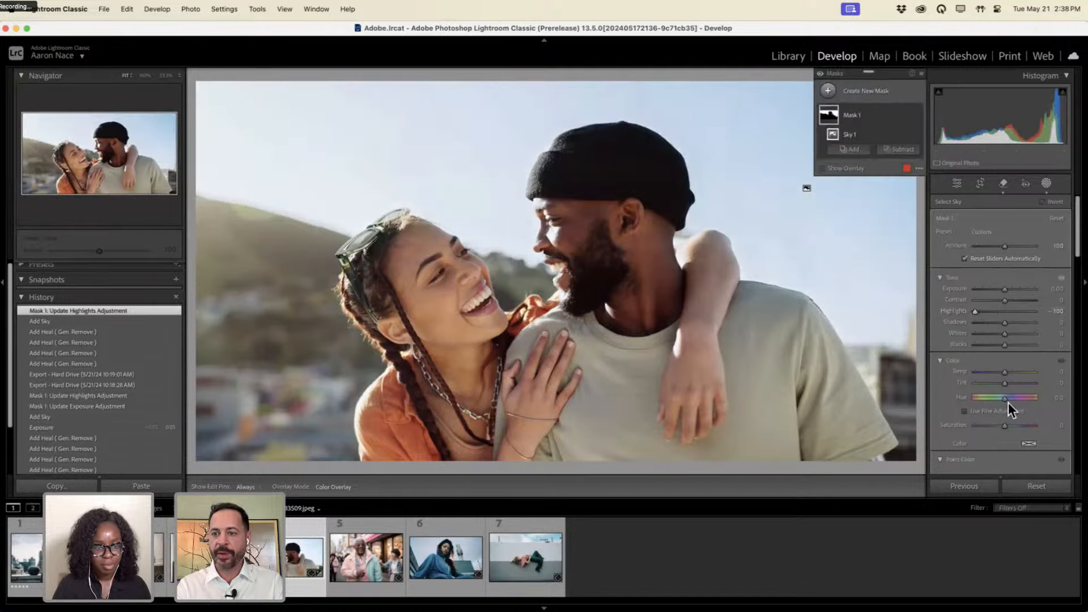
pyautogui.moveTo(1004, 372); pyautogui.dragTo(1000, 372)
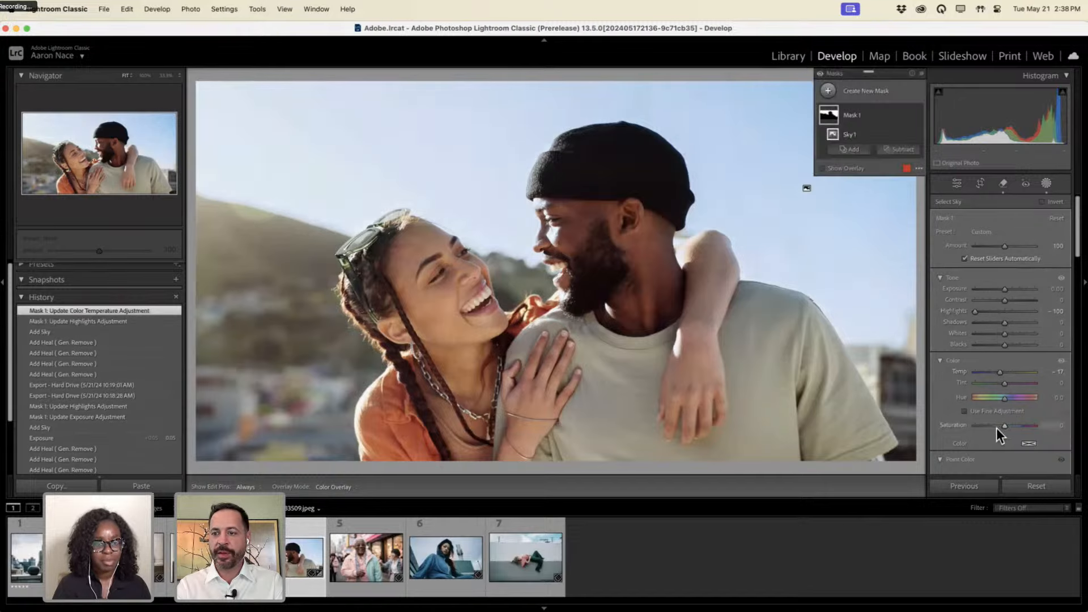
pyautogui.scroll(-2, 1002, 419)
pyautogui.moveTo(1005, 403); pyautogui.dragTo(1015, 403)
pyautogui.moveTo(1001, 348); pyautogui.dragTo(1002, 348)
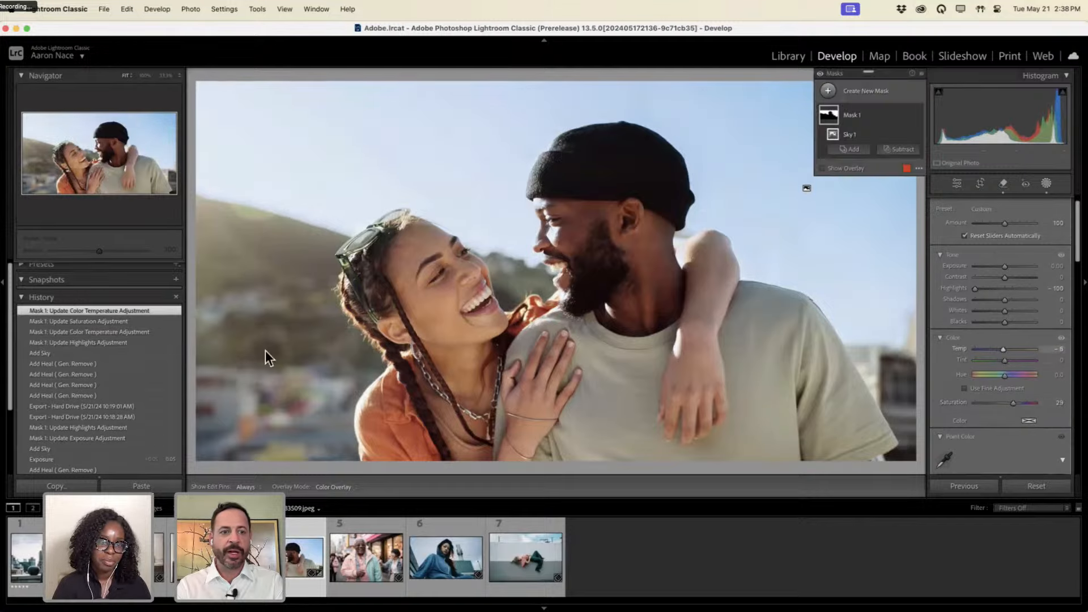
# Step through the sky mask's History states, ending on the latest colour adjustment.
pyautogui.click(128, 352)
pyautogui.click(126, 344)
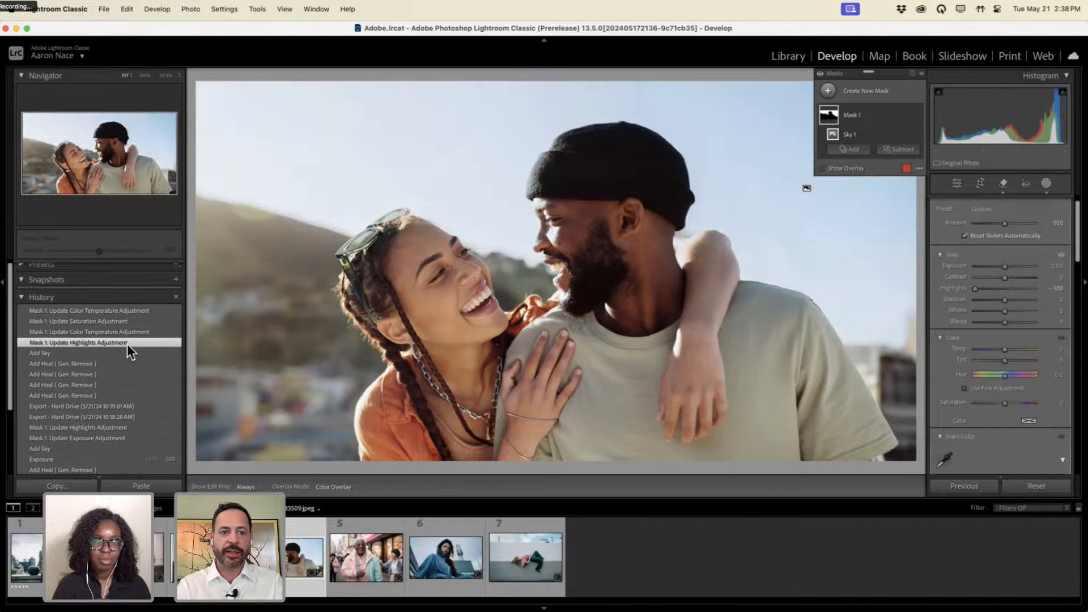
pyautogui.click(127, 311)
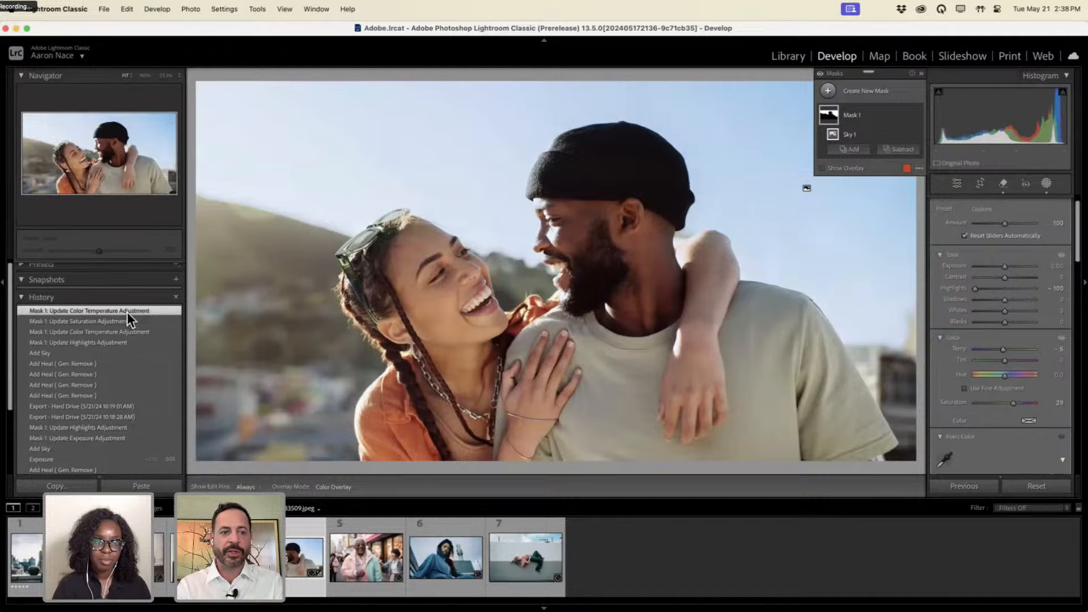
# Toggle Before/After with \, then ease sky Highlights to -60 and Saturation to 24.
pyautogui.click(920, 75)
pyautogui.press('\\')
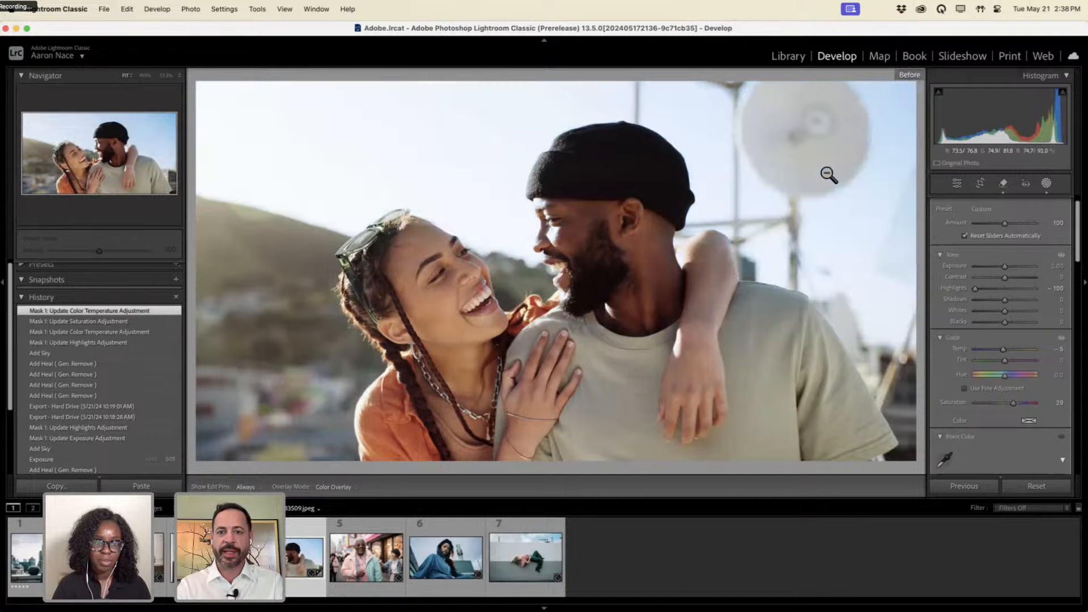
pyautogui.press('\\')
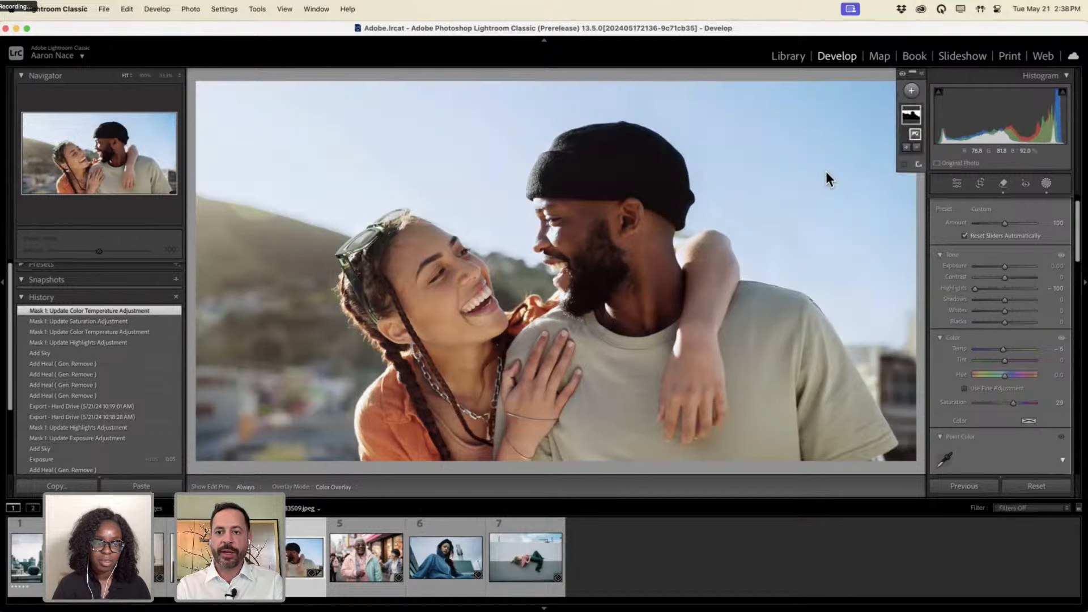
pyautogui.press('\\')
pyautogui.press('\\')
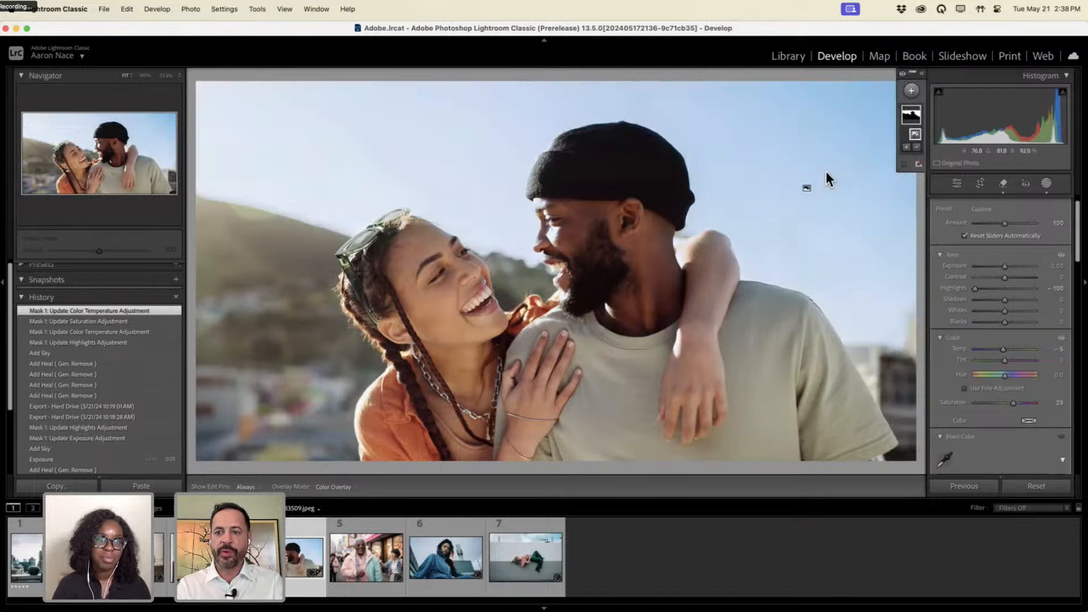
pyautogui.press('\\')
pyautogui.press('\\')
pyautogui.press('\\')
pyautogui.press('\\')
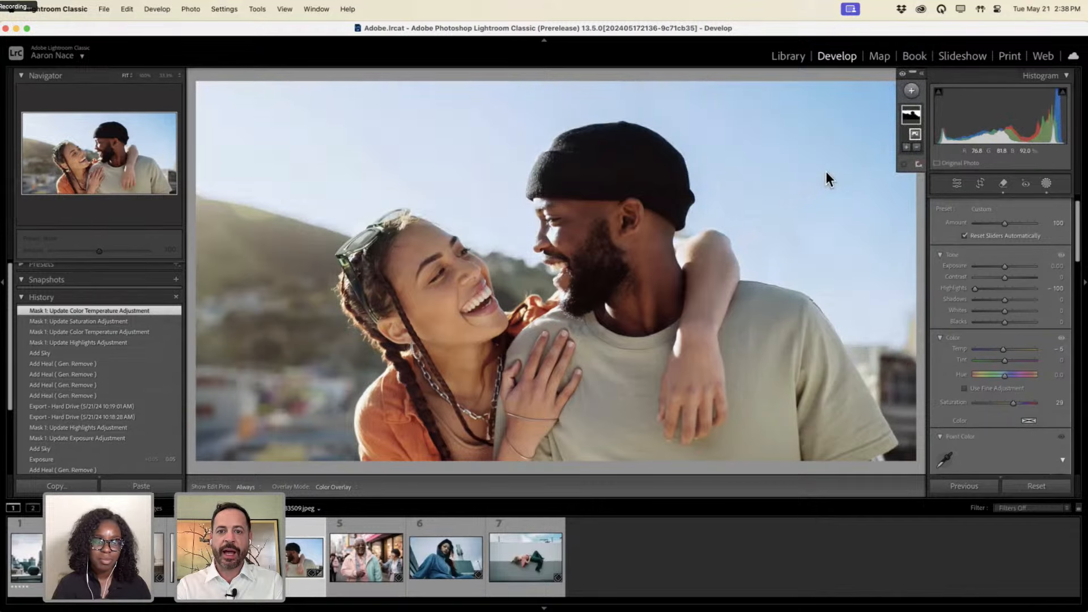
pyautogui.press('\\')
pyautogui.press('\\')
pyautogui.press('\\')
pyautogui.press('\\')
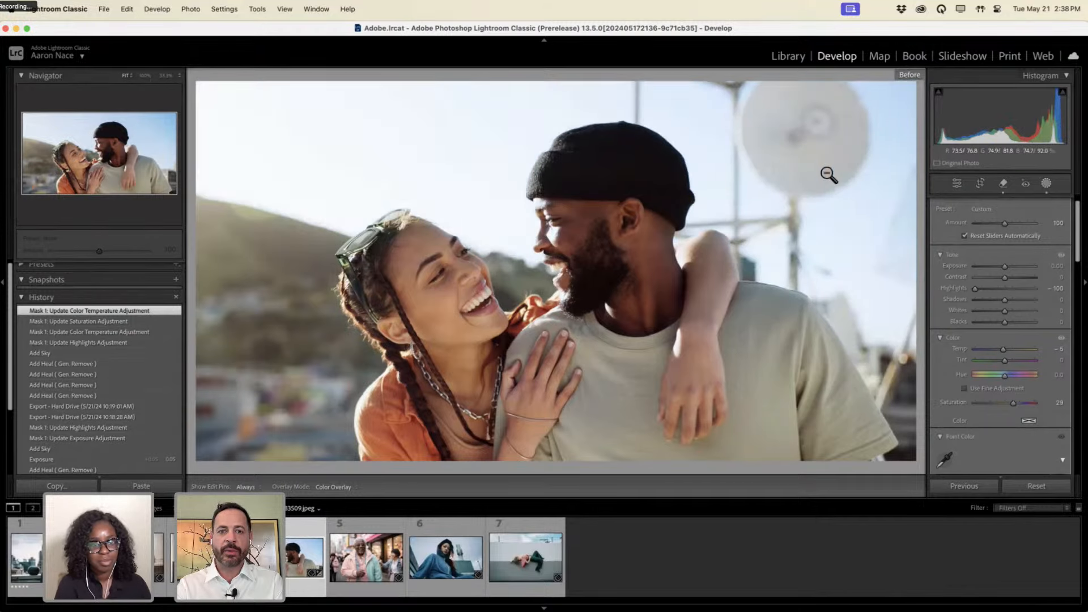
pyautogui.press('\\')
pyautogui.press('\\')
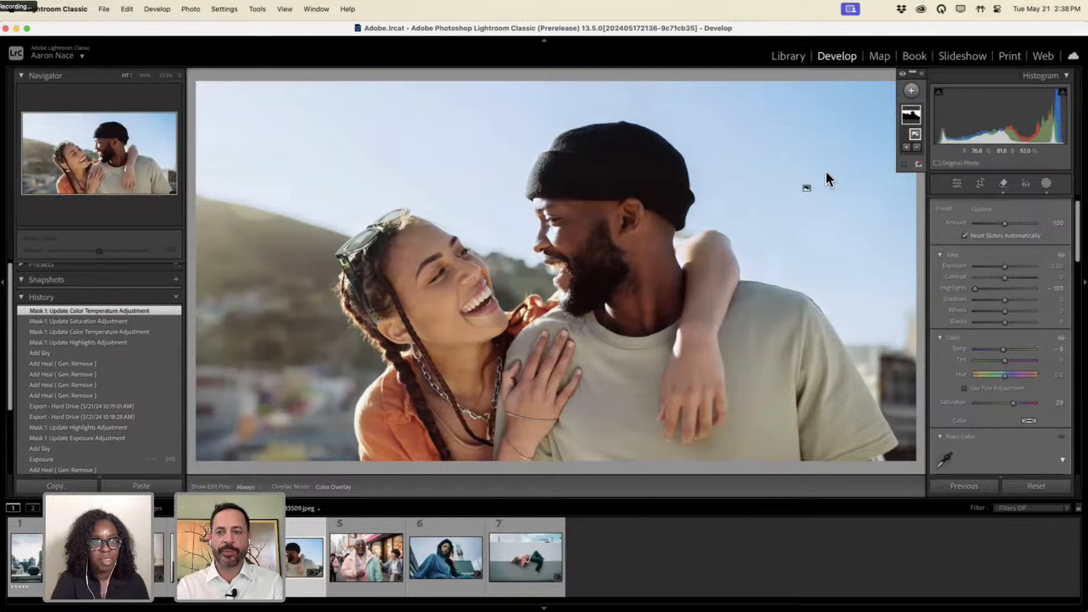
pyautogui.moveTo(975, 289); pyautogui.dragTo(987, 287)
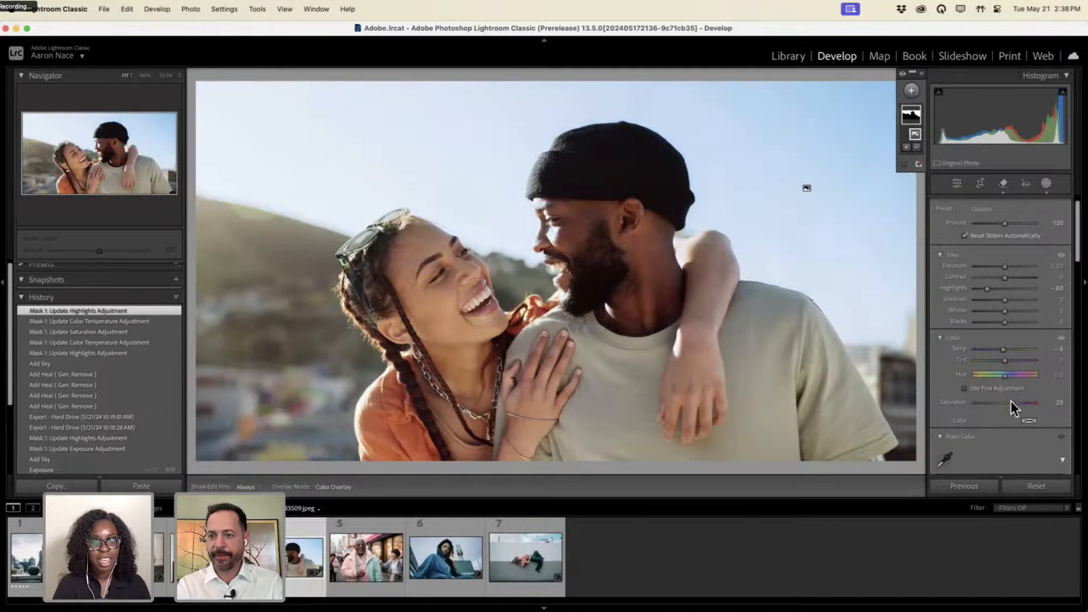
pyautogui.moveTo(1012, 401); pyautogui.dragTo(1010, 401)
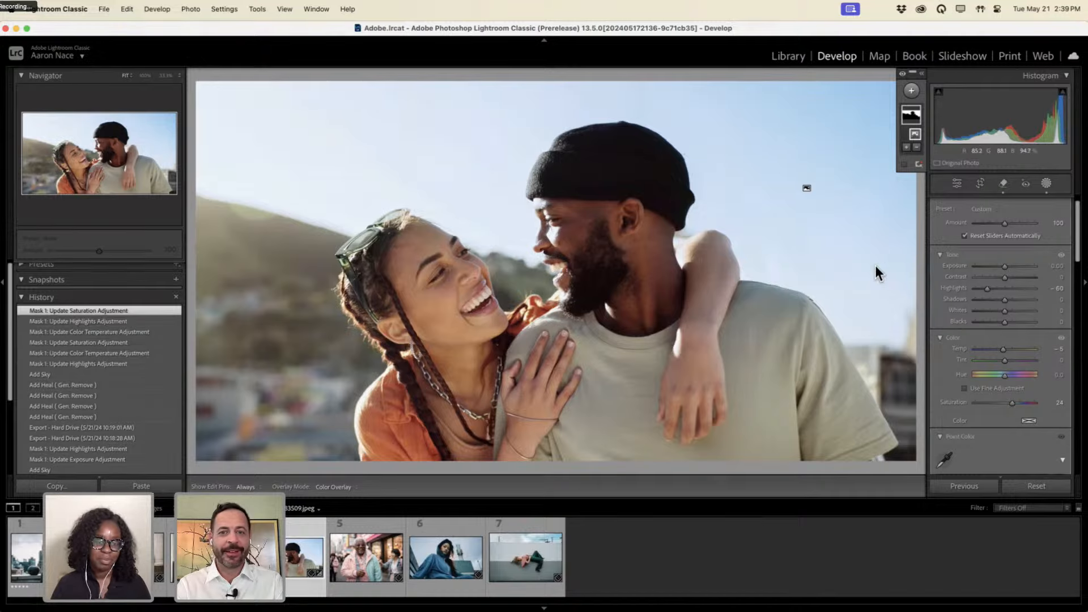
# Draw a radial gradient around the couple's faces with Exposure 0.60 and Shadows 8.
pyautogui.click(1045, 184)
pyautogui.click(1045, 182)
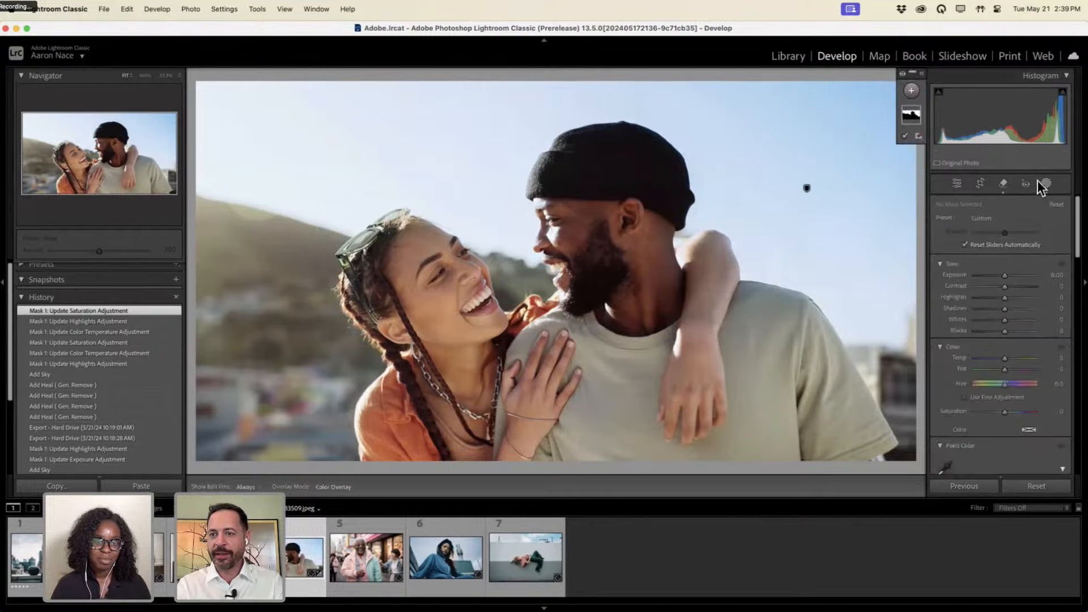
pyautogui.click(921, 73)
pyautogui.click(854, 94)
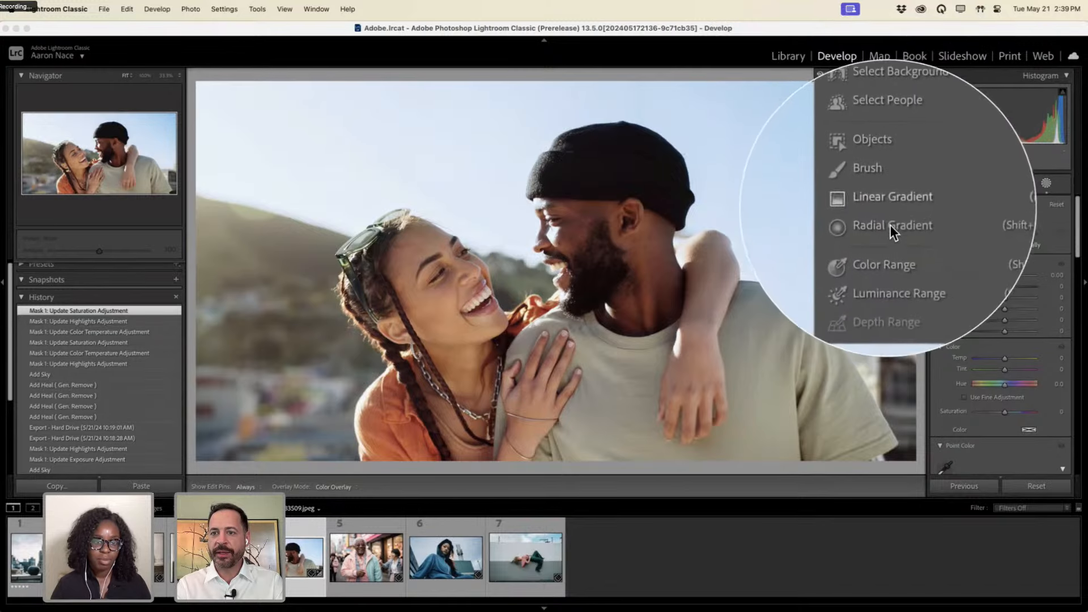
pyautogui.click(890, 226)
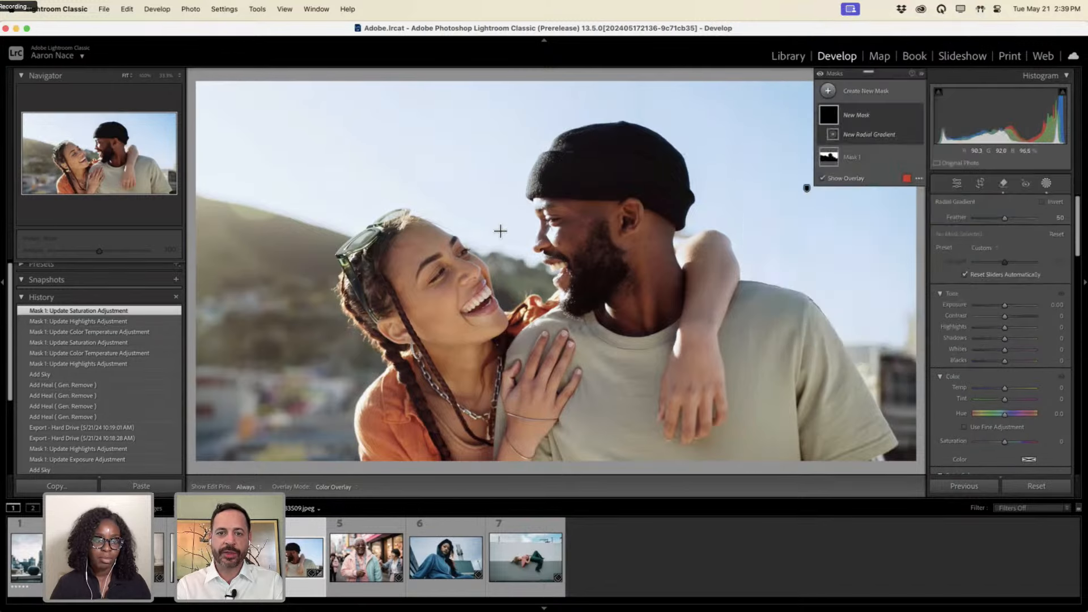
pyautogui.moveTo(500, 231); pyautogui.dragTo(680, 404)
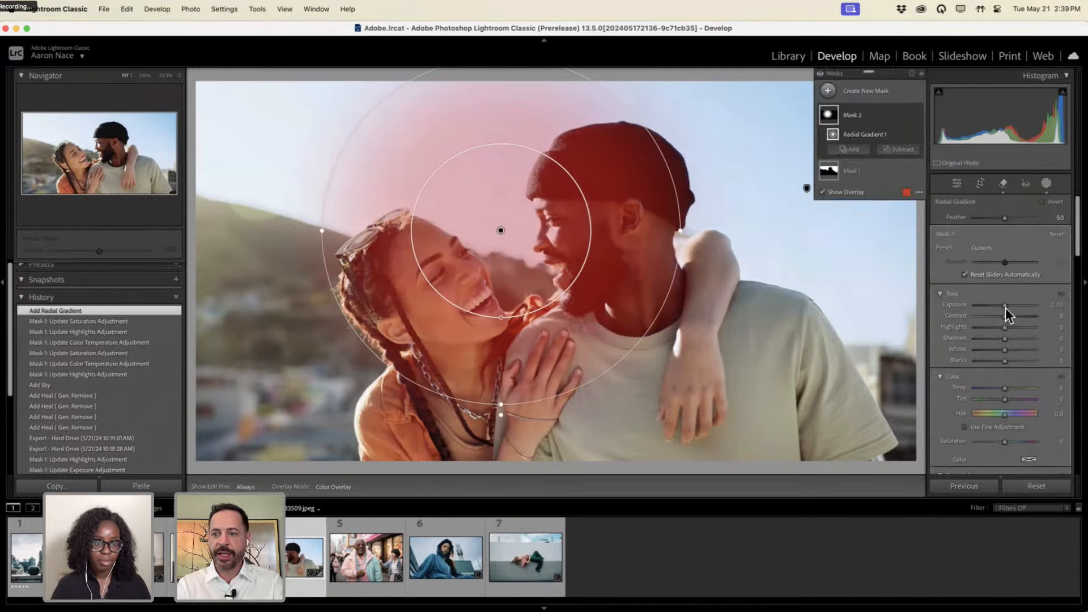
pyautogui.moveTo(1005, 308); pyautogui.dragTo(1006, 339)
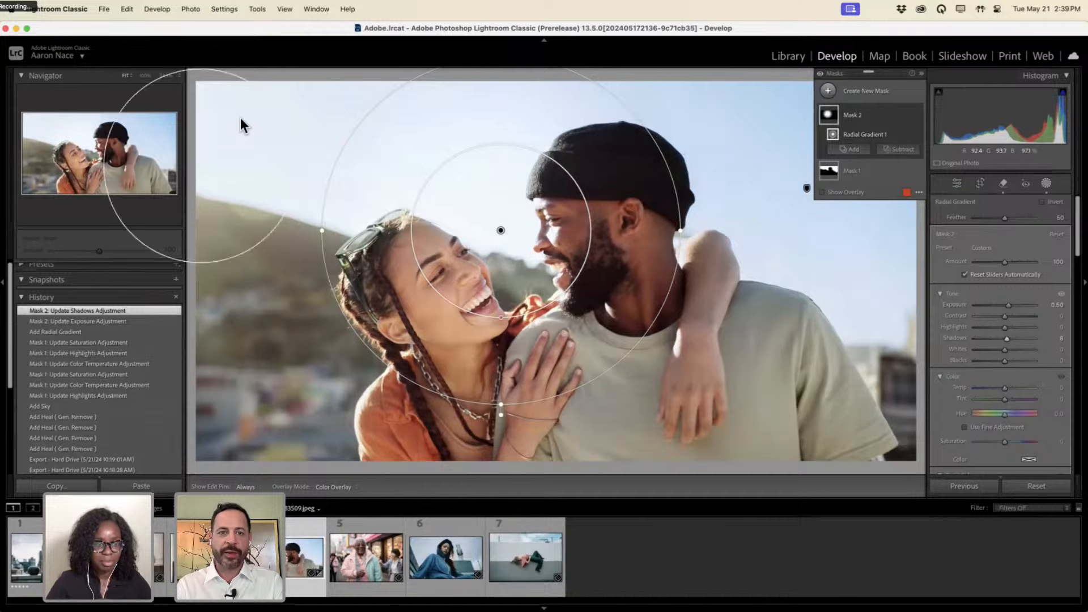
# Draw a radial gradient out from the upper-left sky and warm its Temp to 28.
pyautogui.click(868, 101)
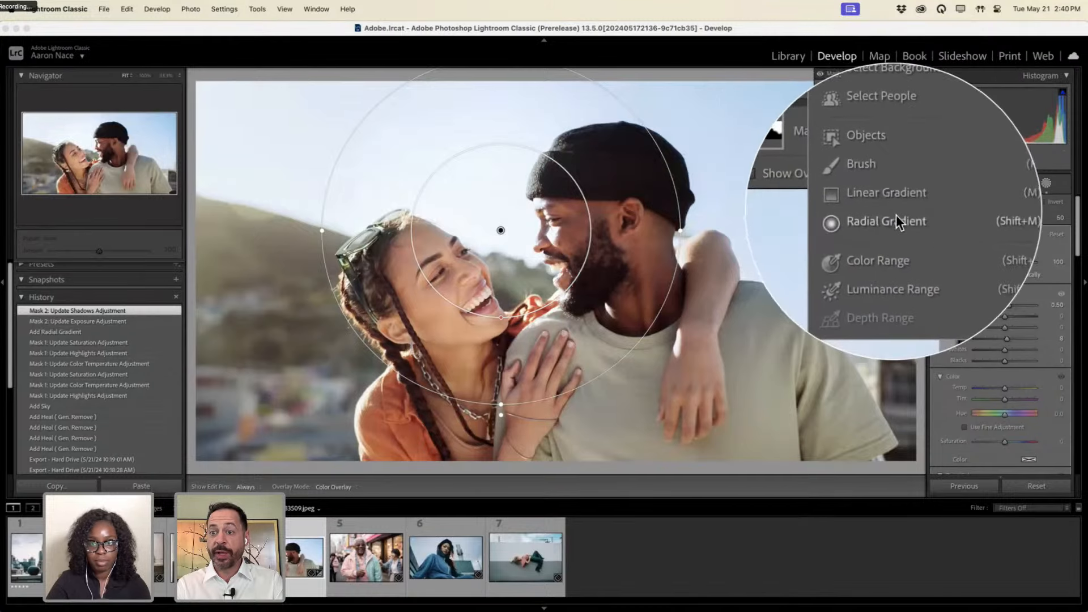
pyautogui.click(896, 216)
pyautogui.moveTo(238, 124); pyautogui.dragTo(621, 439)
pyautogui.moveTo(1001, 388); pyautogui.dragTo(1017, 386)
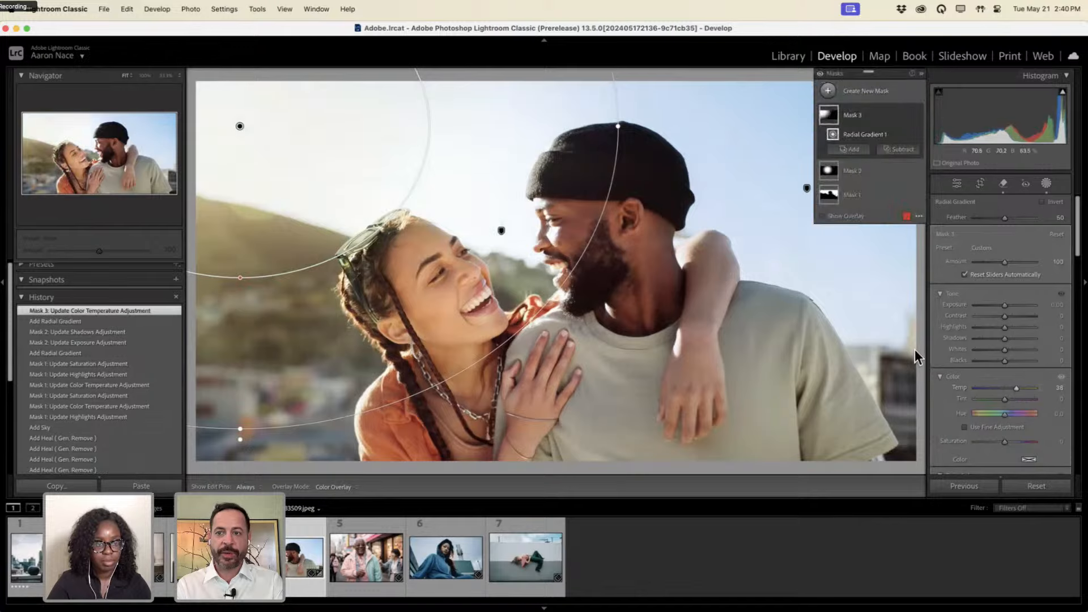
# Compare Before/After with \ several times, hiding the mask pins with H.
pyautogui.click(922, 74)
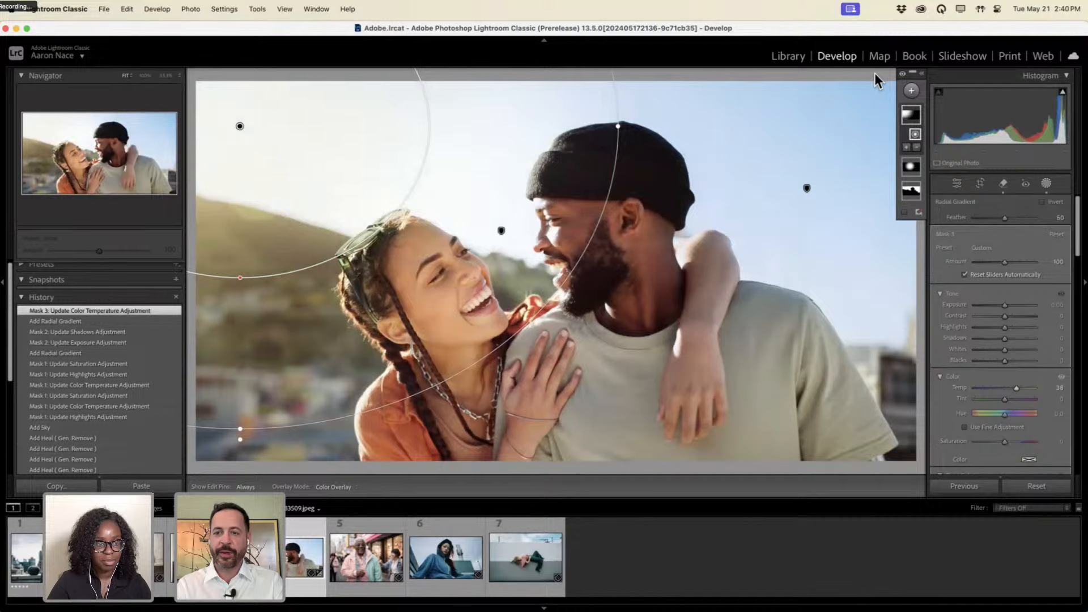
pyautogui.press('\\')
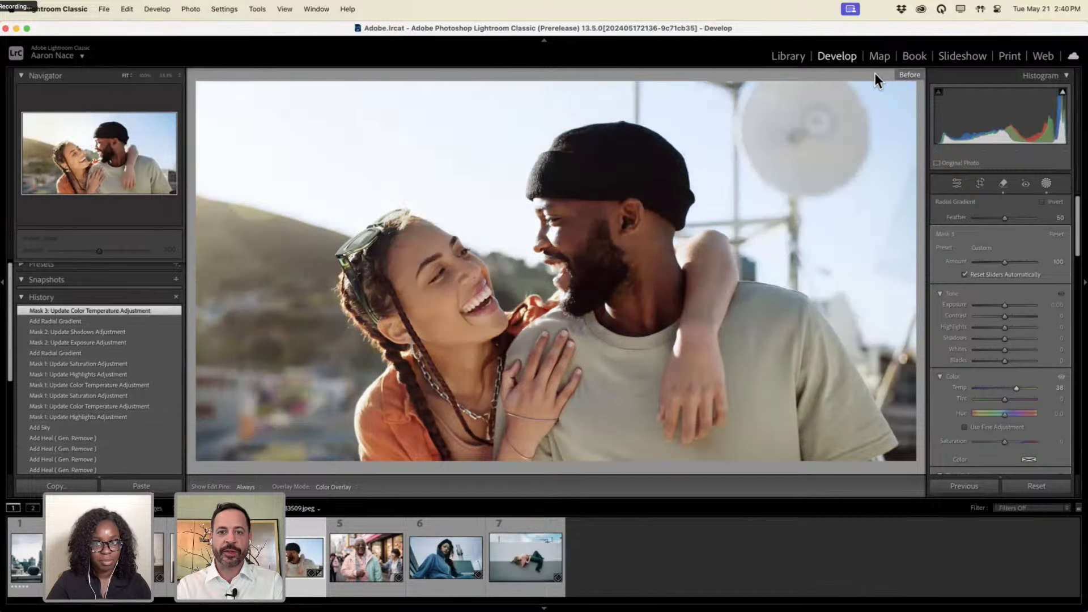
pyautogui.press('\\')
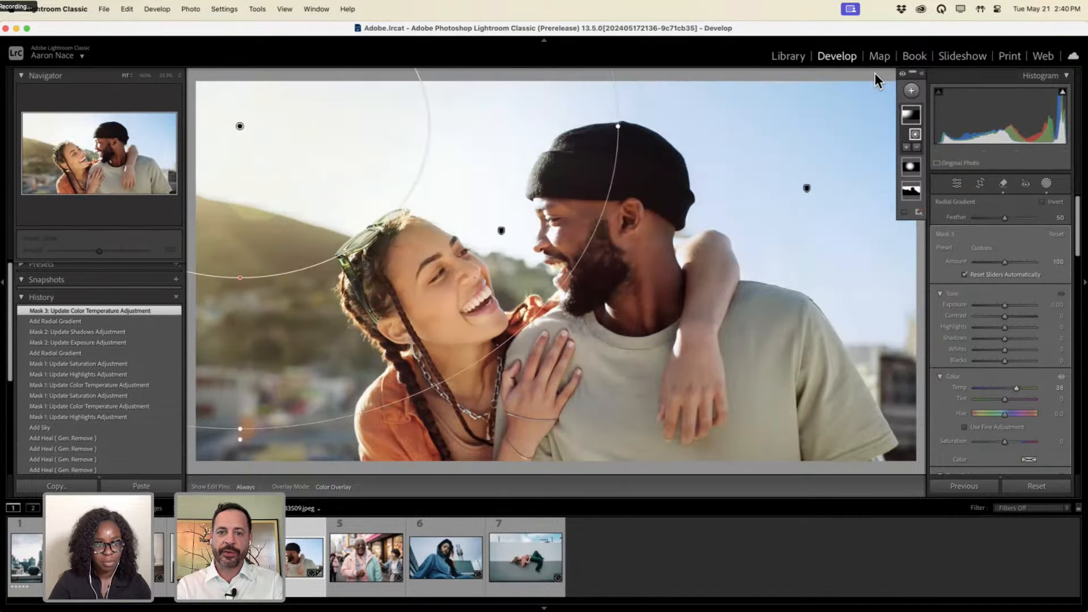
pyautogui.press('\\')
pyautogui.press('\\')
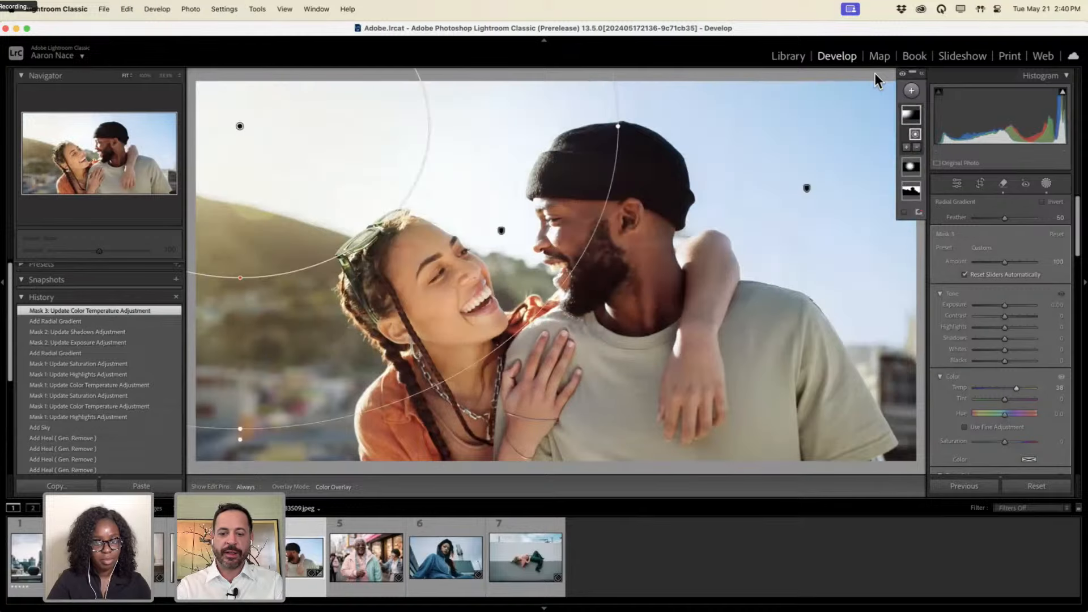
pyautogui.press('h')
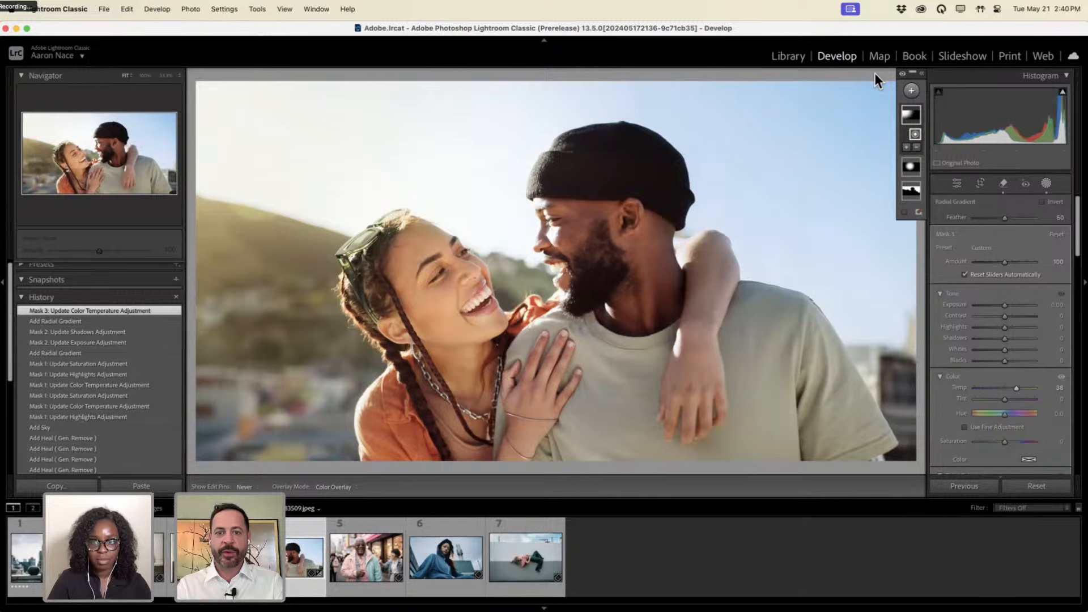
pyautogui.press('\\')
pyautogui.press('\\')
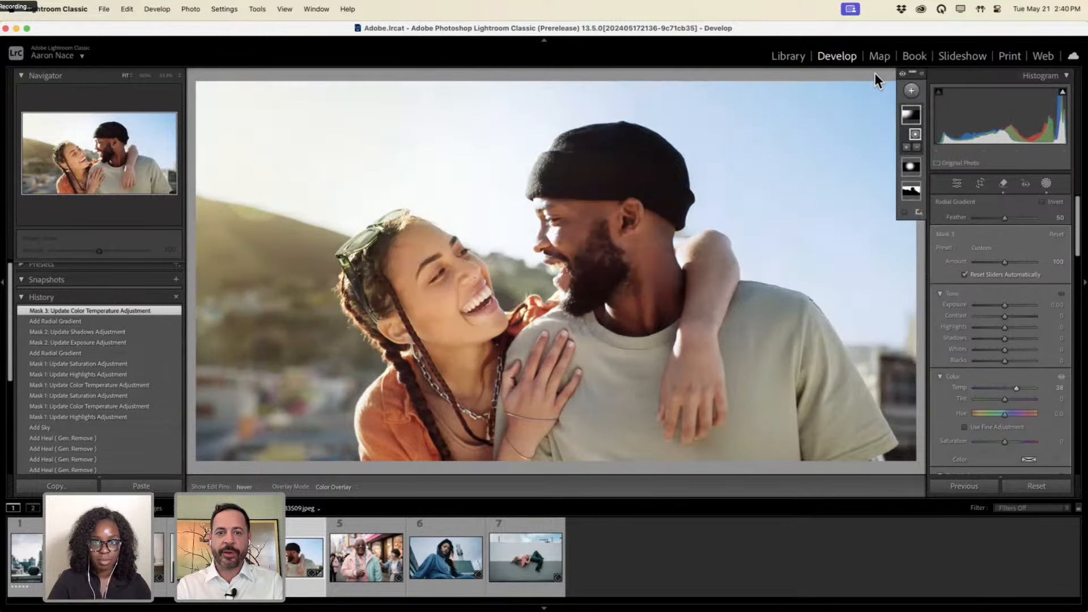
pyautogui.press('\\')
pyautogui.press('\\')
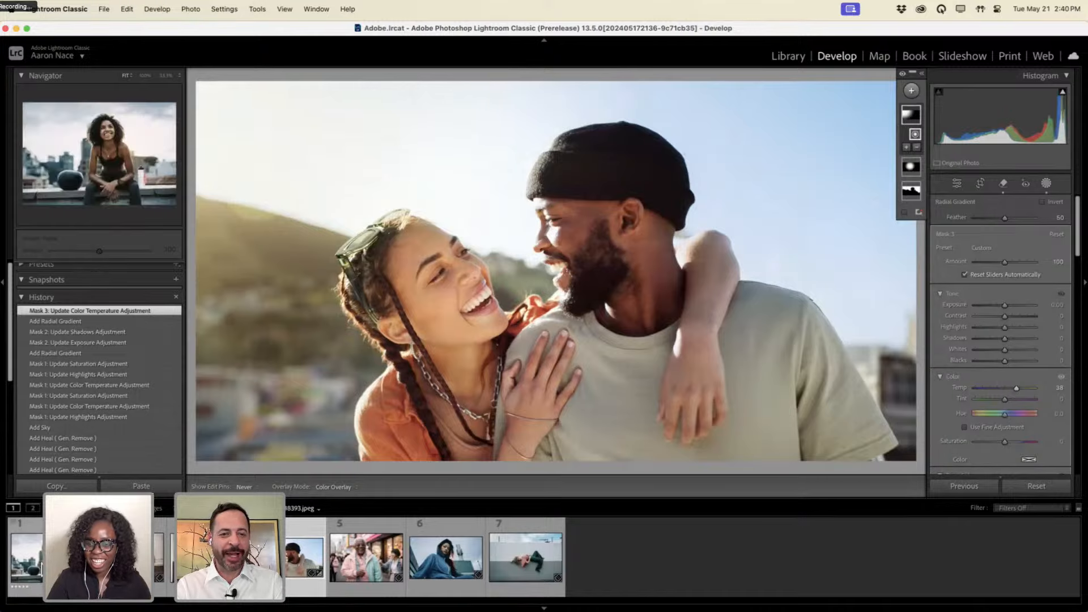
# Select the rooftop portrait of the smiling woman and activate the Remove tool.
pyautogui.click(27, 558)
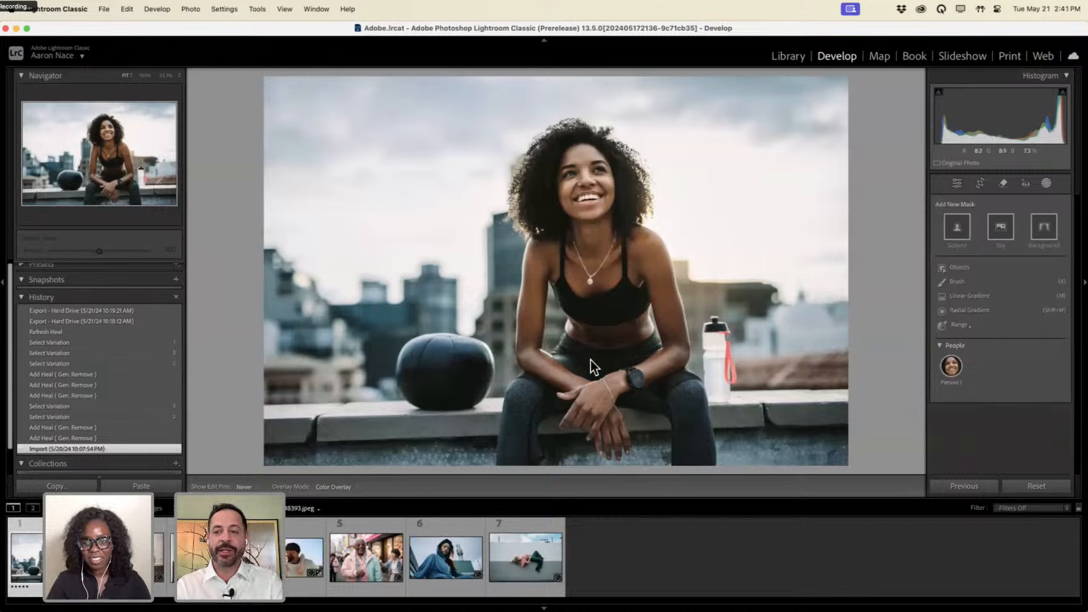
pyautogui.click(1003, 183)
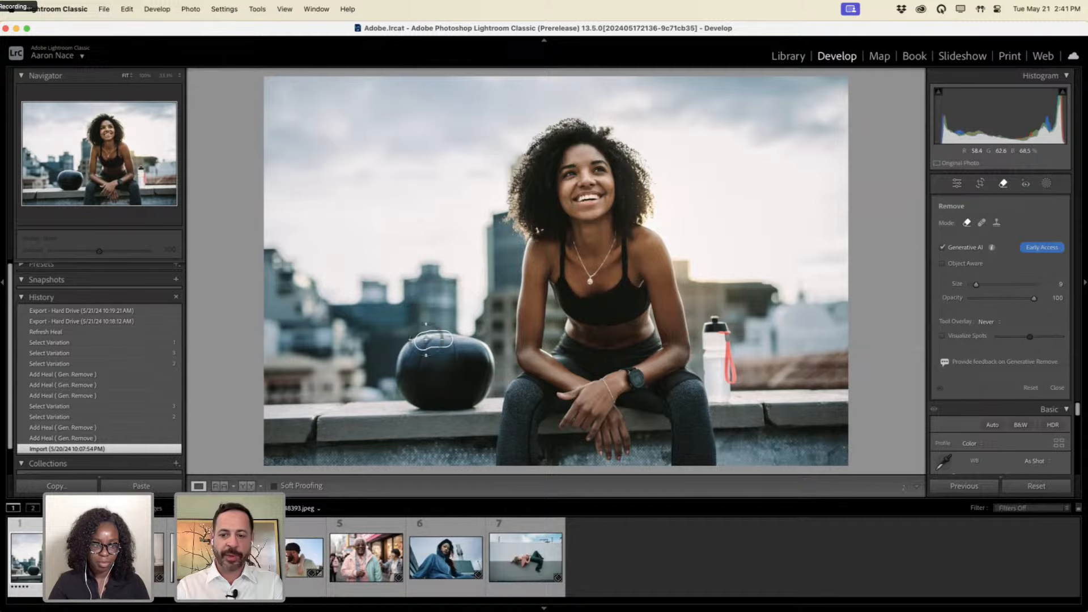
# Brush over the black ball on the left of the ledge and apply Generative Remove.
pyautogui.click(426, 340)
pyautogui.moveTo(426, 340)
pyautogui.mouseDown()
pyautogui.moveTo(407, 339)
pyautogui.moveTo(391, 363)
pyautogui.moveTo(407, 401)
pyautogui.moveTo(455, 406)
pyautogui.moveTo(501, 377)
pyautogui.moveTo(456, 334)
pyautogui.moveTo(430, 342)
pyautogui.moveTo(415, 371)
pyautogui.moveTo(450, 387)
pyautogui.moveTo(472, 382)
pyautogui.moveTo(479, 354)
pyautogui.moveTo(441, 340)
pyautogui.moveTo(434, 357)
pyautogui.moveTo(444, 371)
pyautogui.mouseUp()
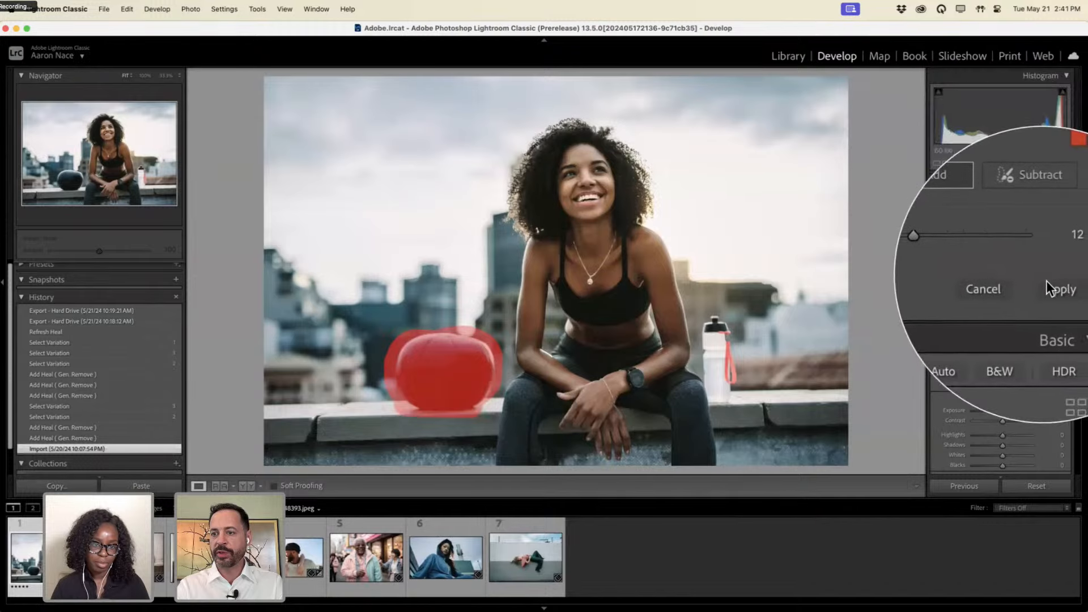
pyautogui.click(1049, 281)
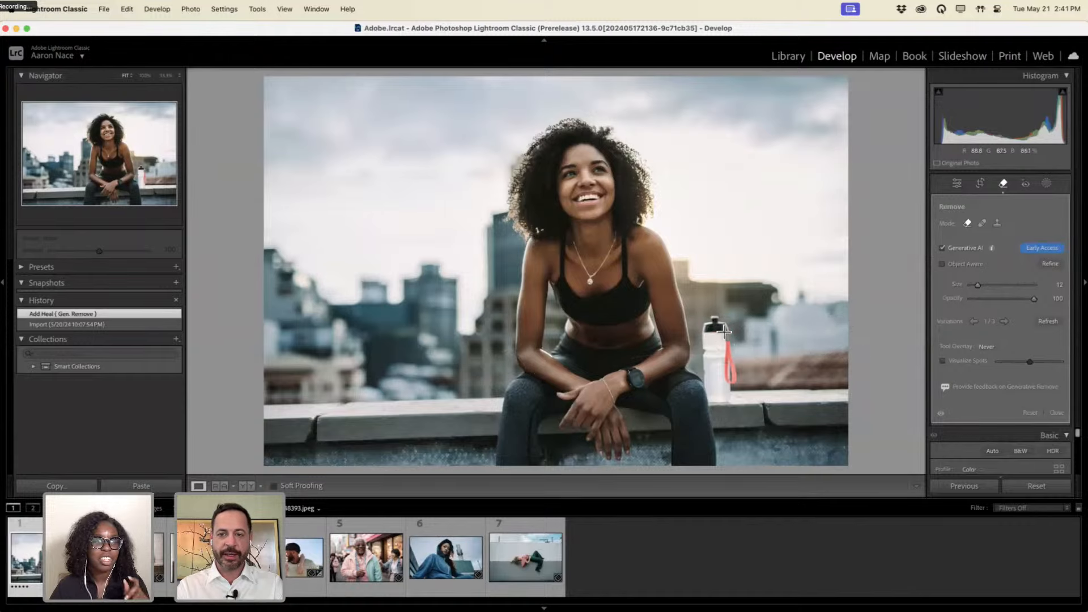
# Brush over the water bottle beside the woman's knee and apply Generative Remove.
pyautogui.moveTo(719, 322)
pyautogui.mouseDown()
pyautogui.moveTo(708, 344)
pyautogui.moveTo(718, 400)
pyautogui.moveTo(732, 381)
pyautogui.moveTo(724, 330)
pyautogui.moveTo(723, 386)
pyautogui.mouseUp()
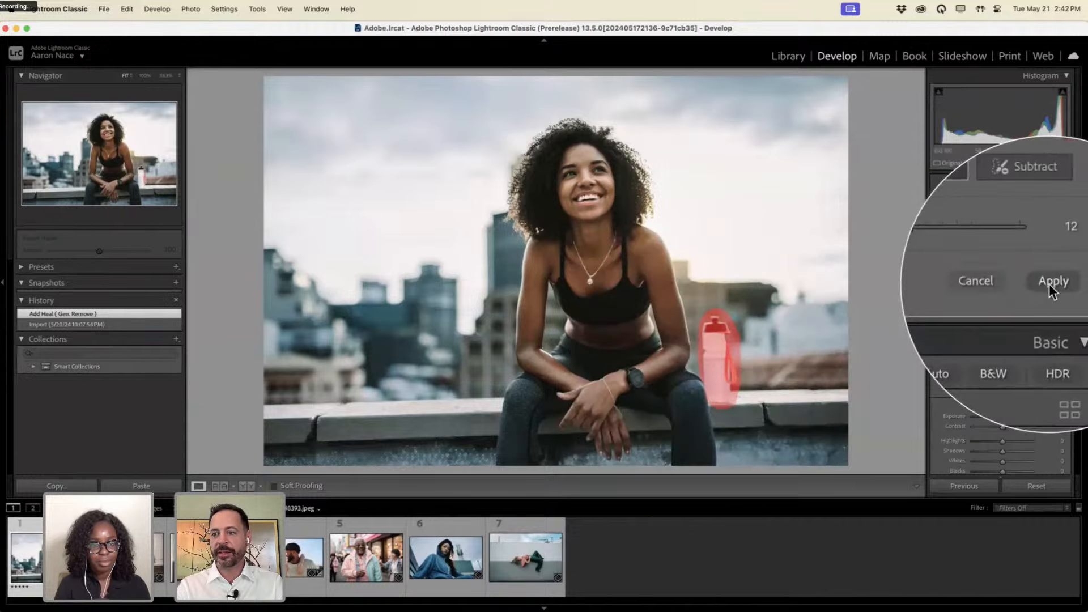
pyautogui.click(1048, 284)
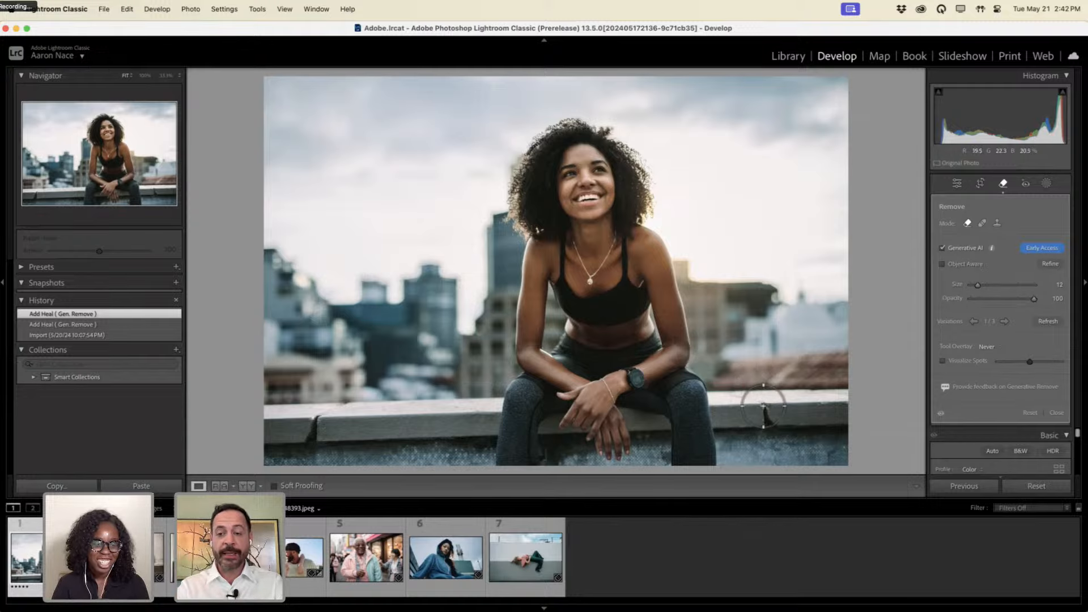
# Mark the right-side crack and left-side spot on the ledge, then apply Generative Remove.
pyautogui.moveTo(763, 403)
pyautogui.mouseDown()
pyautogui.moveTo(774, 428)
pyautogui.moveTo(765, 409)
pyautogui.moveTo(766, 420)
pyautogui.mouseUp()
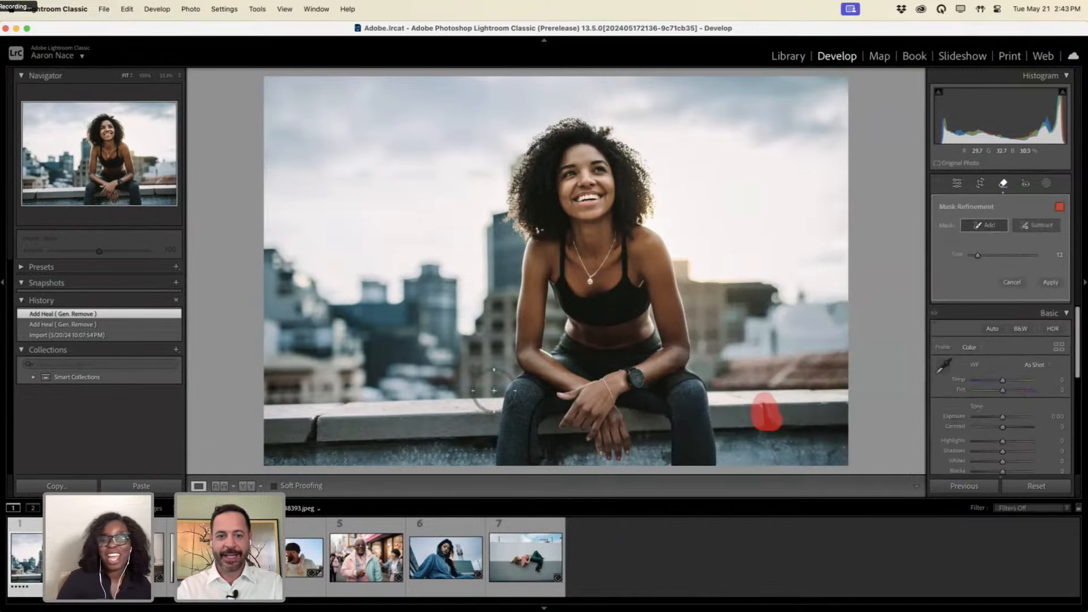
pyautogui.moveTo(312, 418)
pyautogui.mouseDown()
pyautogui.moveTo(335, 408)
pyautogui.moveTo(303, 435)
pyautogui.moveTo(324, 420)
pyautogui.mouseUp()
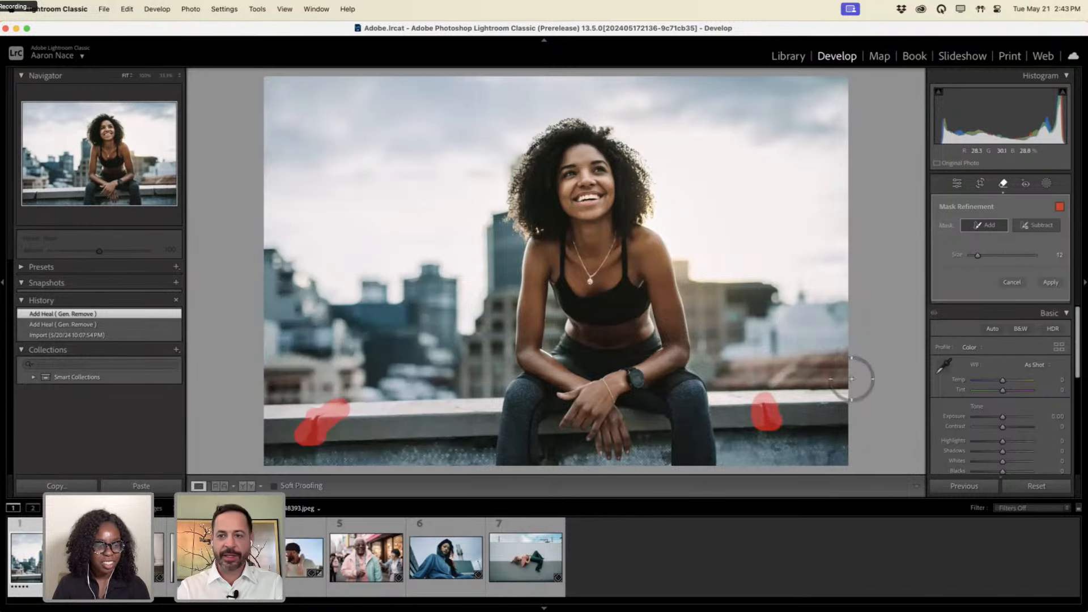
pyautogui.click(1050, 282)
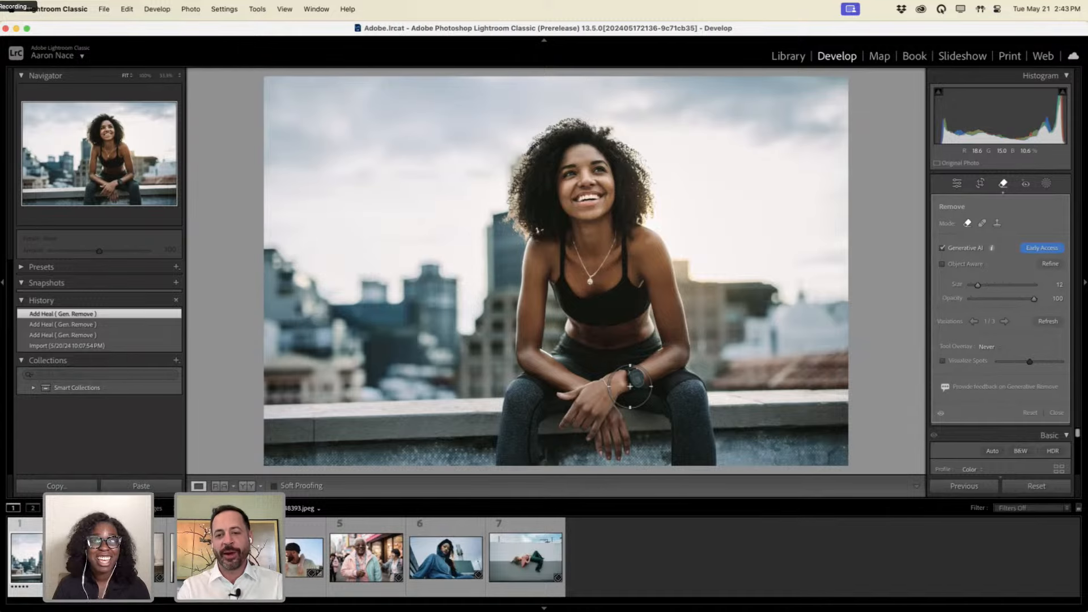
# At 100% zoom, paint over the black smartwatch on her wrist and apply Generative Remove.
pyautogui.press('super+equal')
pyautogui.press('super+equal')
pyautogui.press('super+equal')
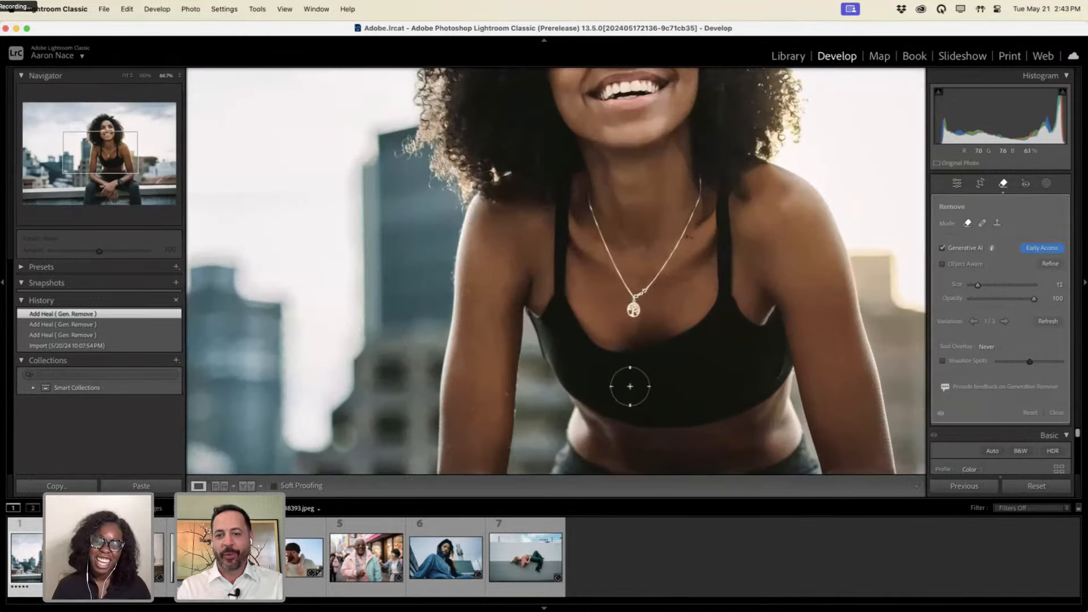
pyautogui.moveTo(702, 408); pyautogui.dragTo(609, 259)
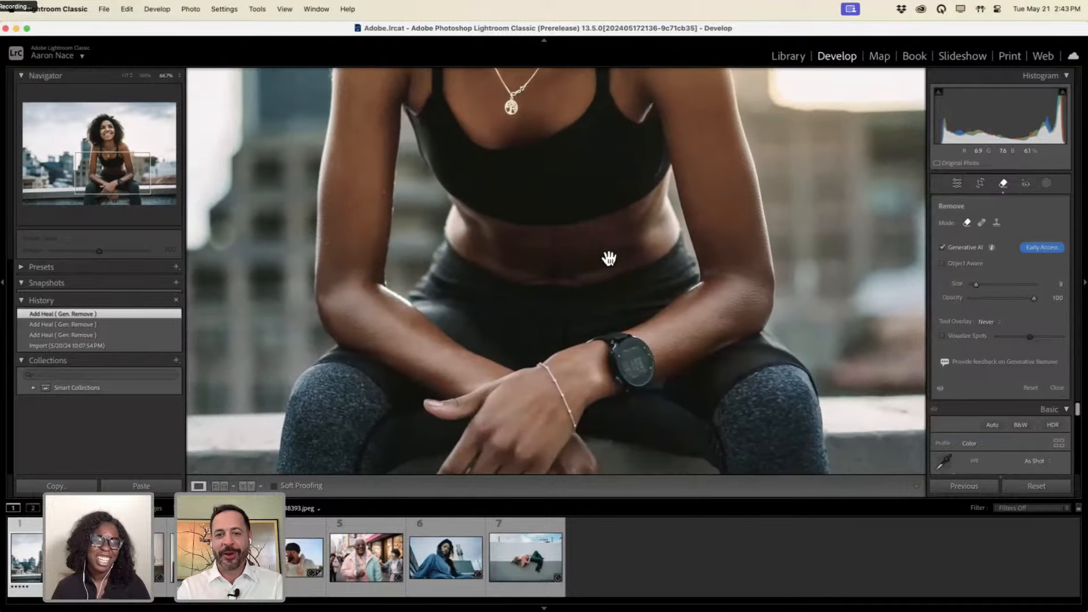
pyautogui.press('super+equal')
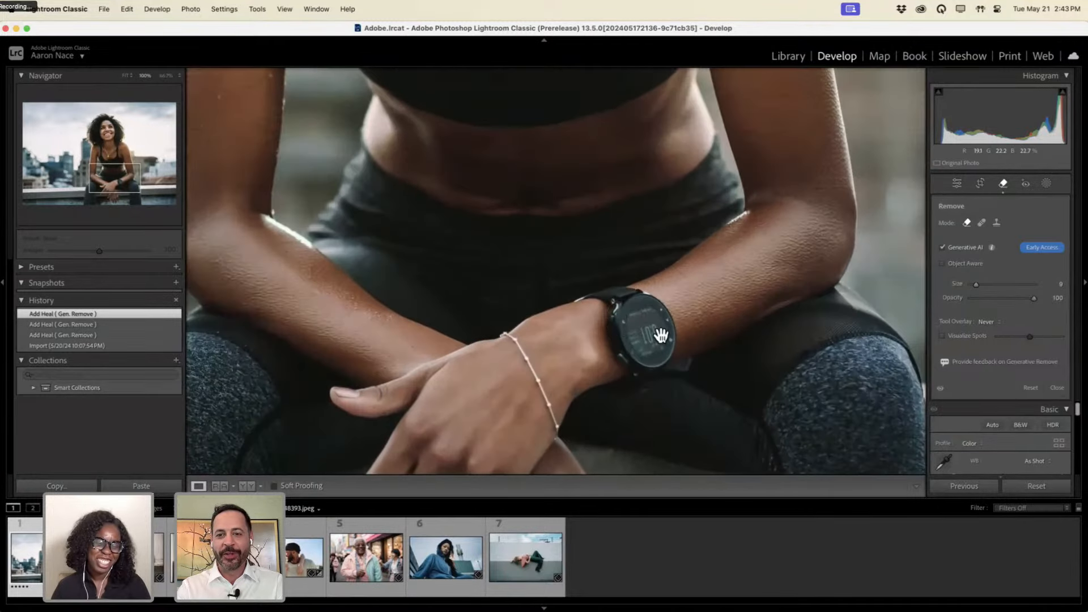
pyautogui.moveTo(660, 335); pyautogui.dragTo(618, 304)
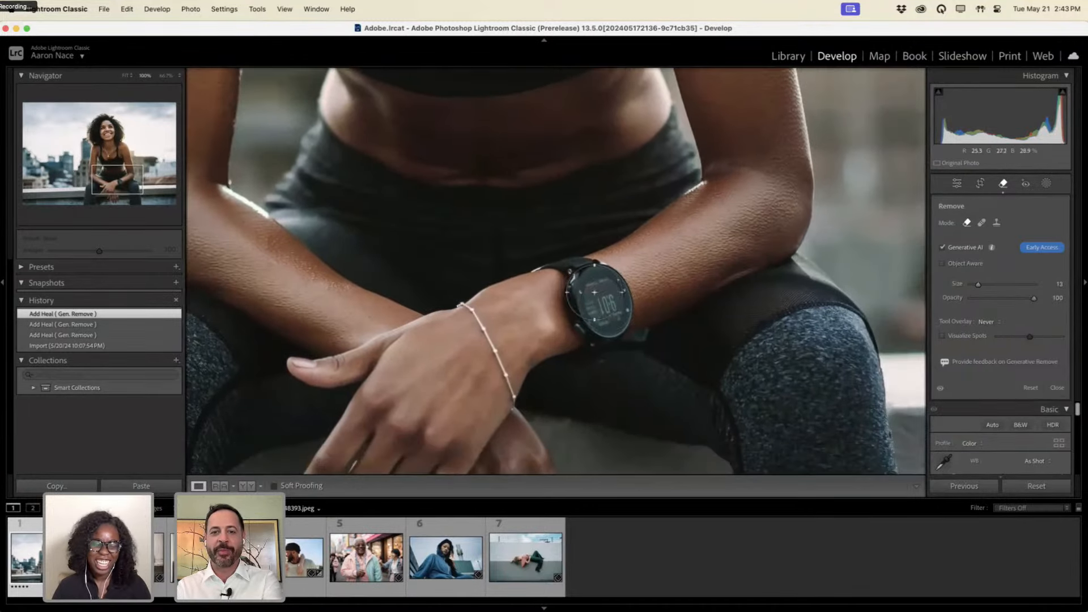
pyautogui.moveTo(535, 262)
pyautogui.mouseDown()
pyautogui.moveTo(563, 253)
pyautogui.moveTo(604, 267)
pyautogui.moveTo(627, 305)
pyautogui.moveTo(620, 338)
pyautogui.moveTo(593, 349)
pyautogui.moveTo(561, 329)
pyautogui.moveTo(555, 280)
pyautogui.mouseUp()
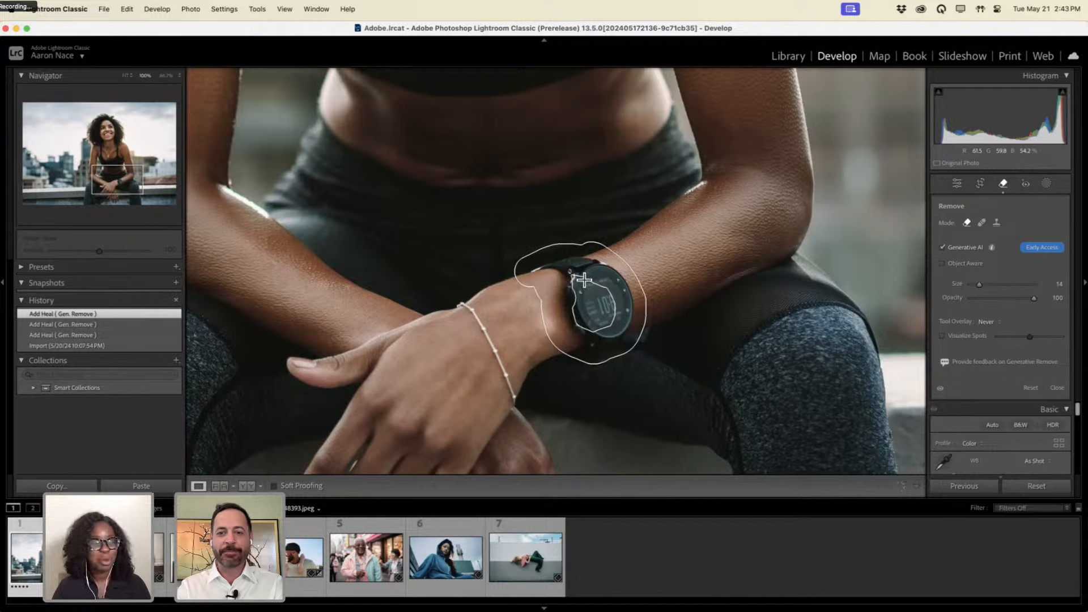
pyautogui.moveTo(579, 317); pyautogui.dragTo(583, 303)
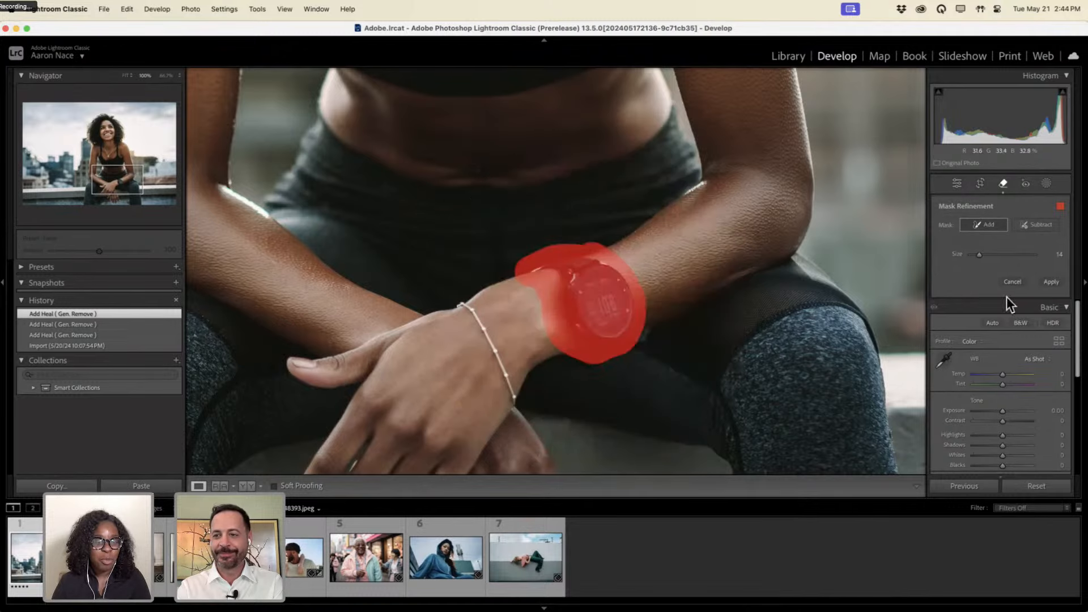
pyautogui.click(1050, 283)
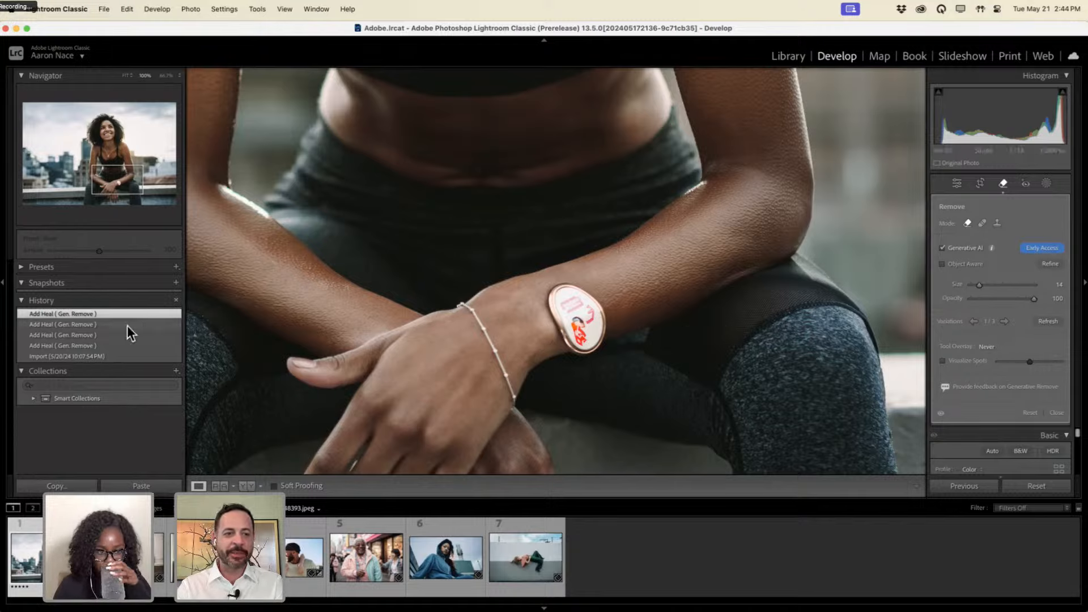
pyautogui.moveTo(128, 326)
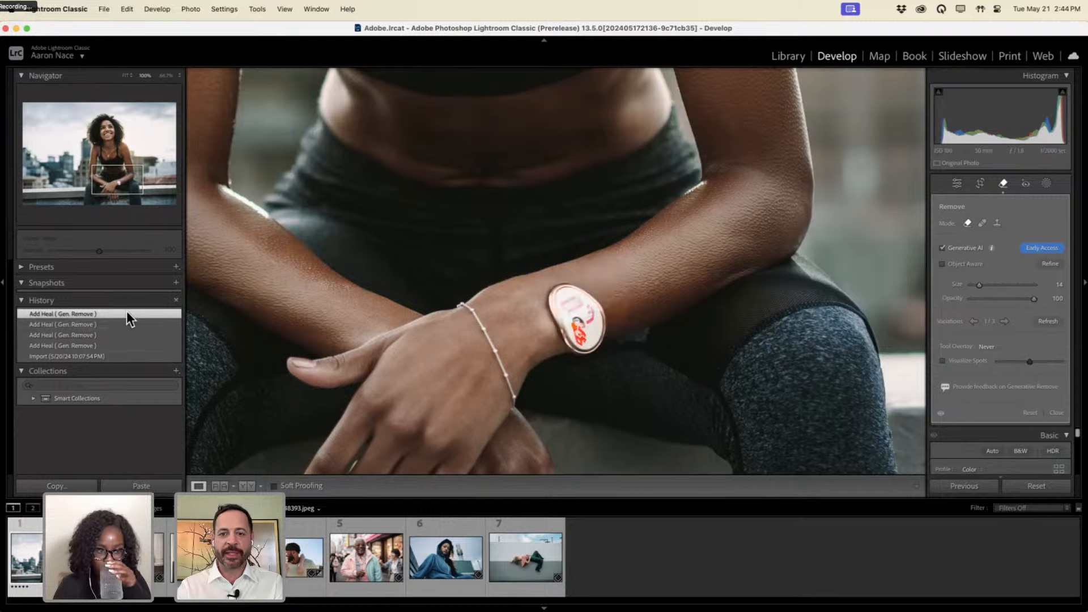
# Step through the watch-removal variations to Variation 3/3, which shows a bare wrist.
pyautogui.press('alt+super+8')
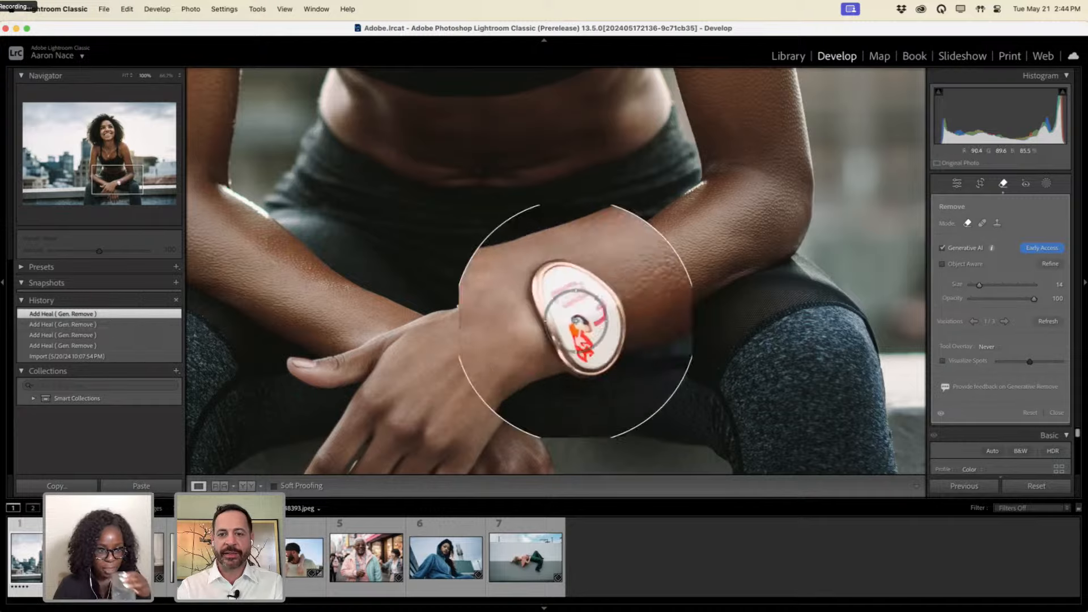
pyautogui.press('alt+super+8')
pyautogui.press('alt+super+8')
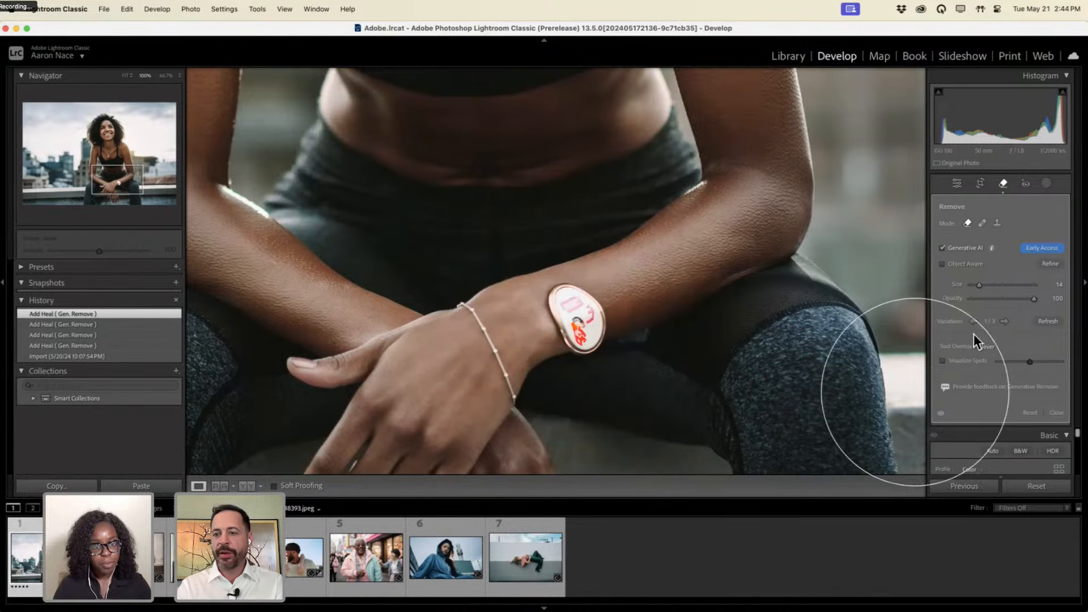
pyautogui.click(1007, 321)
pyautogui.click(1006, 321)
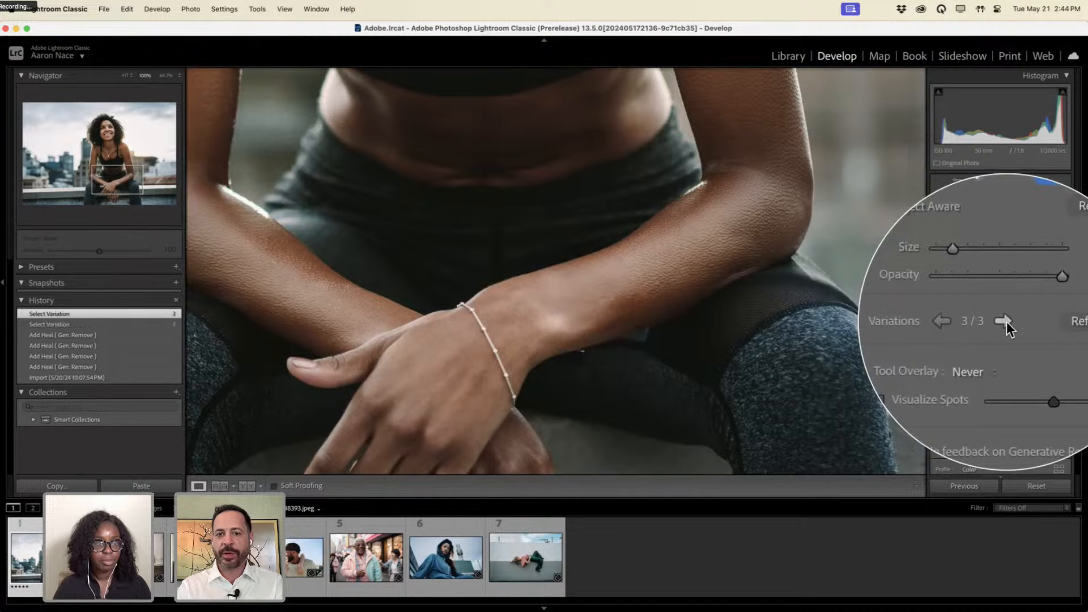
pyautogui.press('alt+super+8')
pyautogui.press('alt+super+8')
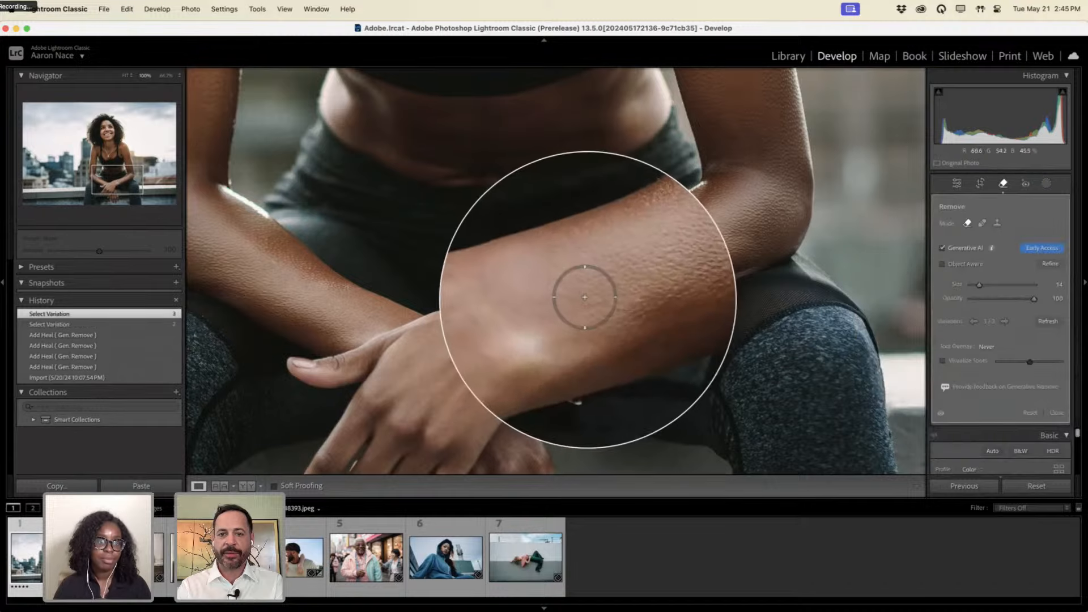
pyautogui.press('alt+super+8')
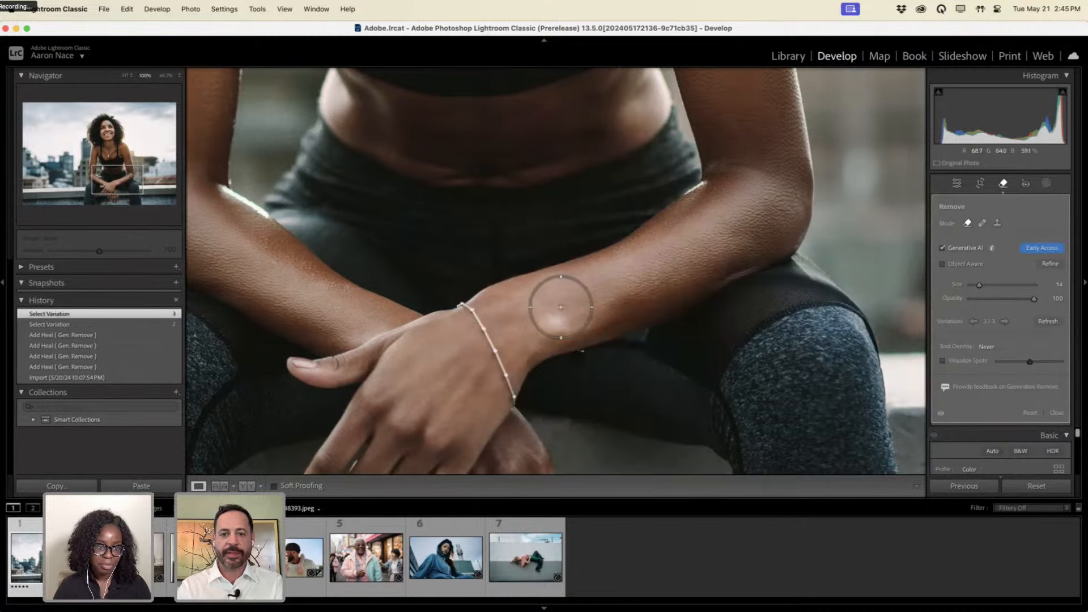
# Zoom out, compare against the Import history state, then return to the latest Select Variation step.
pyautogui.press('super+minus')
pyautogui.press('super+minus')
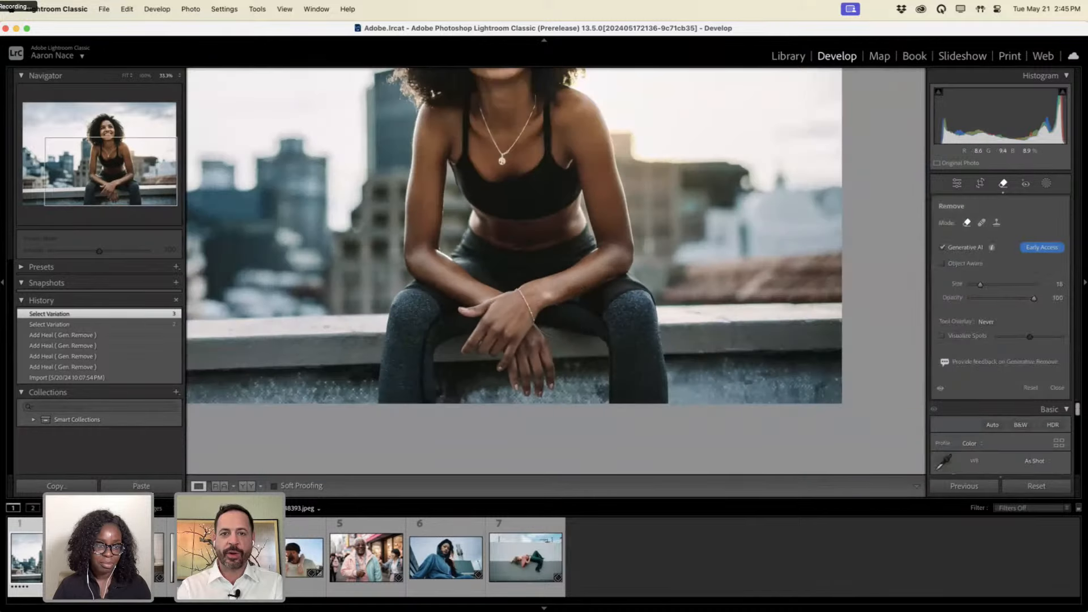
pyautogui.press('super+minus')
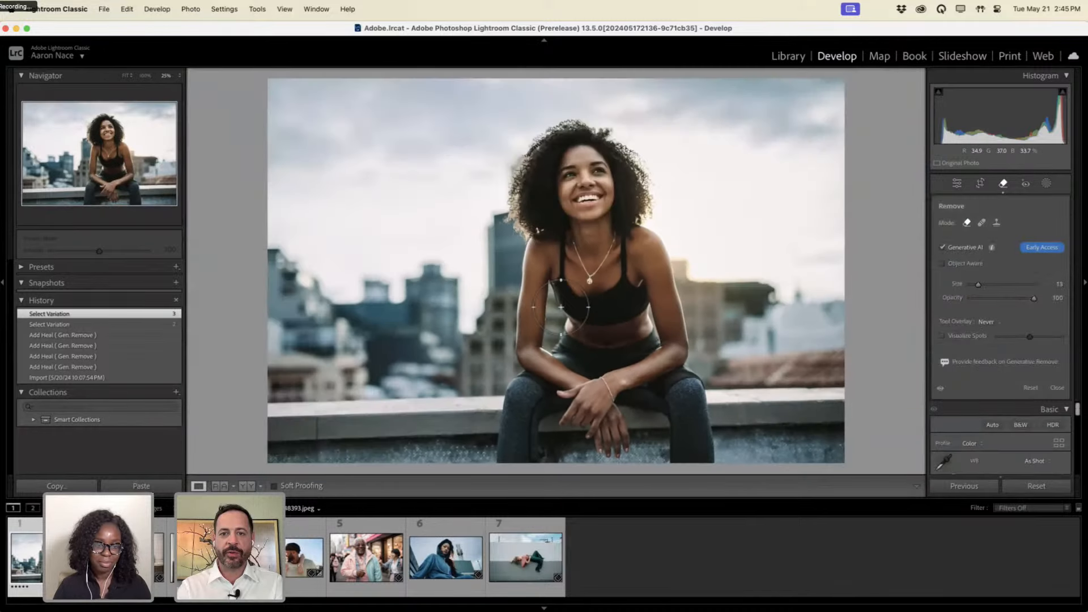
pyautogui.click(145, 377)
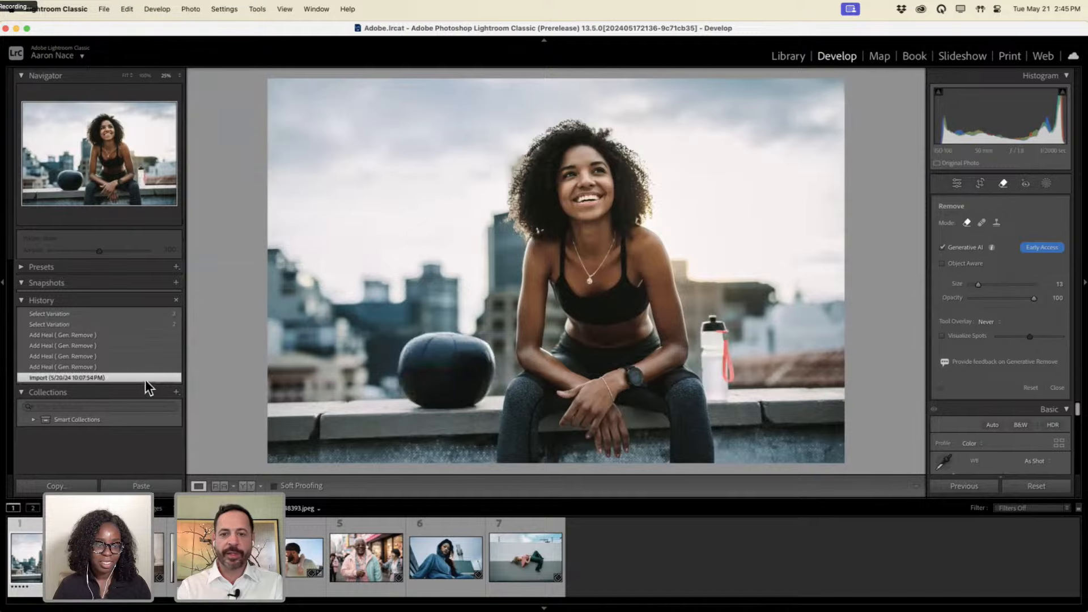
pyautogui.hotkey('ctrl', 'alt')
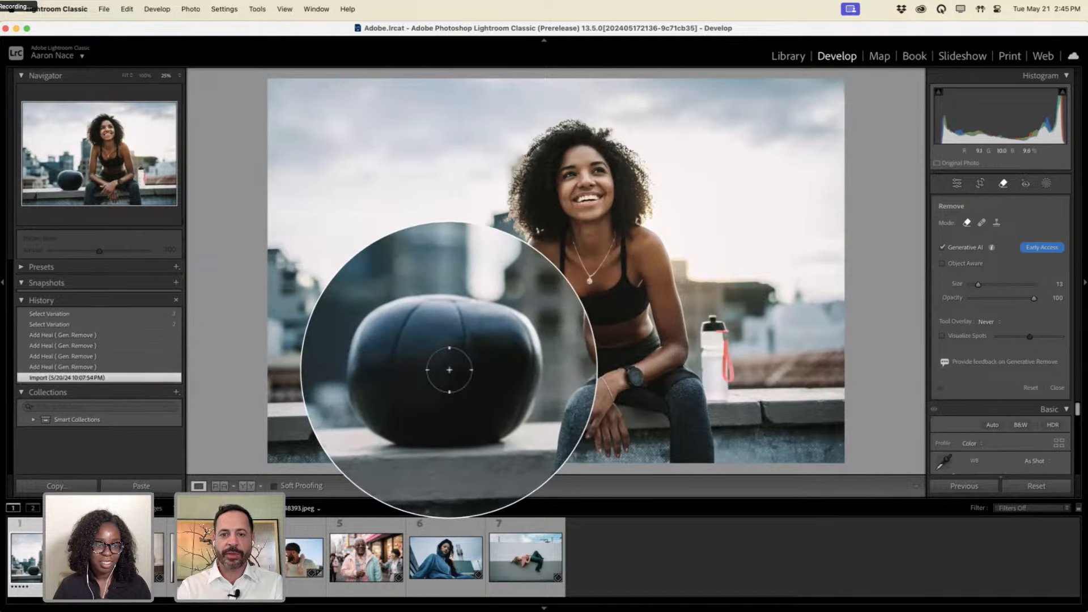
pyautogui.hotkey('ctrl', 'alt')
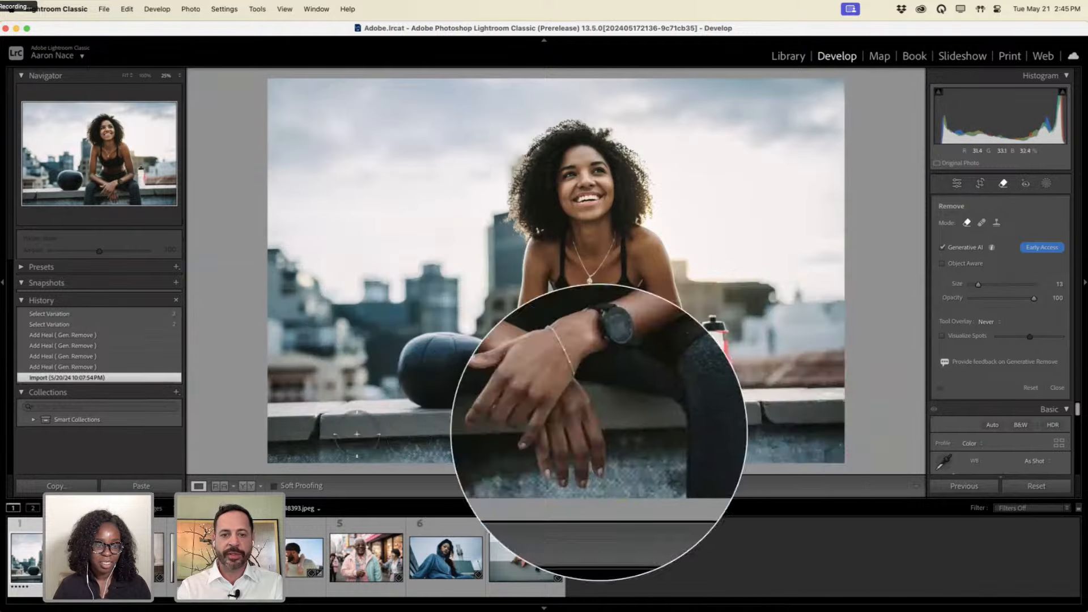
pyautogui.click(152, 315)
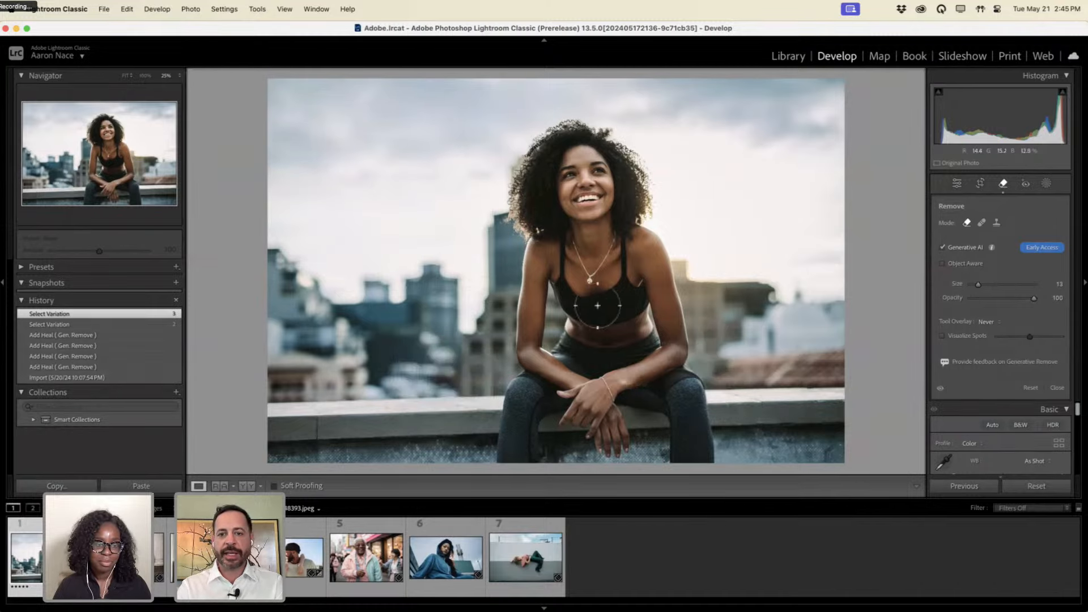
# Zoom in, shrink the Remove brush from 13 to 4, and generatively erase the red beaded bracelet.
pyautogui.press('z')
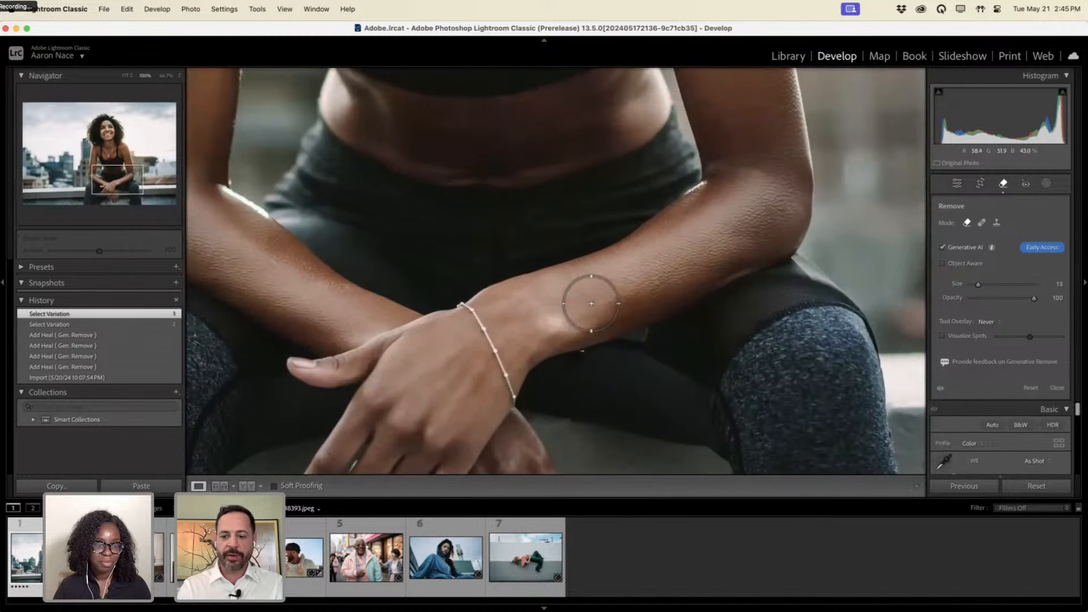
pyautogui.press('[')
pyautogui.press('[')
pyautogui.press('[')
pyautogui.press('[')
pyautogui.press('[')
pyautogui.press('[')
pyautogui.press('[')
pyautogui.press('[')
pyautogui.press('[')
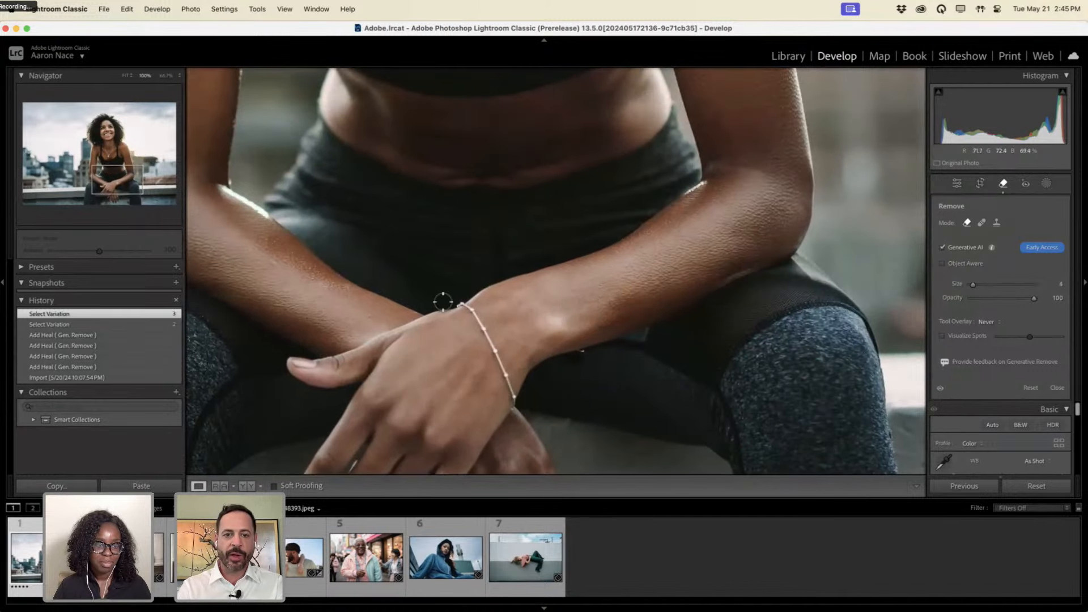
pyautogui.moveTo(458, 306)
pyautogui.mouseDown()
pyautogui.moveTo(472, 311)
pyautogui.moveTo(514, 401)
pyautogui.mouseUp()
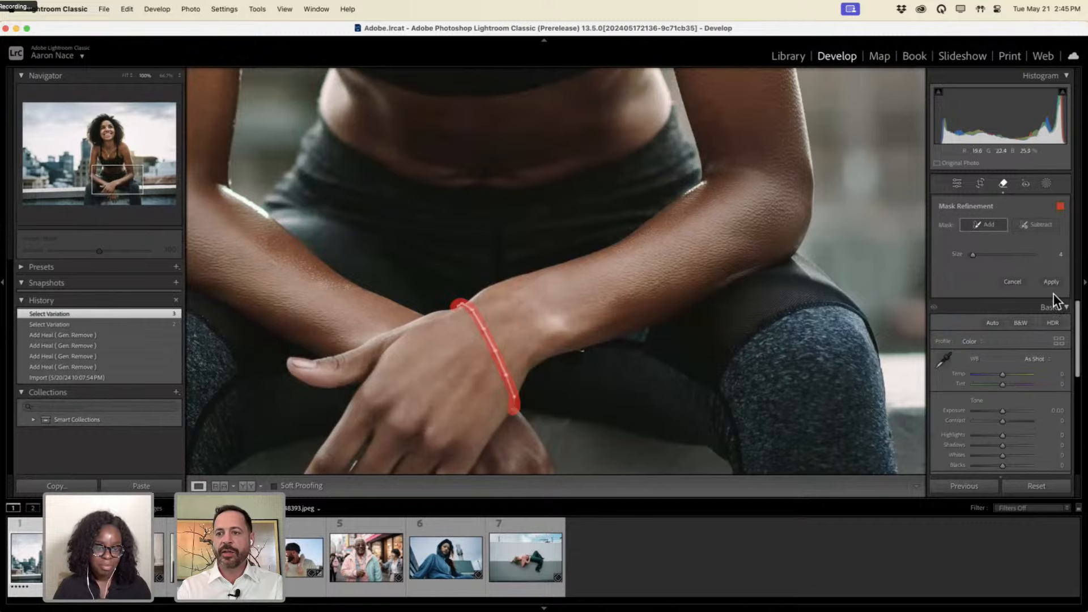
pyautogui.click(1052, 284)
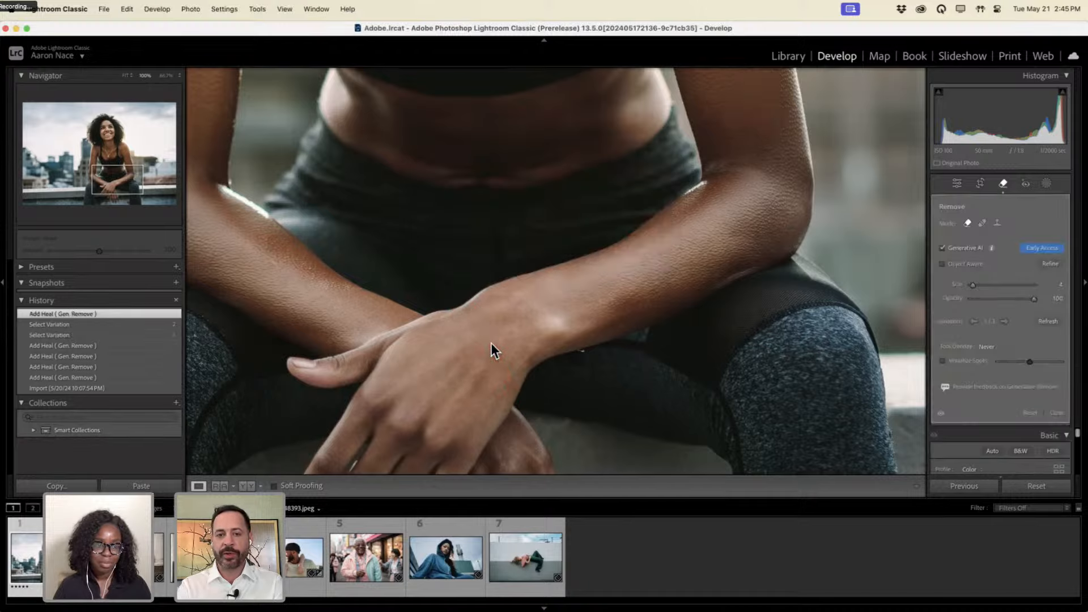
# Pan up to her neck, paint along the necklace chain and tree pendant, and apply.
pyautogui.moveTo(499, 183); pyautogui.dragTo(575, 393)
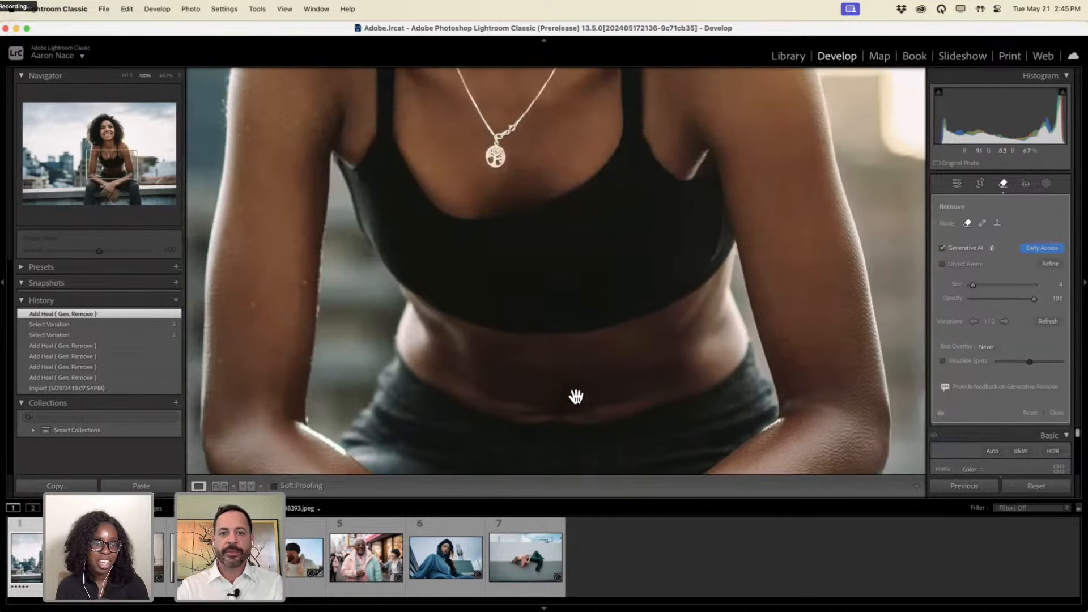
pyautogui.moveTo(517, 221); pyautogui.dragTo(526, 397)
pyautogui.moveTo(597, 124)
pyautogui.mouseDown()
pyautogui.moveTo(558, 243)
pyautogui.moveTo(513, 307)
pyautogui.moveTo(490, 314)
pyautogui.moveTo(513, 302)
pyautogui.moveTo(485, 337)
pyautogui.moveTo(498, 347)
pyautogui.moveTo(504, 335)
pyautogui.moveTo(491, 337)
pyautogui.moveTo(501, 329)
pyautogui.moveTo(441, 212)
pyautogui.moveTo(424, 133)
pyautogui.mouseUp()
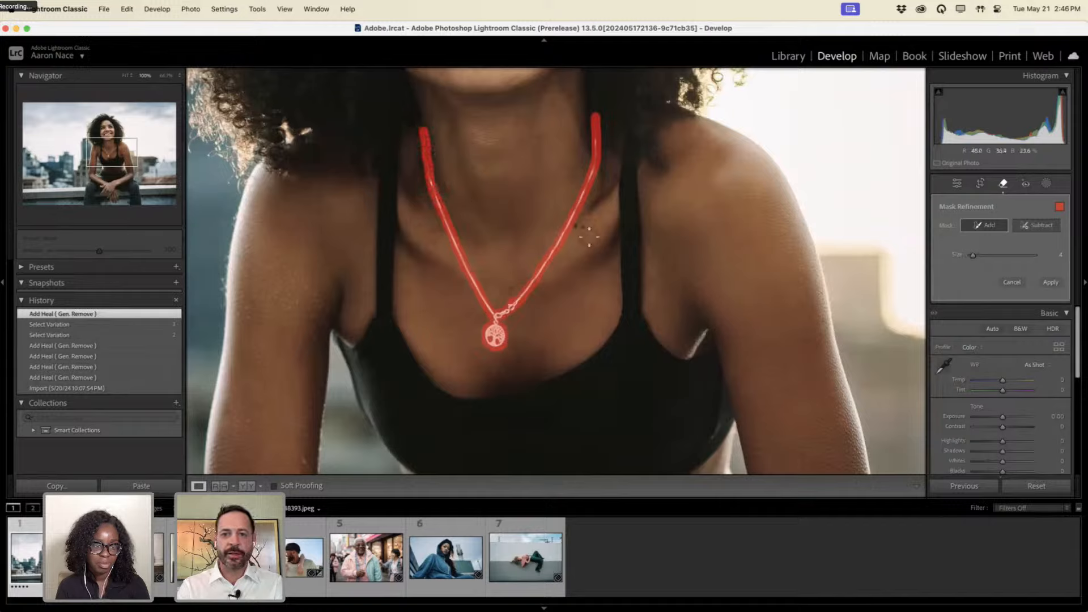
pyautogui.click(1051, 283)
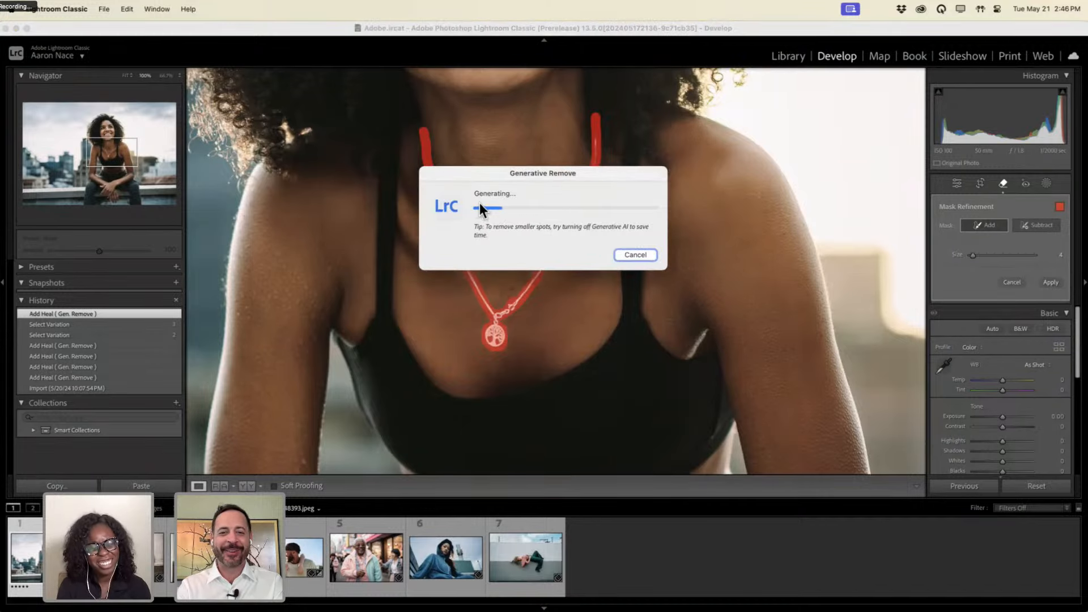
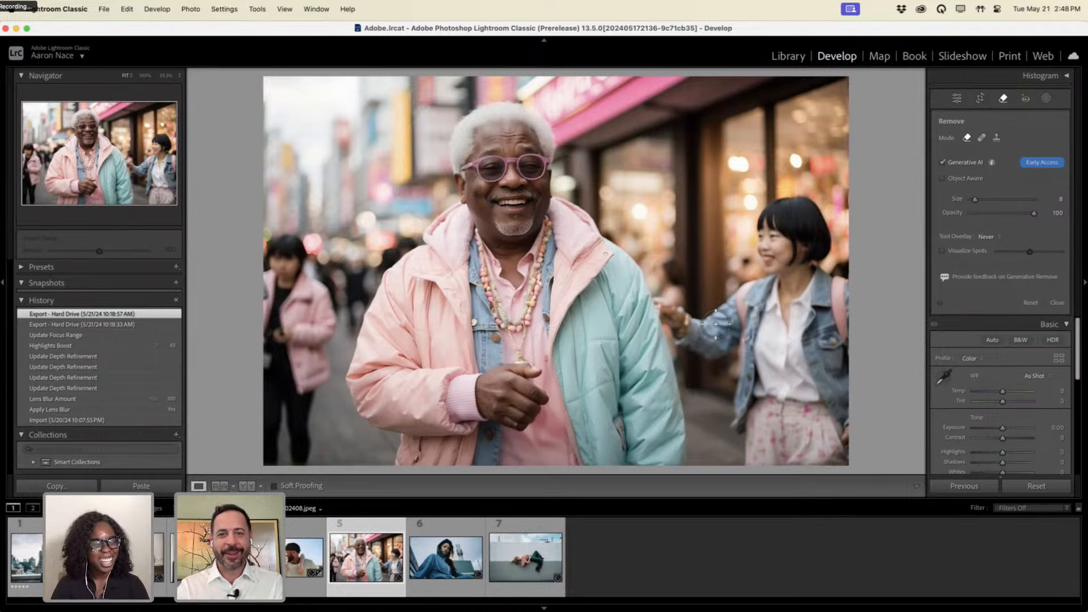
# Enlarge the Remove brush to 12 and paint a removal mask over the pink-coated woman at left.
pyautogui.press('alt+super+8')
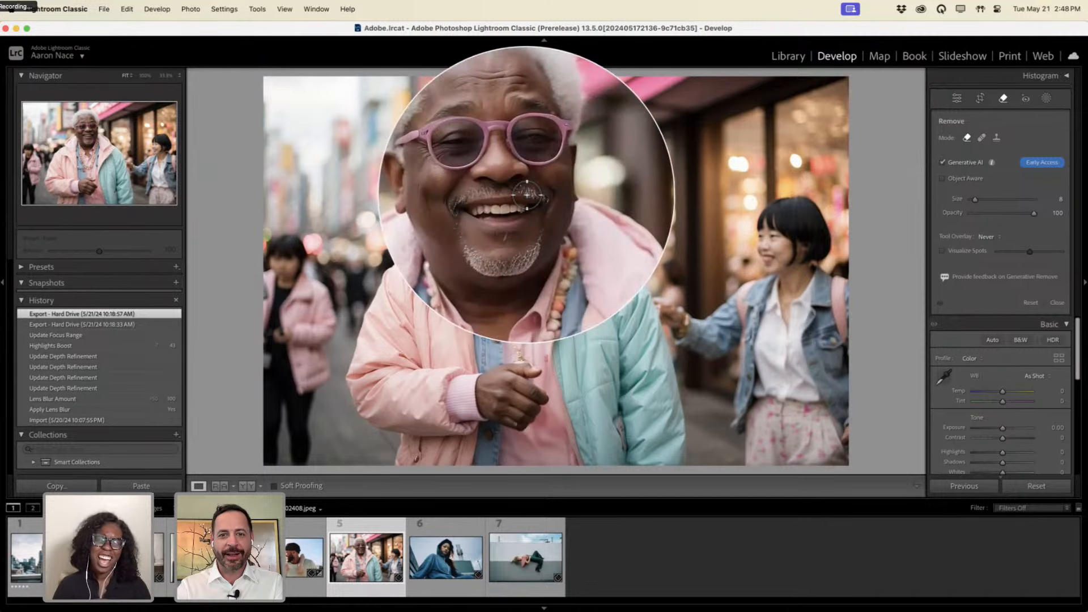
pyautogui.press('alt+super+8')
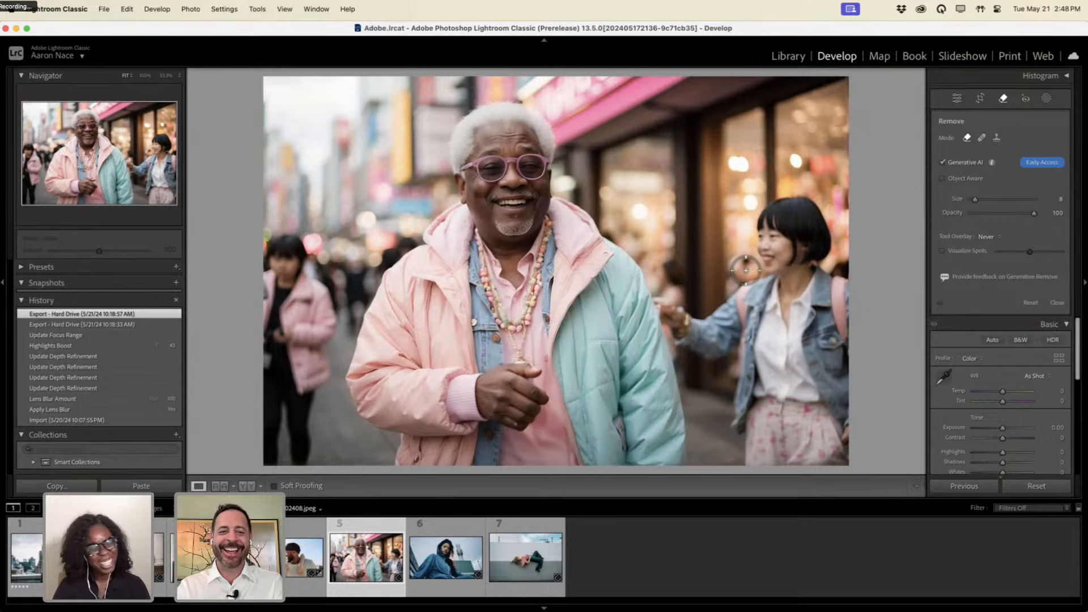
pyautogui.scroll(4, 745, 270)
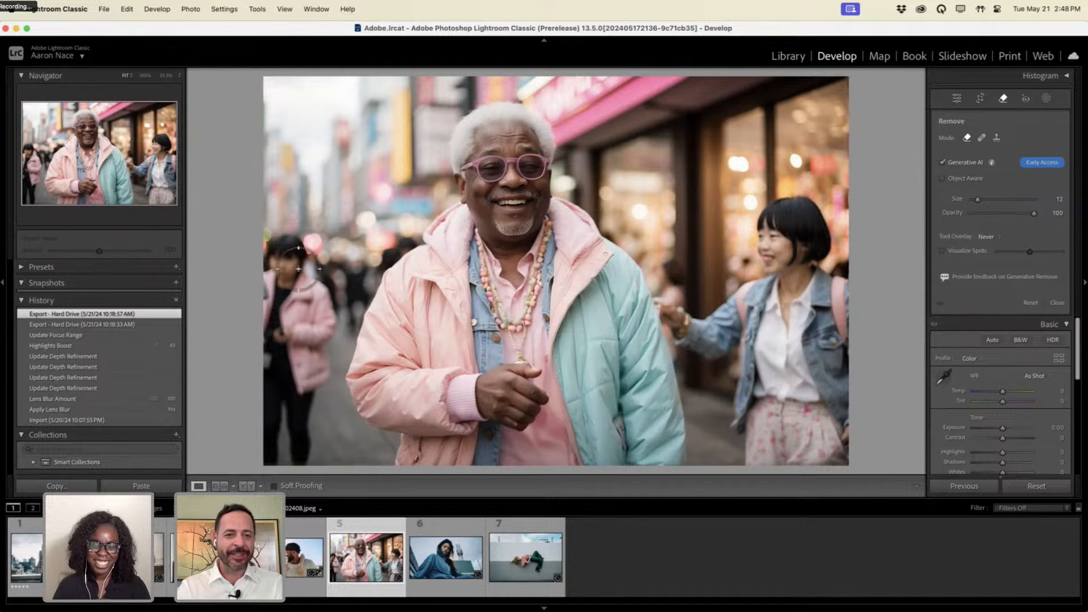
pyautogui.moveTo(294, 269)
pyautogui.mouseDown()
pyautogui.moveTo(270, 242)
pyautogui.moveTo(266, 298)
pyautogui.moveTo(283, 256)
pyautogui.moveTo(300, 249)
pyautogui.moveTo(331, 318)
pyautogui.moveTo(303, 473)
pyautogui.moveTo(271, 454)
pyautogui.moveTo(279, 439)
pyautogui.moveTo(286, 448)
pyautogui.moveTo(298, 398)
pyautogui.moveTo(313, 319)
pyautogui.moveTo(306, 283)
pyautogui.moveTo(272, 337)
pyautogui.moveTo(294, 340)
pyautogui.moveTo(266, 442)
pyautogui.moveTo(266, 368)
pyautogui.moveTo(284, 317)
pyautogui.mouseUp()
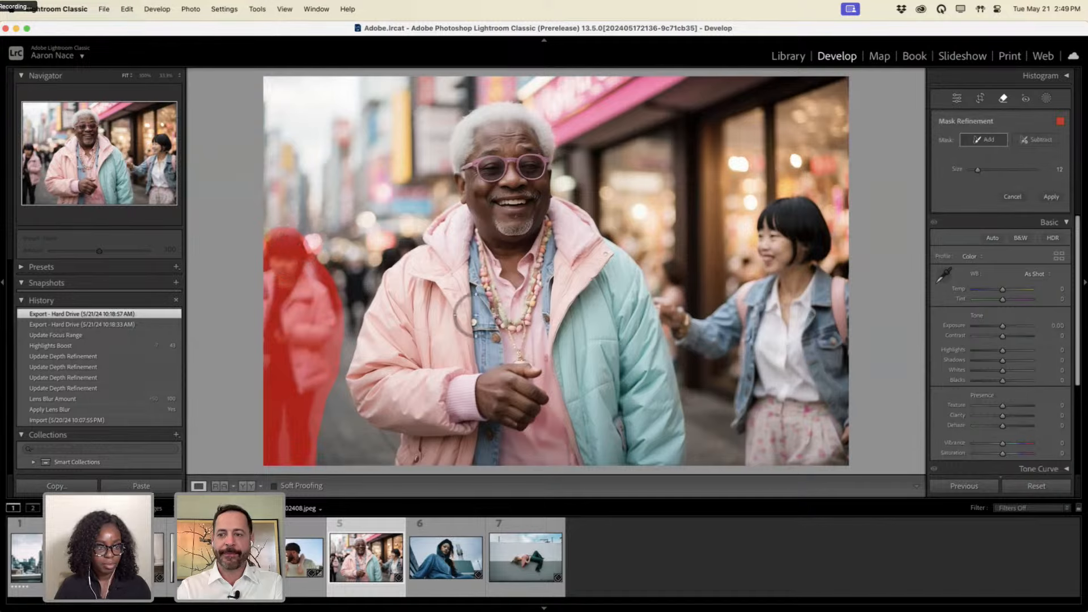
# Erase the left woman, keep generated variation 3/3, and mask the denim-jacket girl on the right.
pyautogui.click(1051, 196)
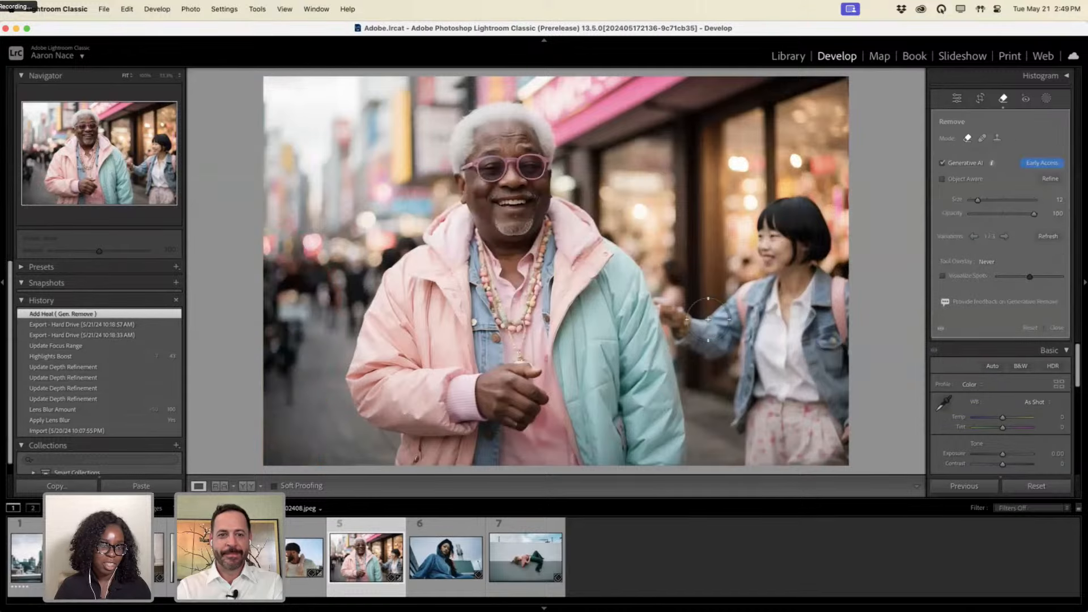
pyautogui.click(1004, 236)
pyautogui.click(1004, 237)
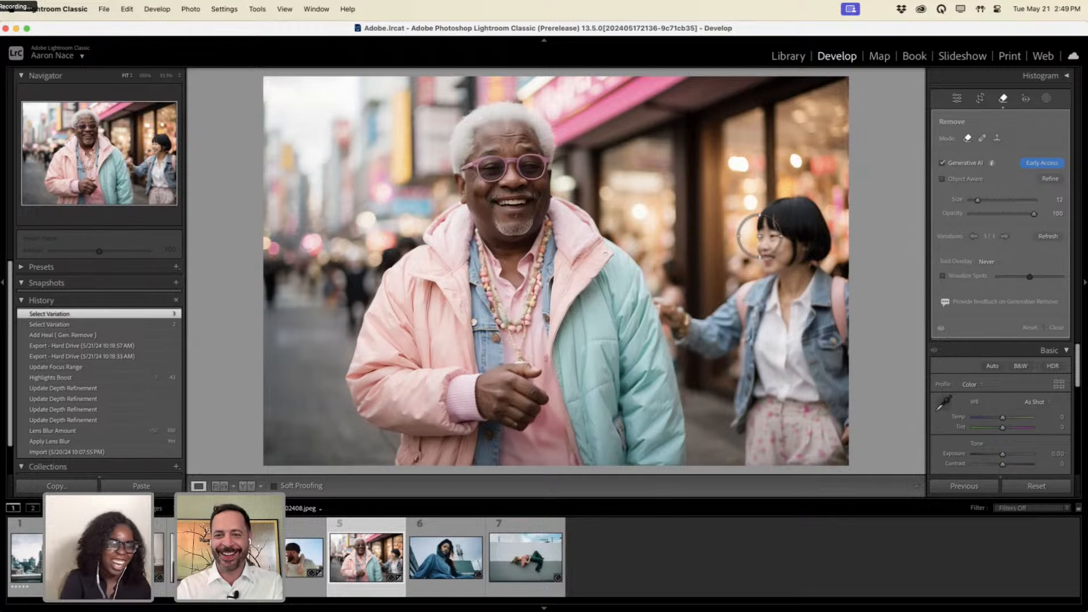
pyautogui.moveTo(771, 215)
pyautogui.mouseDown()
pyautogui.moveTo(789, 199)
pyautogui.moveTo(807, 202)
pyautogui.moveTo(828, 270)
pyautogui.moveTo(839, 262)
pyautogui.moveTo(845, 286)
pyautogui.moveTo(796, 213)
pyautogui.moveTo(764, 263)
pyautogui.moveTo(761, 239)
pyautogui.moveTo(765, 261)
pyautogui.moveTo(806, 253)
pyautogui.moveTo(843, 311)
pyautogui.moveTo(871, 298)
pyautogui.moveTo(855, 301)
pyautogui.moveTo(860, 376)
pyautogui.moveTo(844, 292)
pyautogui.moveTo(846, 470)
pyautogui.moveTo(837, 301)
pyautogui.moveTo(799, 276)
pyautogui.moveTo(741, 291)
pyautogui.moveTo(699, 321)
pyautogui.moveTo(656, 300)
pyautogui.moveTo(680, 343)
pyautogui.moveTo(707, 358)
pyautogui.moveTo(724, 355)
pyautogui.moveTo(760, 314)
pyautogui.moveTo(706, 342)
pyautogui.moveTo(685, 330)
pyautogui.moveTo(745, 333)
pyautogui.moveTo(732, 424)
pyautogui.moveTo(750, 467)
pyautogui.moveTo(759, 333)
pyautogui.moveTo(781, 307)
pyautogui.moveTo(766, 304)
pyautogui.moveTo(831, 309)
pyautogui.moveTo(819, 333)
pyautogui.moveTo(831, 401)
pyautogui.moveTo(806, 341)
pyautogui.moveTo(816, 346)
pyautogui.moveTo(790, 320)
pyautogui.moveTo(750, 408)
pyautogui.moveTo(766, 383)
pyautogui.moveTo(805, 452)
pyautogui.moveTo(824, 389)
pyautogui.moveTo(834, 456)
pyautogui.moveTo(807, 401)
pyautogui.moveTo(791, 495)
pyautogui.moveTo(804, 498)
pyautogui.moveTo(801, 458)
pyautogui.moveTo(785, 442)
pyautogui.moveTo(774, 457)
pyautogui.moveTo(782, 430)
pyautogui.mouseUp()
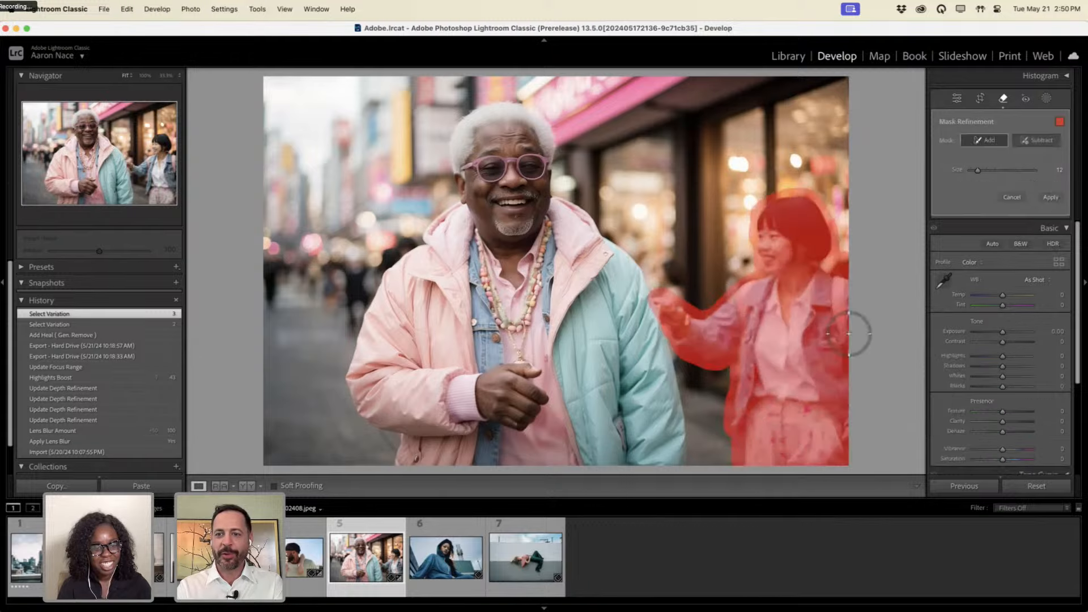
# Apply Generative Remove to the denim-jacket girl, leaving the smiling man alone.
pyautogui.click(1045, 197)
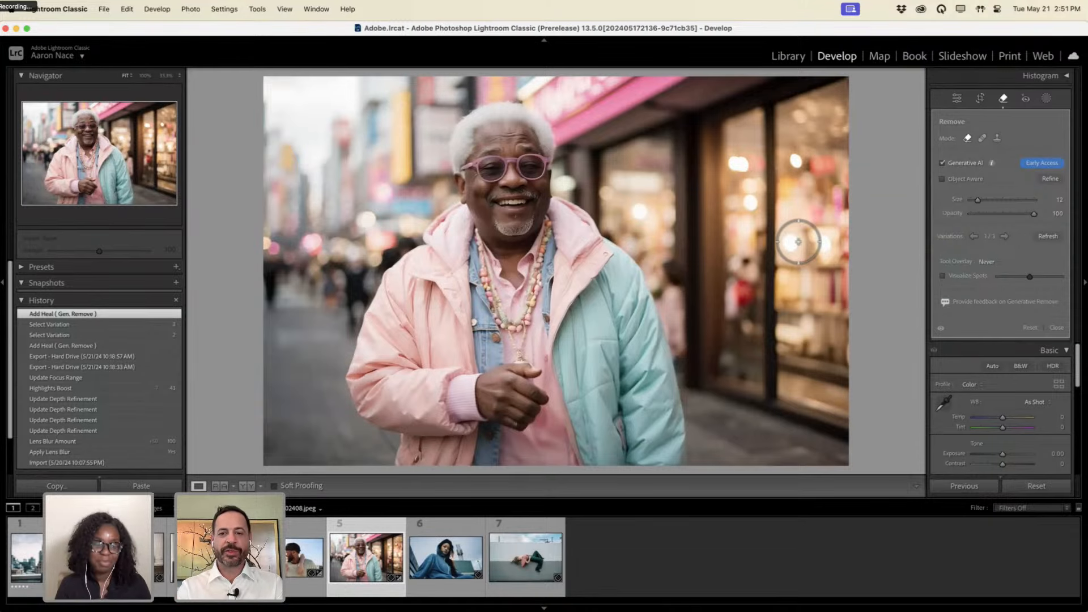
# Compare against the original Import state, return to the latest Add Heal edit, show the histogram, and close Remove.
pyautogui.click(127, 462)
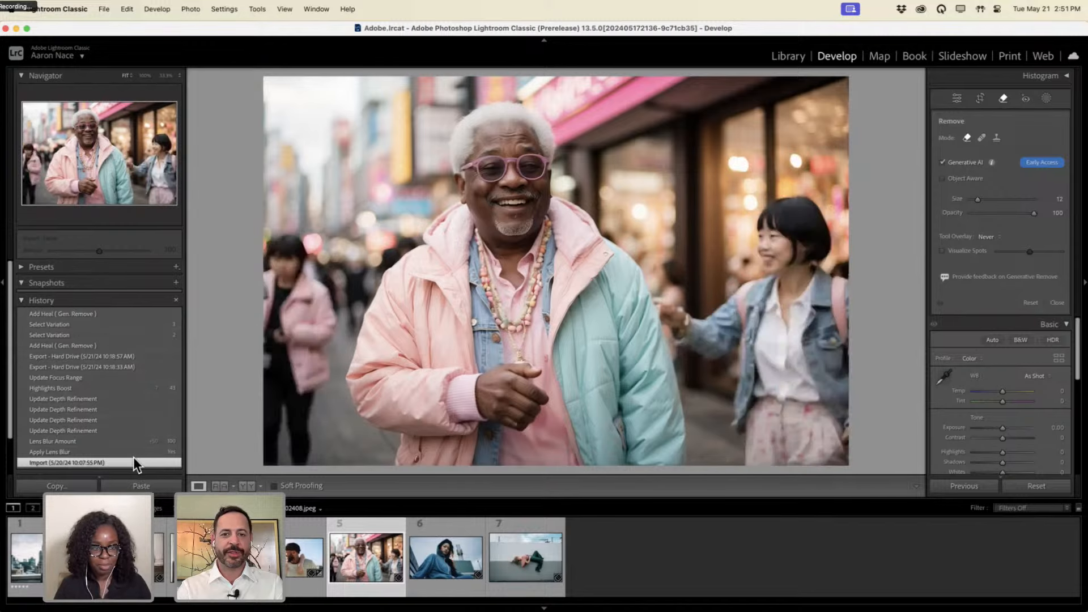
pyautogui.click(141, 314)
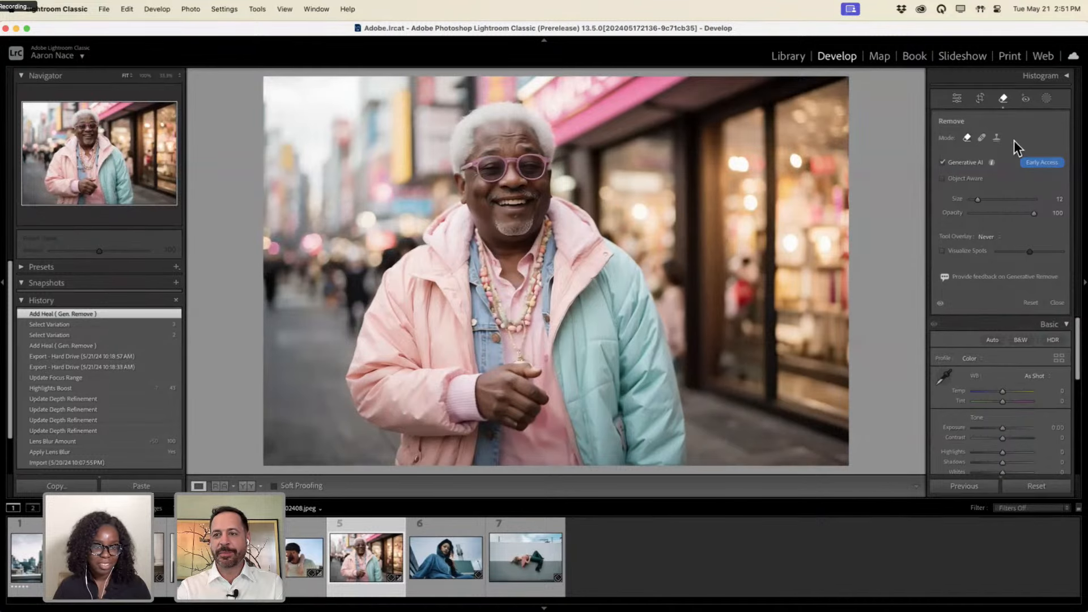
pyautogui.click(1066, 76)
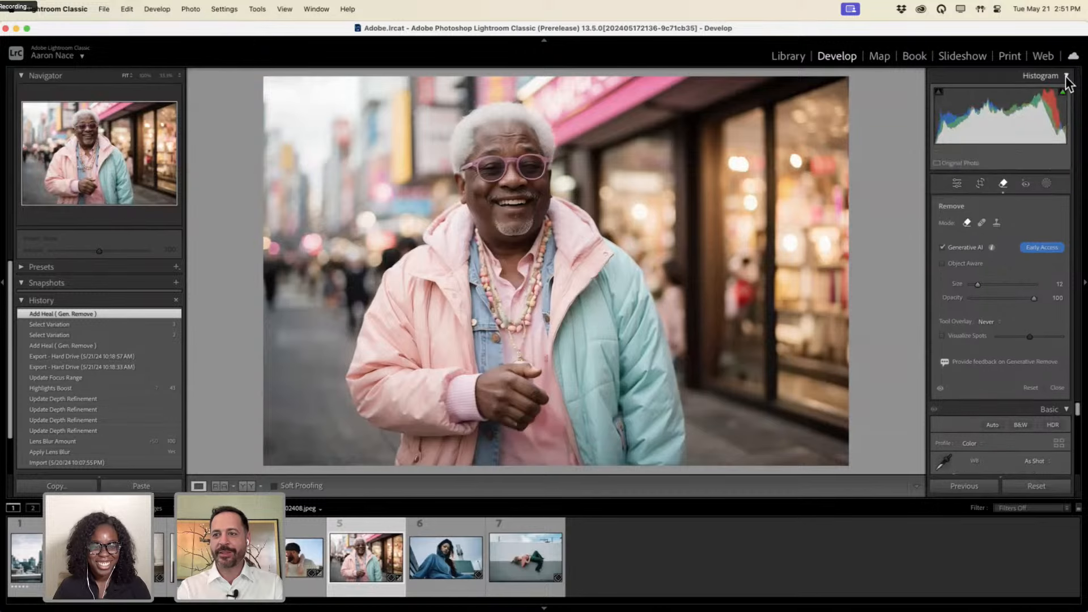
pyautogui.click(1000, 183)
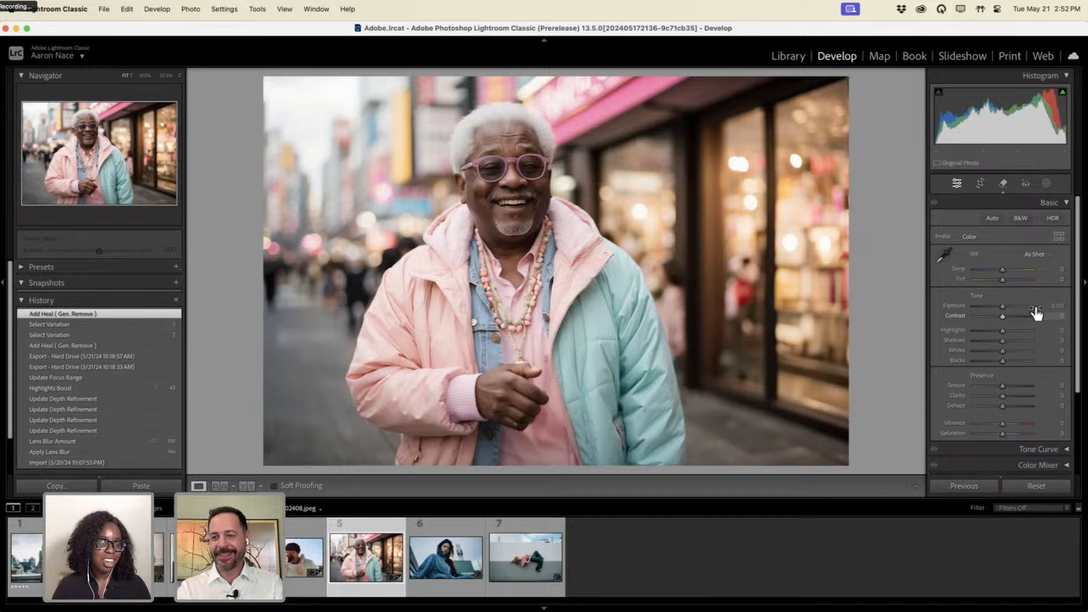
# Enable Lens Blur on the cleaned-up street portrait with Blur Amount 51.
pyautogui.click(1061, 202)
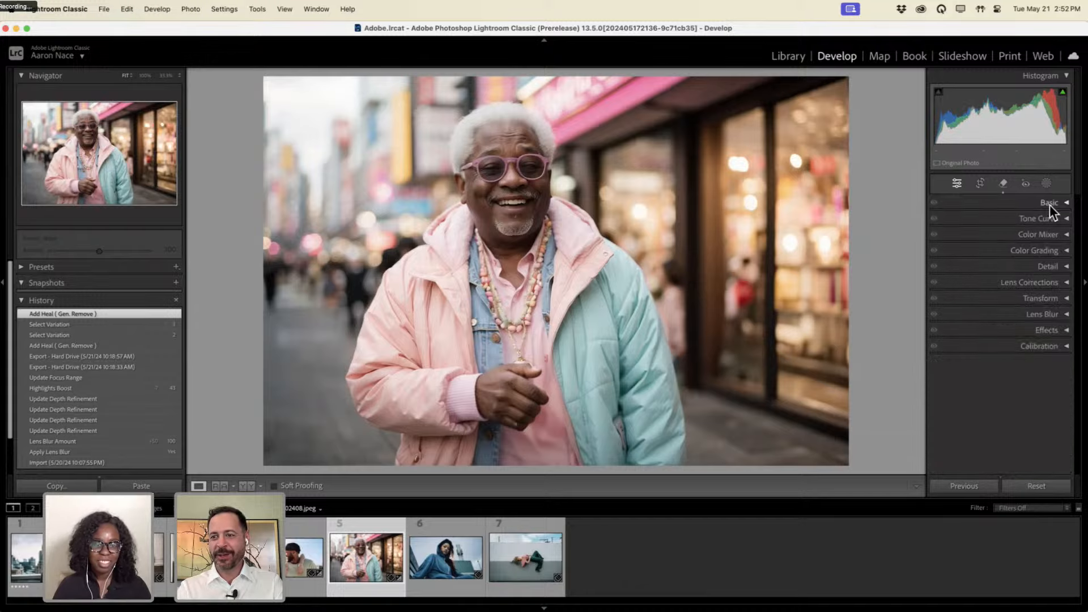
pyautogui.click(1049, 316)
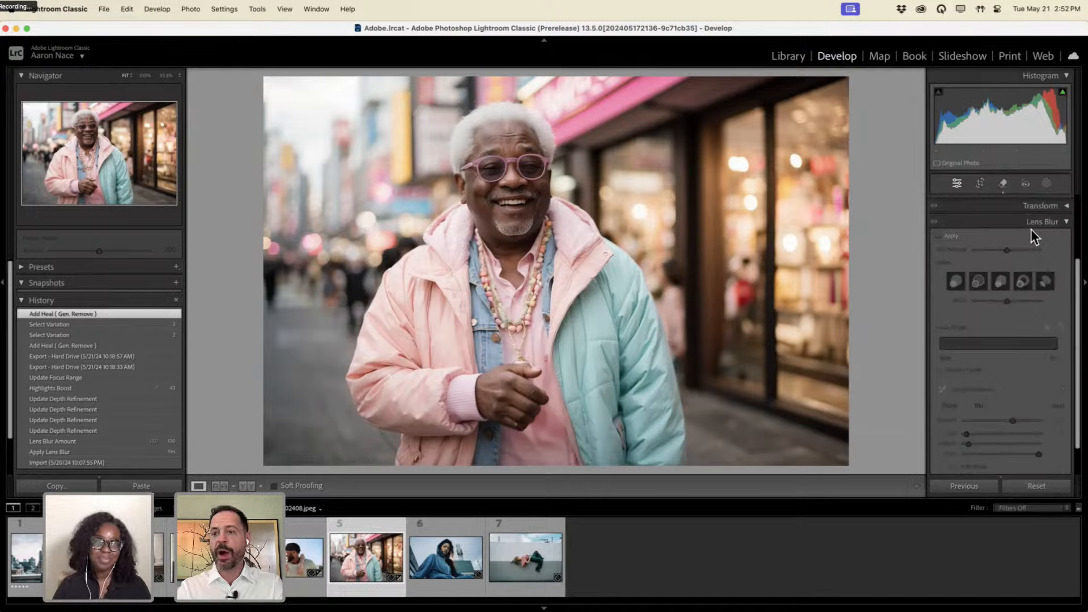
pyautogui.click(951, 238)
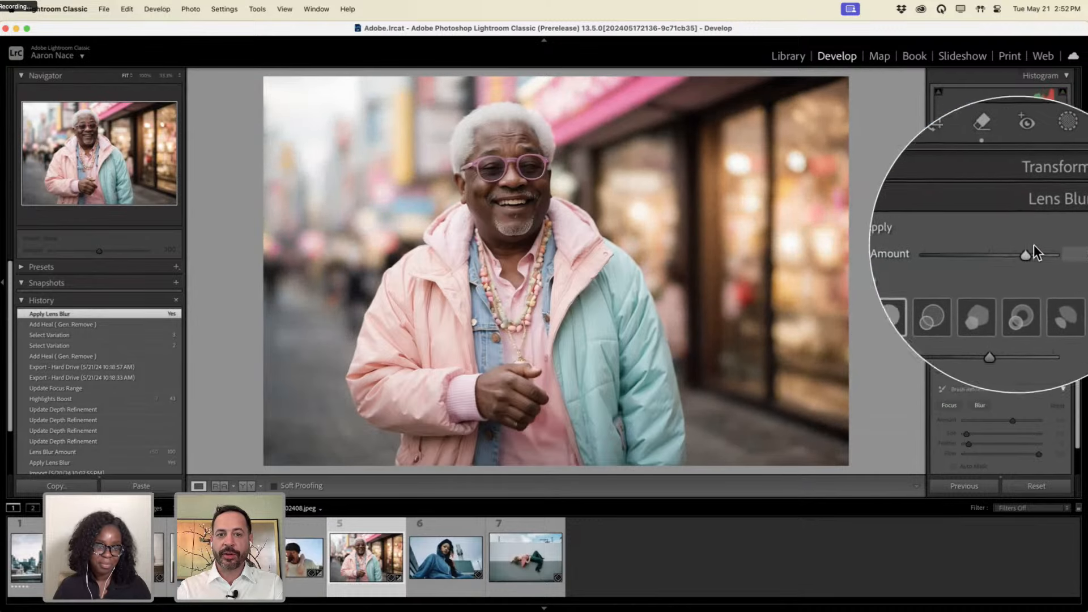
pyautogui.moveTo(1004, 246)
pyautogui.mouseDown()
pyautogui.moveTo(1049, 245)
pyautogui.moveTo(995, 243)
pyautogui.moveTo(1051, 248)
pyautogui.moveTo(982, 247)
pyautogui.moveTo(1053, 248)
pyautogui.moveTo(983, 248)
pyautogui.moveTo(1038, 247)
pyautogui.moveTo(1007, 247)
pyautogui.mouseUp()
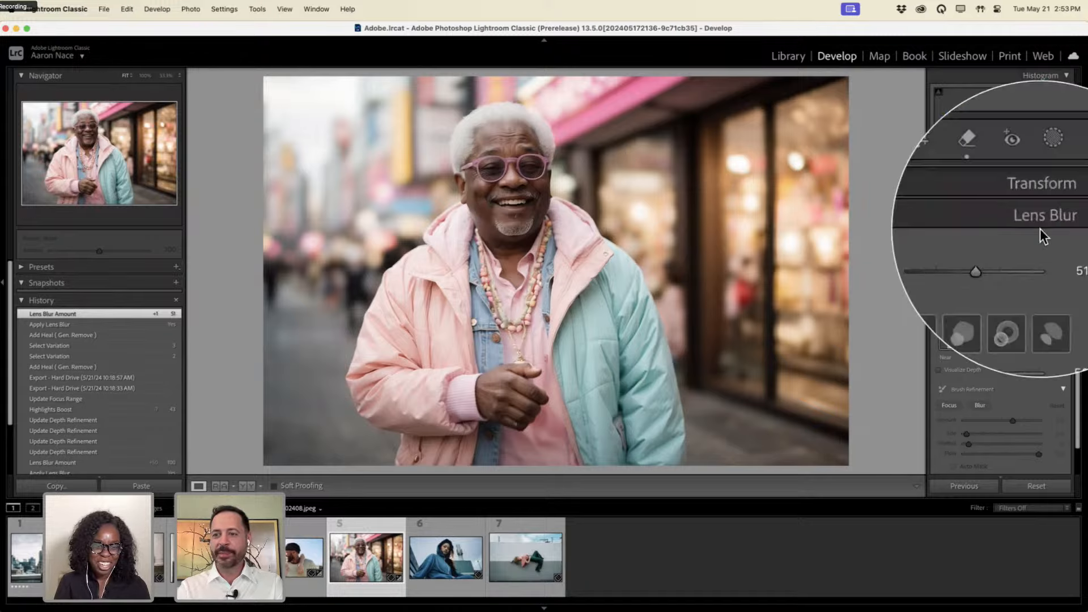
# In Library, open the 15-photo Sample Images folder and view the breakdancer photo in Loupe.
pyautogui.click(787, 57)
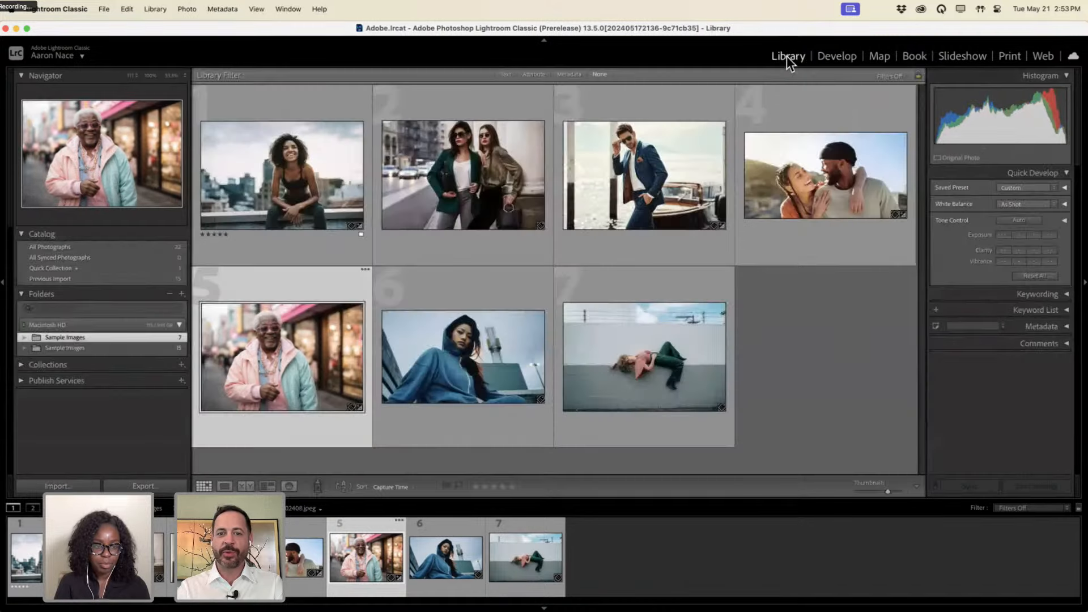
pyautogui.click(94, 348)
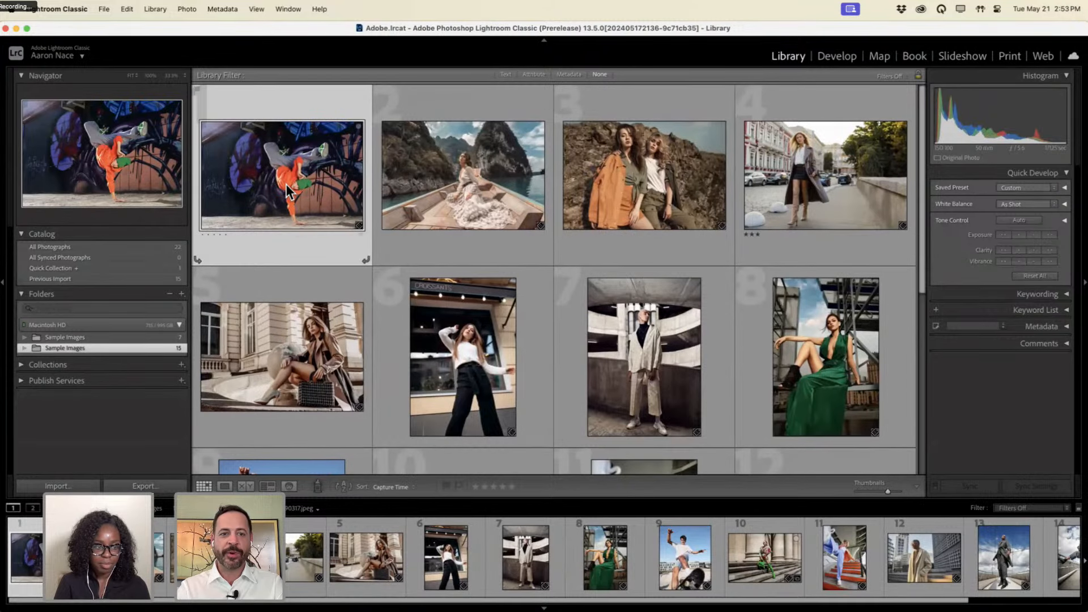
pyautogui.doubleClick(285, 183)
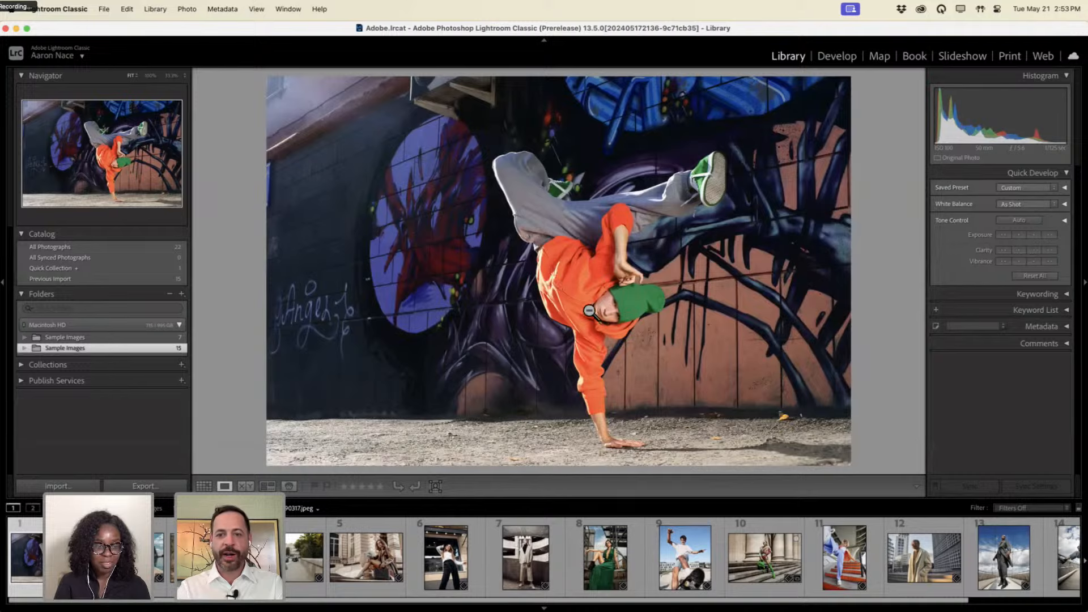
pyautogui.hotkey('ctrl', 'z')
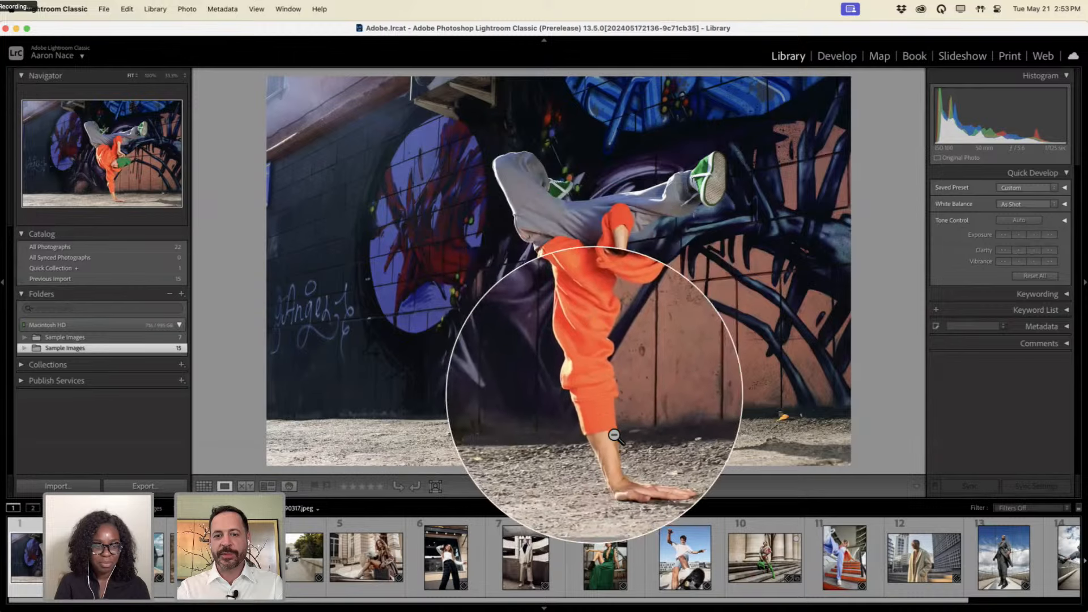
pyautogui.hotkey('ctrl', 'z')
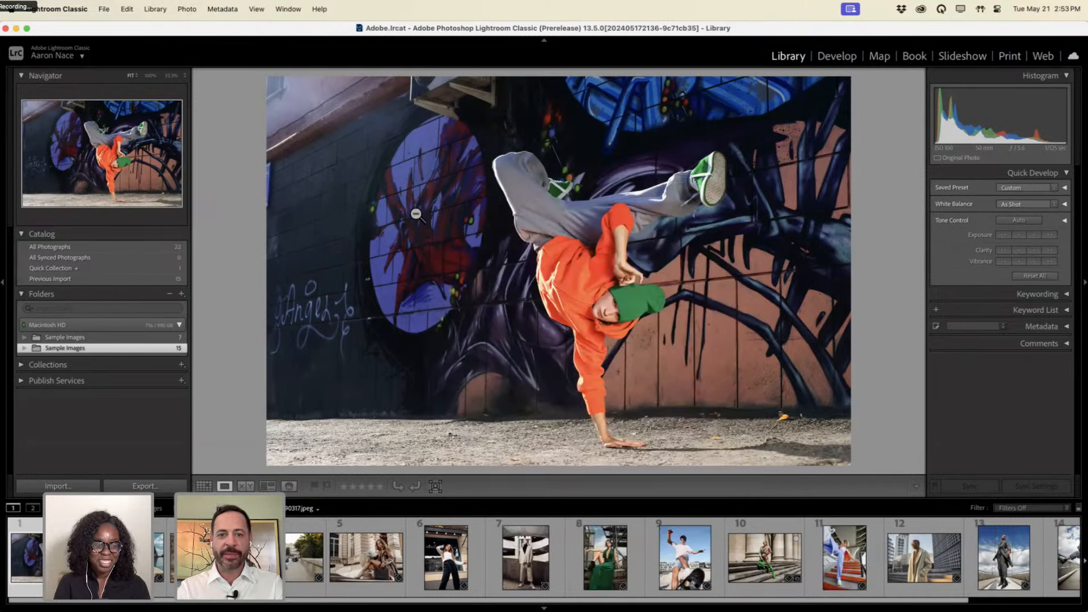
pyautogui.hotkey('ctrl', 'z')
pyautogui.hotkey('ctrl', 'z')
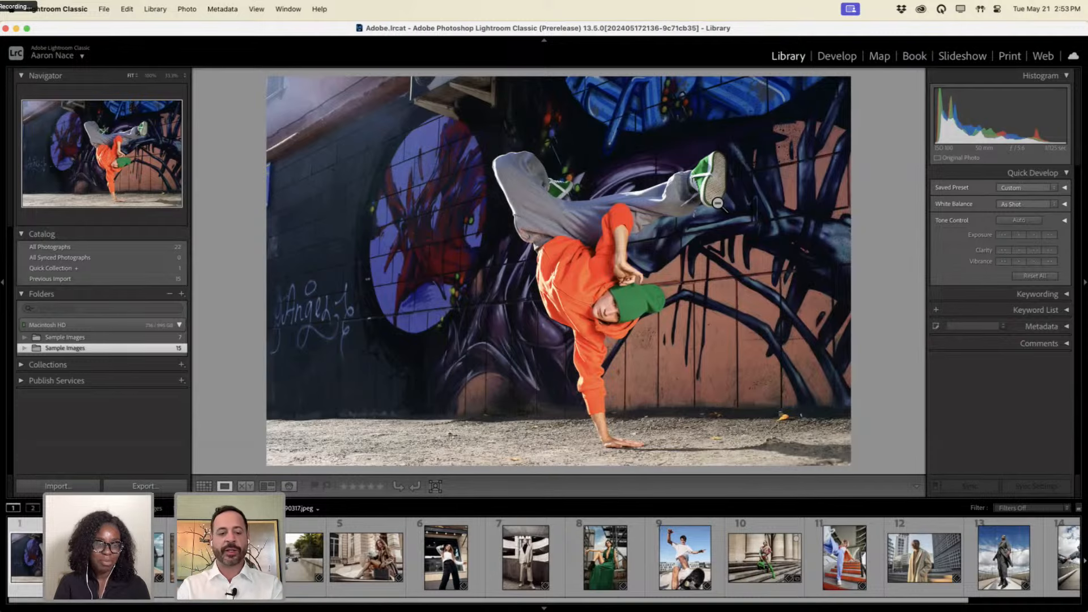
# Edit the breakdancer photo in Develop with Lens Blur applied at the maximum amount of 100.
pyautogui.click(835, 59)
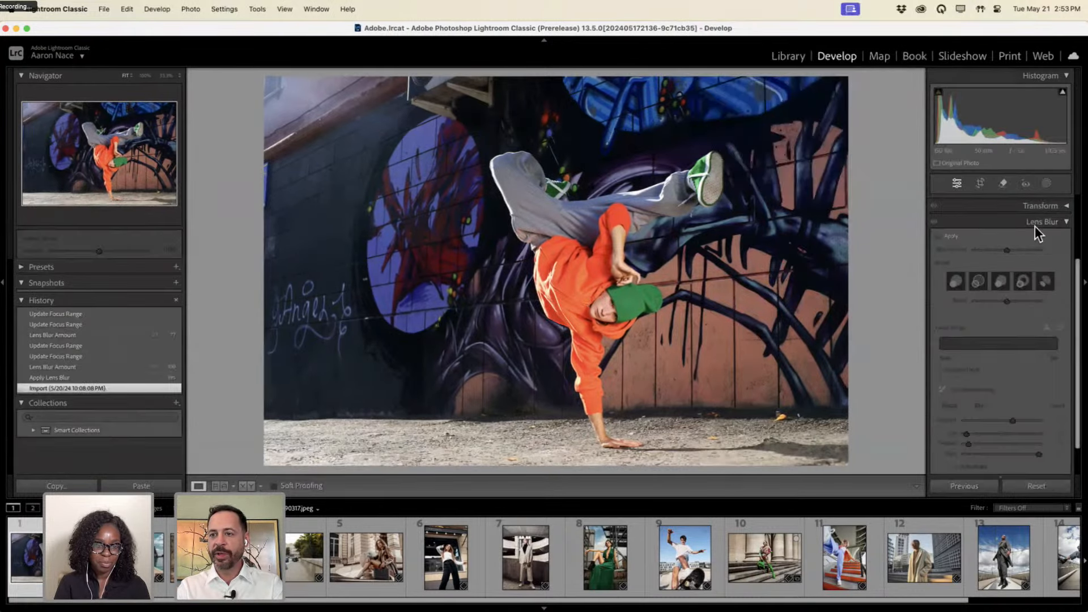
pyautogui.click(941, 237)
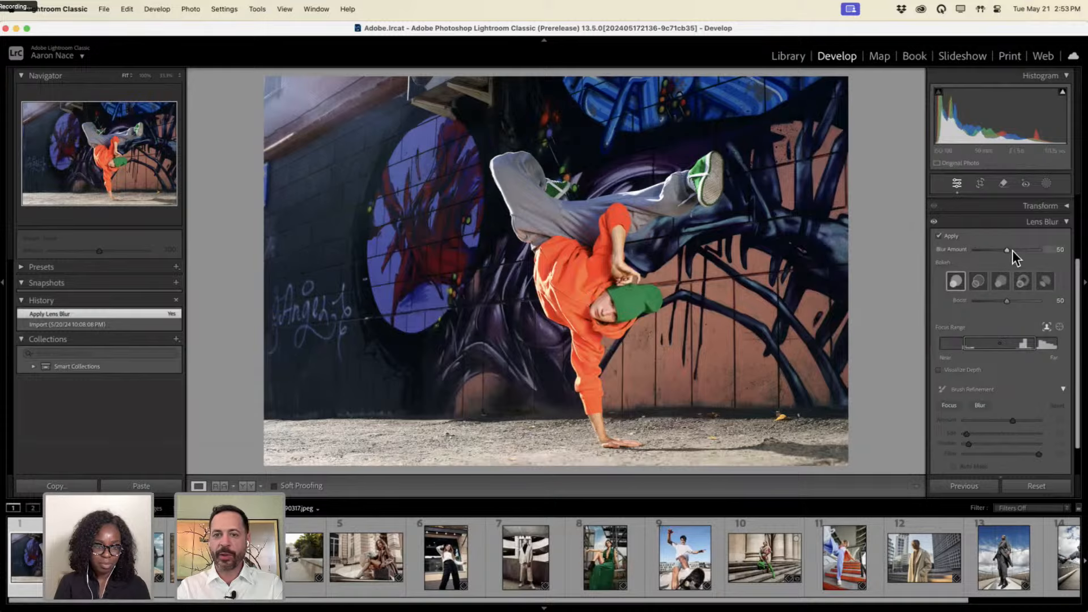
pyautogui.moveTo(1043, 251); pyautogui.dragTo(1043, 250)
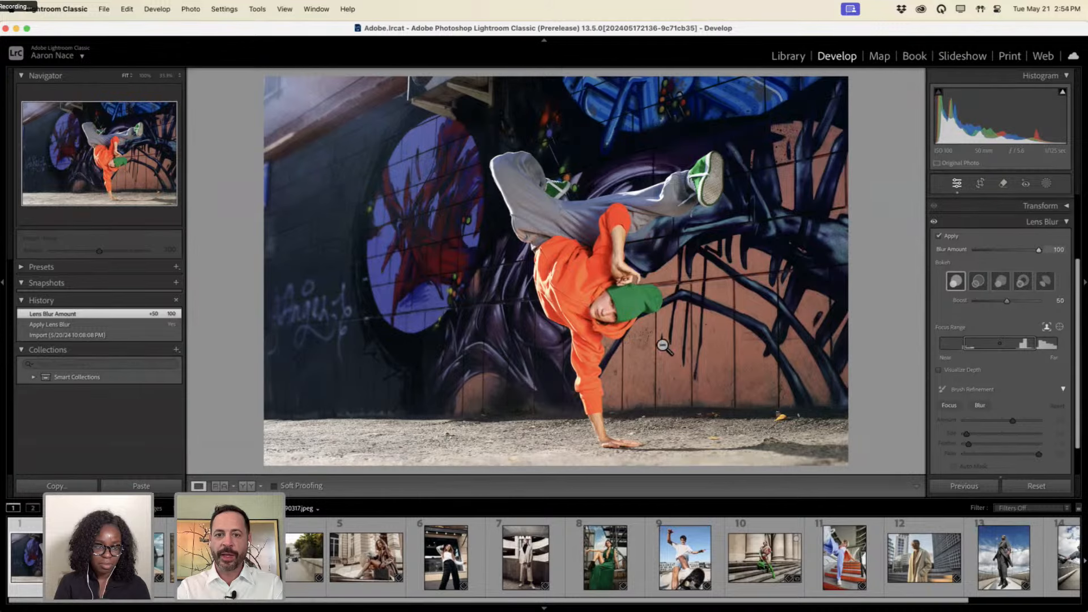
pyautogui.hotkey('ctrl', 'alt')
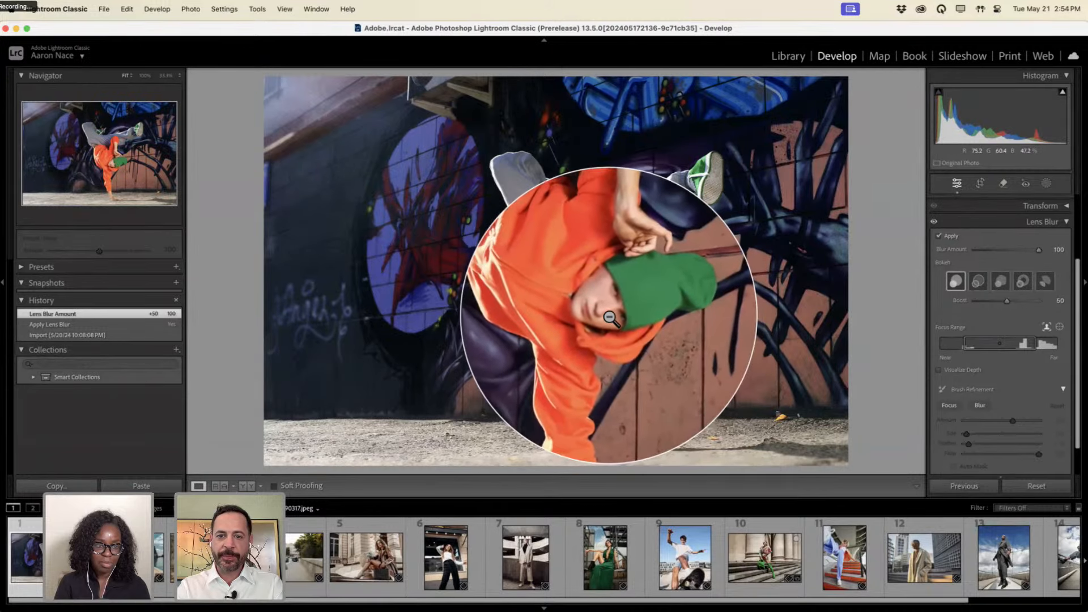
pyautogui.hotkey('ctrl', 'alt')
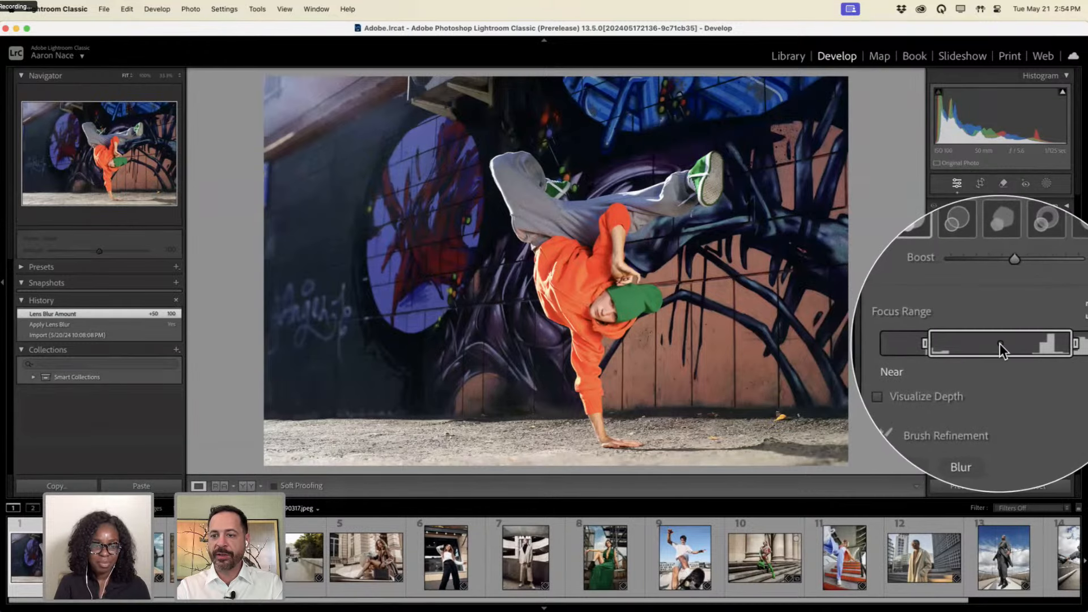
# Using the depth map, widen the Focus Range to keep the dancer sharp, then hide Visualize Depth.
pyautogui.click(968, 371)
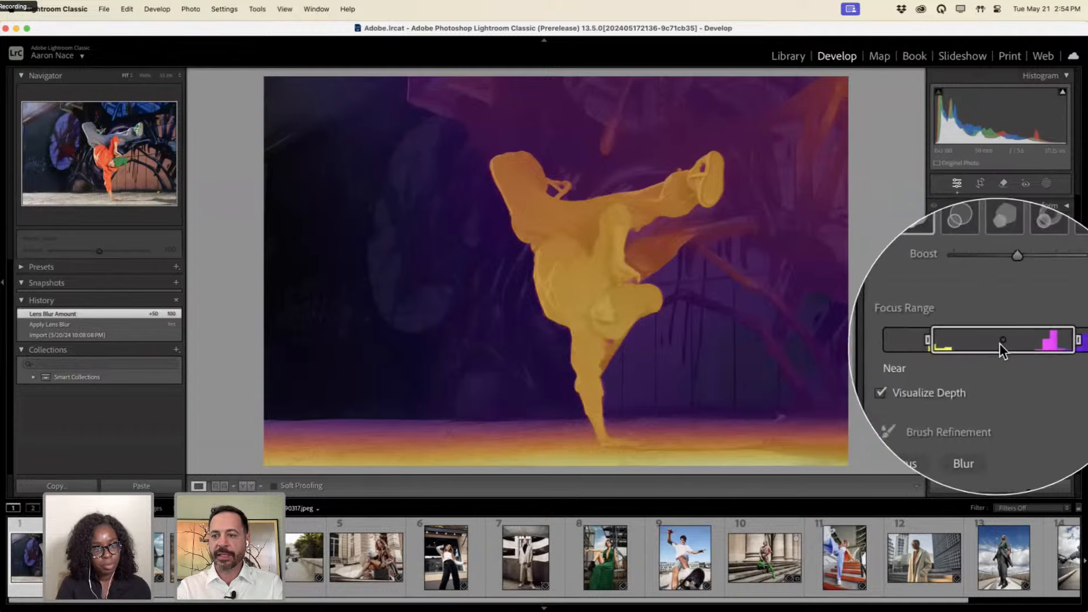
pyautogui.moveTo(1000, 344); pyautogui.dragTo(973, 342)
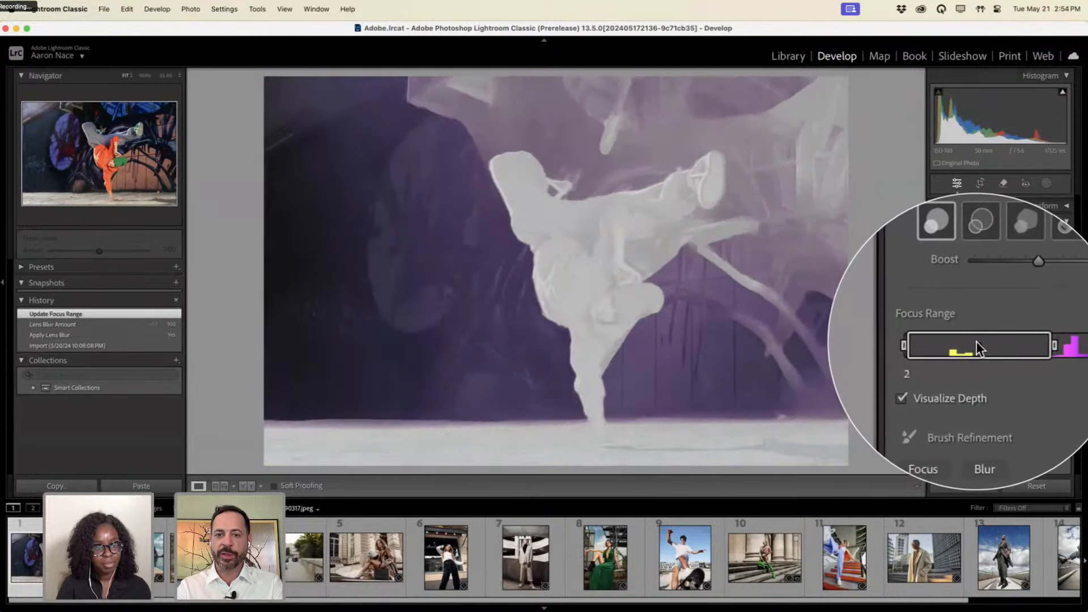
pyautogui.moveTo(970, 340)
pyautogui.mouseDown()
pyautogui.moveTo(1026, 341)
pyautogui.moveTo(961, 342)
pyautogui.mouseUp()
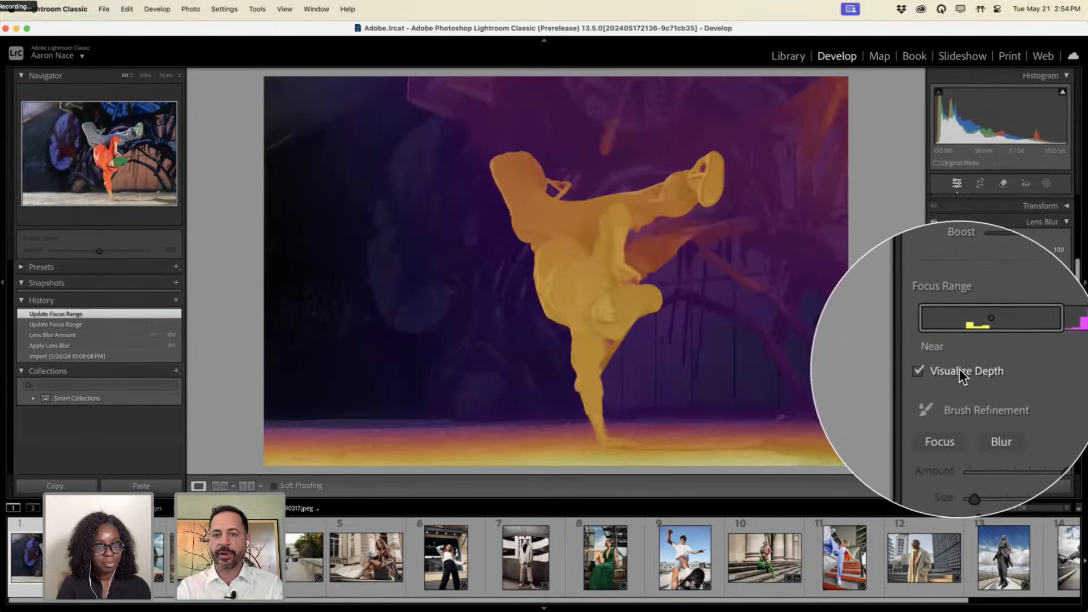
pyautogui.click(960, 369)
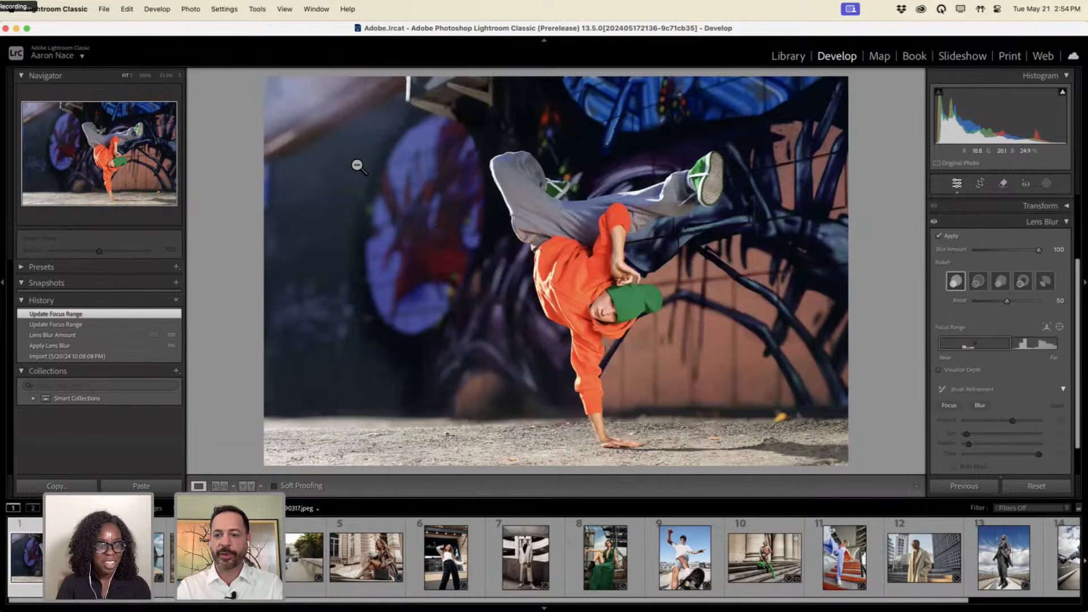
# Load the boat portrait of the woman in the white dress from the Filmstrip.
pyautogui.scroll(-2, 982, 371)
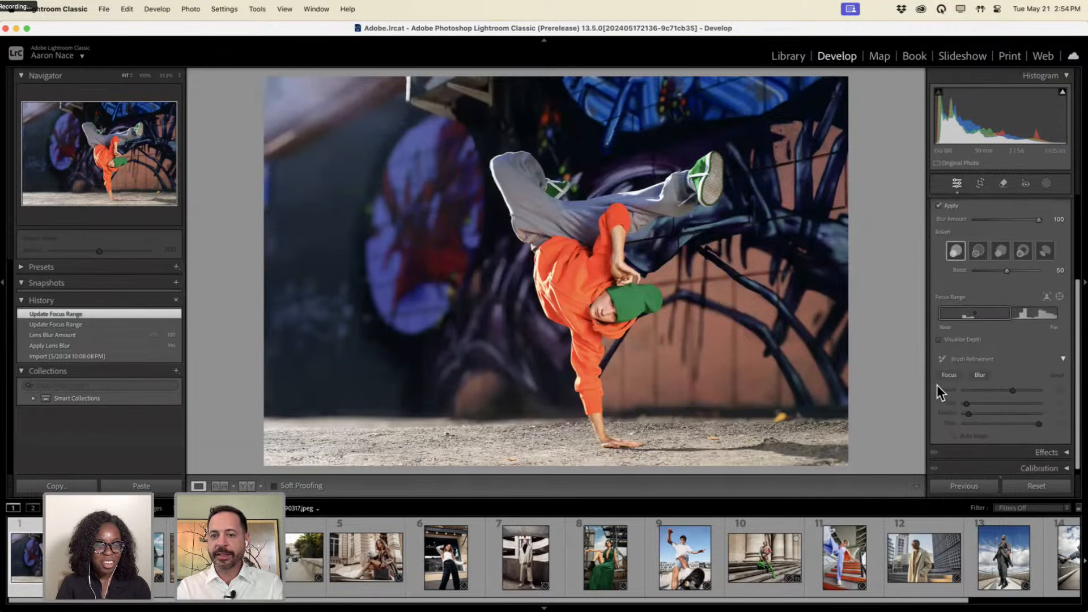
pyautogui.press('ctrl')
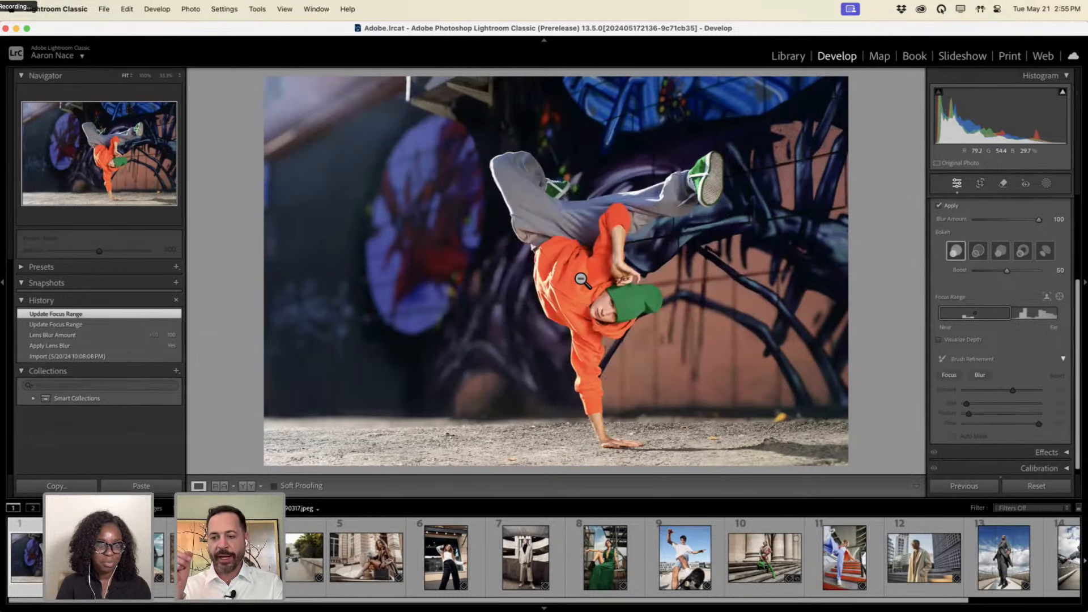
pyautogui.press('ctrl')
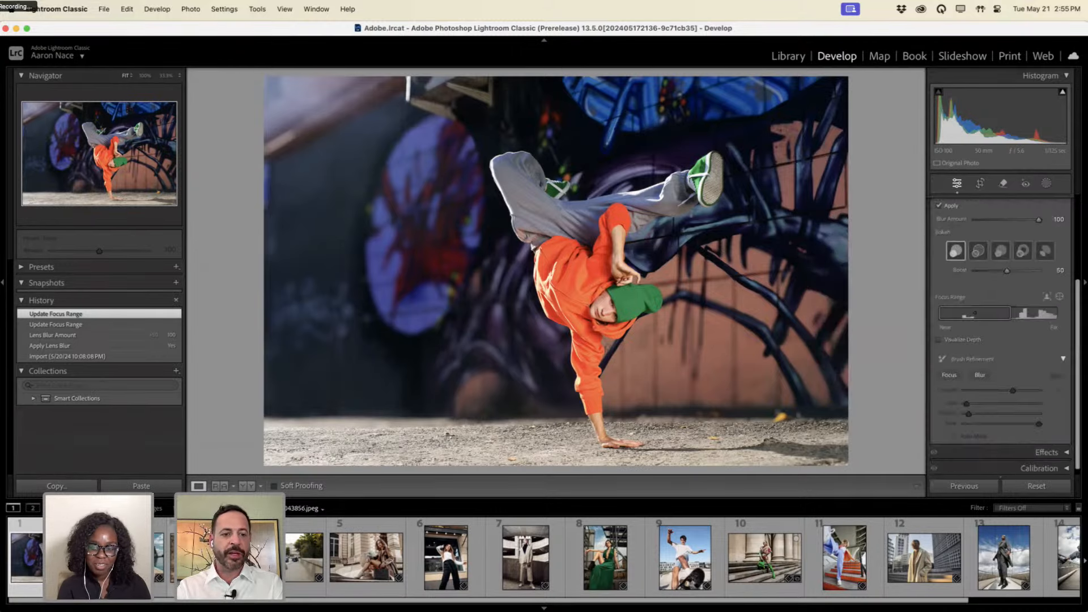
pyautogui.click(134, 558)
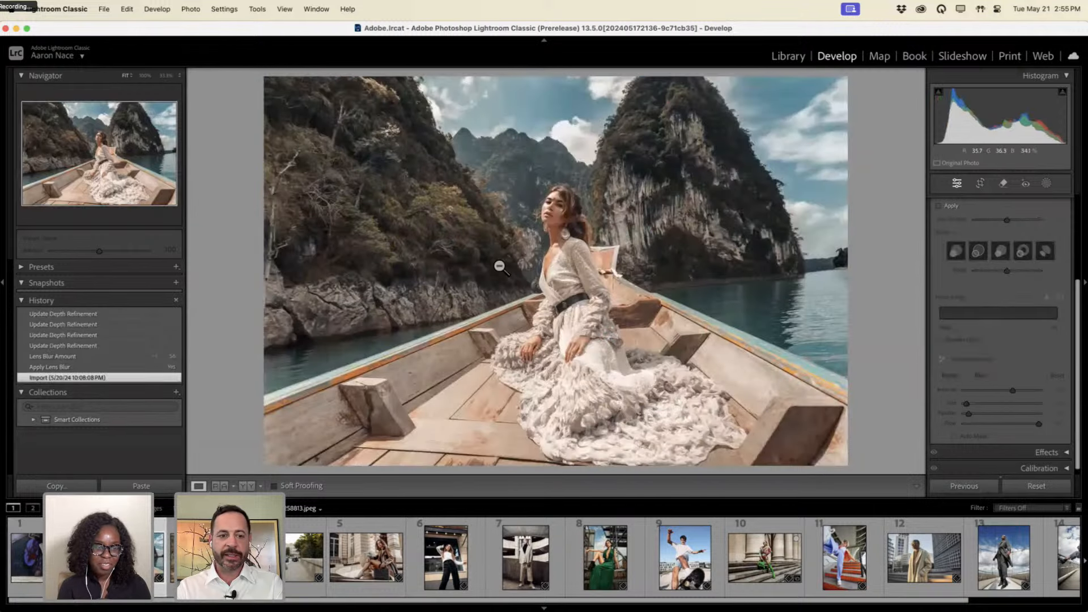
# Apply Lens Blur to the boat photo at 100 and shift the focus range toward middle distance.
pyautogui.hotkey('ctrl', 'z')
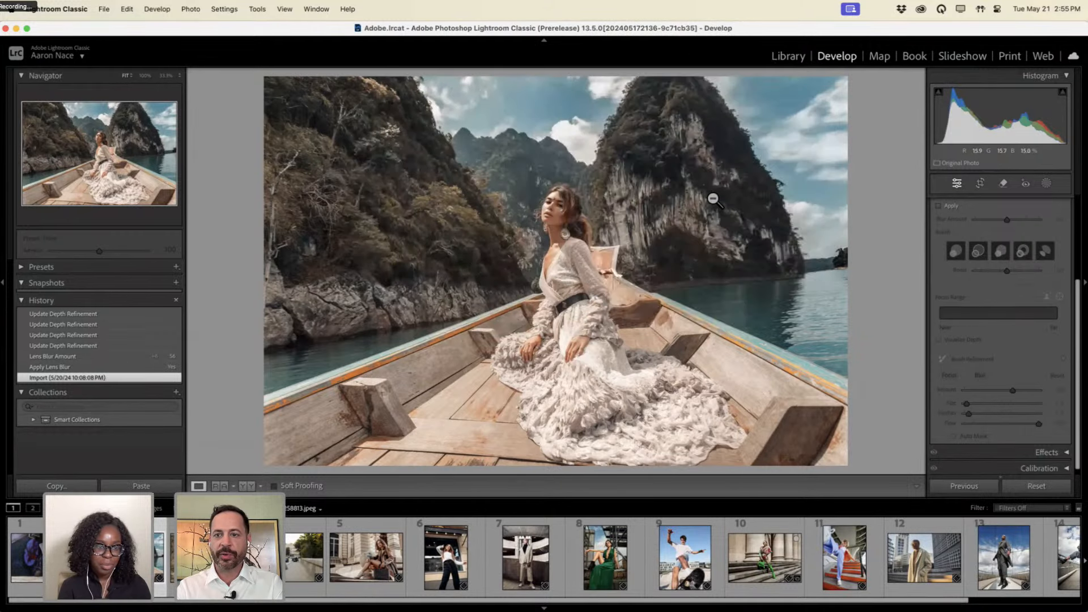
pyautogui.click(953, 208)
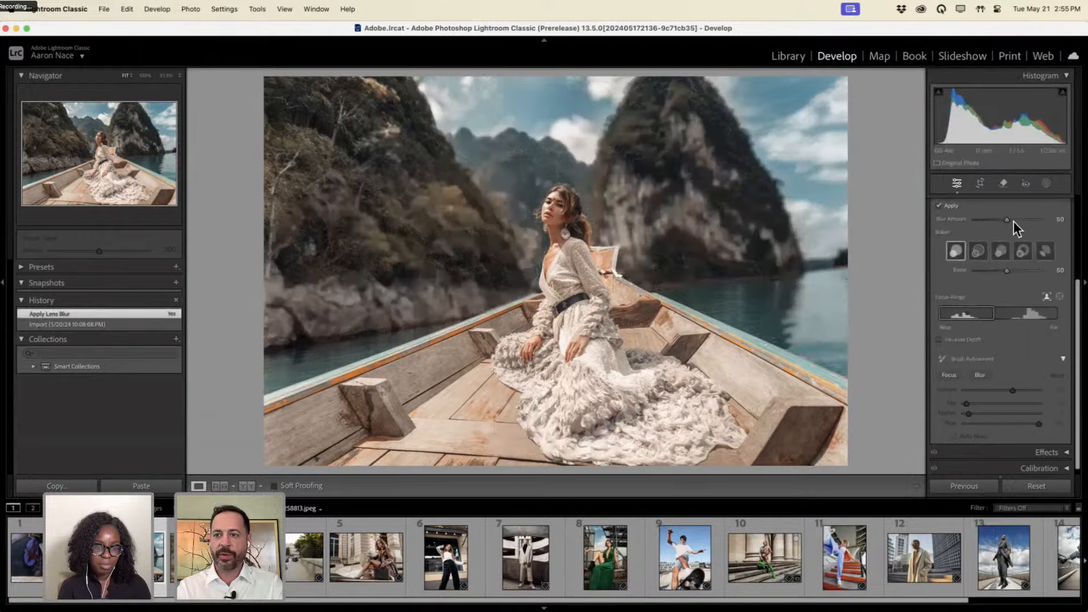
pyautogui.moveTo(1042, 220); pyautogui.dragTo(1059, 220)
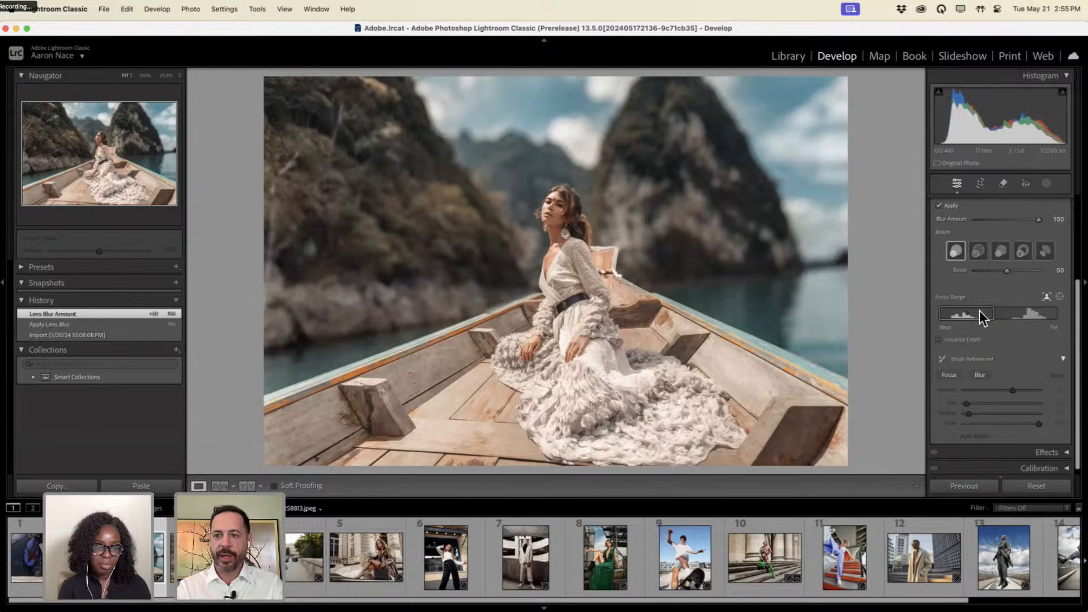
pyautogui.moveTo(986, 311)
pyautogui.mouseDown()
pyautogui.moveTo(1012, 309)
pyautogui.moveTo(994, 311)
pyautogui.mouseUp()
# Drag a focus marquee over the woman's face so she stays sharp.
pyautogui.press('alt')
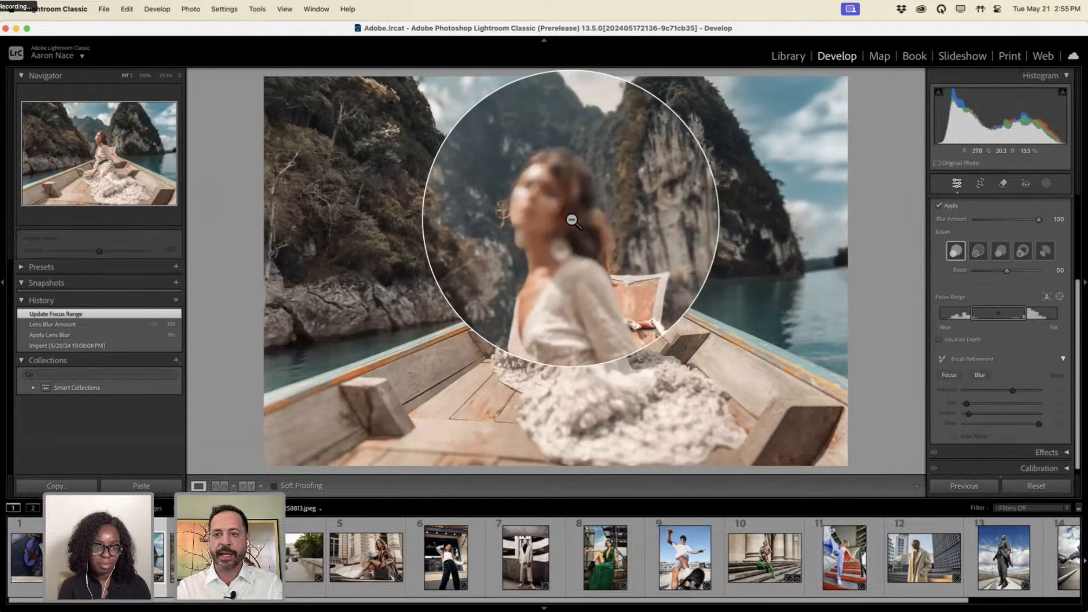
pyautogui.hotkey('ctrl', 'alt')
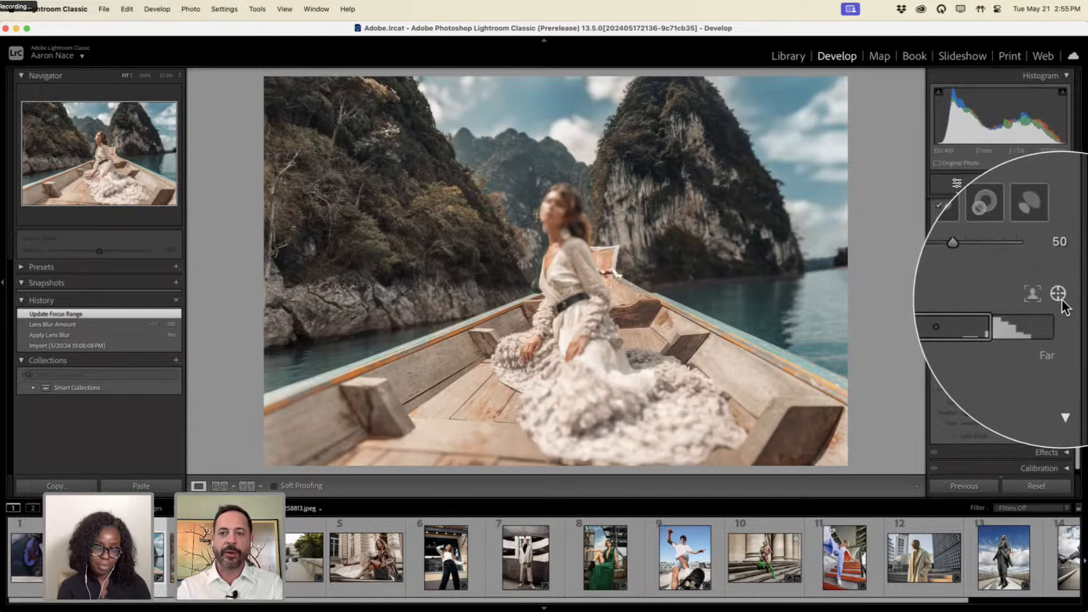
pyautogui.press('alt+super+8')
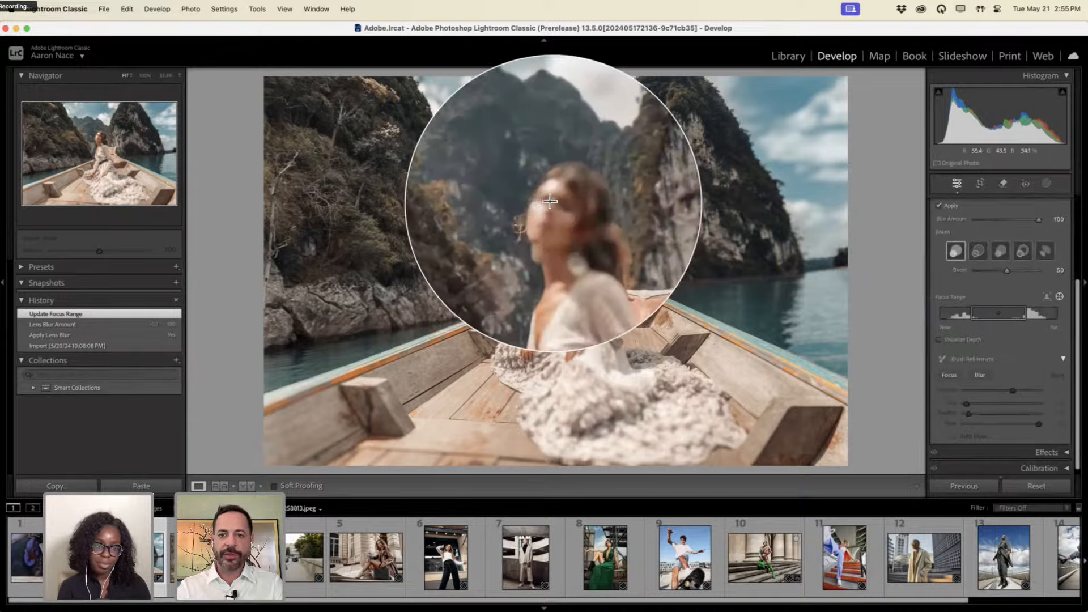
pyautogui.moveTo(547, 200); pyautogui.dragTo(563, 224)
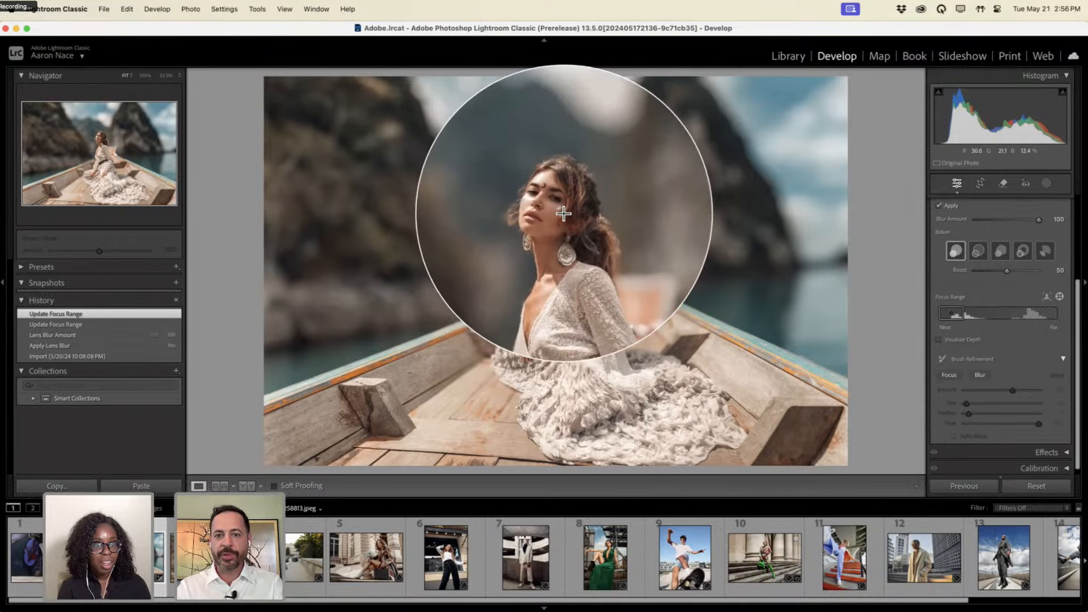
pyautogui.press('Escape')
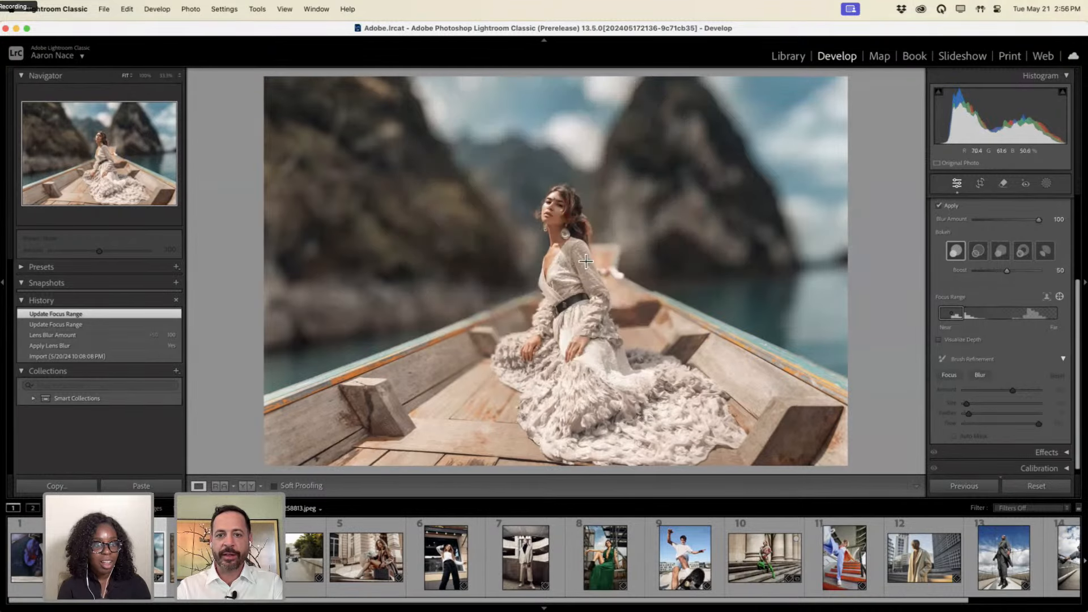
pyautogui.hotkey('alt', 's')
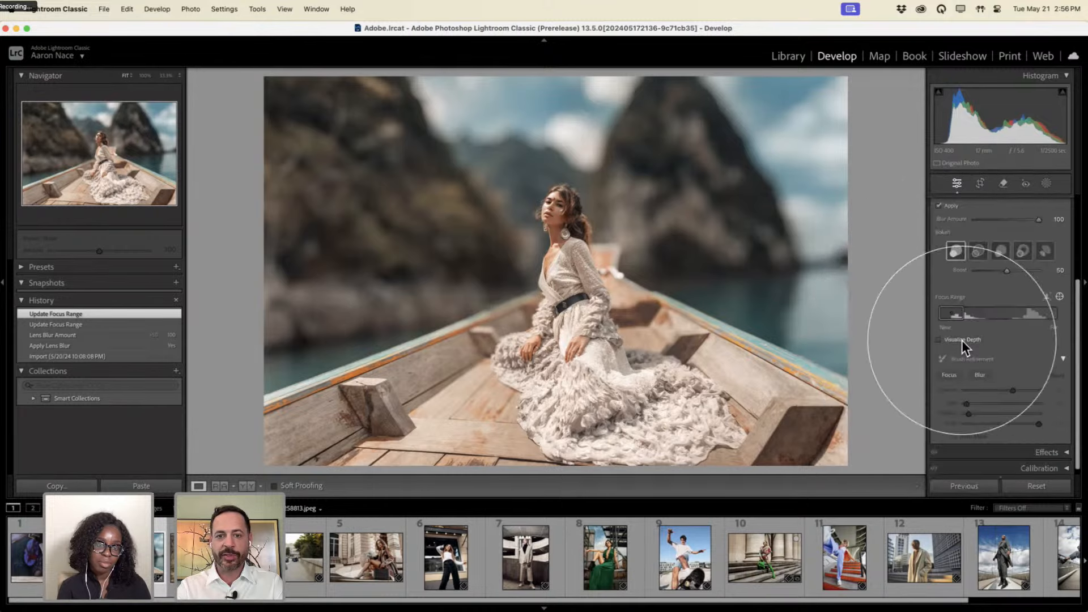
pyautogui.press('super+alt+8')
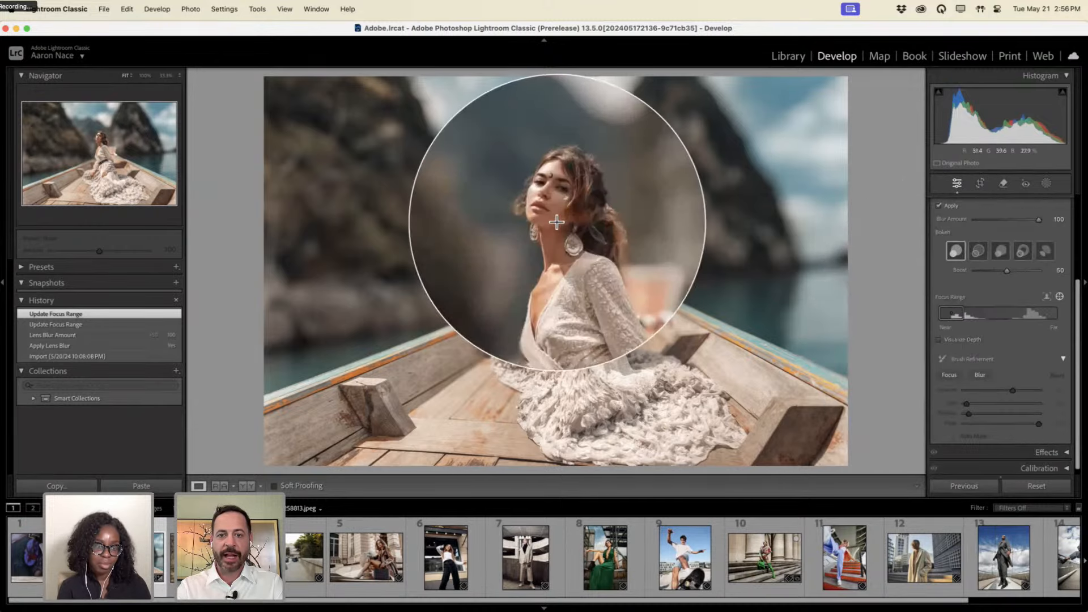
pyautogui.press('super+alt+8')
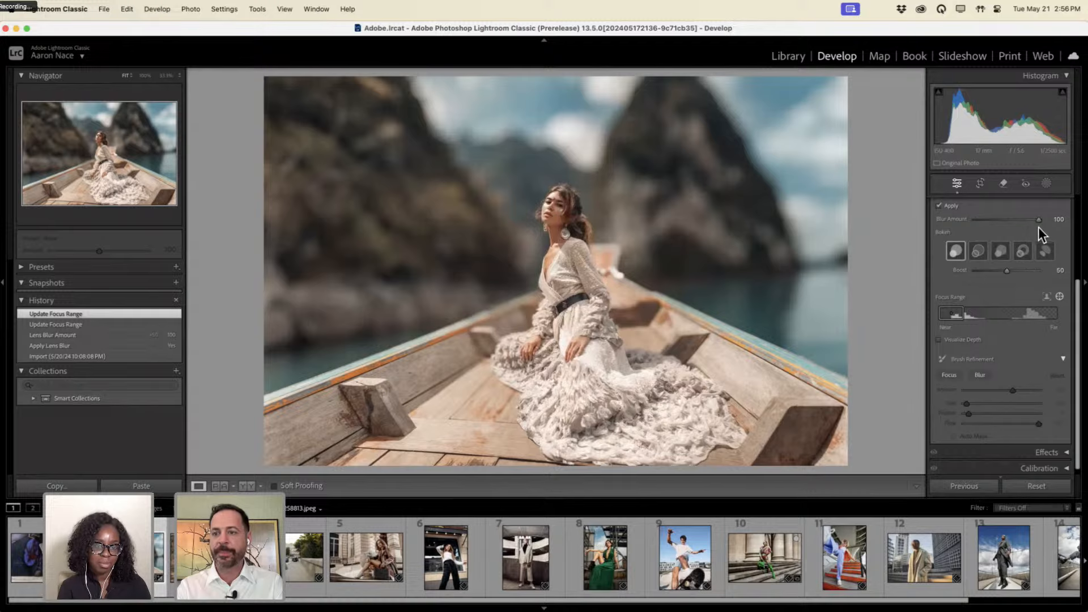
pyautogui.moveTo(1036, 220)
pyautogui.mouseDown()
pyautogui.moveTo(997, 219)
pyautogui.moveTo(1053, 220)
pyautogui.moveTo(978, 219)
pyautogui.moveTo(1058, 219)
pyautogui.mouseUp()
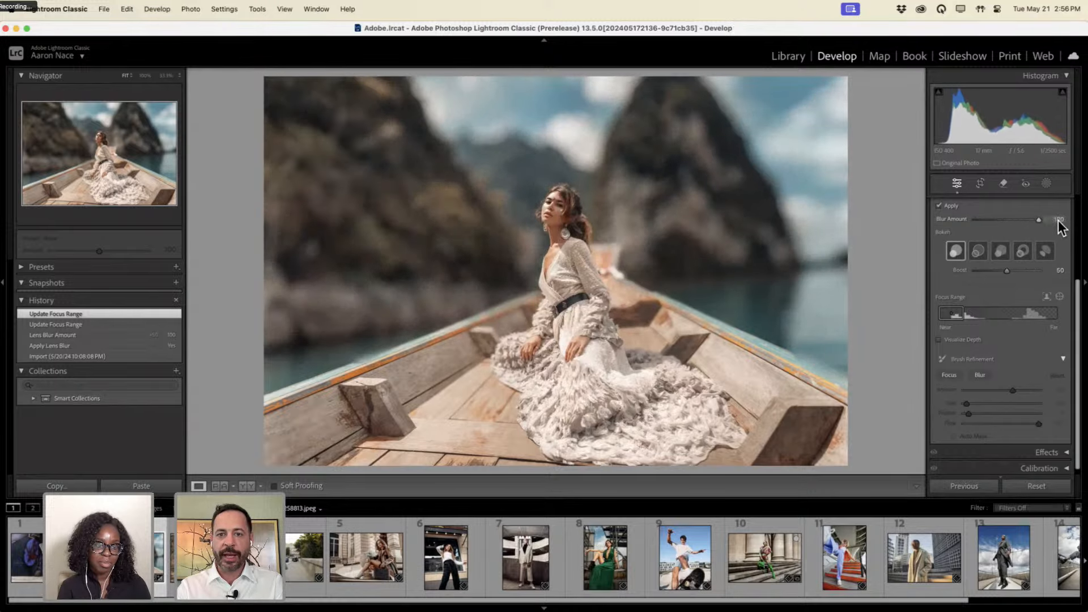
pyautogui.moveTo(965, 219); pyautogui.dragTo(1057, 224)
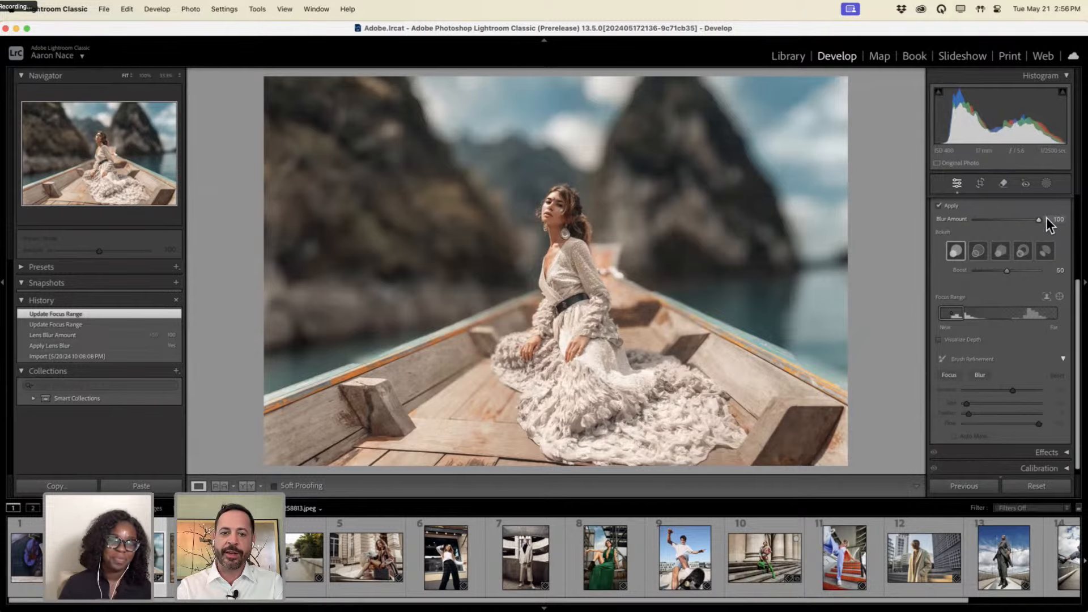
pyautogui.moveTo(1043, 217); pyautogui.dragTo(989, 219)
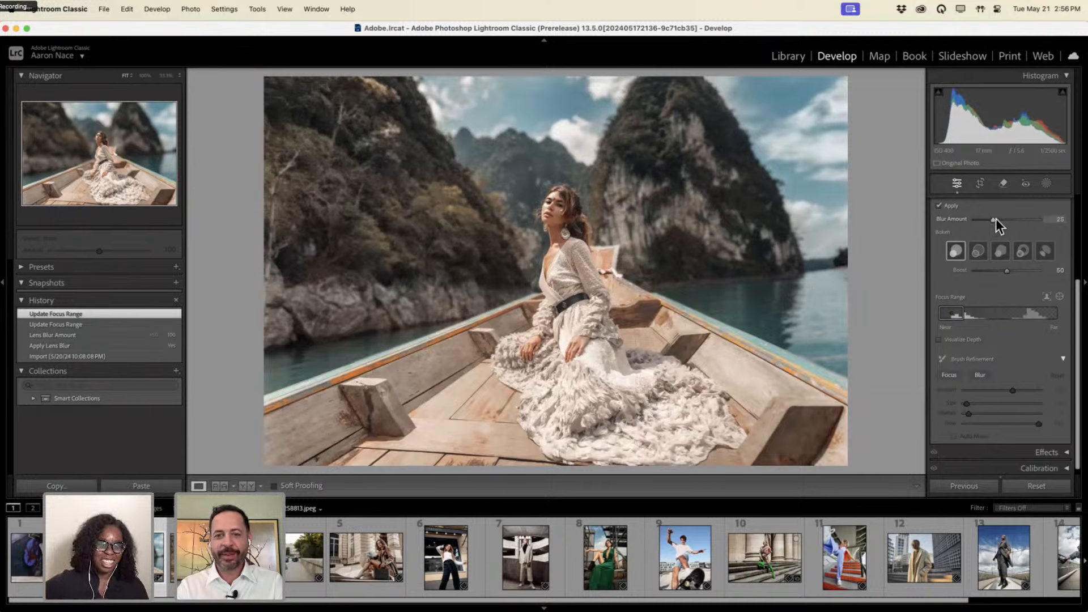
pyautogui.moveTo(995, 219); pyautogui.dragTo(1071, 228)
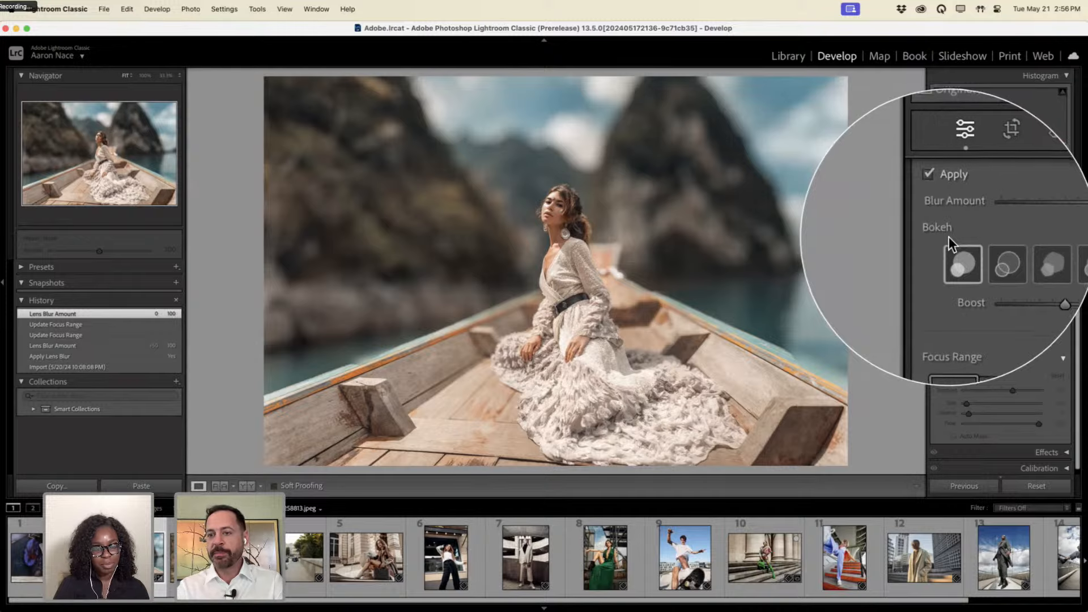
# Try the Bubble, 5-Blade, Ring and Cat Eye bokeh shapes, then settle back on Circle.
pyautogui.click(979, 256)
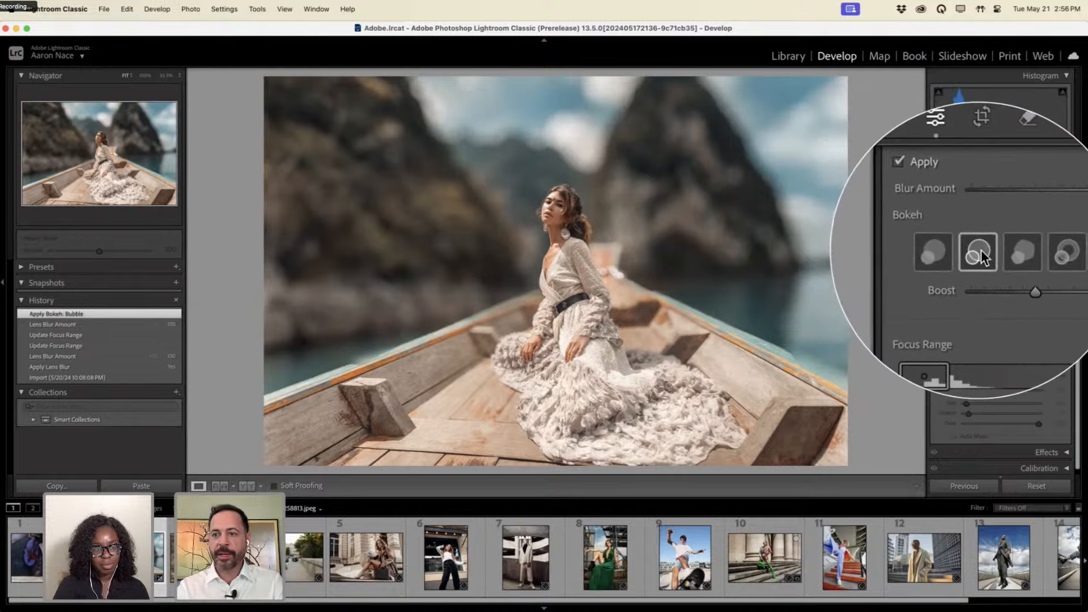
pyautogui.click(996, 253)
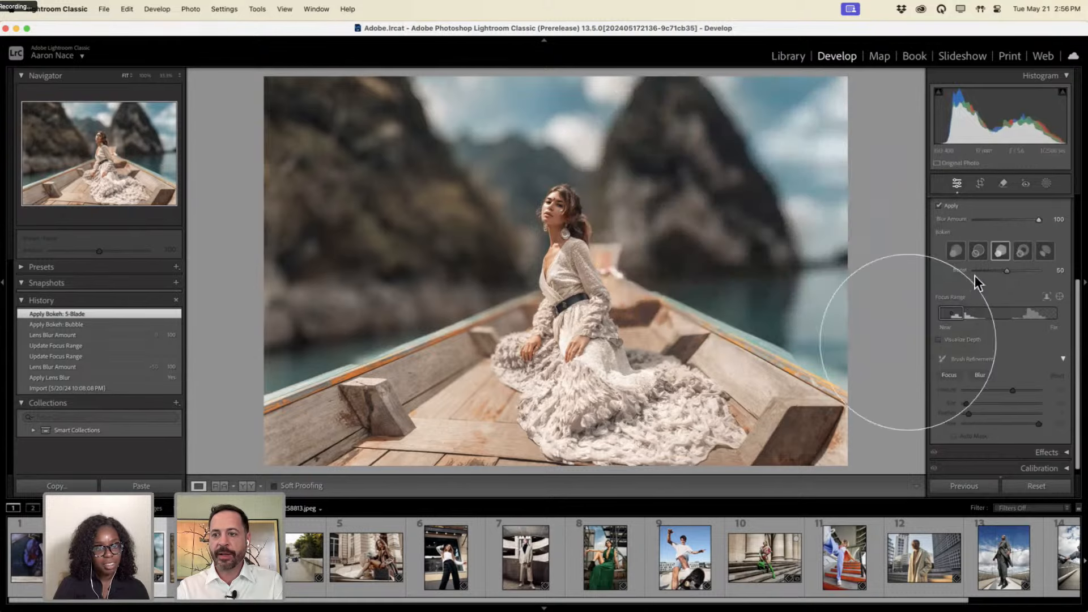
pyautogui.click(1022, 253)
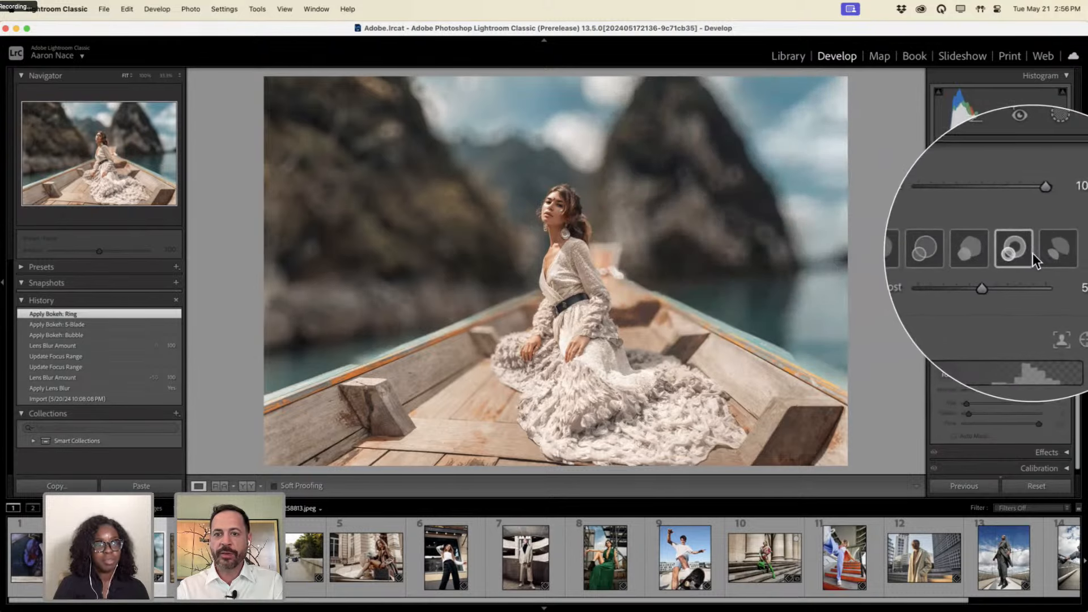
pyautogui.click(1041, 253)
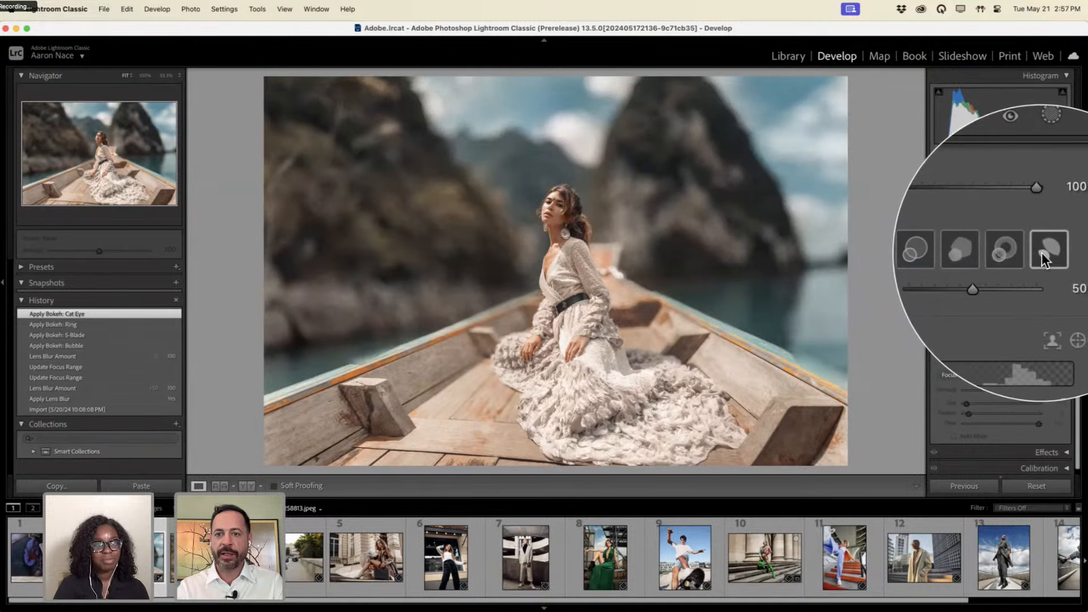
pyautogui.click(998, 256)
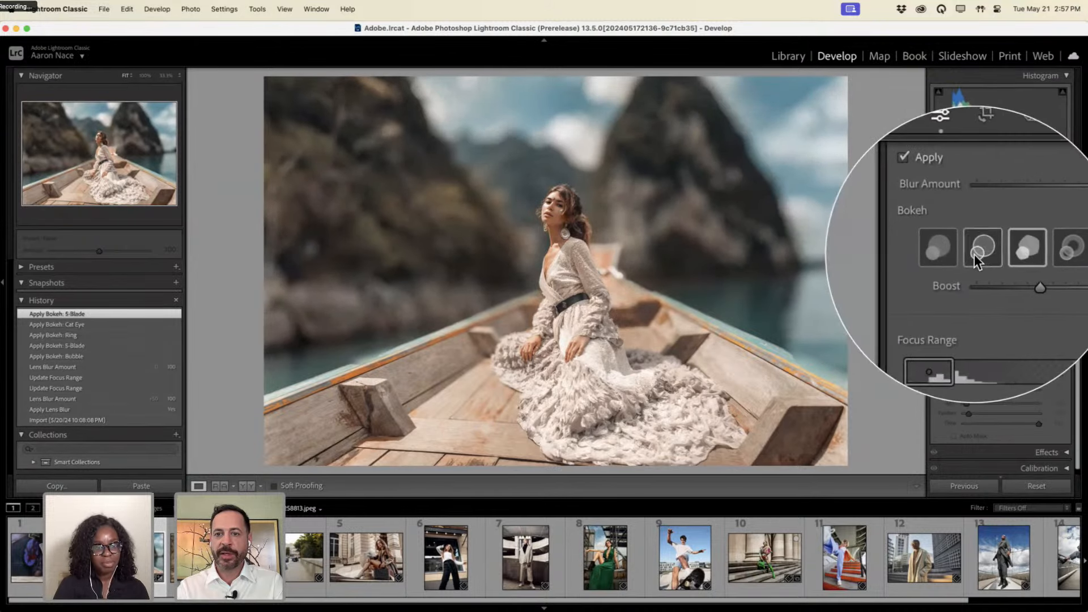
pyautogui.click(974, 254)
pyautogui.click(958, 253)
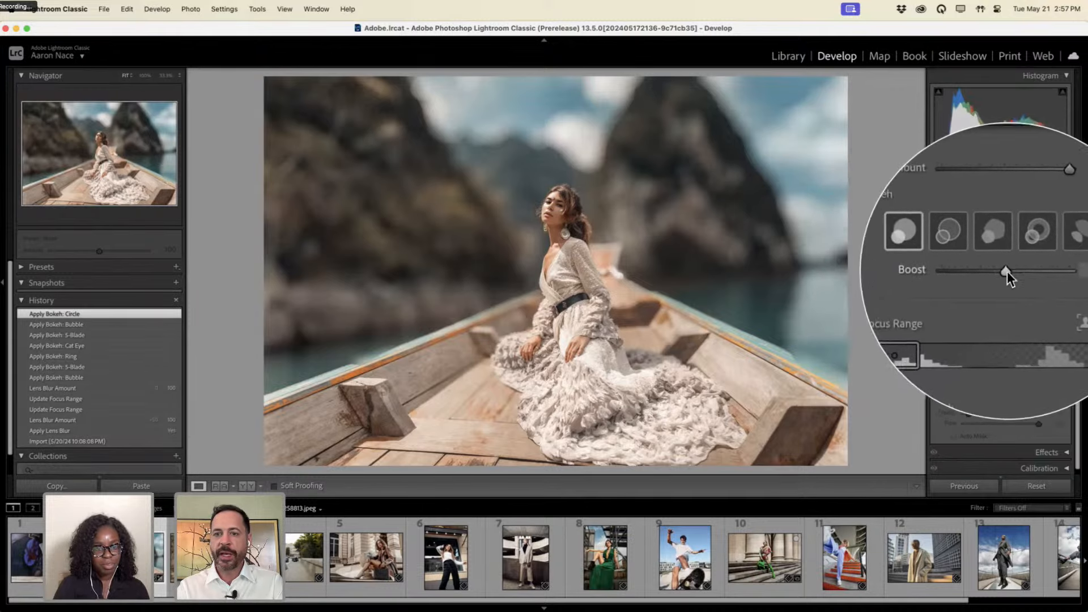
# Sweep the Highlights Boost slider between extremes, then set it to 34.
pyautogui.moveTo(1008, 271); pyautogui.dragTo(1048, 267)
pyautogui.moveTo(955, 264); pyautogui.dragTo(952, 264)
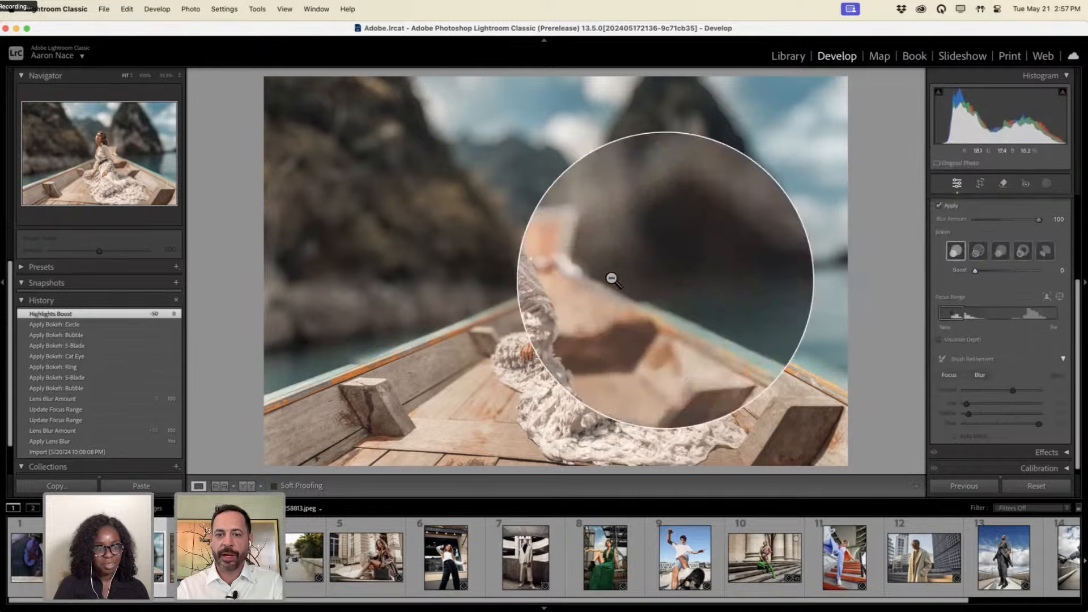
pyautogui.moveTo(1061, 273); pyautogui.dragTo(997, 267)
pyautogui.scroll(1, 981, 234)
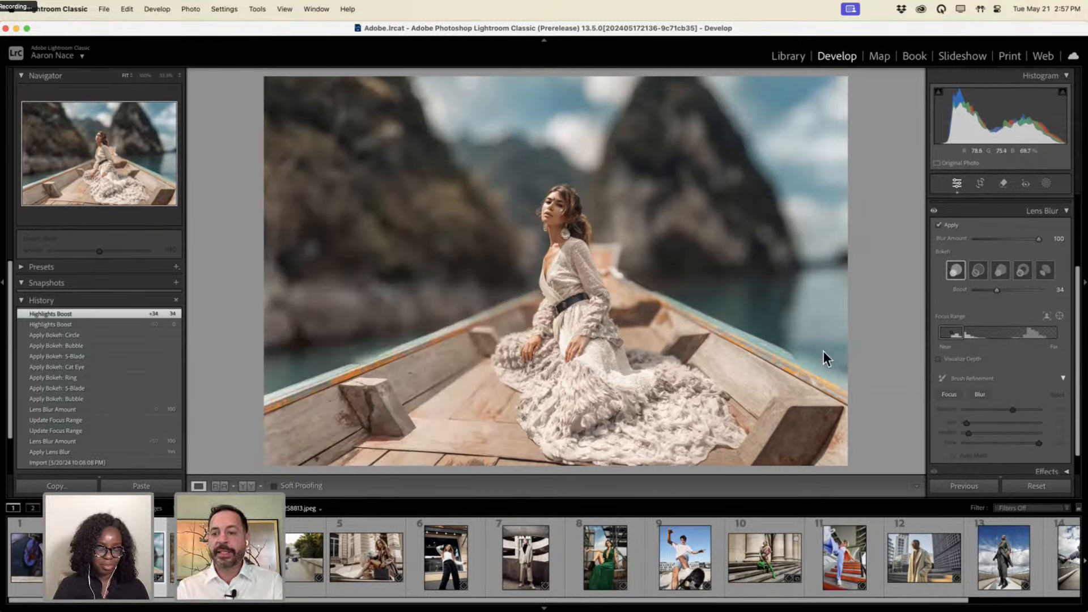
# Switch Lens Blur brush refinement to Focus (Amount 65) and paint over the near boat edge.
pyautogui.scroll(-1, 980, 378)
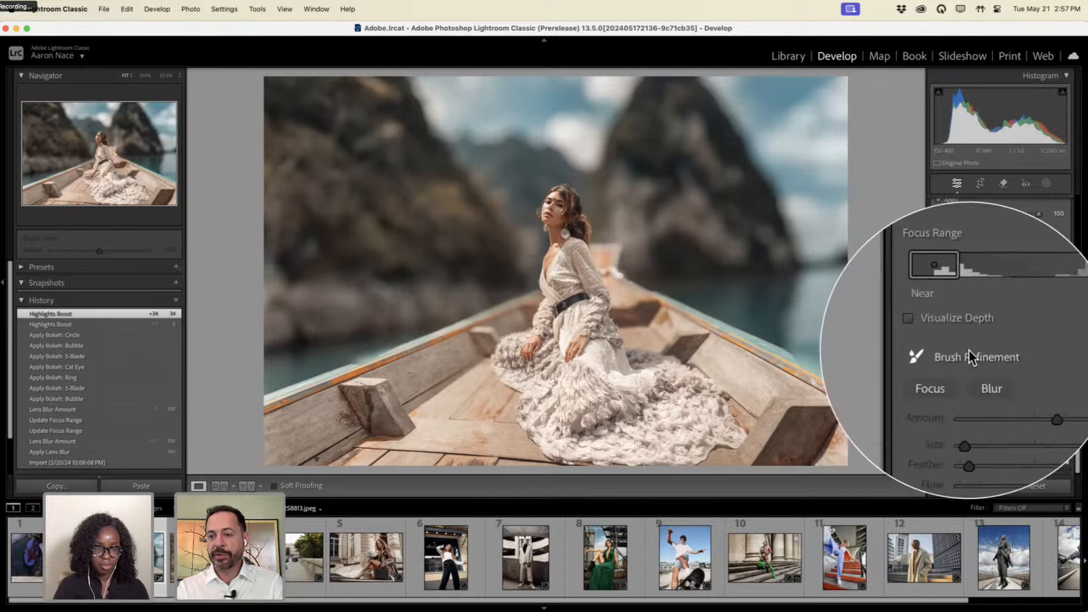
pyautogui.scroll(3, 1045, 357)
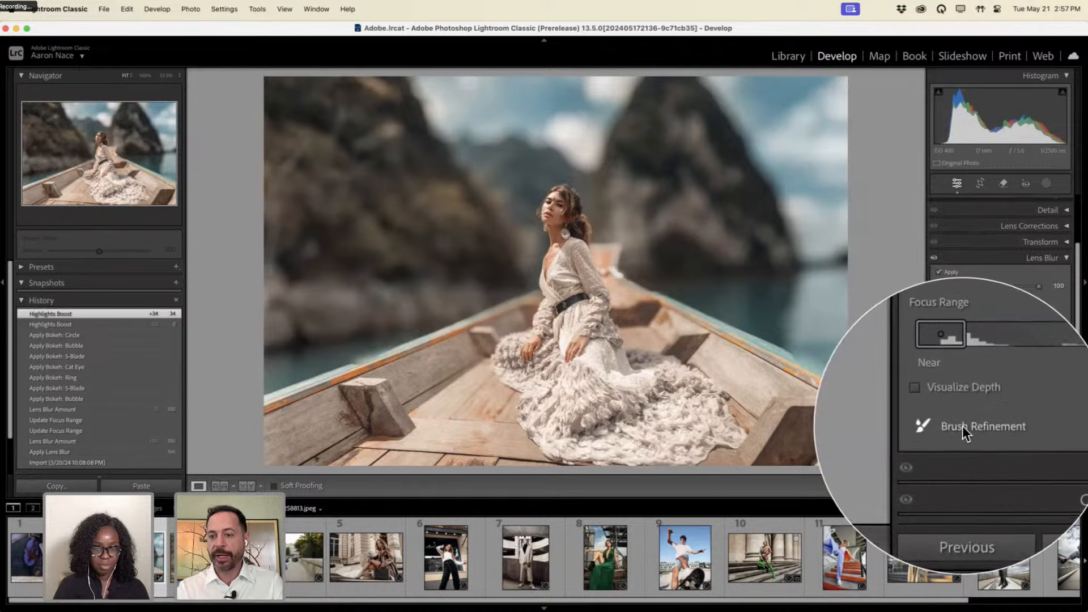
pyautogui.click(963, 426)
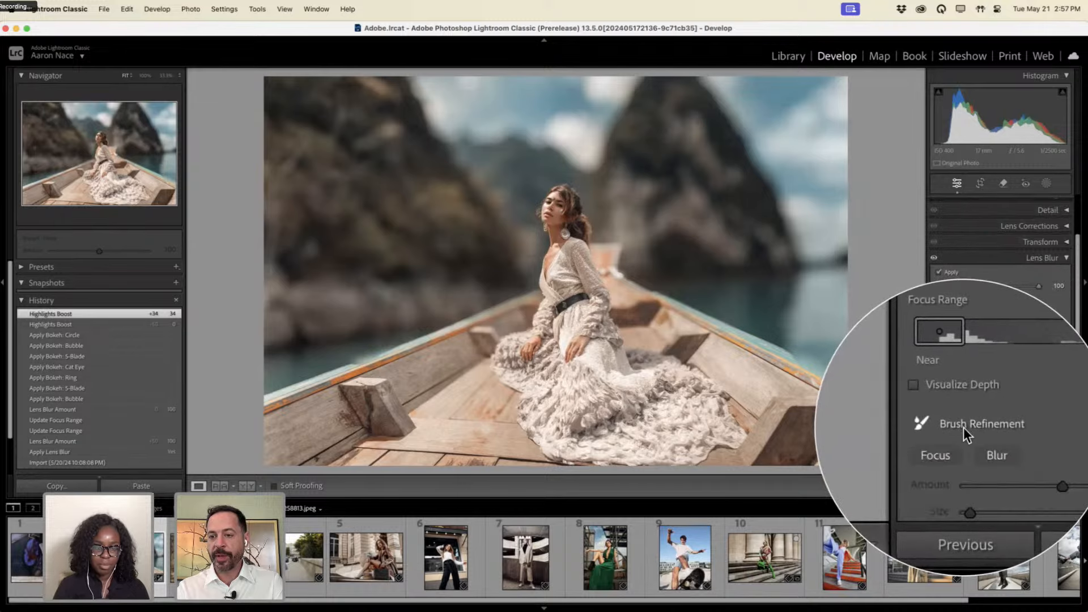
pyautogui.scroll(-3, 968, 427)
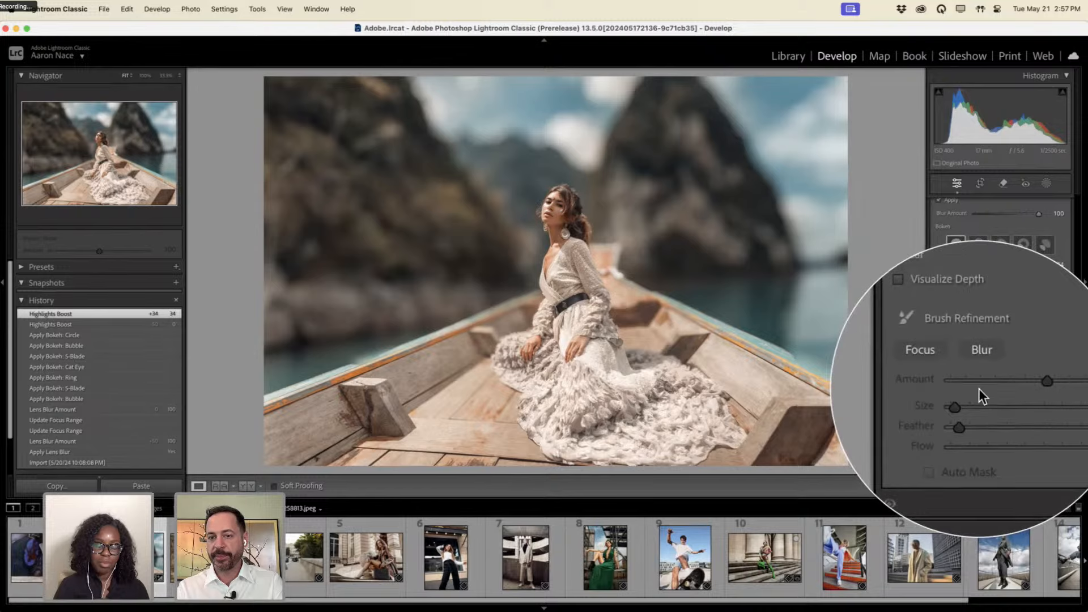
pyautogui.click(950, 370)
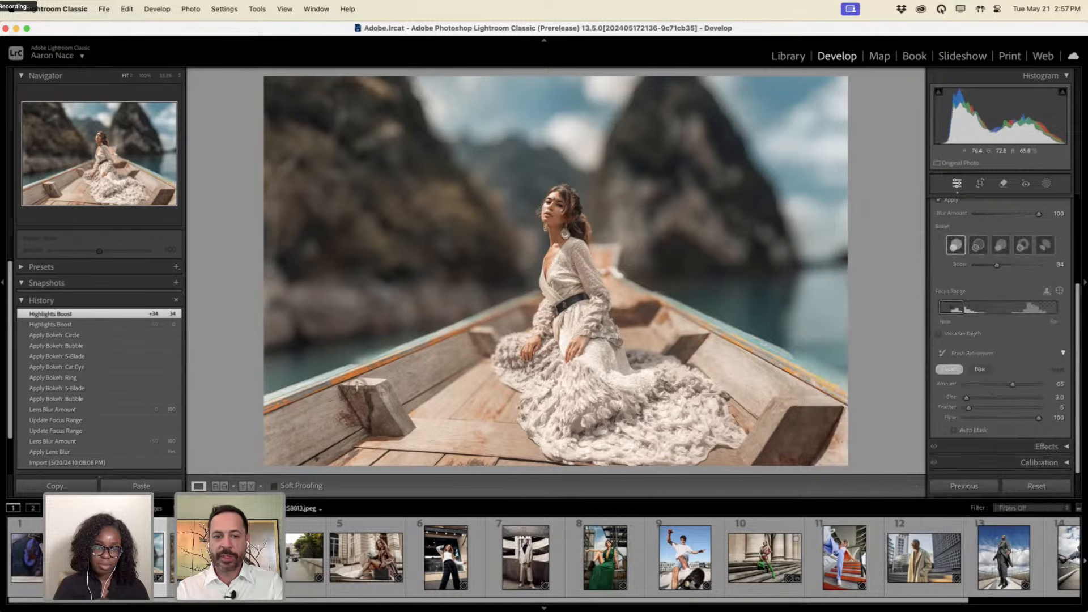
pyautogui.click(381, 360)
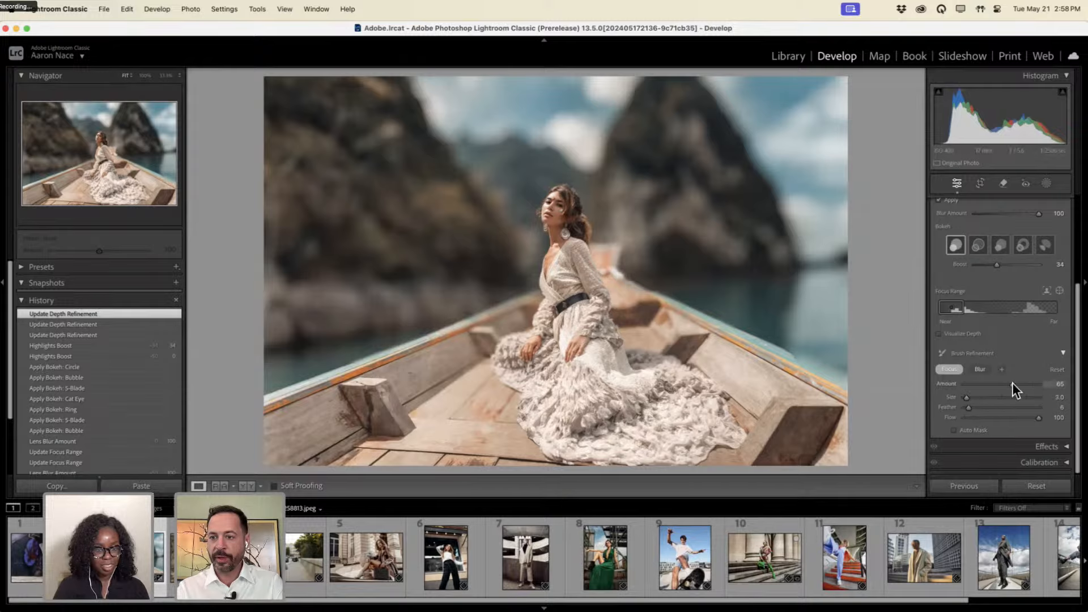
# Raise the Focus refinement amount to 100 and paint focus along both boat edges.
pyautogui.click(1050, 383)
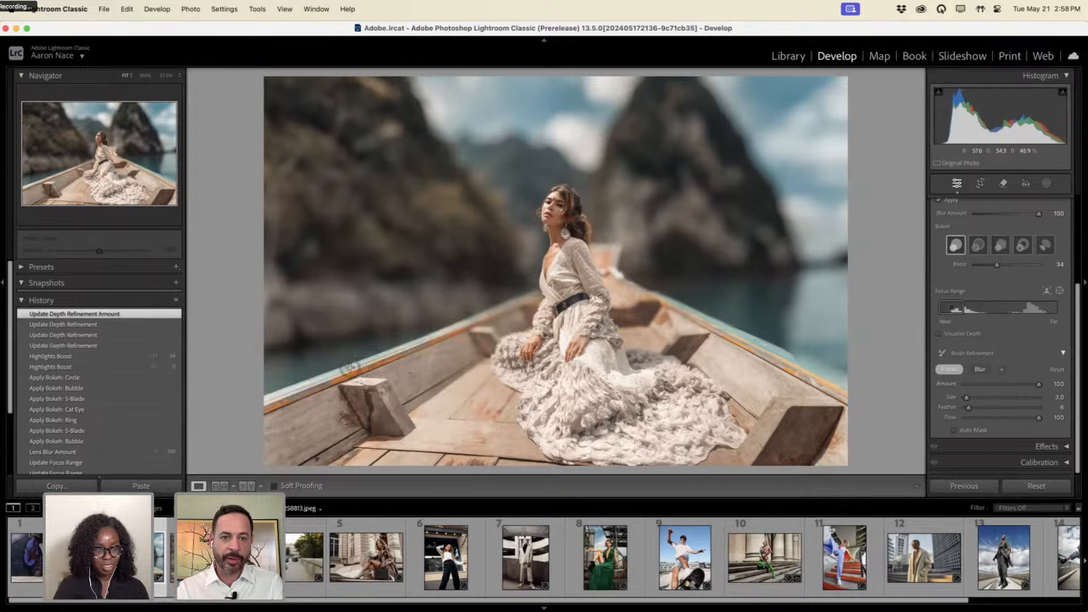
pyautogui.moveTo(422, 349); pyautogui.dragTo(443, 338)
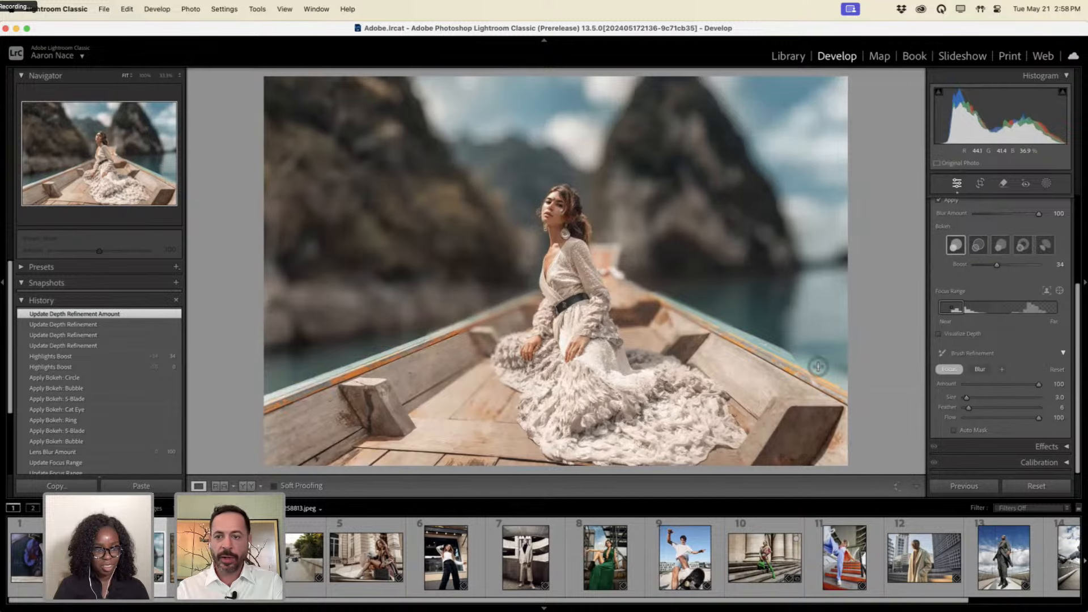
pyautogui.moveTo(818, 367); pyautogui.dragTo(805, 371)
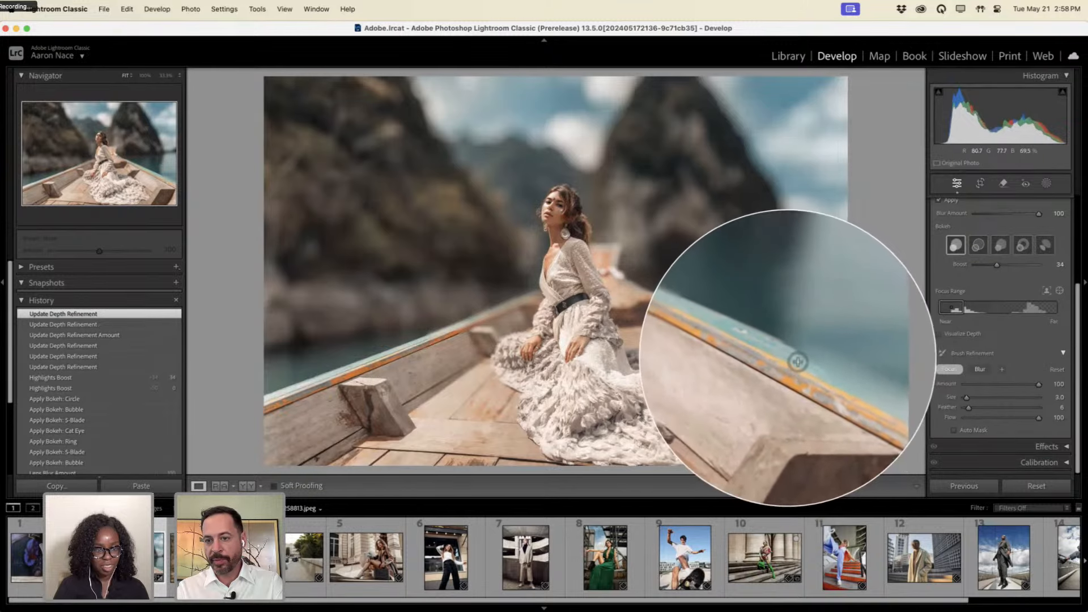
pyautogui.moveTo(845, 384); pyautogui.dragTo(836, 420)
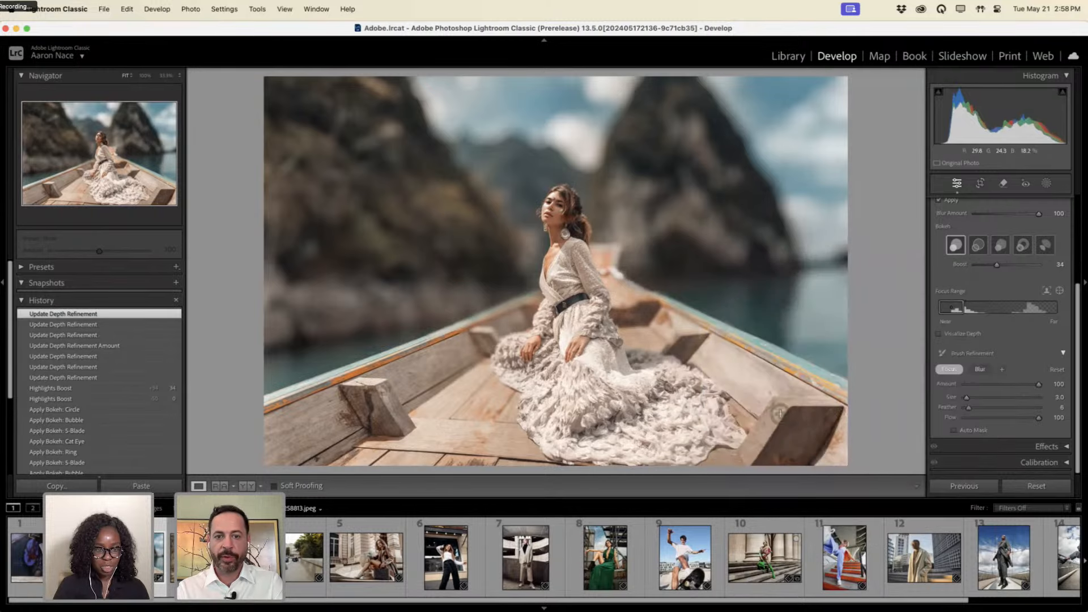
# Dab blur refinement onto the boat's left edge, then sharpen both boat rails with focus.
pyautogui.click(979, 369)
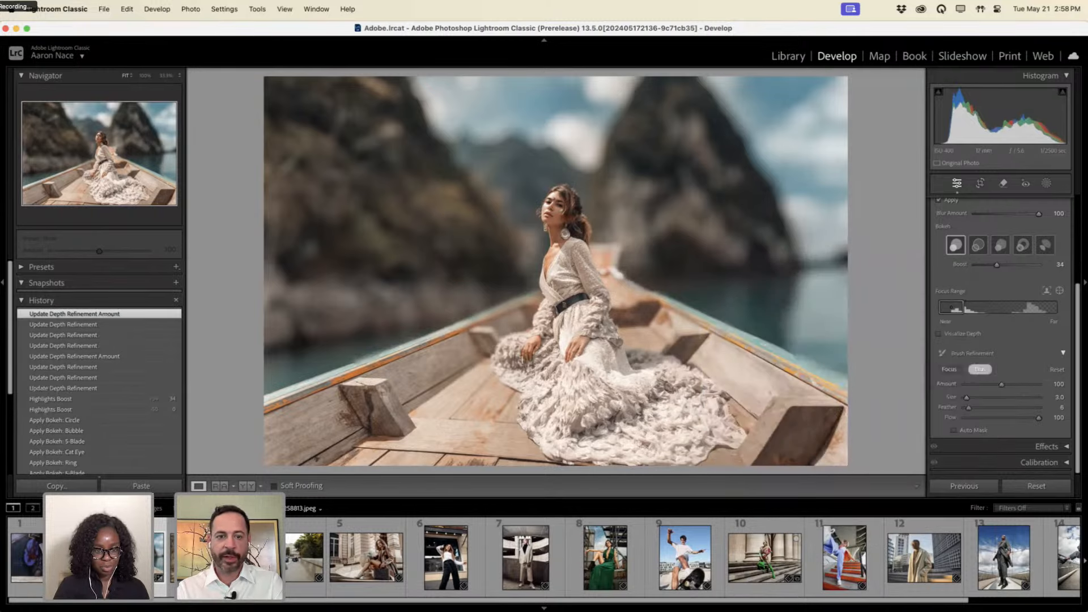
pyautogui.moveTo(424, 340); pyautogui.dragTo(428, 341)
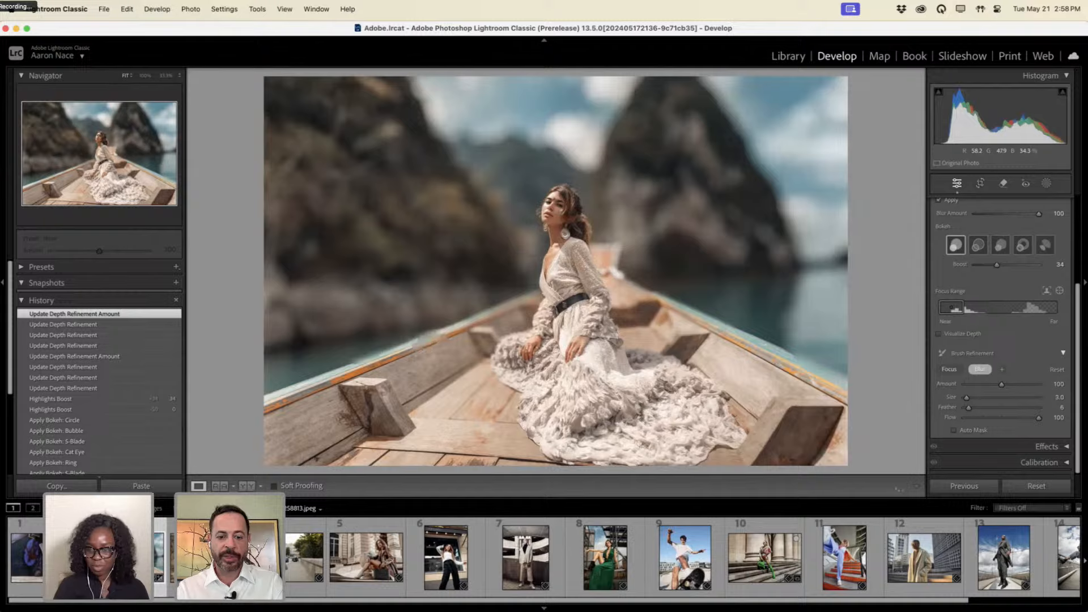
pyautogui.press('super+z')
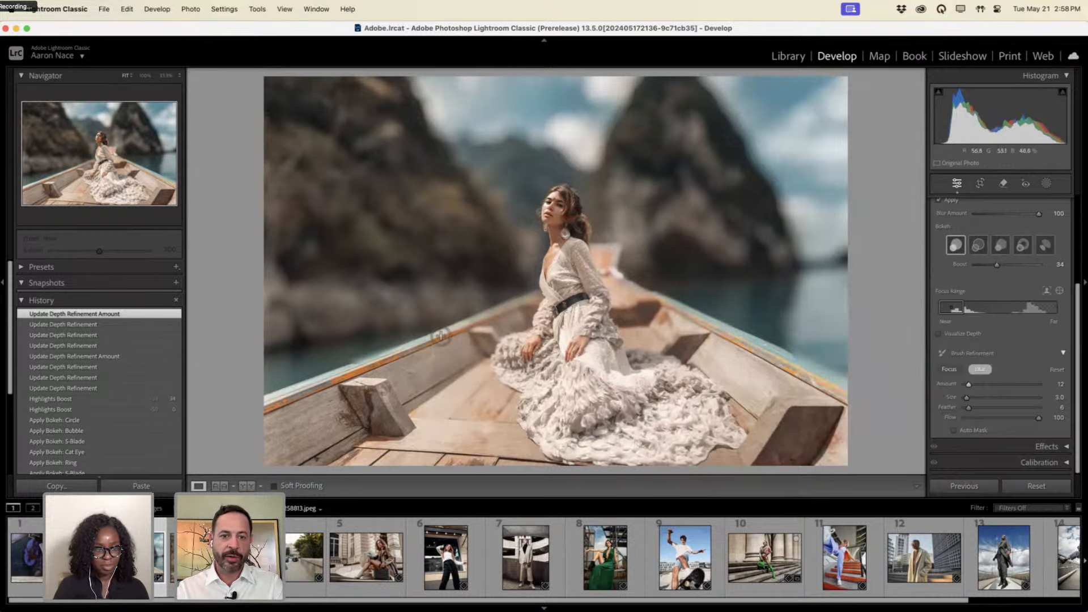
pyautogui.click(451, 329)
pyautogui.click(453, 332)
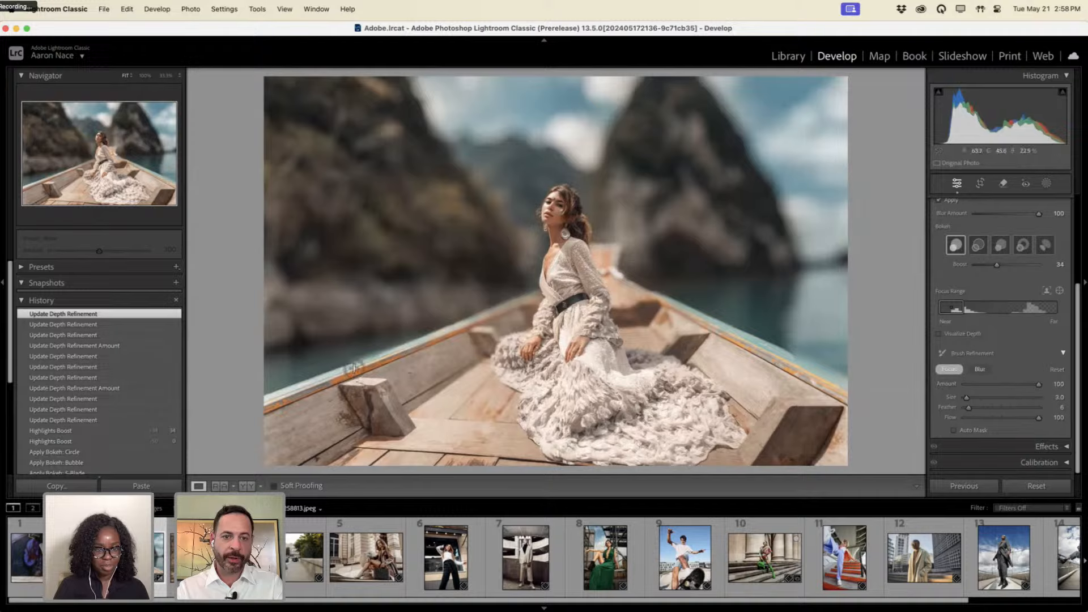
pyautogui.moveTo(394, 364)
pyautogui.mouseDown()
pyautogui.moveTo(374, 364)
pyautogui.moveTo(403, 352)
pyautogui.mouseUp()
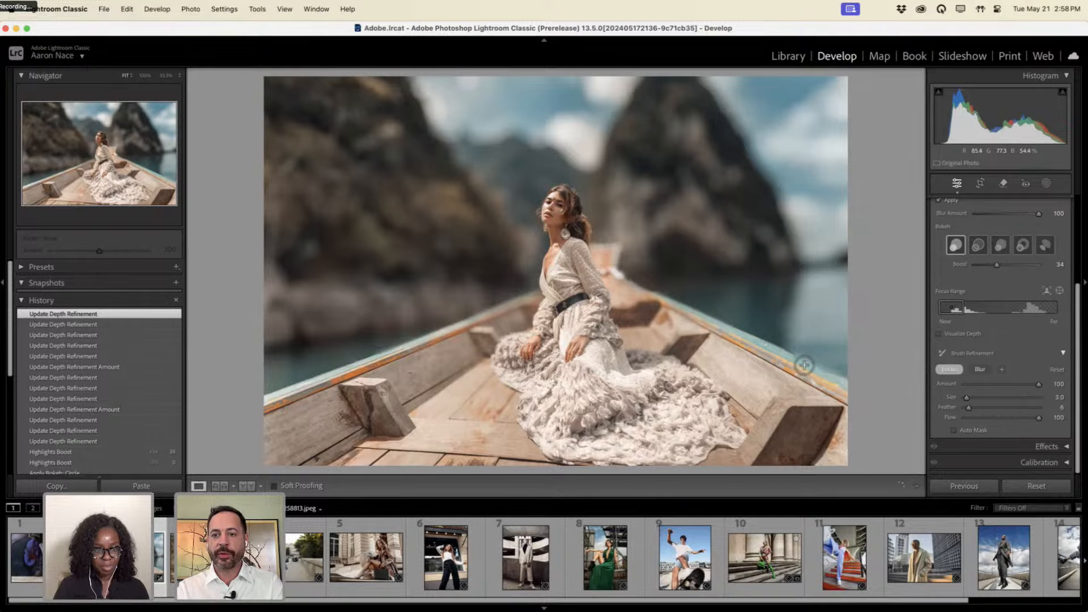
pyautogui.moveTo(835, 380); pyautogui.dragTo(799, 360)
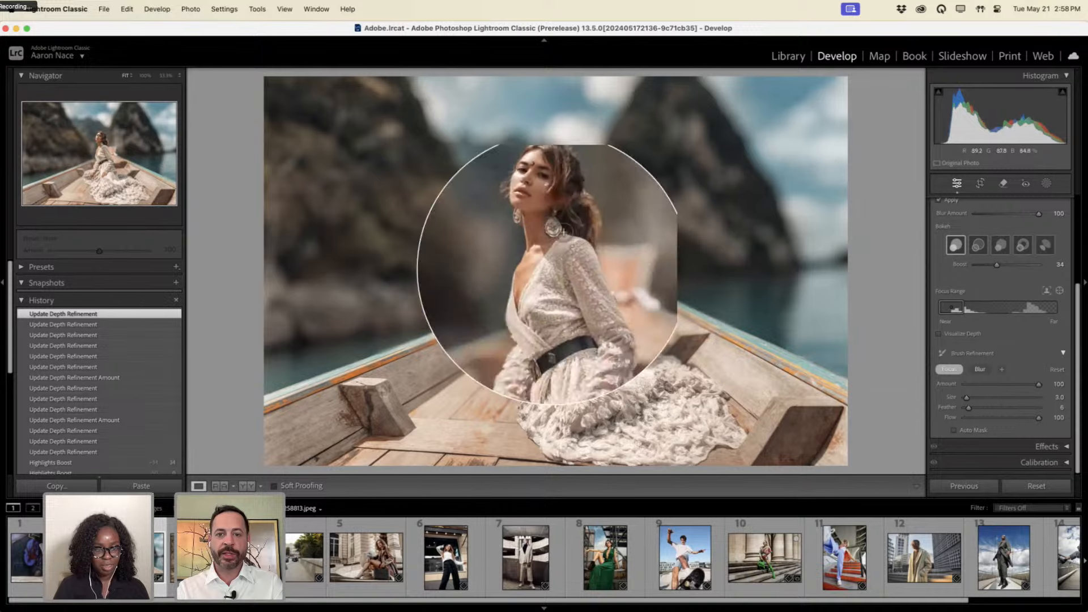
# Lower the Blur Amount to 63 and open the columned-steps portrait.
pyautogui.scroll(3, 937, 265)
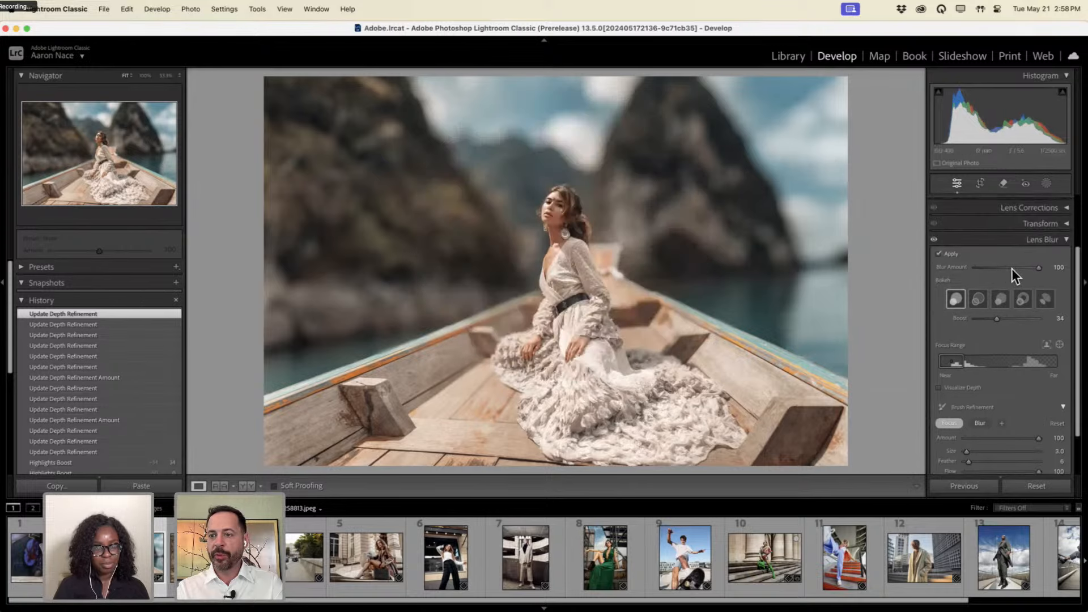
pyautogui.moveTo(1038, 268); pyautogui.dragTo(1015, 268)
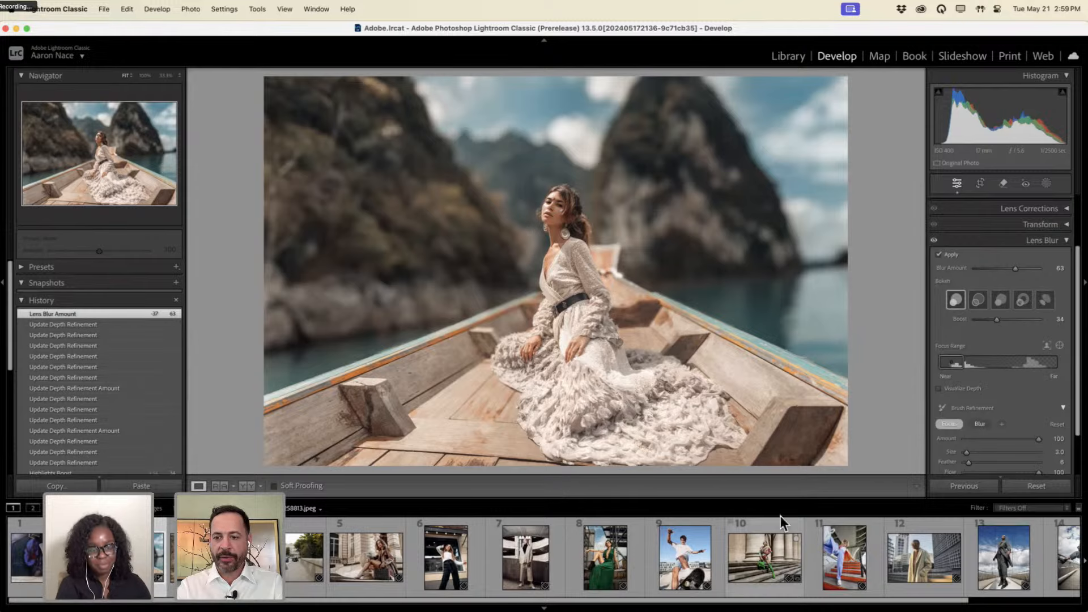
pyautogui.click(765, 559)
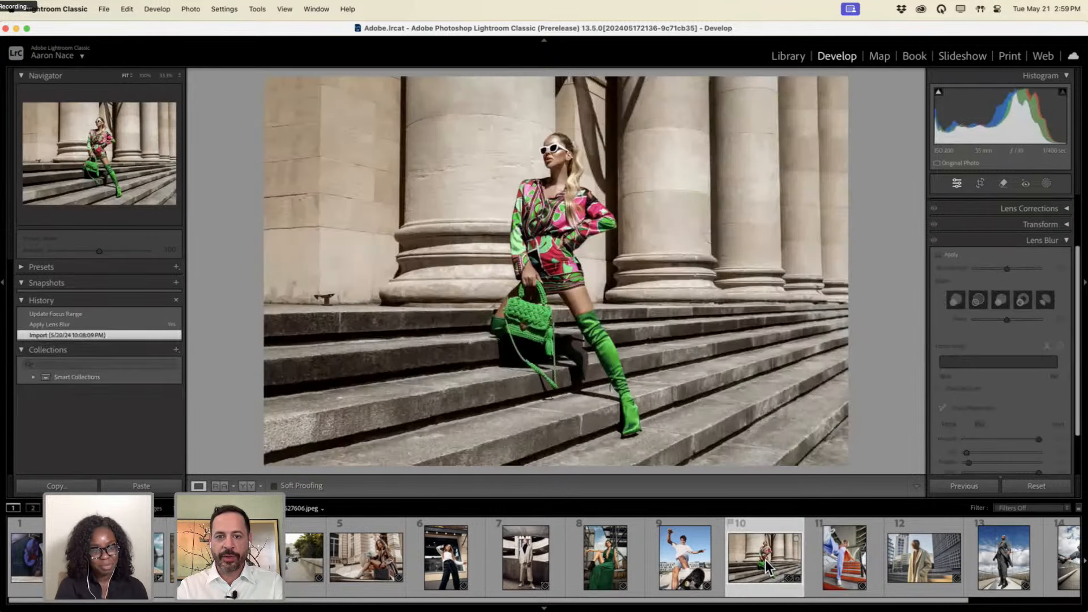
# Enable Lens Blur at amount 100, narrow the Focus Range, and target the model's face.
pyautogui.hotkey('ctrl', 'alt')
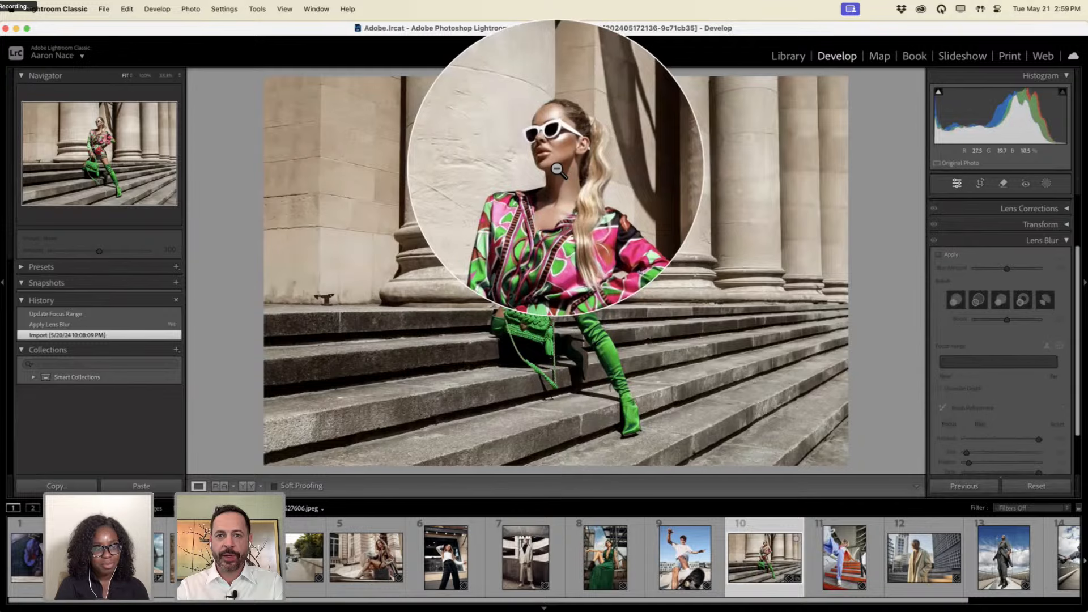
pyautogui.click(945, 258)
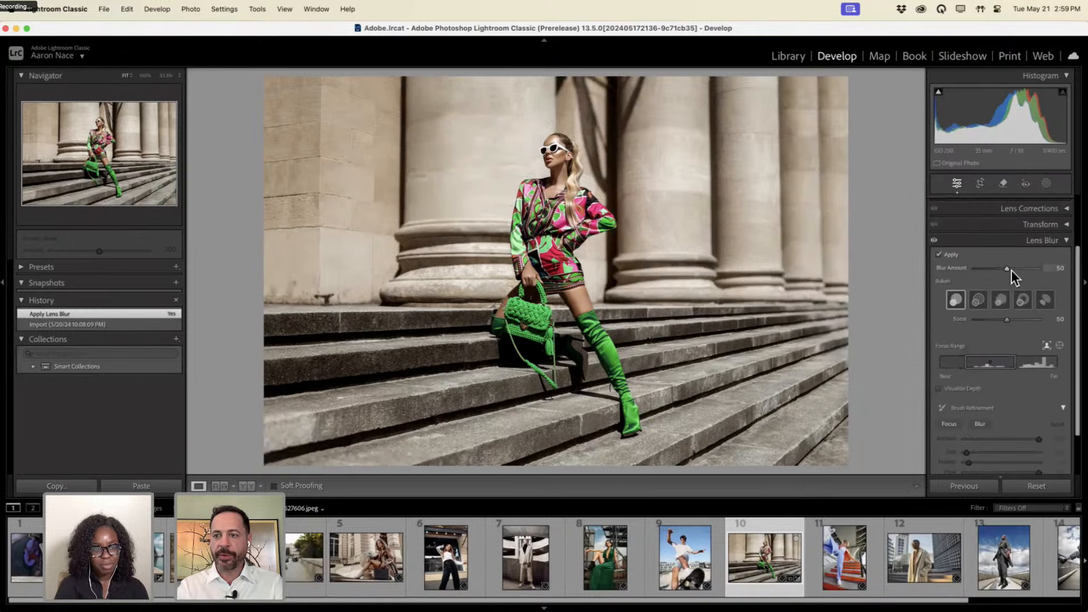
pyautogui.moveTo(1010, 270); pyautogui.dragTo(1055, 274)
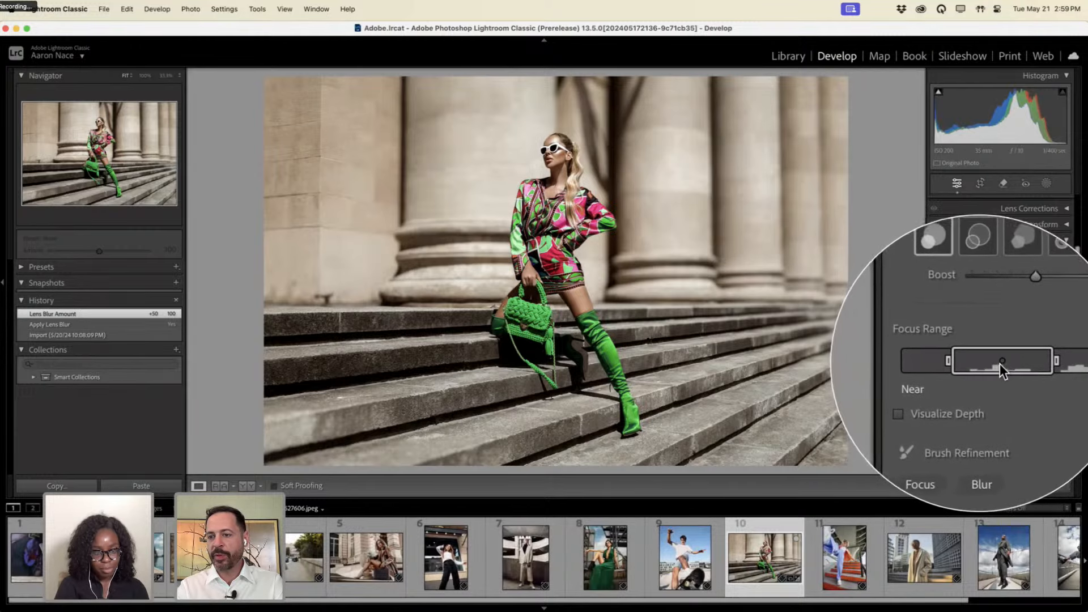
pyautogui.moveTo(1015, 363); pyautogui.dragTo(978, 362)
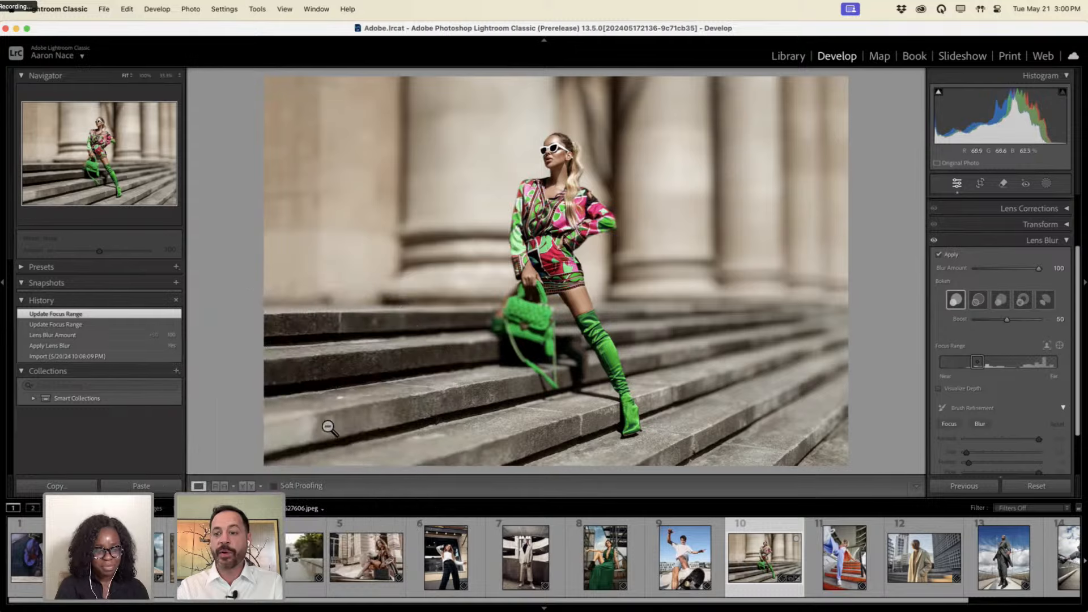
pyautogui.click(1059, 346)
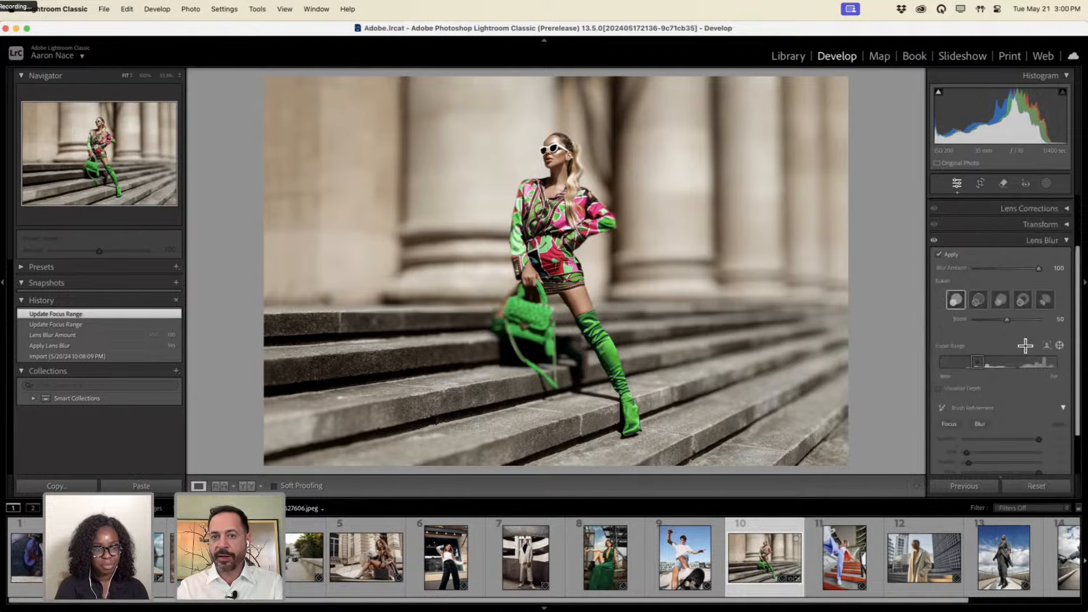
pyautogui.moveTo(551, 146); pyautogui.dragTo(570, 183)
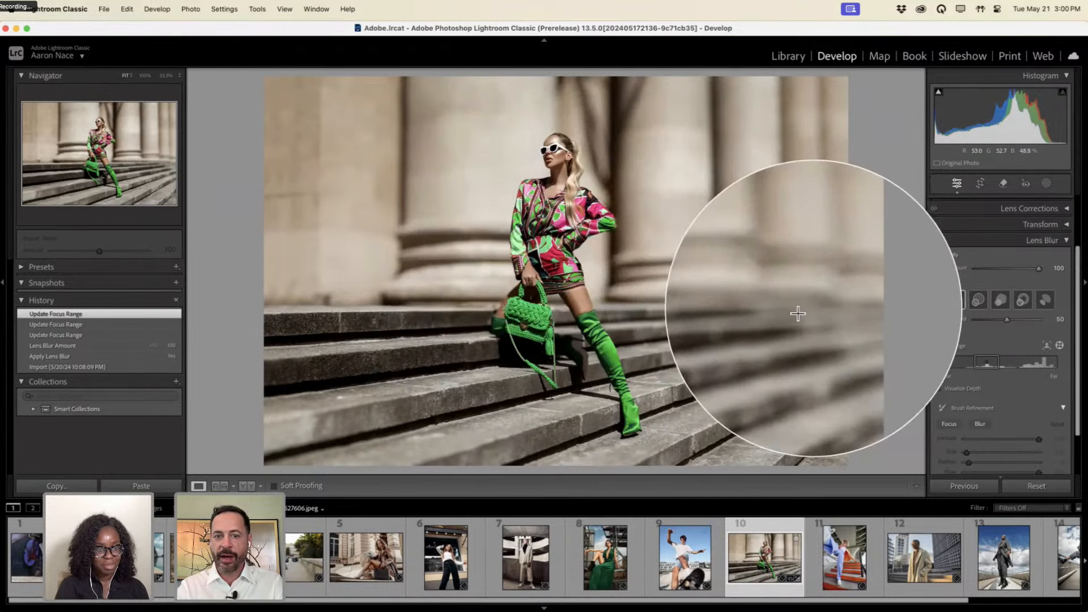
# Compare with the original, lower Blur Amount to 46, and open the two-women photo.
pyautogui.click(149, 365)
pyautogui.click(143, 313)
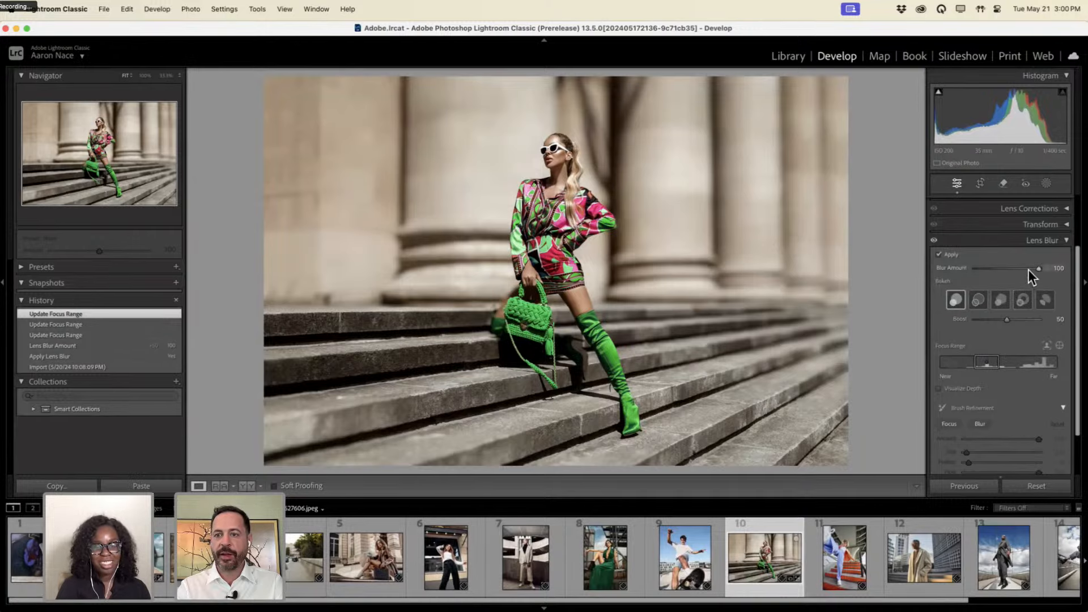
pyautogui.moveTo(1028, 270); pyautogui.dragTo(1004, 267)
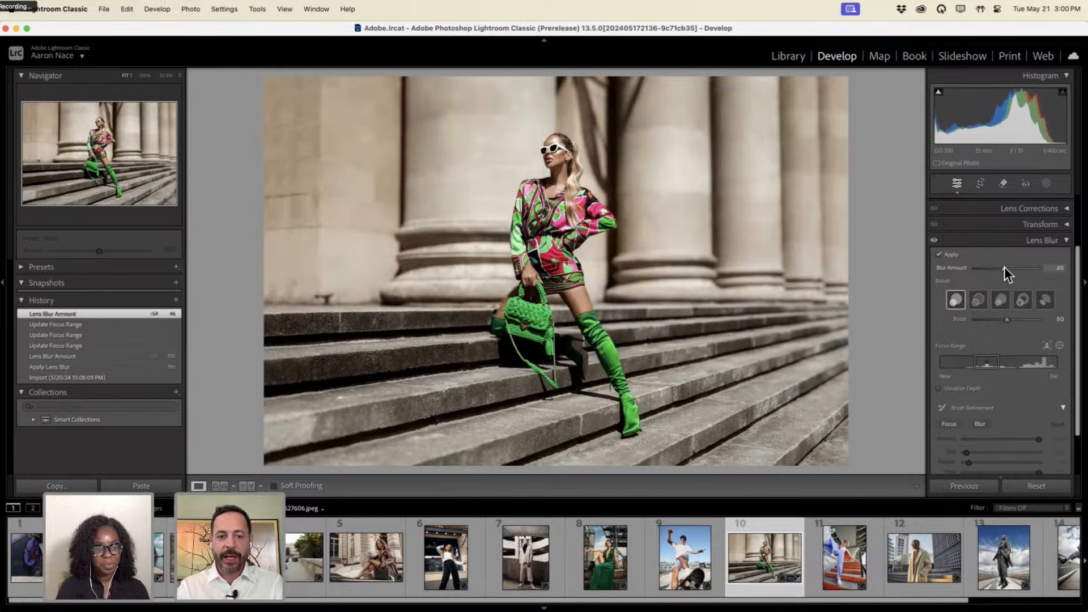
pyautogui.click(207, 558)
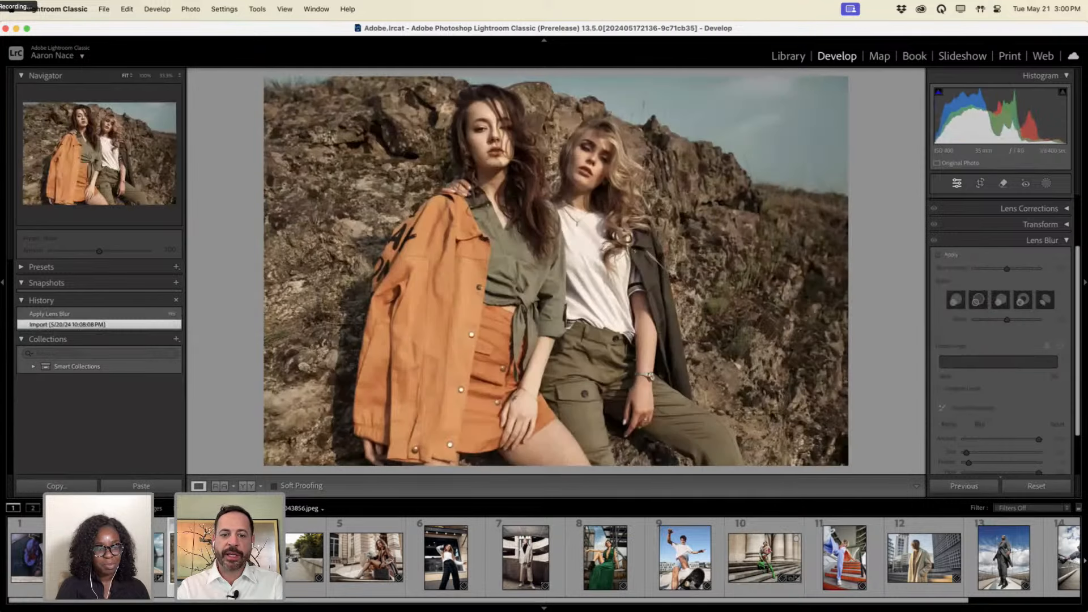
# Enable Lens Blur at 50 and drag focus boxes over the blonde and brunette women's faces.
pyautogui.click(393, 569)
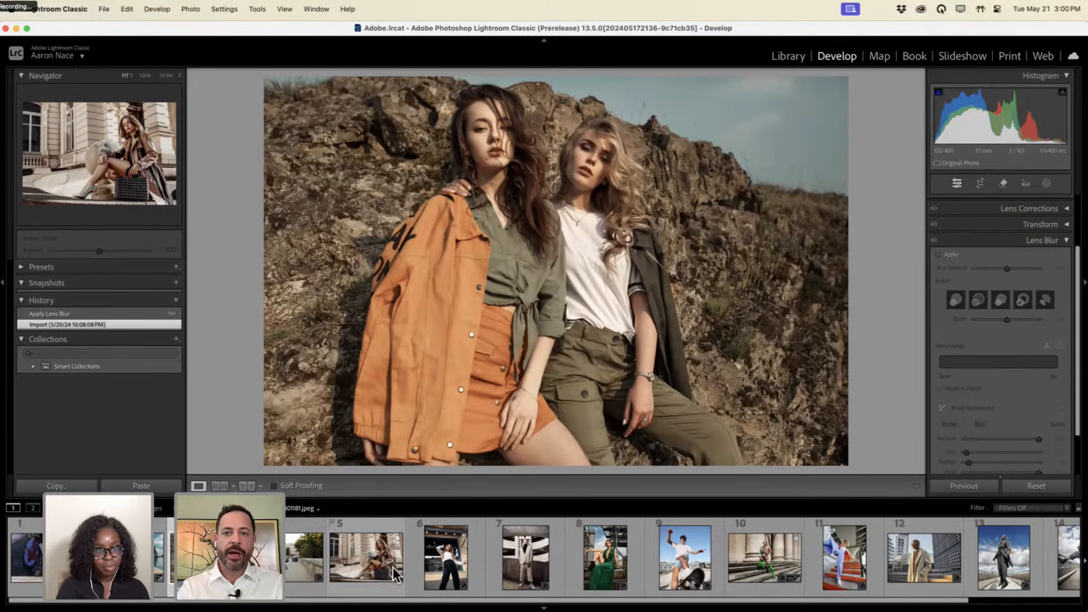
pyautogui.hotkey('ctrl', 'alt')
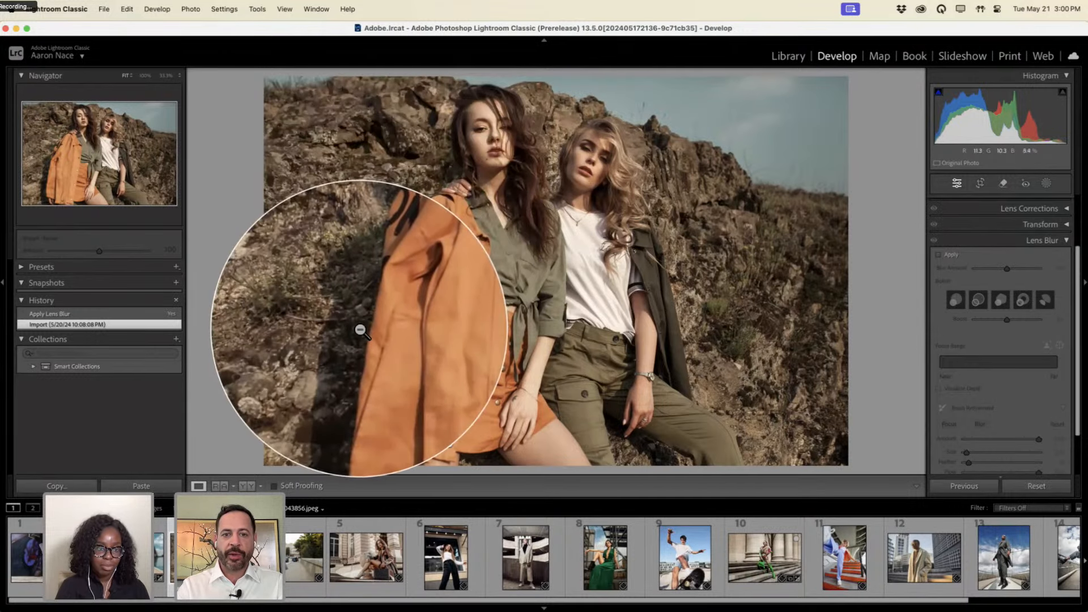
pyautogui.hotkey('ctrl', 'alt')
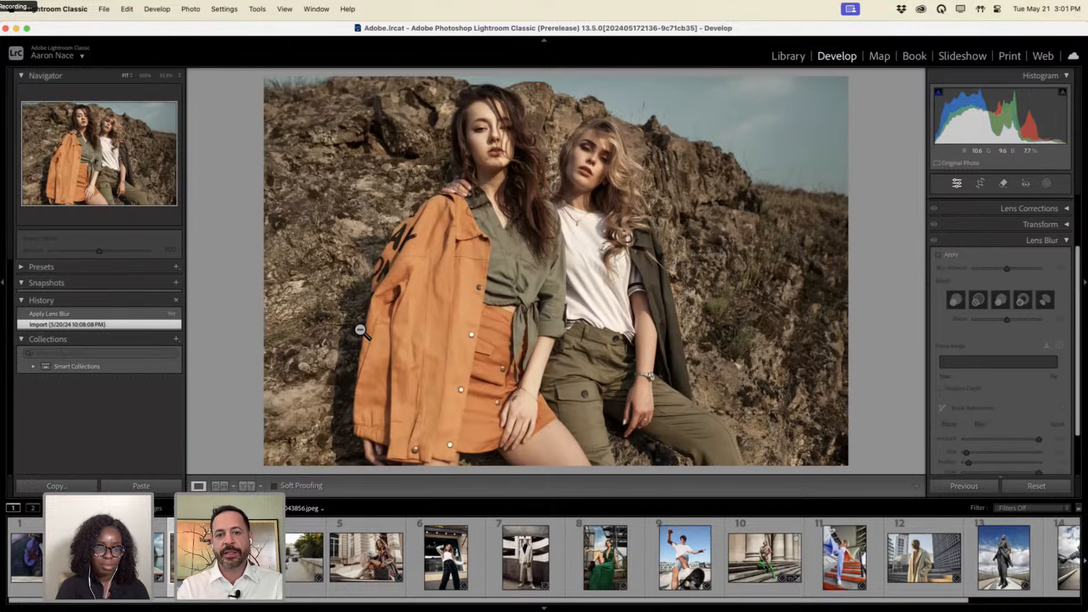
pyautogui.click(951, 256)
pyautogui.hotkey('ctrl', 'alt')
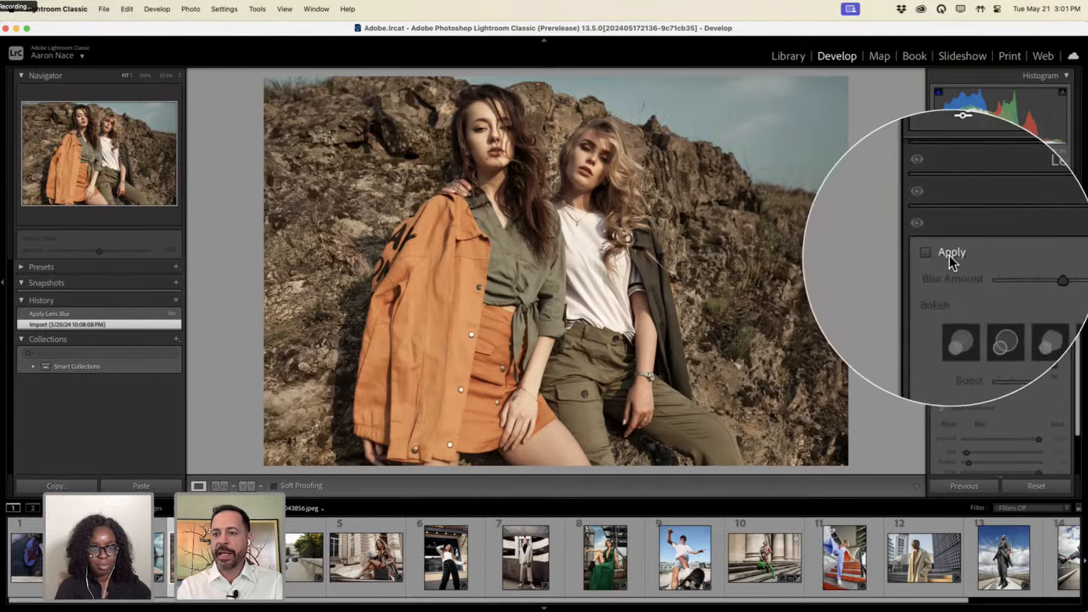
pyautogui.hotkey('ctrl', 'alt')
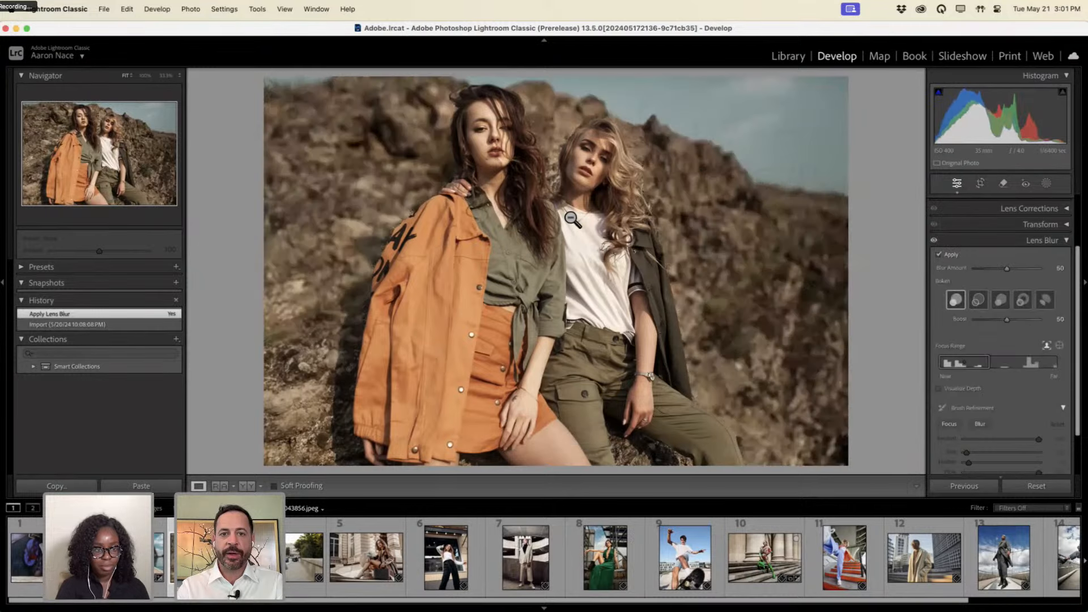
pyautogui.hotkey('ctrl', 'alt')
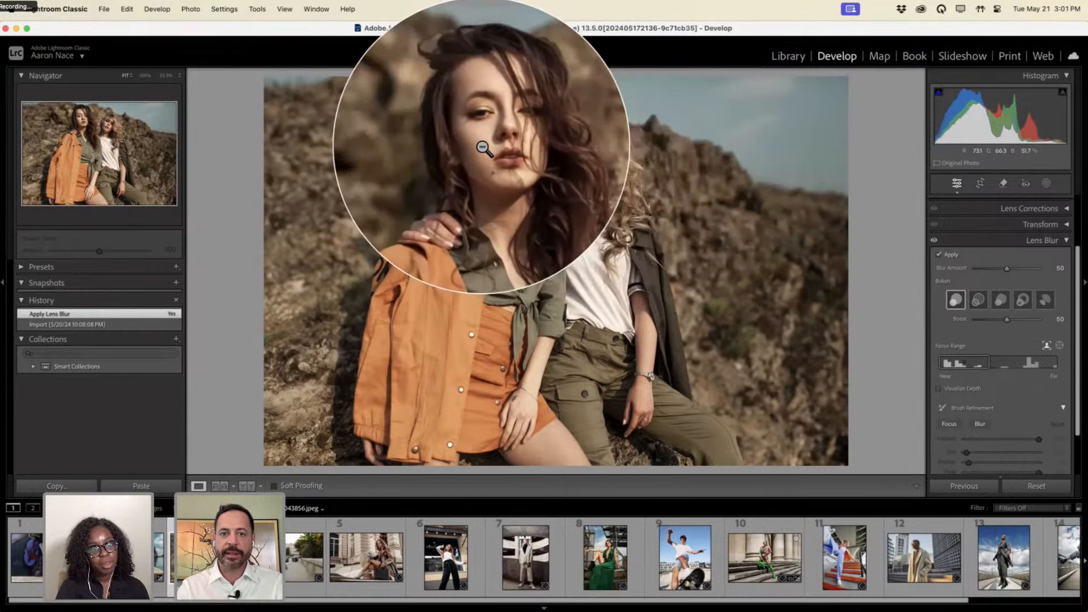
pyautogui.click(1060, 345)
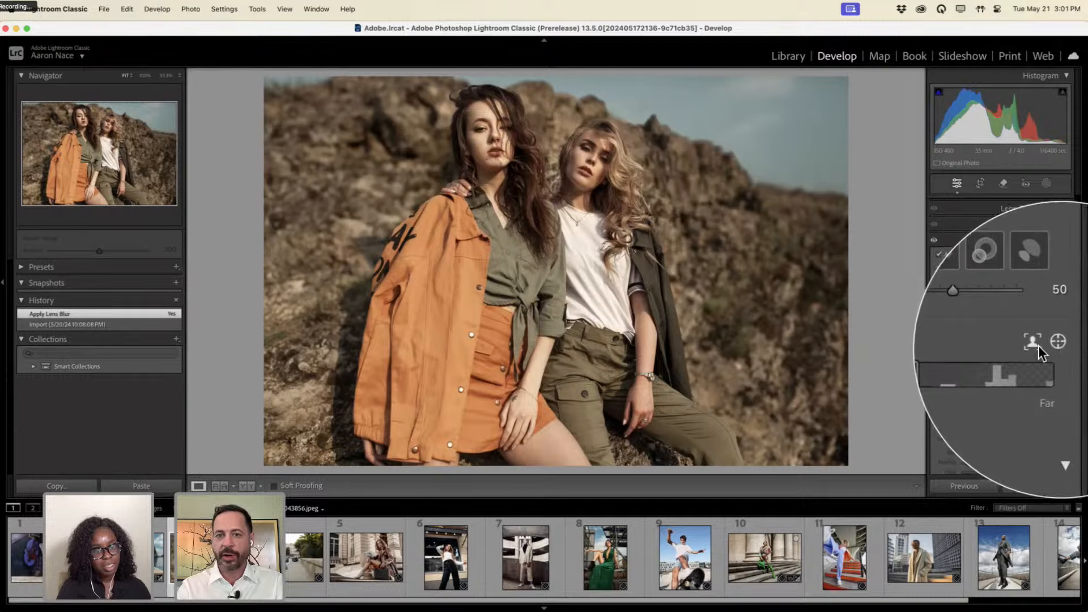
pyautogui.moveTo(587, 143); pyautogui.dragTo(614, 255)
pyautogui.moveTo(464, 115); pyautogui.dragTo(510, 231)
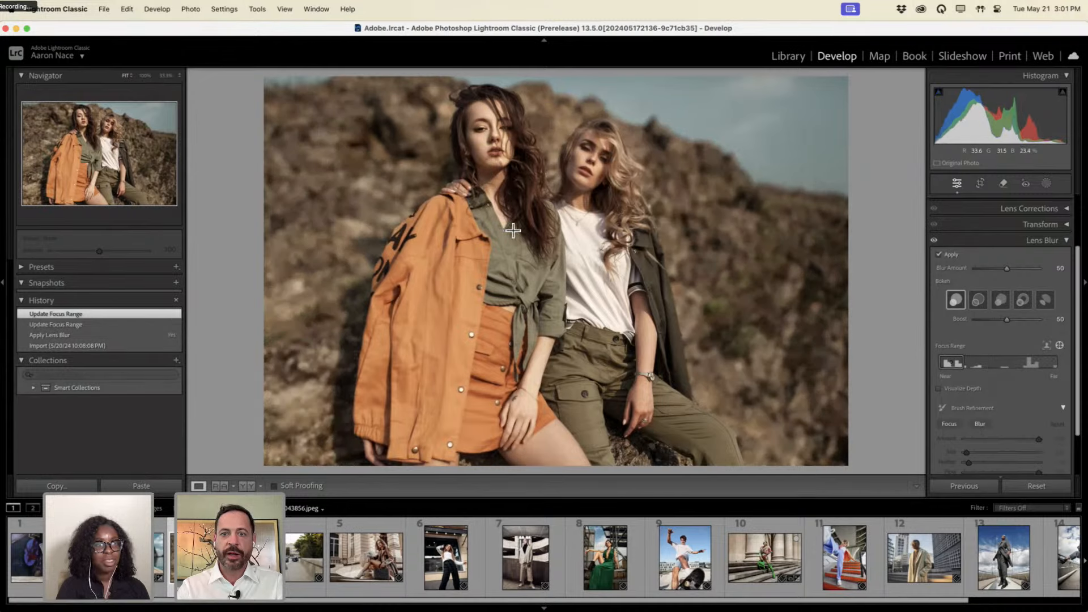
# Target focus on the brunette's face, adjust the Focus Range handle, and set Blur Amount to 25.
pyautogui.click(613, 236)
pyautogui.moveTo(483, 123); pyautogui.dragTo(513, 213)
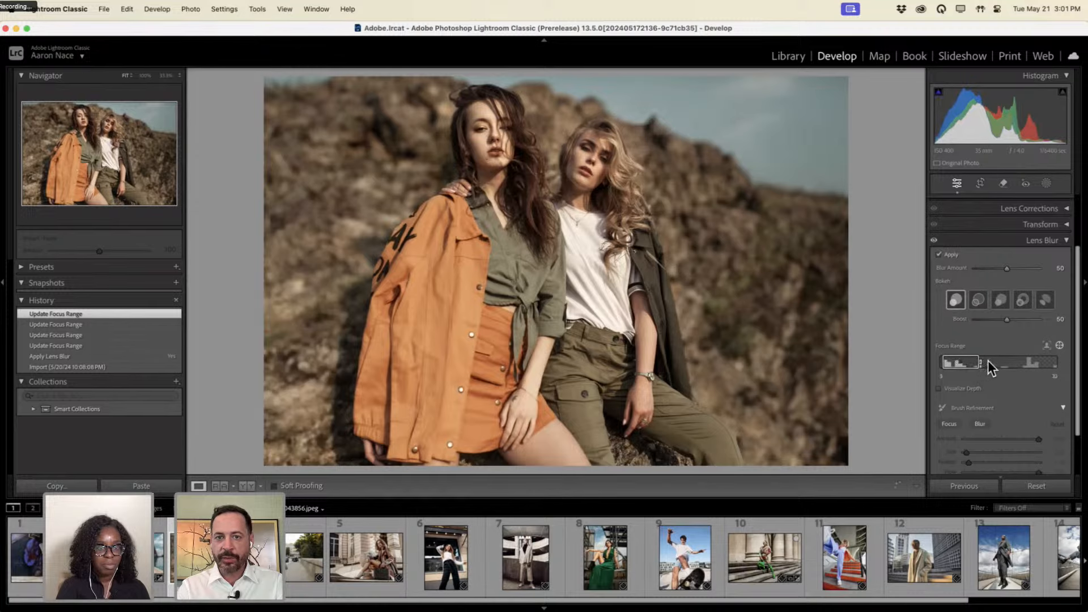
pyautogui.moveTo(984, 361); pyautogui.dragTo(957, 361)
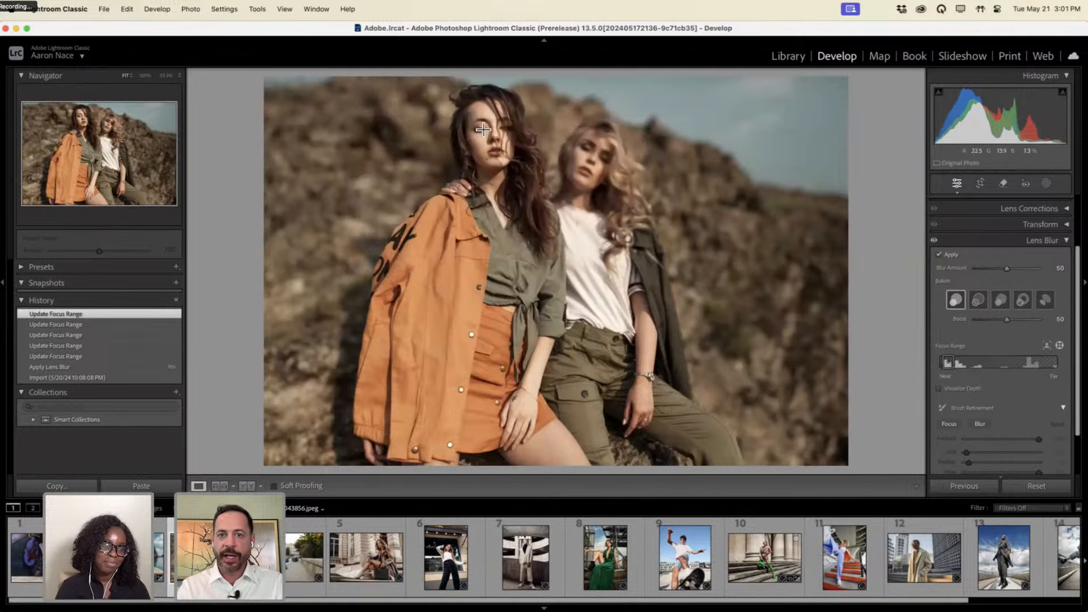
pyautogui.click(498, 153)
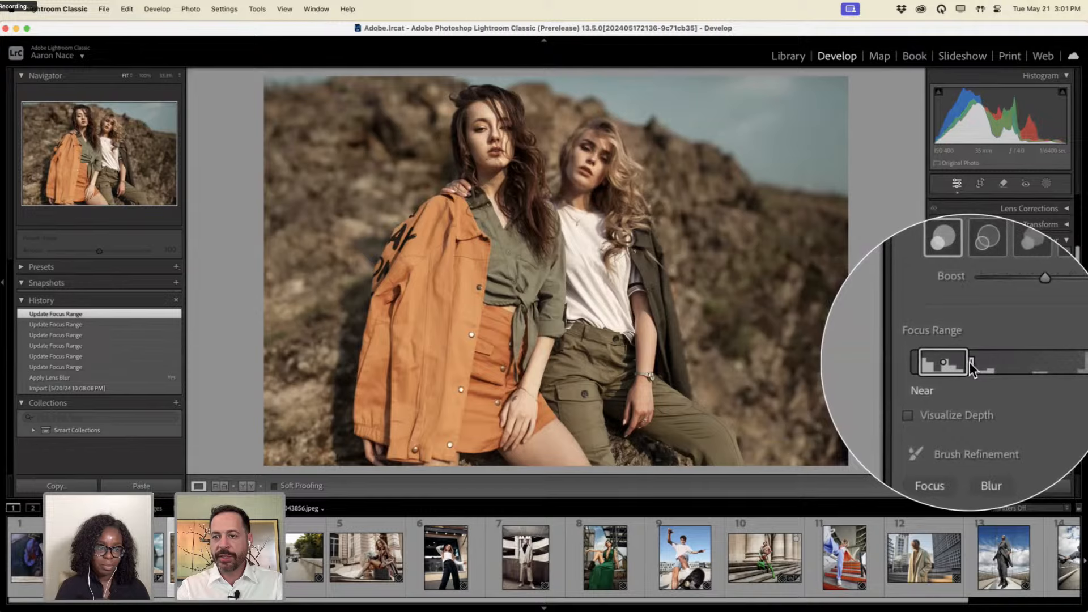
pyautogui.moveTo(968, 361); pyautogui.dragTo(985, 362)
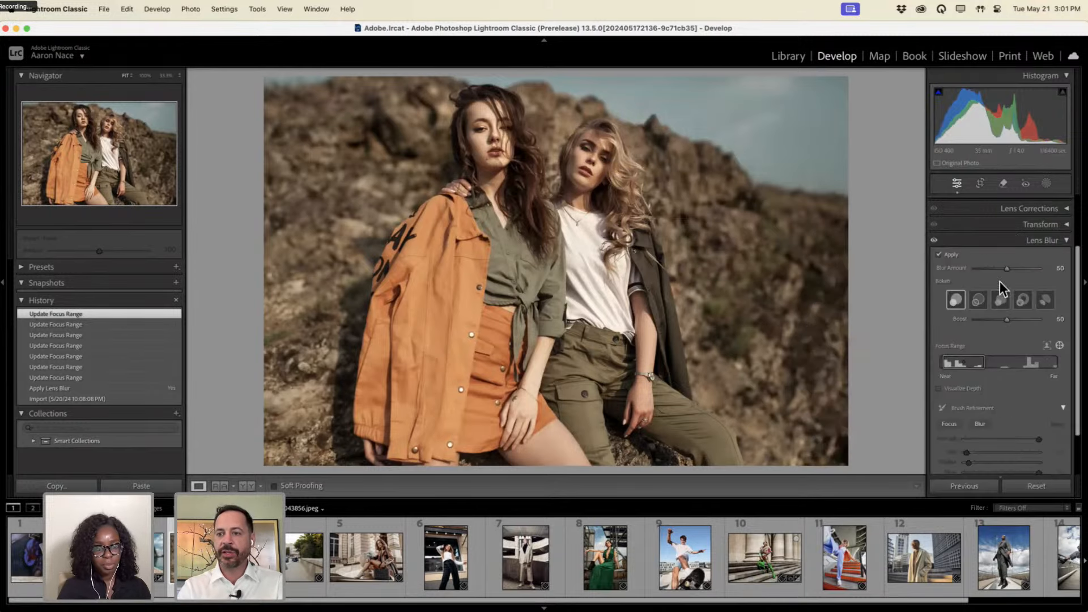
pyautogui.moveTo(1007, 268); pyautogui.dragTo(1017, 268)
pyautogui.moveTo(997, 262); pyautogui.dragTo(992, 260)
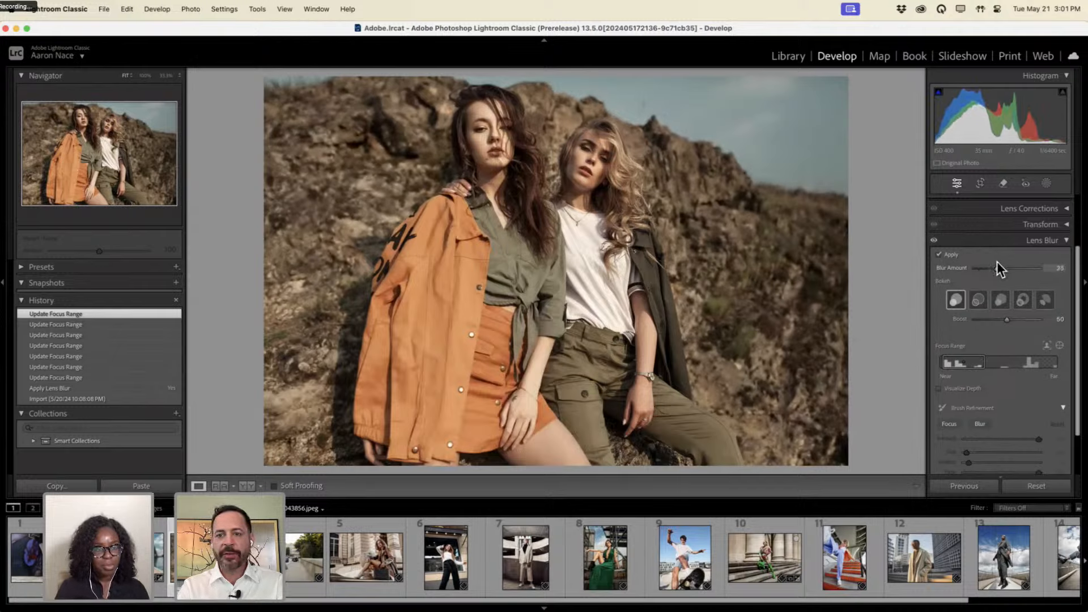
# Test Blur Amount from 0 to 100, settle at 39, and open the croissant-shop photo.
pyautogui.moveTo(997, 260)
pyautogui.mouseDown()
pyautogui.moveTo(944, 263)
pyautogui.moveTo(992, 268)
pyautogui.mouseUp()
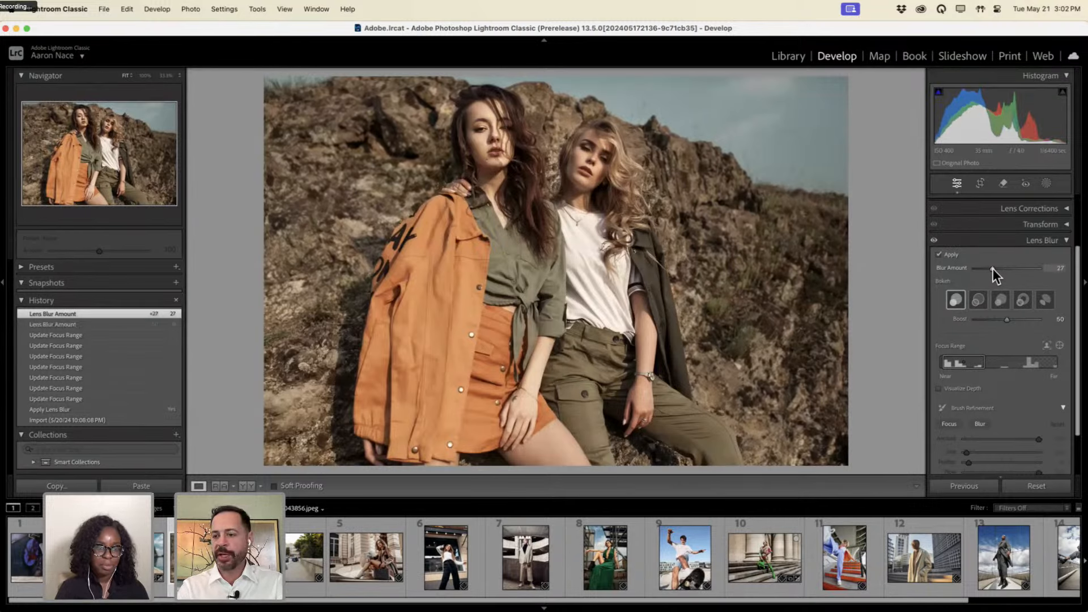
pyautogui.moveTo(992, 268); pyautogui.dragTo(1070, 272)
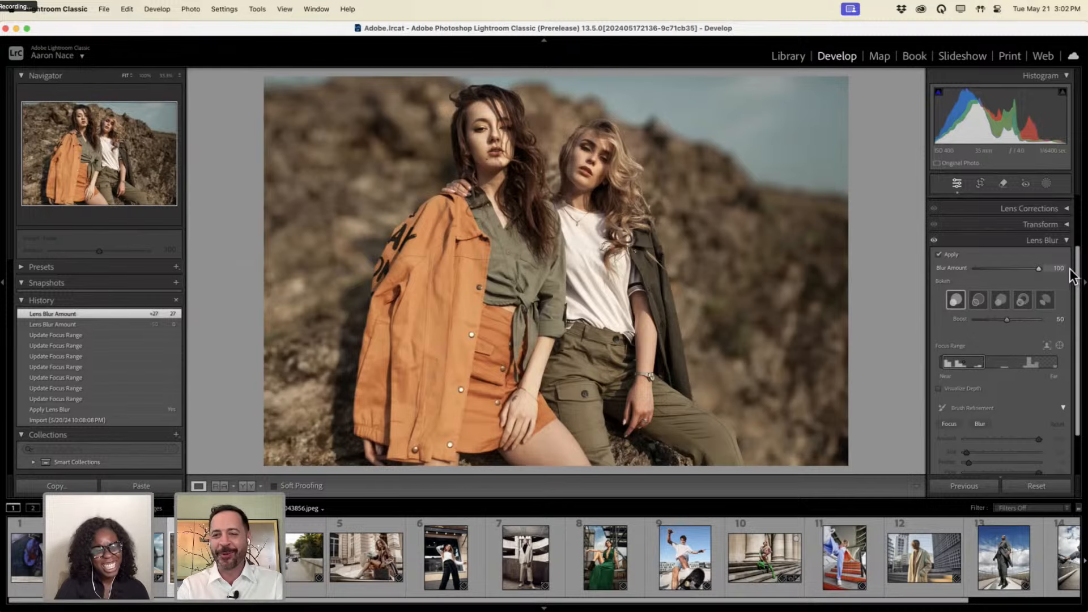
pyautogui.moveTo(1048, 268); pyautogui.dragTo(999, 267)
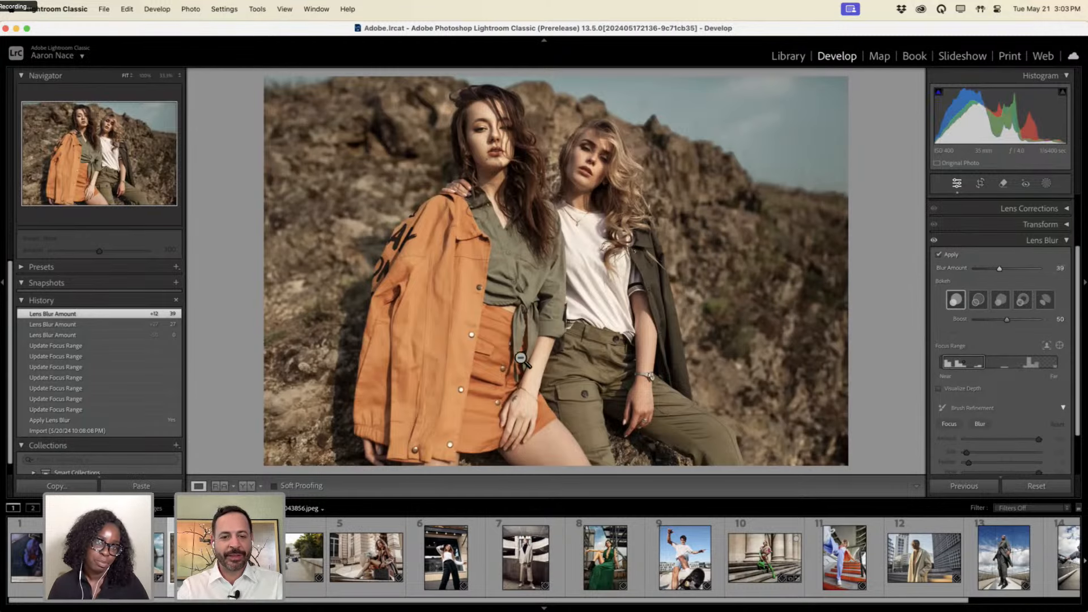
pyautogui.click(445, 561)
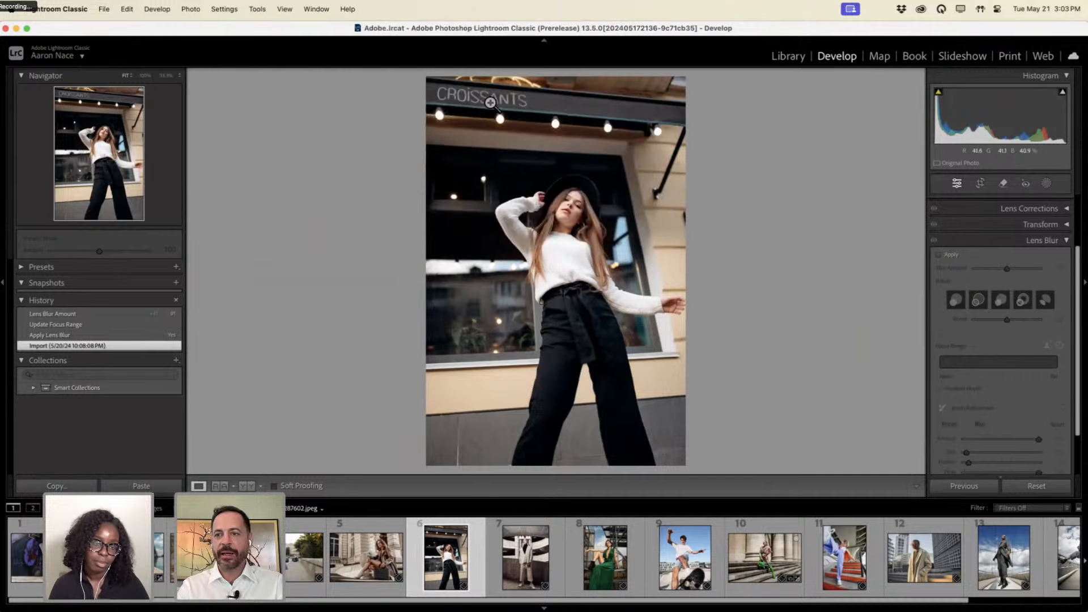
# Erase the CROISSANTS sign lettering with Generative Remove using a smaller brush (size 9).
pyautogui.click(1064, 241)
pyautogui.click(1002, 183)
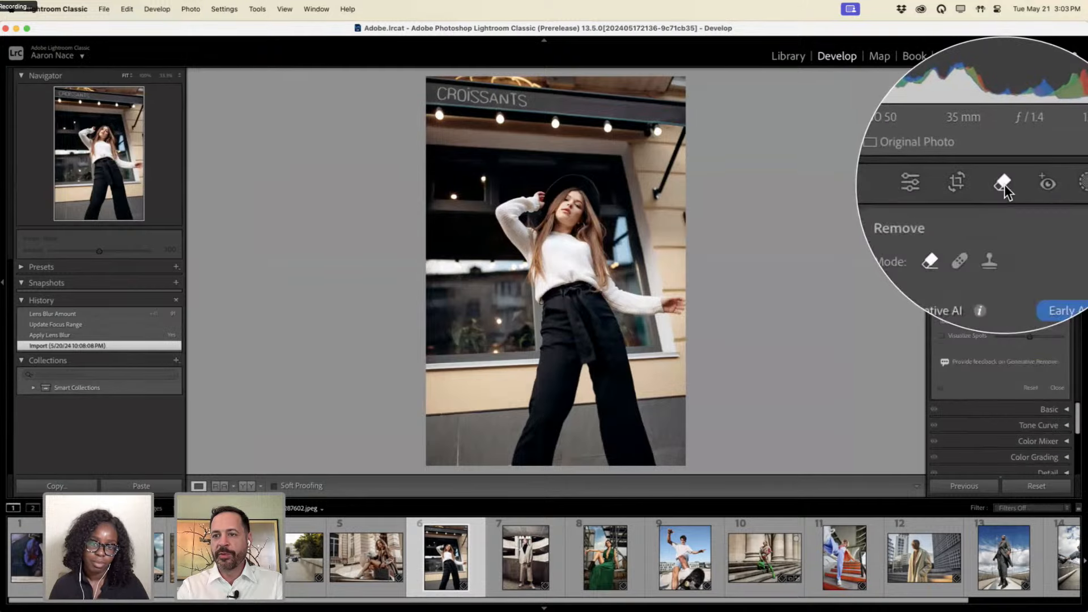
pyautogui.press('[')
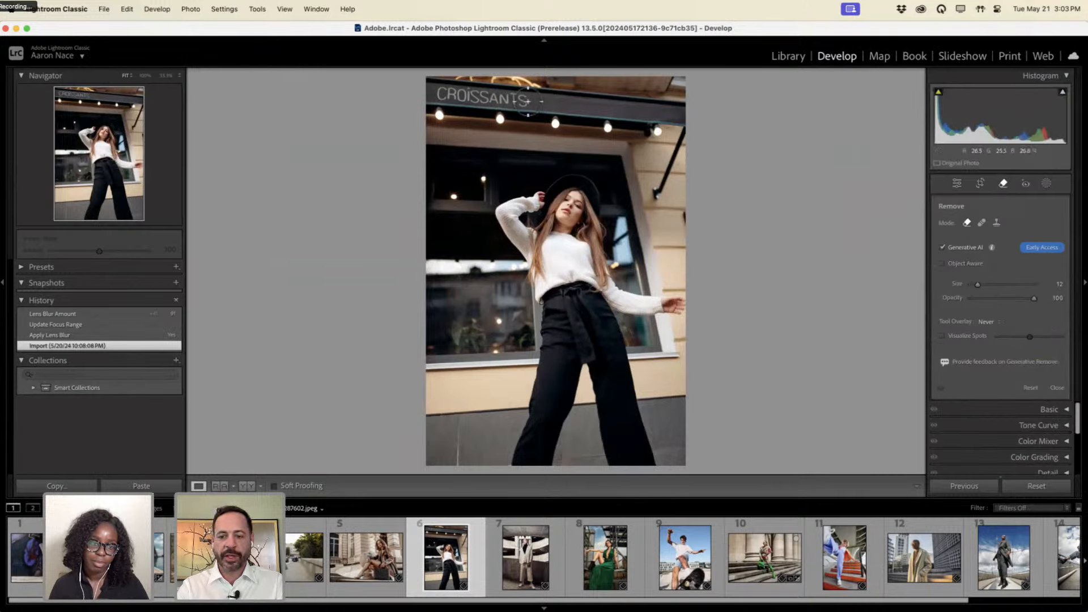
pyautogui.press('[')
pyautogui.moveTo(528, 100)
pyautogui.mouseDown()
pyautogui.moveTo(434, 91)
pyautogui.moveTo(442, 102)
pyautogui.moveTo(527, 104)
pyautogui.mouseUp()
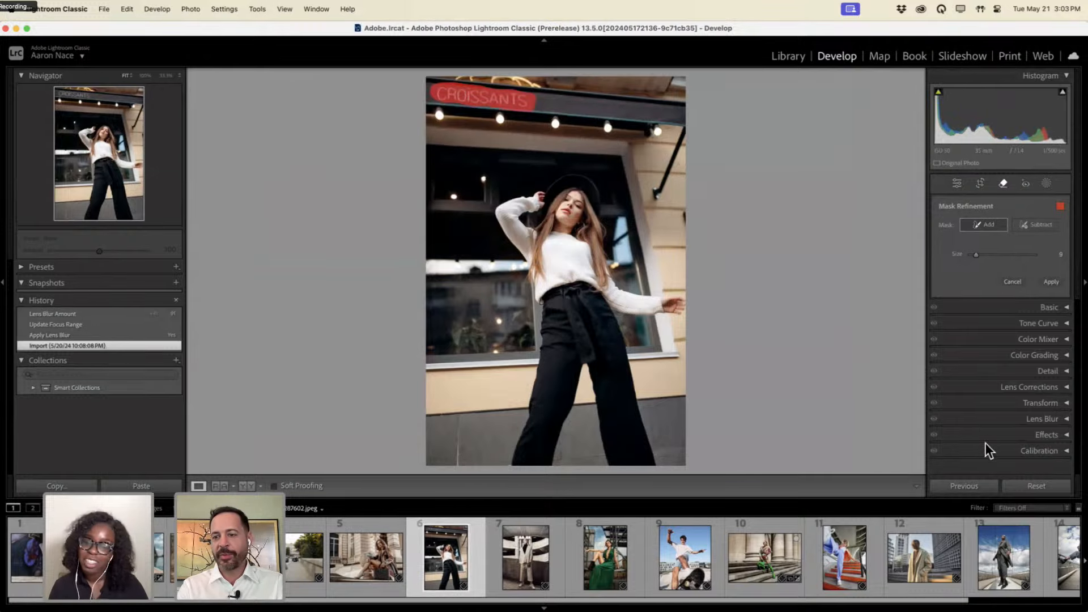
pyautogui.click(1051, 281)
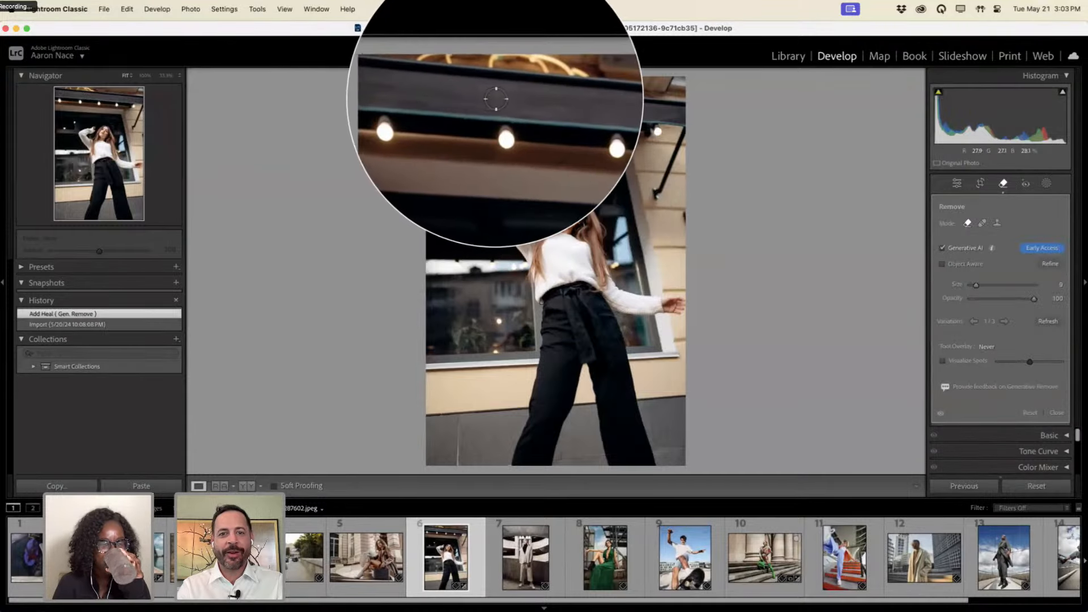
pyautogui.click(1003, 183)
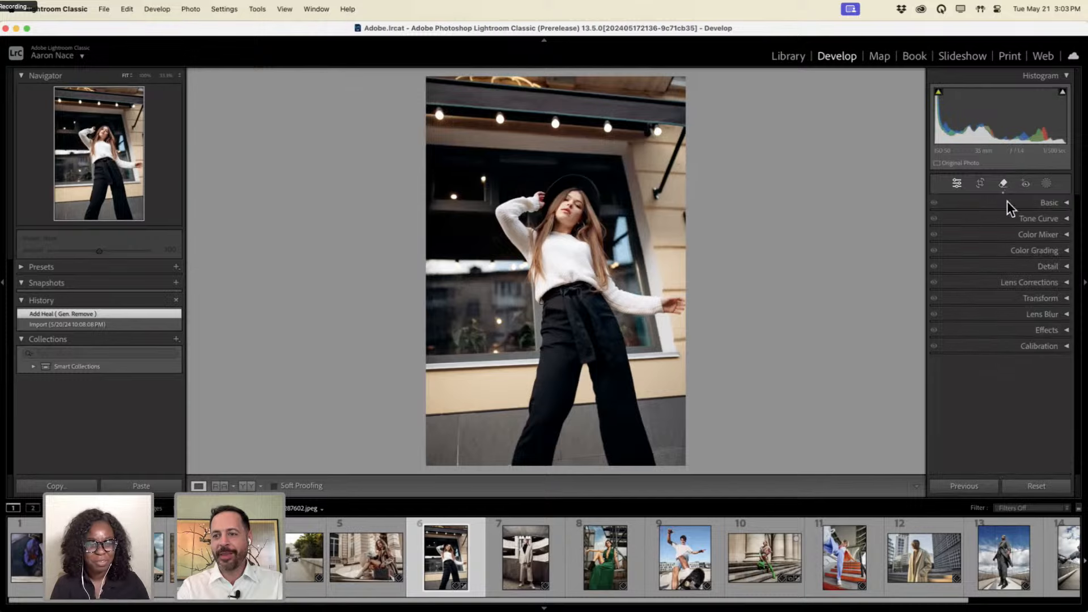
# Enable Lens Blur focused on the woman's face and neck, with Blur Amount 86.
pyautogui.click(1068, 320)
pyautogui.click(938, 236)
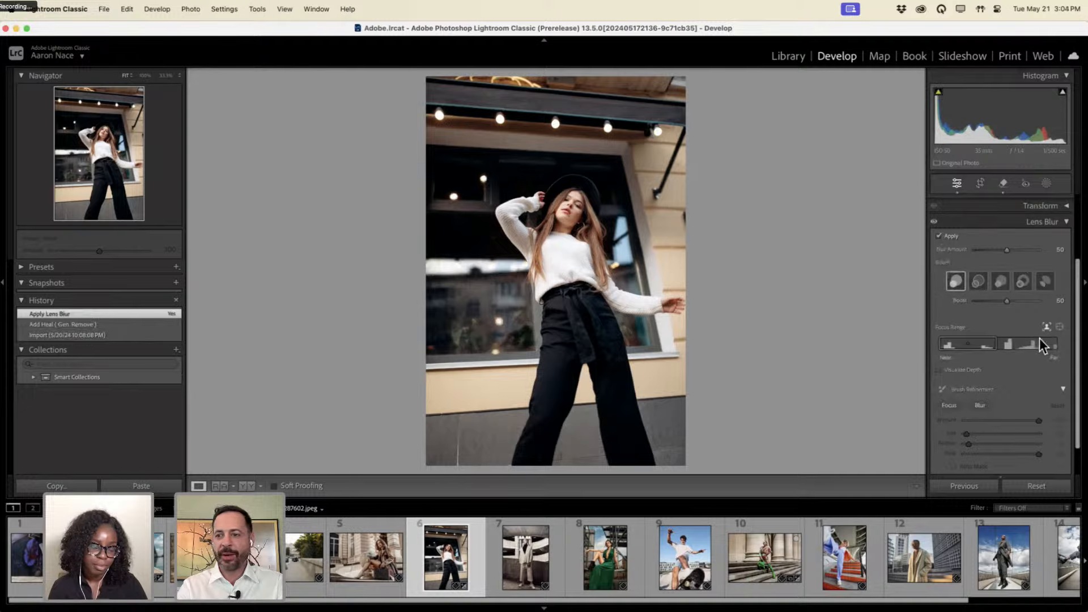
pyautogui.click(1059, 327)
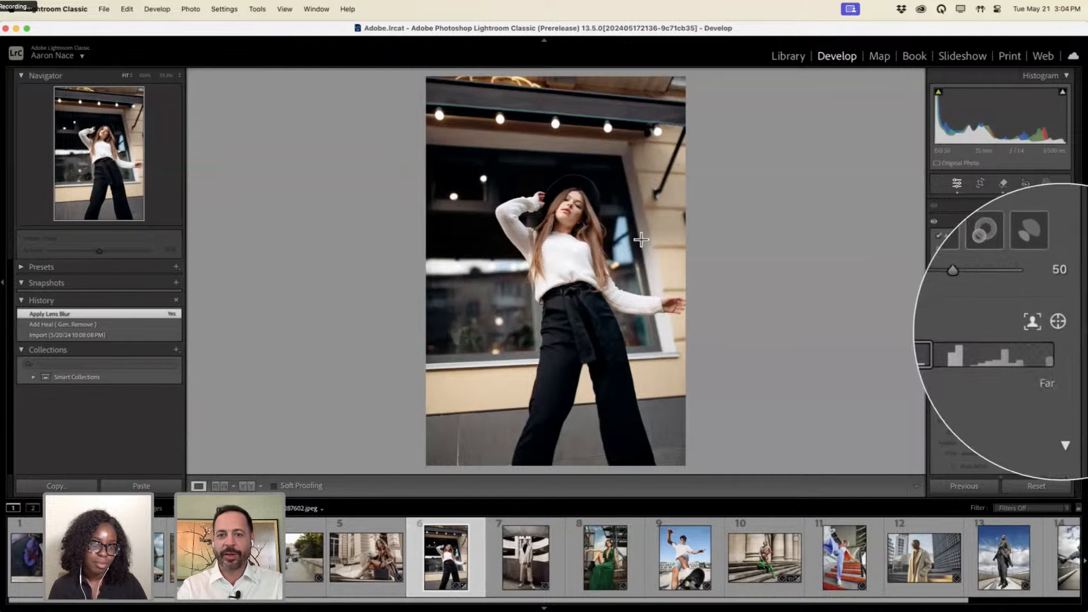
pyautogui.moveTo(559, 198); pyautogui.dragTo(581, 235)
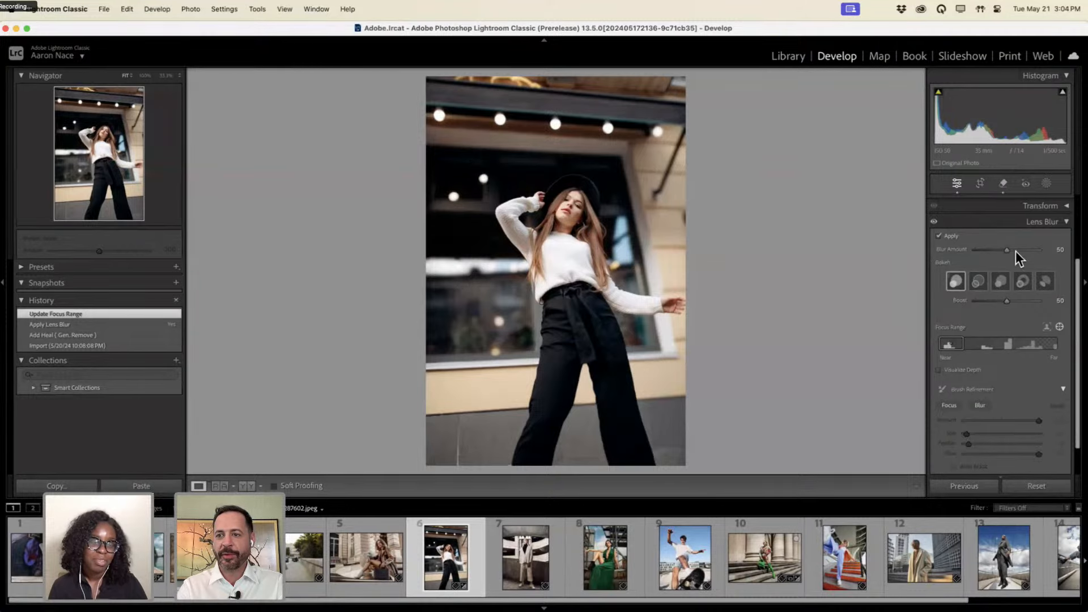
pyautogui.moveTo(1009, 250); pyautogui.dragTo(1033, 253)
# Try the bokeh shapes, settle on Circle, and set Highlights Boost to 49.
pyautogui.click(980, 281)
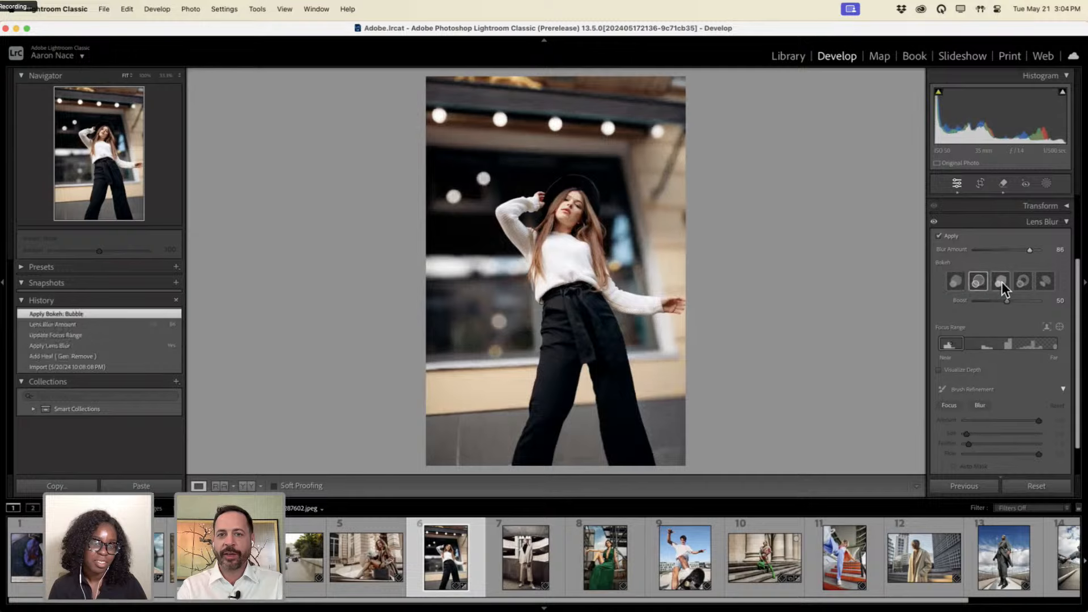
pyautogui.click(1001, 281)
pyautogui.click(1023, 281)
pyautogui.click(1045, 281)
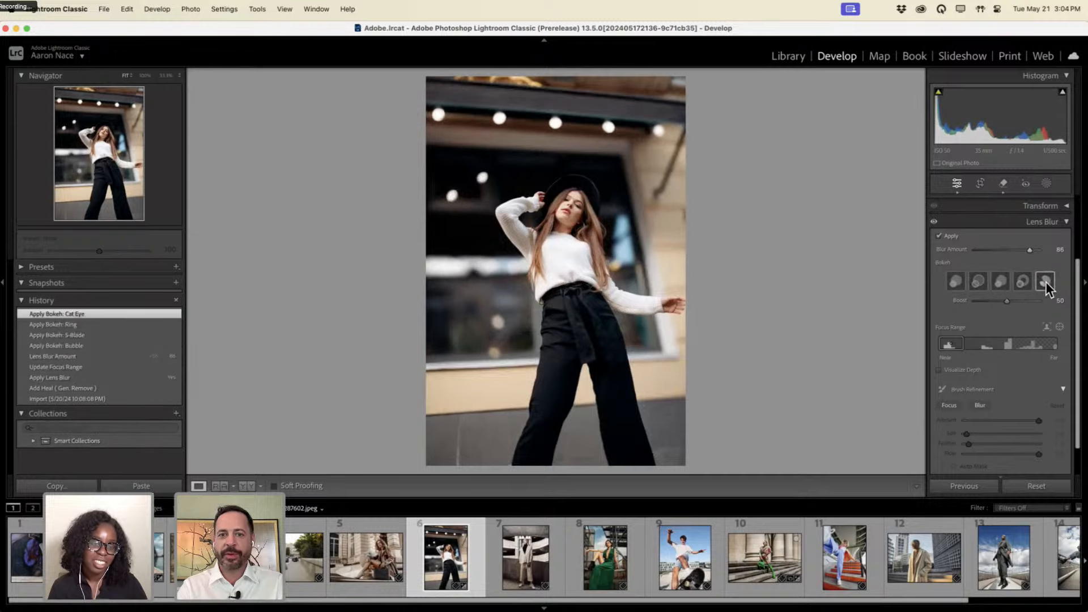
pyautogui.click(958, 281)
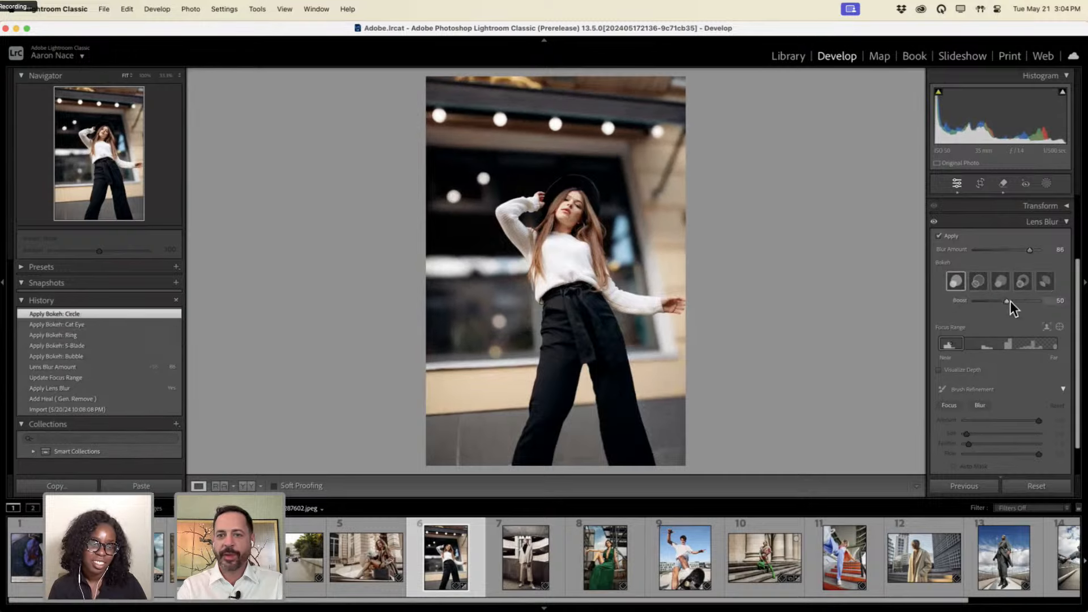
pyautogui.doubleClick(959, 300)
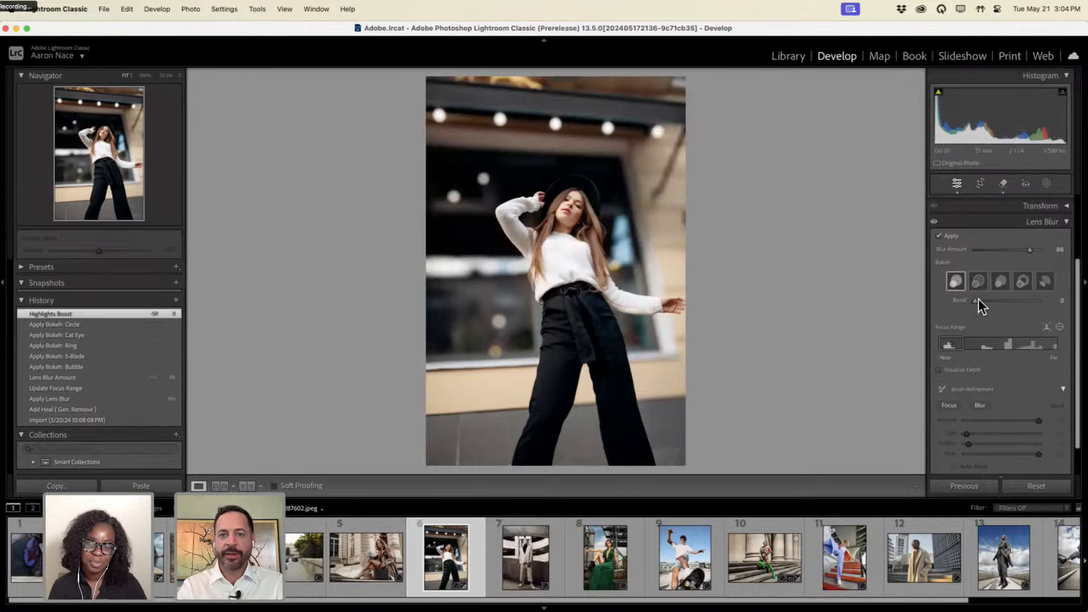
pyautogui.moveTo(1053, 299); pyautogui.dragTo(1027, 299)
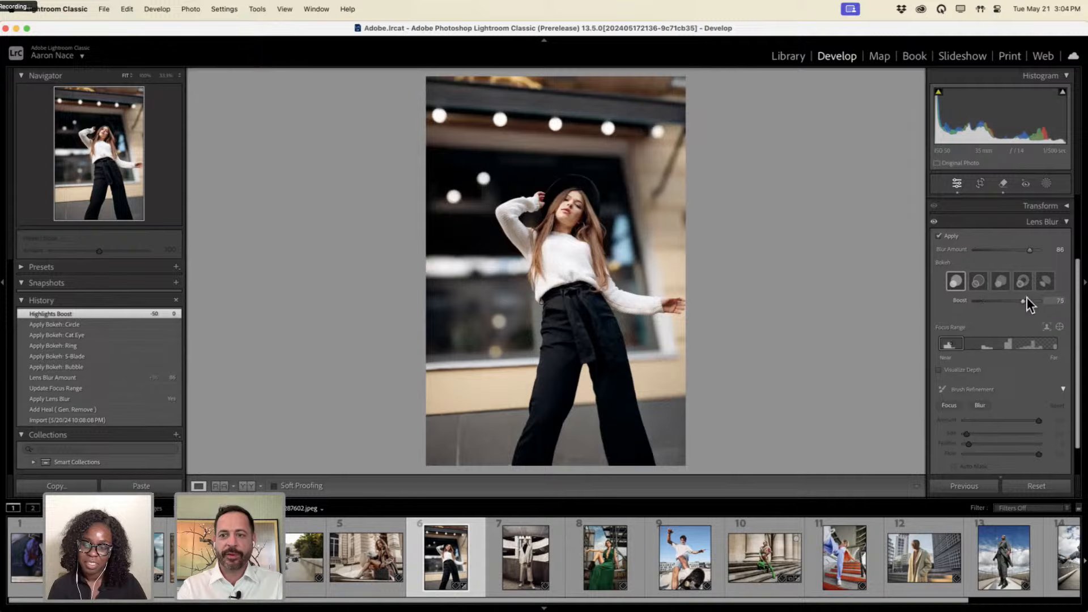
pyautogui.click(1006, 301)
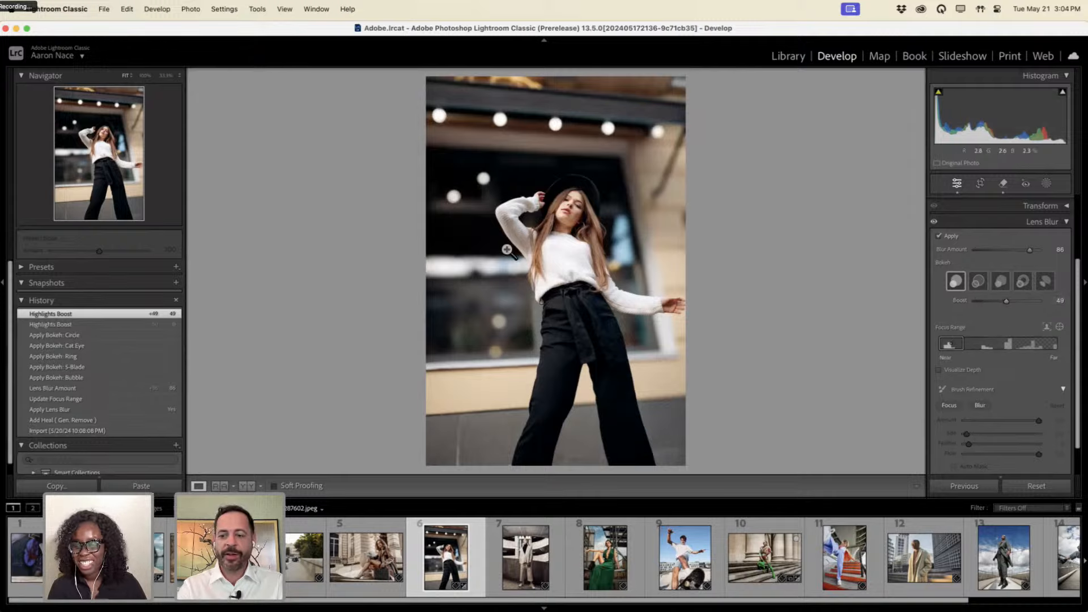
# Toggle the before/after view to compare the blurred result with the original.
pyautogui.press('\\')
pyautogui.press('\\')
pyautogui.press('\\')
pyautogui.press('\\')
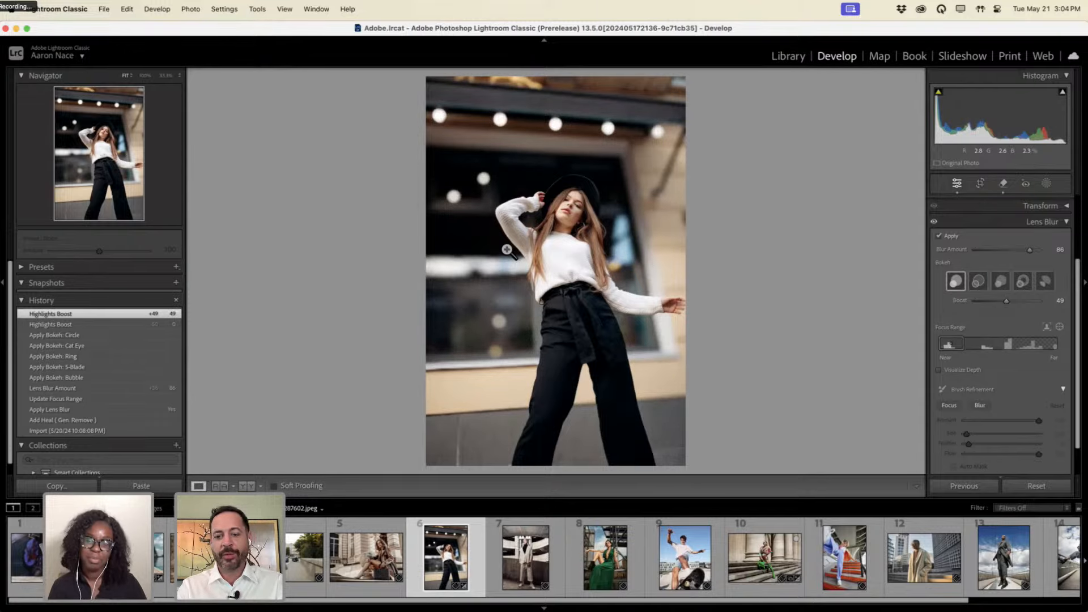
pyautogui.press('\\')
pyautogui.press('\\')
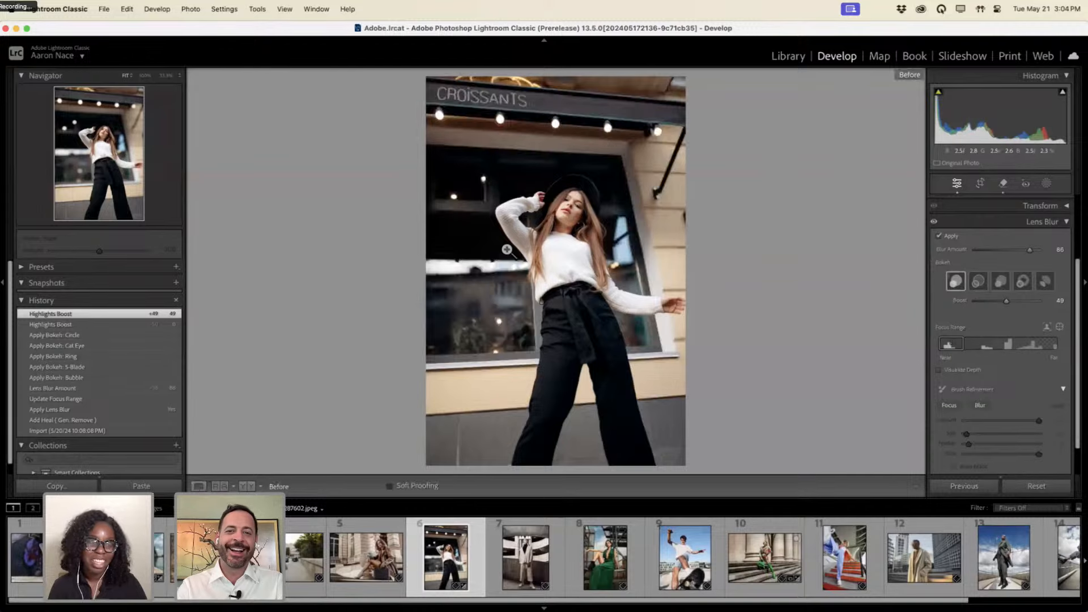
pyautogui.press('\\')
pyautogui.press('\\')
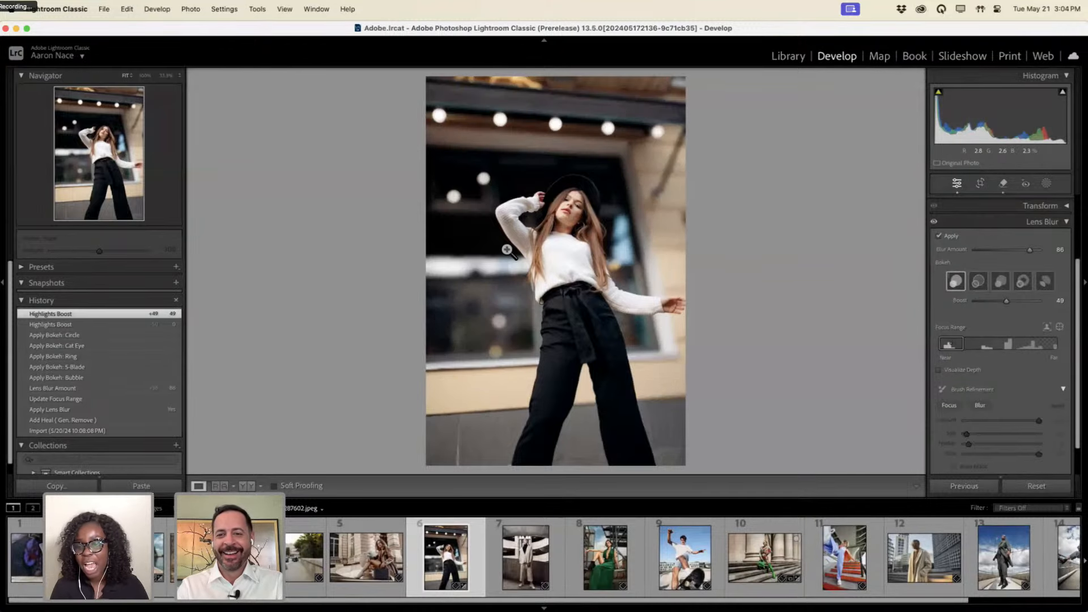
pyautogui.press('\\')
pyautogui.press('\\')
pyautogui.press('\\')
pyautogui.press('\\')
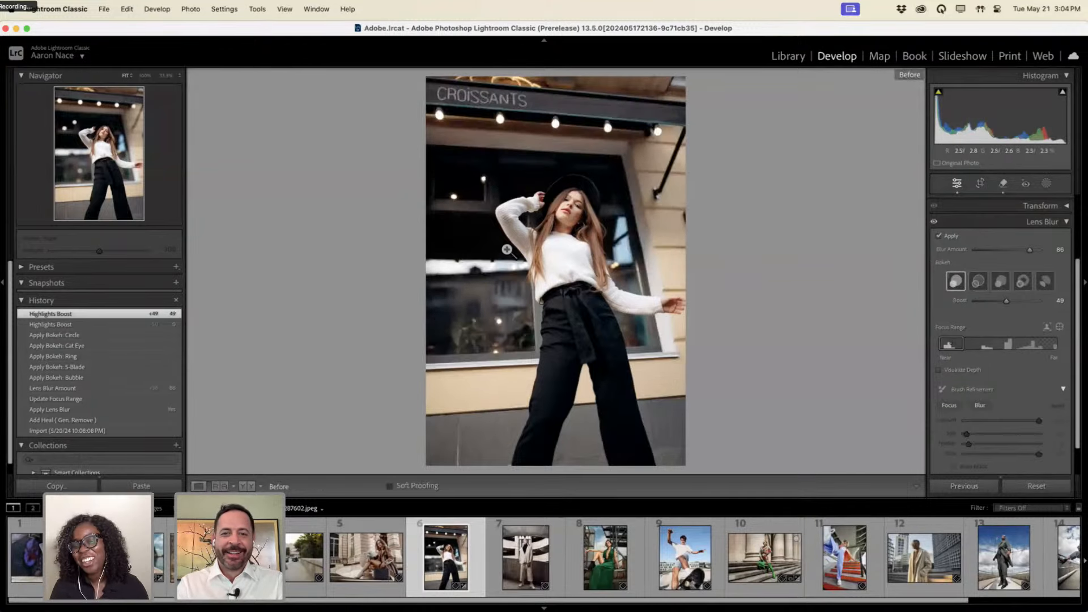
pyautogui.press('\\')
pyautogui.press('\\')
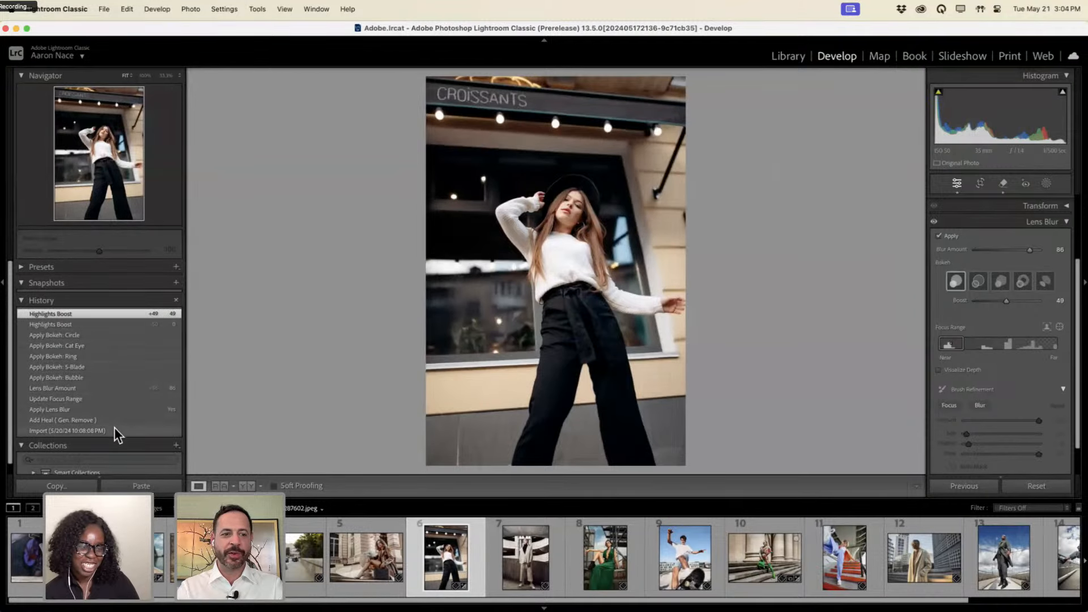
# Revert to the Import state, then reapply Lens Blur focused on the woman at Blur Amount 73.
pyautogui.click(118, 429)
pyautogui.click(938, 236)
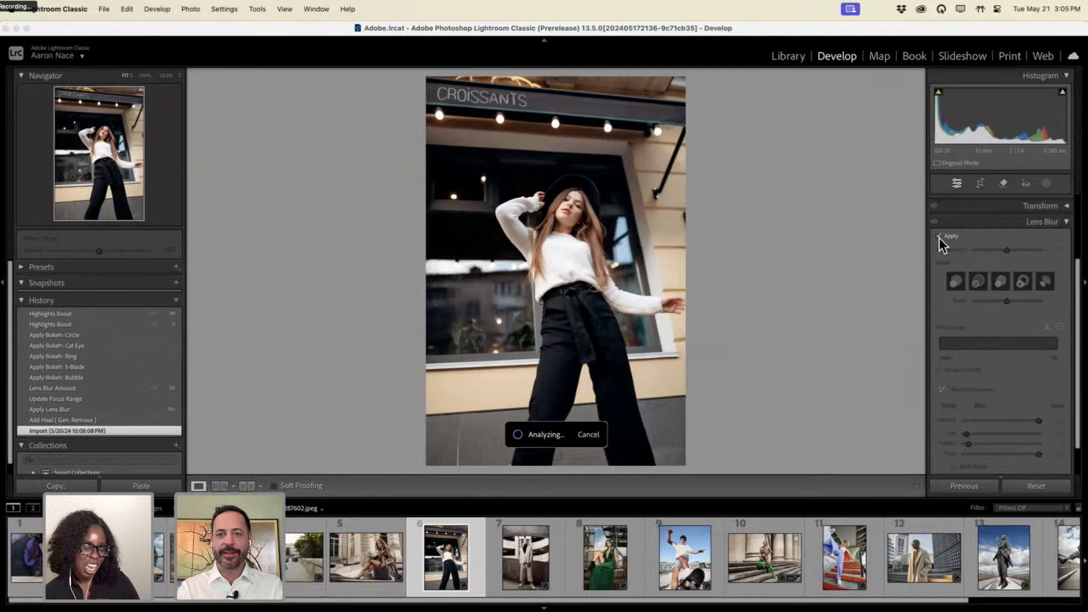
pyautogui.click(1059, 327)
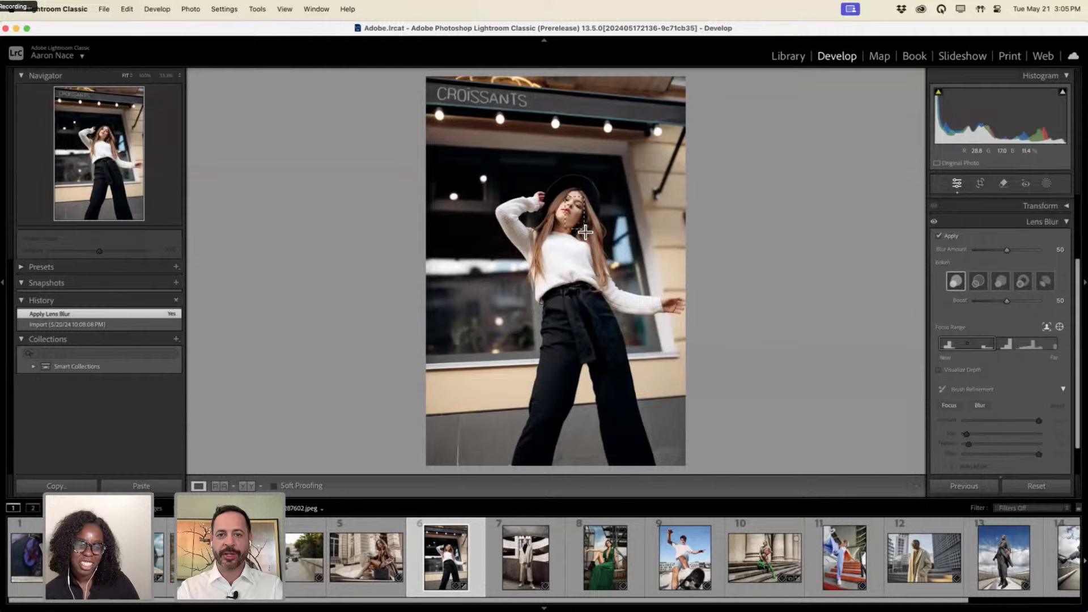
pyautogui.click(583, 228)
pyautogui.click(1020, 250)
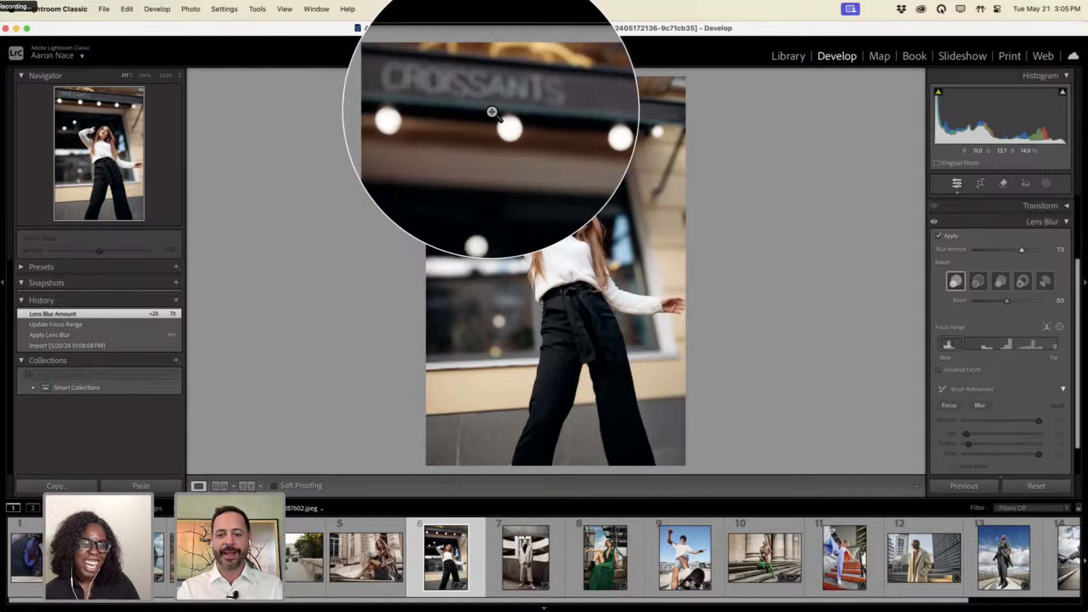
pyautogui.press('Escape')
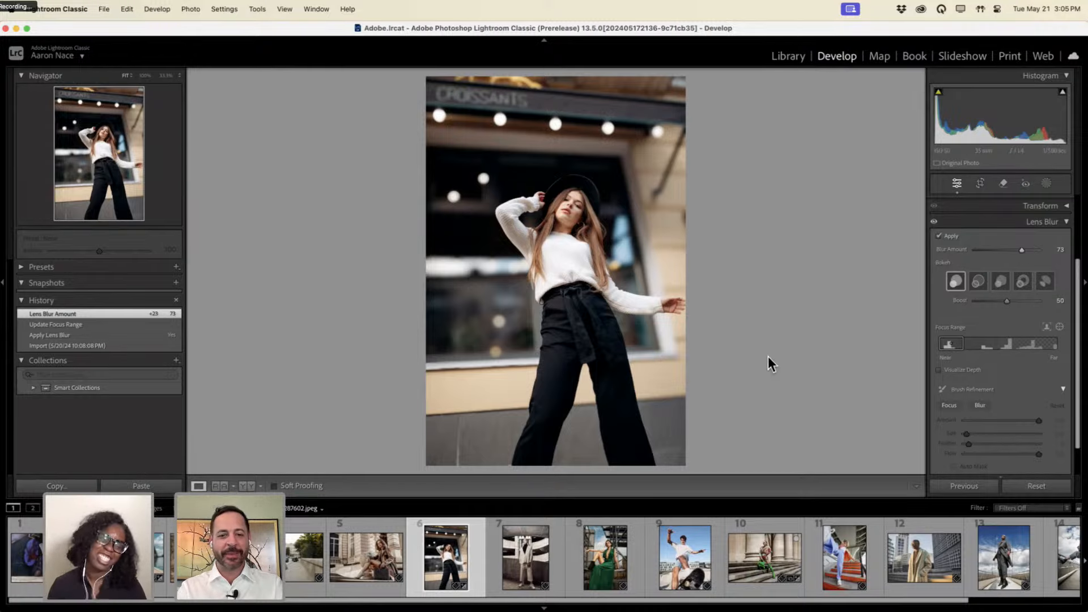
# On the white-suit portrait, enable Lens Blur, raise the amount, and focus from face to jacket.
pyautogui.click(526, 559)
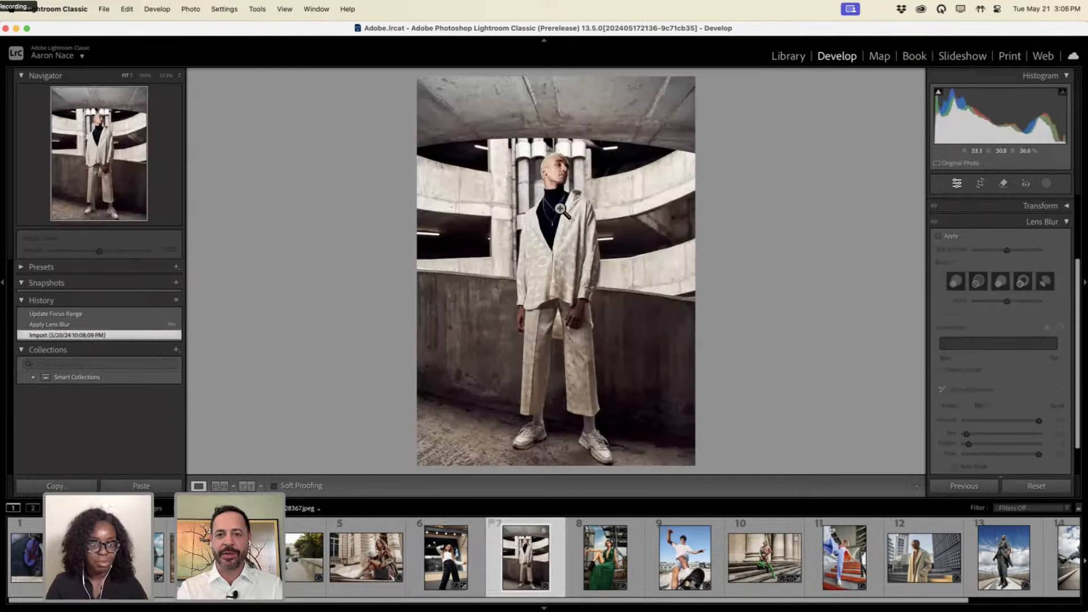
pyautogui.press('alt+super+8')
pyautogui.press('alt+super+8')
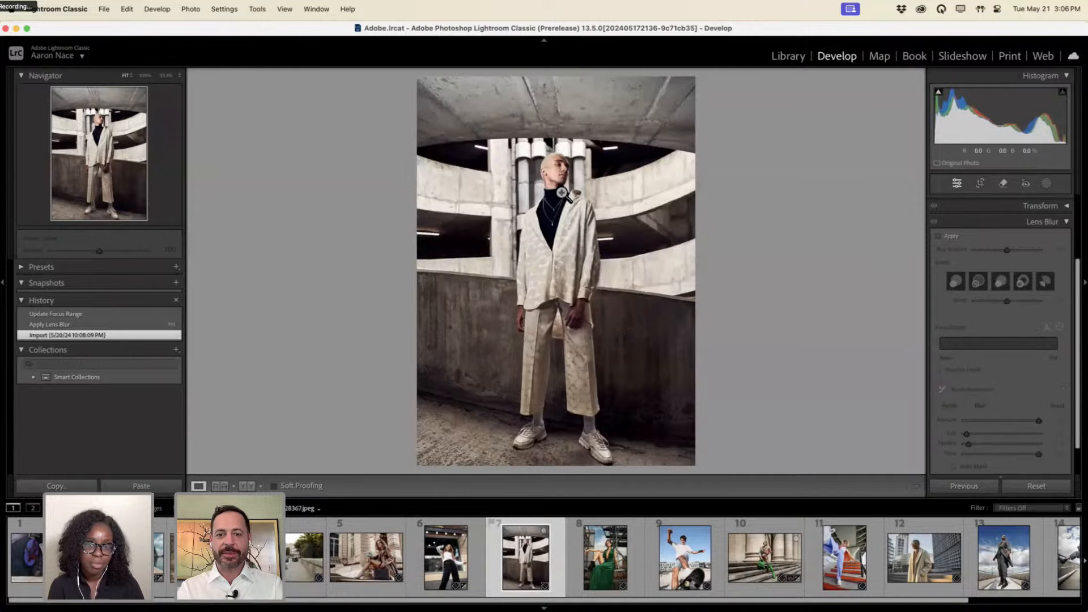
pyautogui.click(943, 237)
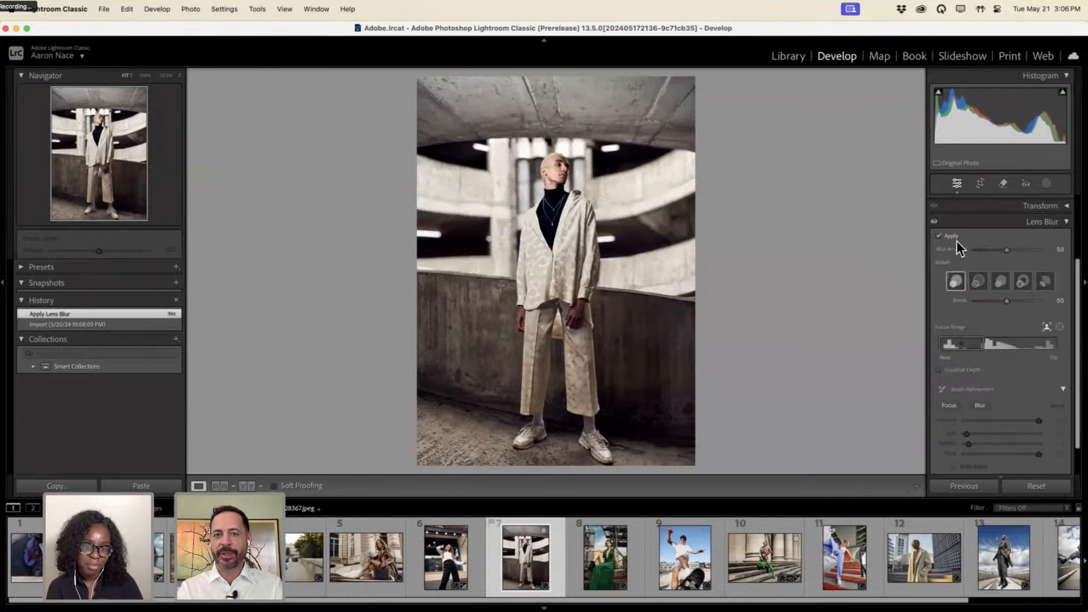
pyautogui.press('alt+super+8')
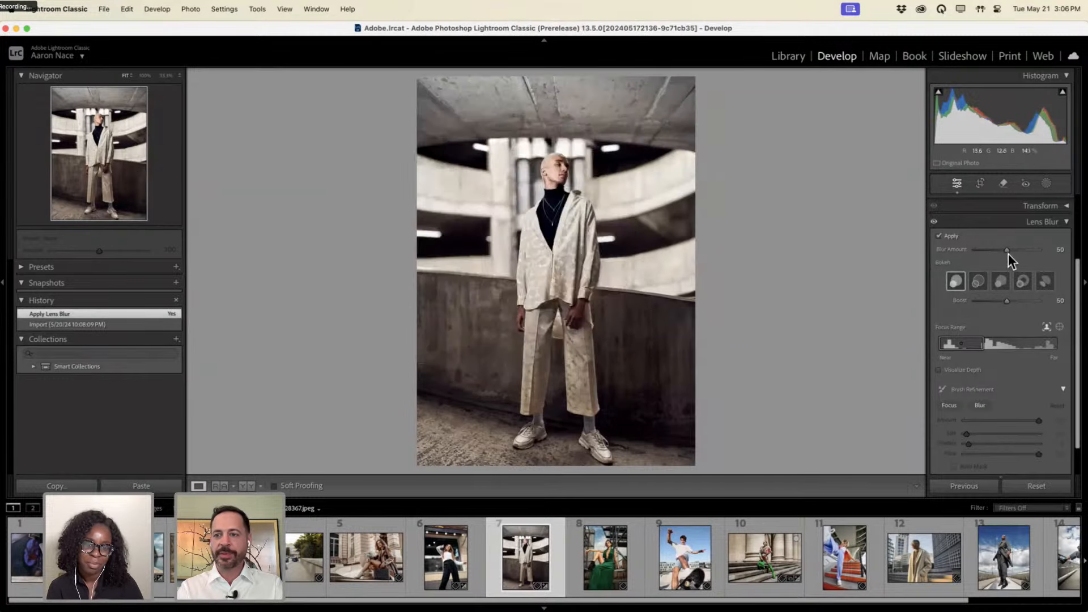
pyautogui.moveTo(1007, 250); pyautogui.dragTo(1049, 250)
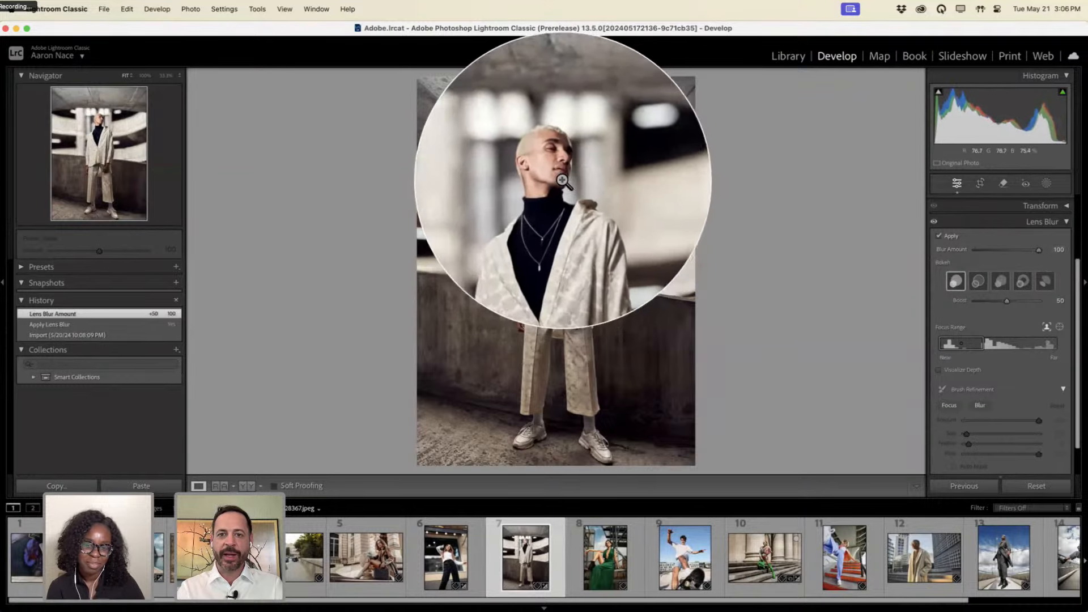
pyautogui.click(1059, 327)
pyautogui.moveTo(550, 168); pyautogui.dragTo(561, 285)
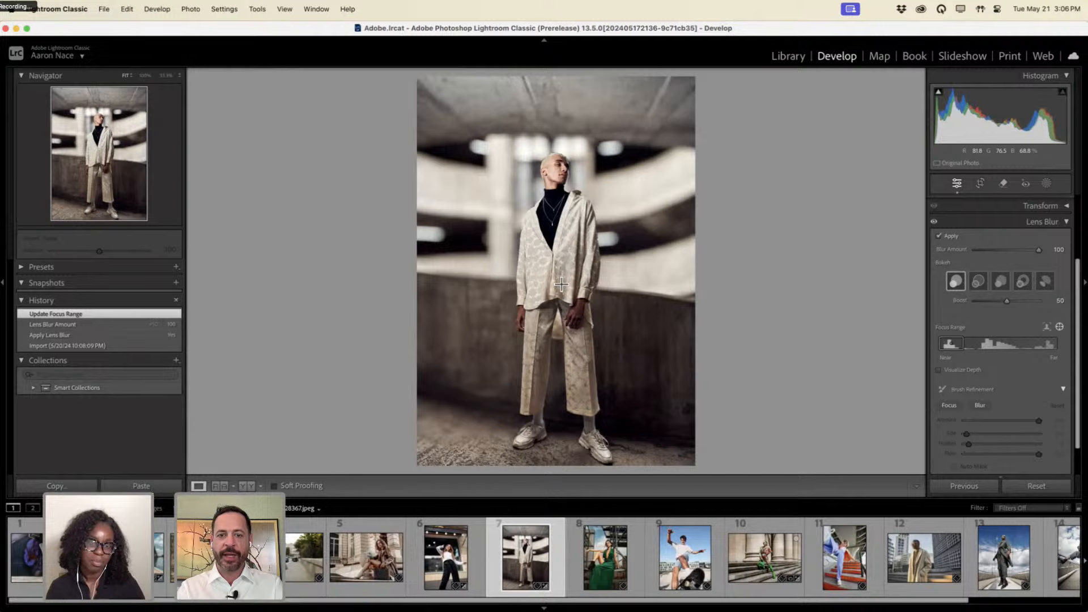
# Undo the focus changes, lower Blur Amount to 43, and move to the green-dress photo.
pyautogui.hotkey('ctrl', 'z')
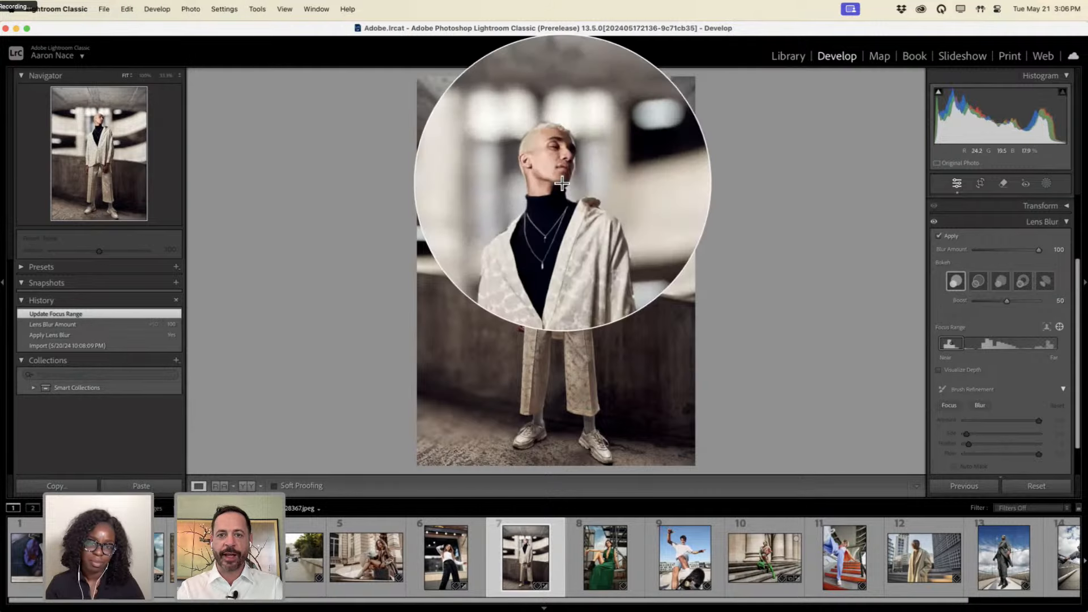
pyautogui.hotkey('ctrl', 'z')
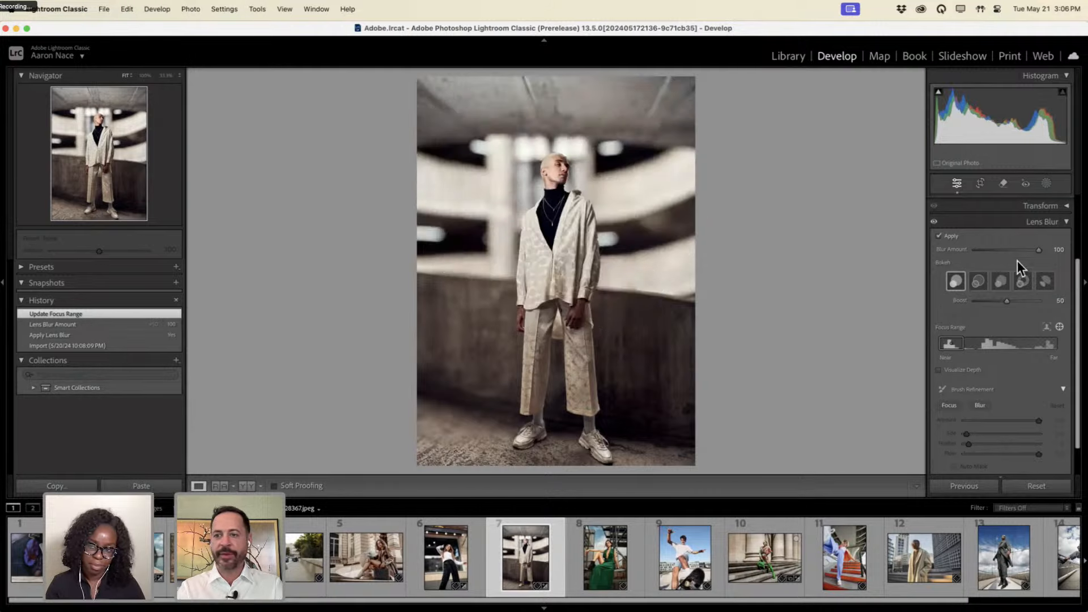
pyautogui.moveTo(1005, 248)
pyautogui.mouseDown()
pyautogui.moveTo(975, 248)
pyautogui.moveTo(1062, 249)
pyautogui.moveTo(990, 249)
pyautogui.moveTo(1001, 249)
pyautogui.mouseUp()
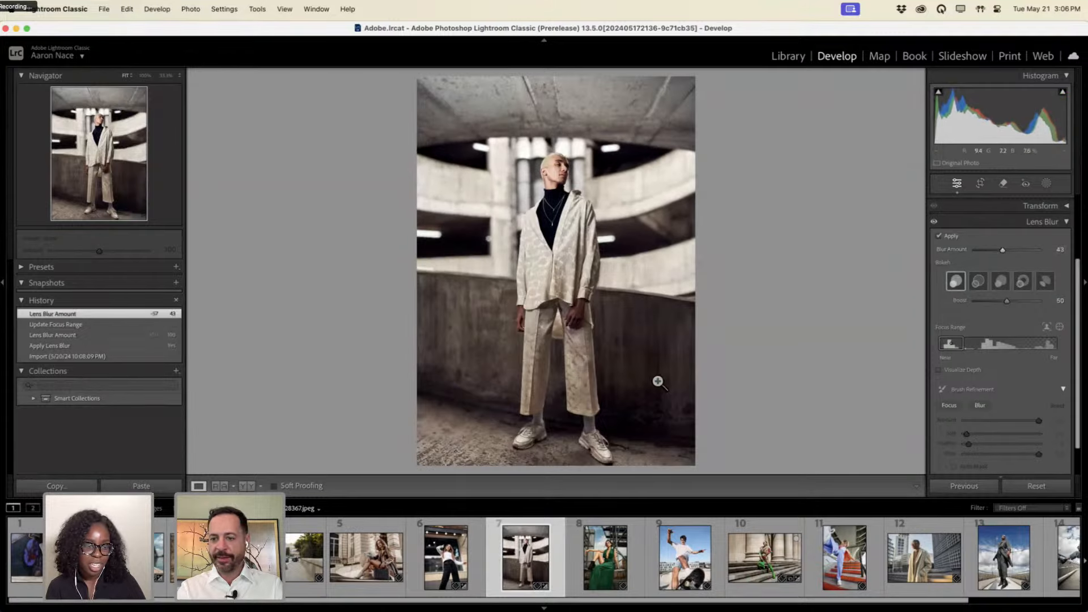
pyautogui.press('Right')
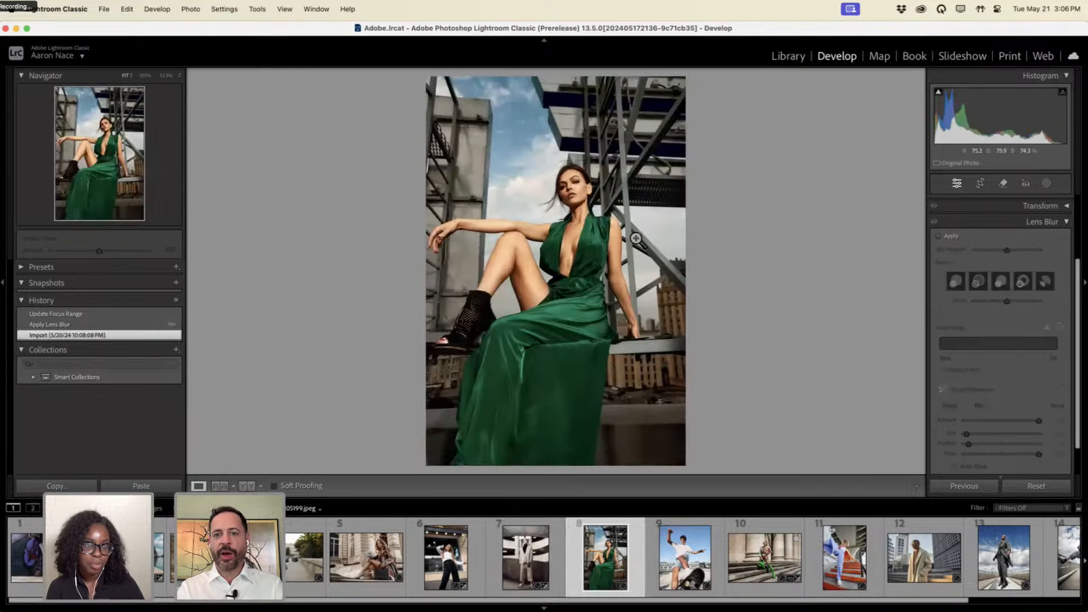
# Enable Lens Blur, target the focus range on the model's face, and set Blur Amount to 100.
pyautogui.press('alt+super+8')
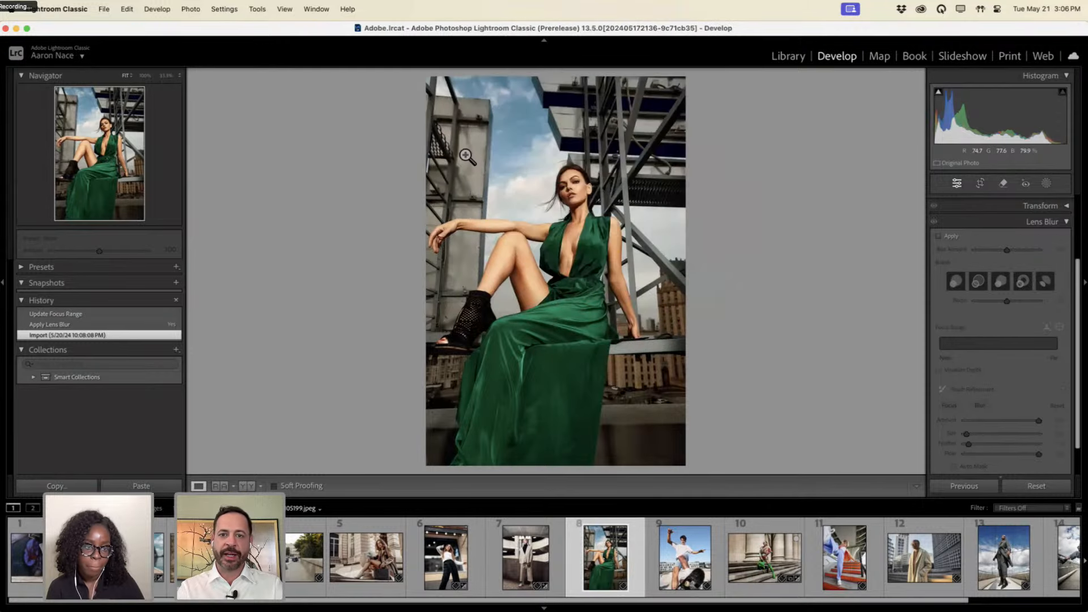
pyautogui.press('alt+super+8')
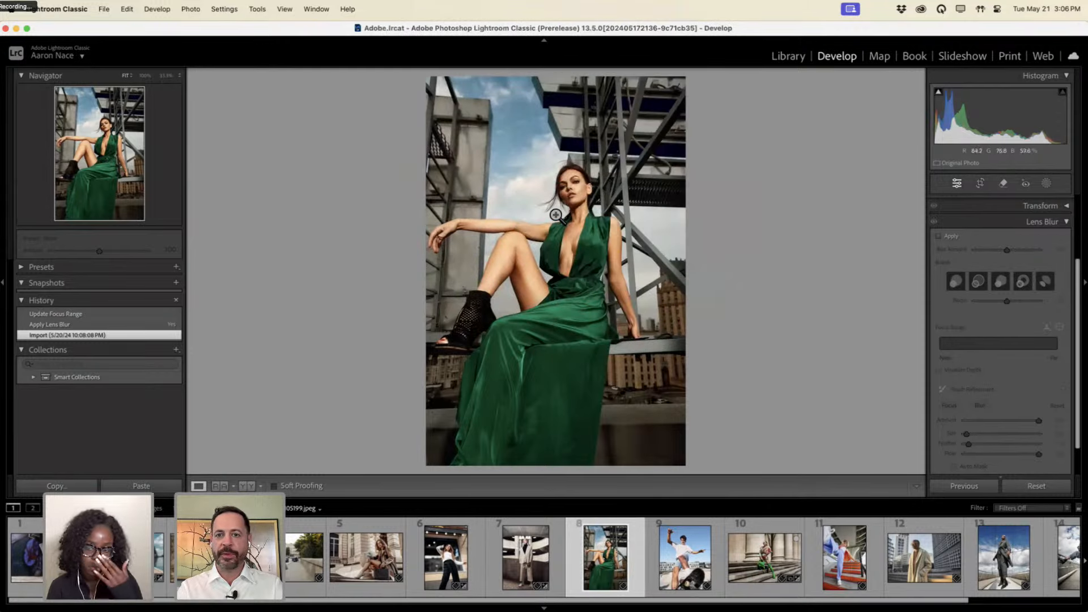
pyautogui.press('alt+super+8')
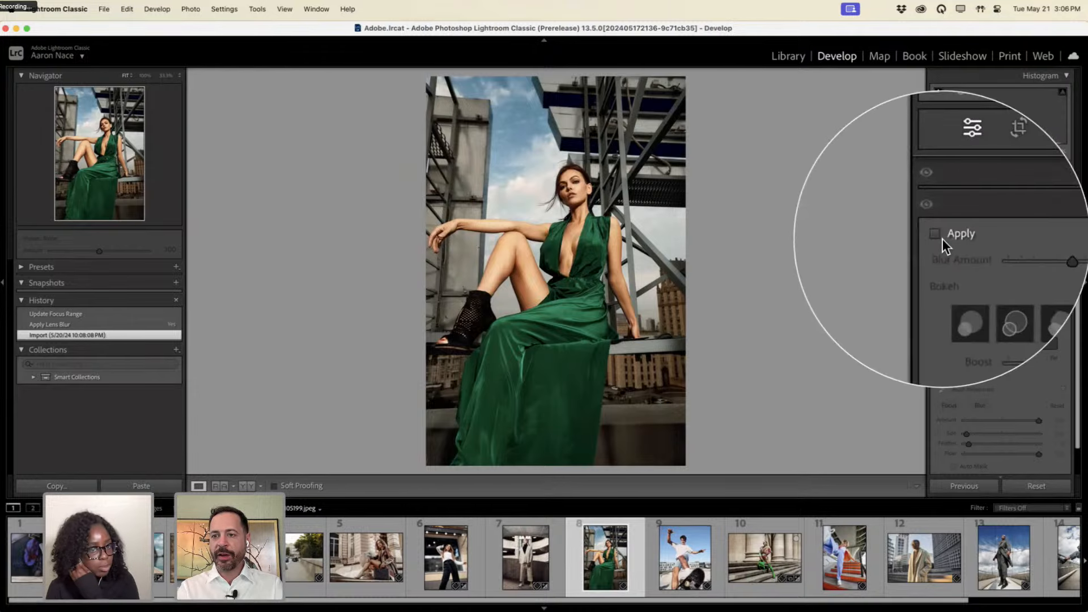
pyautogui.click(937, 236)
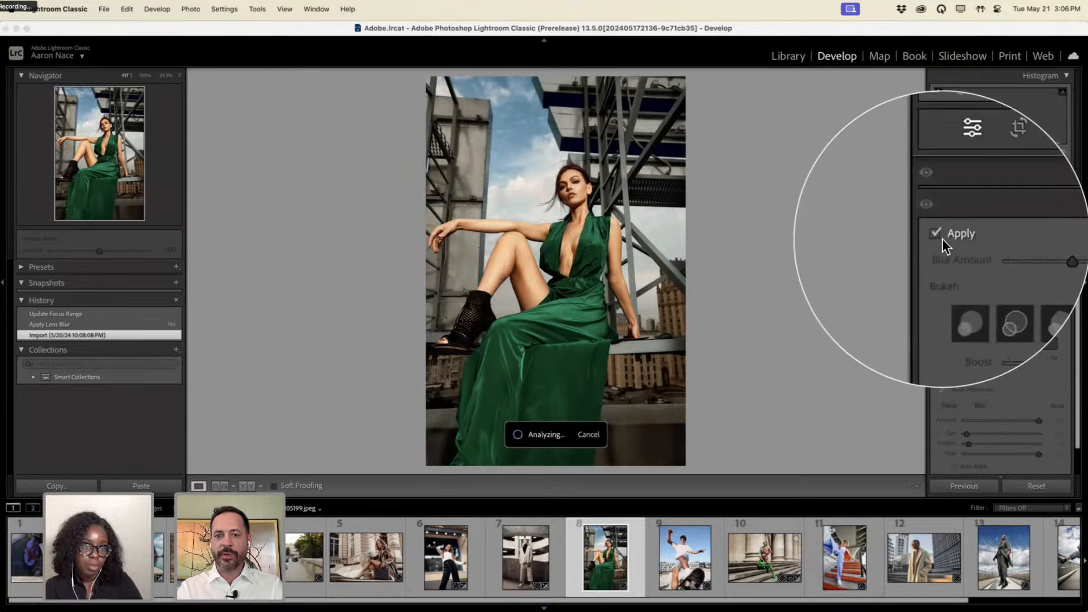
pyautogui.press('alt+super+8')
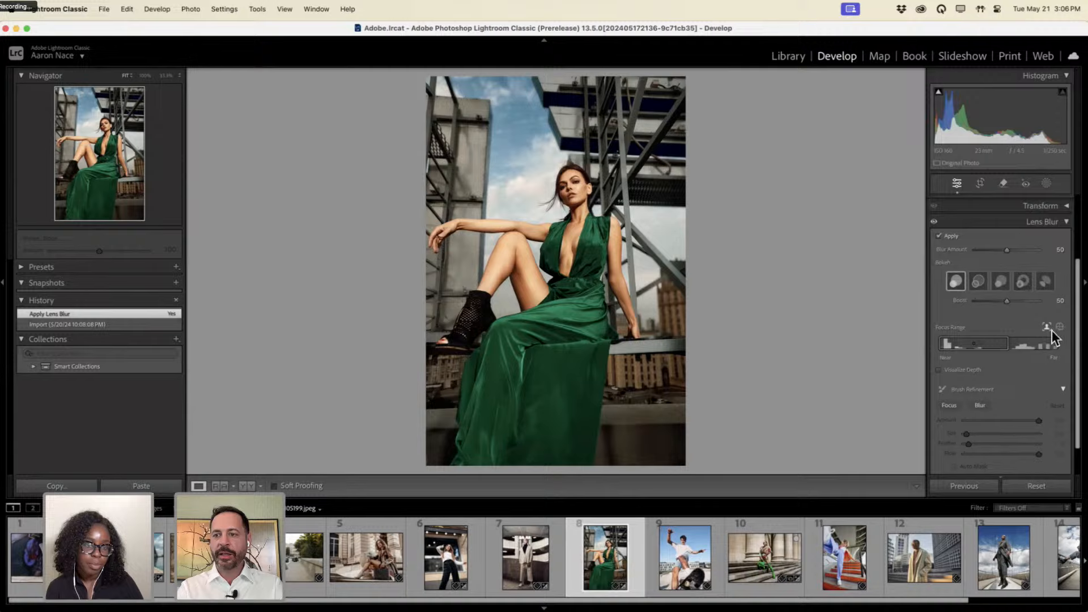
pyautogui.press('alt+super+8')
pyautogui.press('alt+super+8')
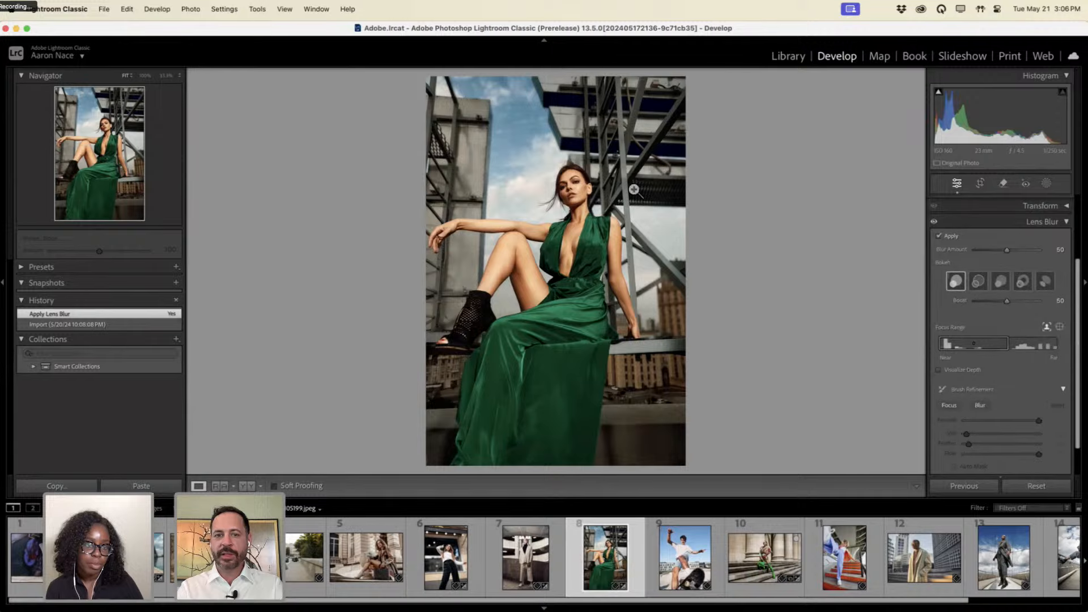
pyautogui.click(1059, 327)
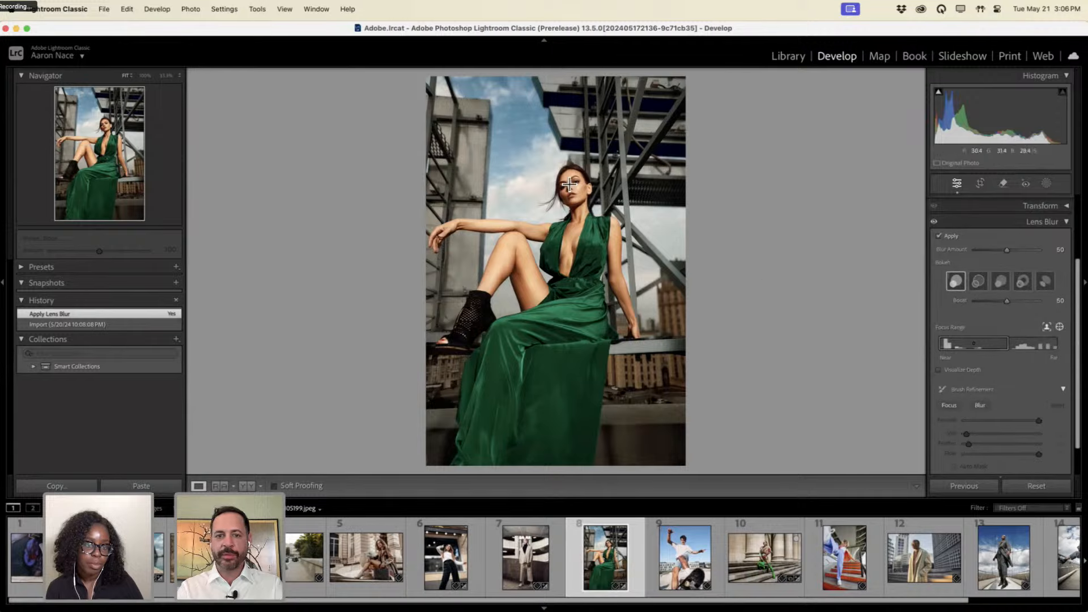
pyautogui.moveTo(569, 184); pyautogui.dragTo(579, 228)
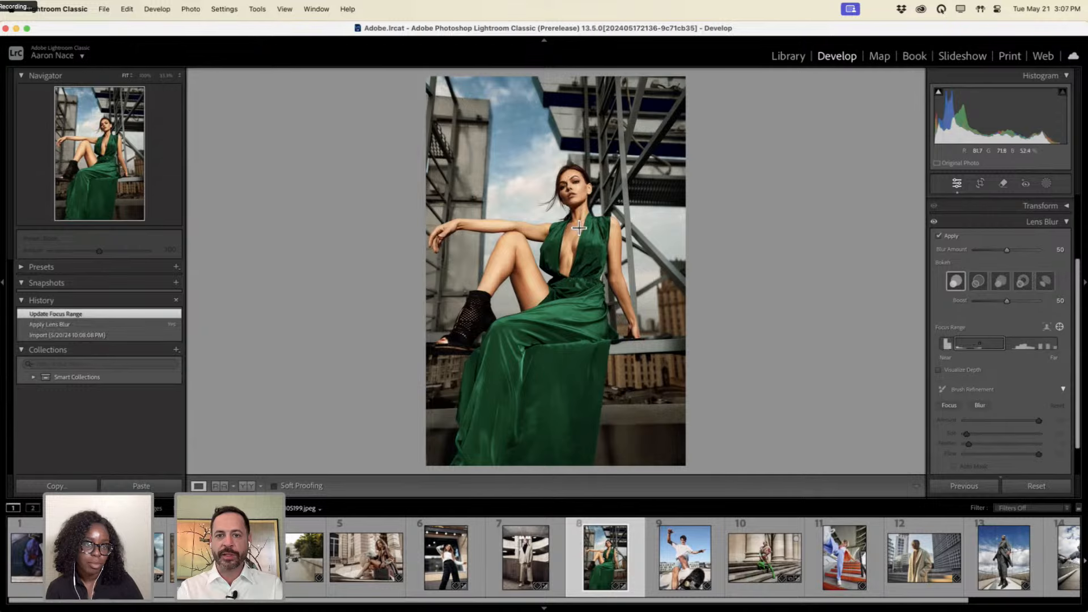
pyautogui.click(1018, 250)
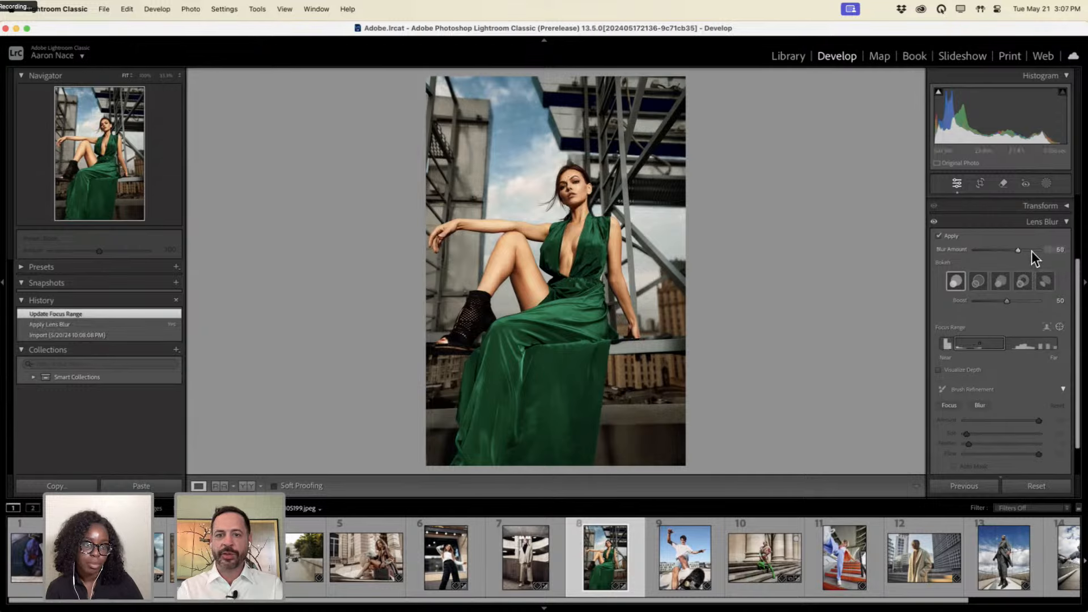
pyautogui.moveTo(1029, 251); pyautogui.dragTo(1052, 253)
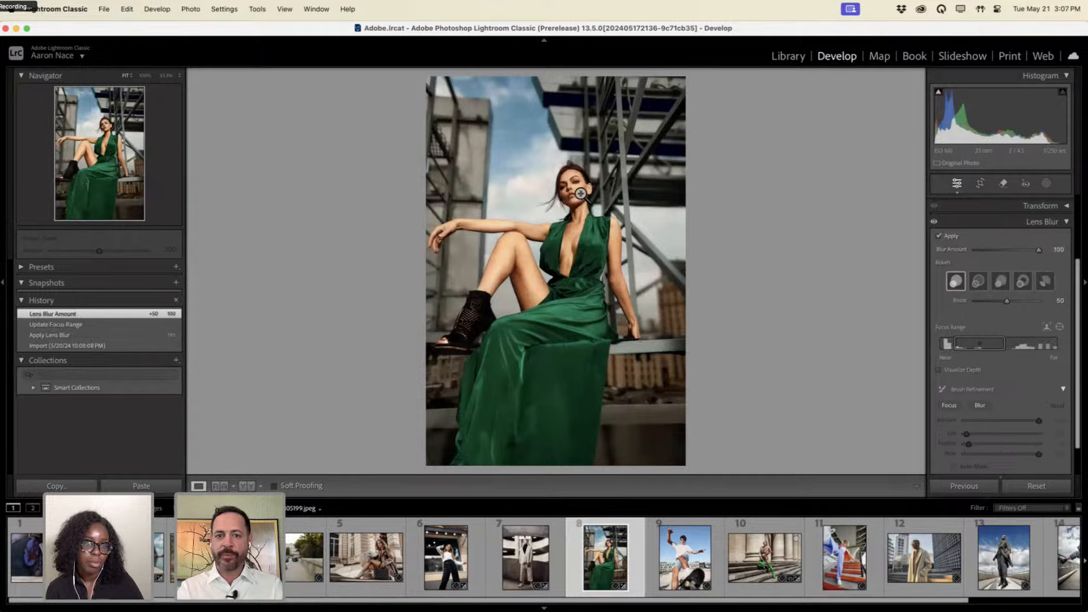
pyautogui.click(1059, 327)
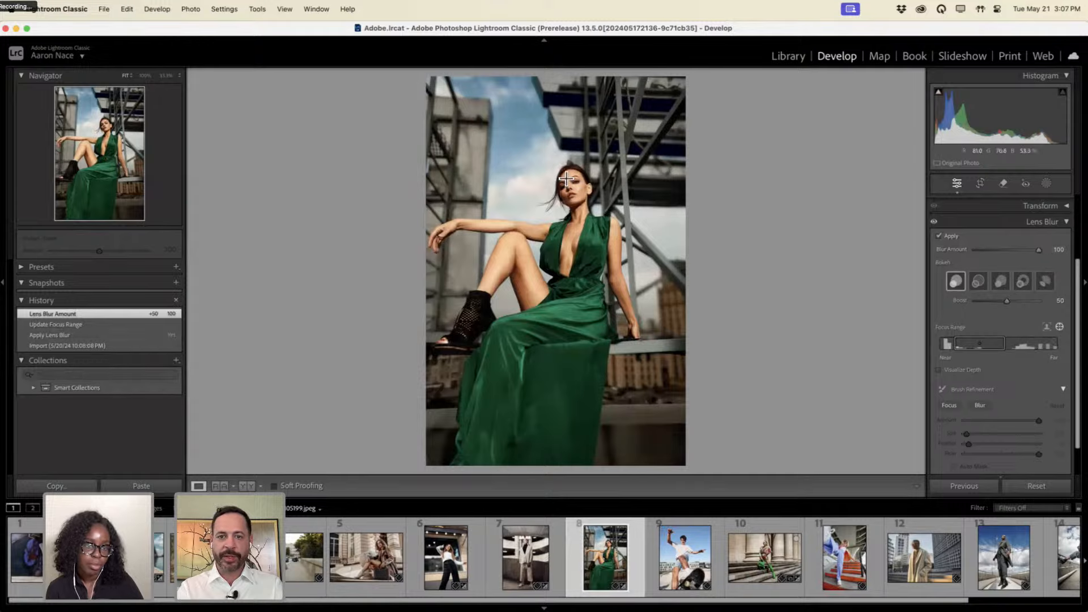
pyautogui.click(577, 201)
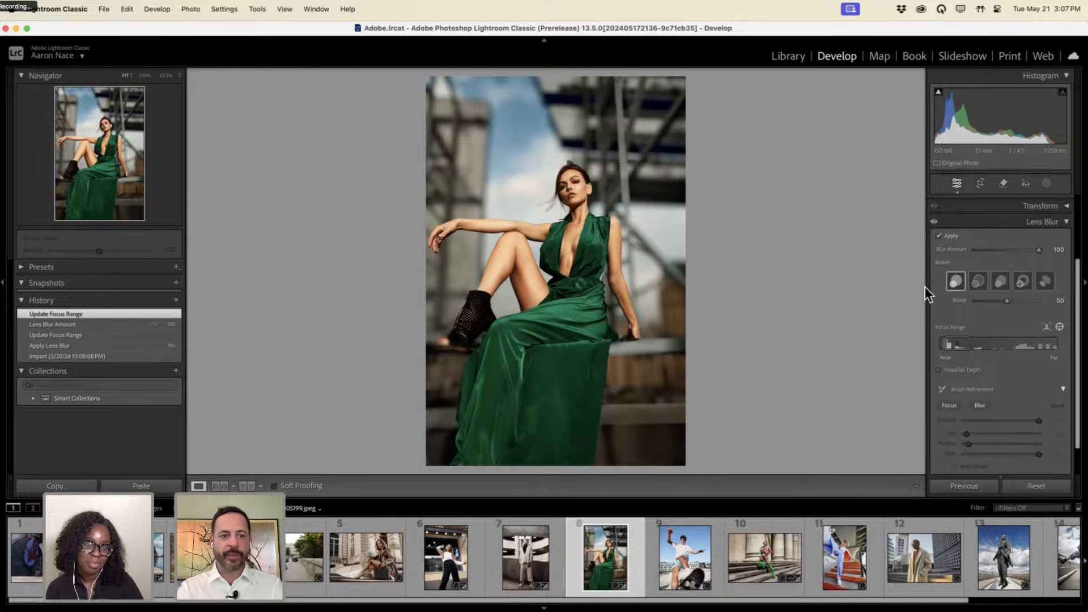
# Toggle between the original and the blurred version to compare before and after.
pyautogui.press('\\')
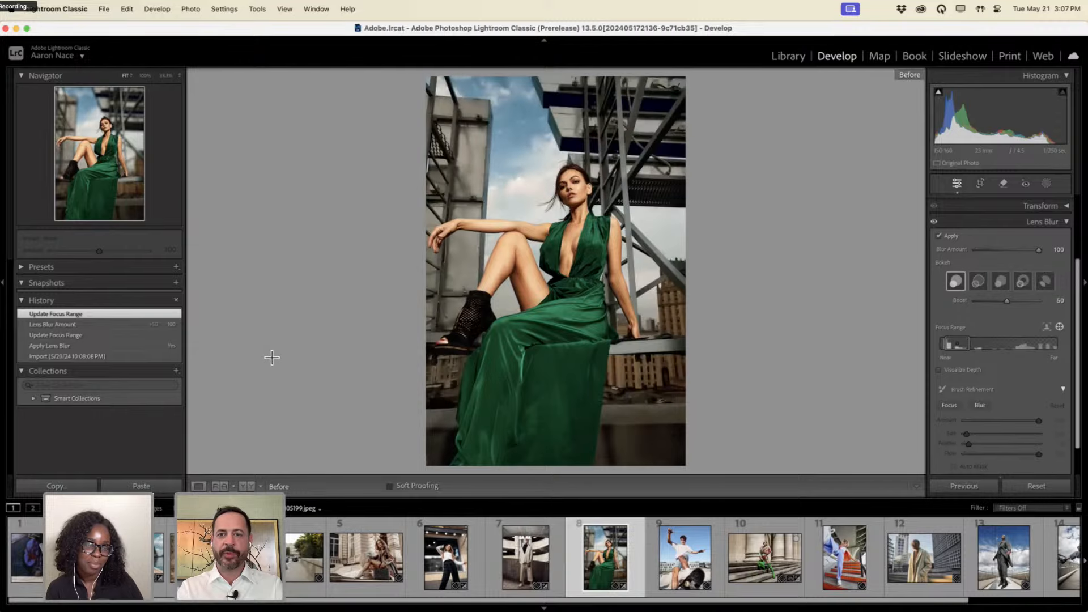
pyautogui.press('\\')
pyautogui.press('\\')
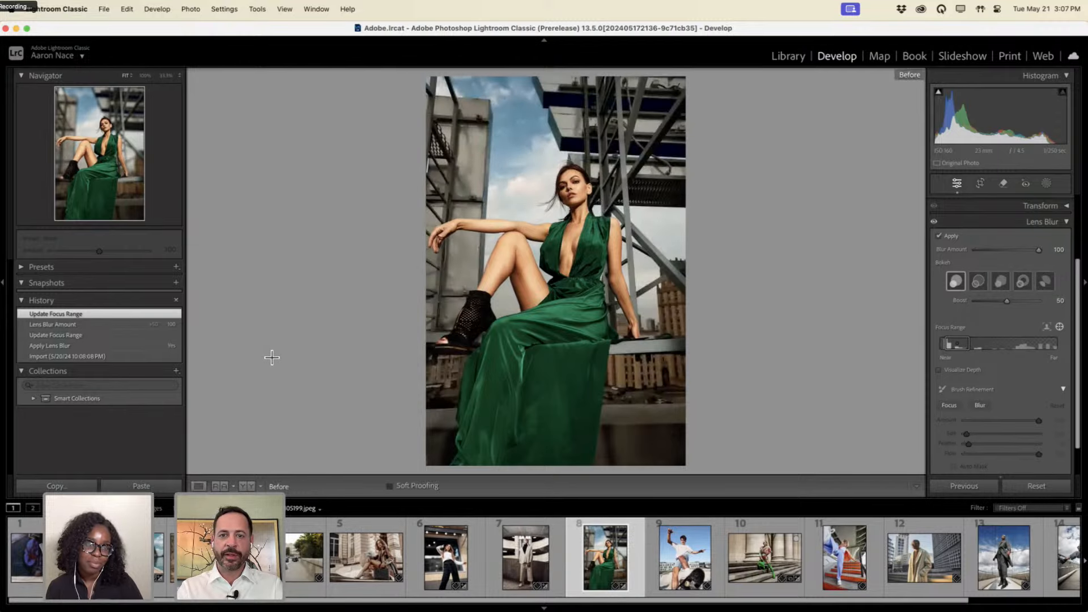
pyautogui.press('\\')
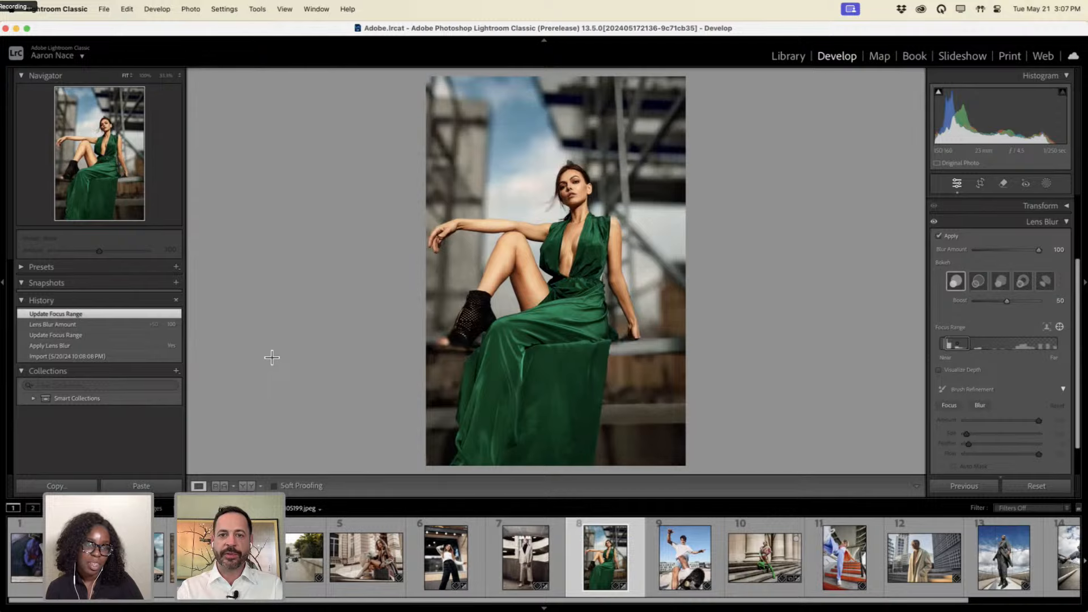
pyautogui.press('\\')
pyautogui.press('\\')
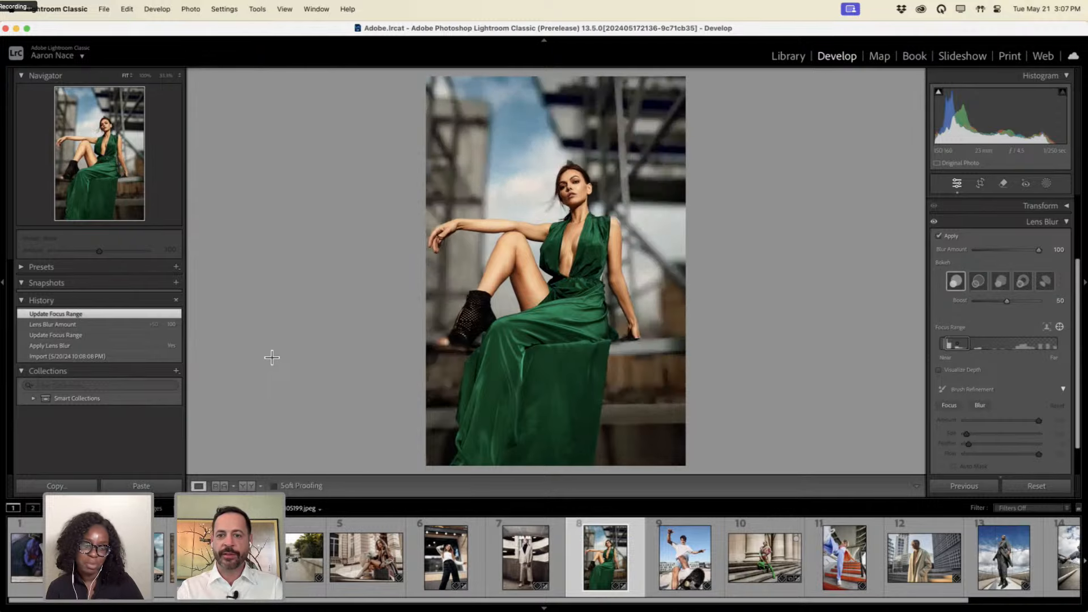
pyautogui.press('\\')
pyautogui.press('\\')
pyautogui.press('\\')
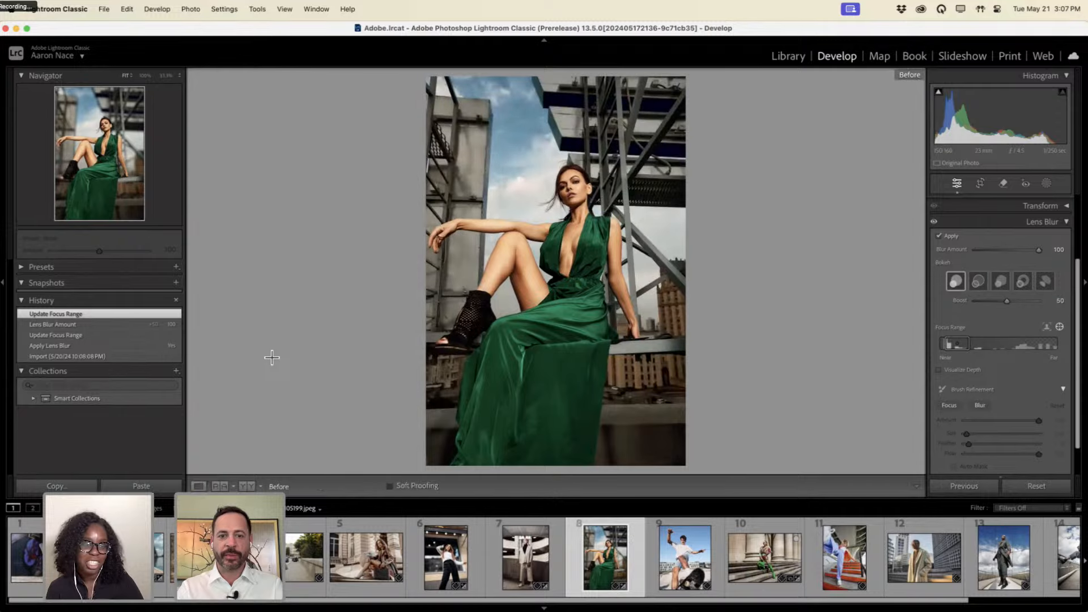
pyautogui.press('\\')
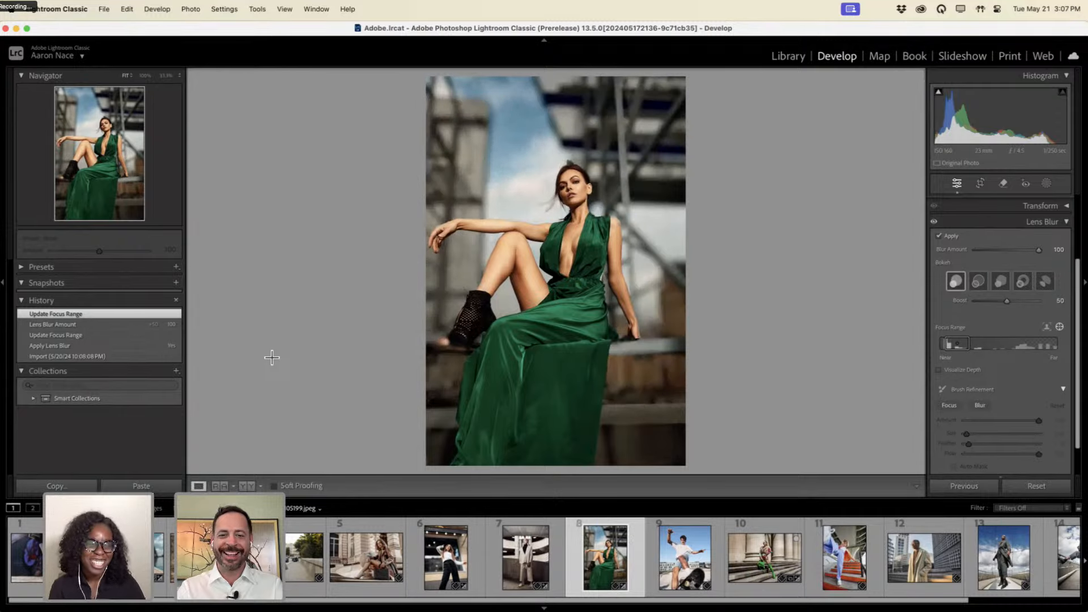
pyautogui.press('\\')
pyautogui.press('\\')
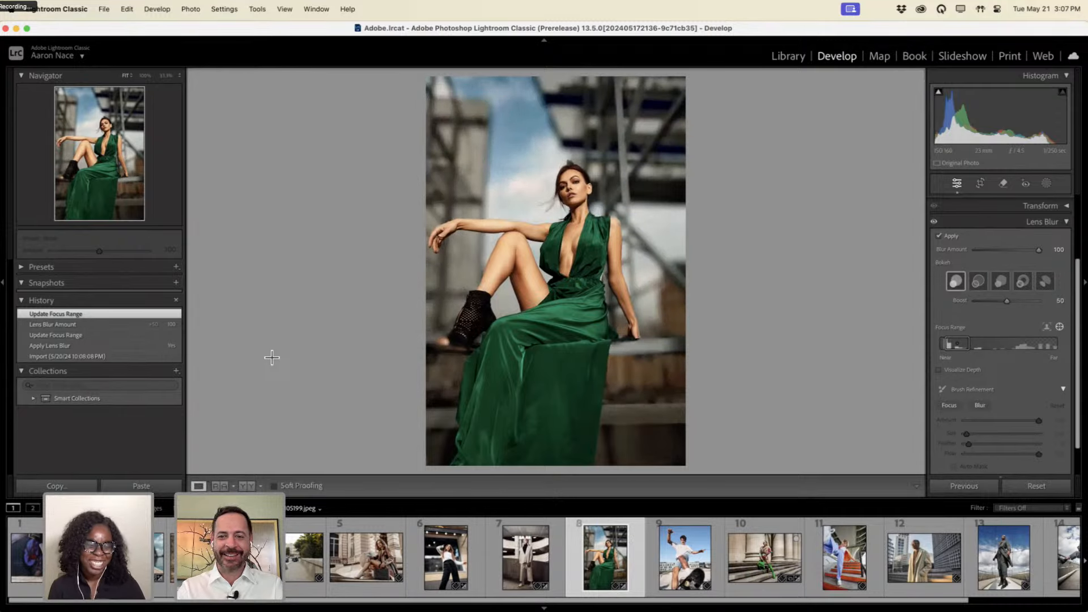
pyautogui.press('alt+super+8')
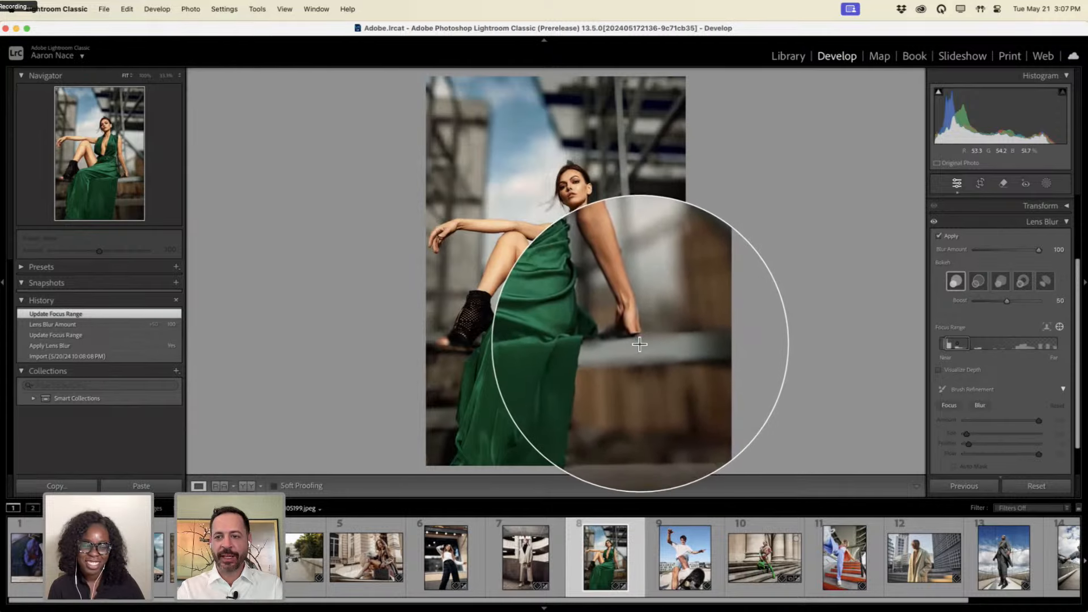
pyautogui.press('alt+super+8')
# Switch Brush Refinement to Focus and paint the dress and boot heel back into sharp focus.
pyautogui.click(952, 406)
pyautogui.press('alt+super+8')
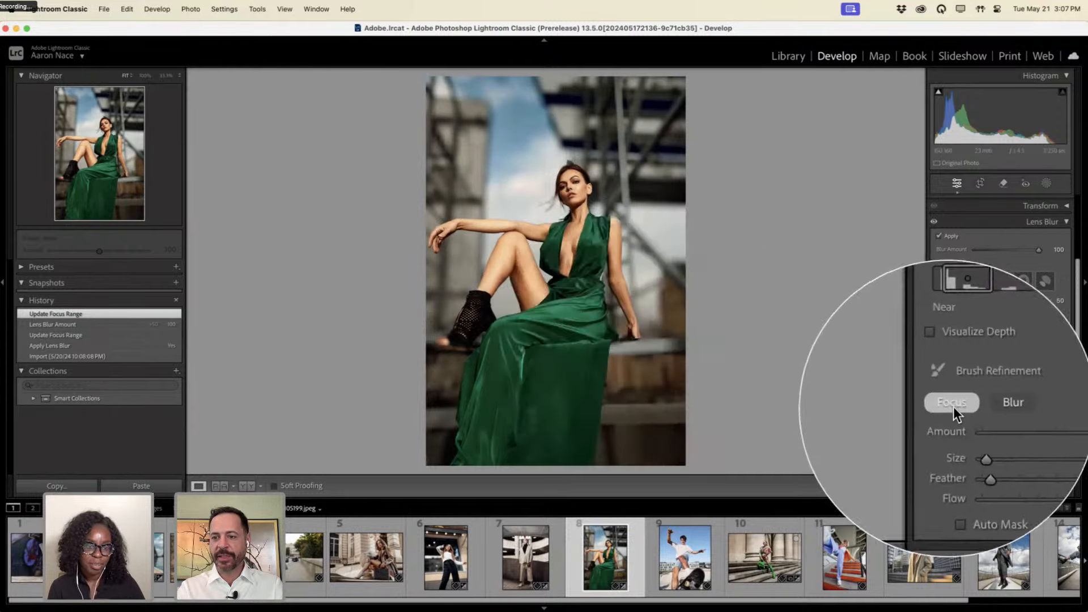
pyautogui.press('alt+super+8')
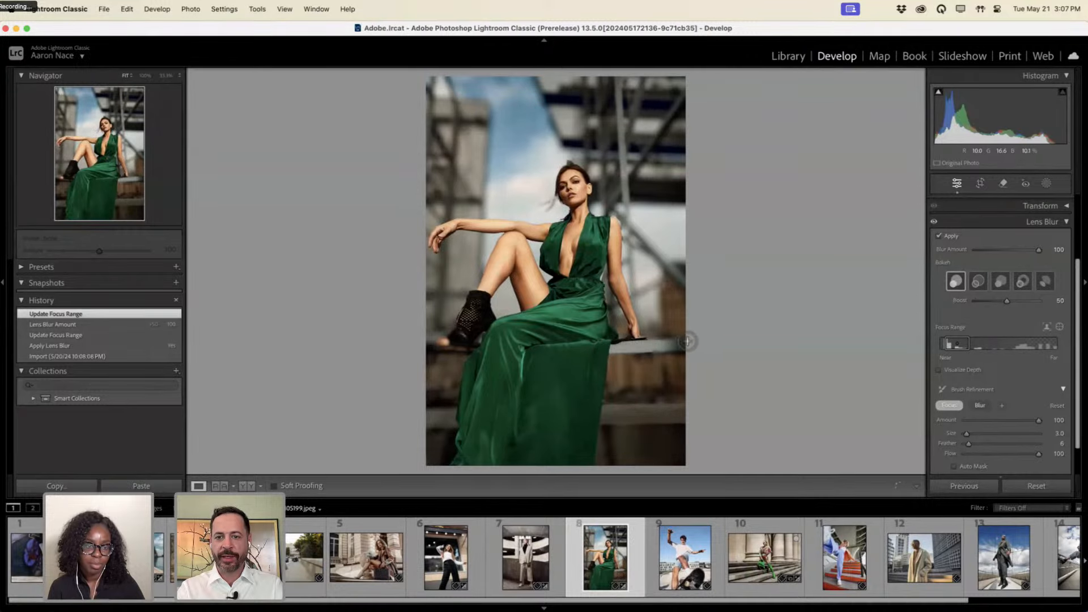
pyautogui.click(487, 345)
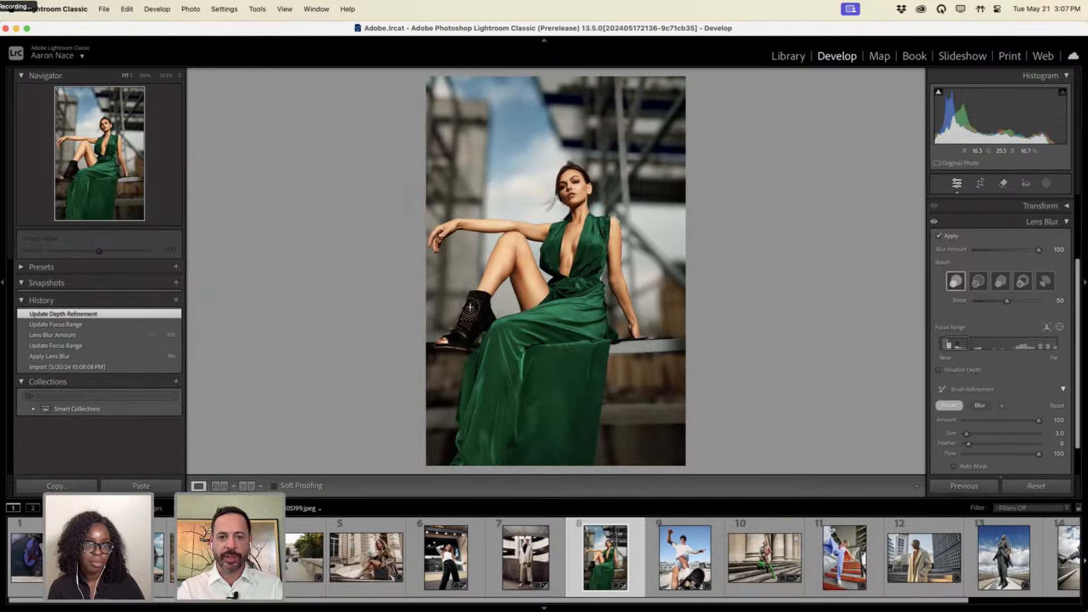
pyautogui.moveTo(480, 338); pyautogui.dragTo(487, 322)
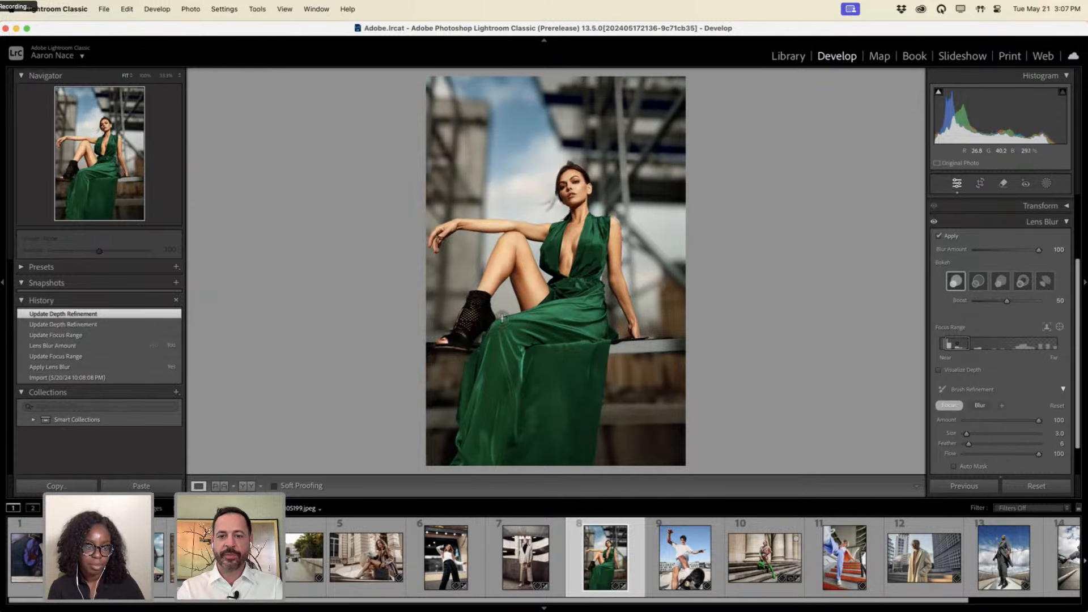
# Shrink the focus brush to its smallest size, paint more of the model sharp, then open the skateboarder photo.
pyautogui.press('[')
pyautogui.press('[')
pyautogui.press('[')
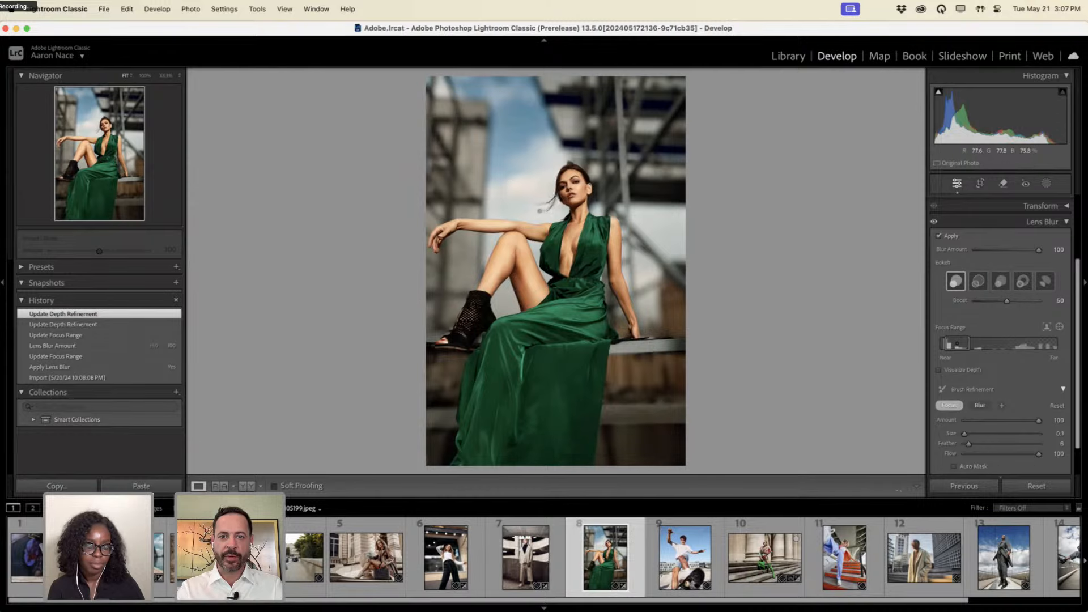
pyautogui.scroll(10, 555, 204)
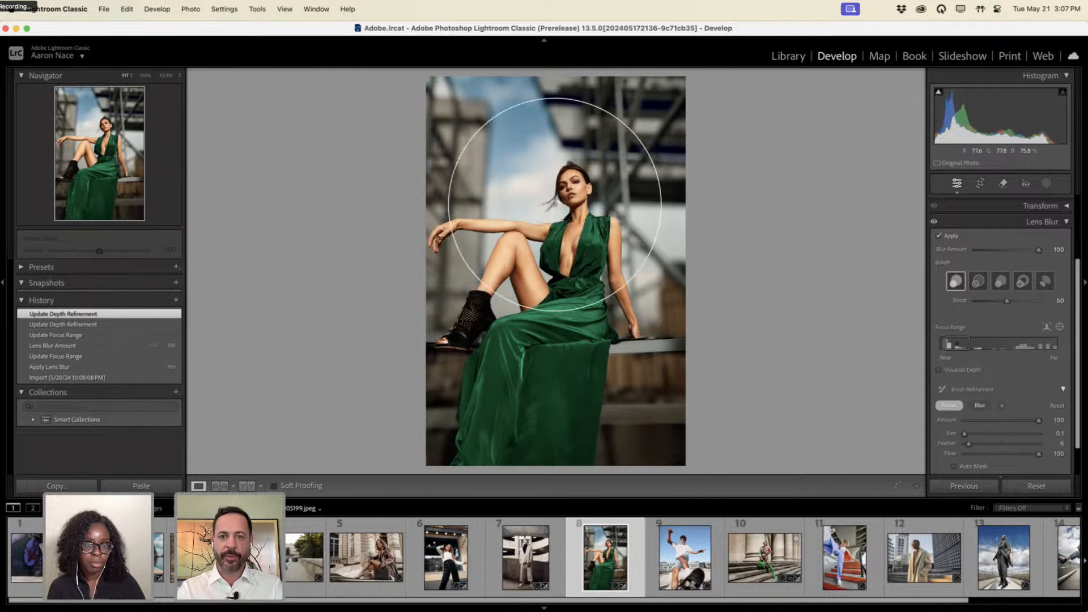
pyautogui.click(555, 205)
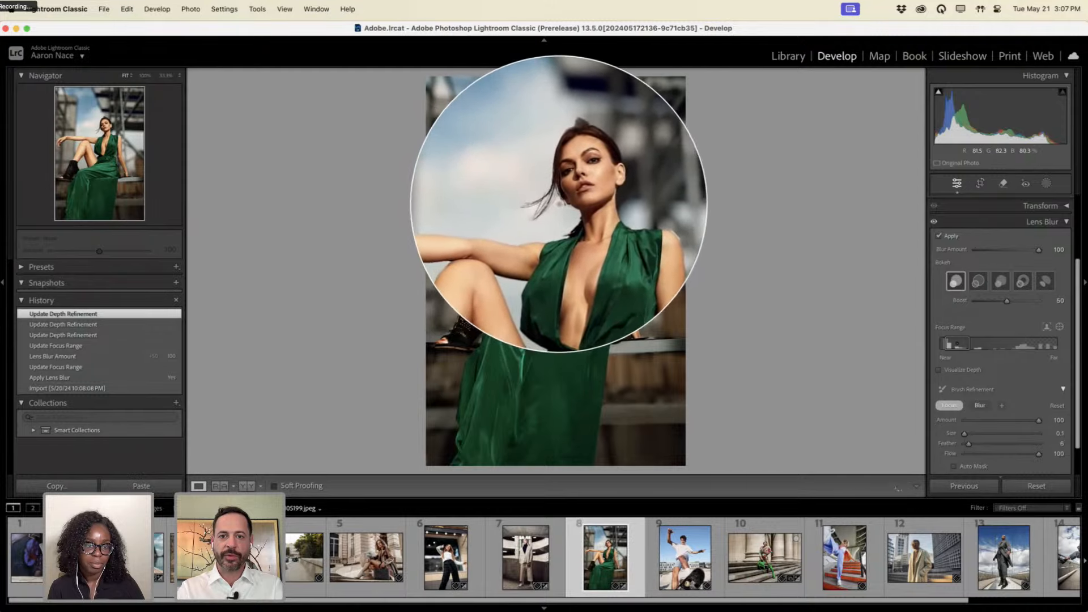
pyautogui.click(558, 203)
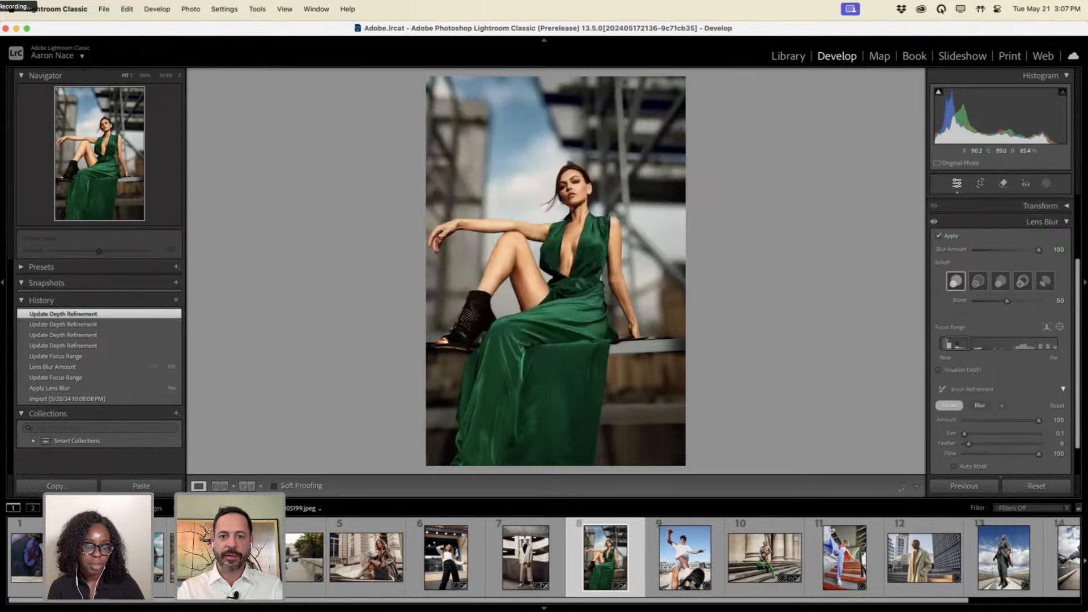
pyautogui.moveTo(557, 199); pyautogui.dragTo(543, 206)
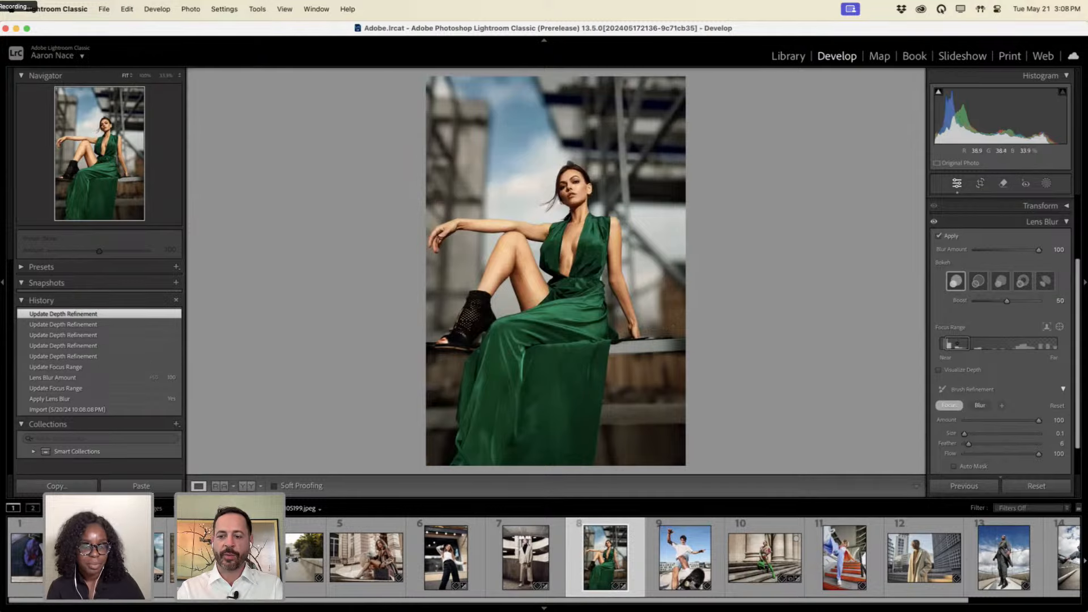
pyautogui.click(683, 574)
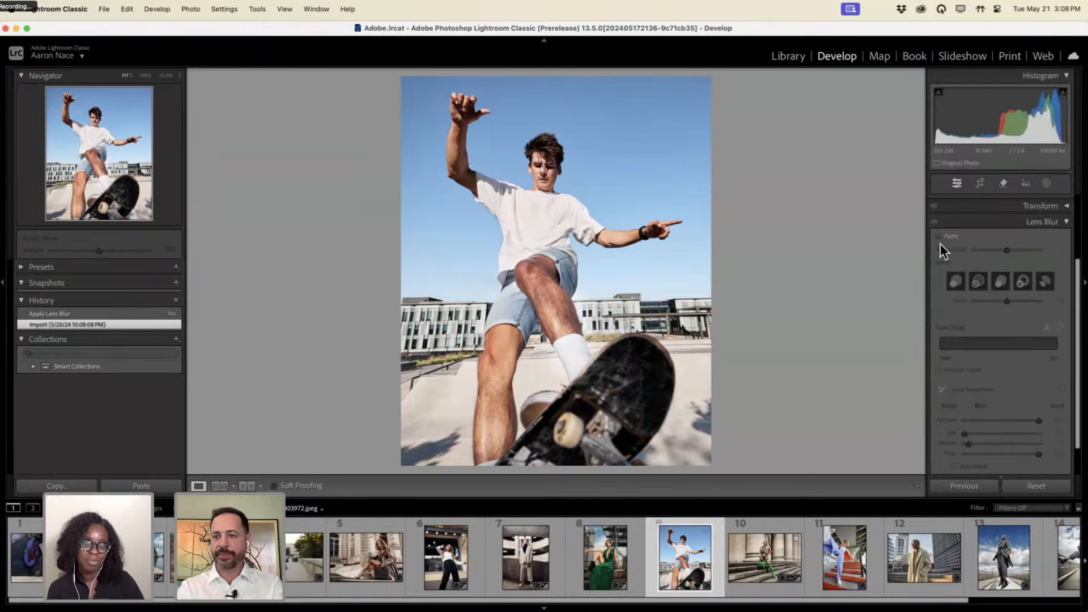
# Enable Lens Blur on the skateboarder photo, focus on his face, and set Blur Amount to 54.
pyautogui.click(940, 236)
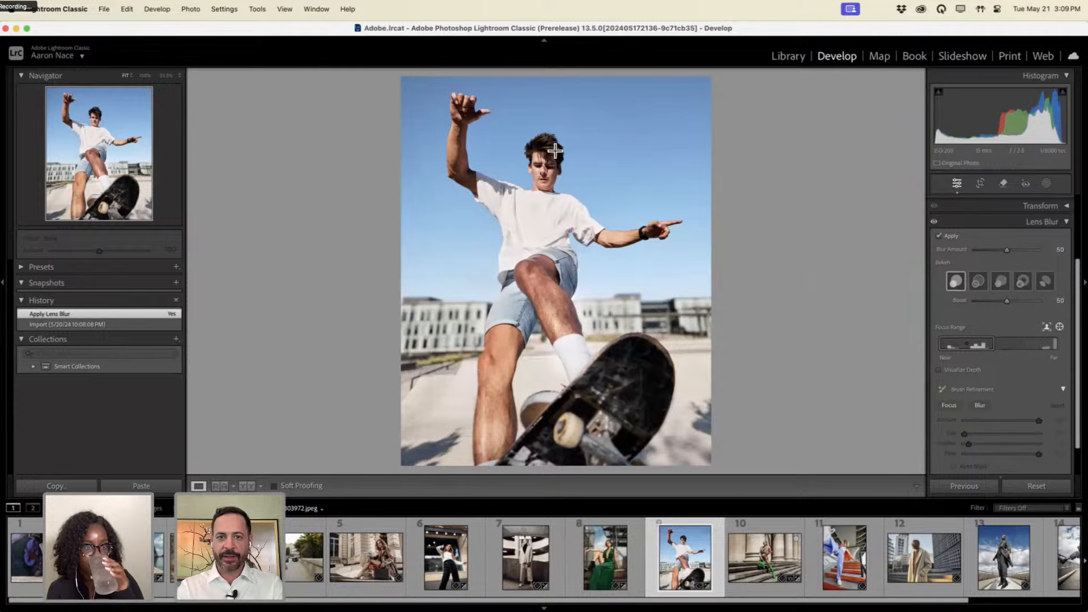
pyautogui.click(550, 190)
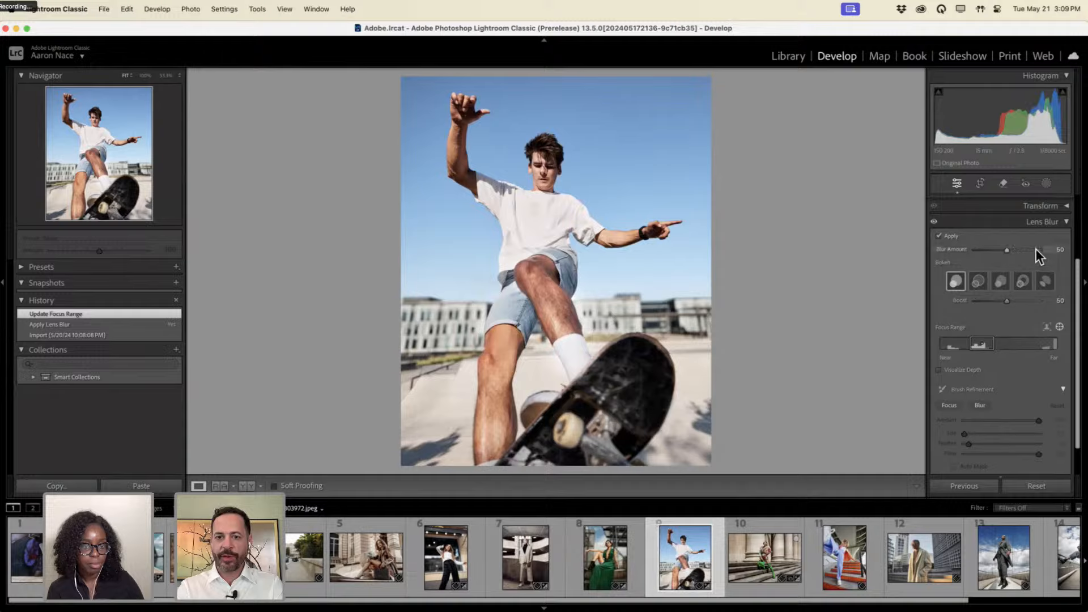
pyautogui.moveTo(1036, 250); pyautogui.dragTo(1009, 249)
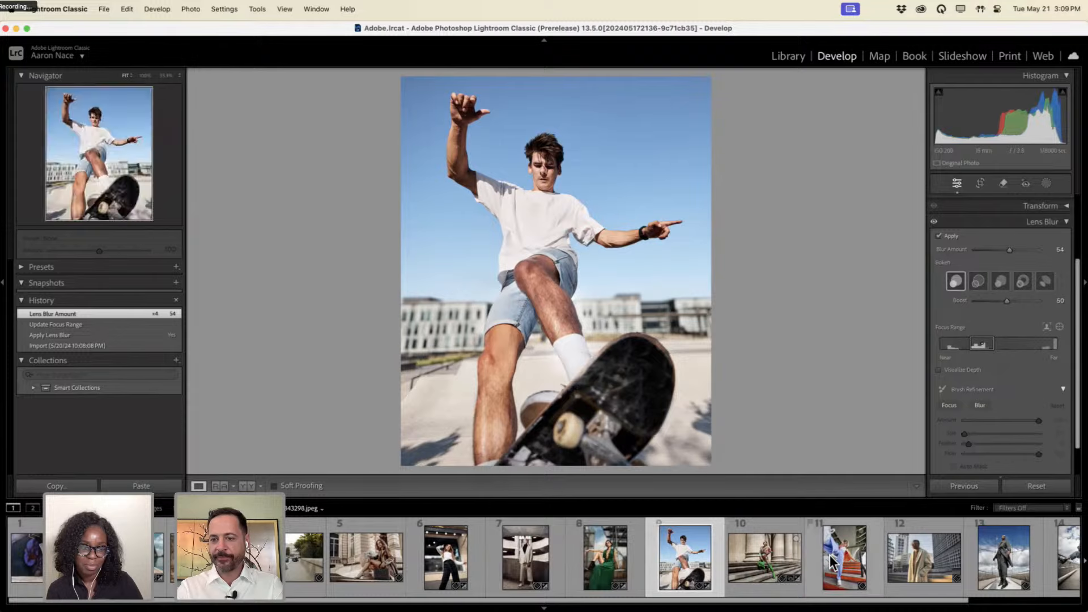
pyautogui.hscroll(3, 830, 555)
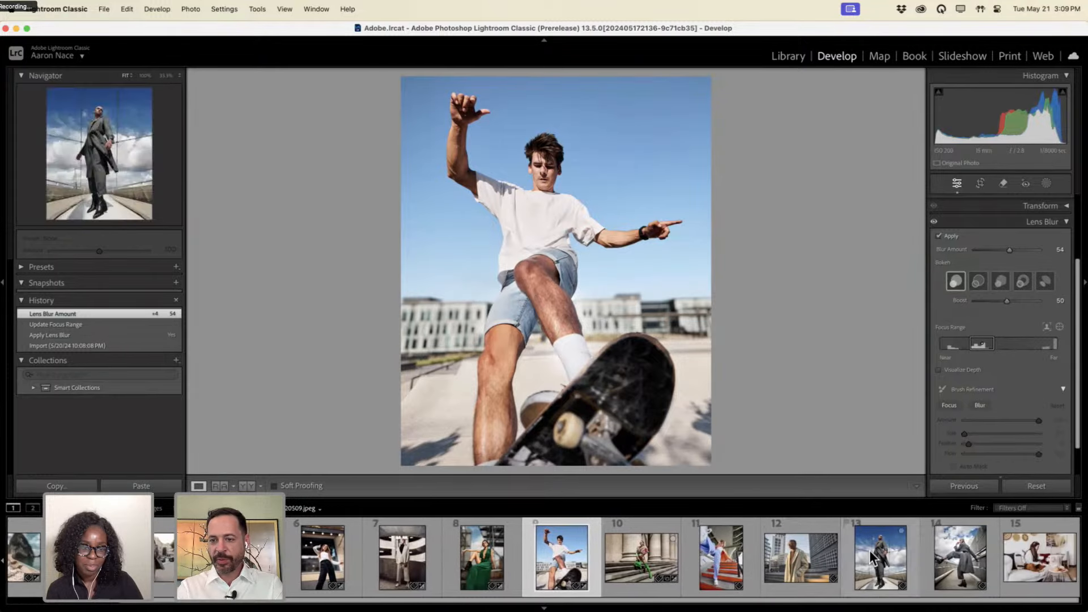
# Open the bridge portrait, collapse the Lens Blur panel, and select the Remove tool.
pyautogui.click(869, 551)
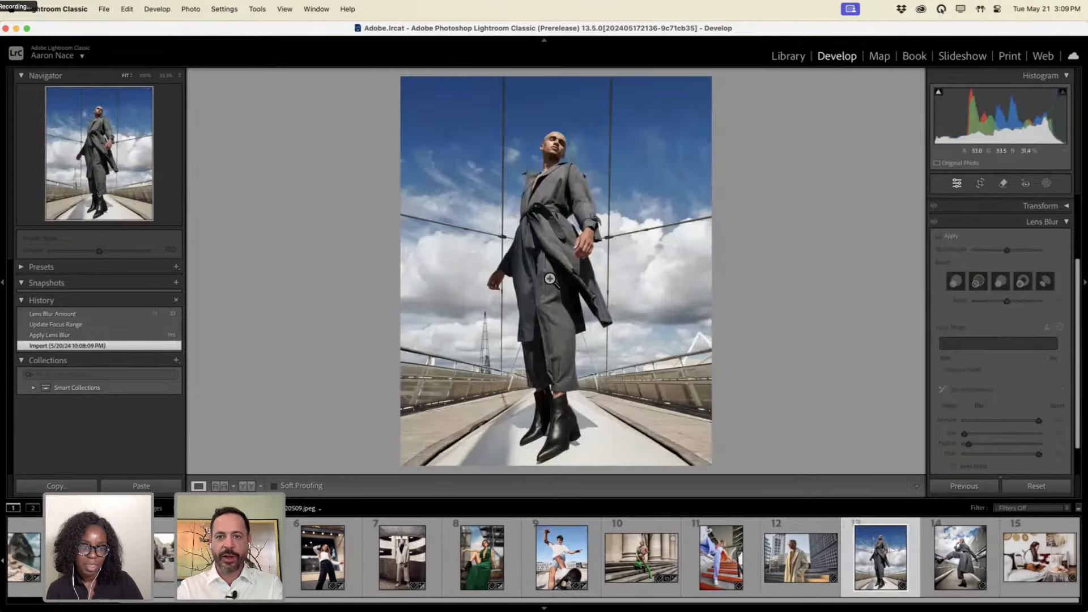
pyautogui.press('alt+super+8')
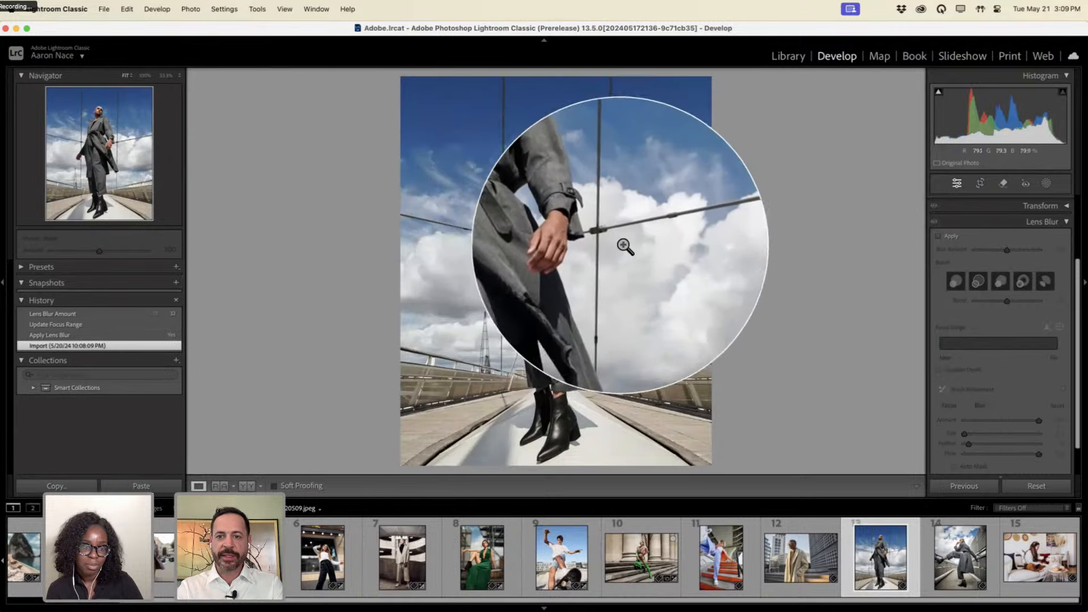
pyautogui.press('alt+super+8')
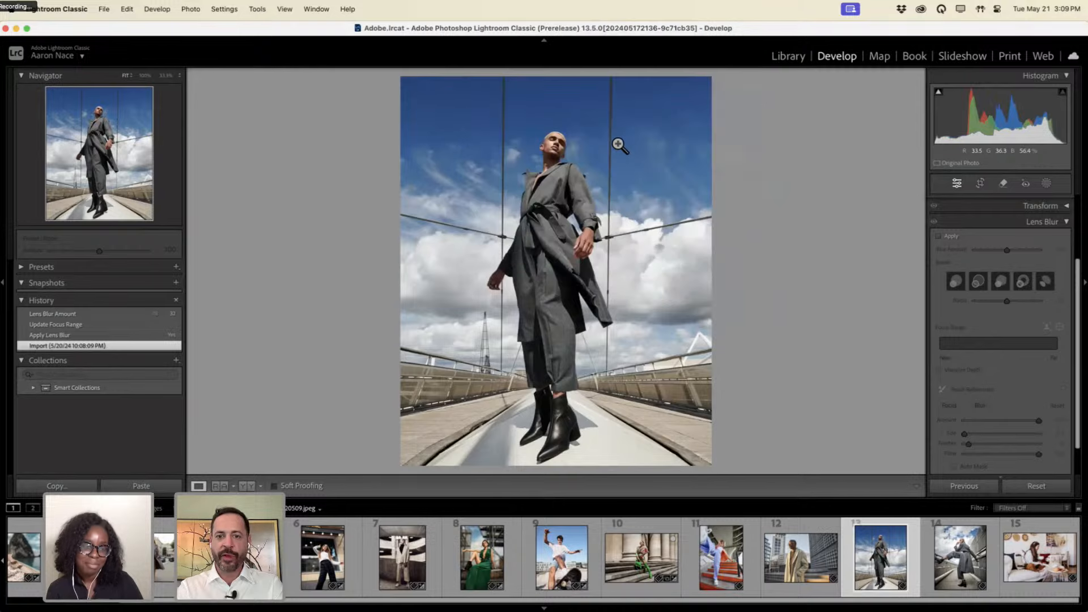
pyautogui.click(1030, 223)
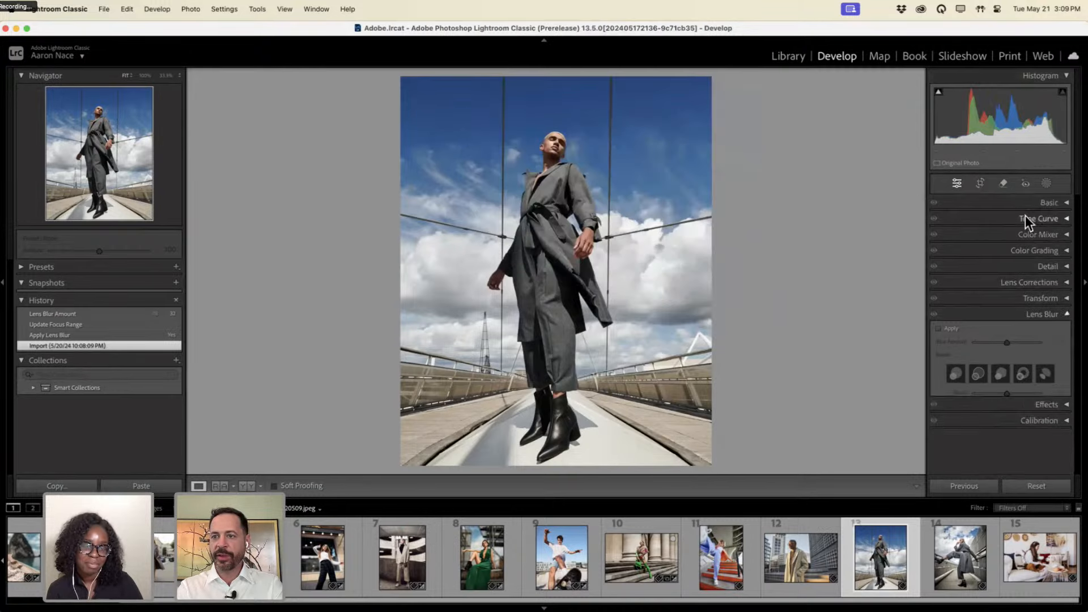
pyautogui.click(1003, 185)
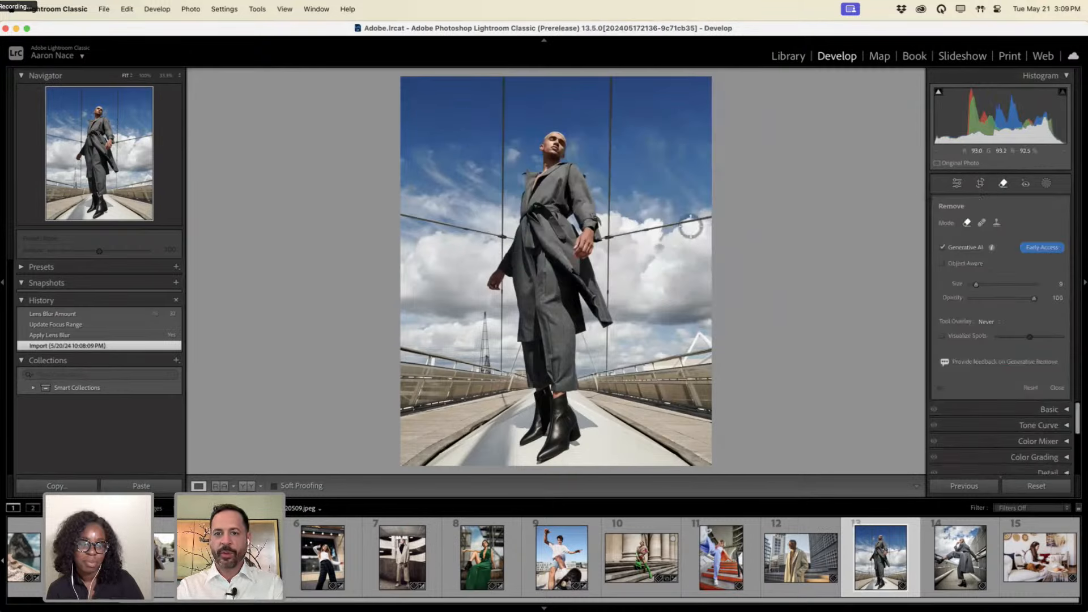
# Brush a removal mask over the left and right cables, from the top edge down past the coat and hand.
pyautogui.moveTo(708, 217)
pyautogui.mouseDown()
pyautogui.moveTo(605, 239)
pyautogui.moveTo(606, 194)
pyautogui.mouseUp()
pyautogui.moveTo(610, 109); pyautogui.dragTo(609, 79)
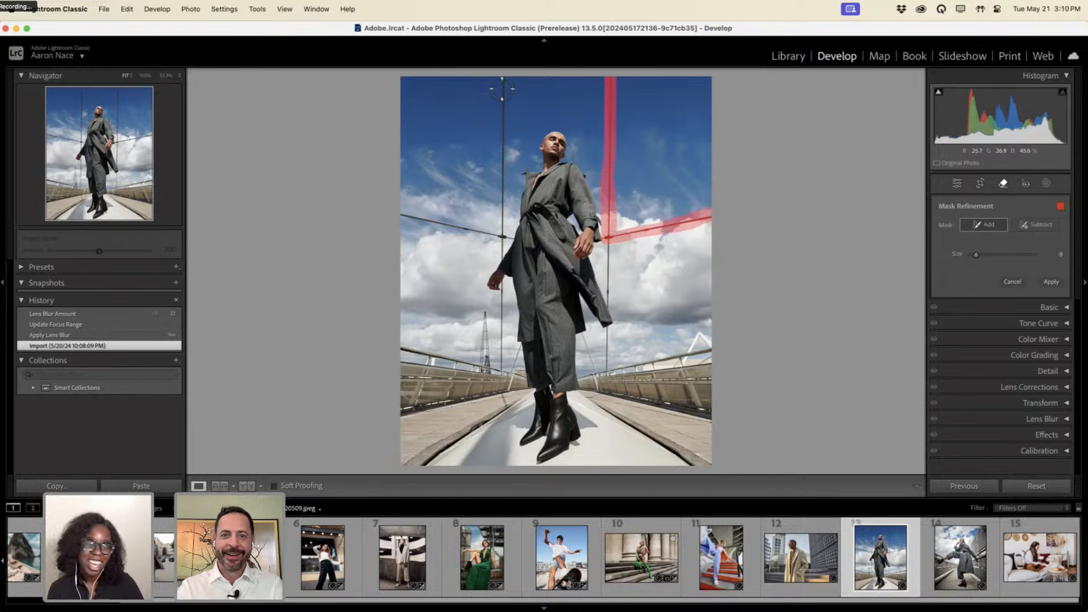
pyautogui.moveTo(503, 76)
pyautogui.mouseDown()
pyautogui.moveTo(502, 259)
pyautogui.moveTo(506, 231)
pyautogui.moveTo(494, 241)
pyautogui.moveTo(400, 213)
pyautogui.mouseUp()
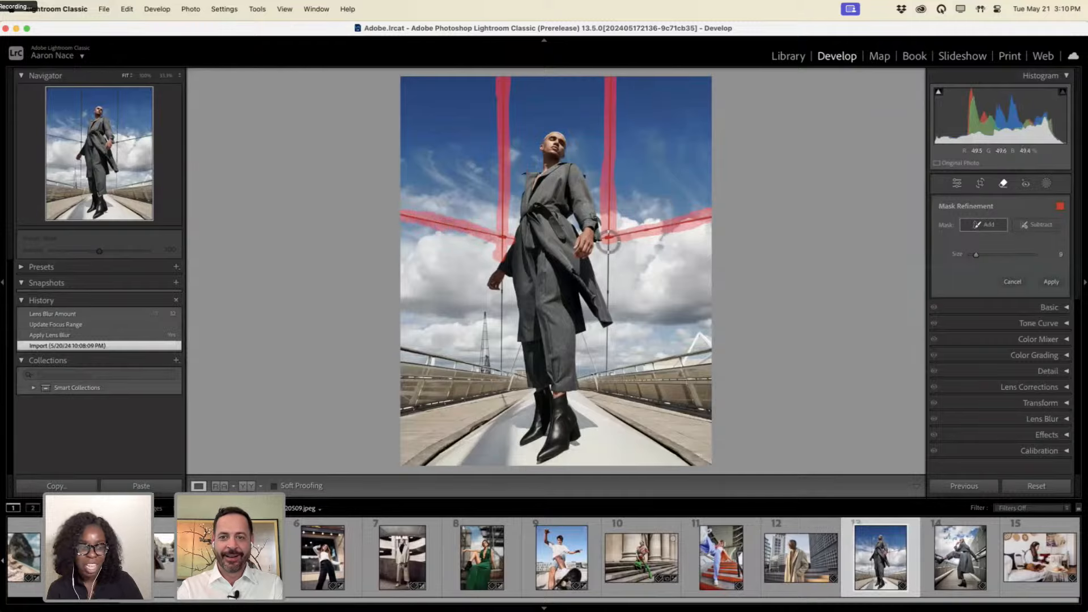
pyautogui.moveTo(606, 277); pyautogui.dragTo(605, 360)
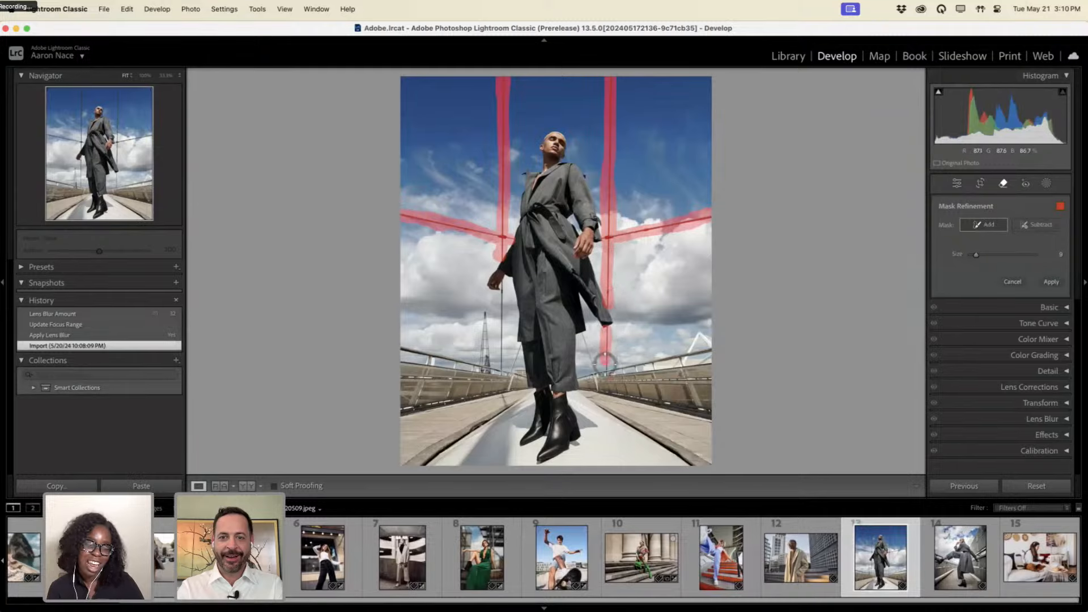
pyautogui.press('[')
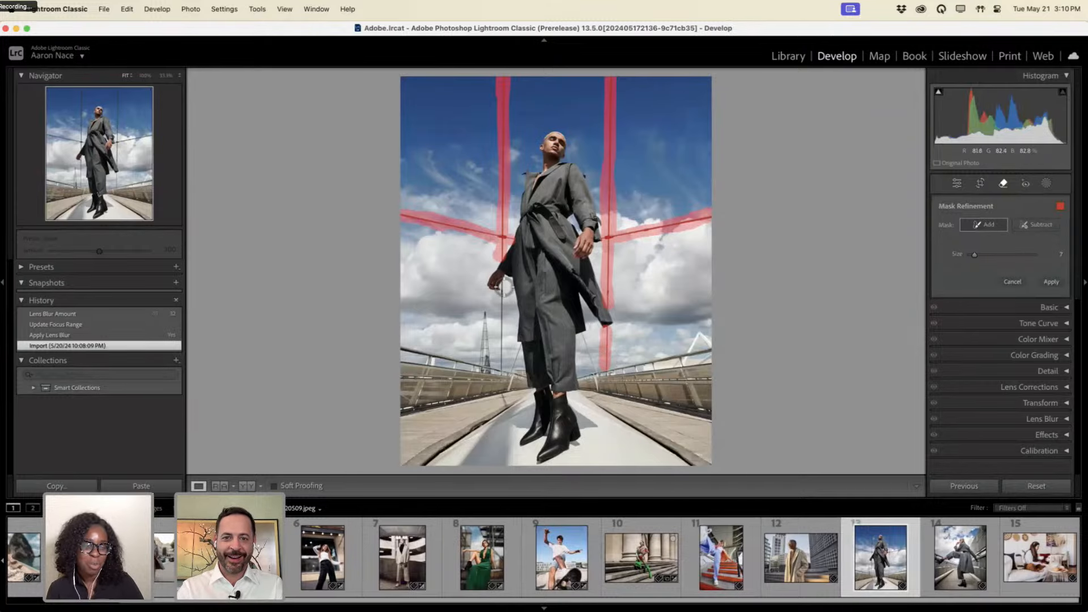
pyautogui.moveTo(503, 290)
pyautogui.mouseDown()
pyautogui.moveTo(502, 363)
pyautogui.moveTo(476, 356)
pyautogui.moveTo(485, 311)
pyautogui.moveTo(488, 357)
pyautogui.mouseUp()
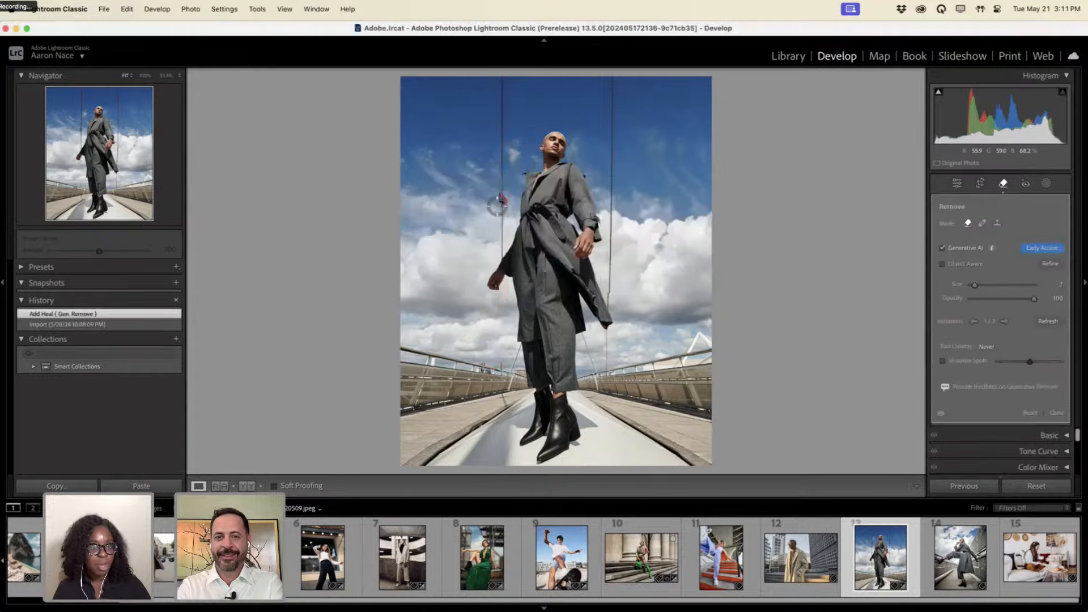
# Keep generated variation 3/3 and mask the remaining right cable down to the coat.
pyautogui.click(1005, 321)
pyautogui.click(1005, 321)
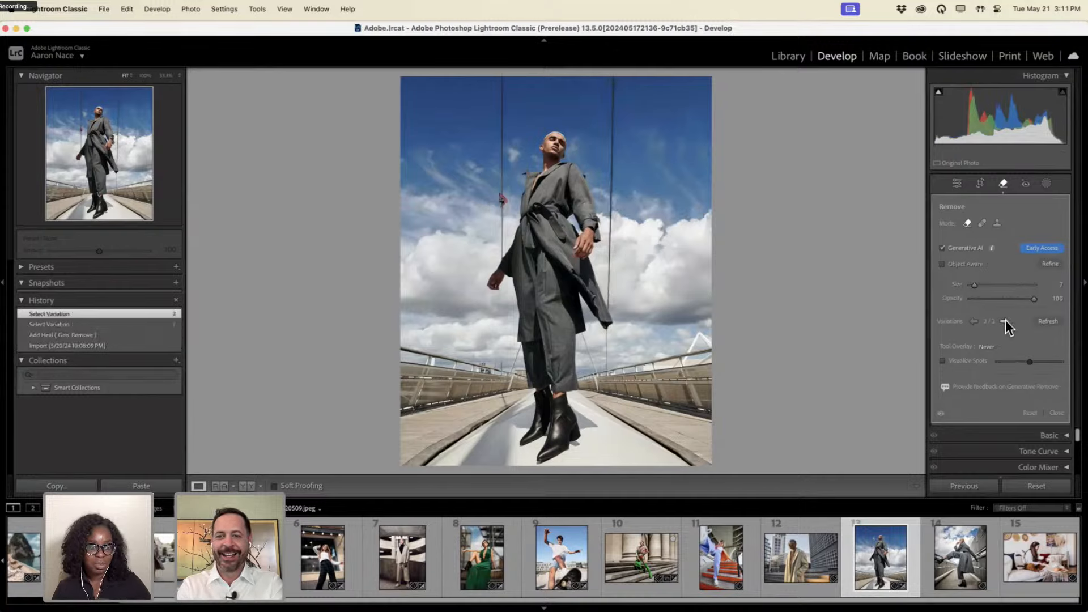
pyautogui.click(1005, 321)
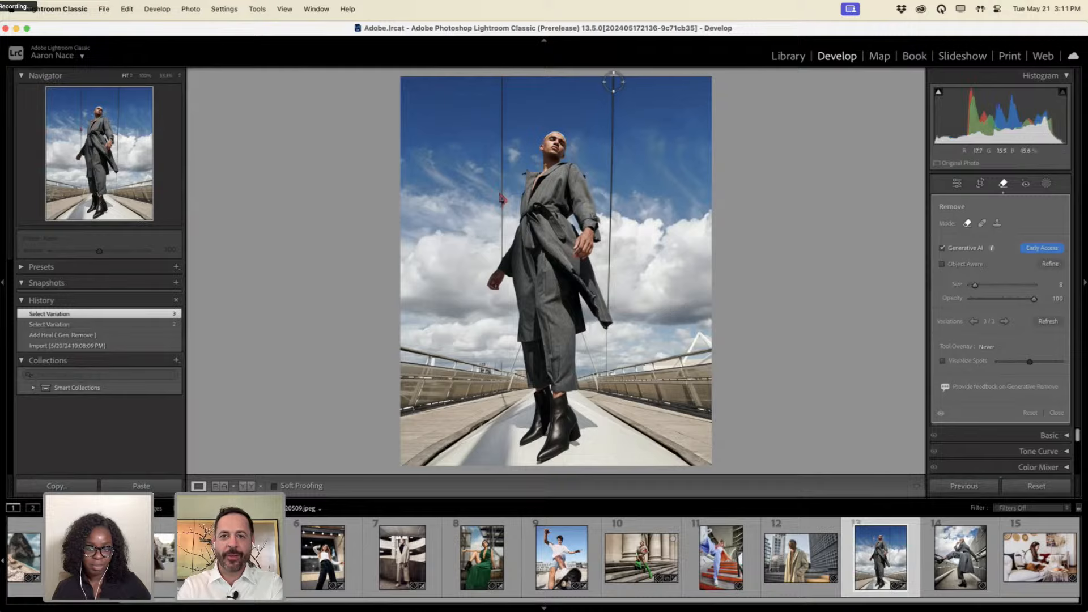
pyautogui.moveTo(613, 79)
pyautogui.mouseDown()
pyautogui.moveTo(612, 79)
pyautogui.moveTo(610, 119)
pyautogui.moveTo(614, 79)
pyautogui.moveTo(611, 305)
pyautogui.mouseUp()
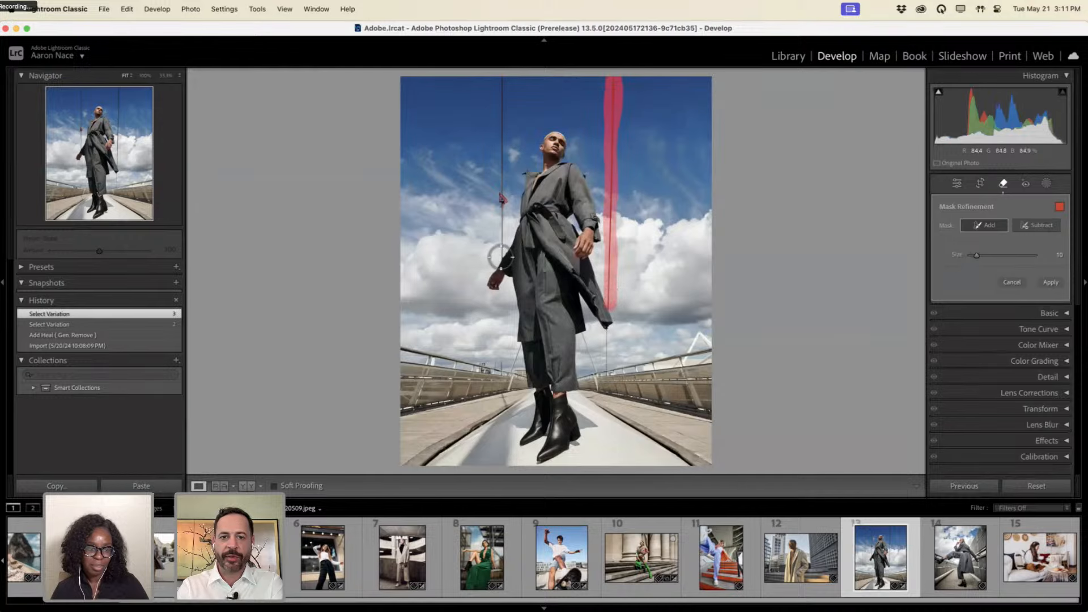
# Mask the leftover left cable and the stretch below the coat, then apply Generative Remove.
pyautogui.moveTo(499, 256); pyautogui.dragTo(501, 77)
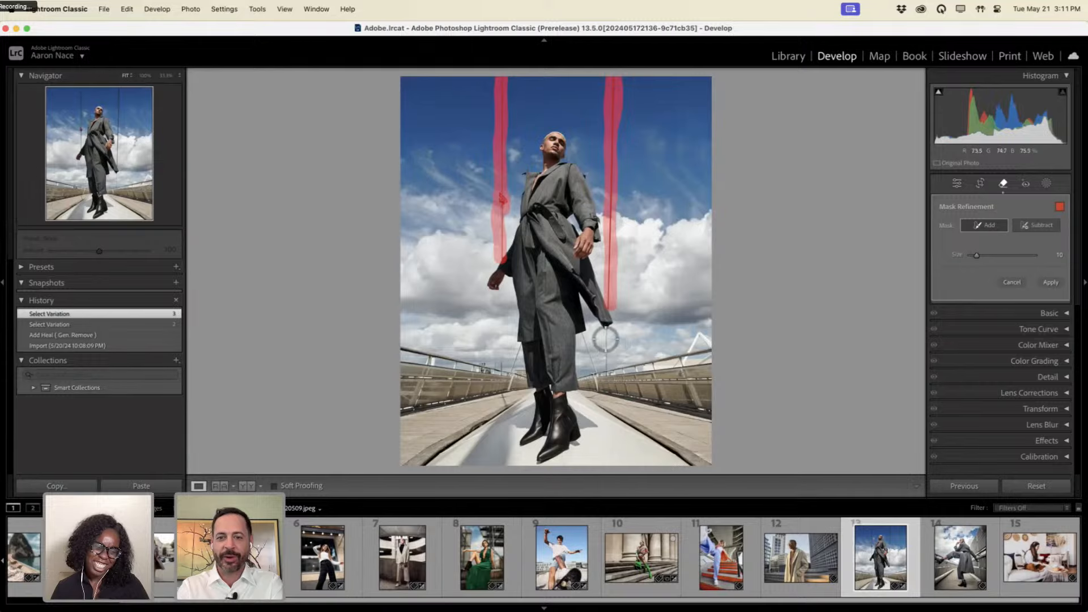
pyautogui.moveTo(606, 334); pyautogui.dragTo(604, 368)
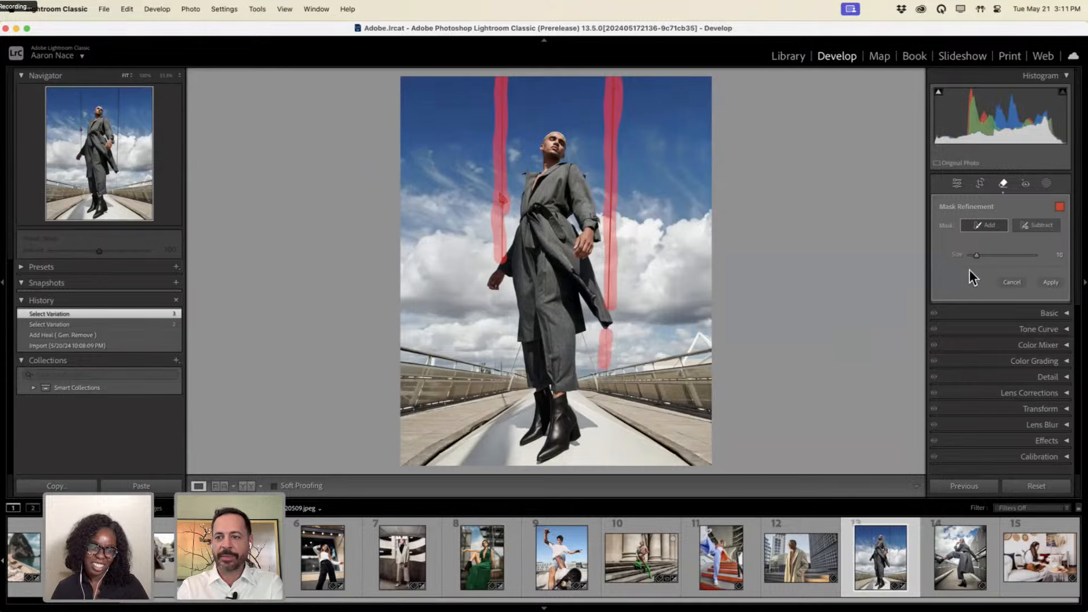
pyautogui.click(1030, 226)
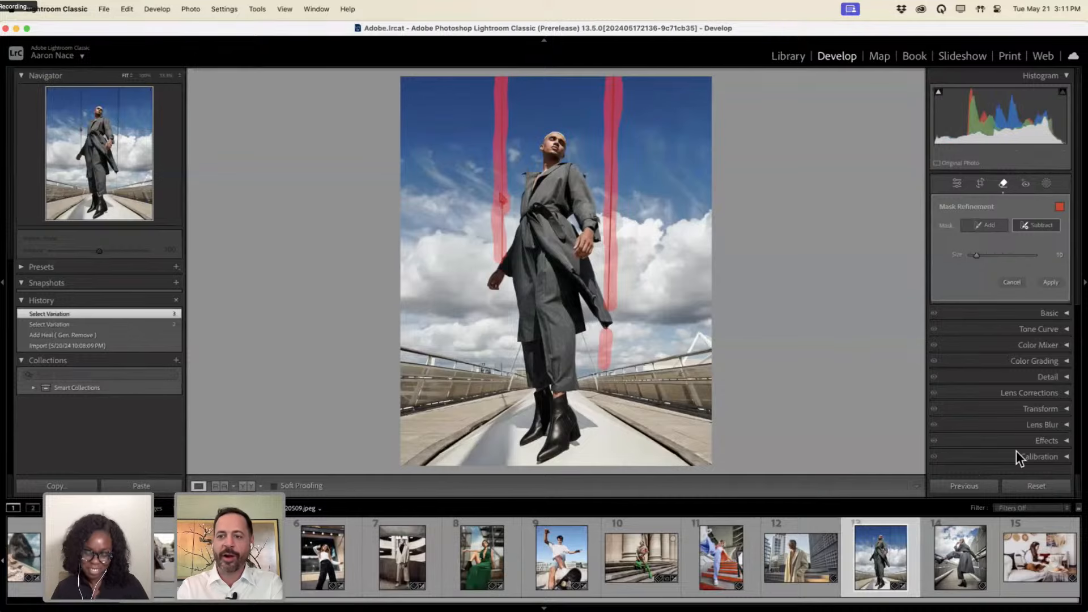
pyautogui.click(1050, 283)
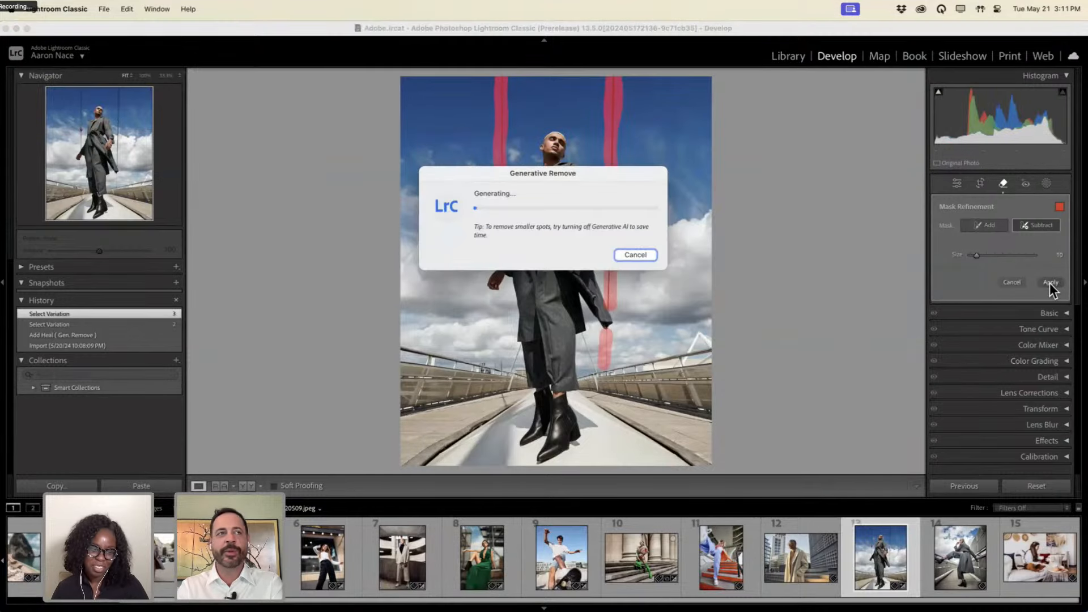
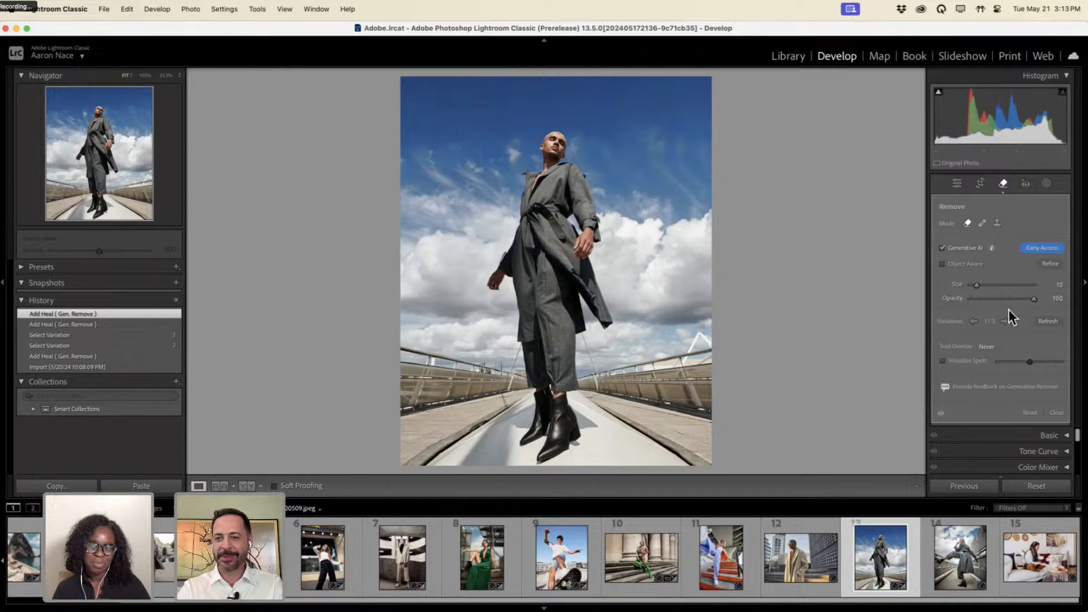
# Flip between the original and the cable-free result to check the Generative Remove.
pyautogui.press('\\')
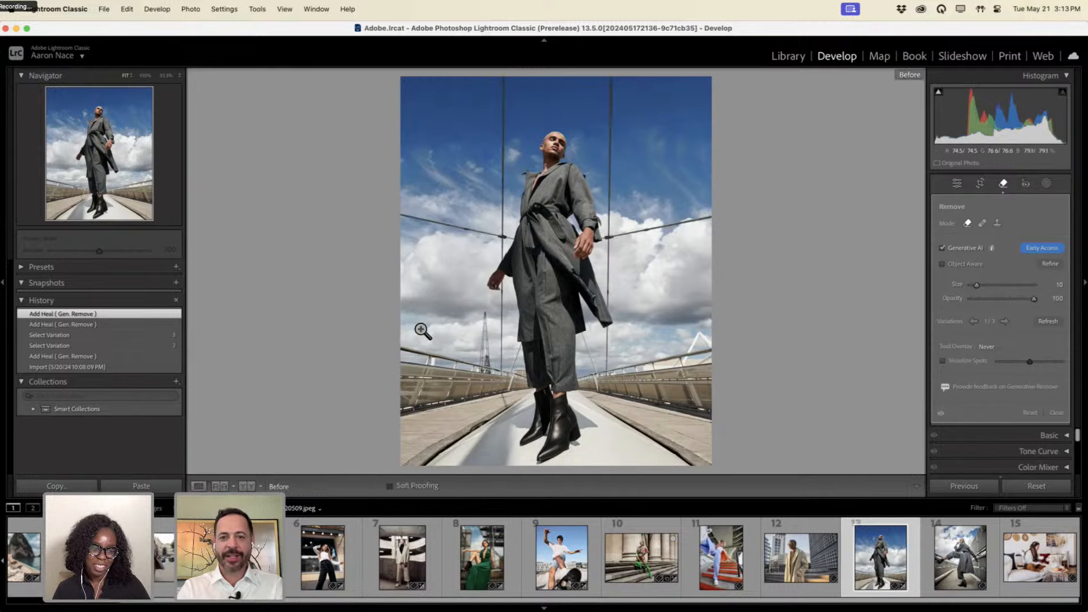
pyautogui.press('\\')
pyautogui.press('\\')
pyautogui.press('\\')
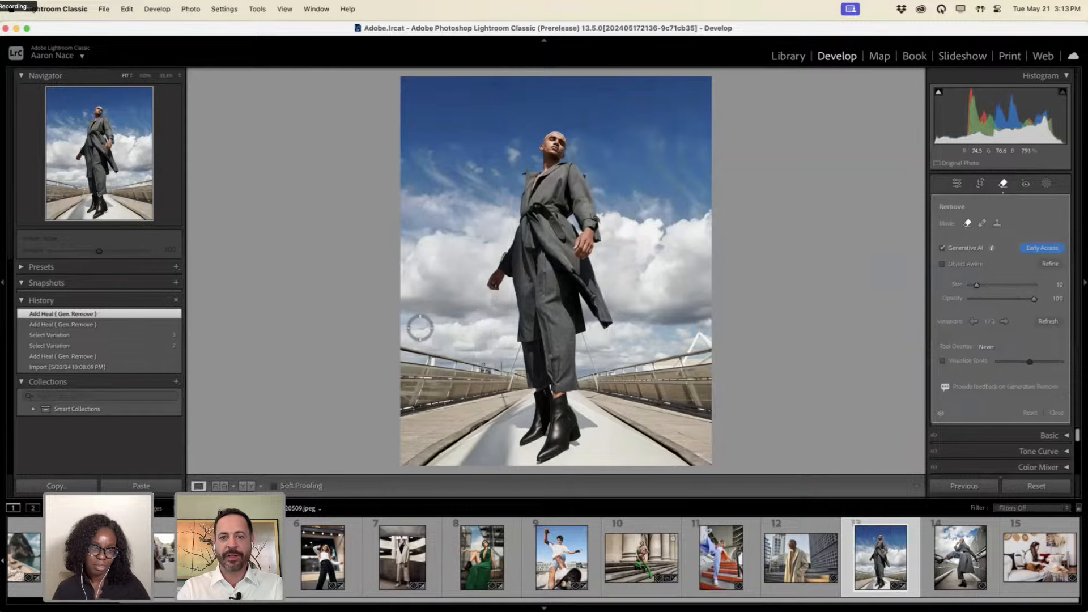
pyautogui.press('\\')
pyautogui.press('\\')
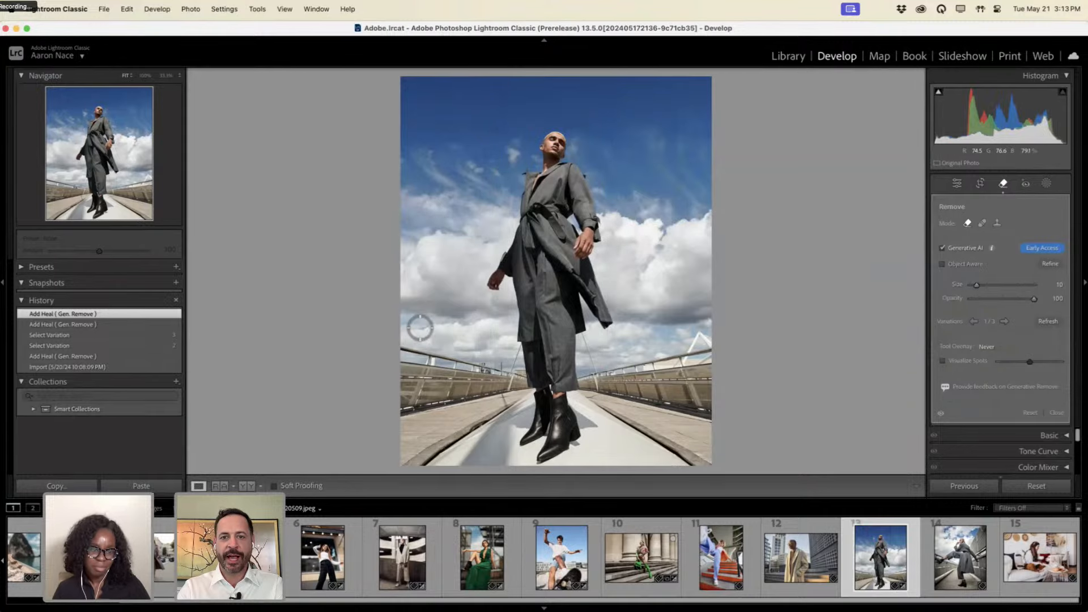
pyautogui.press('\\')
pyautogui.press('\\')
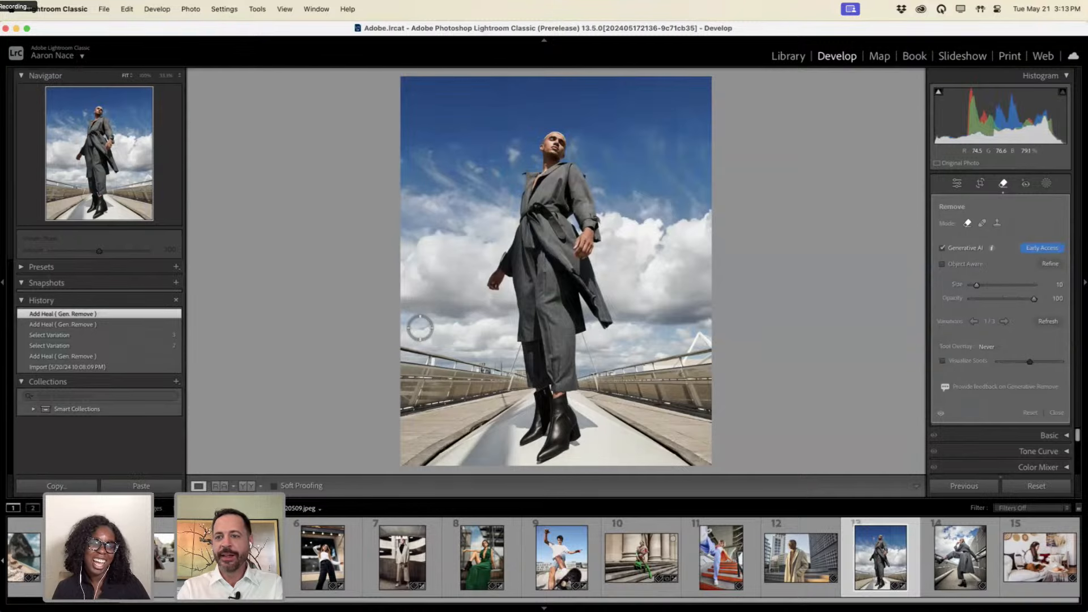
# Apply Lens Blur at amount 34, with the focus range set on the model's face and coat.
pyautogui.click(1002, 183)
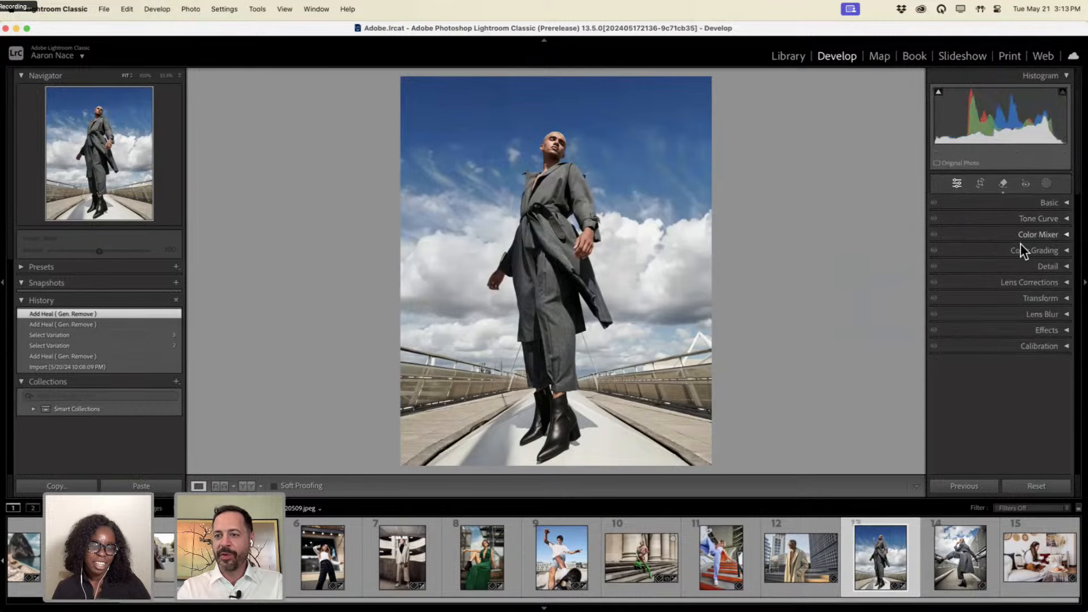
pyautogui.click(1055, 315)
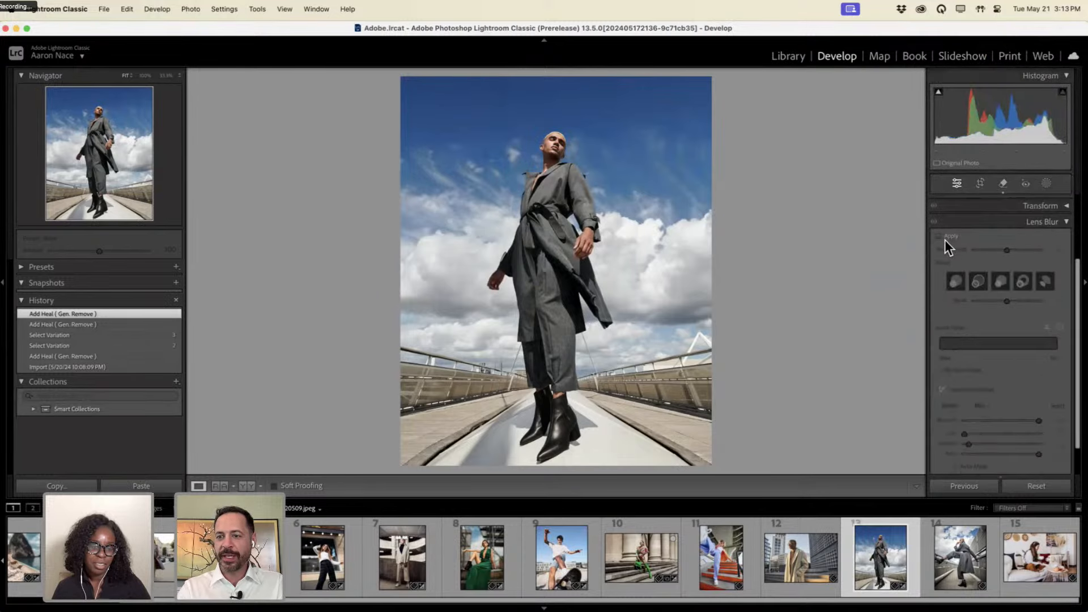
pyautogui.click(944, 239)
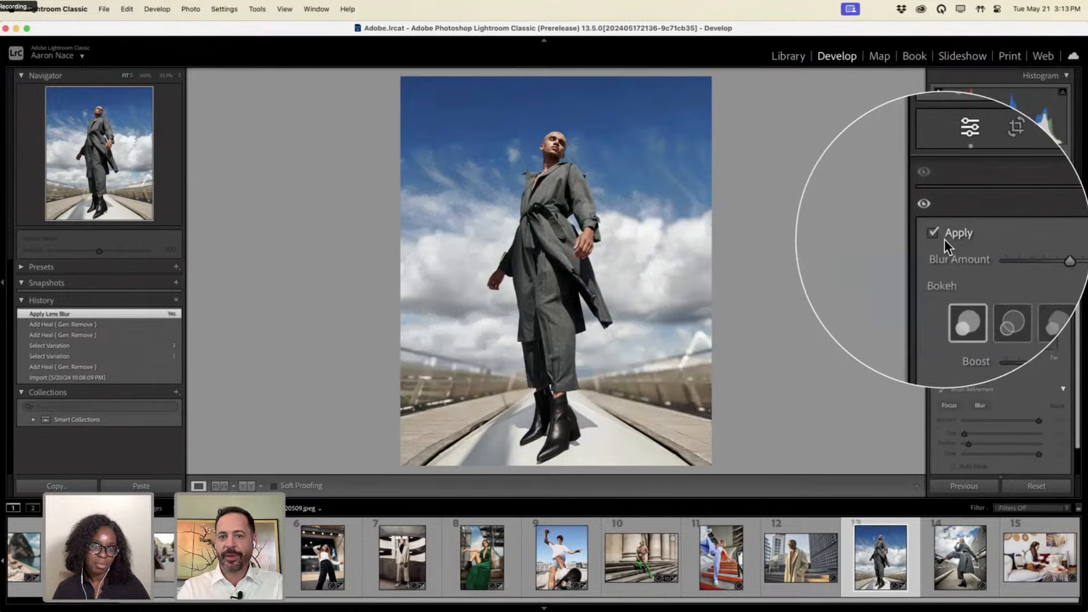
pyautogui.moveTo(1007, 249); pyautogui.dragTo(993, 250)
pyautogui.click(1059, 327)
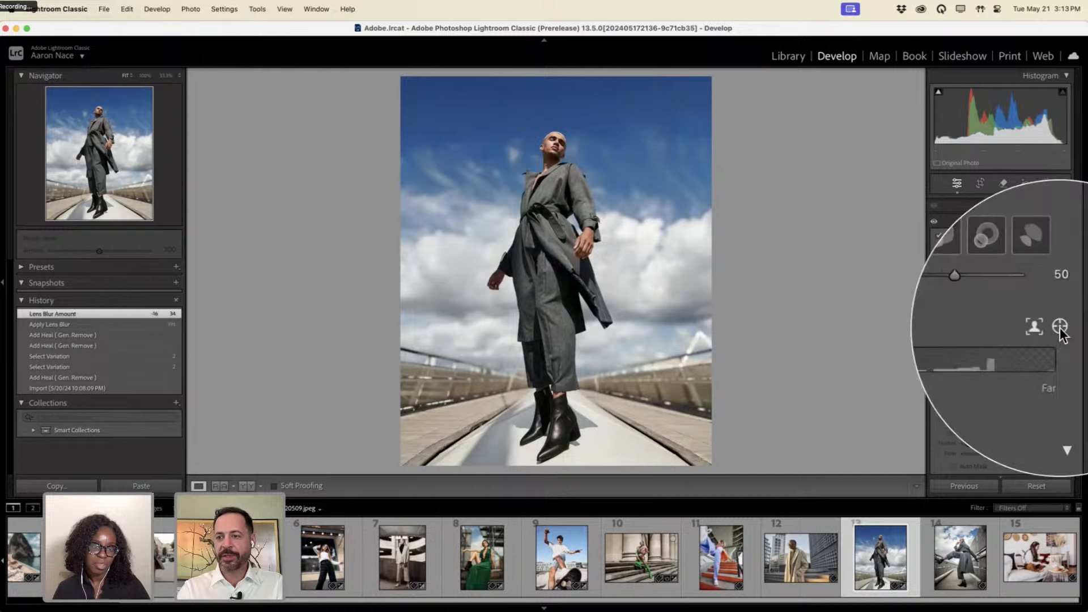
pyautogui.moveTo(550, 141); pyautogui.dragTo(556, 199)
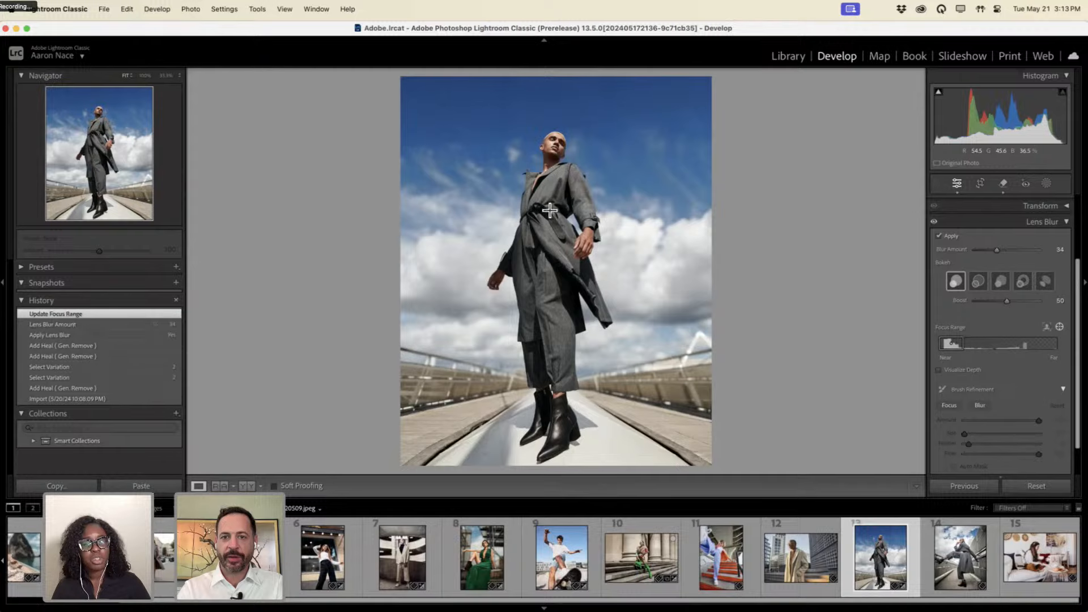
pyautogui.moveTo(546, 251); pyautogui.dragTo(559, 265)
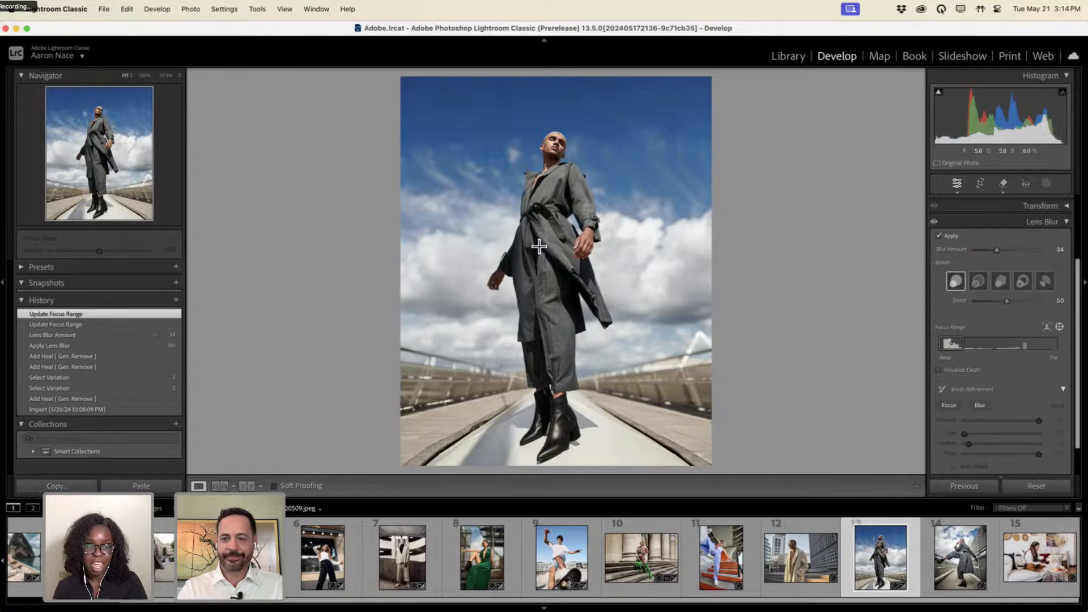
# Compare the blurred bridge background against the original with the before/after toggle.
pyautogui.press('\\')
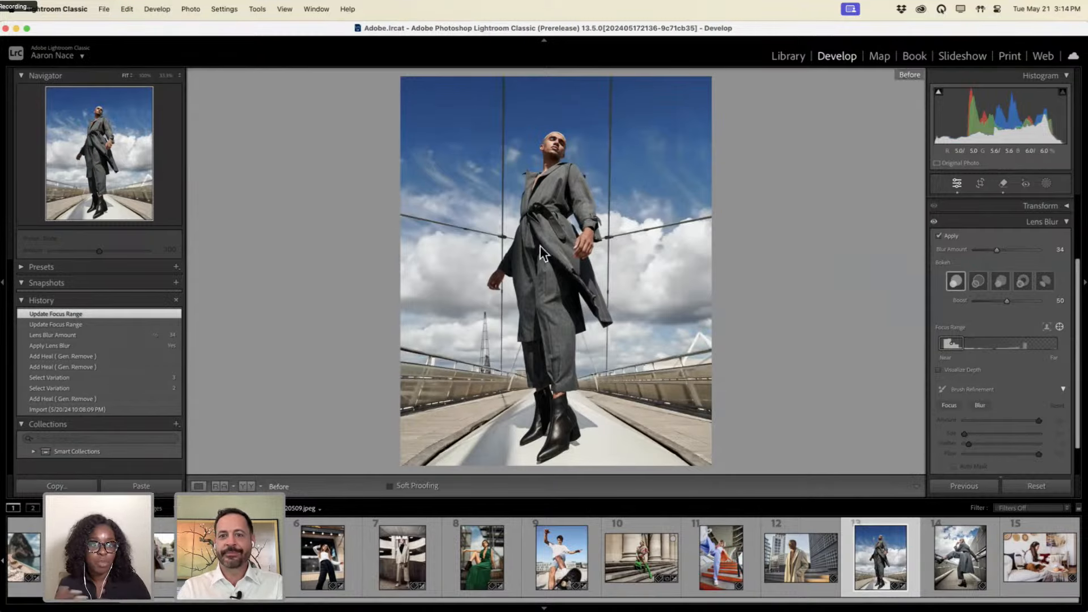
pyautogui.press('\\')
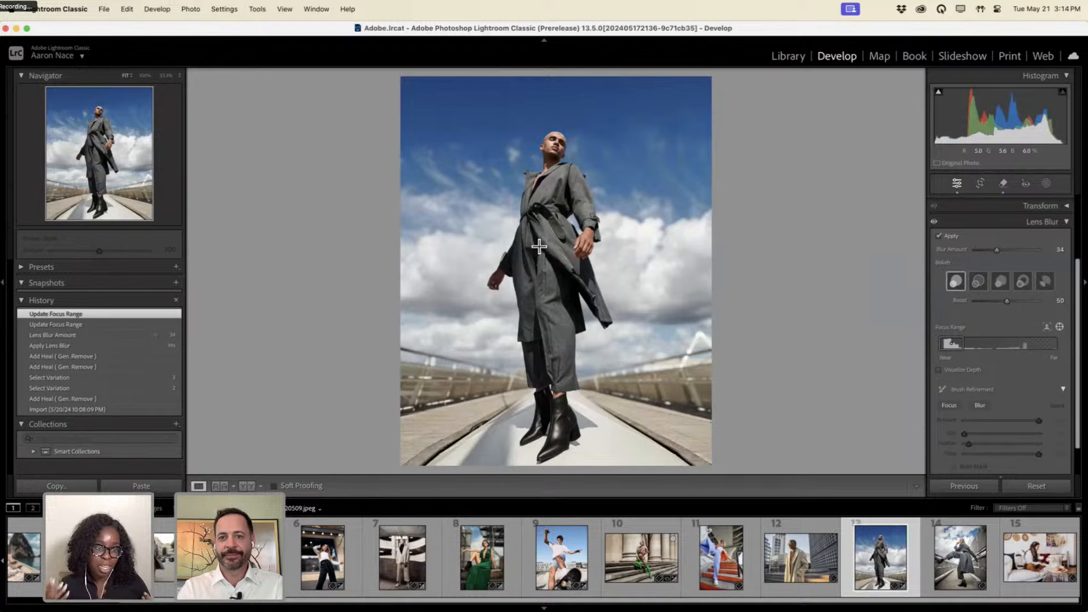
pyautogui.press('\\')
pyautogui.press('\\')
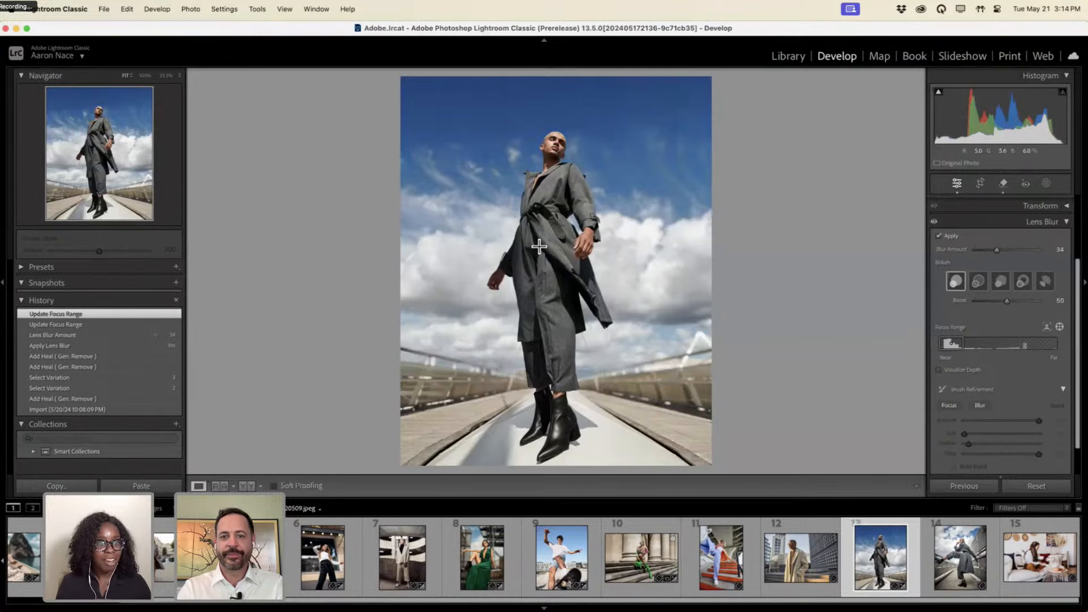
pyautogui.press('\\')
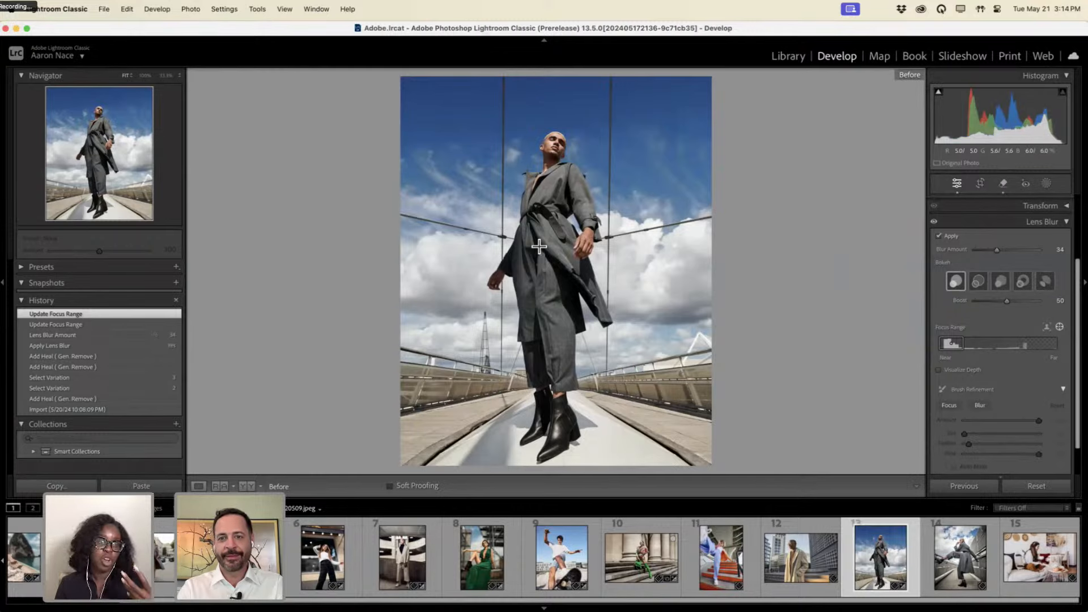
pyautogui.press('\\')
pyautogui.press('\\')
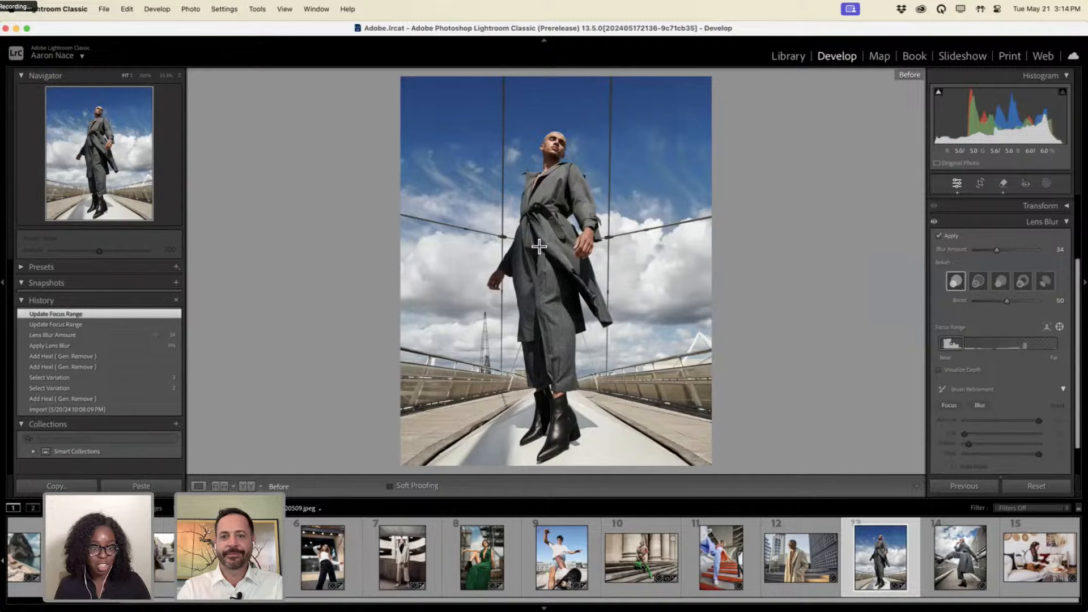
pyautogui.press('\\')
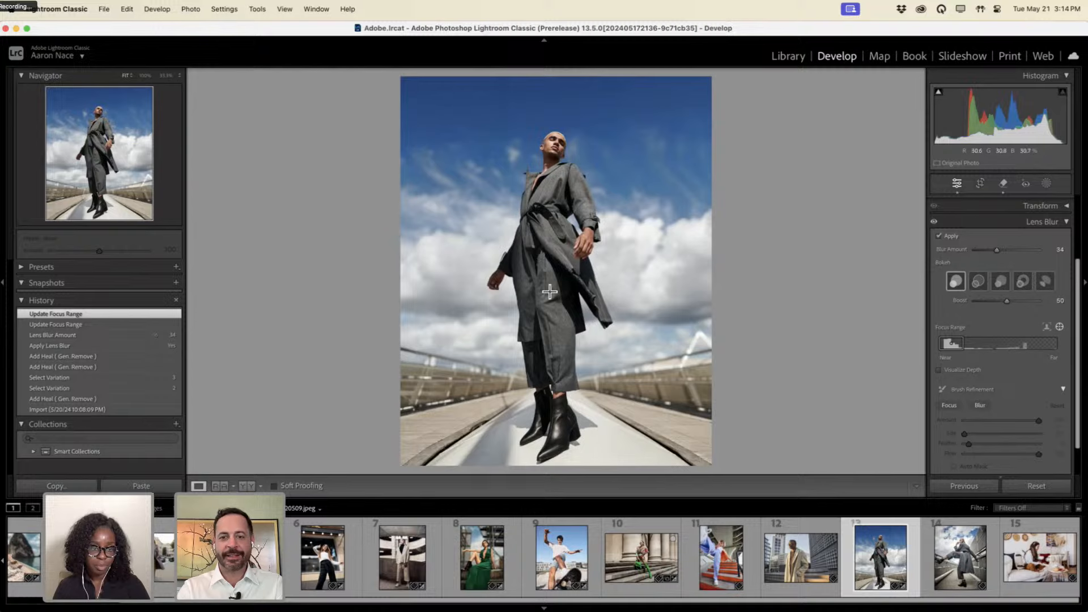
# Open the raised-leg portrait and enable Lens Blur focused on the model's face, checking it magnified.
pyautogui.click(958, 556)
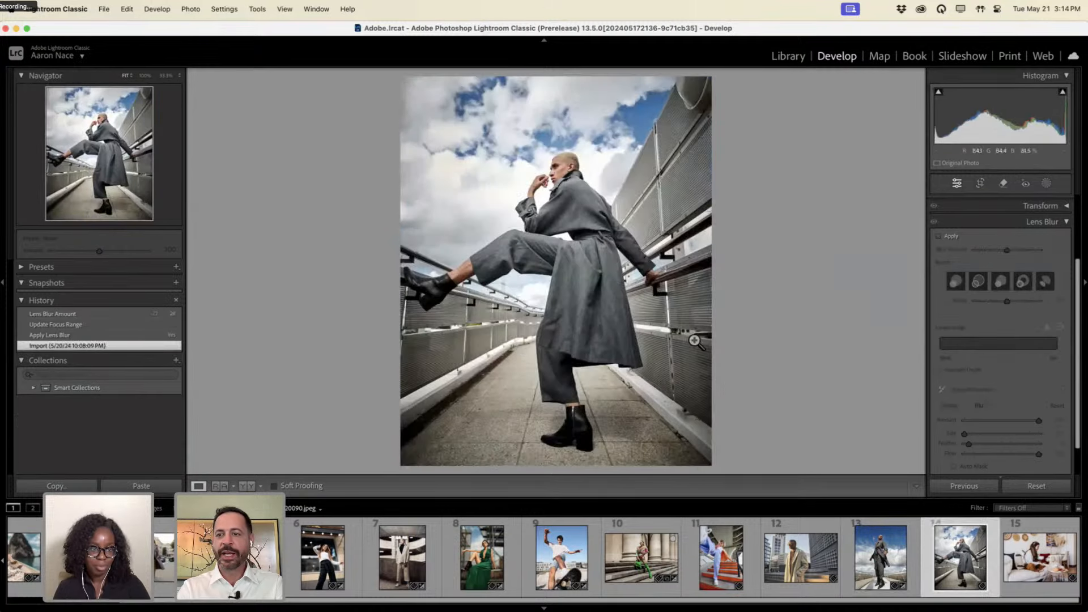
pyautogui.click(943, 239)
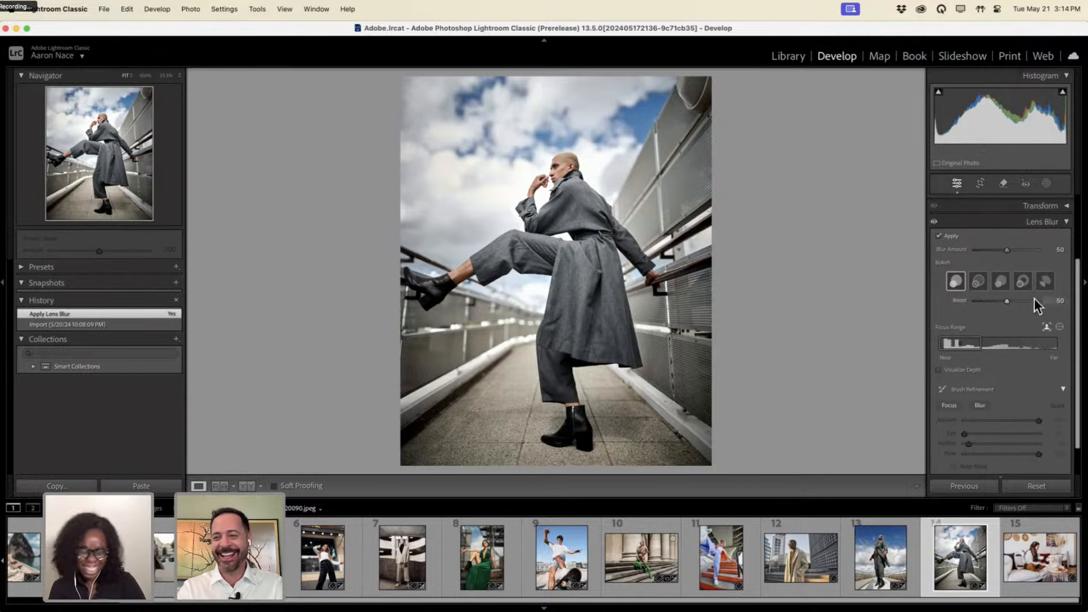
pyautogui.click(1058, 327)
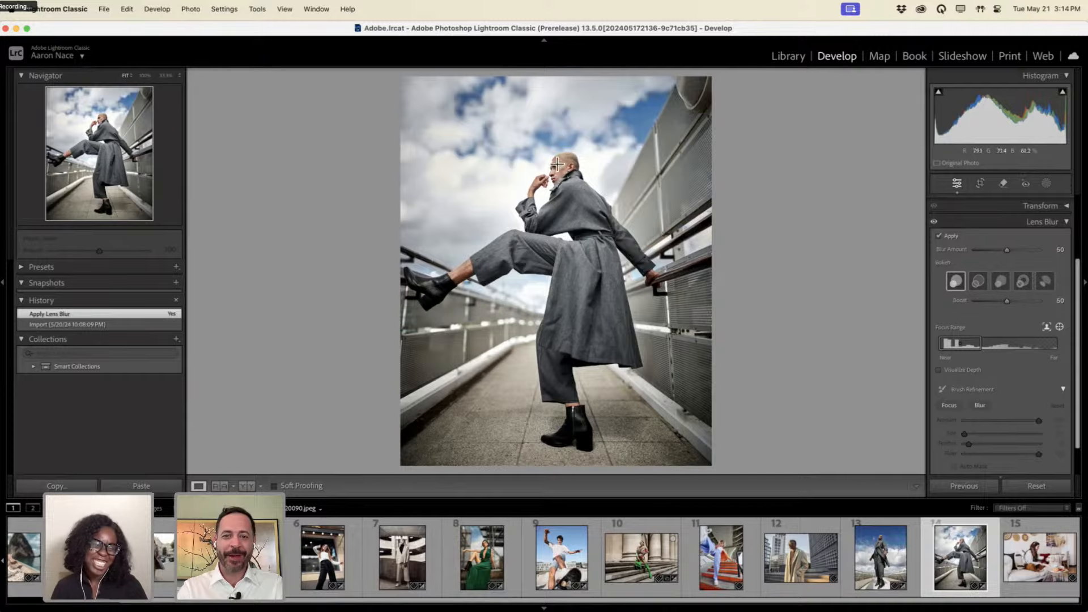
pyautogui.moveTo(557, 165); pyautogui.dragTo(573, 203)
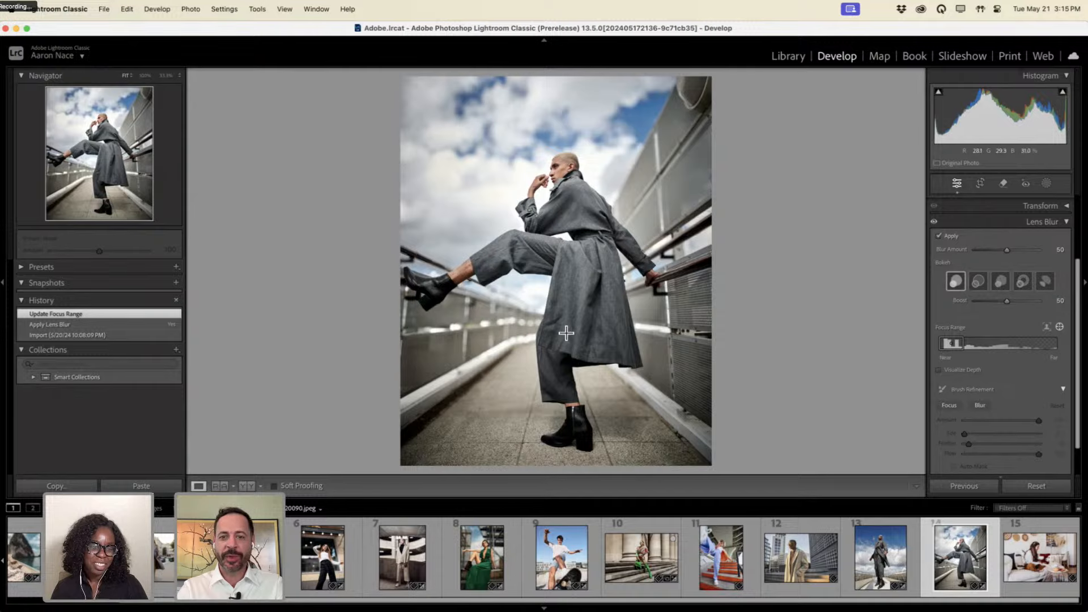
pyautogui.hotkey('ctrl', 'alt', 'm')
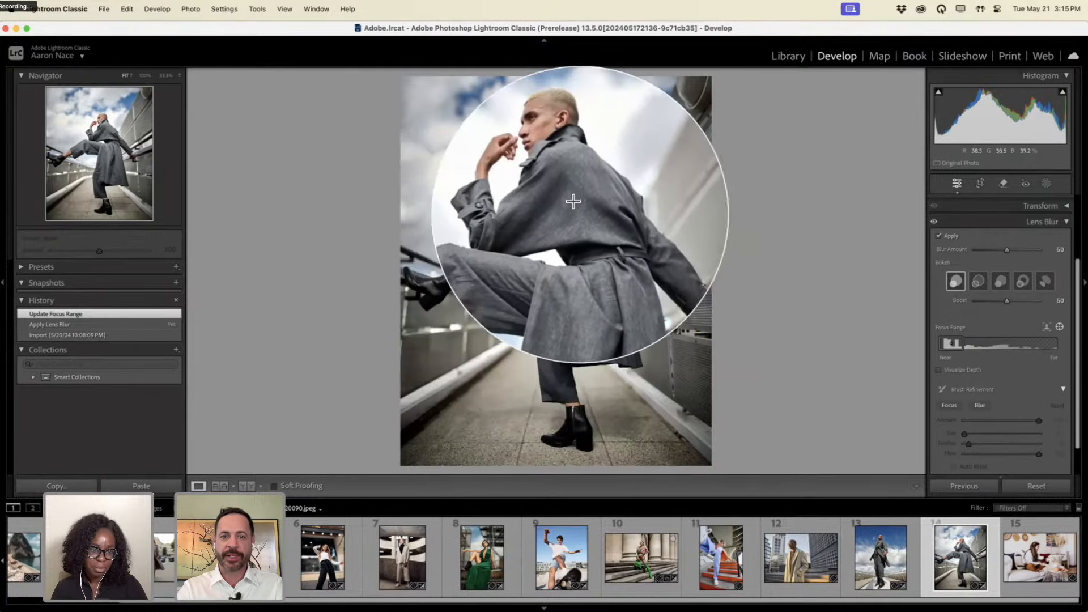
pyautogui.hotkey('ctrl', 'alt', 'm')
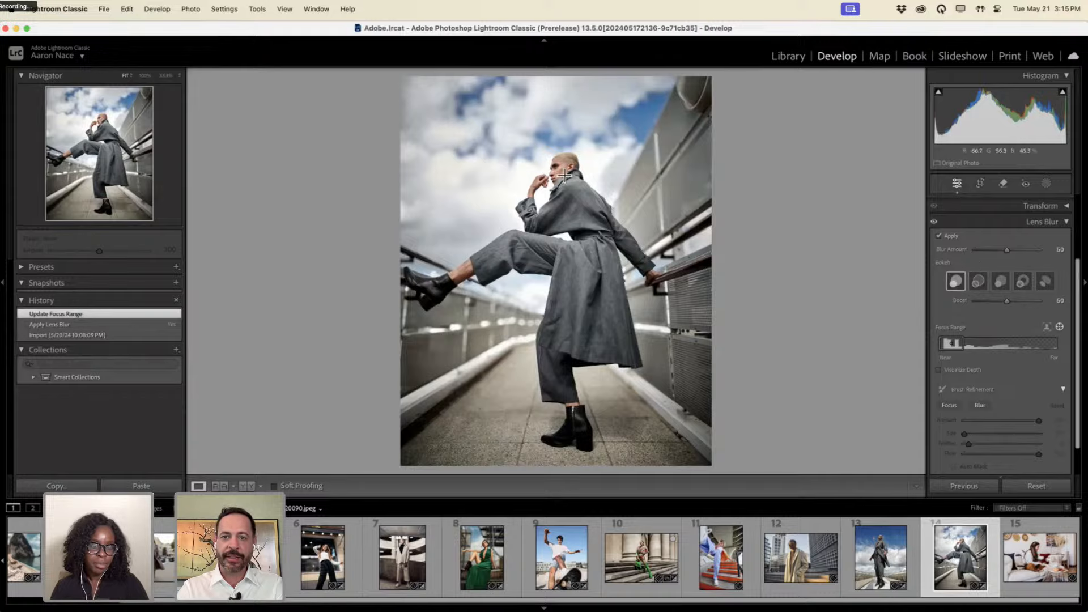
# Set the Blur Amount to 34, then open the woman-and-dog photo.
pyautogui.moveTo(1011, 249); pyautogui.dragTo(980, 244)
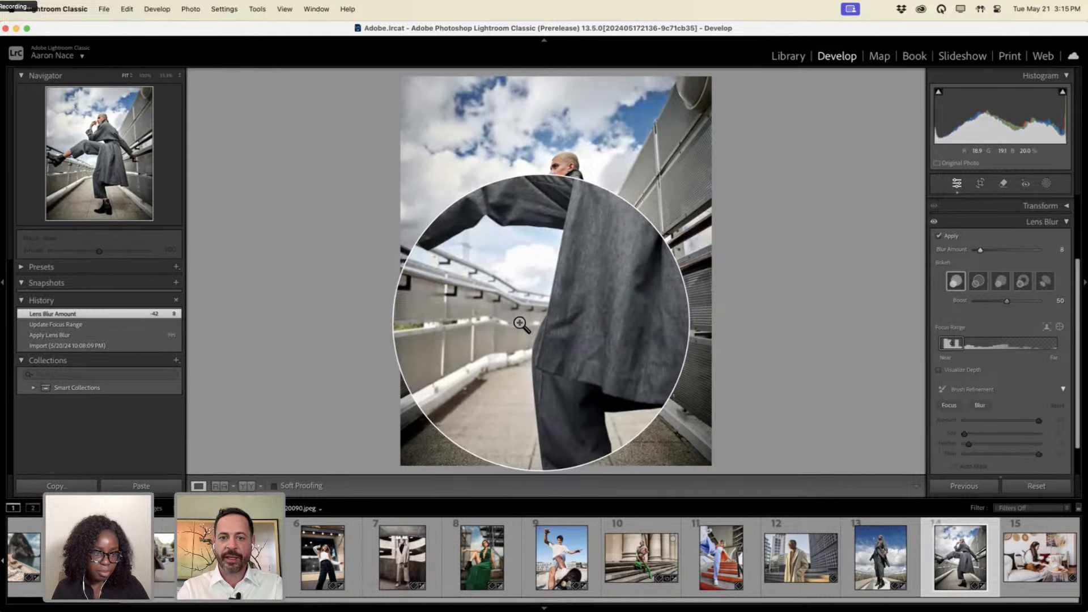
pyautogui.moveTo(980, 250); pyautogui.dragTo(997, 230)
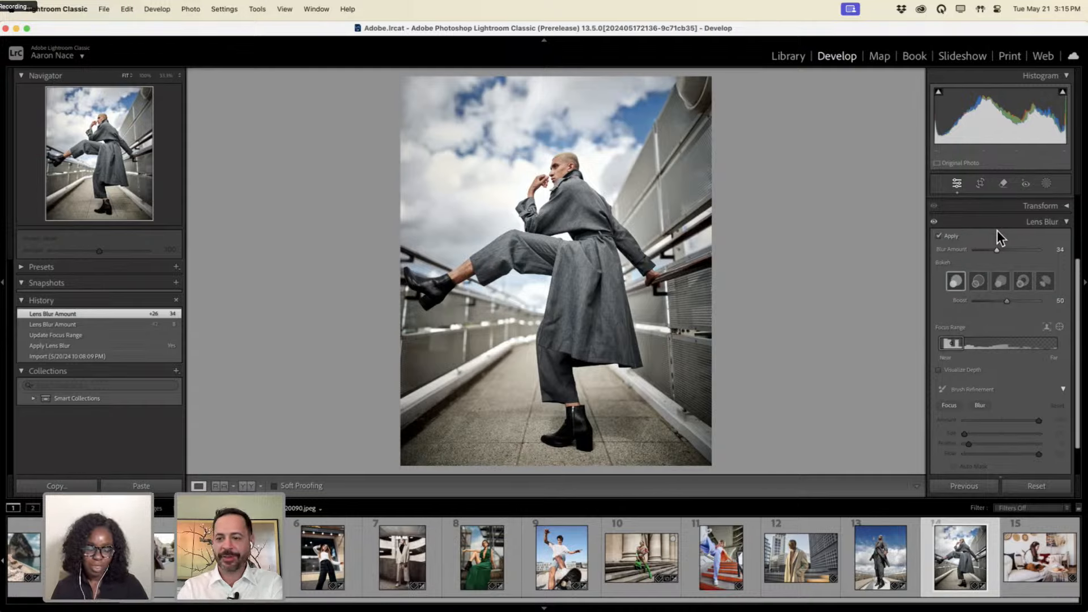
pyautogui.click(1024, 552)
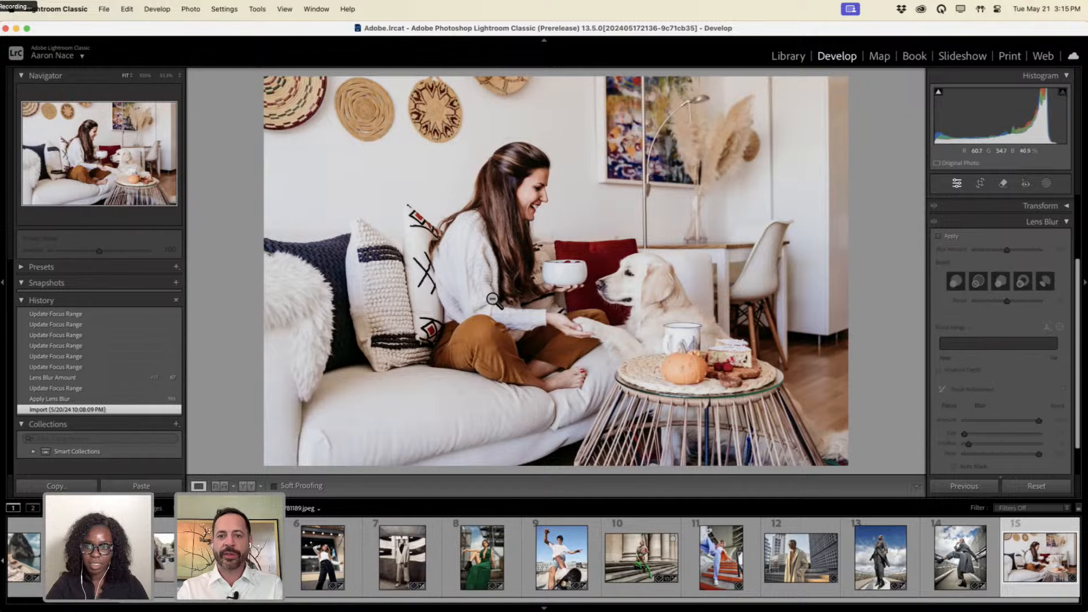
# Turn on Lens Blur at amount 100 and narrow the focus range onto the woman and dog.
pyautogui.click(940, 236)
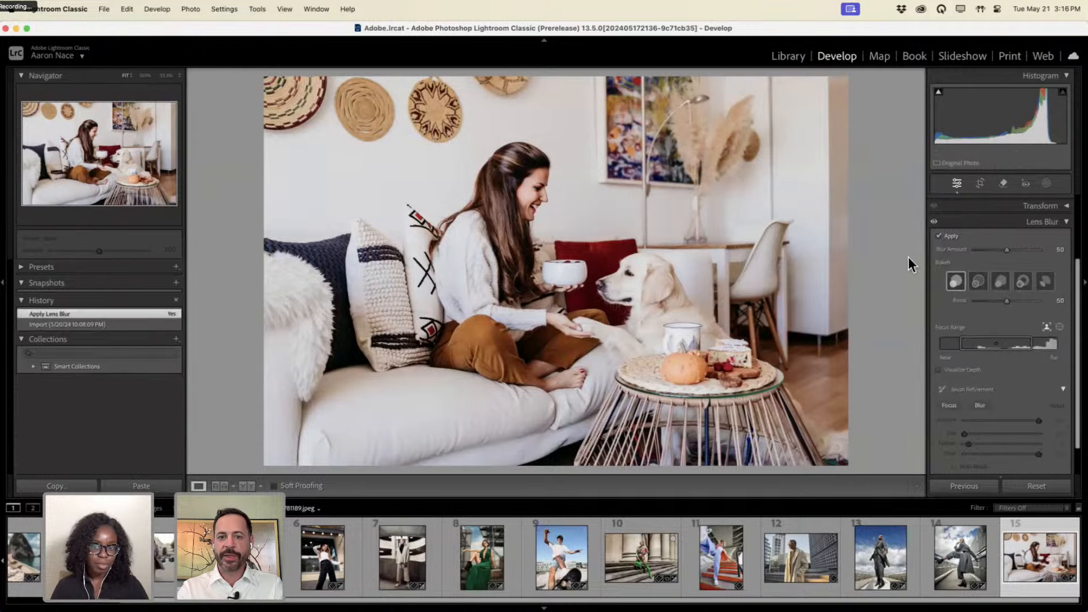
pyautogui.hotkey('ctrl', 'alt')
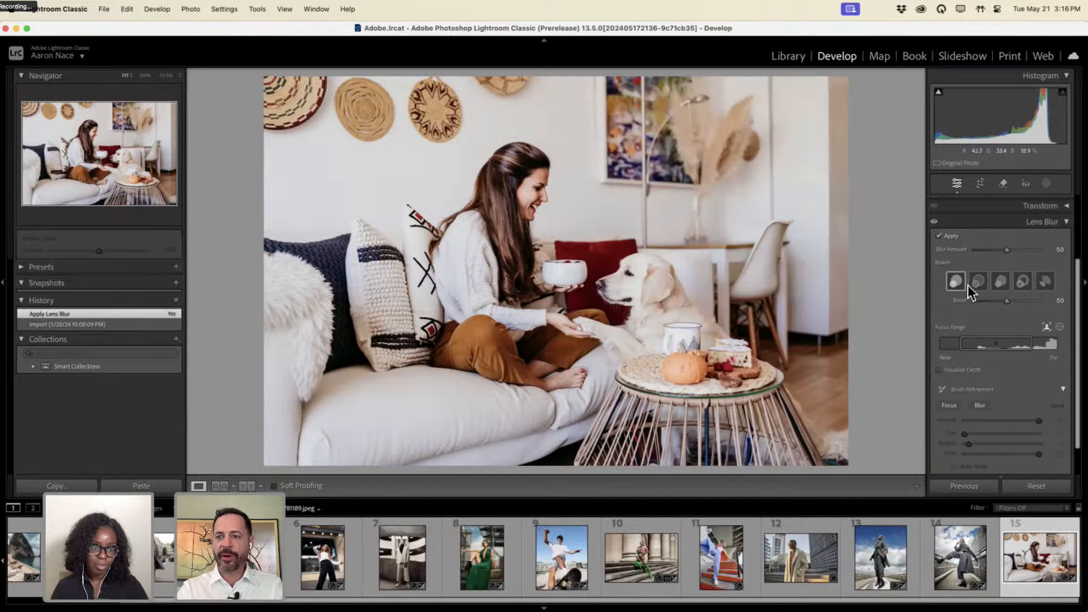
pyautogui.moveTo(1011, 250); pyautogui.dragTo(1084, 258)
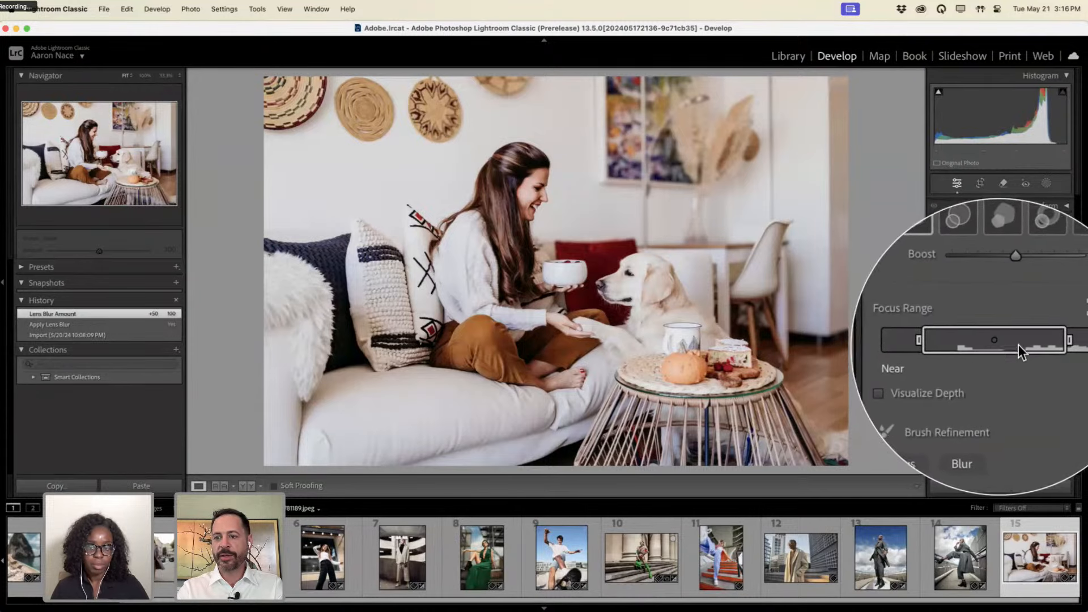
pyautogui.moveTo(1029, 342); pyautogui.dragTo(987, 342)
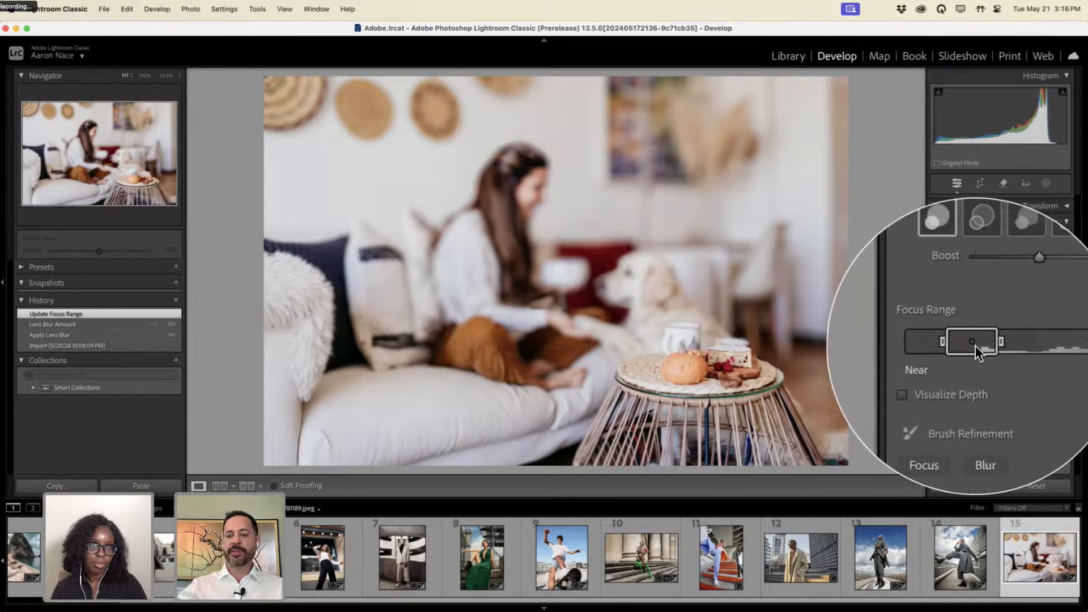
pyautogui.moveTo(971, 342); pyautogui.dragTo(1007, 341)
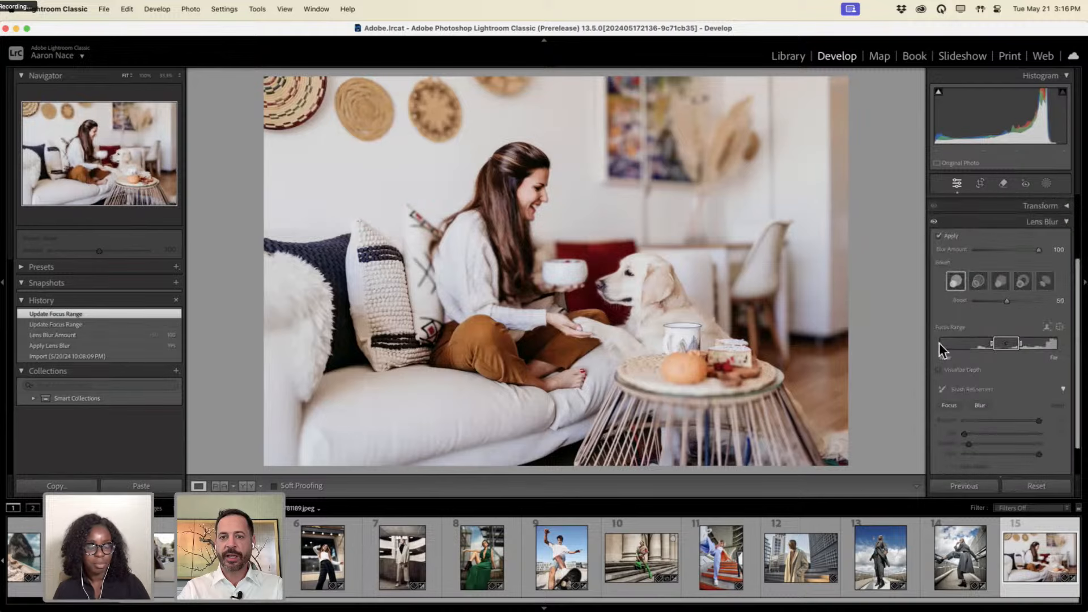
# Compare the blurred living-room photo with the unblurred original.
pyautogui.press('\\')
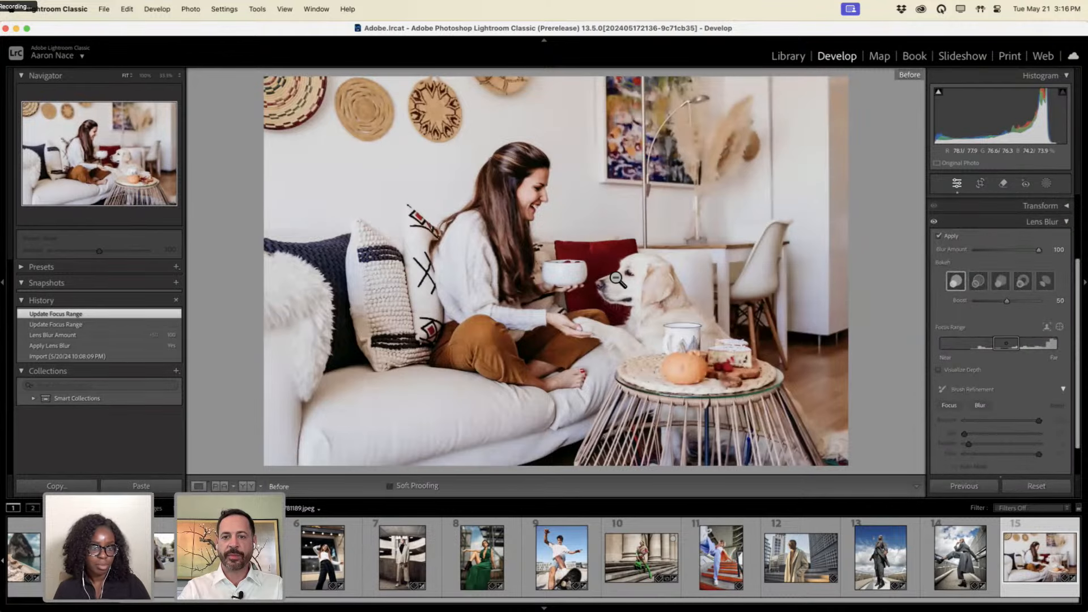
pyautogui.press('\\')
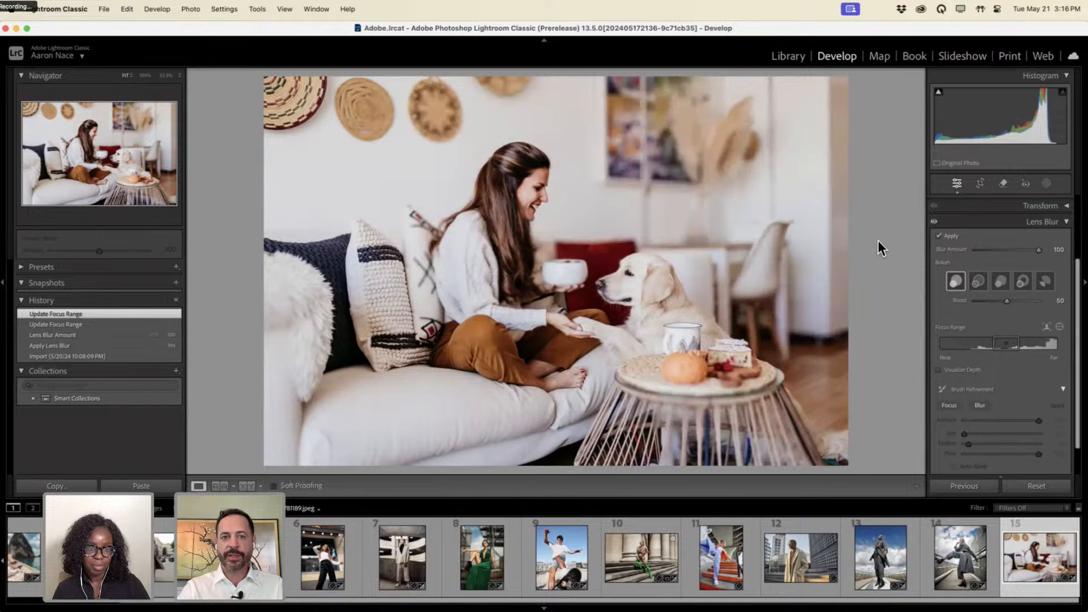
pyautogui.press('\\')
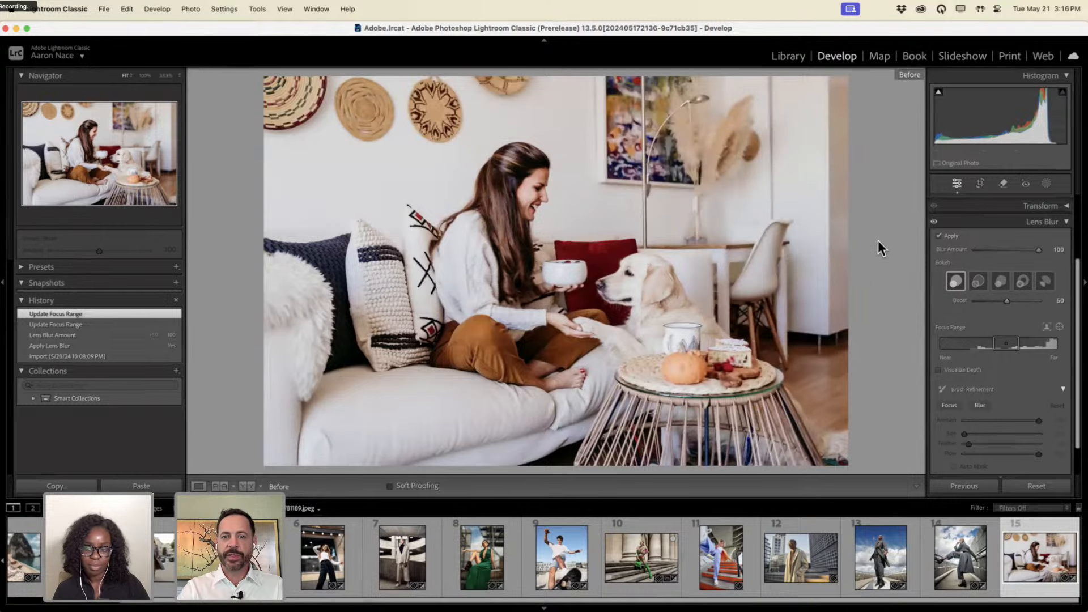
pyautogui.press('\\')
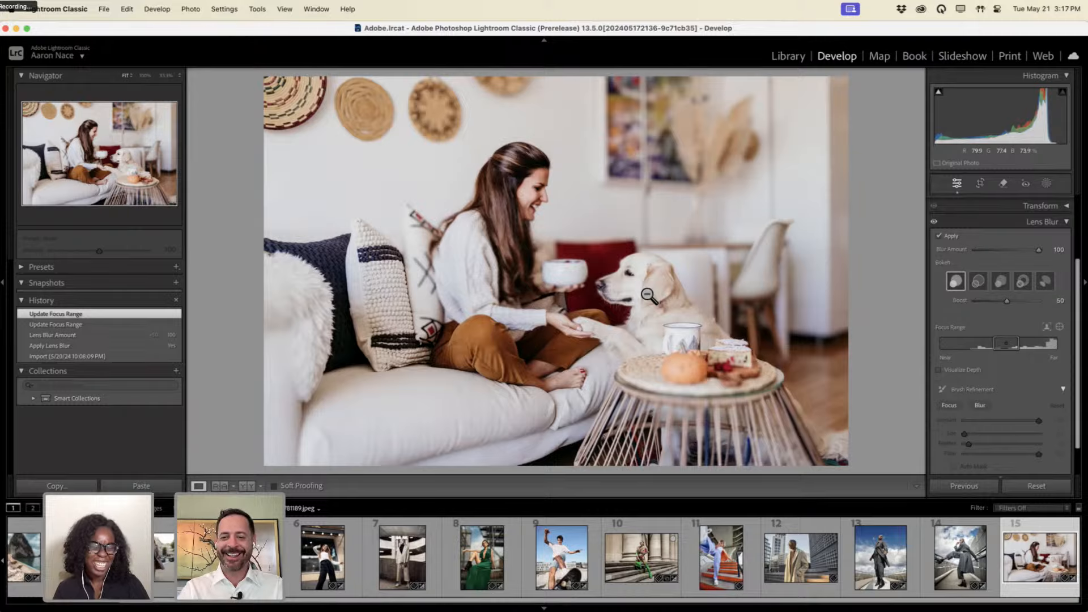
# Open photo 12 and apply Lens Blur, trying amounts from 0 to 100 before easing back to 48.
pyautogui.click(803, 554)
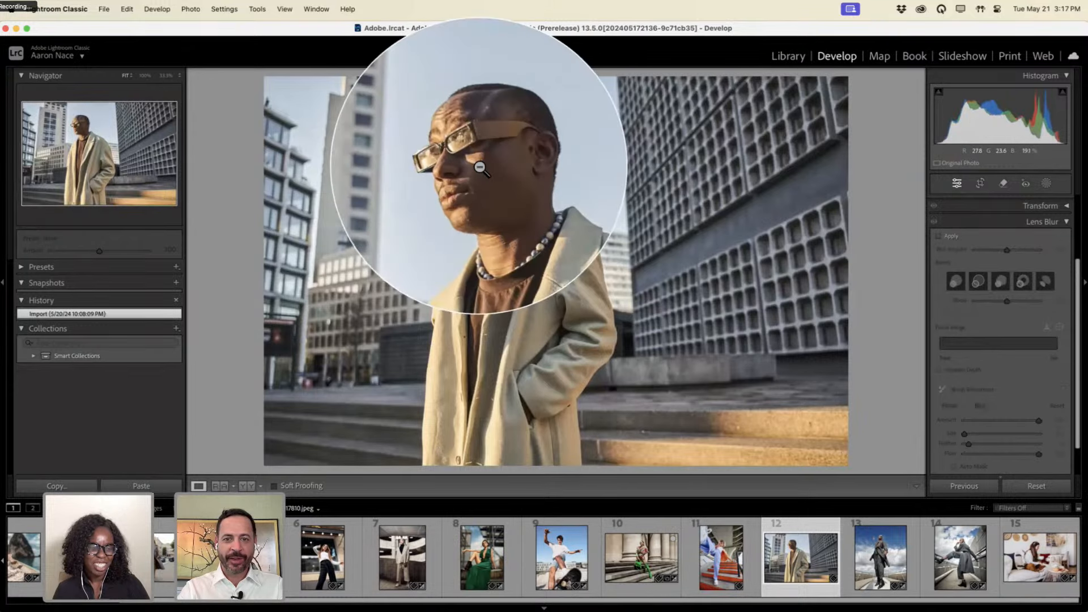
pyautogui.click(940, 237)
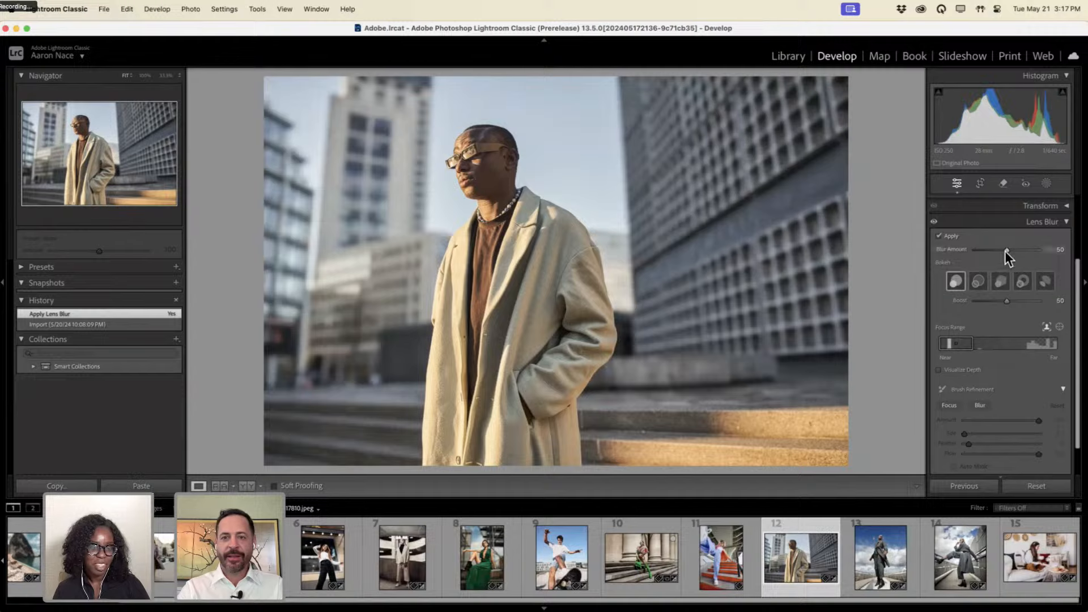
pyautogui.moveTo(1005, 250); pyautogui.dragTo(1027, 246)
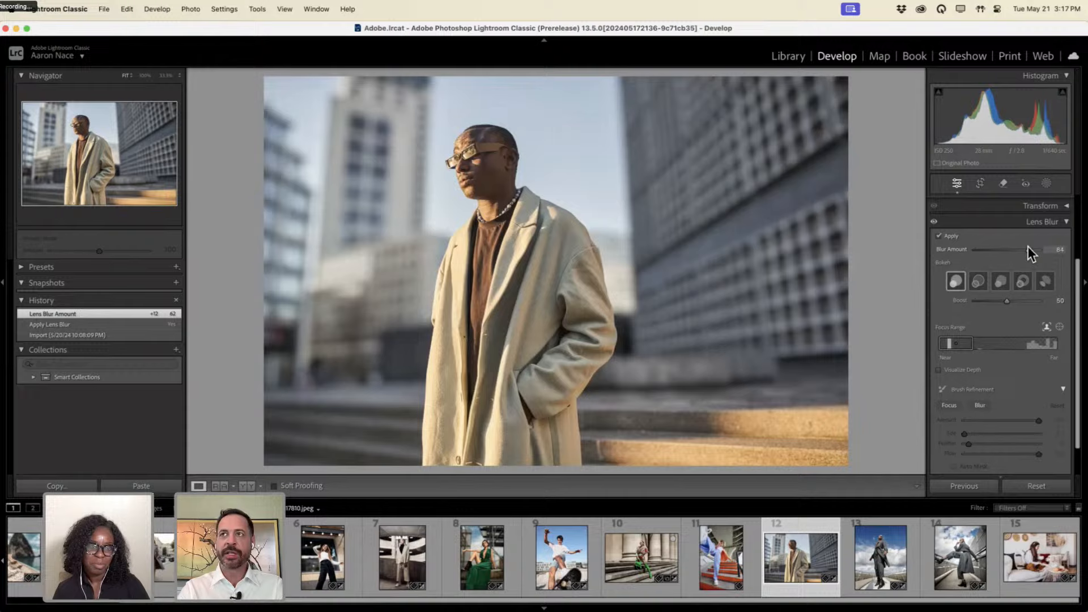
pyautogui.moveTo(1027, 246); pyautogui.dragTo(972, 248)
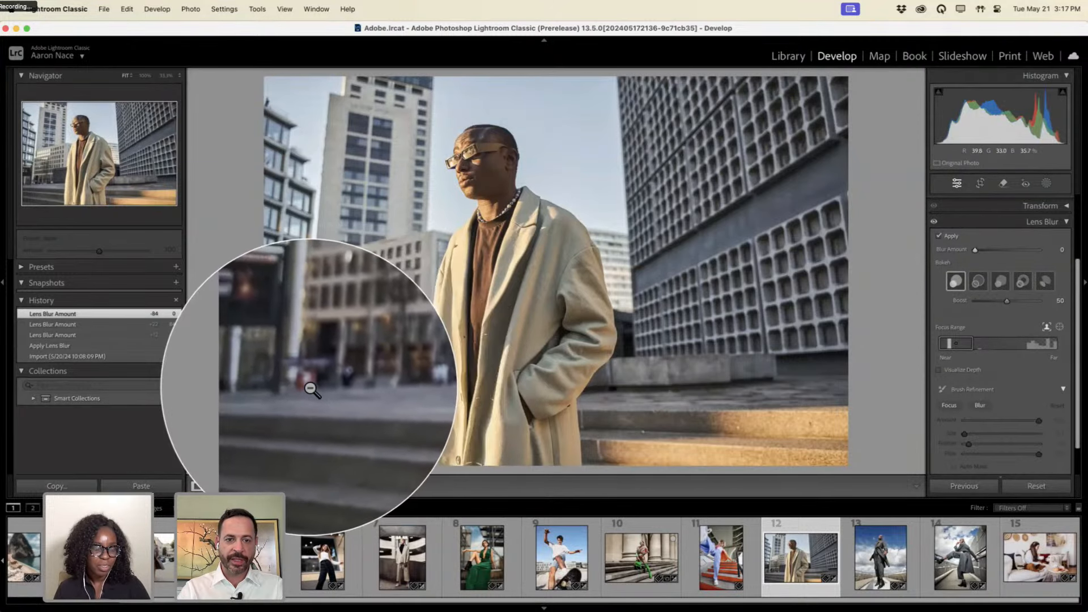
pyautogui.moveTo(983, 250); pyautogui.dragTo(1023, 250)
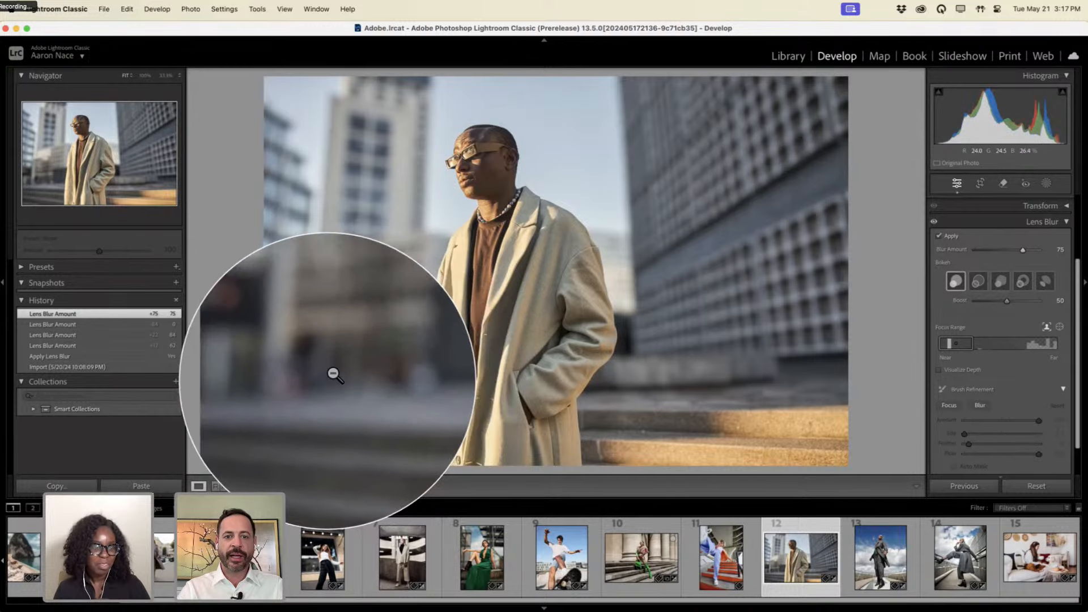
pyautogui.moveTo(996, 247); pyautogui.dragTo(1035, 246)
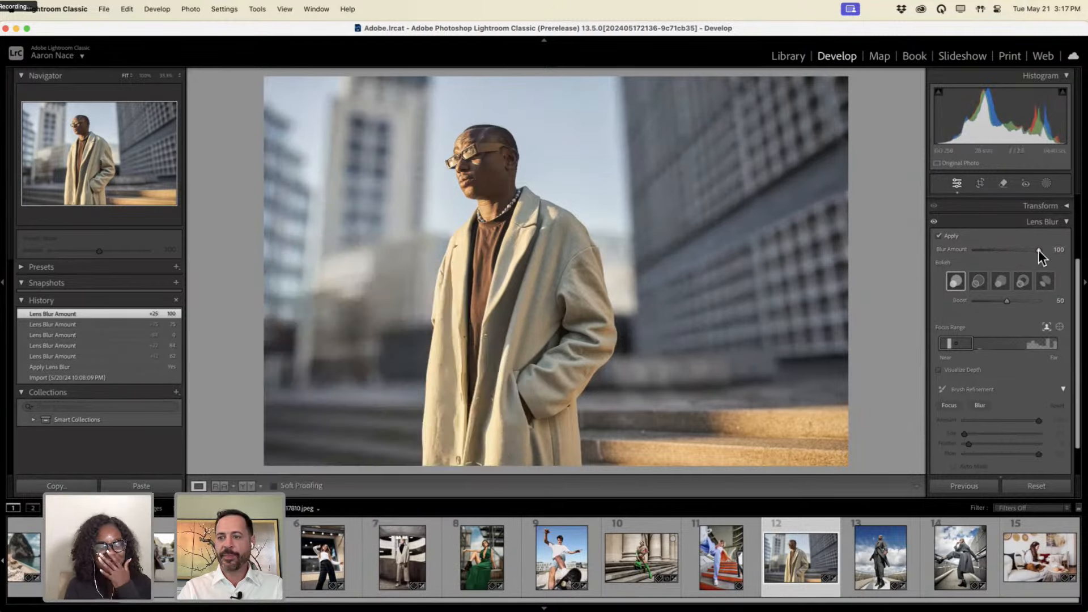
pyautogui.moveTo(1036, 250); pyautogui.dragTo(1003, 250)
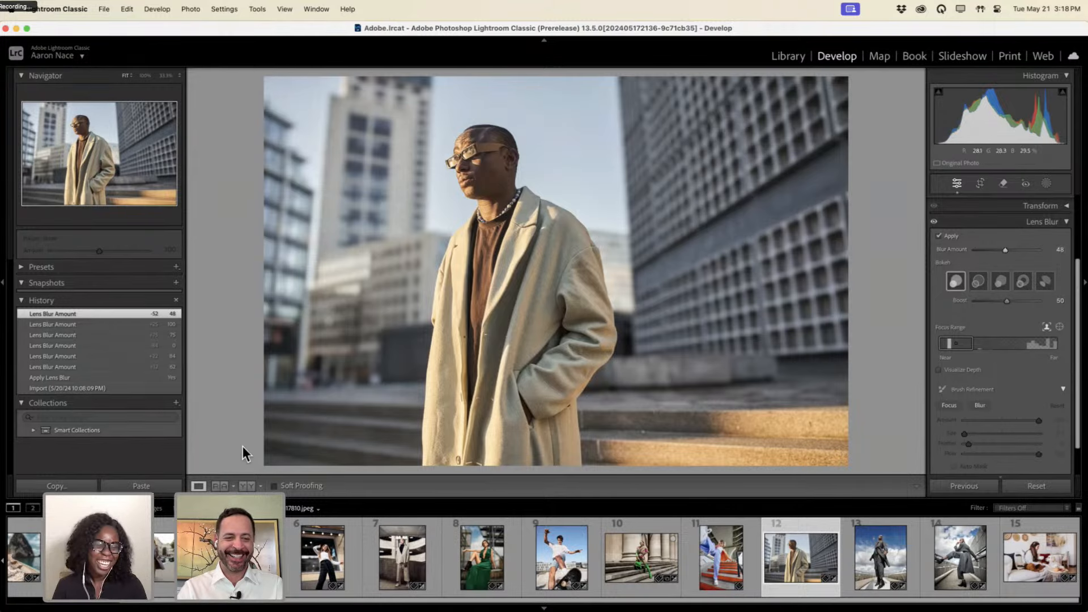
# Open the street-fashion photo and generatively remove the distant dark car.
pyautogui.click(164, 558)
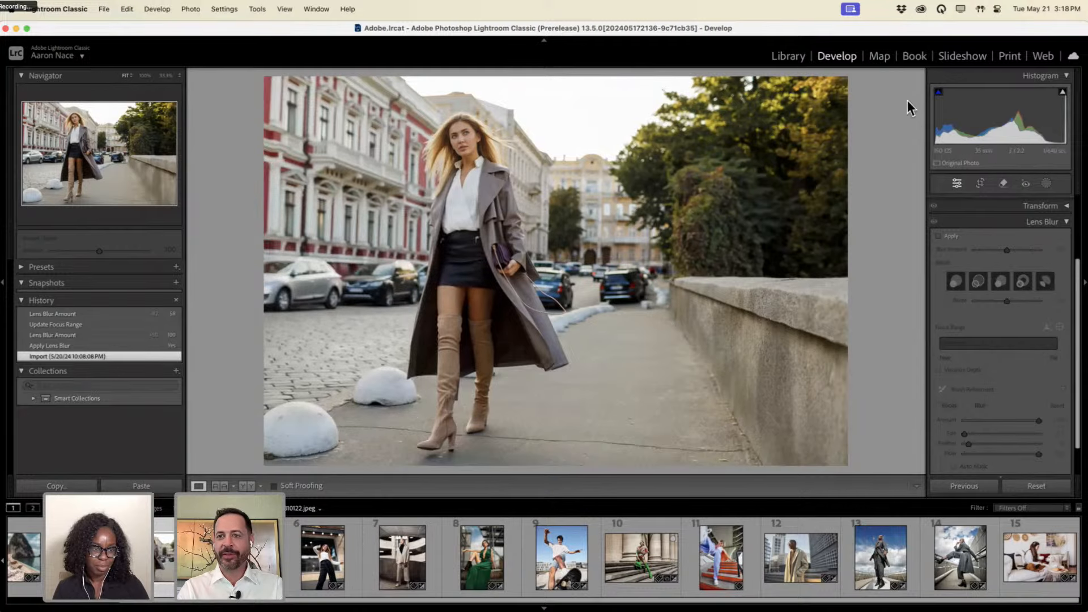
pyautogui.click(1001, 183)
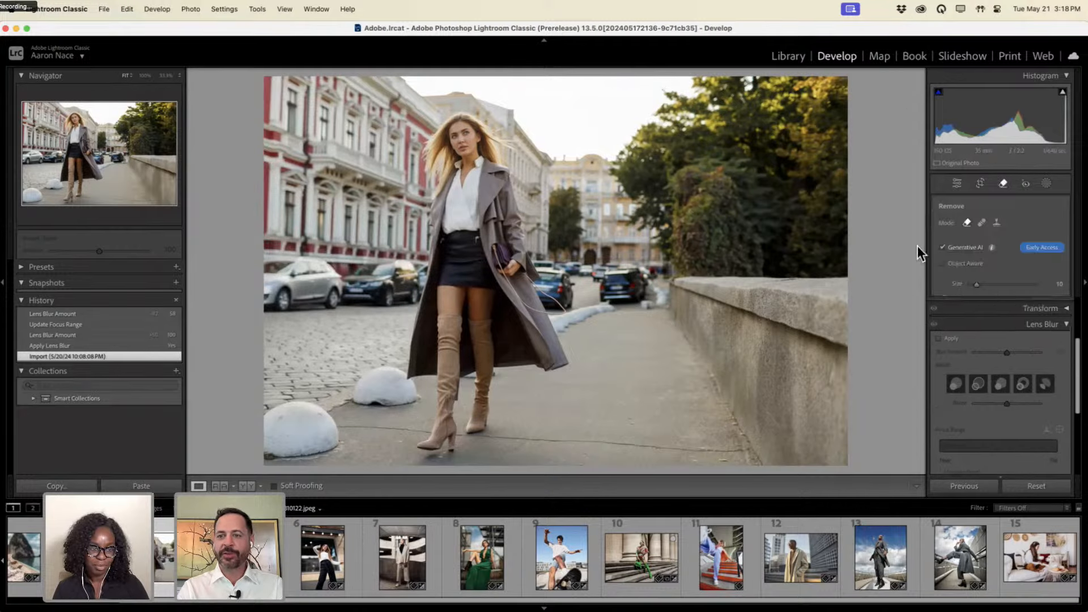
pyautogui.moveTo(605, 281)
pyautogui.mouseDown()
pyautogui.moveTo(664, 270)
pyautogui.moveTo(623, 268)
pyautogui.moveTo(644, 275)
pyautogui.moveTo(645, 289)
pyautogui.moveTo(633, 295)
pyautogui.moveTo(617, 283)
pyautogui.moveTo(642, 285)
pyautogui.moveTo(601, 299)
pyautogui.moveTo(629, 303)
pyautogui.moveTo(646, 284)
pyautogui.moveTo(565, 268)
pyautogui.moveTo(603, 282)
pyautogui.moveTo(586, 267)
pyautogui.moveTo(677, 275)
pyautogui.mouseUp()
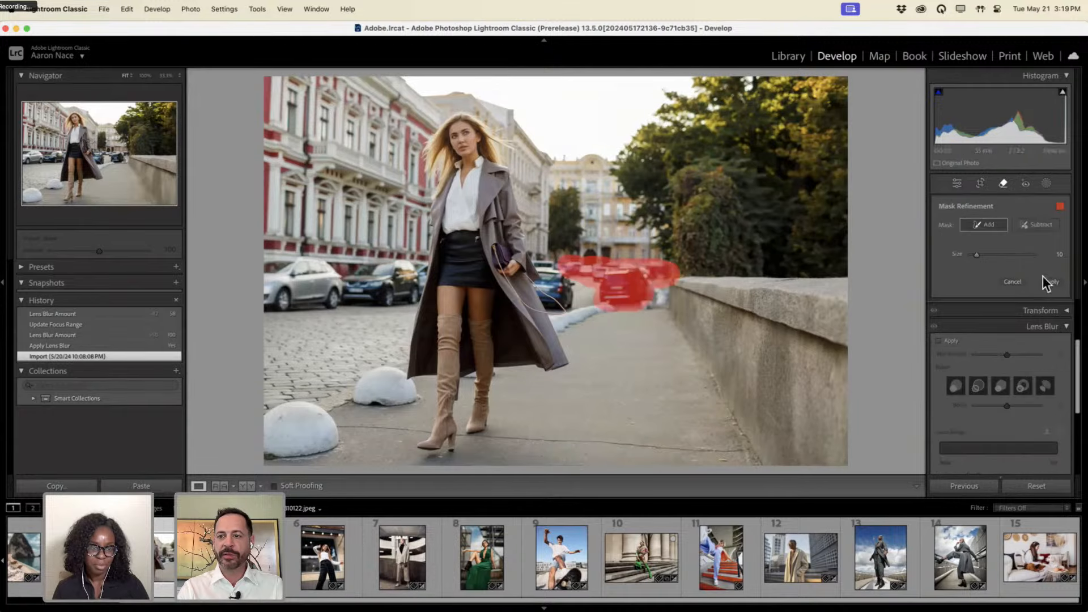
pyautogui.click(1047, 281)
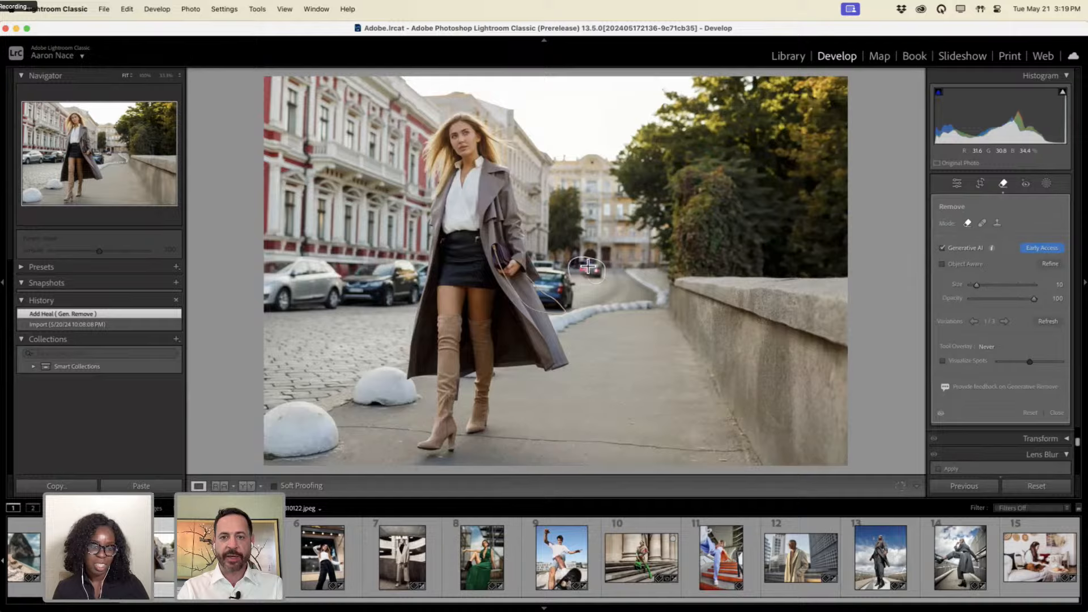
# Generatively remove the blue car and the parked cars on the left.
pyautogui.moveTo(588, 266)
pyautogui.mouseDown()
pyautogui.moveTo(539, 261)
pyautogui.moveTo(552, 307)
pyautogui.moveTo(570, 308)
pyautogui.moveTo(570, 280)
pyautogui.moveTo(558, 283)
pyautogui.moveTo(562, 298)
pyautogui.moveTo(545, 258)
pyautogui.moveTo(585, 265)
pyautogui.mouseUp()
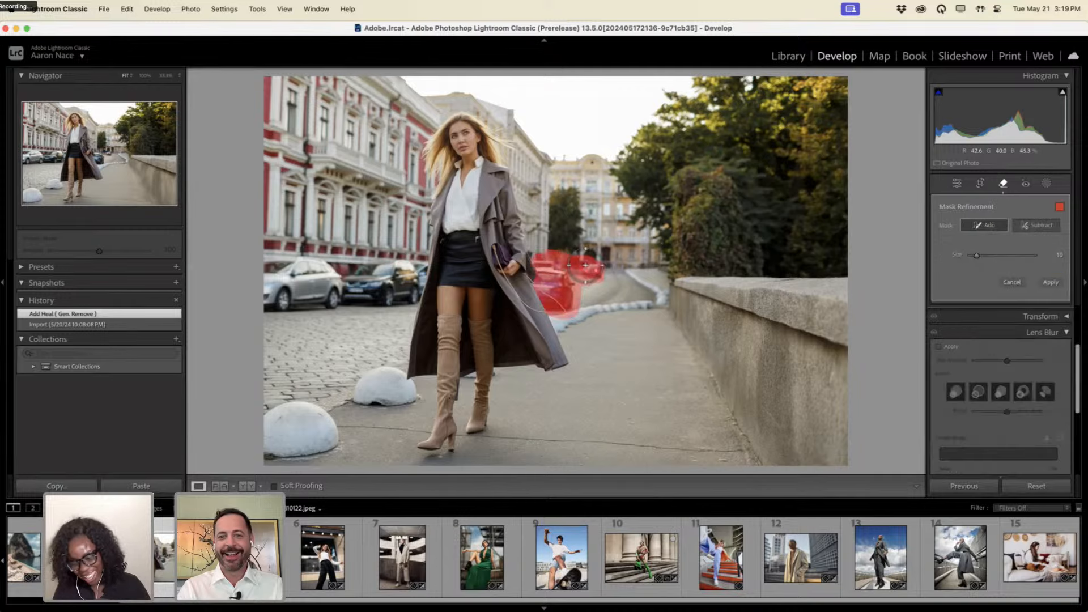
pyautogui.click(1049, 284)
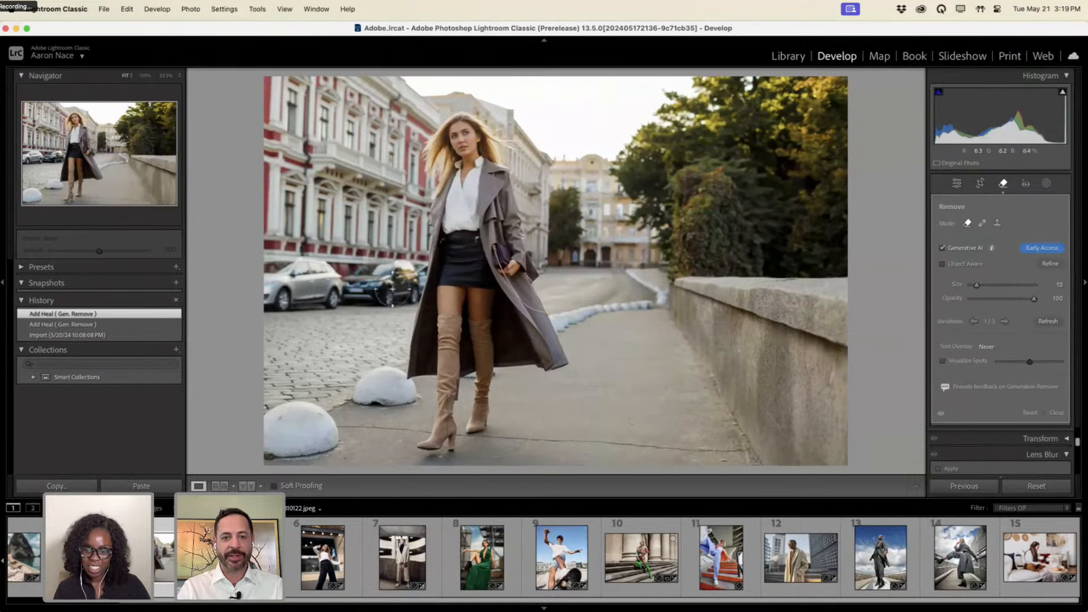
pyautogui.moveTo(418, 265)
pyautogui.mouseDown()
pyautogui.moveTo(403, 306)
pyautogui.moveTo(352, 307)
pyautogui.moveTo(341, 296)
pyautogui.moveTo(351, 273)
pyautogui.moveTo(411, 264)
pyautogui.moveTo(362, 288)
pyautogui.moveTo(405, 285)
pyautogui.moveTo(354, 296)
pyautogui.moveTo(341, 297)
pyautogui.moveTo(342, 271)
pyautogui.moveTo(321, 257)
pyautogui.moveTo(260, 266)
pyautogui.moveTo(336, 278)
pyautogui.moveTo(256, 278)
pyautogui.moveTo(345, 288)
pyautogui.moveTo(256, 299)
pyautogui.moveTo(288, 295)
pyautogui.moveTo(255, 306)
pyautogui.moveTo(264, 311)
pyautogui.moveTo(356, 301)
pyautogui.mouseUp()
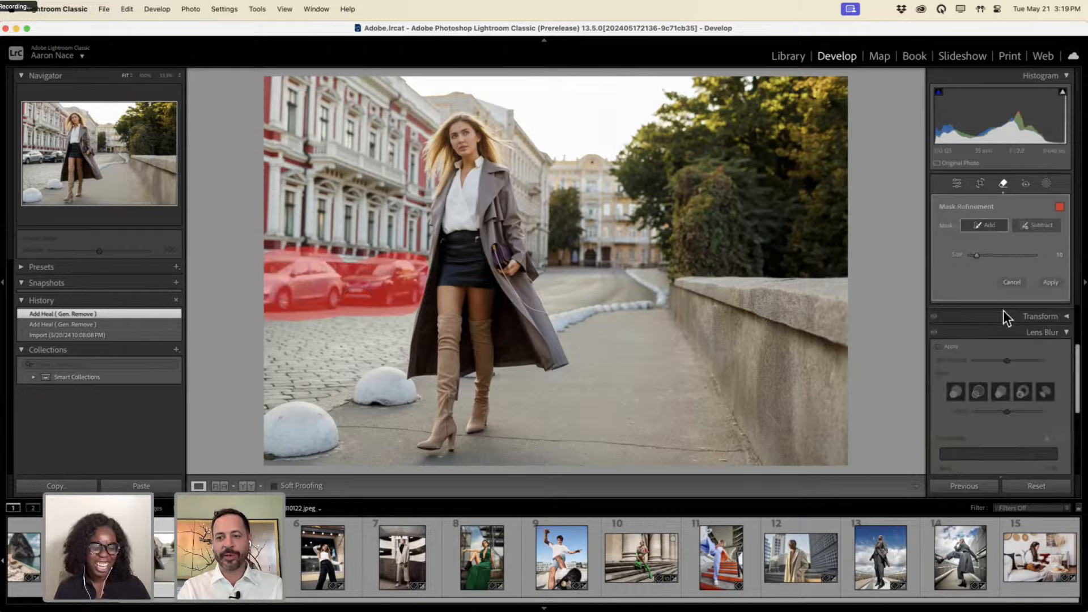
pyautogui.click(1049, 284)
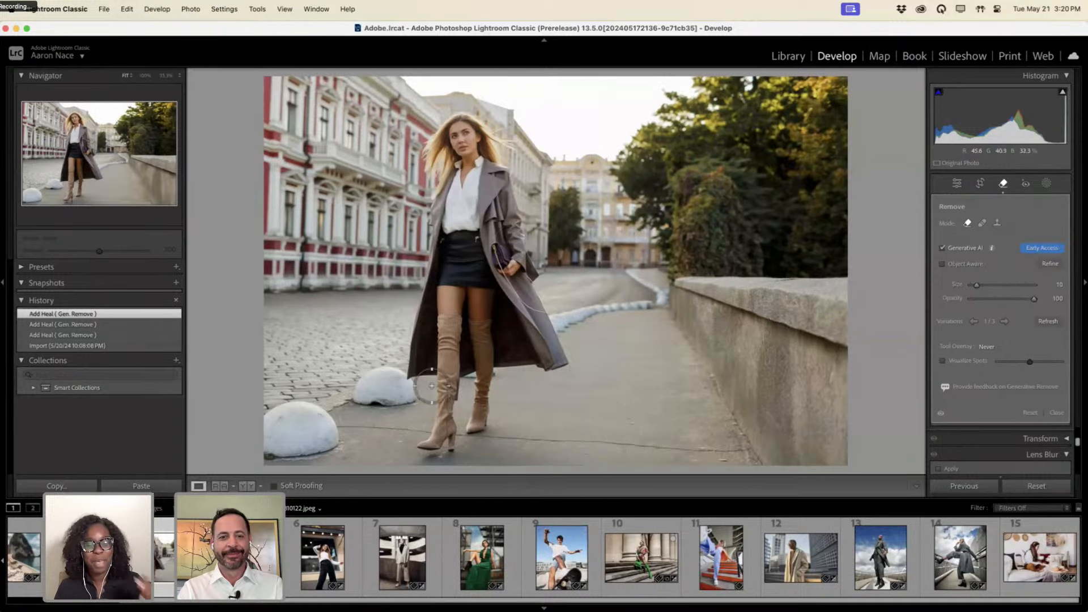
# Generatively remove the front and left bollards, then the white curb strip beside the path.
pyautogui.moveTo(408, 388)
pyautogui.mouseDown()
pyautogui.moveTo(369, 373)
pyautogui.moveTo(354, 402)
pyautogui.moveTo(399, 400)
pyautogui.moveTo(372, 387)
pyautogui.moveTo(368, 398)
pyautogui.moveTo(413, 400)
pyautogui.mouseUp()
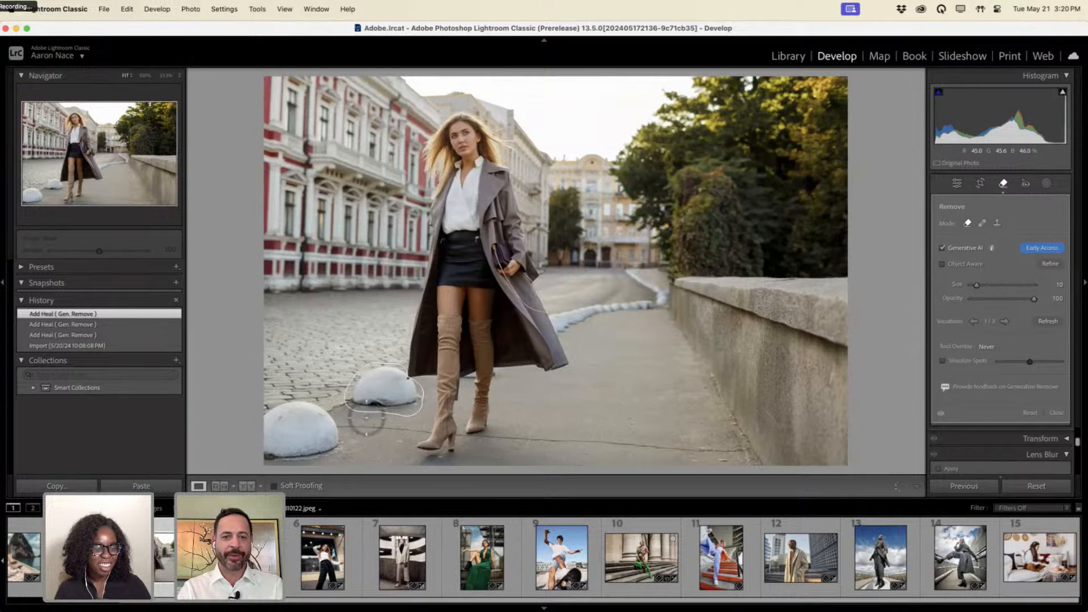
pyautogui.moveTo(308, 424)
pyautogui.mouseDown()
pyautogui.moveTo(265, 424)
pyautogui.moveTo(270, 449)
pyautogui.moveTo(287, 451)
pyautogui.moveTo(273, 455)
pyautogui.moveTo(333, 444)
pyautogui.moveTo(308, 407)
pyautogui.moveTo(317, 431)
pyautogui.moveTo(305, 437)
pyautogui.moveTo(291, 420)
pyautogui.moveTo(269, 432)
pyautogui.moveTo(322, 438)
pyautogui.moveTo(281, 445)
pyautogui.mouseUp()
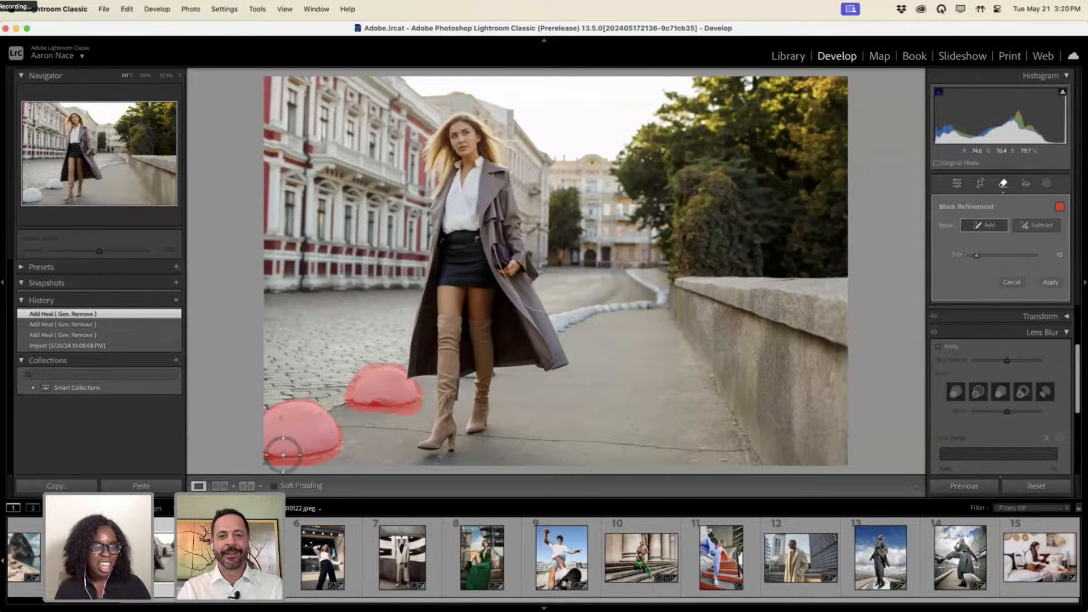
pyautogui.click(1050, 283)
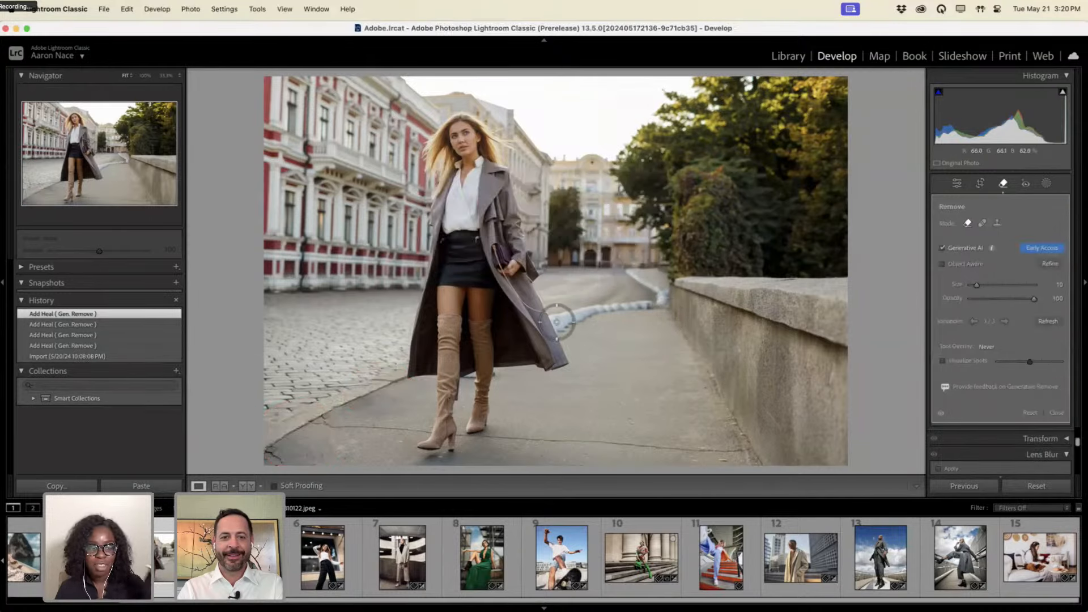
pyautogui.moveTo(555, 316)
pyautogui.mouseDown()
pyautogui.moveTo(563, 329)
pyautogui.moveTo(668, 292)
pyautogui.moveTo(629, 270)
pyautogui.mouseUp()
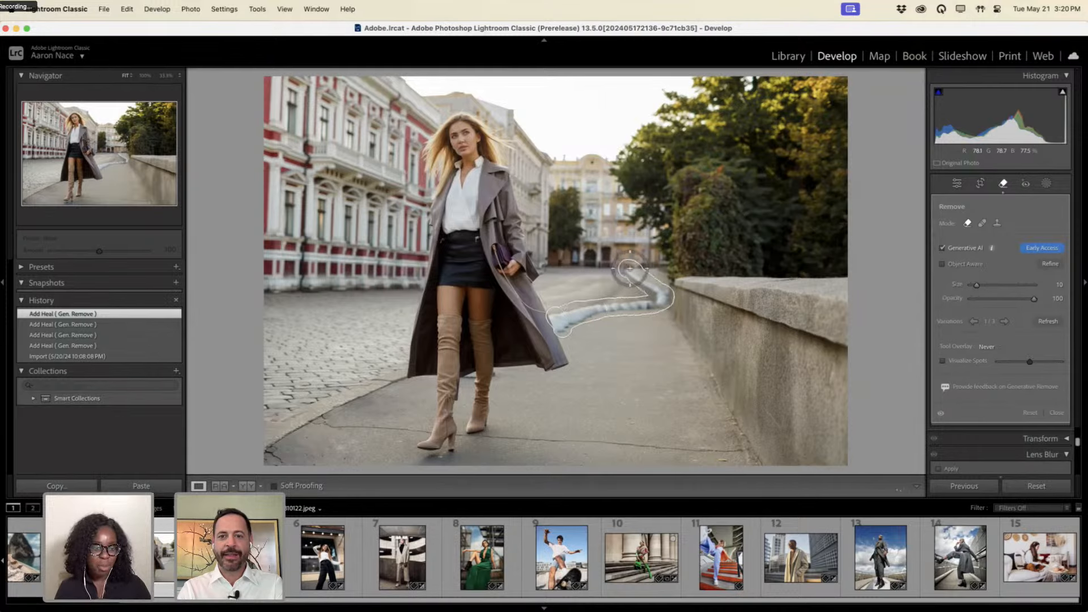
pyautogui.click(1051, 283)
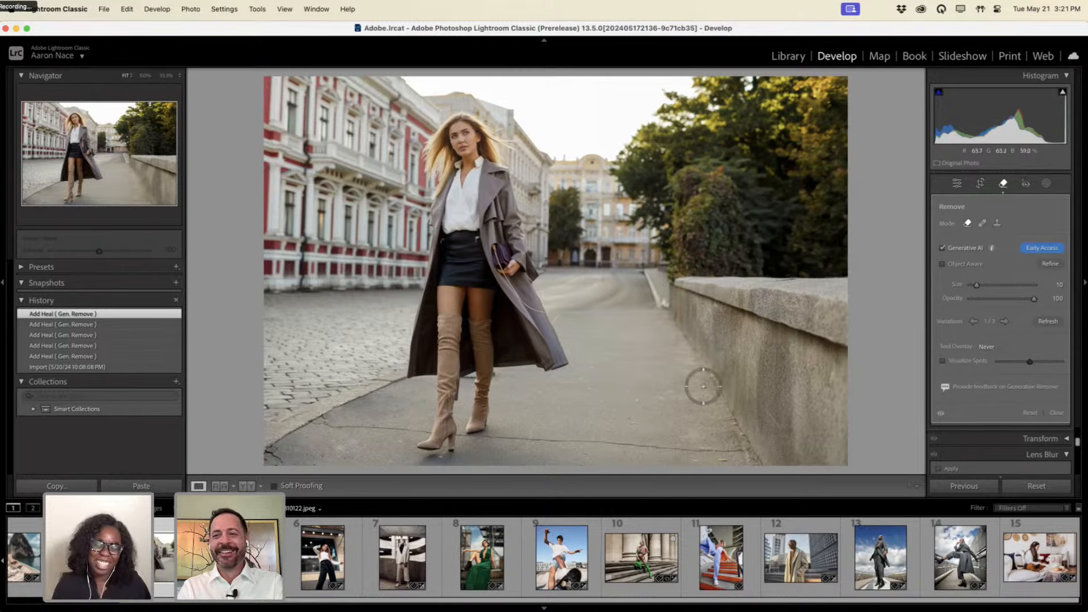
# Apply Lens Blur focused on the woman's face and lower the Blur Amount to 36.
pyautogui.click(1001, 185)
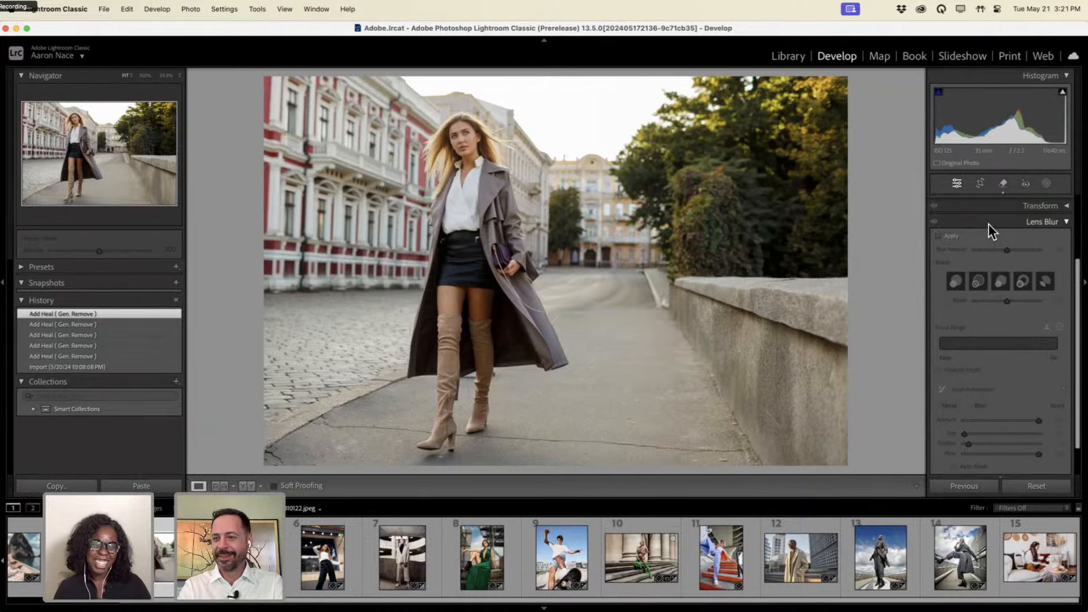
pyautogui.click(944, 237)
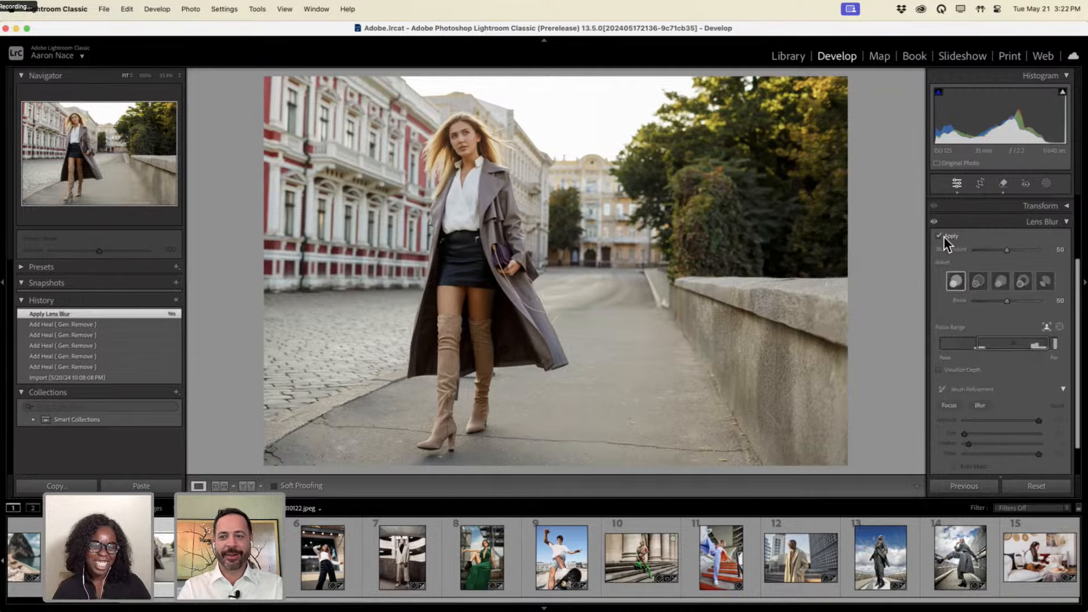
pyautogui.click(1046, 328)
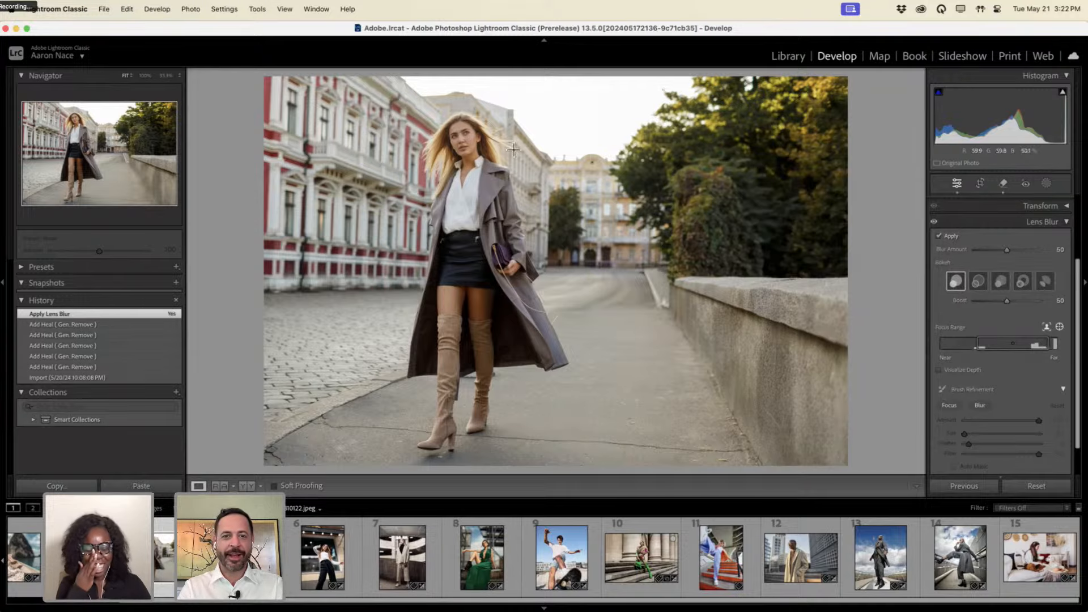
pyautogui.moveTo(459, 127); pyautogui.dragTo(473, 166)
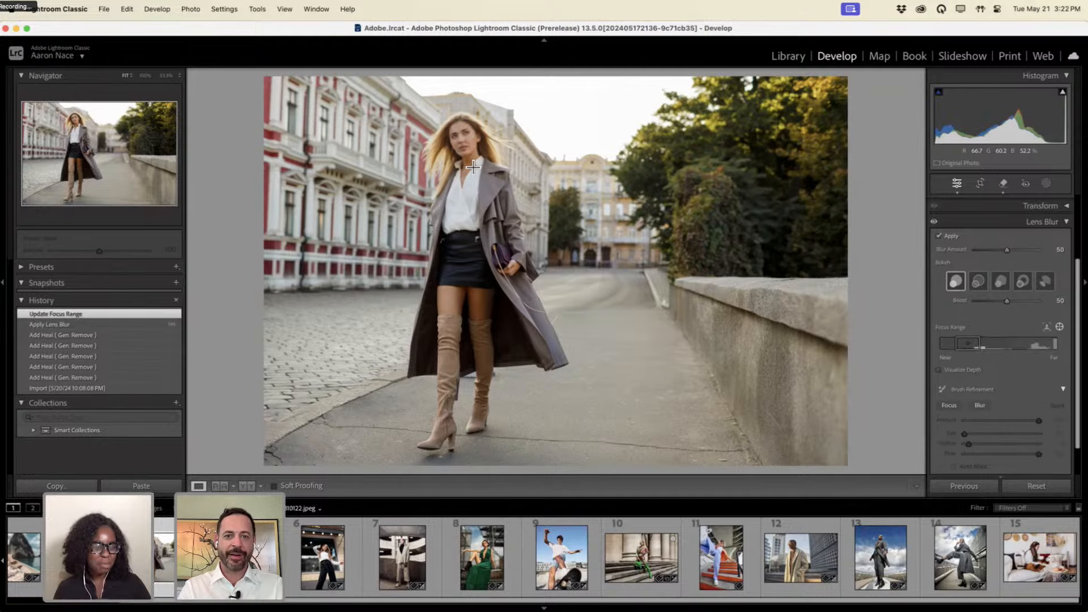
pyautogui.moveTo(1008, 249); pyautogui.dragTo(999, 250)
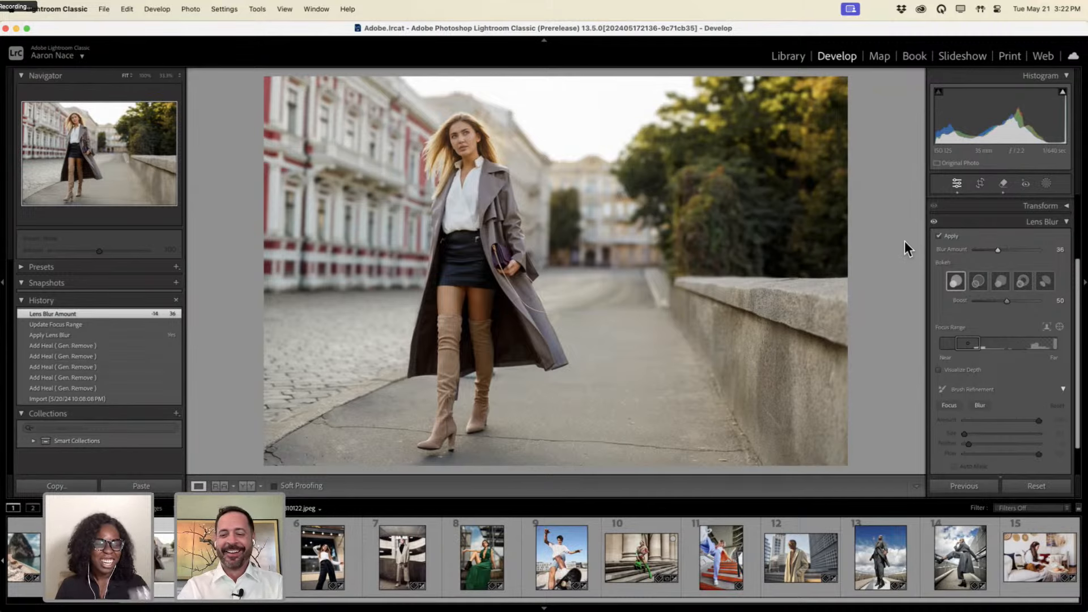
pyautogui.press('\\')
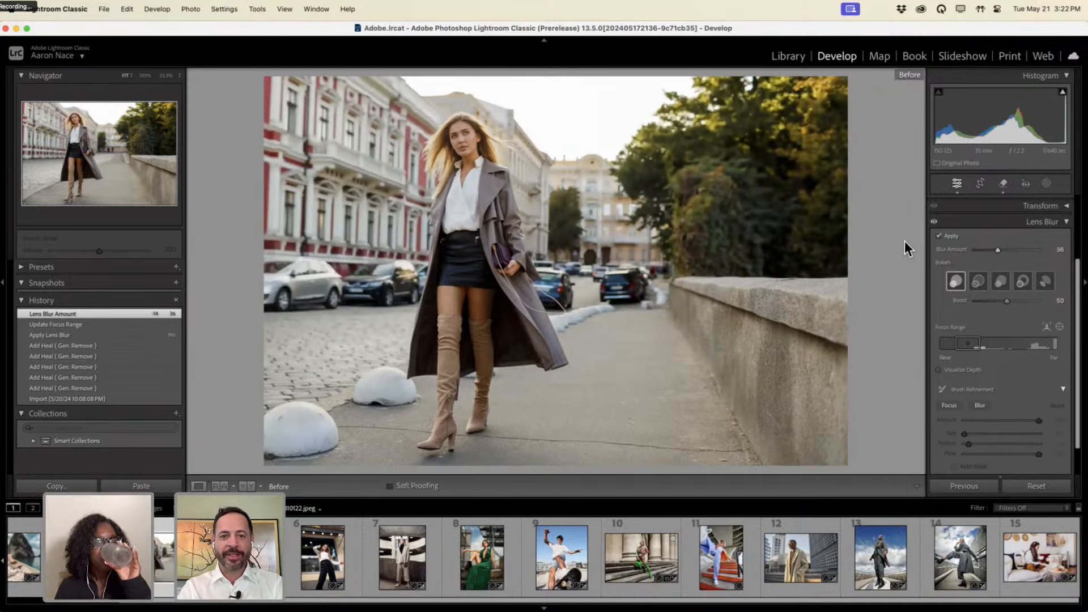
pyautogui.press('\\')
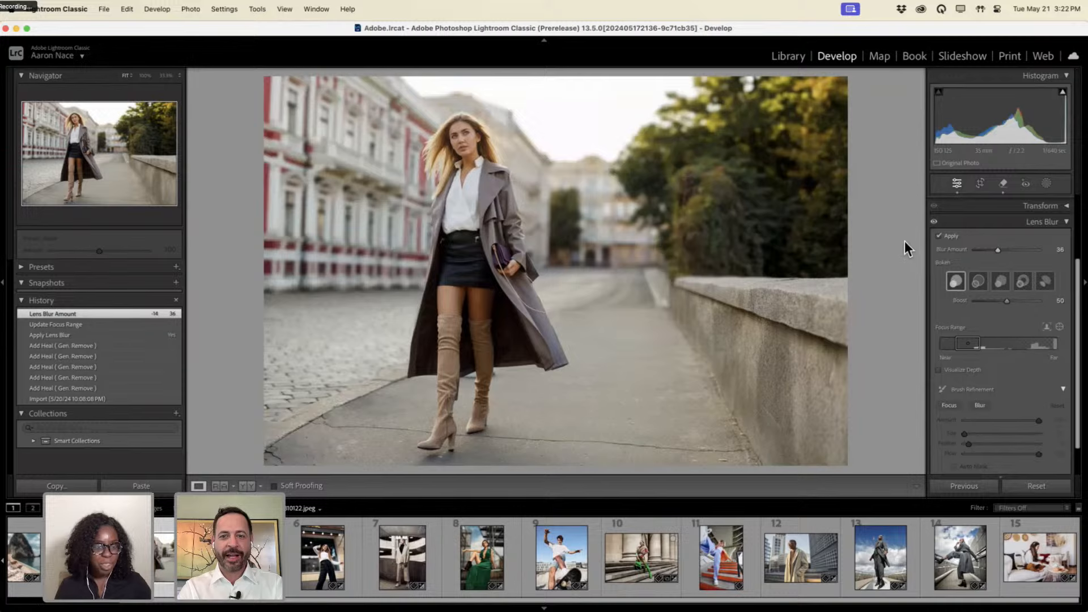
pyautogui.press('\\')
pyautogui.press('\\')
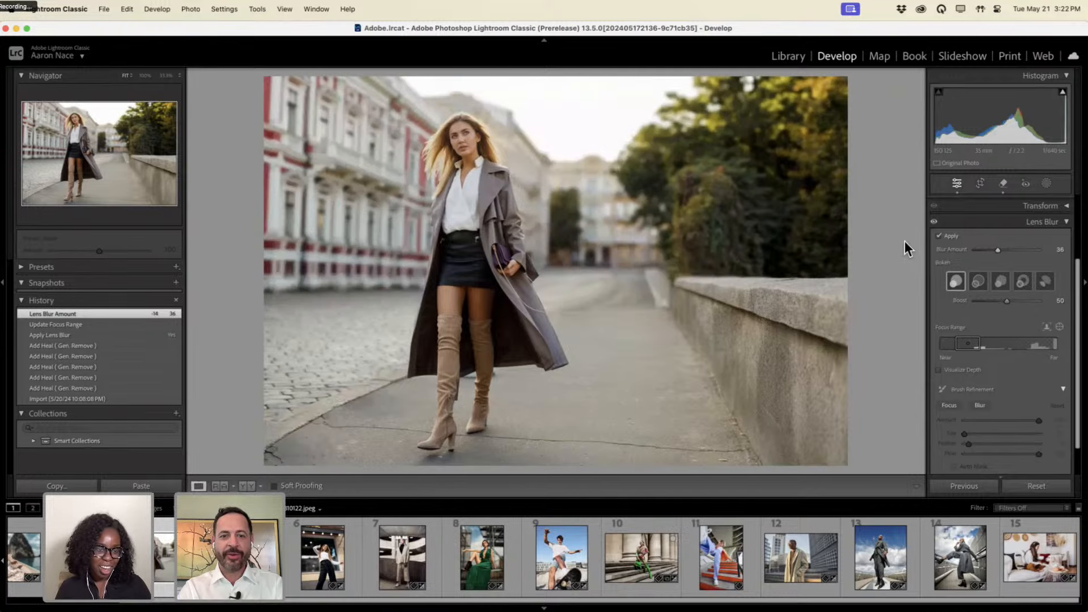
pyautogui.press('\\')
pyautogui.press('\\')
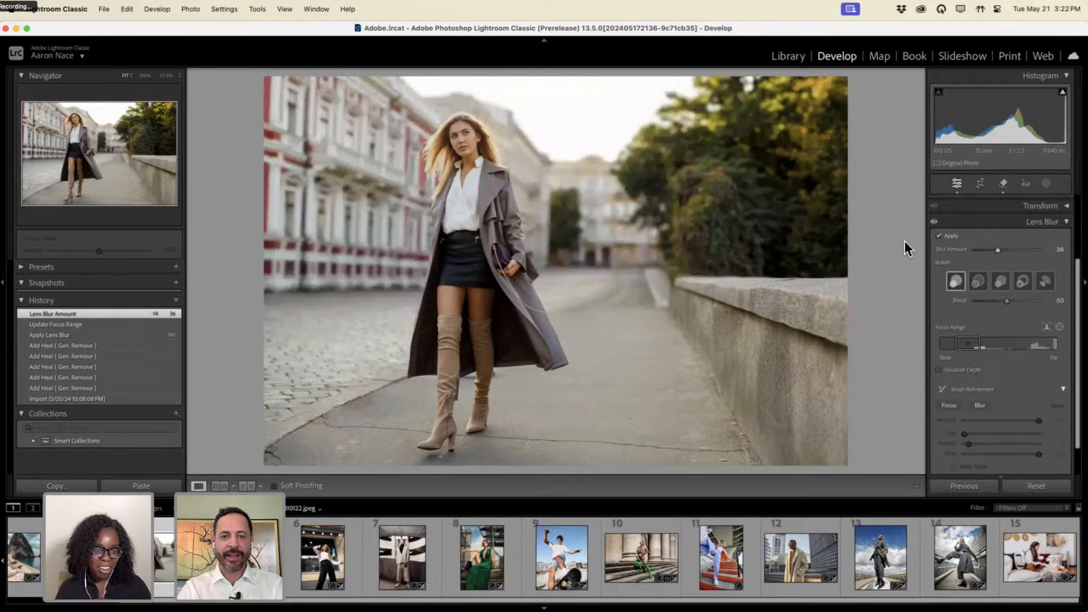
pyautogui.press('\\')
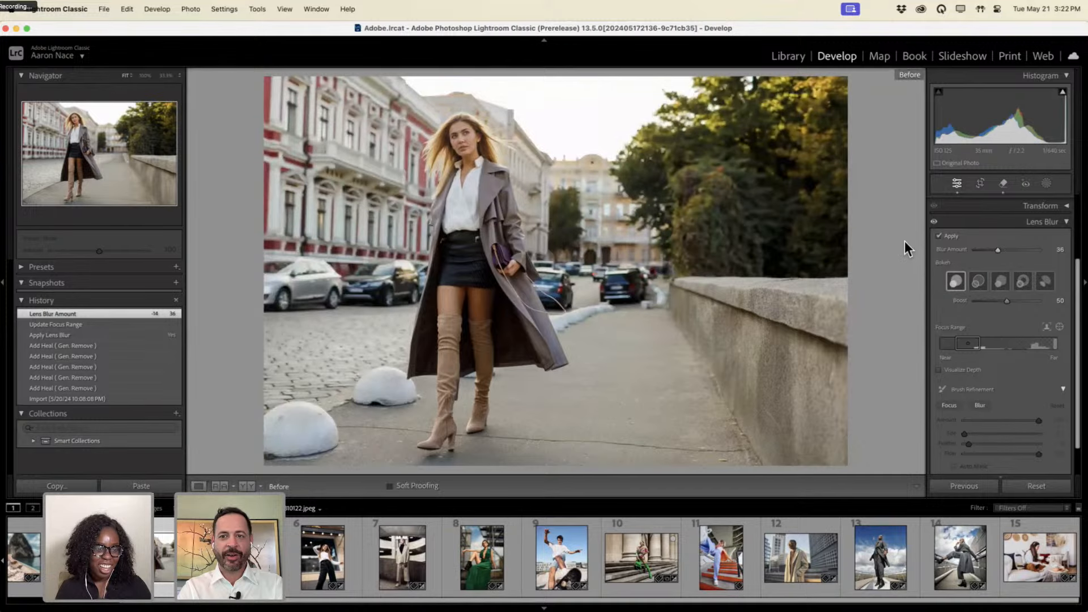
pyautogui.press('\\')
pyautogui.press('\\')
pyautogui.press('\\')
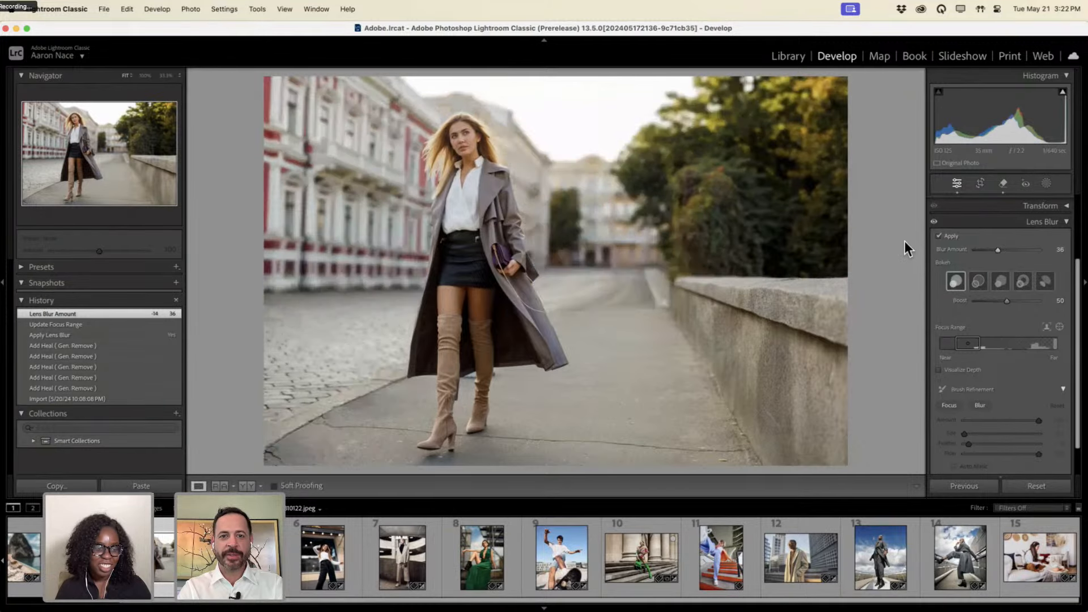
pyautogui.press('\\')
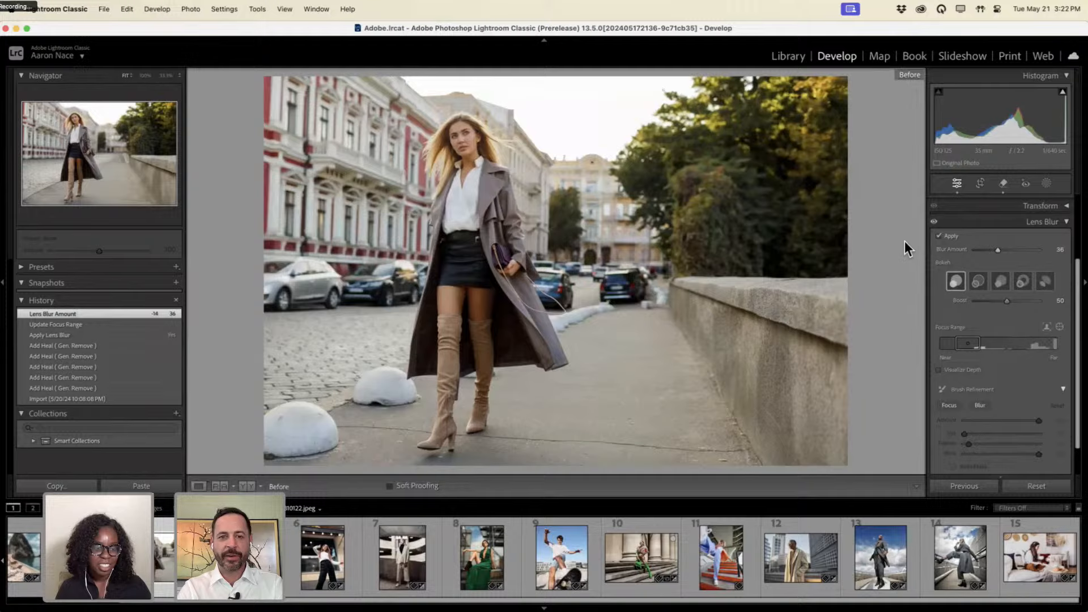
pyautogui.press('\\')
pyautogui.press('\\')
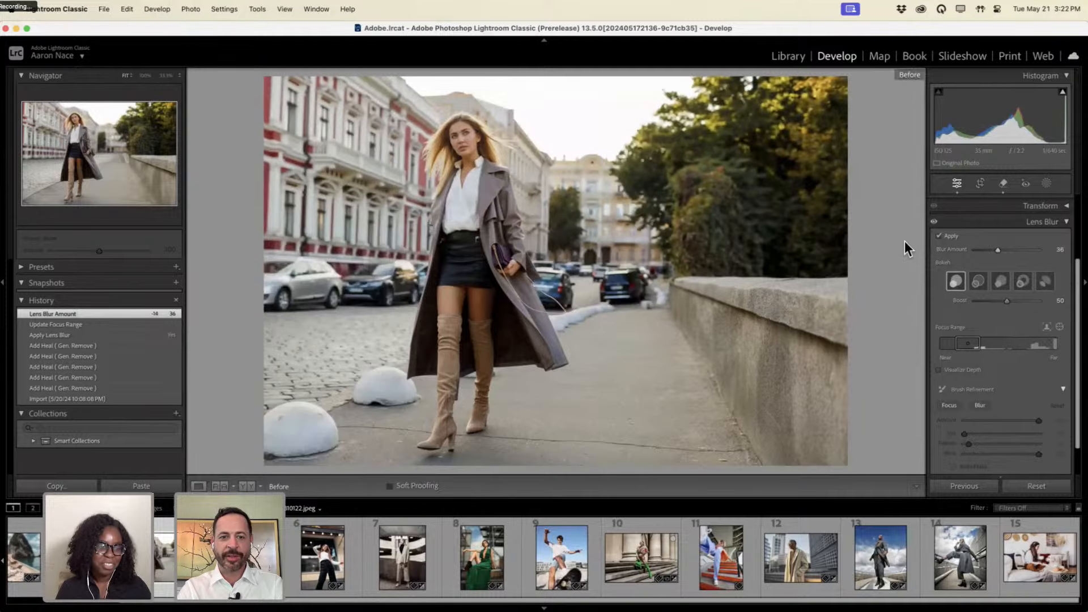
pyautogui.press('\\')
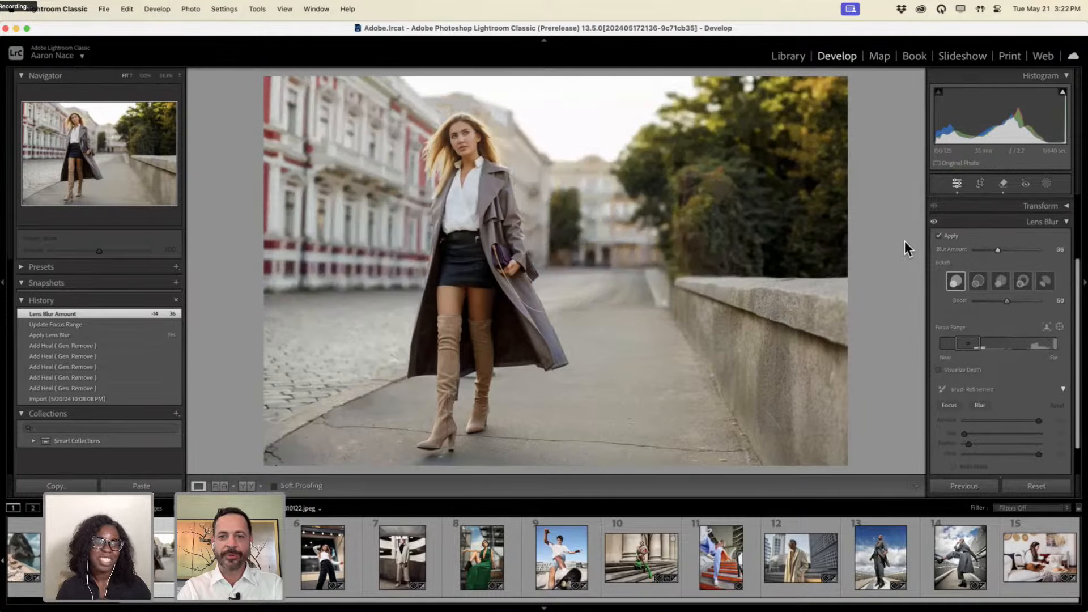
pyautogui.press('\\')
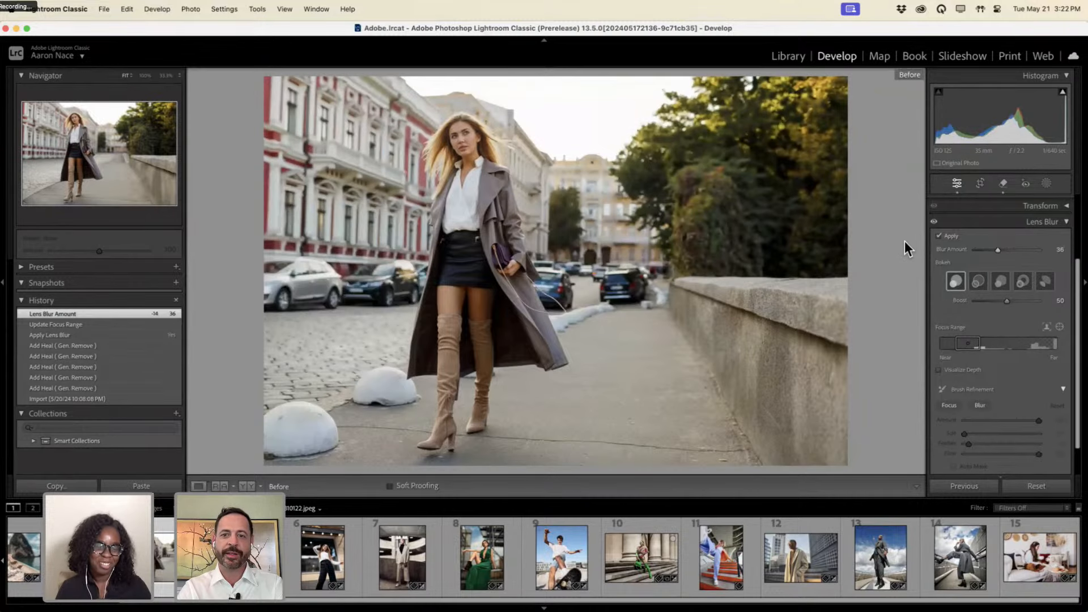
pyautogui.press('\\')
pyautogui.press('\\')
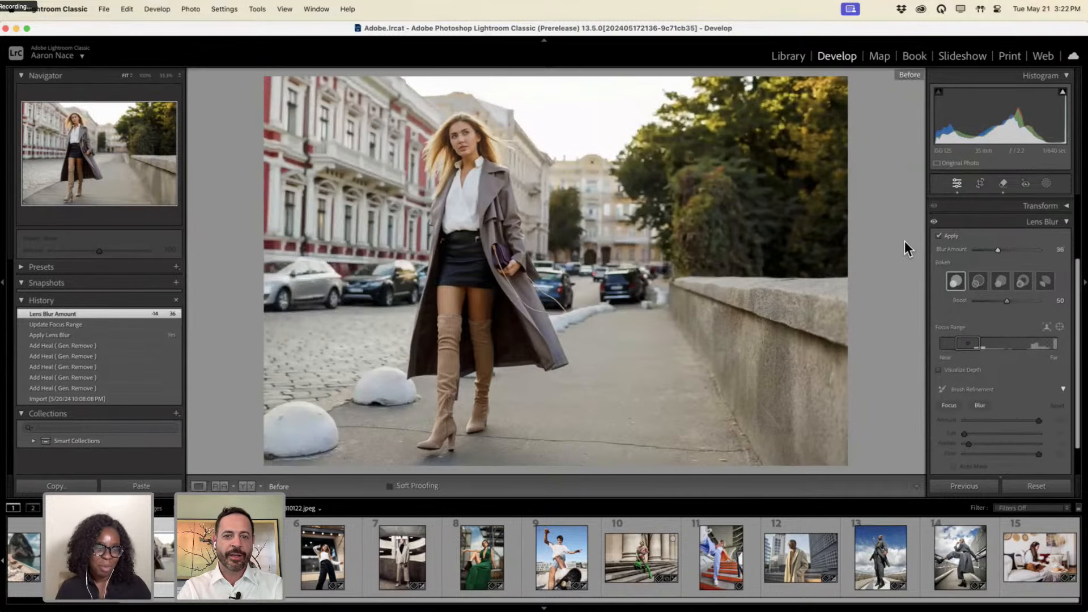
pyautogui.press('\\')
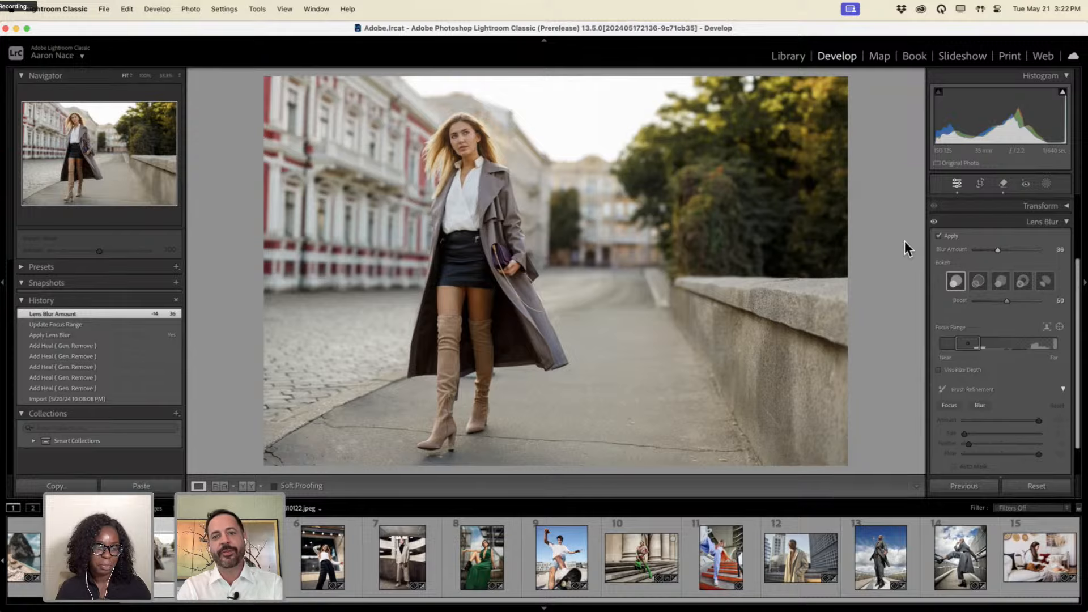
pyautogui.press('\\')
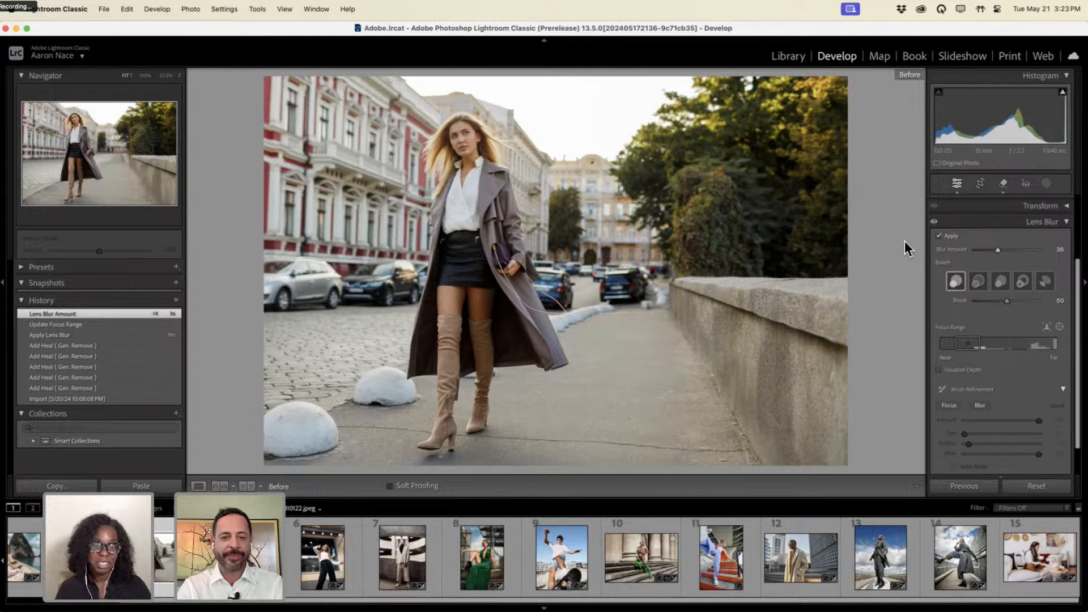
pyautogui.press('\\')
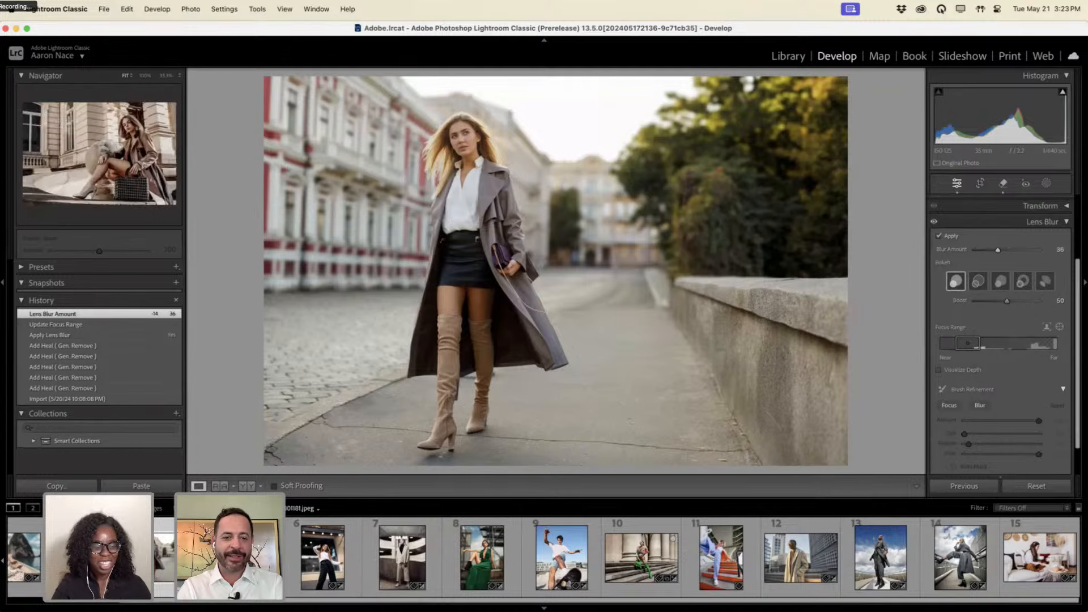
# Open the seated trench-coat woman photo and enable Lens Blur focused on her face.
pyautogui.click(255, 551)
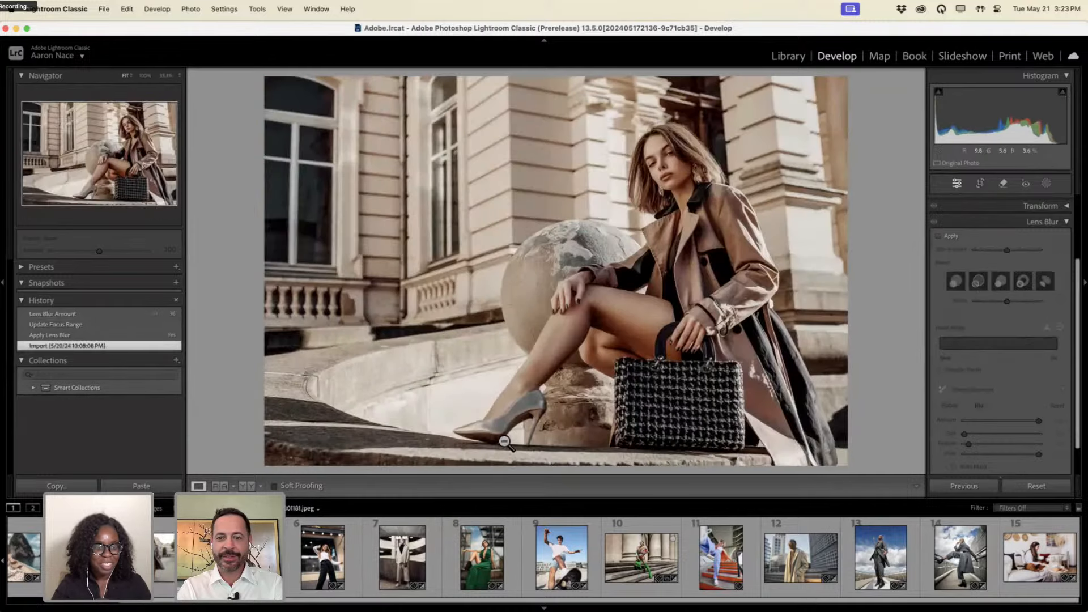
pyautogui.click(939, 236)
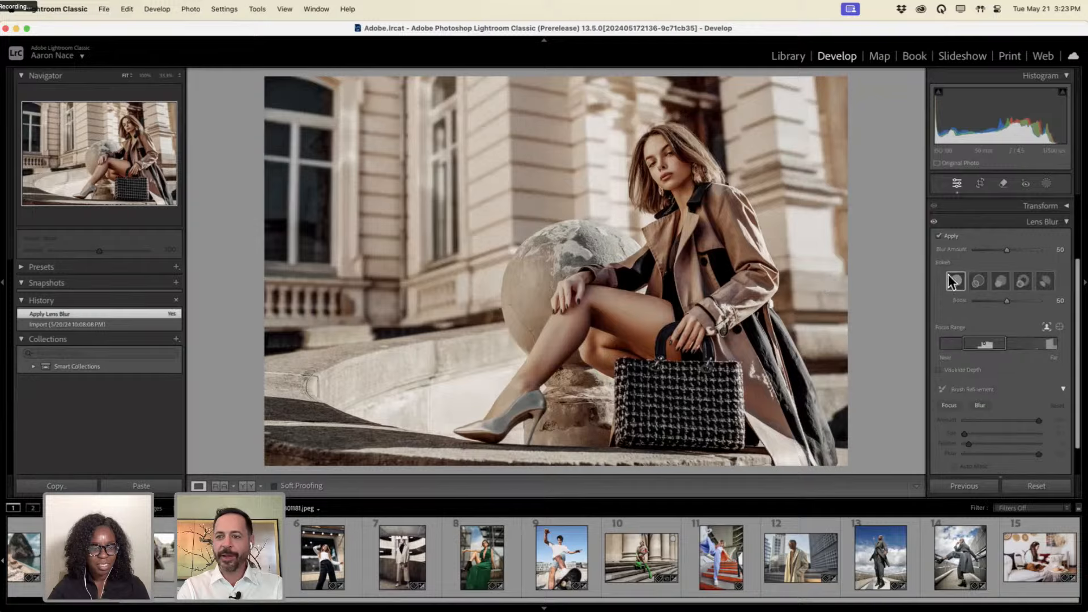
pyautogui.click(1058, 327)
pyautogui.moveTo(661, 151); pyautogui.dragTo(683, 200)
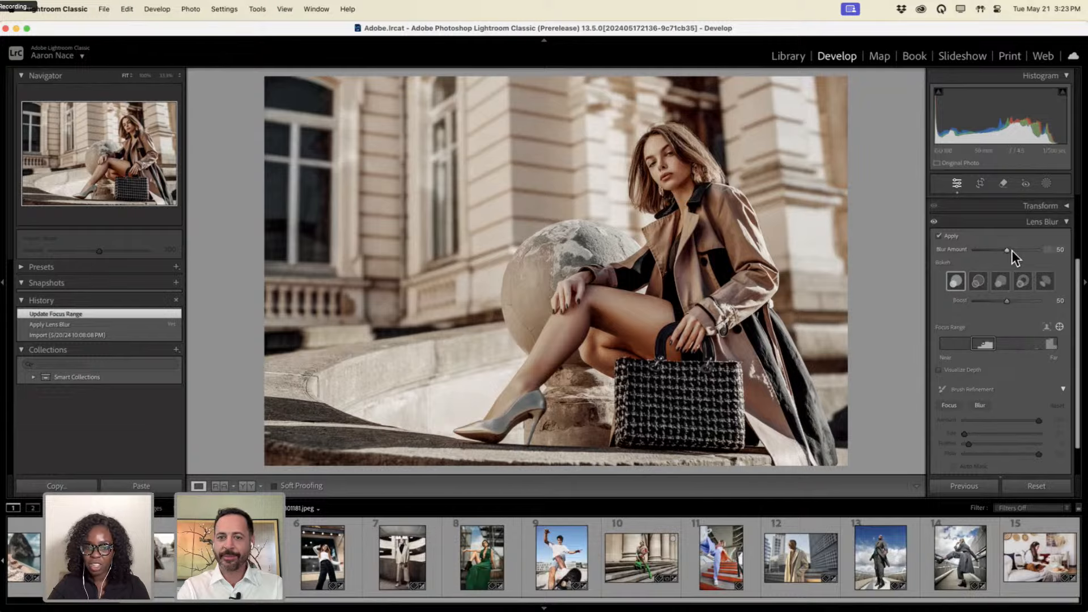
# Raise the Lens Blur amount to 60.
pyautogui.click(1011, 250)
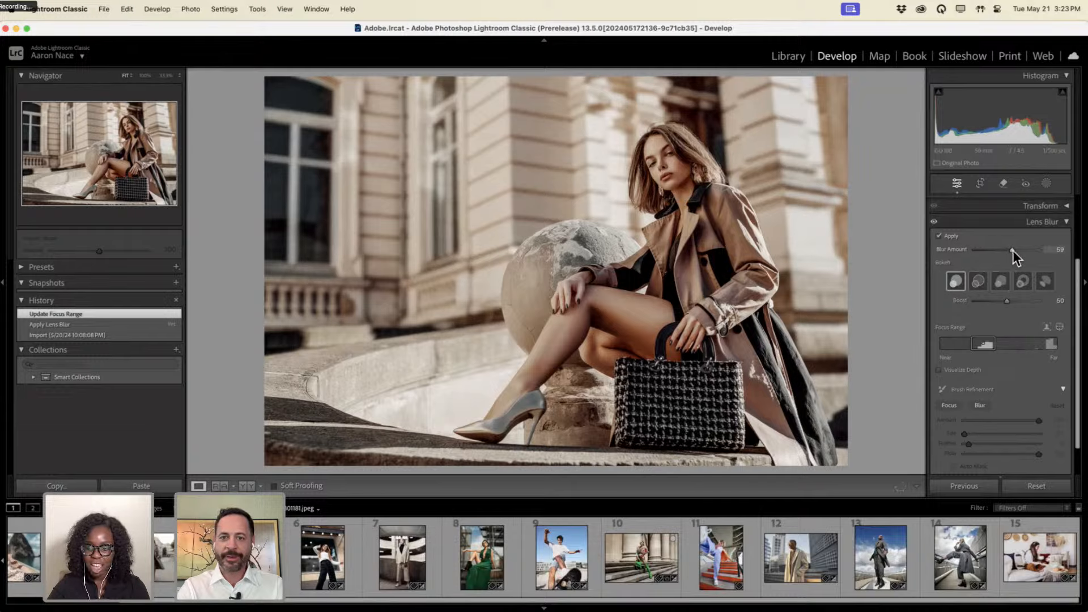
pyautogui.moveTo(1014, 250); pyautogui.dragTo(1013, 251)
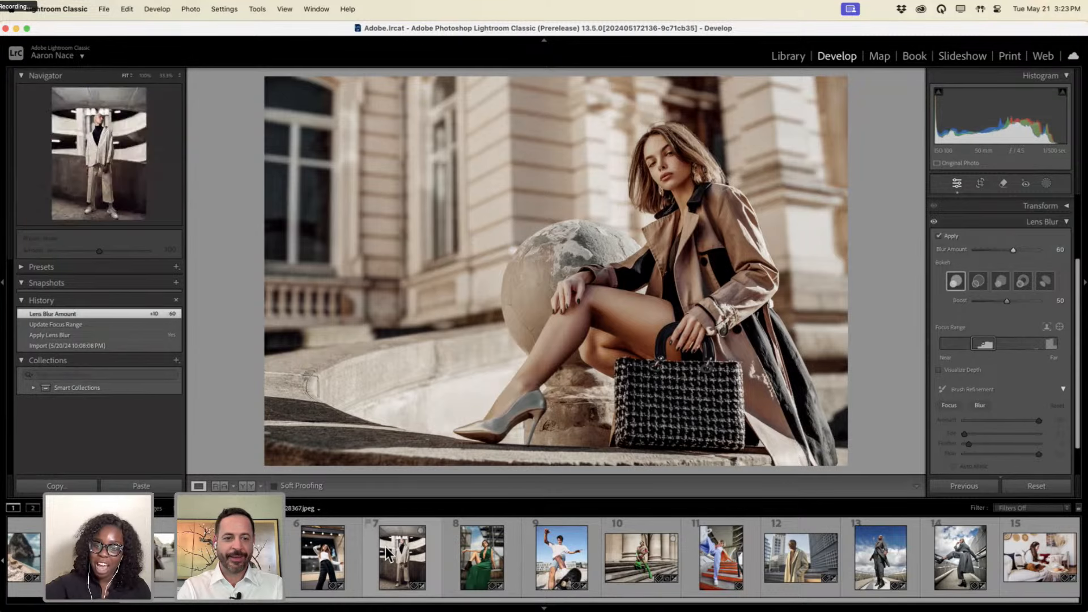
pyautogui.hscroll(-1, 385, 547)
pyautogui.hscroll(-3, 386, 552)
pyautogui.hscroll(3, 387, 552)
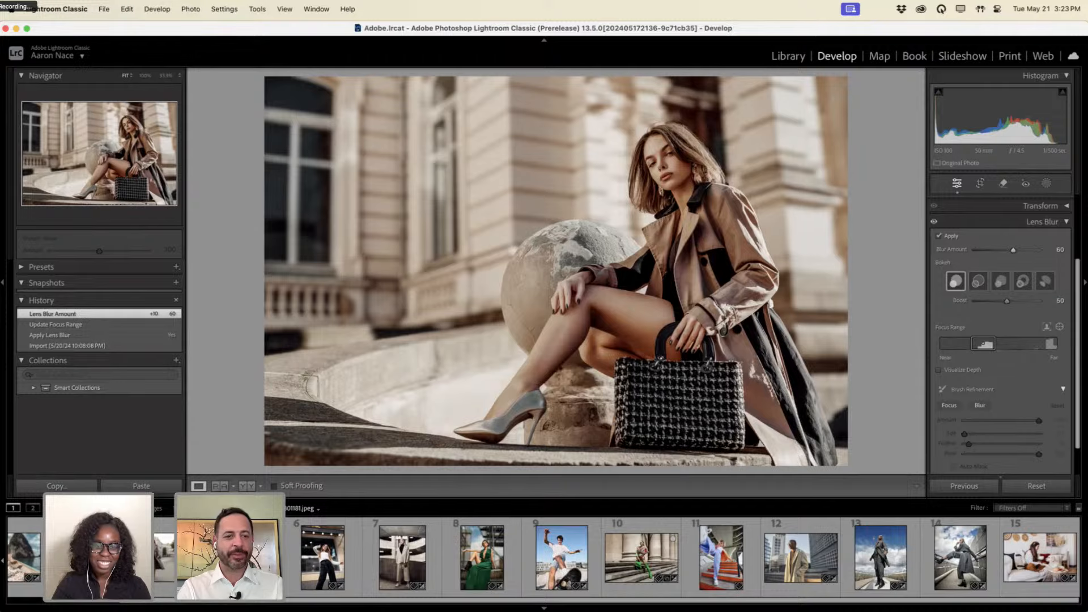
# In Library, open the first Sample Images folder and display the two-women, then man-in-suit photos.
pyautogui.click(788, 55)
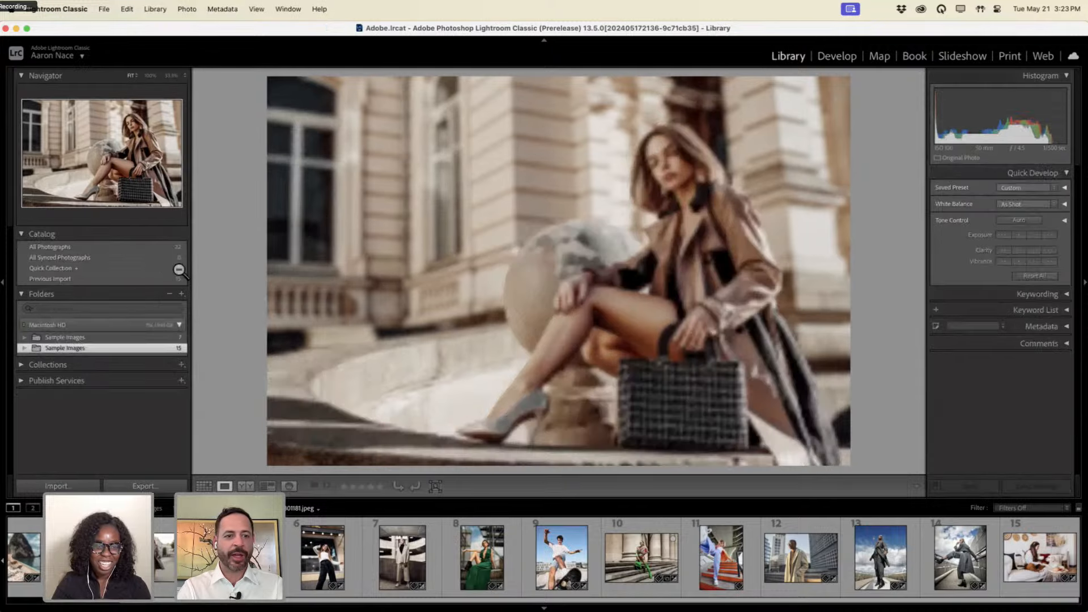
pyautogui.click(131, 339)
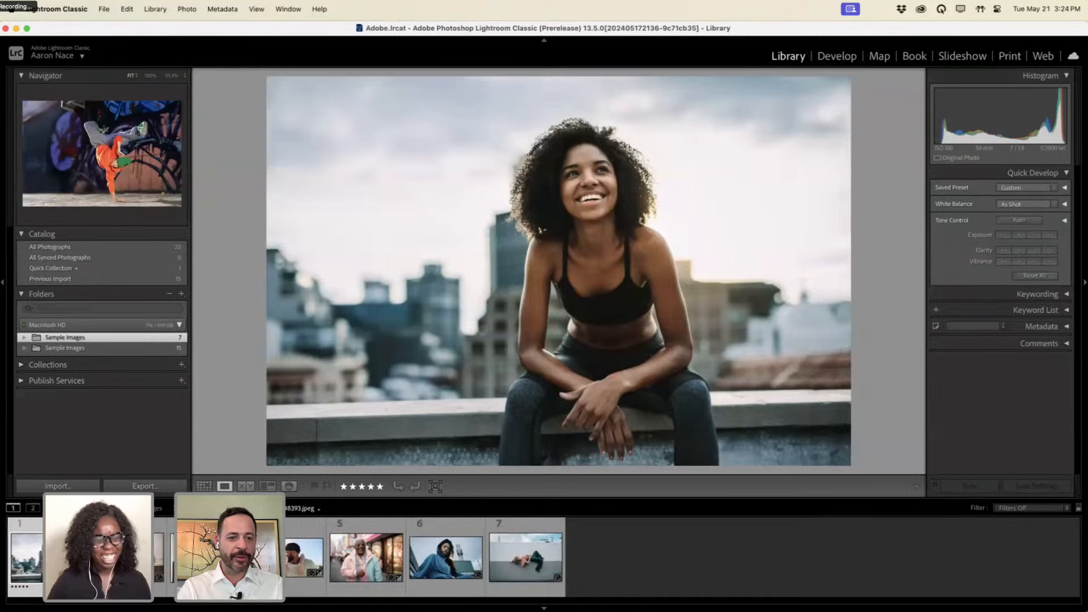
pyautogui.click(126, 552)
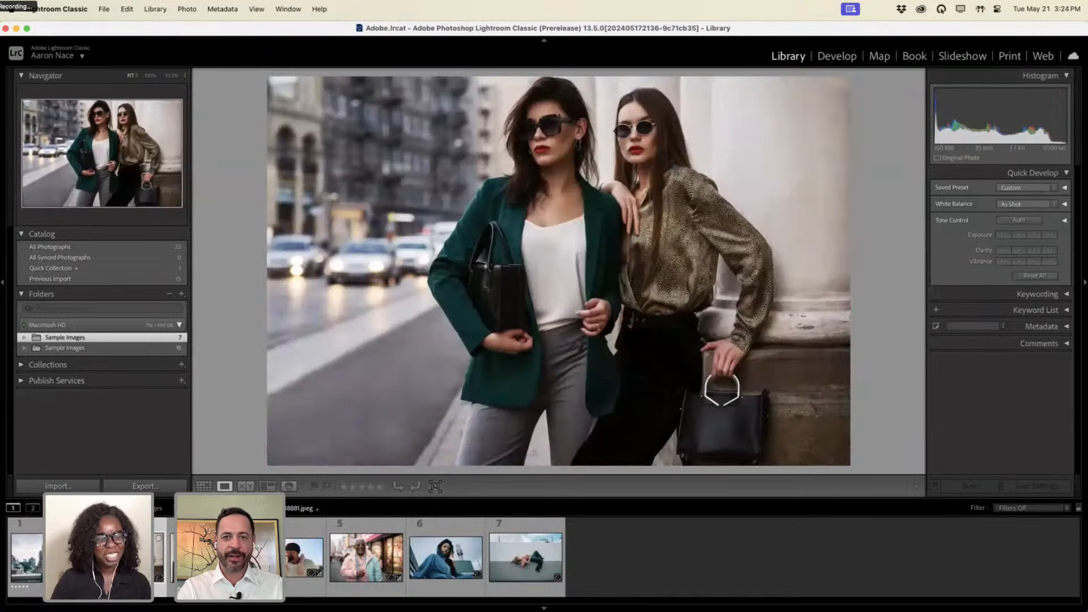
pyautogui.click(158, 569)
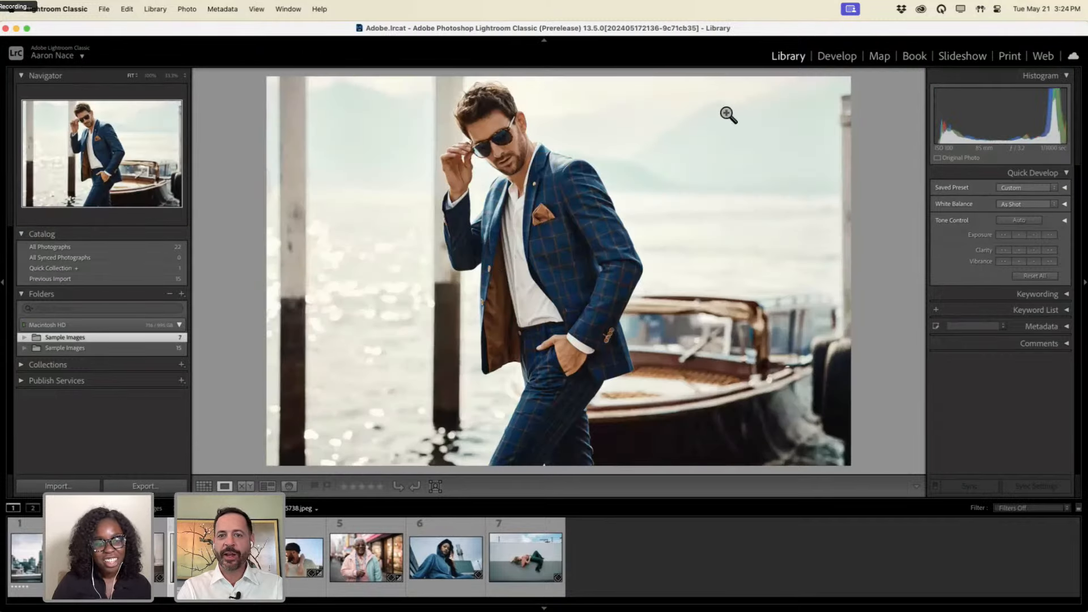
# In Develop, apply Lens Blur at 68 focused on the man's face, then move to photo 7.
pyautogui.click(829, 58)
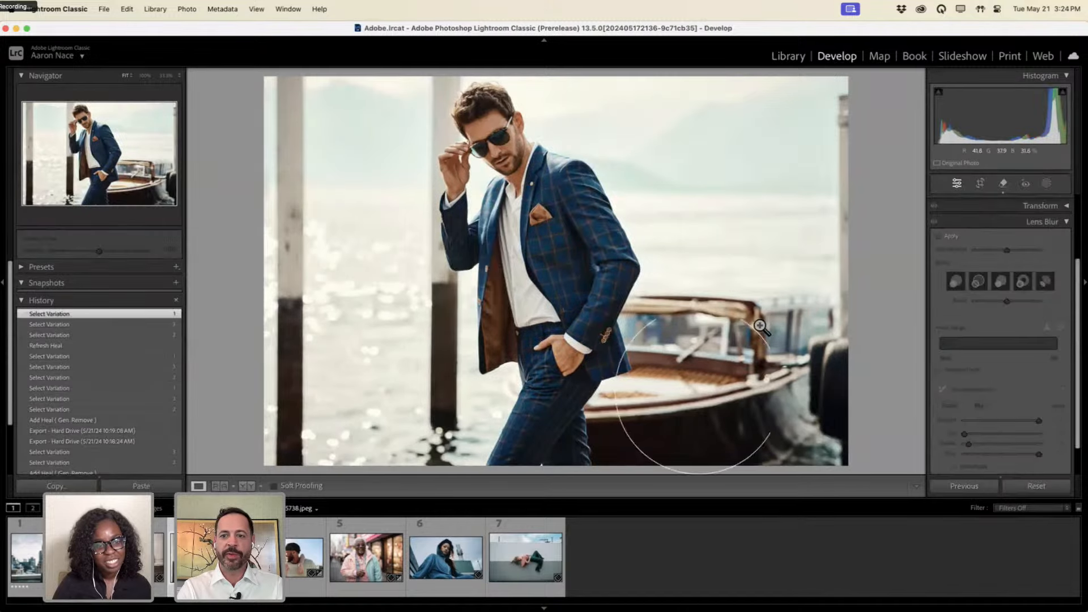
pyautogui.click(938, 236)
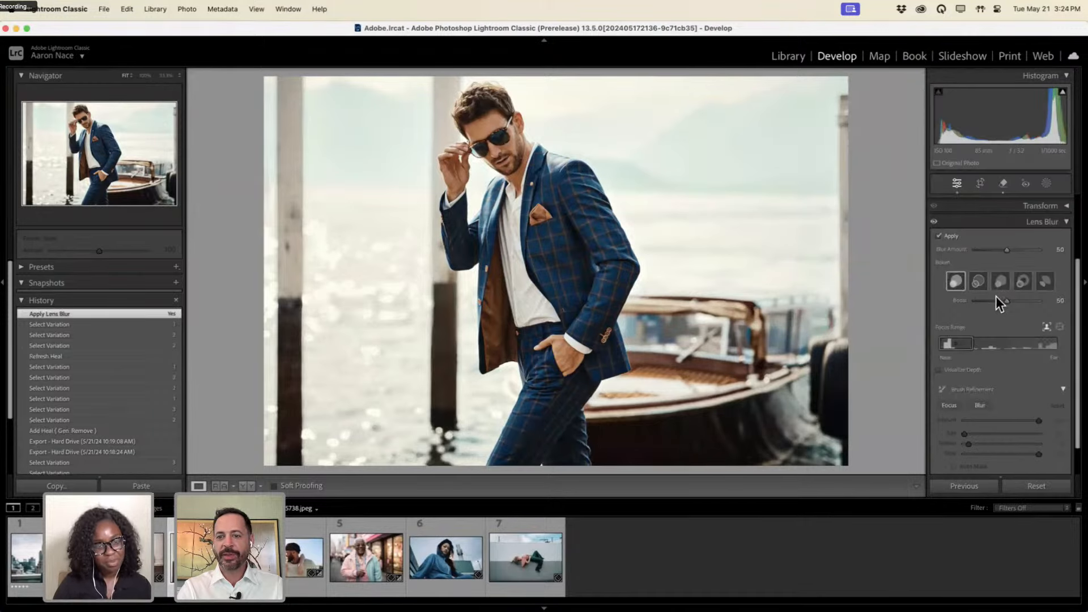
pyautogui.click(1059, 327)
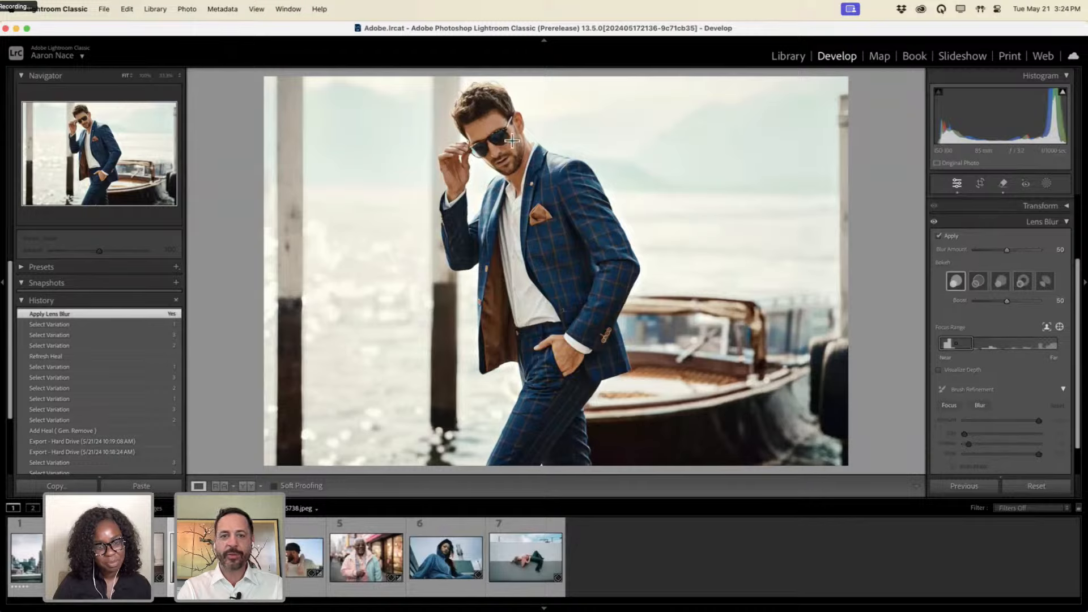
pyautogui.click(511, 166)
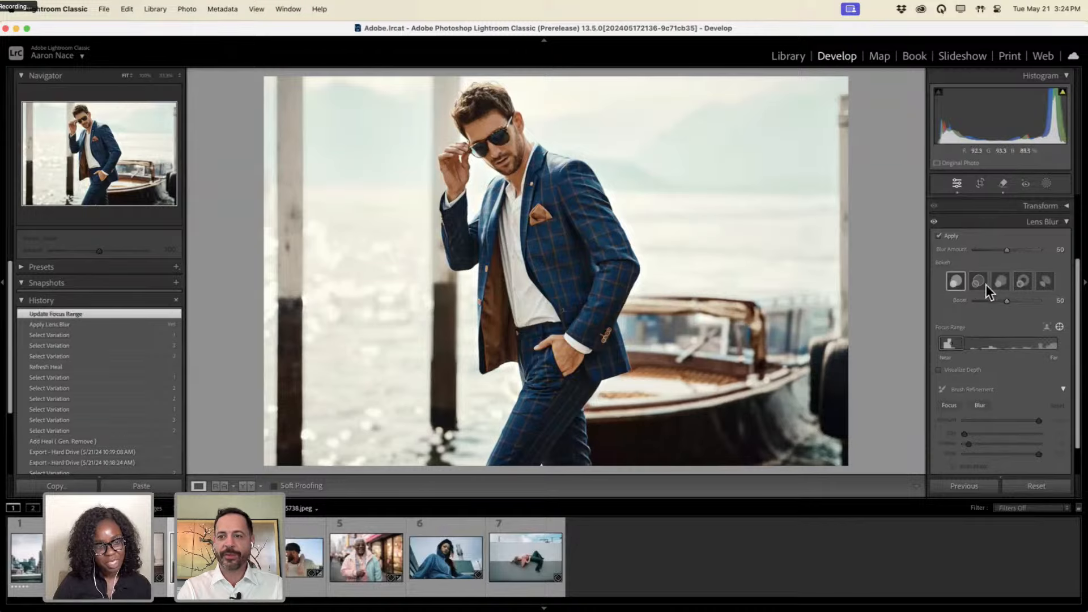
pyautogui.moveTo(1009, 251); pyautogui.dragTo(1020, 250)
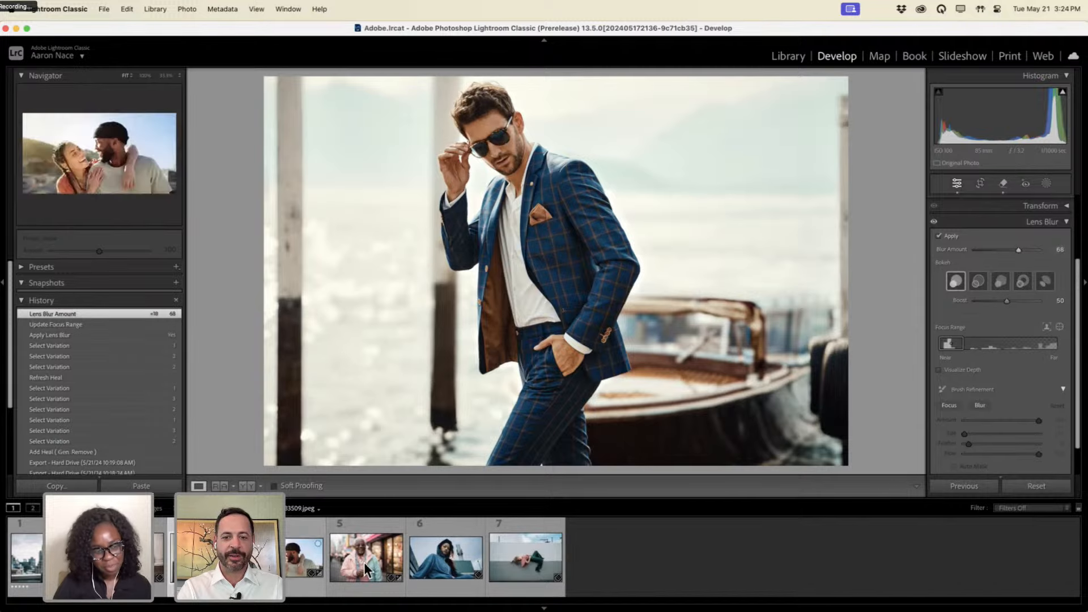
pyautogui.click(525, 557)
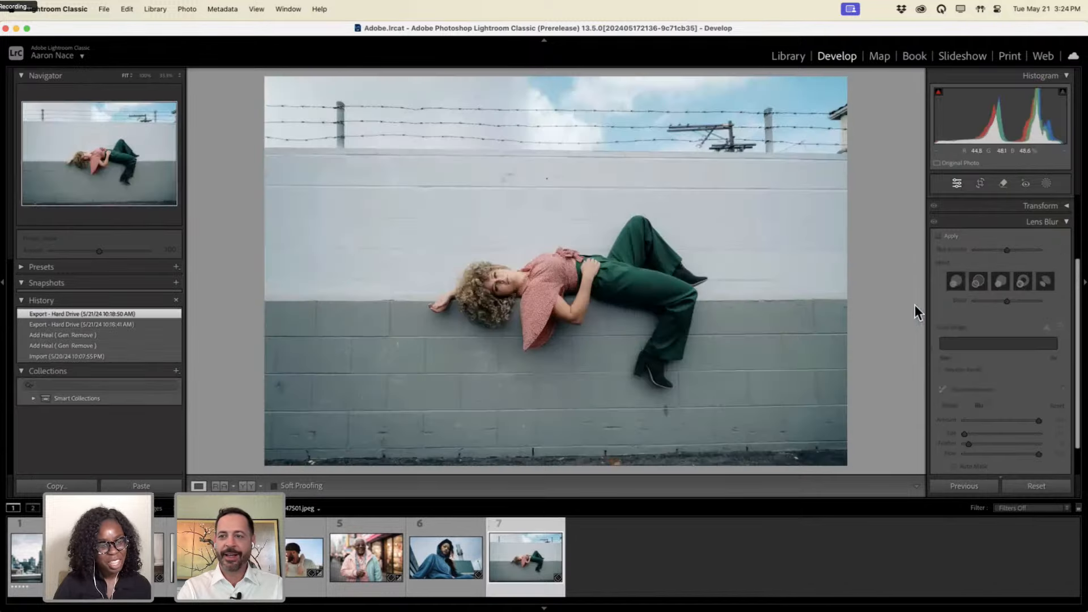
# Enable Lens Blur at Blur Amount 57 with the focus range set on the woman's face.
pyautogui.click(939, 235)
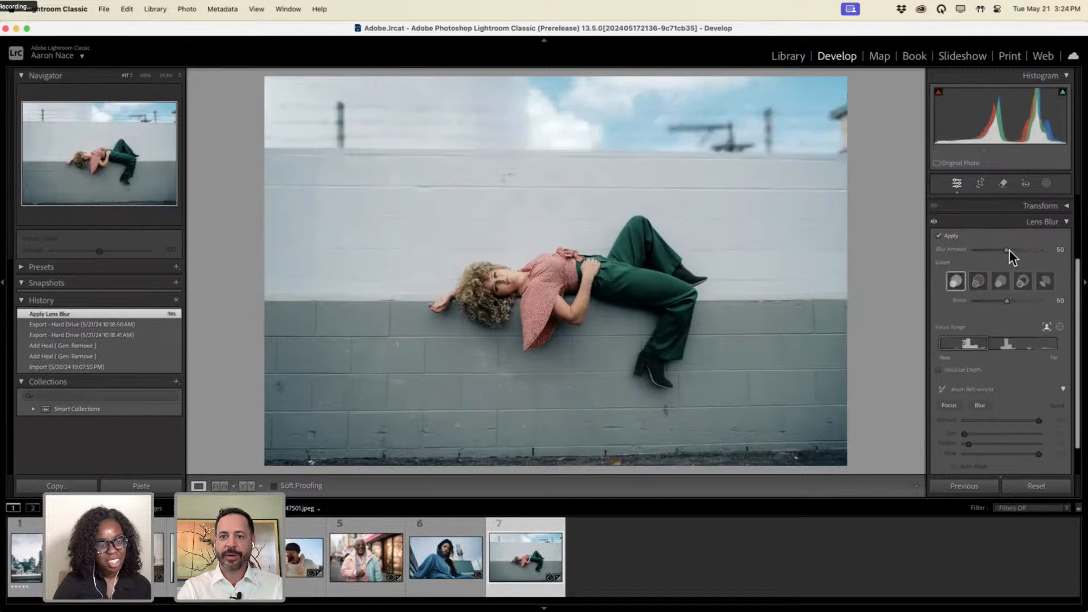
pyautogui.moveTo(1011, 250); pyautogui.dragTo(1014, 250)
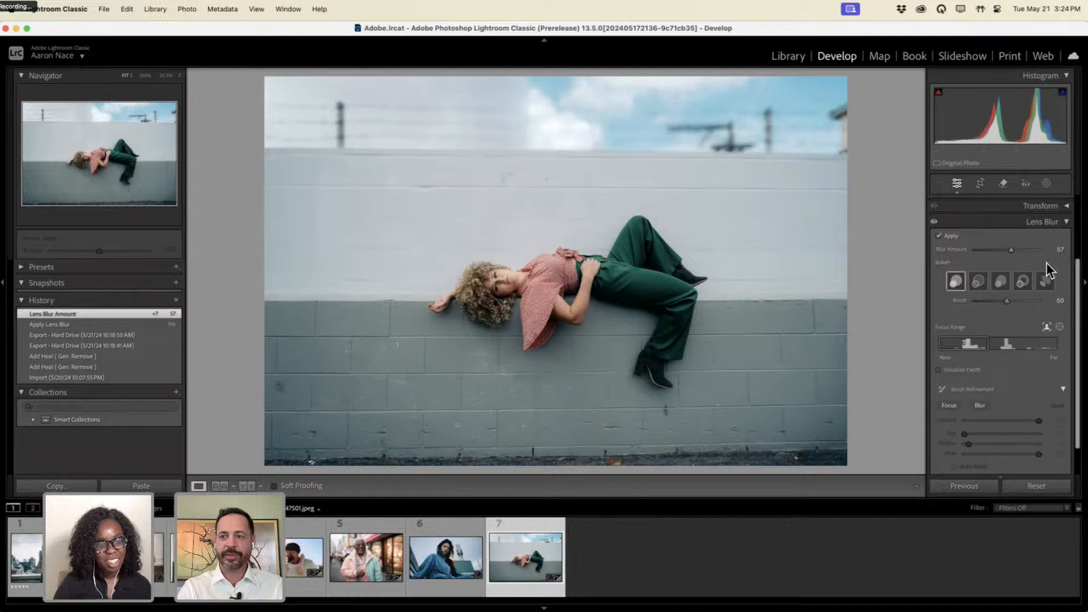
pyautogui.click(1059, 327)
pyautogui.moveTo(485, 276); pyautogui.dragTo(511, 288)
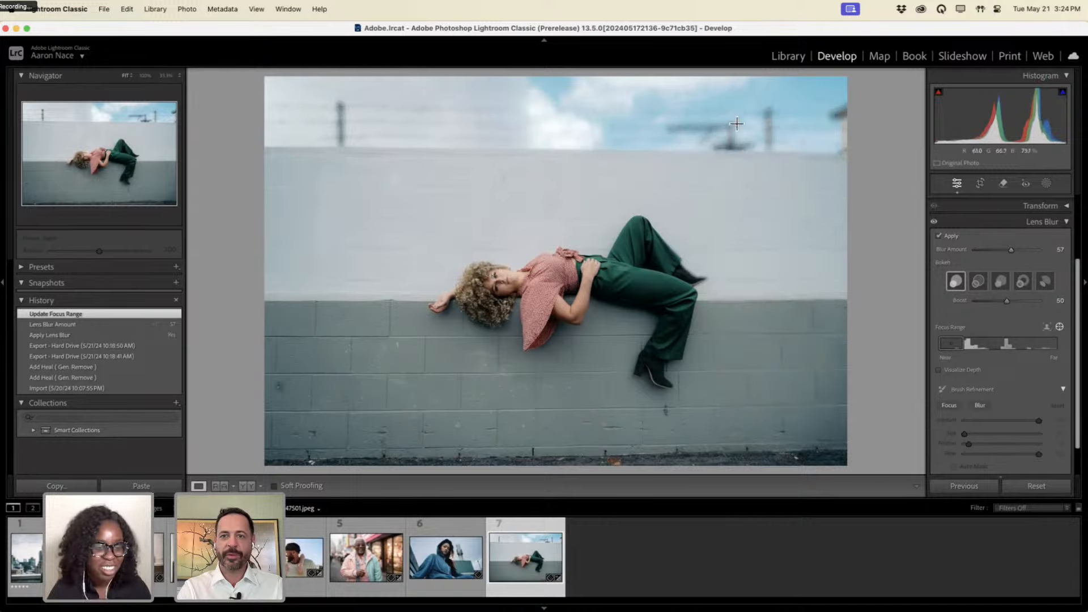
pyautogui.click(1028, 222)
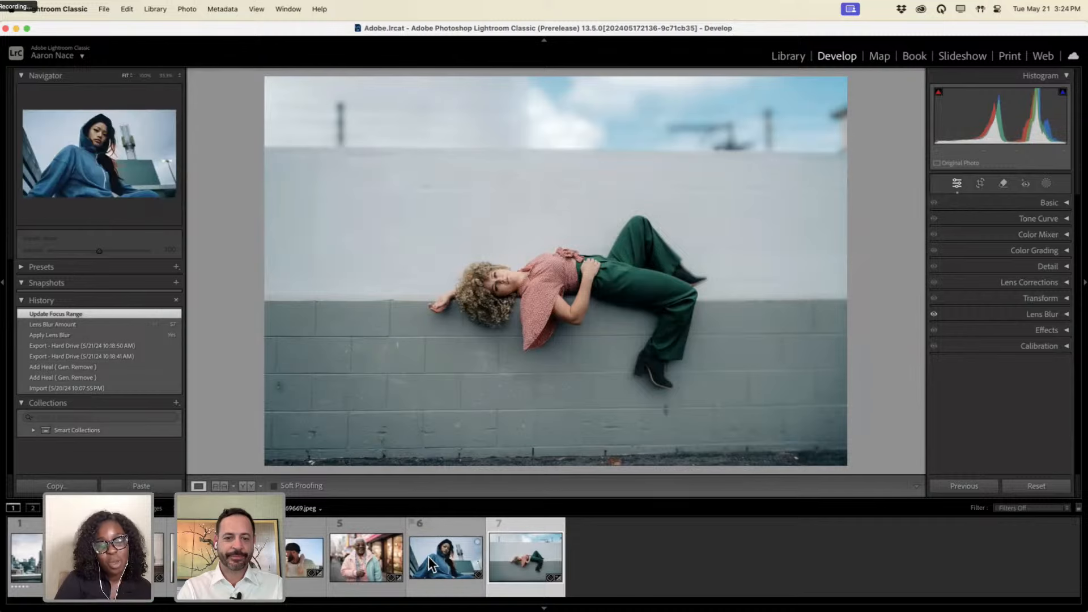
# Open filmstrip photo 5, raise Lens Blur amount to 77, and magnify the jacket to inspect detail.
pyautogui.click(366, 558)
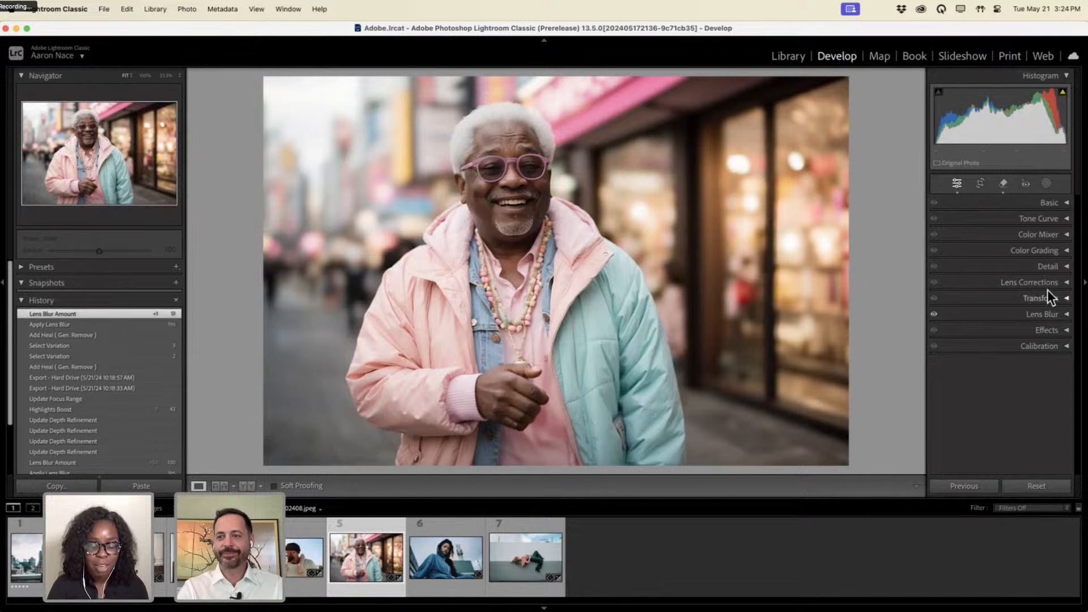
pyautogui.click(1052, 314)
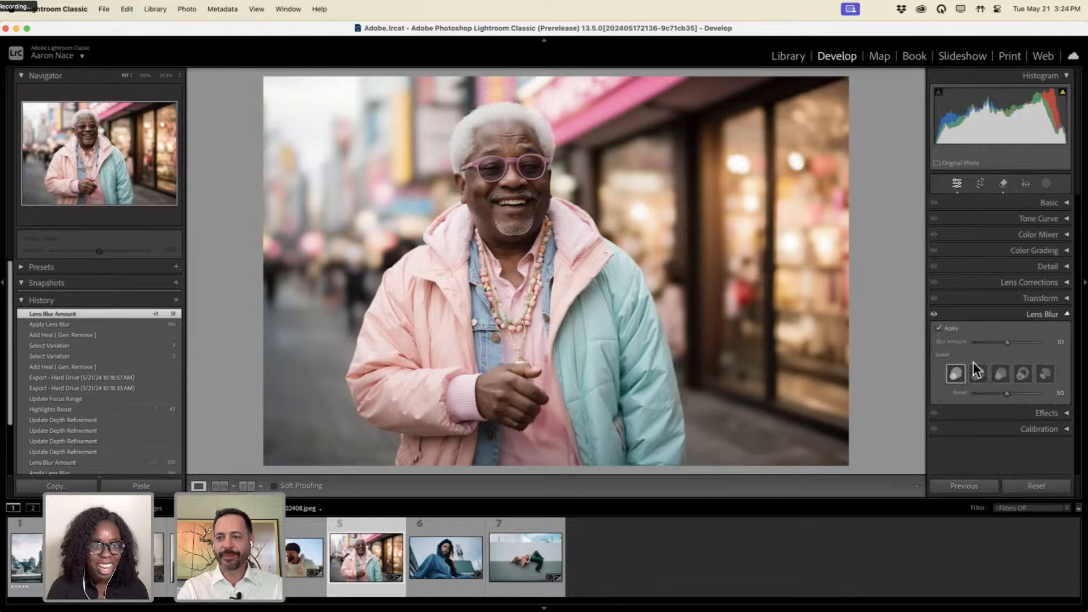
pyautogui.scroll(-4, 1011, 259)
pyautogui.moveTo(1047, 250); pyautogui.dragTo(1025, 243)
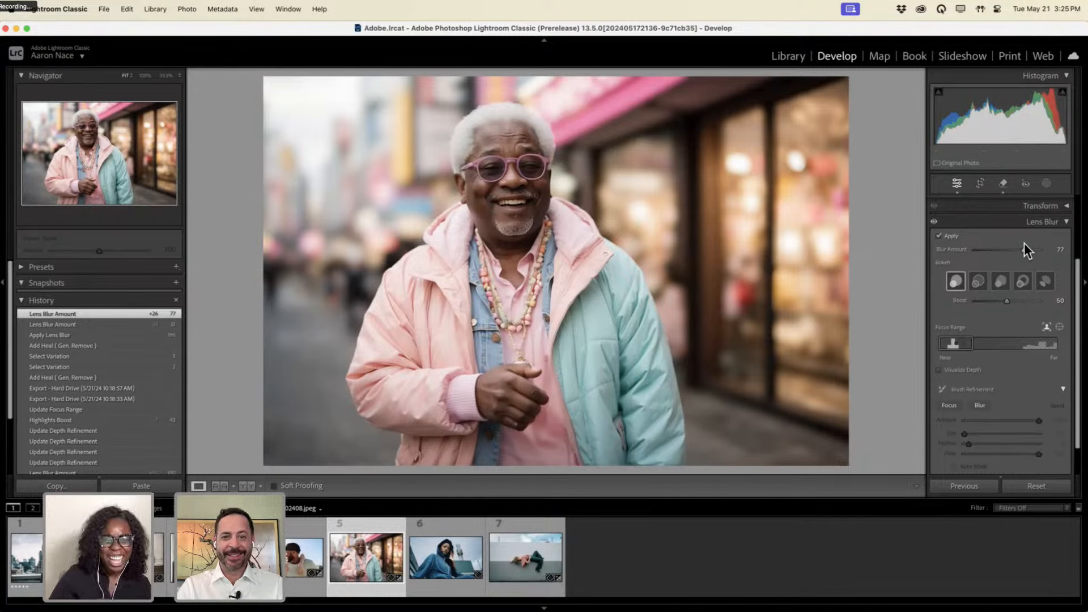
pyautogui.hotkey('ctrl', 'alt')
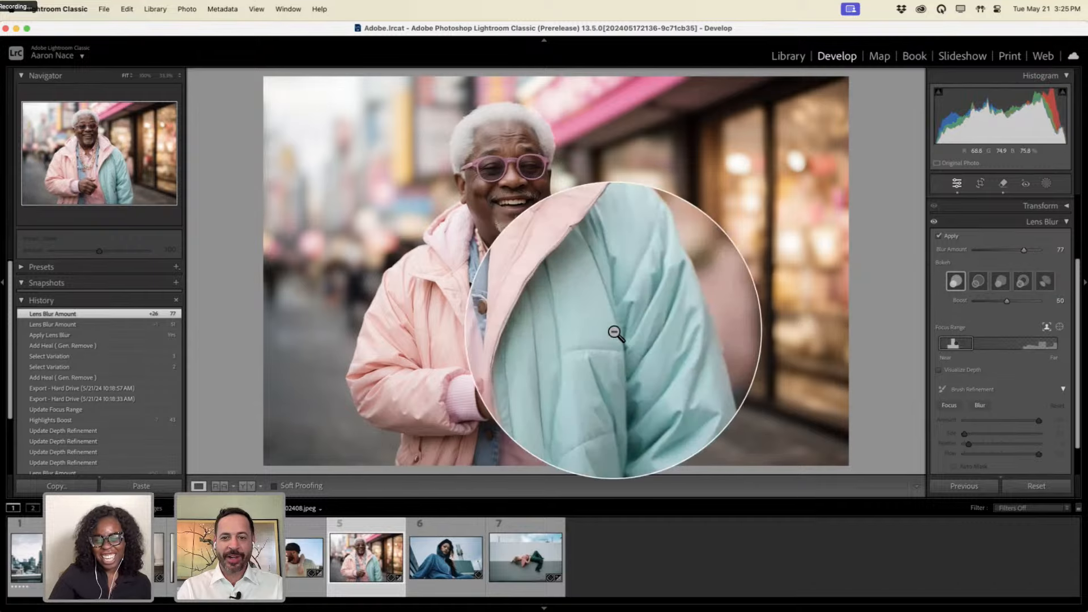
pyautogui.hotkey('ctrl', 'alt')
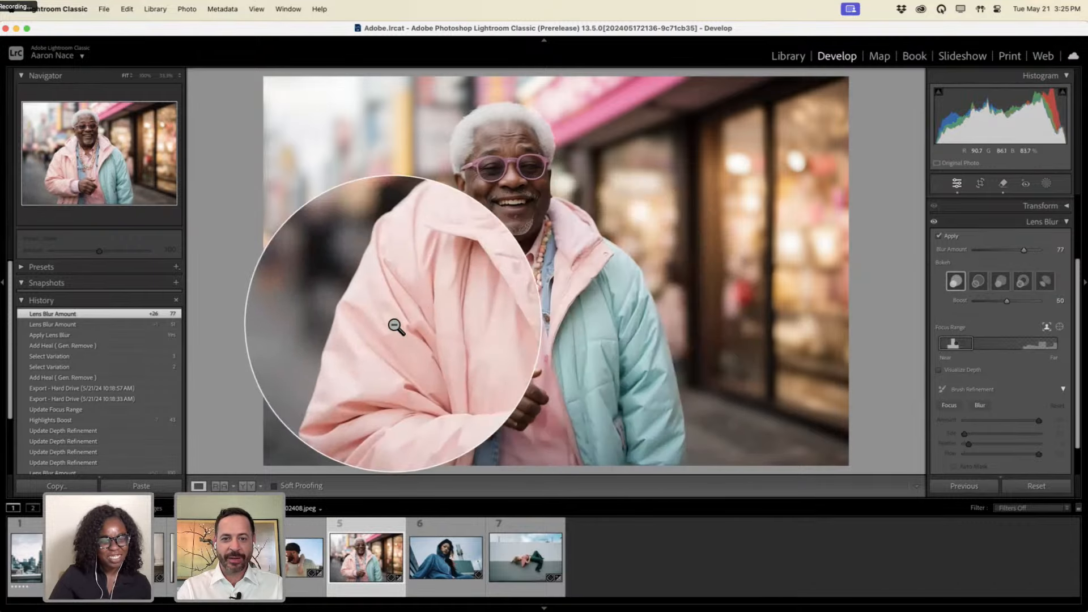
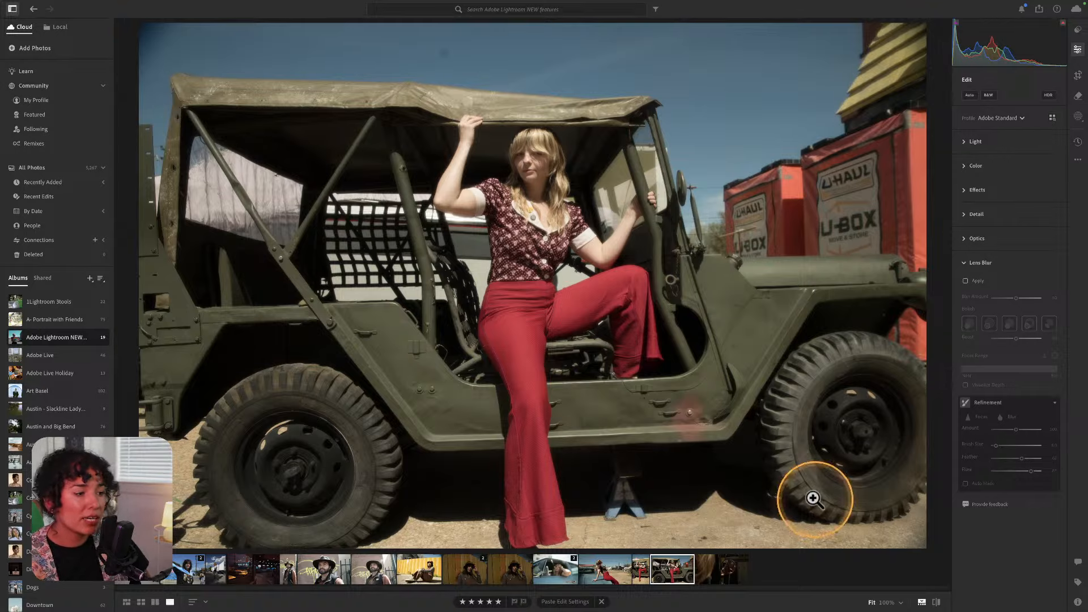
# Select the jeep portrait thumbnail in the filmstrip.
pyautogui.click(671, 568)
# Bring up the context menu for the jeep portrait's filmstrip thumbnail.
pyautogui.rightClick(673, 571)
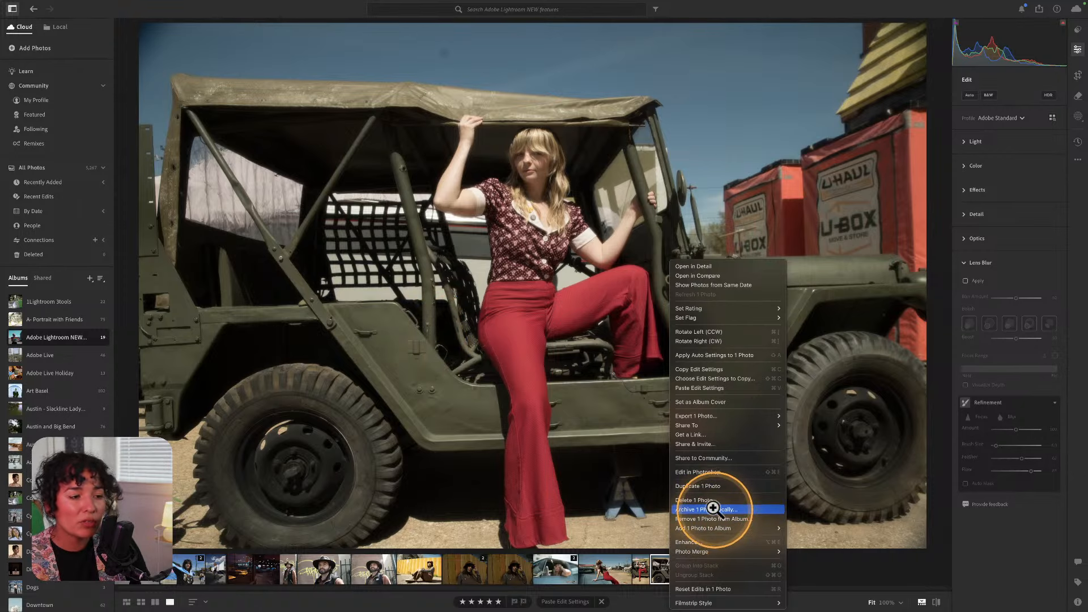
# Send the jeep portrait to Photoshop, zoom in on the U-Haul boxes, then return Home.
pyautogui.click(703, 473)
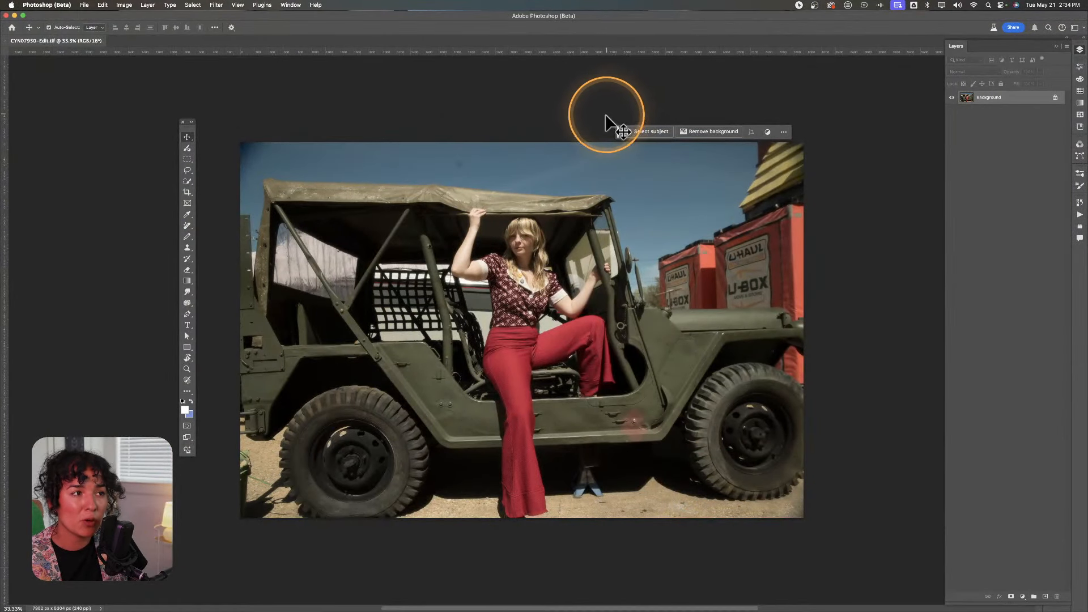
pyautogui.moveTo(618, 132); pyautogui.dragTo(475, 125)
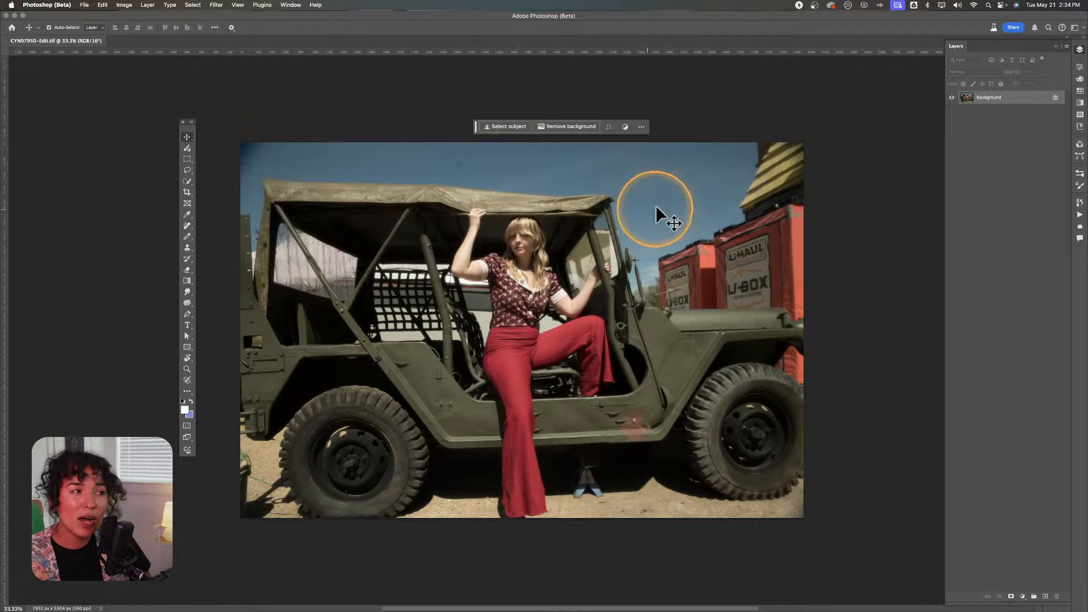
pyautogui.press('z')
pyautogui.click(744, 268)
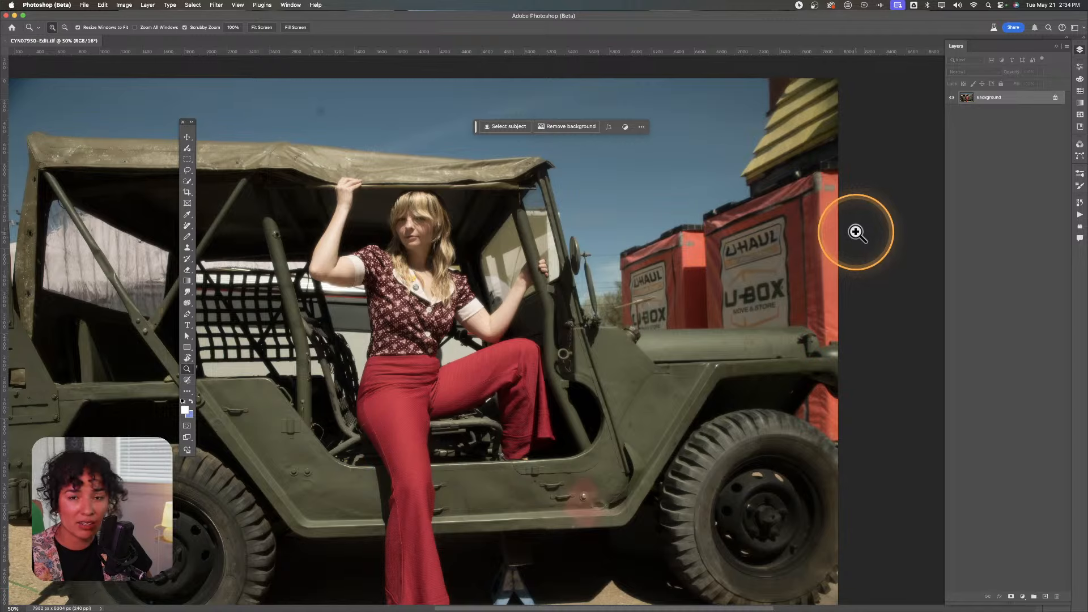
pyautogui.click(12, 27)
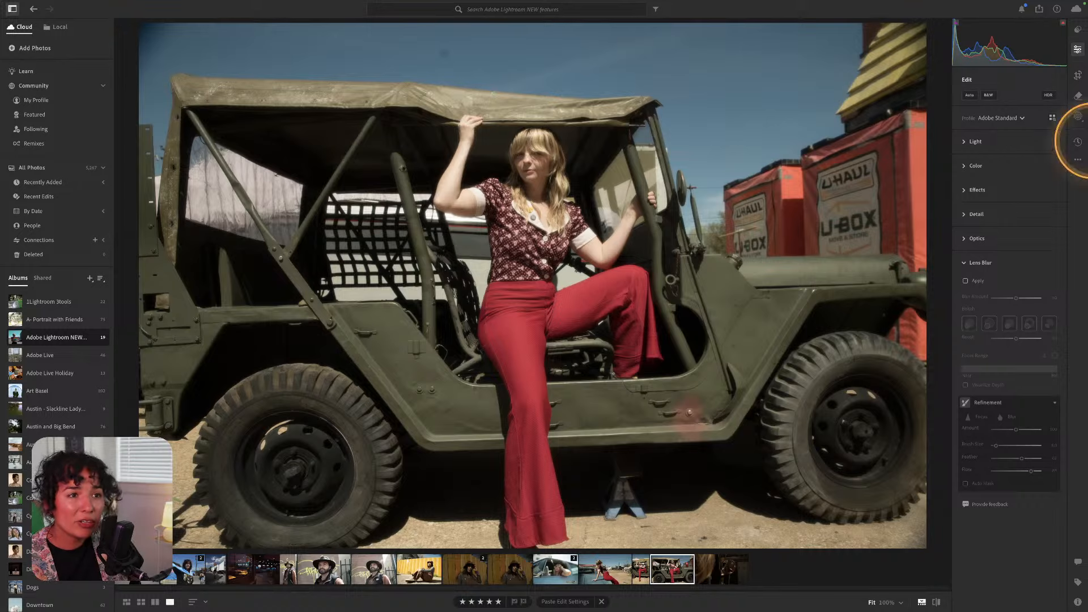
# Collapse Lens Blur and open the Remove tools, trying Clone and Heal before returning to Remove.
pyautogui.click(967, 263)
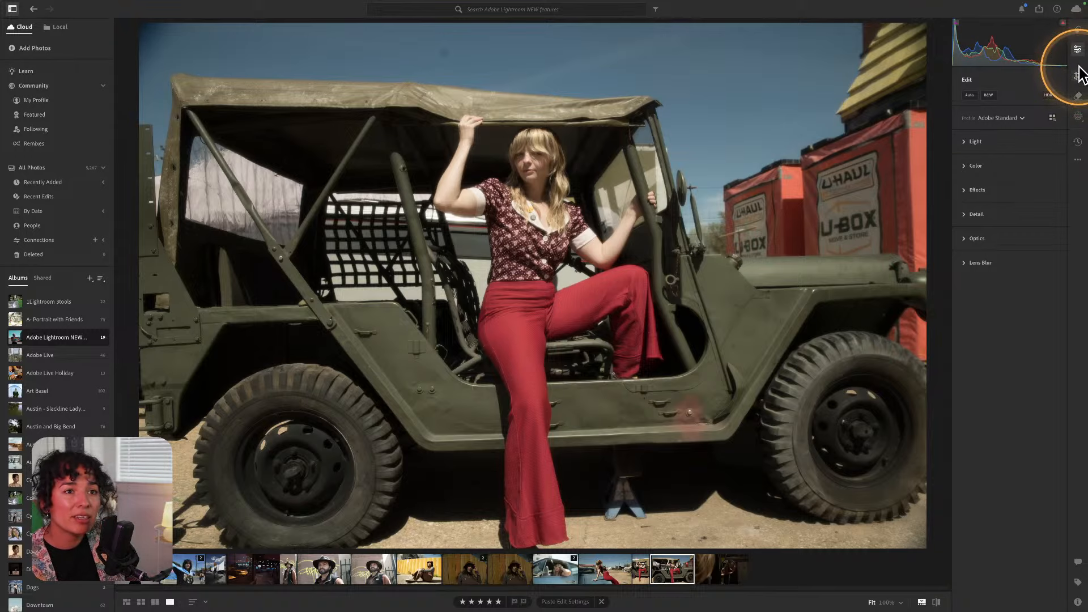
pyautogui.click(1078, 97)
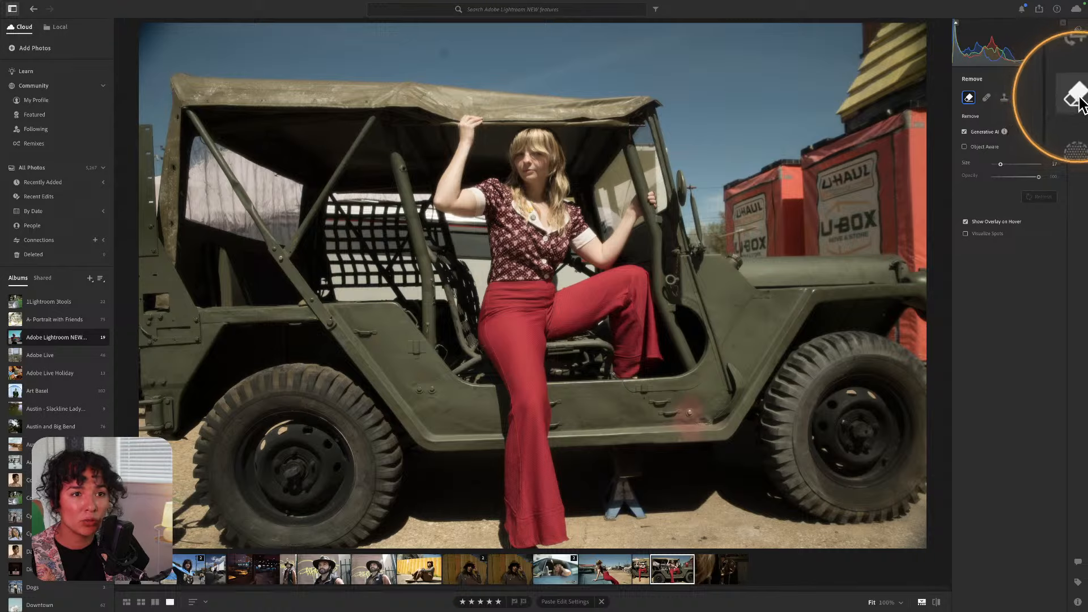
pyautogui.click(987, 98)
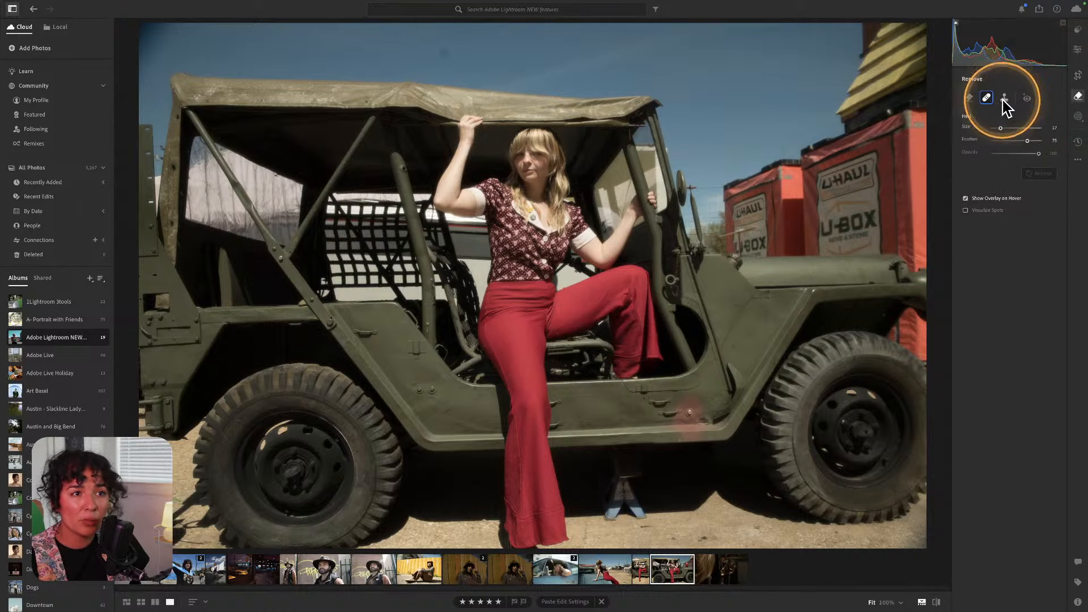
pyautogui.click(1002, 102)
pyautogui.click(986, 99)
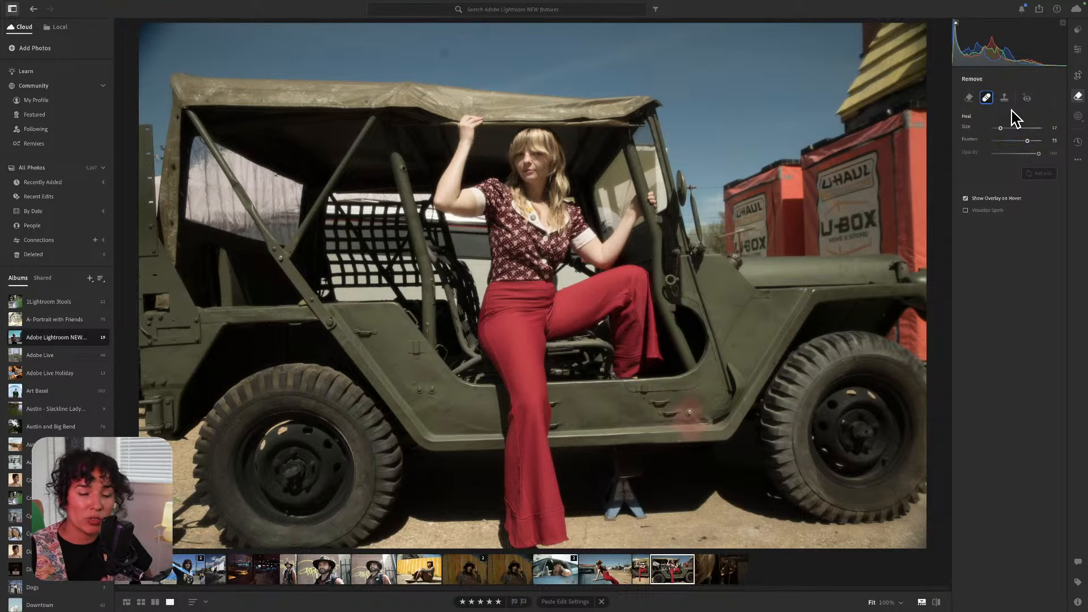
pyautogui.click(968, 100)
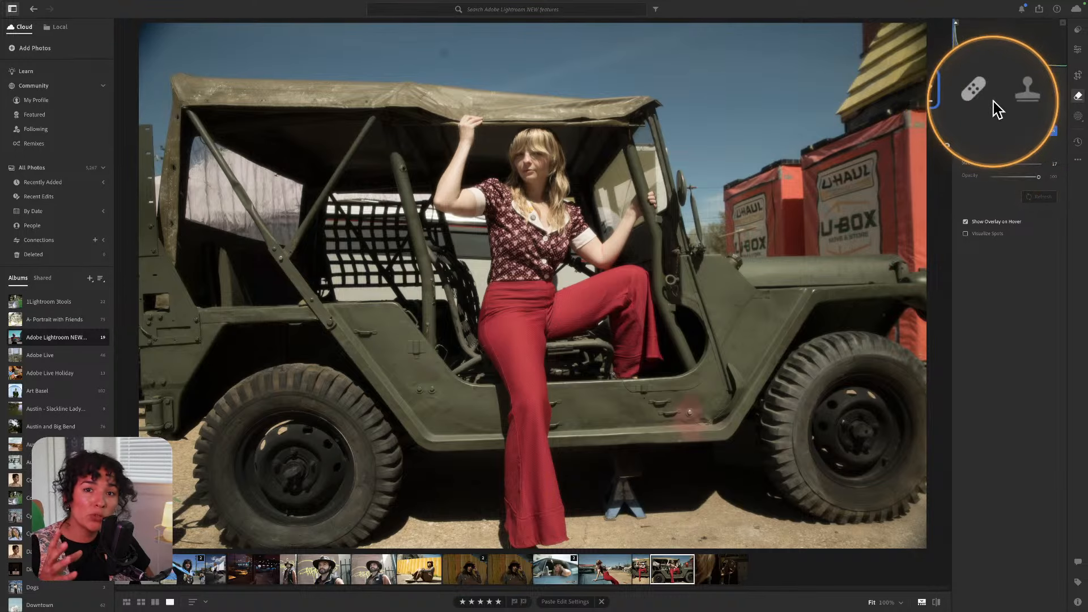
pyautogui.moveTo(997, 108)
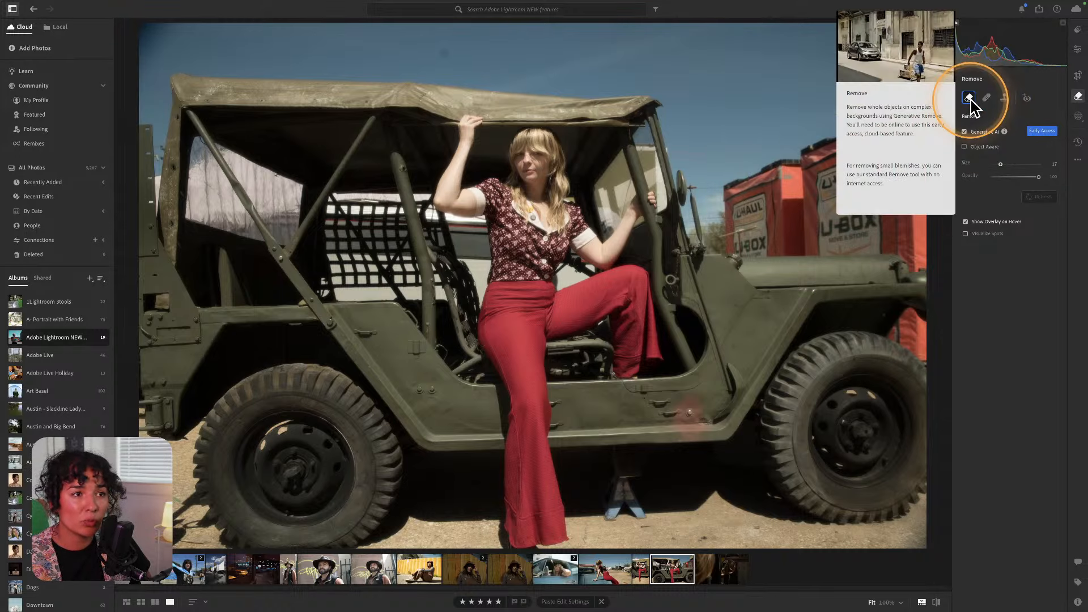
# With Generative AI off and brush size 26, trial-remove the U-Haul boxes, then undo it.
pyautogui.click(964, 131)
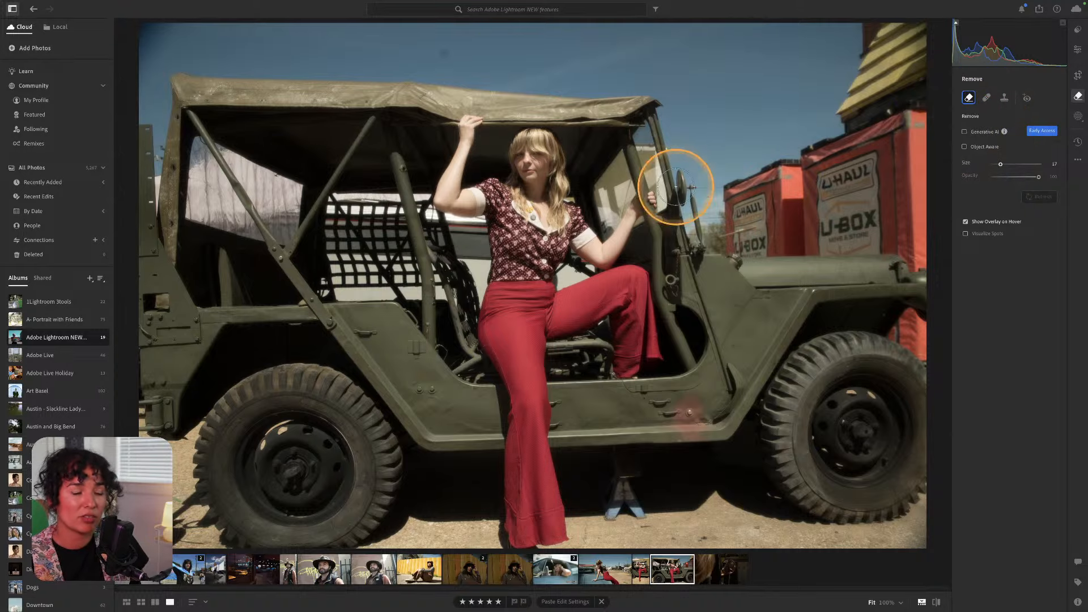
pyautogui.scroll(3, 717, 173)
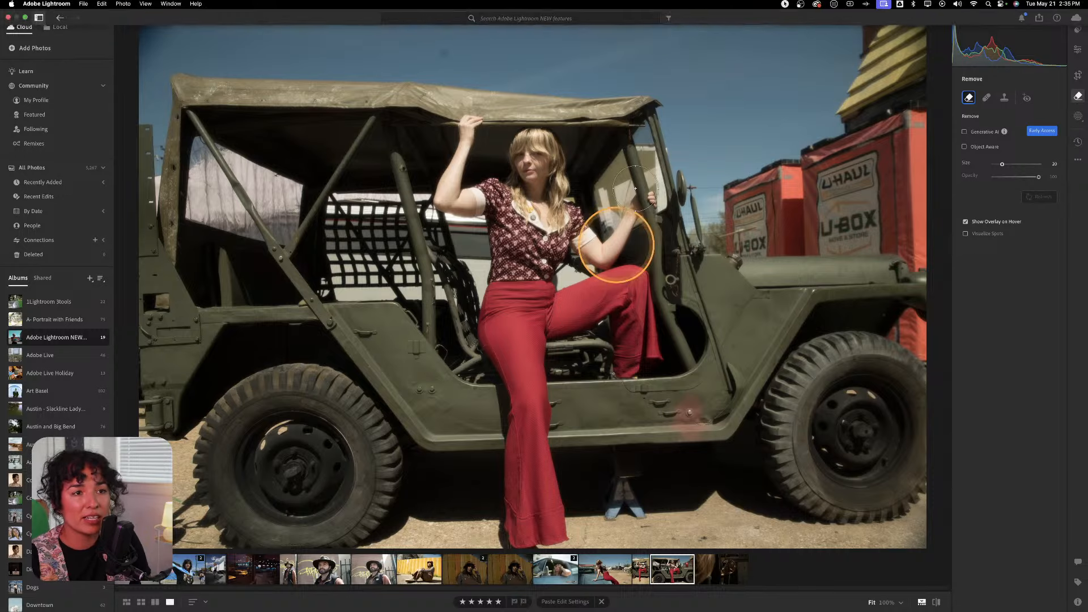
pyautogui.scroll(2, 805, 211)
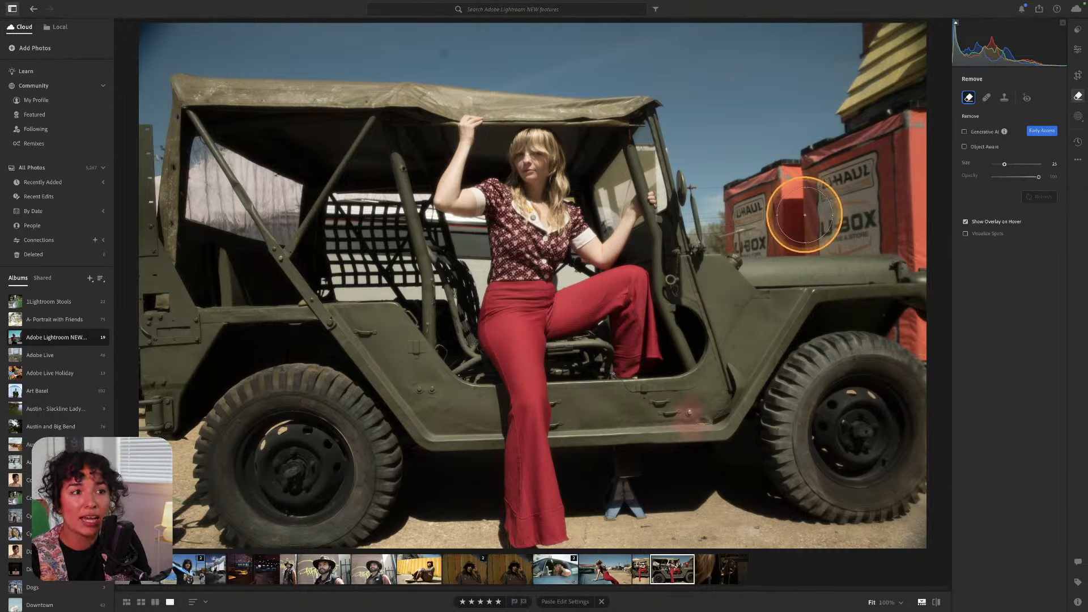
pyautogui.scroll(4, 801, 218)
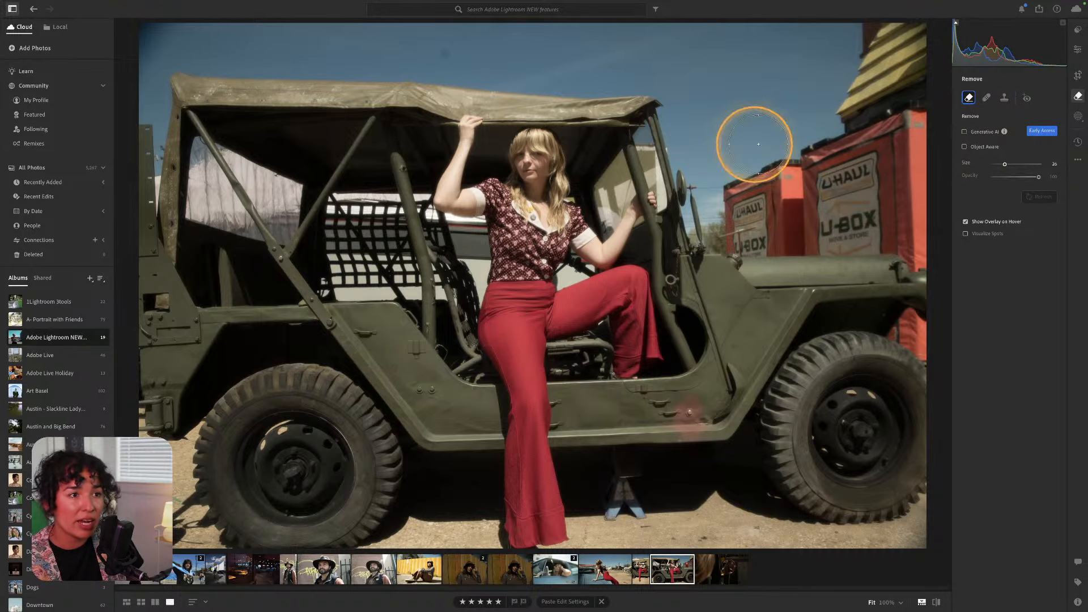
pyautogui.moveTo(721, 191)
pyautogui.mouseDown()
pyautogui.moveTo(731, 223)
pyautogui.moveTo(753, 175)
pyautogui.moveTo(759, 211)
pyautogui.moveTo(799, 221)
pyautogui.moveTo(859, 211)
pyautogui.moveTo(763, 231)
pyautogui.moveTo(818, 228)
pyautogui.moveTo(869, 182)
pyautogui.moveTo(804, 160)
pyautogui.moveTo(886, 130)
pyautogui.moveTo(906, 162)
pyautogui.moveTo(913, 226)
pyautogui.moveTo(852, 228)
pyautogui.moveTo(906, 231)
pyautogui.moveTo(935, 252)
pyautogui.mouseUp()
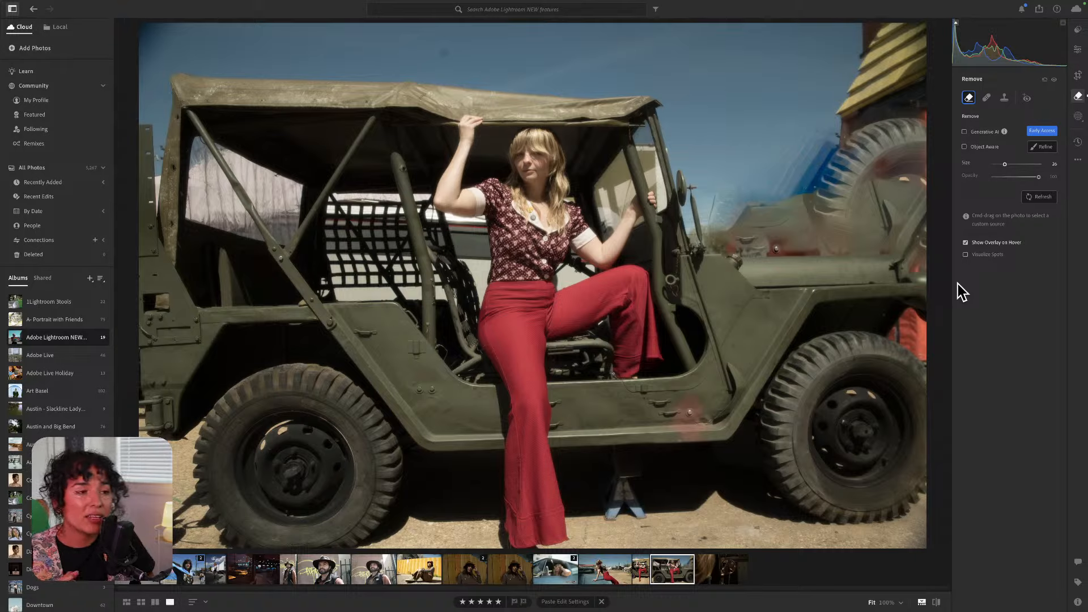
pyautogui.moveTo(912, 96); pyautogui.dragTo(741, 272)
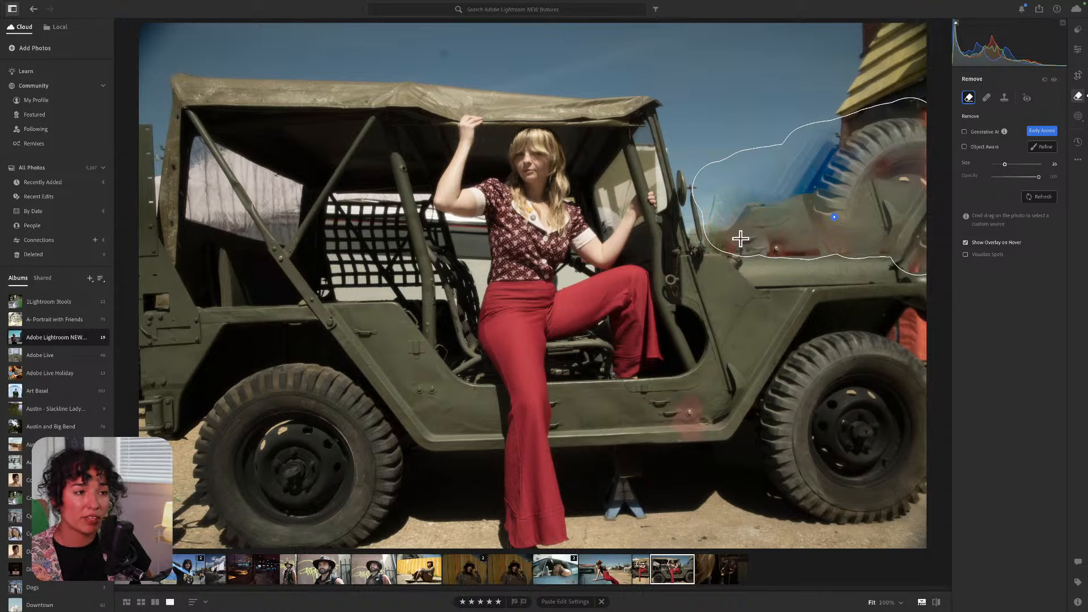
pyautogui.press('super+z')
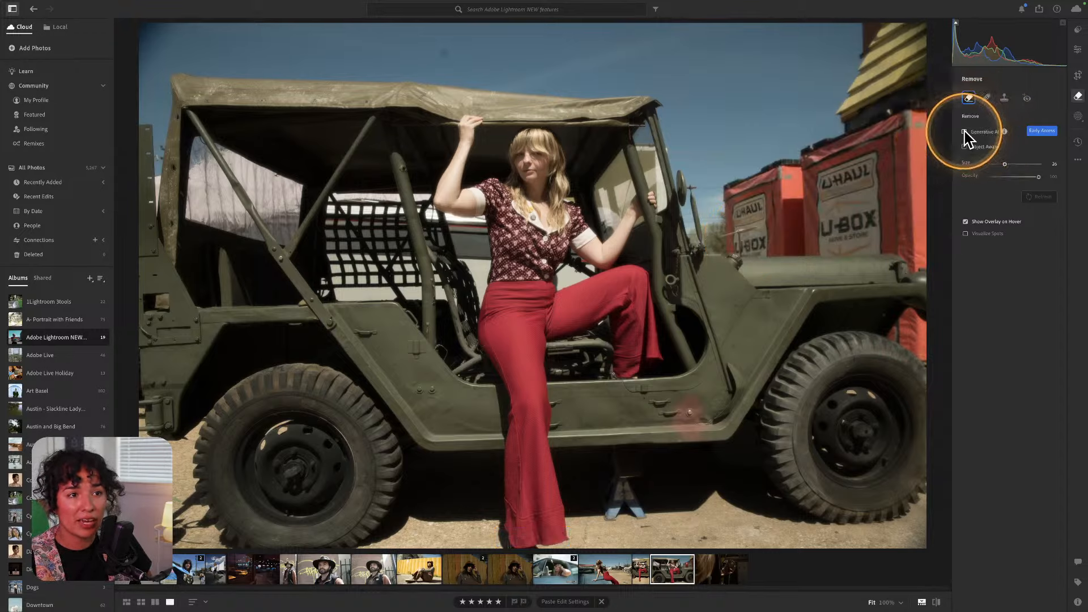
# Turn Generative AI back on and mask the U-Haul boxes and sky behind the jeep.
pyautogui.click(964, 132)
pyautogui.moveTo(725, 182)
pyautogui.mouseDown()
pyautogui.moveTo(742, 229)
pyautogui.moveTo(847, 227)
pyautogui.moveTo(920, 243)
pyautogui.moveTo(918, 112)
pyautogui.moveTo(763, 170)
pyautogui.moveTo(811, 182)
pyautogui.moveTo(866, 173)
pyautogui.moveTo(878, 197)
pyautogui.mouseUp()
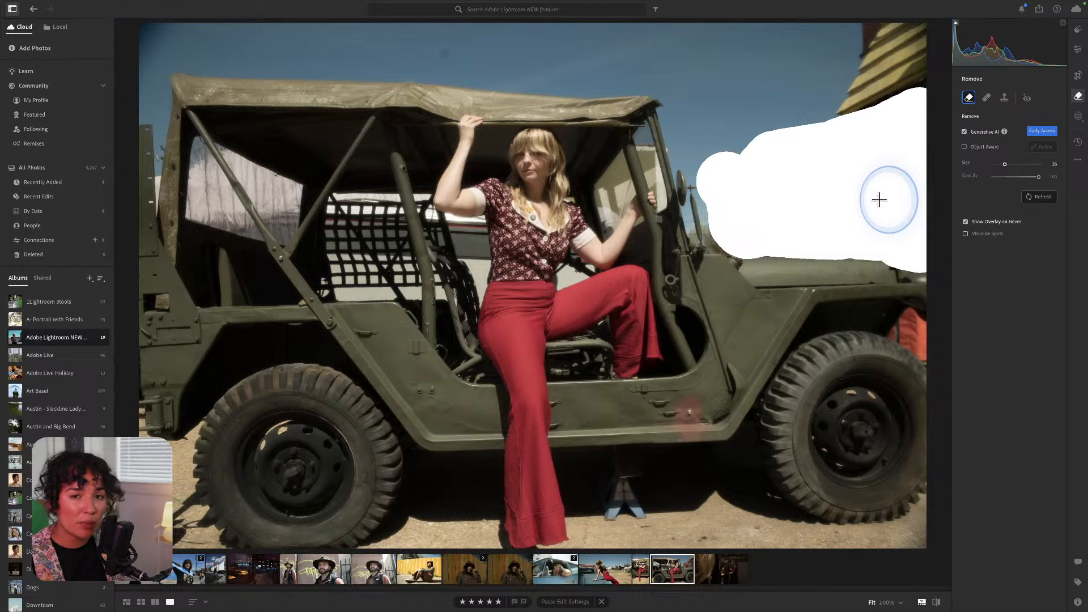
pyautogui.moveTo(879, 199); pyautogui.dragTo(878, 200)
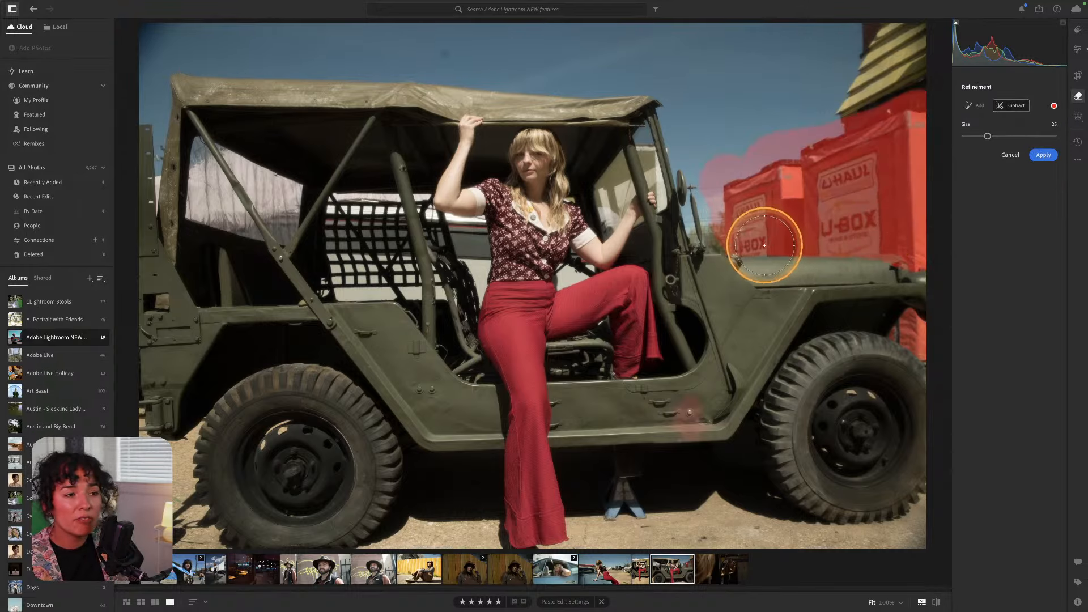
pyautogui.press('super+=')
pyautogui.press('space')
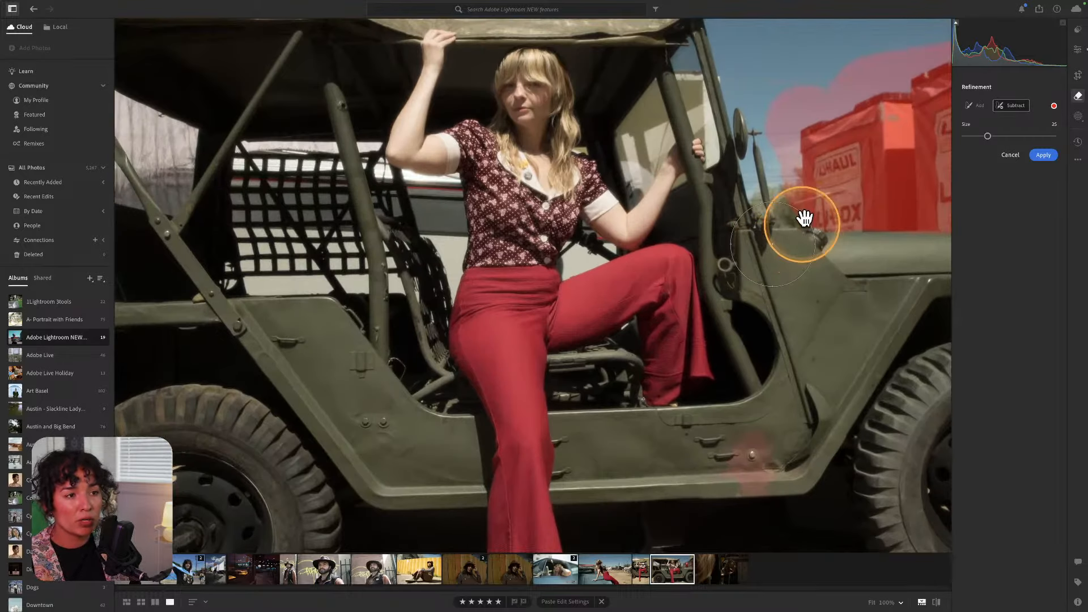
pyautogui.moveTo(833, 210)
pyautogui.mouseDown()
pyautogui.moveTo(496, 251)
pyautogui.moveTo(587, 240)
pyautogui.mouseUp()
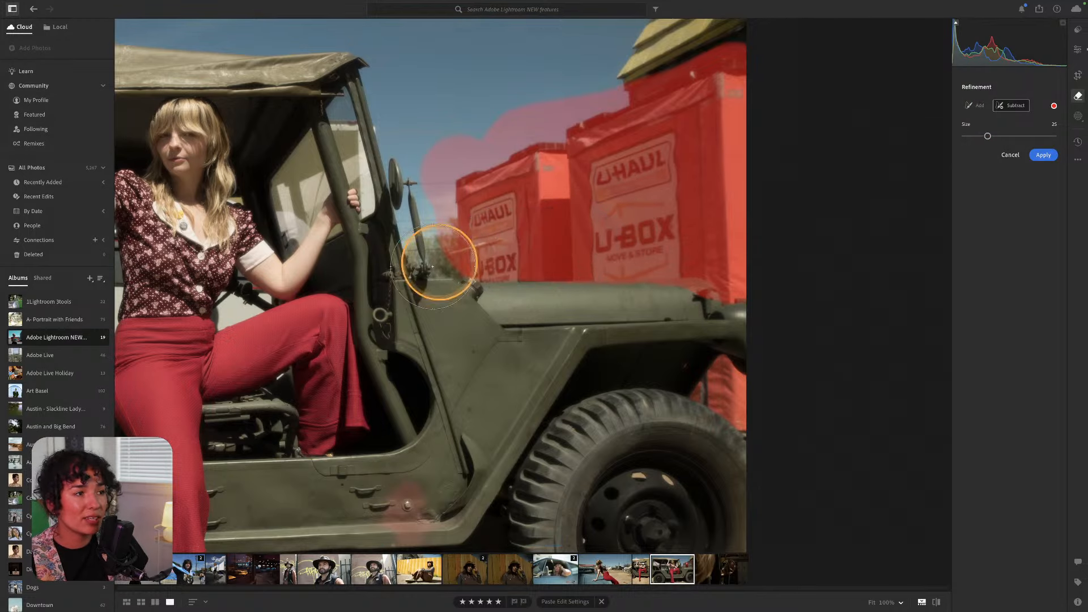
# Refine the mask: add the U-Box edge and subtract the jeep hood with a smaller brush.
pyautogui.click(976, 106)
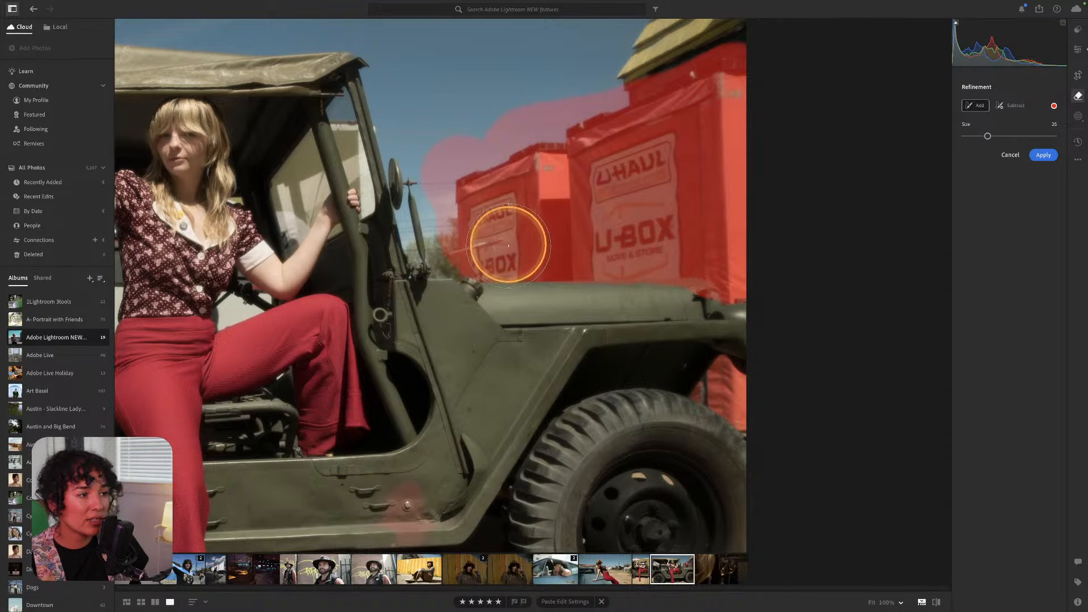
pyautogui.moveTo(503, 243); pyautogui.dragTo(558, 241)
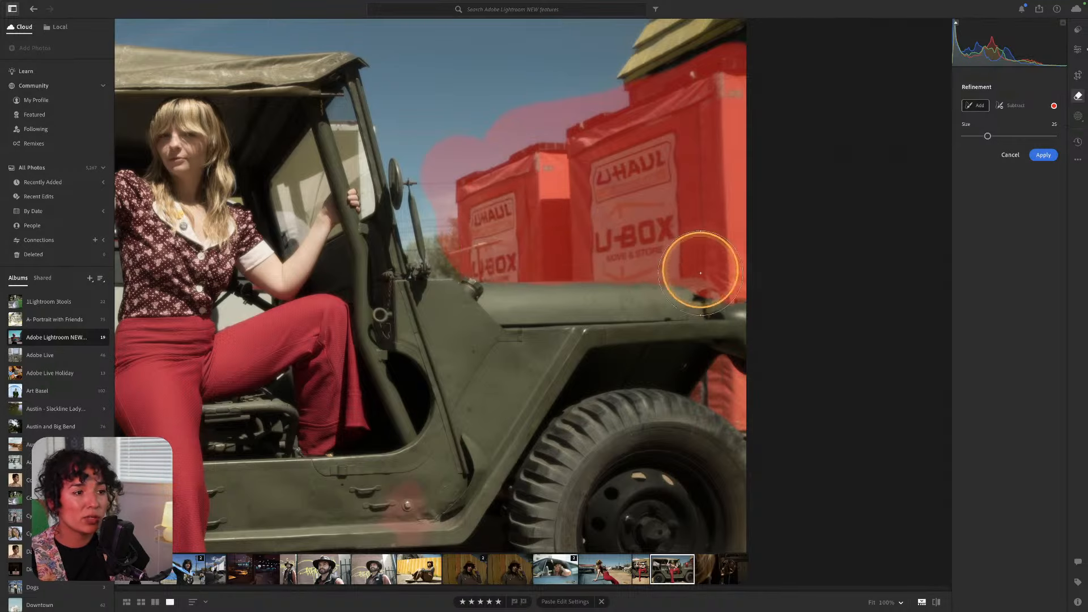
pyautogui.click(998, 105)
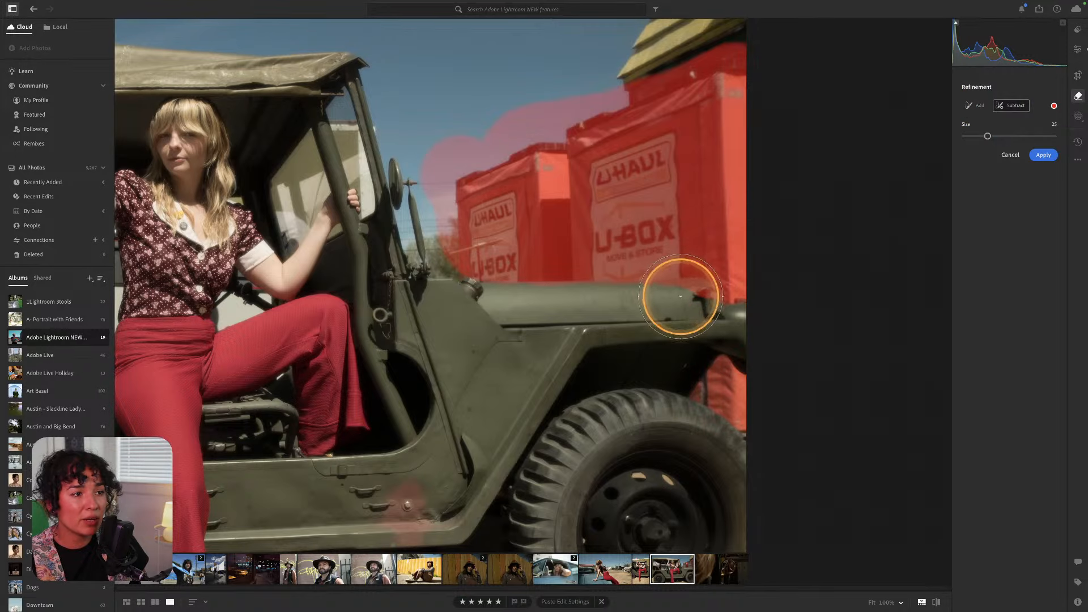
pyautogui.press('[')
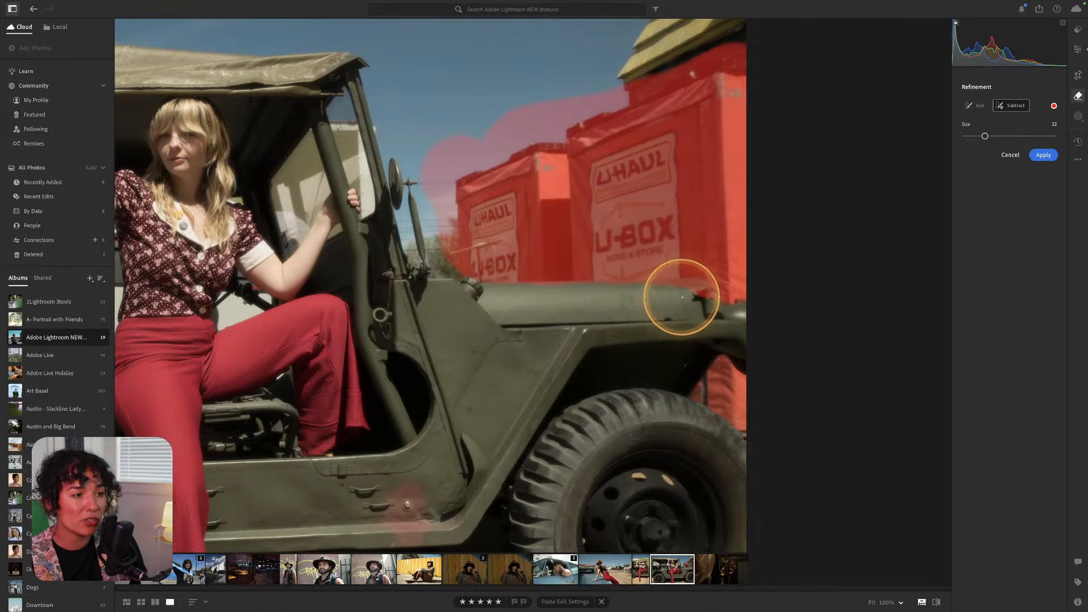
pyautogui.press('[')
pyautogui.press('[')
pyautogui.press('[')
pyautogui.press('[')
pyautogui.press('[')
pyautogui.press('[')
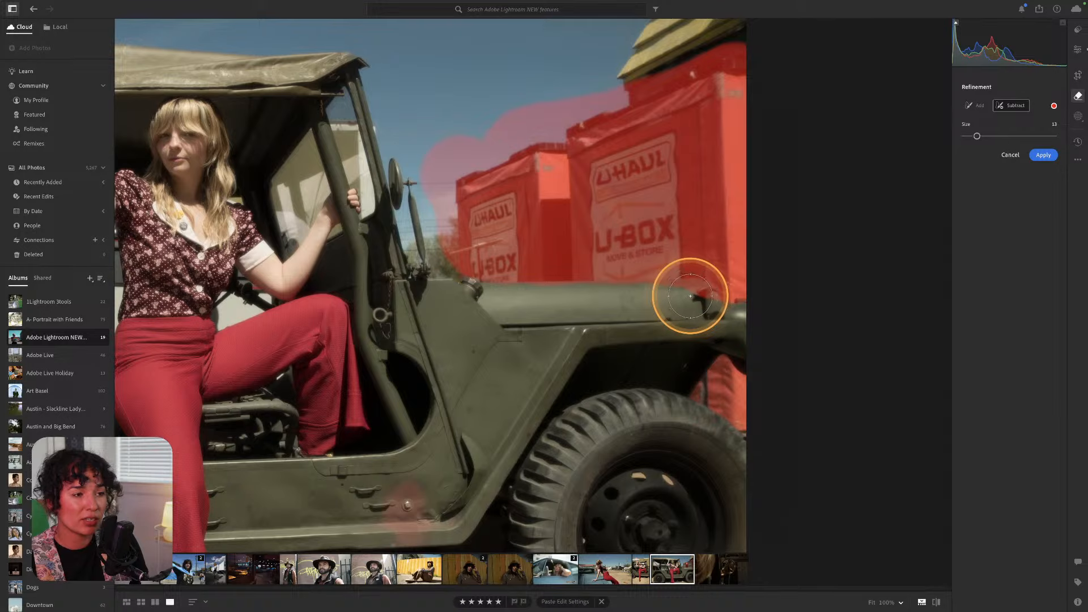
pyautogui.press('[')
pyautogui.press('[')
pyautogui.press('[')
pyautogui.press('[')
pyautogui.press('[')
pyautogui.press('[')
pyautogui.press('[')
pyautogui.moveTo(690, 295); pyautogui.dragTo(702, 292)
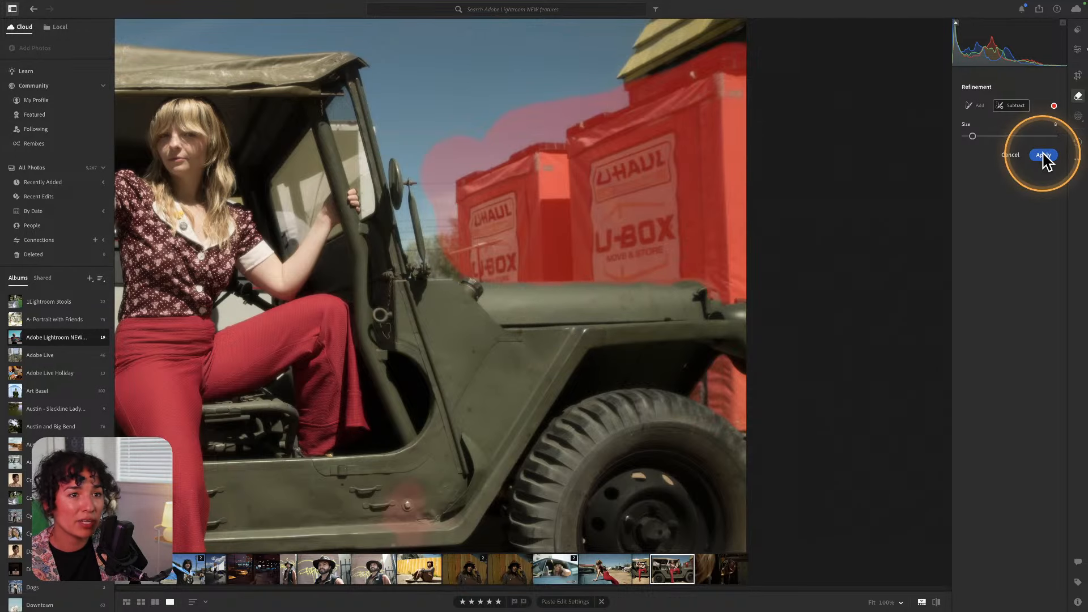
# Set the mask overlay colour to red and apply the generative removal of the boxes.
pyautogui.click(1053, 105)
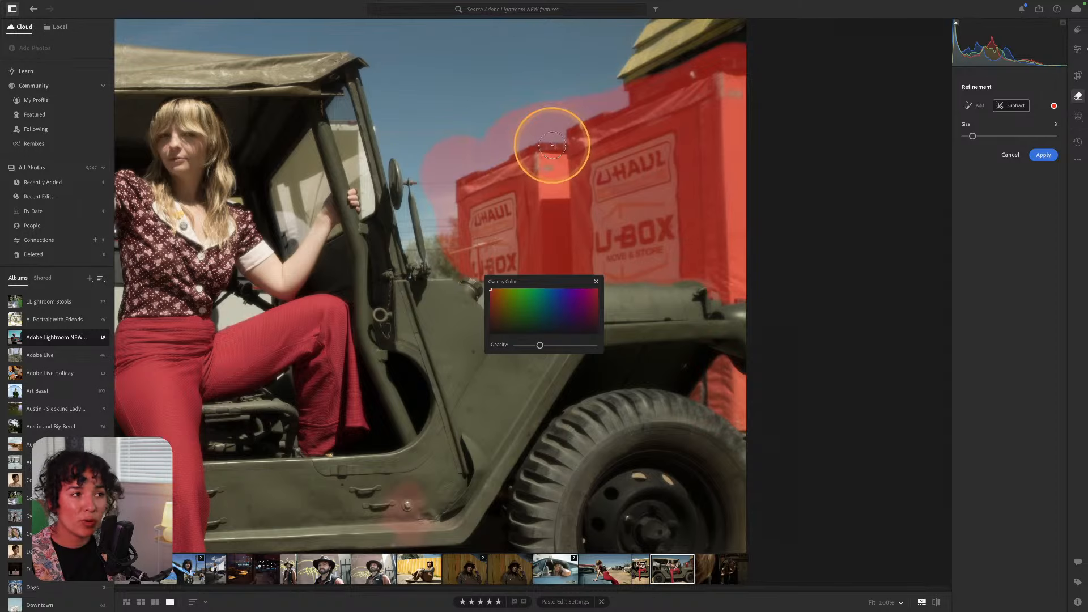
pyautogui.moveTo(490, 296); pyautogui.dragTo(482, 260)
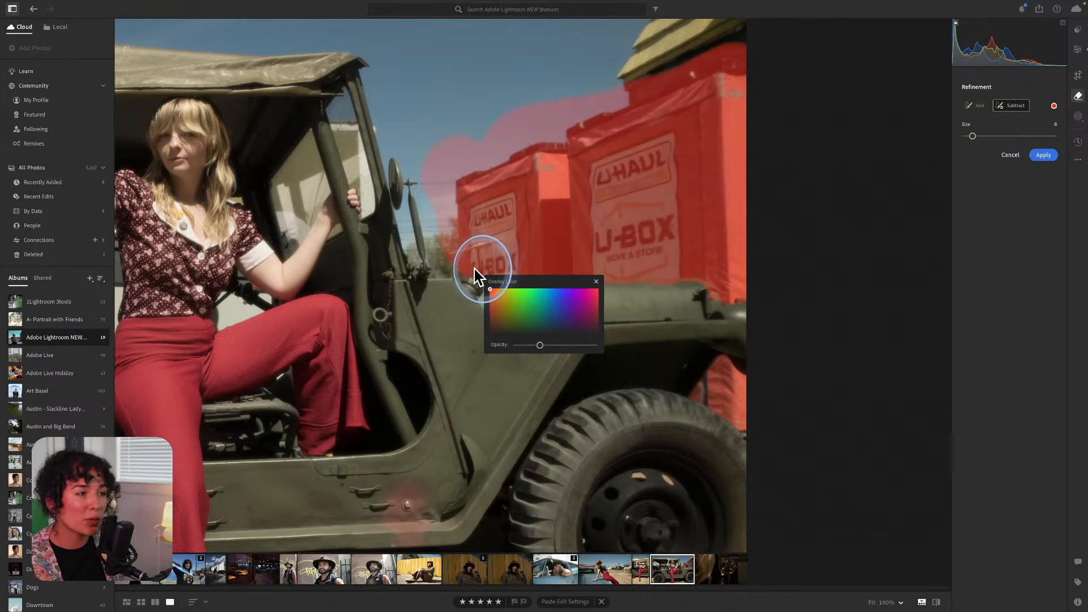
pyautogui.click(596, 282)
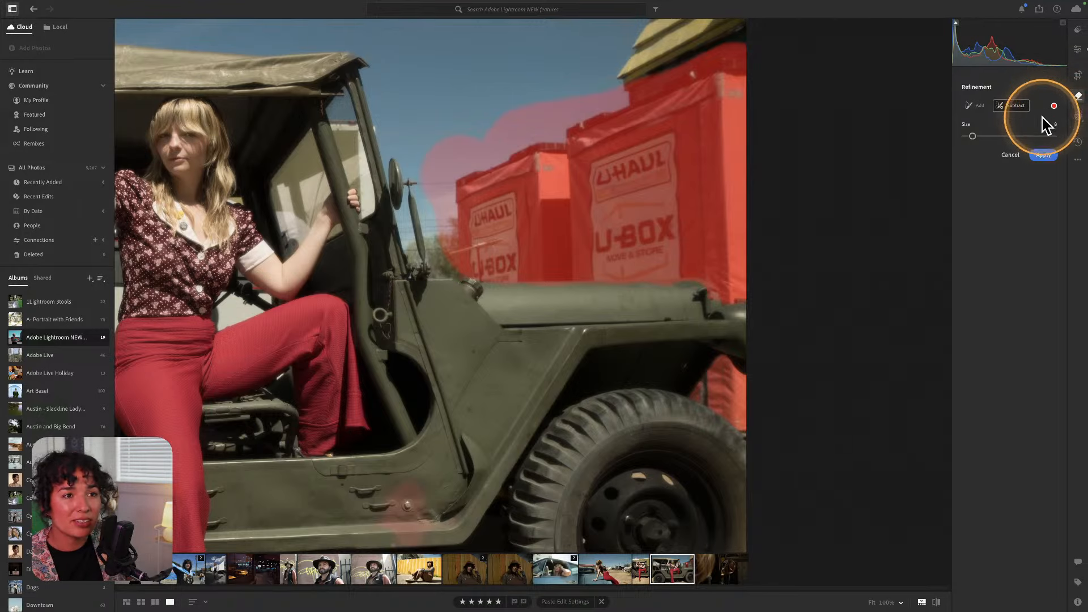
pyautogui.click(1045, 155)
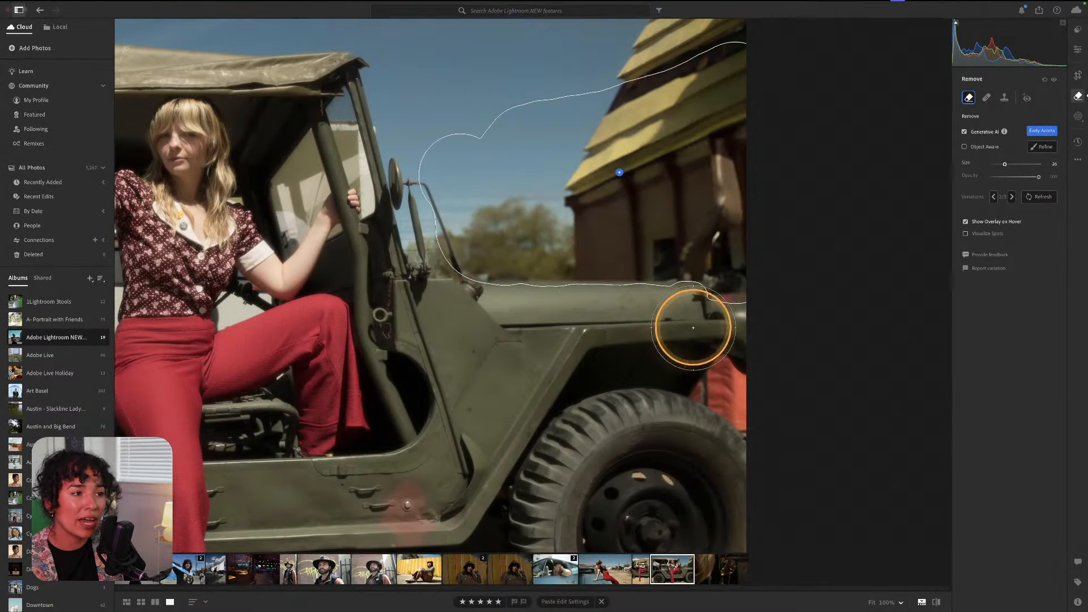
# Compare the generated fill variations and settle on 3/3, the red building with trees.
pyautogui.press('super+minus')
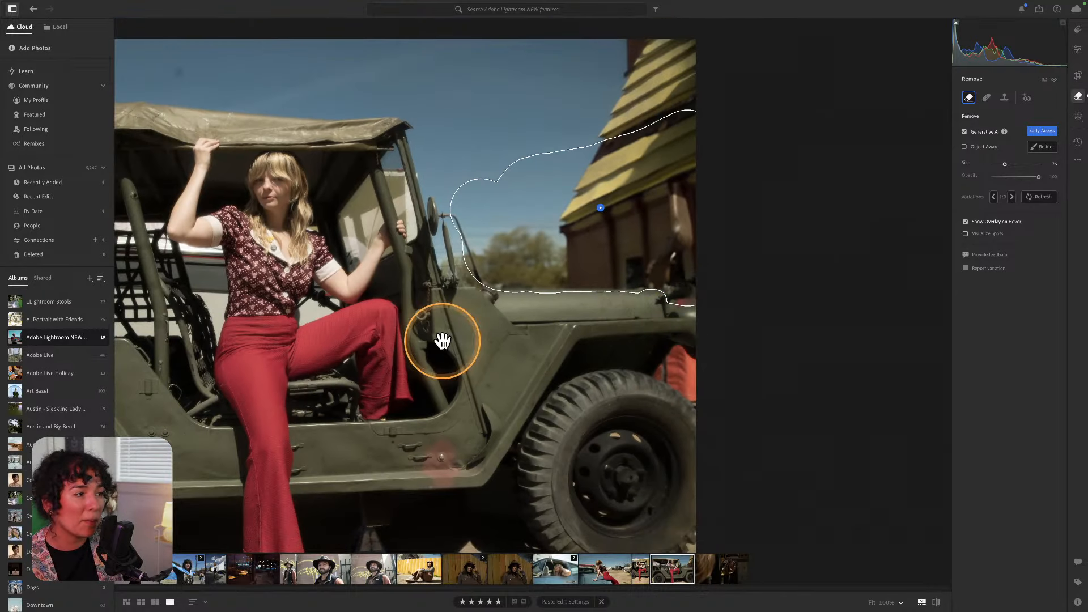
pyautogui.moveTo(442, 345)
pyautogui.mouseDown()
pyautogui.moveTo(651, 311)
pyautogui.moveTo(653, 279)
pyautogui.moveTo(638, 291)
pyautogui.mouseUp()
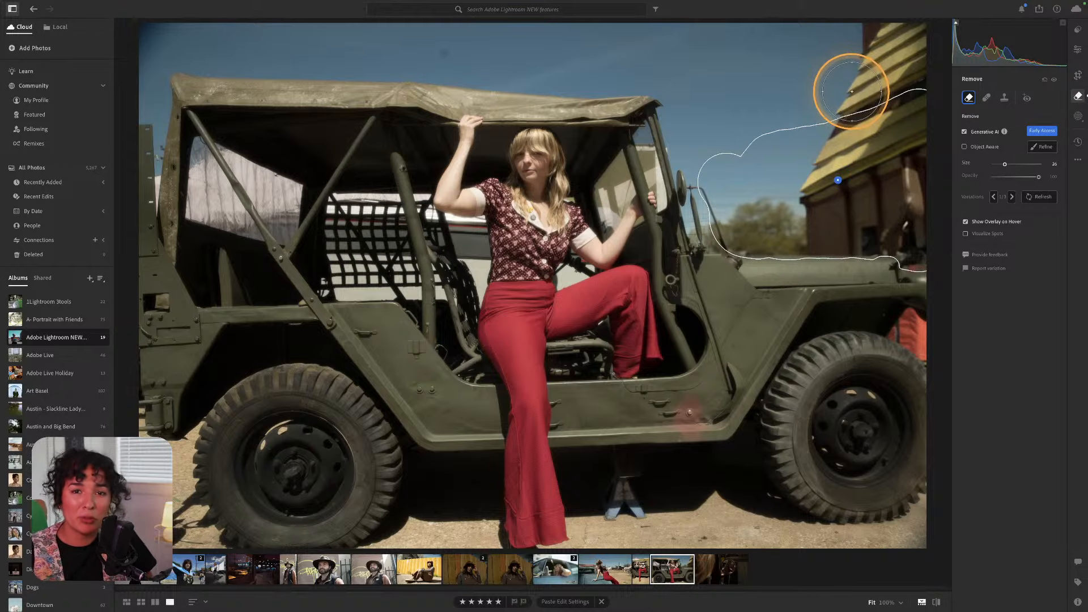
pyautogui.click(1011, 197)
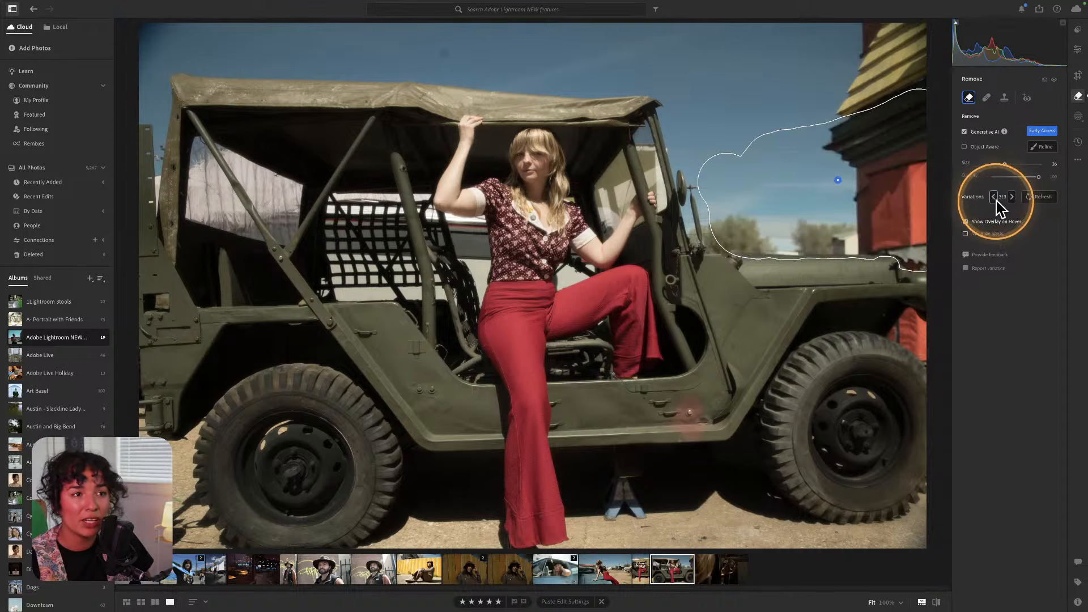
pyautogui.click(1011, 196)
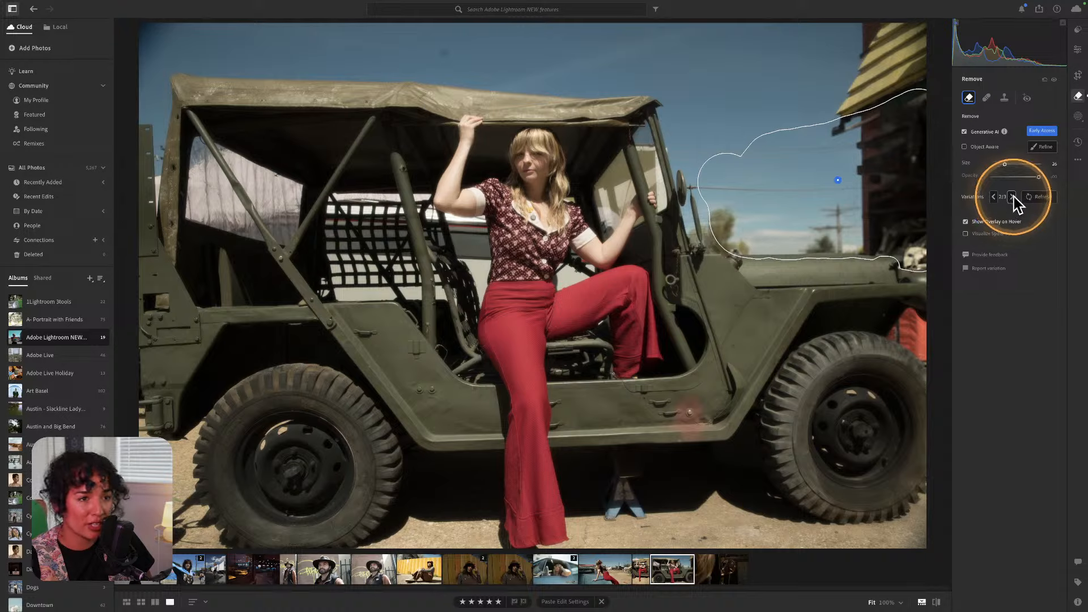
pyautogui.click(1011, 196)
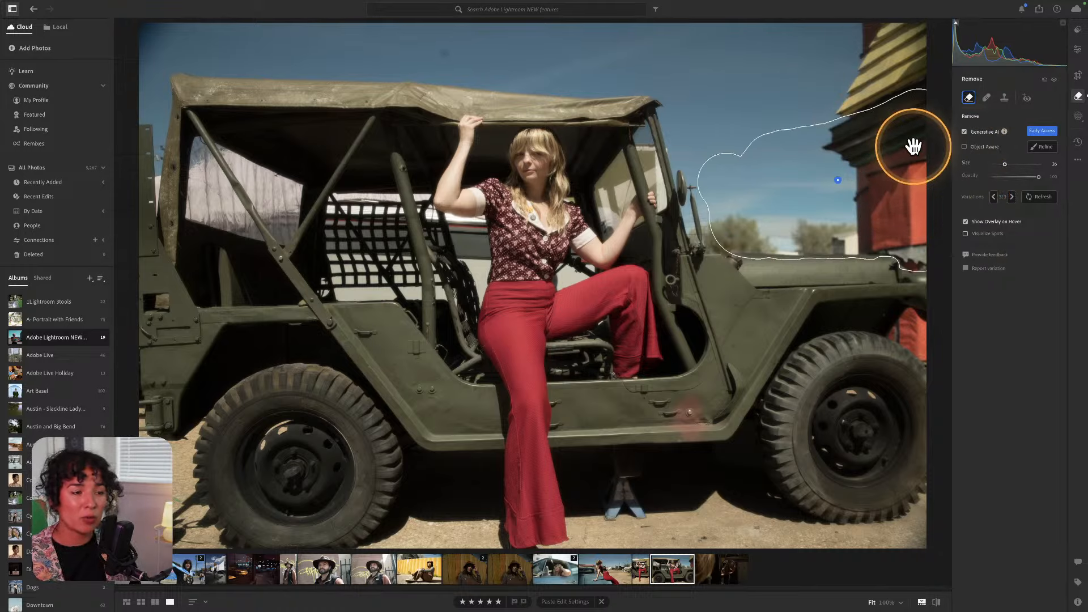
pyautogui.click(993, 197)
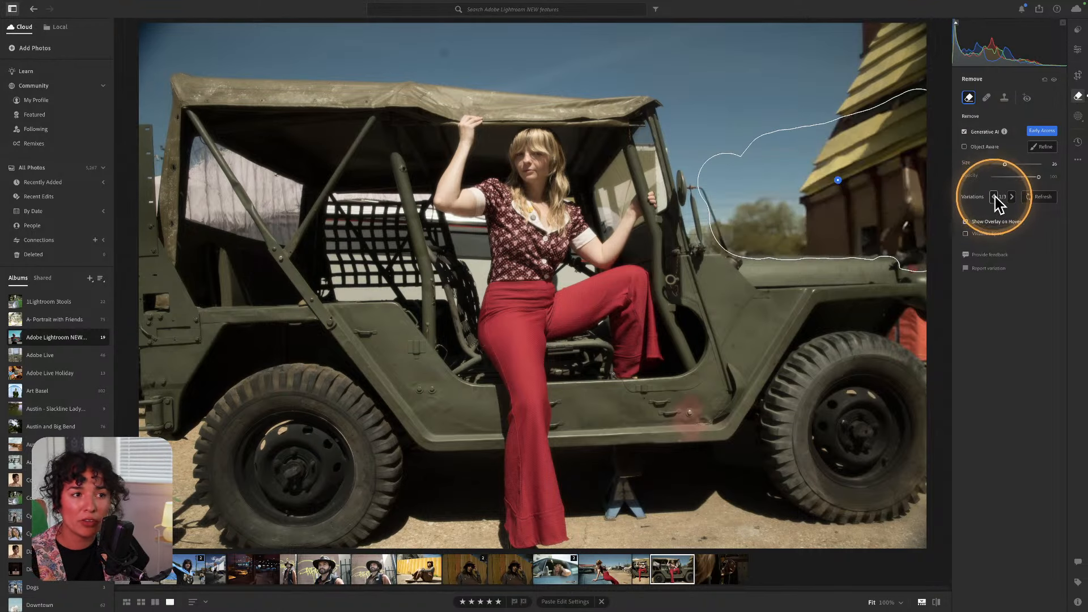
pyautogui.click(1011, 197)
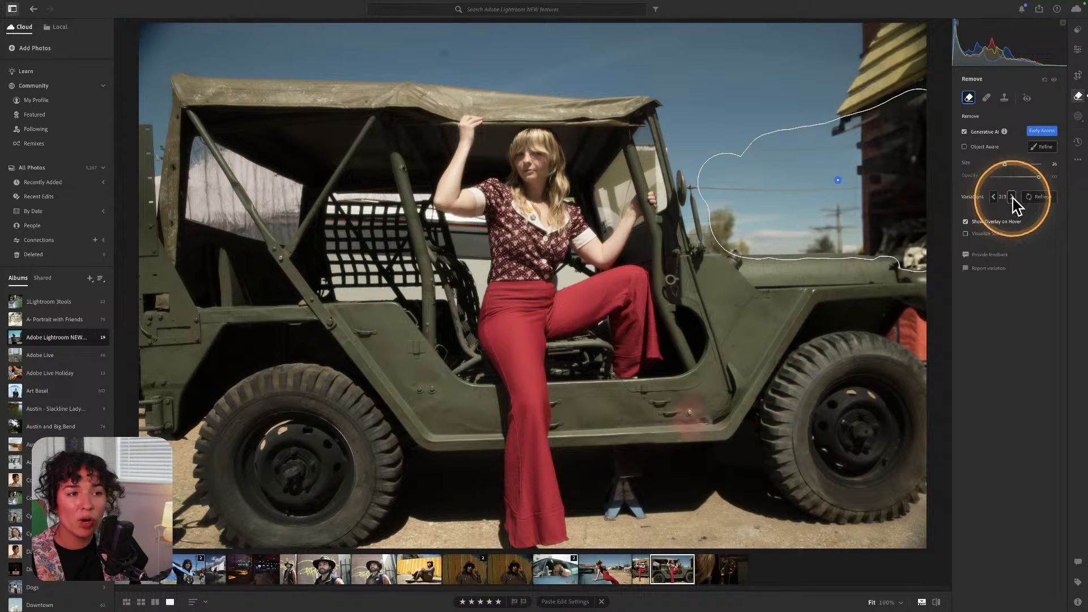
pyautogui.click(993, 197)
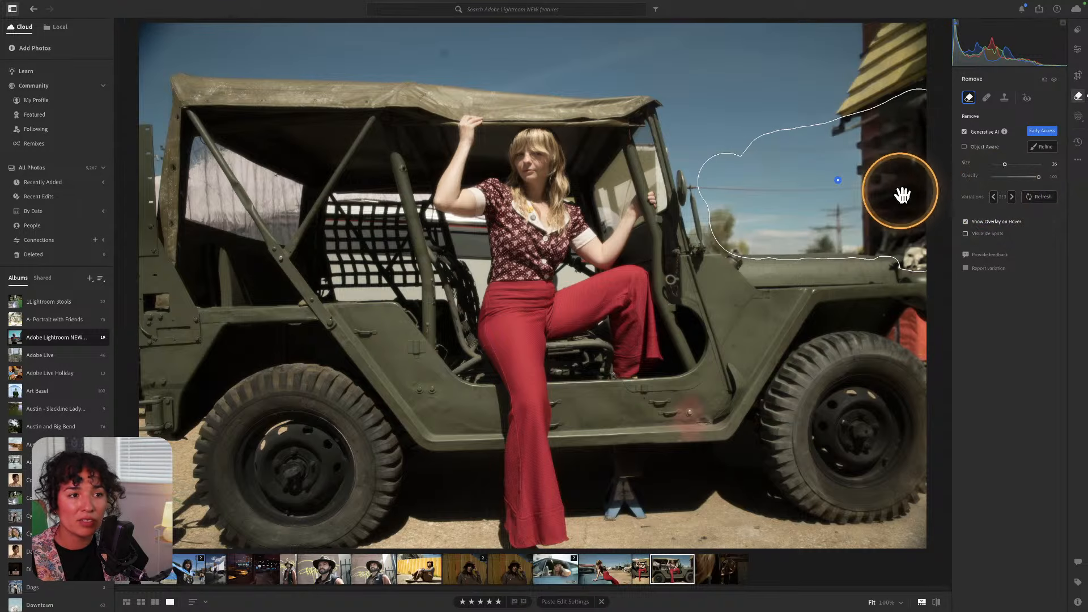
pyautogui.click(1012, 197)
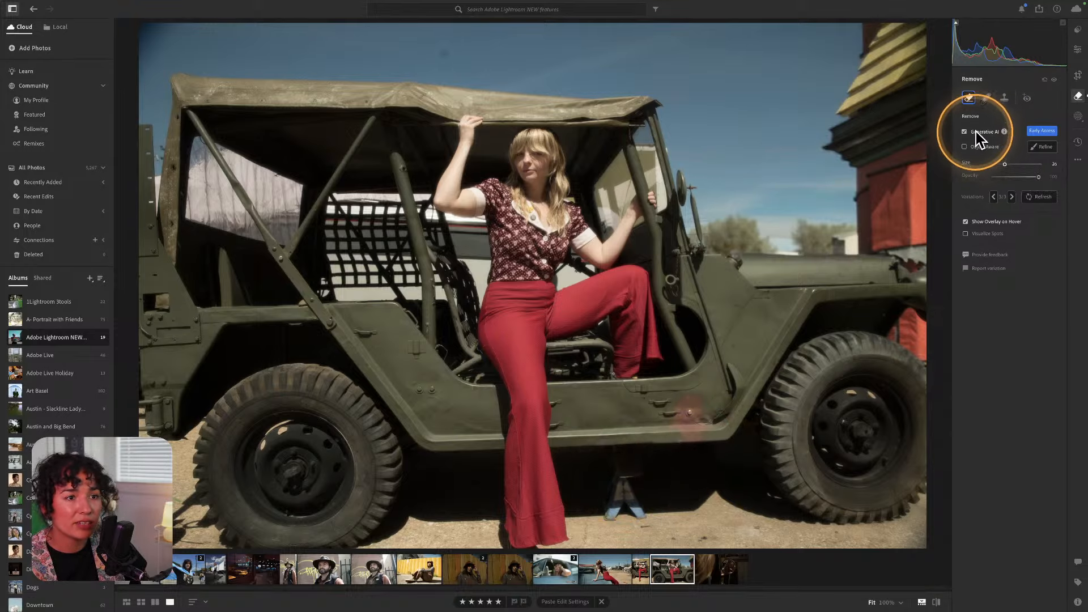
# Mask the jack under the jeep with Generative AI Remove and apply the removal.
pyautogui.click(986, 98)
pyautogui.click(968, 97)
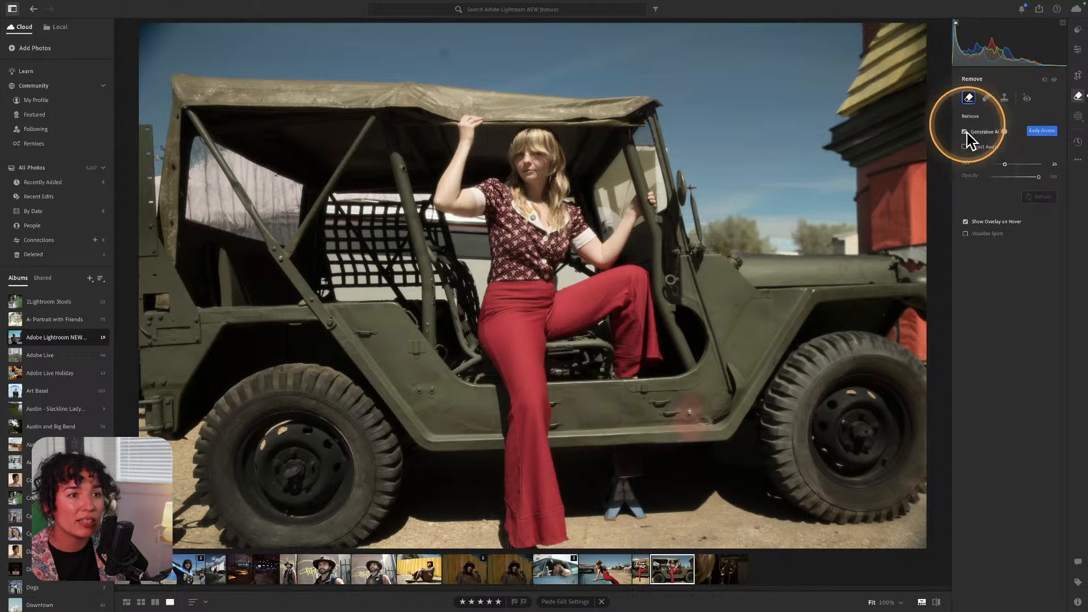
pyautogui.moveTo(625, 478); pyautogui.dragTo(627, 491)
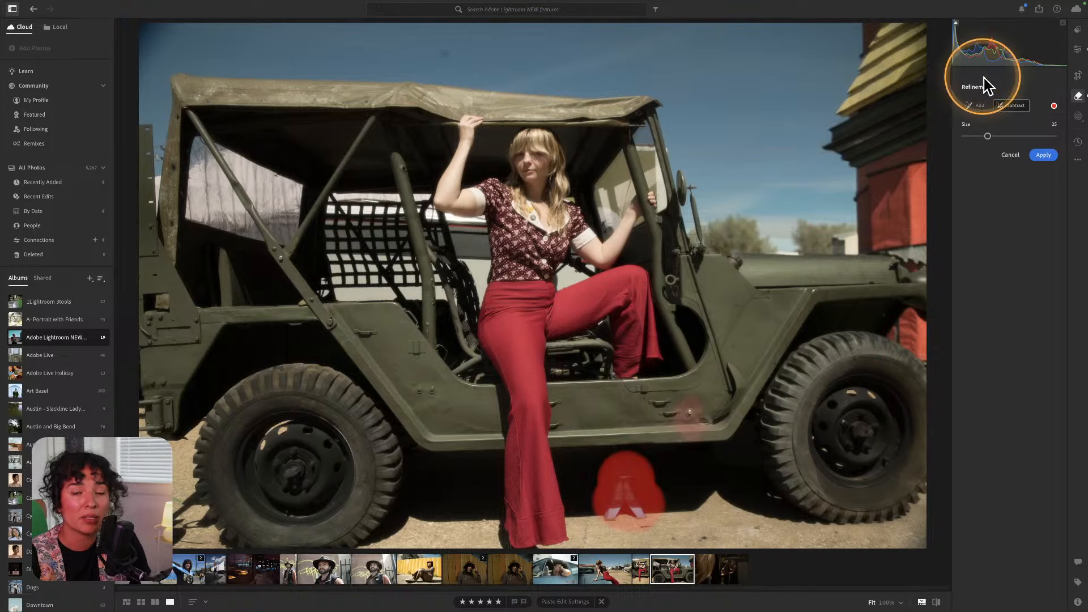
pyautogui.click(975, 106)
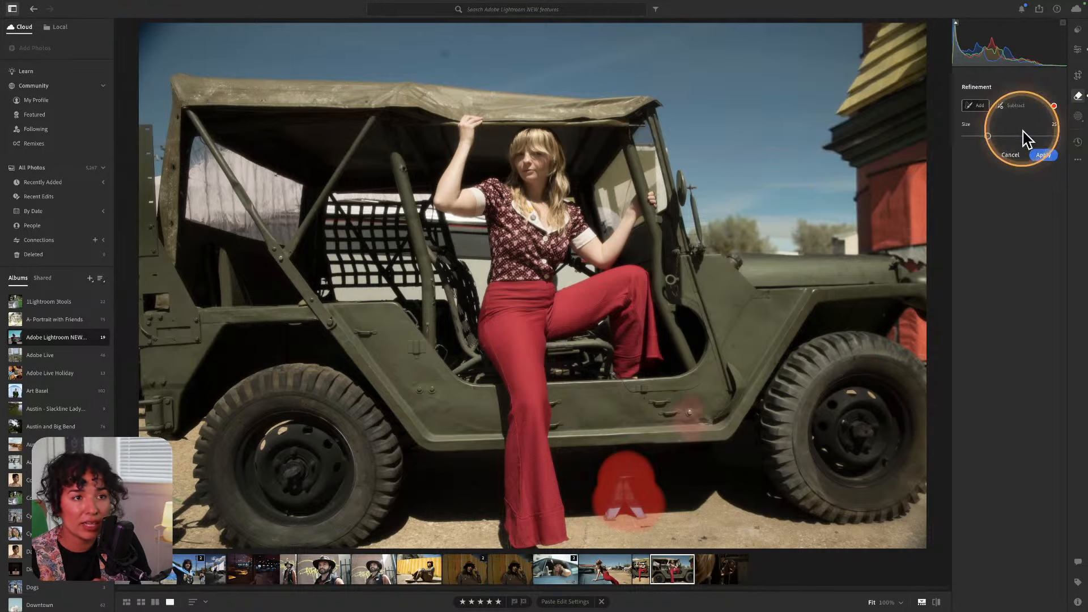
pyautogui.click(1043, 155)
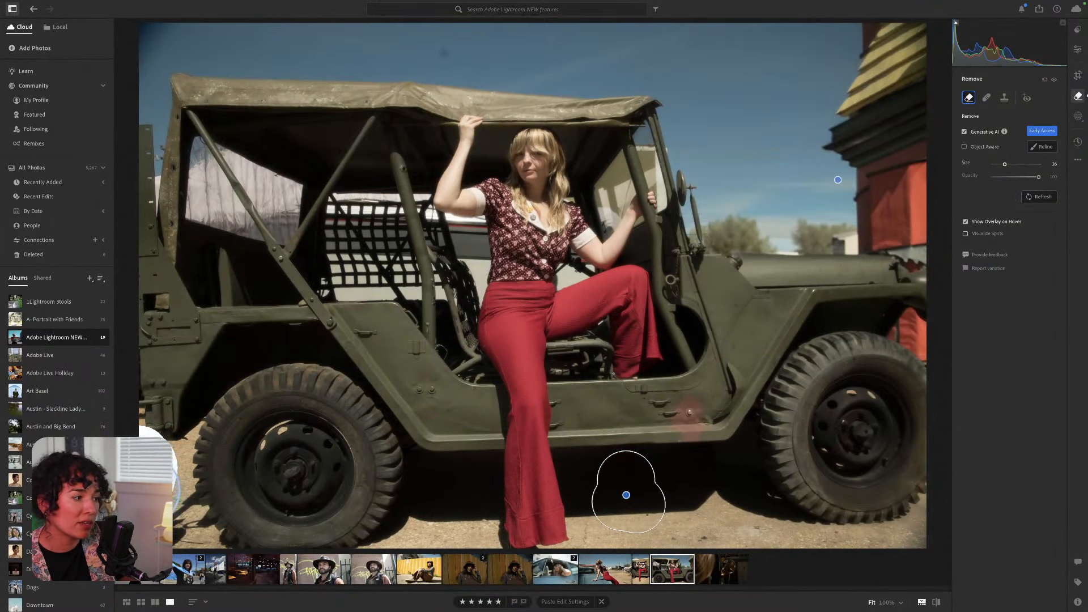
# Mask the lower-left edge beside the front tyre, shrink the brush to size 7, and apply the removal.
pyautogui.moveTo(143, 493)
pyautogui.mouseDown()
pyautogui.moveTo(148, 528)
pyautogui.moveTo(145, 498)
pyautogui.mouseUp()
pyautogui.press('super+=')
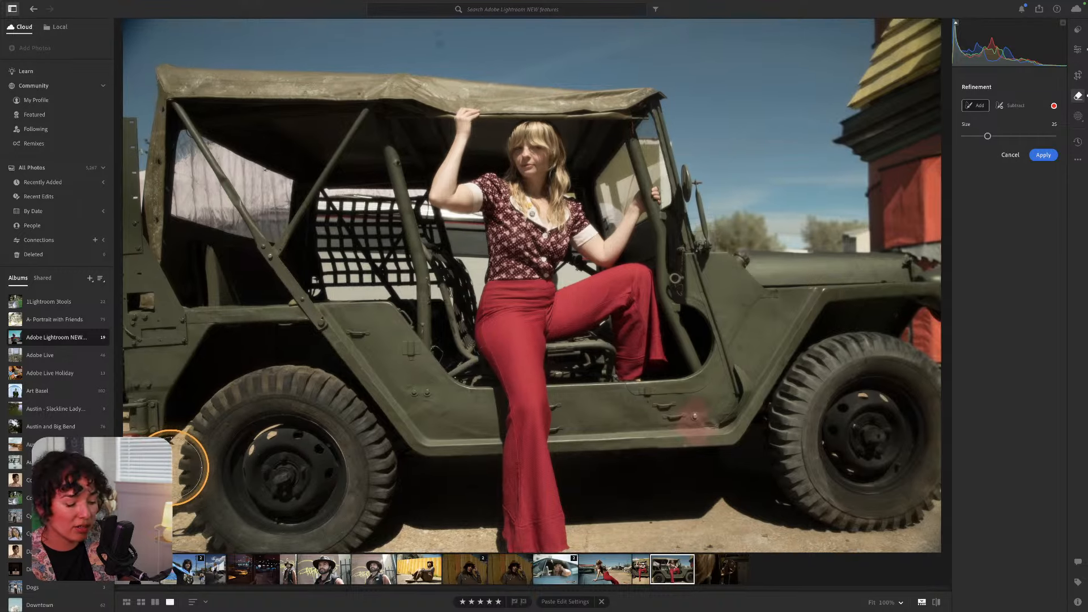
pyautogui.moveTo(172, 421); pyautogui.dragTo(385, 321)
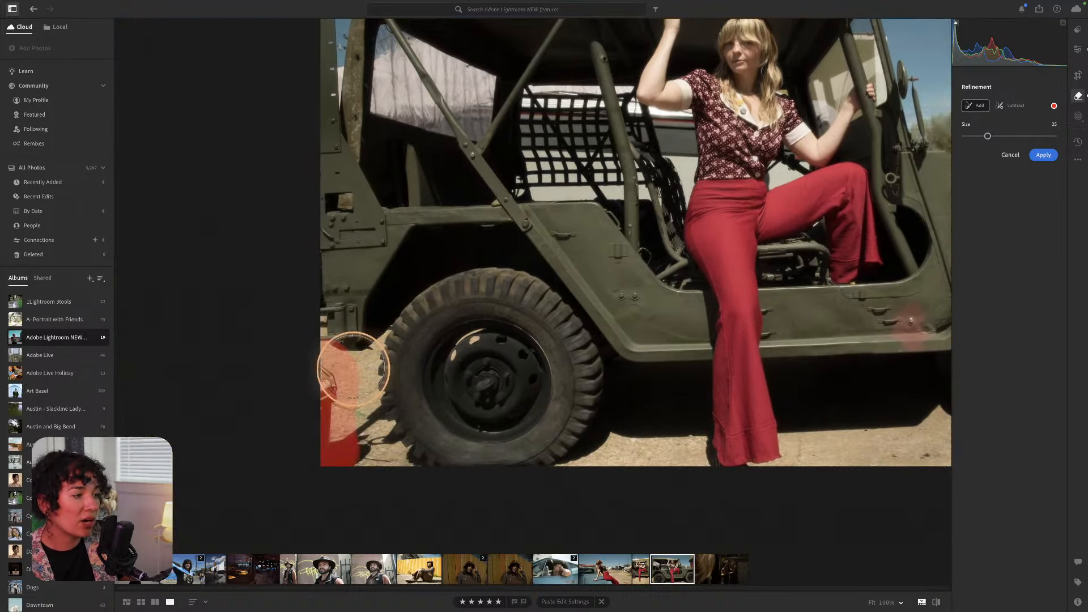
pyautogui.moveTo(347, 398)
pyautogui.mouseDown()
pyautogui.moveTo(340, 415)
pyautogui.moveTo(359, 454)
pyautogui.mouseUp()
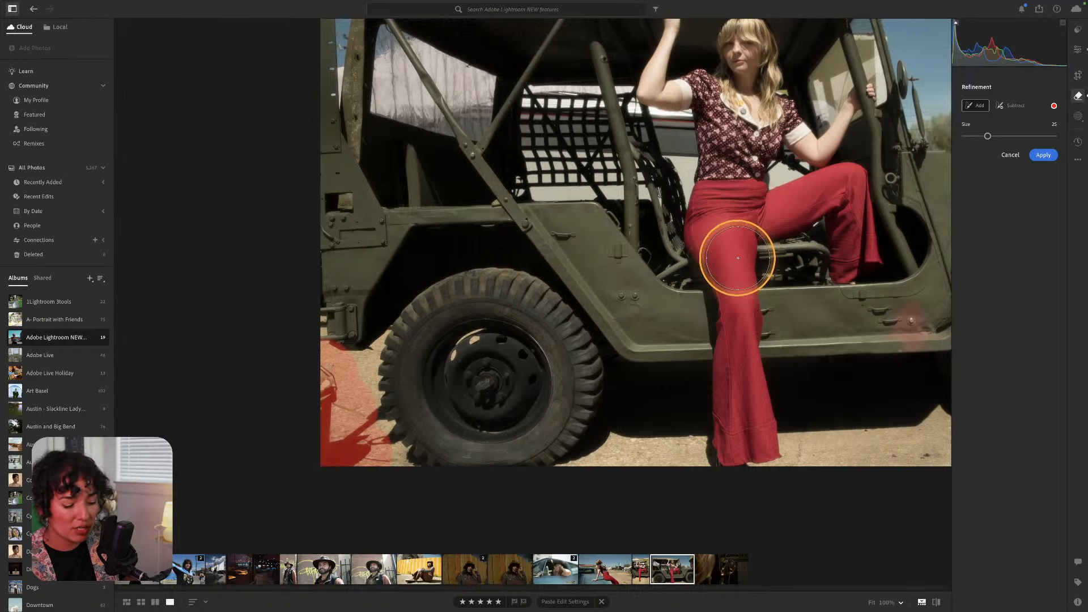
pyautogui.press('z')
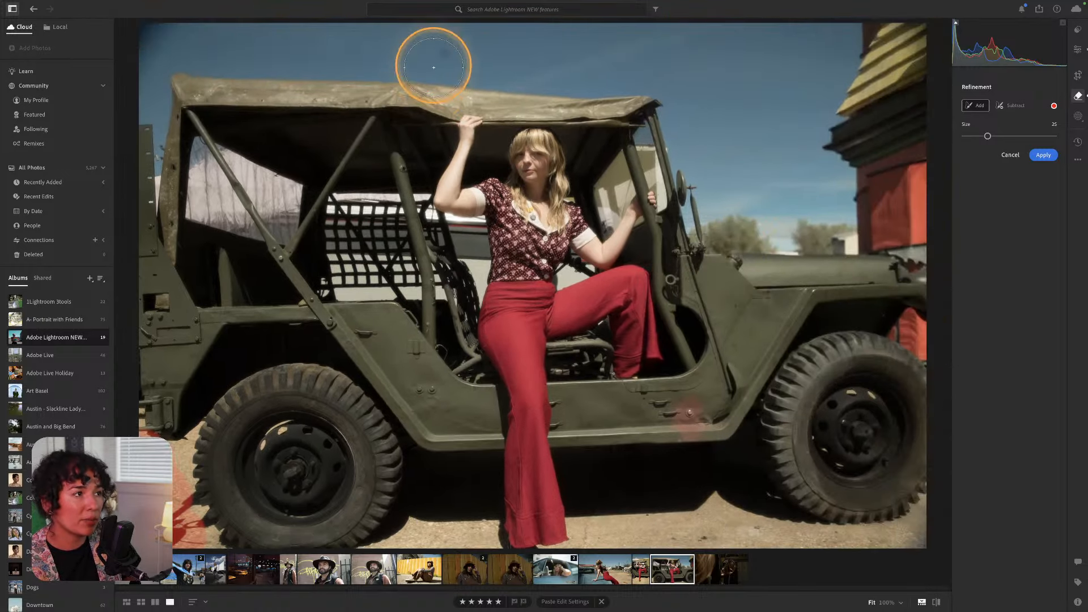
pyautogui.press('[')
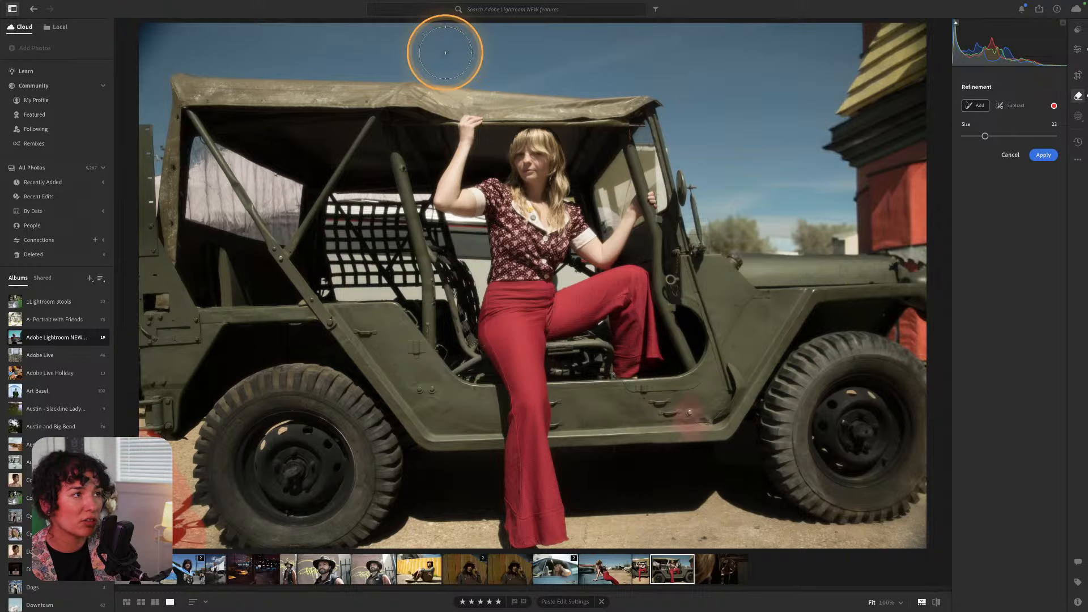
pyautogui.press('[')
pyautogui.press('[')
pyautogui.press('[')
pyautogui.press('[')
pyautogui.press('[')
pyautogui.press('[')
pyautogui.press('[')
pyautogui.press('[')
pyautogui.press('[')
pyautogui.press('[')
pyautogui.press('[')
pyautogui.press('[')
pyautogui.press('[')
pyautogui.press('[')
pyautogui.press('[')
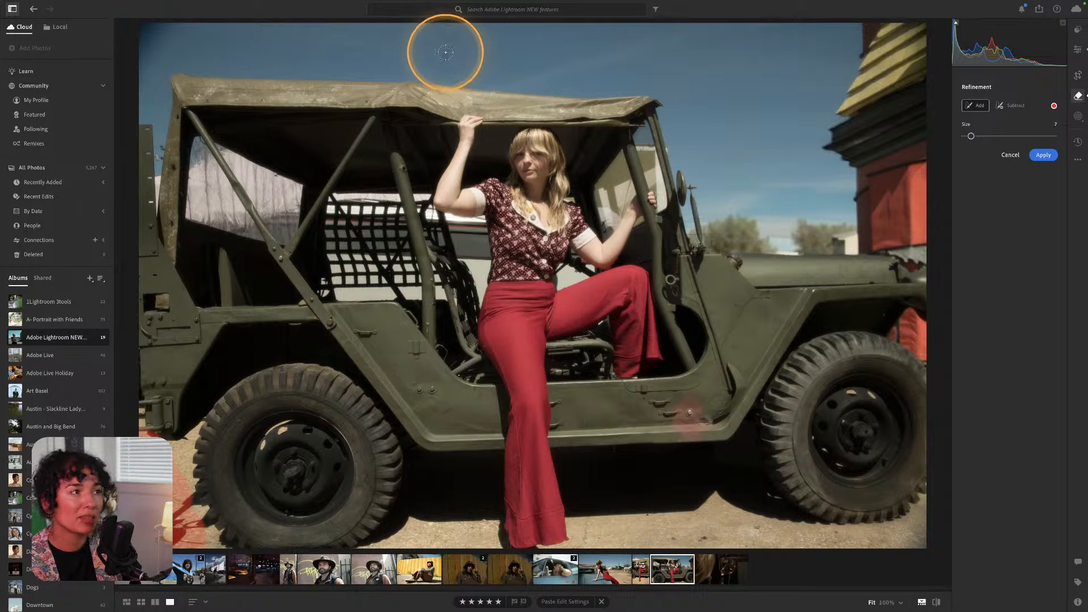
pyautogui.click(446, 52)
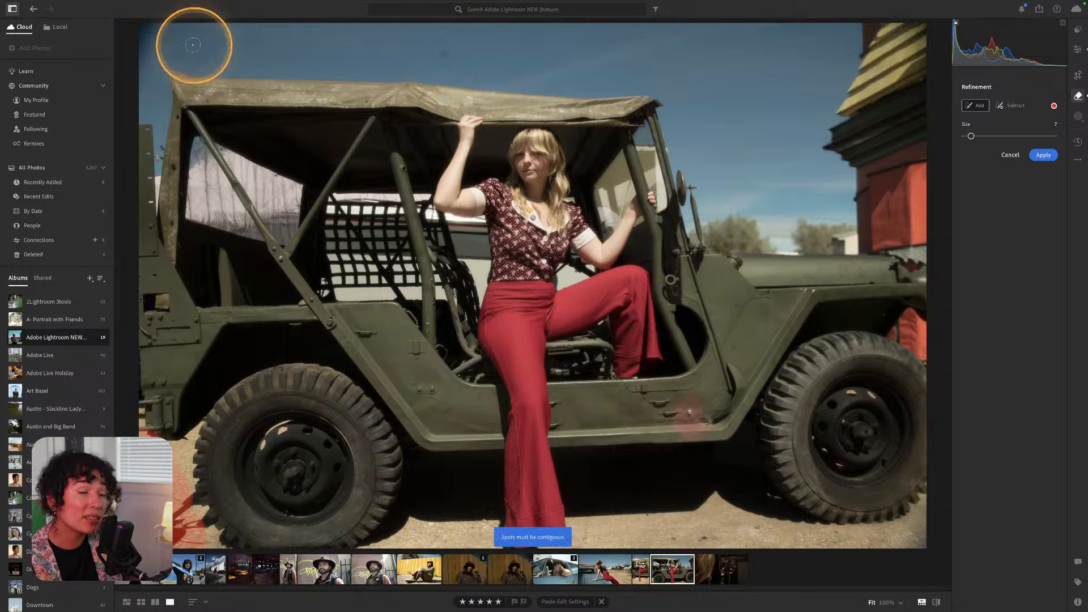
pyautogui.click(1042, 156)
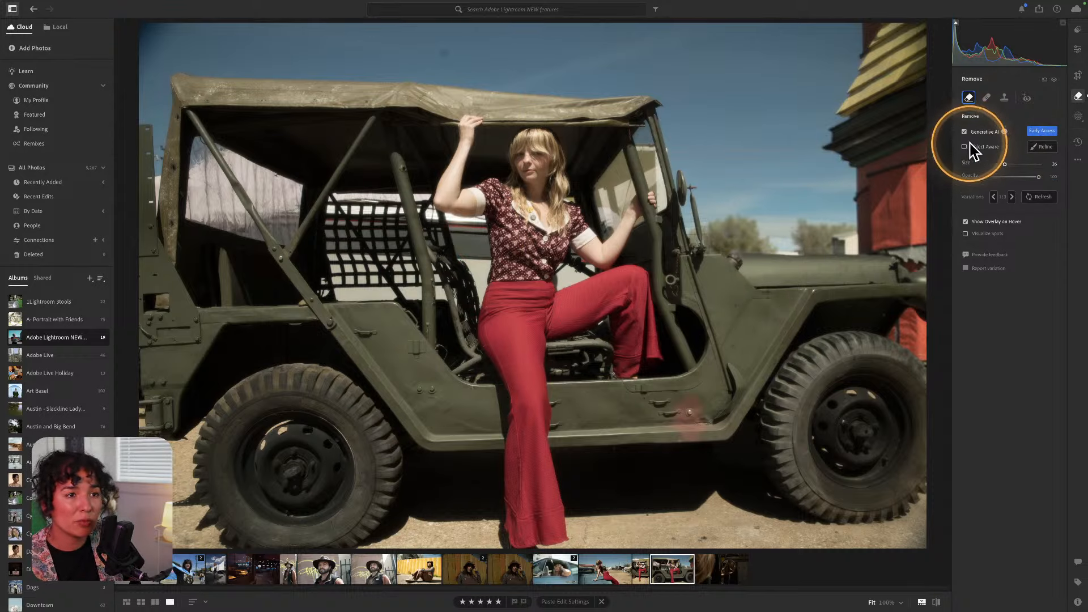
# Toggle between the original and edited jeep photo full screen with \, then exit the preview.
pyautogui.rightClick(666, 570)
pyautogui.click(662, 566)
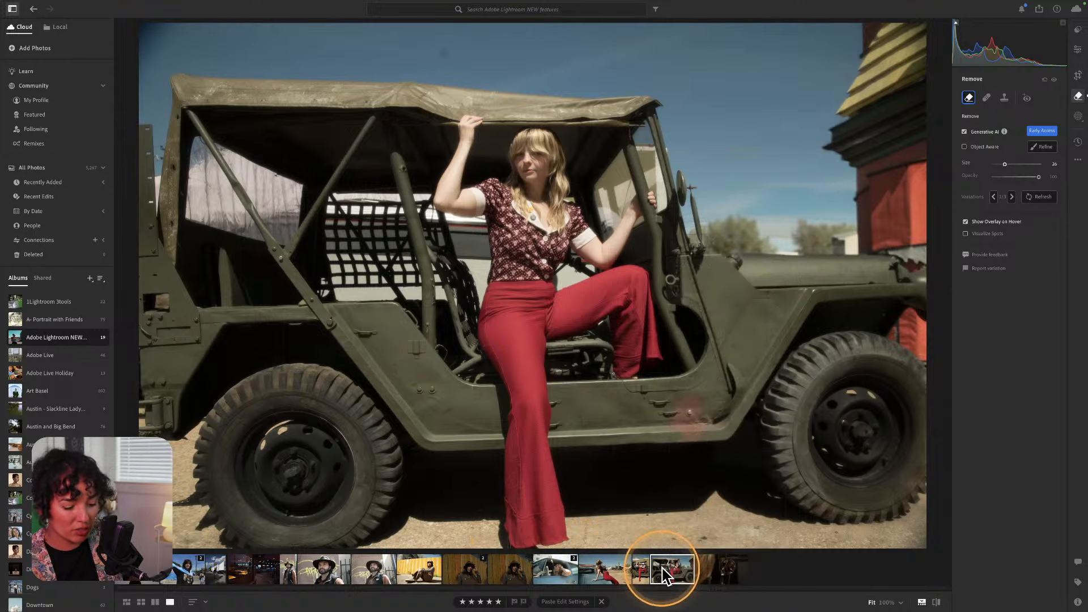
pyautogui.press('\\')
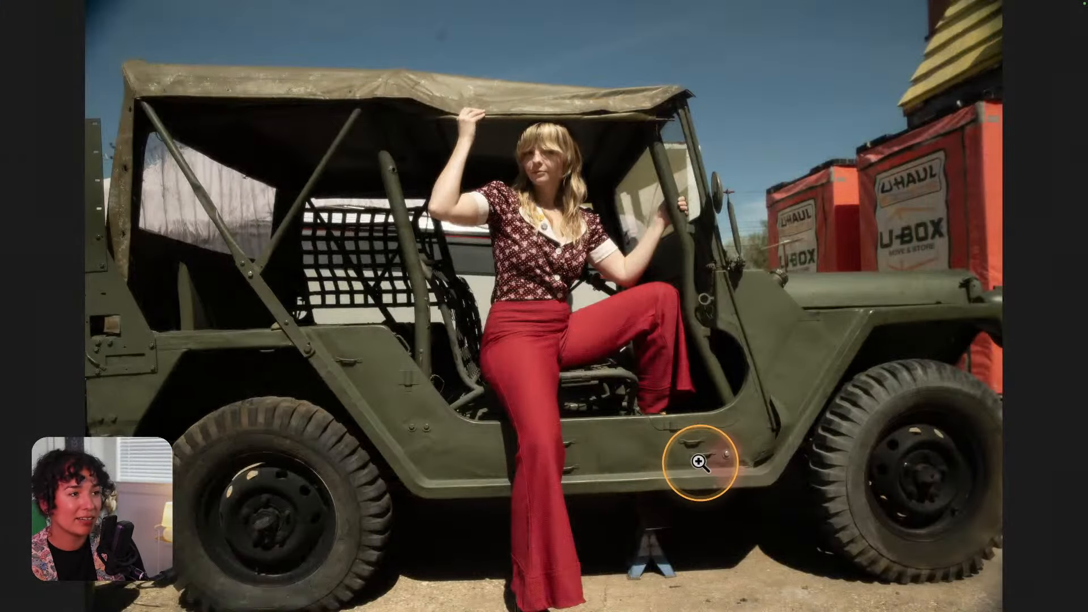
pyautogui.press('\\')
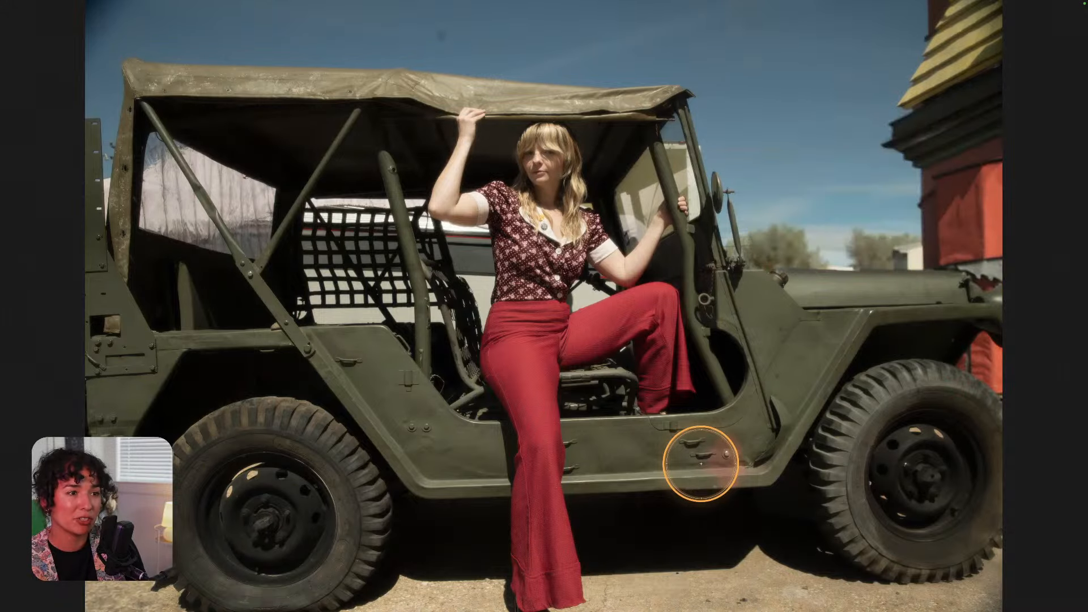
pyautogui.press('\\')
pyautogui.press('\\')
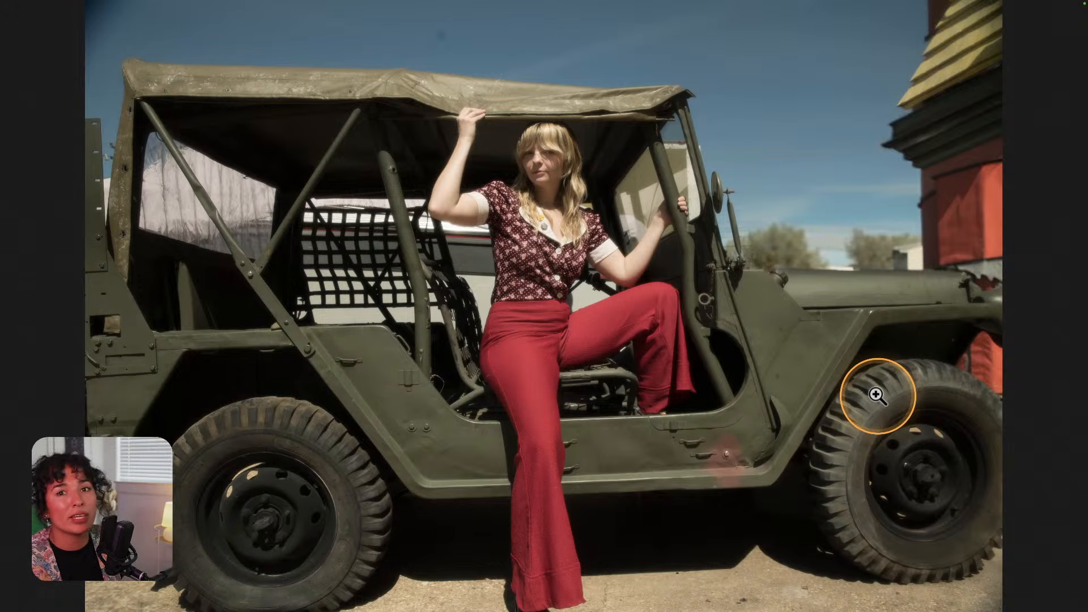
pyautogui.press('f')
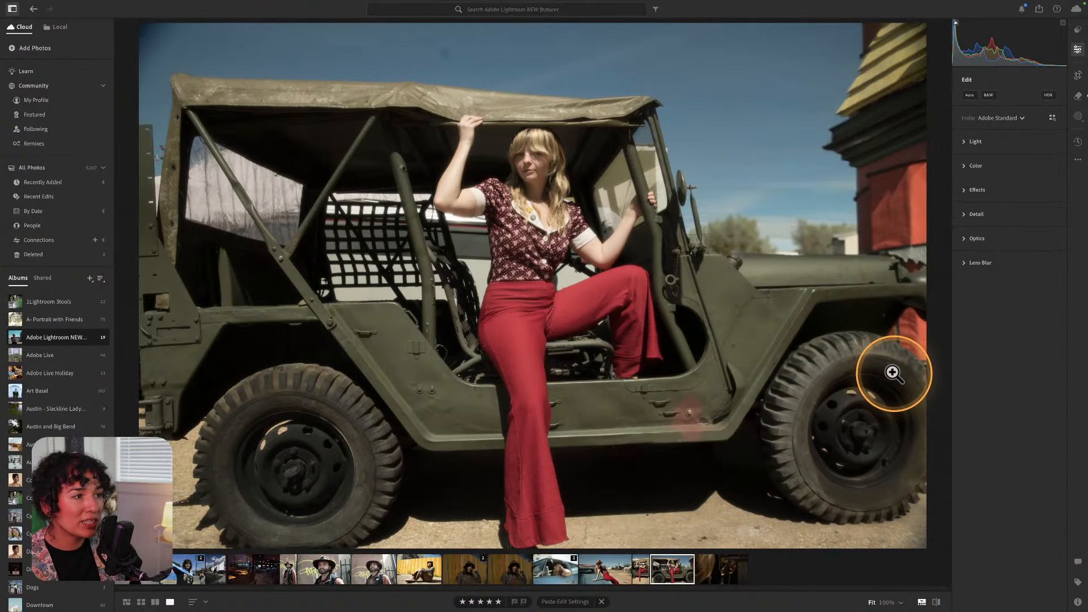
# Open the Presets panel, collapse the Cynlagos group and show the Recommended presets for the jeep portrait.
pyautogui.click(1077, 50)
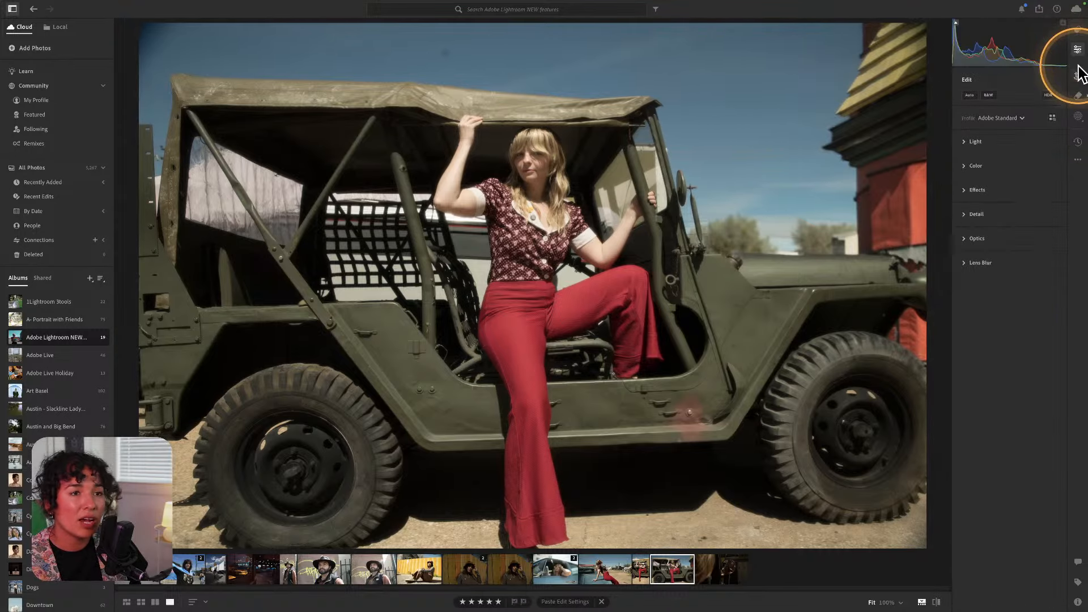
pyautogui.click(1078, 31)
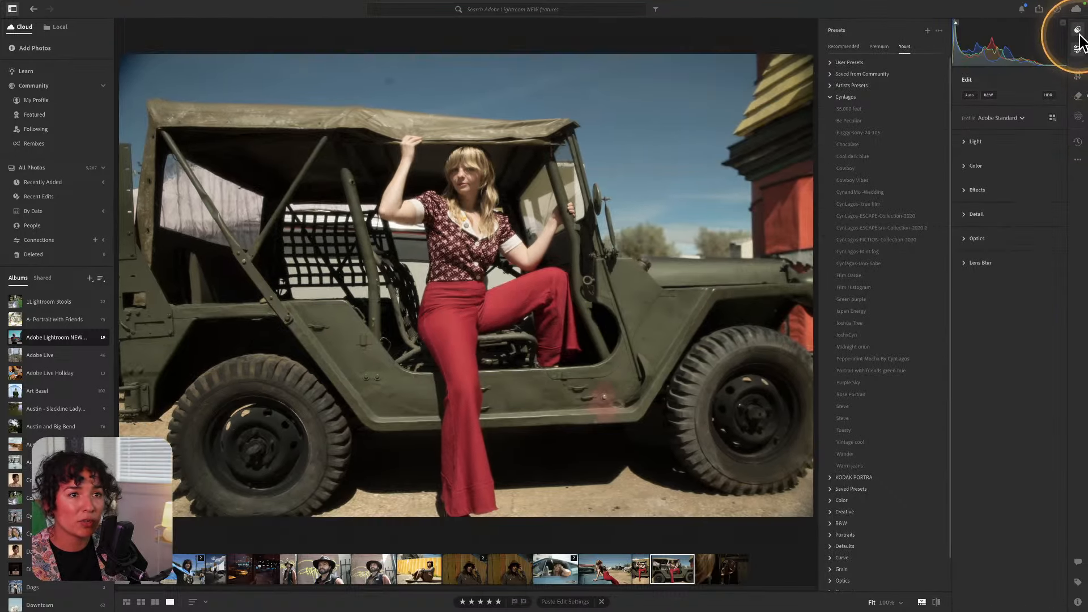
pyautogui.click(831, 96)
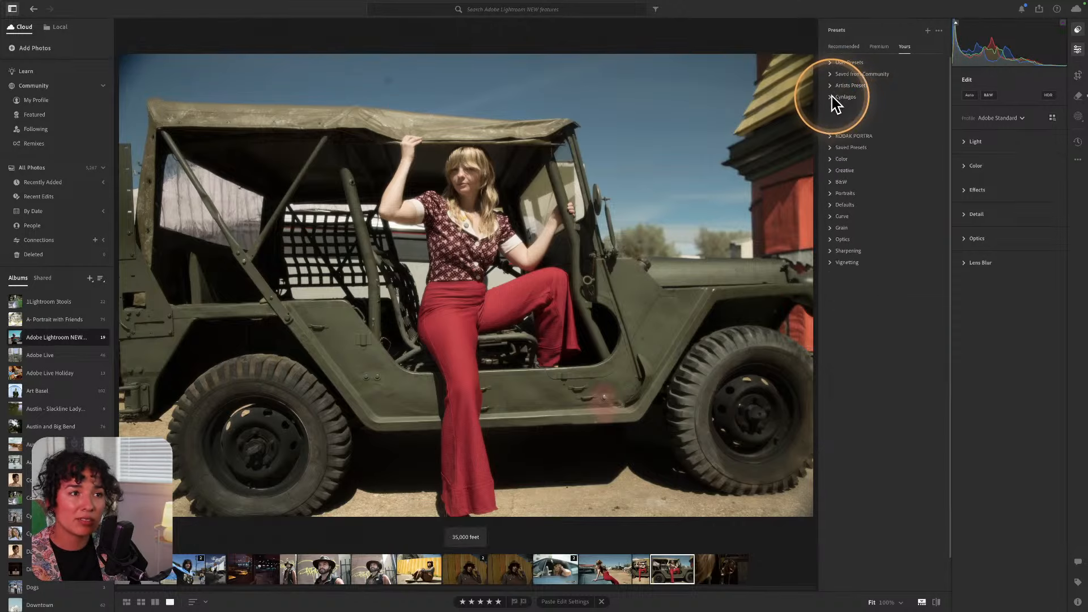
pyautogui.click(843, 47)
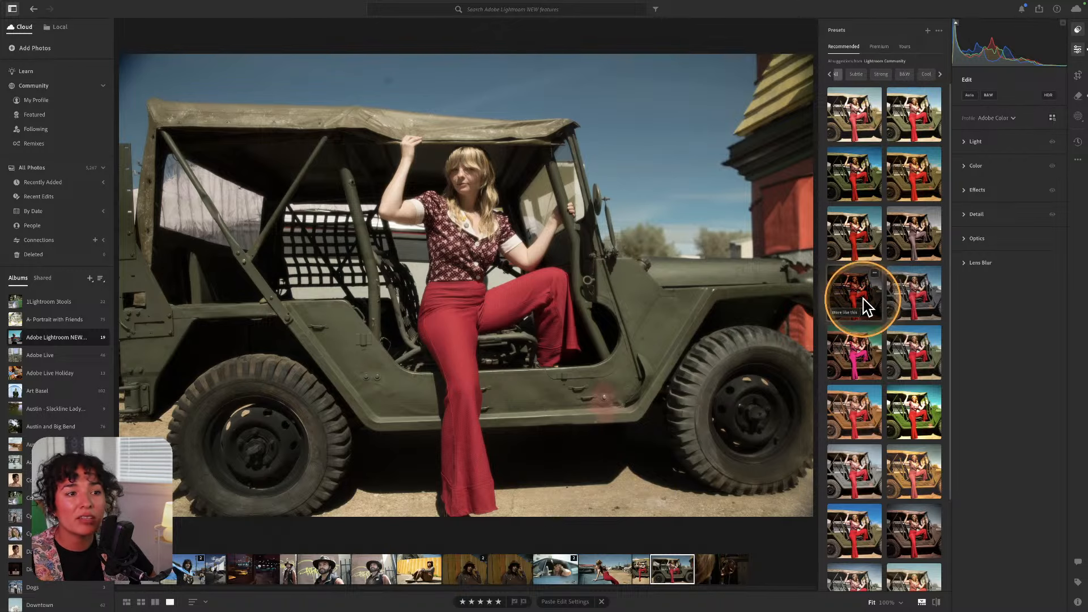
# Preview several recommended preset looks on the jeep photo, including a vivid green-jeep look.
pyautogui.click(913, 298)
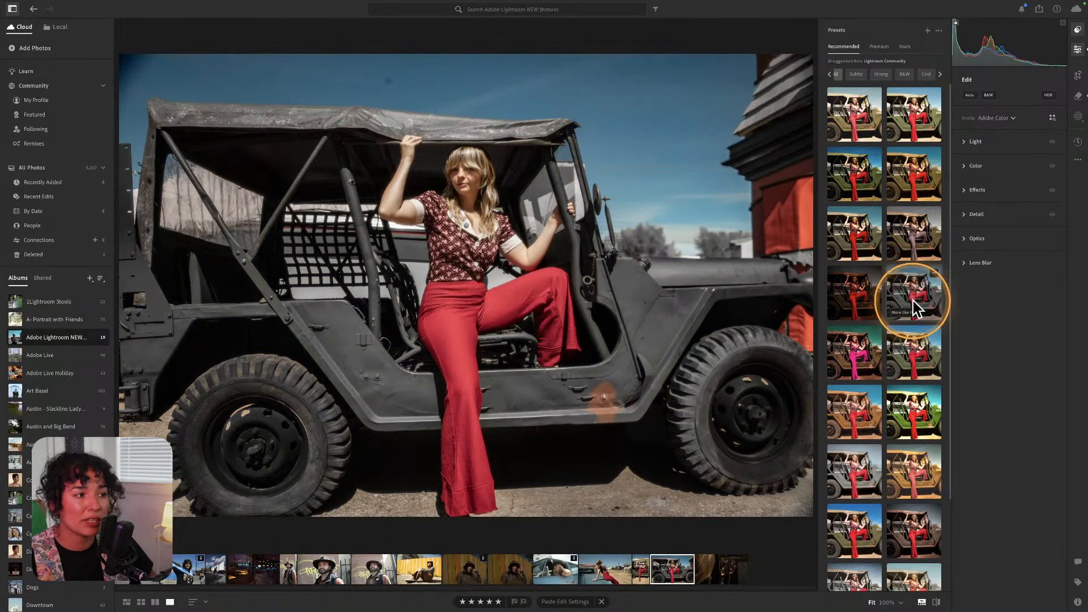
pyautogui.click(915, 362)
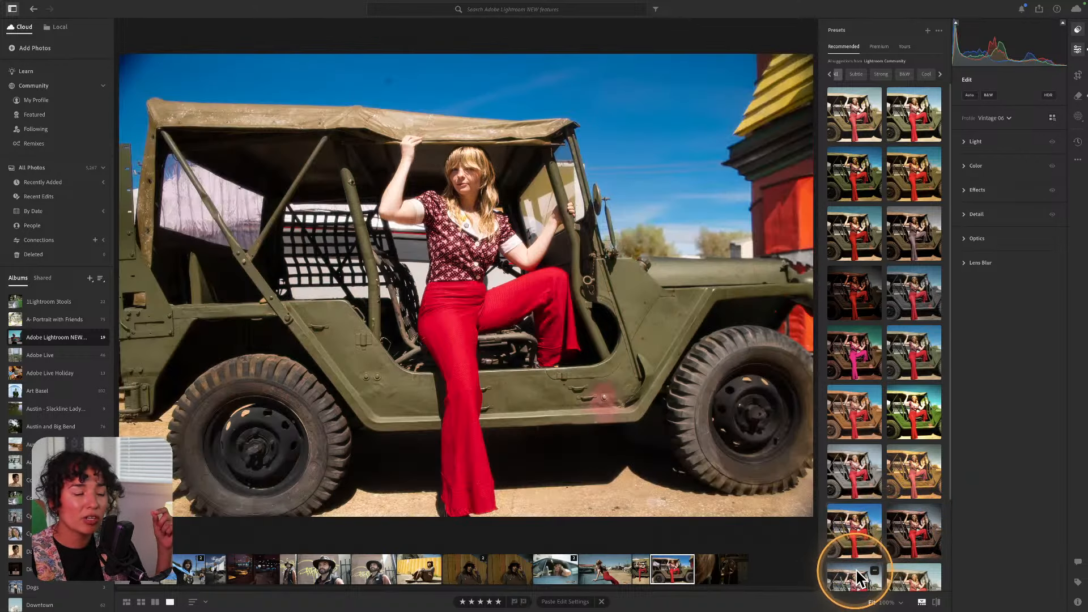
pyautogui.click(861, 567)
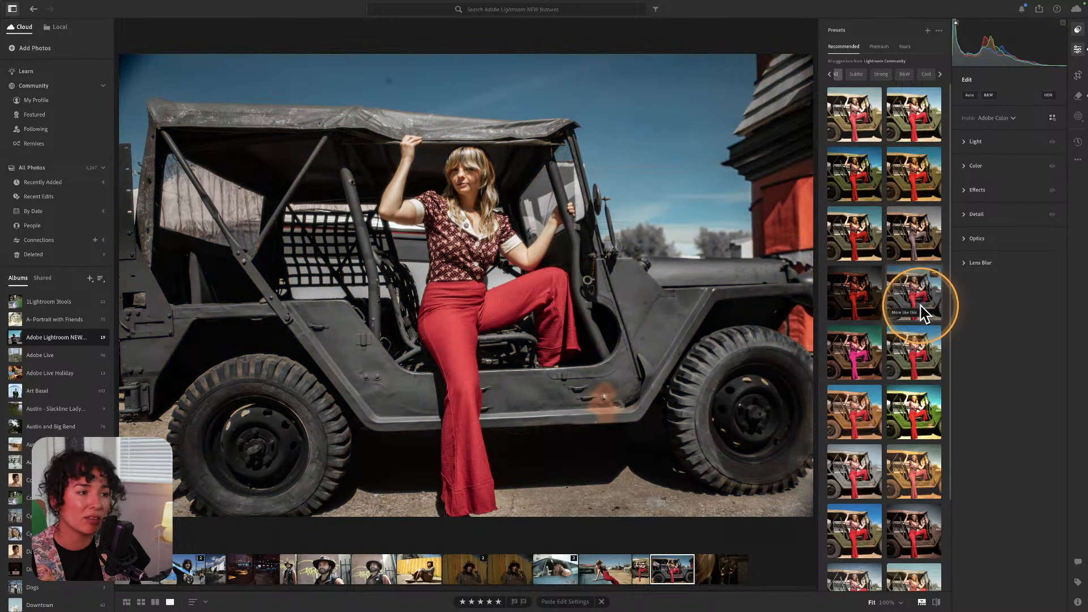
pyautogui.moveTo(924, 311)
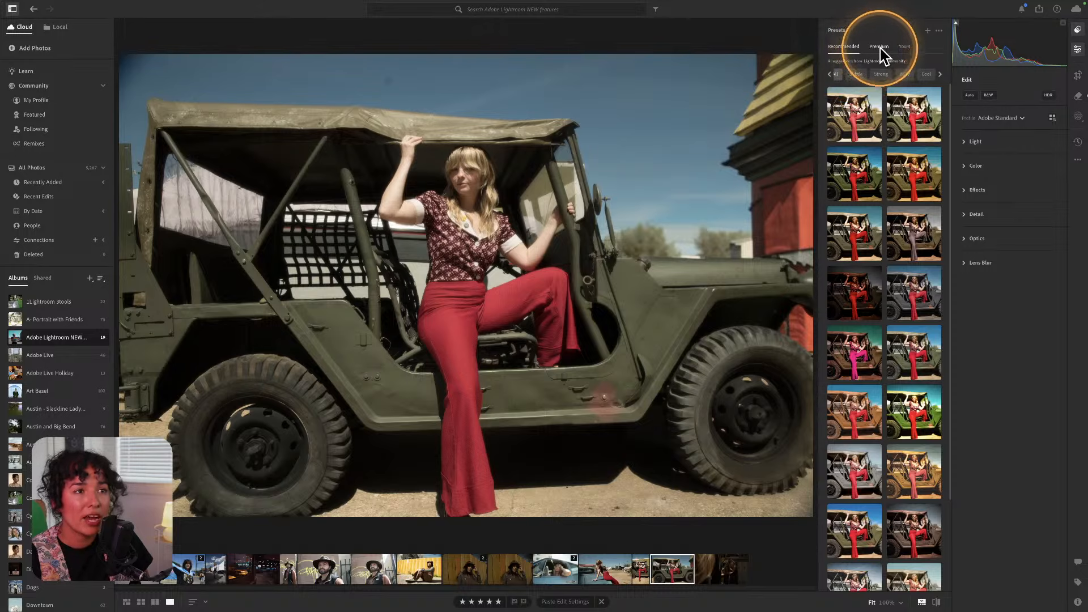
# In the Premium presets, try the Circle and Strong Blur Background looks, settling on Circle.
pyautogui.click(880, 49)
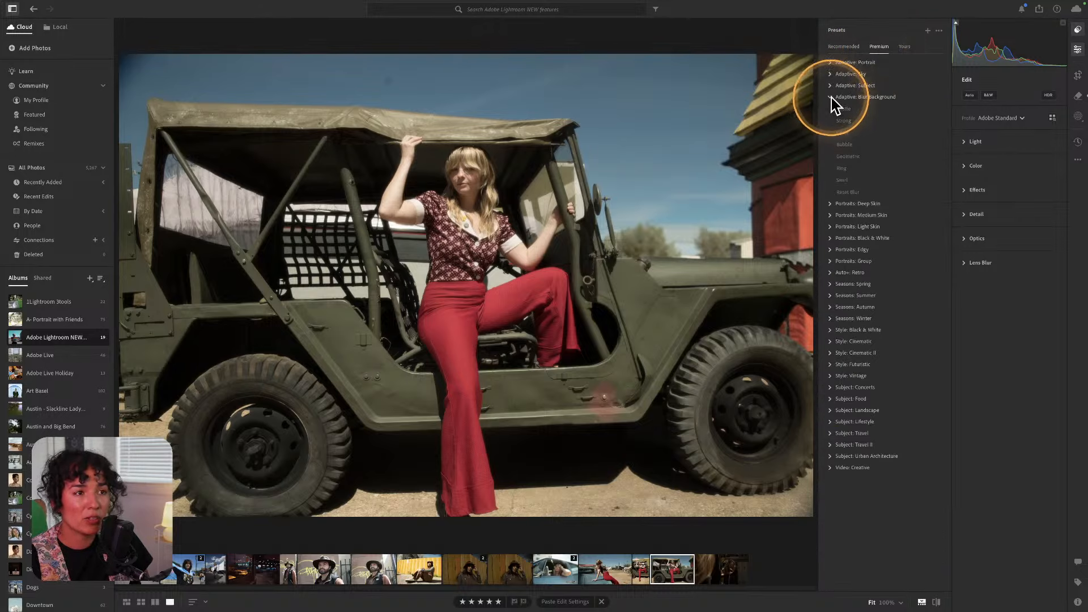
pyautogui.press('alt')
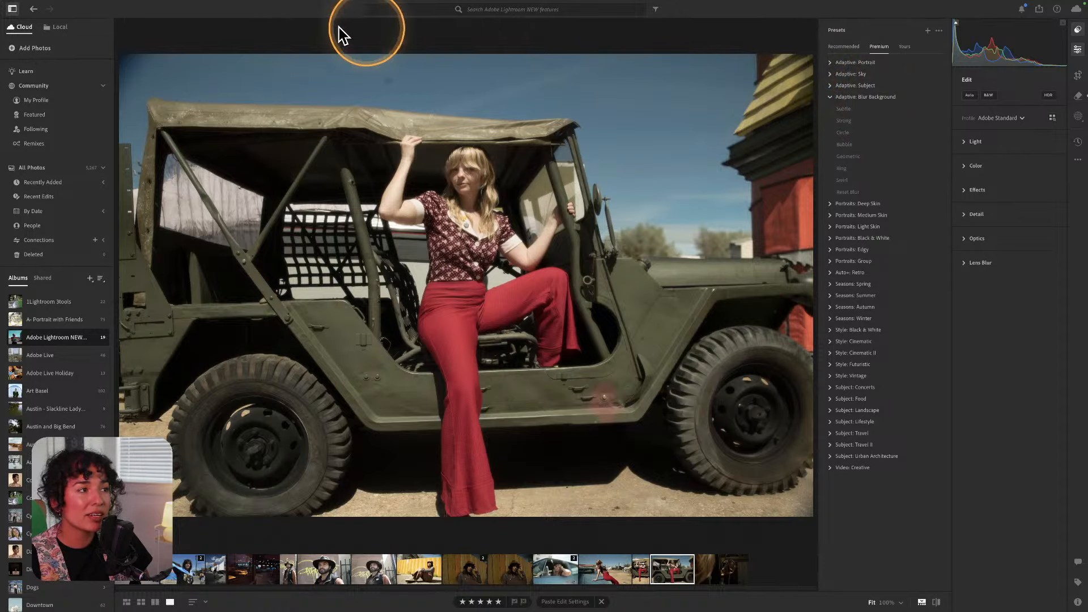
pyautogui.click(842, 132)
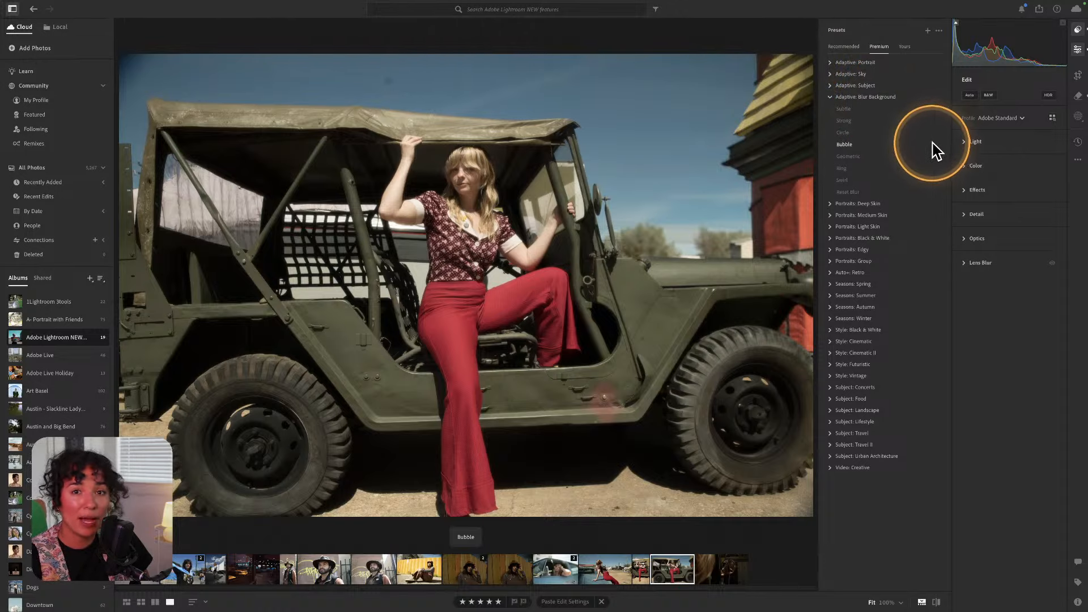
pyautogui.click(890, 120)
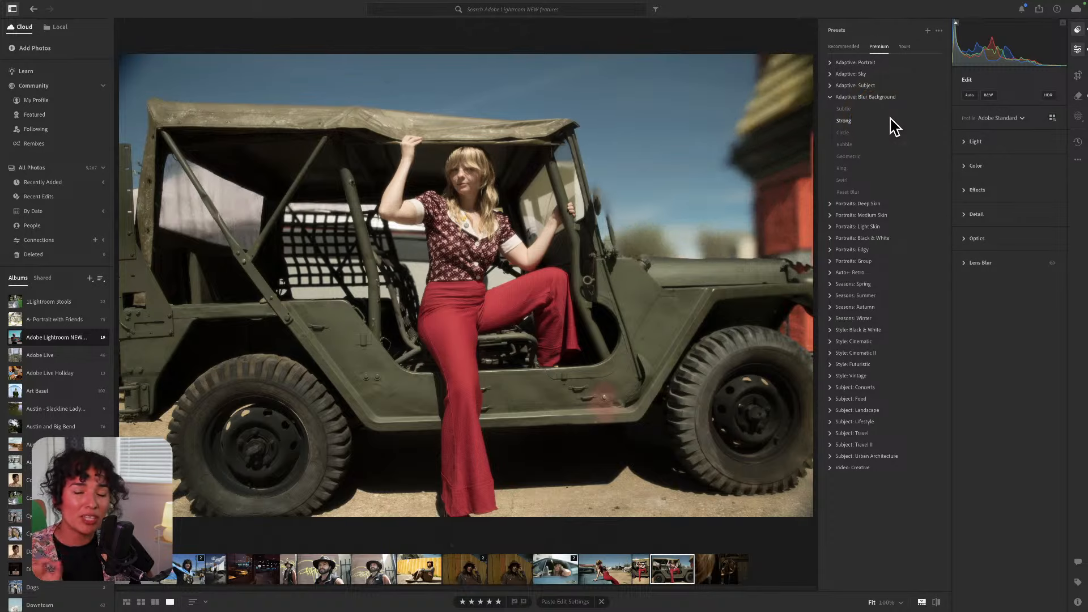
pyautogui.click(839, 131)
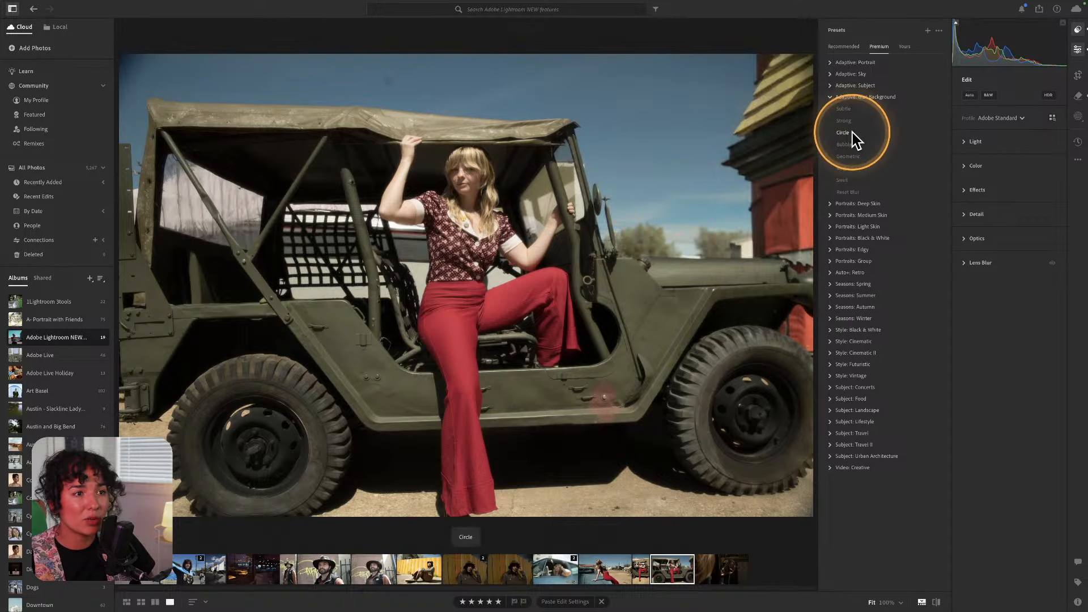
pyautogui.click(843, 133)
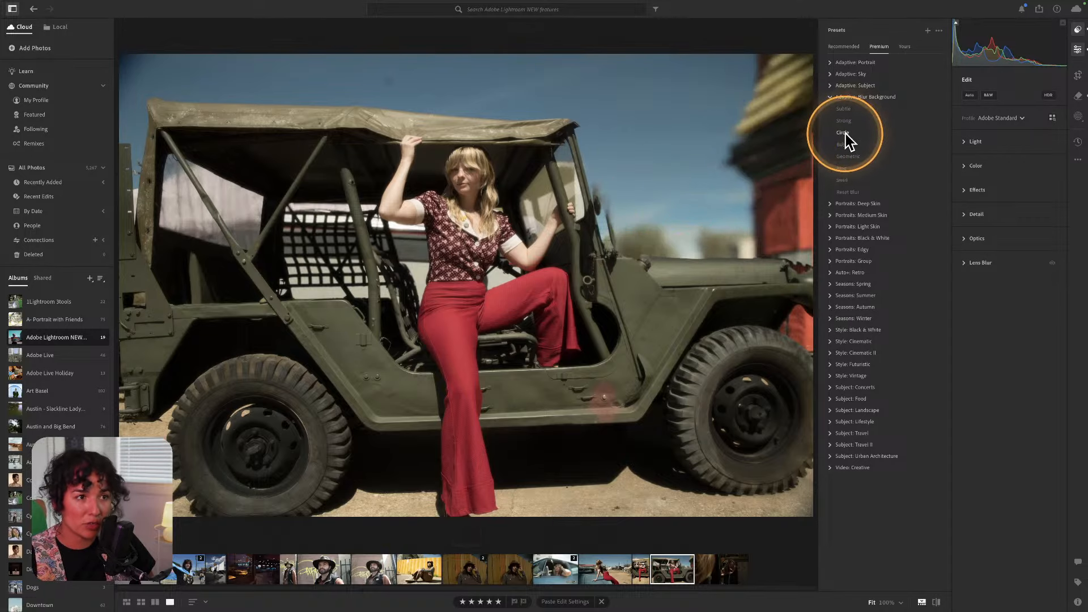
# Try the Bubble, Ring and Reset Blur presets, then expand the Lens Blur settings.
pyautogui.click(844, 145)
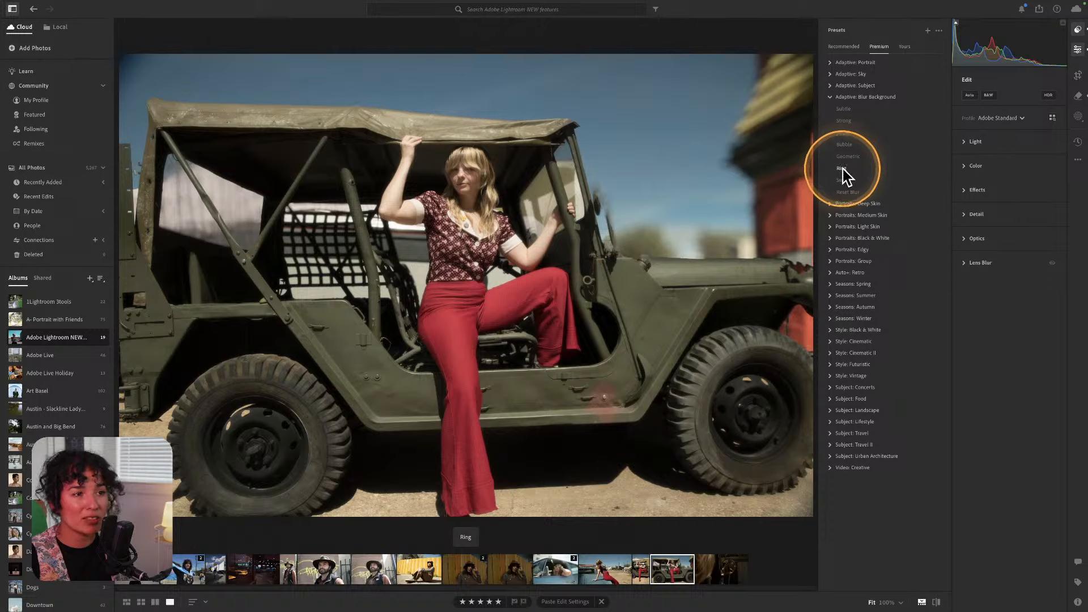
pyautogui.click(844, 169)
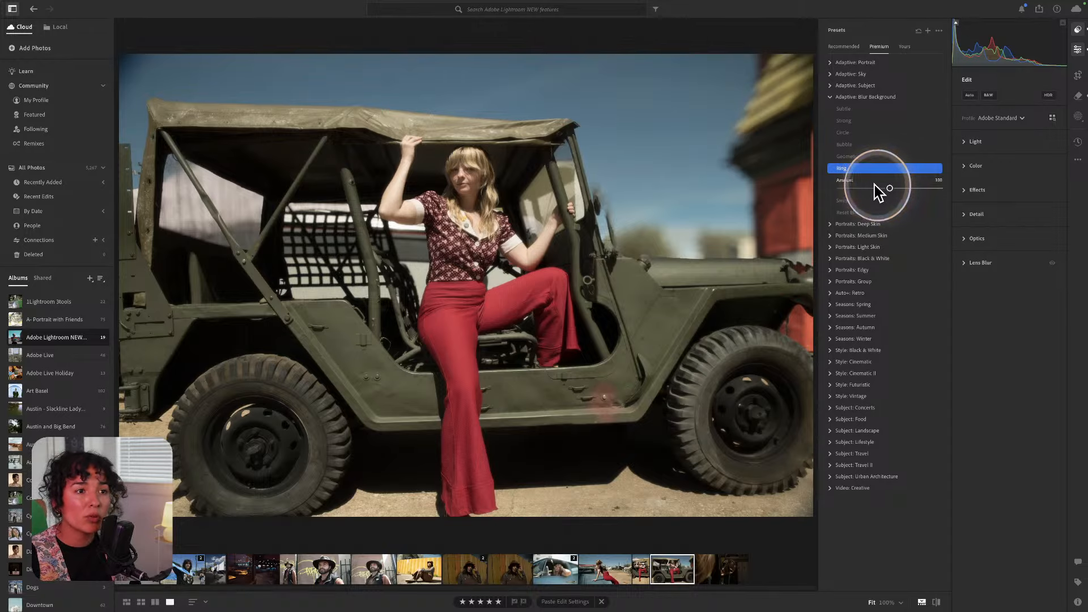
pyautogui.click(860, 192)
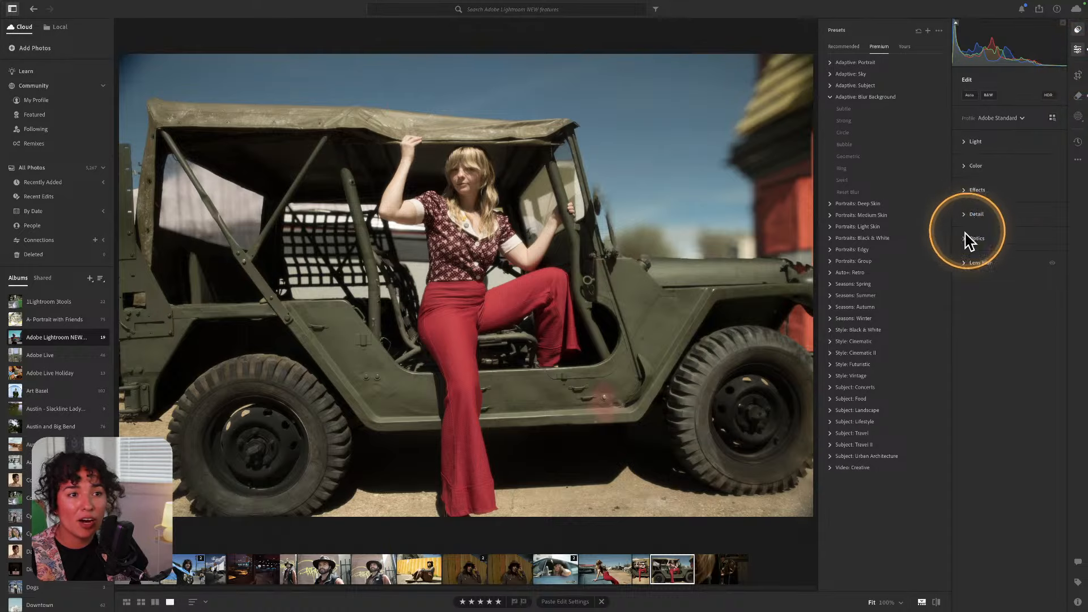
pyautogui.click(970, 264)
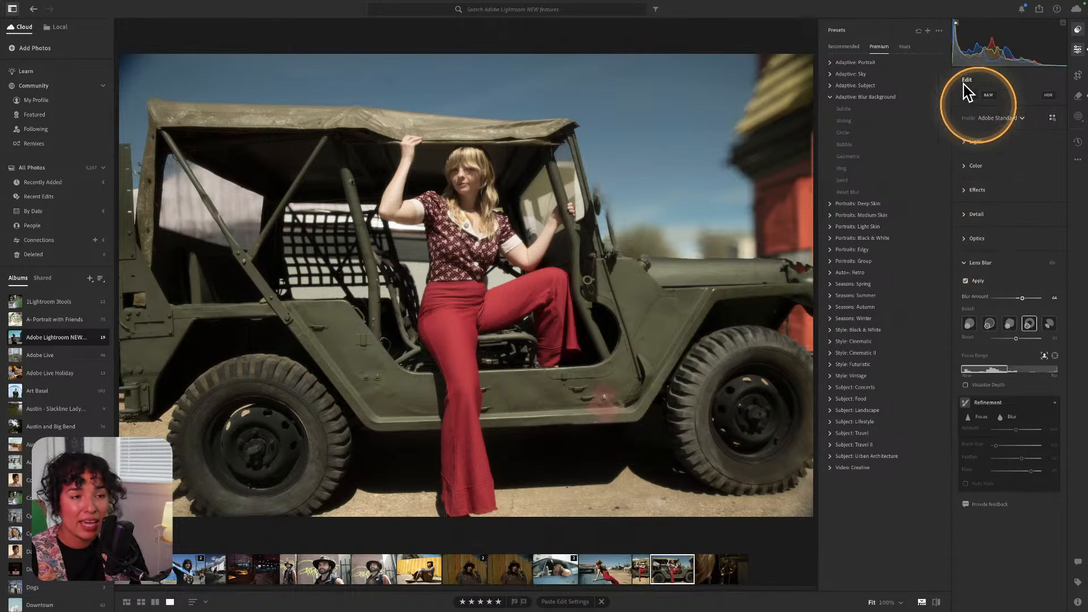
# Close the Presets panel, keep the Edit panel with Lens Blur showing, and expand Optics.
pyautogui.click(1077, 50)
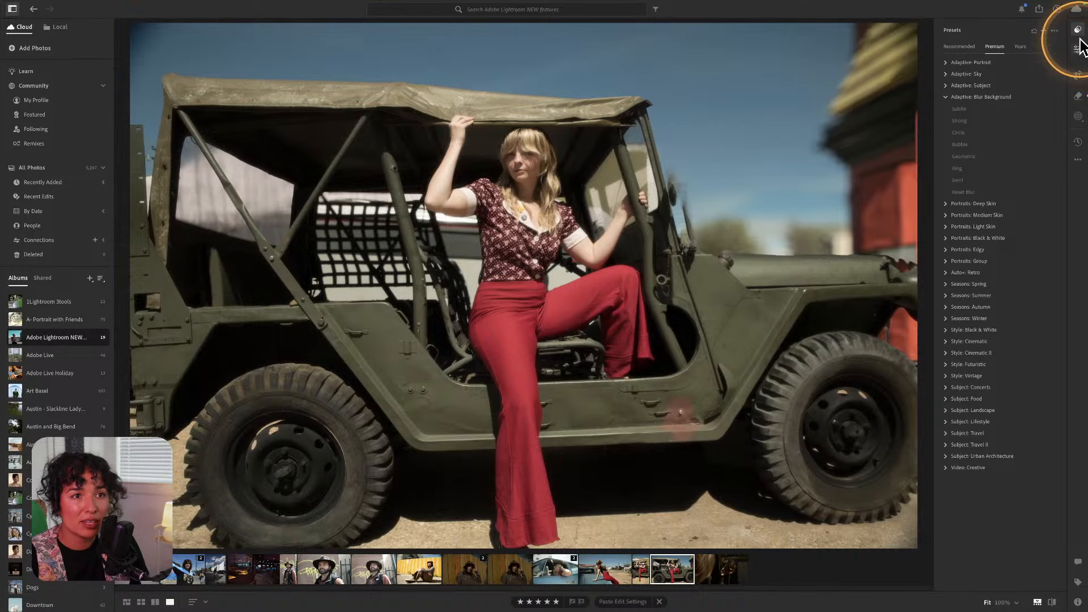
pyautogui.click(1079, 31)
pyautogui.click(1078, 49)
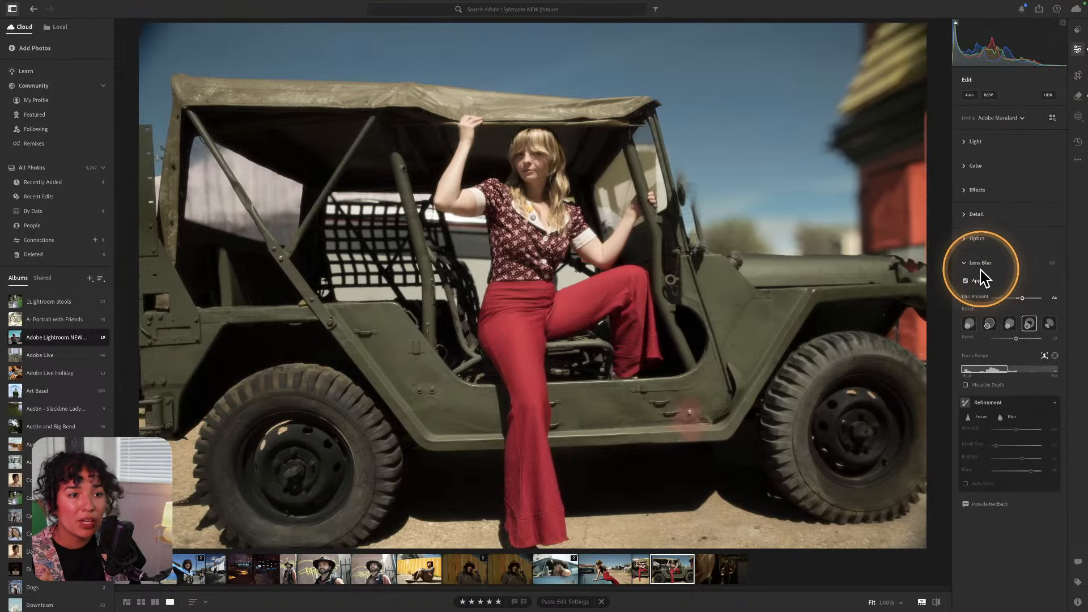
pyautogui.press('alt')
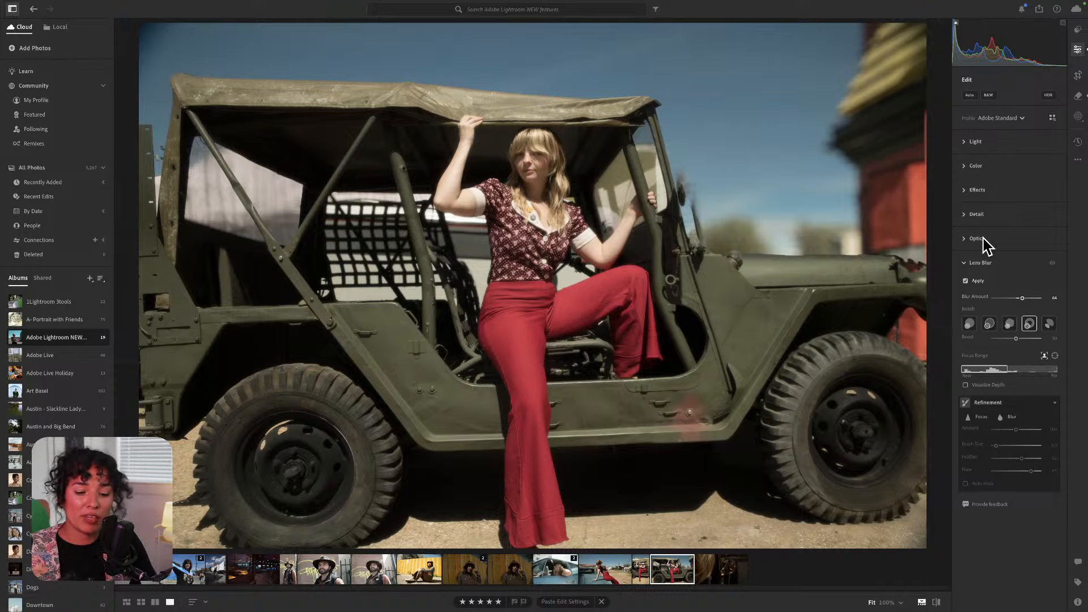
pyautogui.click(980, 238)
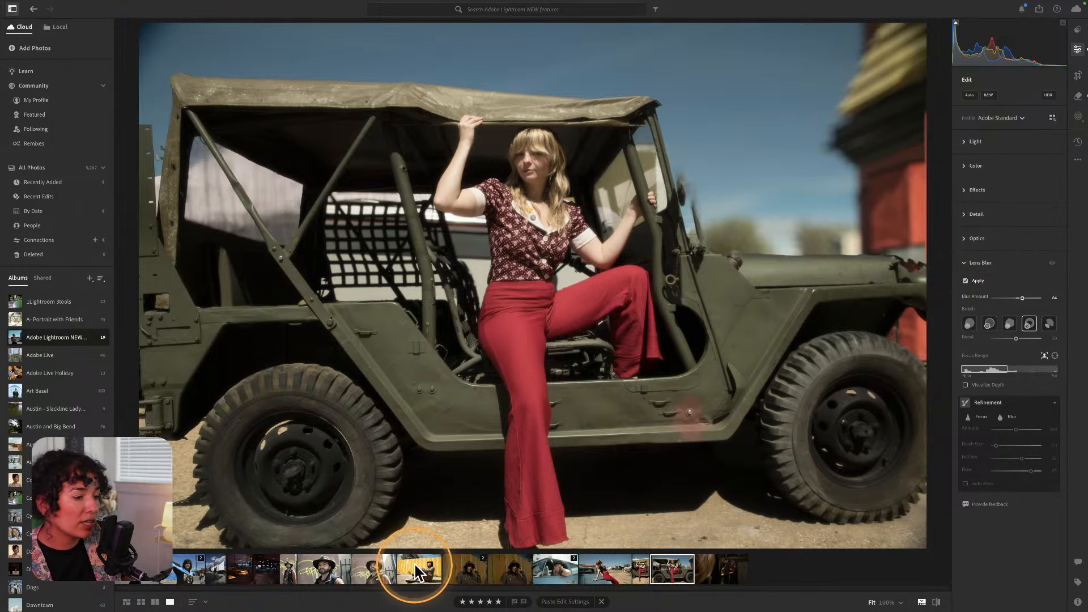
# Open the yellow-fence photo, zoom to 100% on her checkered shoe, then return to Fit.
pyautogui.click(422, 583)
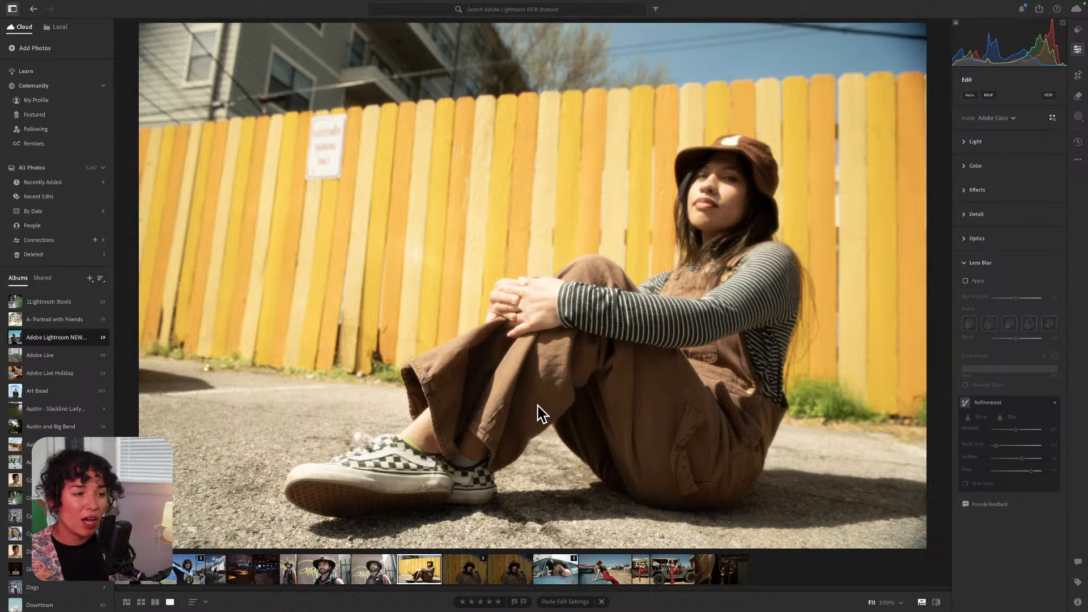
pyautogui.click(575, 342)
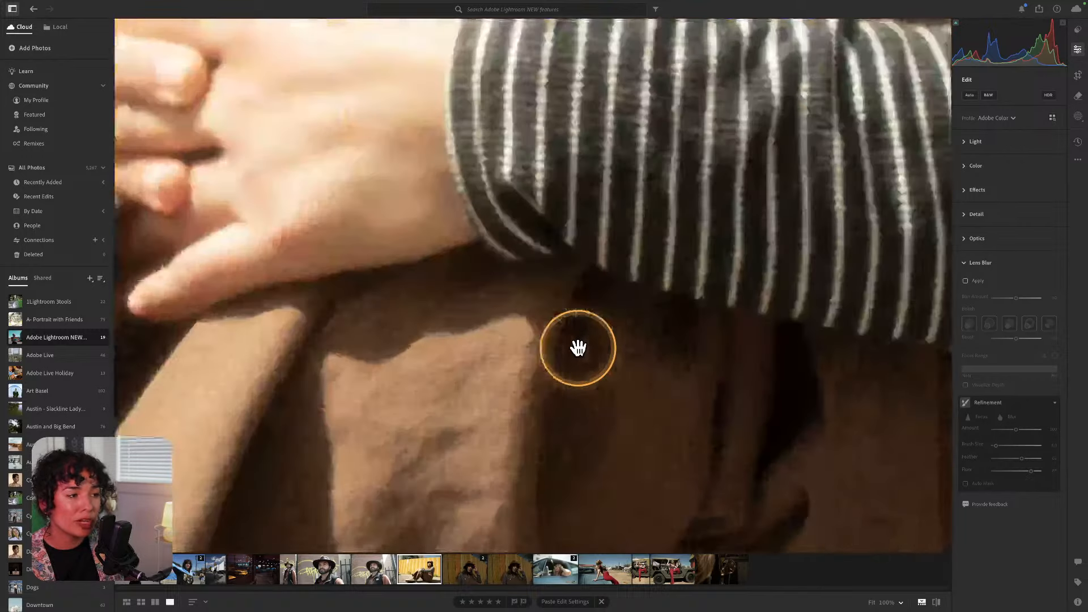
pyautogui.moveTo(423, 393); pyautogui.dragTo(835, 110)
pyautogui.moveTo(482, 447); pyautogui.dragTo(833, 92)
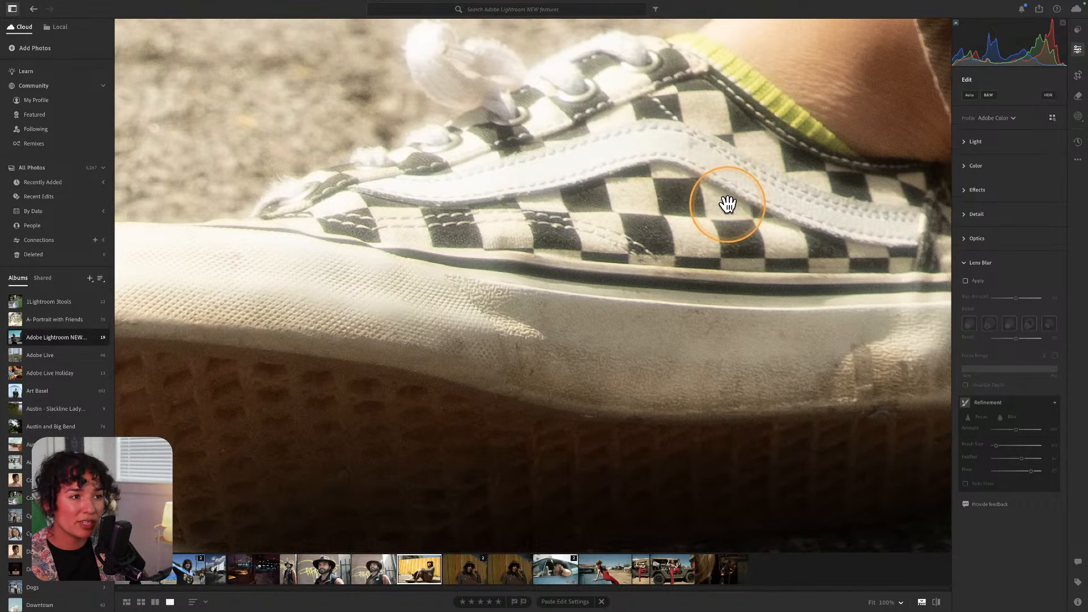
pyautogui.press('super+minus')
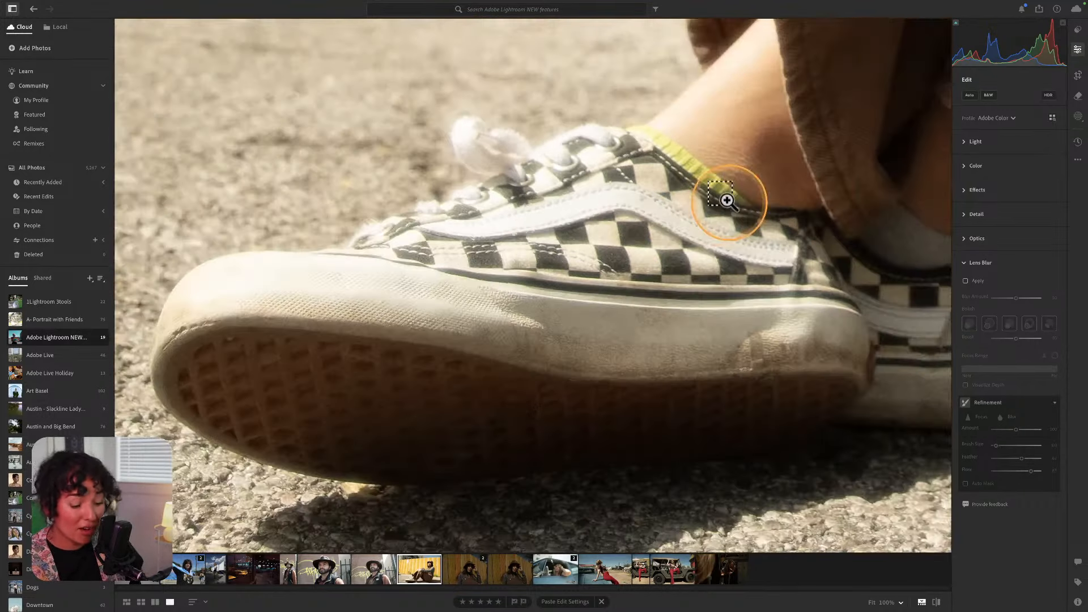
pyautogui.press('super+minus')
pyautogui.press('super+minus')
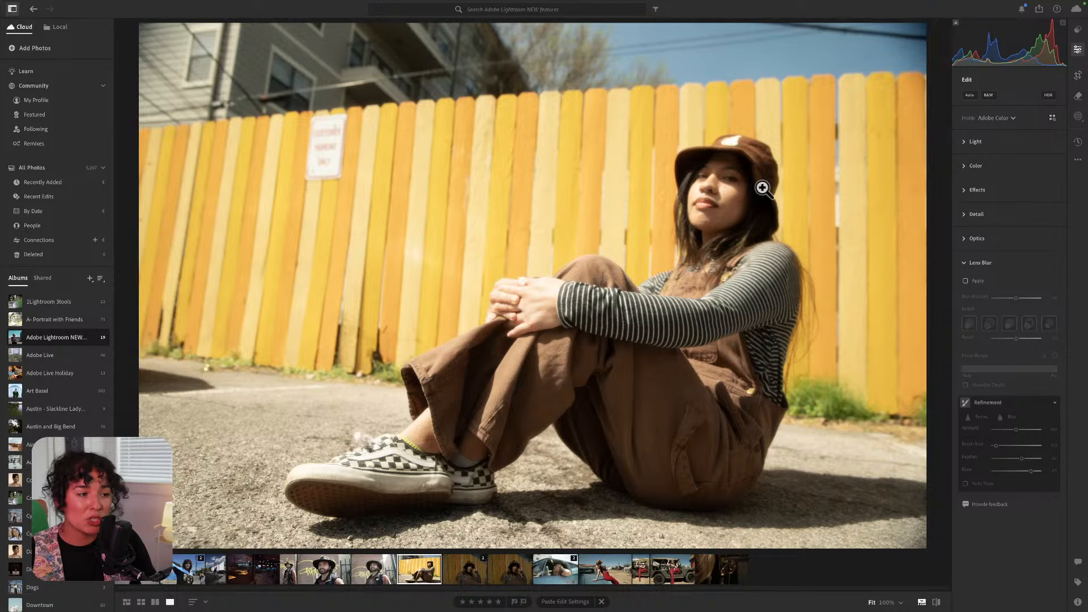
# Open the next fence photo, apply a Recommended preset to it, and collapse Lens Blur.
pyautogui.click(470, 578)
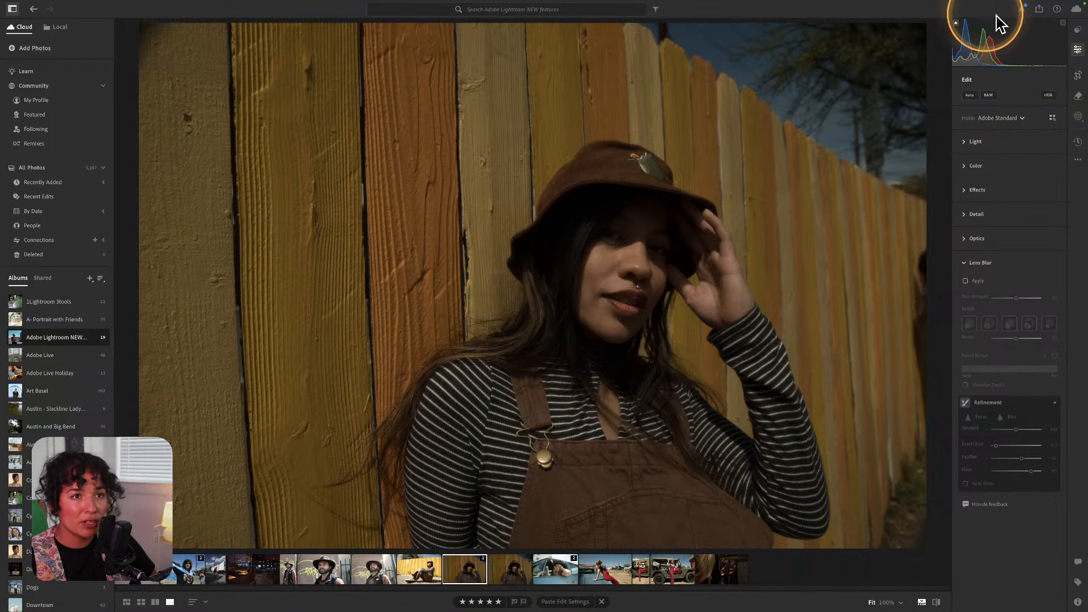
pyautogui.click(1077, 30)
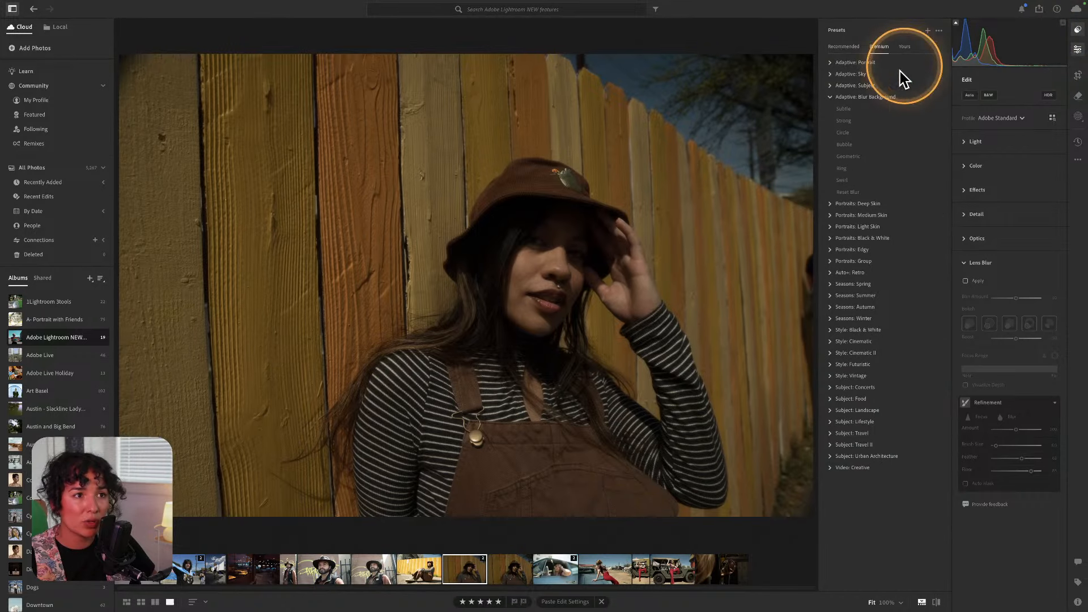
pyautogui.click(842, 48)
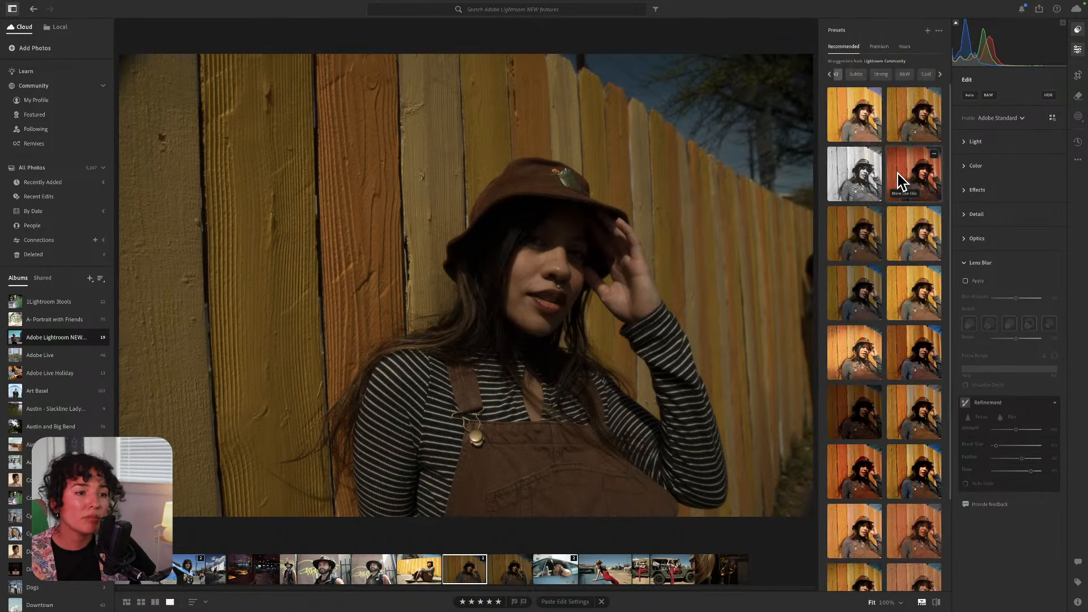
pyautogui.click(918, 235)
pyautogui.doubleClick(920, 237)
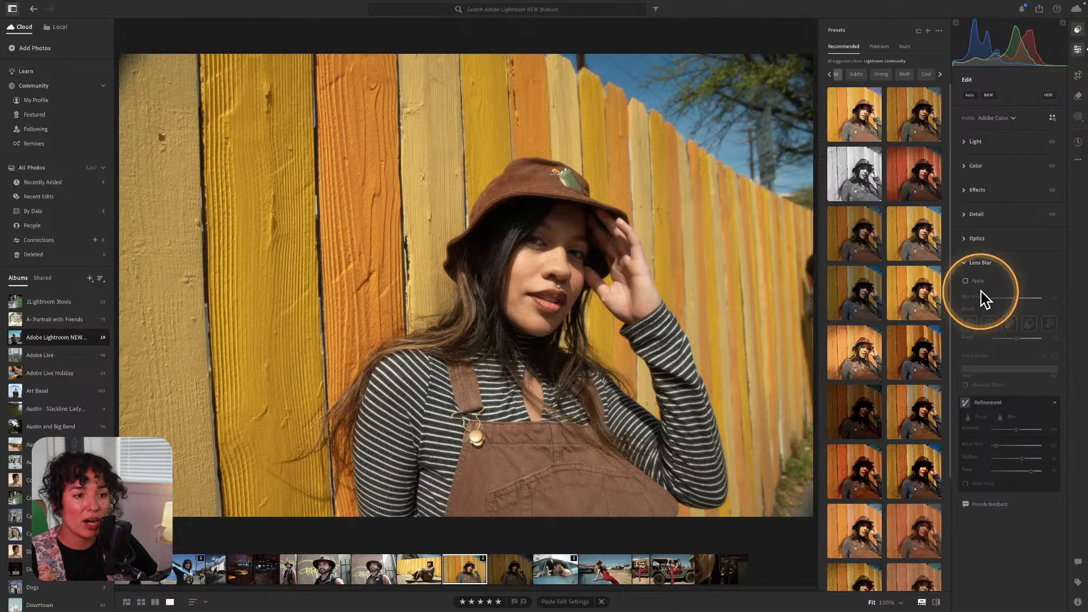
pyautogui.click(982, 266)
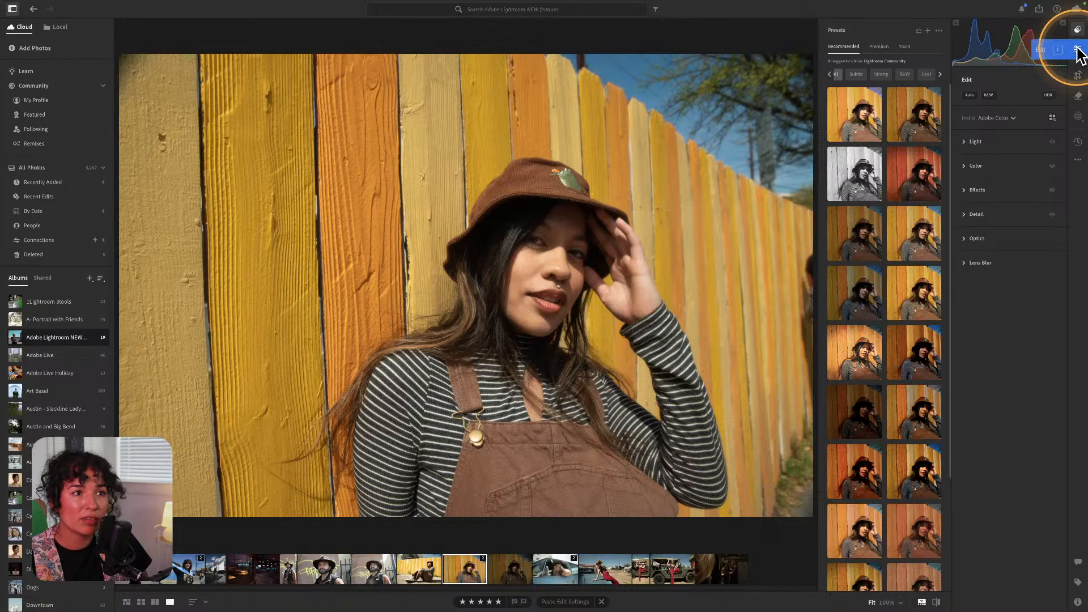
# Close the presets and return to the Edit panel with Lens Blur collapsed.
pyautogui.click(1078, 51)
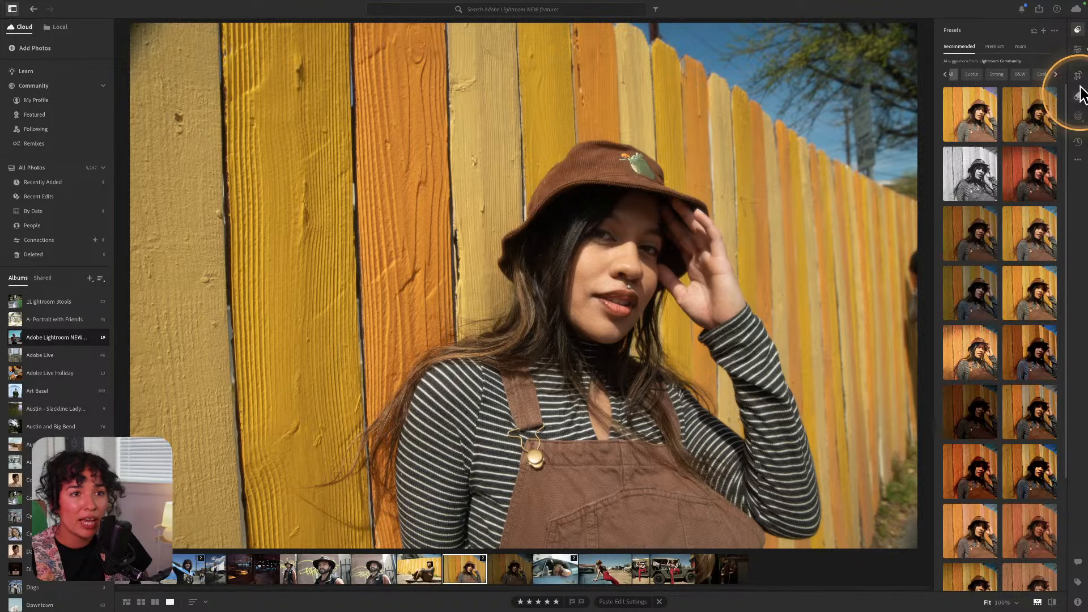
pyautogui.click(1076, 31)
pyautogui.click(1077, 51)
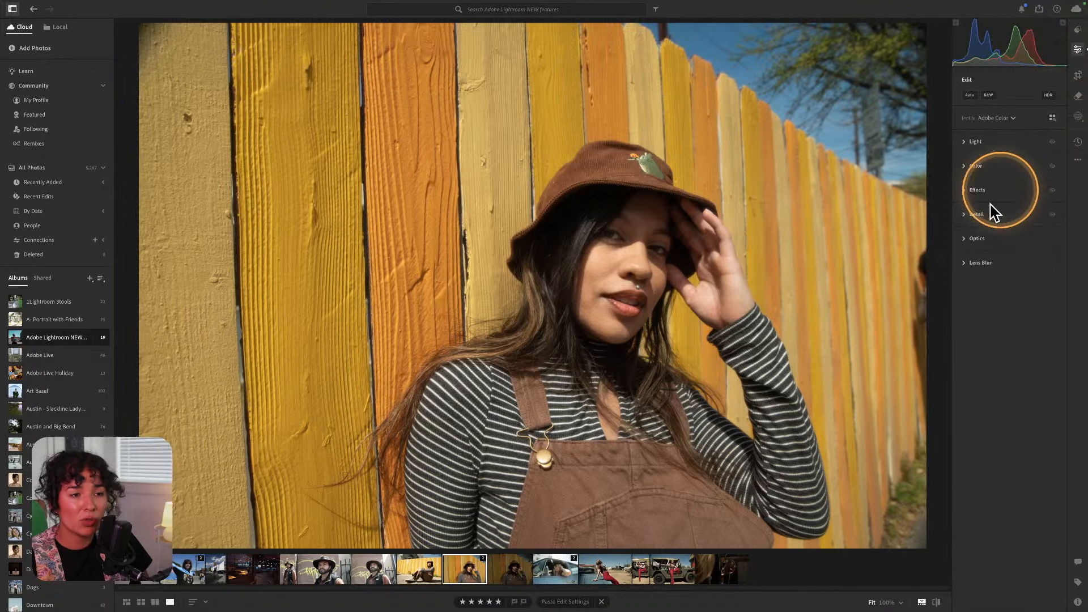
pyautogui.click(964, 264)
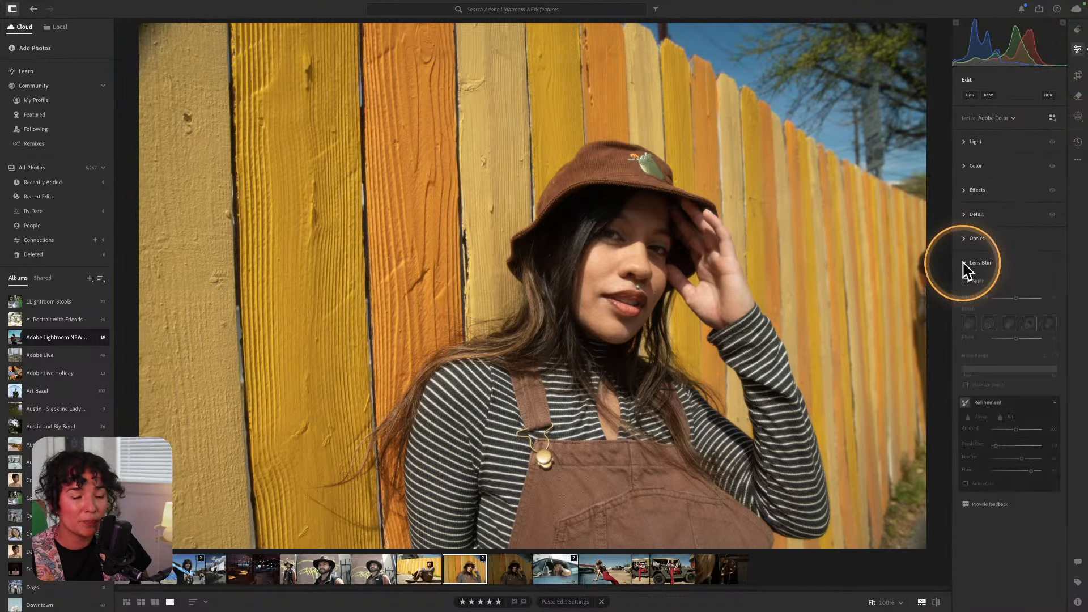
pyautogui.click(965, 263)
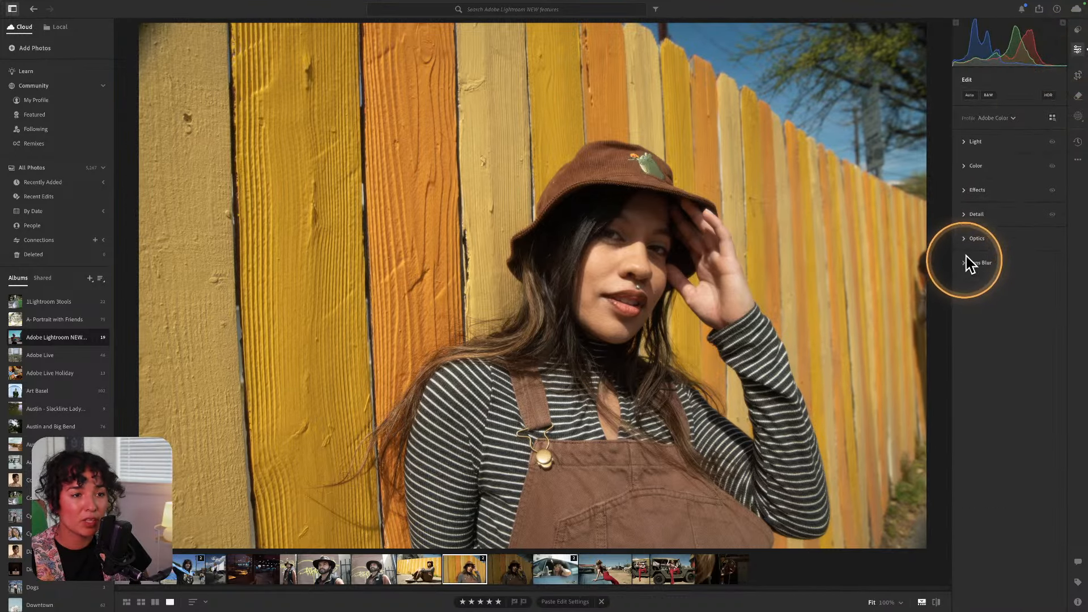
# Brush over the object at the fence's right edge and apply Generative AI removal.
pyautogui.click(1078, 98)
pyautogui.moveTo(923, 253); pyautogui.dragTo(936, 351)
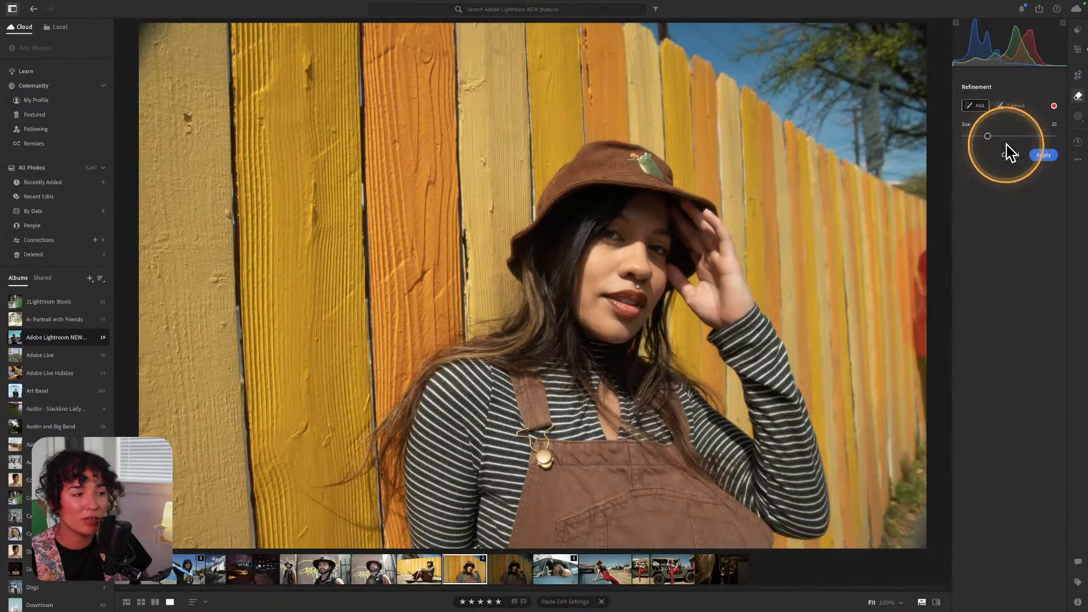
pyautogui.click(1044, 155)
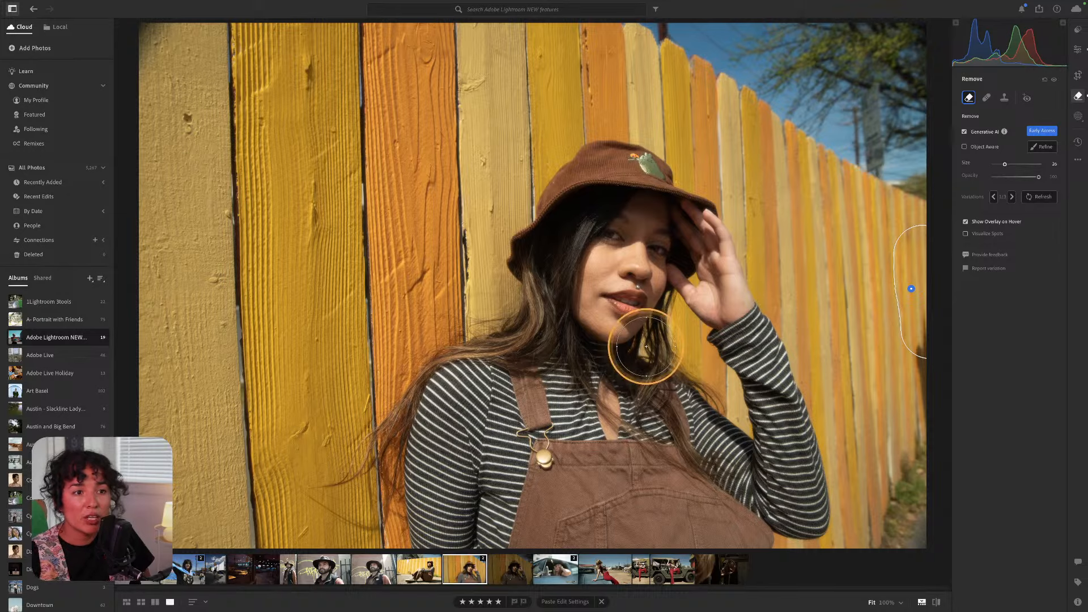
pyautogui.click(1077, 50)
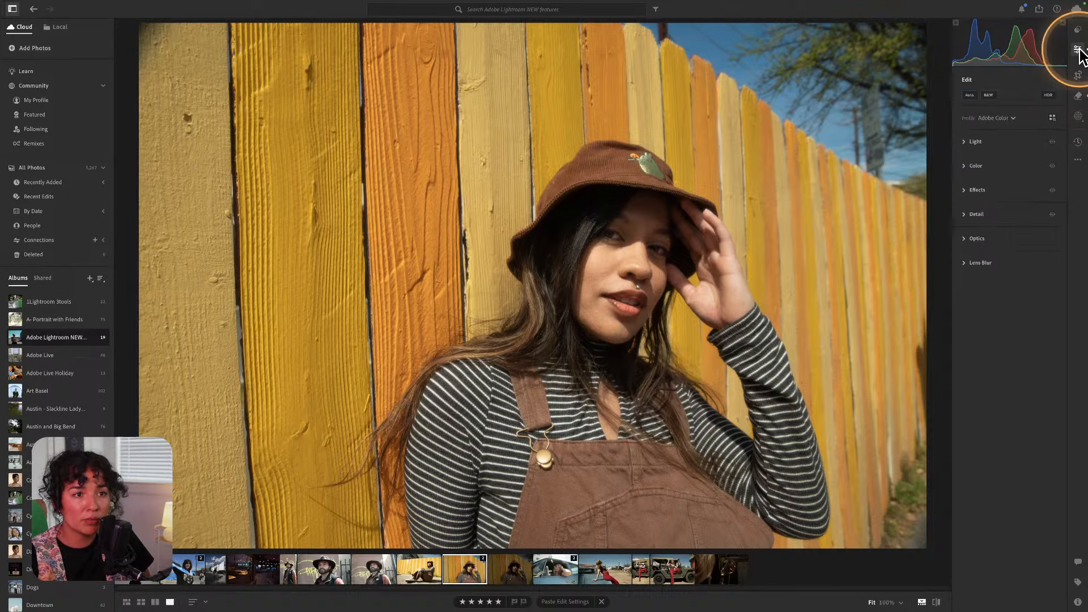
# Expand Lens Blur and tick Apply to soften the fence and tree behind the woman.
pyautogui.click(963, 262)
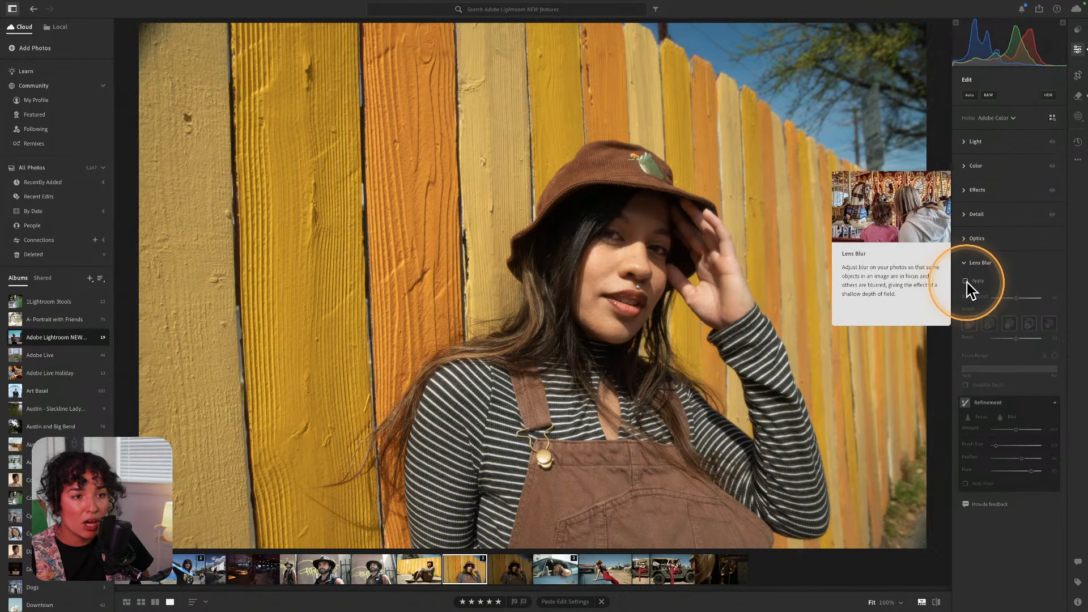
pyautogui.click(979, 281)
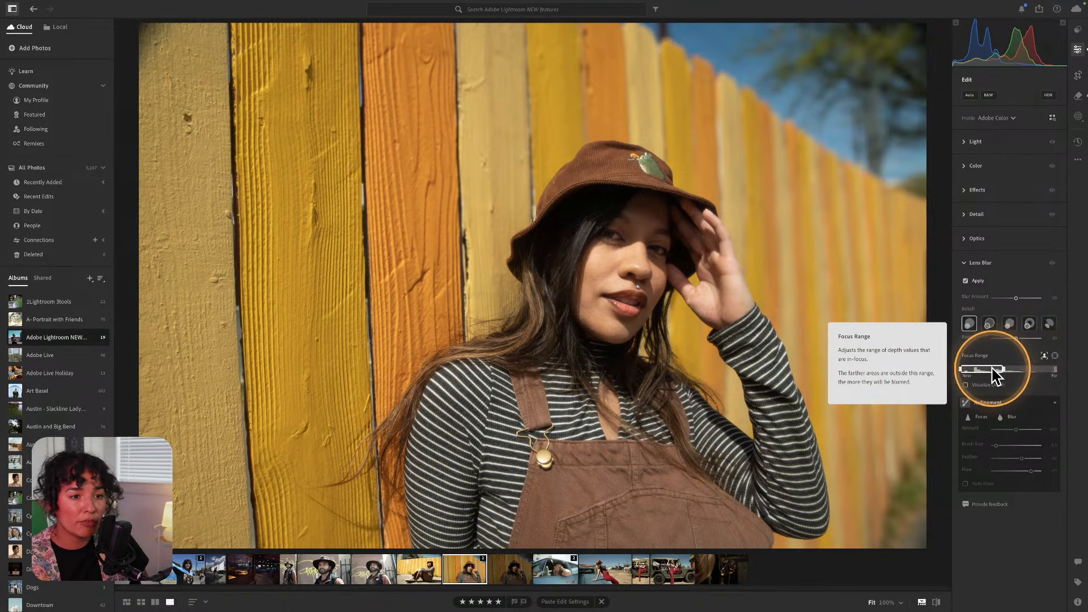
# With Visualize Depth on, fit the Focus Range box around the woman's depth, then hide the overlay.
pyautogui.click(965, 385)
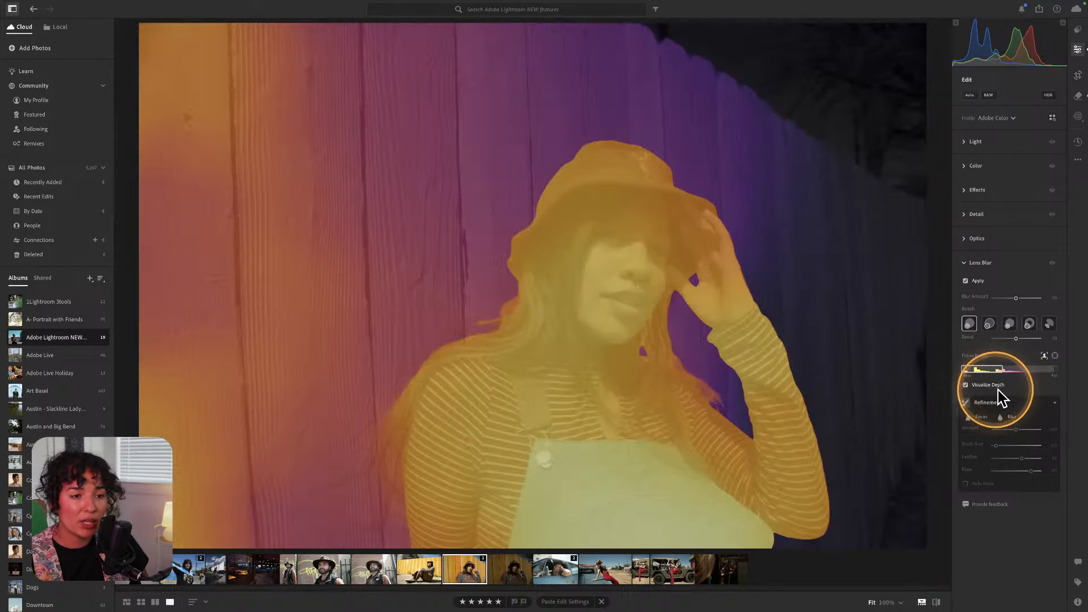
pyautogui.press('alt')
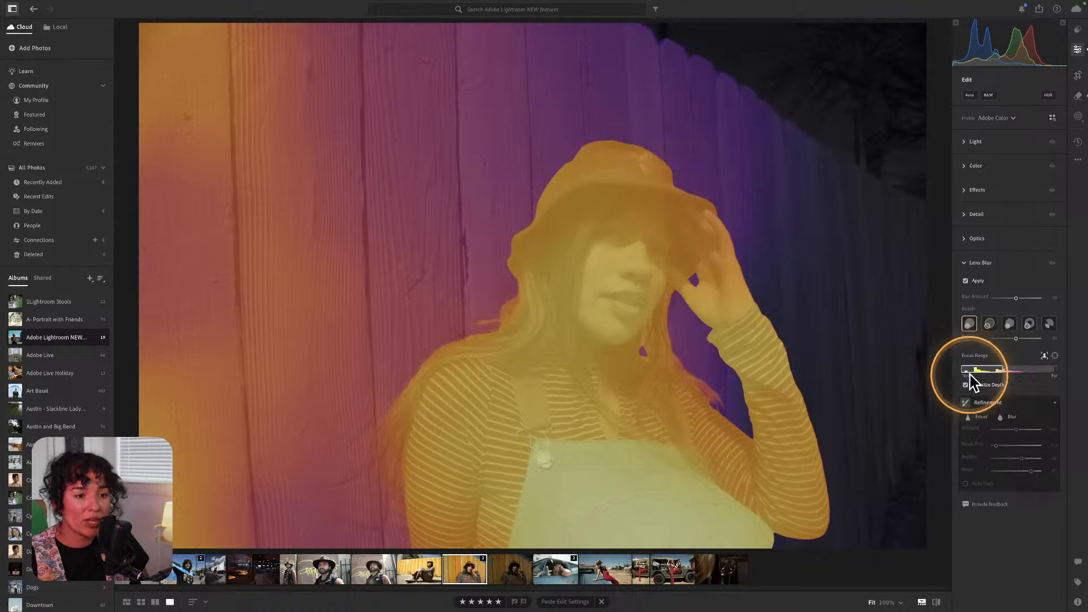
pyautogui.moveTo(983, 365); pyautogui.dragTo(1012, 369)
pyautogui.press('alt')
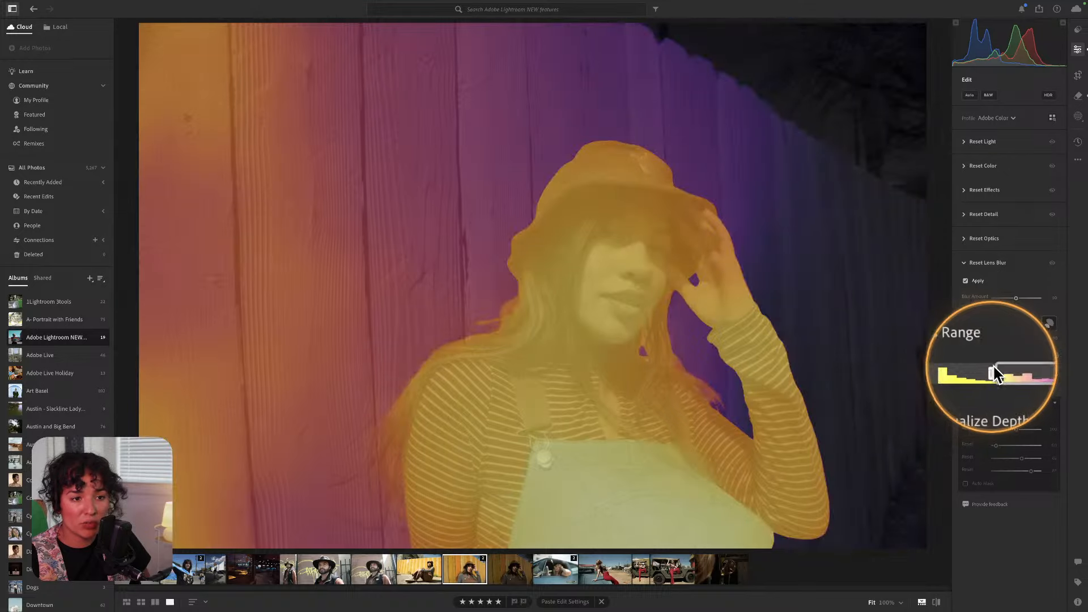
pyautogui.press('alt')
pyautogui.moveTo(997, 374)
pyautogui.mouseDown()
pyautogui.moveTo(1027, 374)
pyautogui.moveTo(991, 372)
pyautogui.mouseUp()
pyautogui.press('alt')
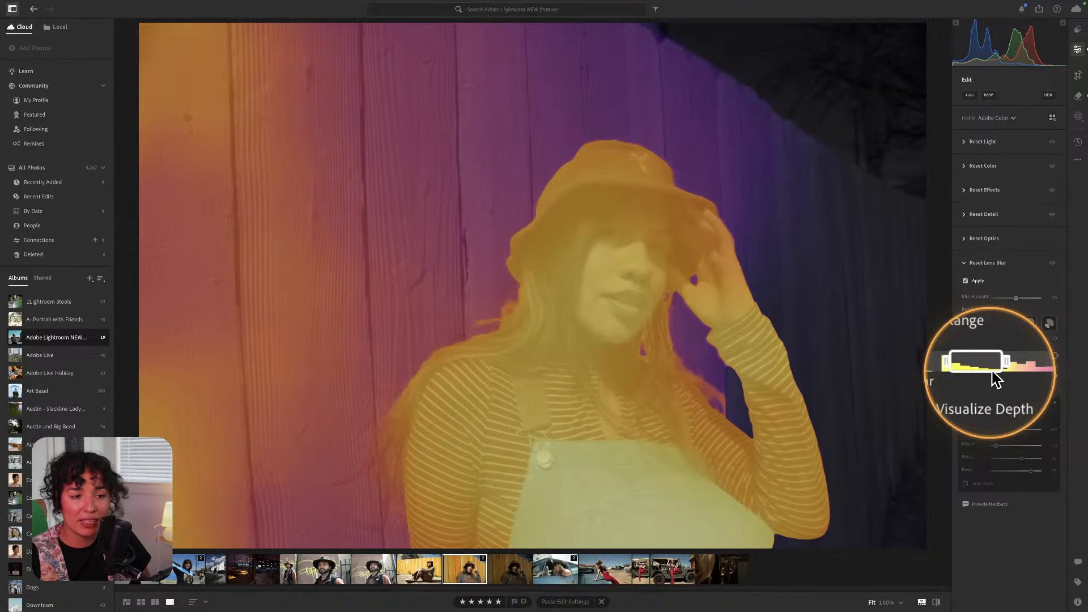
pyautogui.click(996, 369)
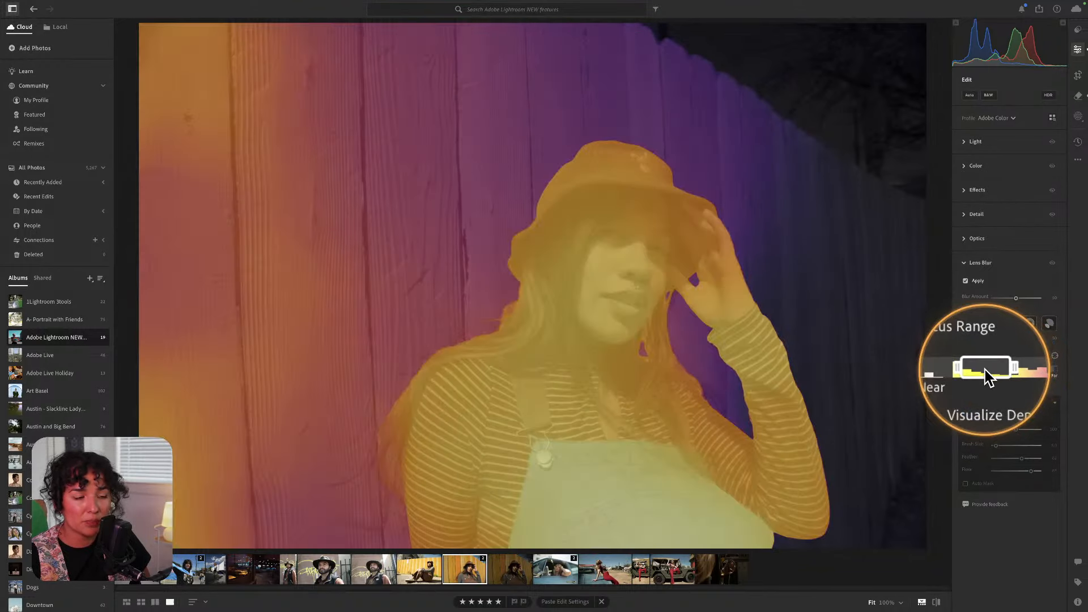
pyautogui.click(965, 385)
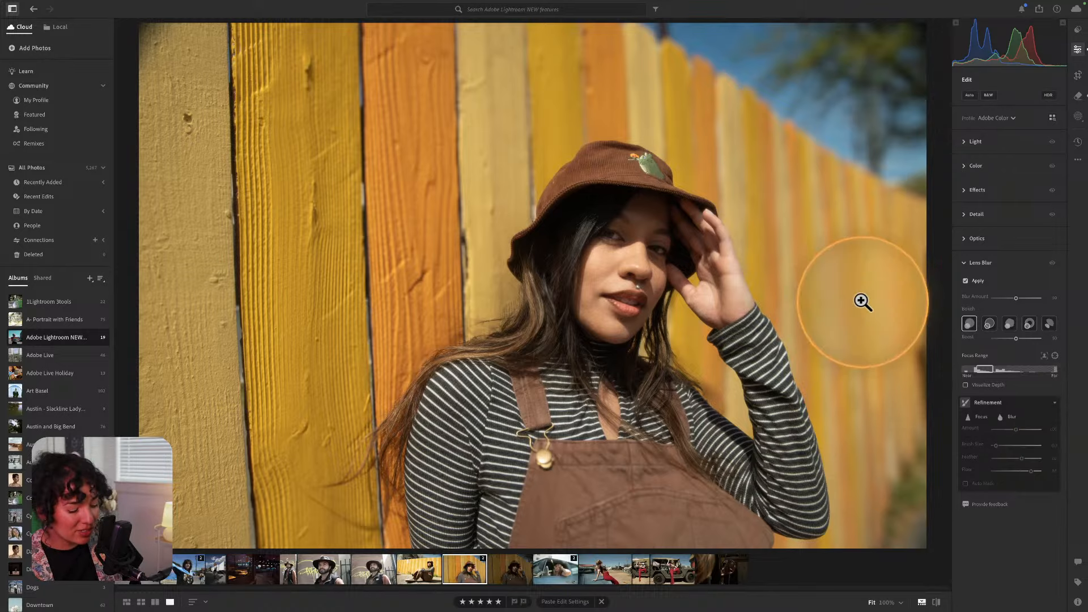
# Preview the blurred fence portrait full screen, zoom in on it, then exit.
pyautogui.click(868, 315)
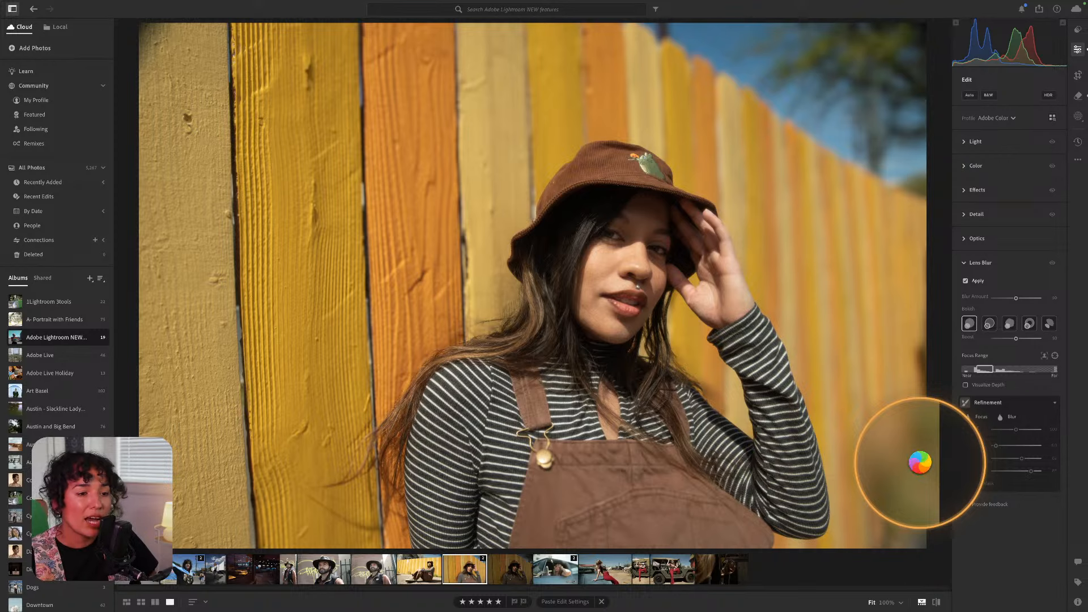
pyautogui.press('f')
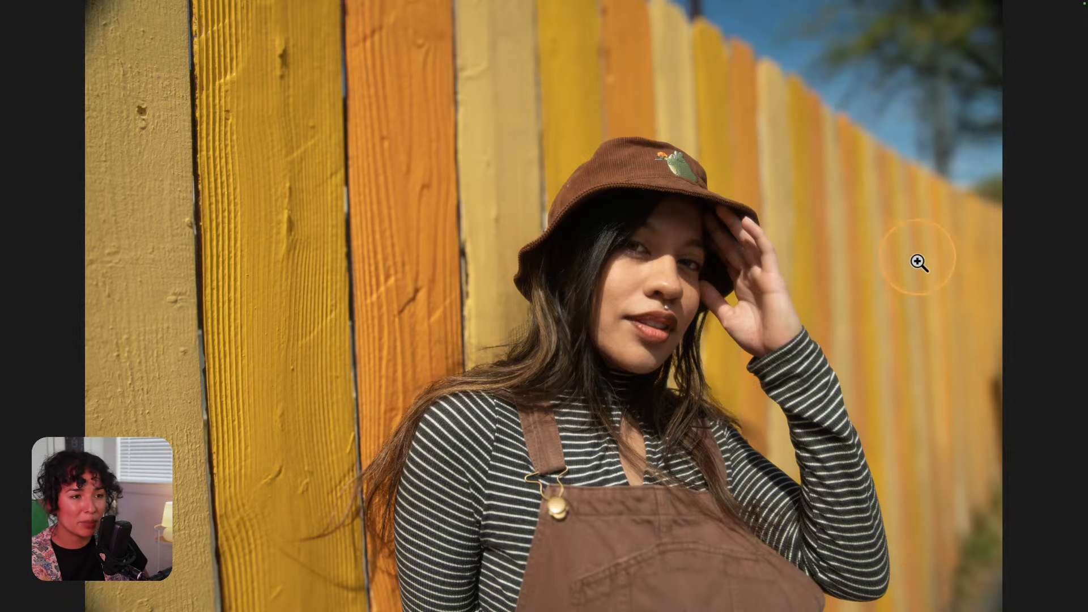
pyautogui.click(951, 351)
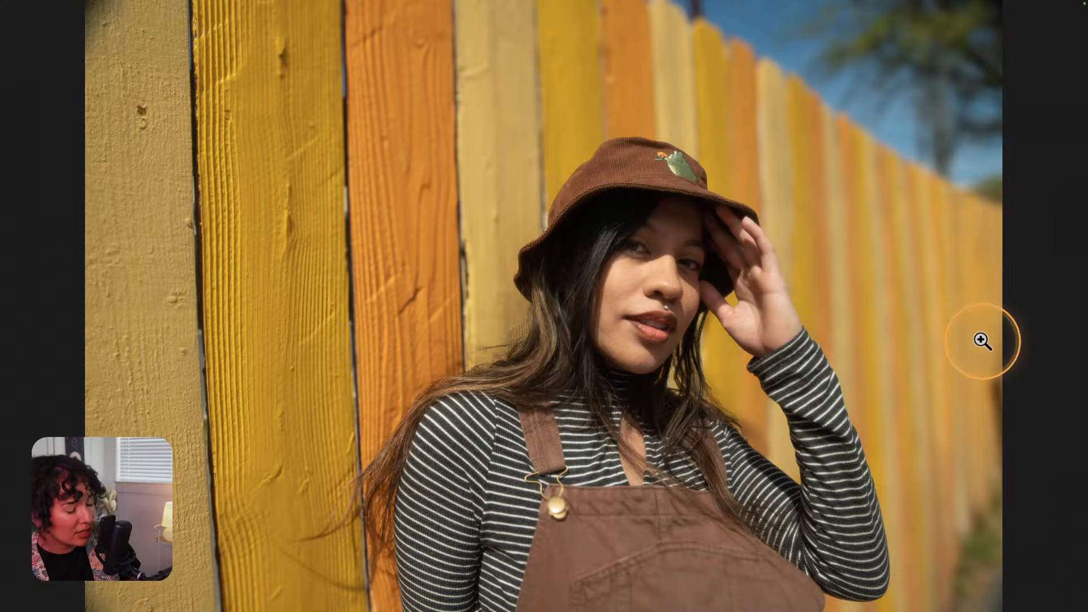
pyautogui.press('Escape')
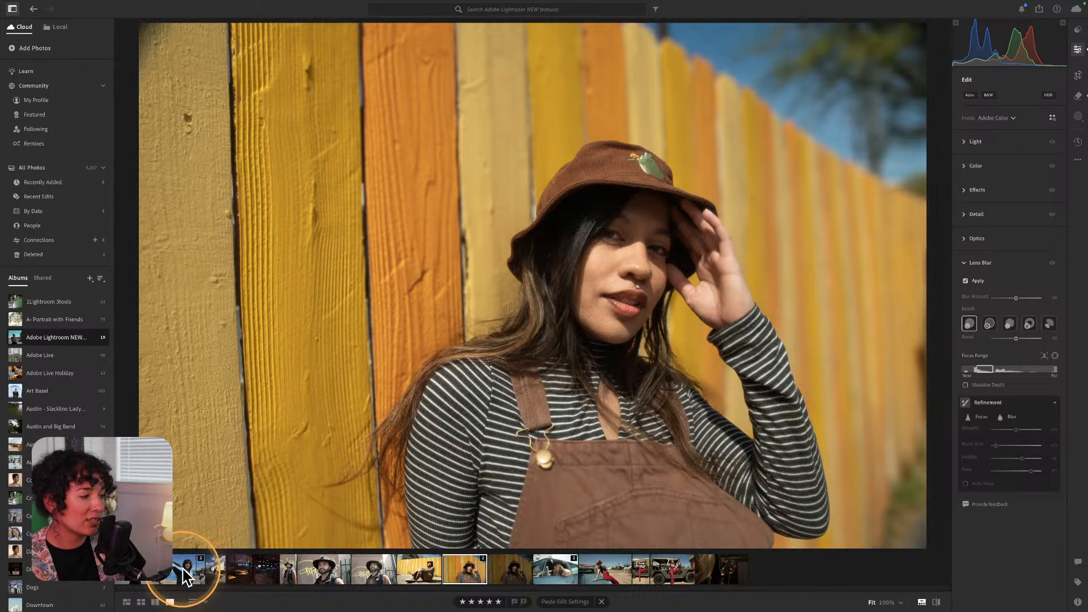
# Open the pride-fan photo, glance at its camera and file info, then show it full screen.
pyautogui.click(139, 580)
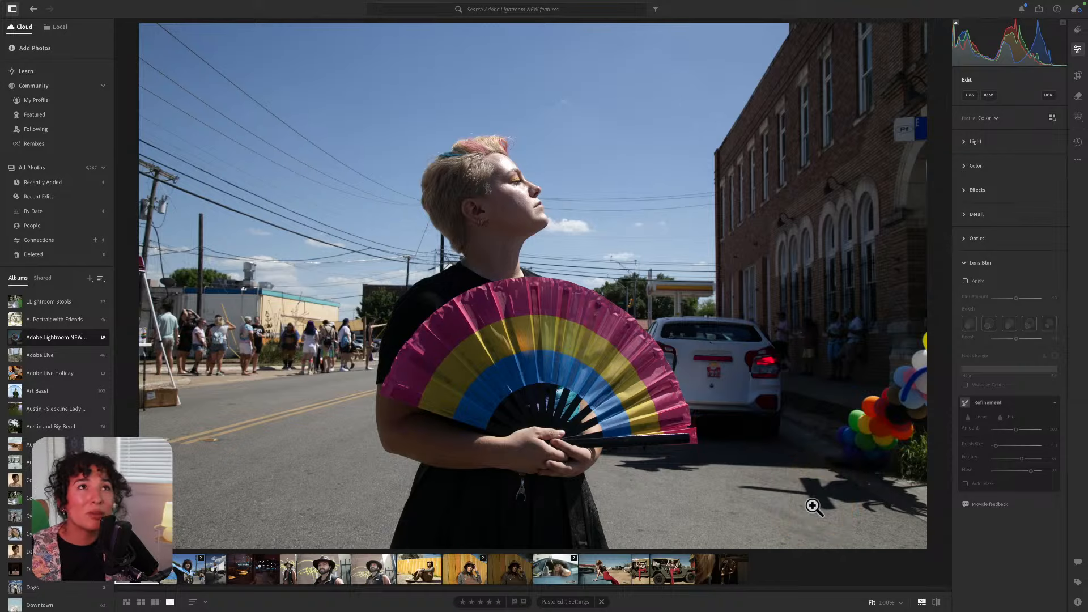
pyautogui.click(1077, 603)
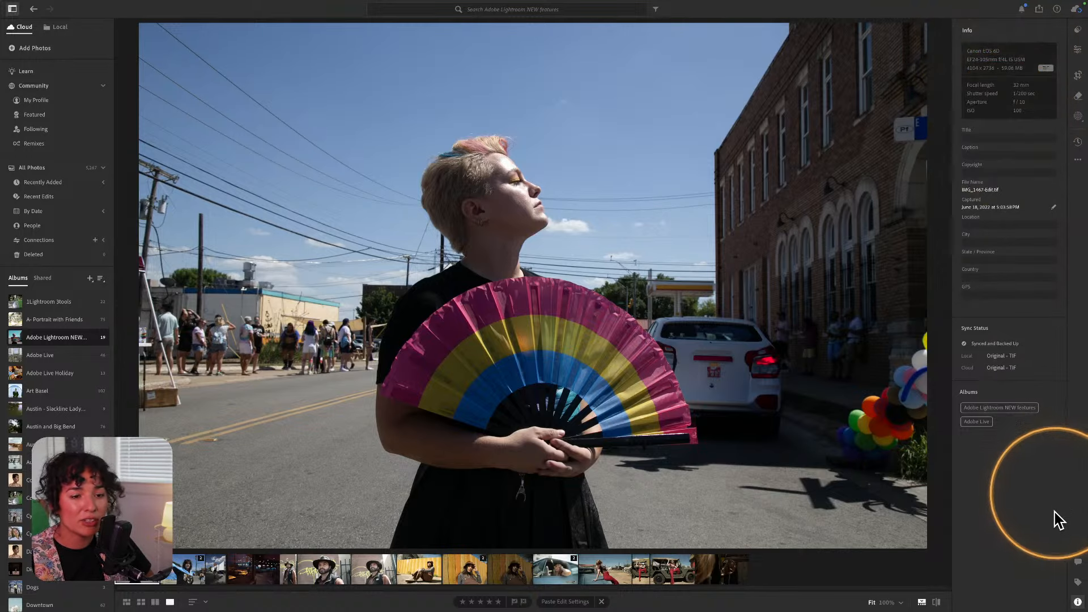
pyautogui.click(1076, 602)
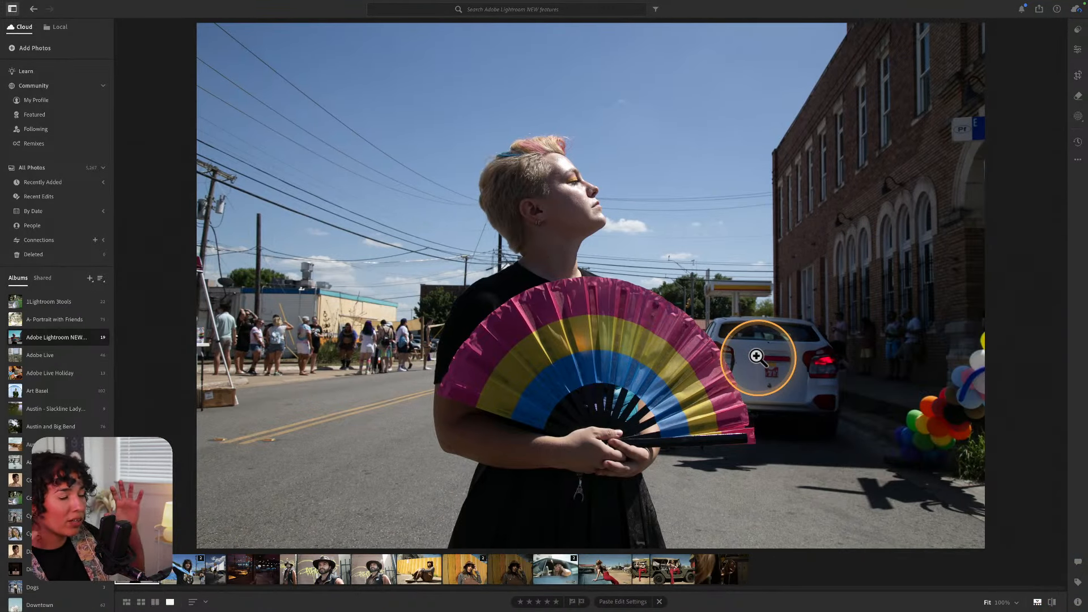
pyautogui.press('f')
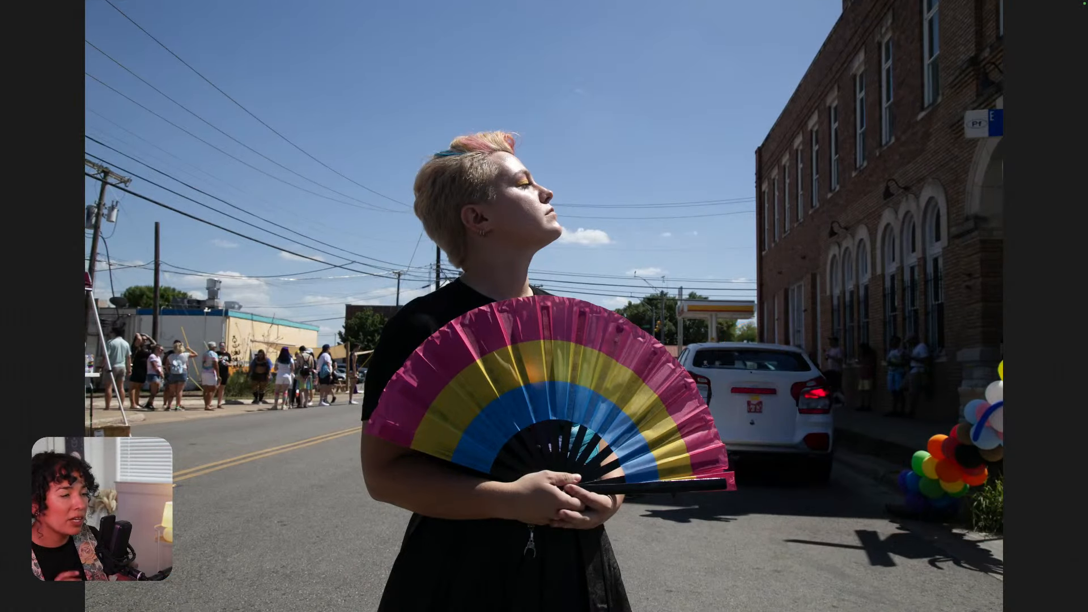
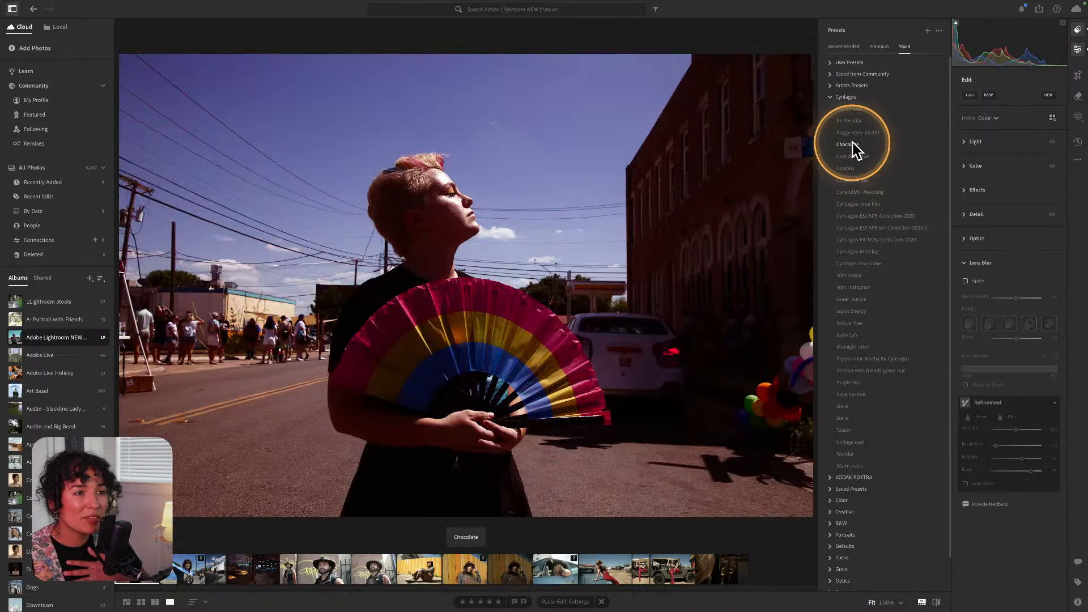
# Apply the Cool dark blue preset from Yours > Cynlagos to the fan portrait.
pyautogui.click(855, 157)
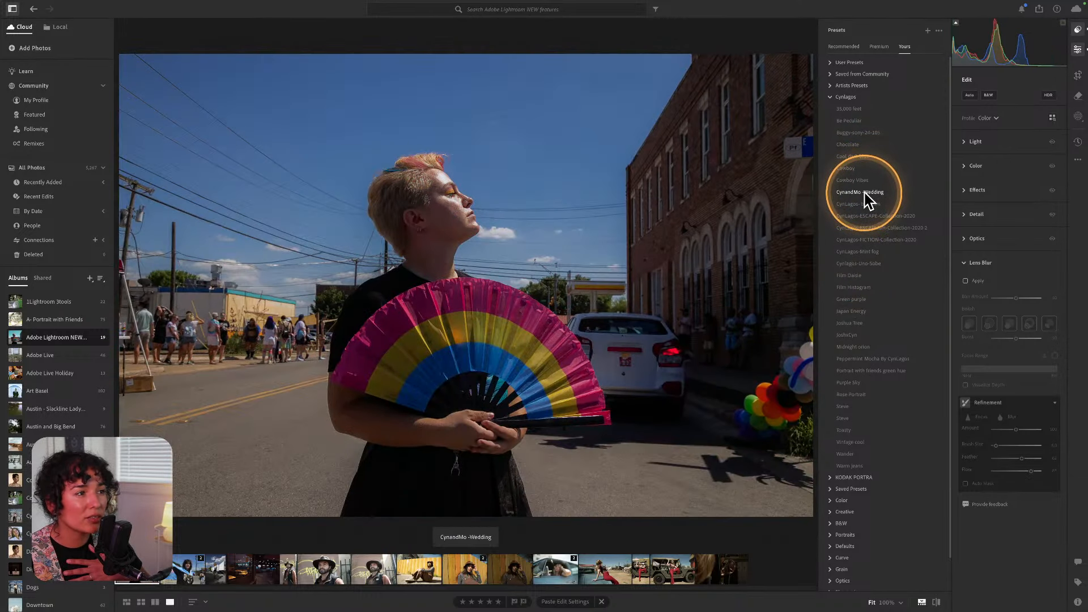
# Apply the CynandMo -Wedding preset at amount 94 and raise Exposure to brighten the photo.
pyautogui.click(865, 194)
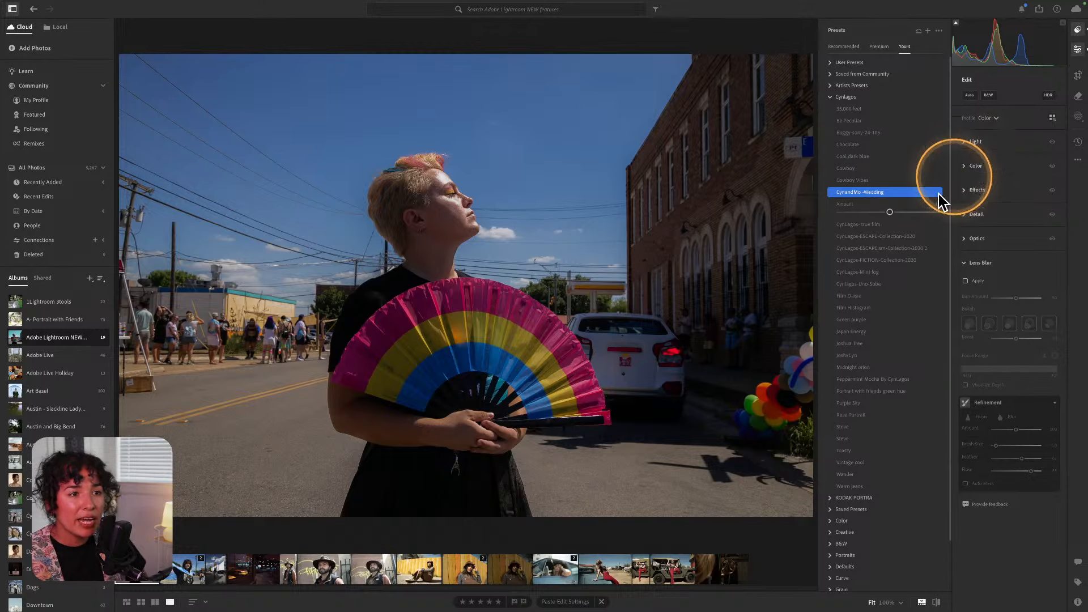
pyautogui.moveTo(888, 218); pyautogui.dragTo(881, 219)
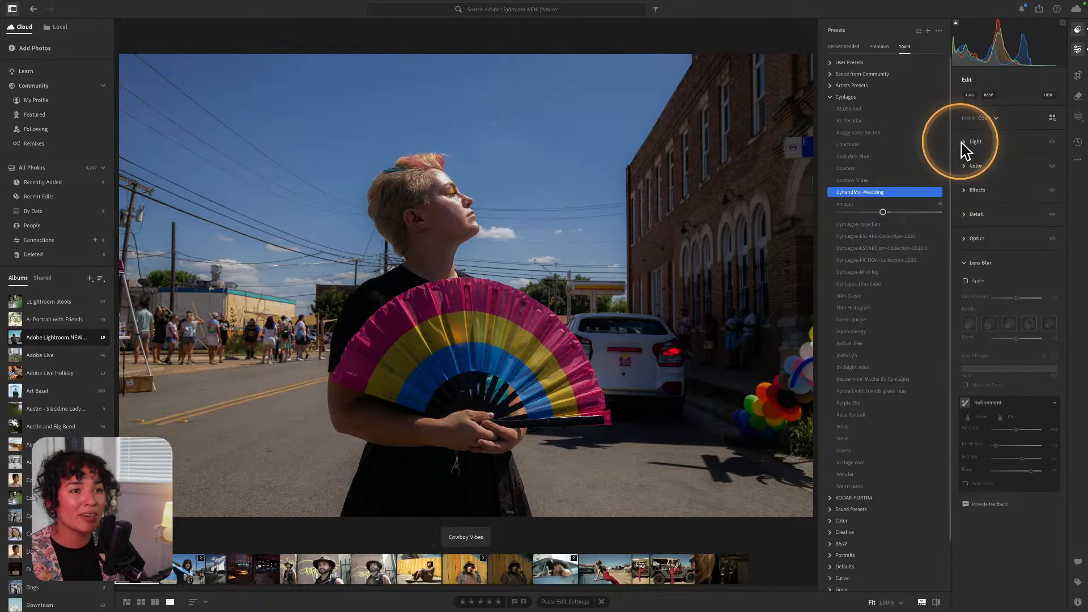
pyautogui.click(970, 145)
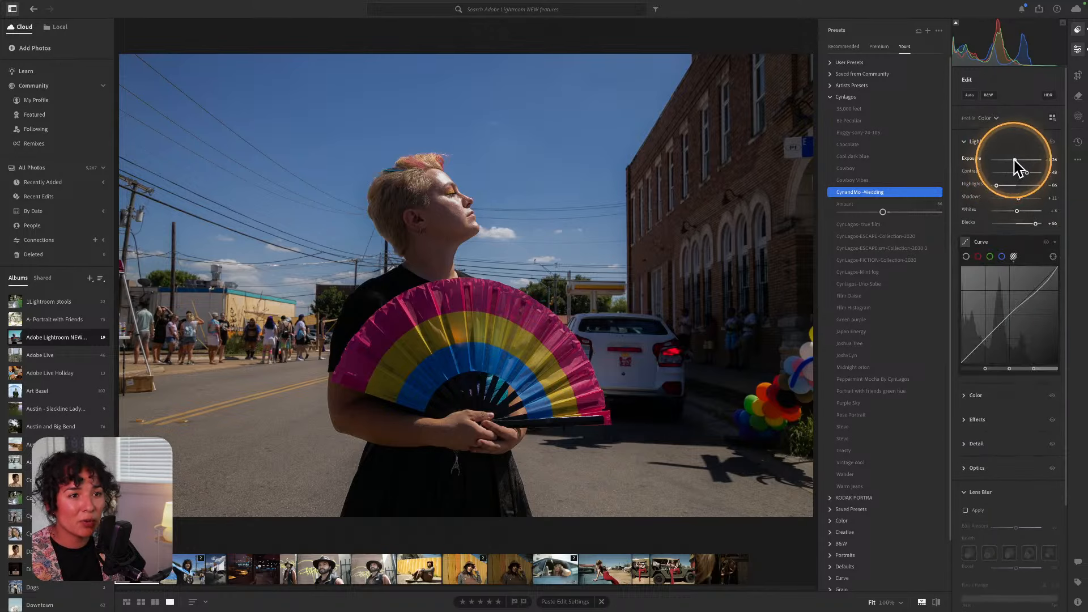
pyautogui.moveTo(1013, 160); pyautogui.dragTo(1015, 159)
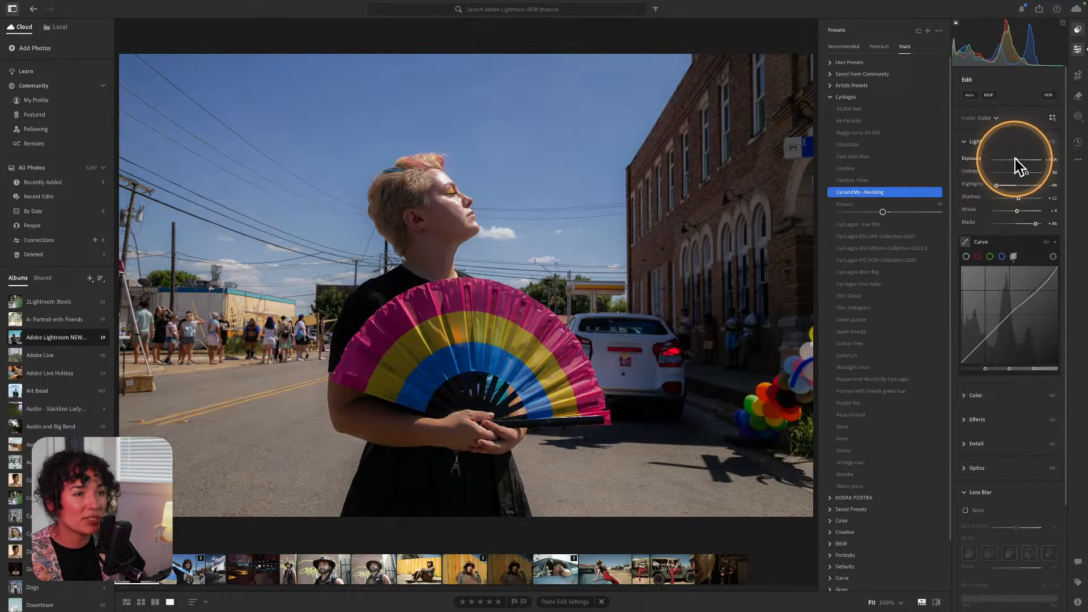
pyautogui.click(972, 143)
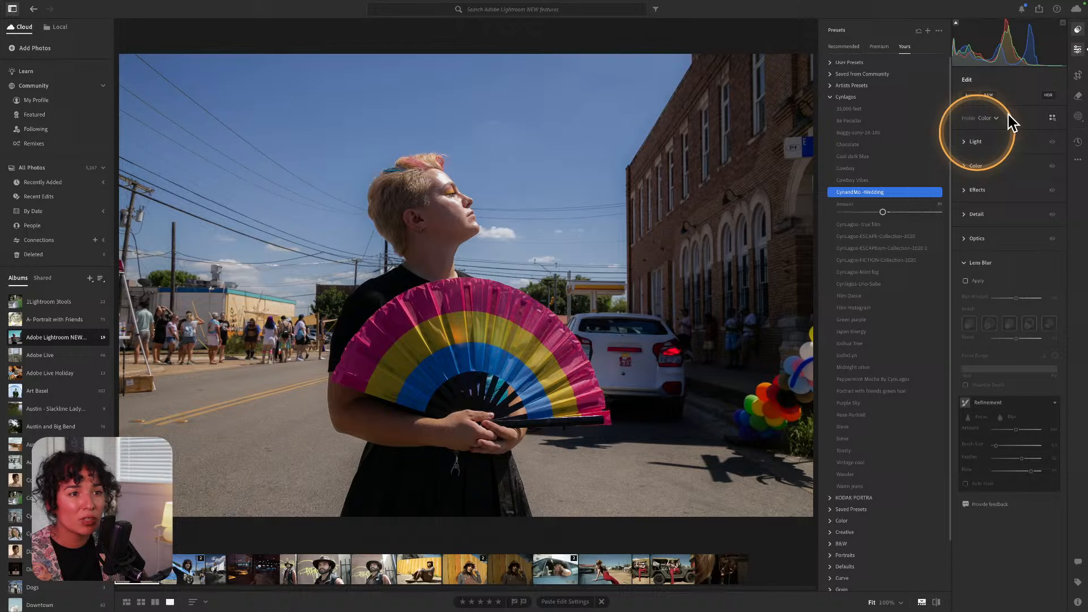
# Close the presets list and switch to the Remove tool with Generative AI on.
pyautogui.click(1078, 31)
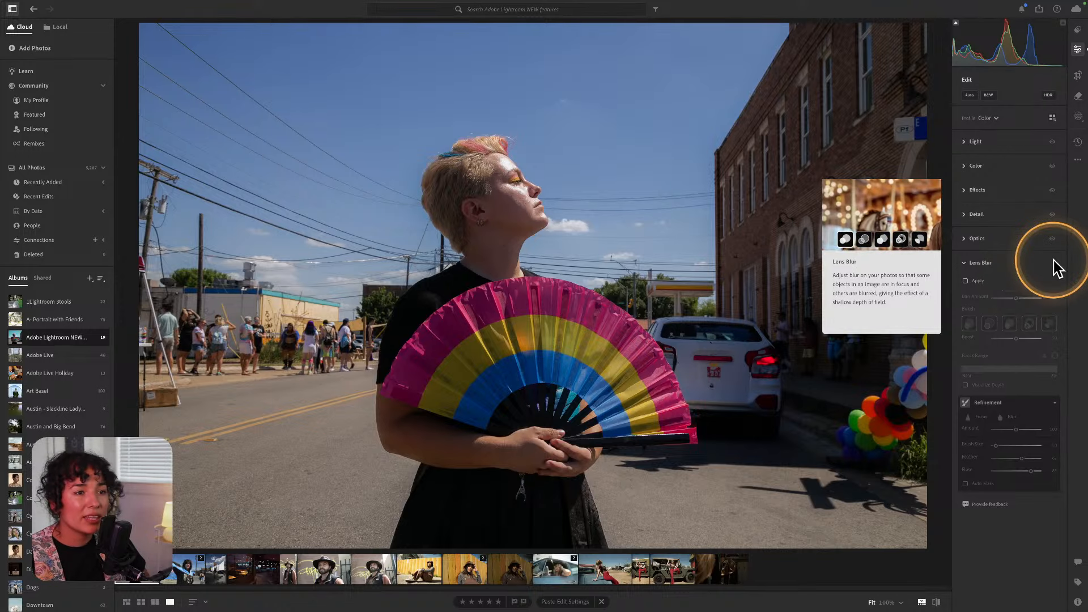
pyautogui.click(967, 264)
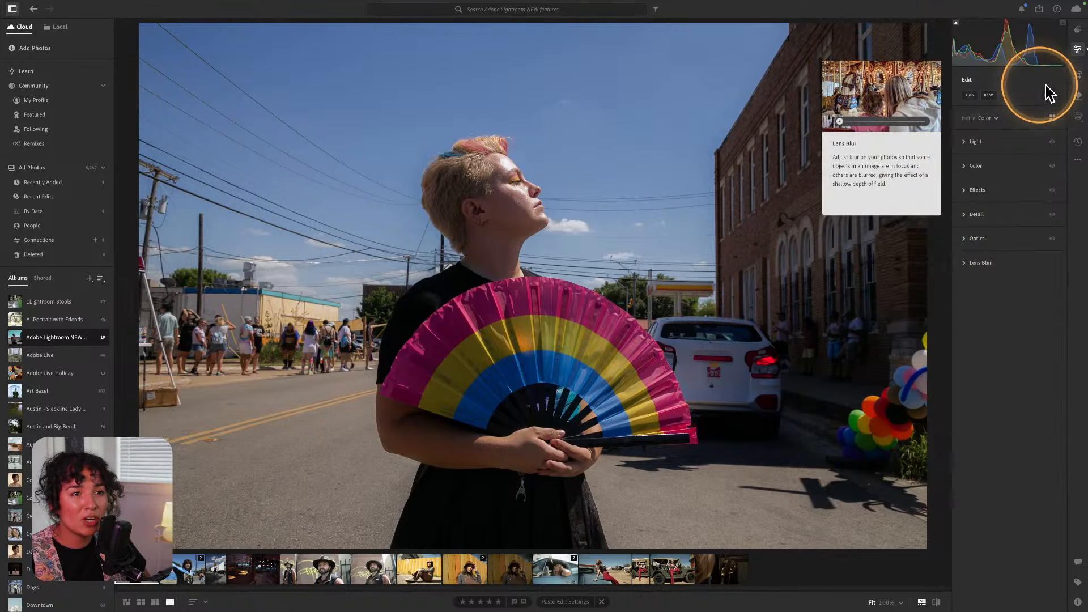
pyautogui.click(1079, 96)
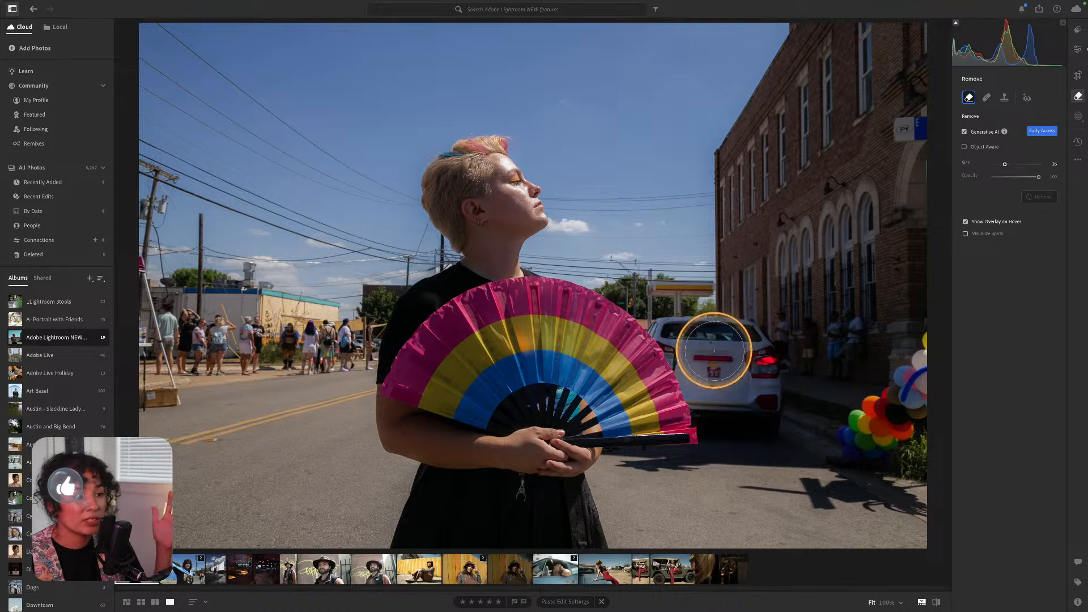
# Brush over the white car beside the fan and apply generative removal.
pyautogui.click(673, 329)
pyautogui.moveTo(675, 330)
pyautogui.mouseDown()
pyautogui.moveTo(749, 338)
pyautogui.moveTo(761, 358)
pyautogui.moveTo(763, 423)
pyautogui.moveTo(728, 417)
pyautogui.moveTo(686, 363)
pyautogui.moveTo(722, 368)
pyautogui.mouseUp()
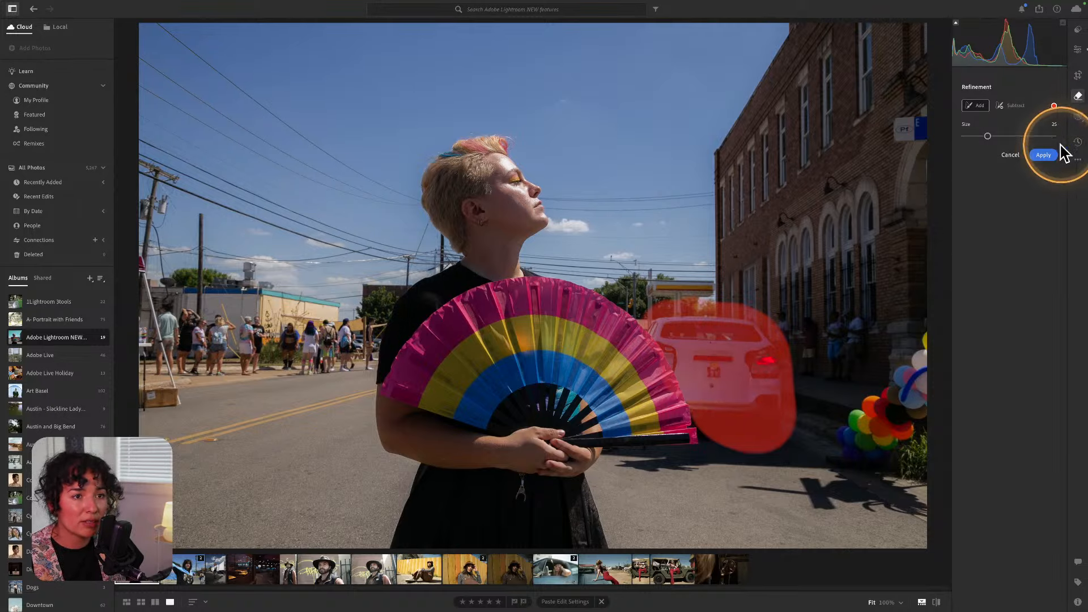
pyautogui.click(1045, 155)
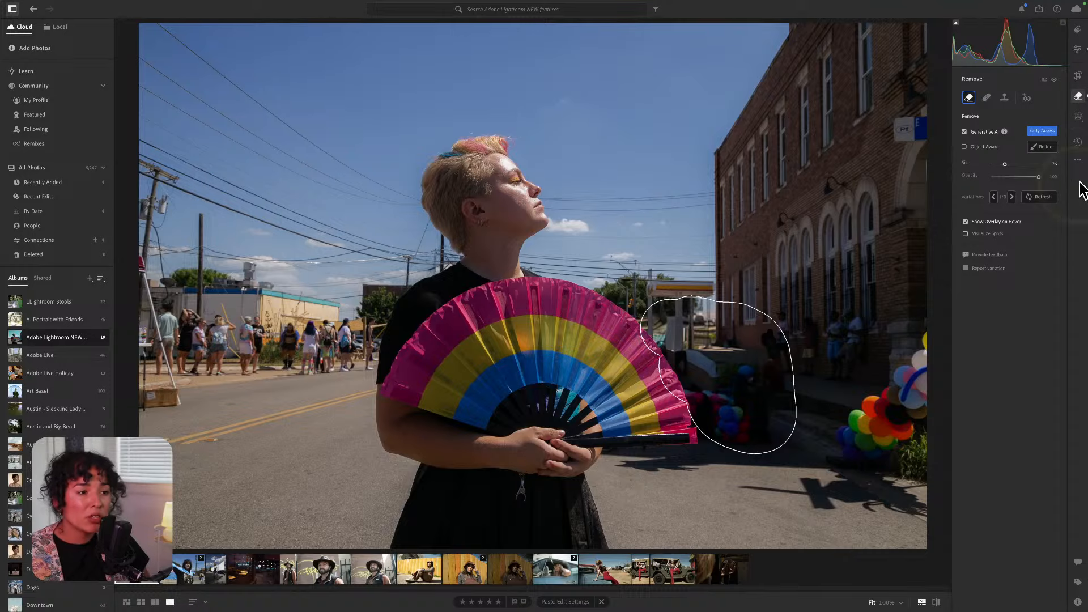
# Compare the generated fill variations for the car area, then refresh to regenerate them.
pyautogui.click(1012, 197)
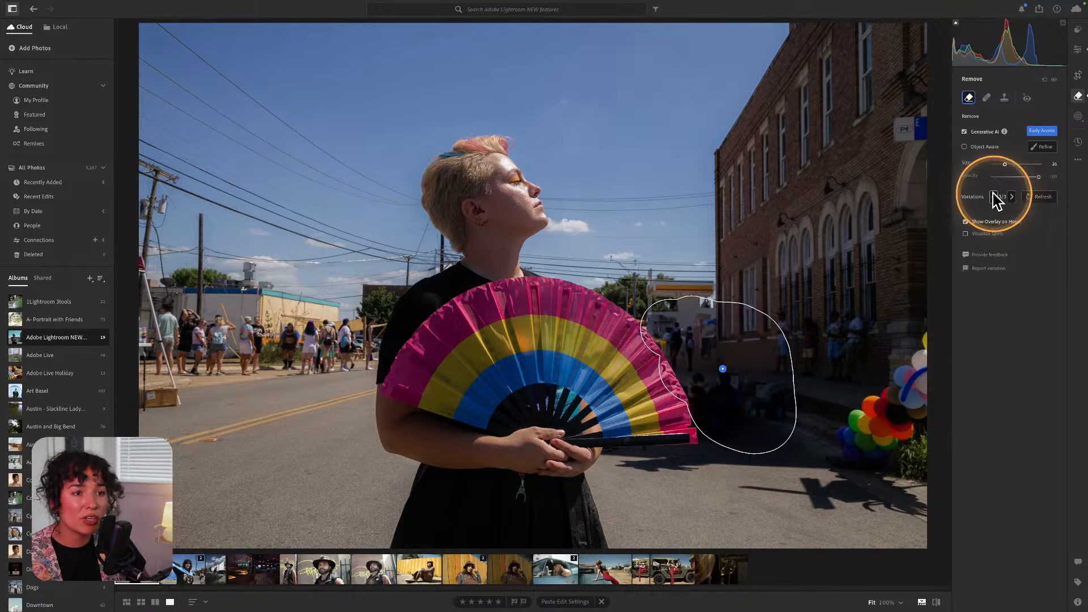
pyautogui.click(992, 197)
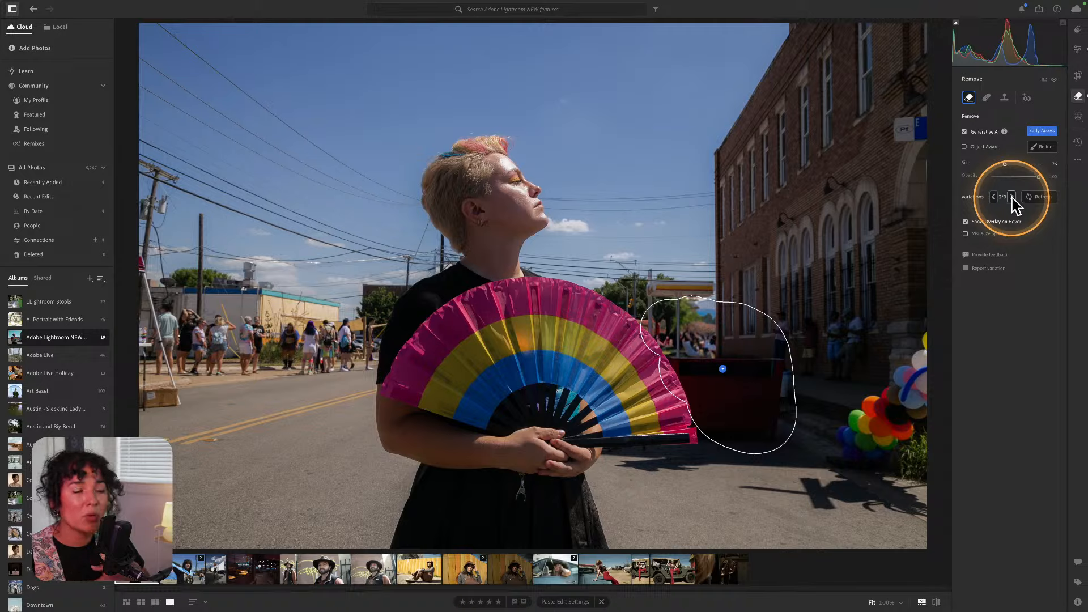
pyautogui.click(1011, 196)
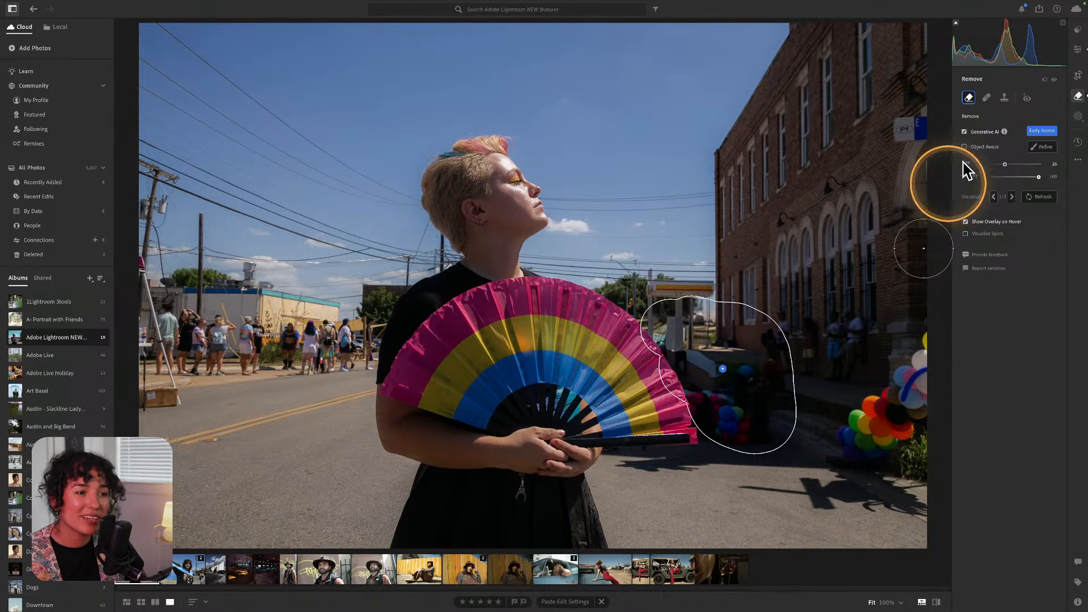
pyautogui.click(1041, 196)
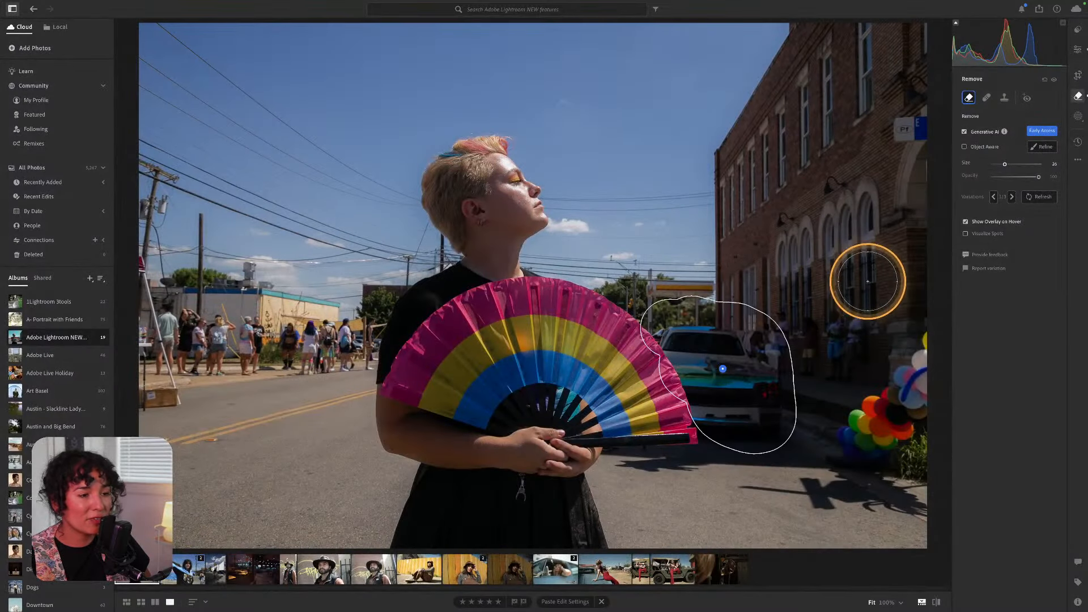
# Browse the new fill variations, regenerate again, and brush over the figure at the left edge.
pyautogui.click(1011, 196)
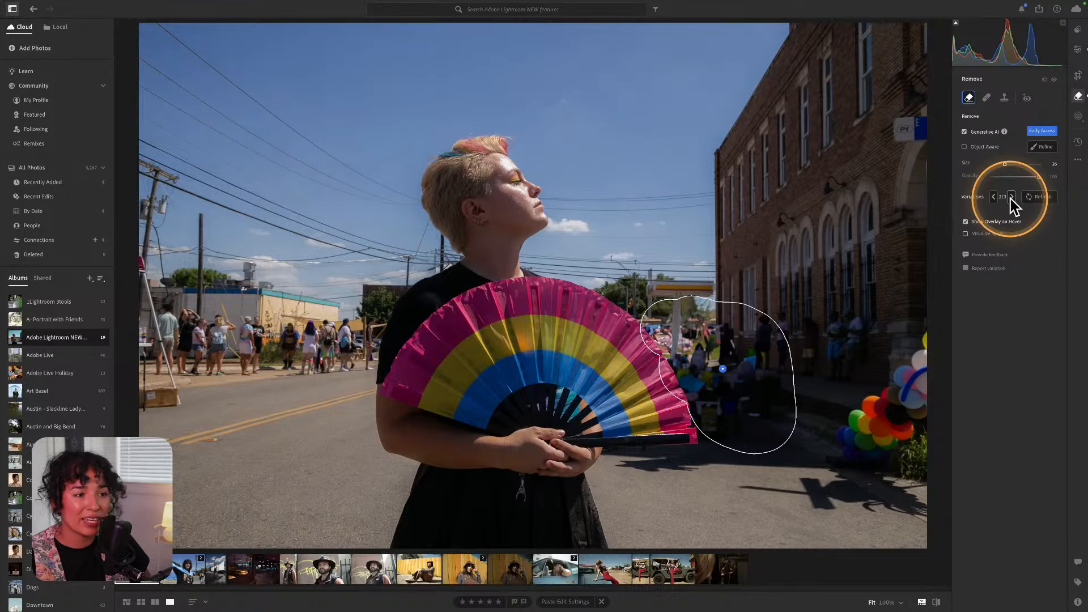
pyautogui.click(1012, 197)
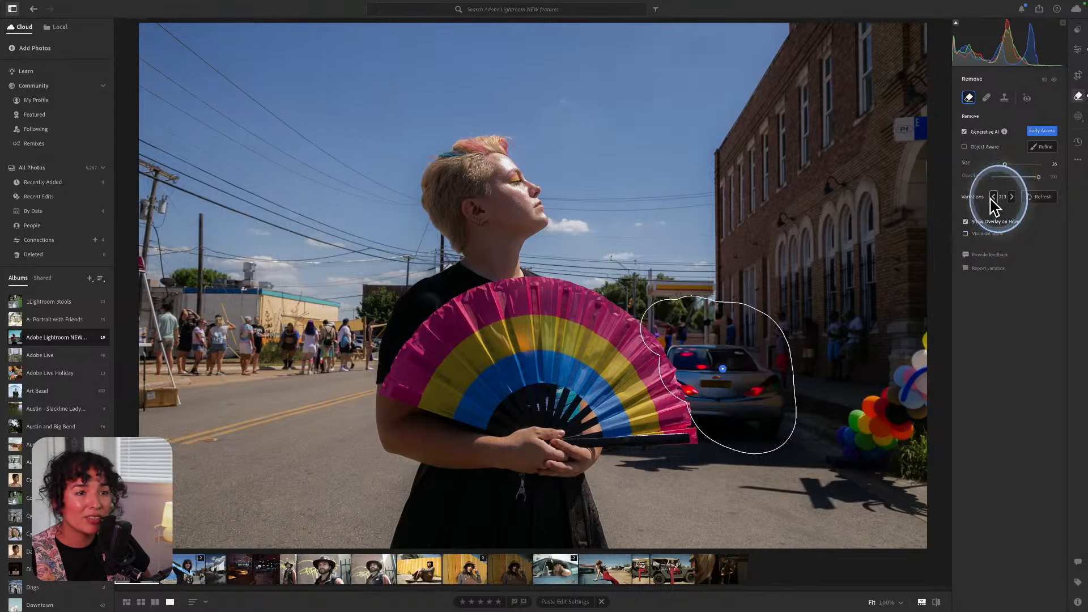
pyautogui.click(994, 196)
pyautogui.click(994, 196)
pyautogui.click(993, 196)
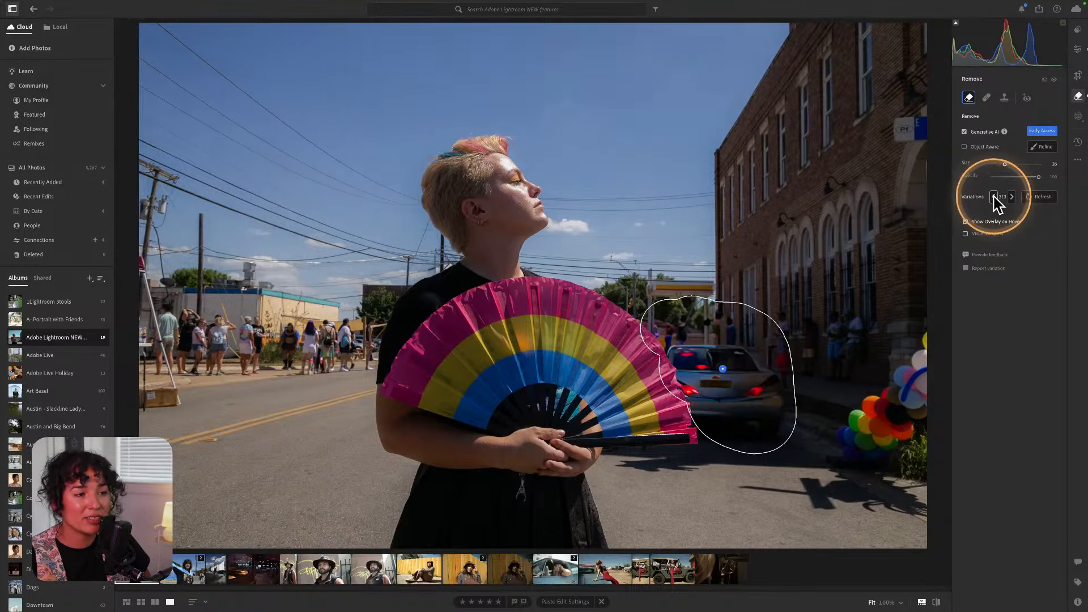
pyautogui.click(994, 196)
pyautogui.click(994, 197)
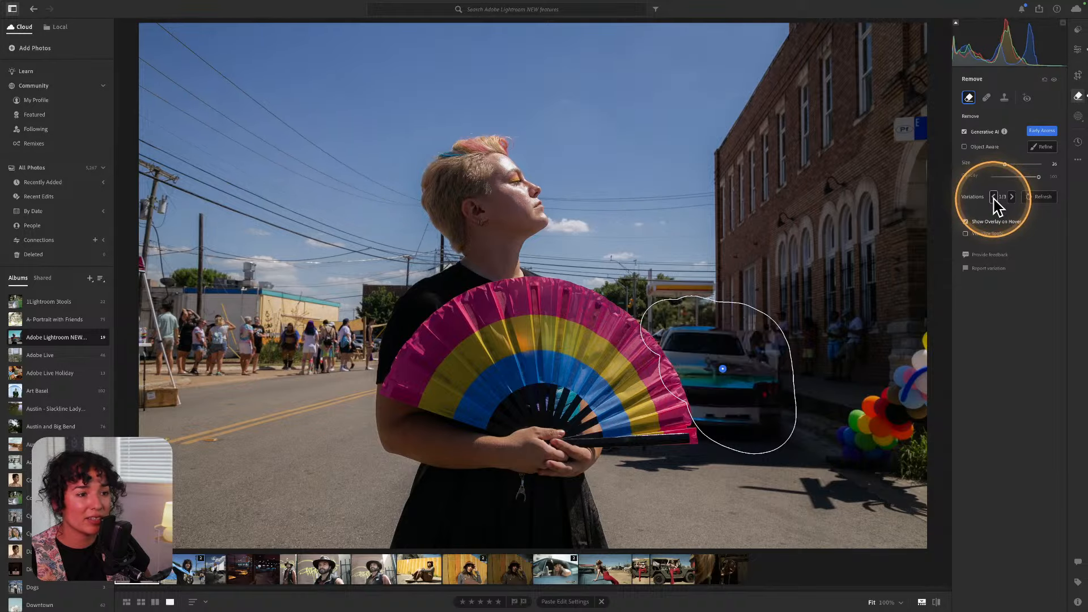
pyautogui.click(1025, 196)
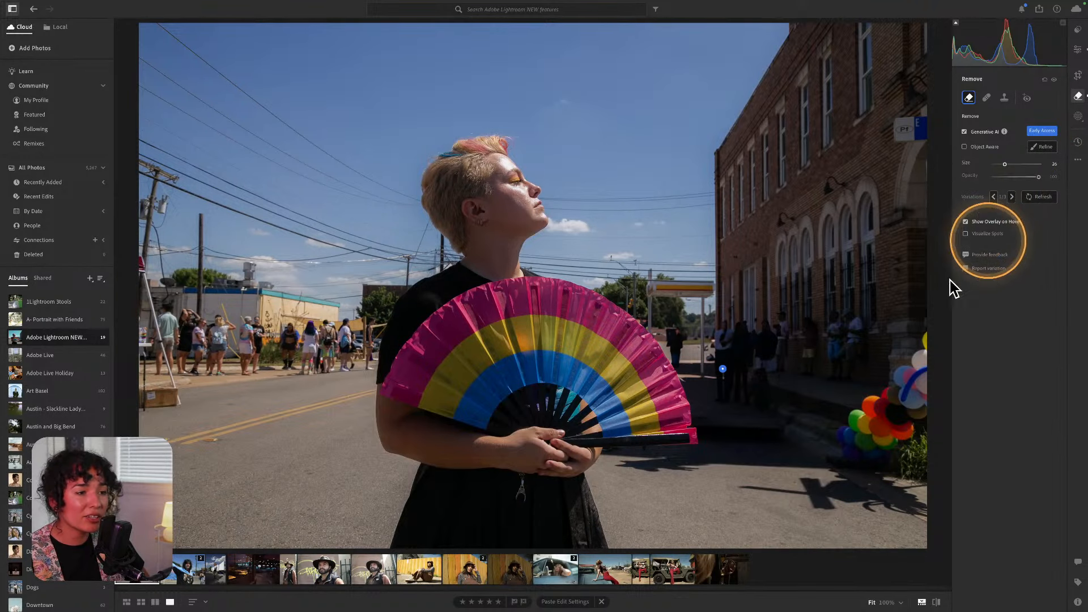
pyautogui.moveTo(163, 397)
pyautogui.mouseDown()
pyautogui.moveTo(155, 278)
pyautogui.moveTo(152, 252)
pyautogui.mouseUp()
# Apply the left-edge removal and return to the Edit panel with Lens Blur expanded.
pyautogui.click(1042, 157)
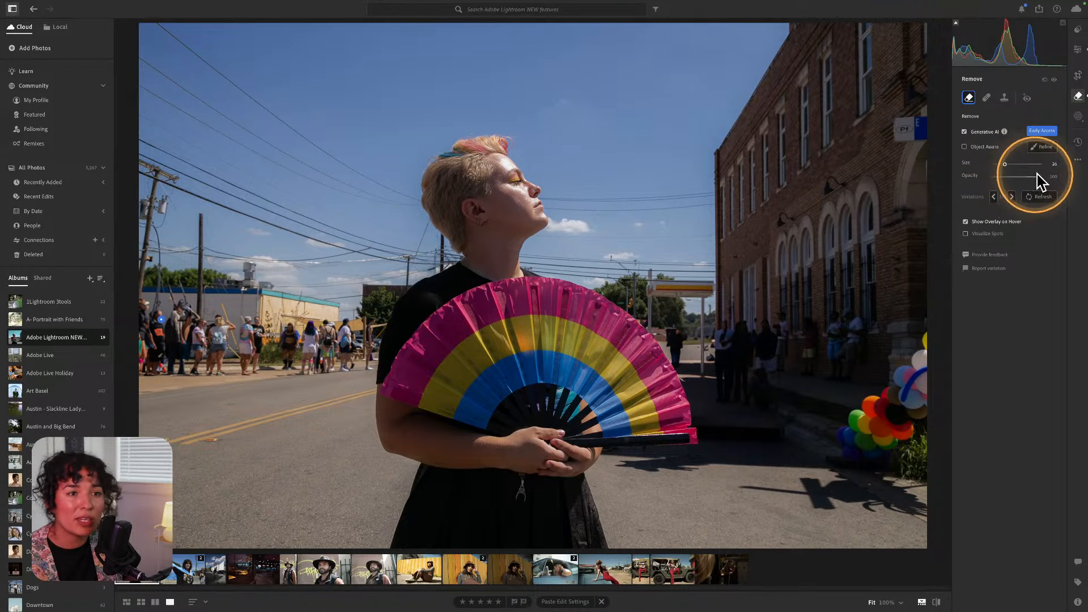
pyautogui.click(1078, 117)
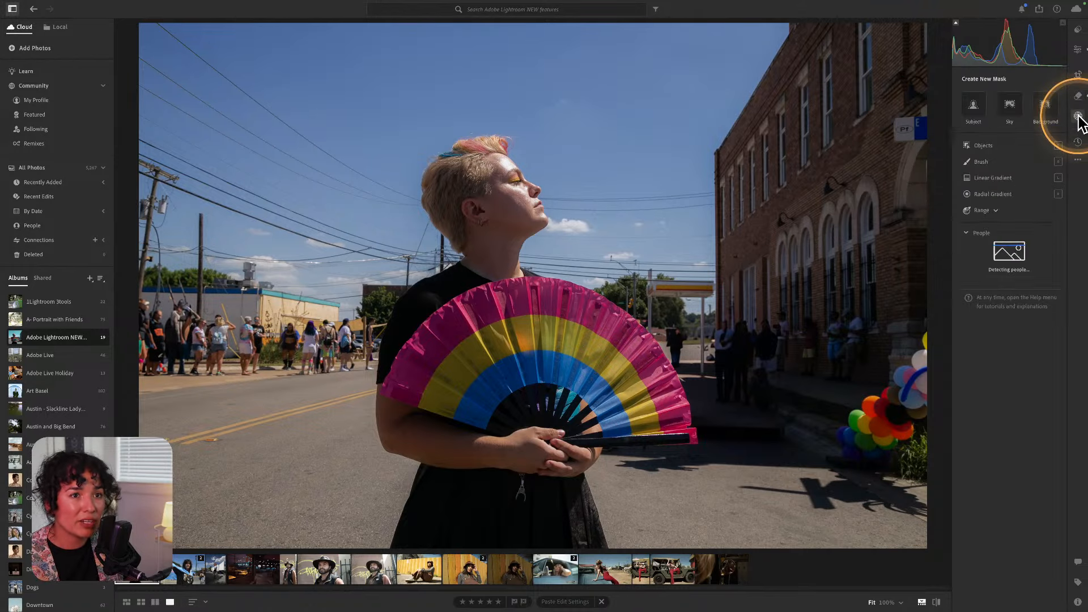
pyautogui.click(1077, 49)
pyautogui.click(967, 264)
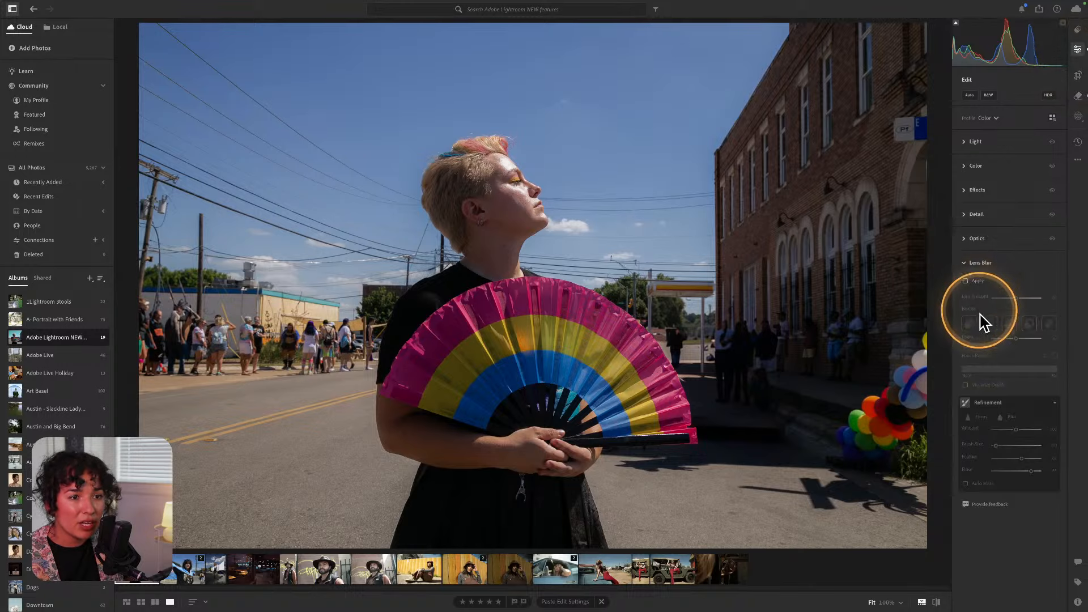
# Turn on Lens Blur and preview the blurred portrait full screen, fitted to view.
pyautogui.click(970, 282)
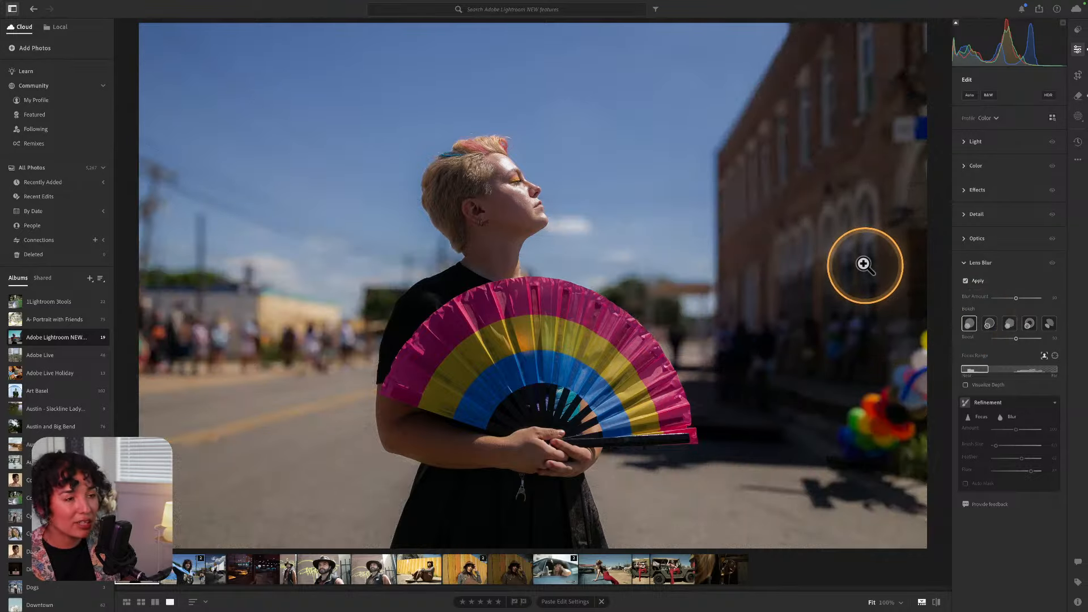
pyautogui.press('f')
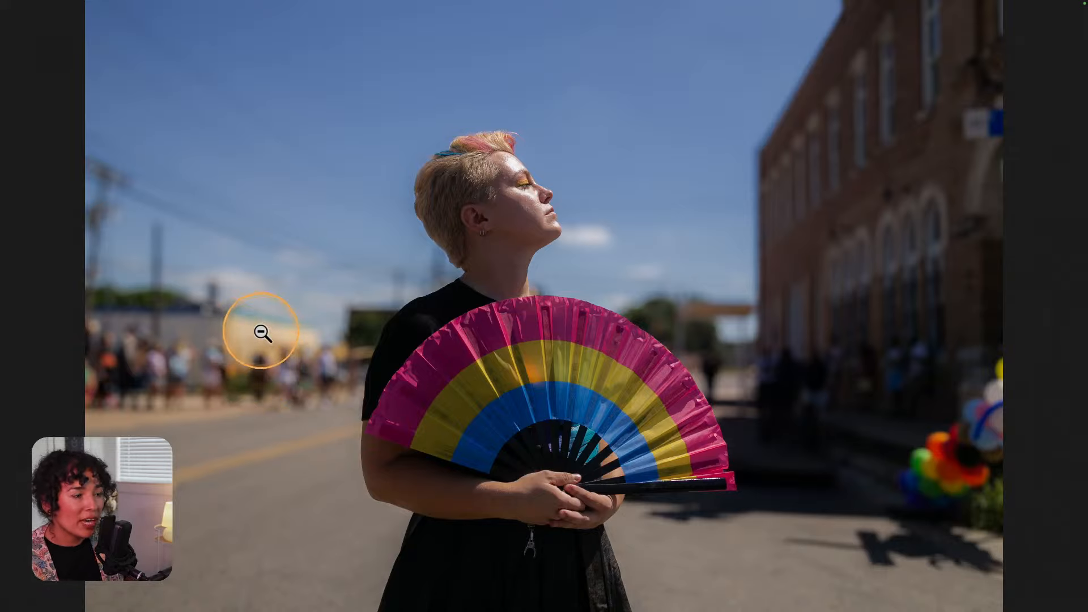
pyautogui.click(447, 396)
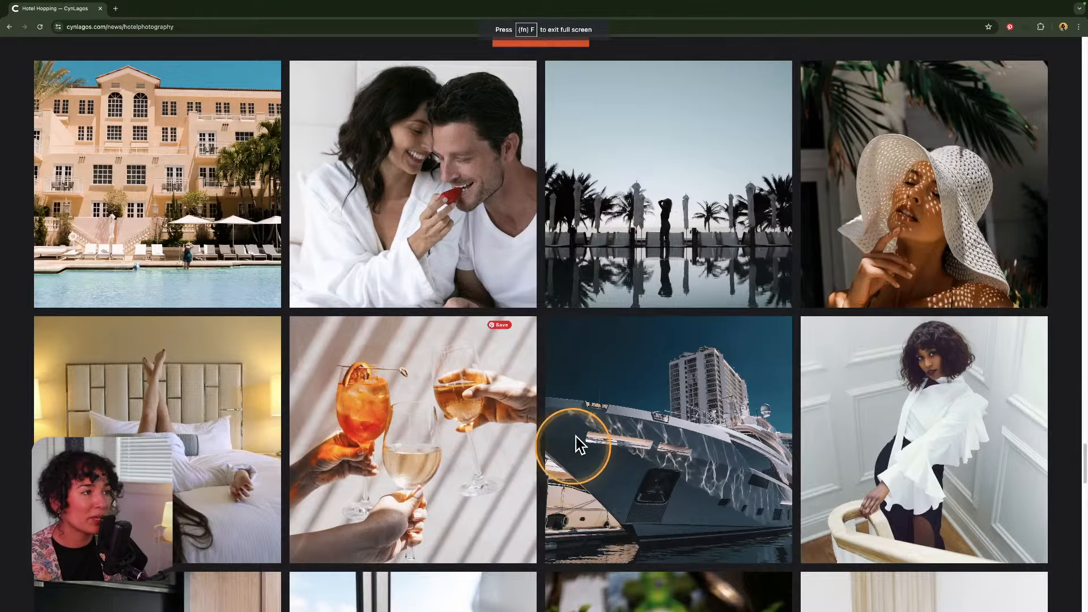
# Scroll the cynlagos.com page in the browser and go to its HOME page.
pyautogui.scroll(-10, 573, 442)
pyautogui.scroll(20, 563, 401)
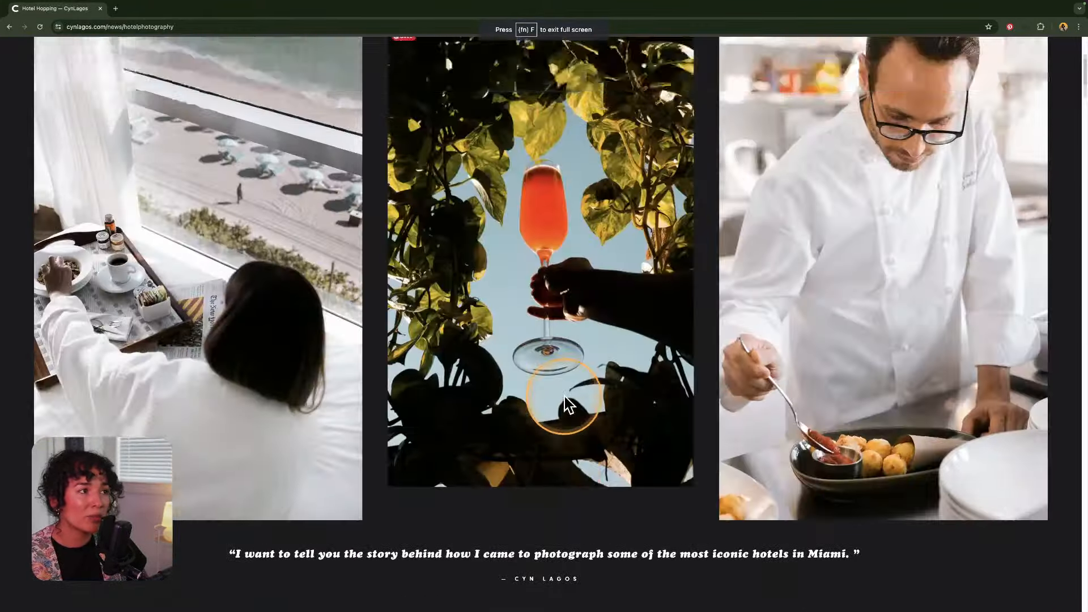
pyautogui.scroll(5, 566, 402)
pyautogui.click(385, 103)
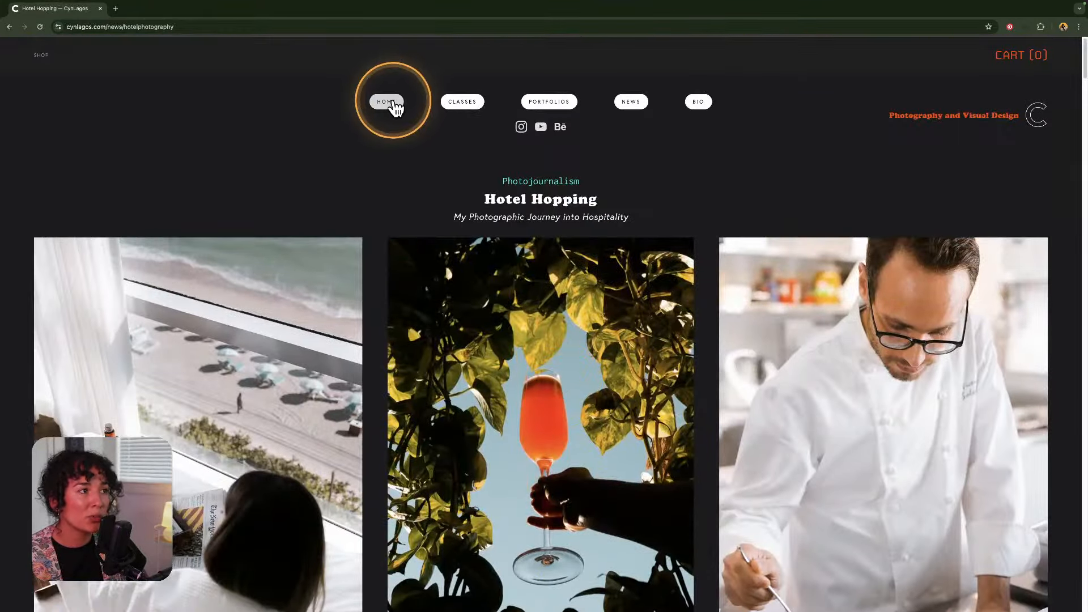